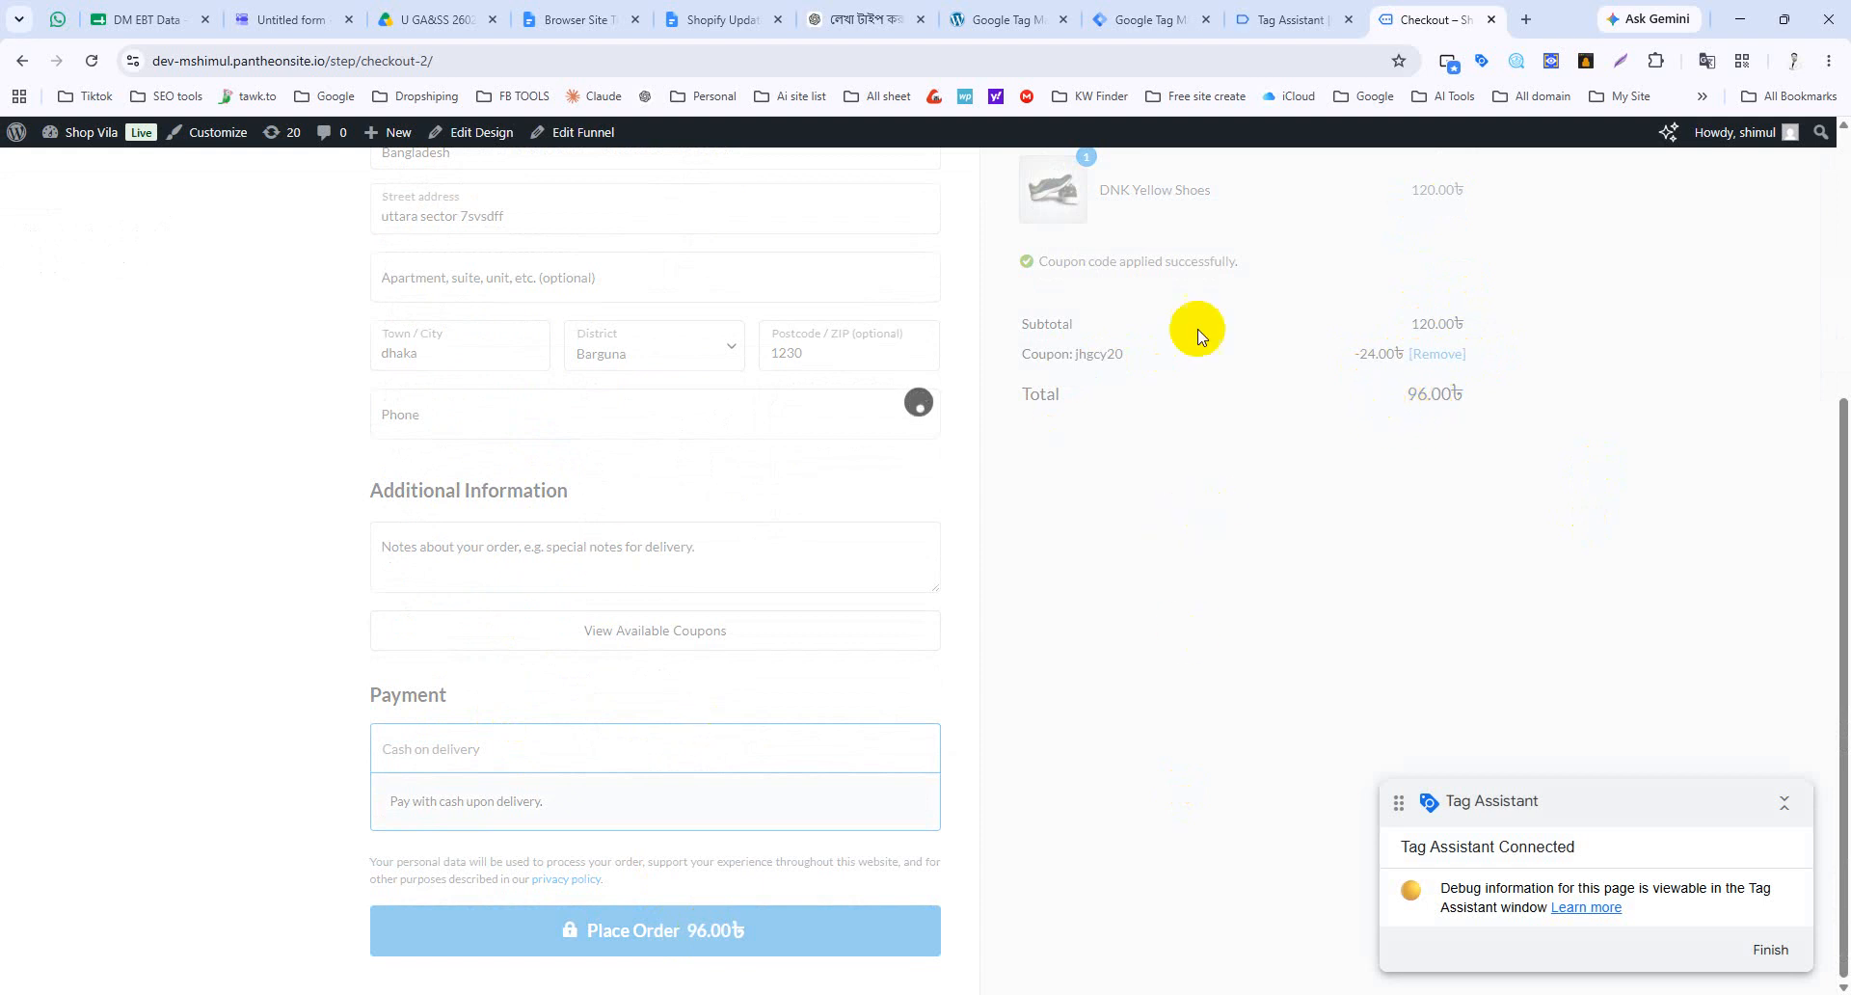
Step: Switch to Tag Assistant and examine the data layer values of the view_item, add_to_cart and begin_checkout events
left_click(1277, 11)
scroll(82, 695, "down", 3)
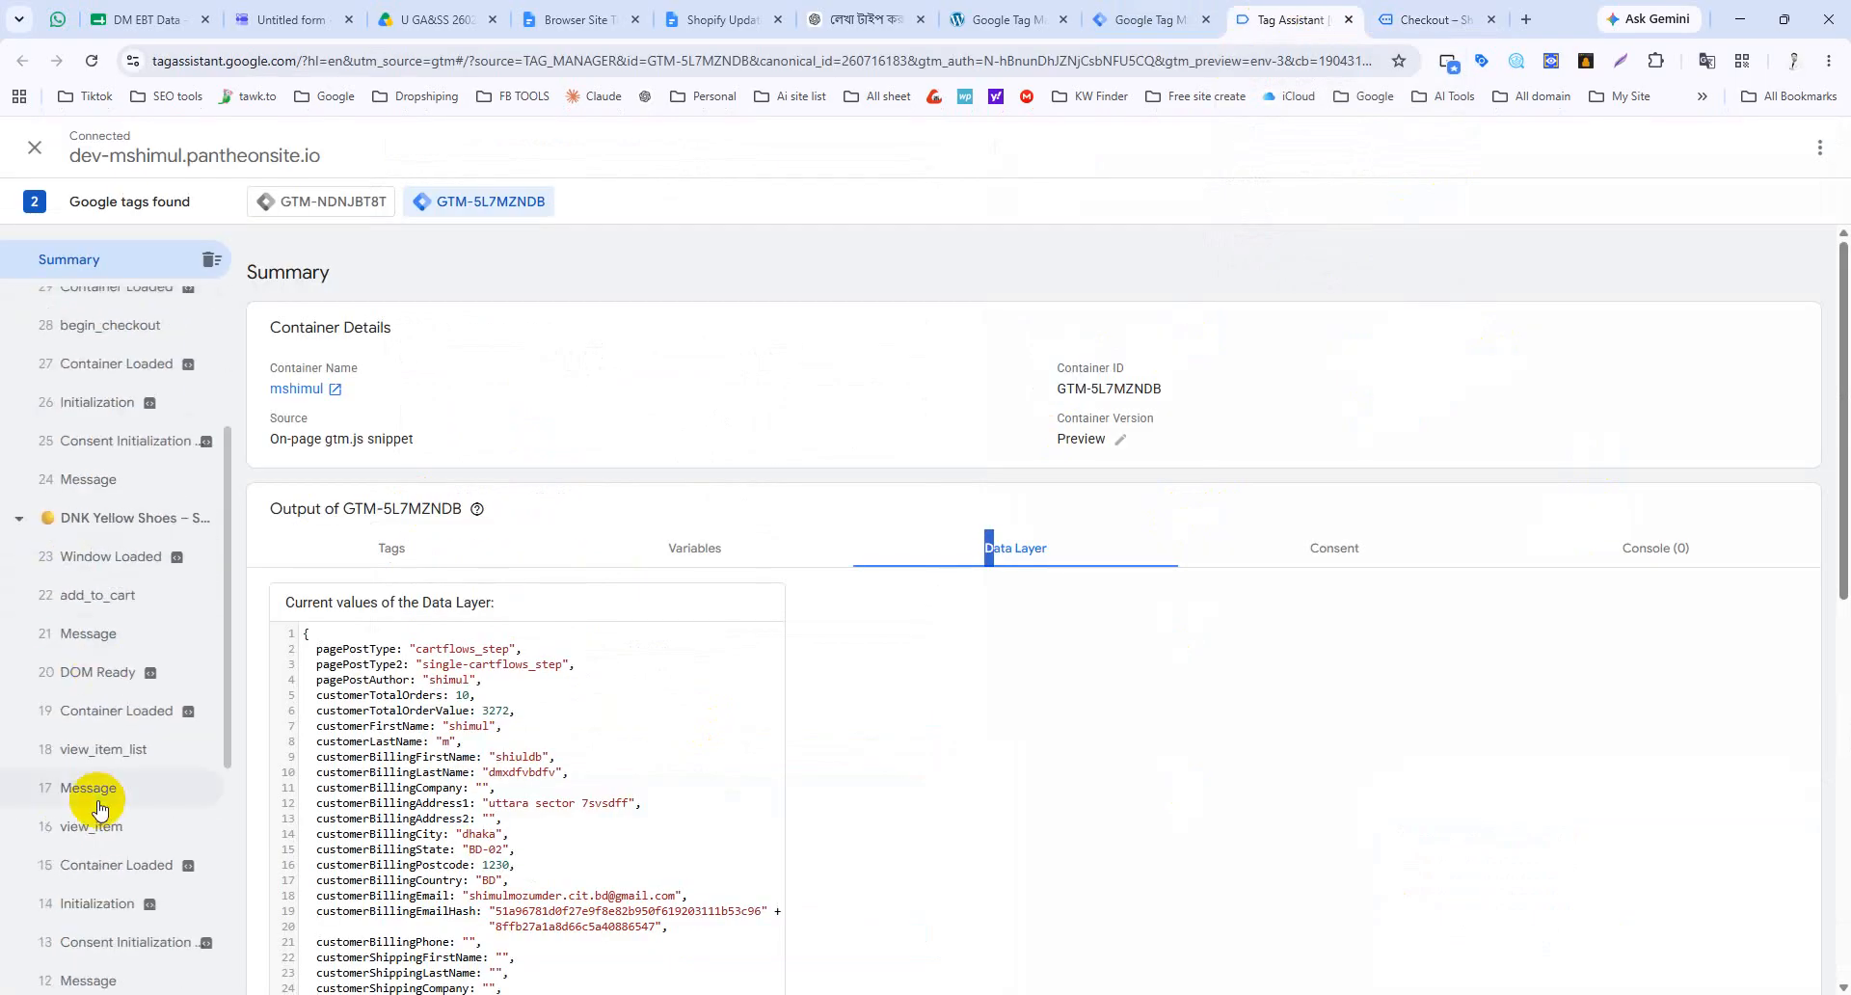
left_click(91, 826)
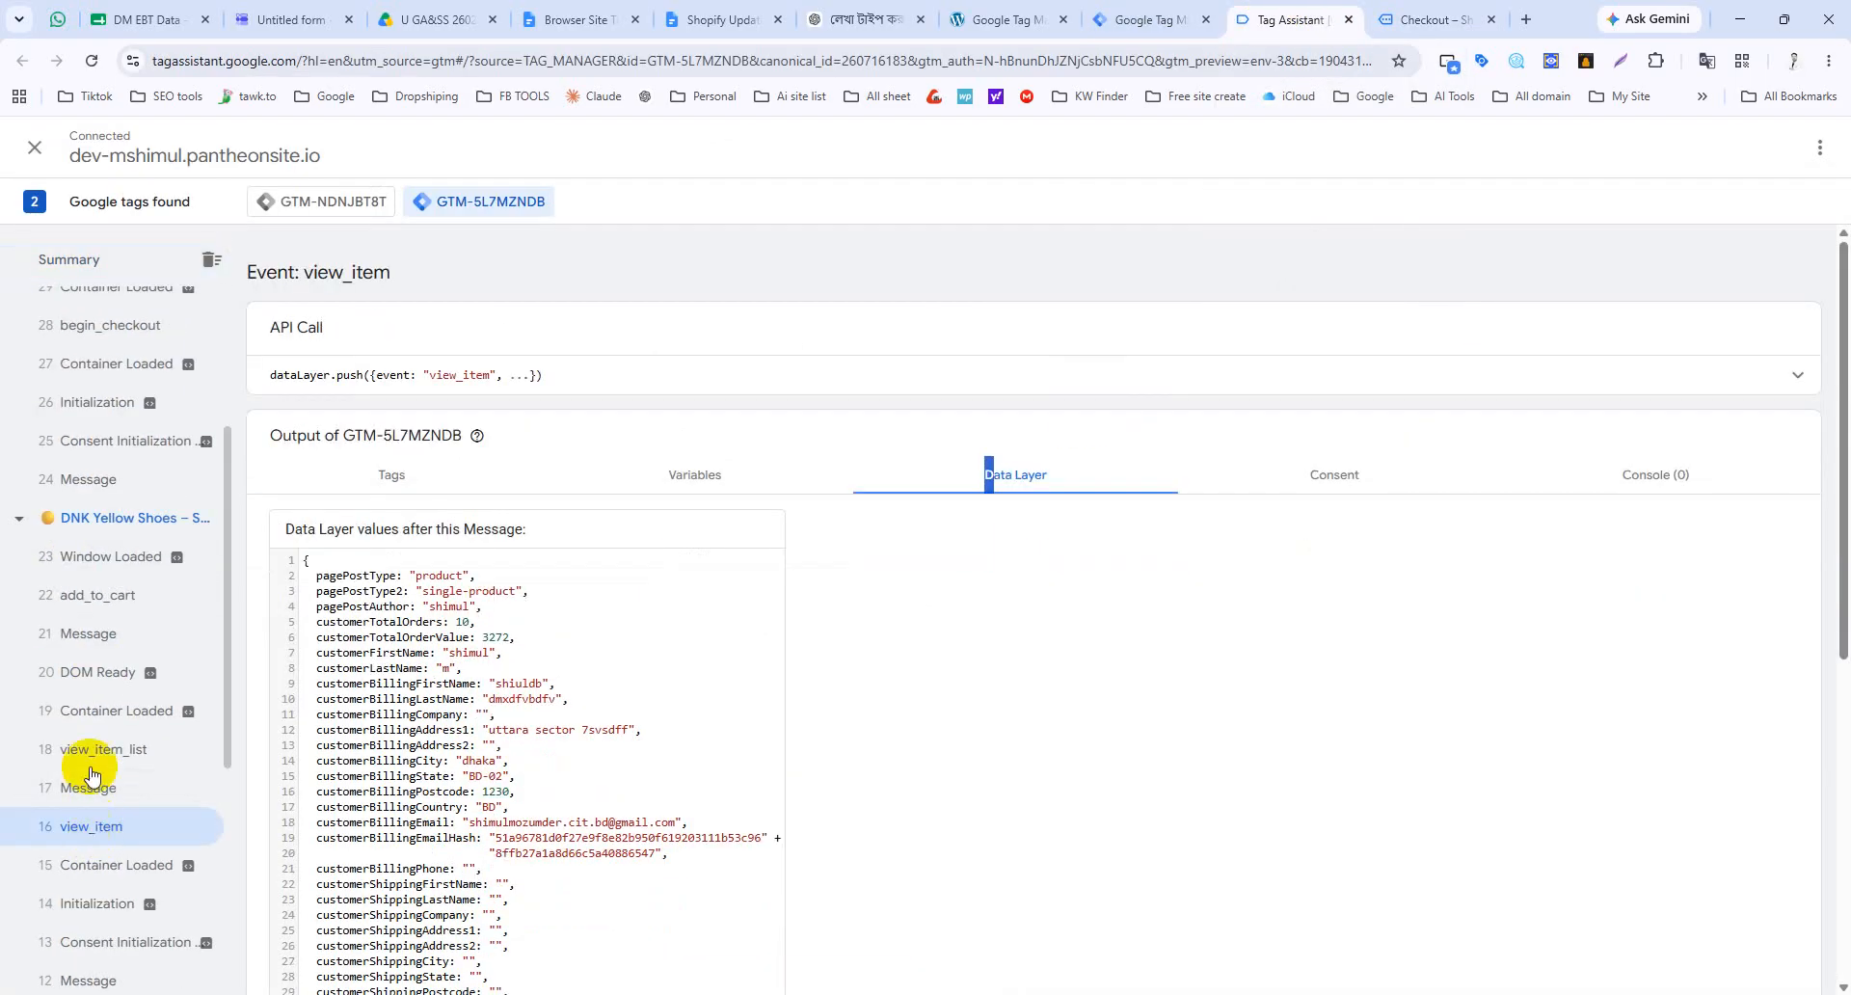
left_click(96, 596)
scroll(111, 482, "up", 2)
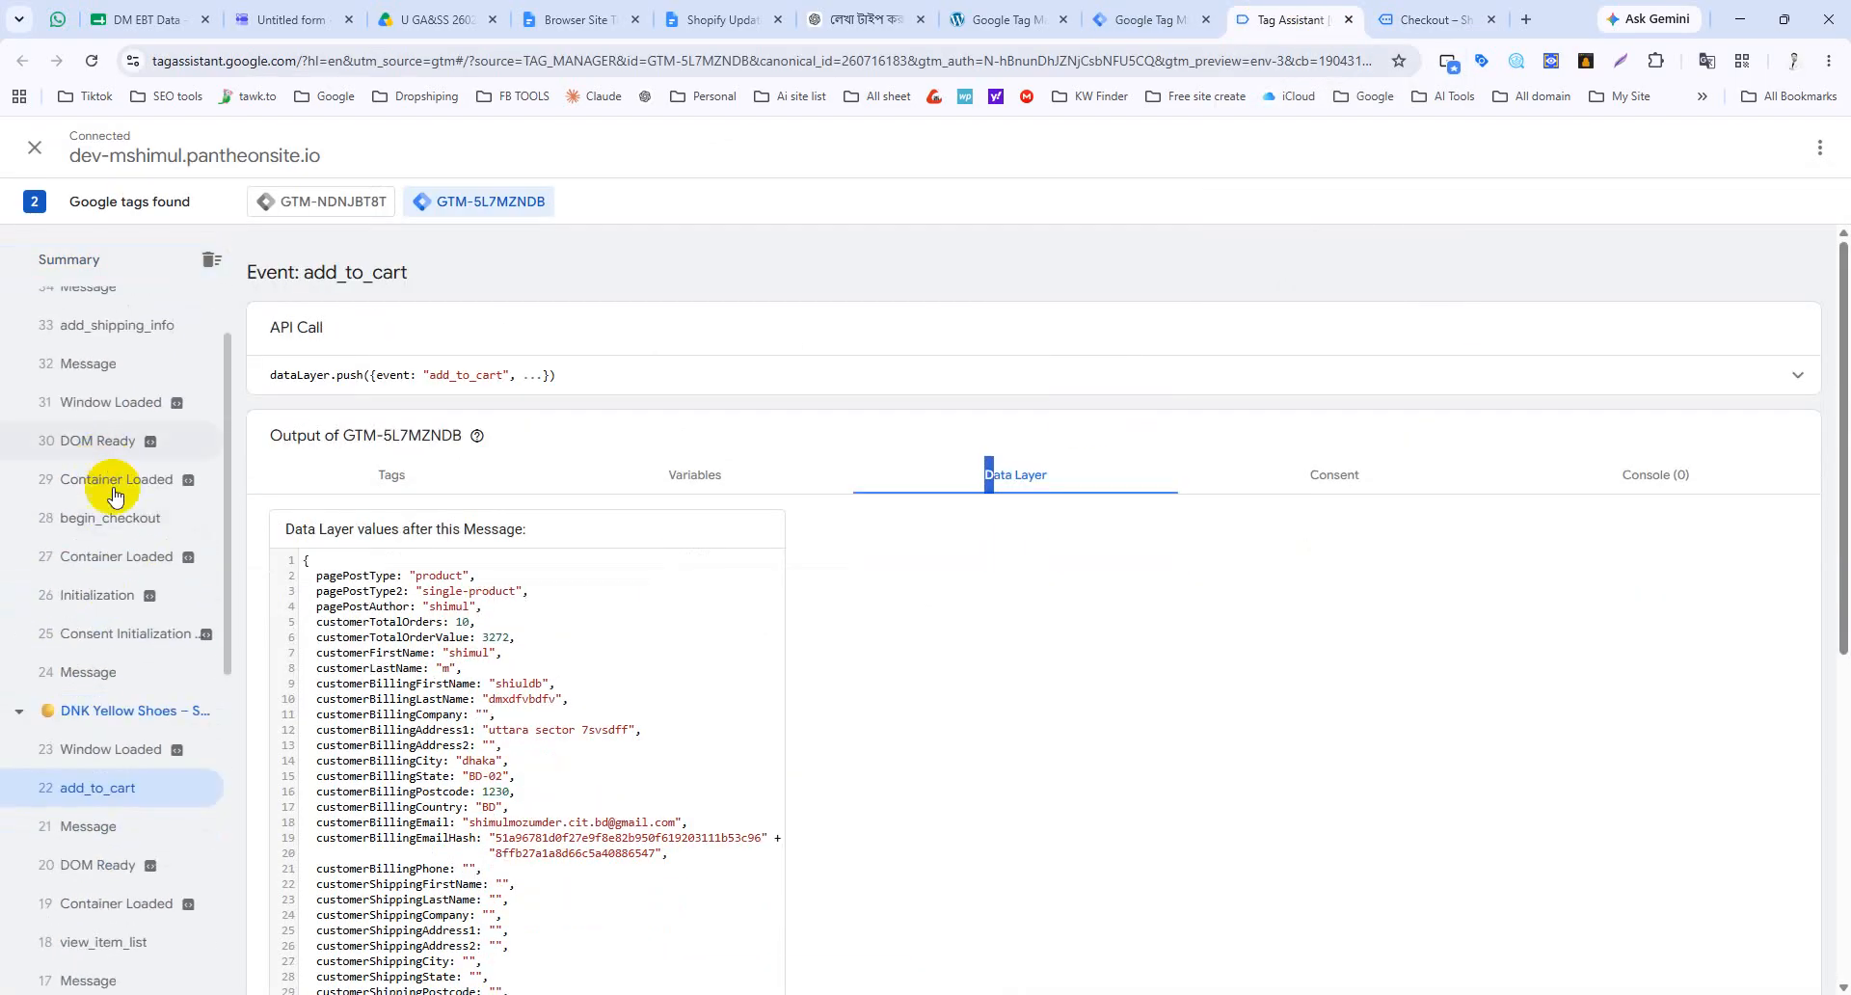
left_click(114, 521)
scroll(116, 521, "up", 2)
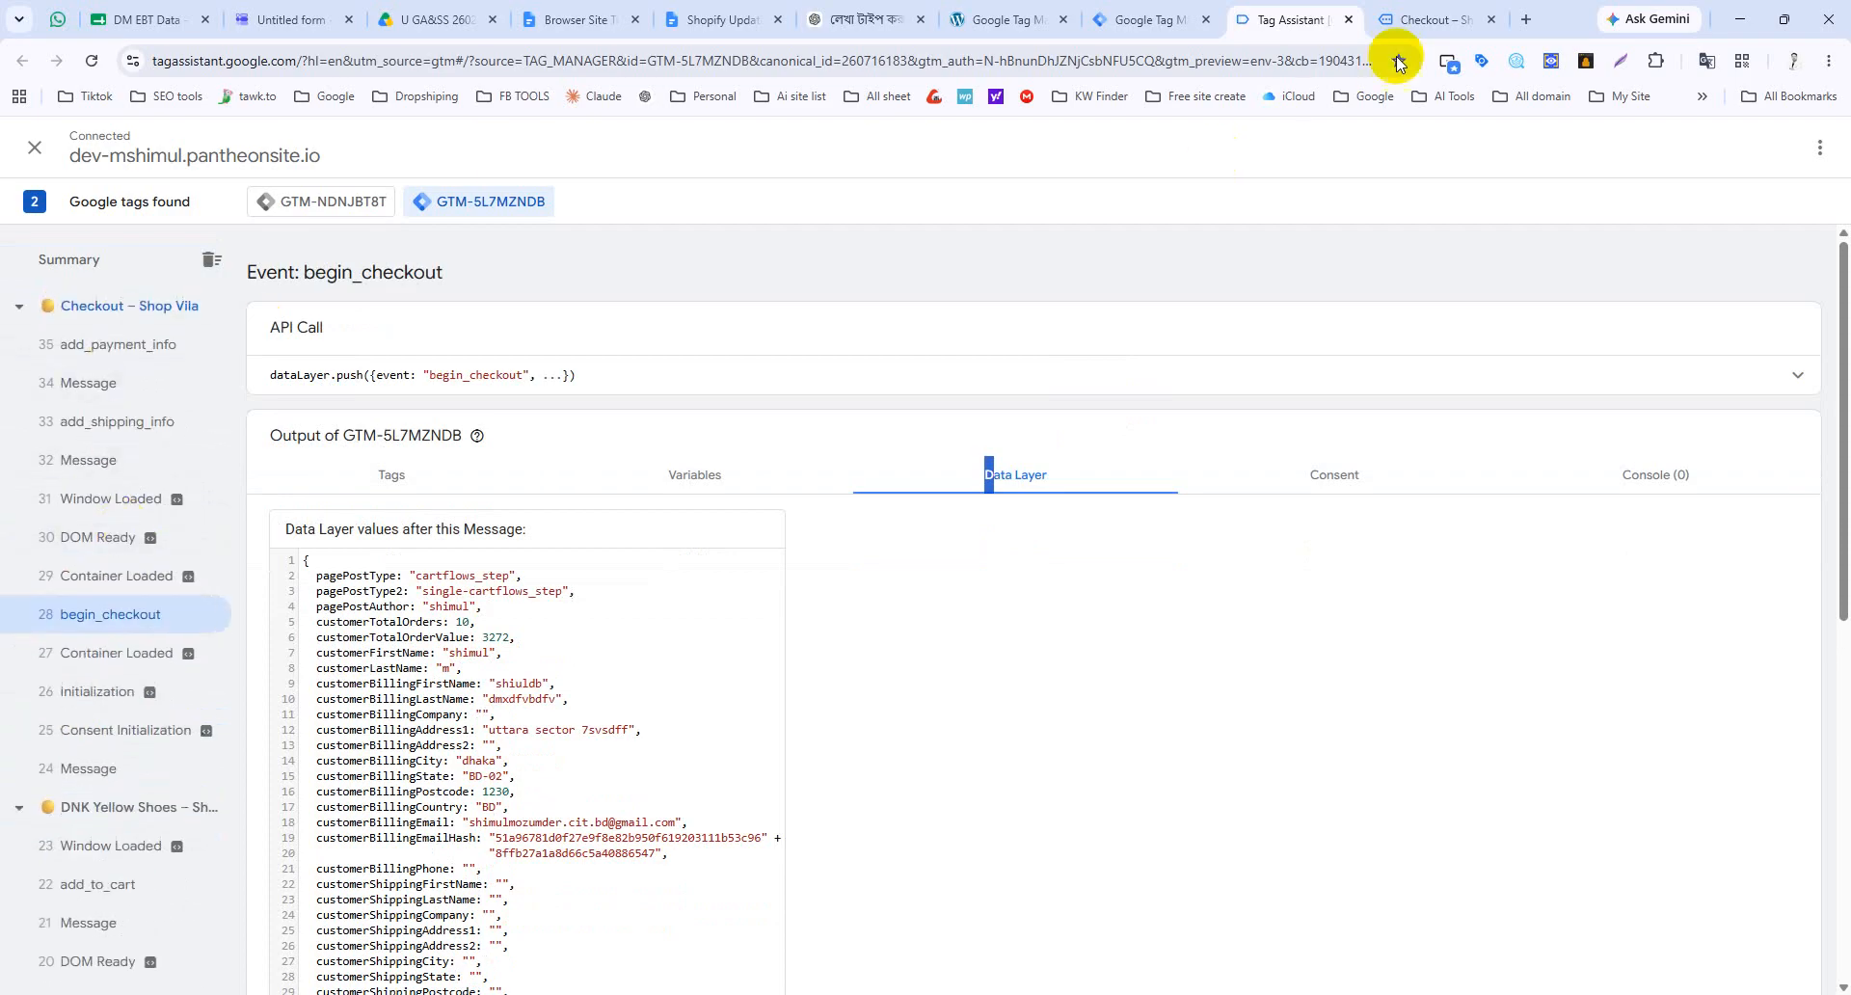
Step: Check the shop's order thank-you page and examine the purchase event's data layer values in Tag Assistant
left_click(1427, 22)
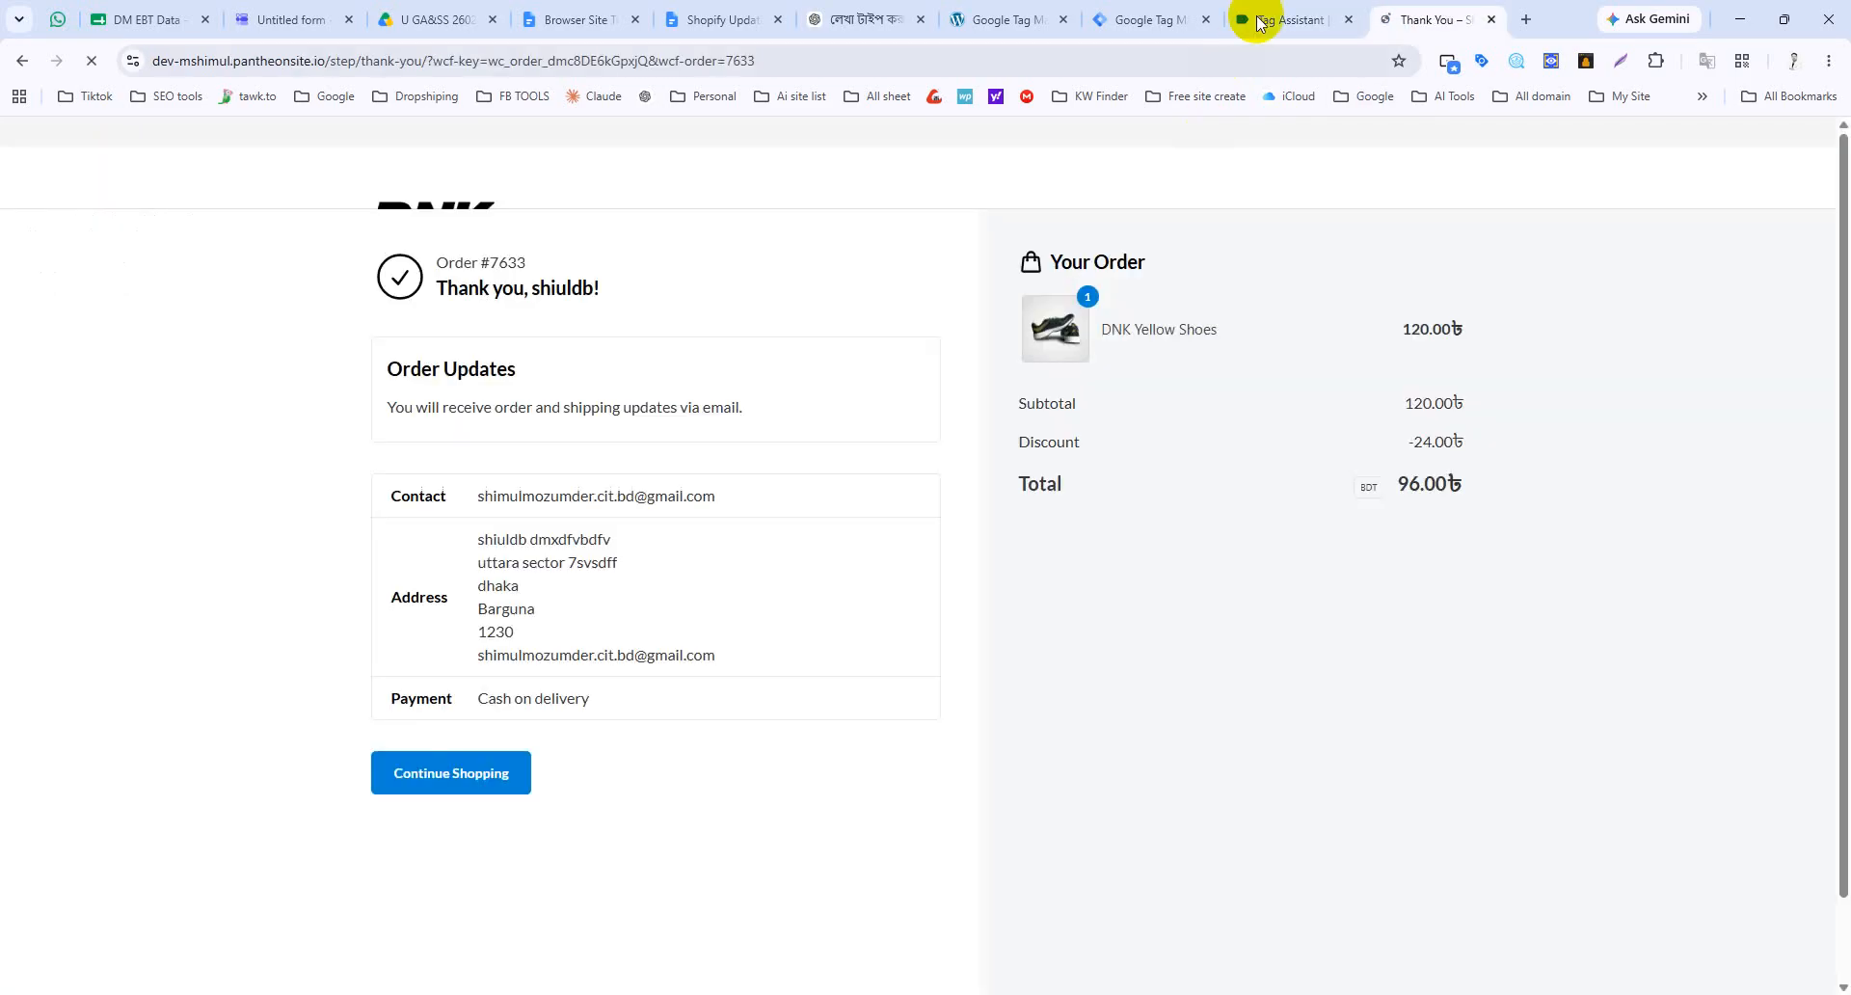
left_click(1263, 19)
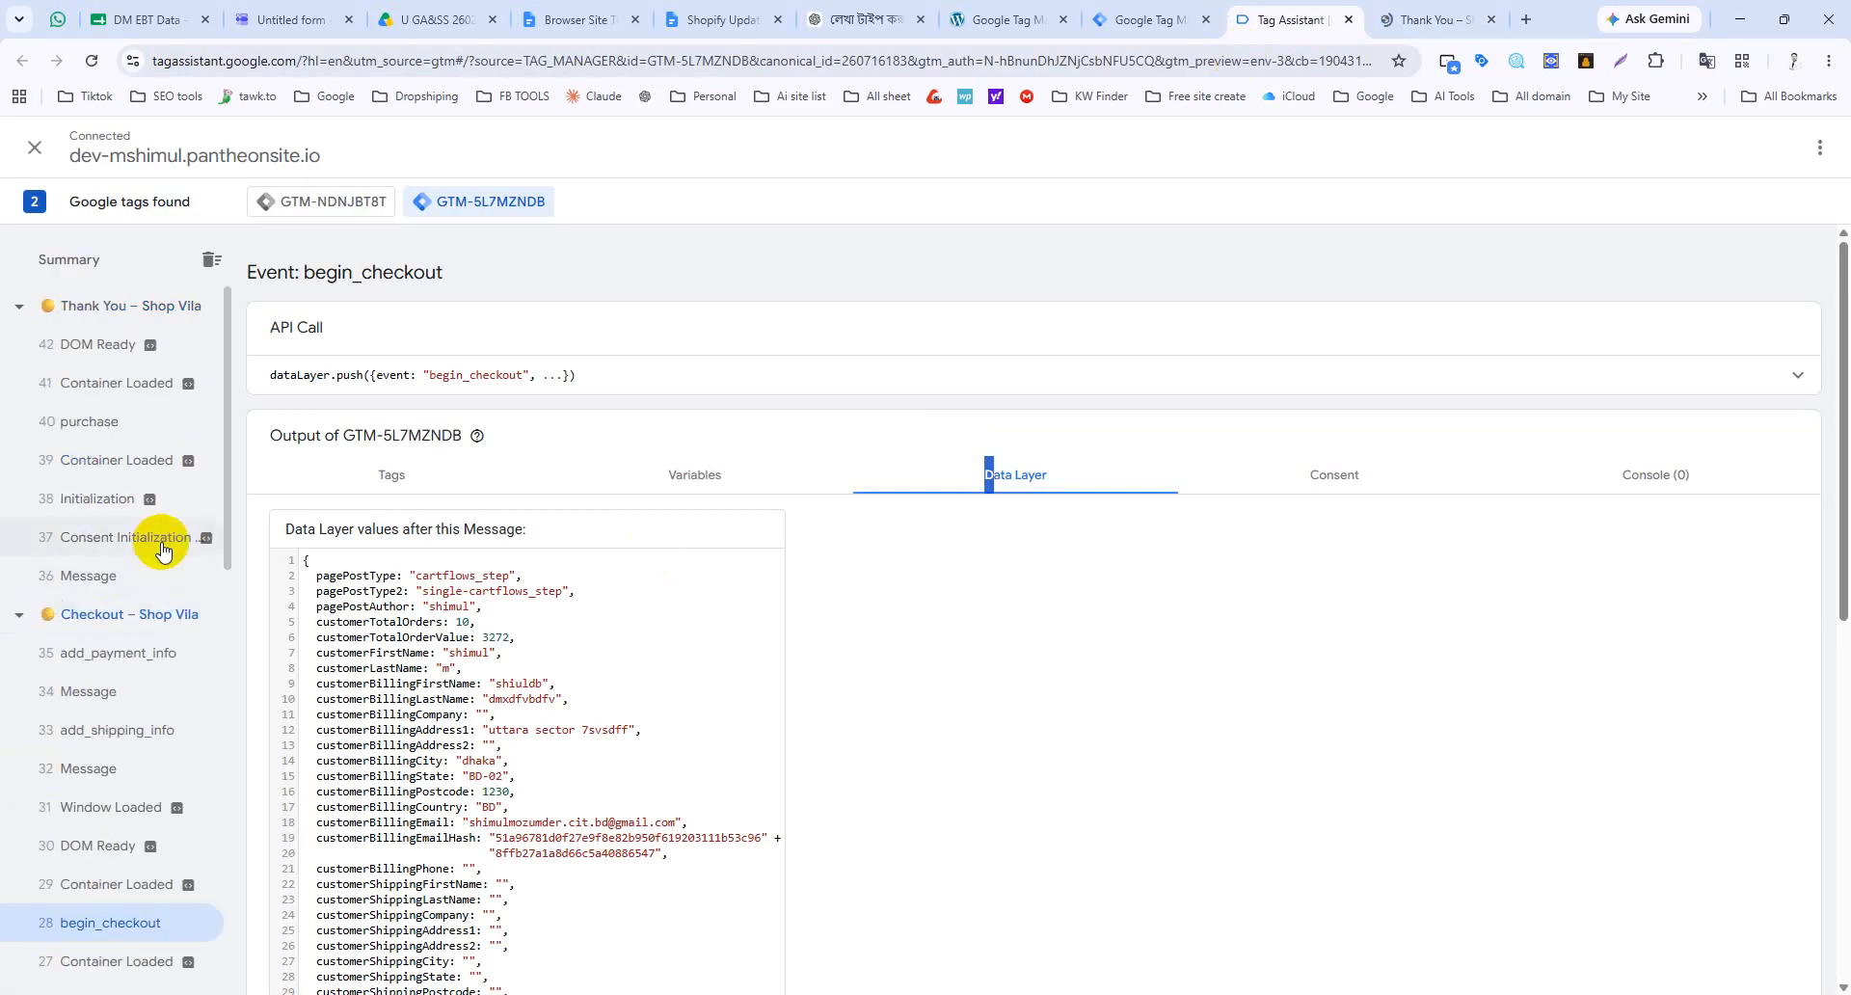
left_click(114, 462)
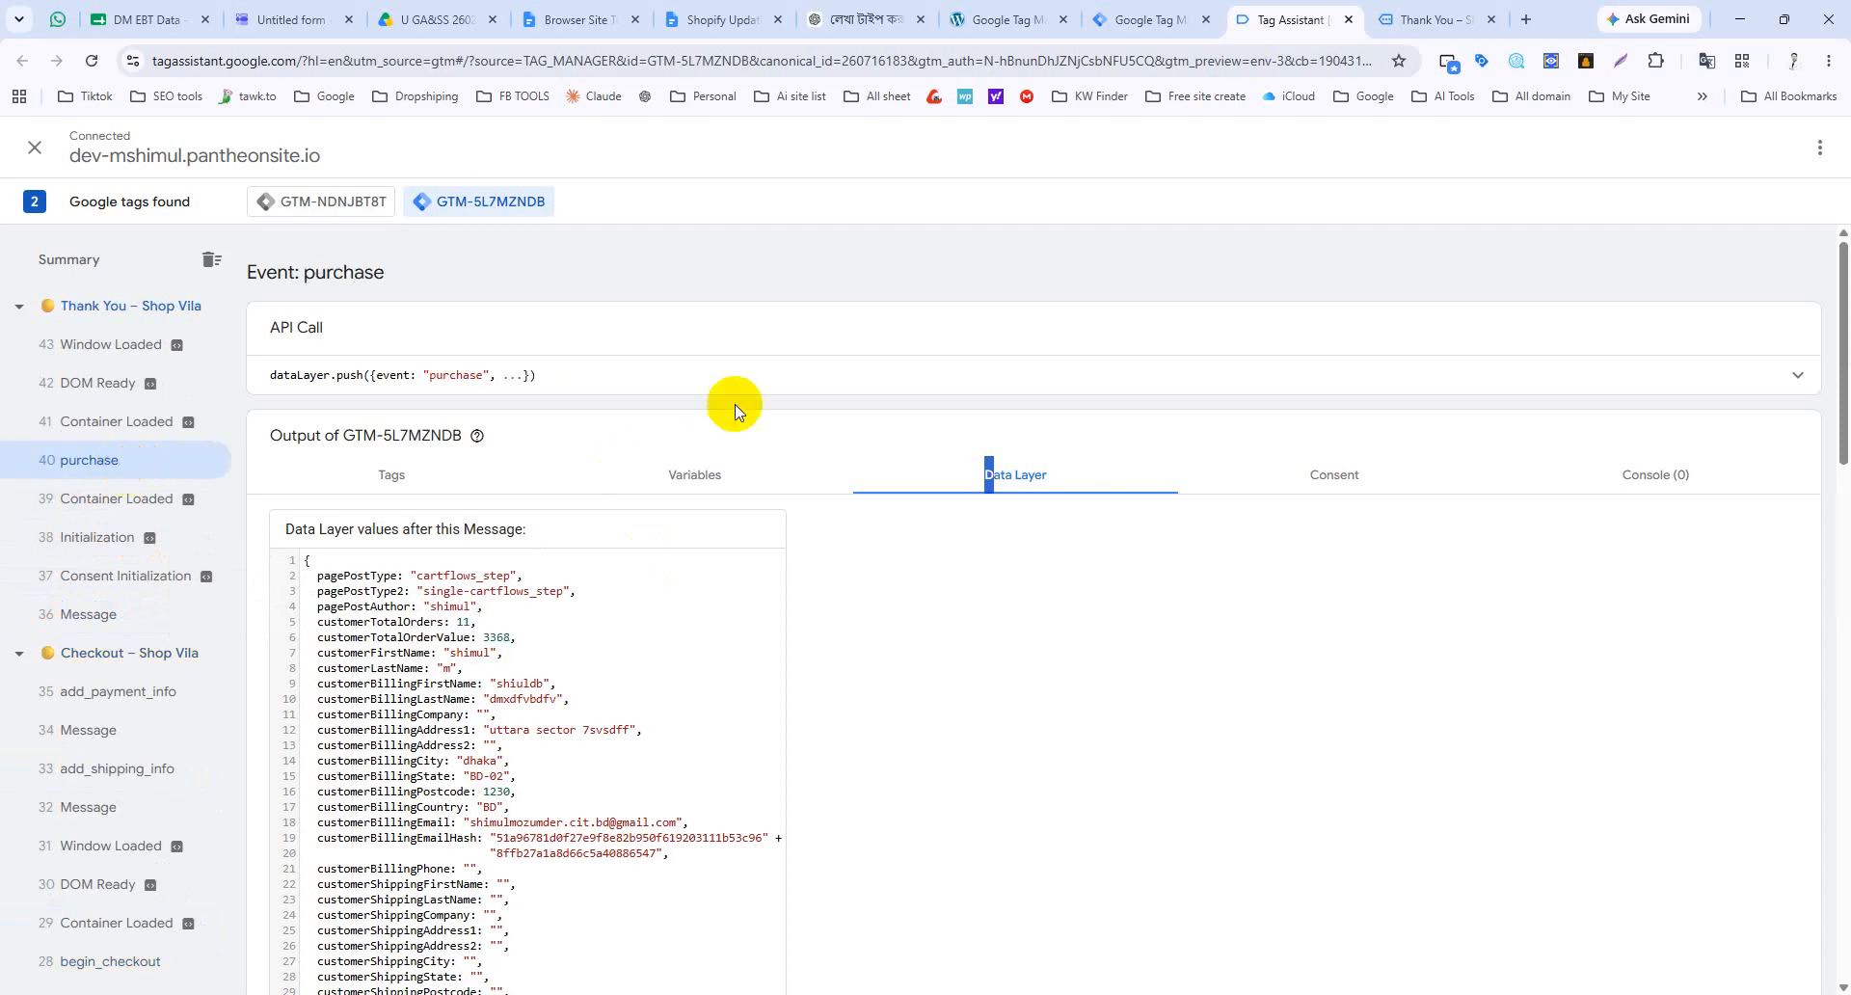
scroll(575, 636, "down", 3)
scroll(568, 624, "up", 3)
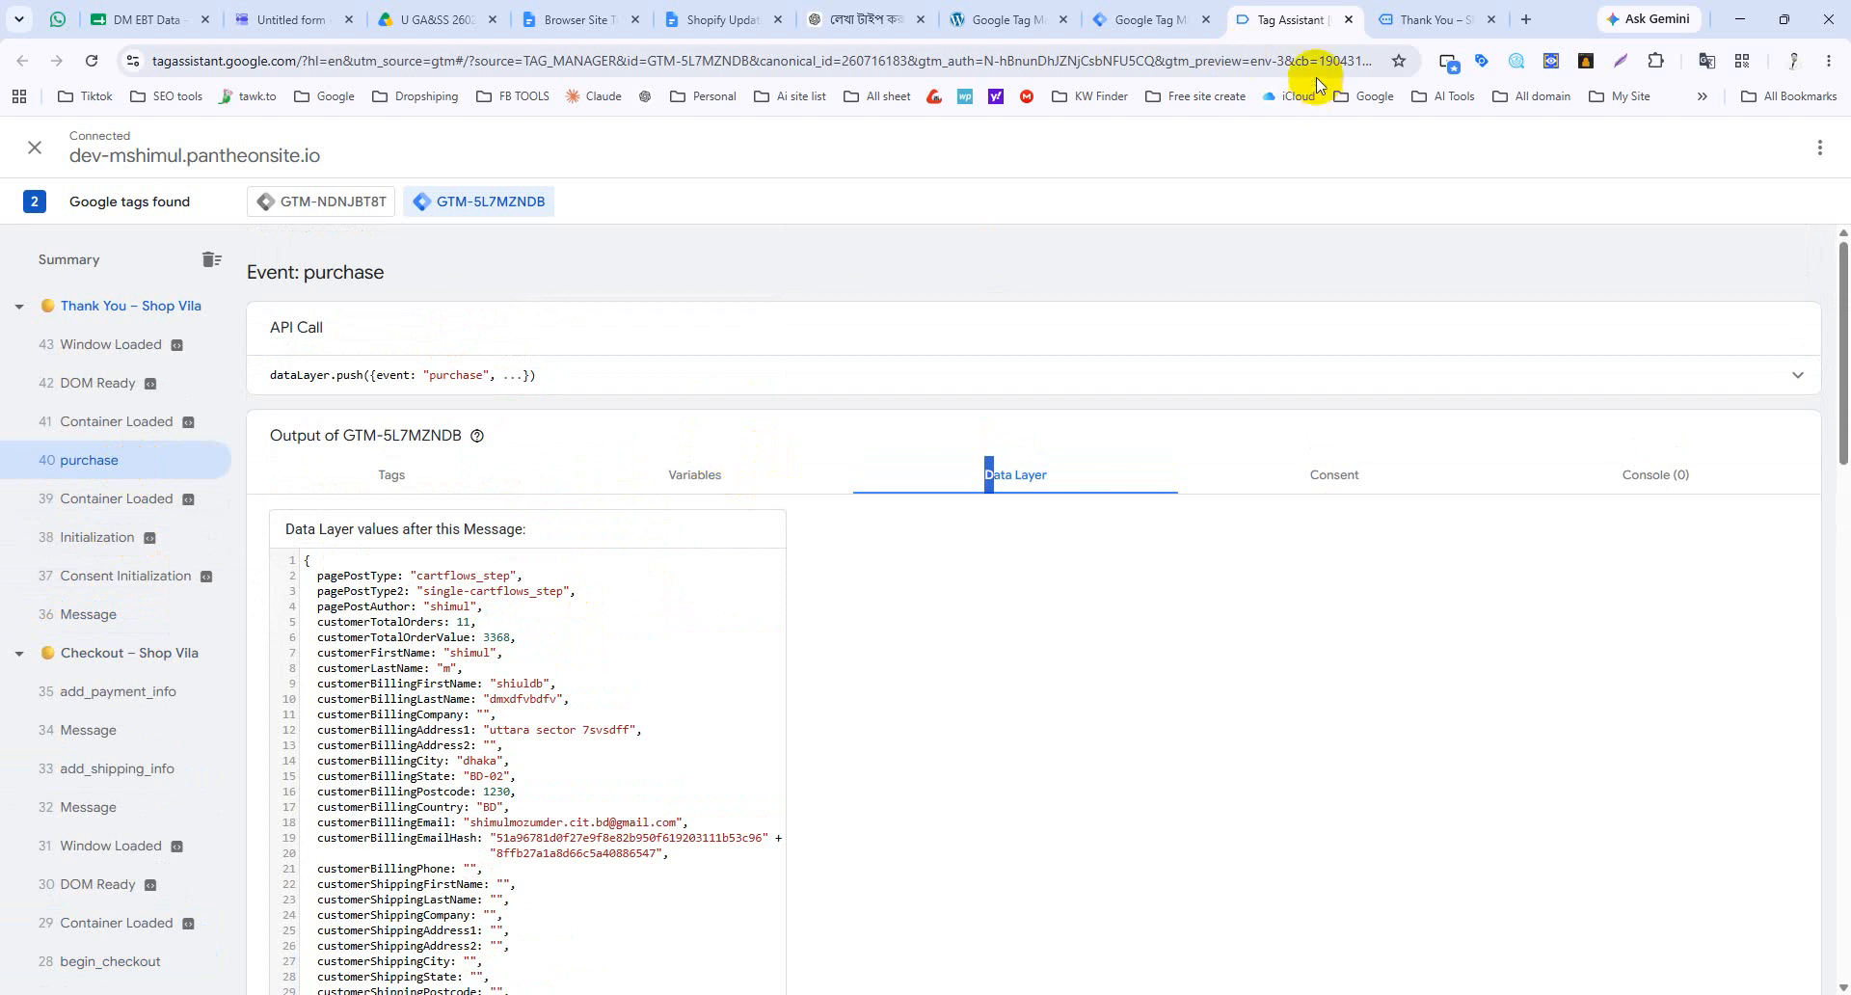
Step: Review the PageView and ViewContent event setup notes in the Browser Site Tracking document
left_click(567, 20)
scroll(554, 618, "down", 3)
scroll(557, 618, "down", 1)
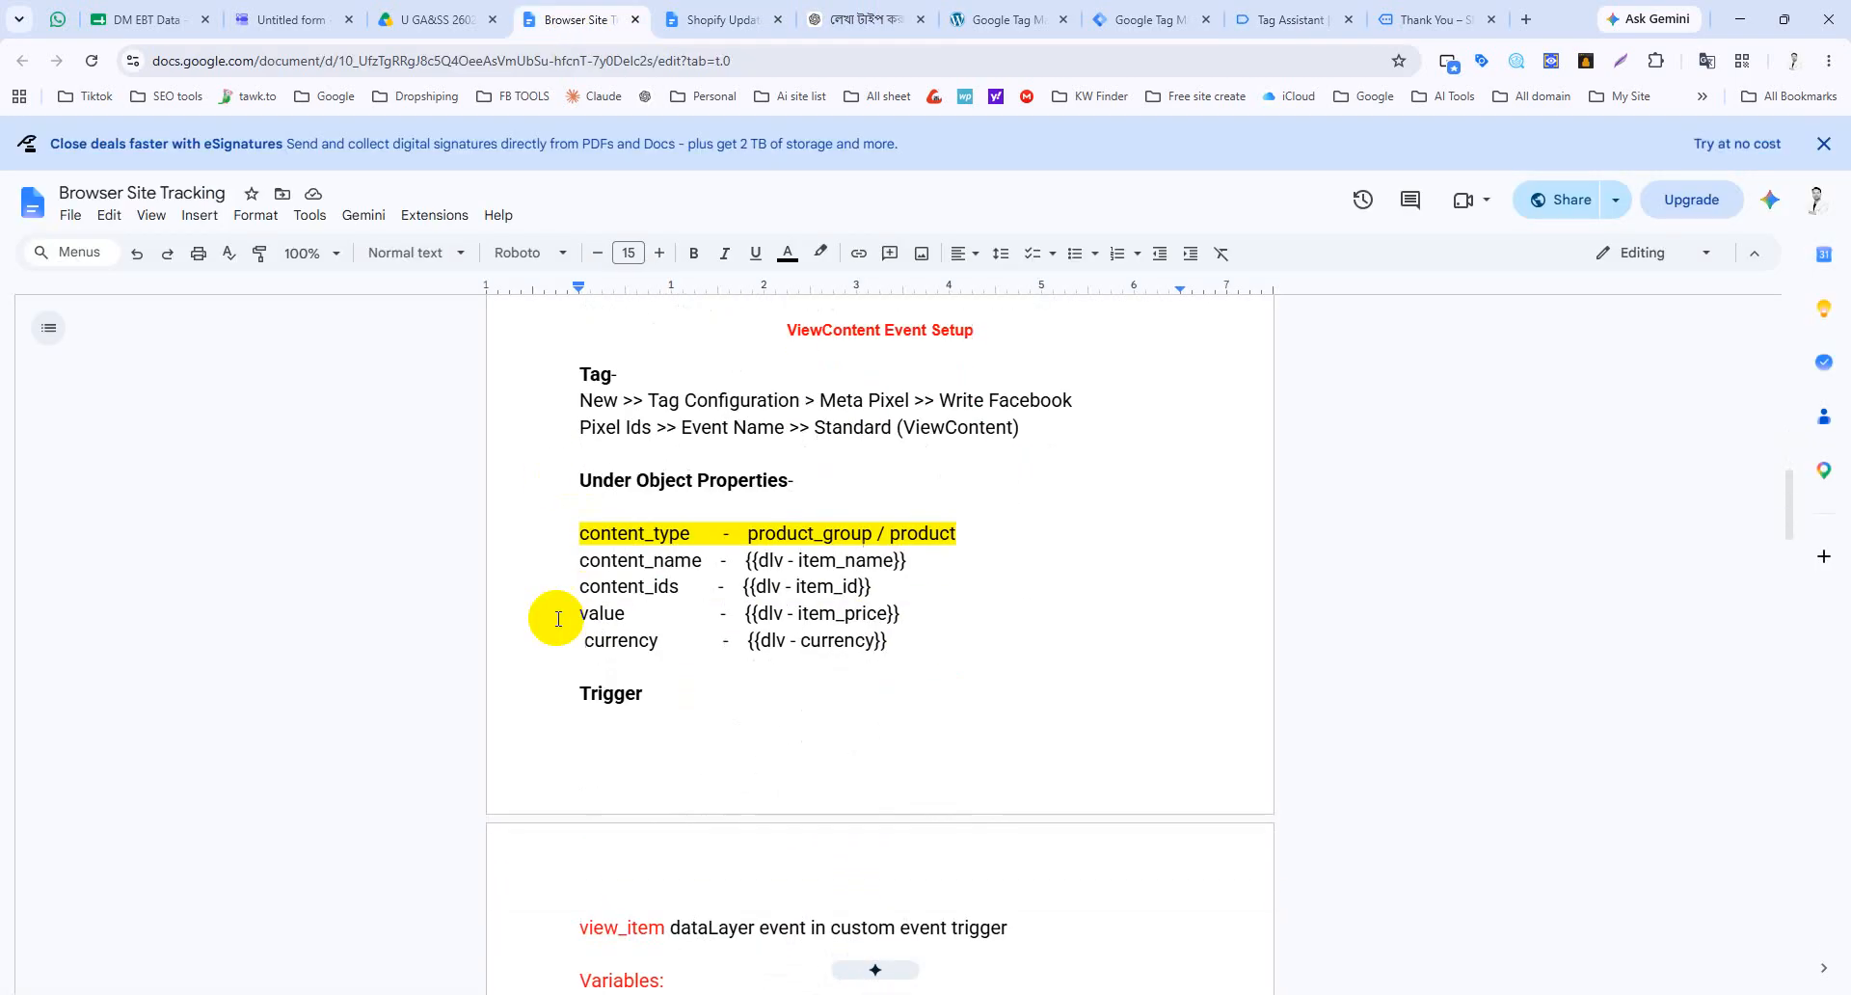
scroll(938, 526, "up", 5)
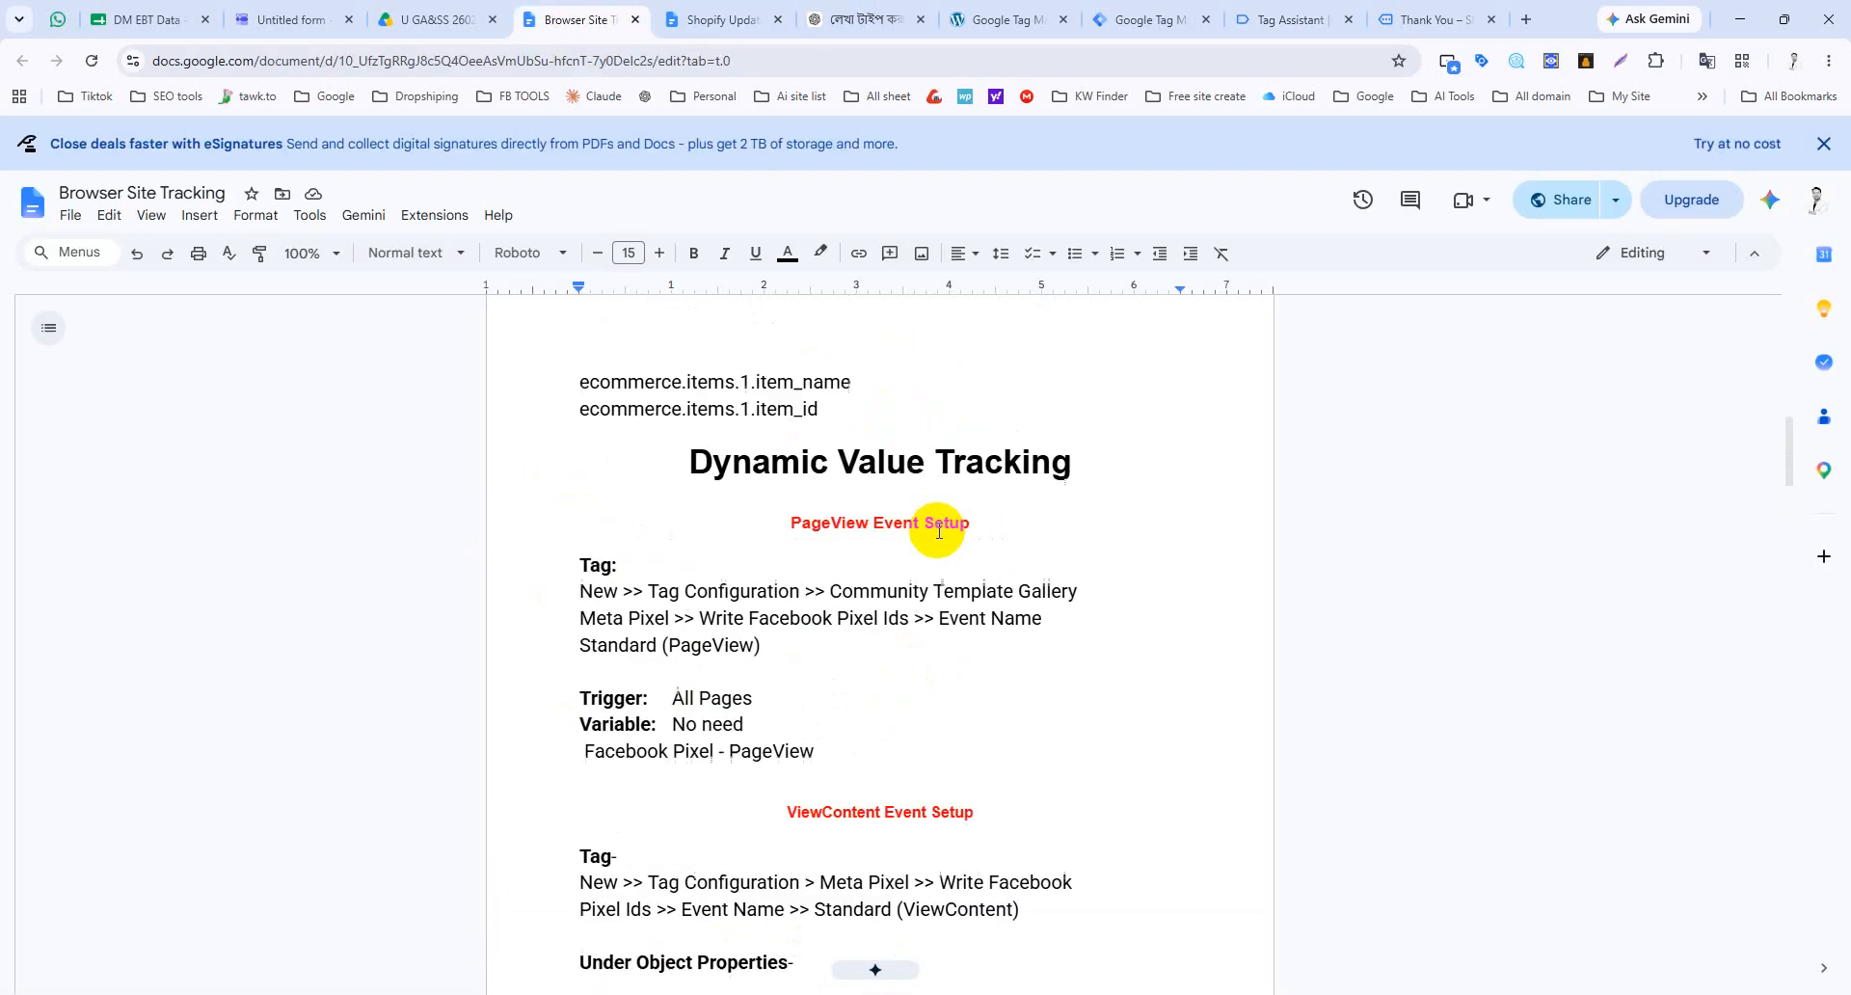
Step: Switch to Tag Manager and check the mshimul container's triggers and variables
left_click(1290, 18)
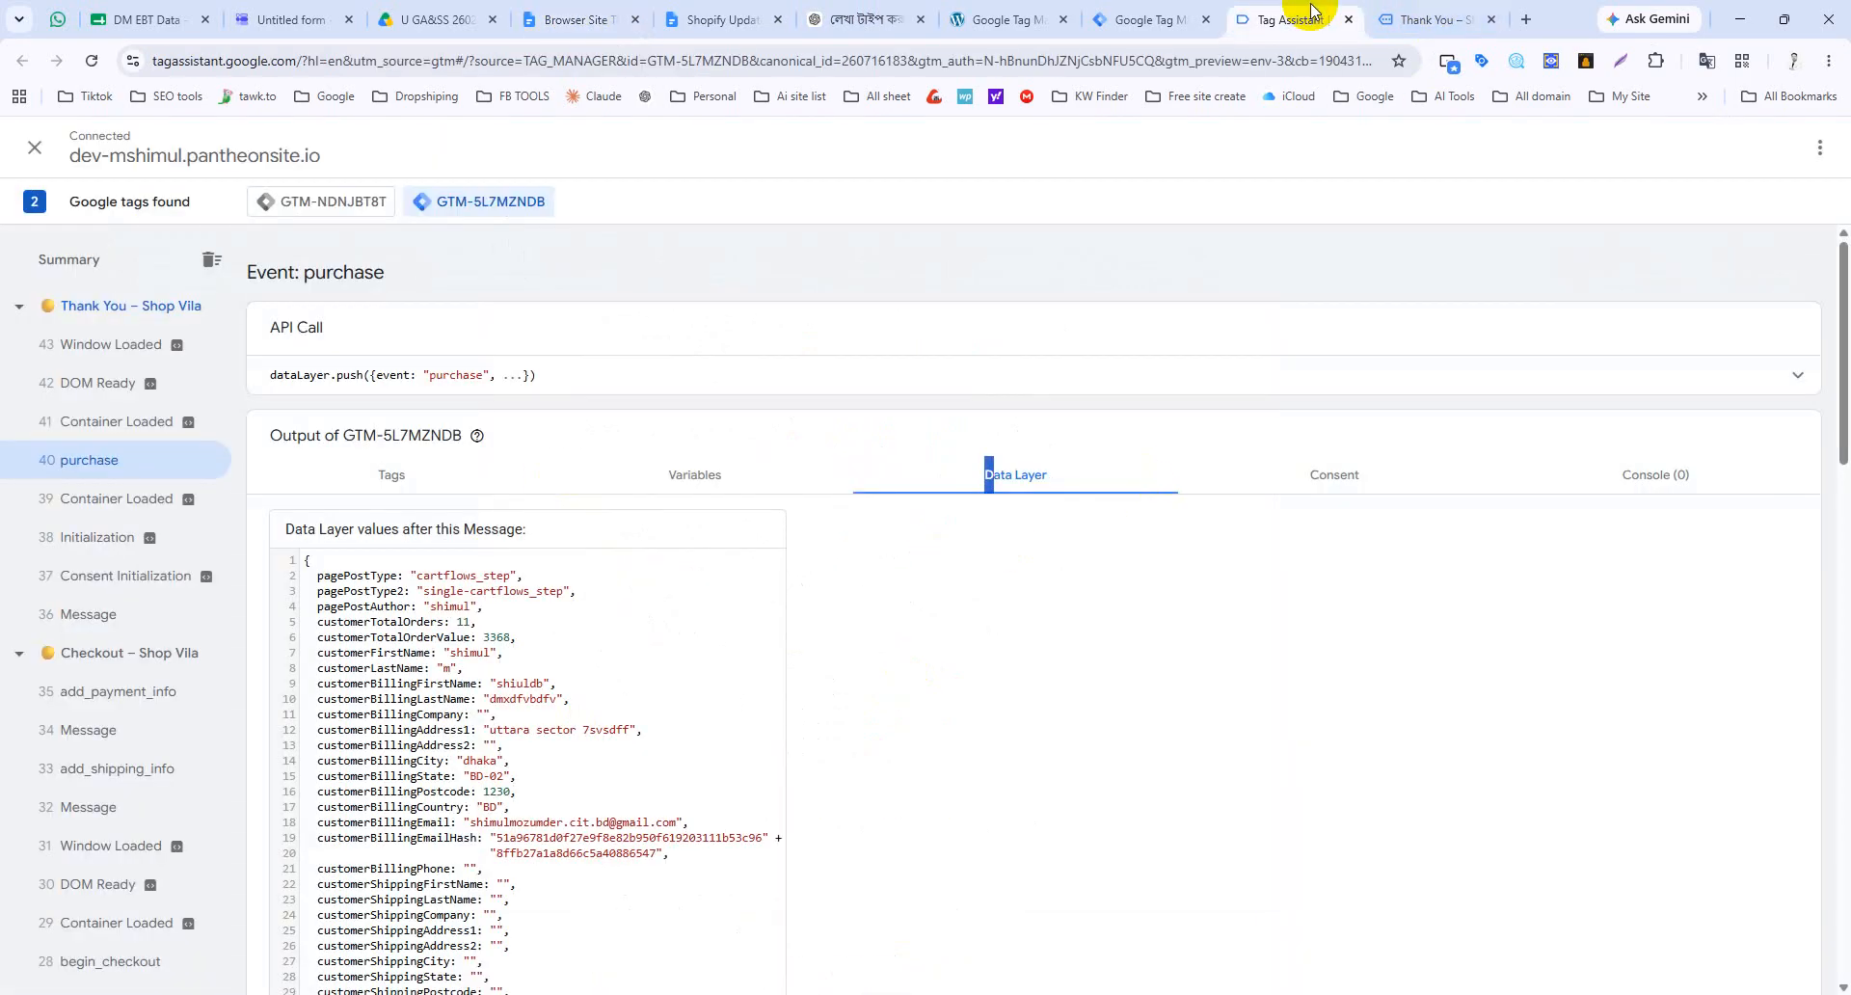
left_click(1099, 36)
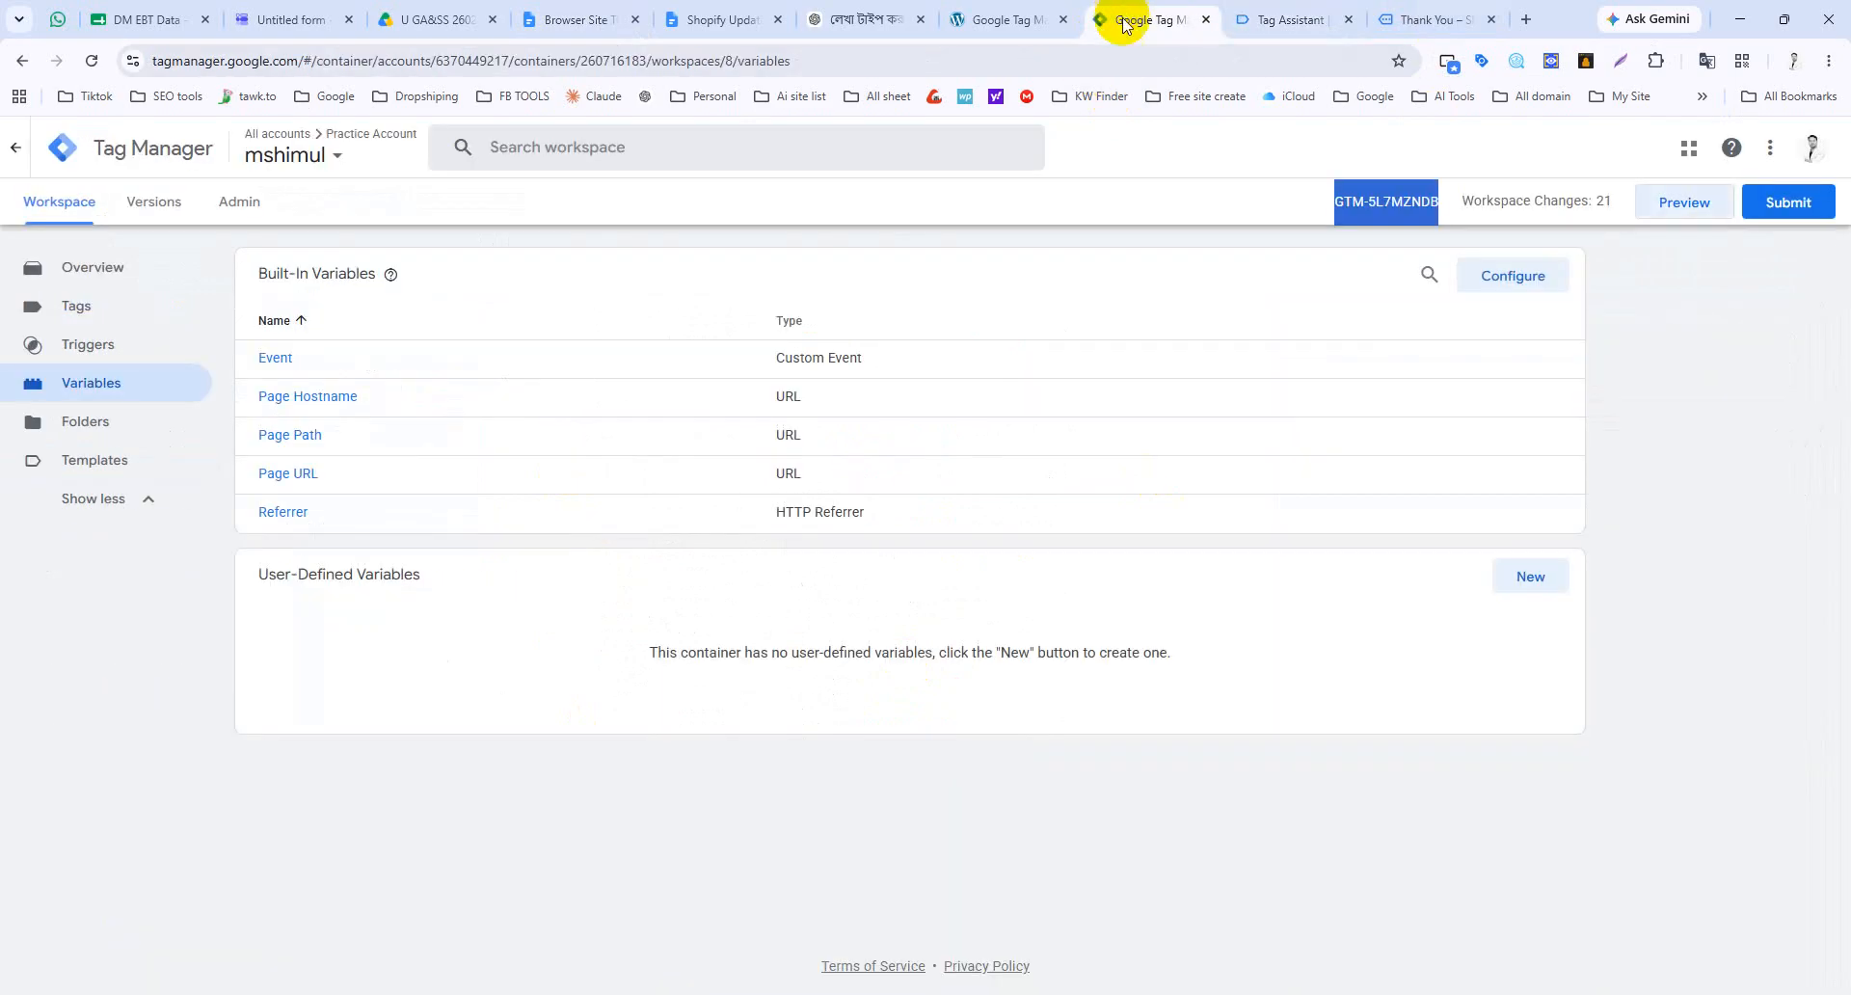
left_click(87, 346)
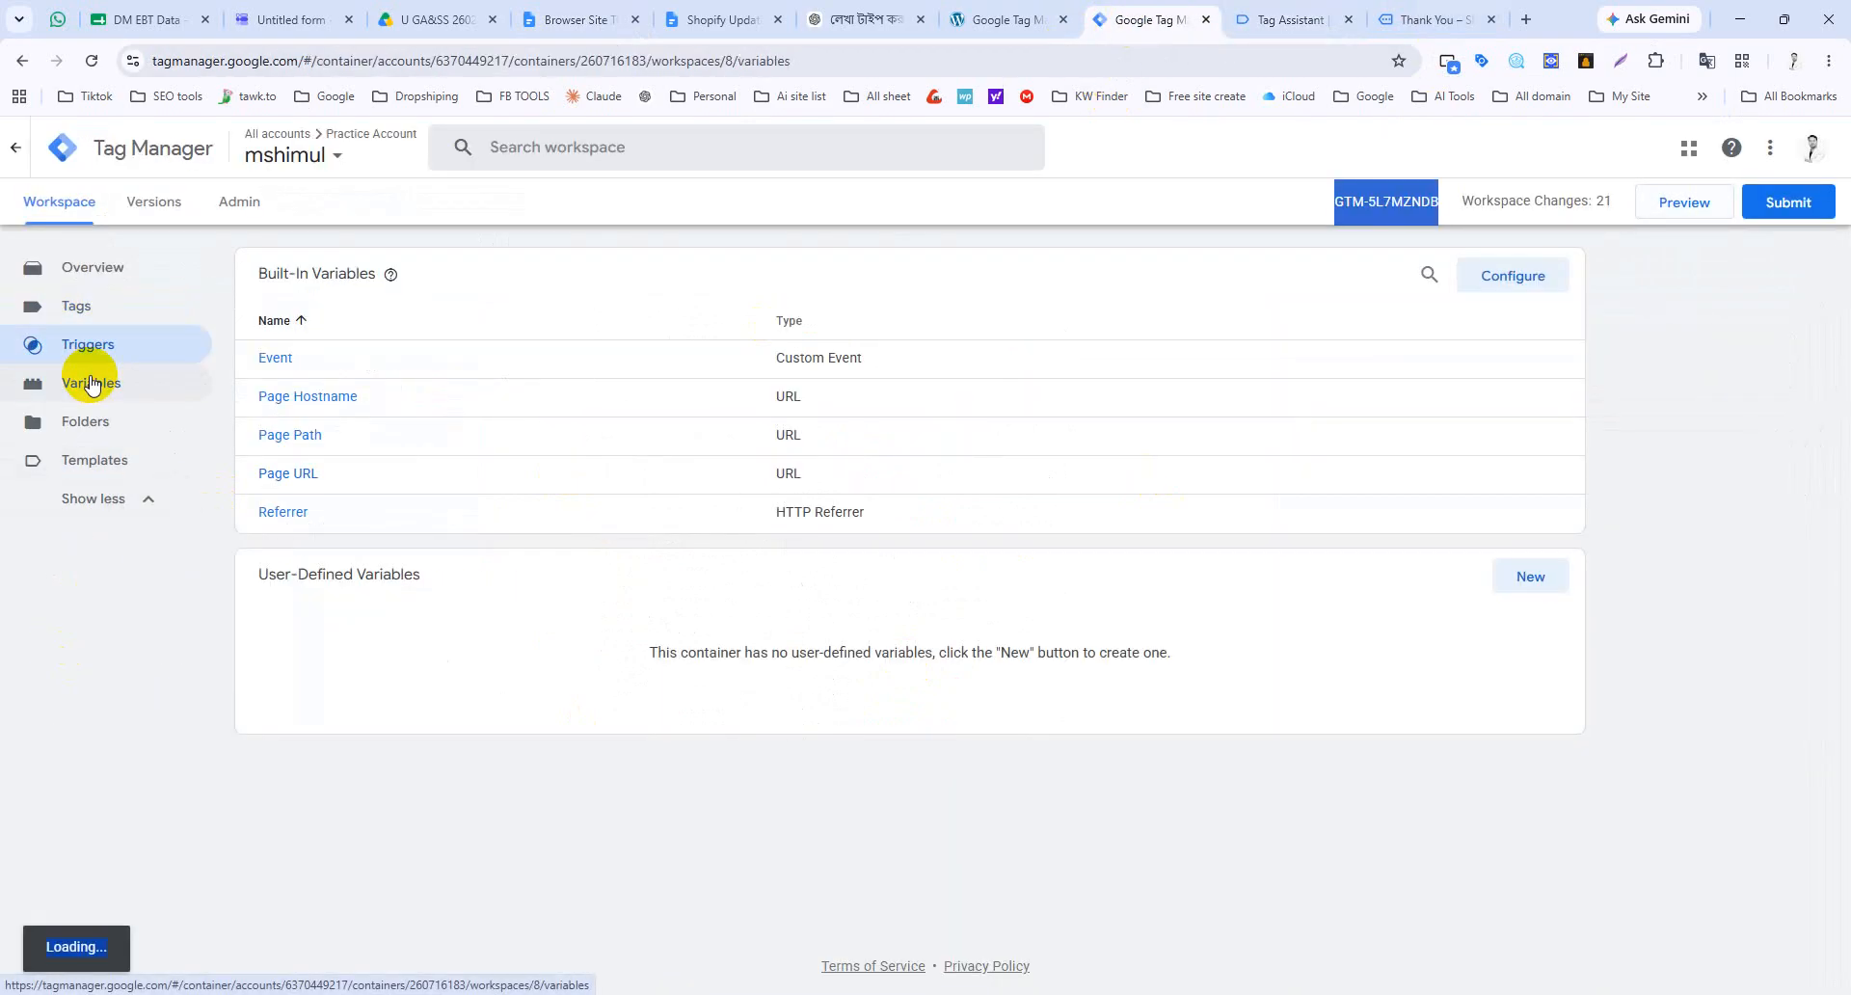
left_click(91, 383)
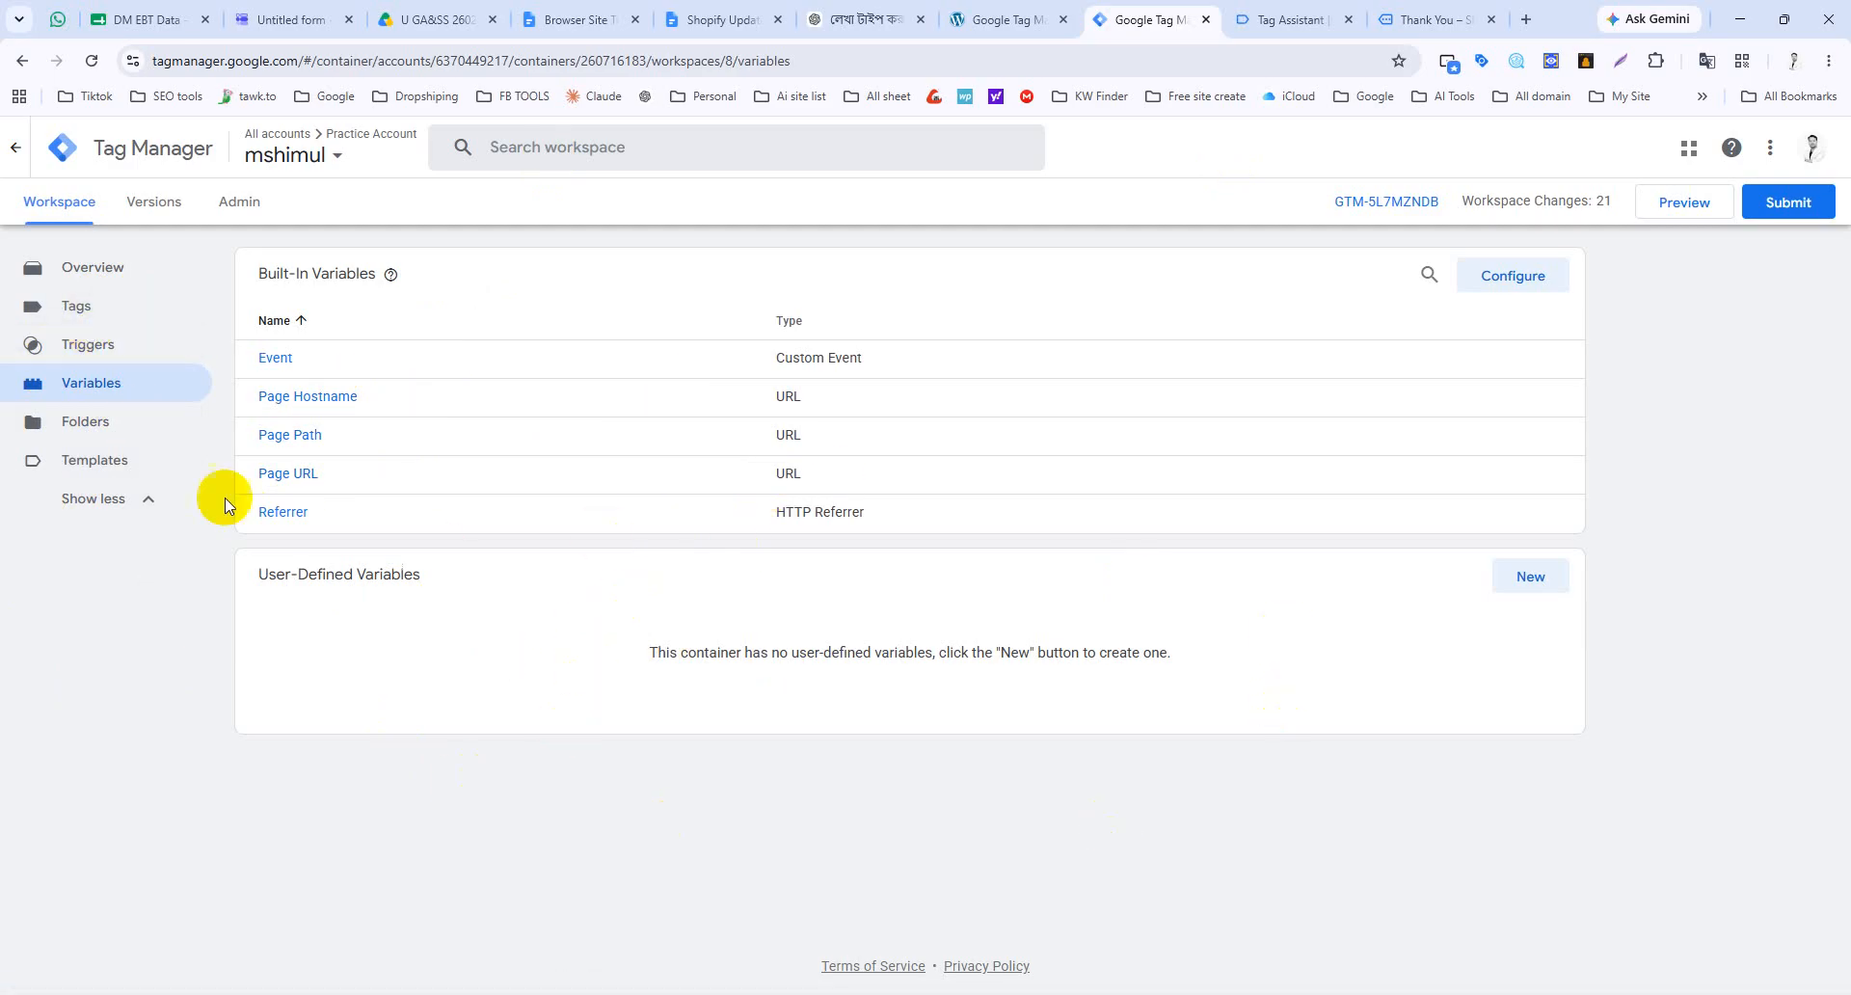
Step: Create a new tag of the Meta Pixel type, review its configuration options and open its Facebook Pixel ID for entry
left_click(116, 318)
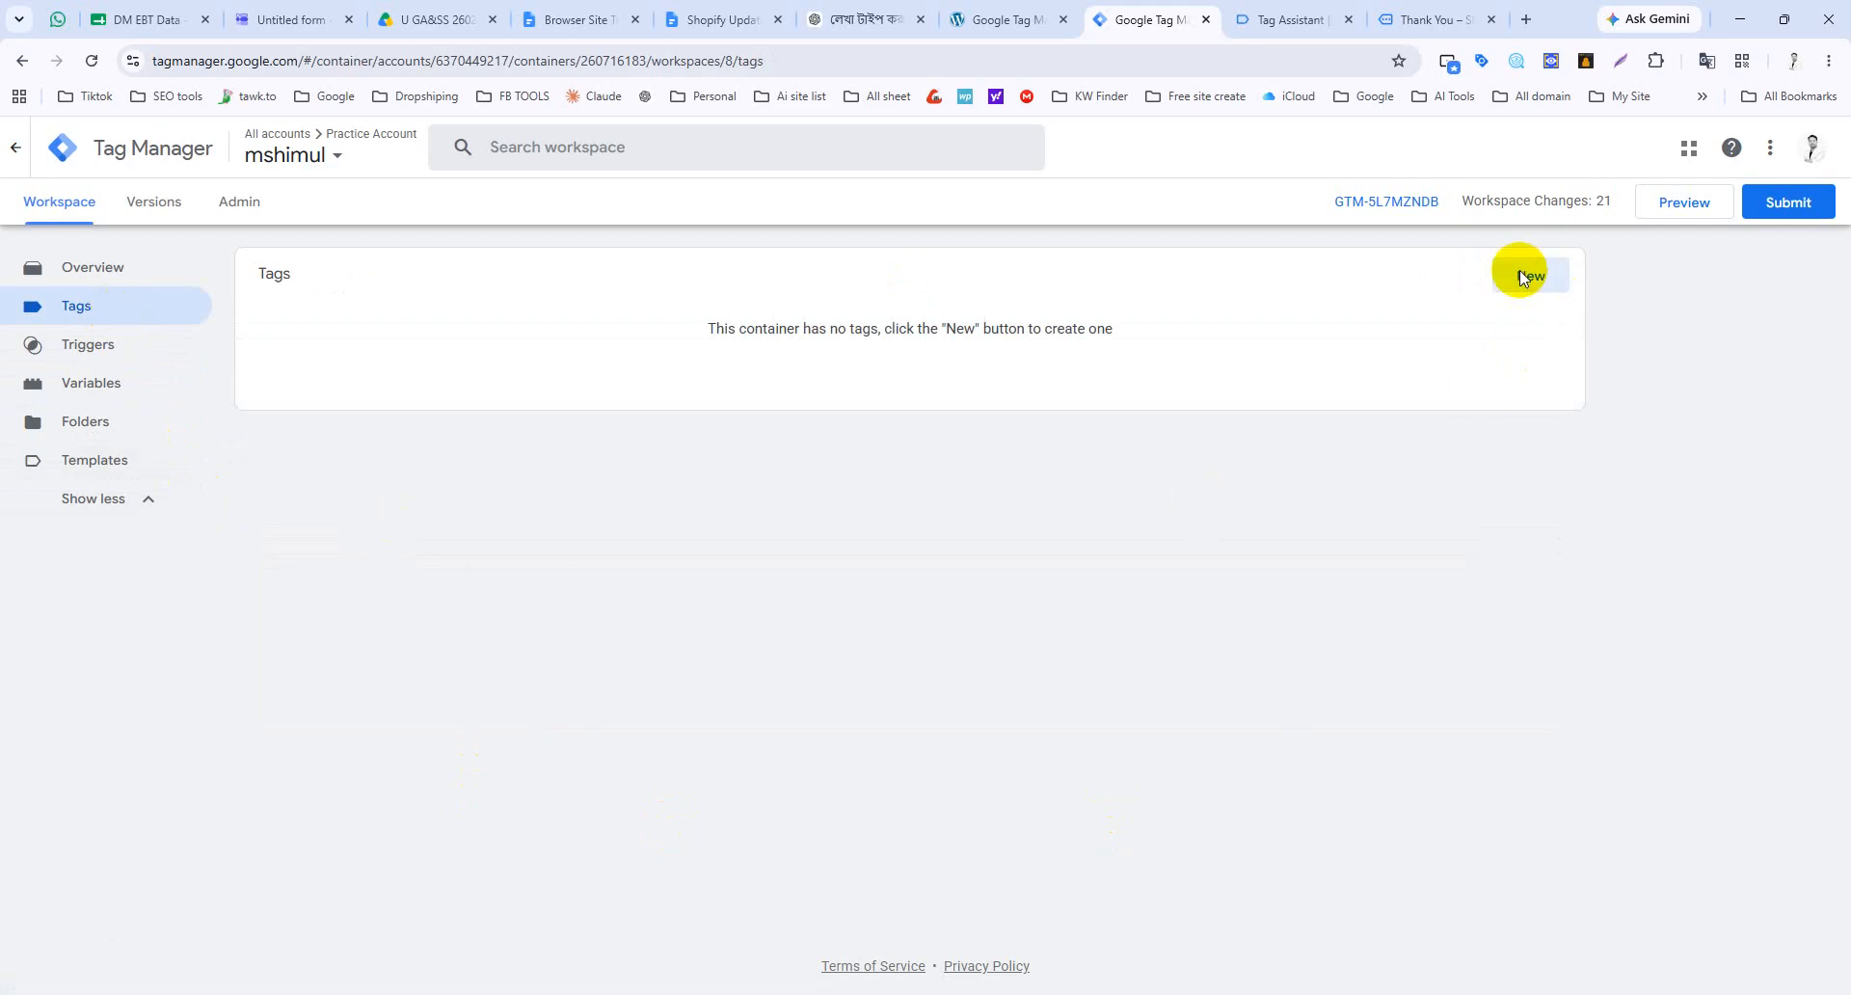
left_click(1519, 274)
left_click(1179, 337)
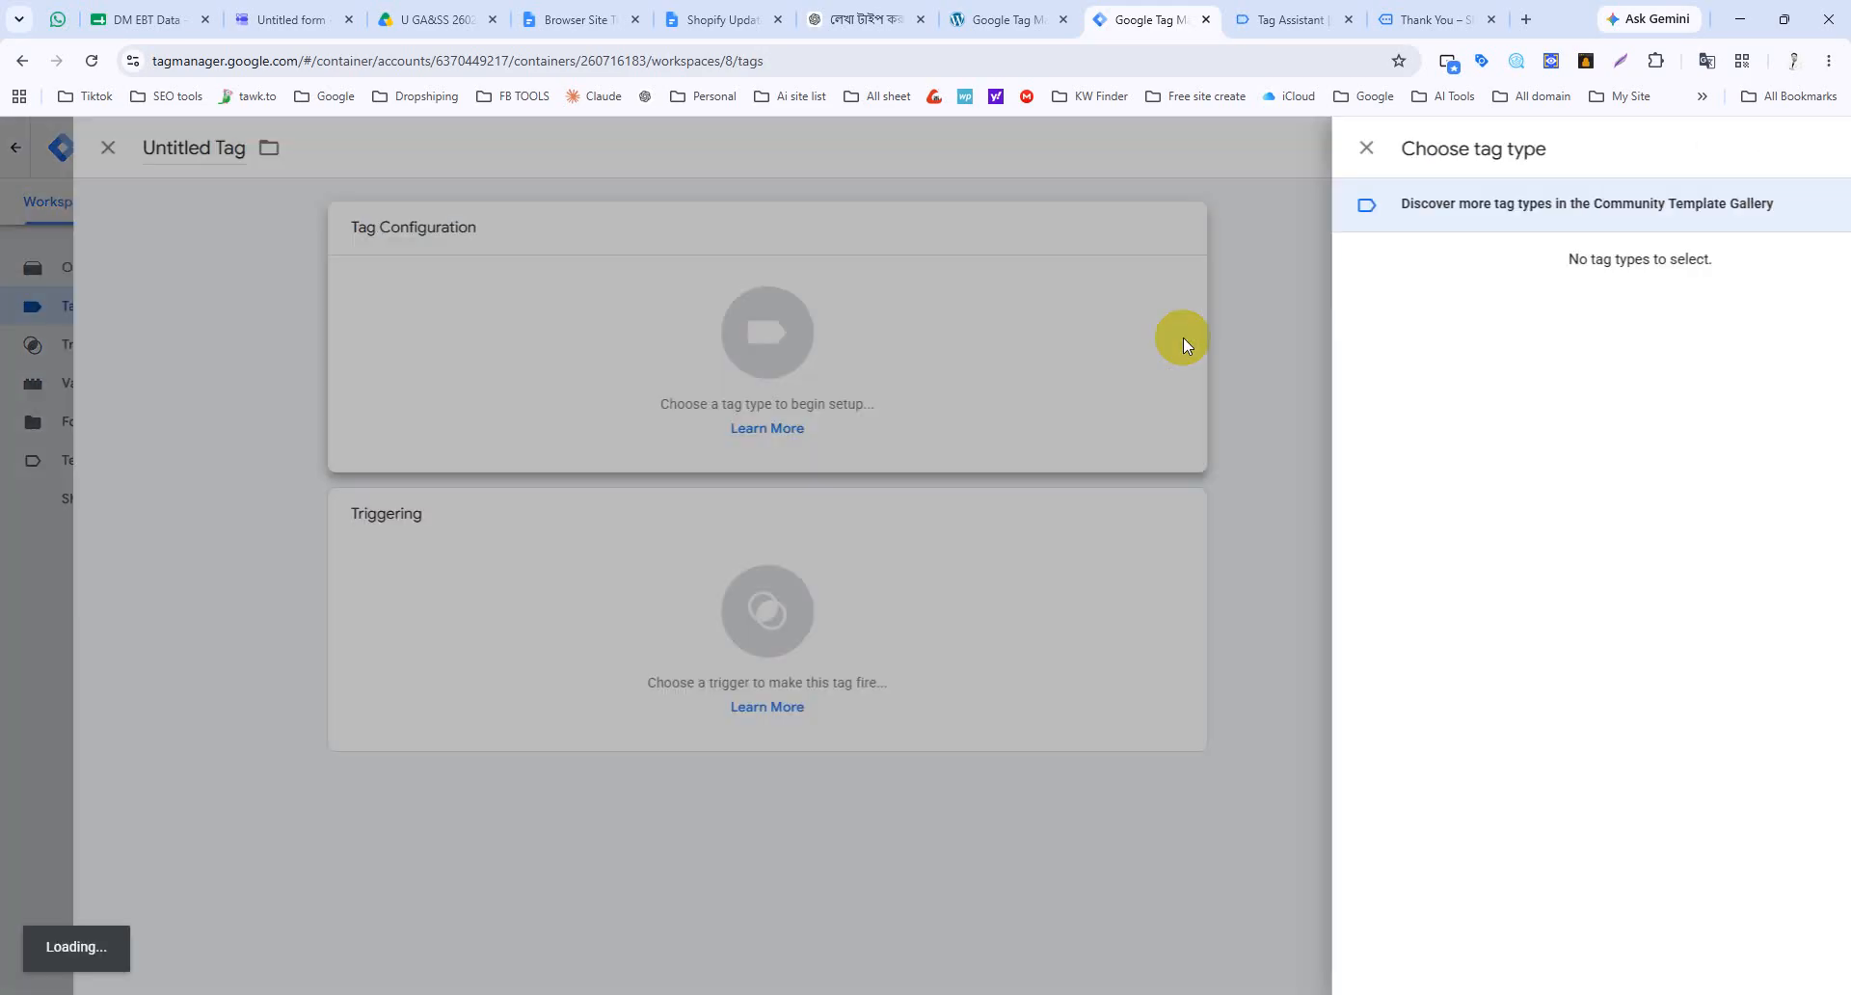
scroll(1487, 598, "down", 2)
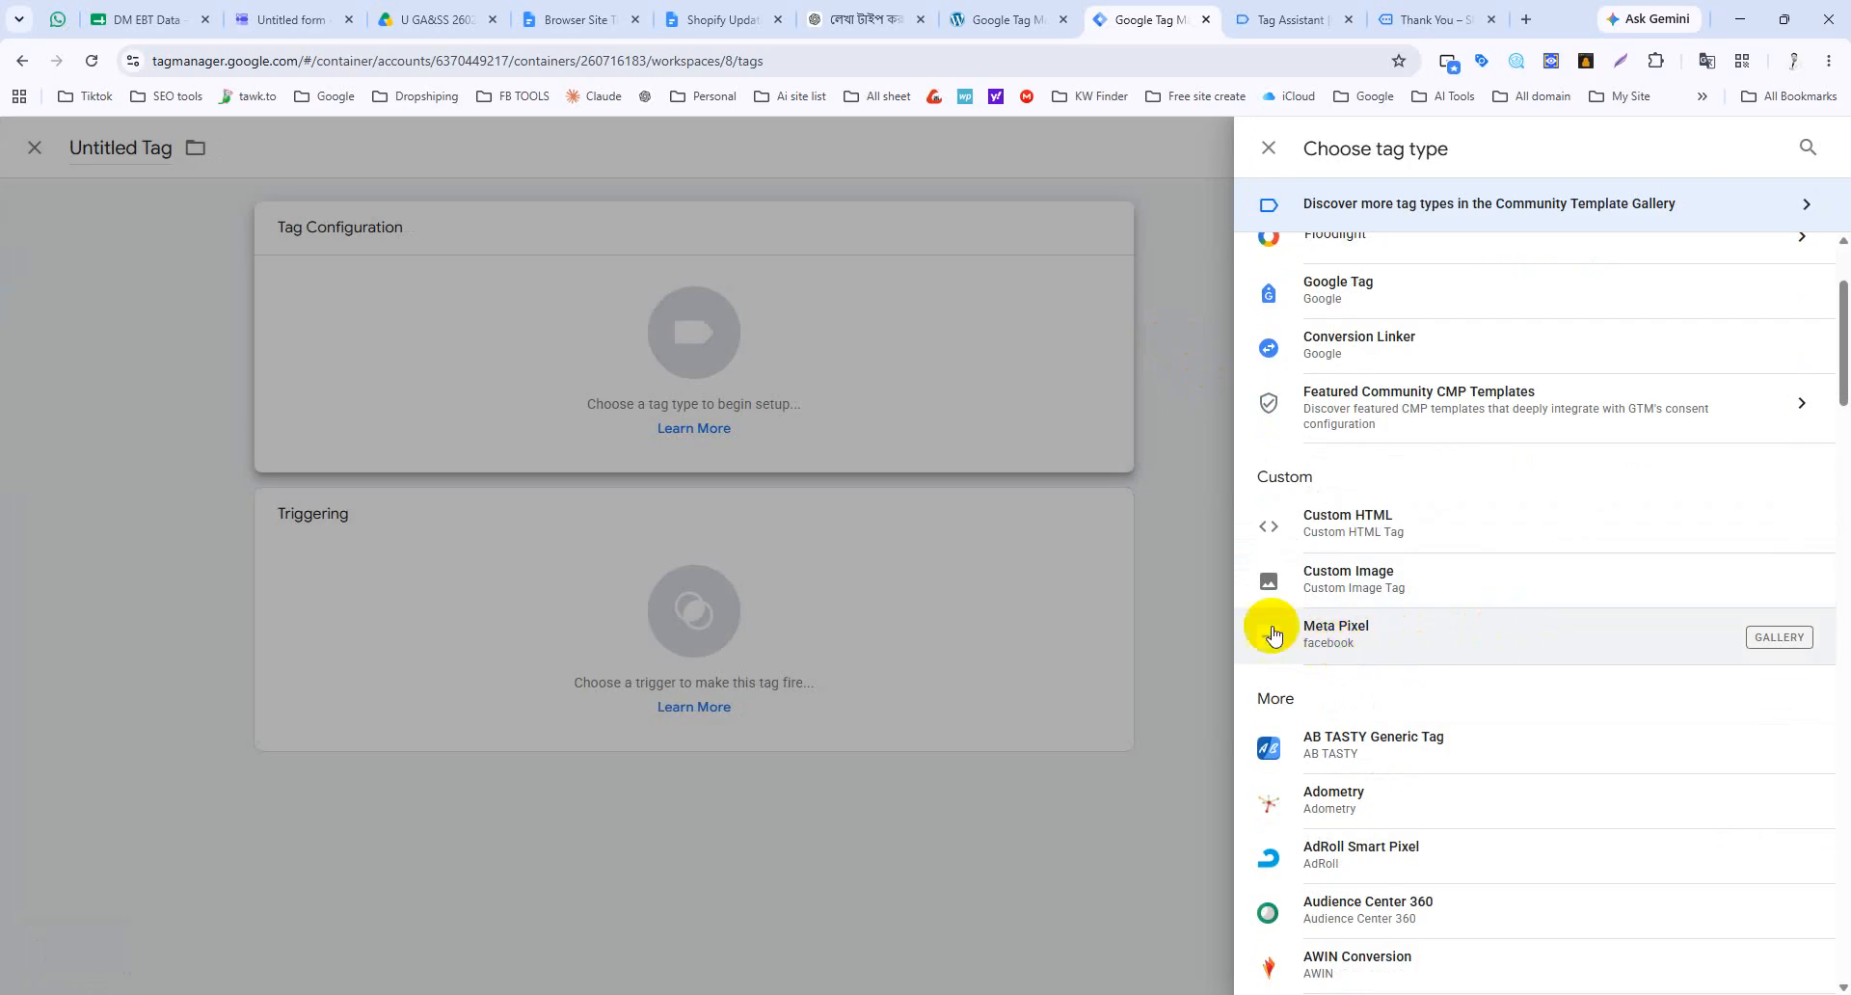
scroll(1425, 636, "up", 2)
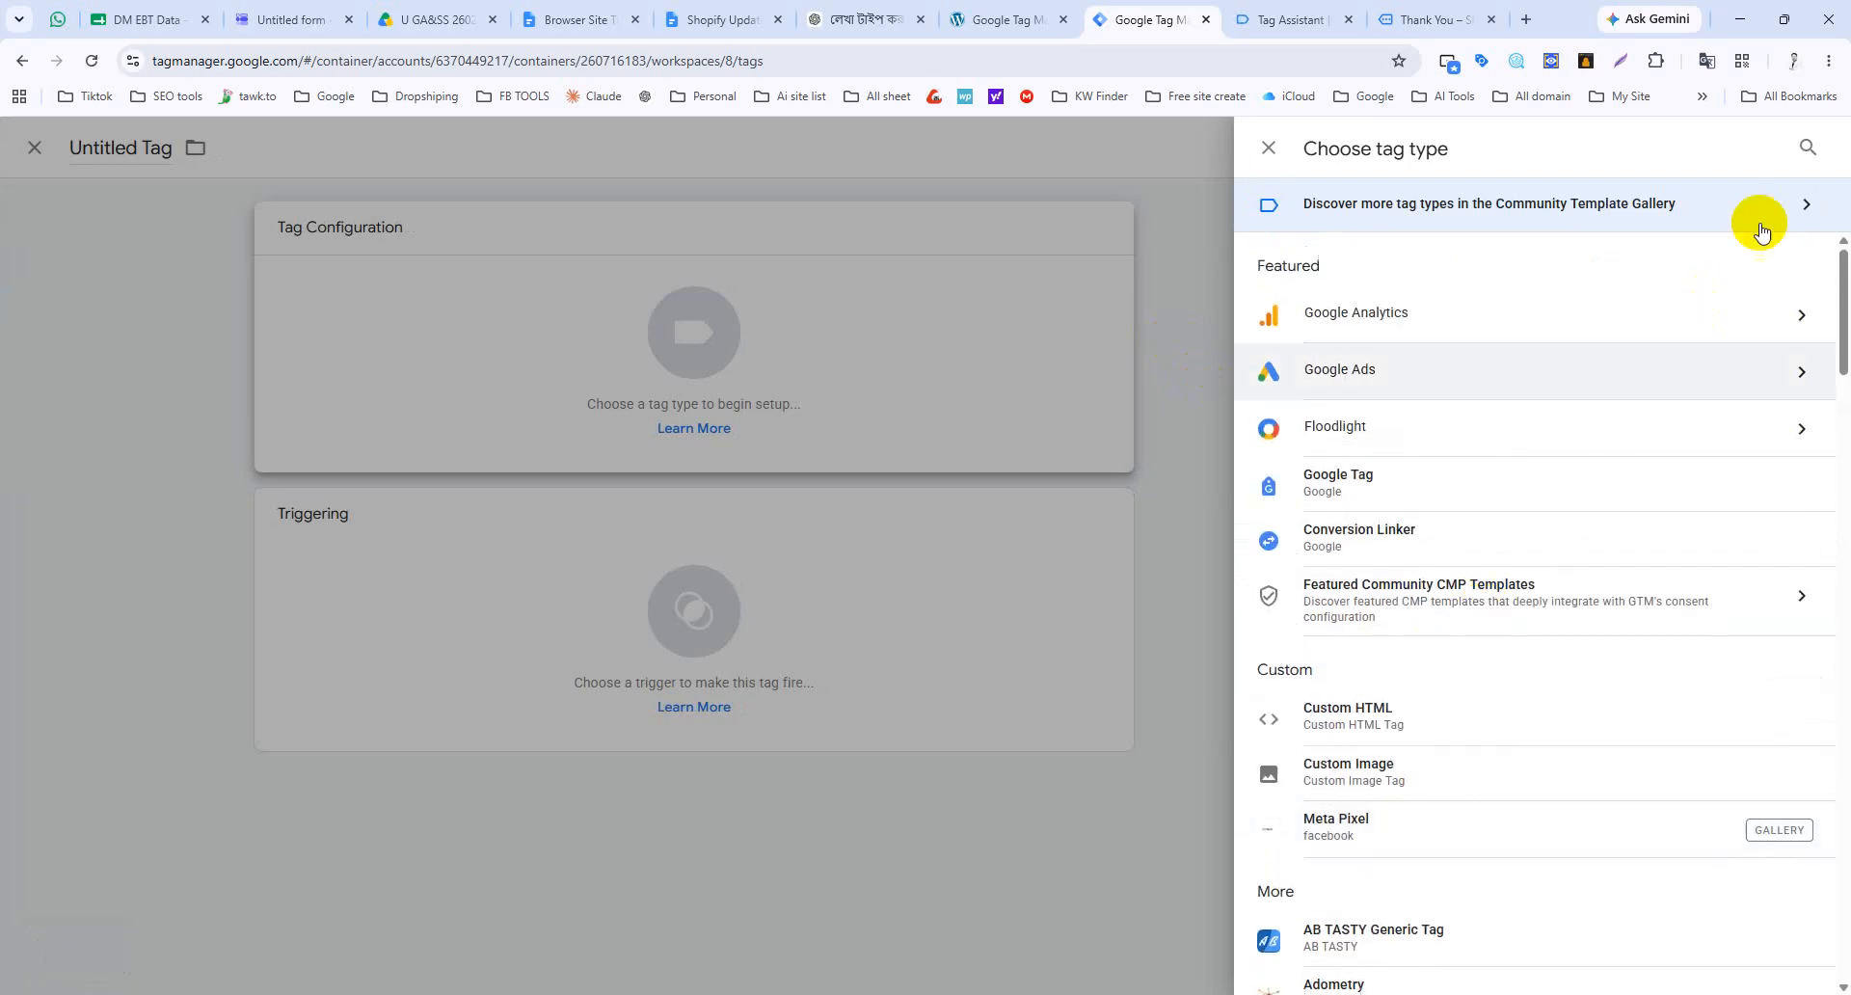
left_click(1808, 146)
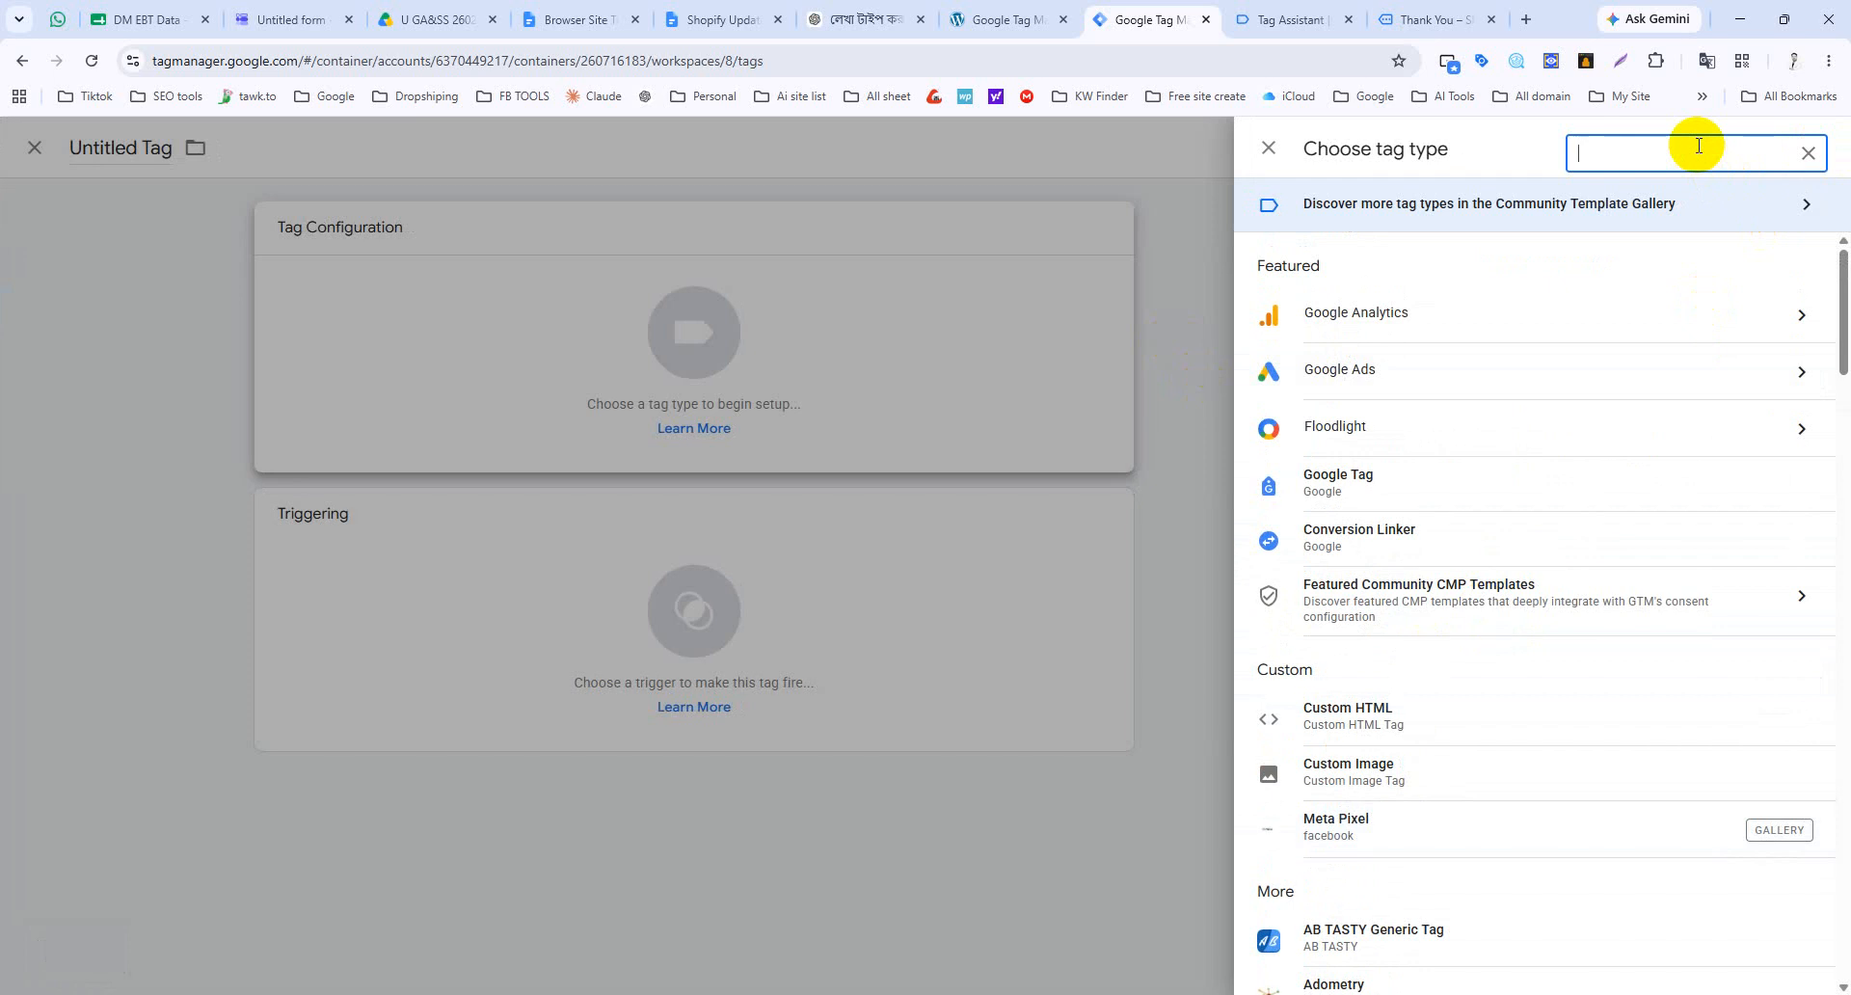
type("meta pixel")
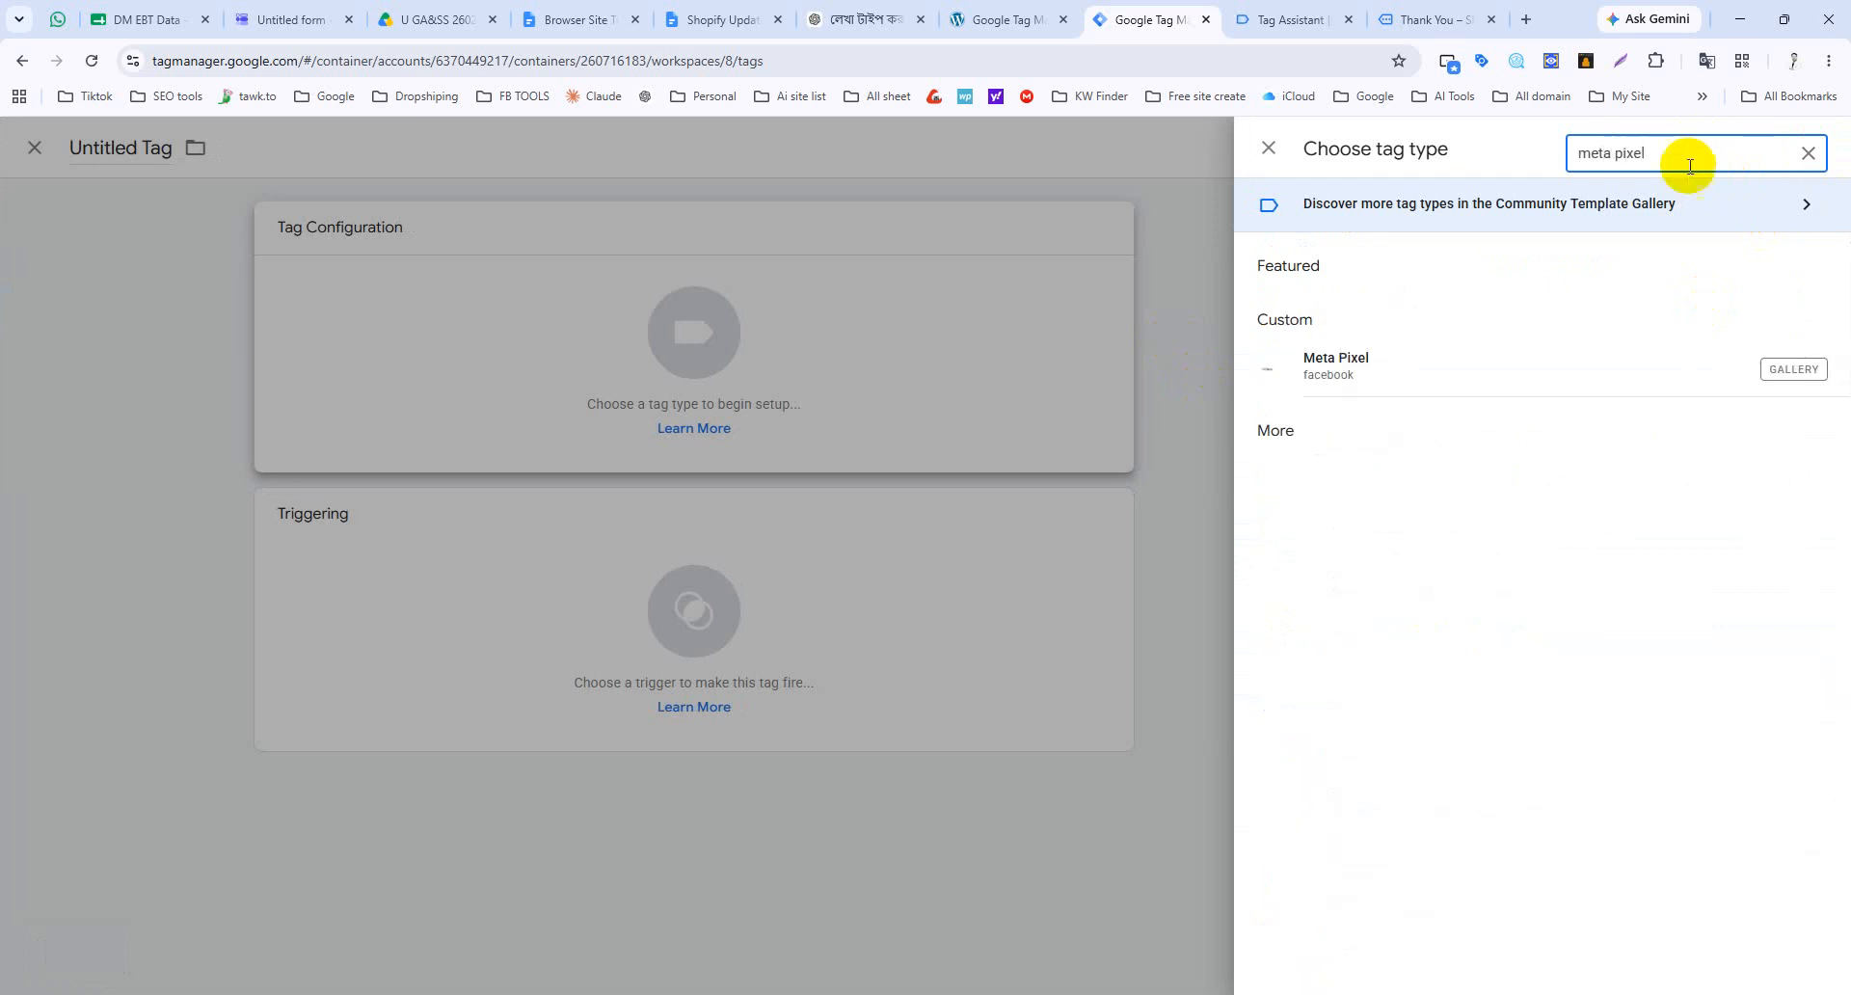
left_click(1673, 371)
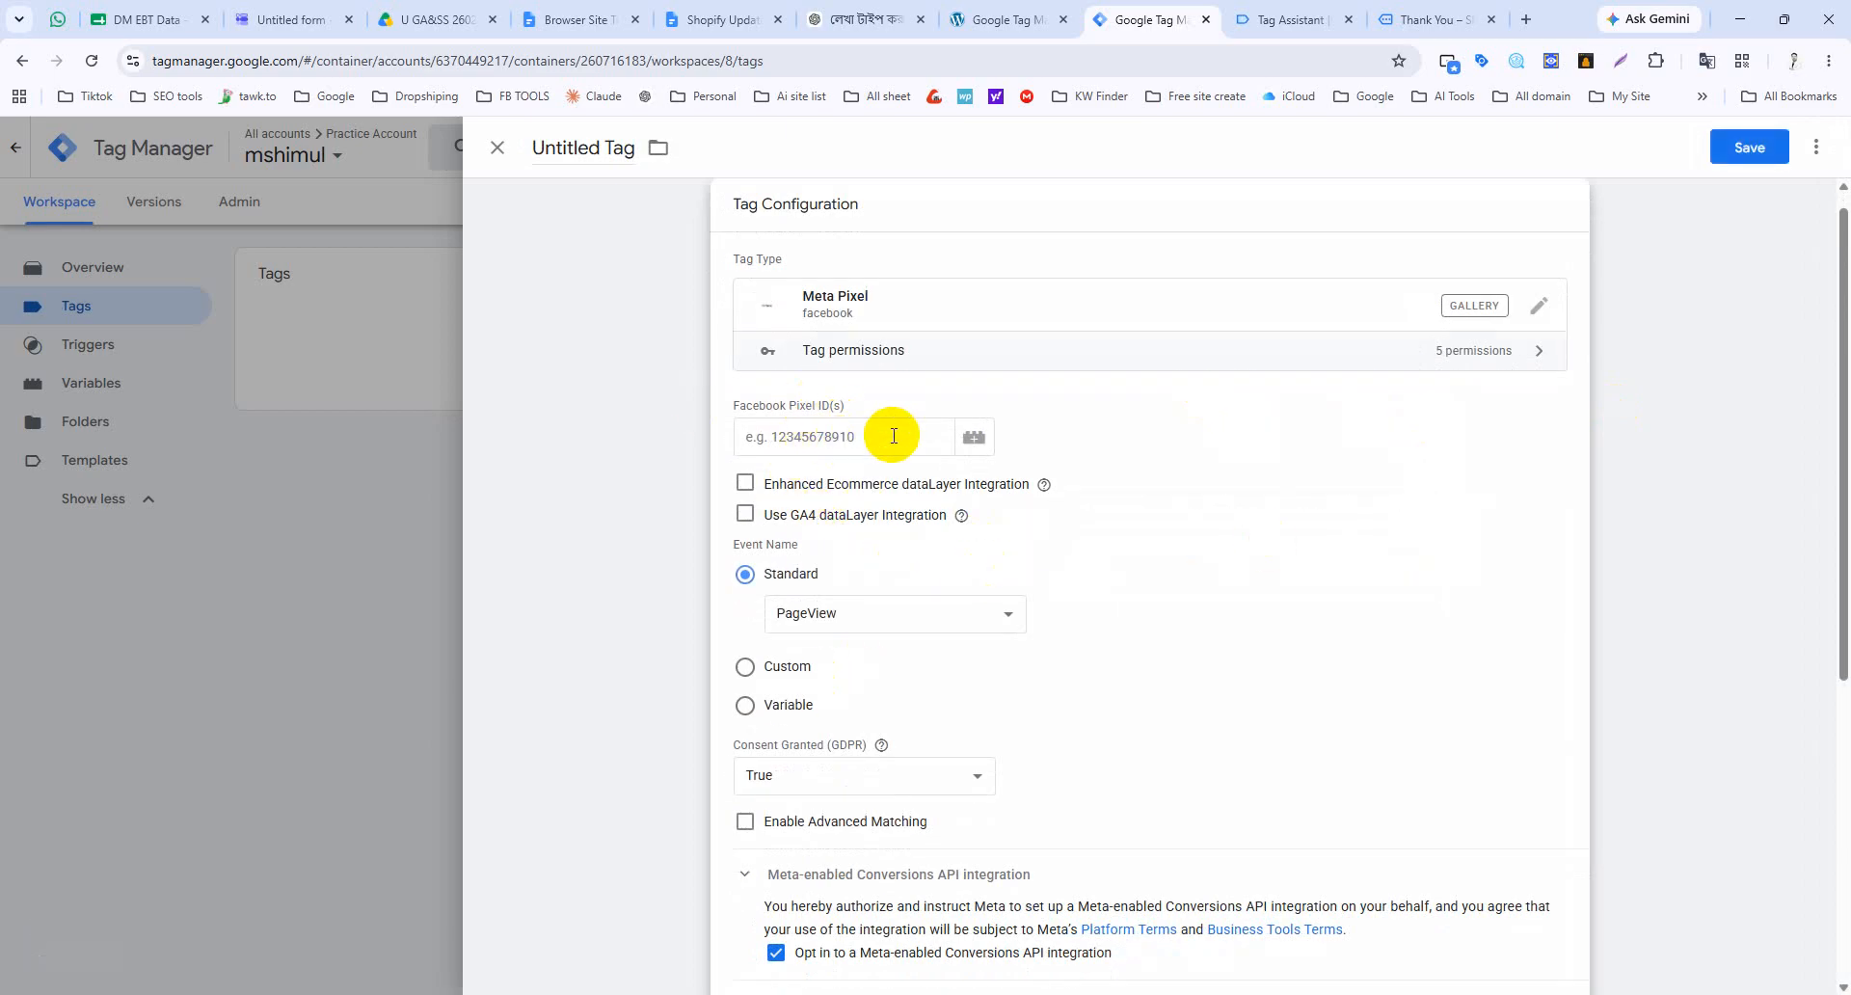
scroll(847, 682, "down", 5)
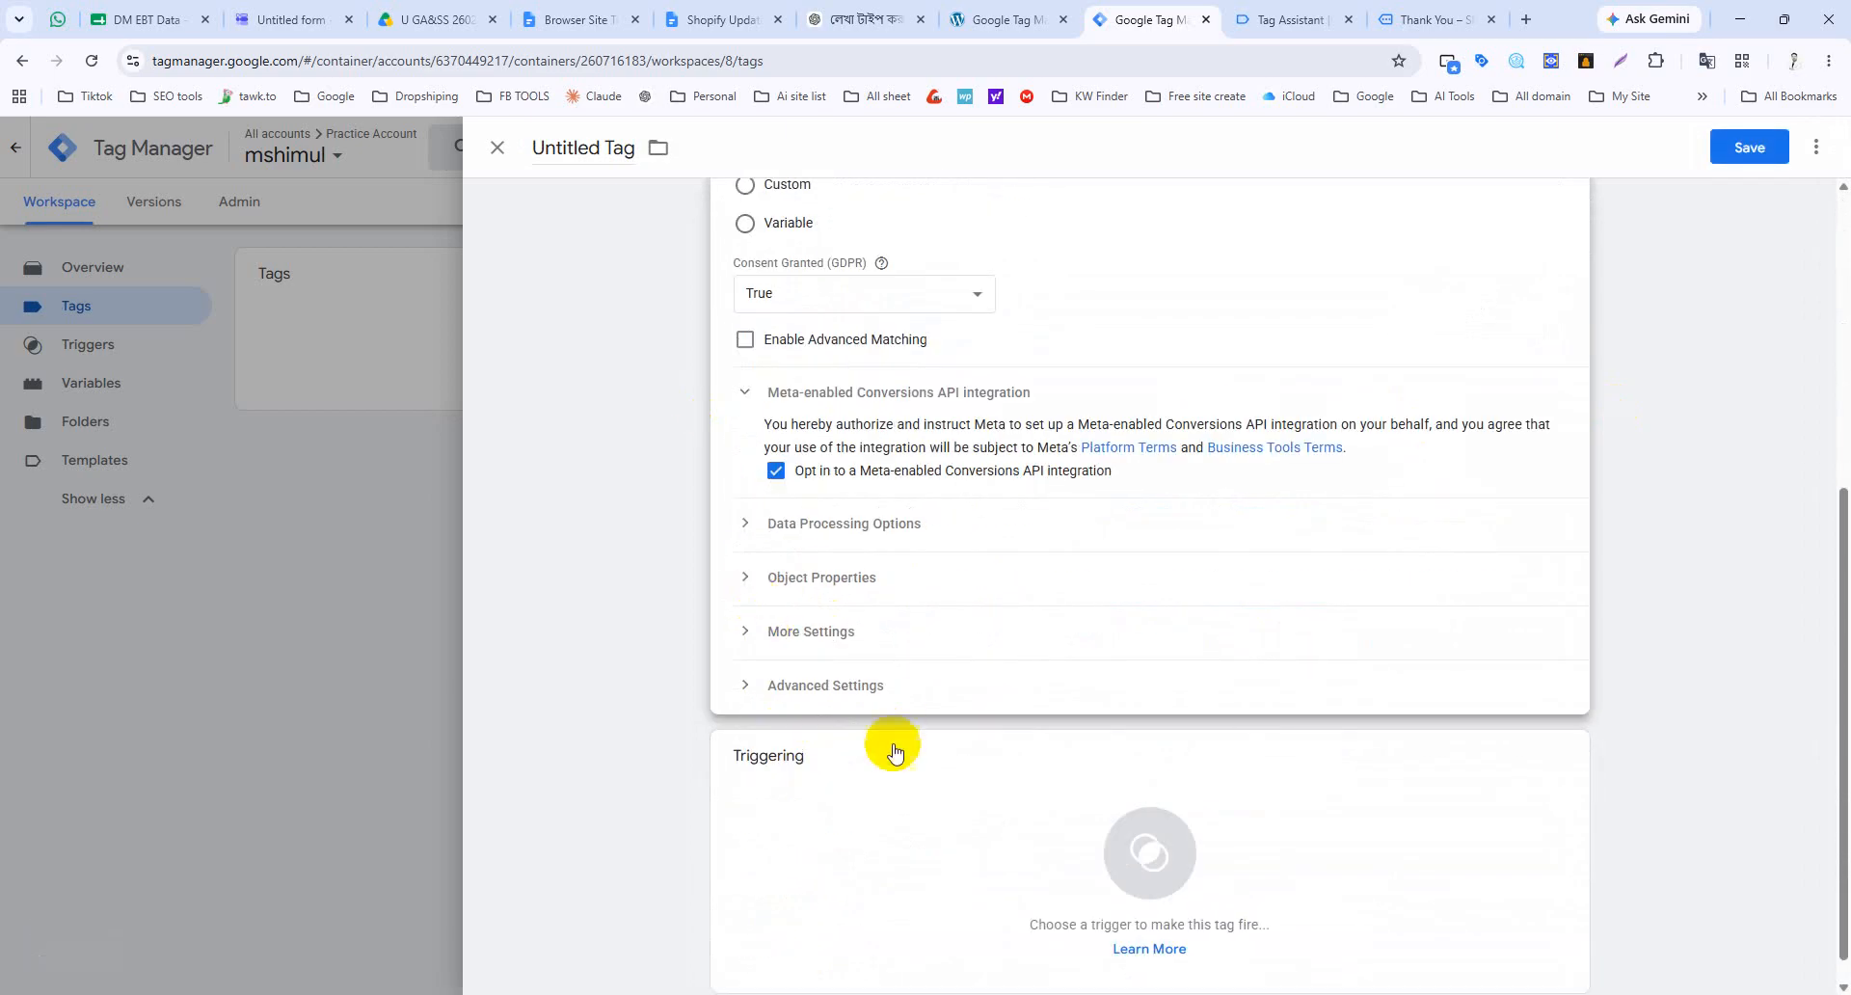
scroll(1032, 819, "up", 5)
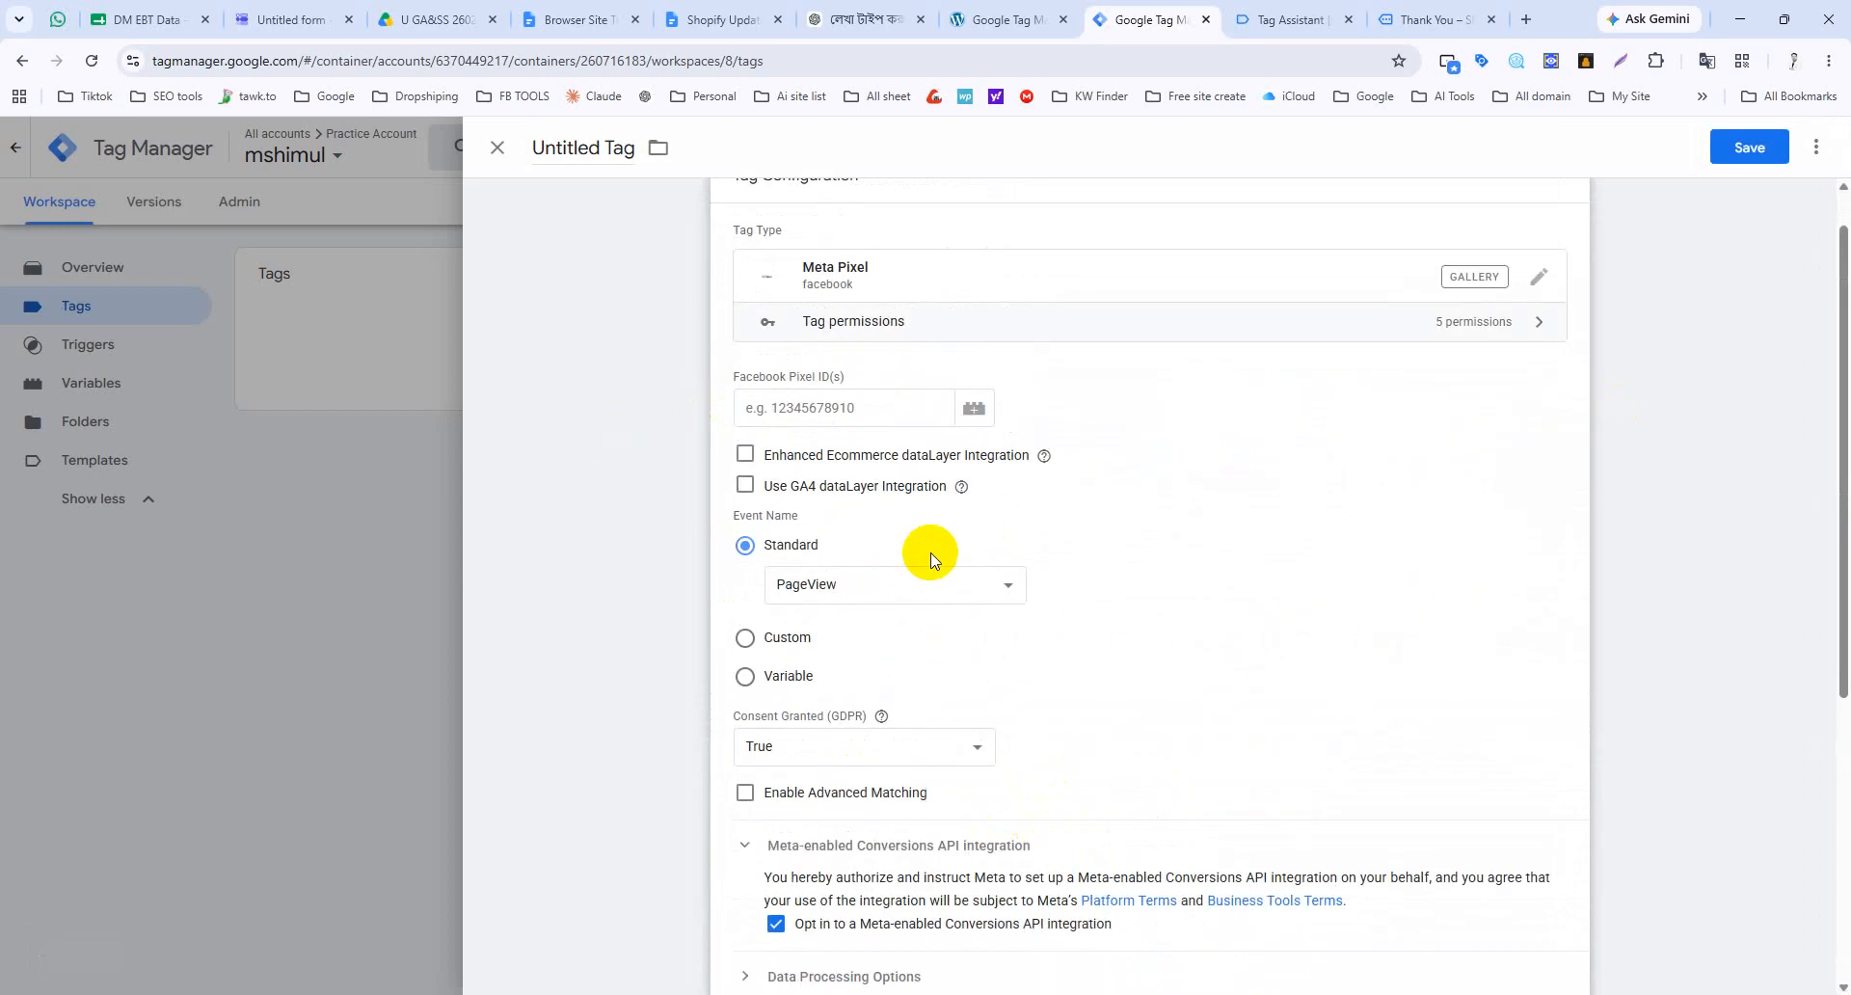
left_click(883, 462)
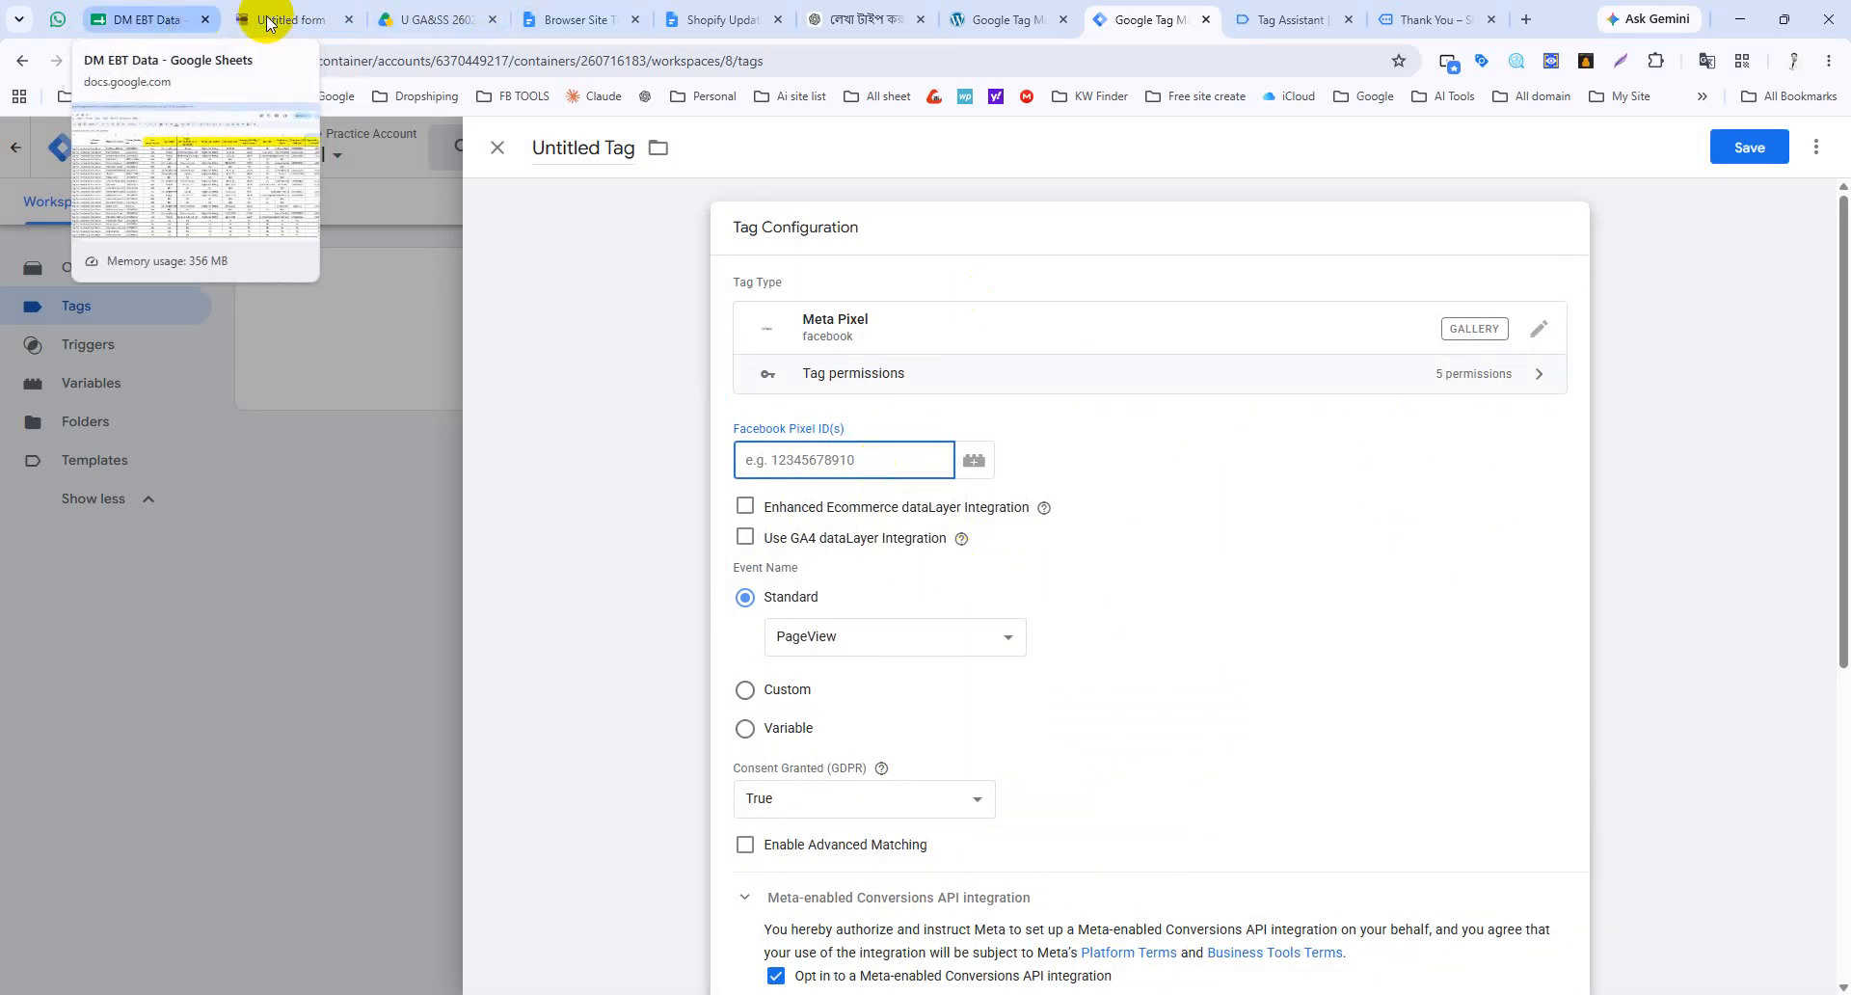
Step: Load fb.me in place of the Drive folder and open Ads Manager from Facebook
left_click(429, 19)
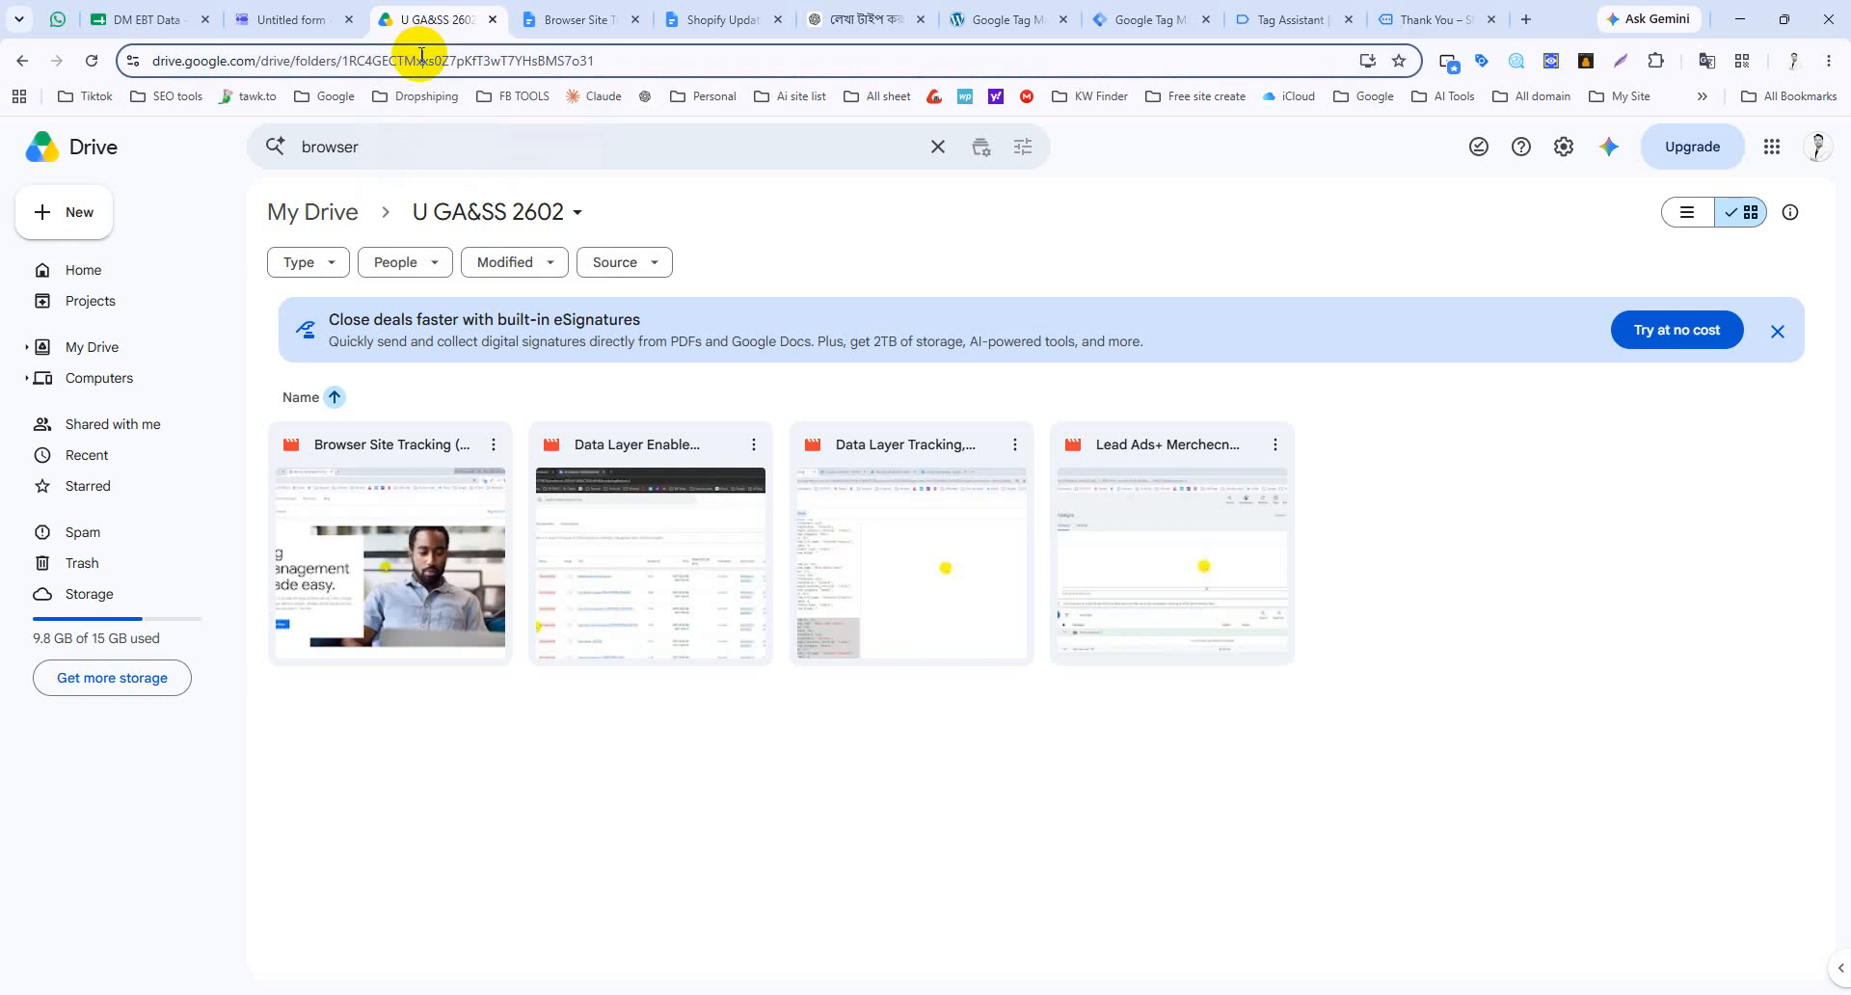
left_click(421, 59)
type("fb.me")
key("Return")
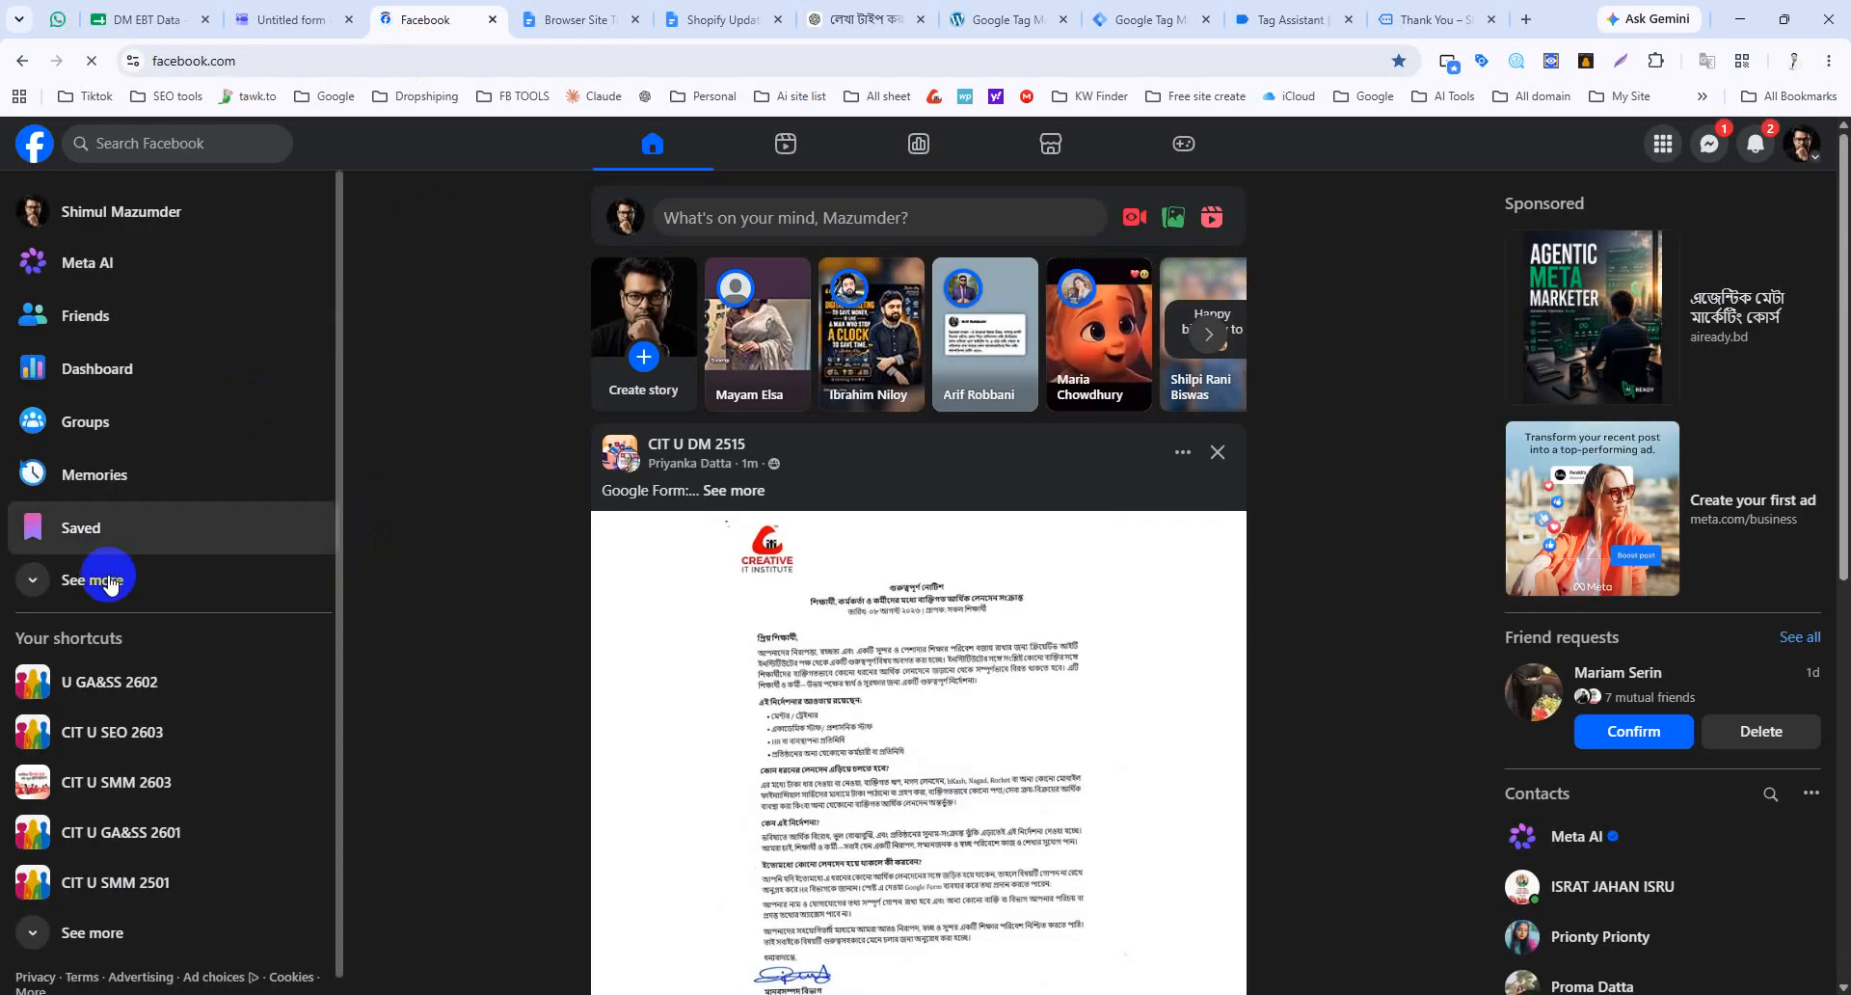
left_click(112, 579)
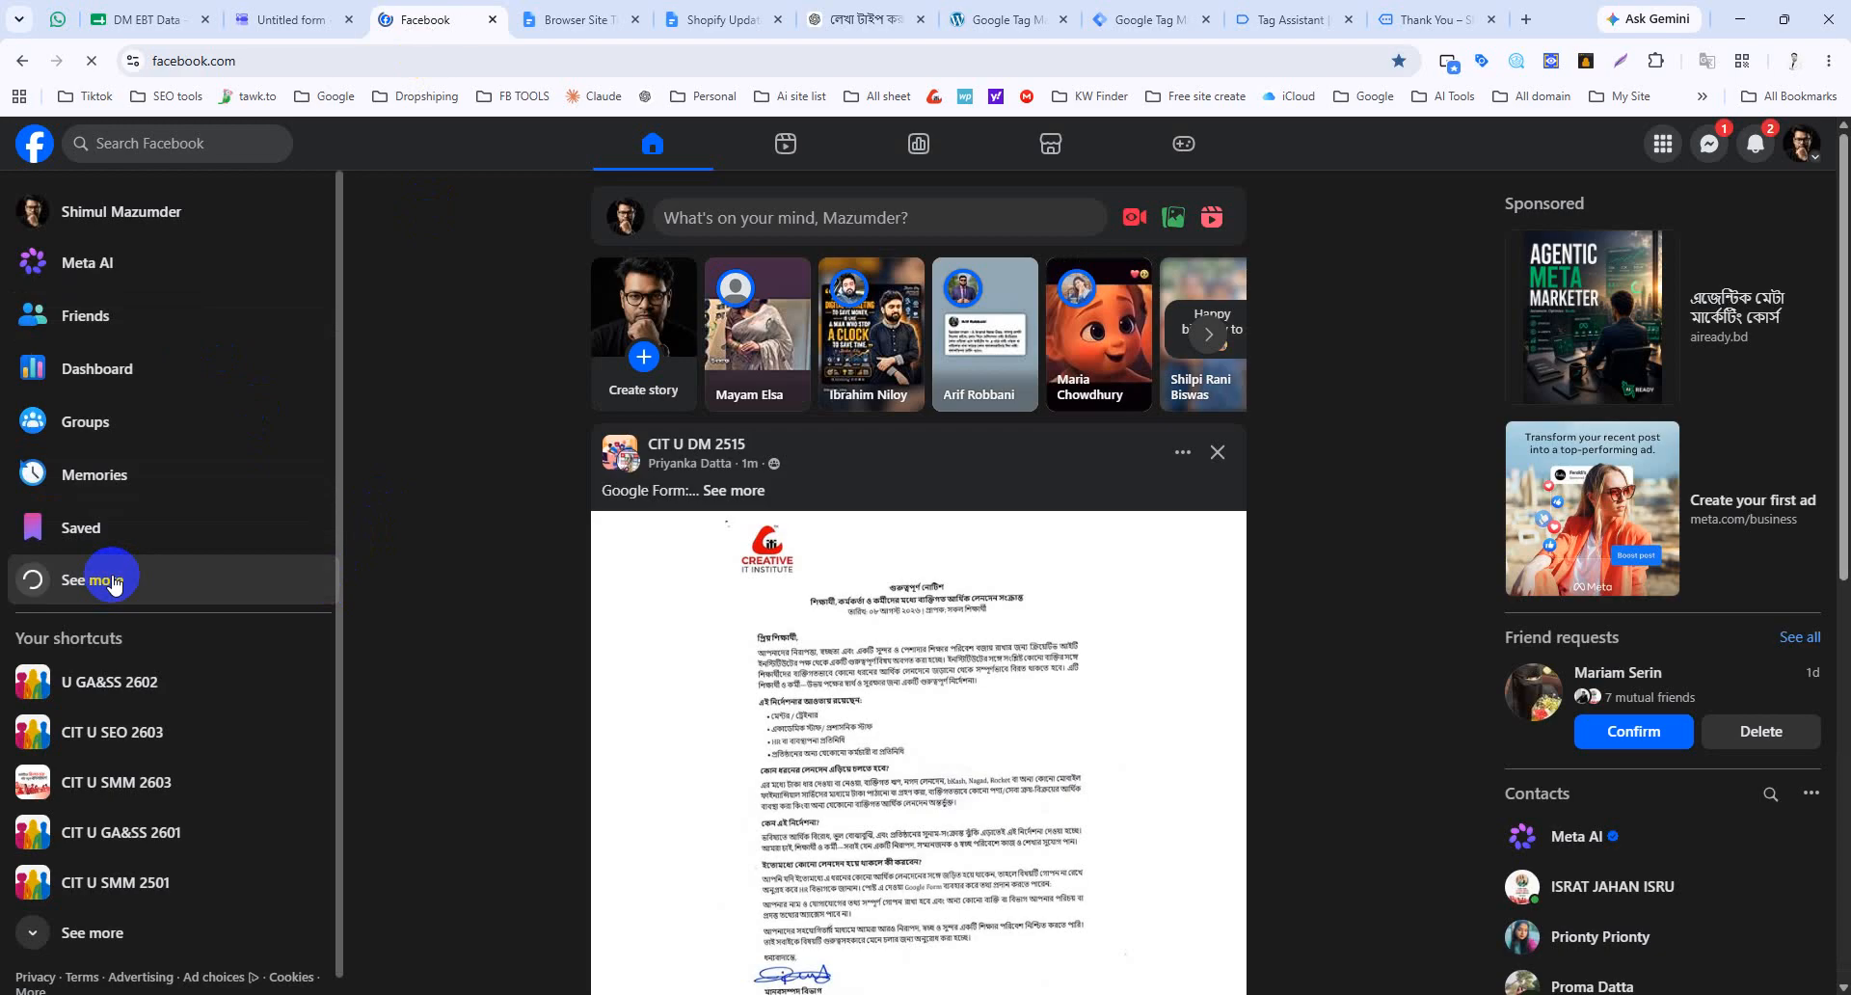
scroll(106, 569, "down", 1)
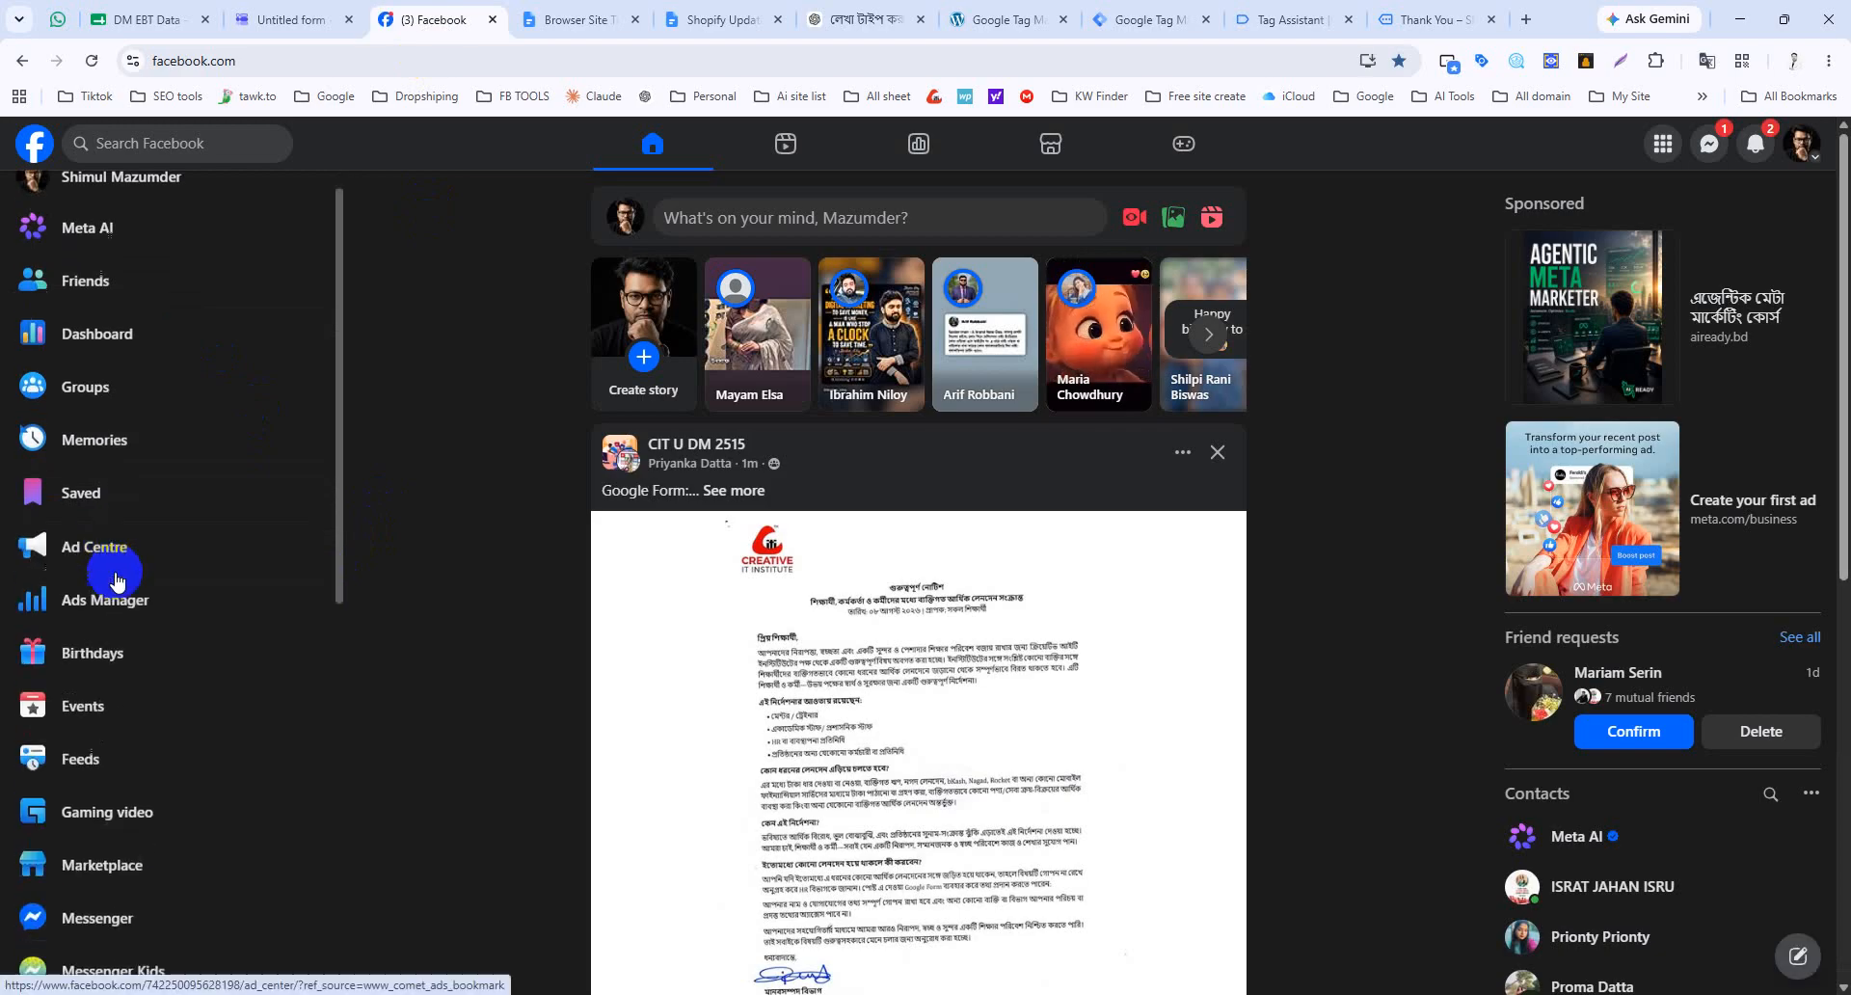
left_click(102, 542)
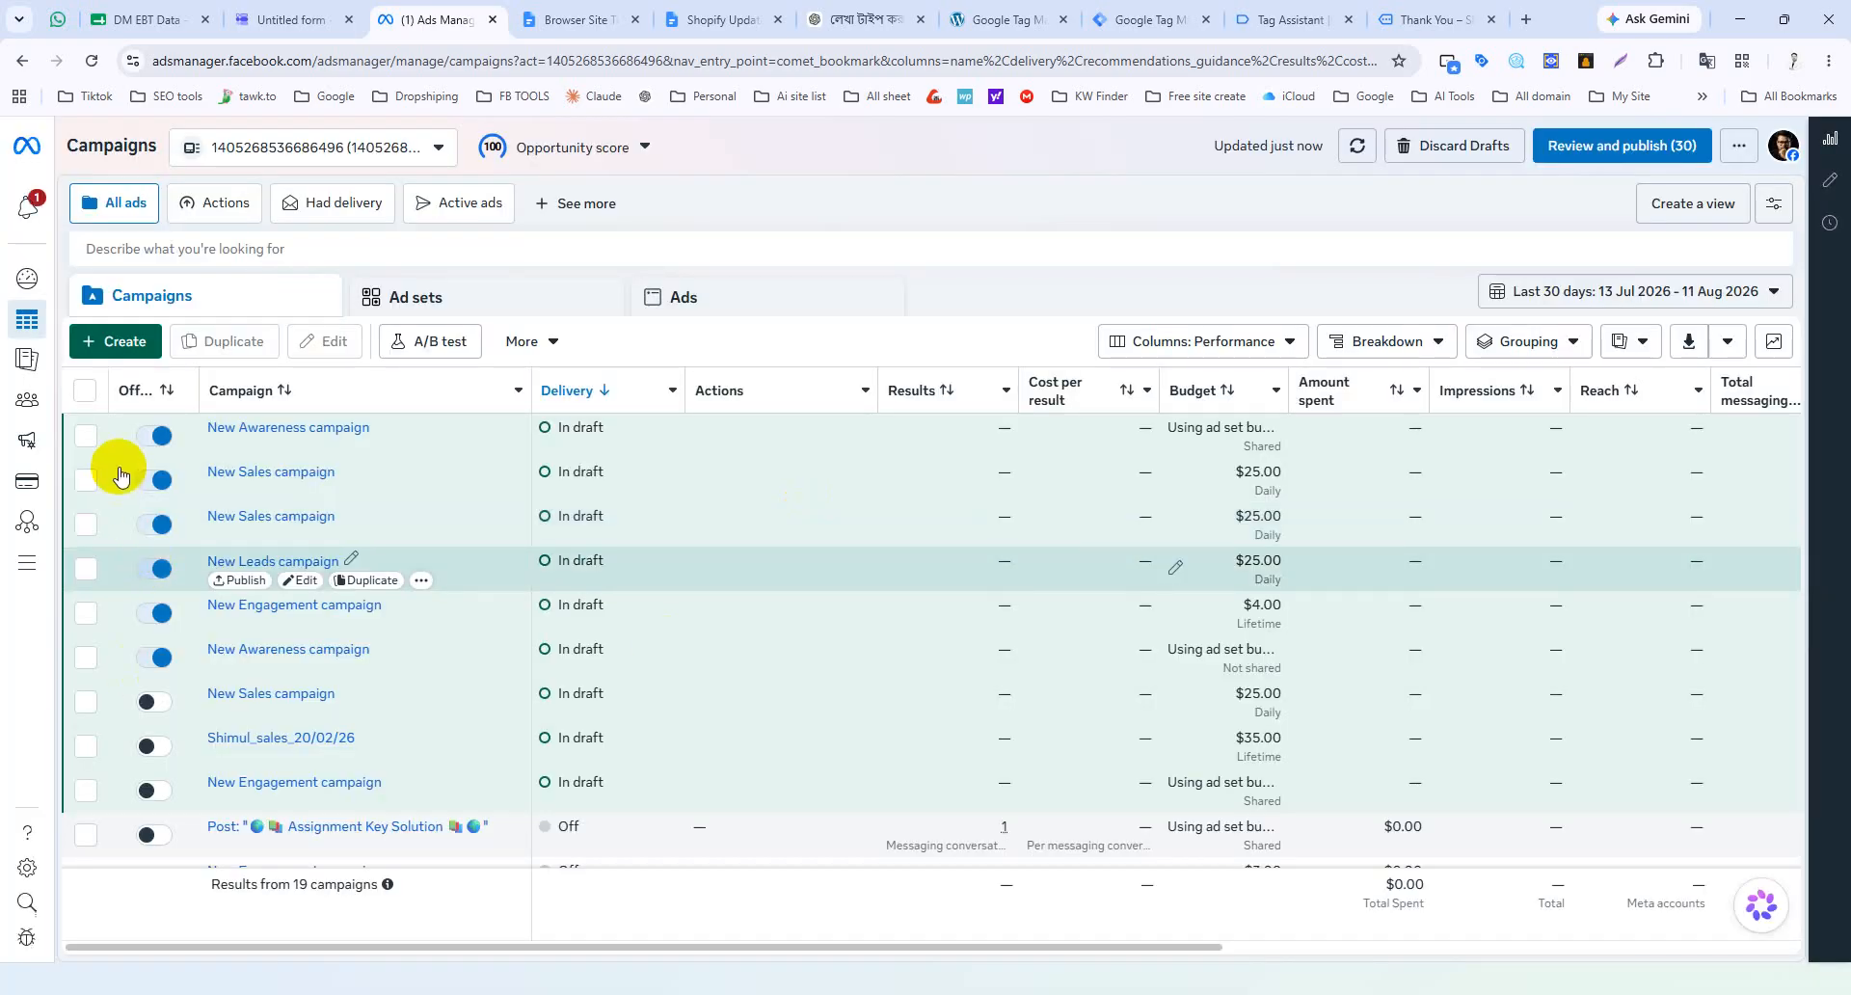
Step: Open Events Manager and switch to the Sp Ads account of the Designbd business portfolio
left_click(24, 532)
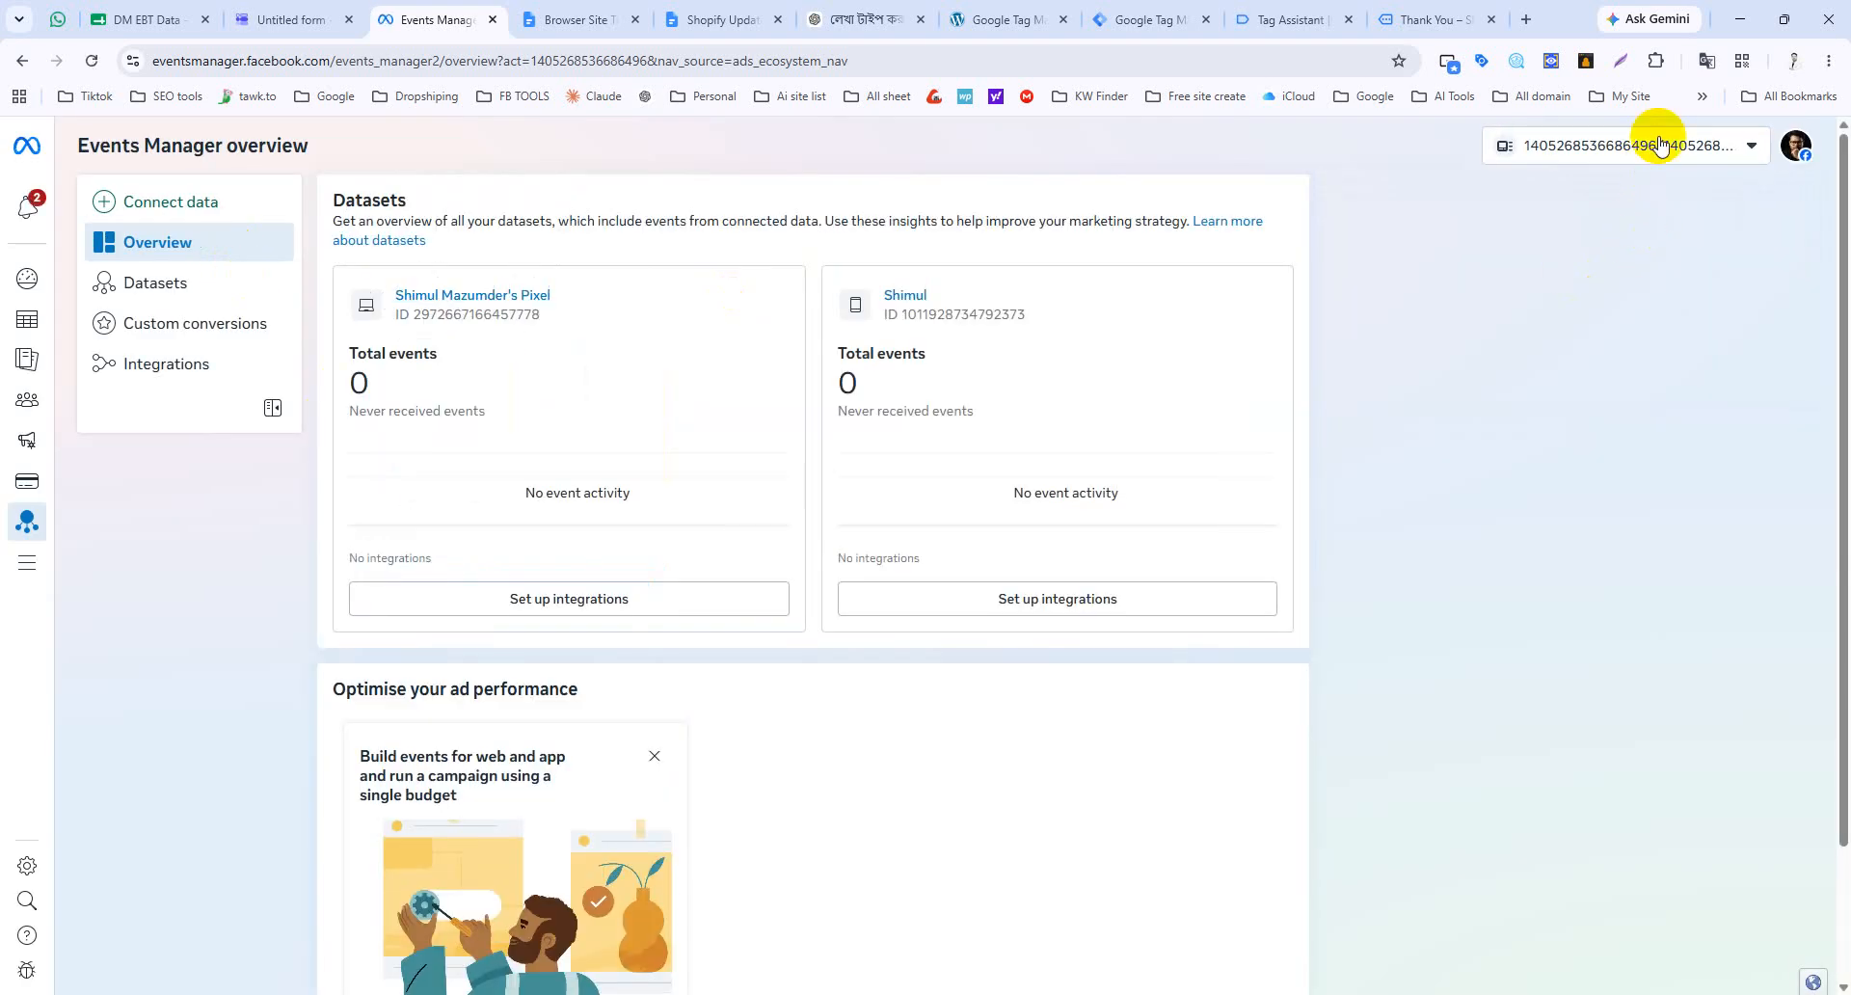
left_click(1653, 136)
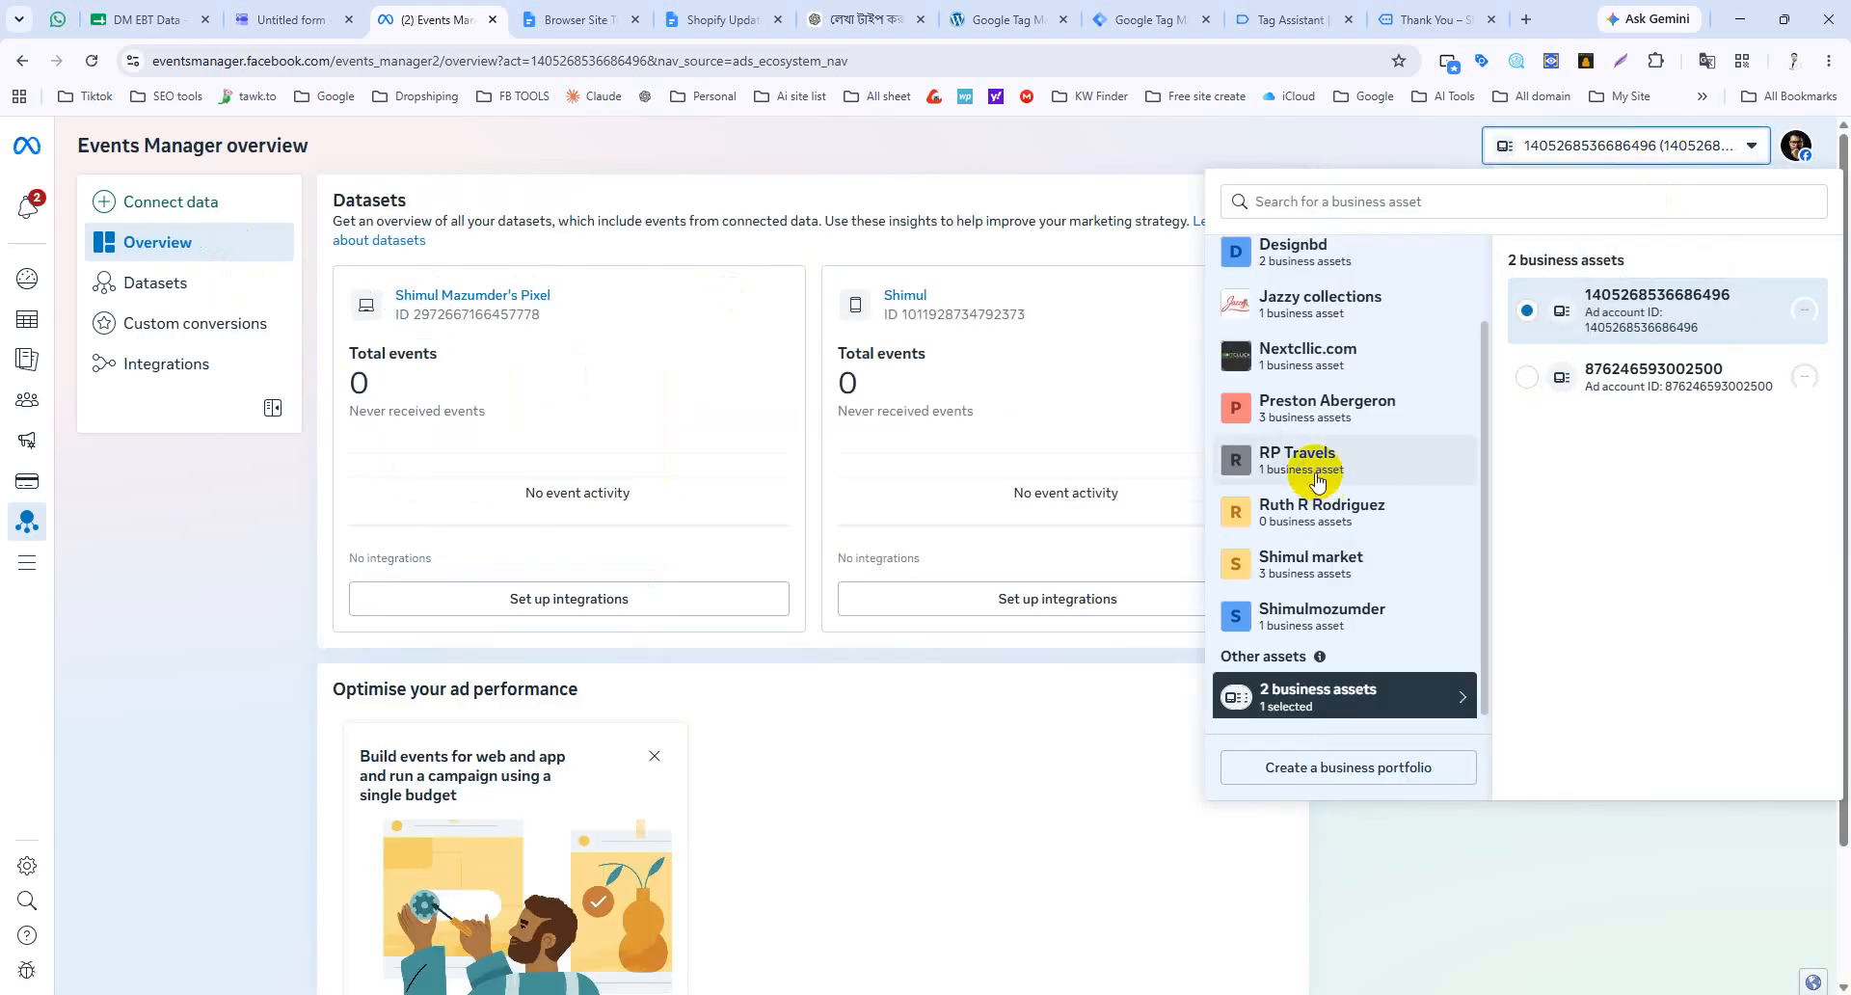
scroll(1292, 482, "up", 2)
left_click(1271, 352)
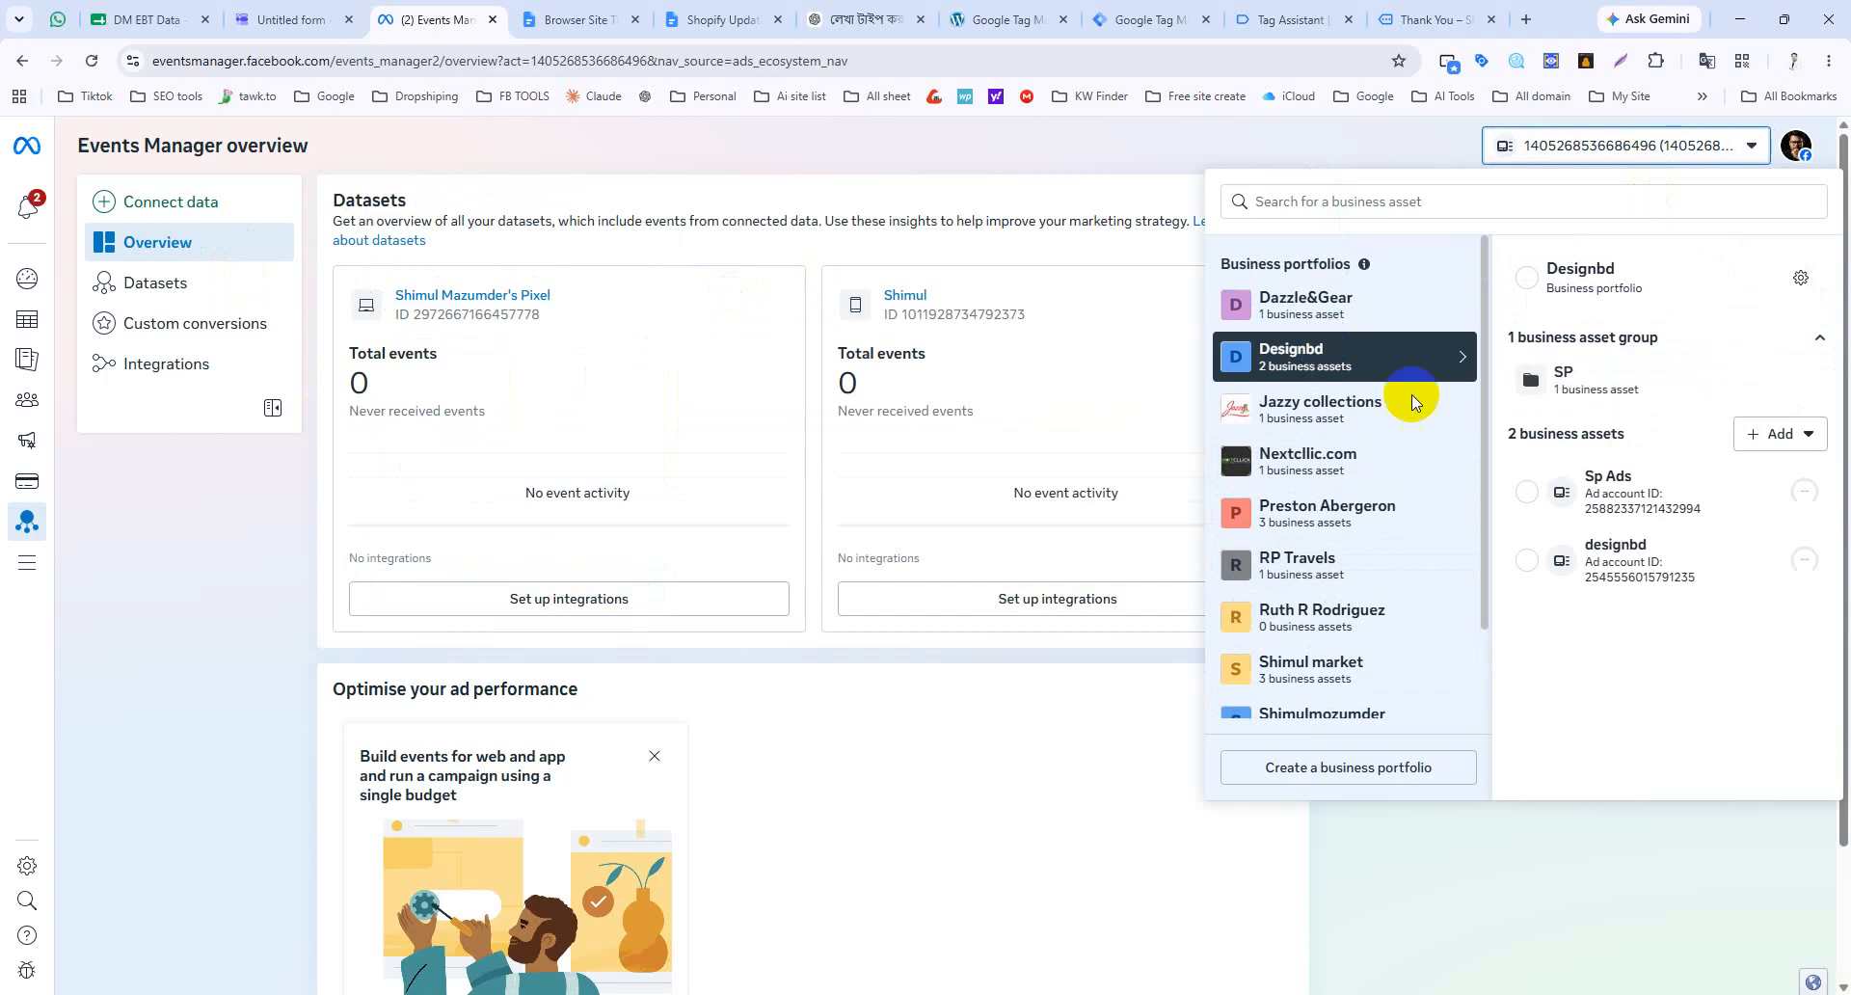
left_click(1641, 488)
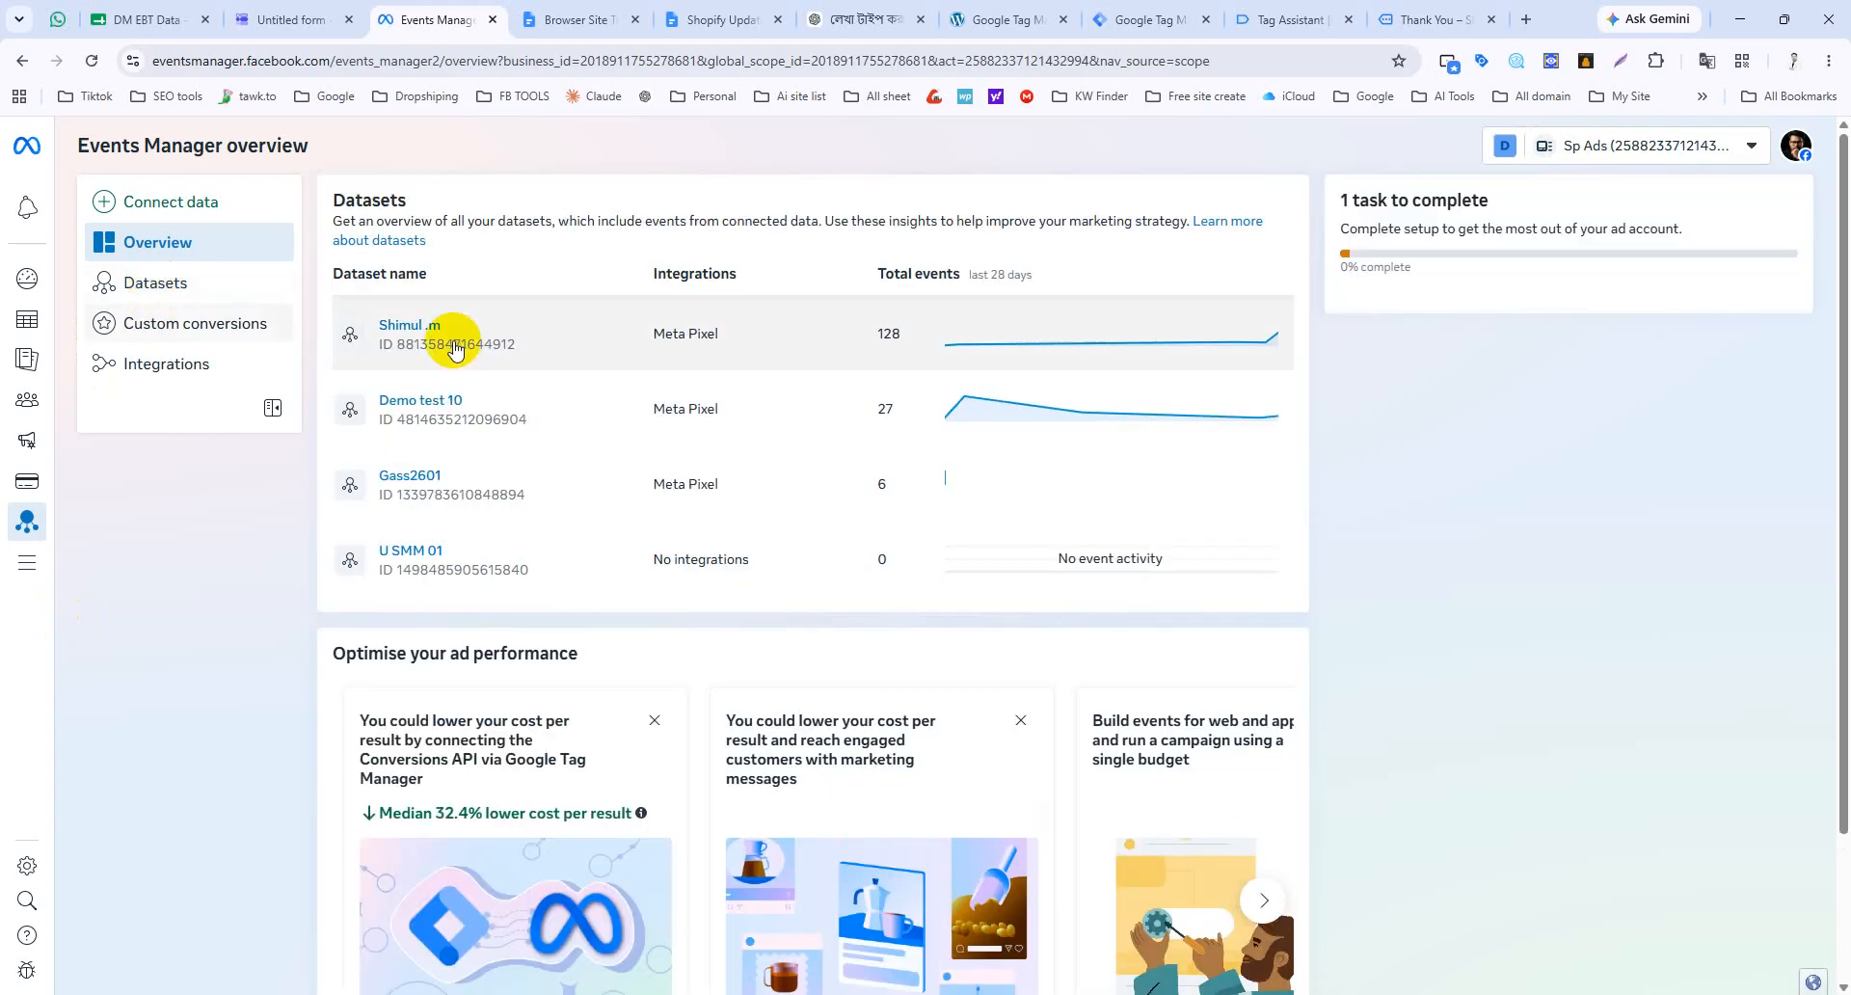
Step: Open the settings of the Gass2601 dataset to find its dataset ID
left_click(408, 482)
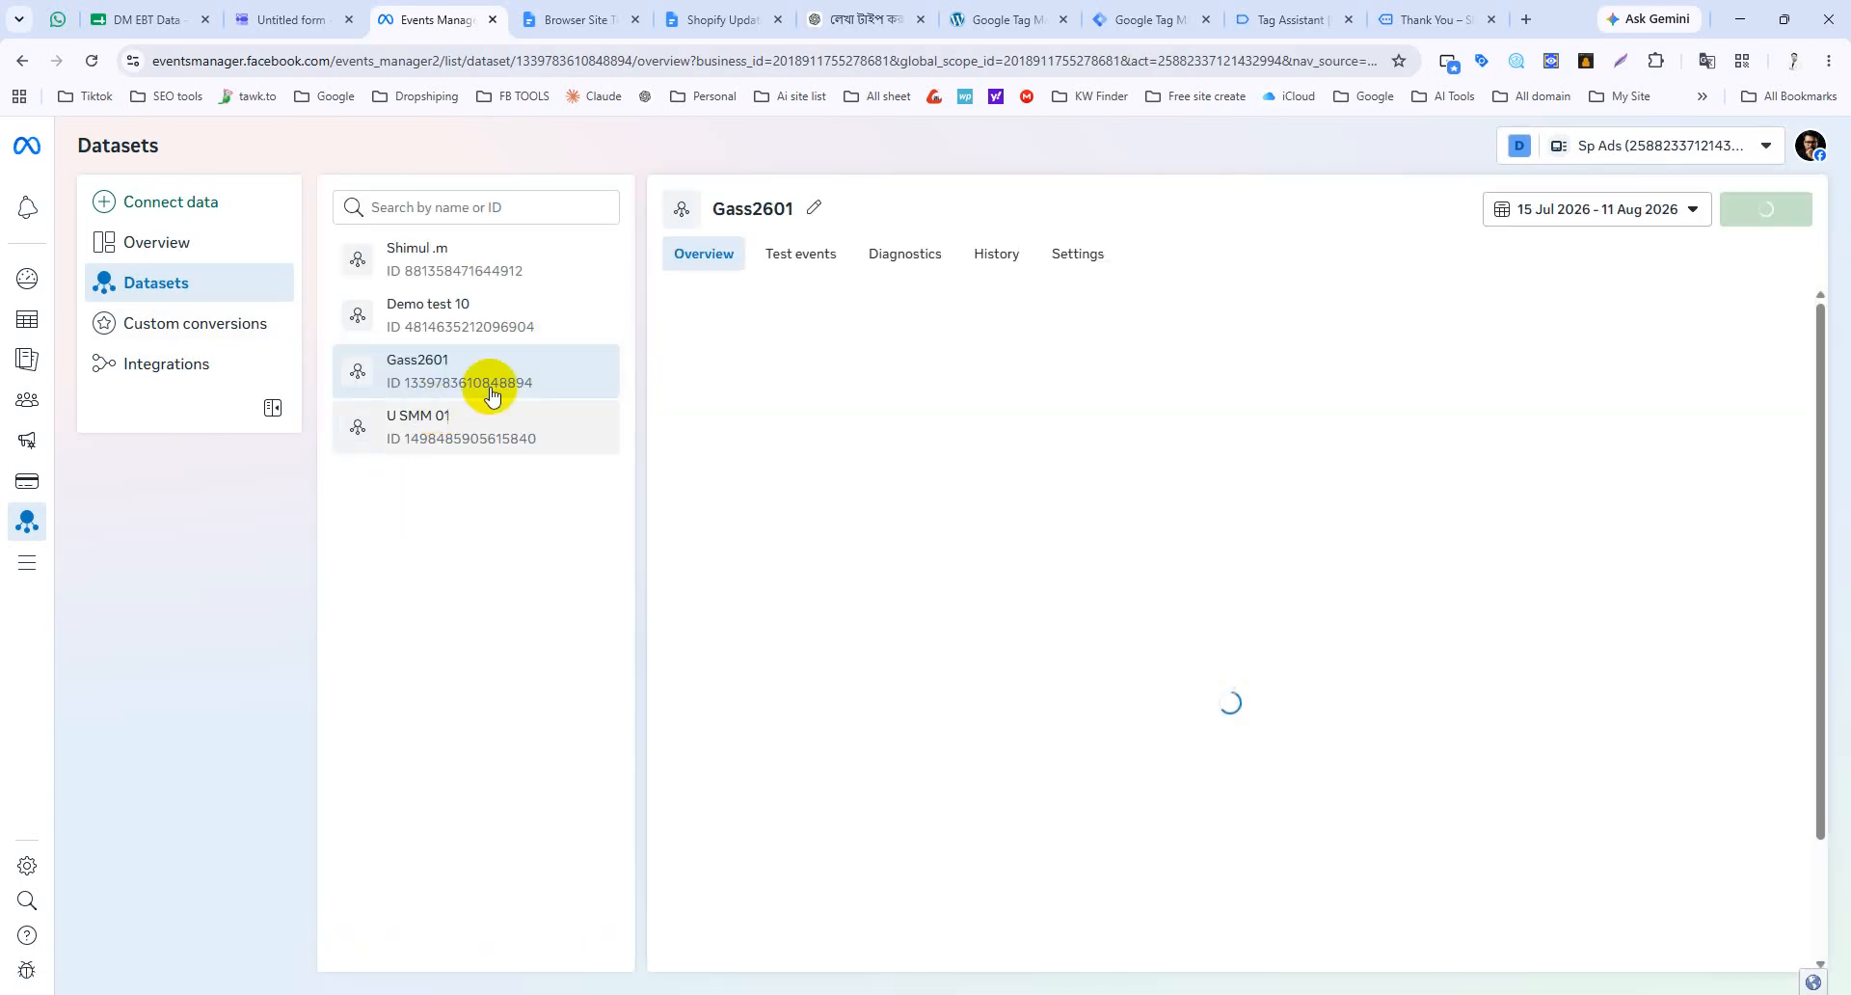
left_click(1075, 256)
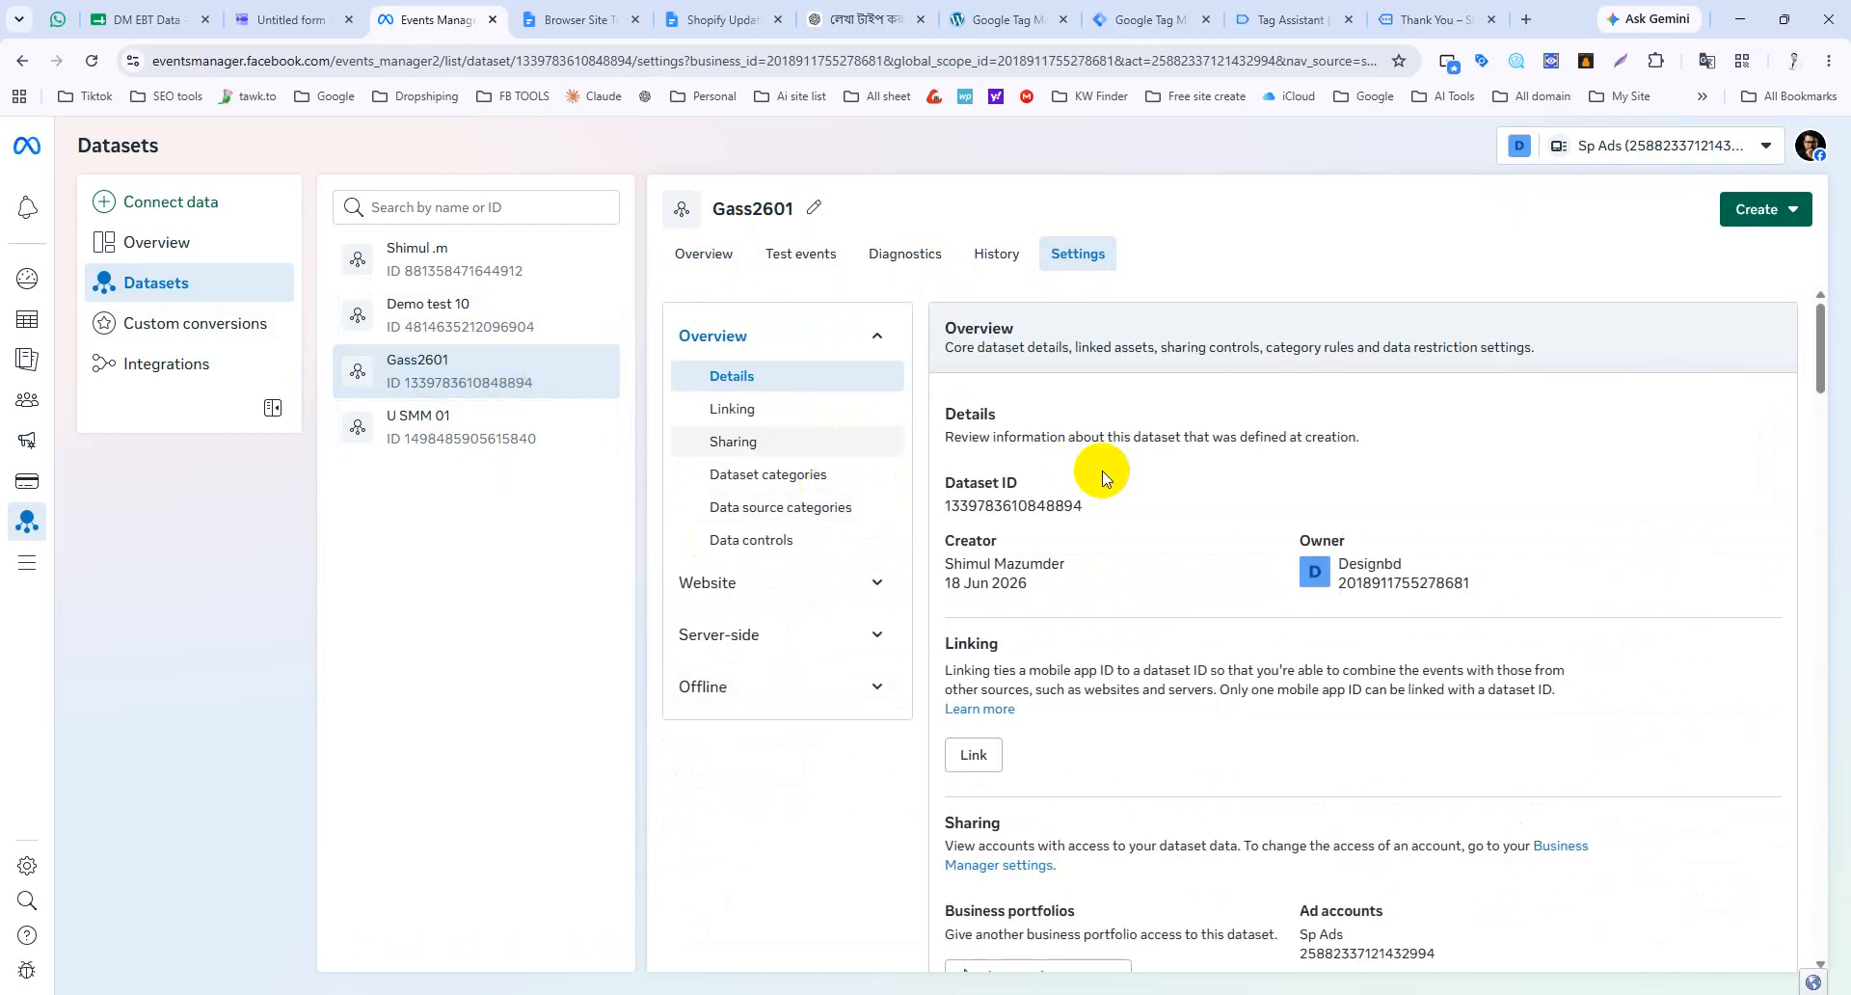
Step: Copy the Gass2601 dataset ID and paste it as the Facebook Pixel ID of the untitled tag in Google Tag Manager
left_click(1040, 509)
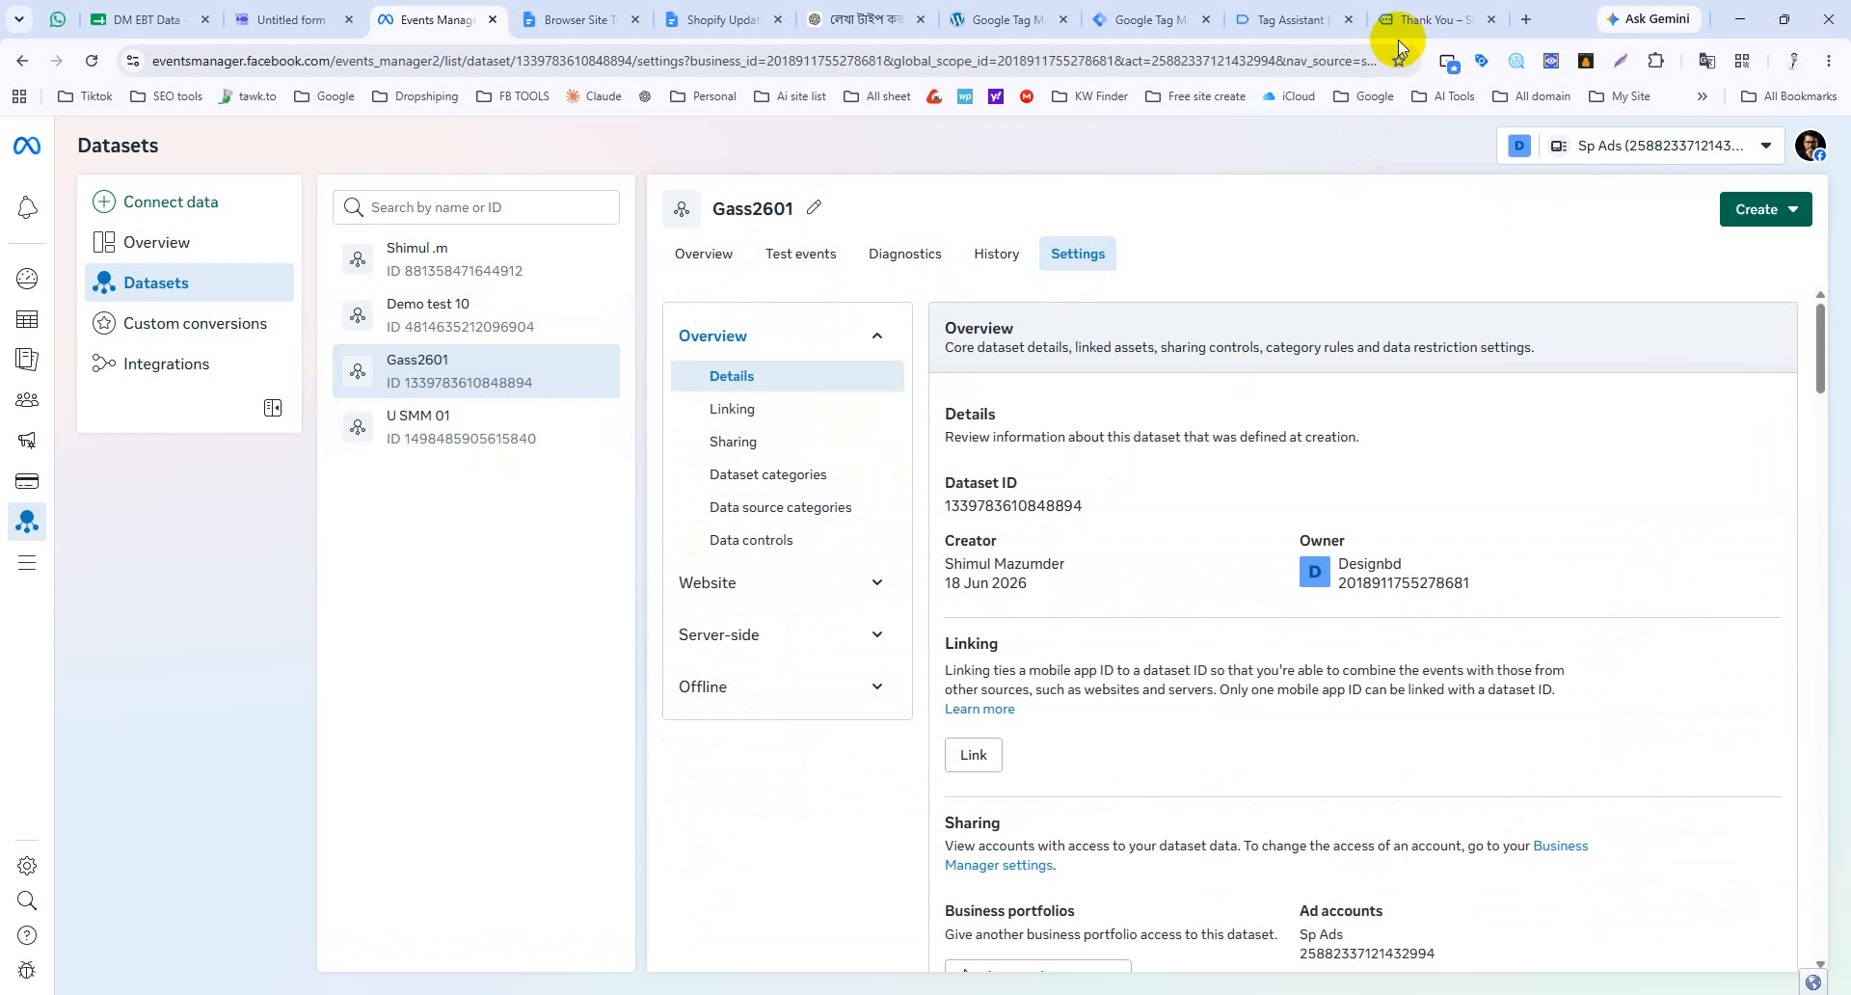
left_click(1148, 21)
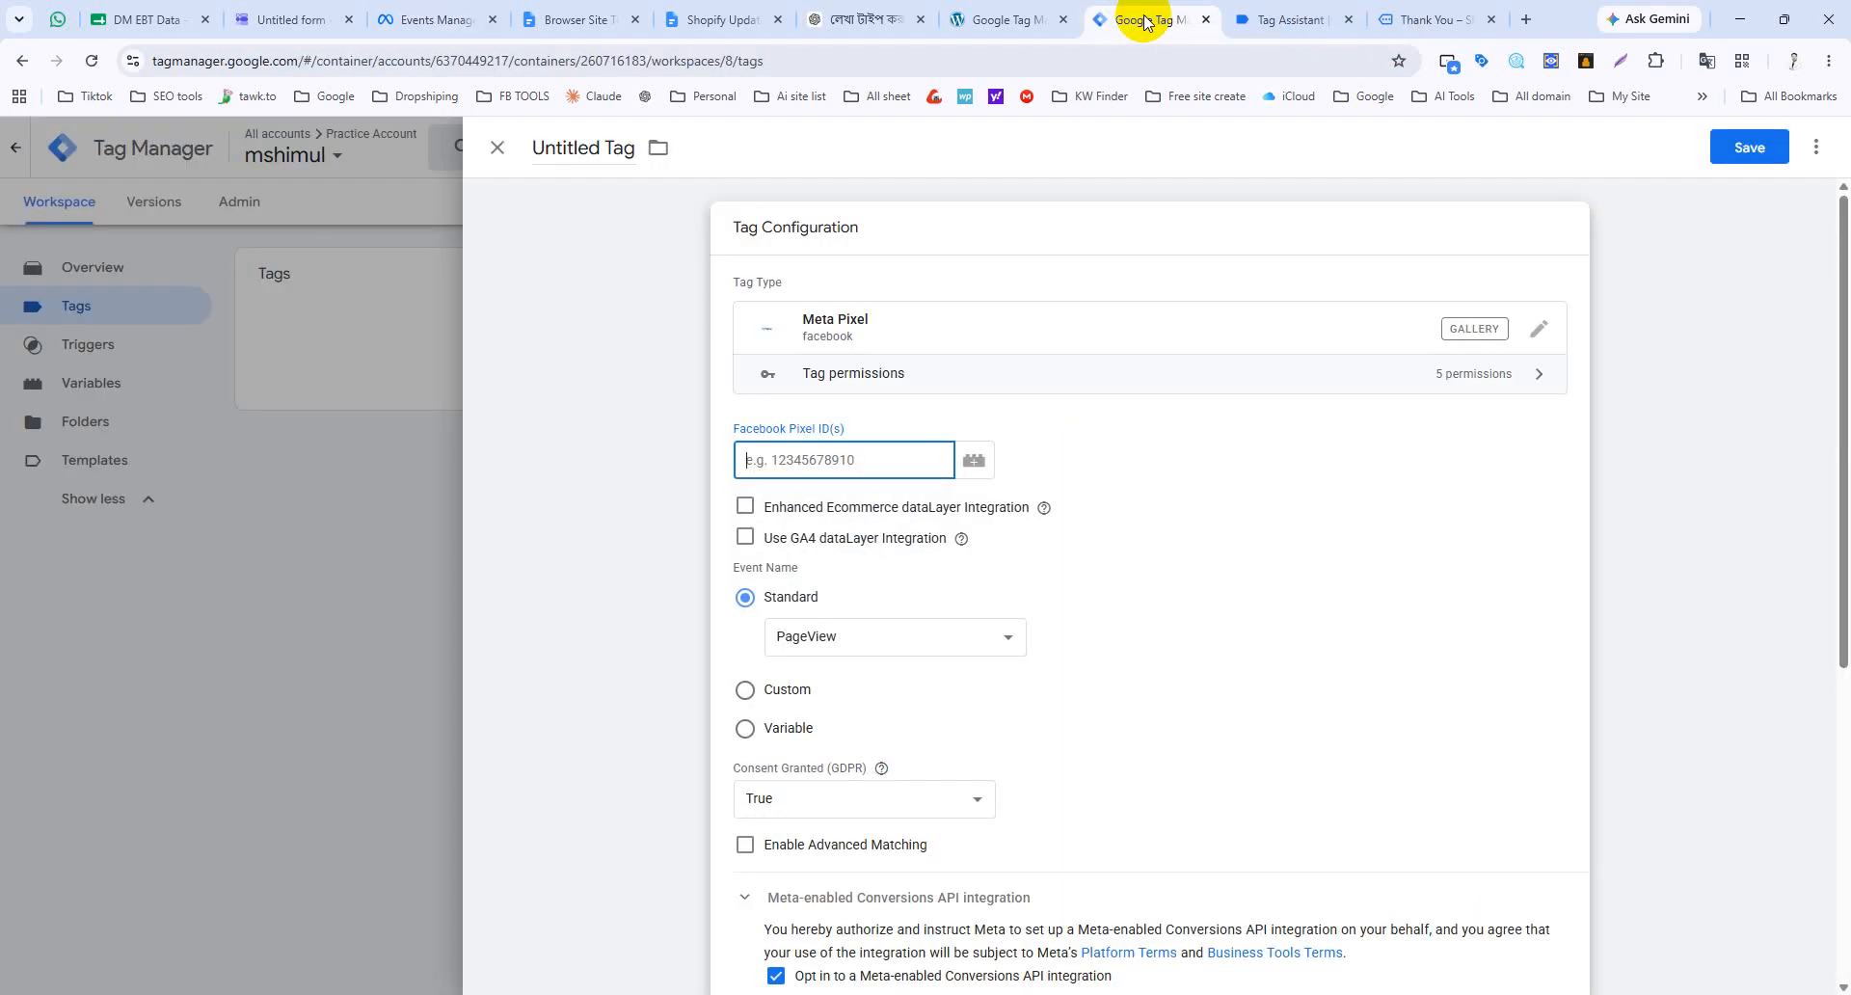
left_click(851, 460)
key("ctrl+v")
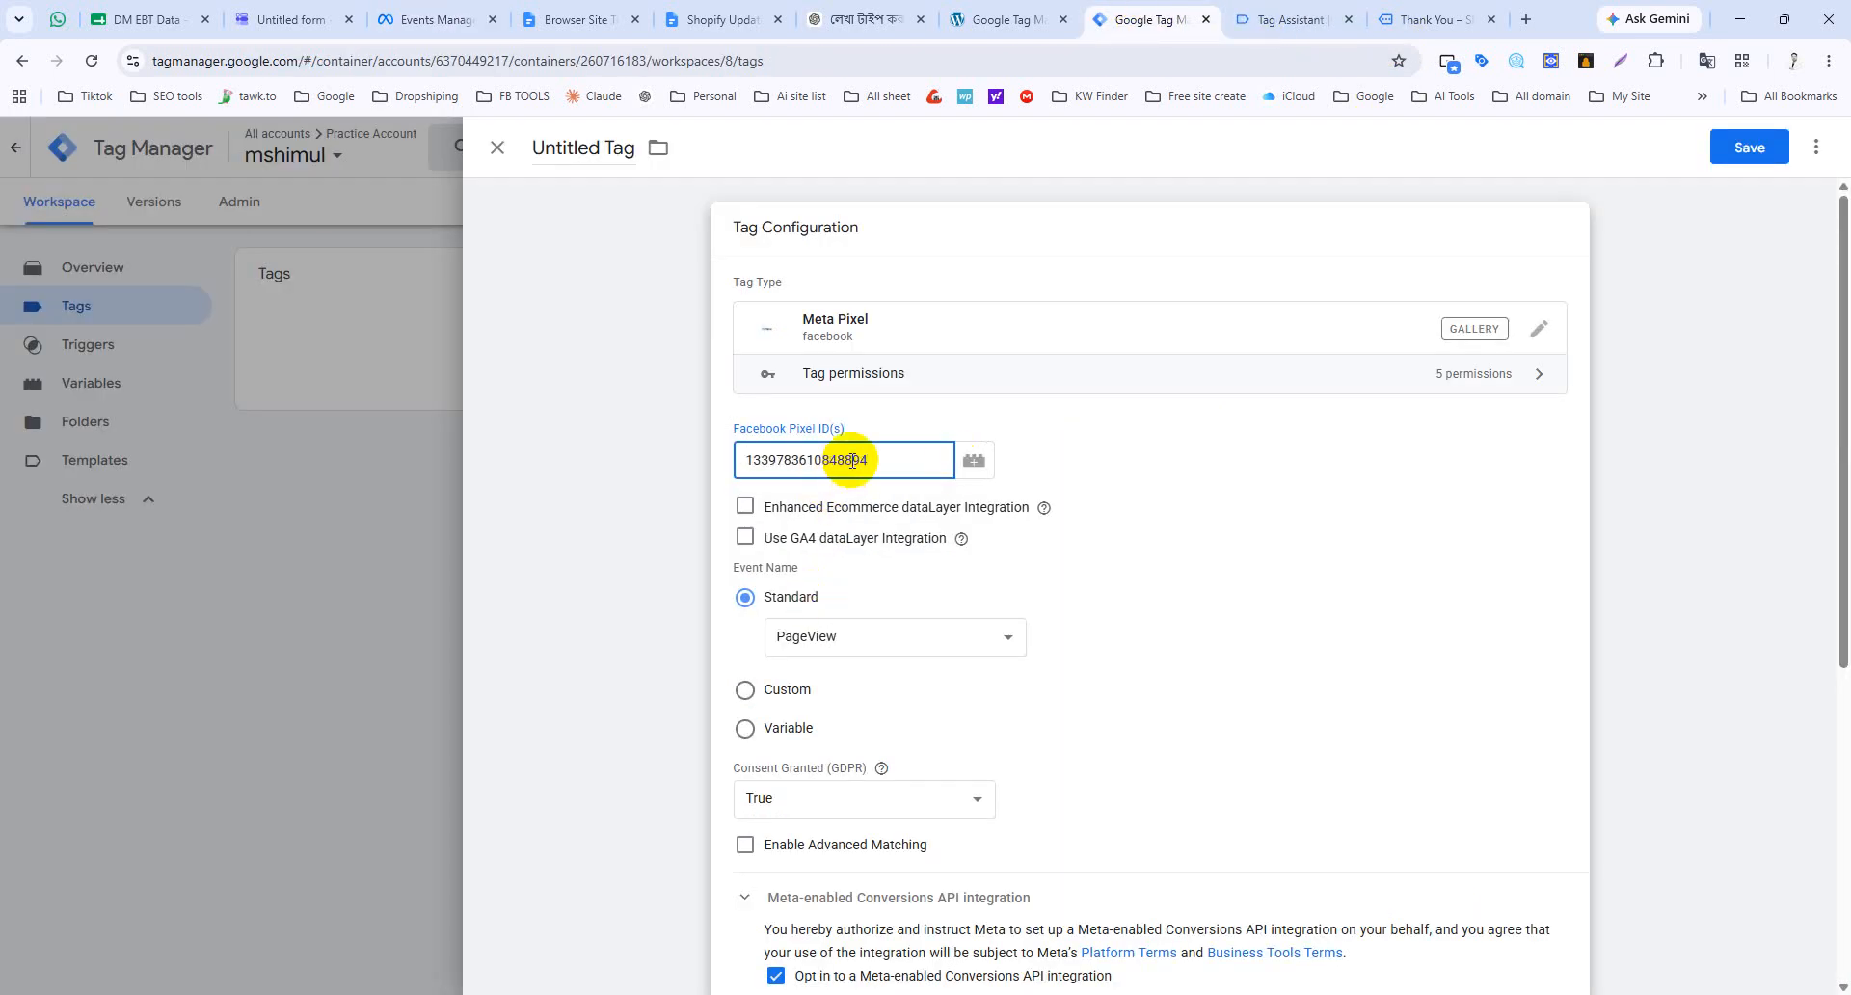
Step: Clear the pasted Facebook Pixel ID and start a new variable of the Constant type for it instead
left_click_drag(879, 459, 726, 464)
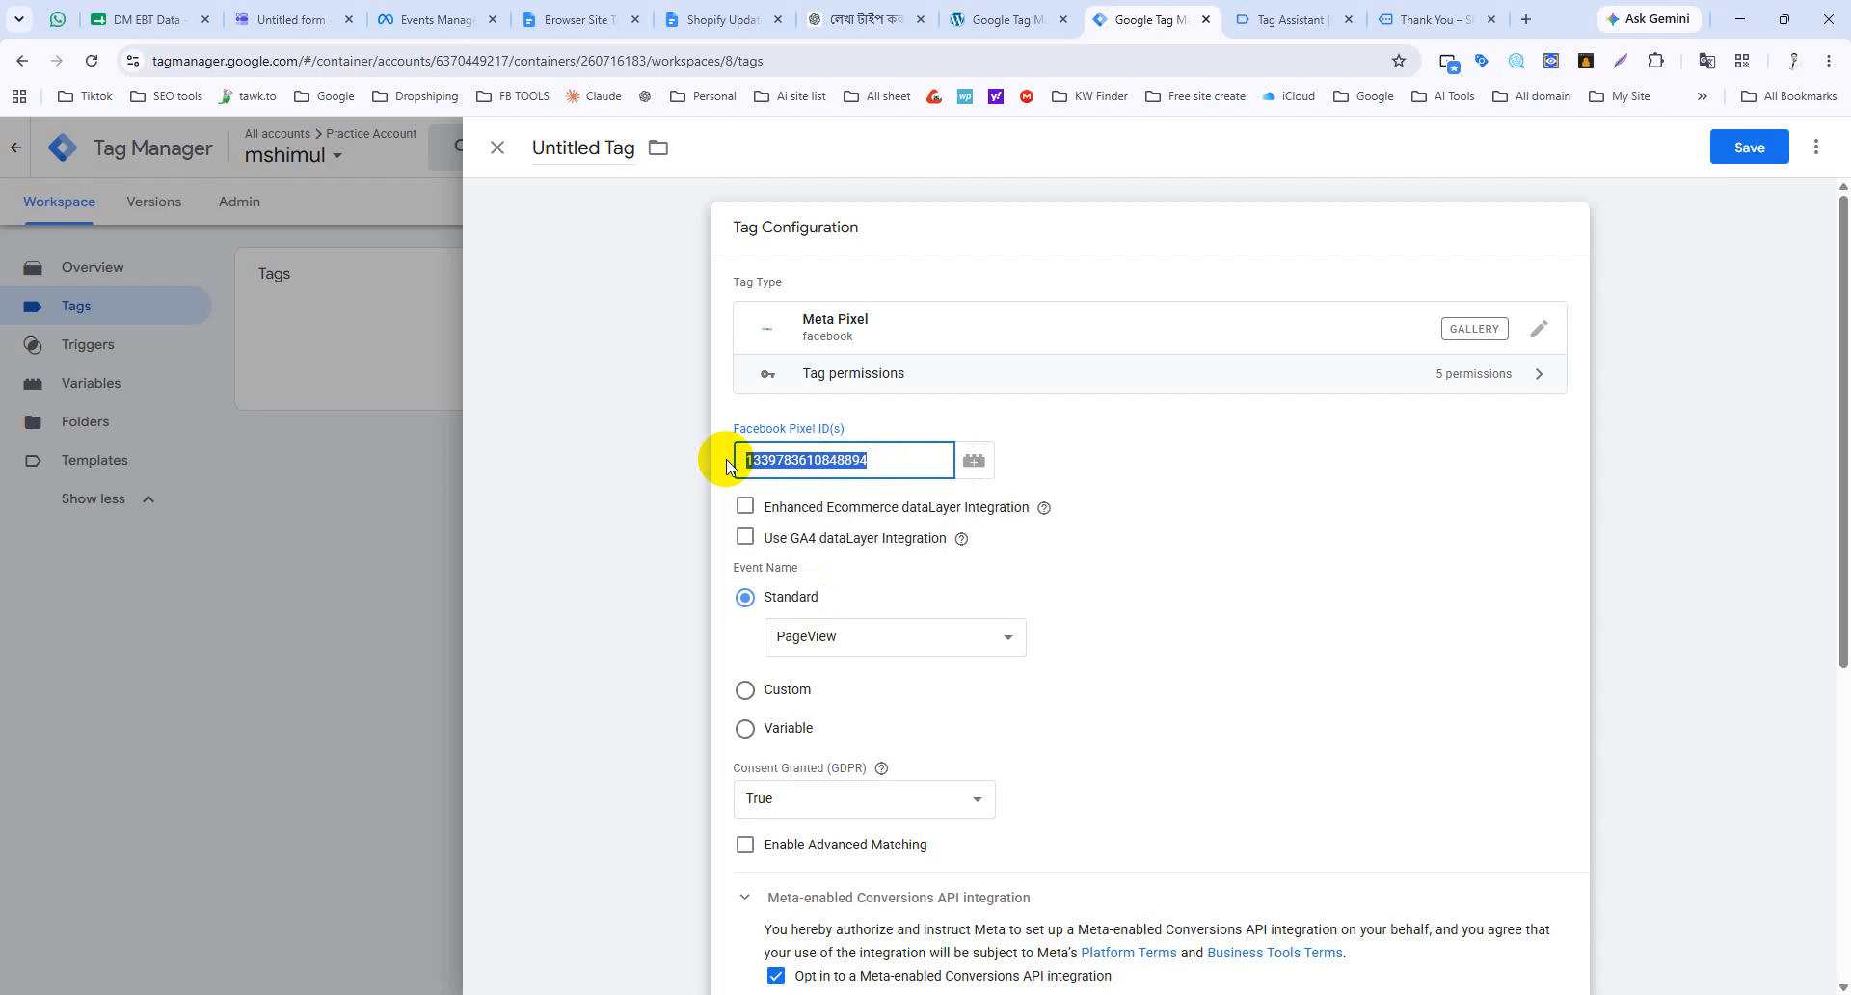
key("BackSpace")
left_click(976, 461)
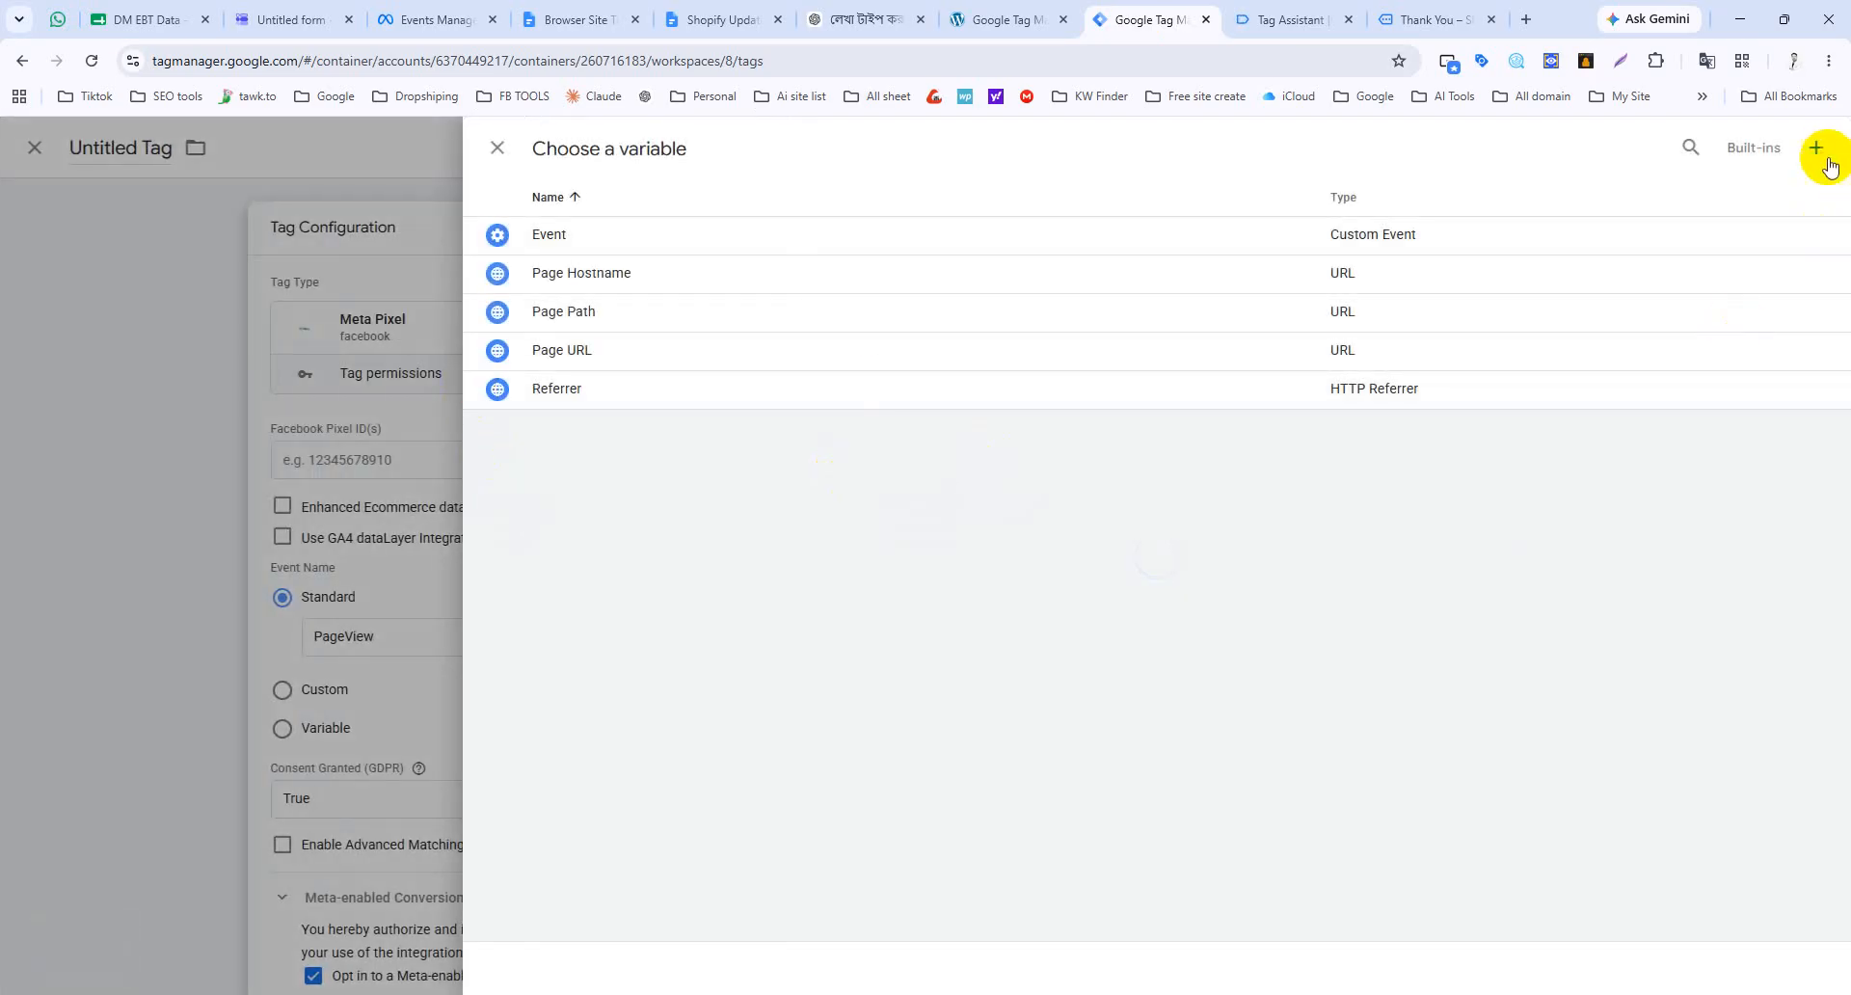
left_click(1817, 148)
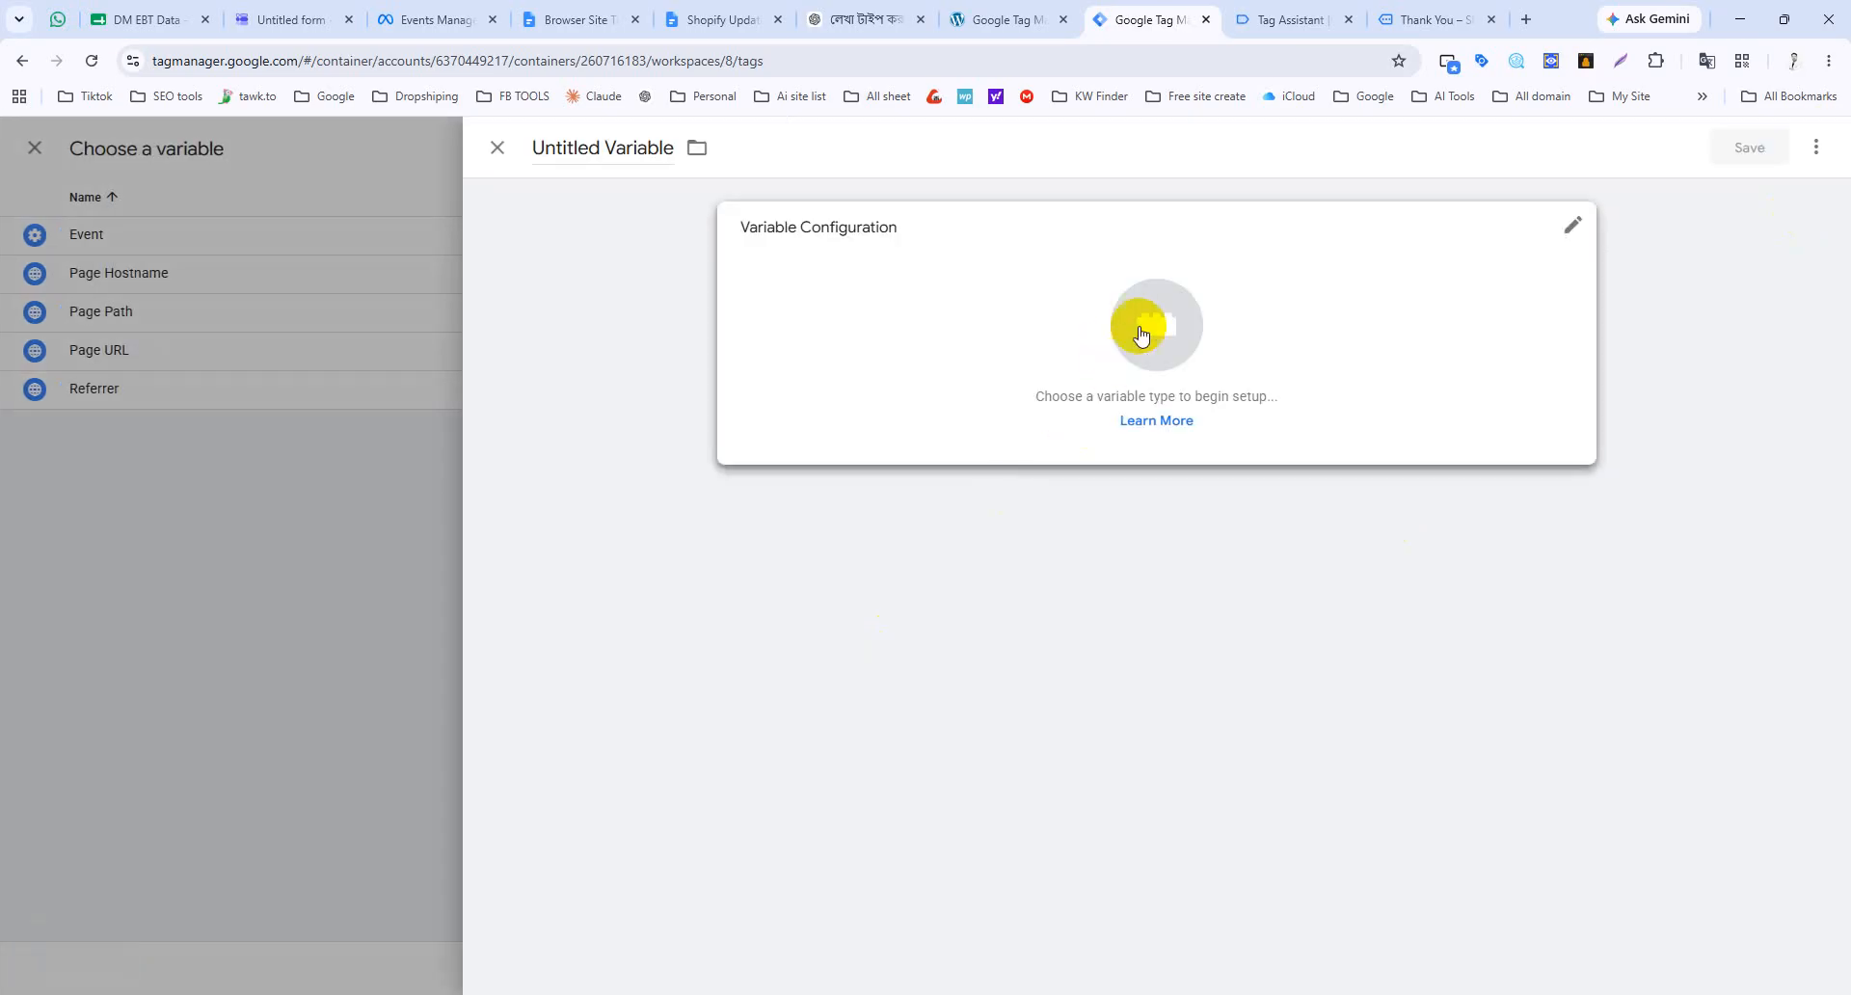
left_click(1137, 335)
scroll(1379, 583, "down", 2)
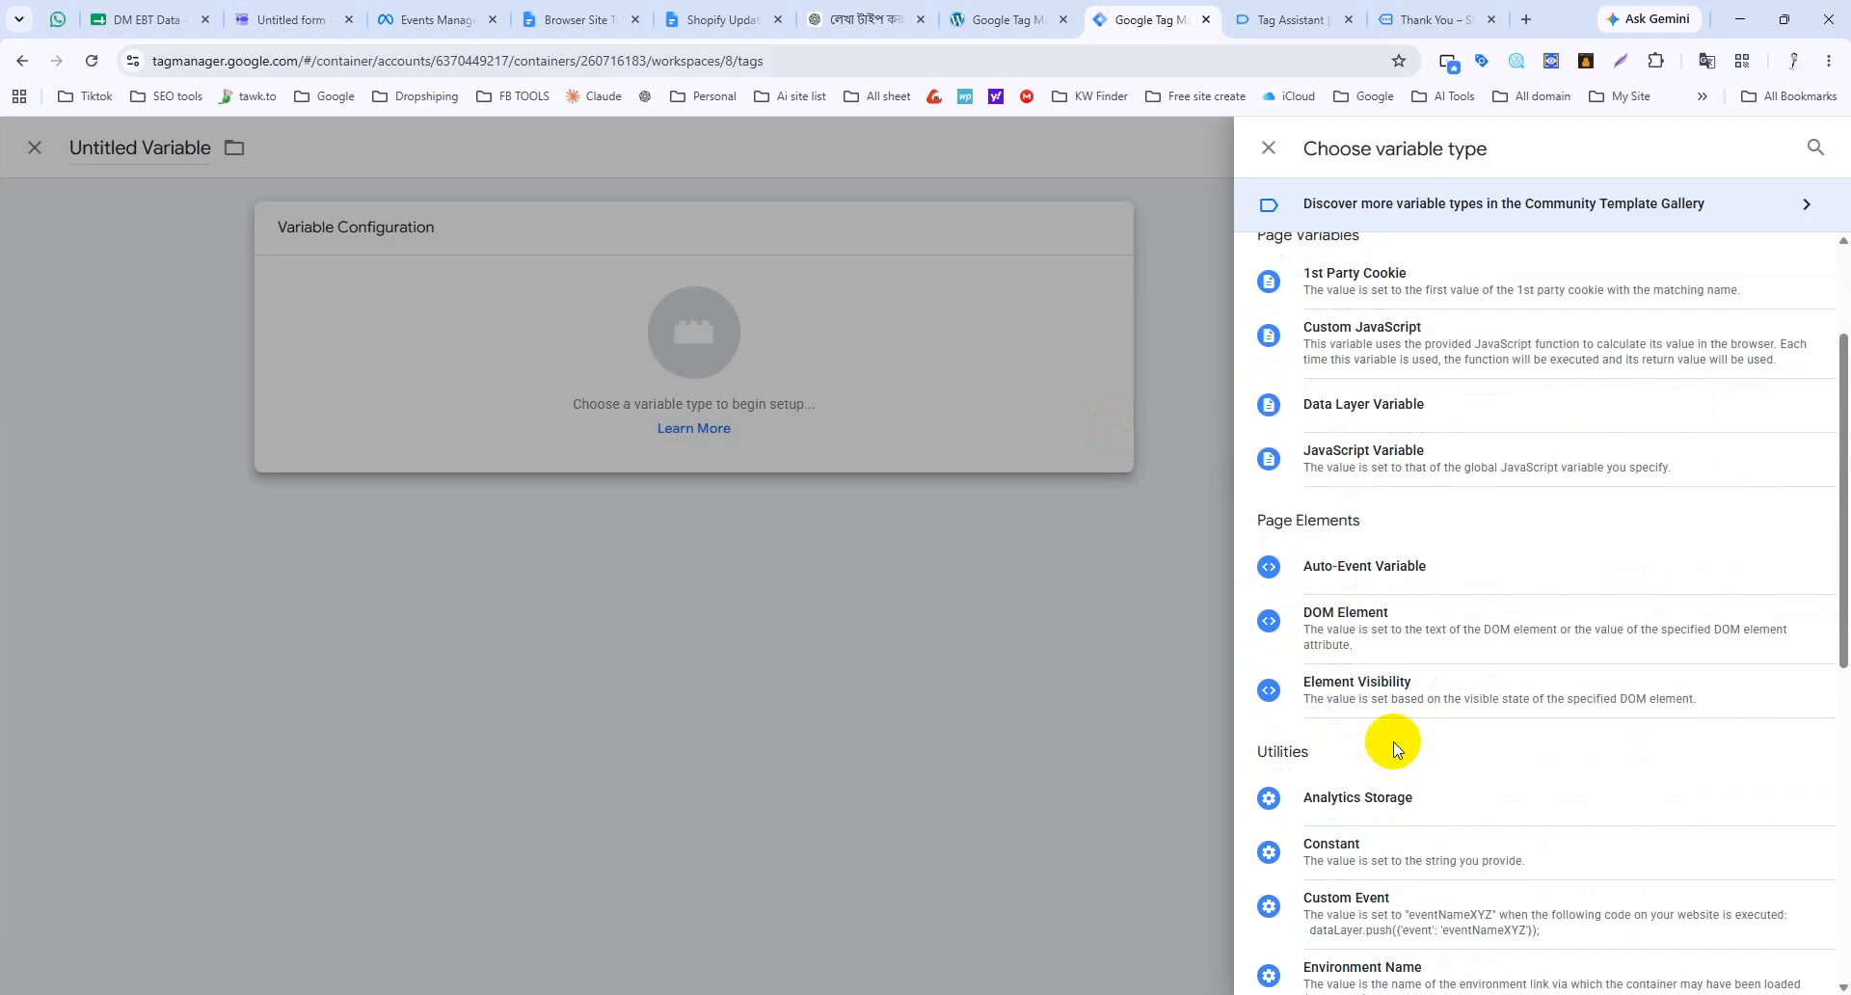
scroll(1386, 790, "down", 1)
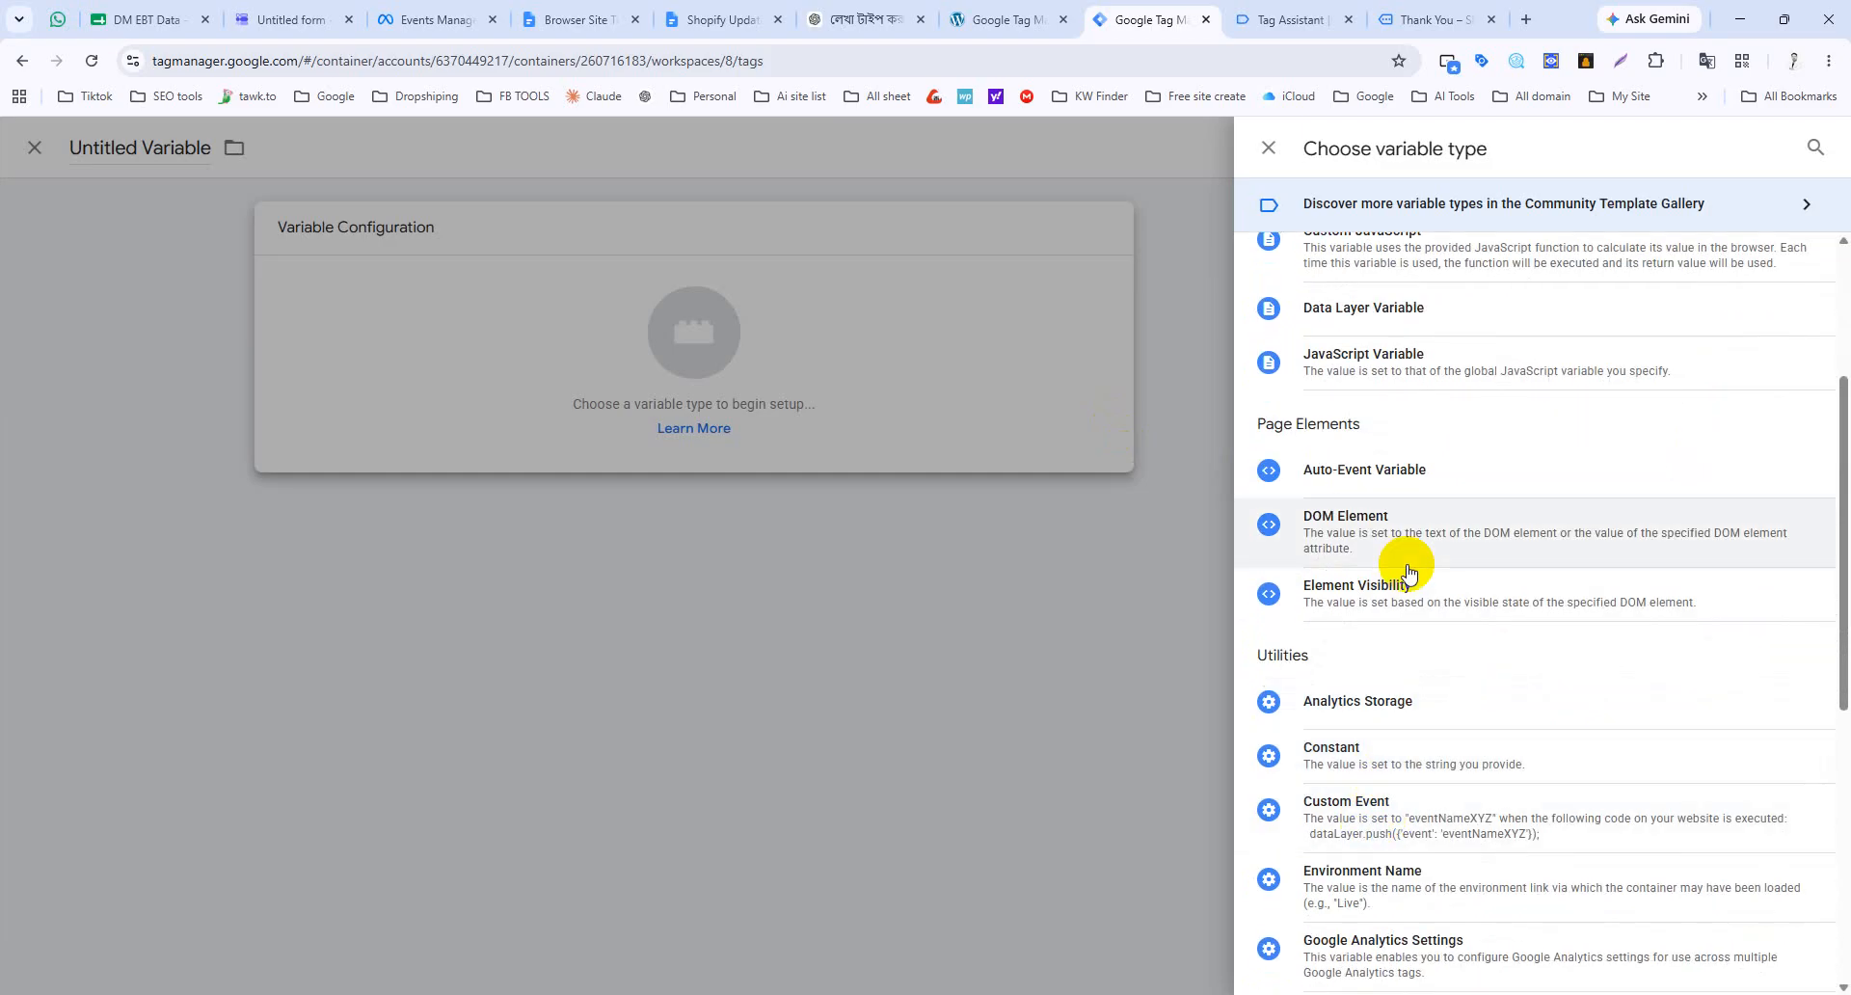
scroll(1362, 412, "up", 1)
scroll(1335, 829, "down", 2)
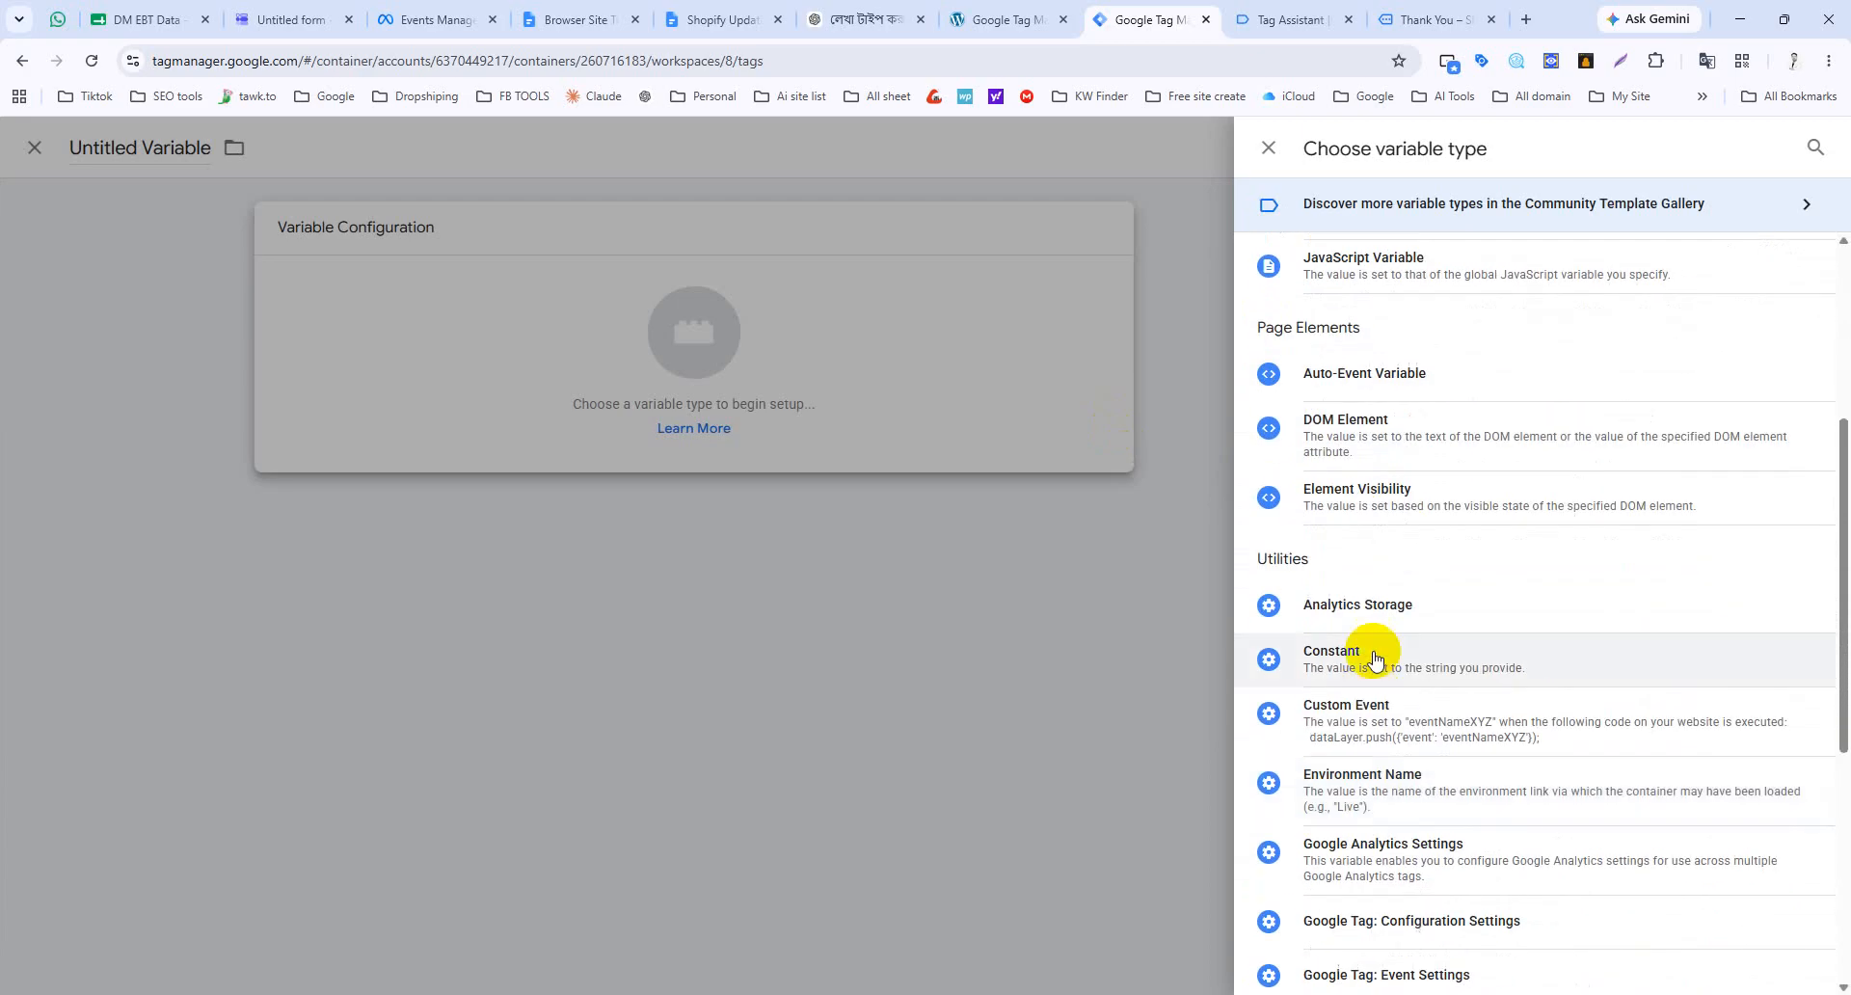
left_click(1356, 665)
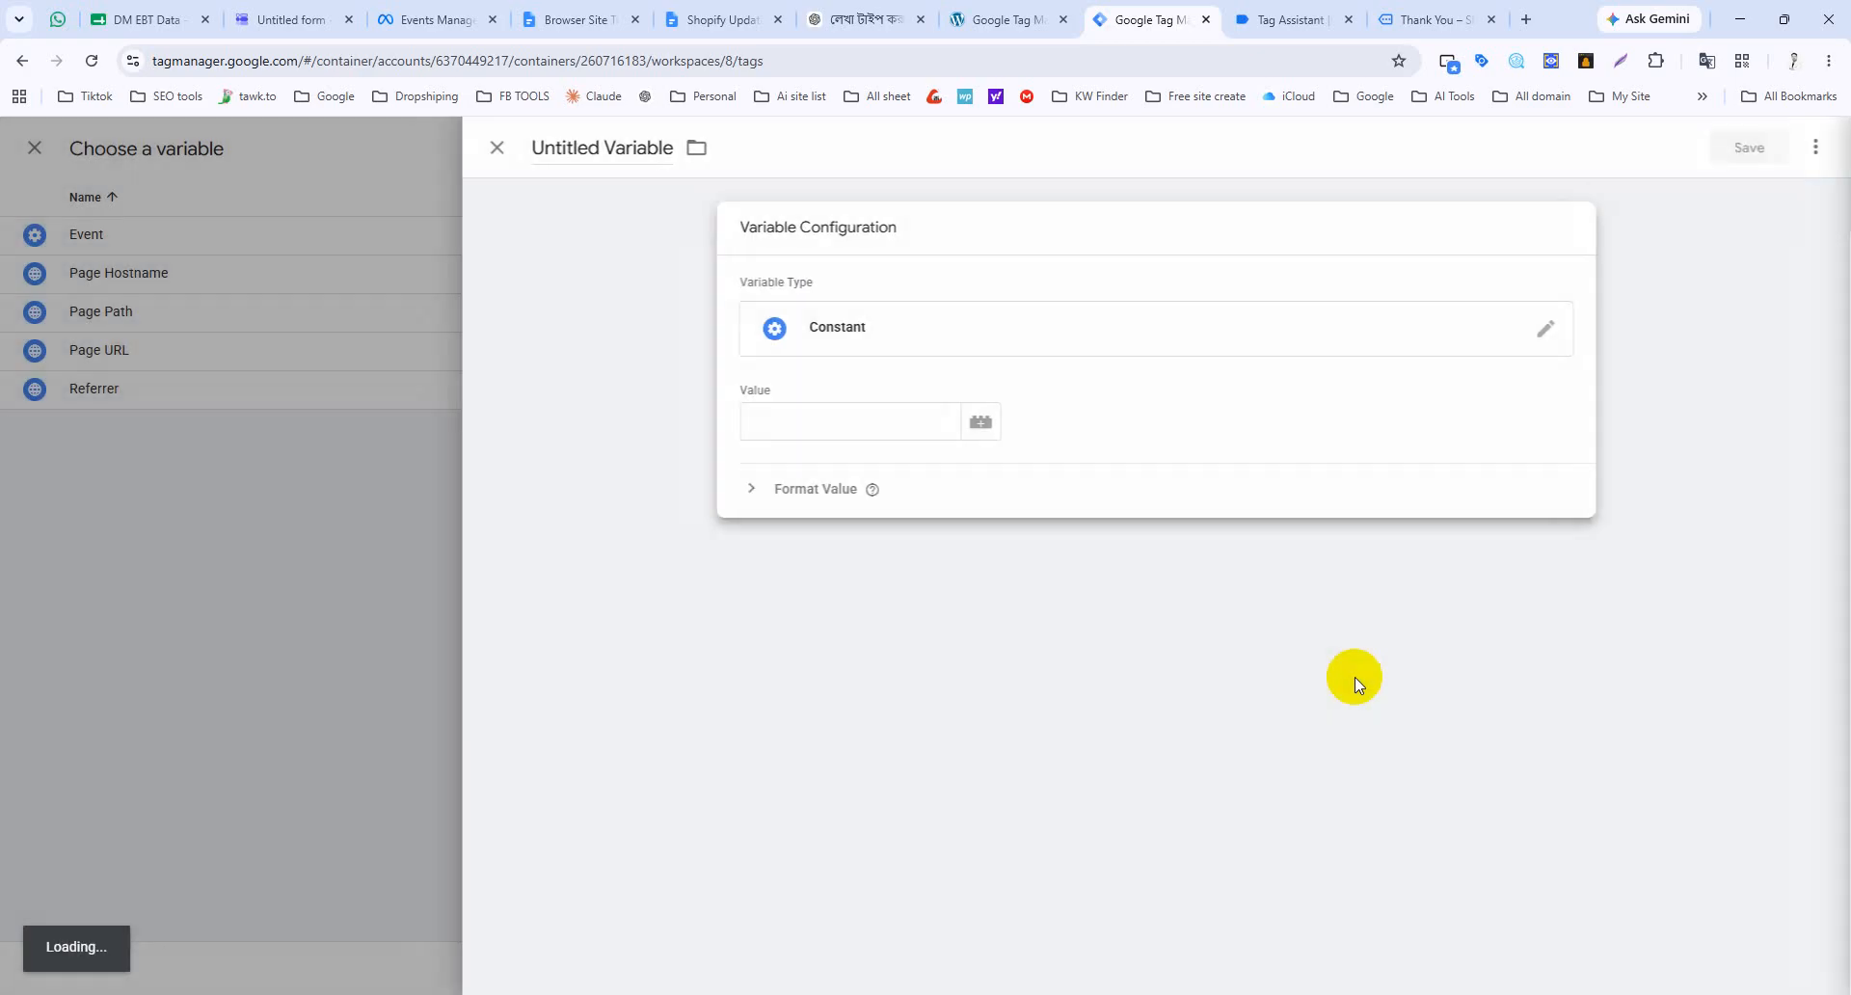
Step: Set the constant's value to the copied dataset ID, name the variable "Facebook Pixel" and save it into the tag
left_click(821, 424)
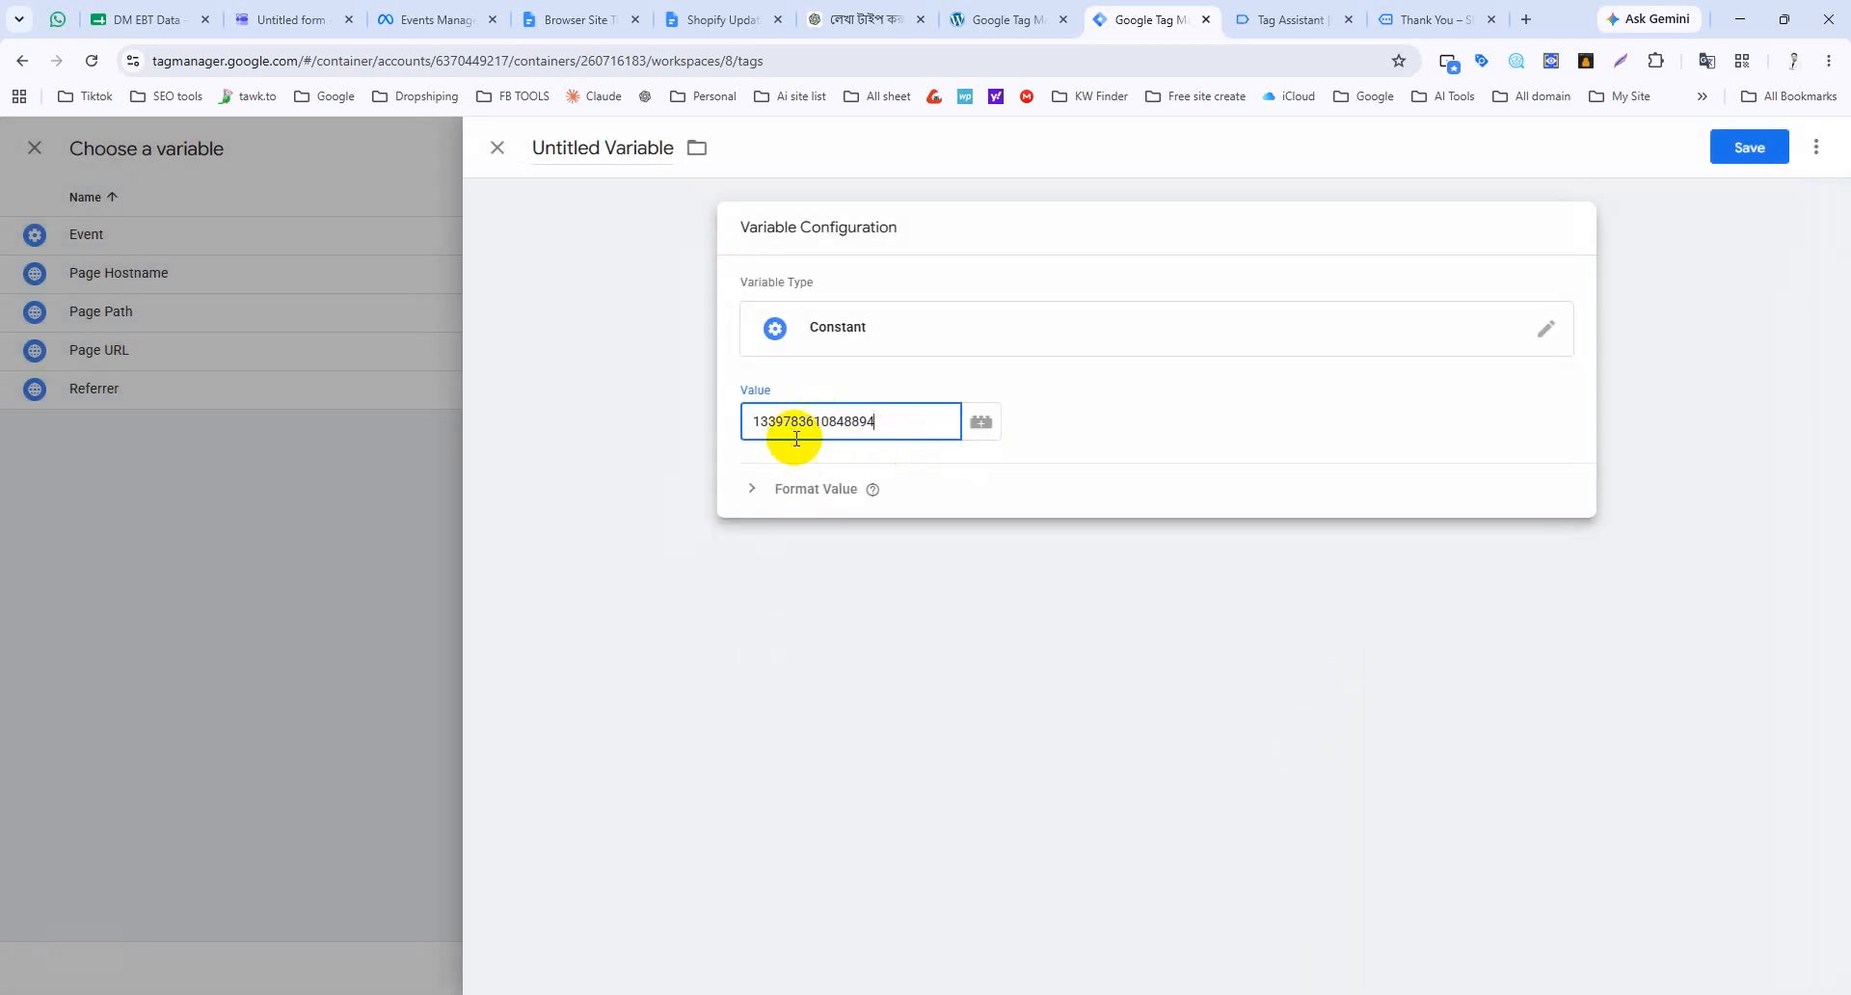
left_click(589, 145)
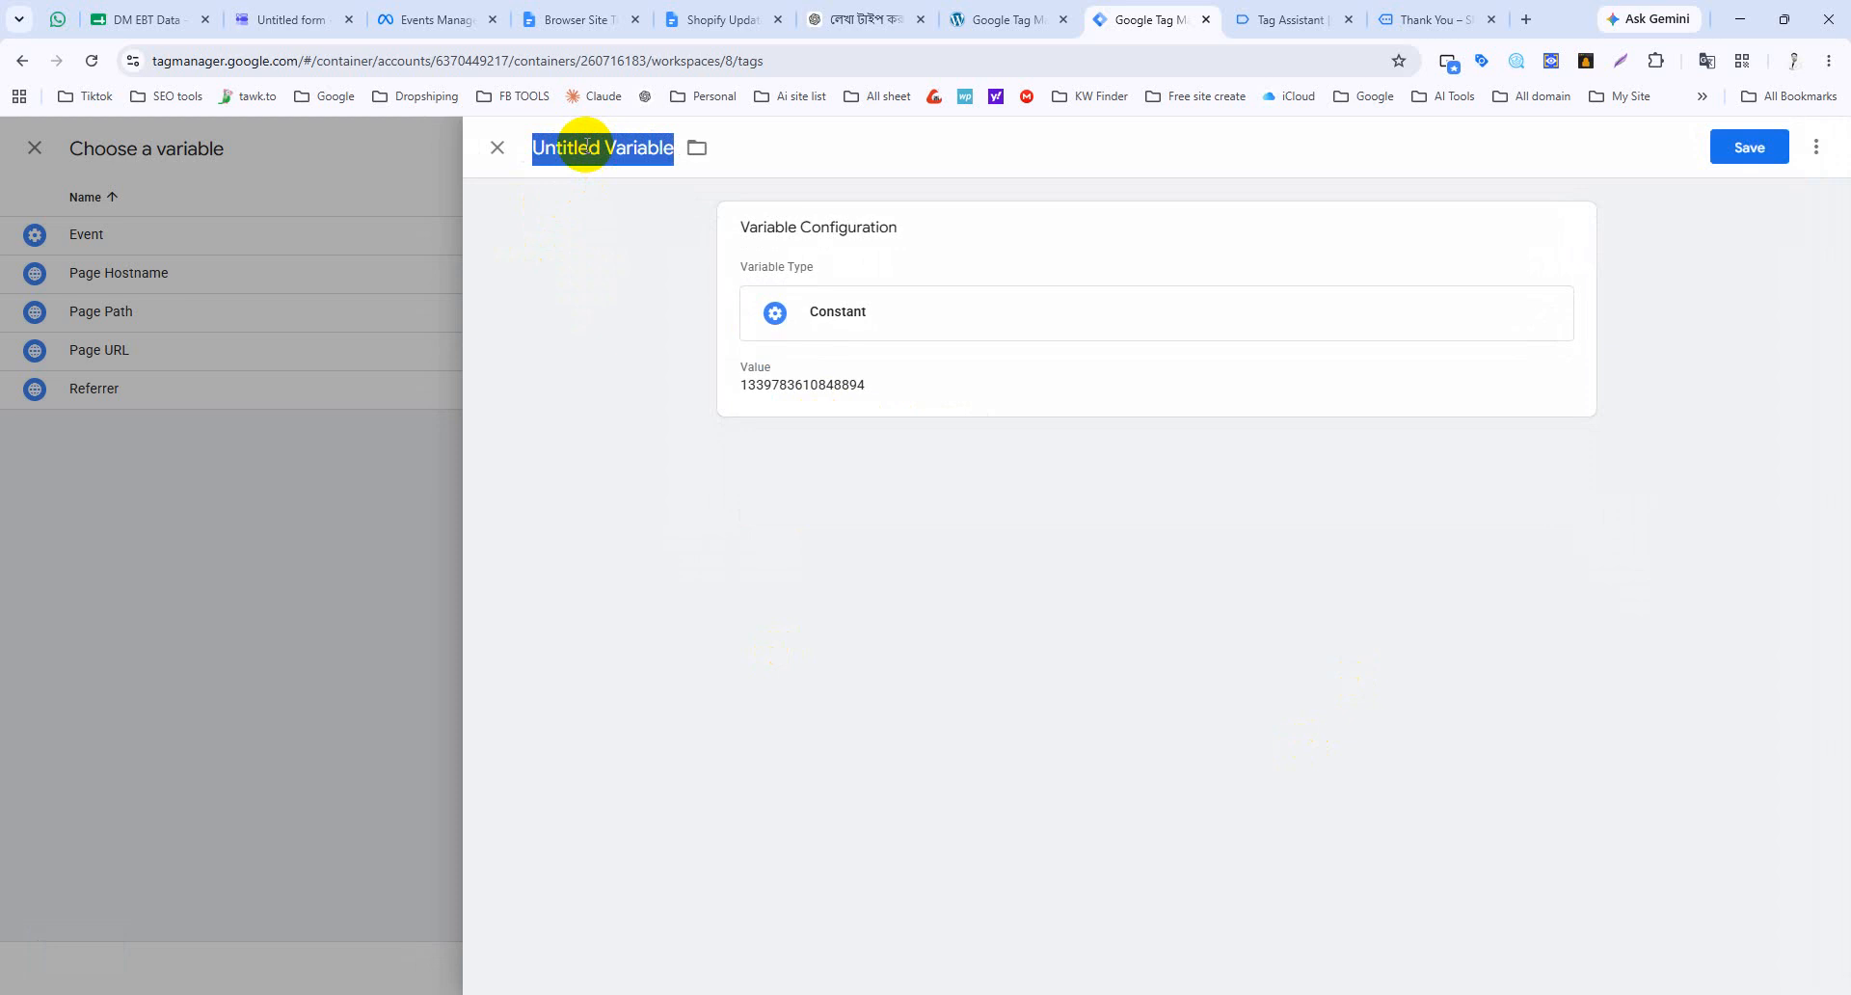
type("Facebook Pixel")
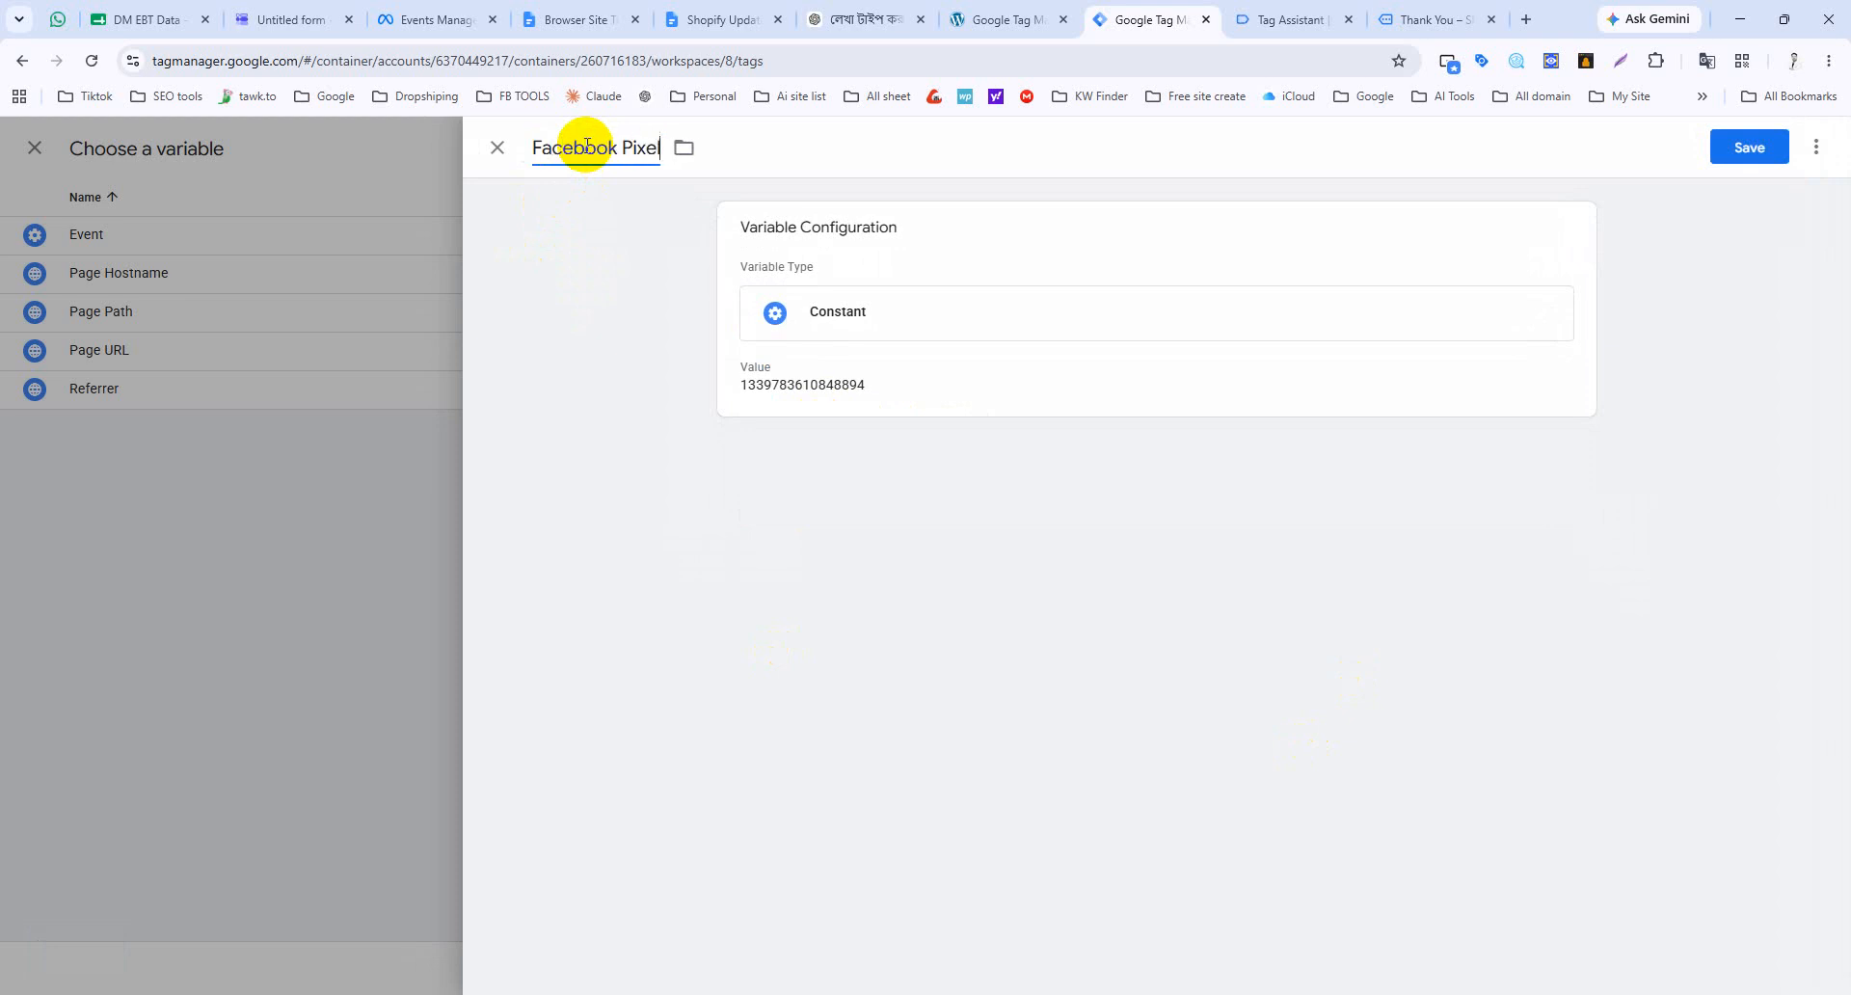
left_click(1743, 149)
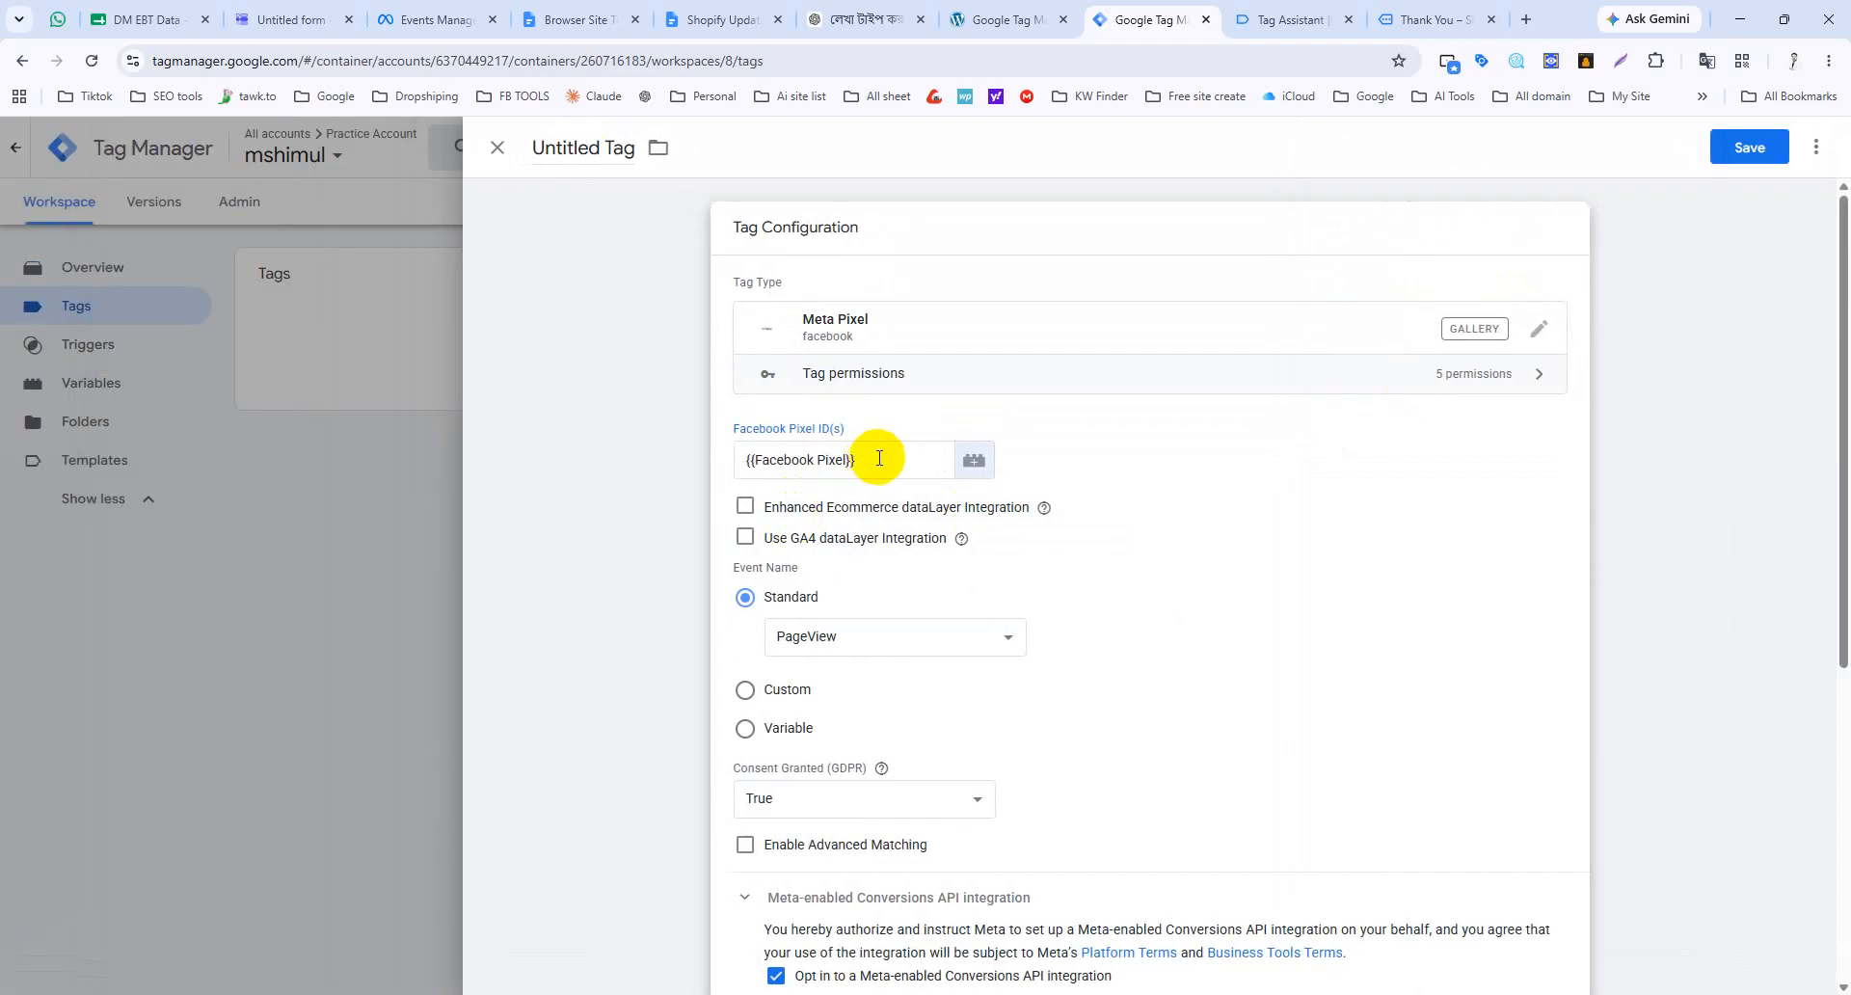
Step: Review the tag's standard event choices, Conversions API integration and Object Properties, leaving the event as PageView
scroll(877, 463, "down", 2)
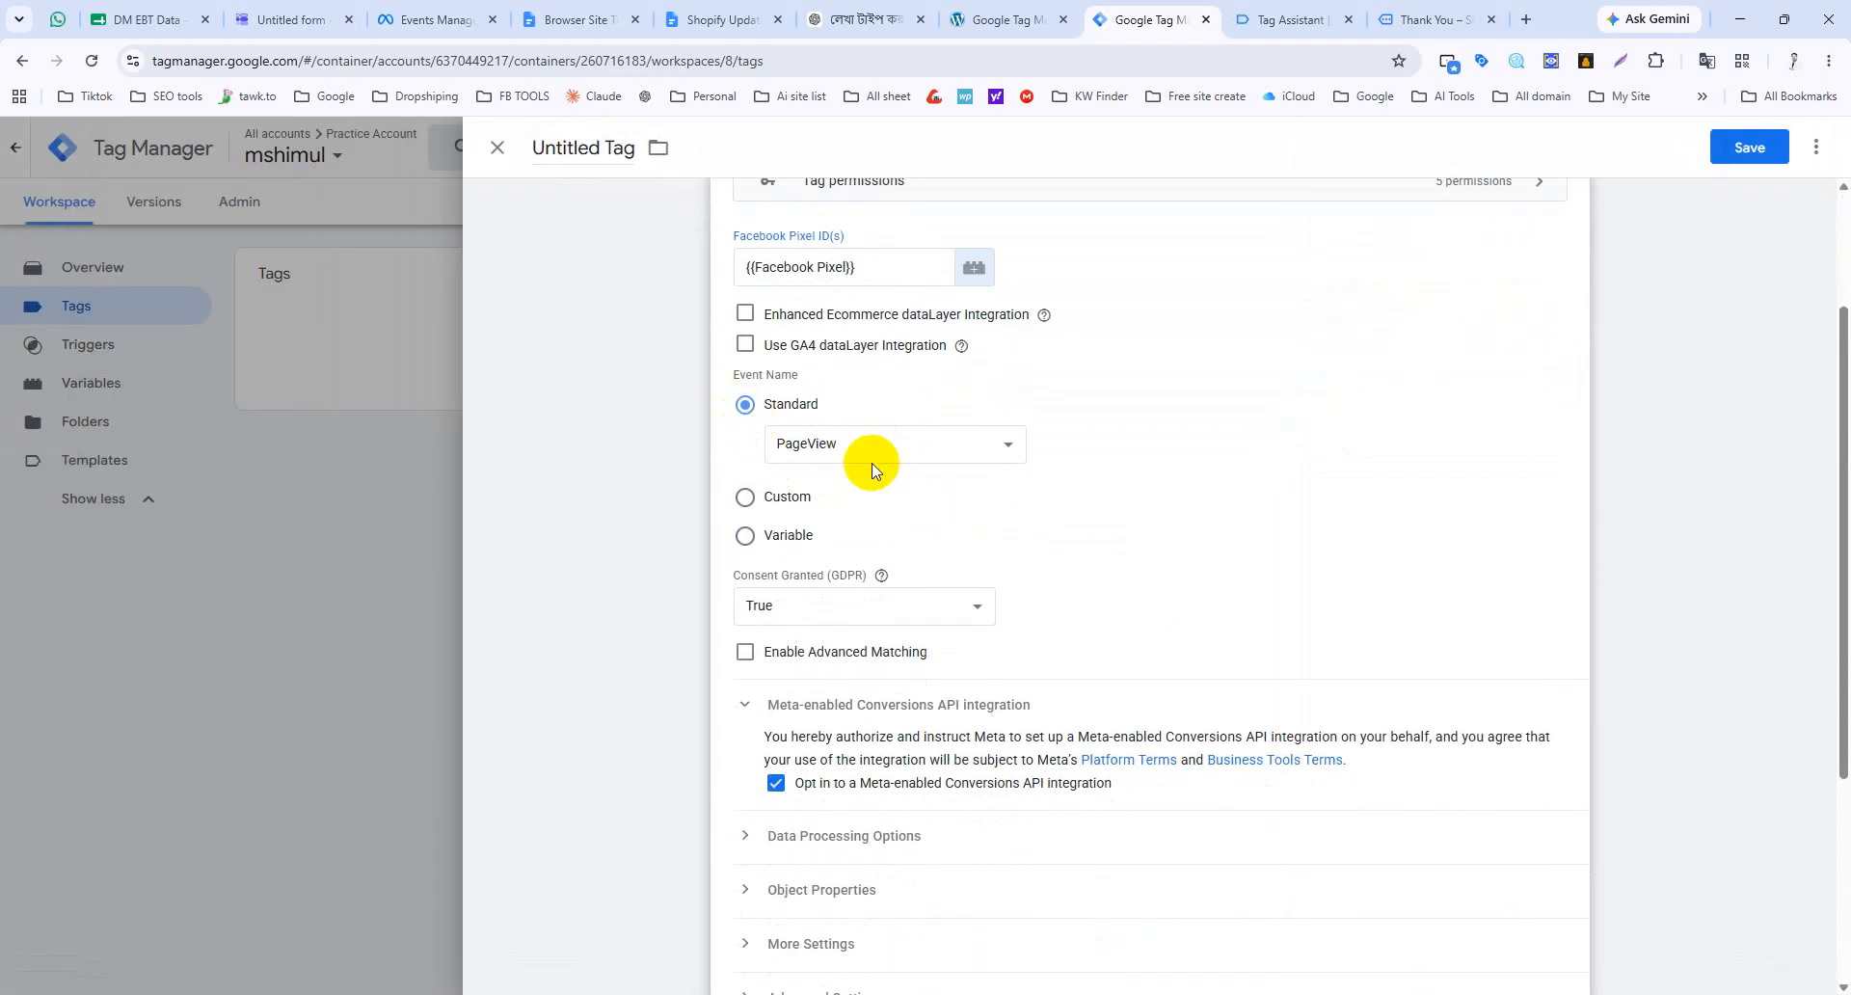
left_click(856, 446)
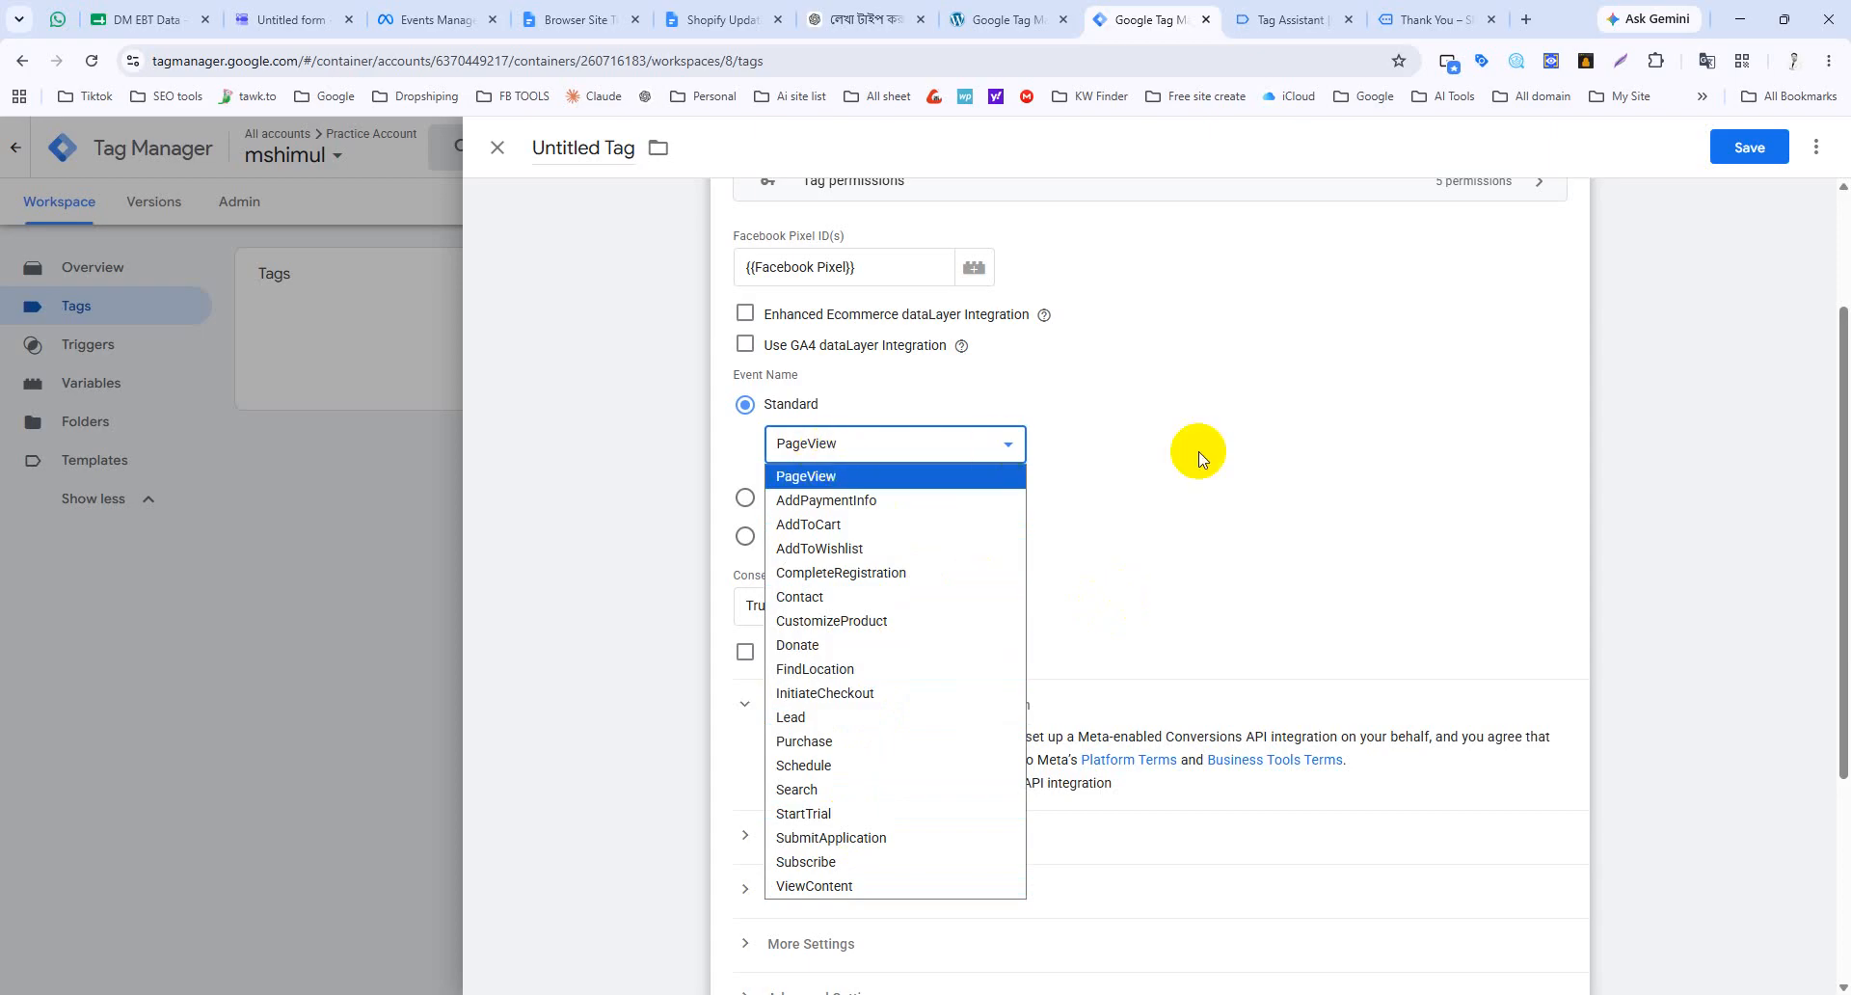
left_click(1199, 455)
scroll(1016, 619, "down", 2)
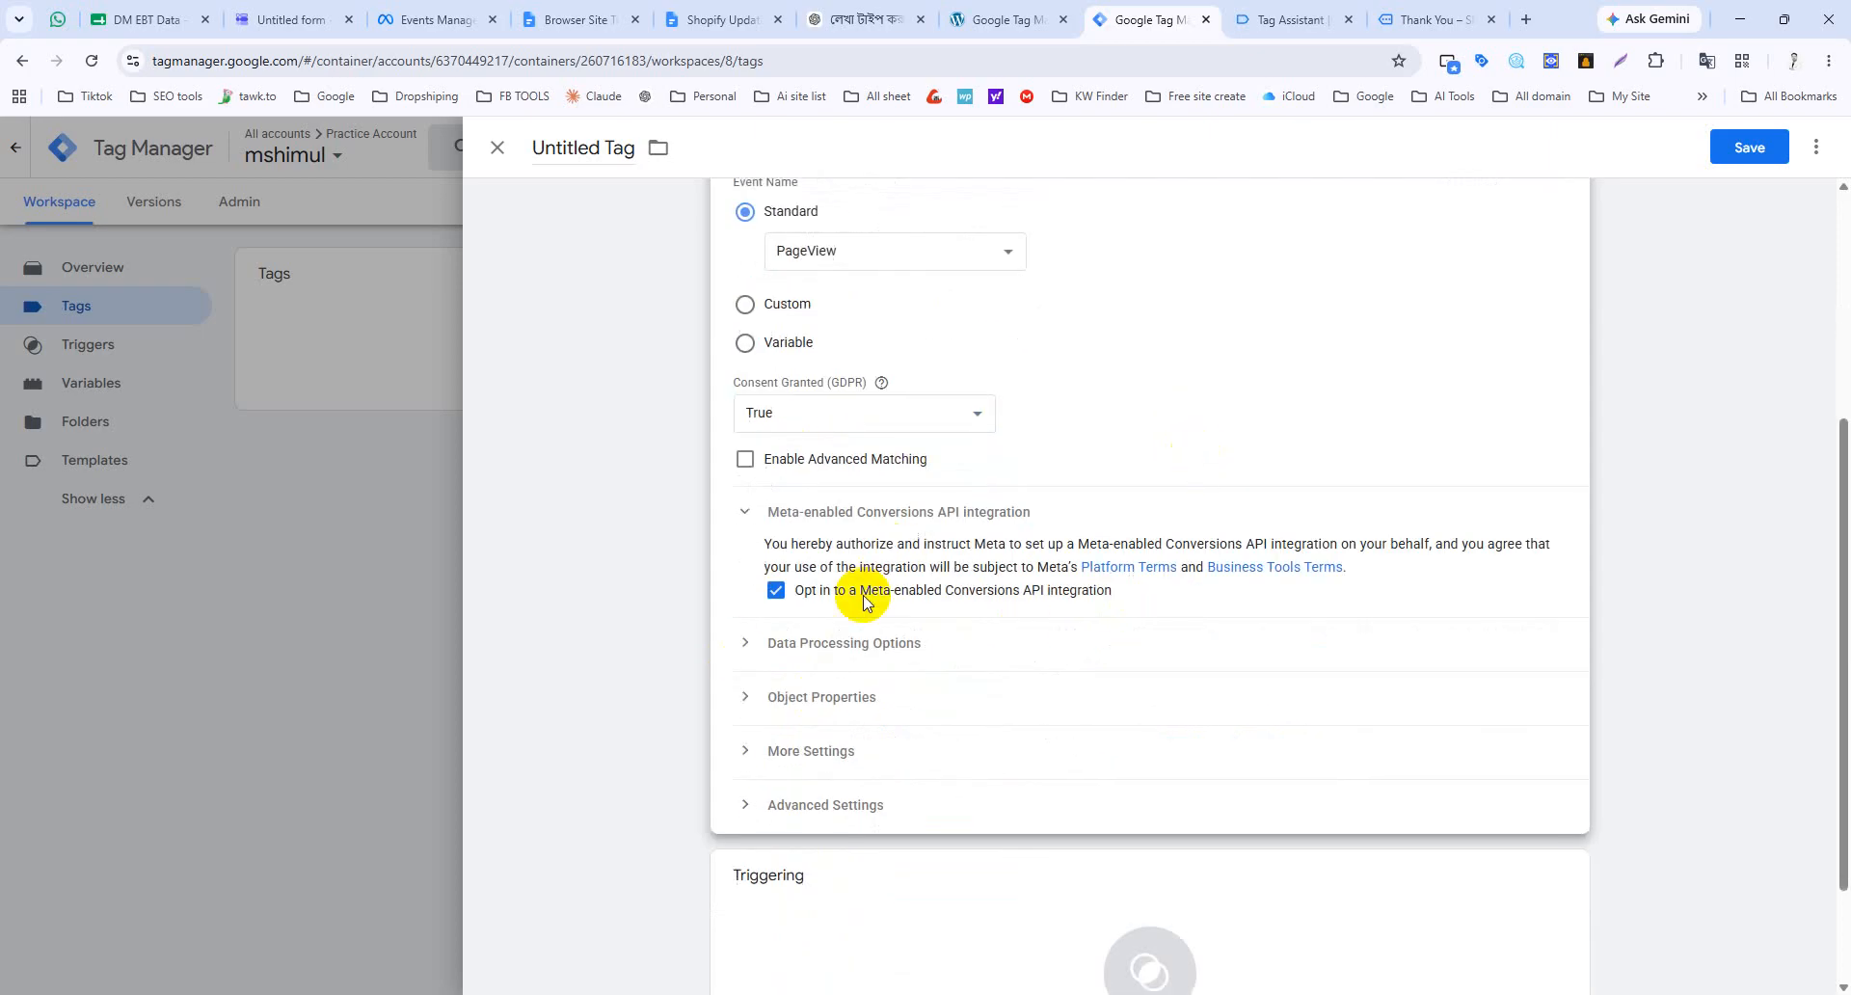
scroll(855, 611, "down", 1)
left_click(746, 550)
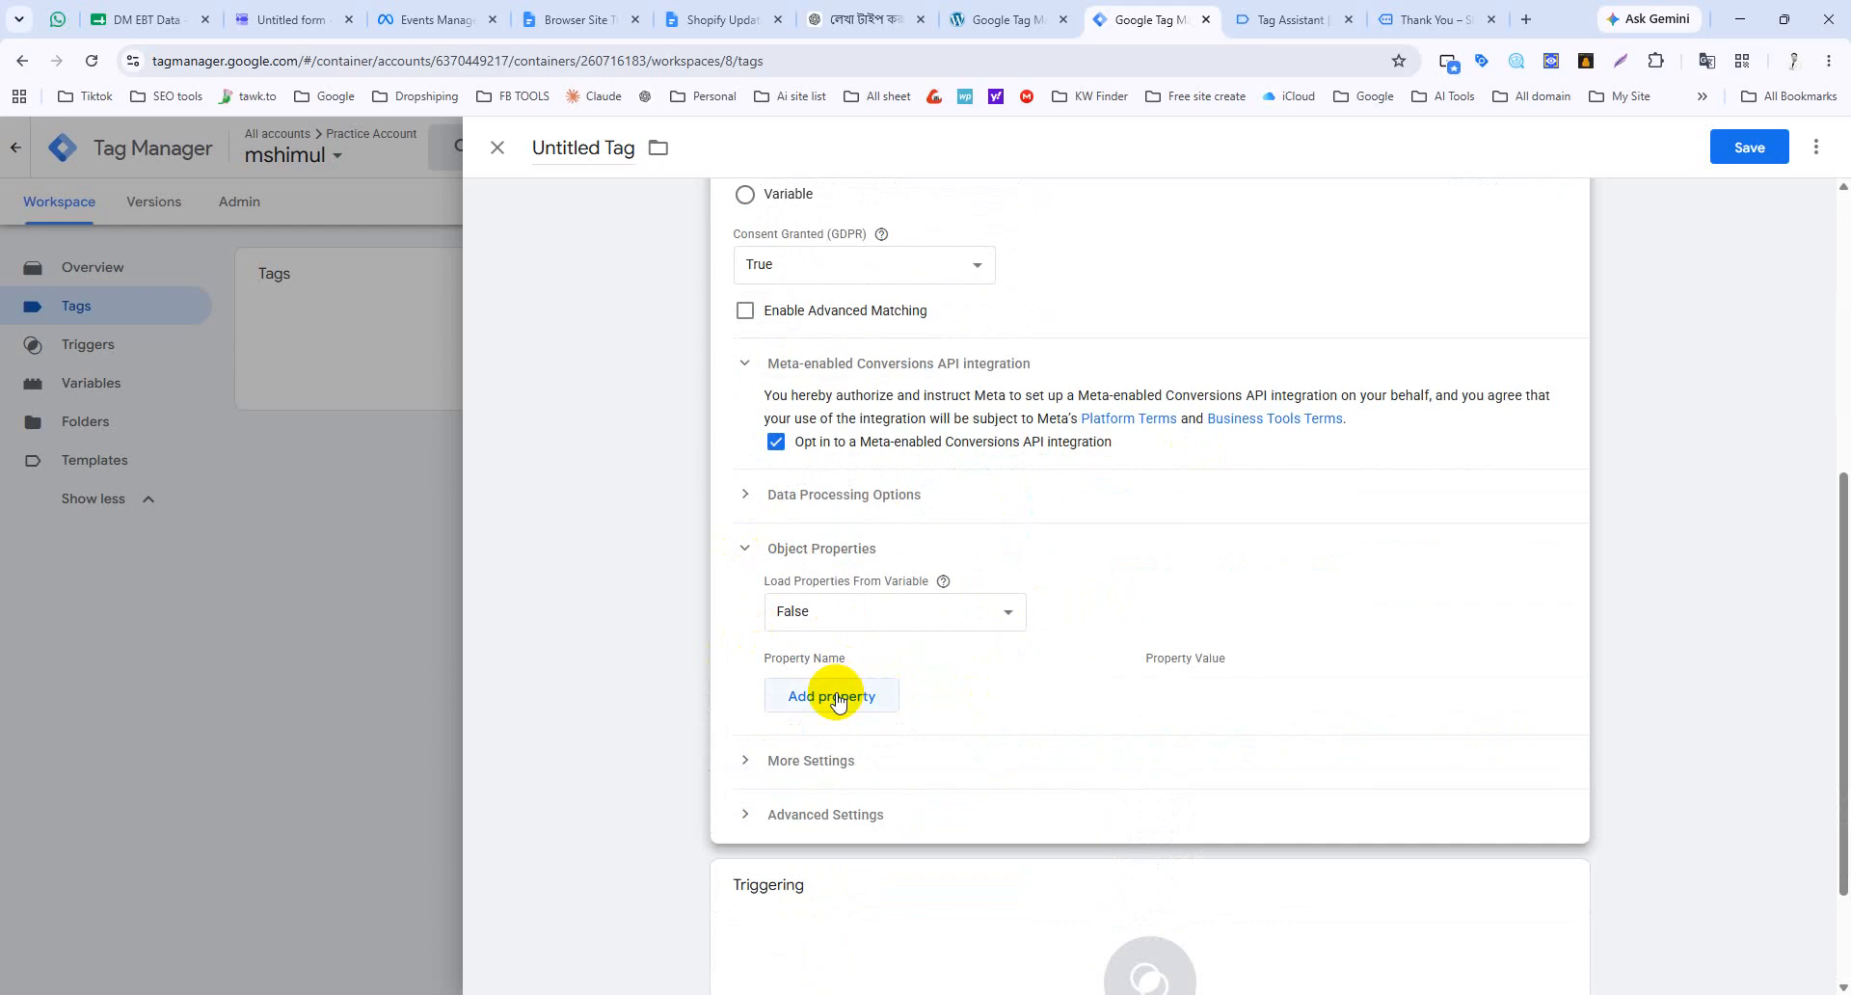
scroll(835, 700, "up", 4)
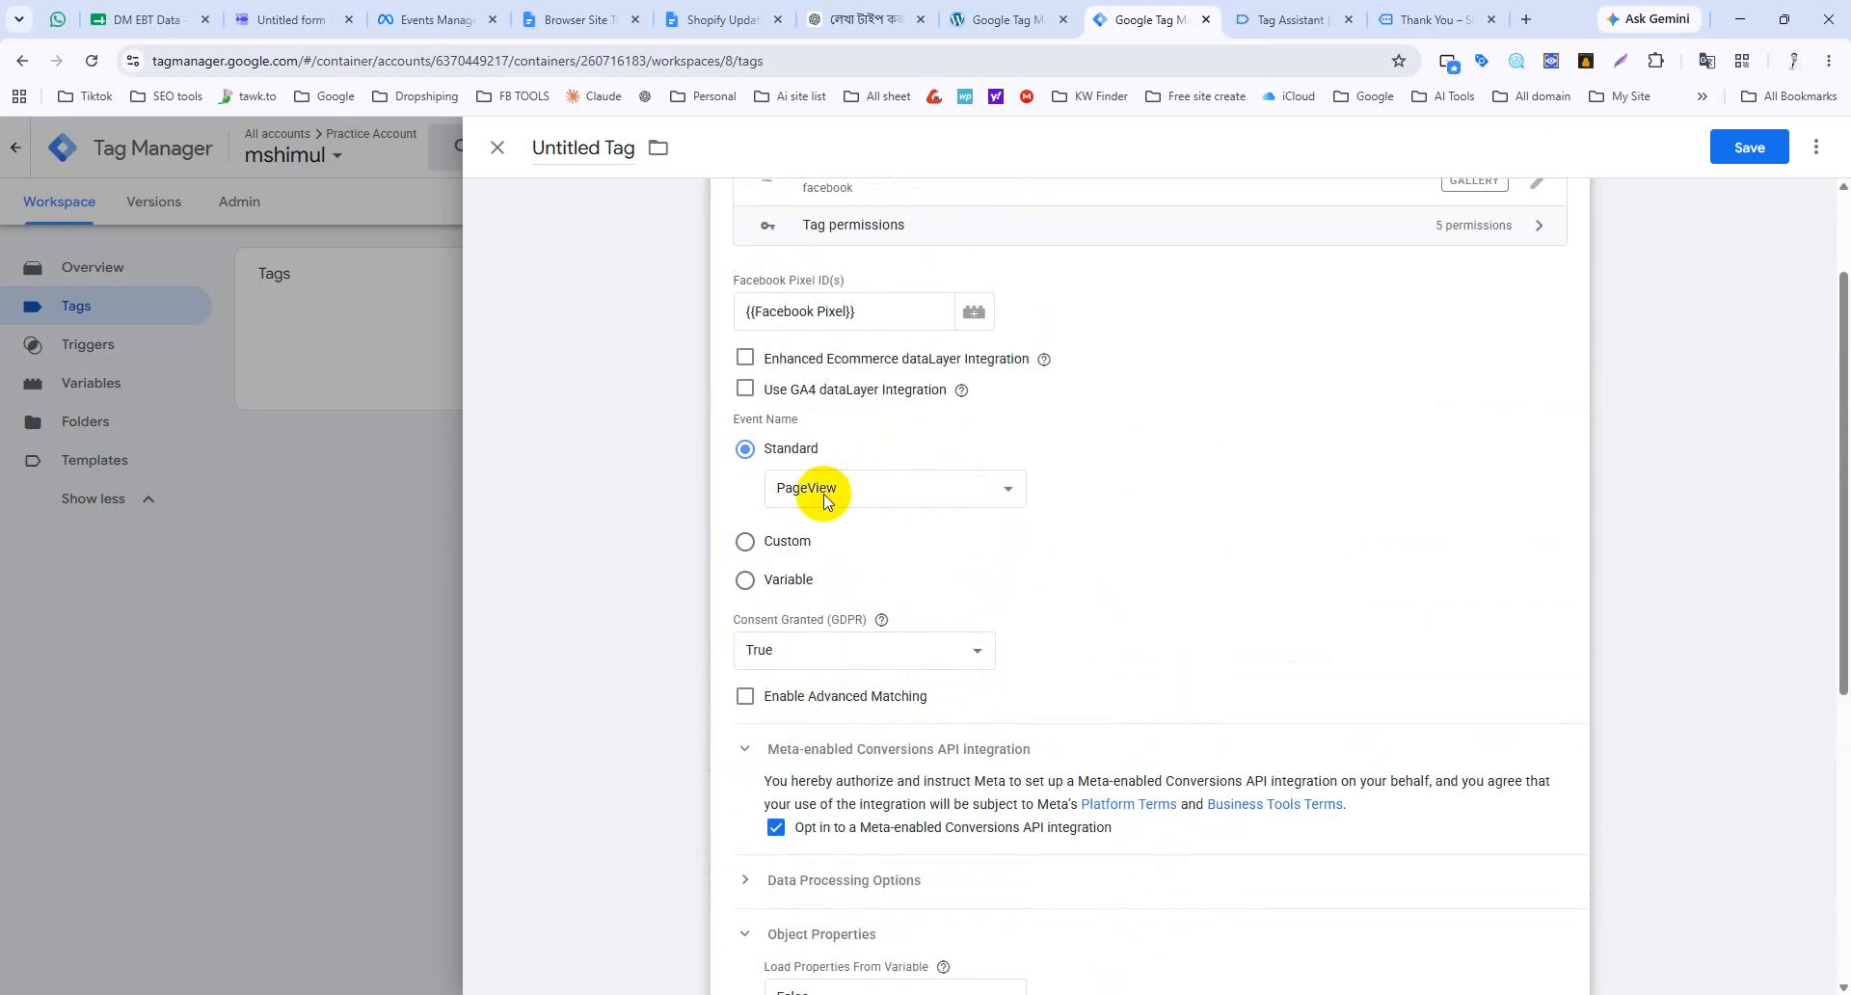
scroll(778, 640, "down", 5)
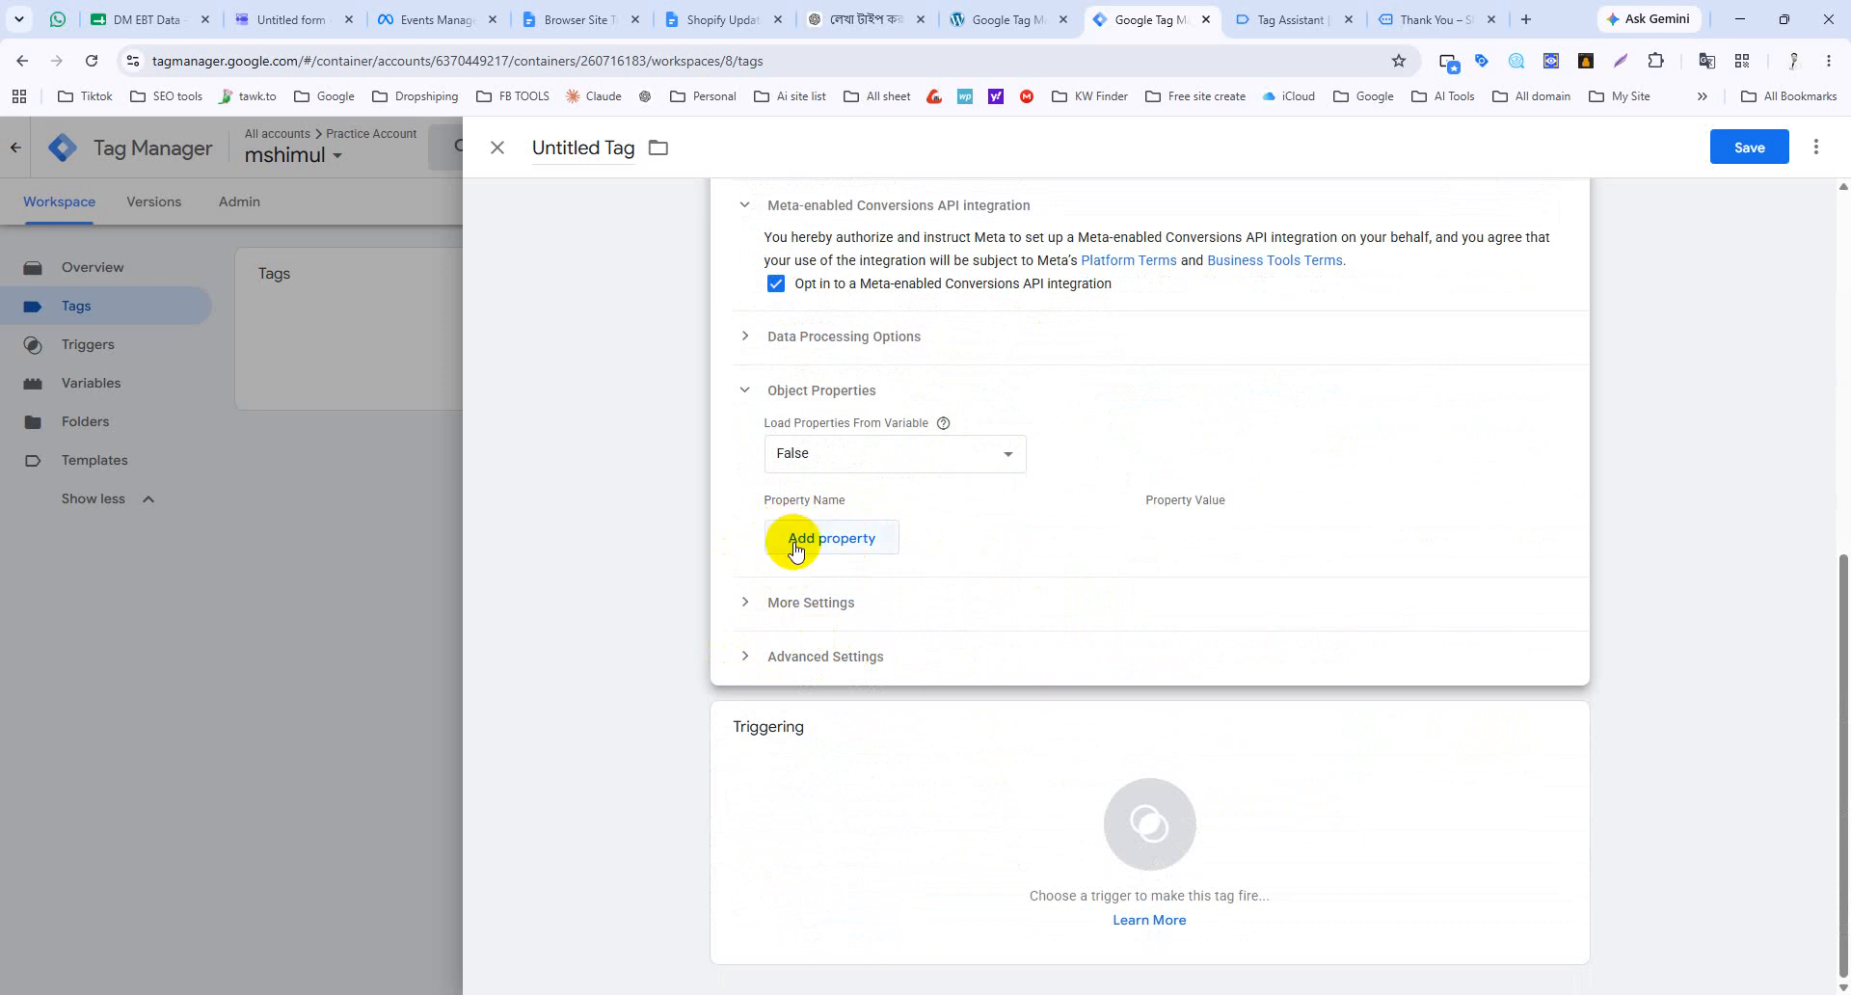
left_click(741, 389)
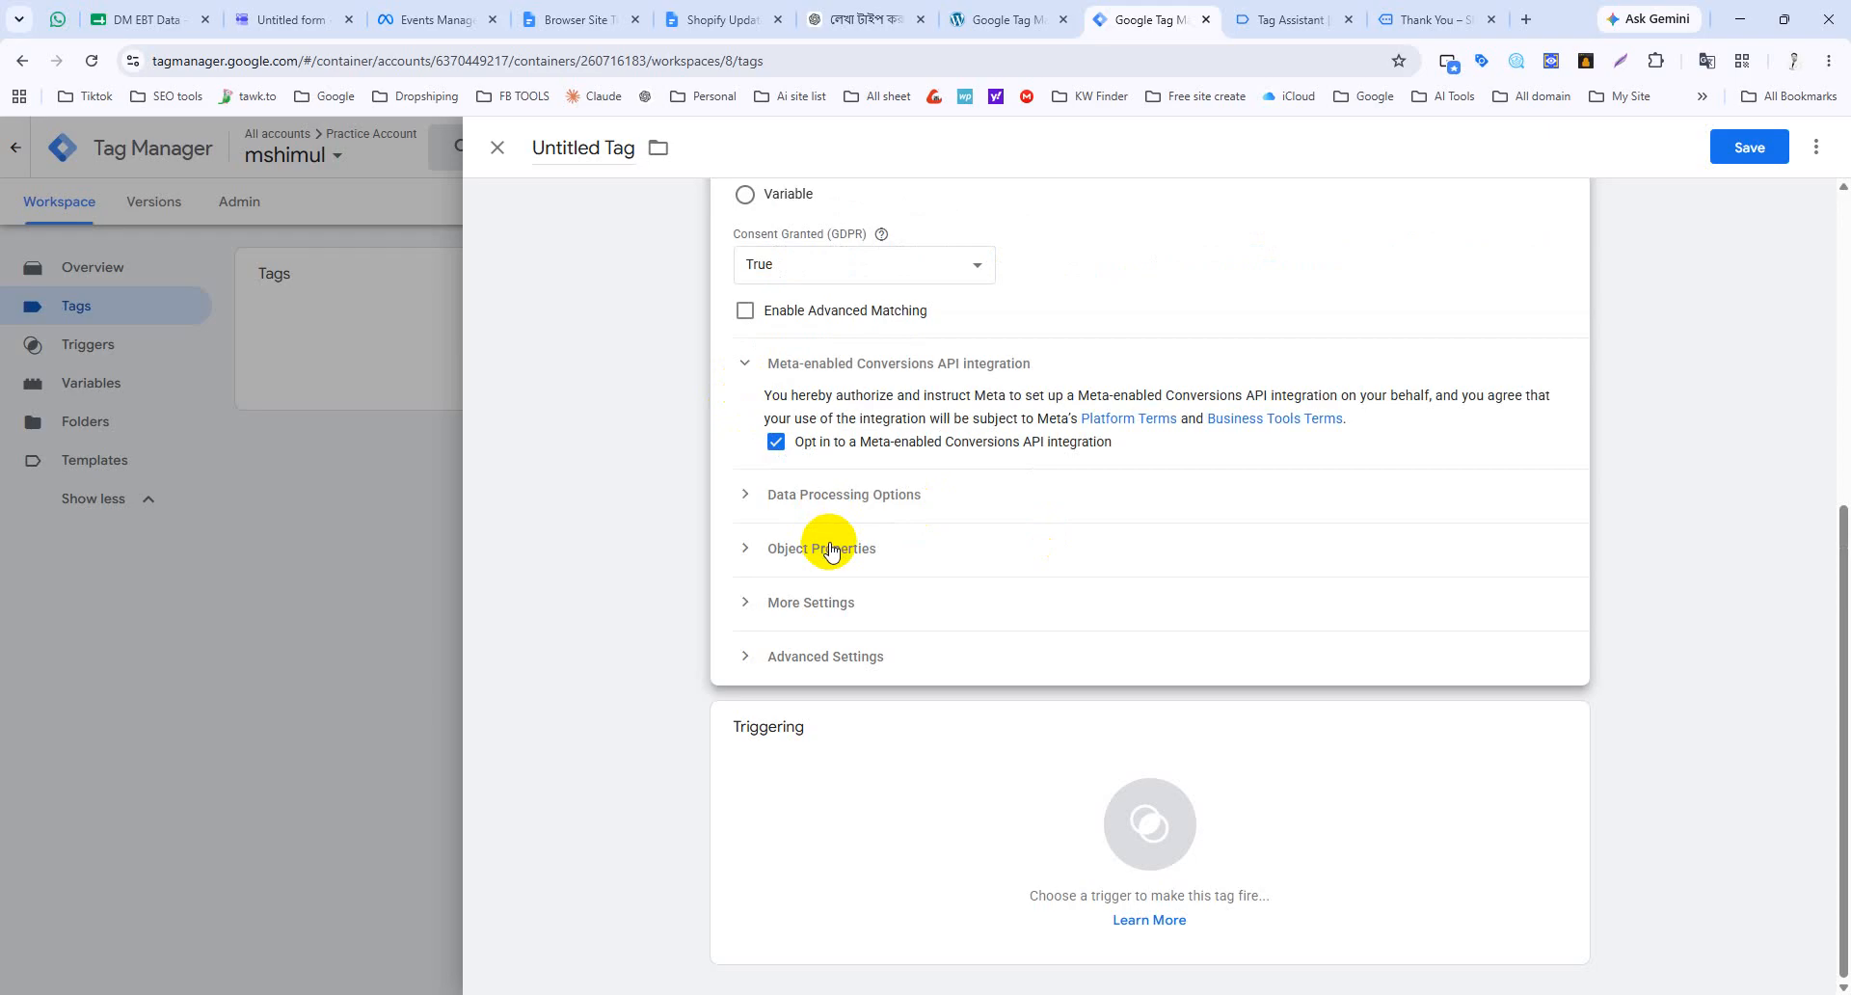
Step: Add the All Pages page view trigger to the Meta Pixel tag
left_click(1129, 828)
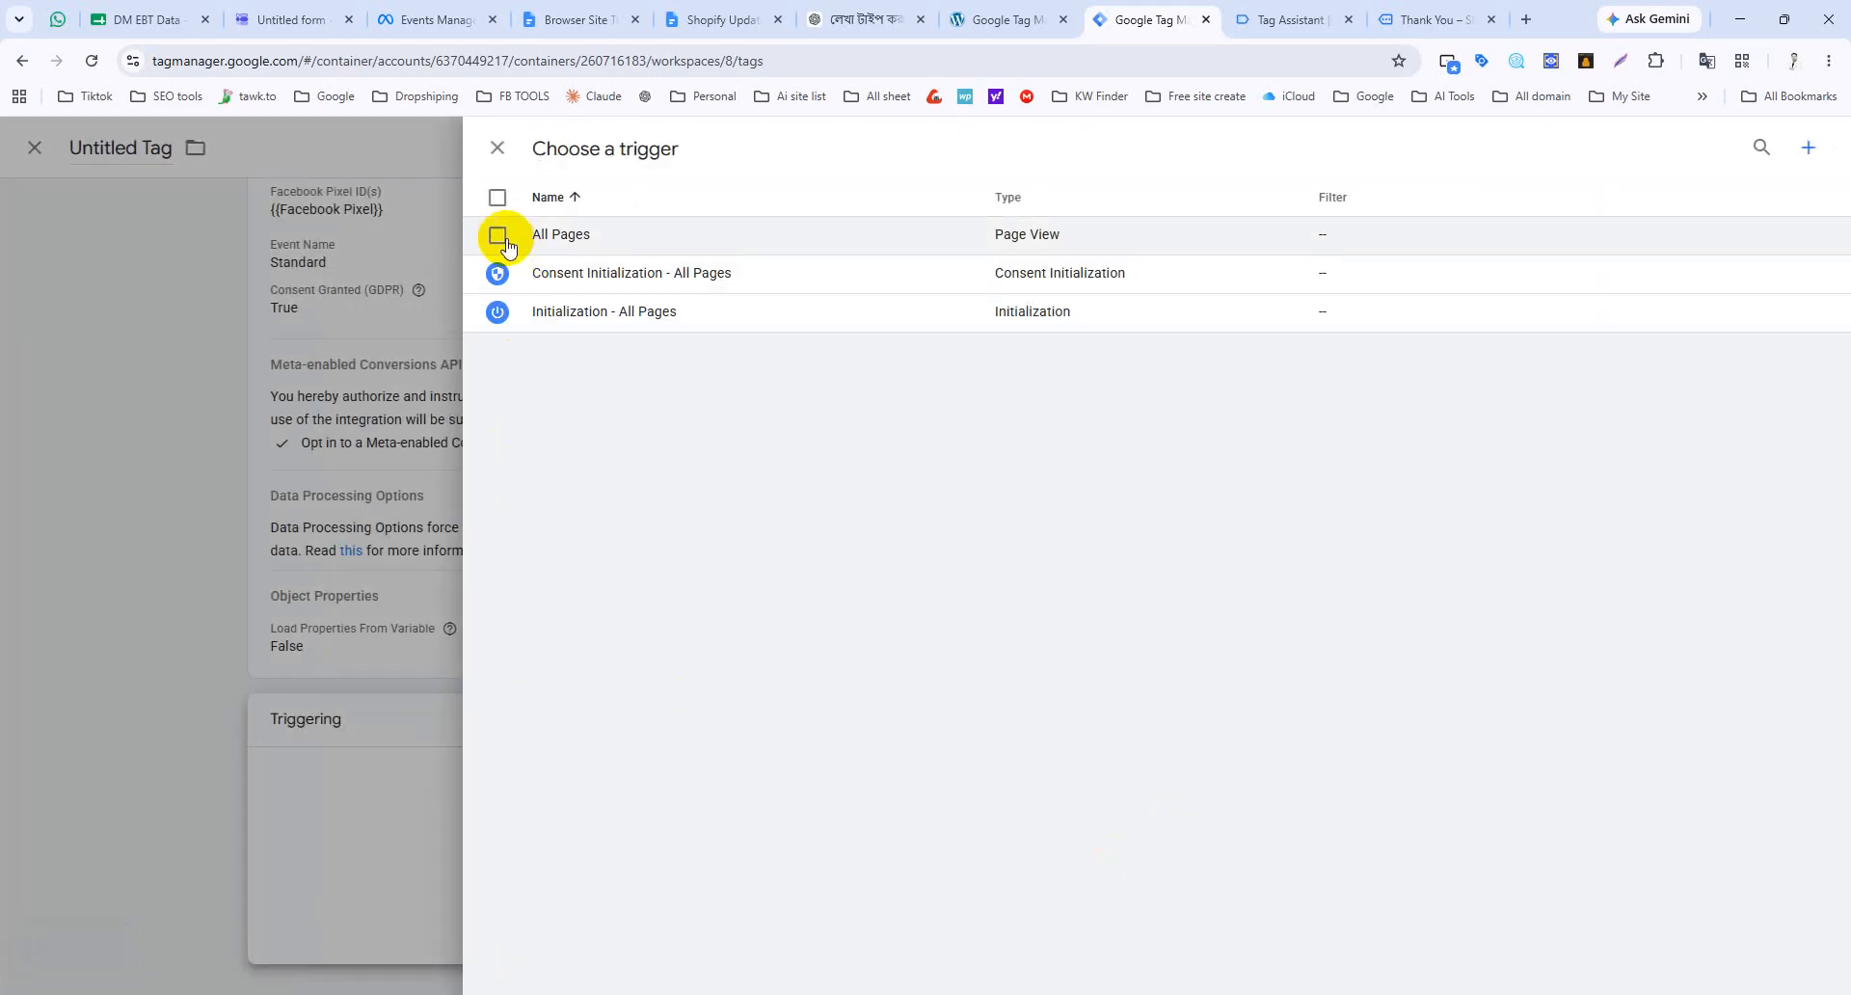
left_click(498, 237)
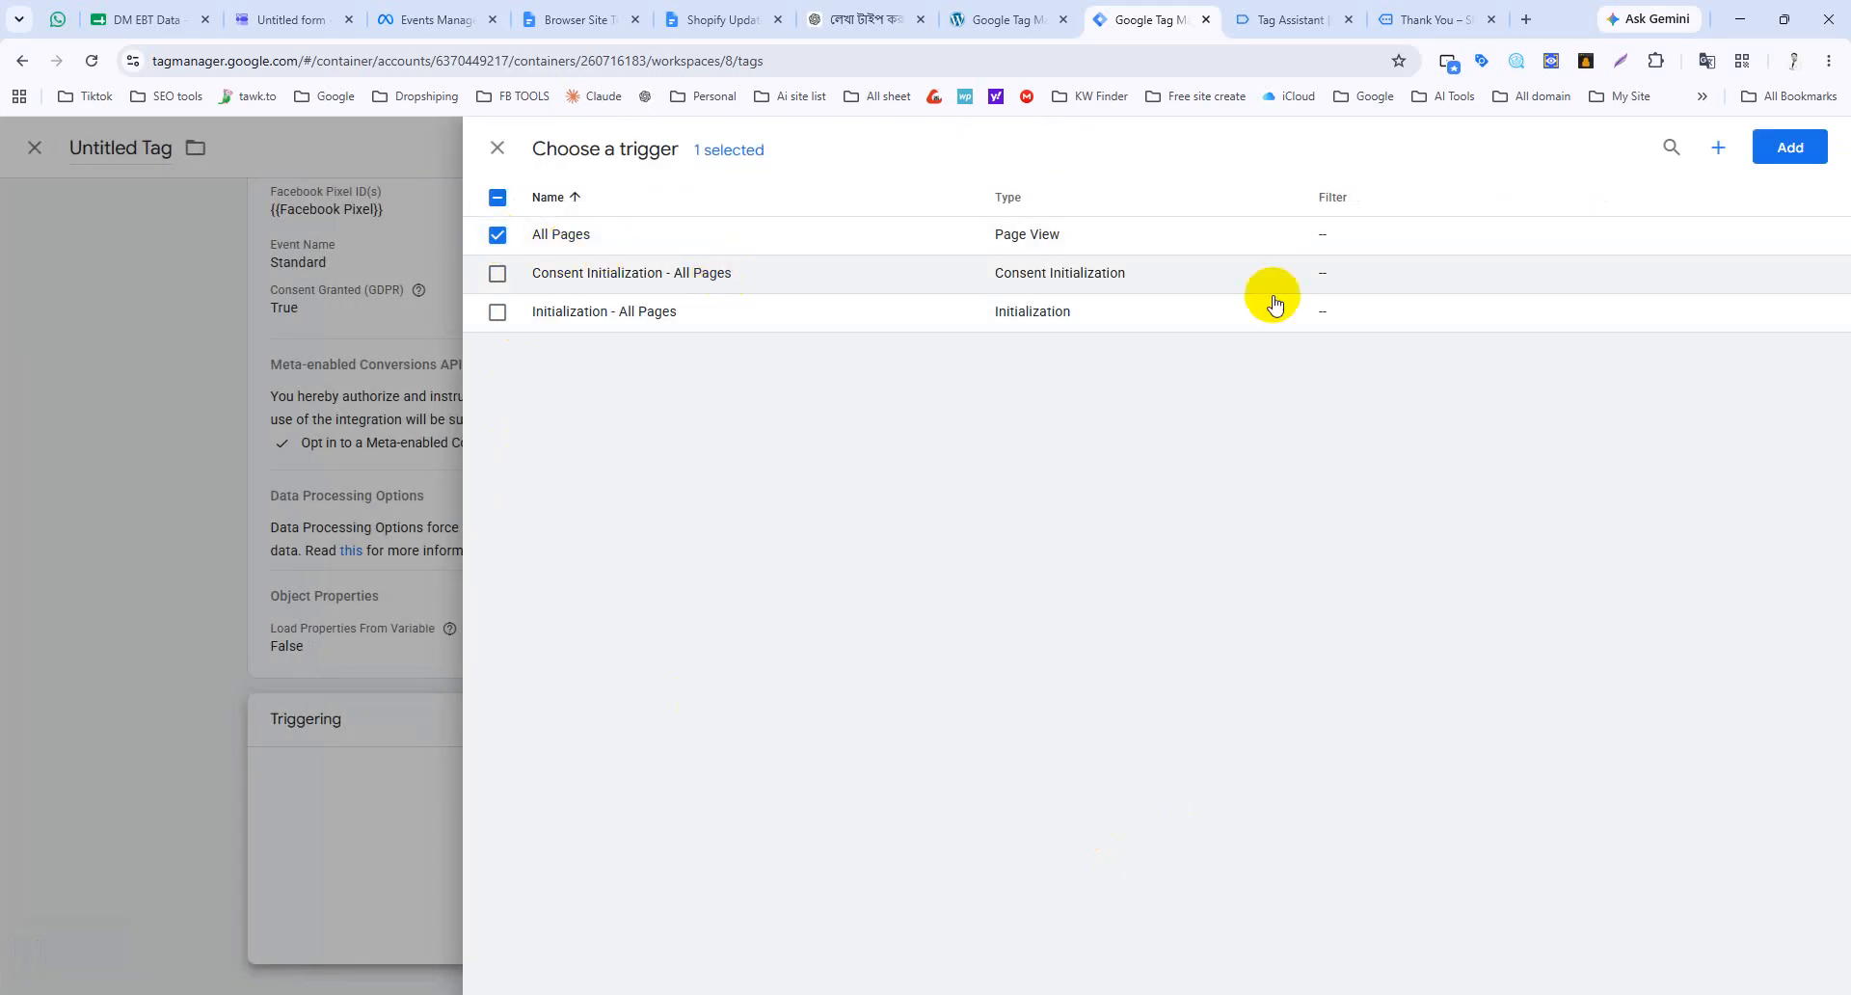
left_click(1788, 162)
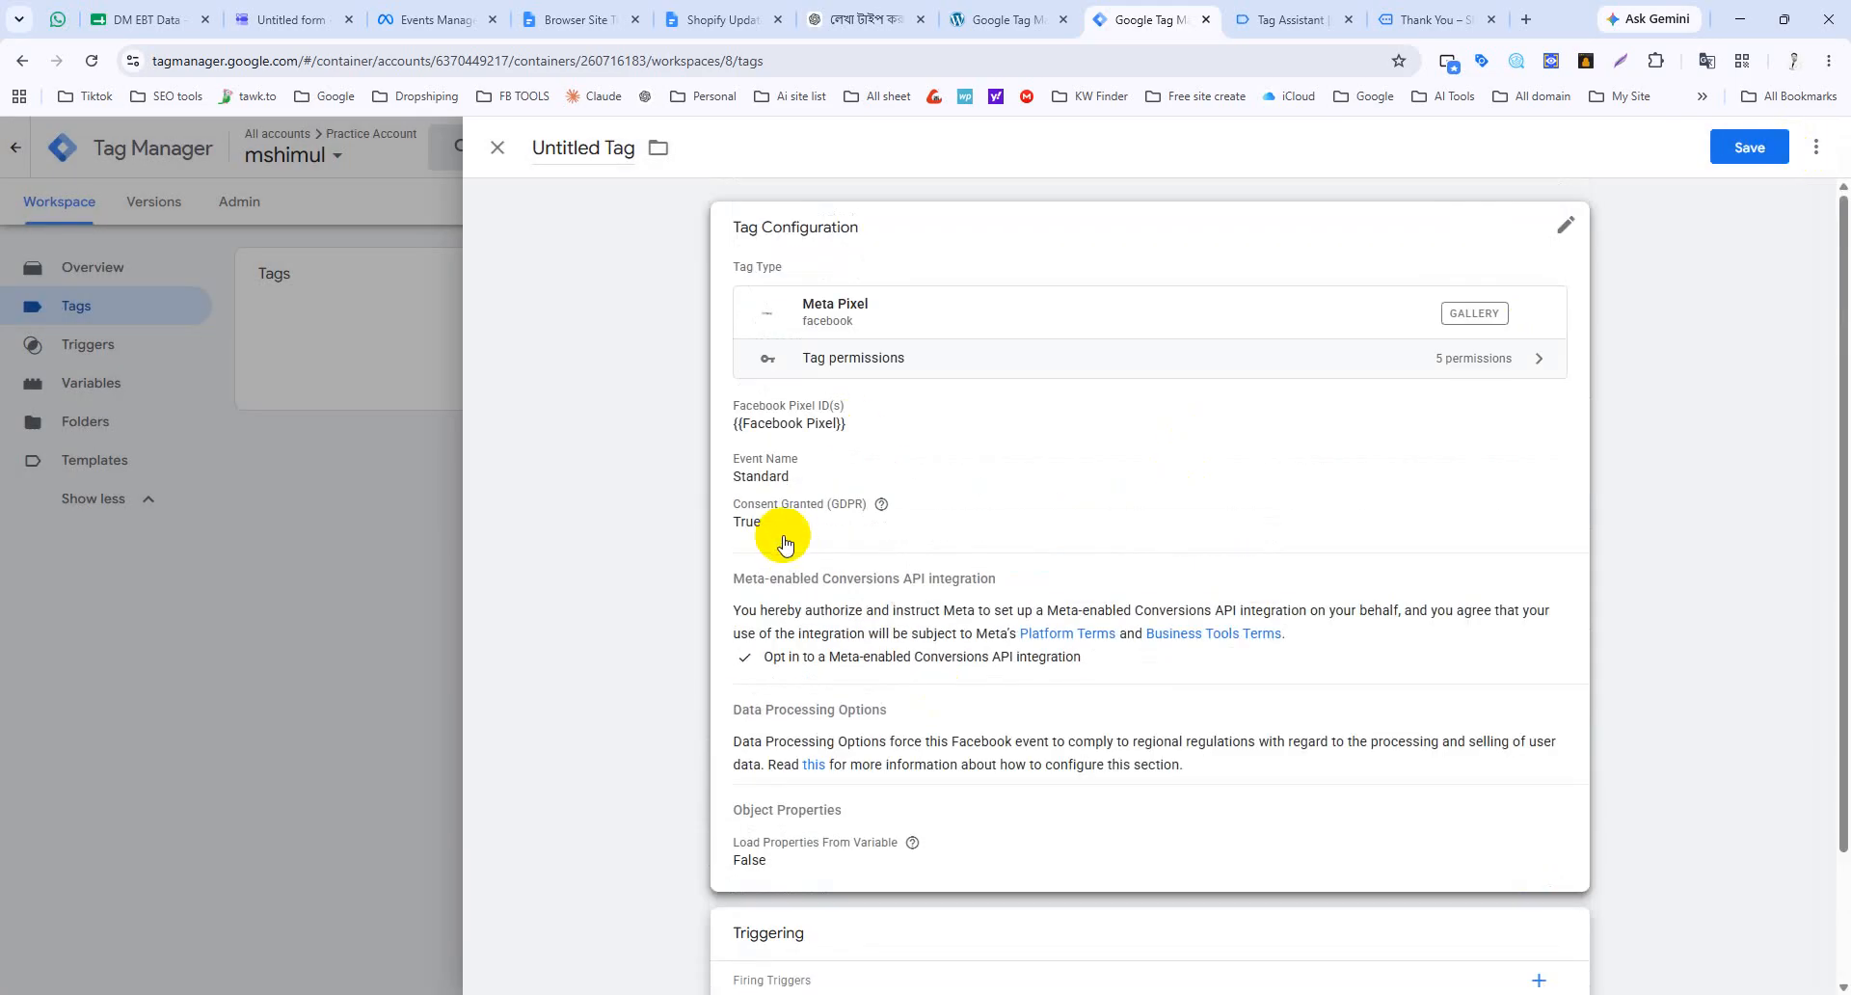
Step: Name the tag "FB-page _view_event" and save it
double_click(550, 145)
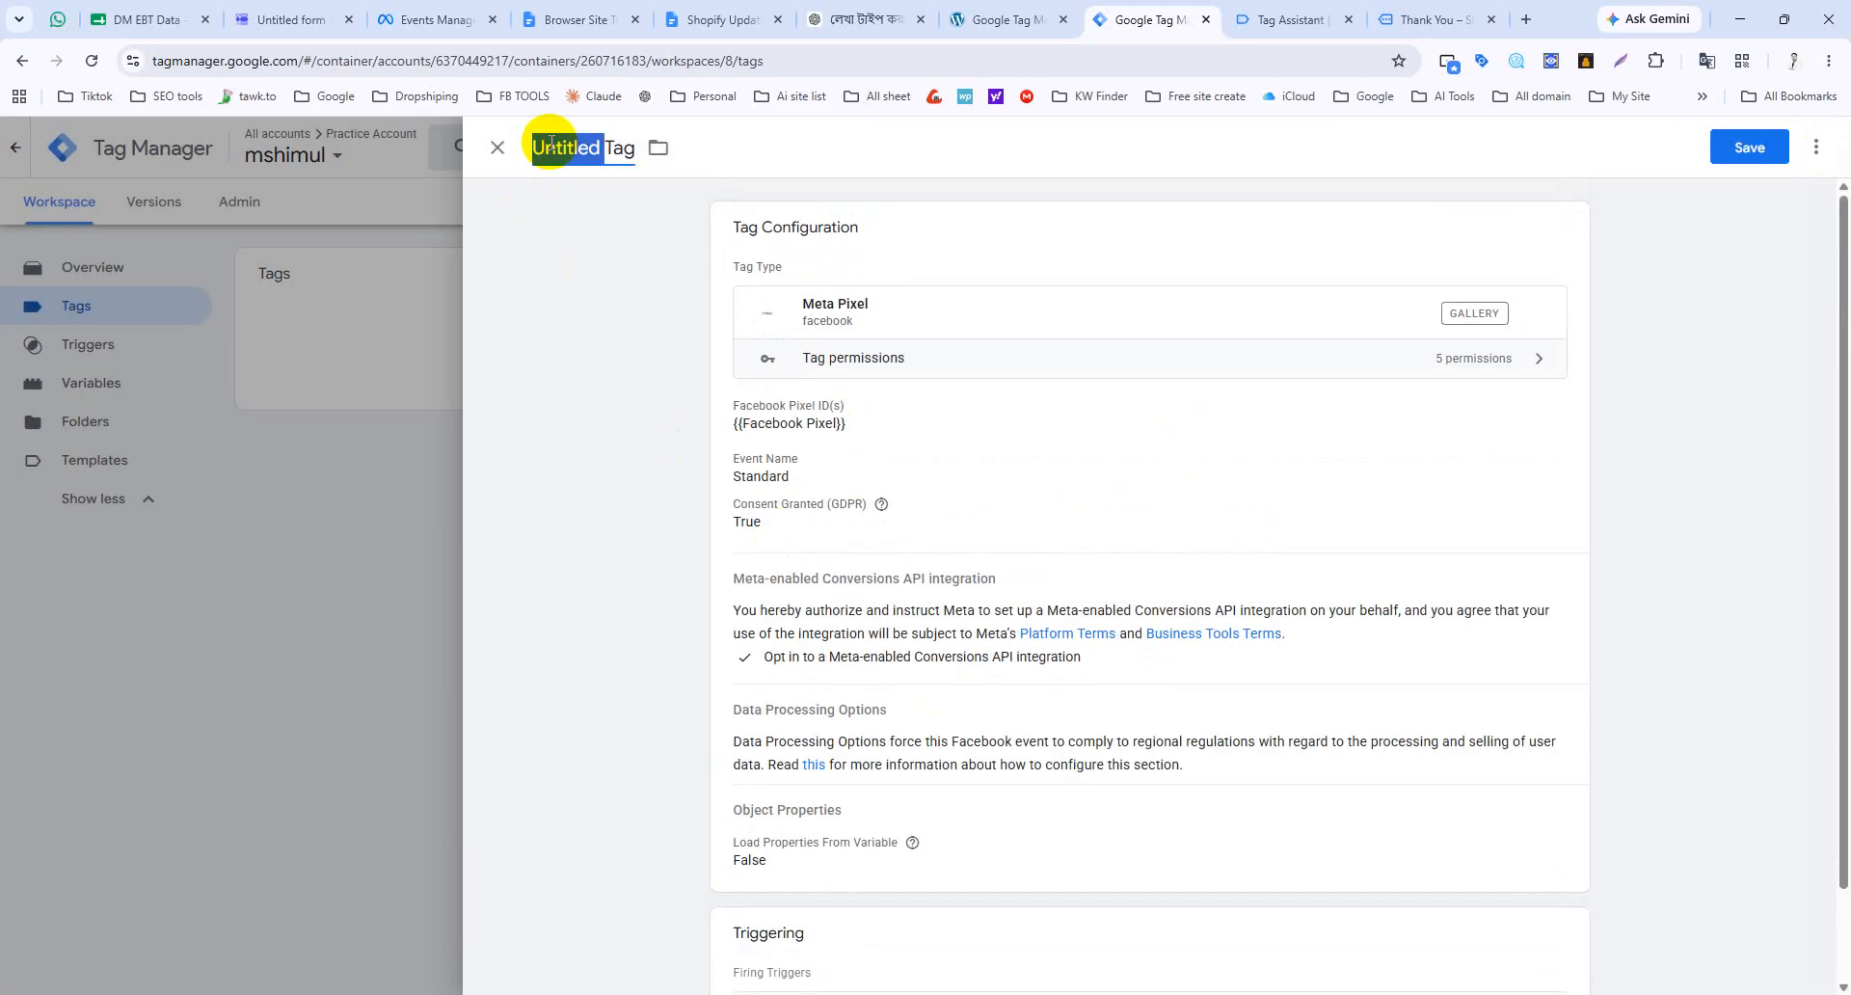
left_click(551, 145)
triple_click(551, 146)
type("FB-page _view_event")
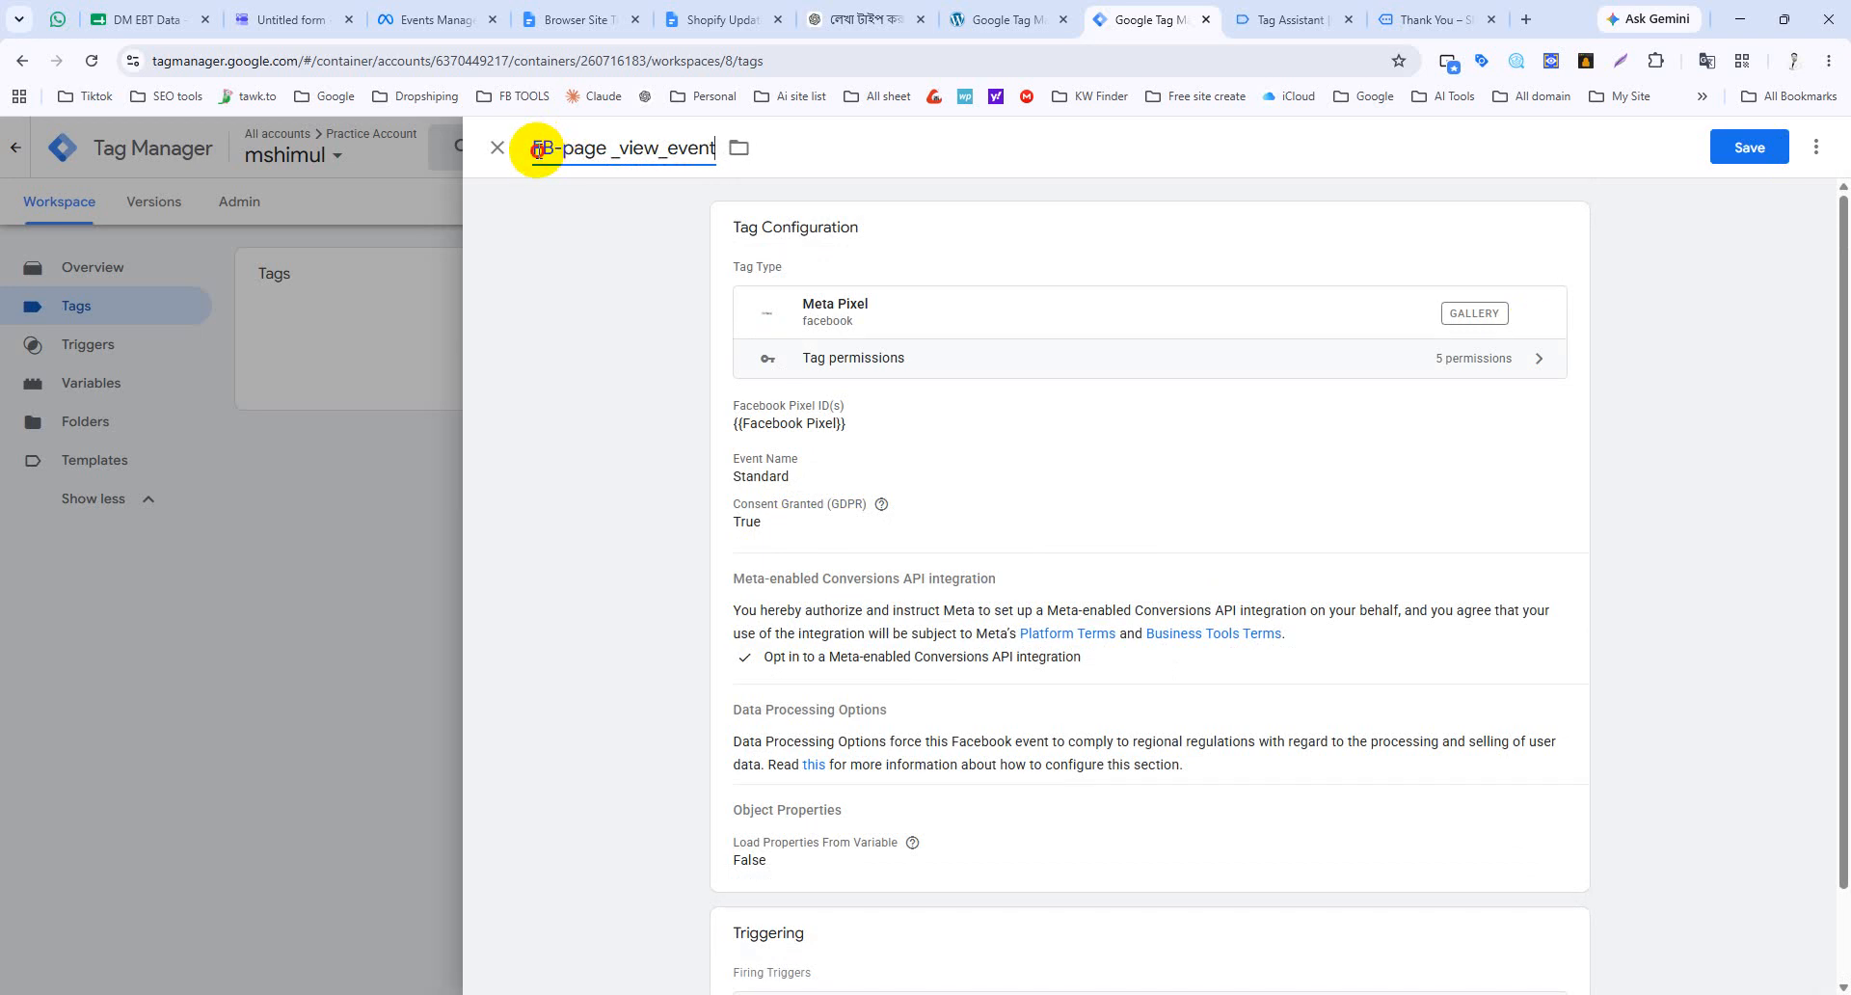
type("--")
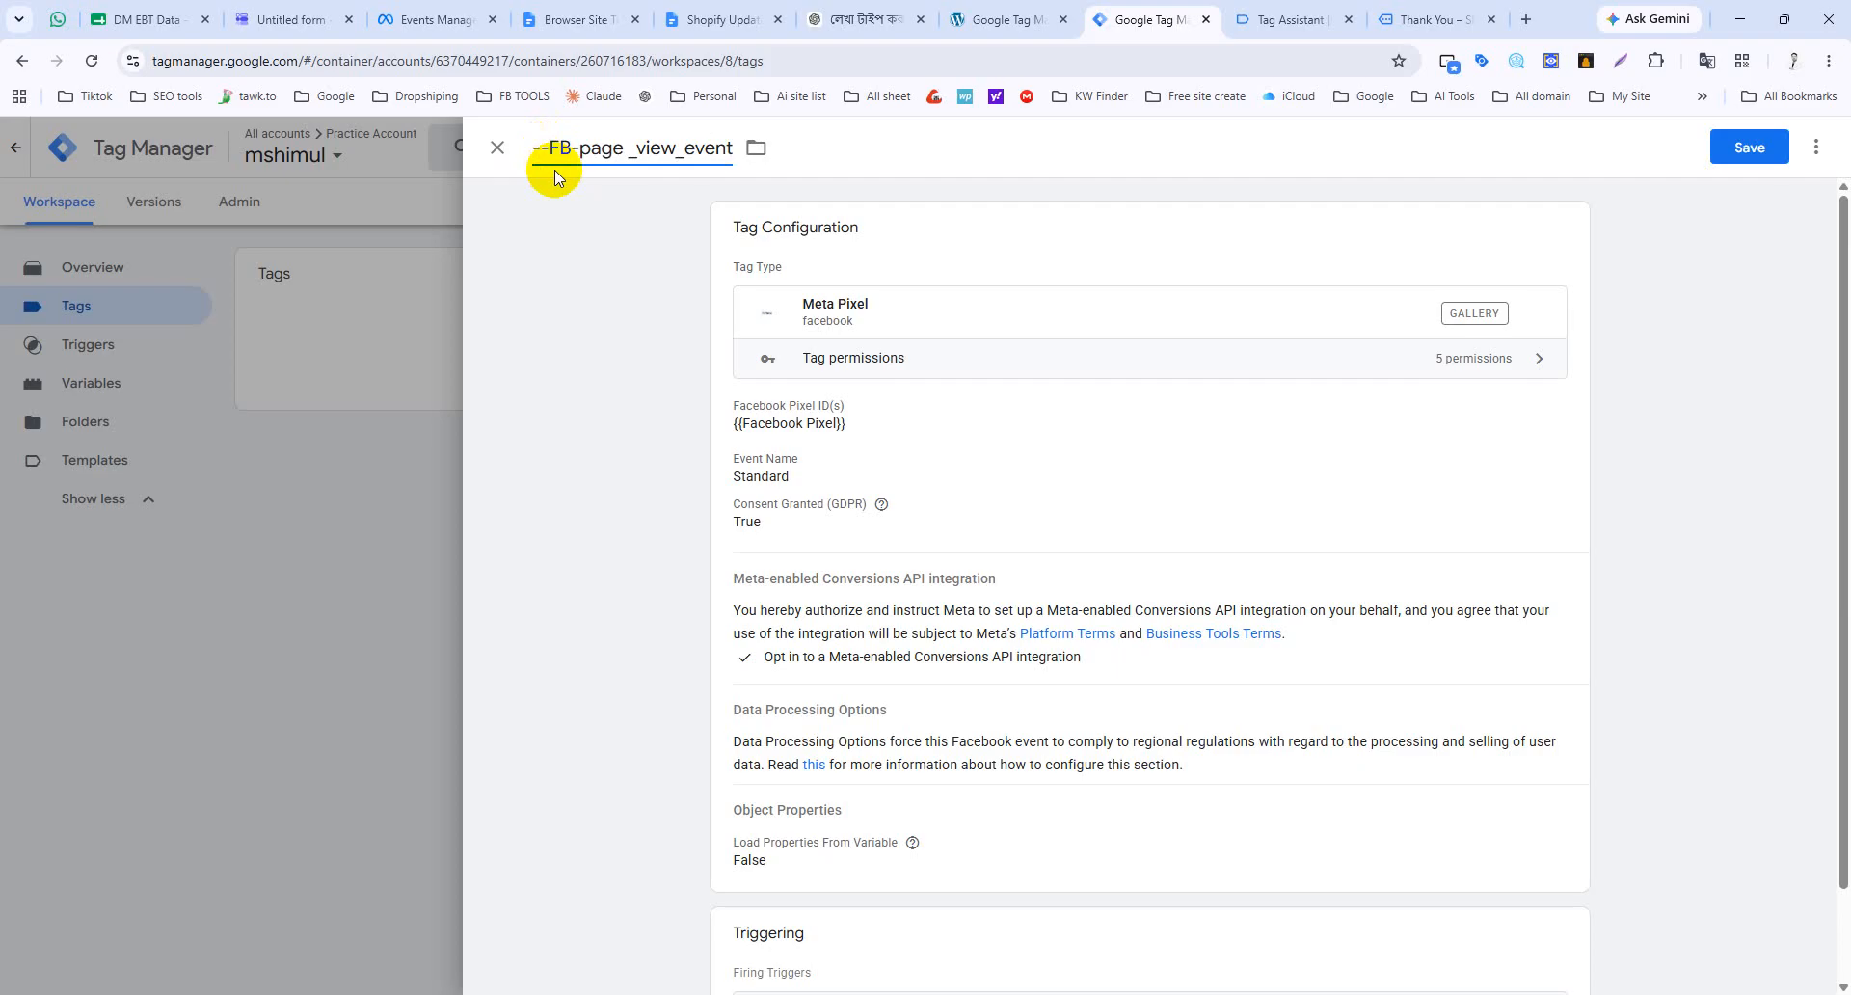
key("BackSpace")
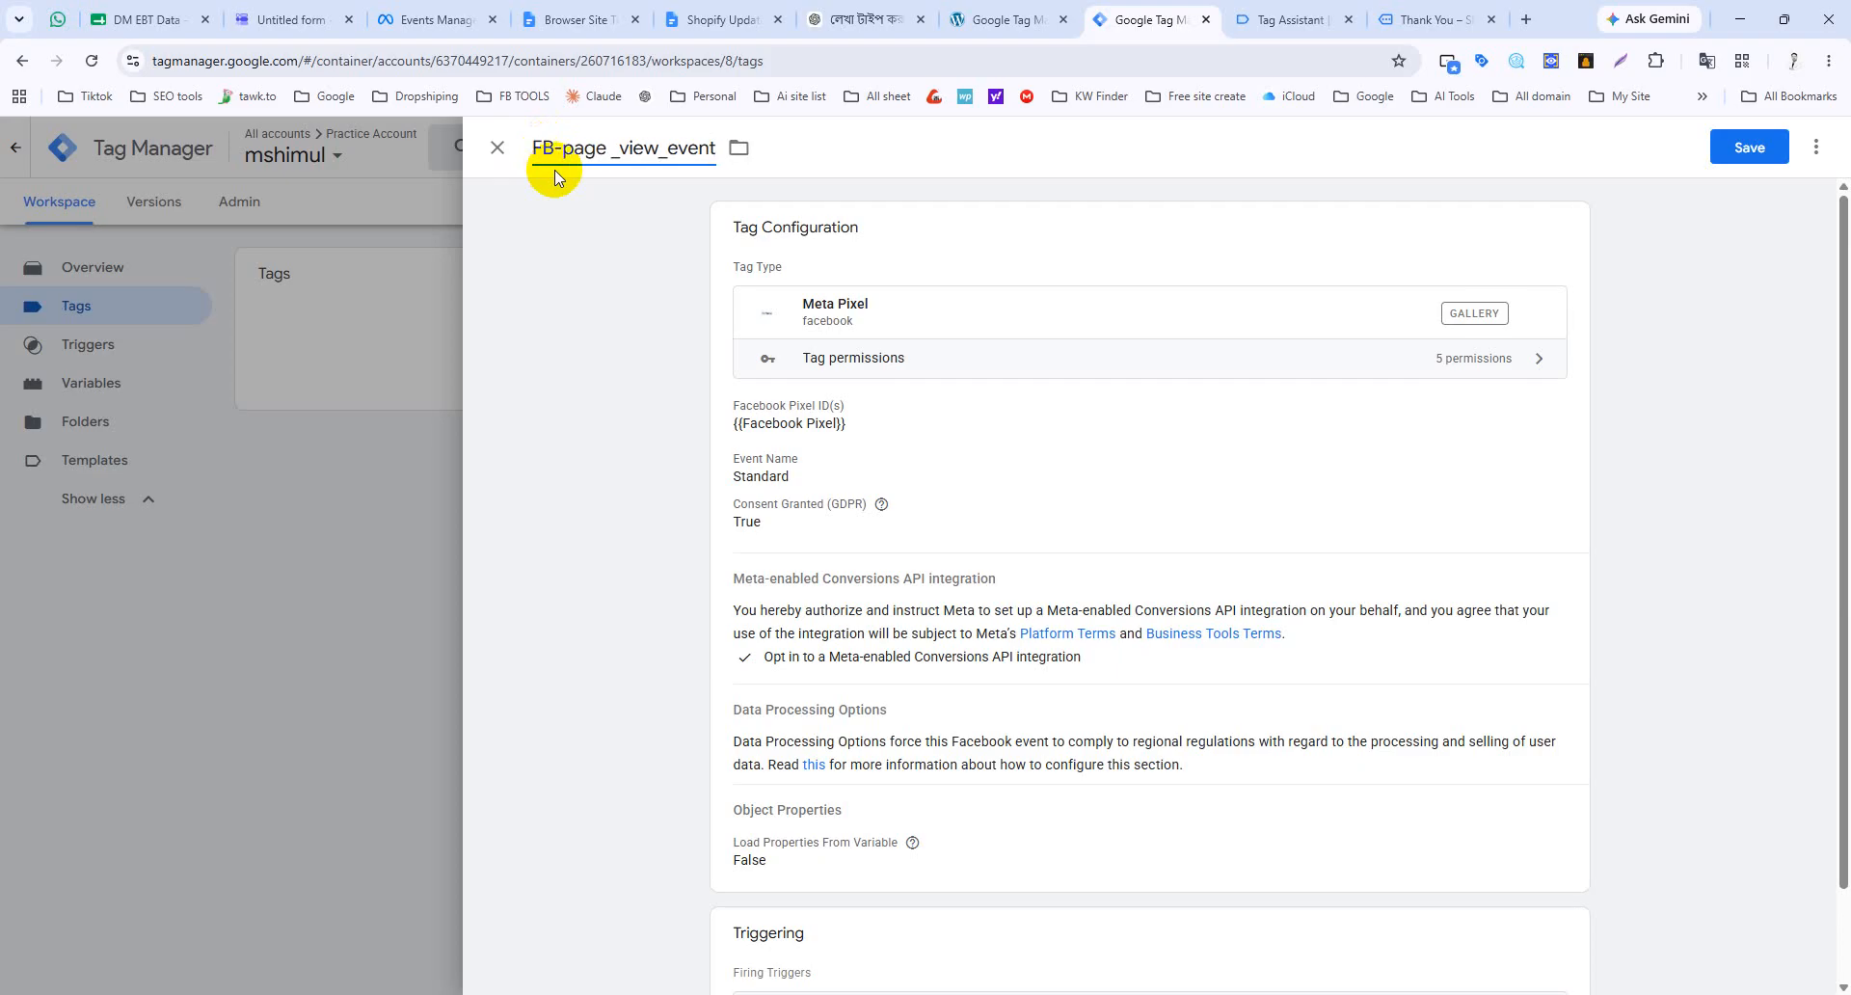
left_click(1745, 146)
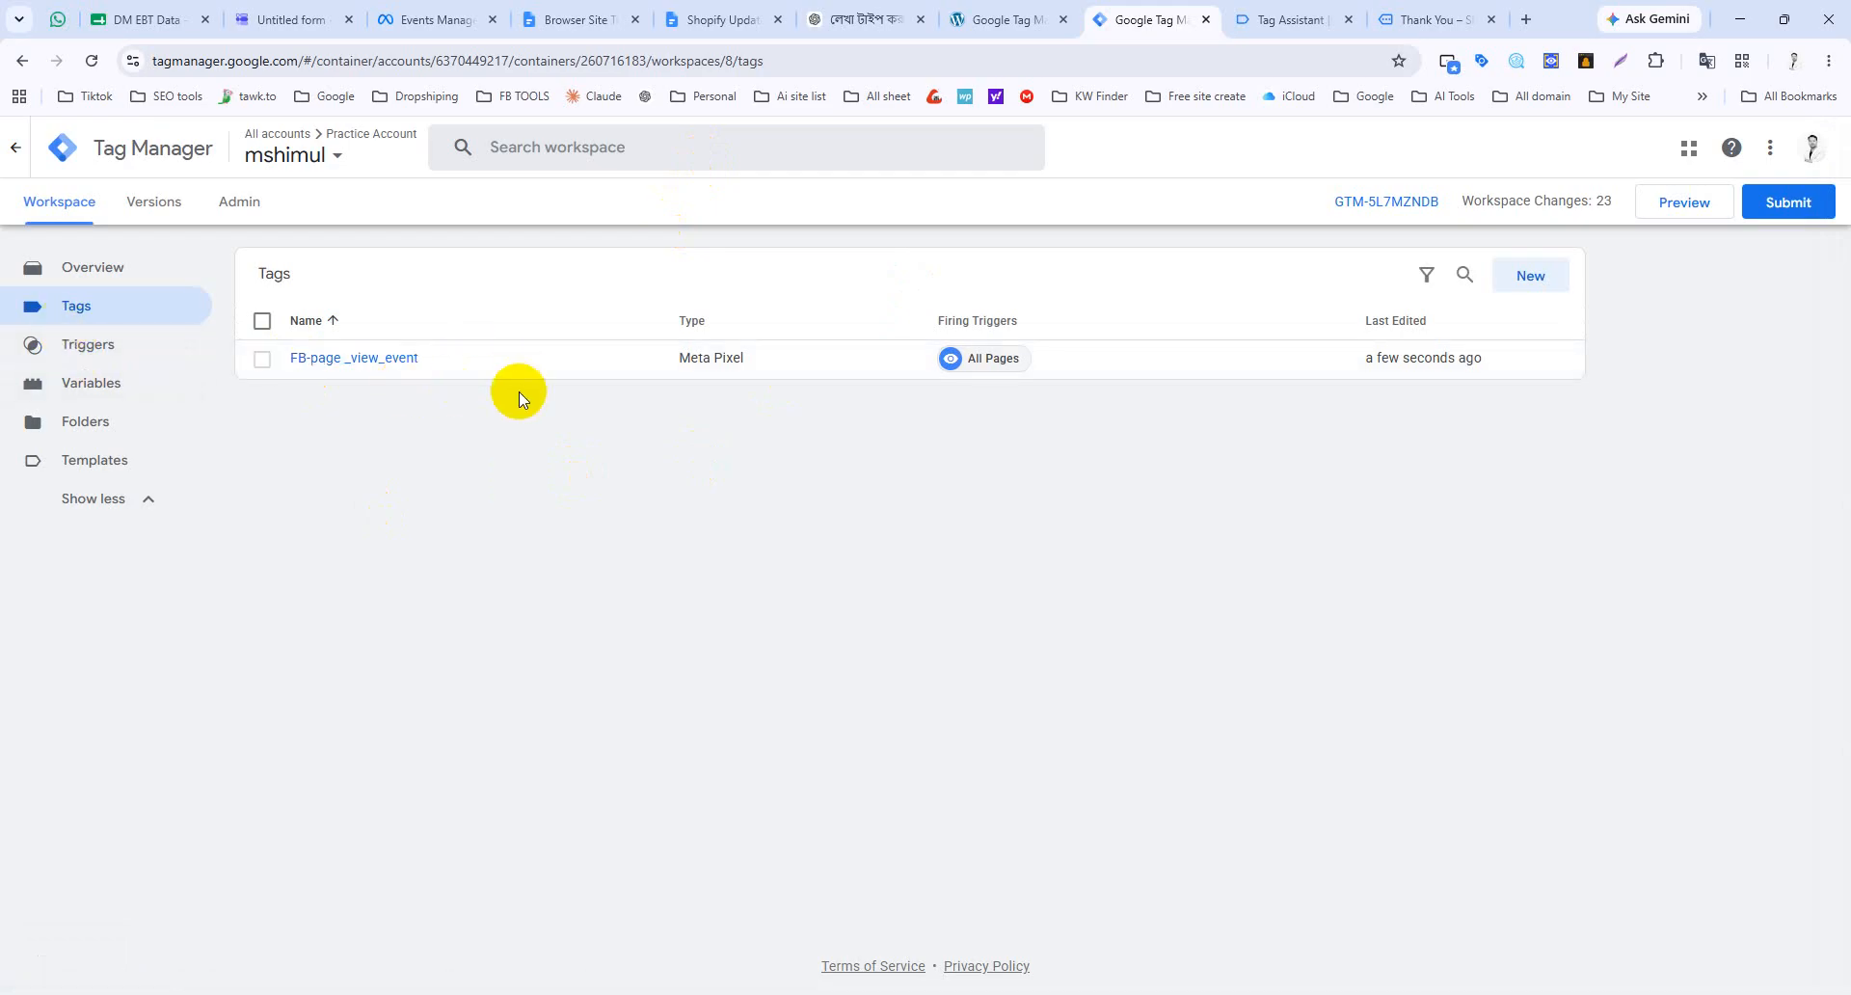
Step: Create another tag of the Meta Pixel type and set its Facebook Pixel ID to the {{Facebook Pixel}} variable
left_click(1528, 281)
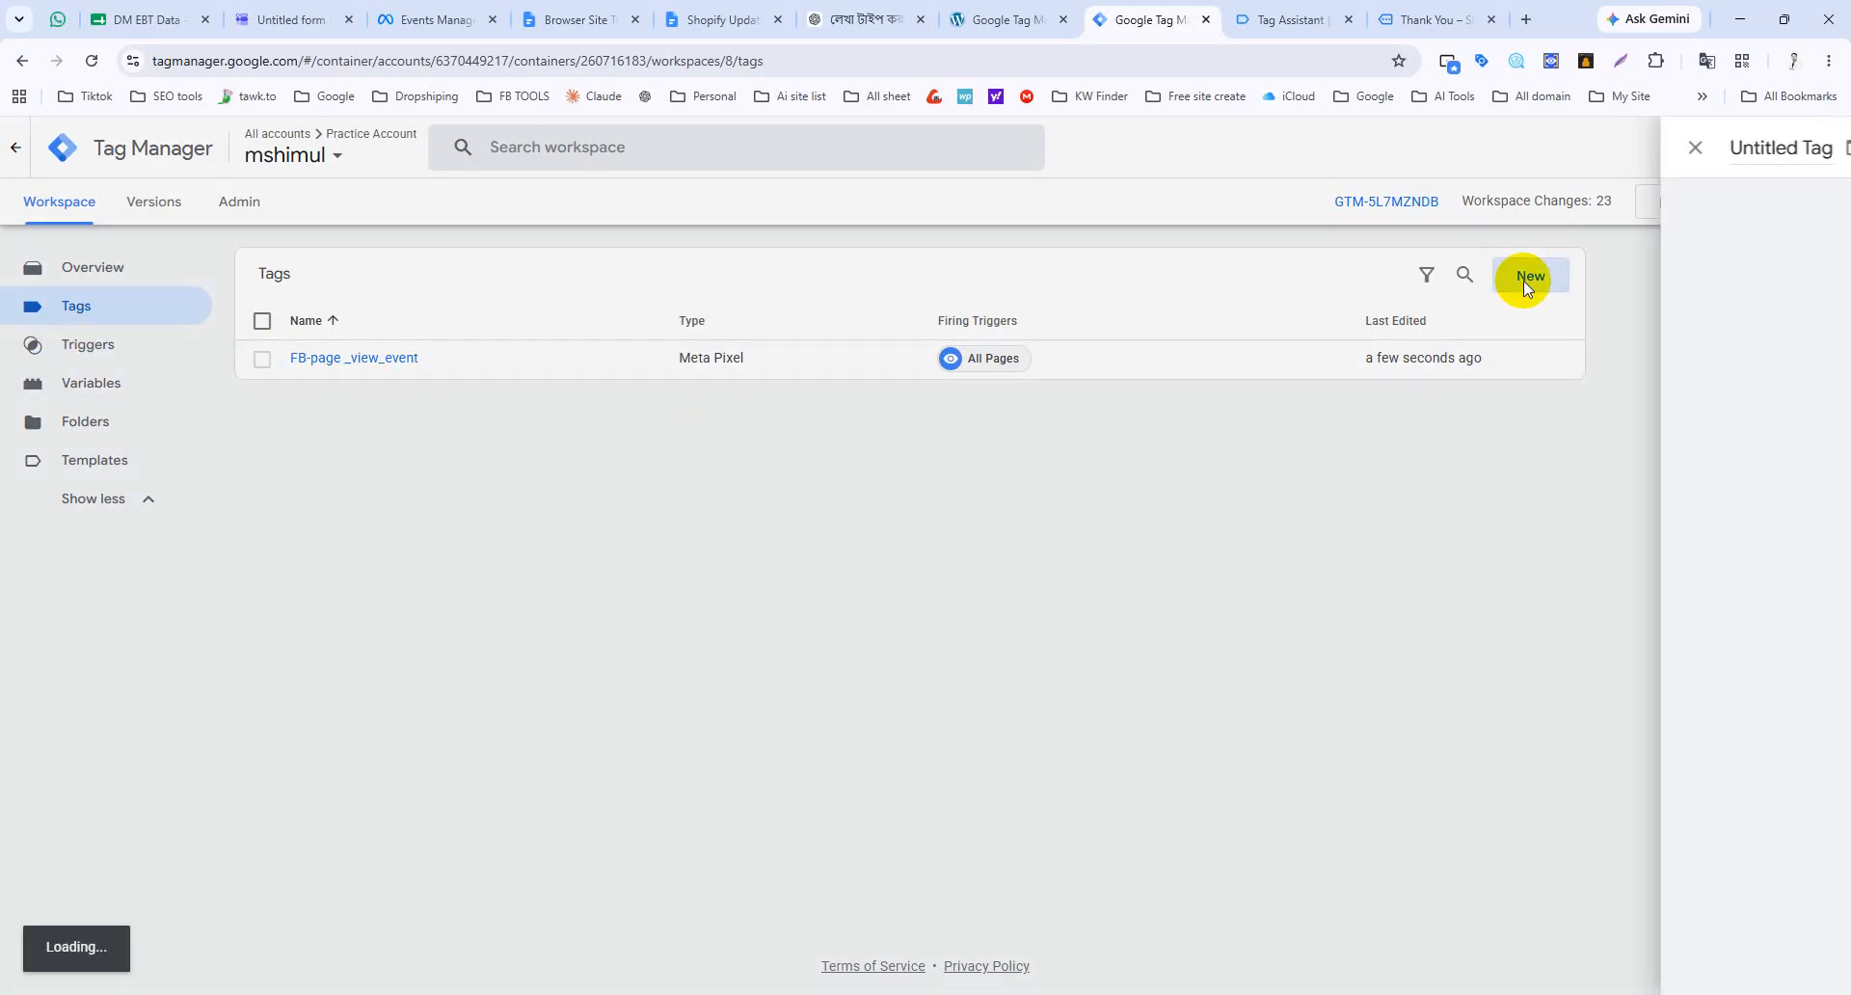
left_click(1150, 340)
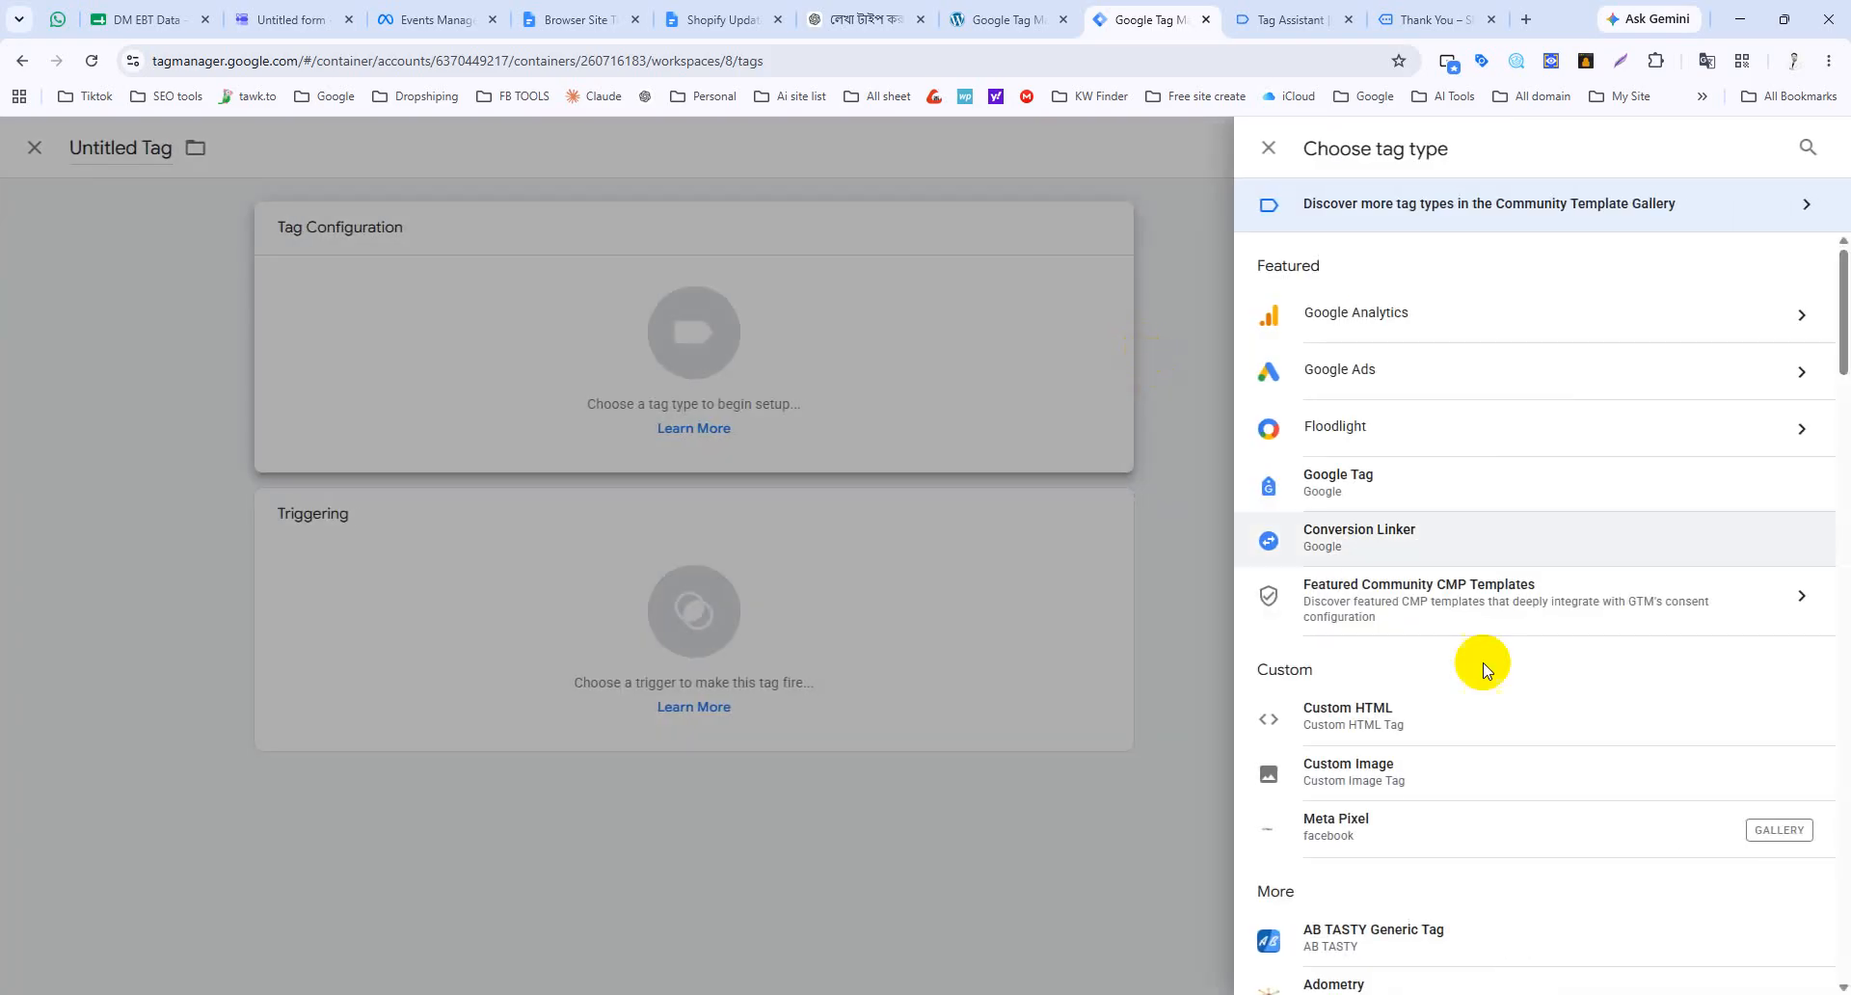
left_click(1383, 831)
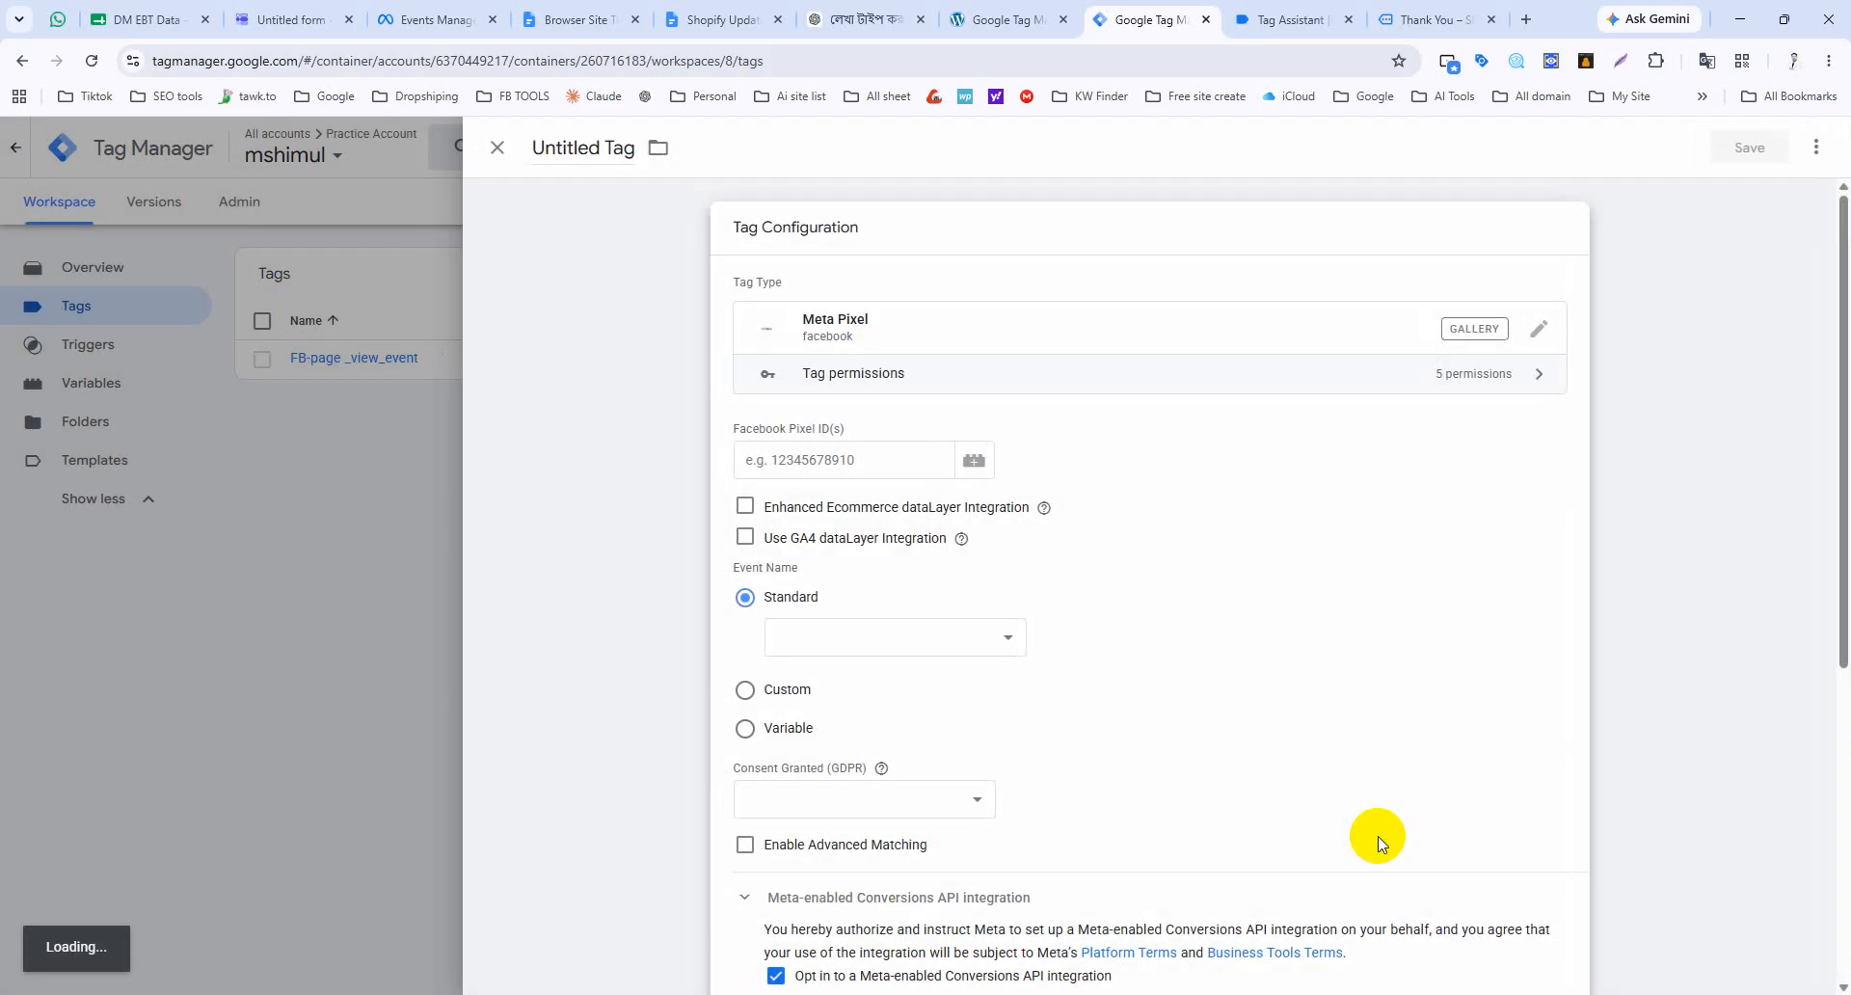
left_click(883, 441)
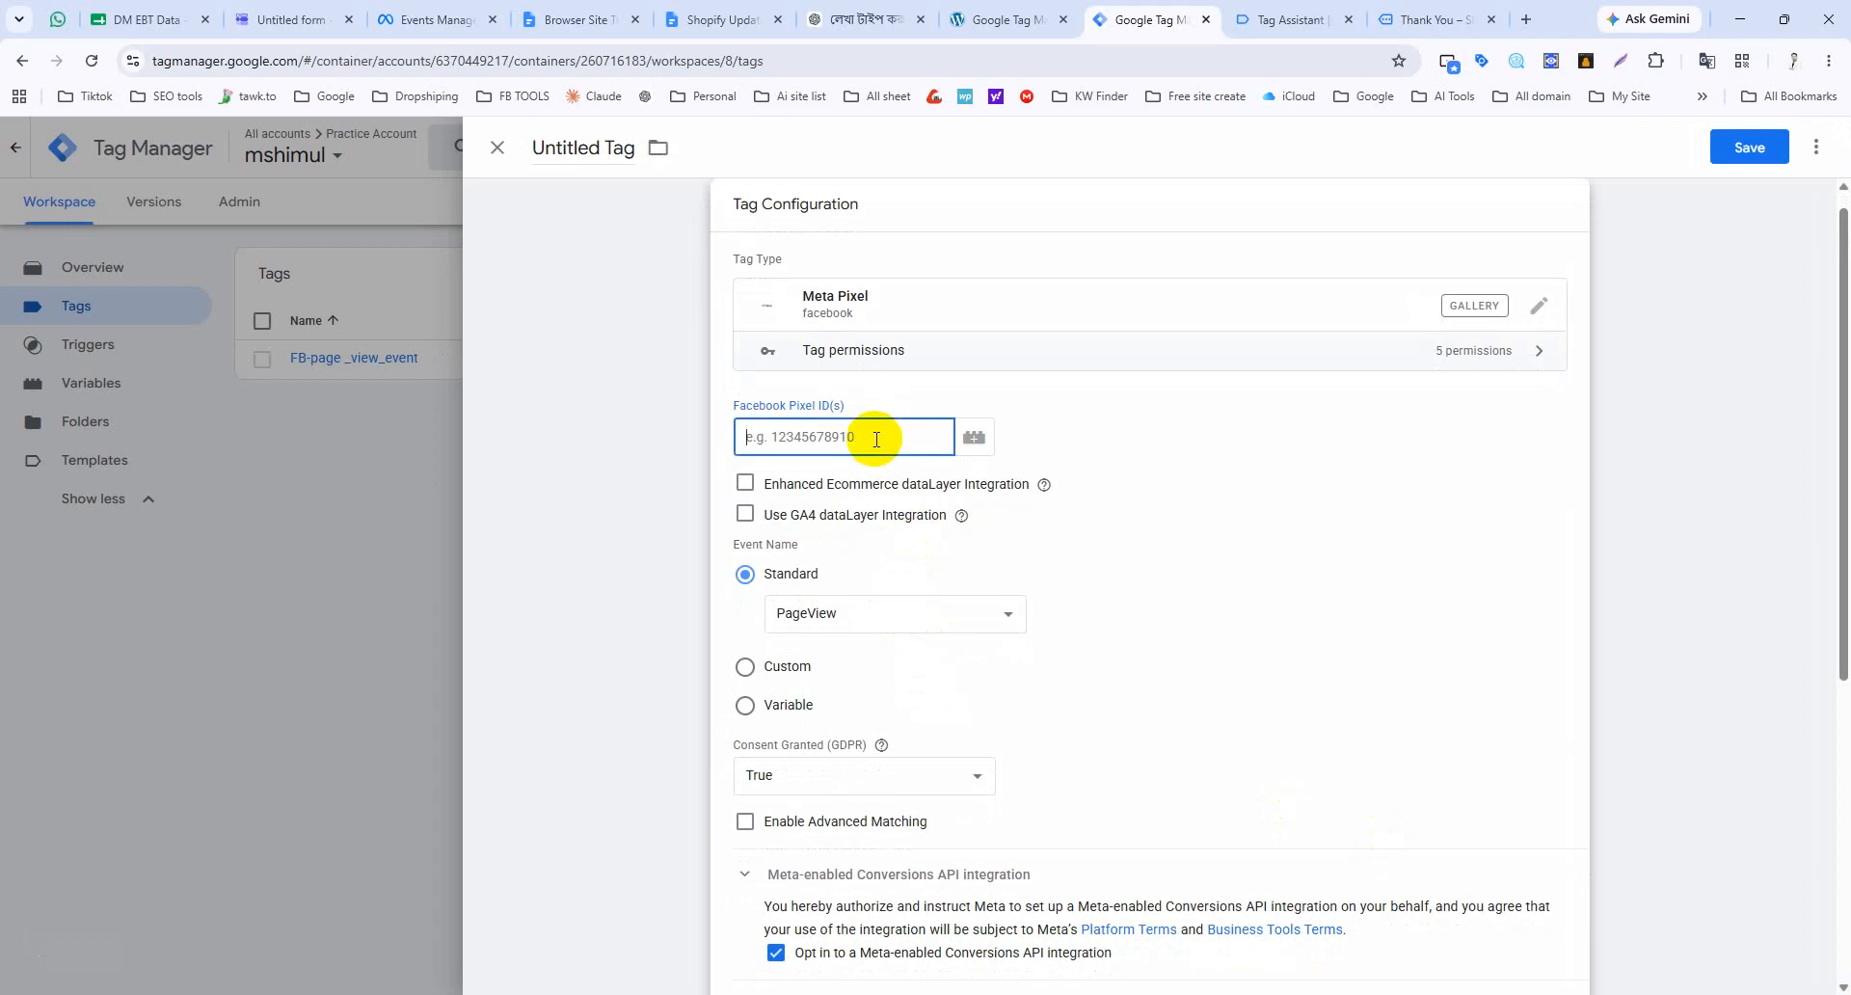
type("{{")
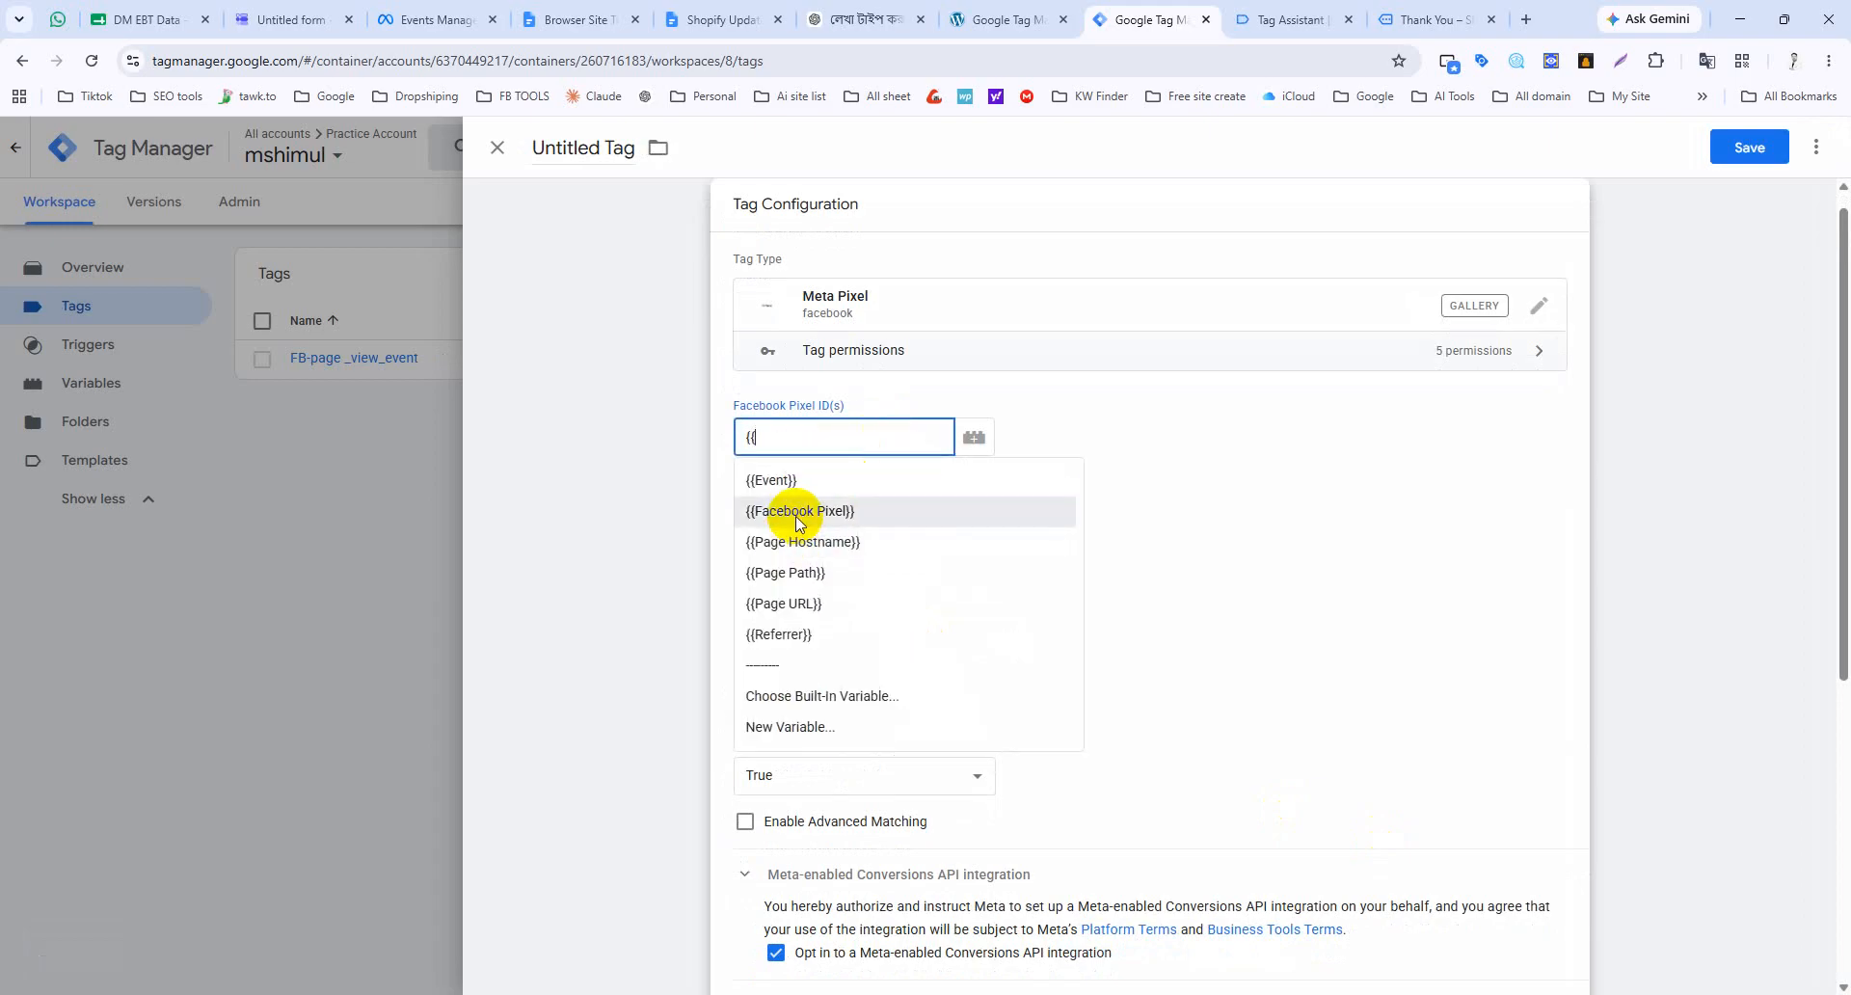
left_click(792, 513)
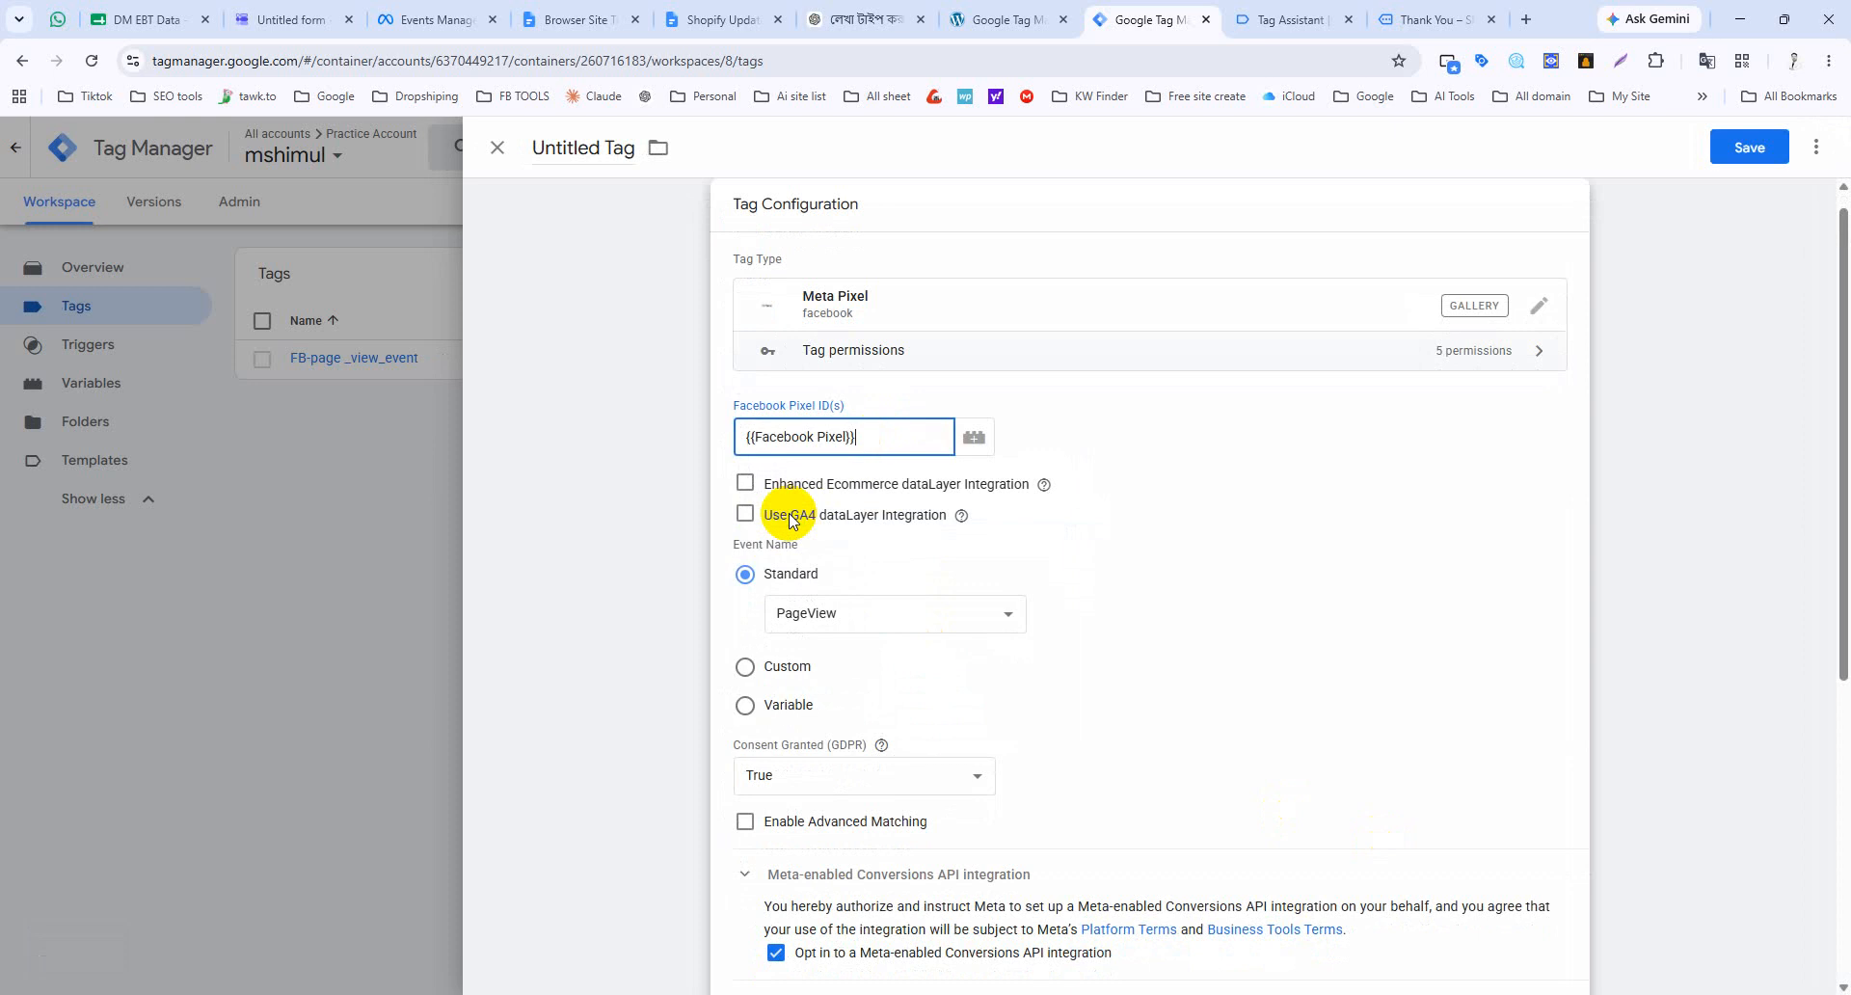
Step: Keep the {{Facebook Pixel}} variable as the pixel ID and set the tag's standard event to ViewContent
left_click(976, 437)
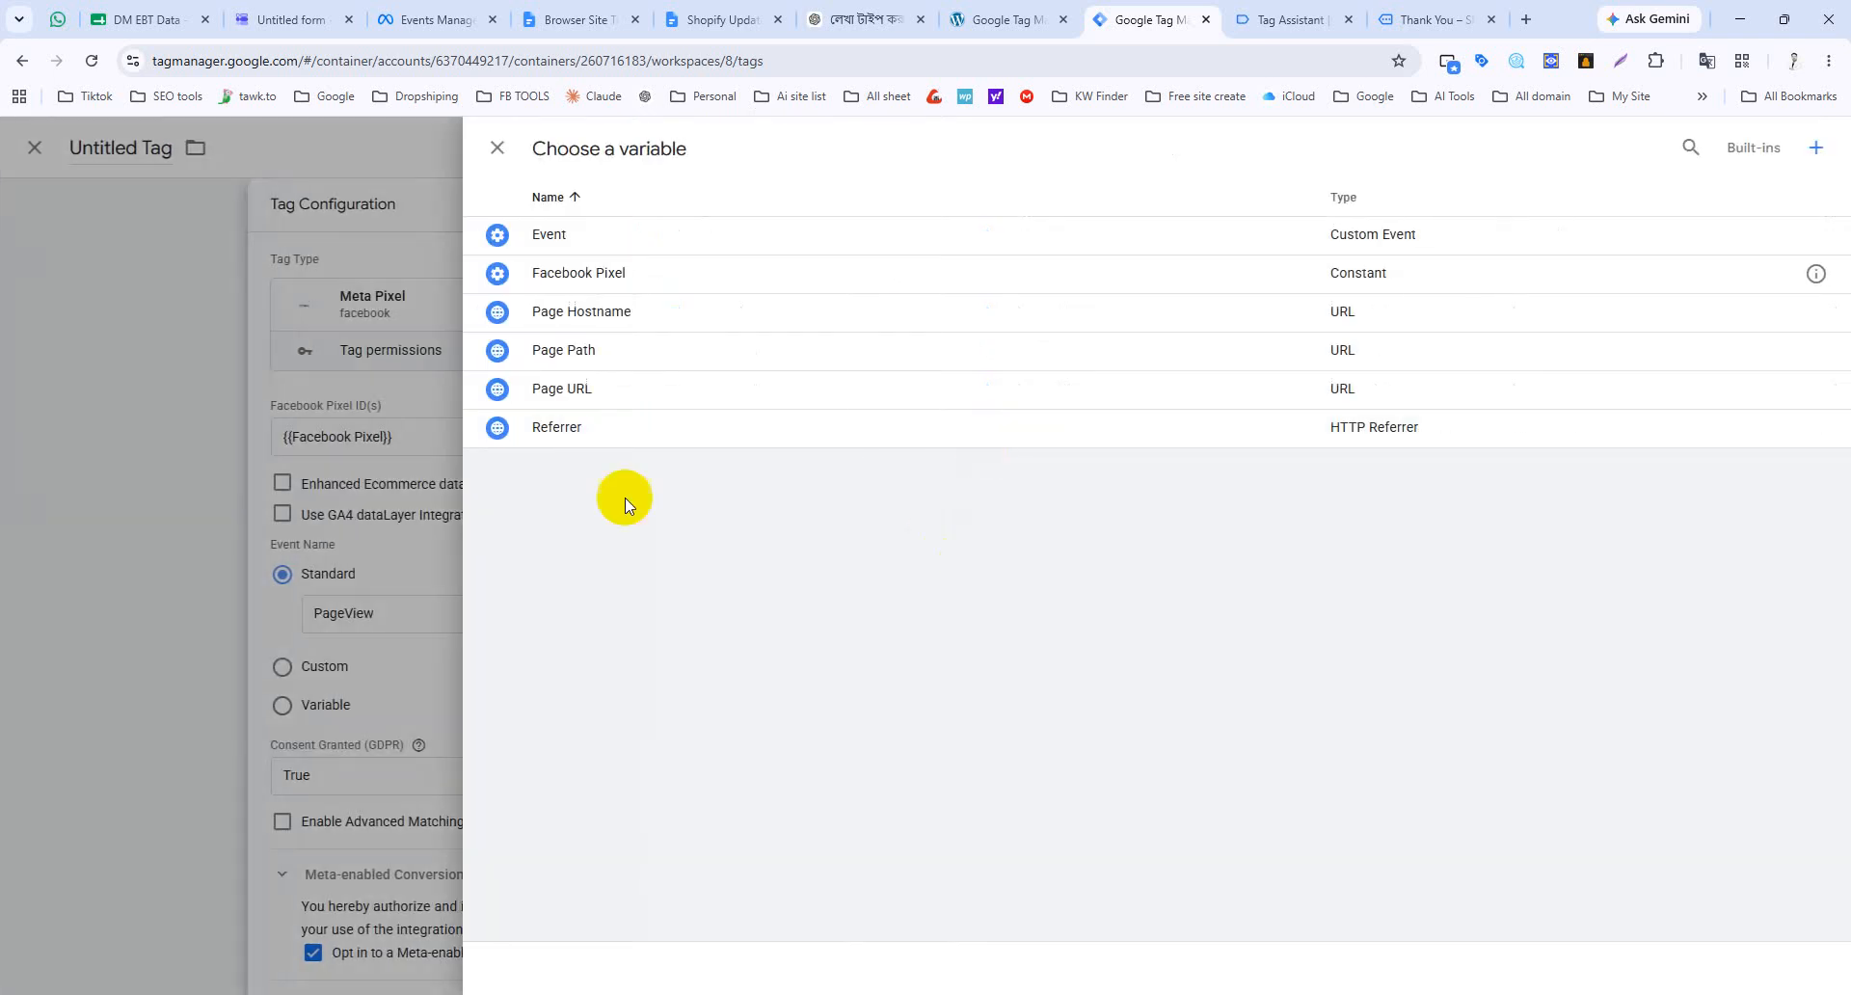
left_click(498, 148)
scroll(733, 449, "down", 2)
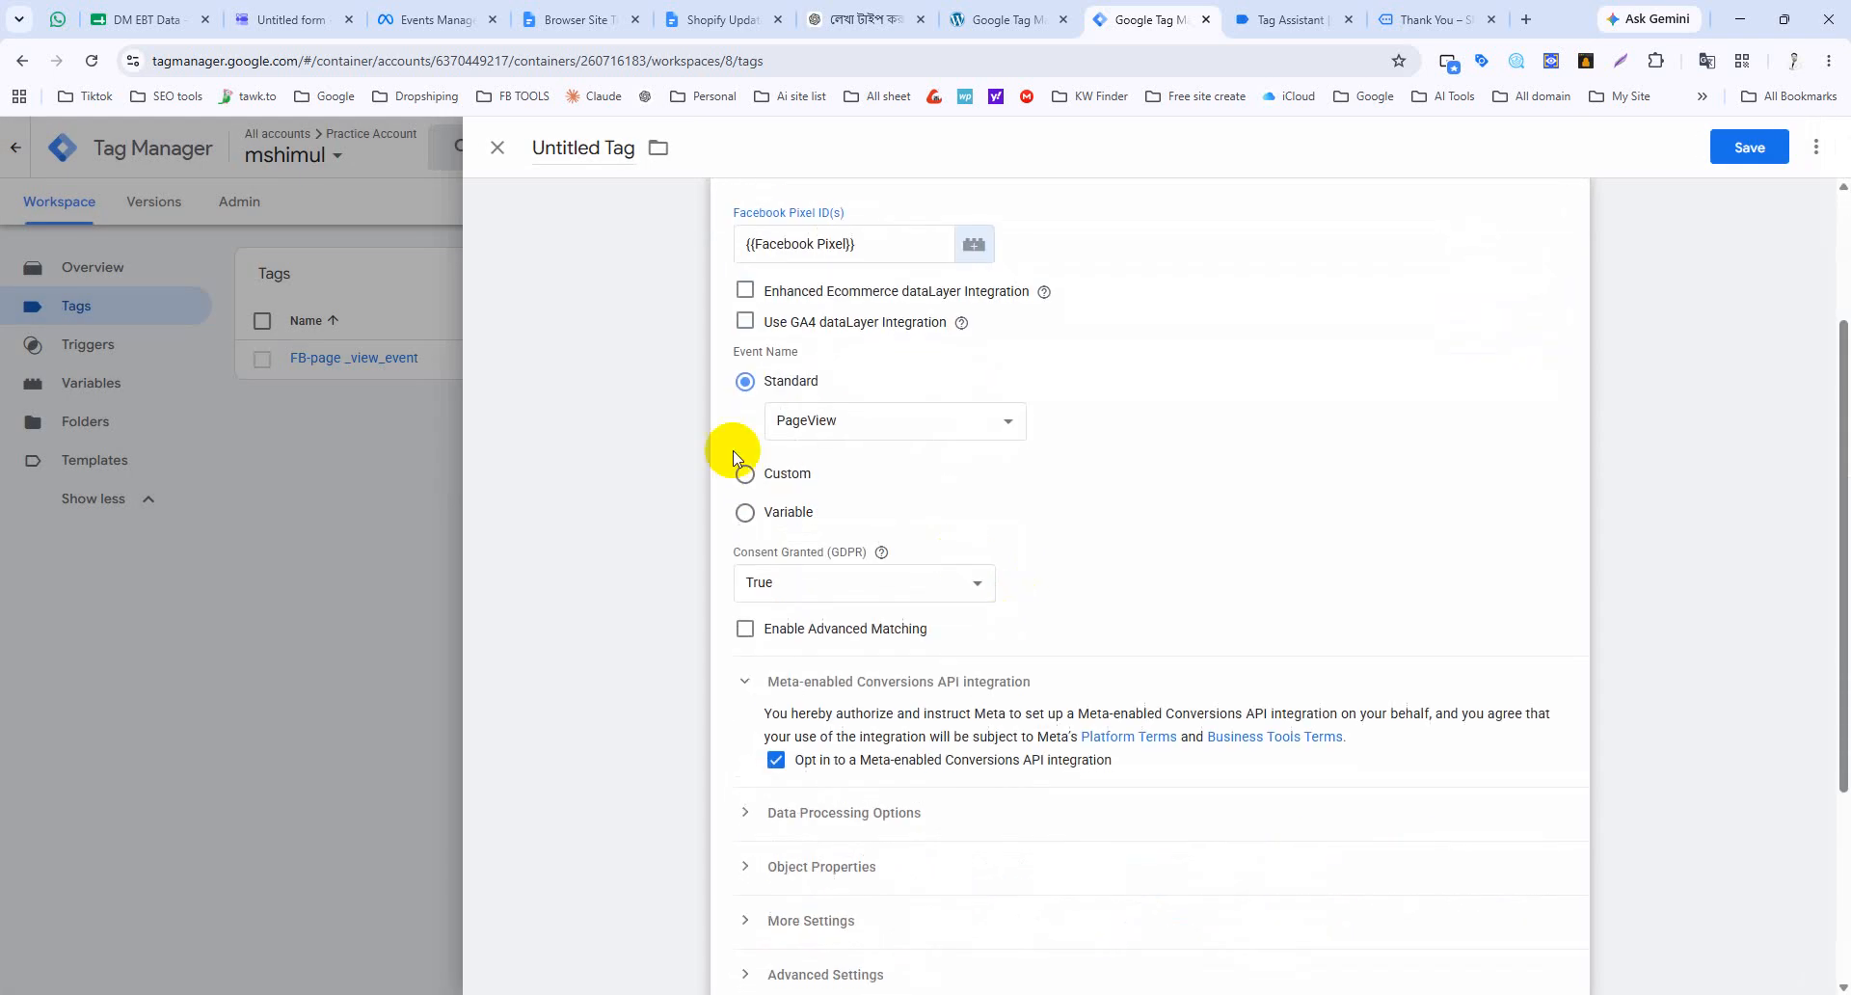
left_click(865, 420)
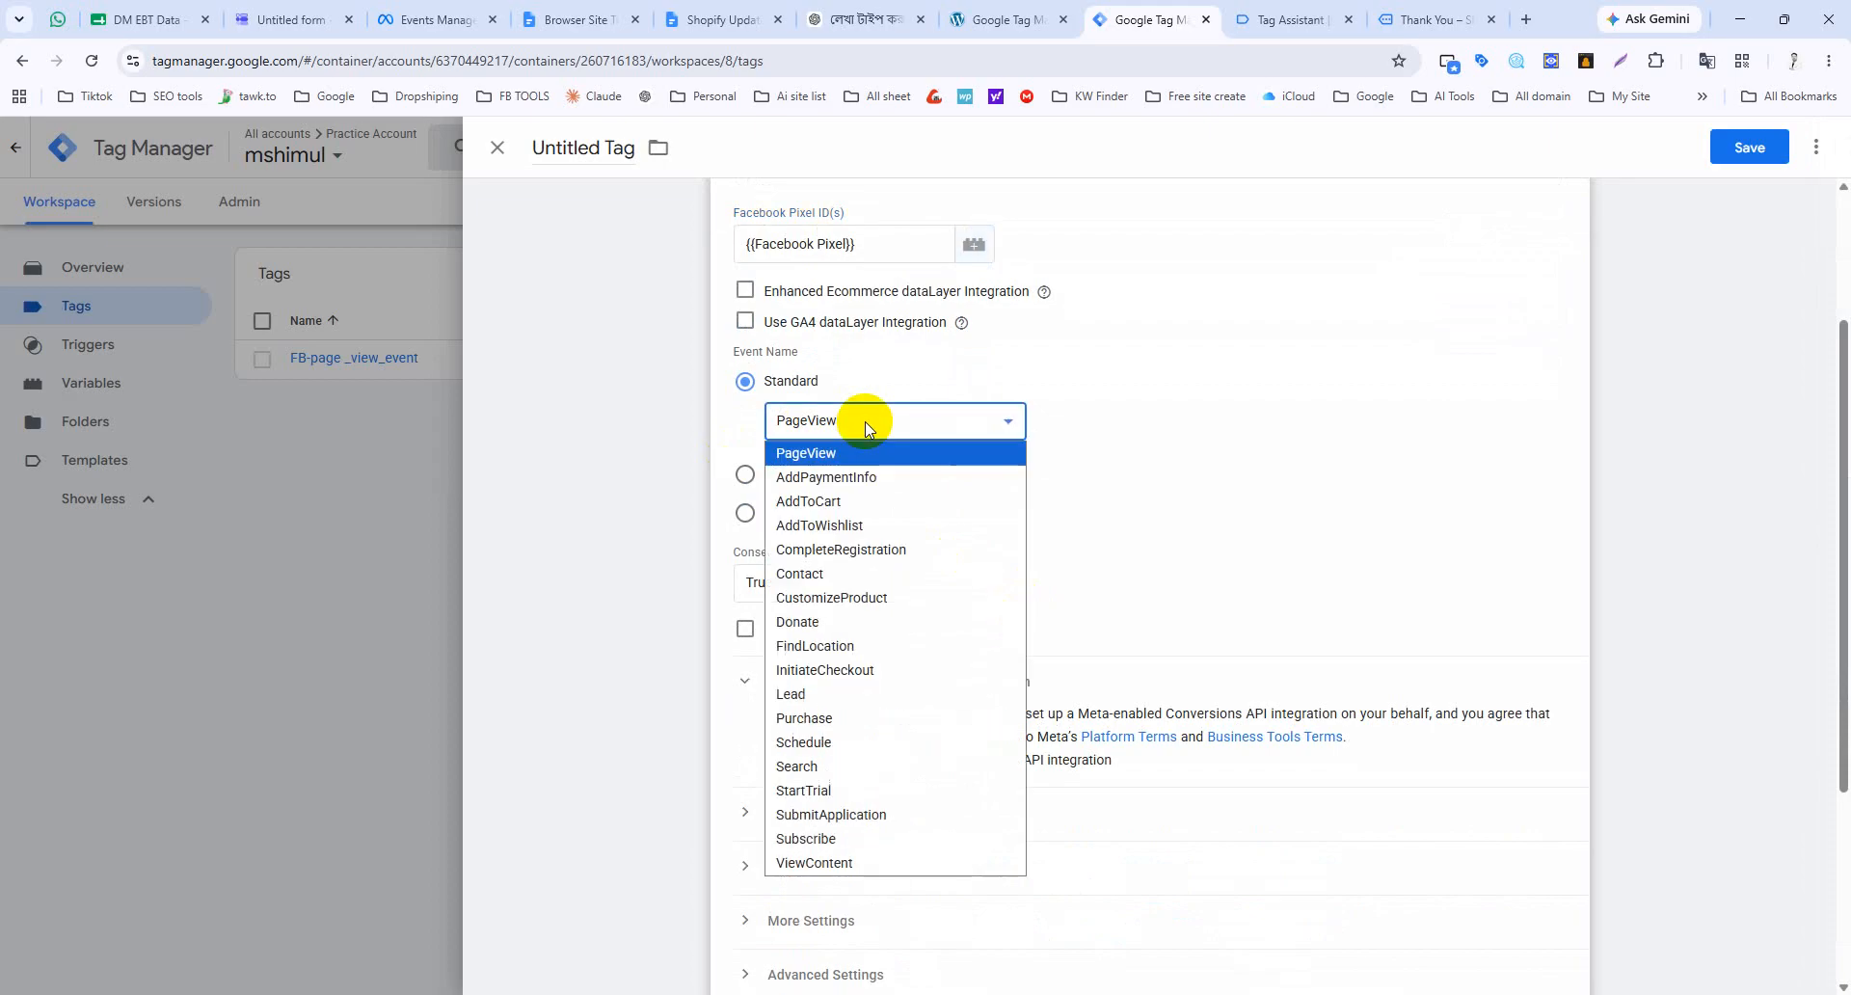
left_click(849, 863)
scroll(907, 475, "down", 3)
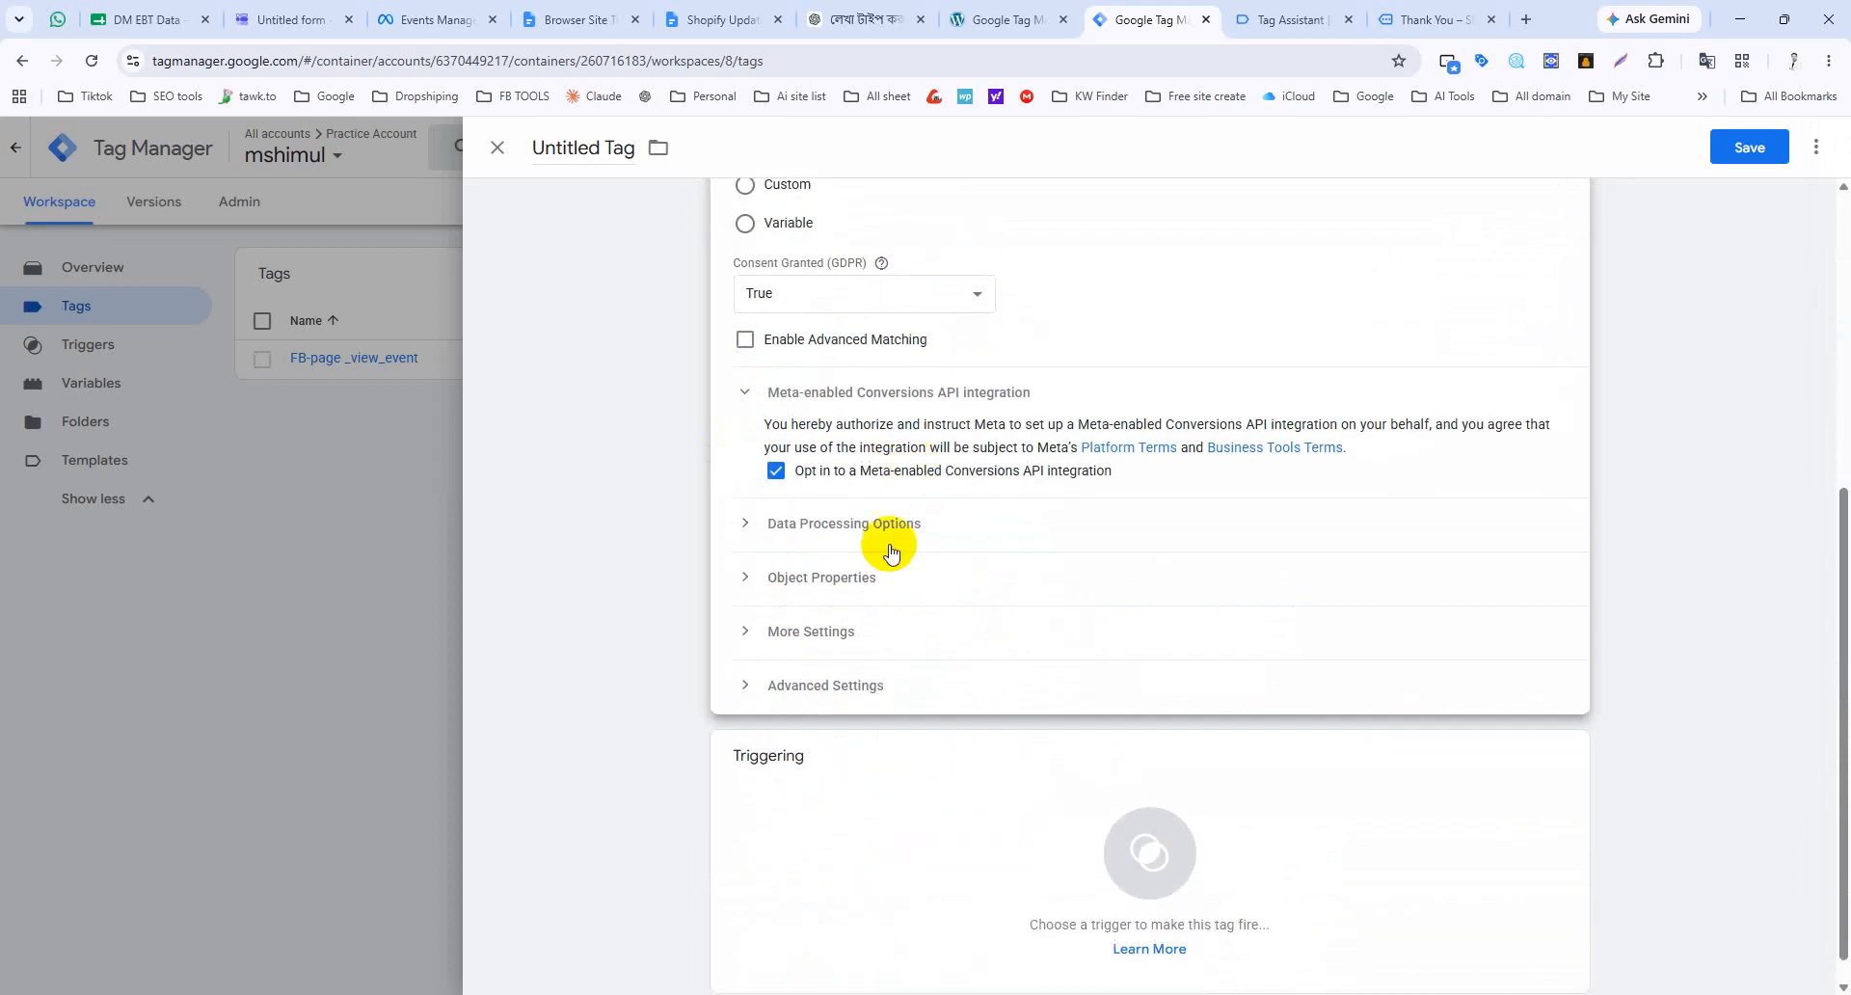
Step: Add five empty property rows under the tag's Object Properties
left_click(751, 586)
scroll(938, 682, "down", 2)
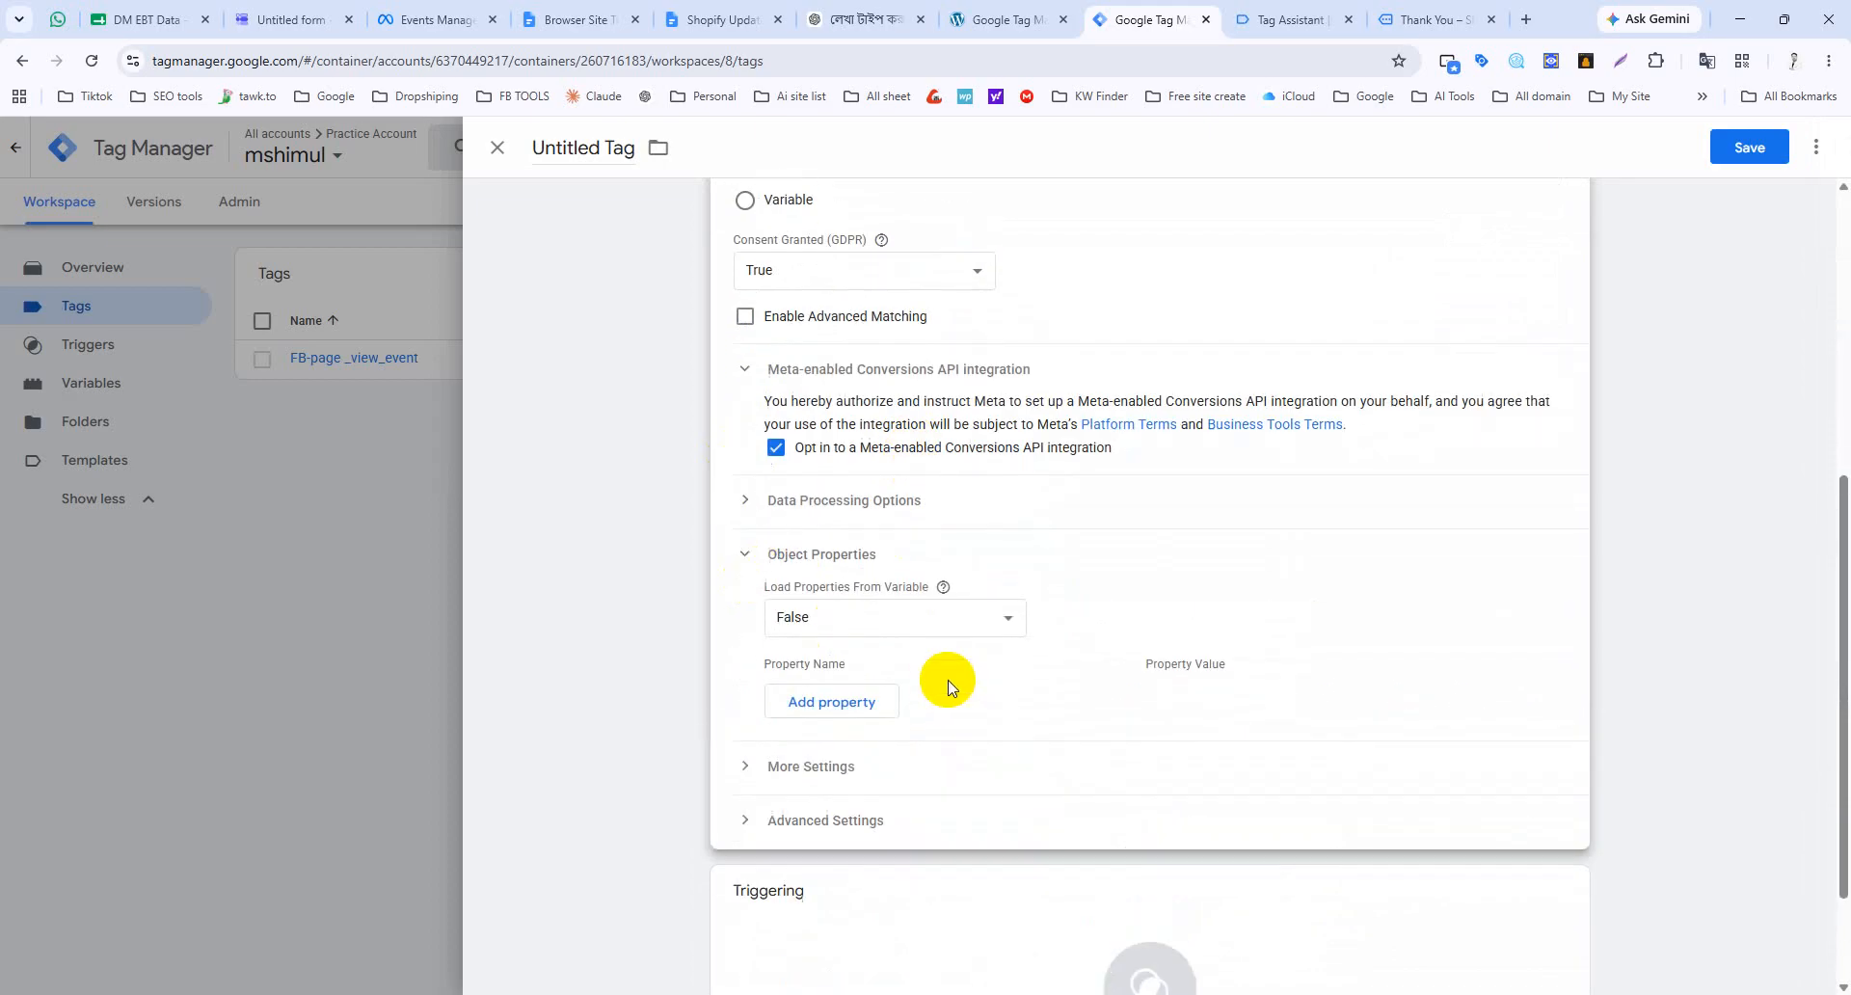
left_click(835, 539)
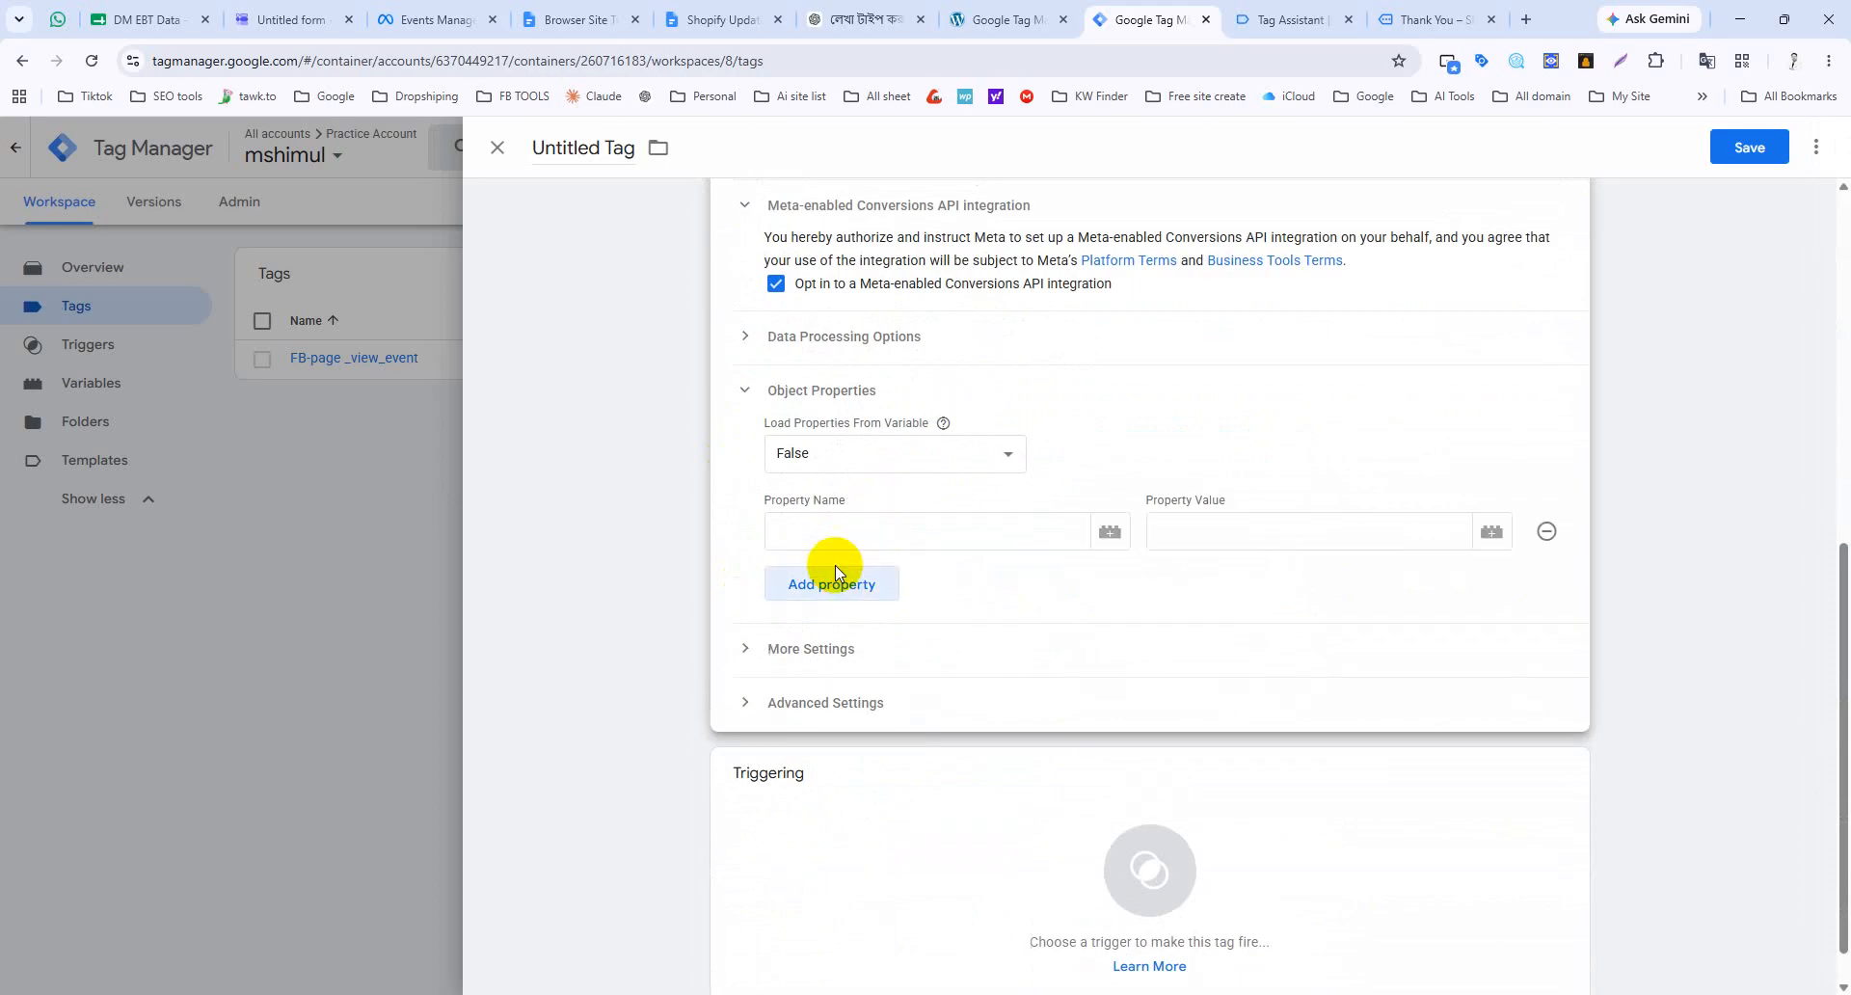
left_click(837, 583)
left_click(838, 633)
left_click(839, 677)
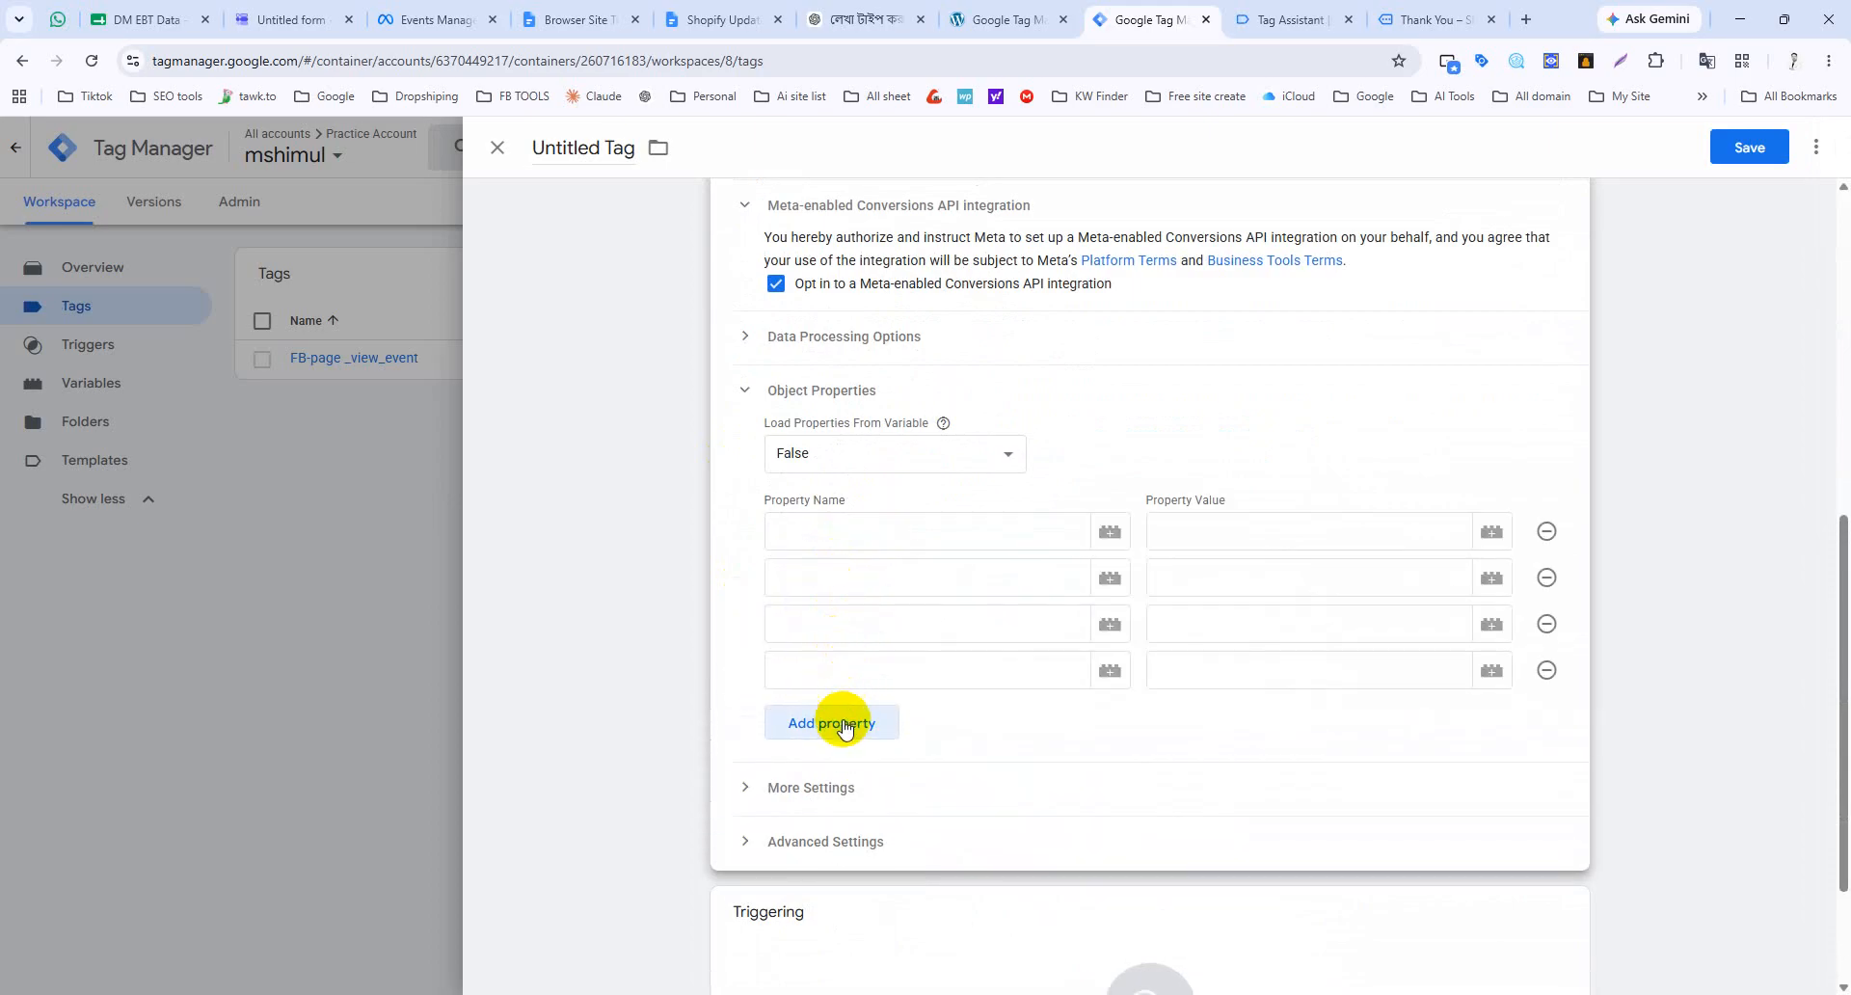
left_click(840, 723)
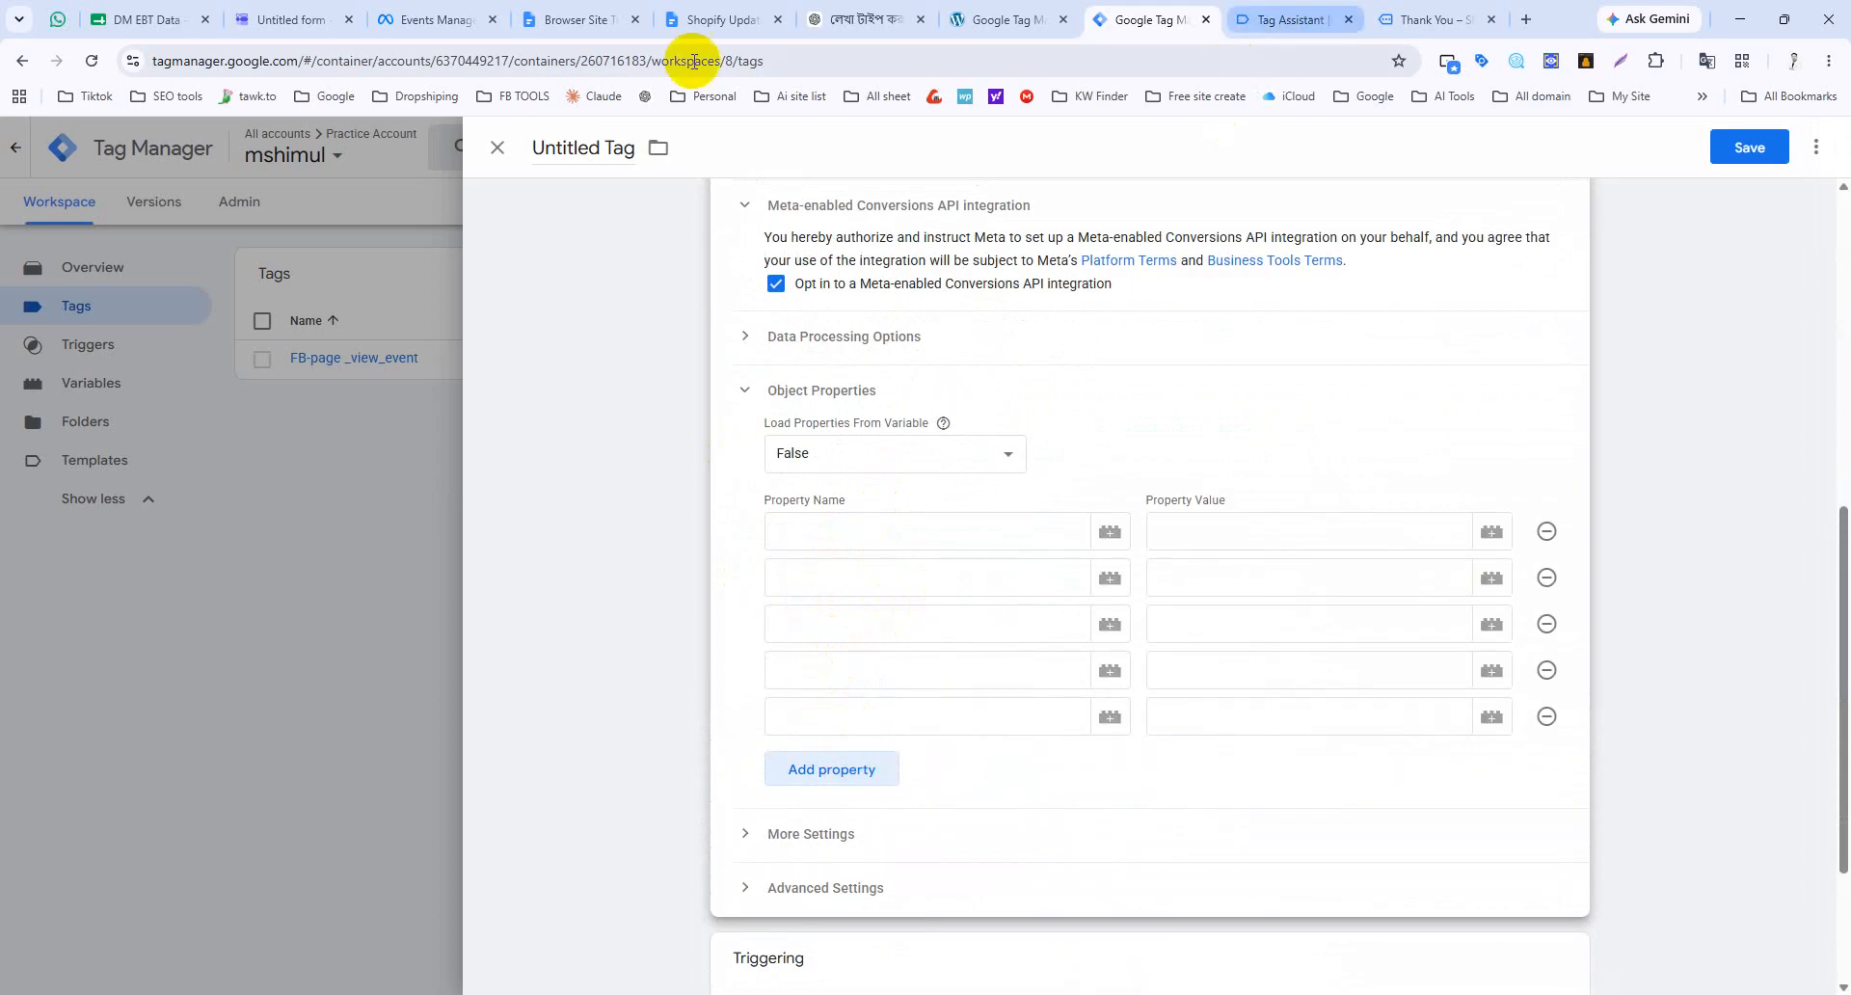
Step: Copy content_type from the Browser Site Tracking document and enter it as the first property name in the tag
left_click(569, 20)
scroll(579, 463, "down", 6)
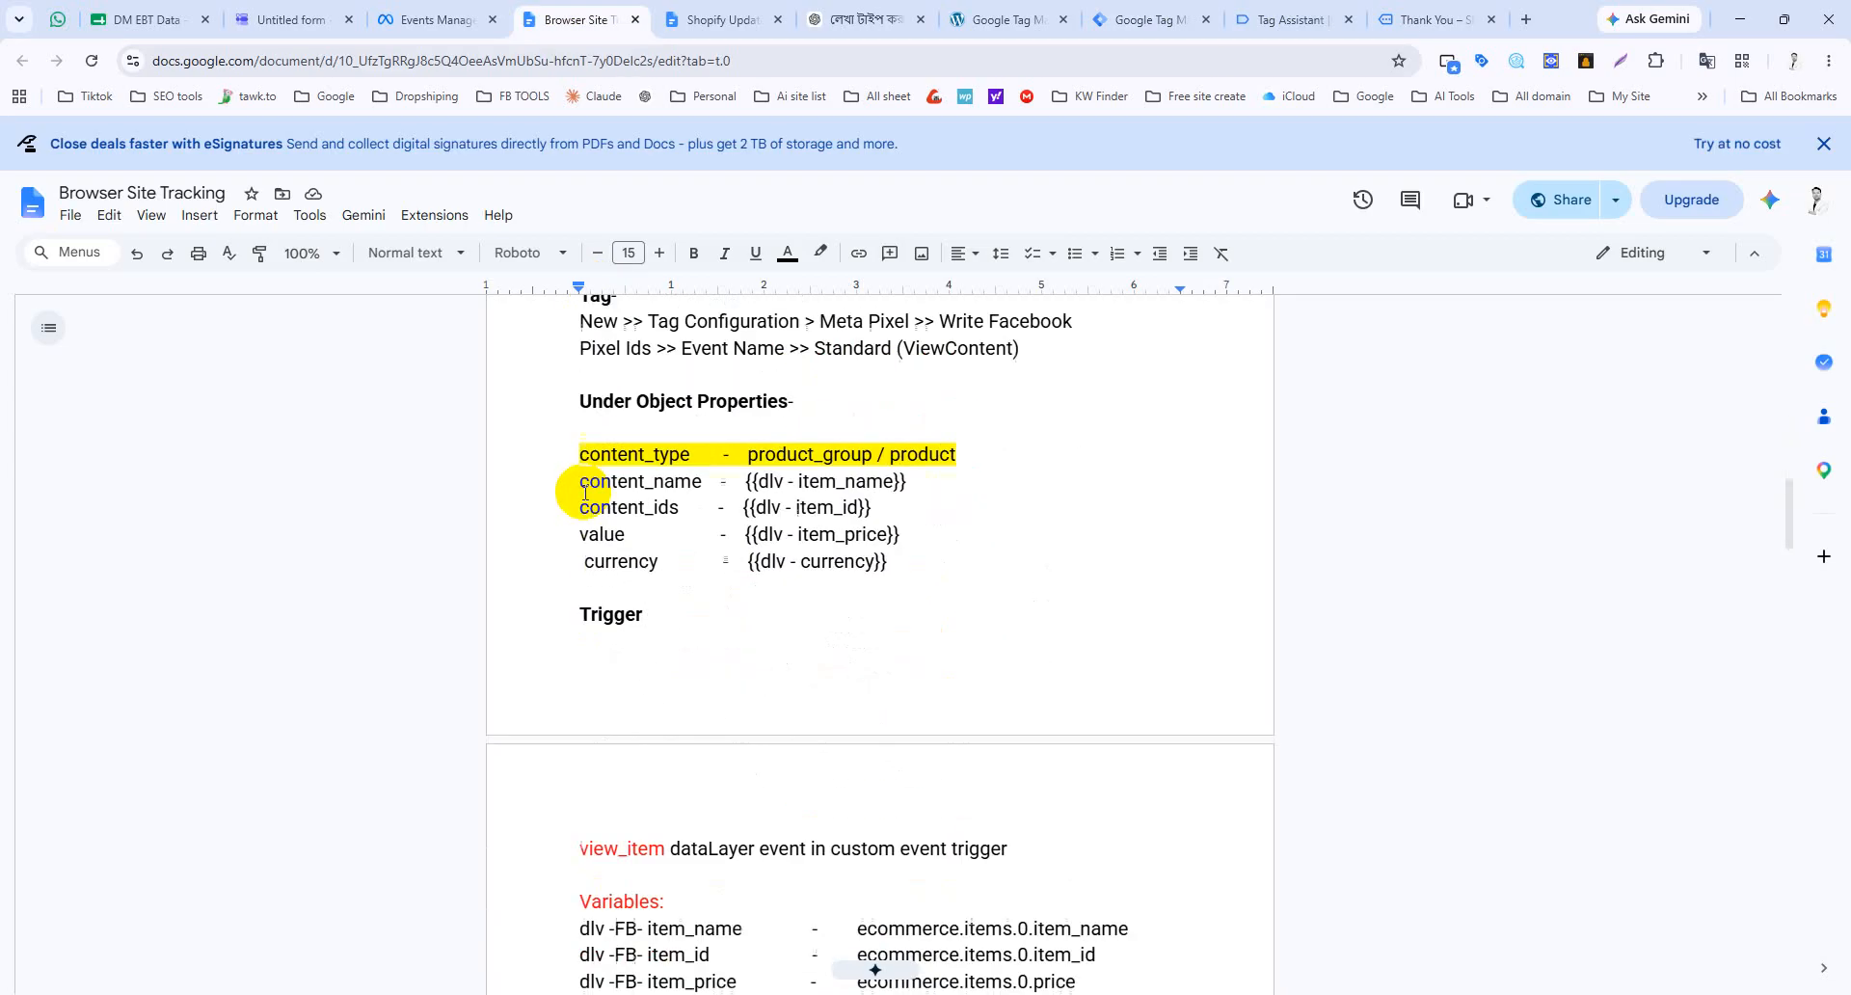
left_click_drag(691, 438, 579, 438)
key("ctrl+c")
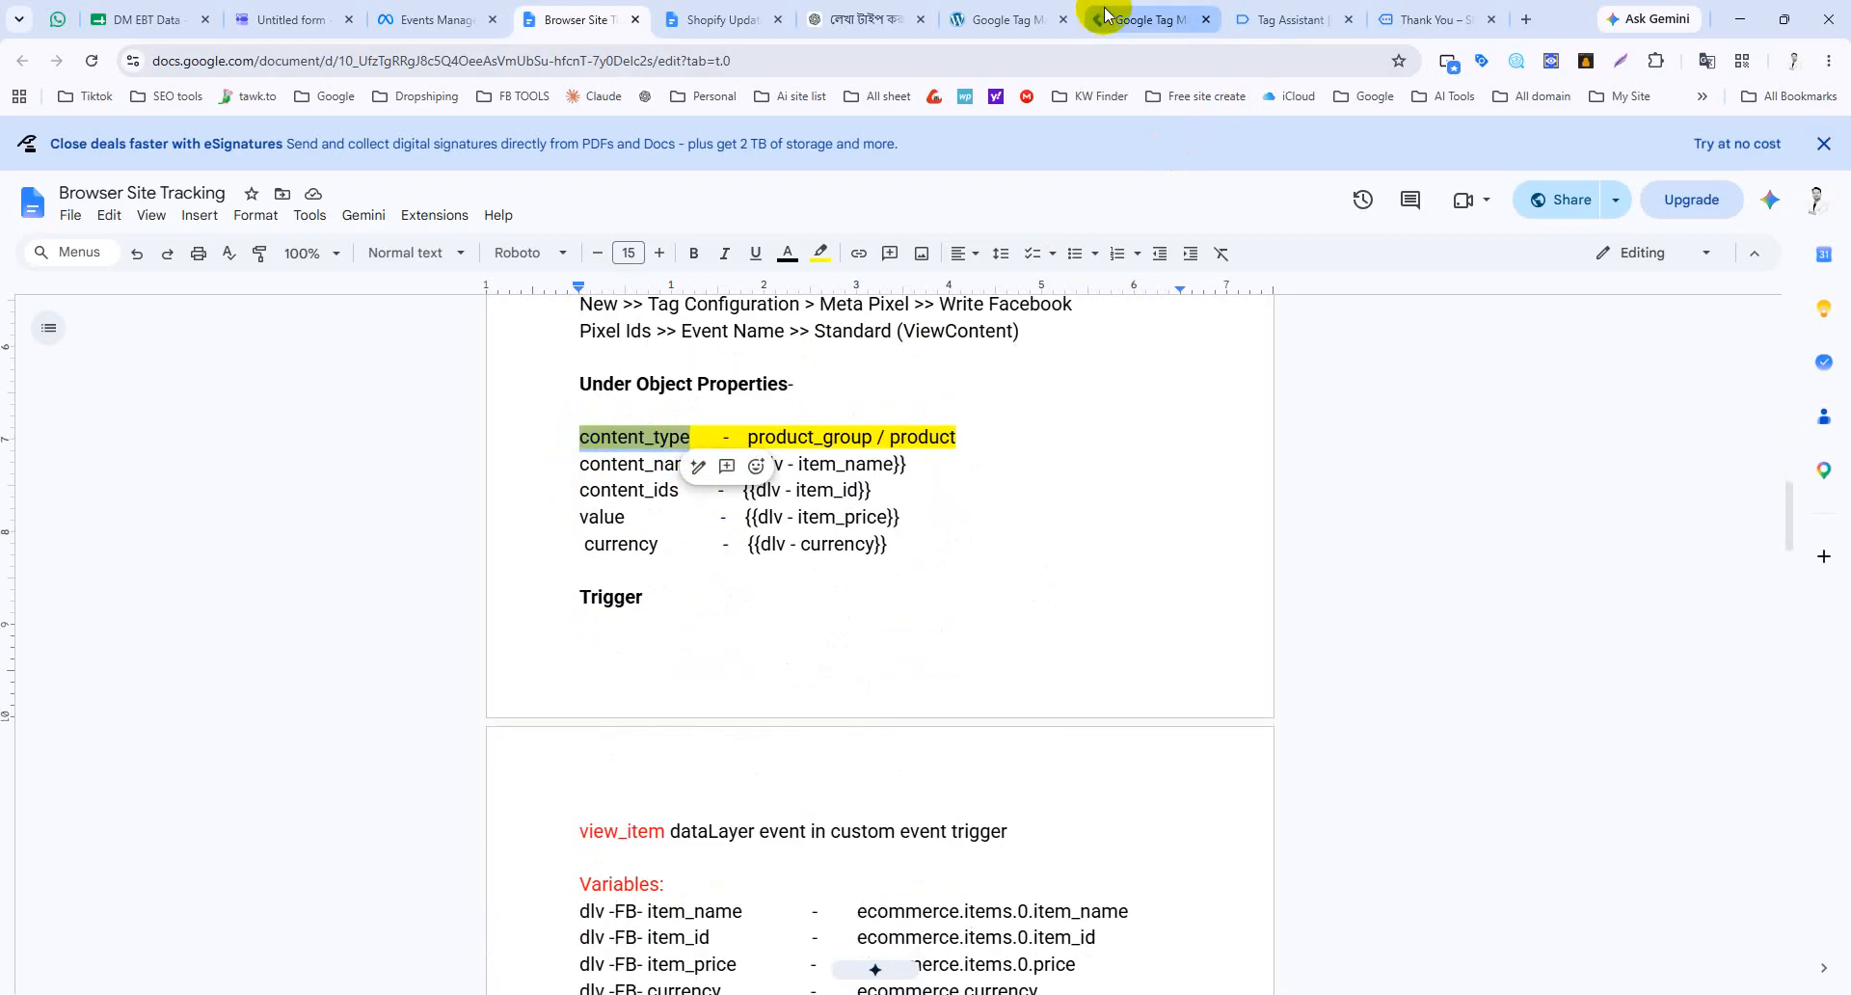
left_click(1140, 19)
left_click(827, 531)
key("ctrl+v")
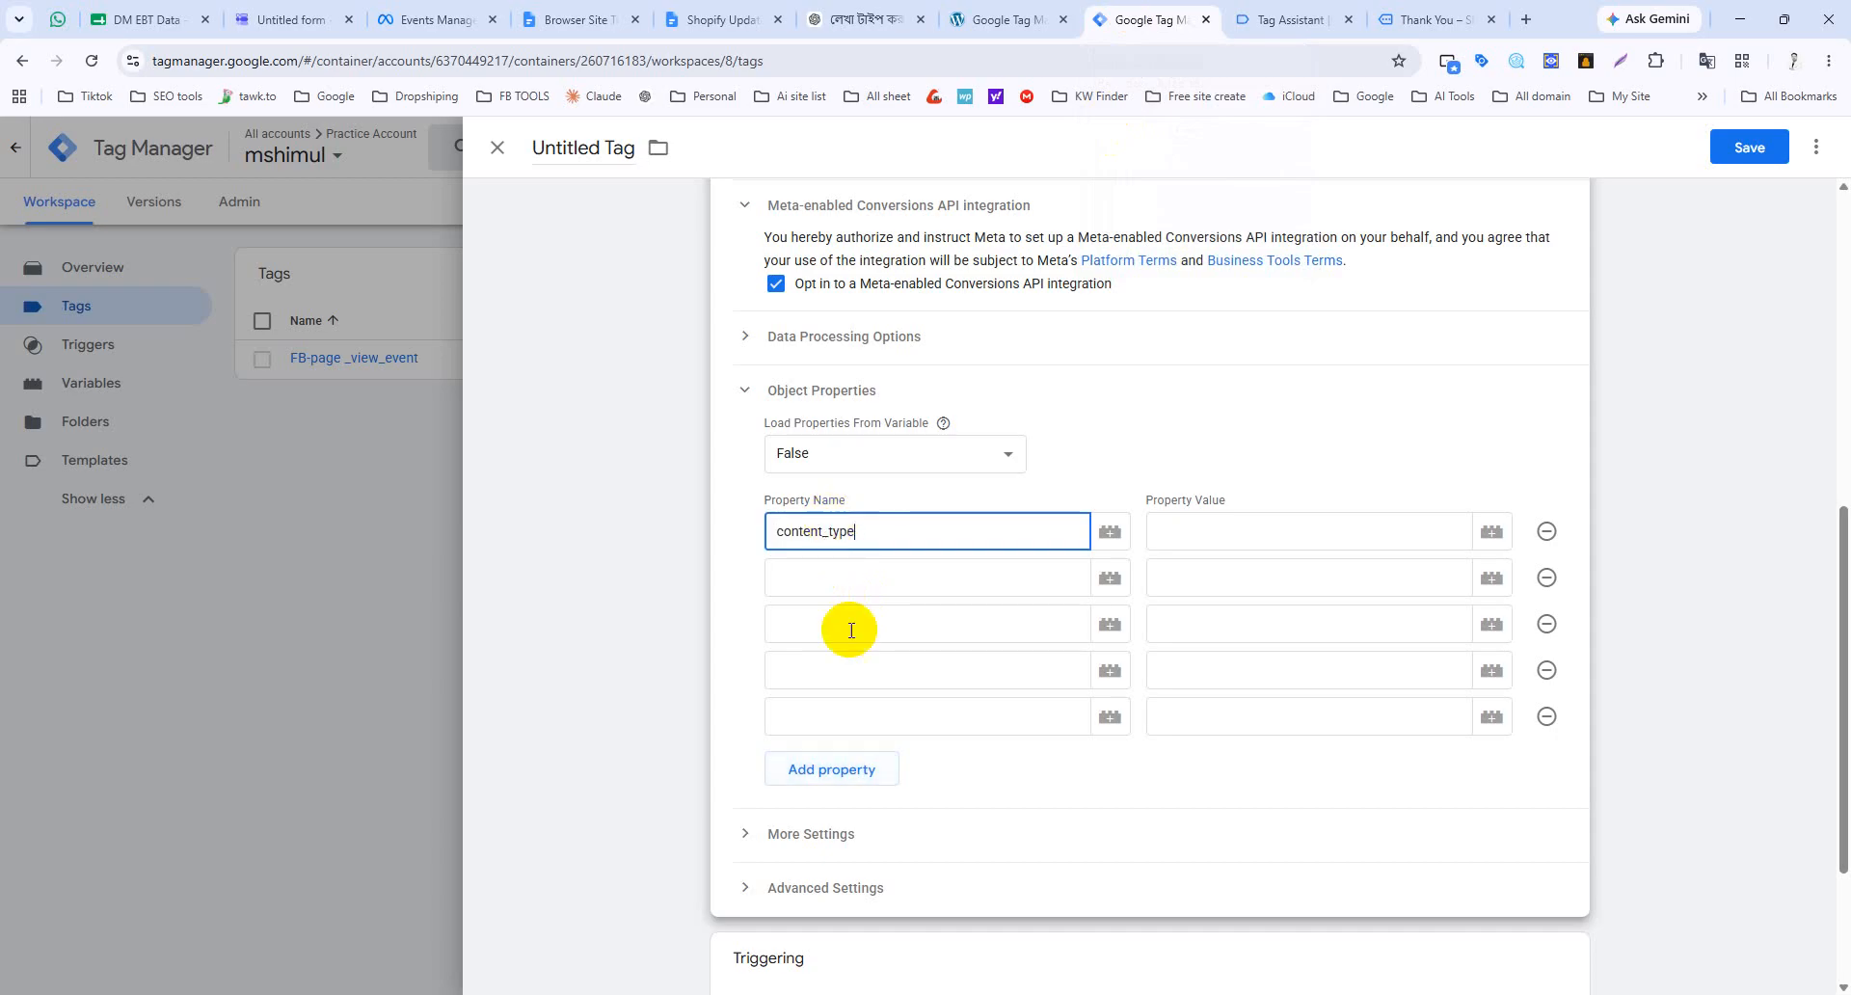
Step: Copy content_name from the Browser Site Tracking document into the tag's second property name
left_click(590, 18)
double_click(660, 467)
key("ctrl+c")
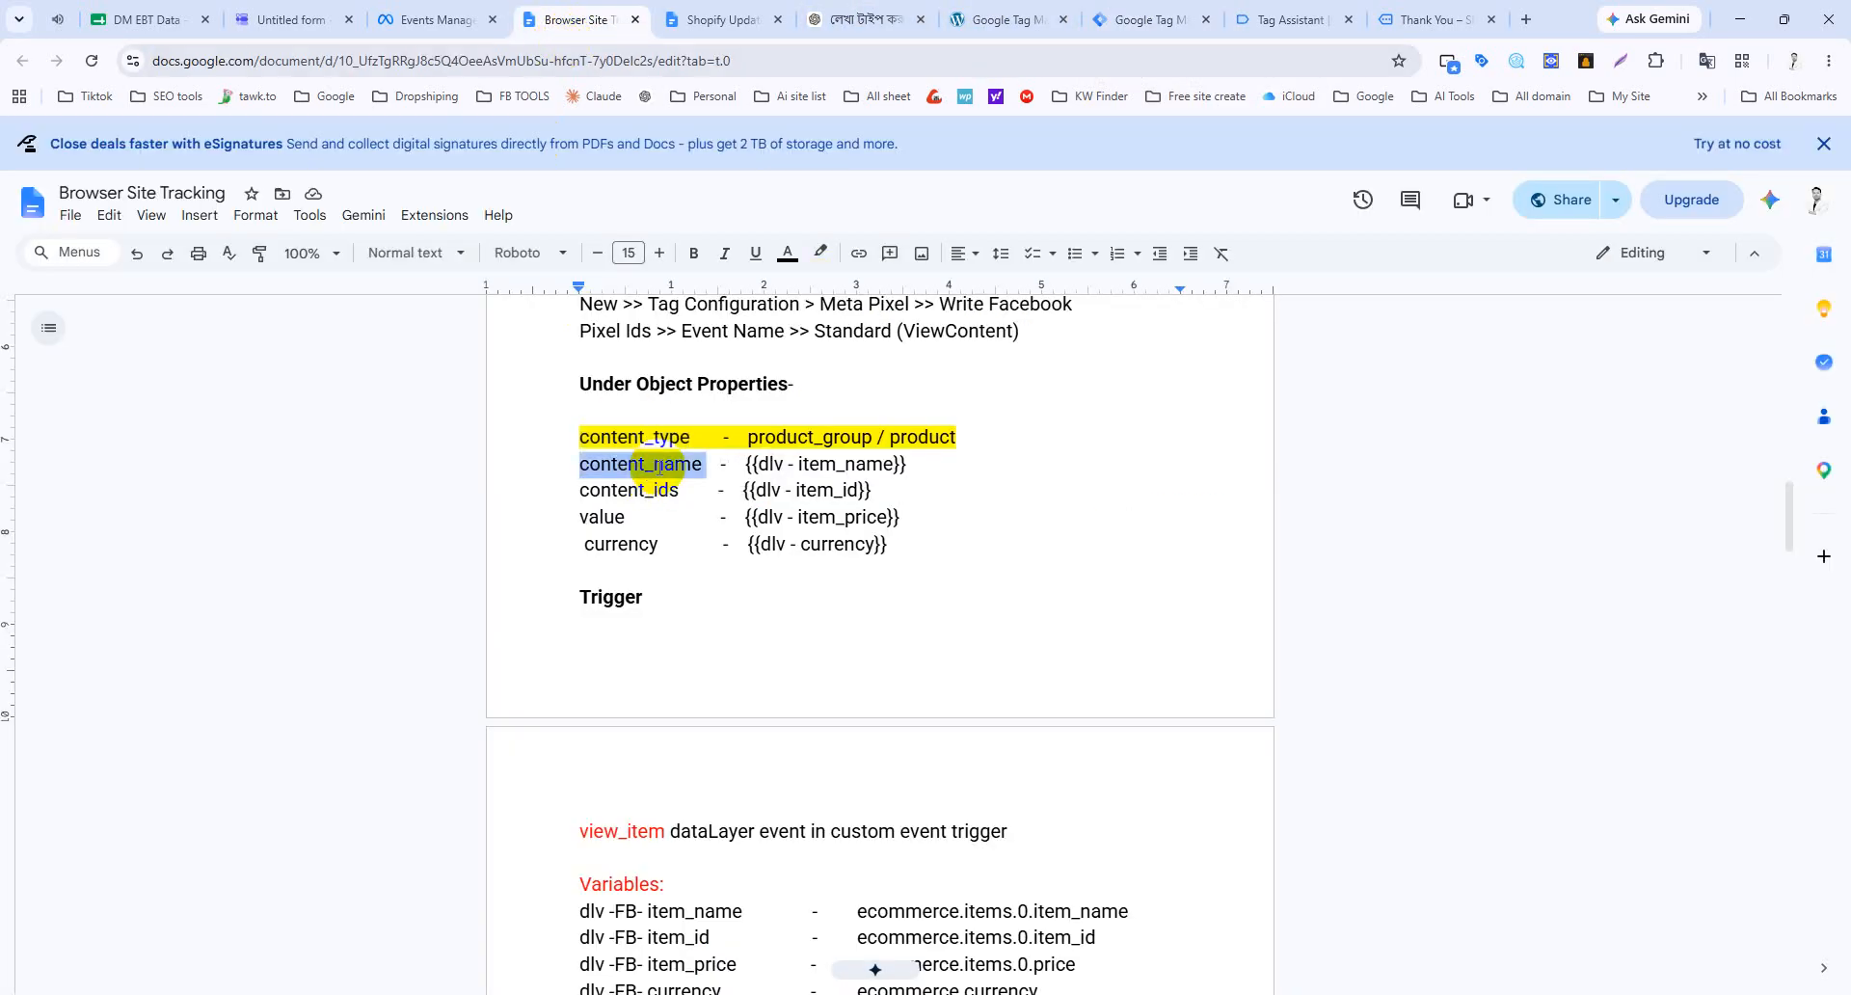
left_click(1140, 20)
left_click(842, 587)
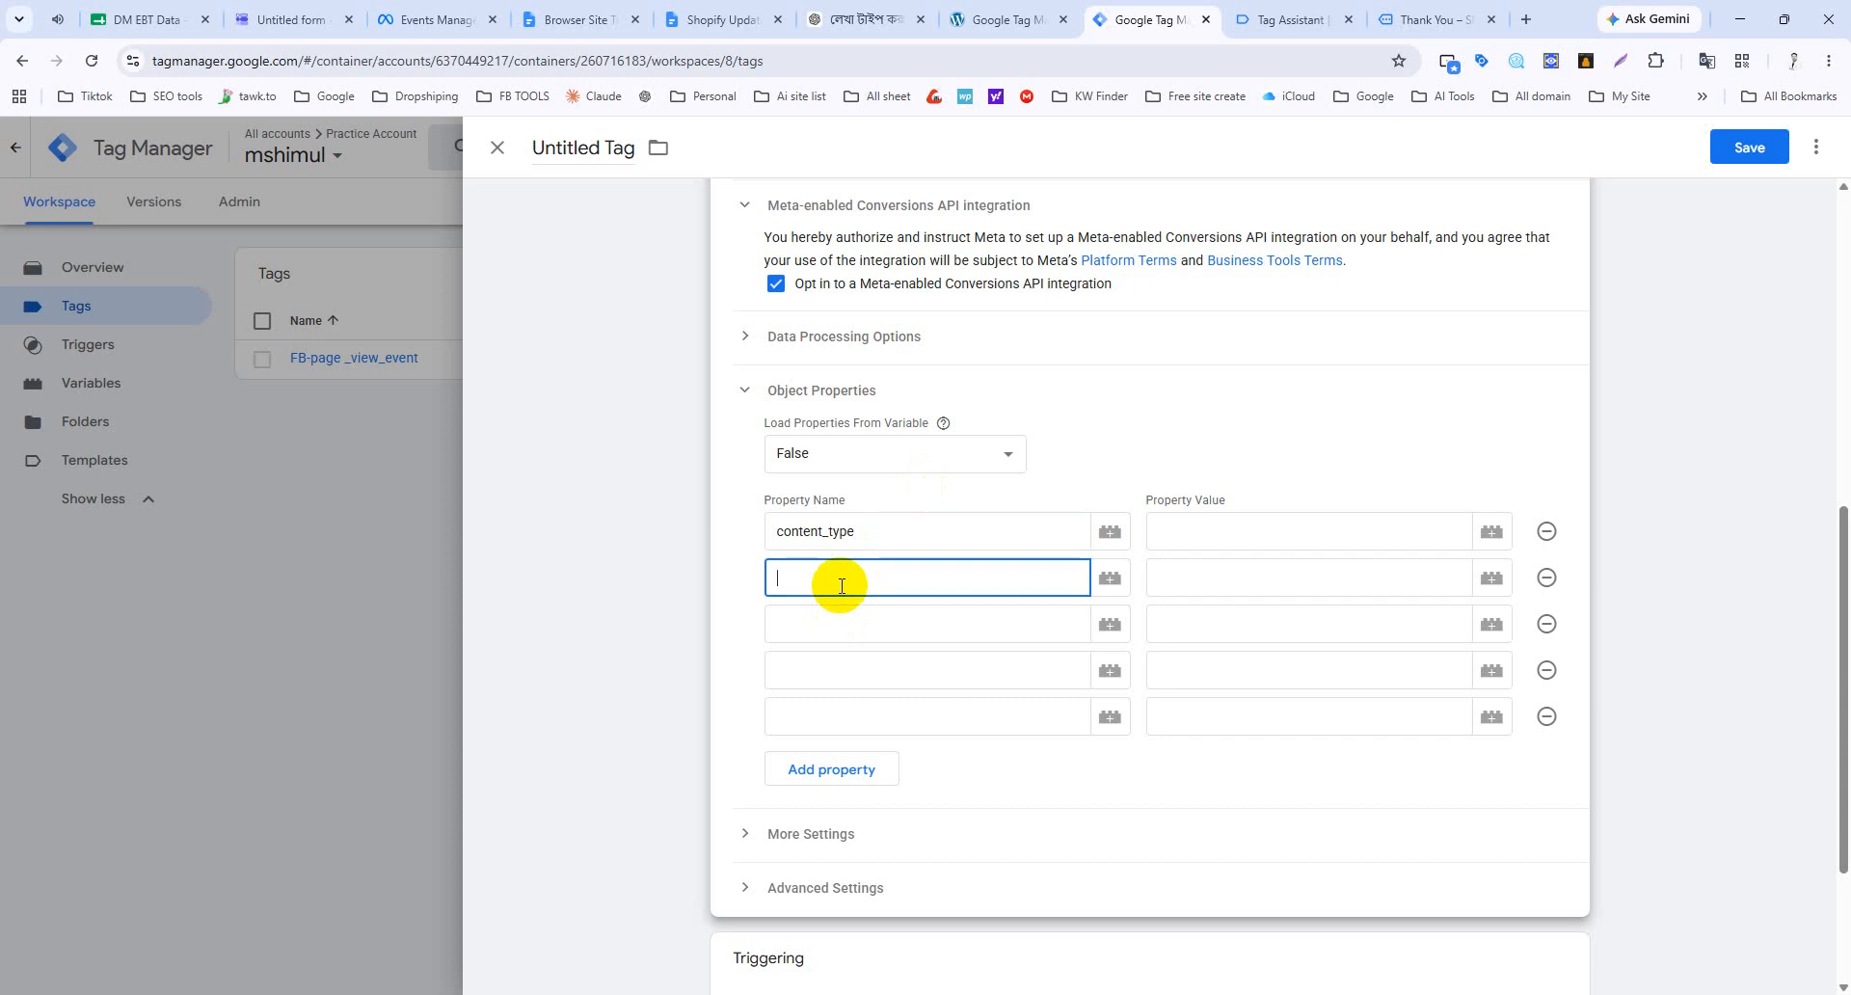
key("ctrl+v")
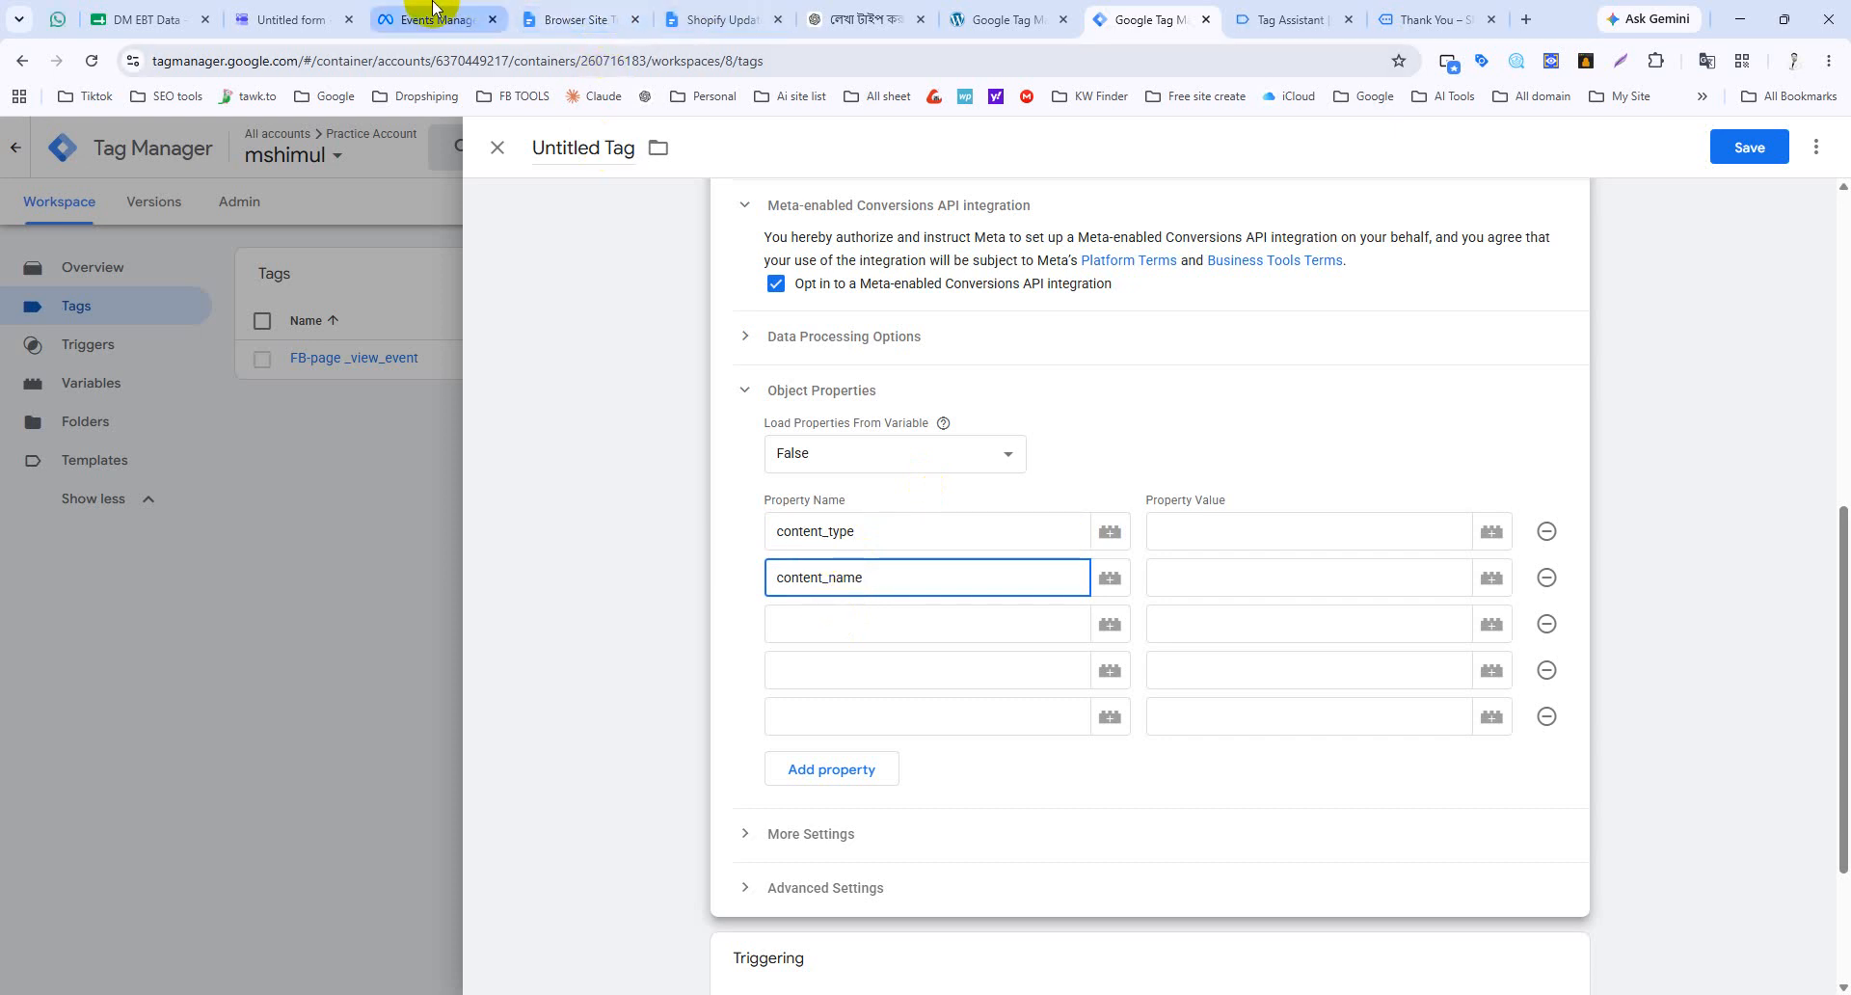
Step: Copy content_ids from the Browser Site Tracking document into the tag's third property name
left_click(559, 20)
left_click(628, 490)
double_click(628, 490)
key("ctrl+c")
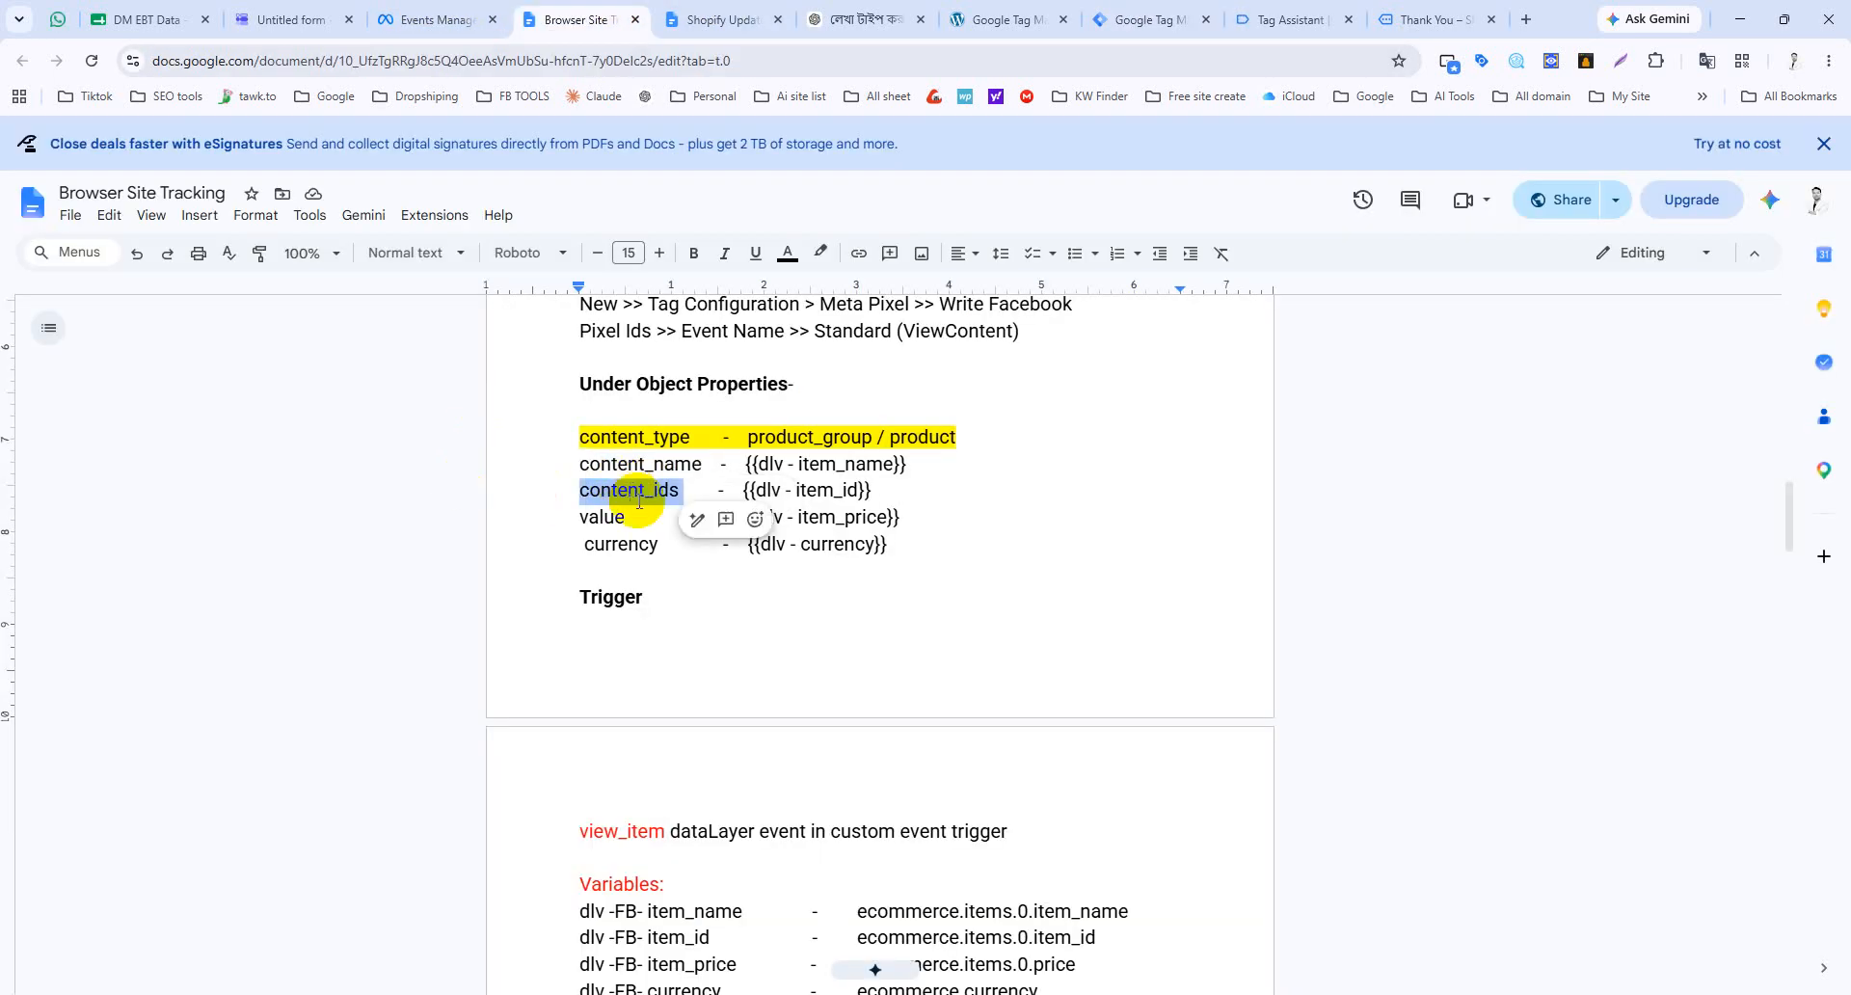
left_click(1253, 19)
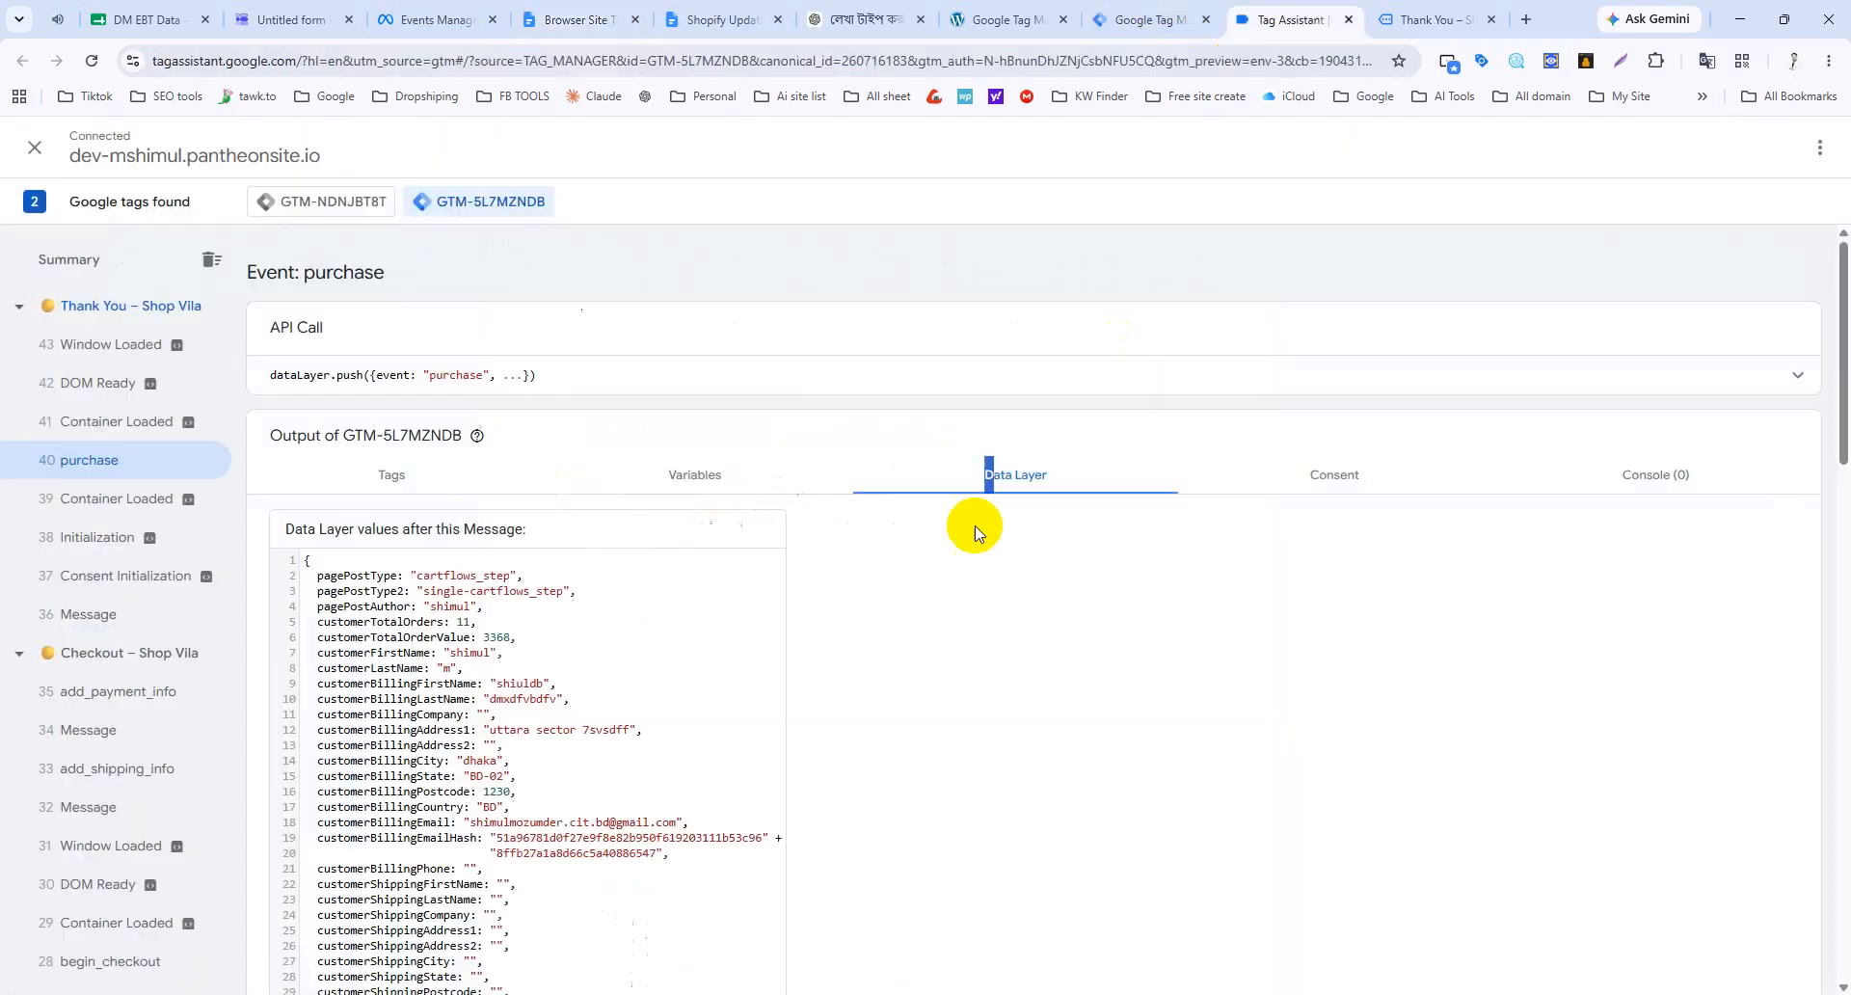
left_click(1109, 19)
left_click(839, 625)
key("ctrl+v")
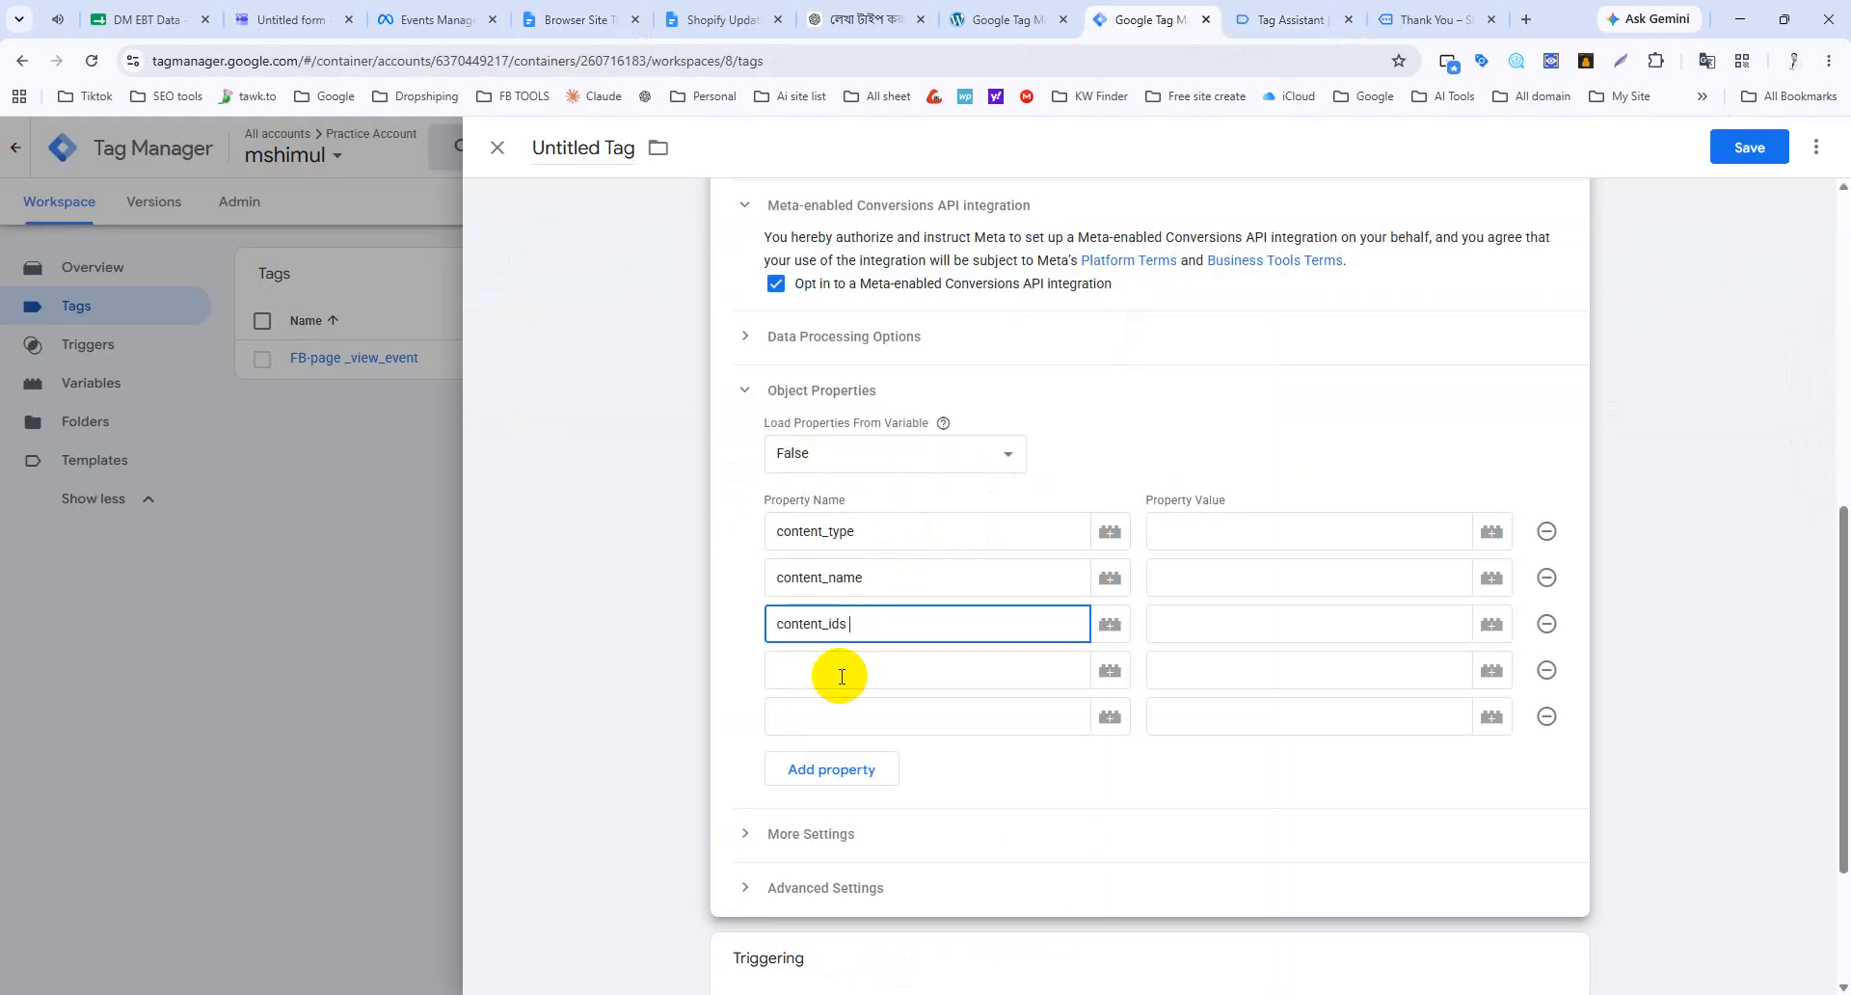
Step: Name the last two properties price and currency, and set the content_type value to product
left_click(841, 675)
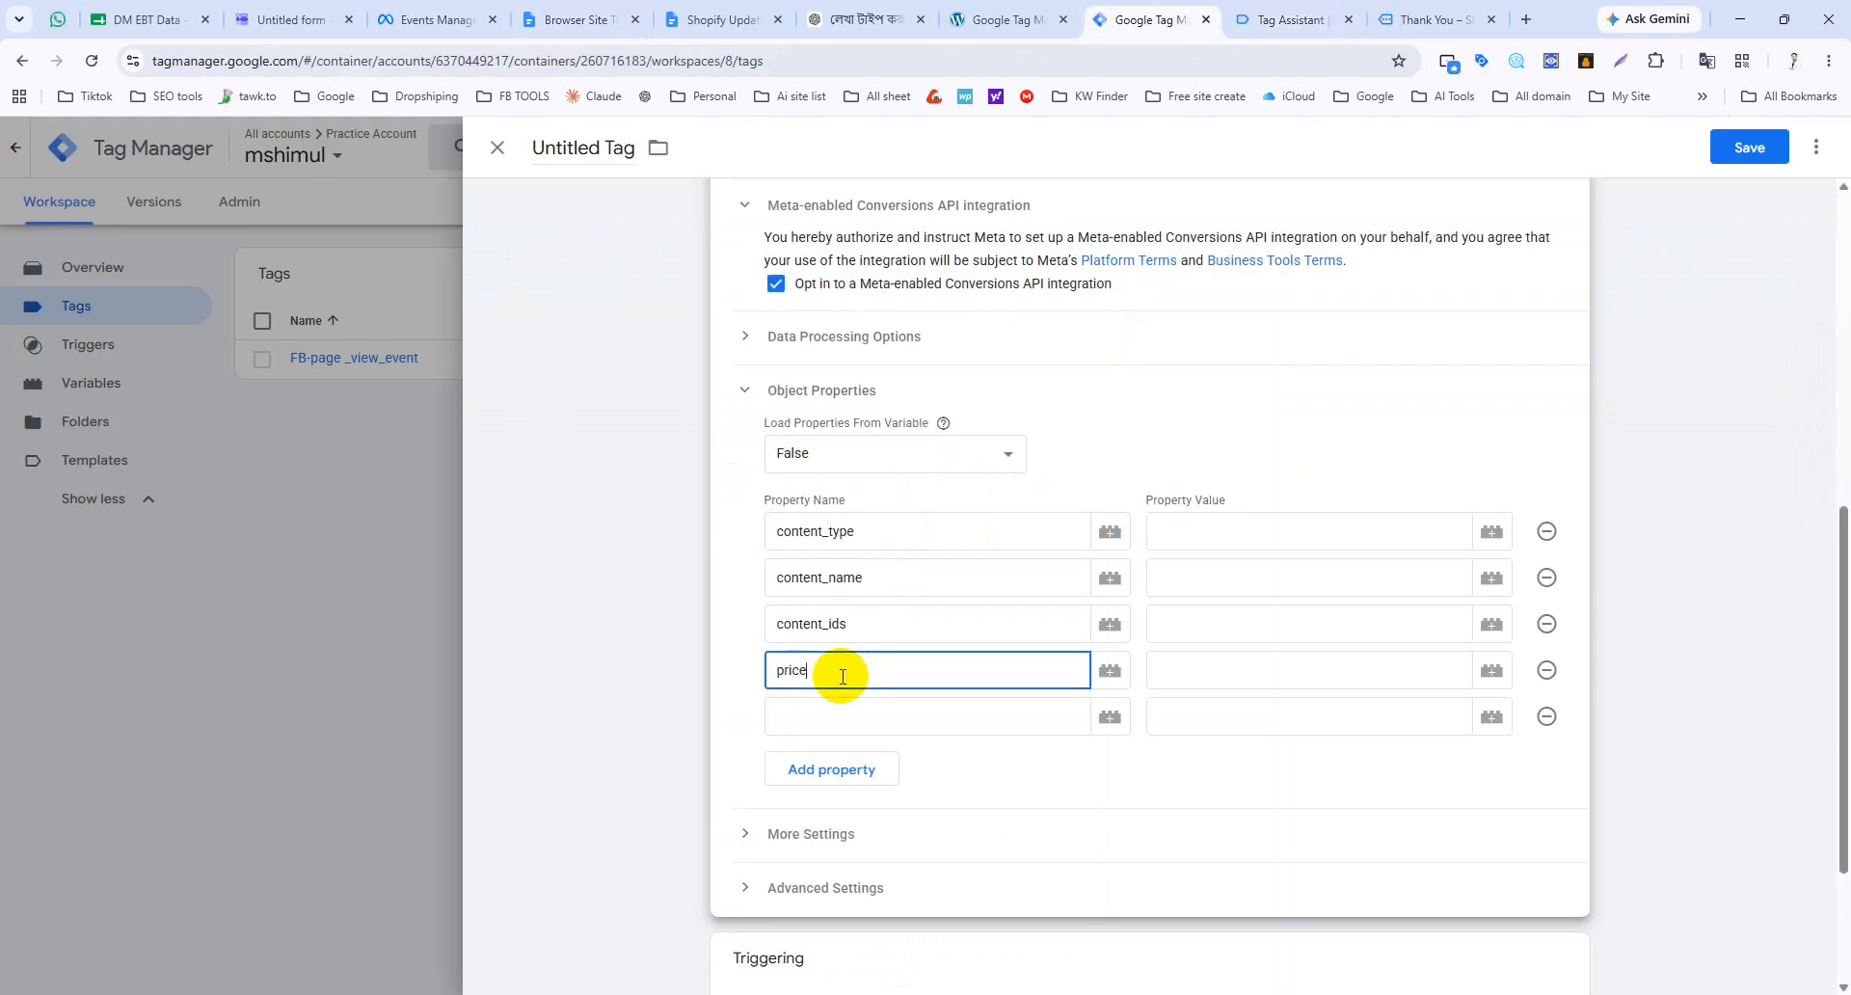
key("Tab")
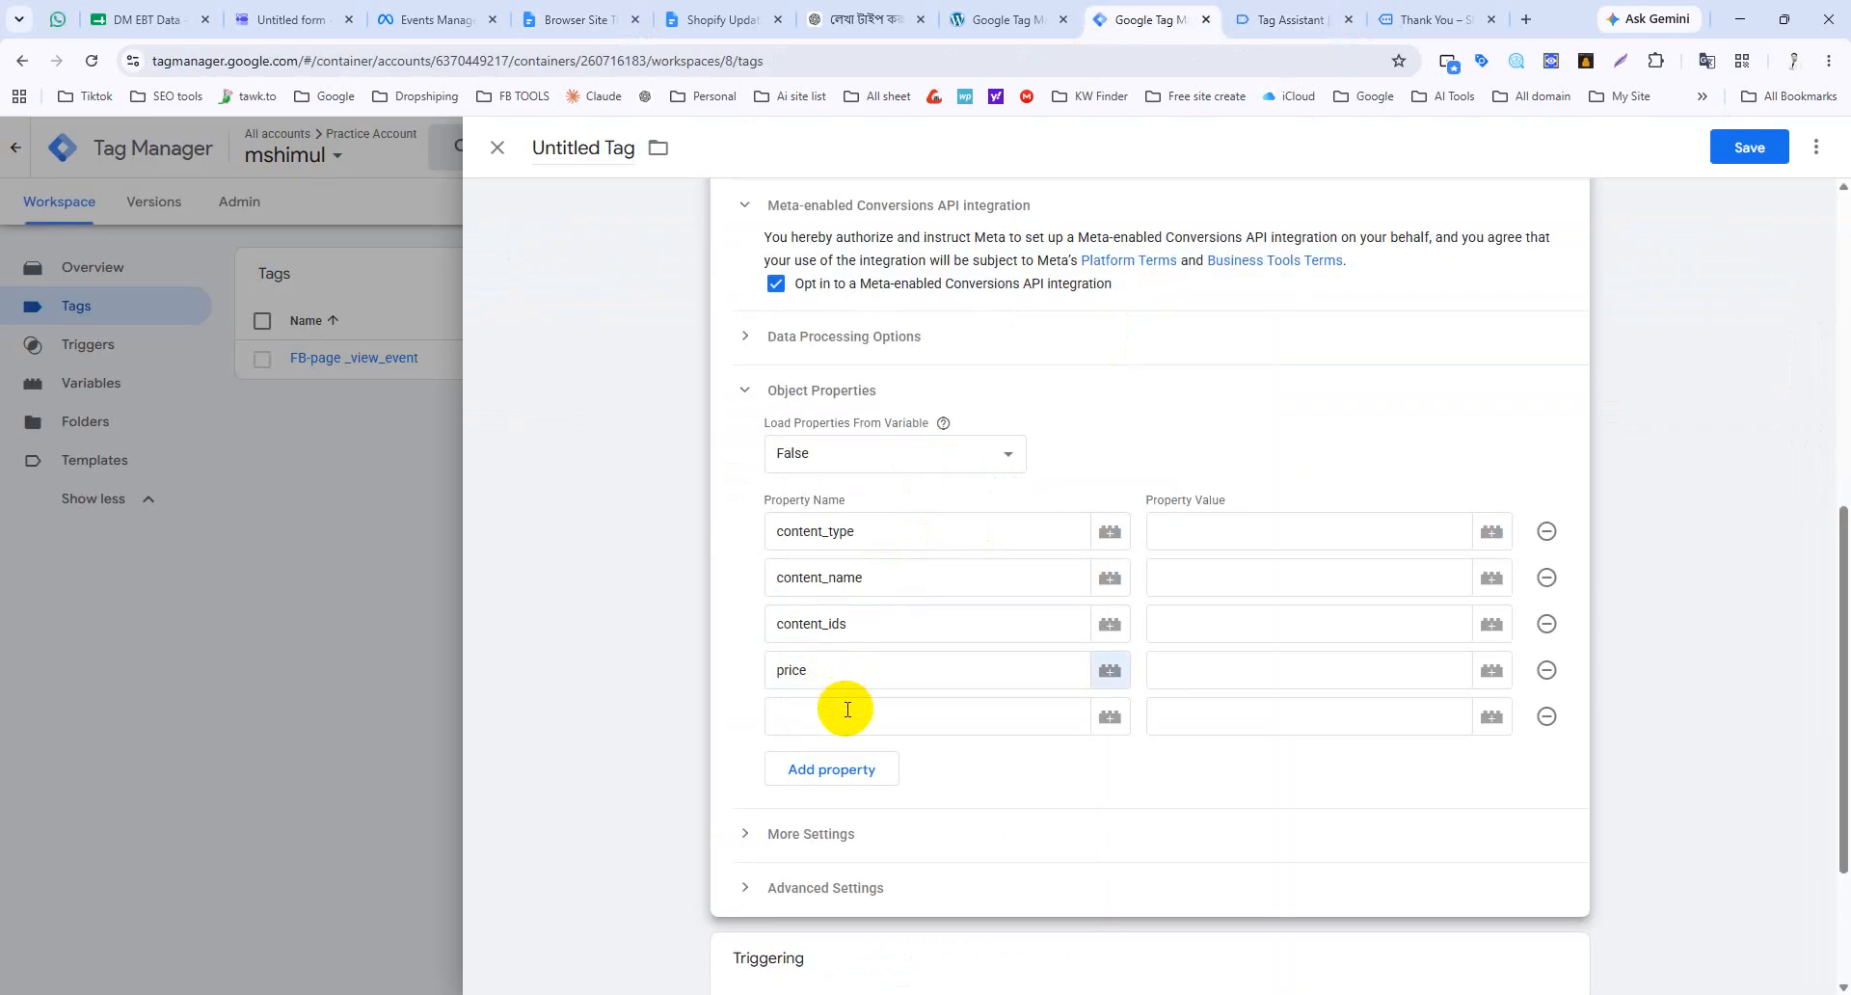
left_click(847, 713)
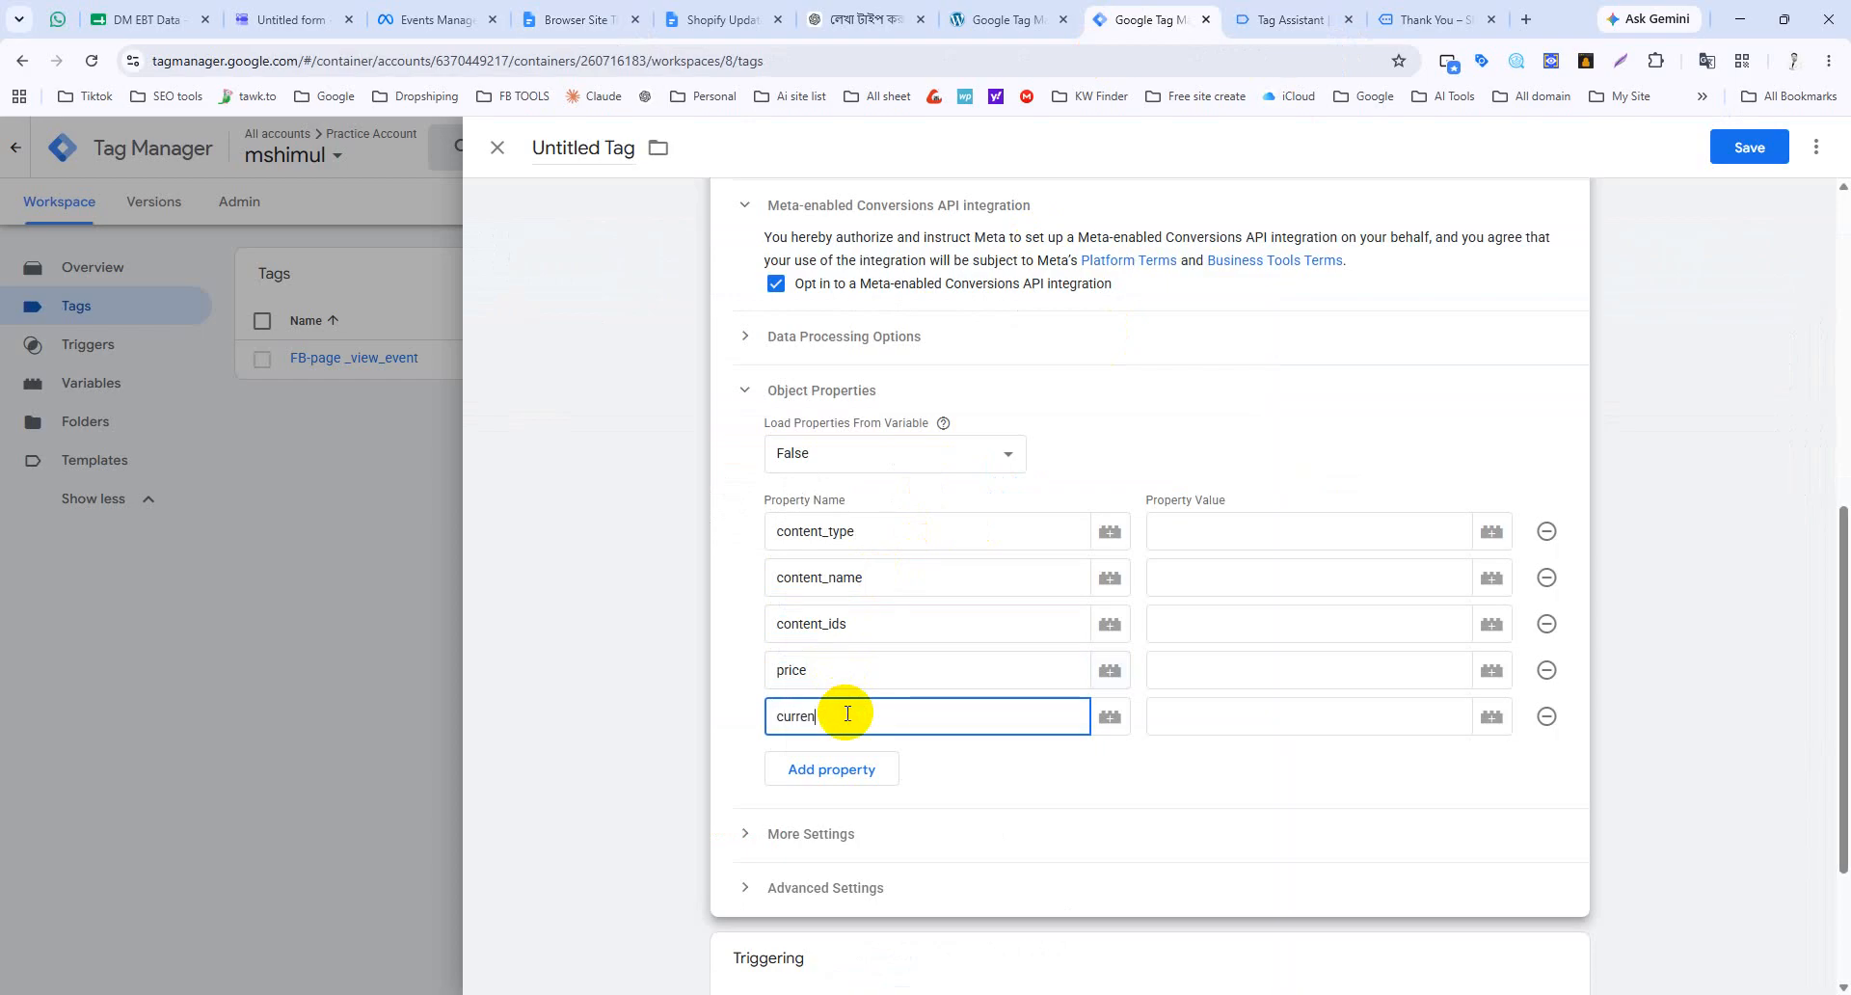
left_click(1182, 533)
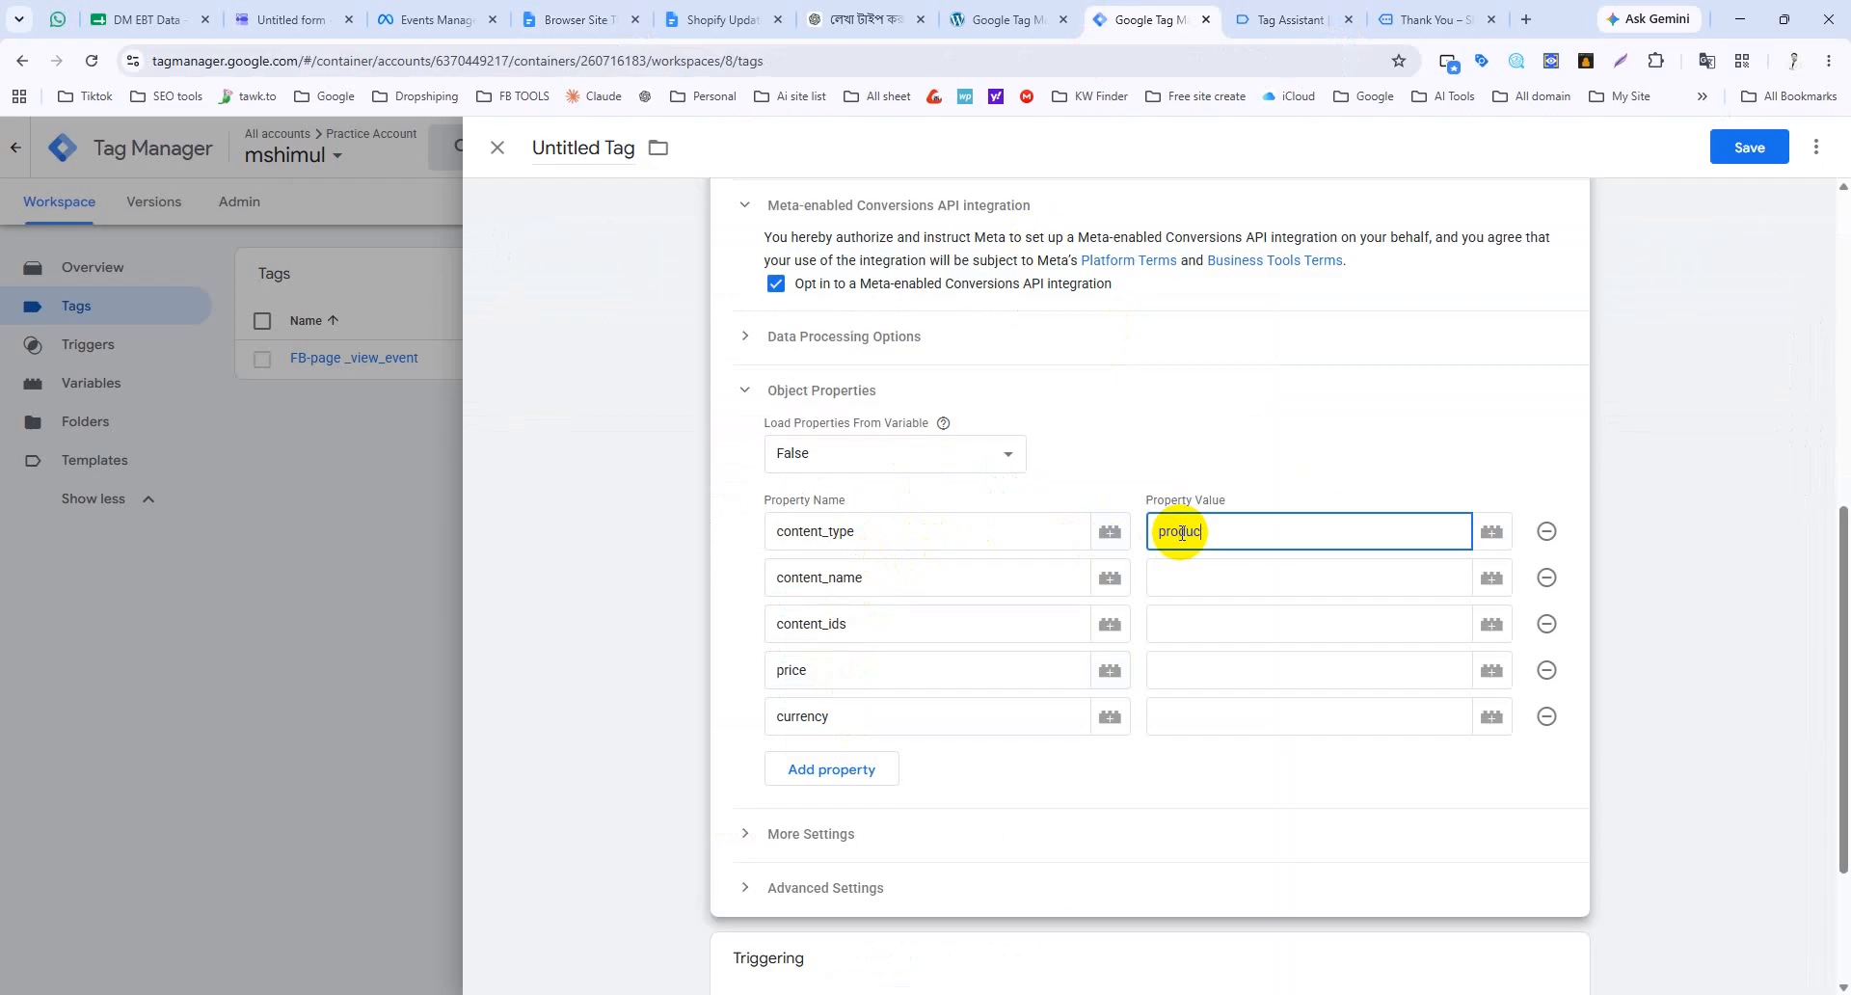
left_click(1209, 577)
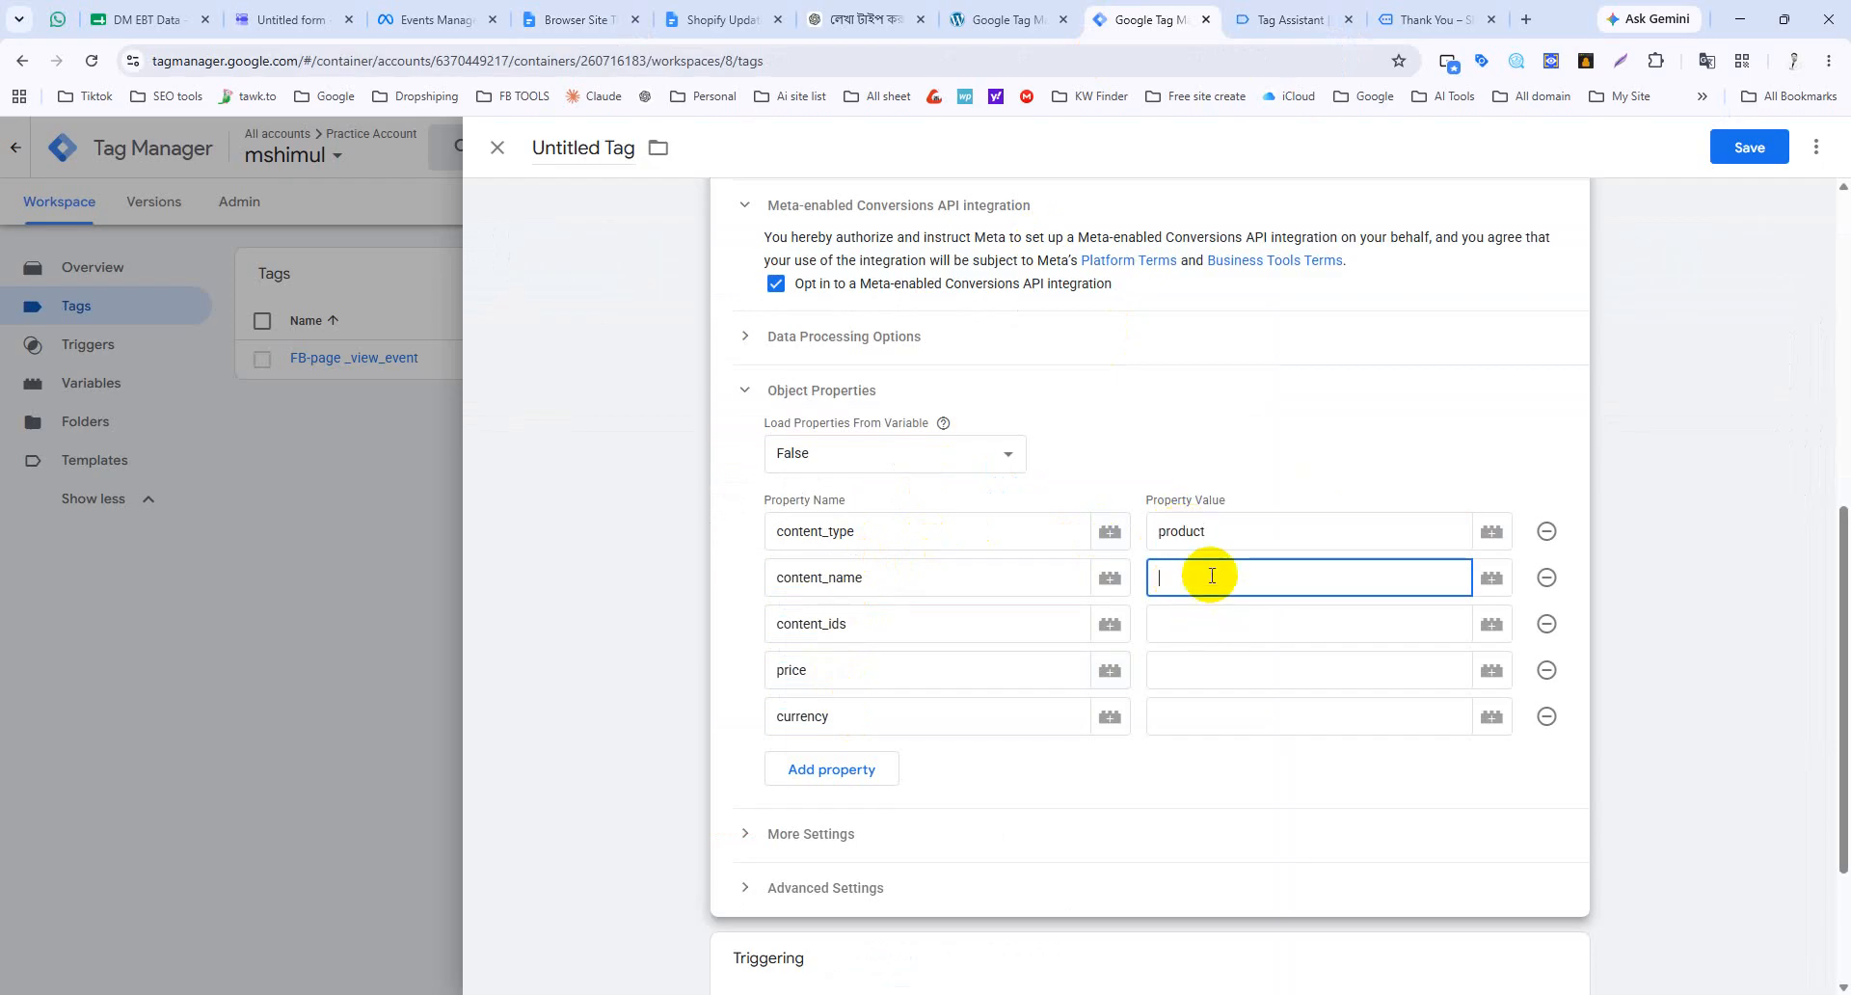
Step: Switch to Tag Assistant and expand the purchase event's API call to examine its ecommerce item data
left_click(1290, 19)
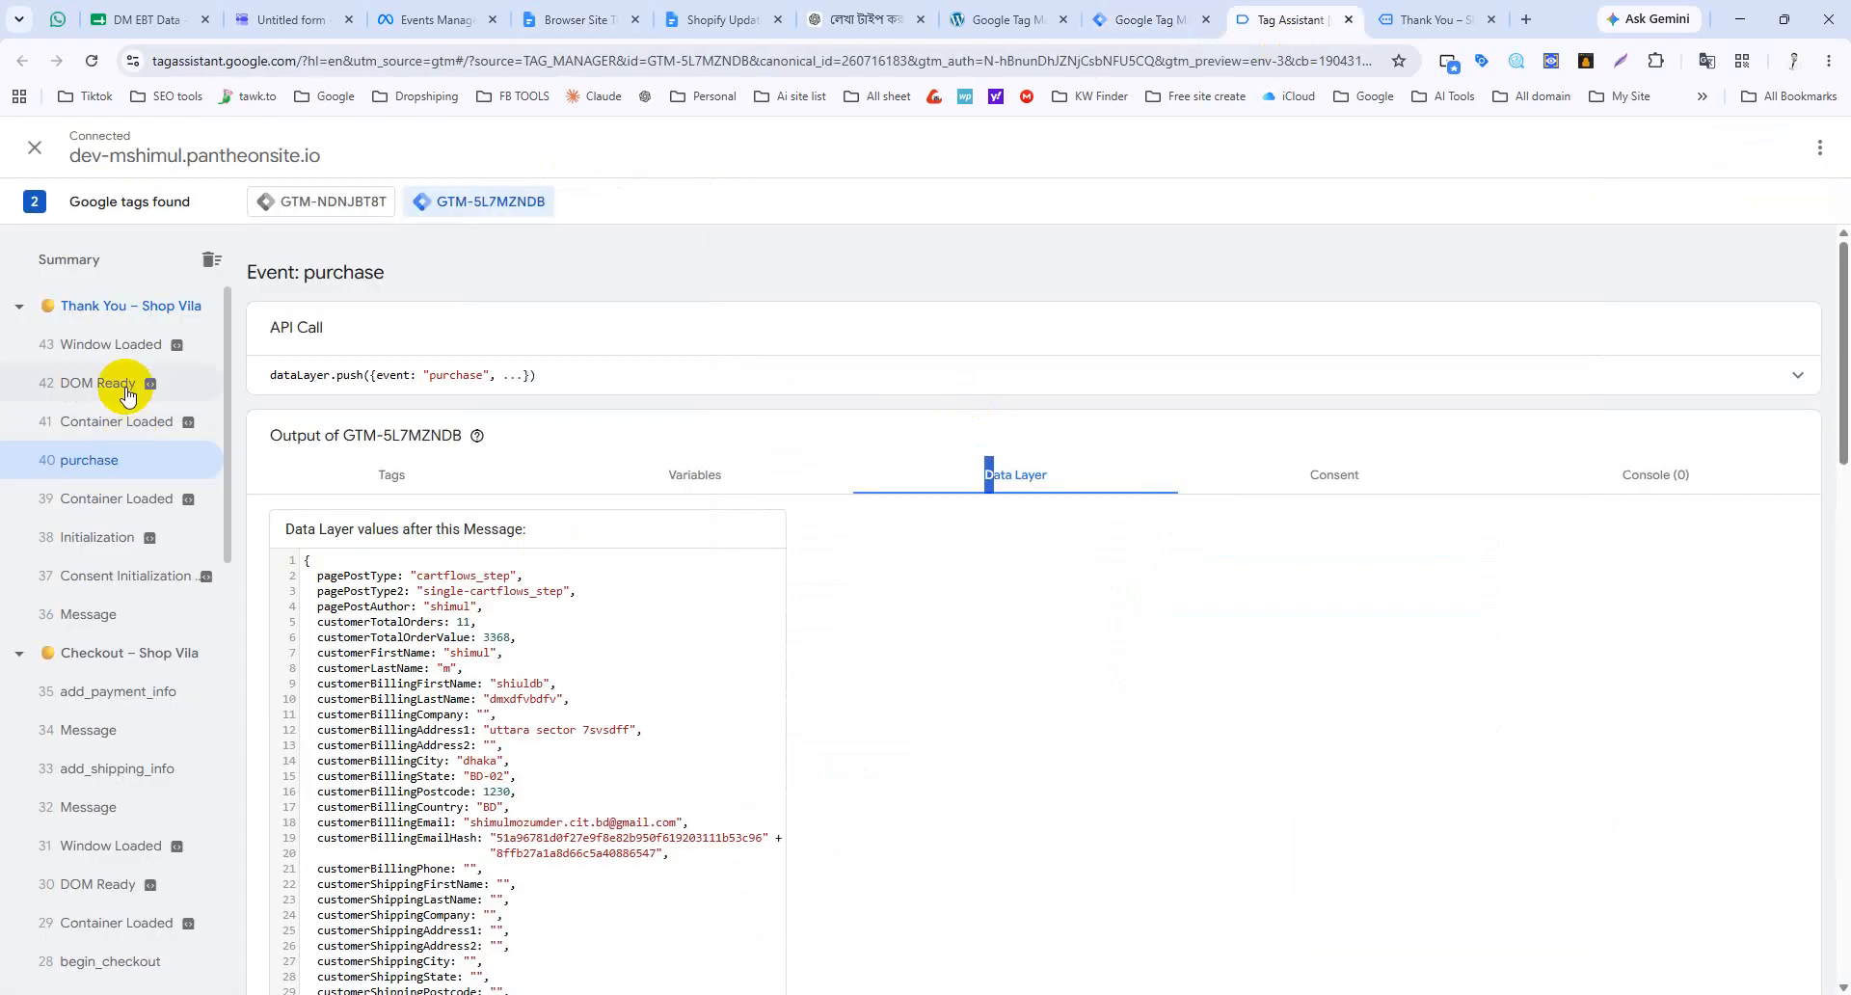
scroll(145, 646, "down", 1)
scroll(146, 656, "down", 2)
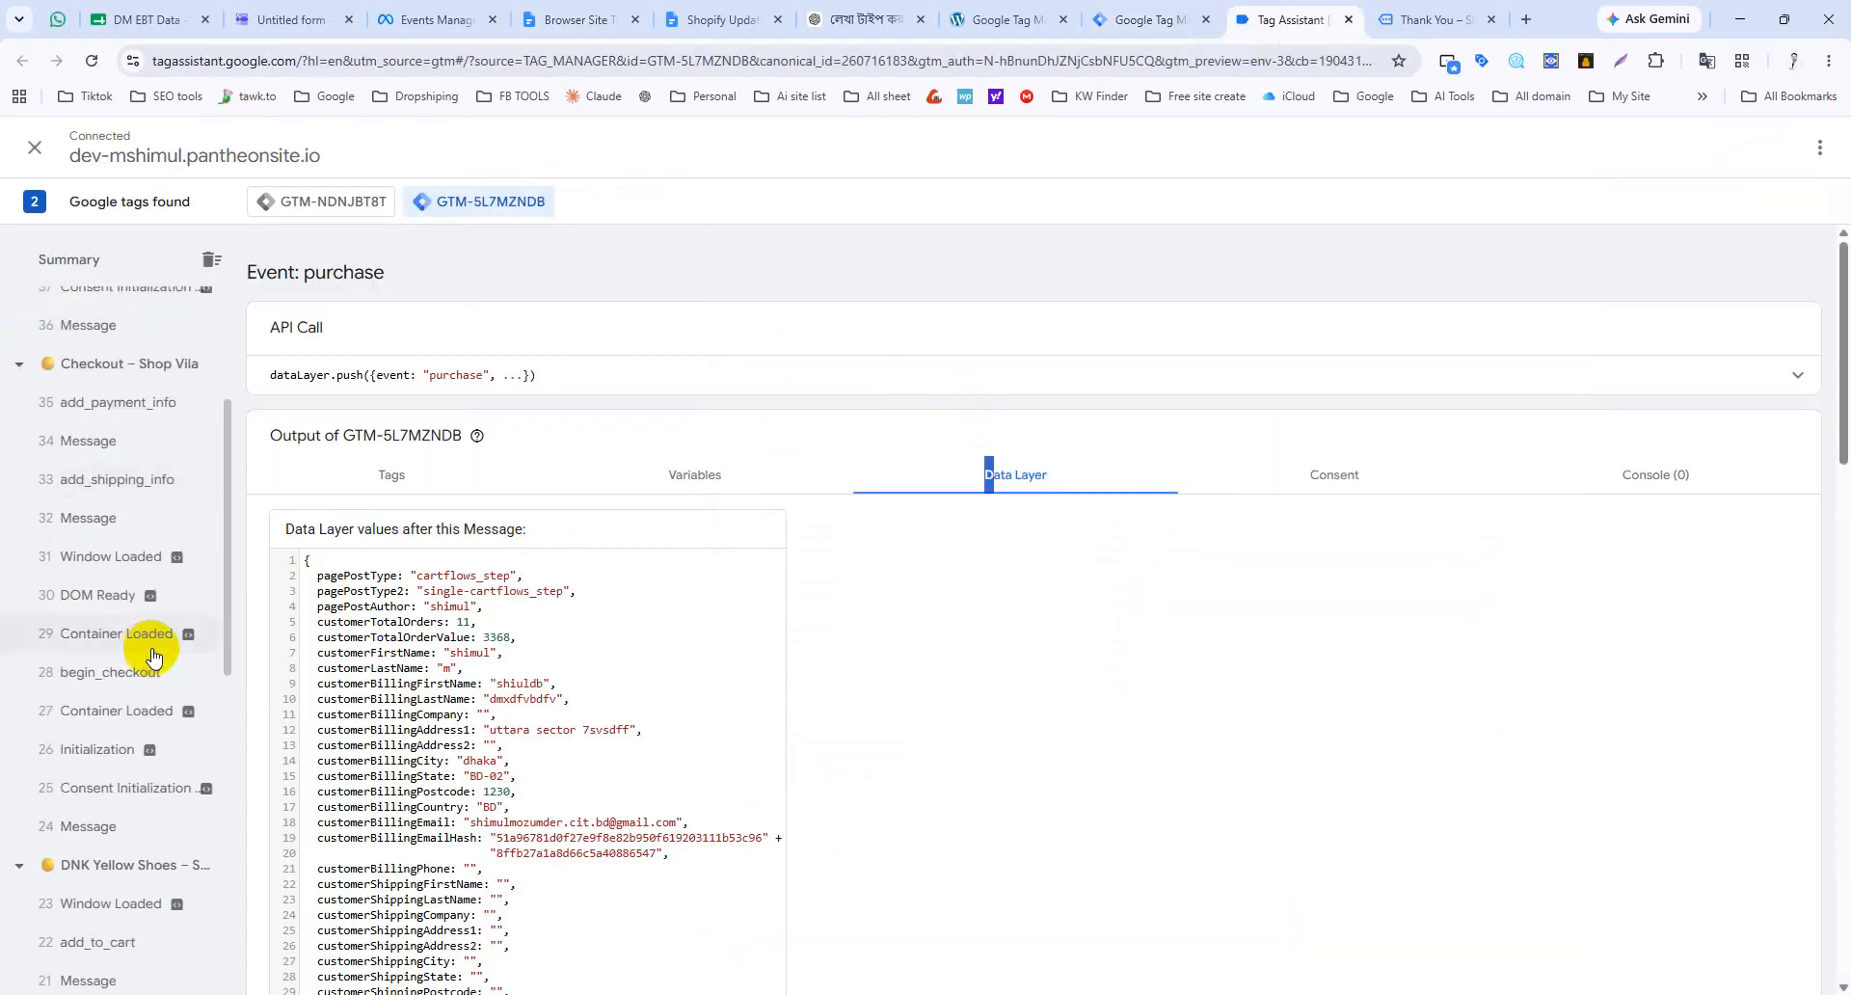
left_click(614, 383)
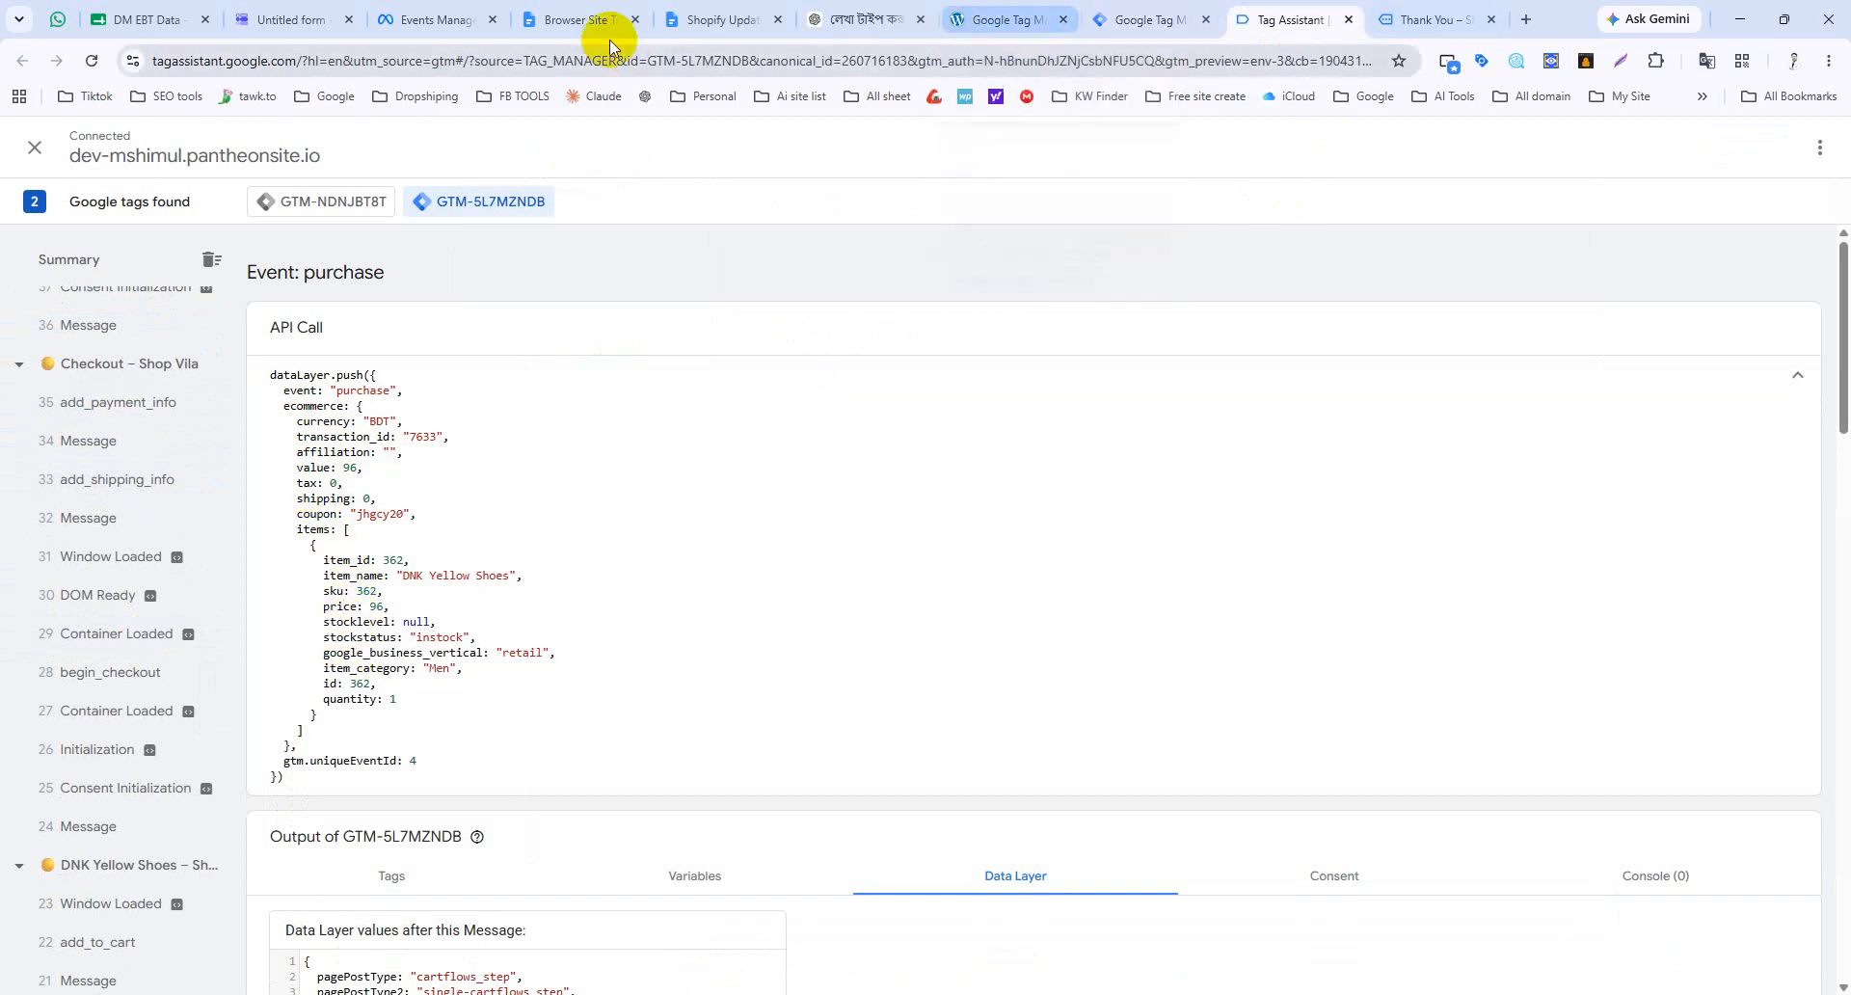
Step: Copy ecommerce.items.0.item_name from the view_item variables in the Browser Site Tracking document and enter it as the tag's content_name value
left_click(578, 19)
scroll(768, 679, "down", 2)
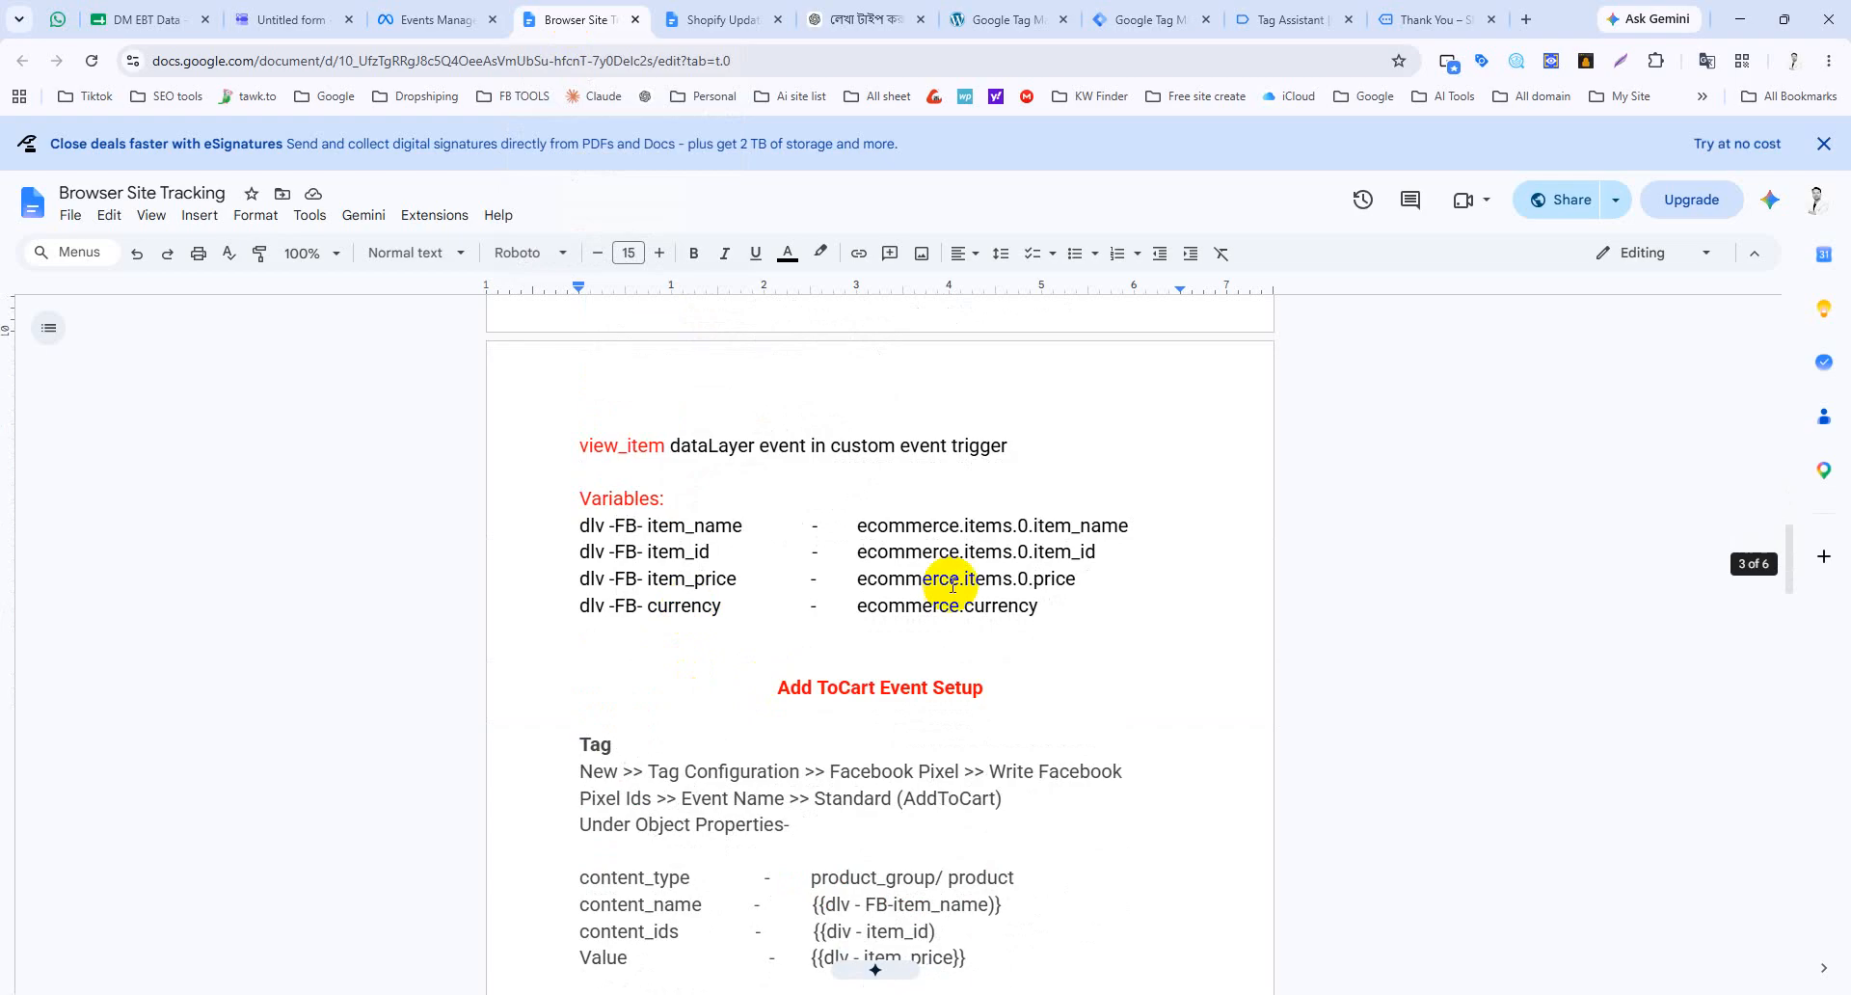
double_click(988, 526)
left_click_drag(1130, 525, 861, 525)
key("ctrl+c")
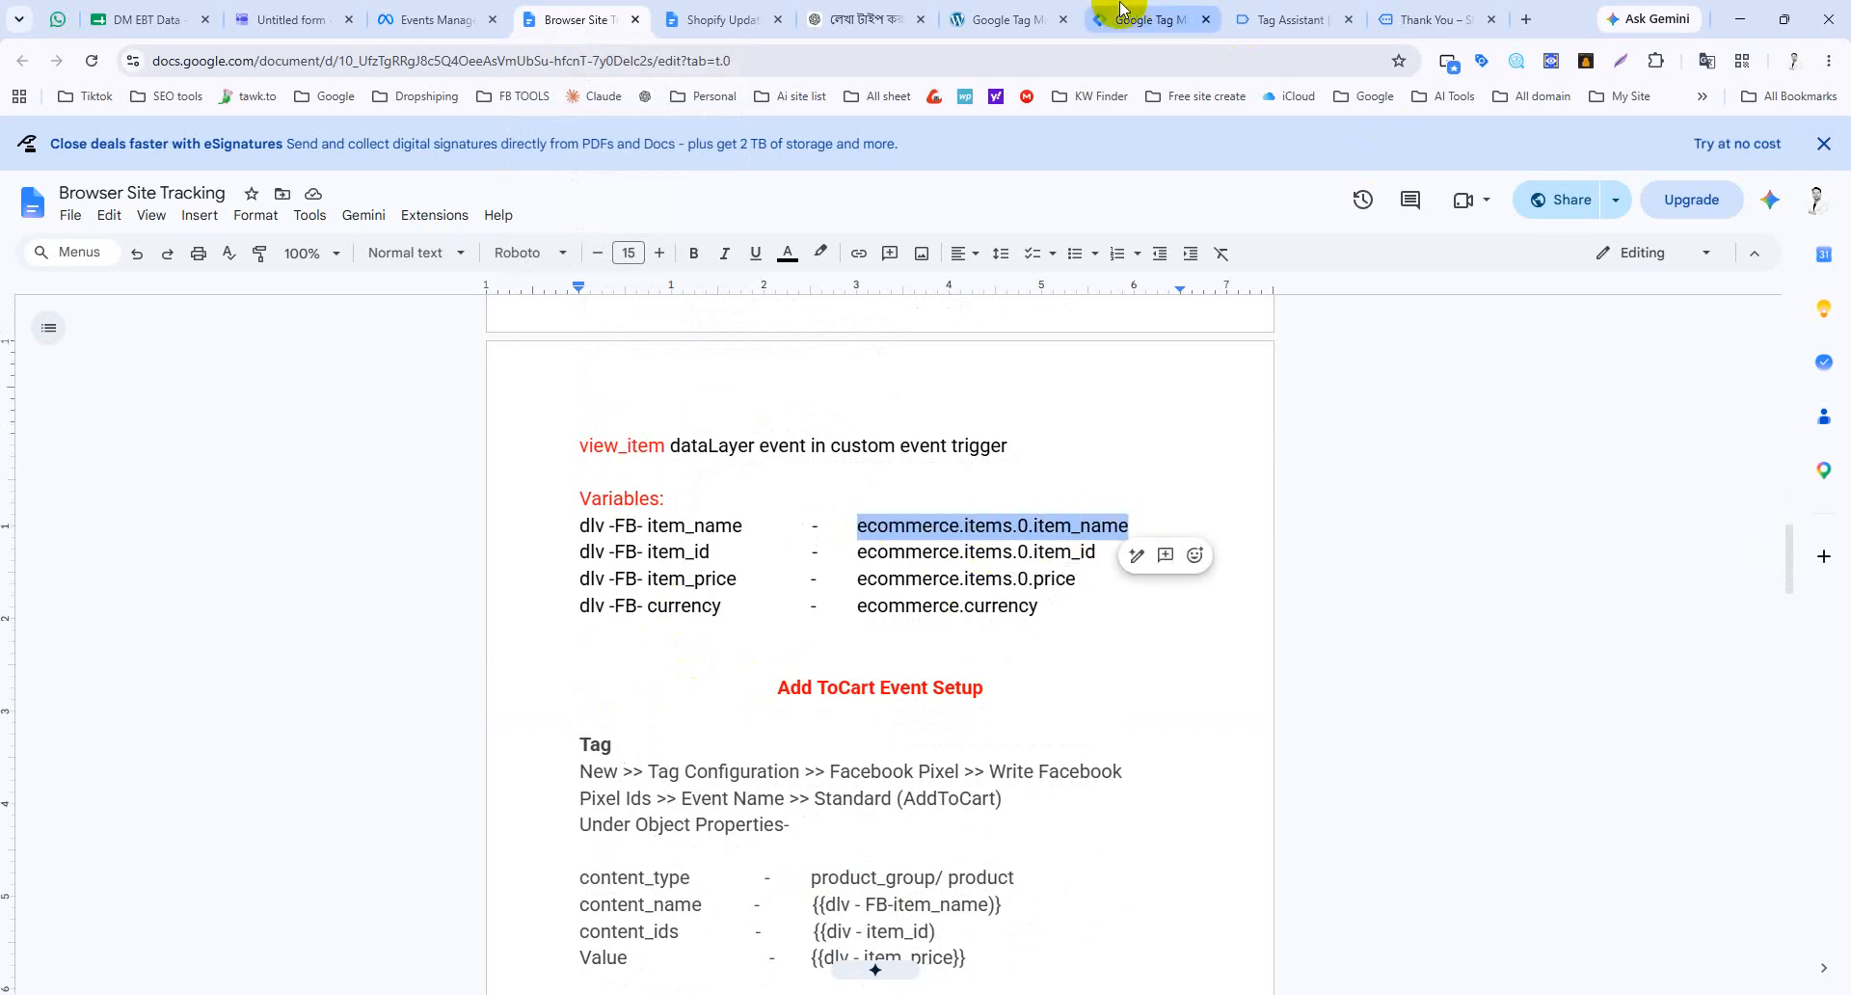
left_click(1148, 20)
key("ctrl+v")
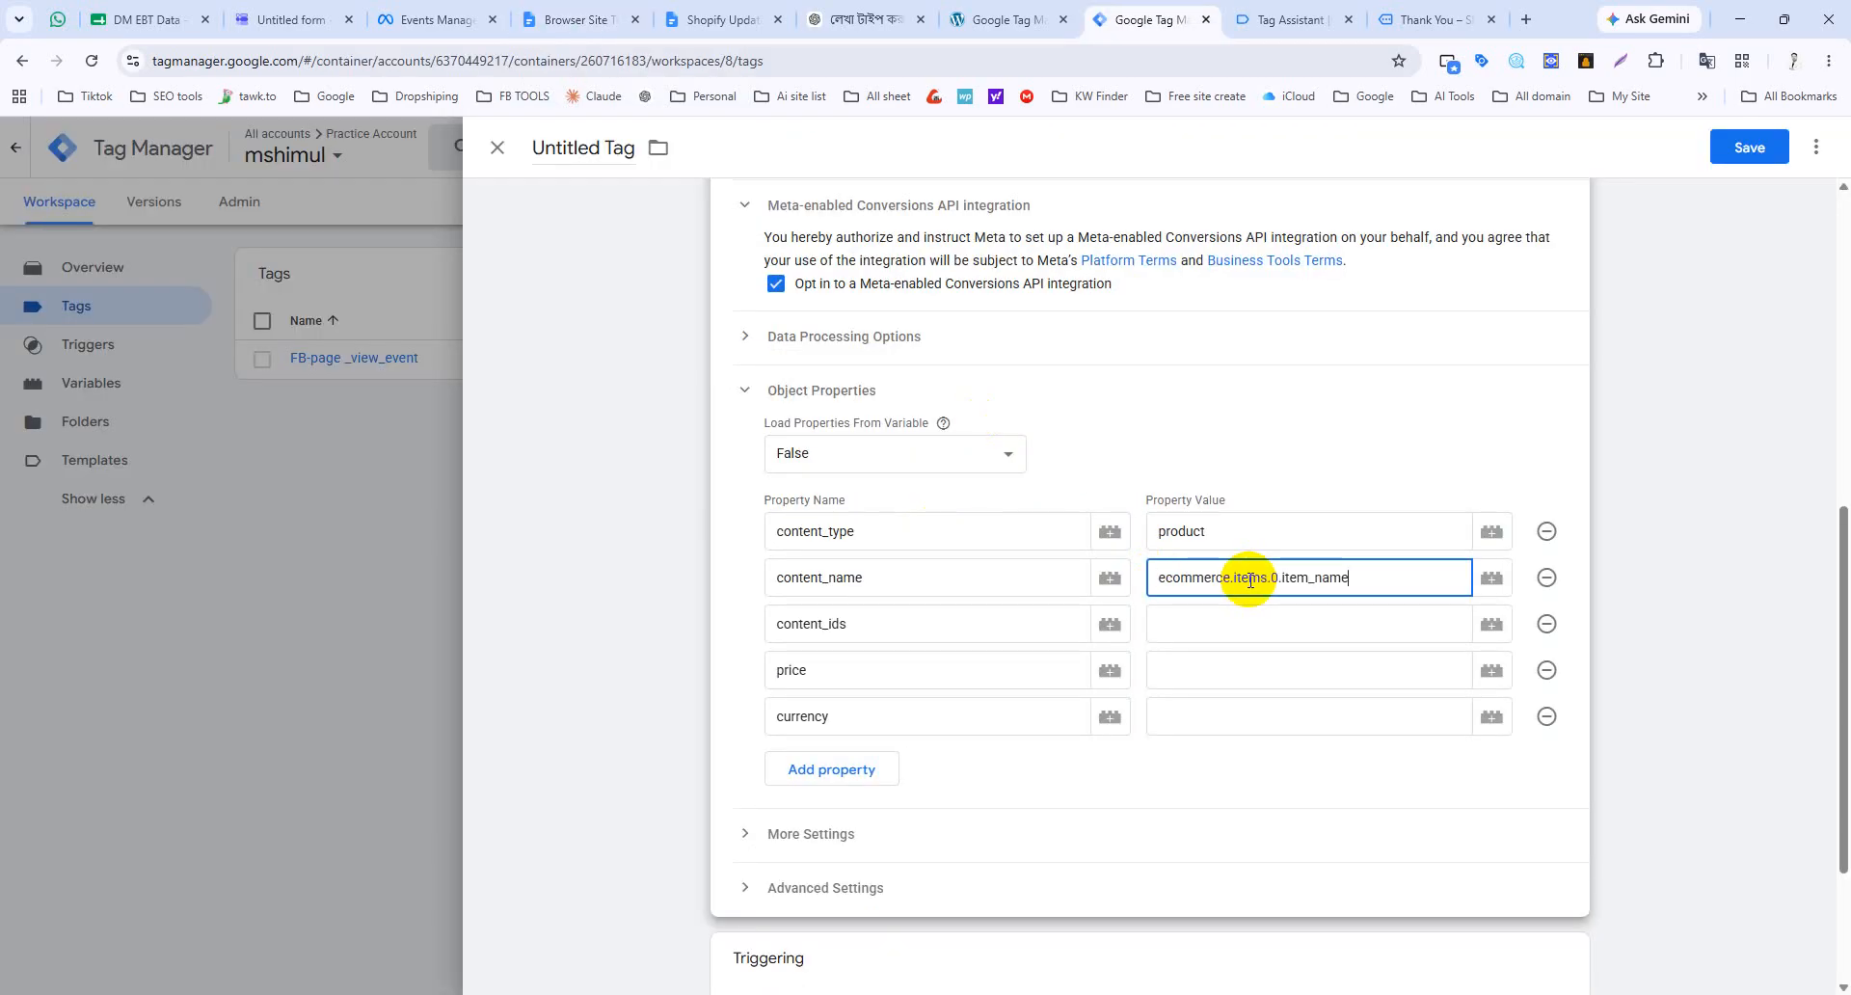
Step: Cut the tag's content_name value and paste it, ecommerce.items.0.item_name, as the name of a new Data Layer Variable for that property
left_click_drag(1376, 579, 1150, 579)
key("ctrl+c")
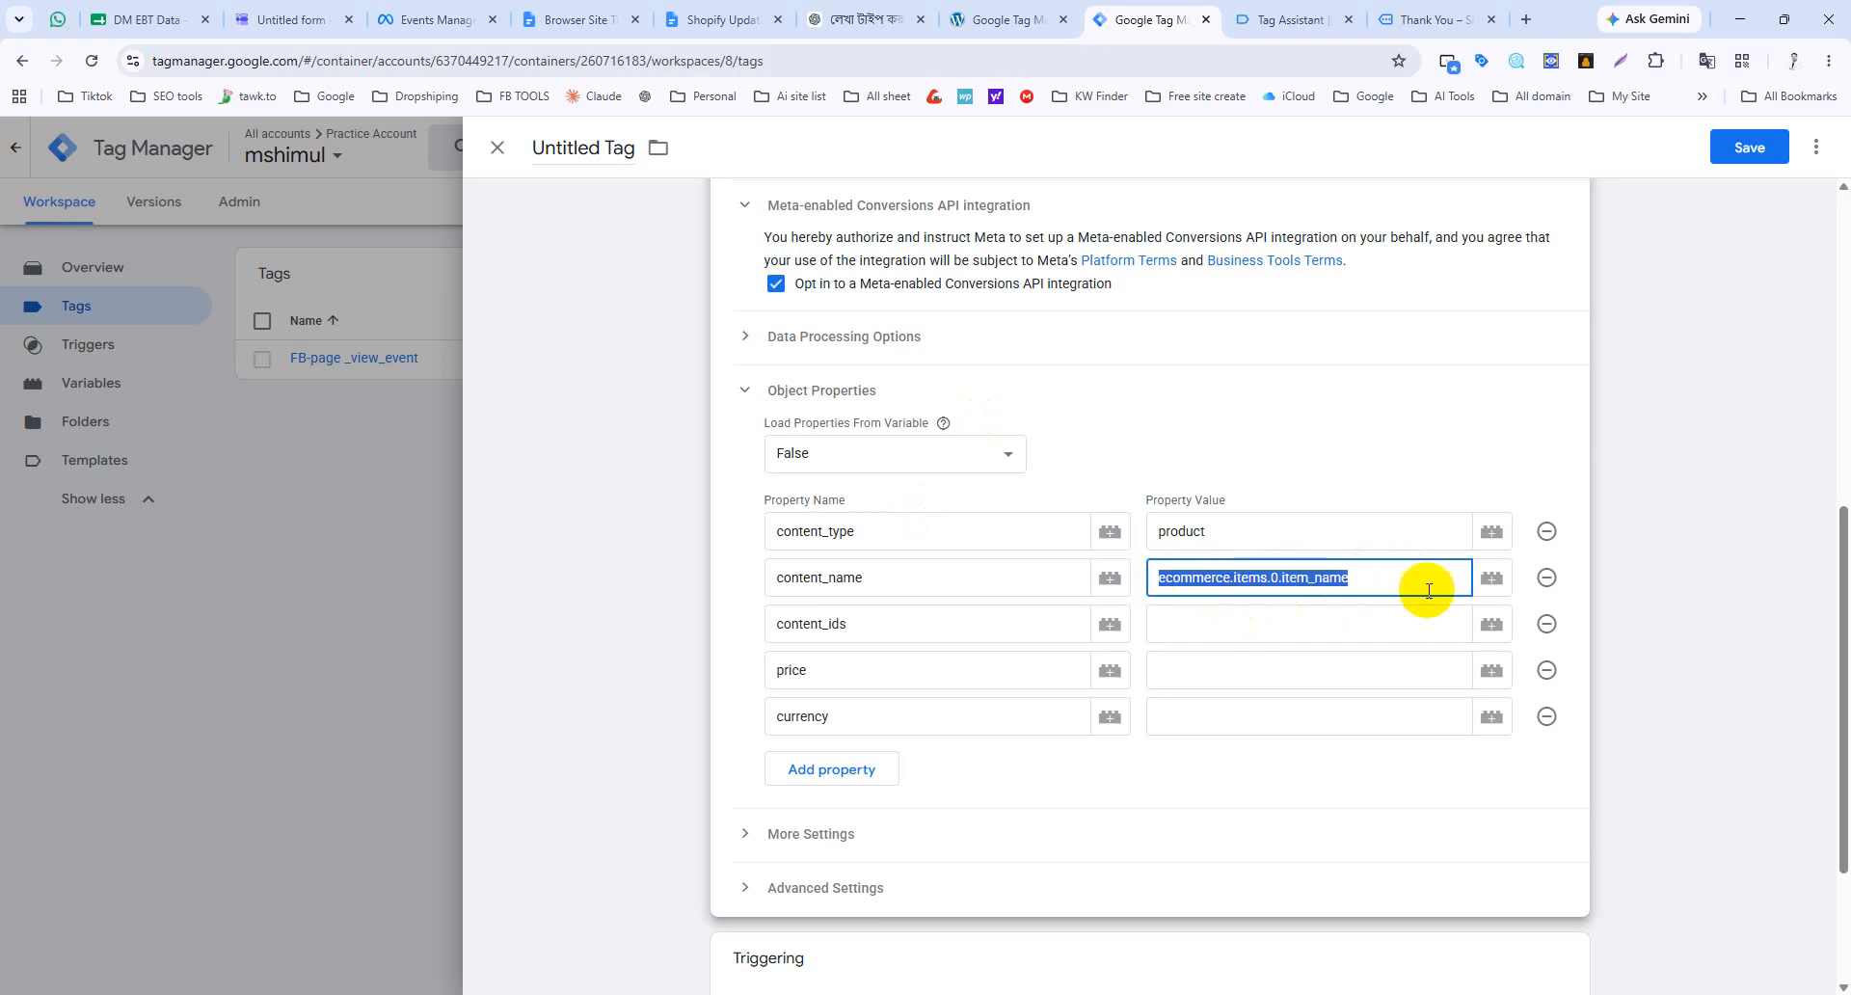
key("BackSpace")
left_click(1489, 578)
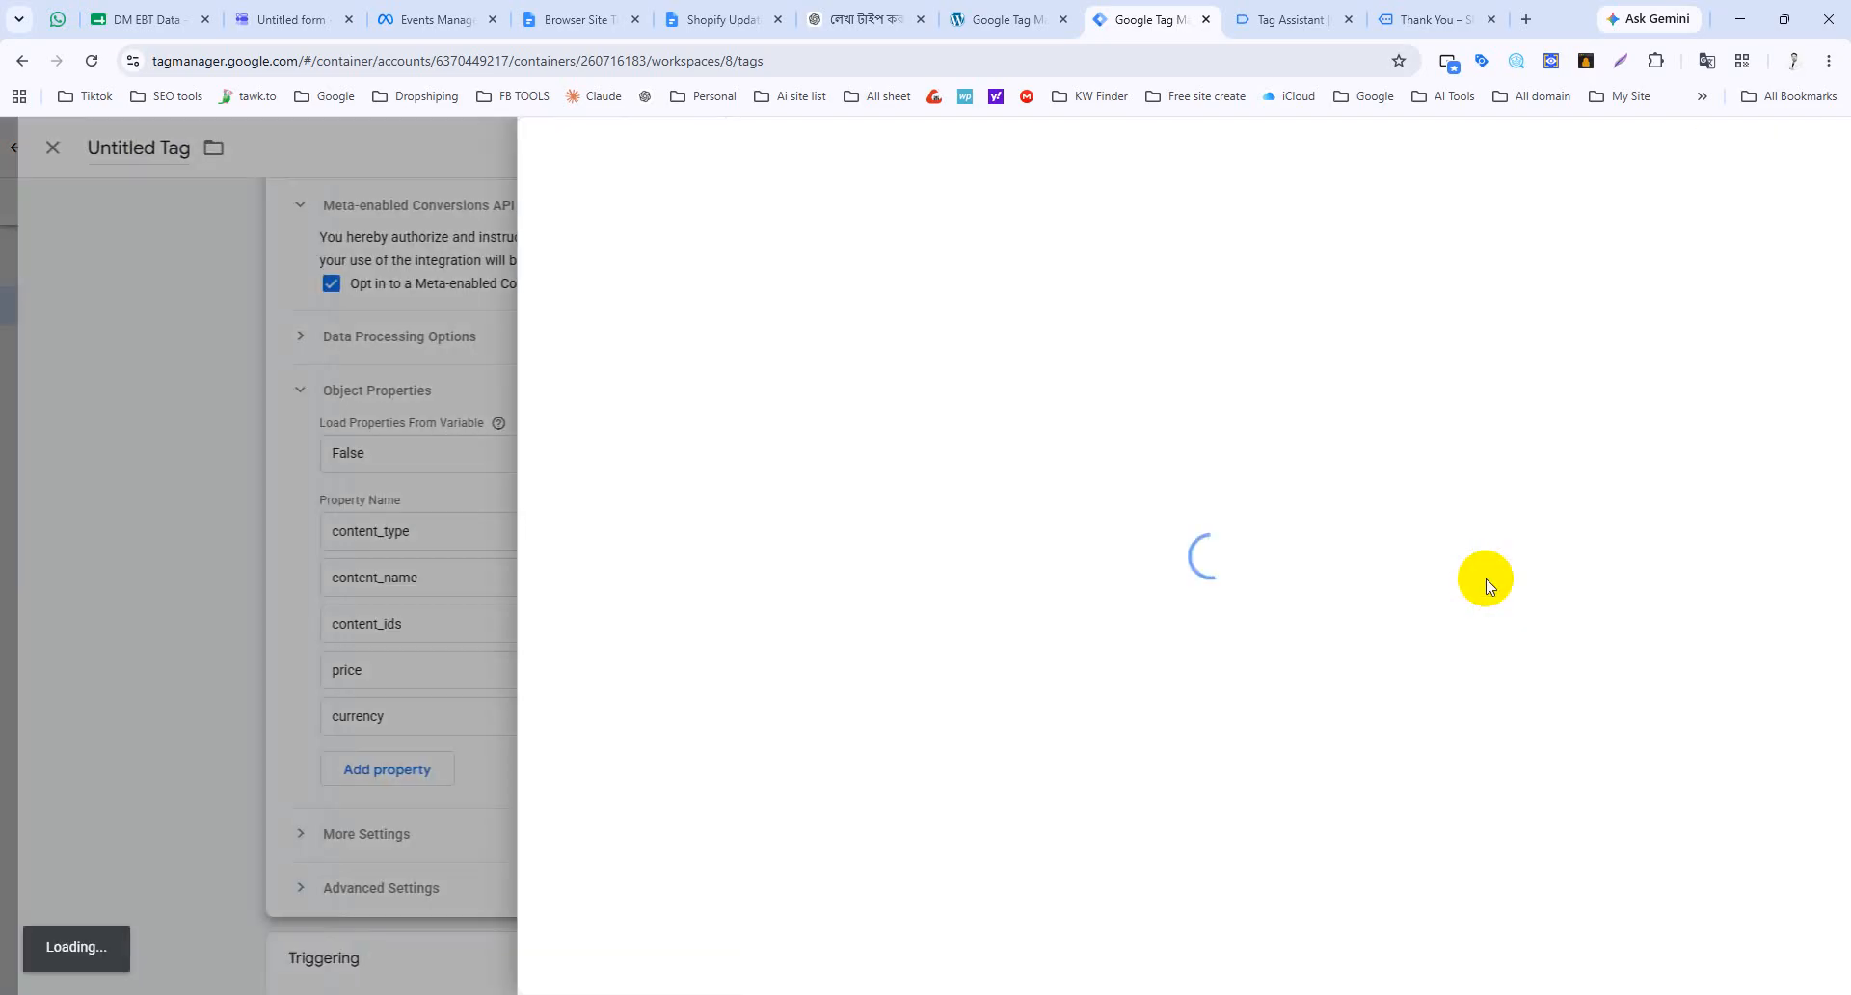
left_click(1814, 154)
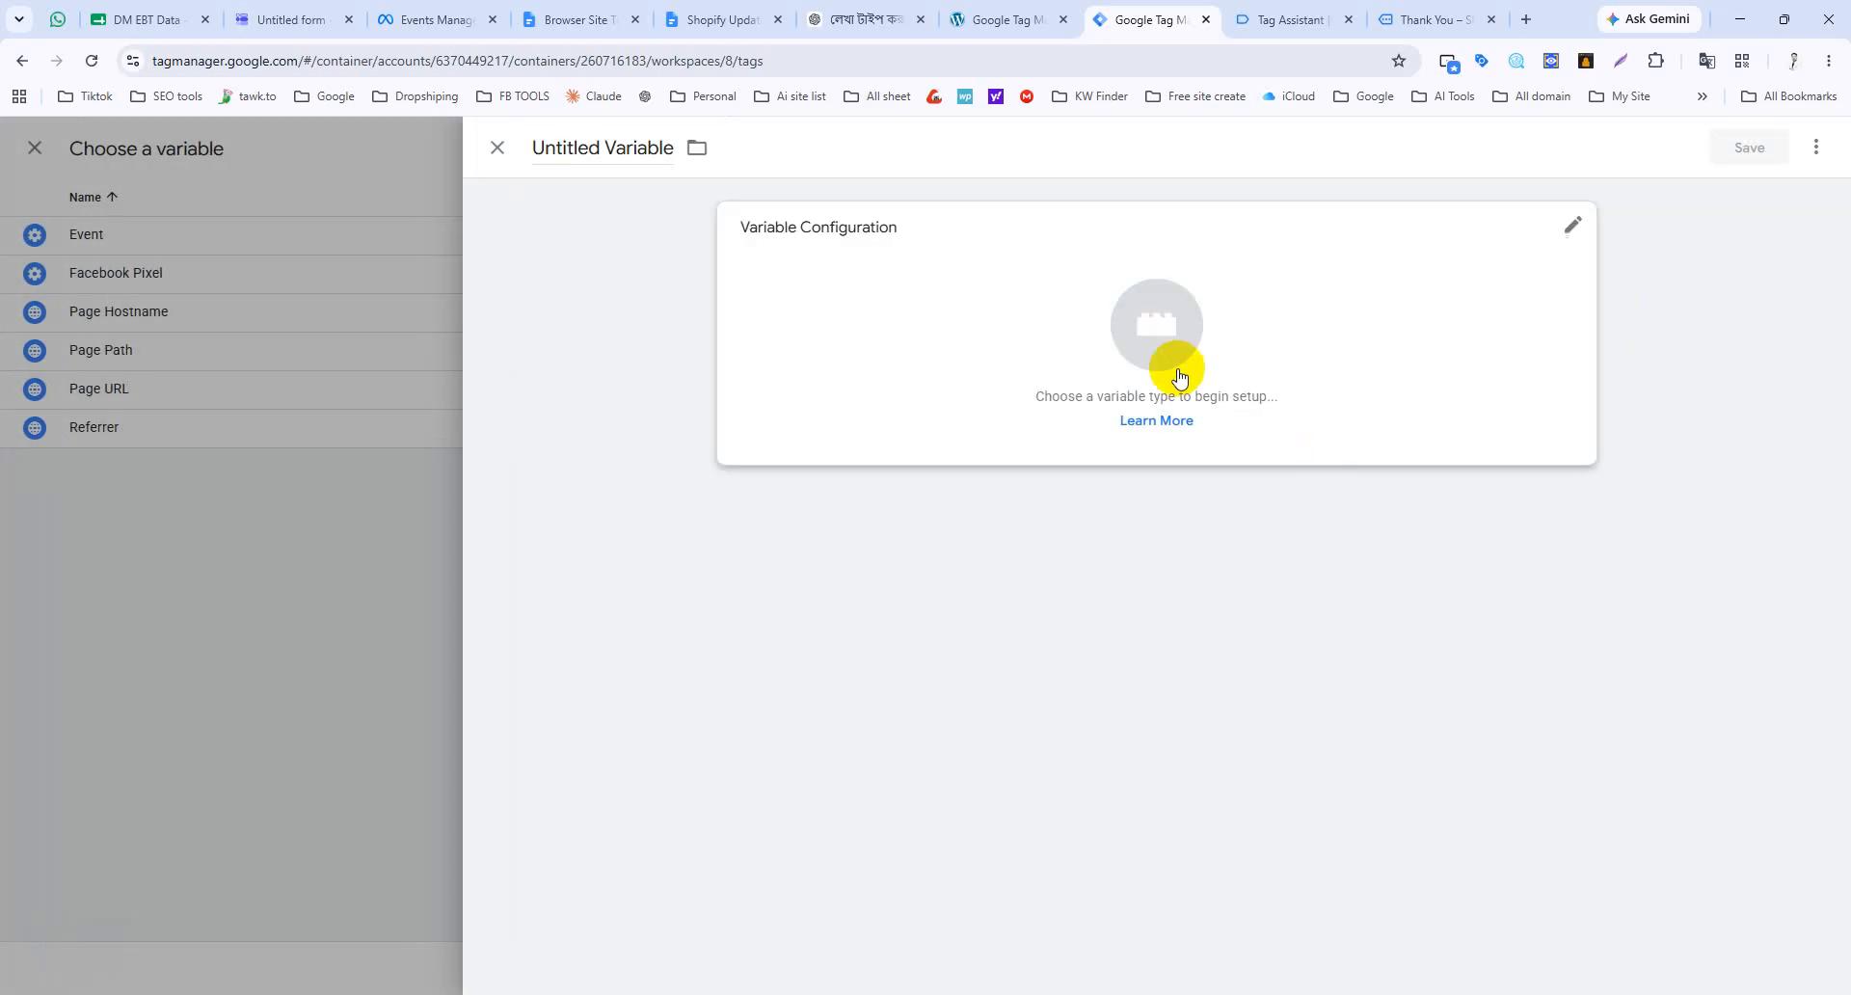
left_click(1177, 337)
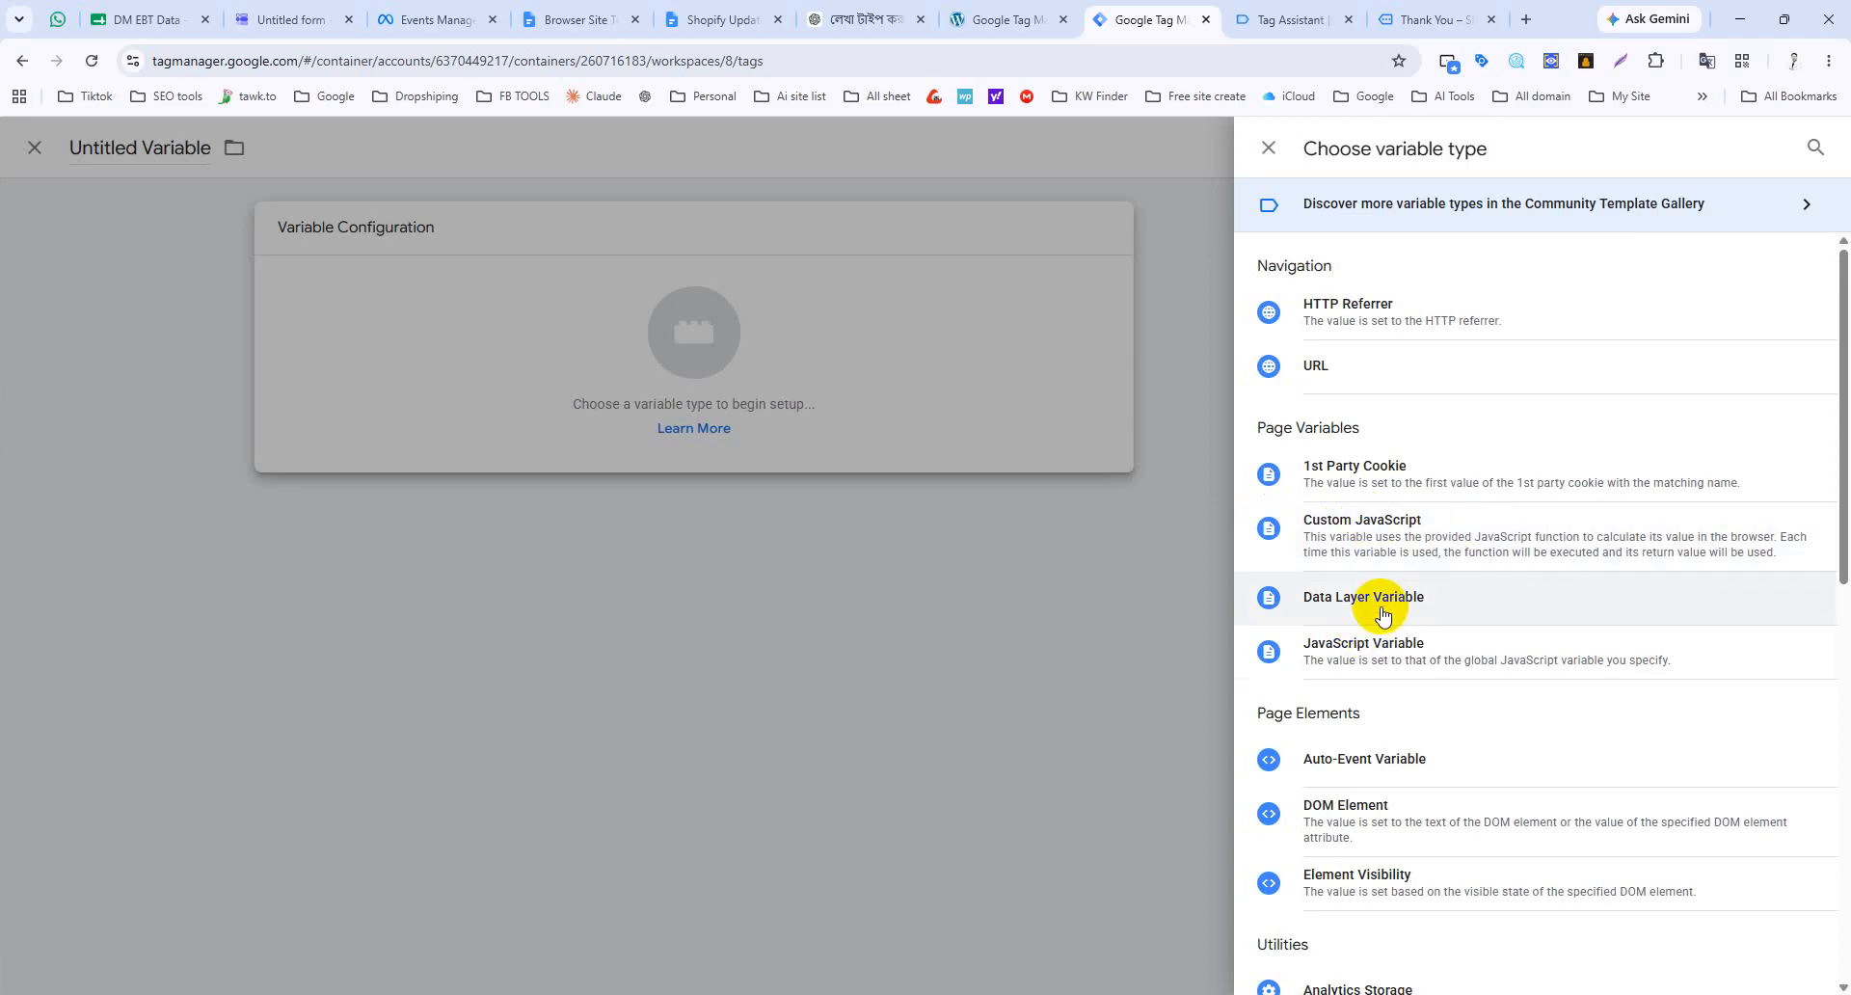
left_click(1384, 602)
key("ctrl+v")
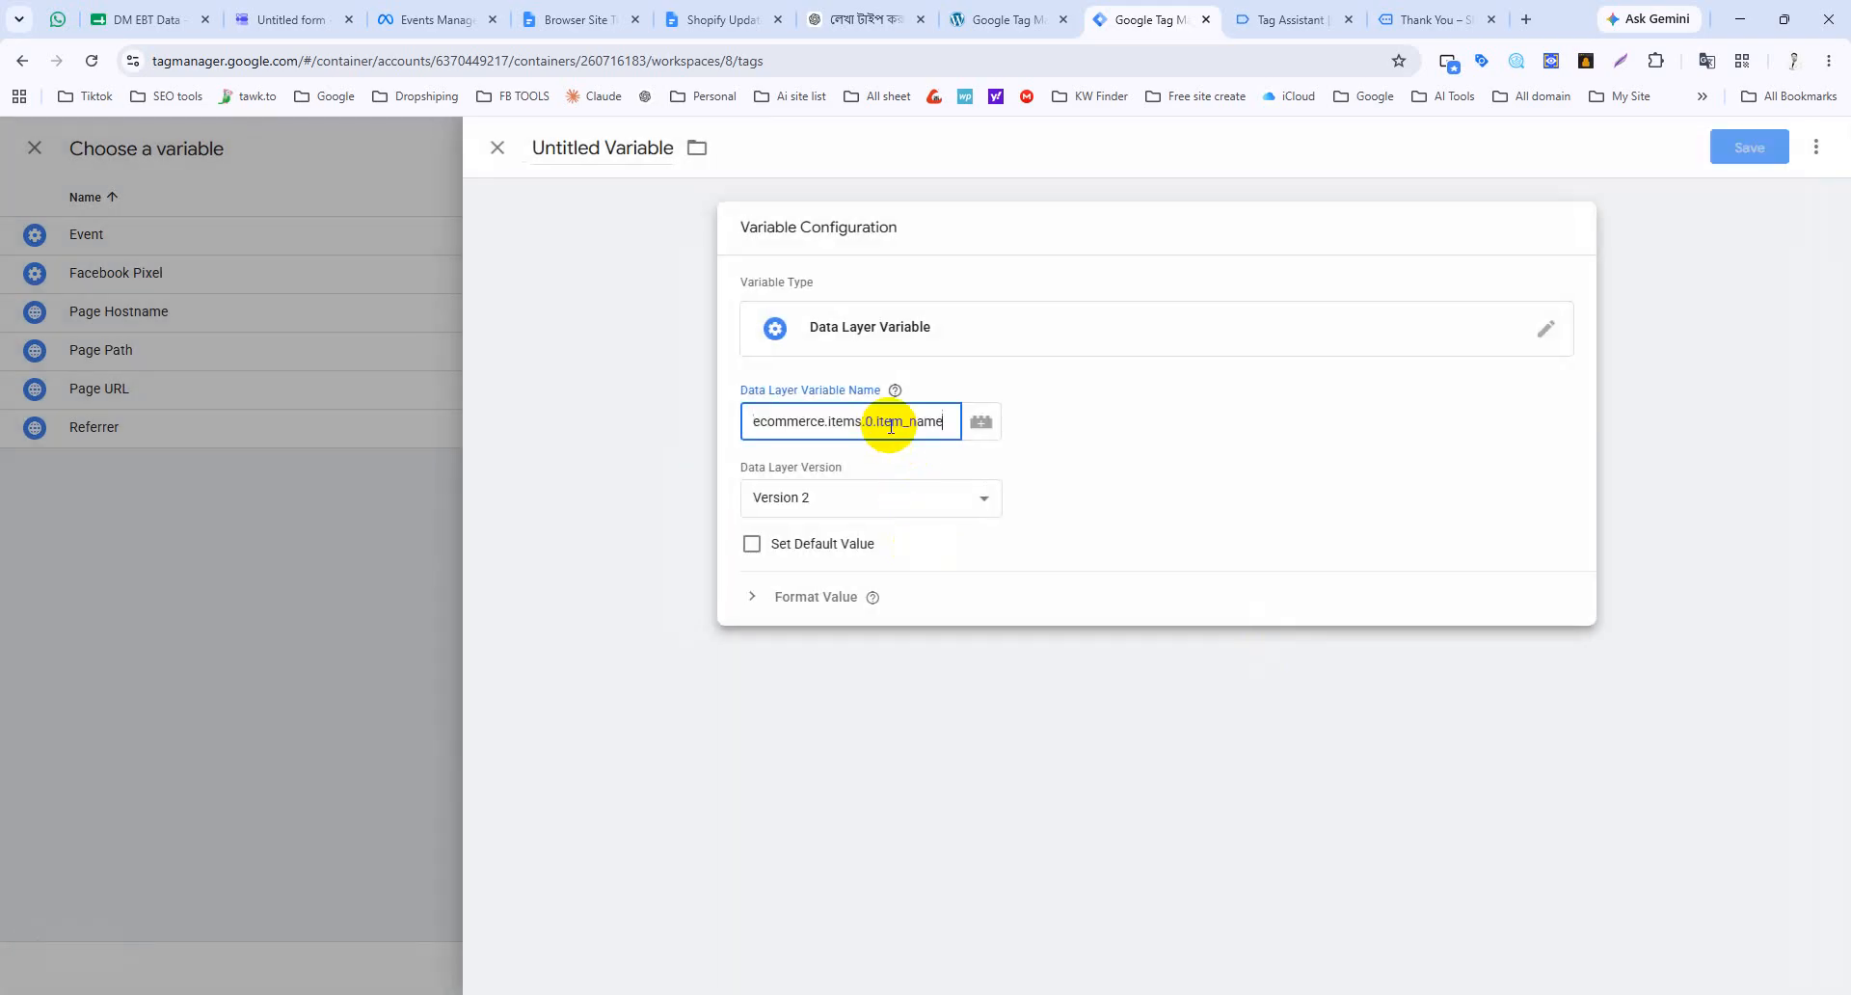
Step: Title the new variable dlv-item_name and save it as the content_name value
left_click(568, 142)
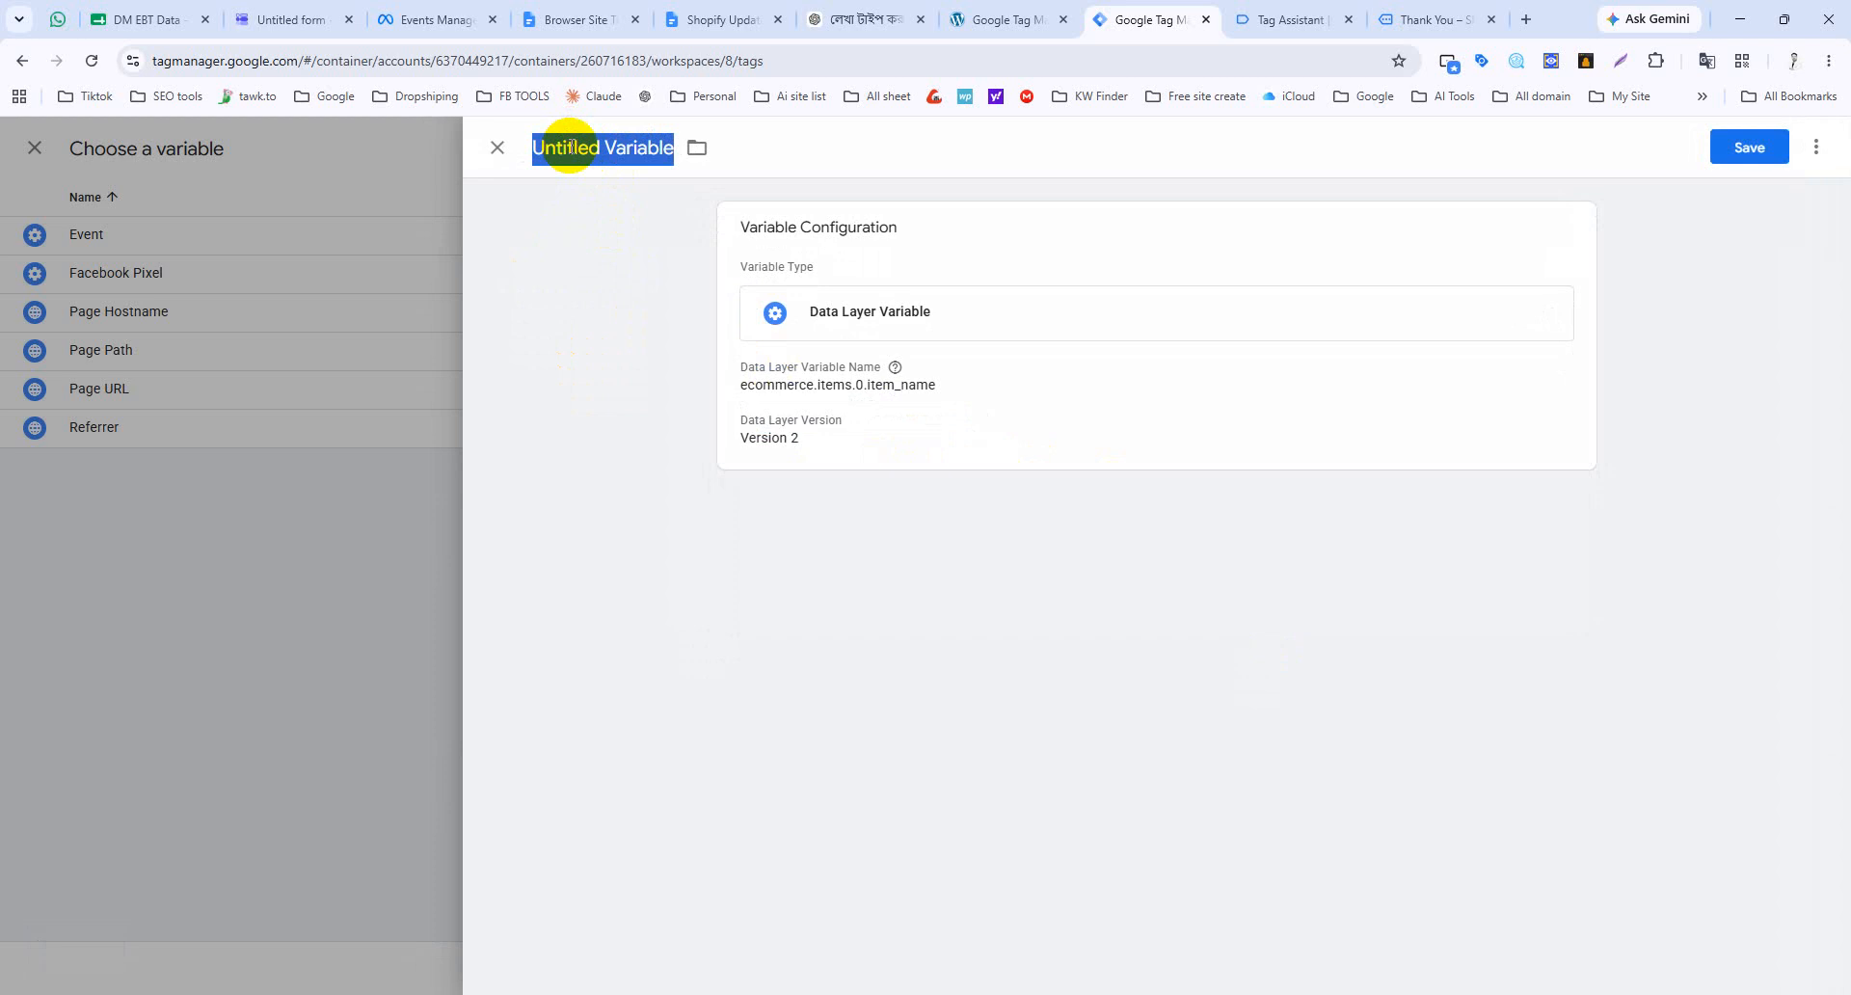
type("dlv-item_name")
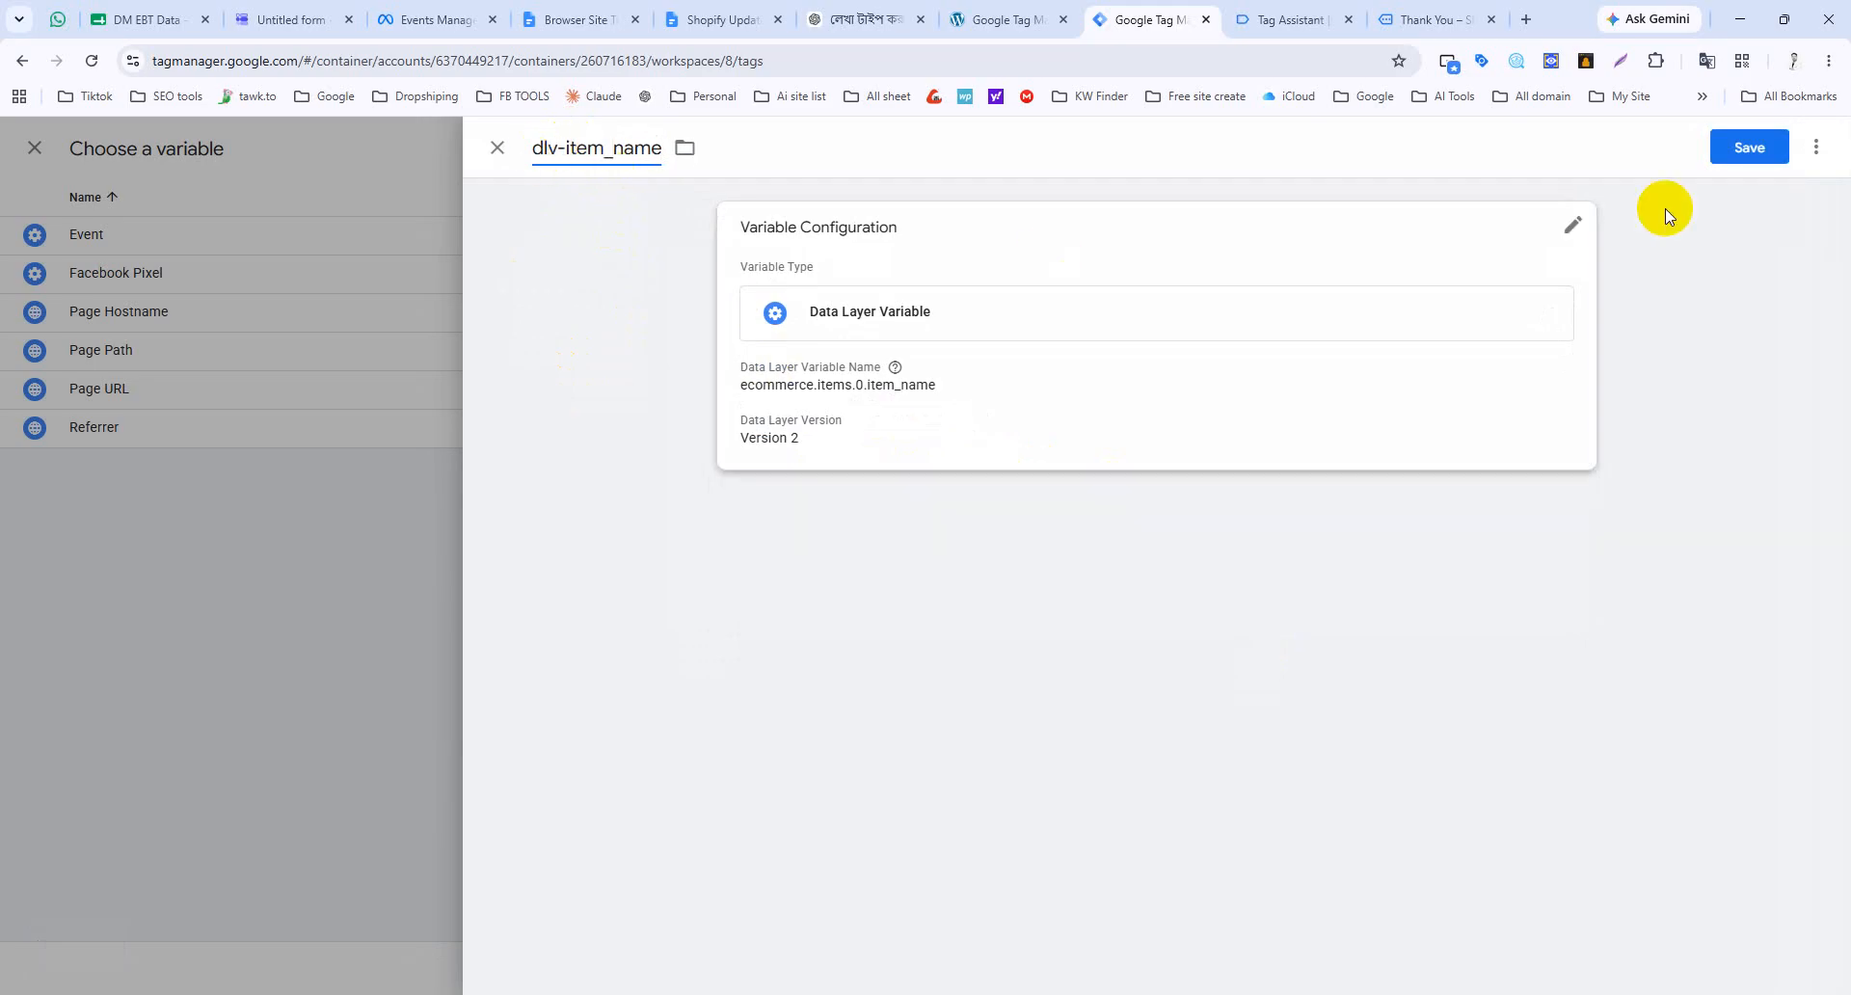
left_click(1761, 152)
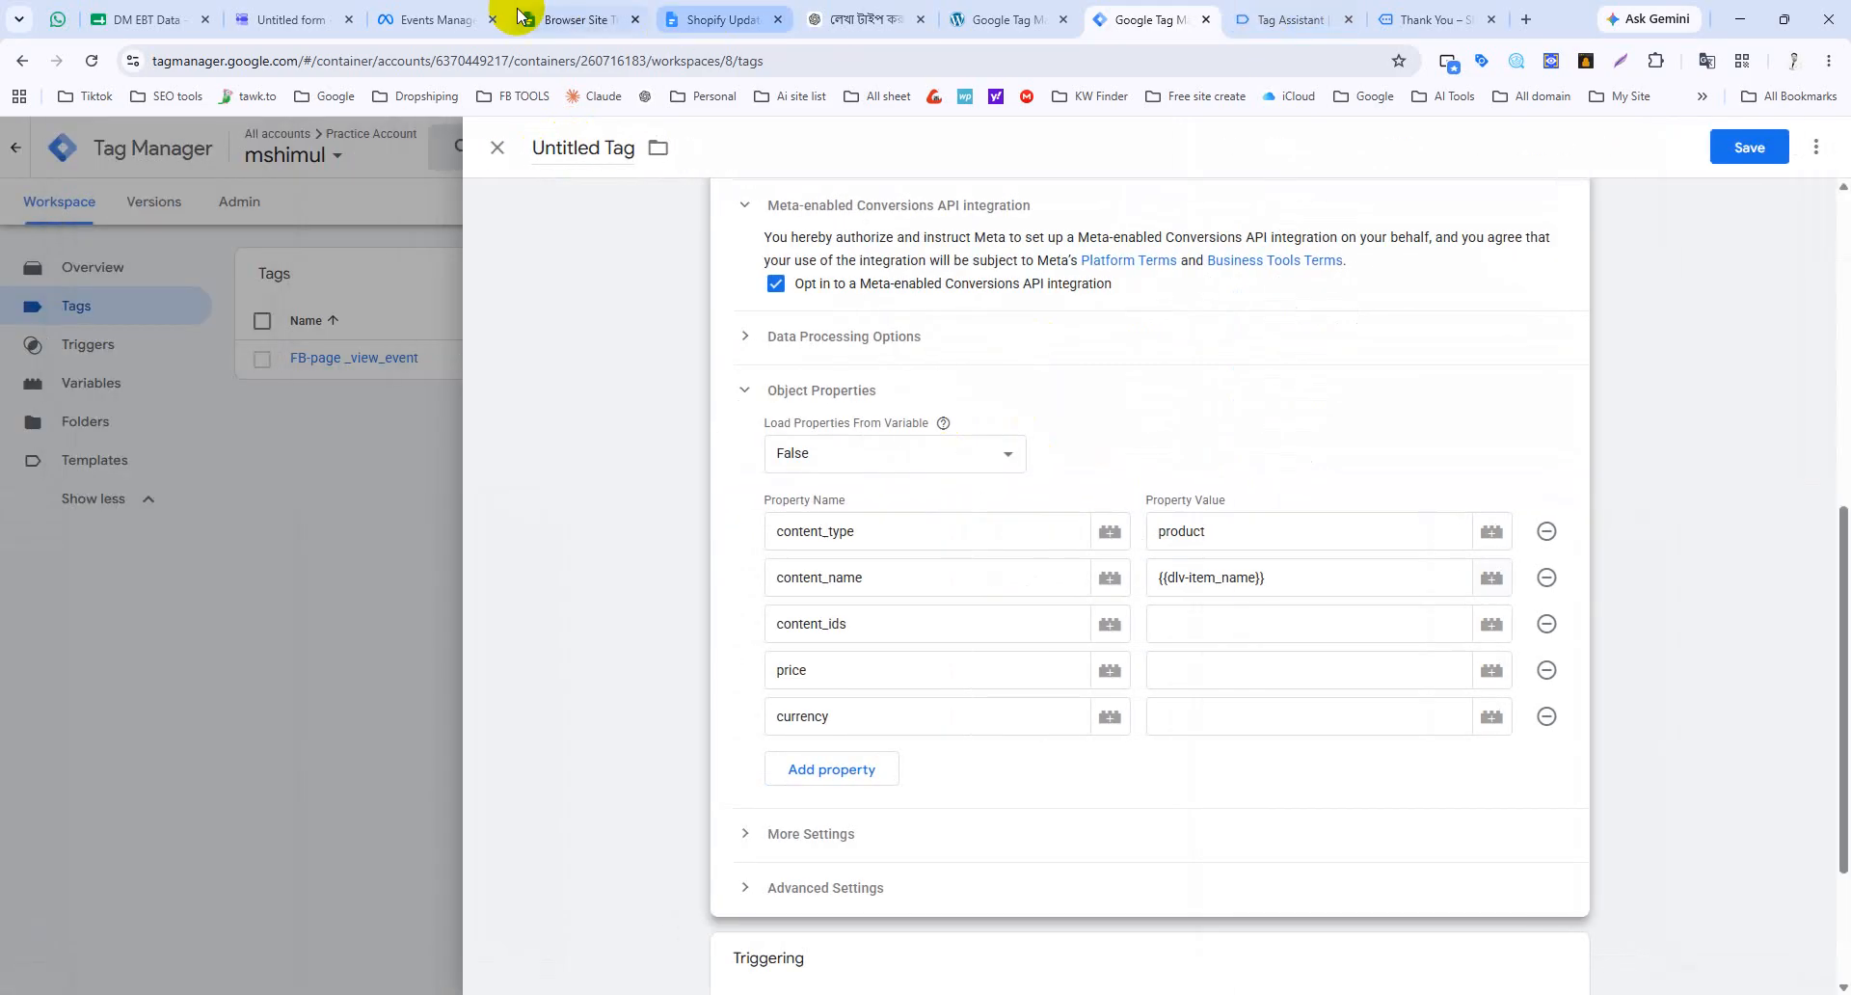
Step: Copy ecommerce.items.0.item_id from the view_item variables in the Browser Site Tracking document
left_click(518, 17)
left_click(923, 550)
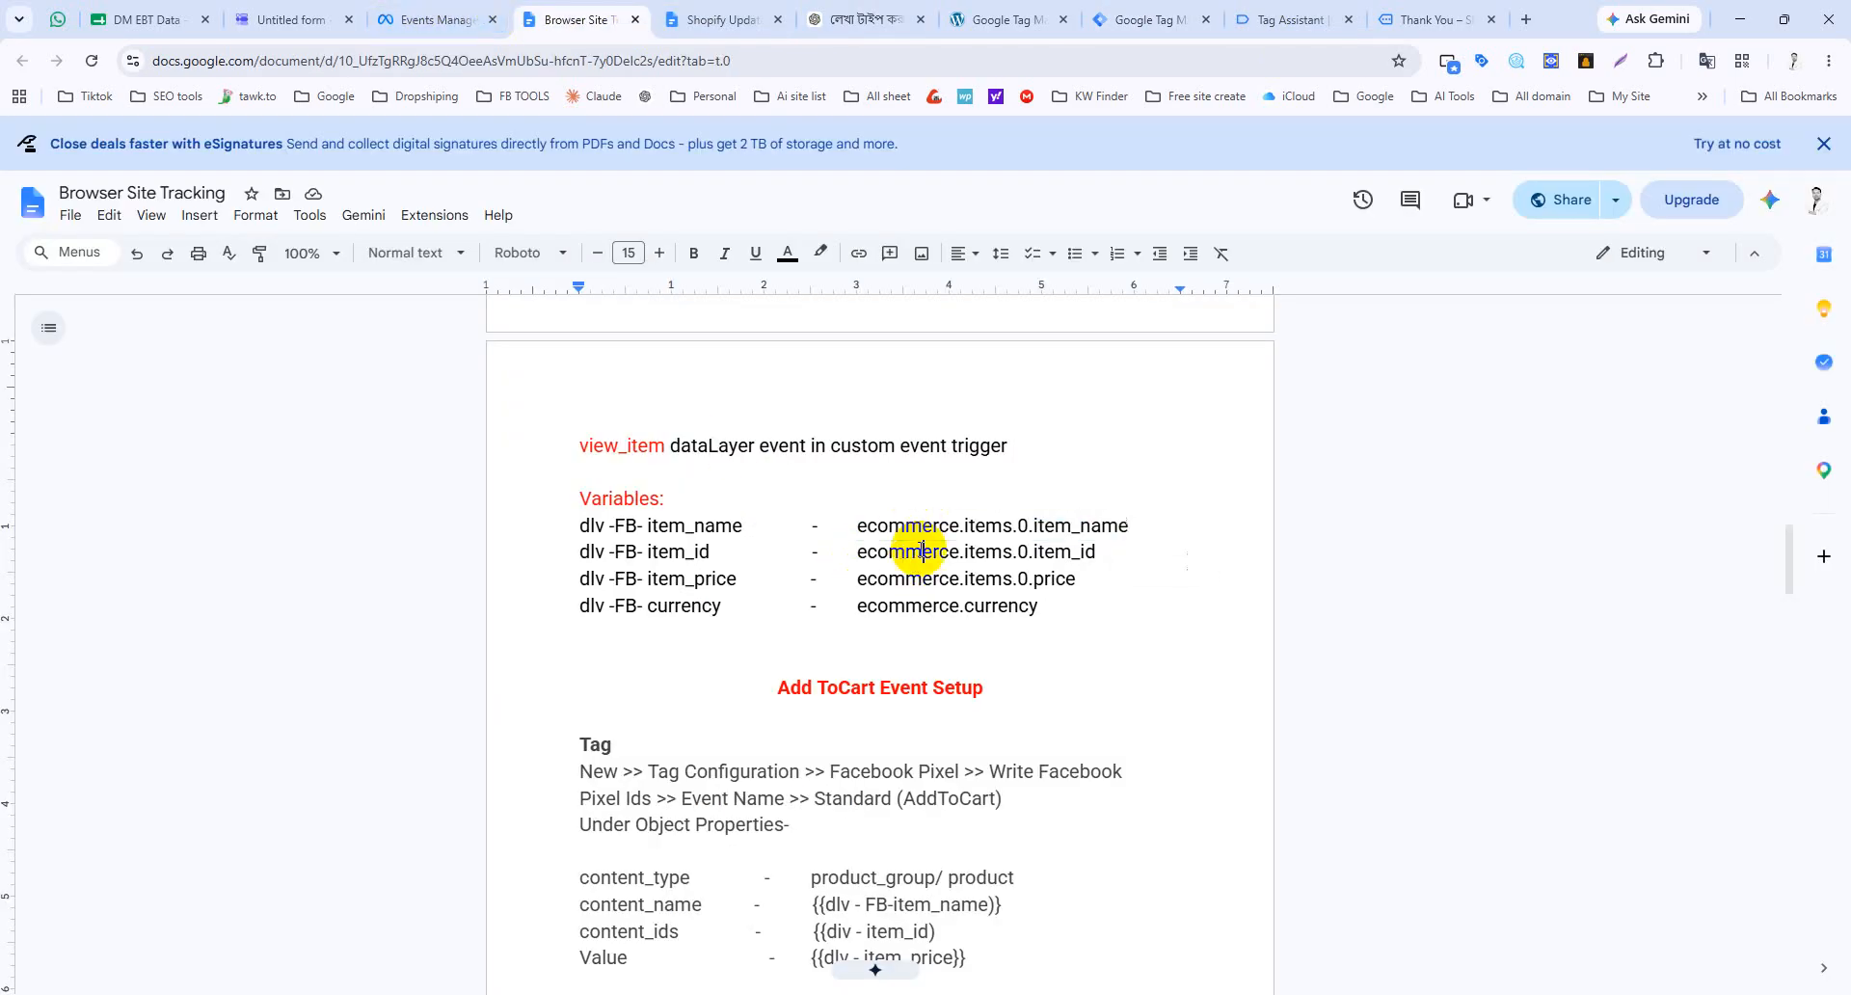
double_click(923, 551)
left_click(1098, 552, "shift")
key("ctrl+c")
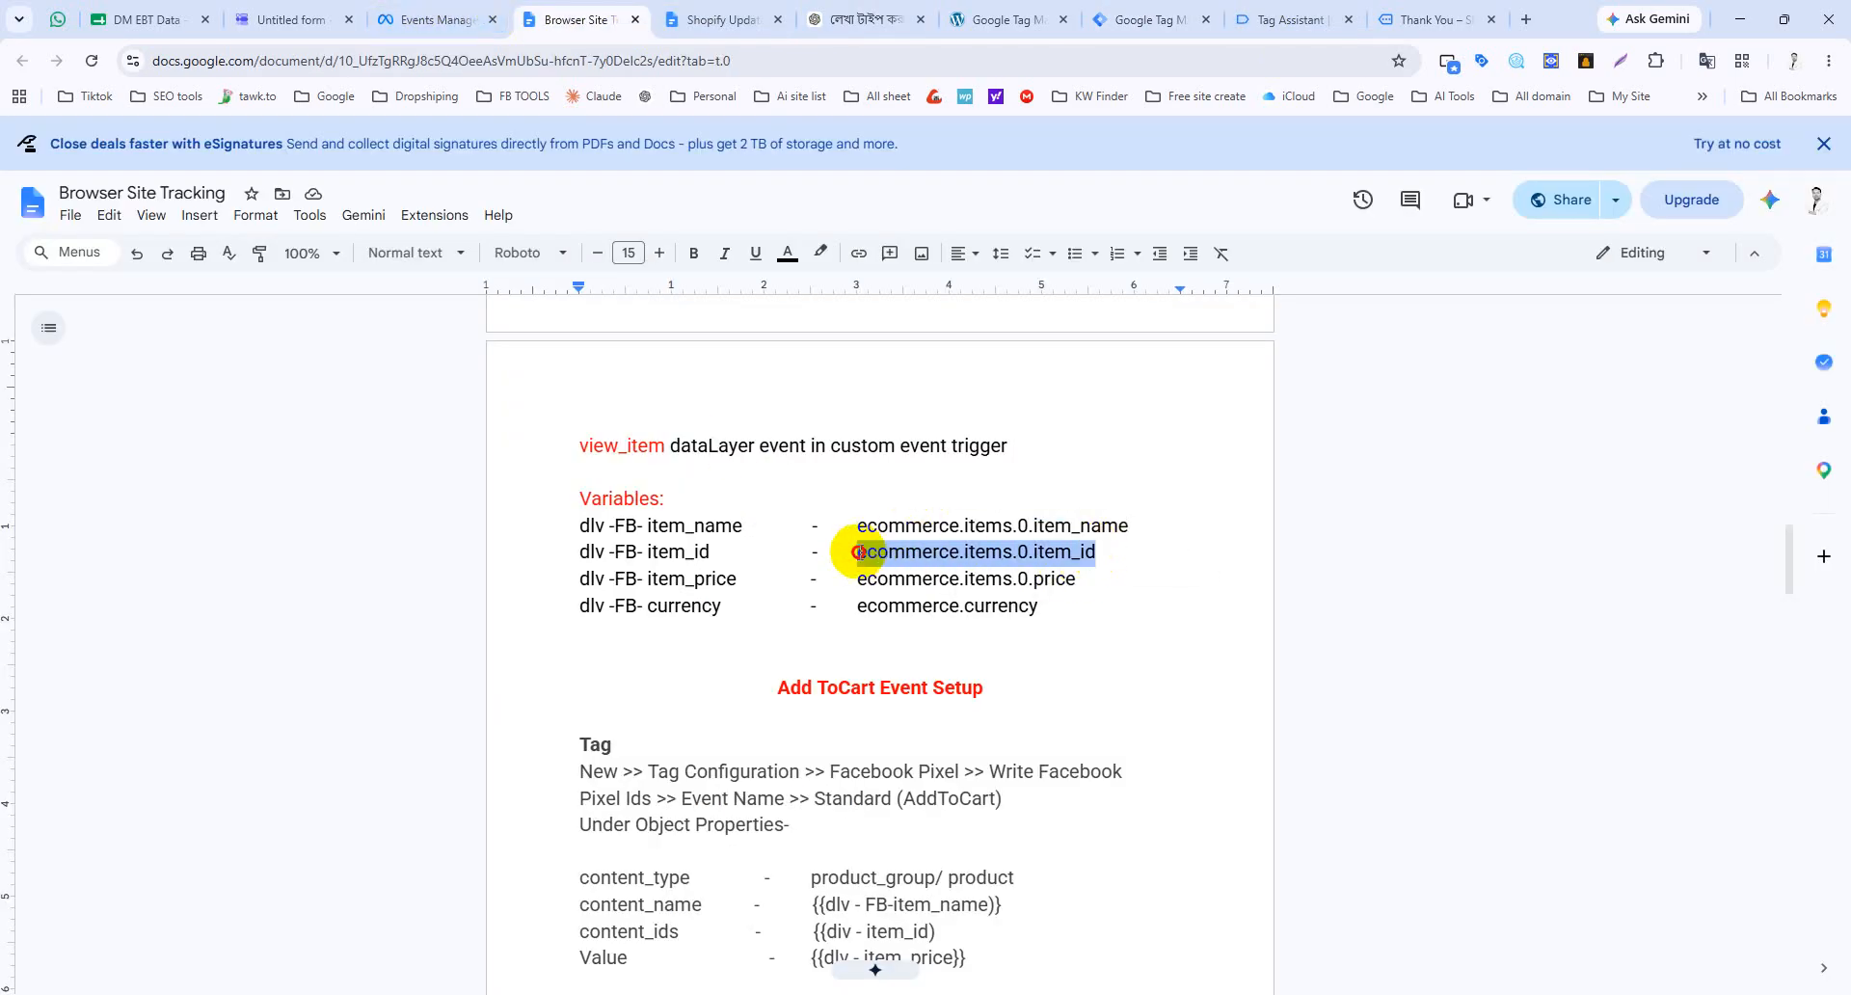
Step: Back in Tag Manager, create a Data Layer Variable for the content_ids value, using ecommerce.items.0.item_id as its data layer name
left_click(1149, 20)
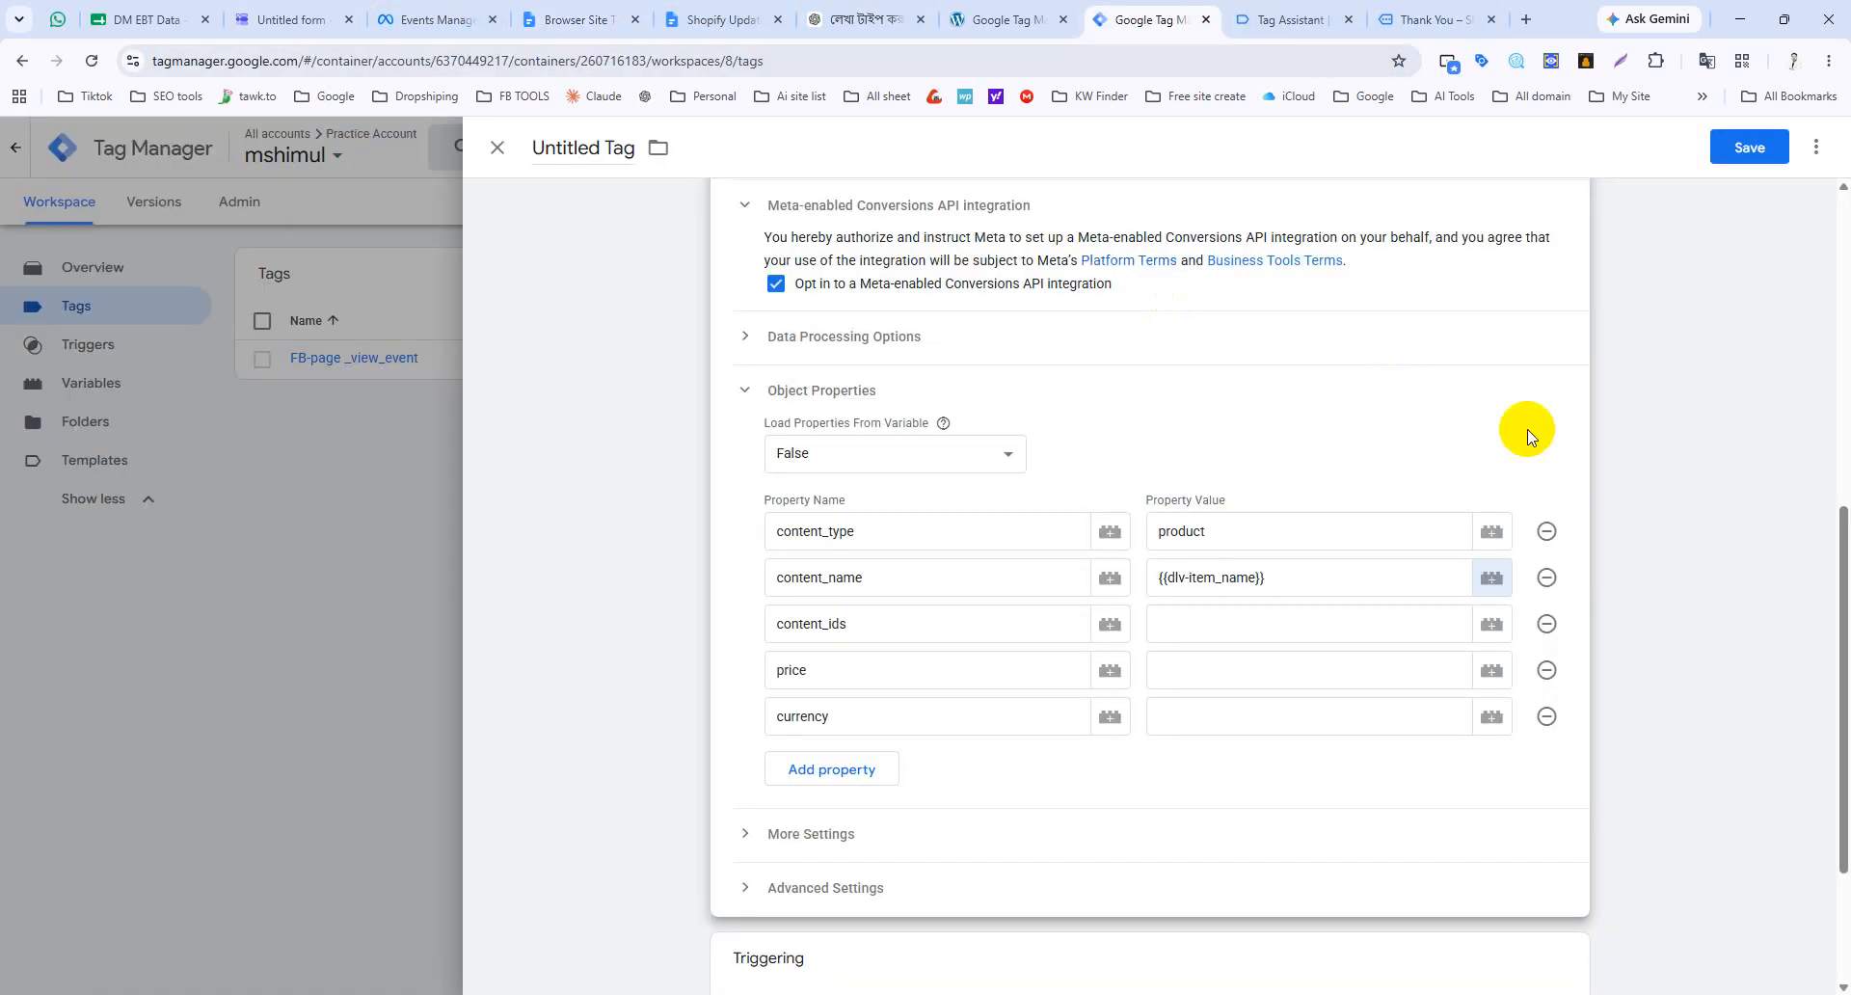
left_click(1482, 622)
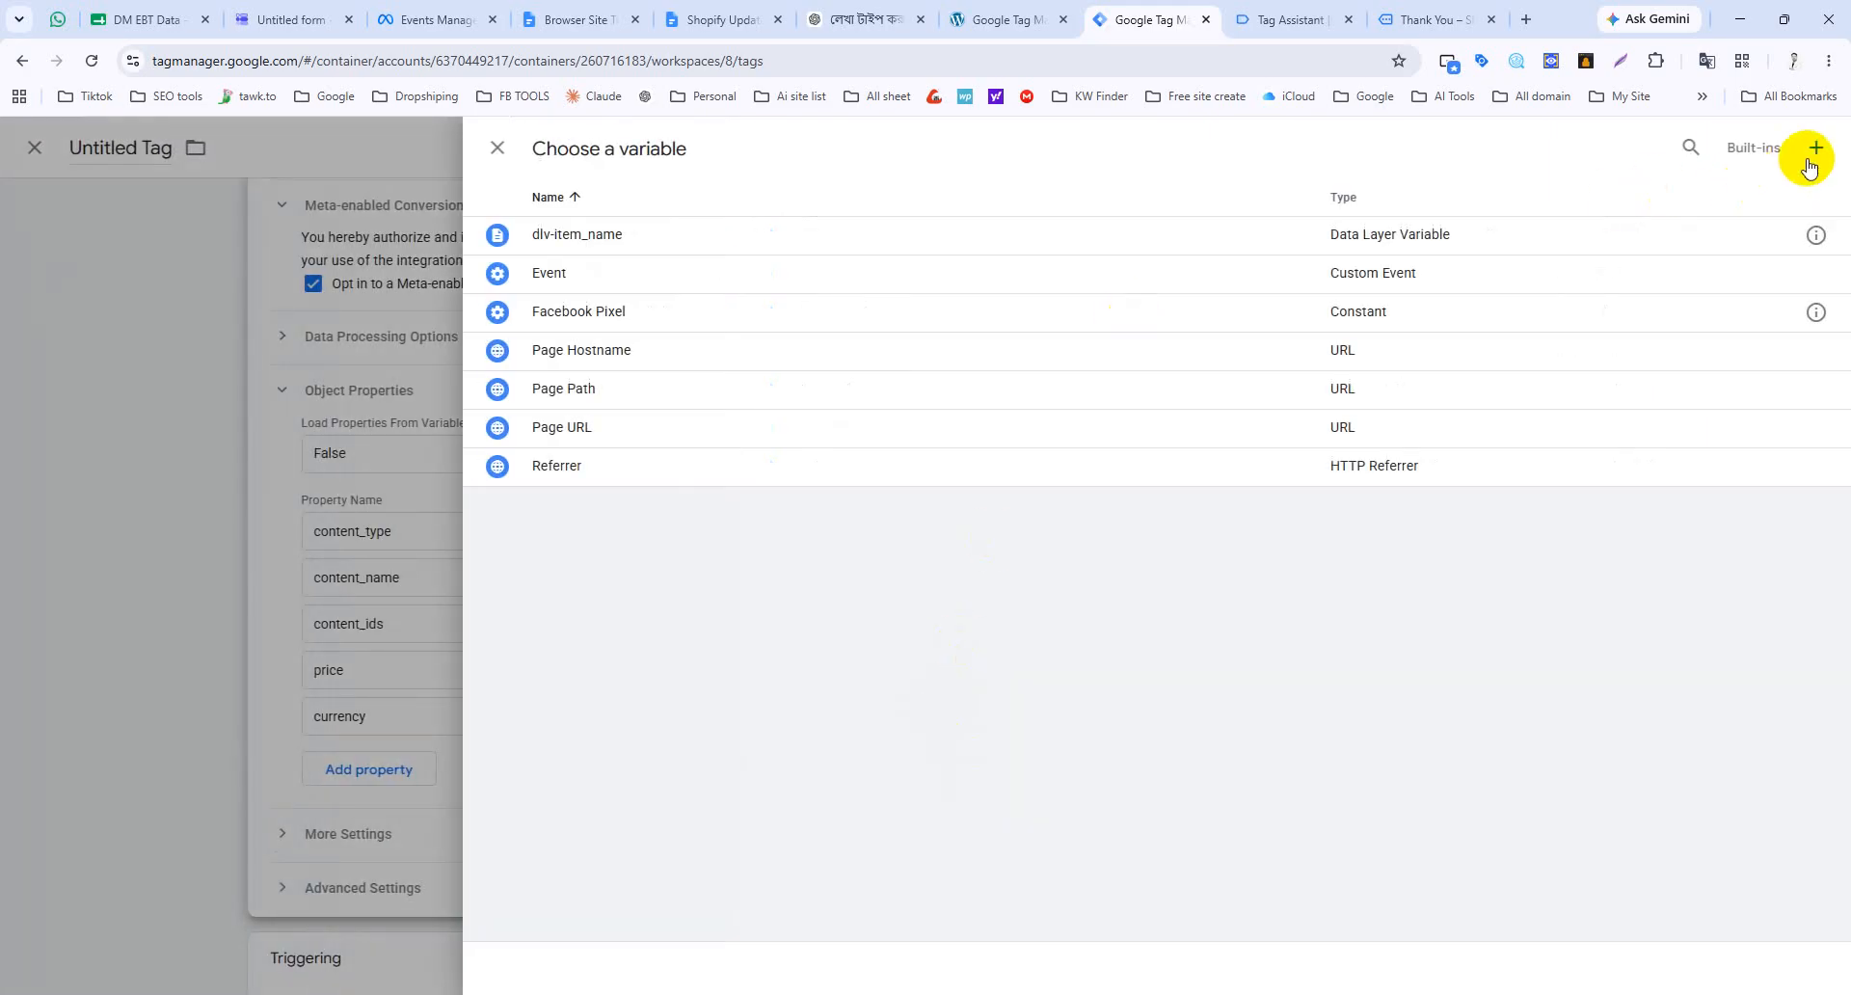
left_click(1811, 147)
left_click(1164, 328)
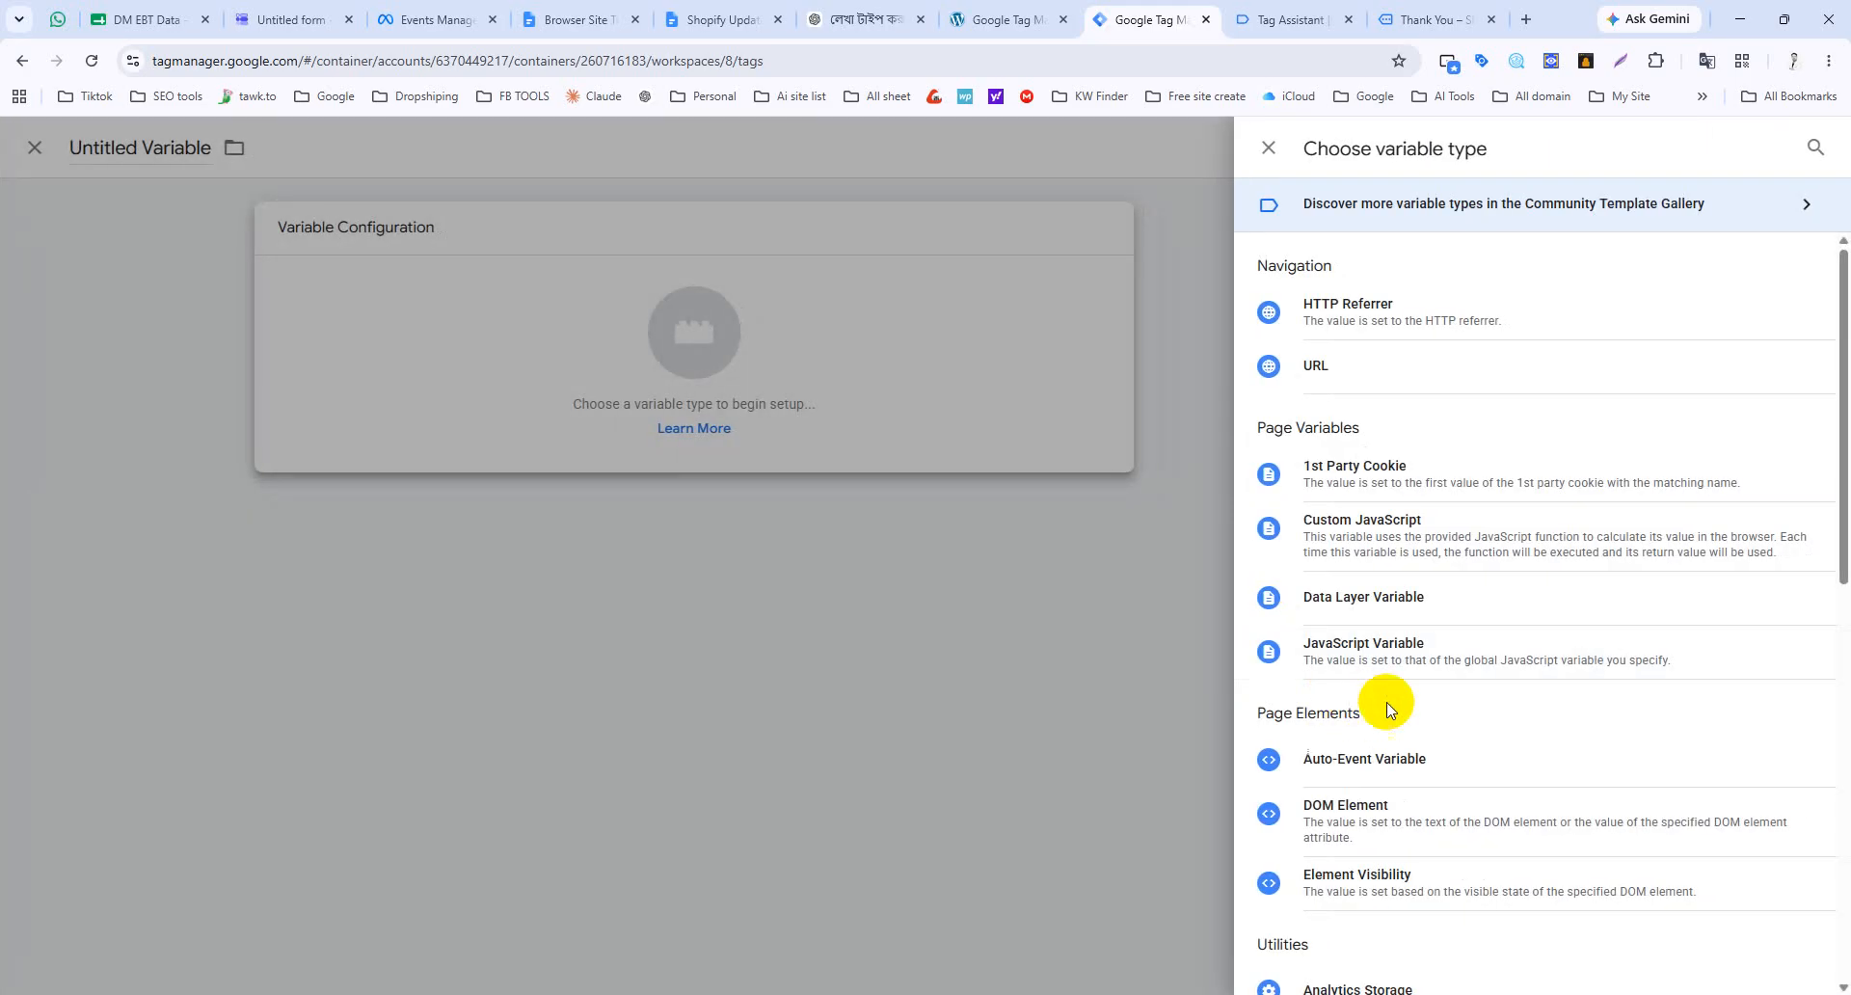
left_click(1405, 599)
left_click(896, 441)
key("ctrl+v")
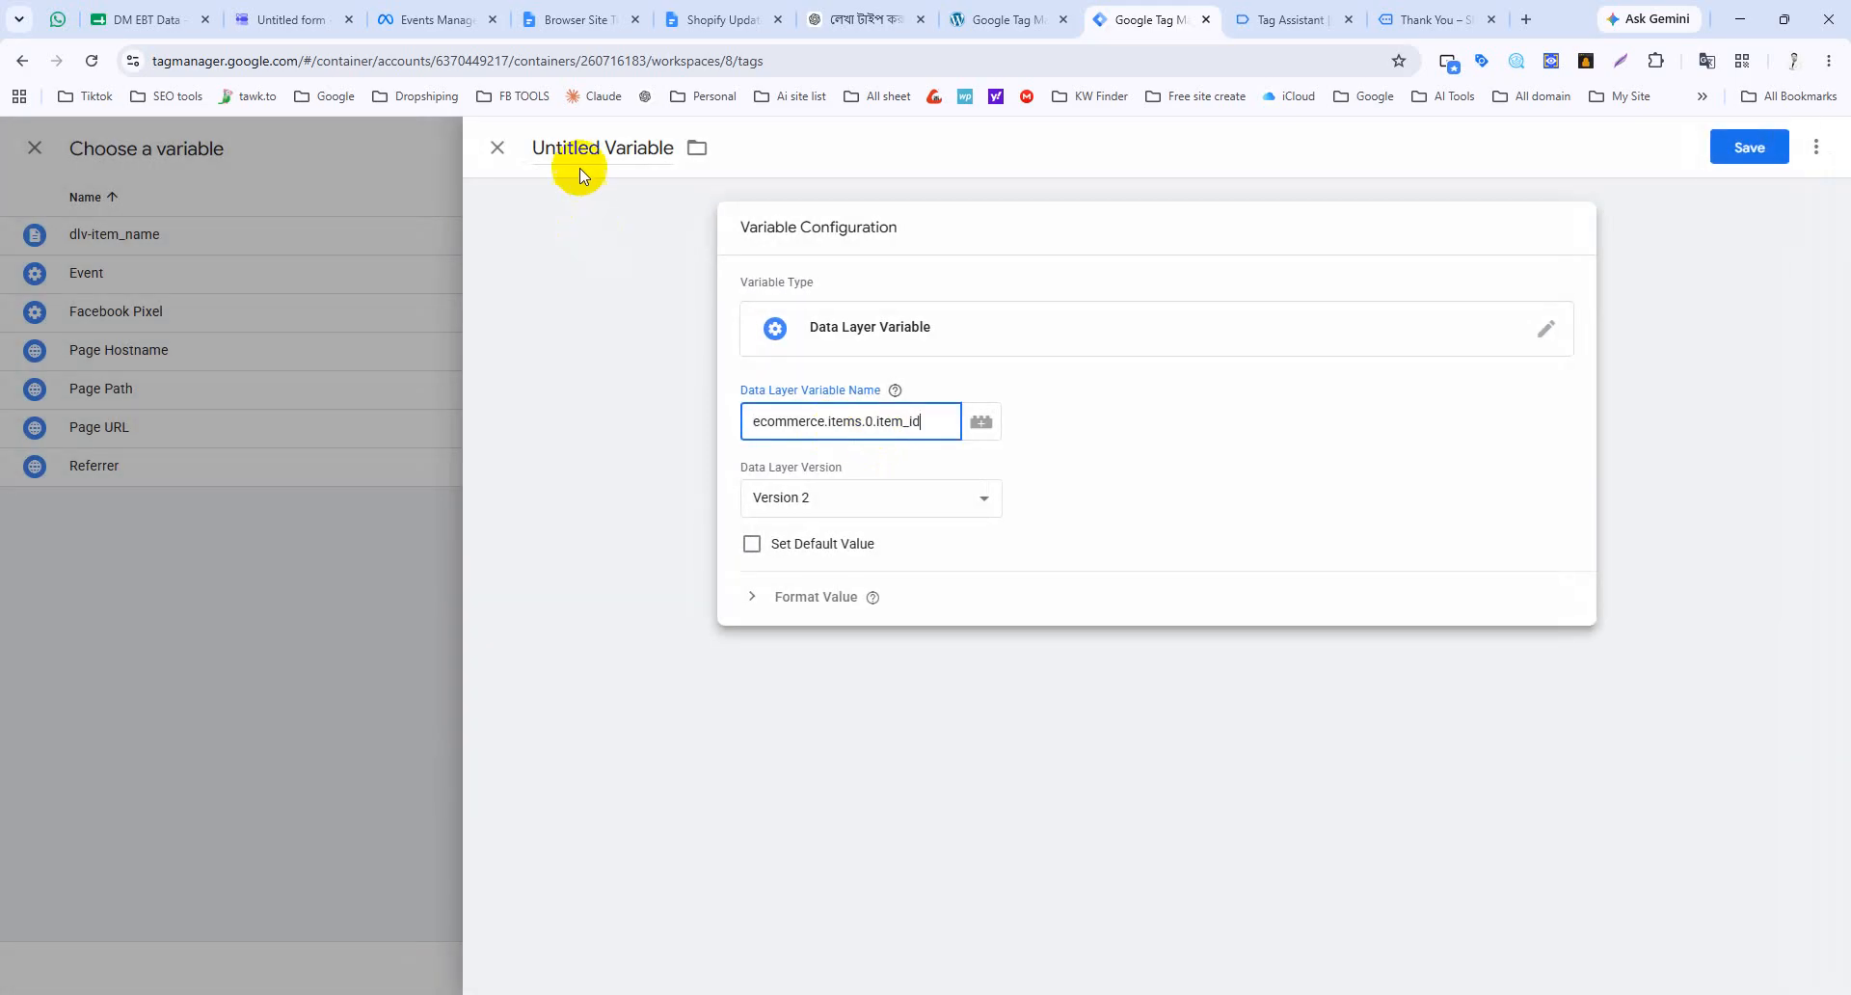
Step: Title the content_ids variable dlv-item_id and save it
left_click(569, 153)
triple_click(569, 154)
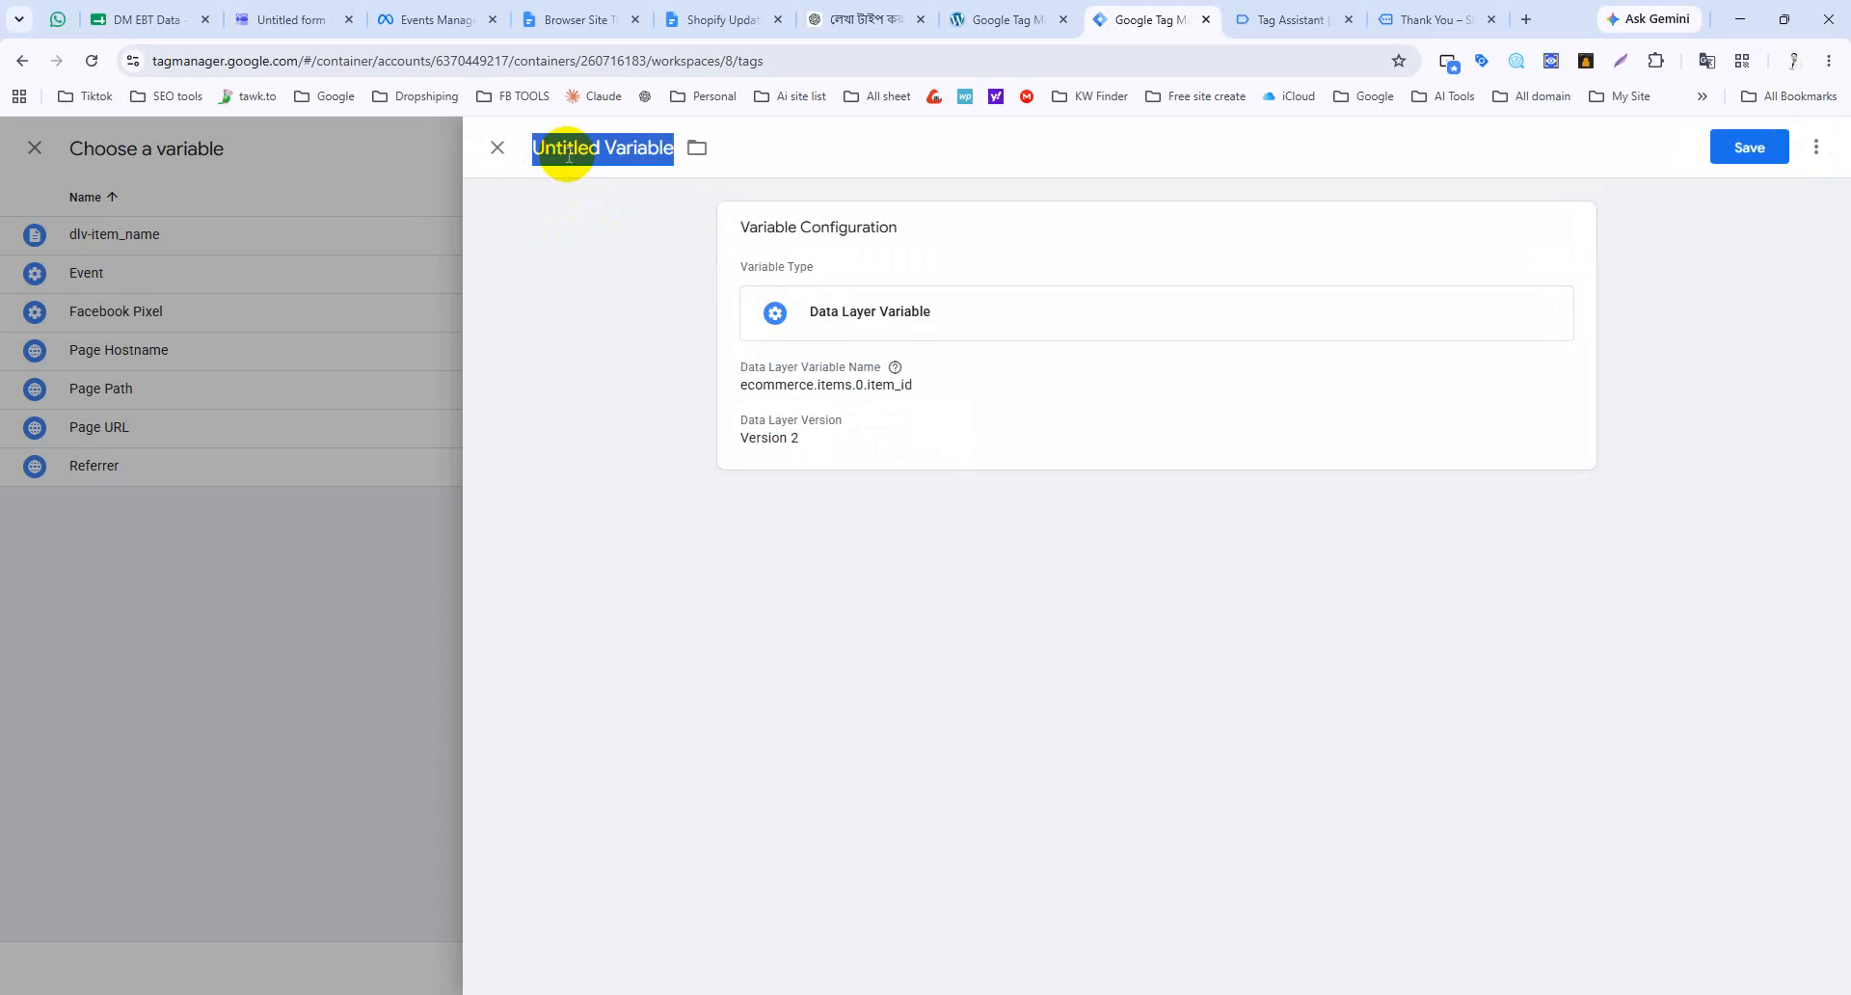
type("dlv-iten_id")
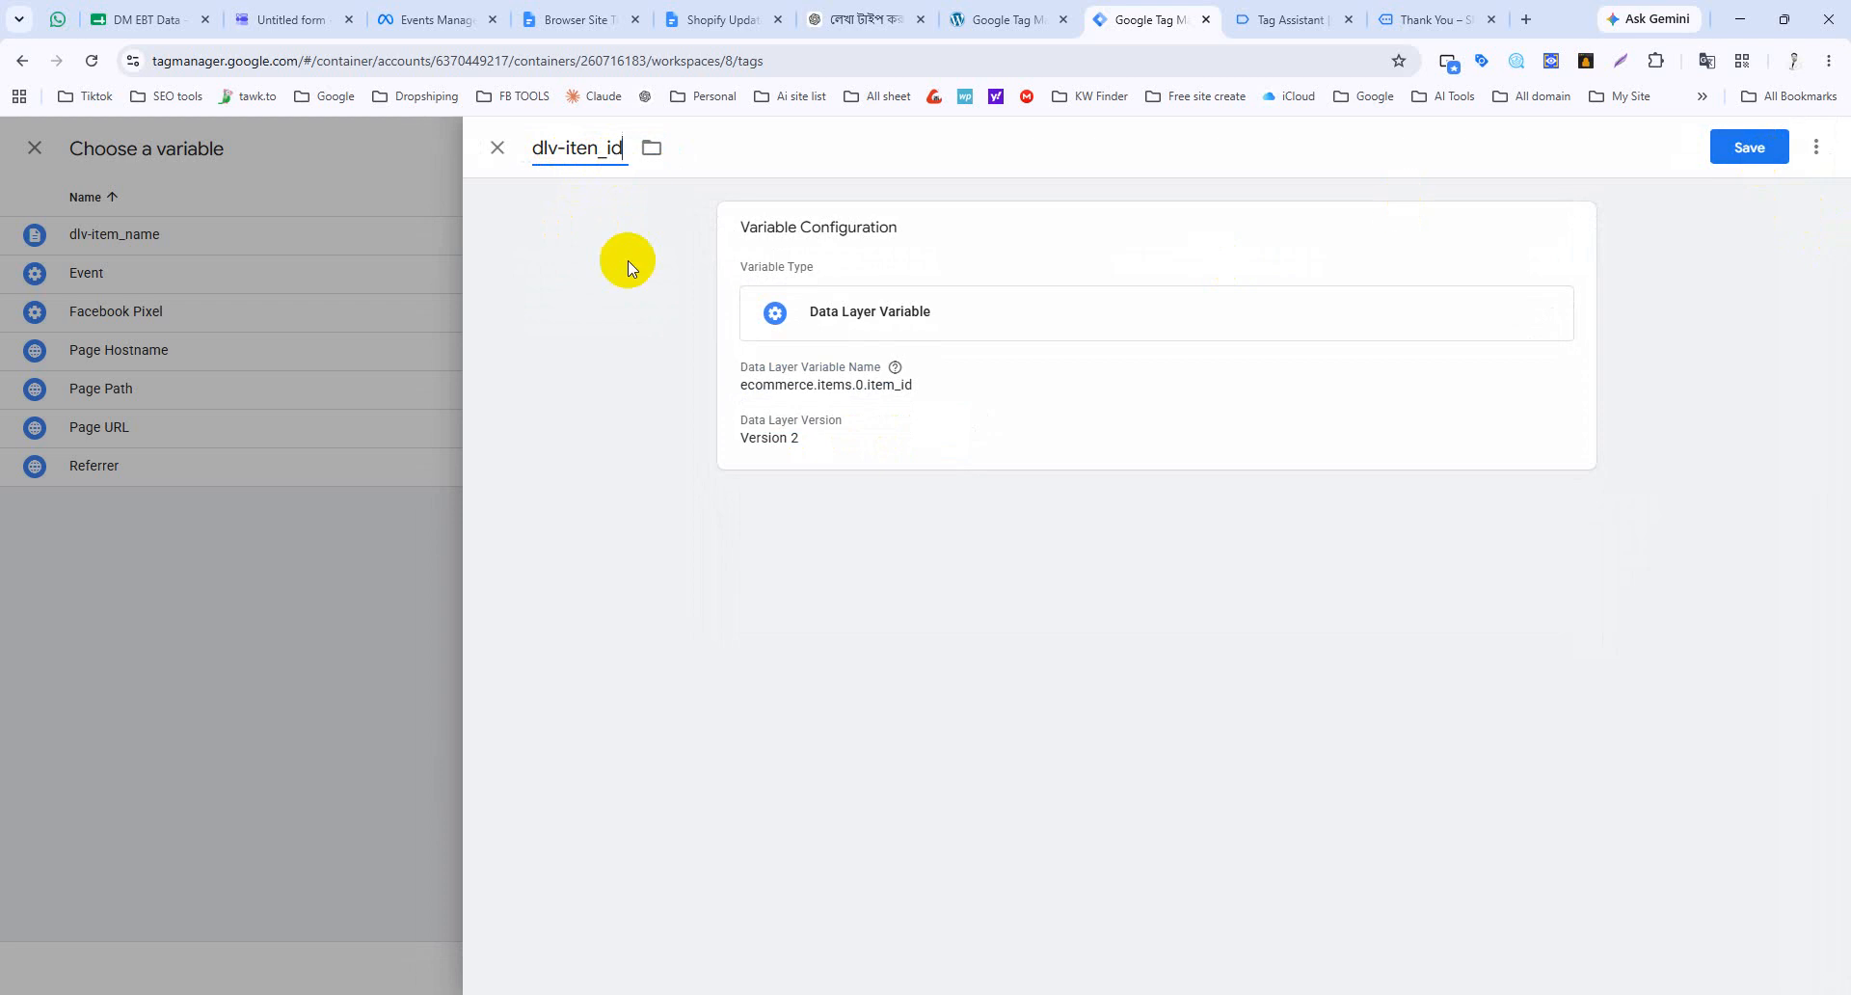
left_click(588, 152)
left_click(1748, 147)
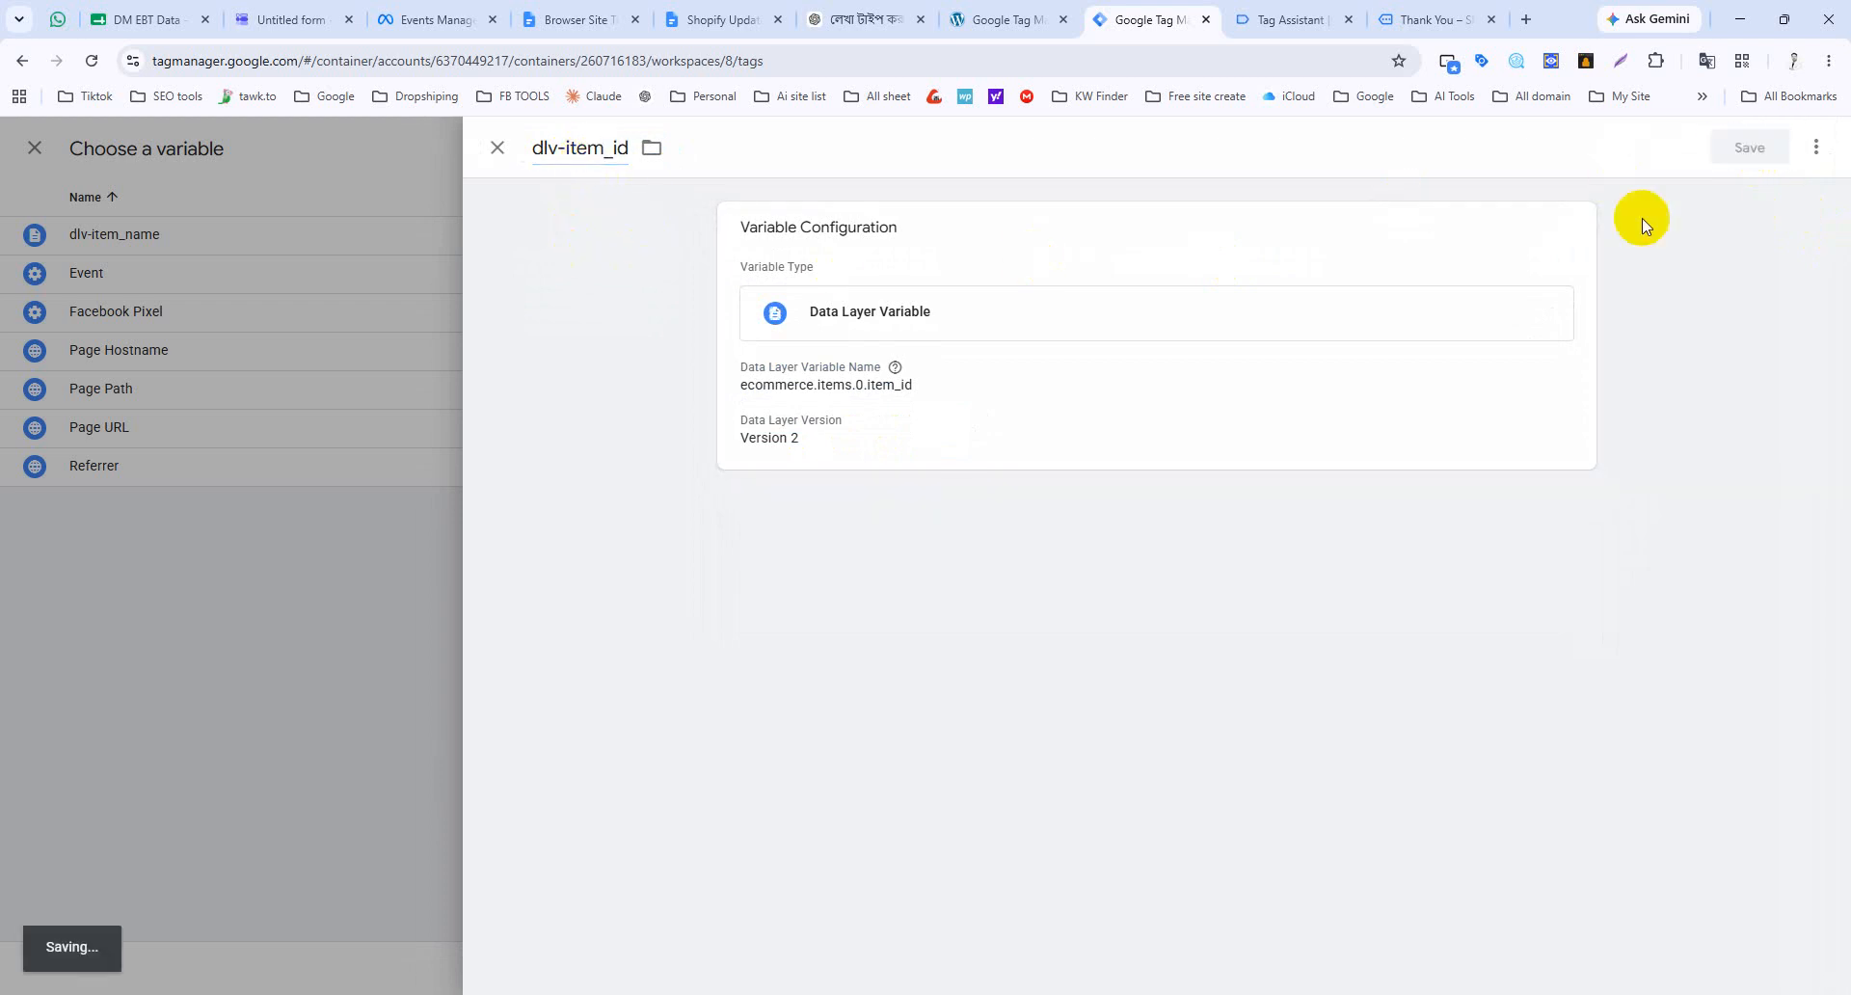
Step: Copy ecommerce.items.0.price from the view_item variables in the Browser Site Tracking document
left_click(540, 21)
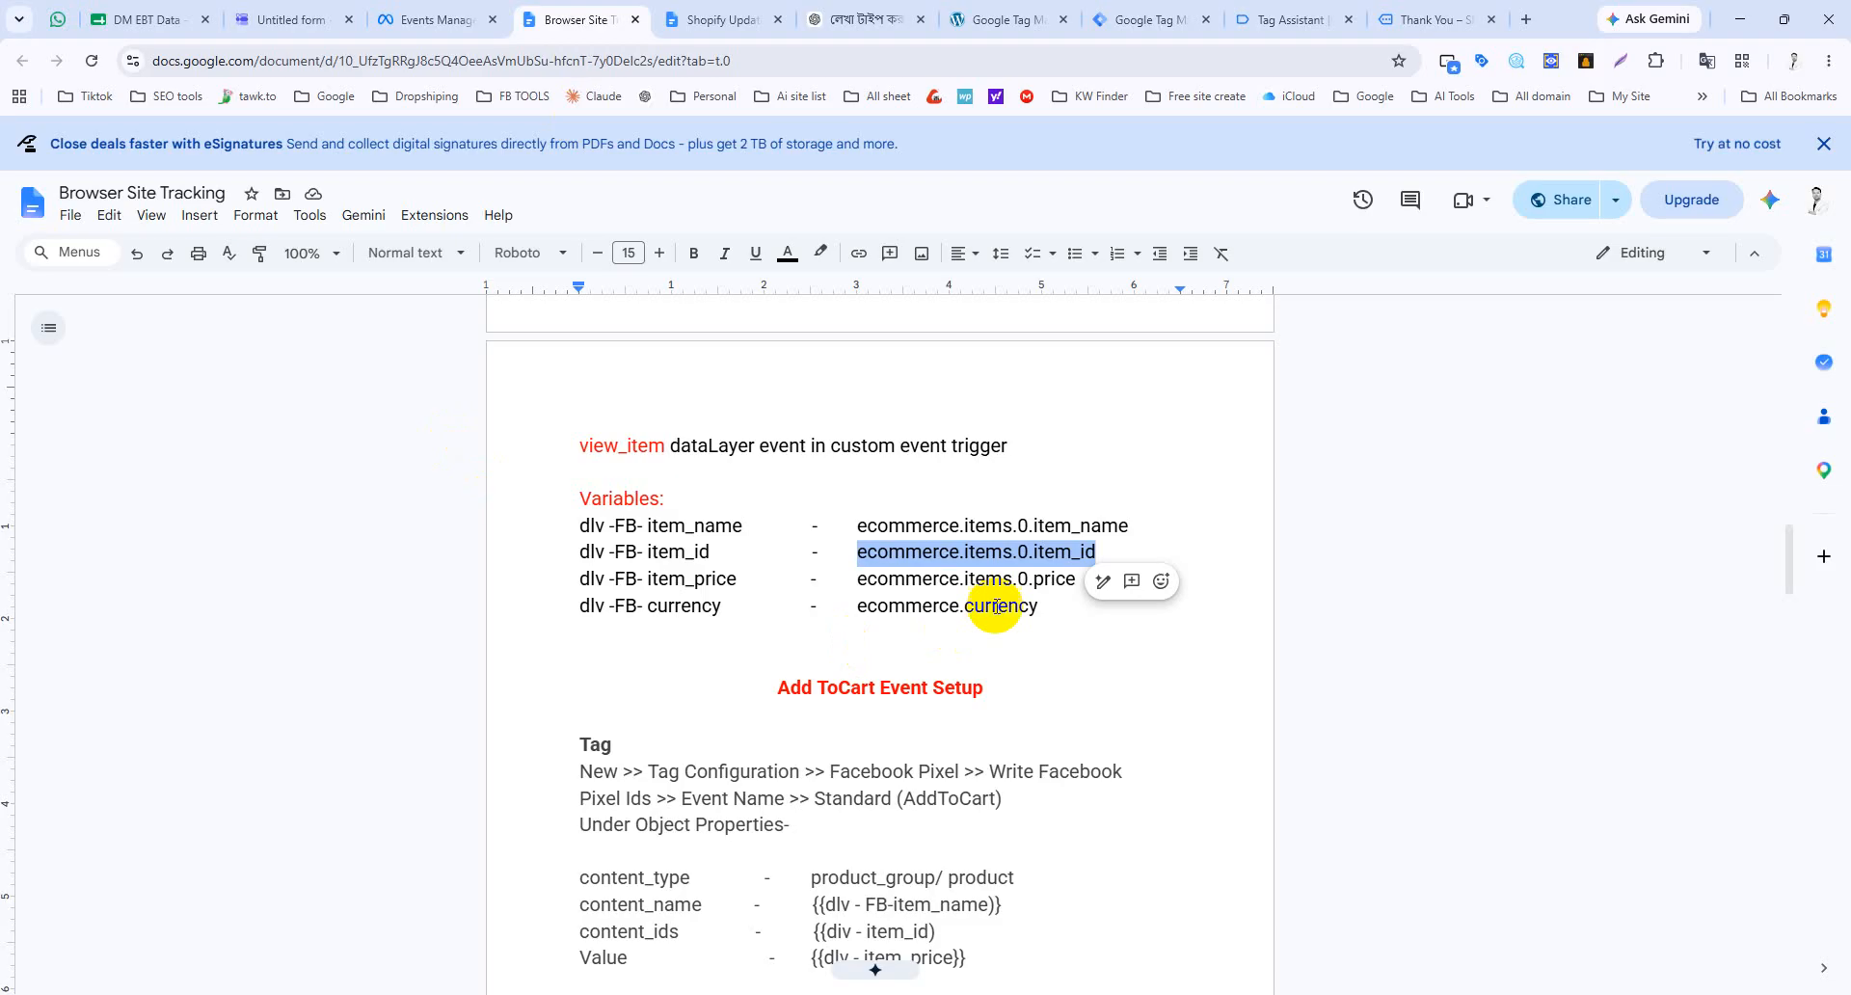
left_click_drag(1075, 579, 858, 578)
key("ctrl+c")
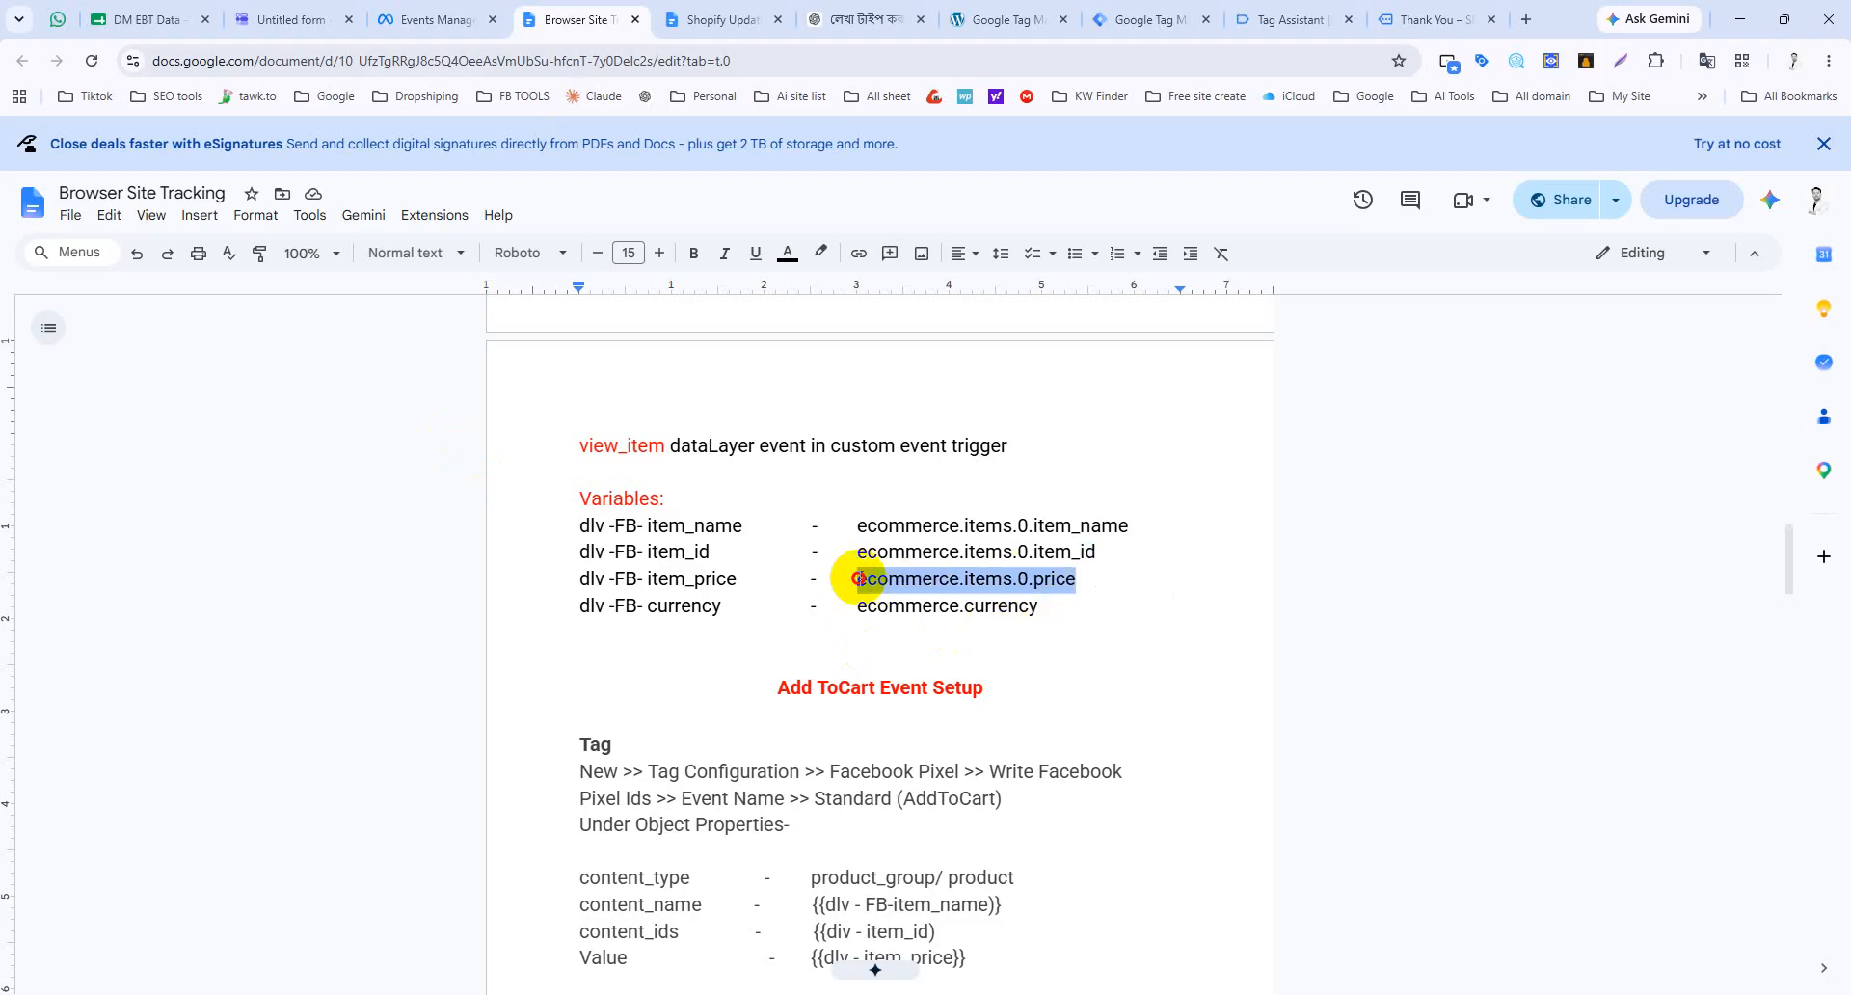
Step: Back in Tag Manager, create a Data Layer Variable for the price value, using ecommerce.items.0.price as its data layer name
left_click(1124, 13)
left_click(1492, 672)
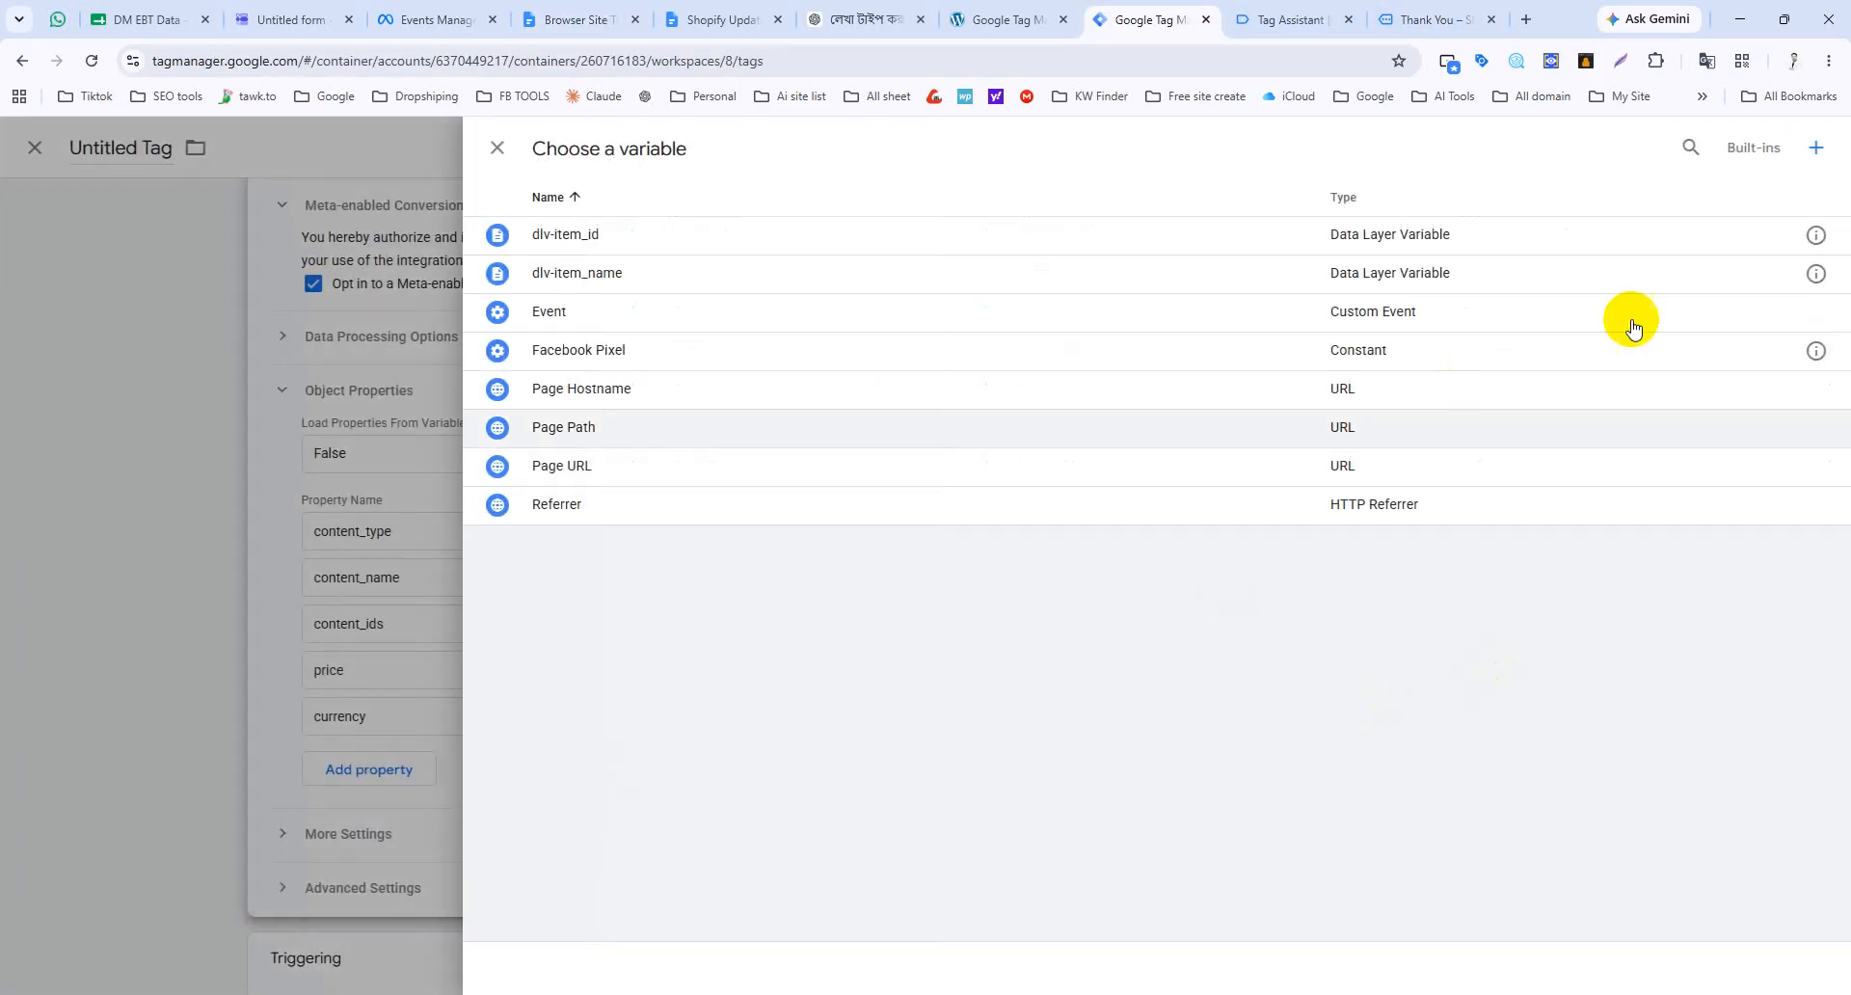
left_click(1821, 153)
left_click(1206, 355)
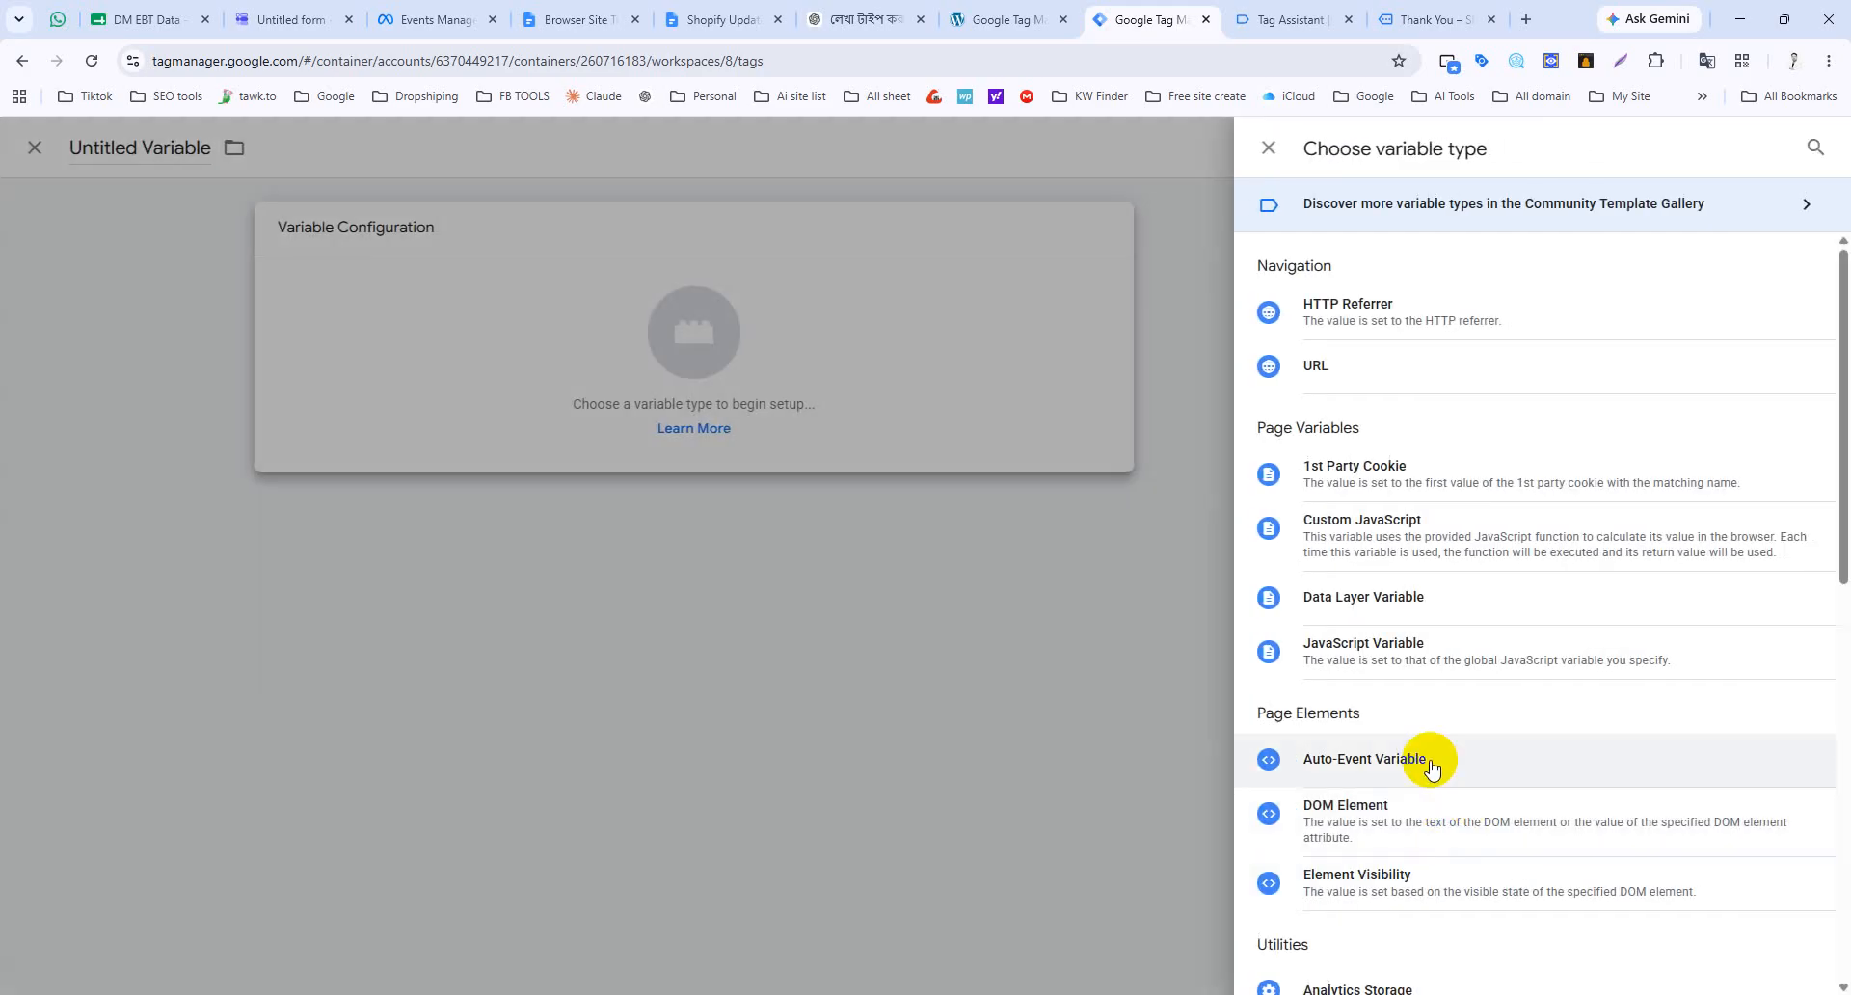
left_click(1411, 596)
left_click(867, 420)
key("ctrl+v")
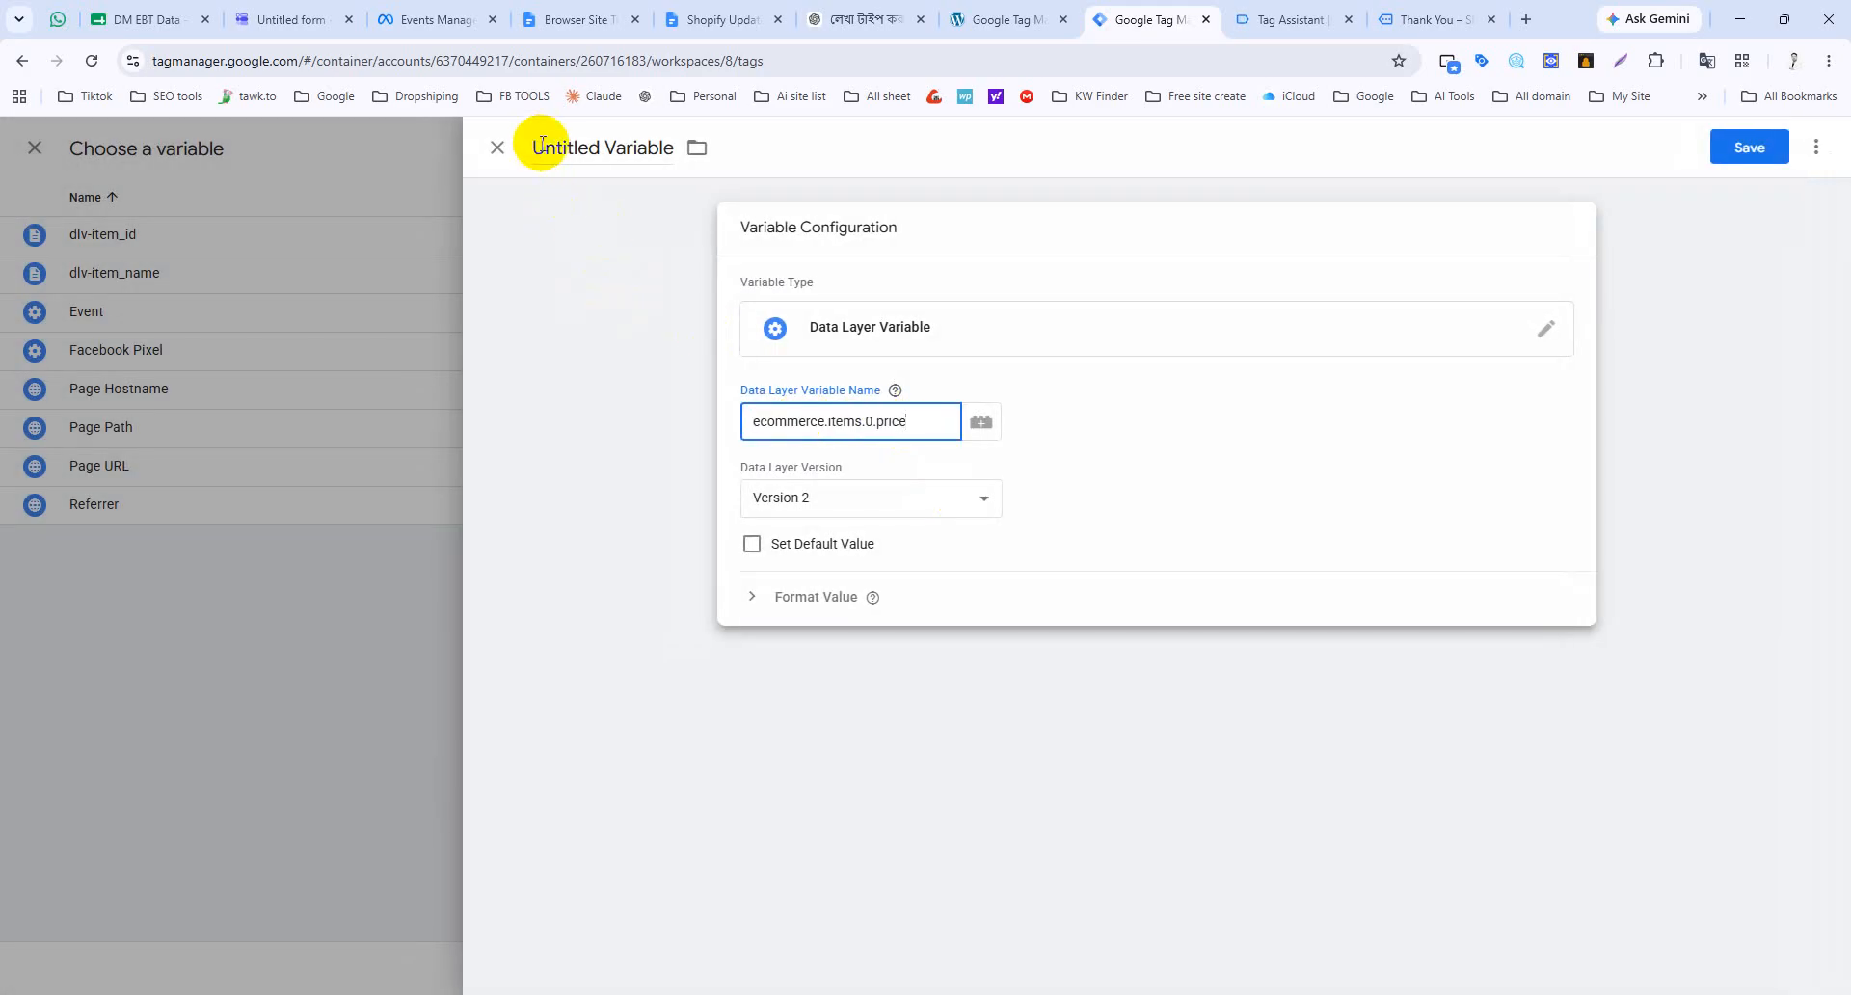
Step: Title the price variable dlv-price and save it
left_click(547, 148)
type("dlv-price")
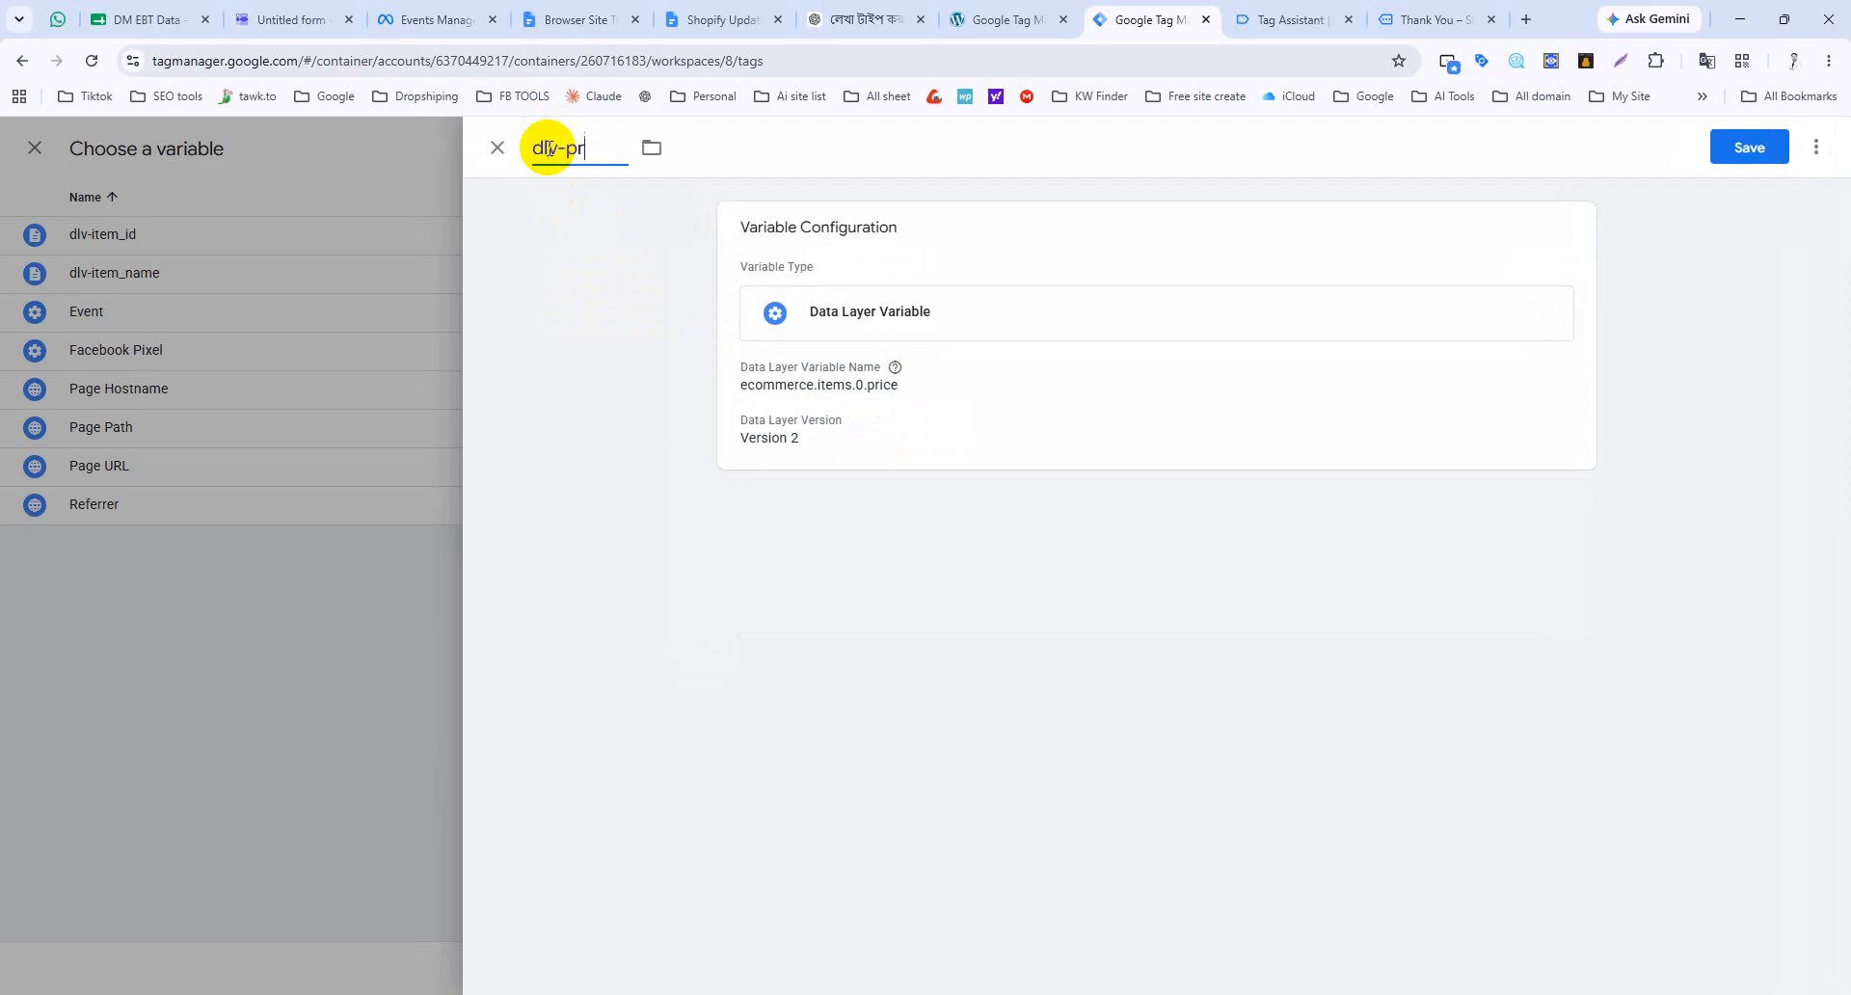
left_click(1745, 159)
Step: Copy ecommerce.currency from the view_item variables in the Browser Site Tracking document
left_click(573, 20)
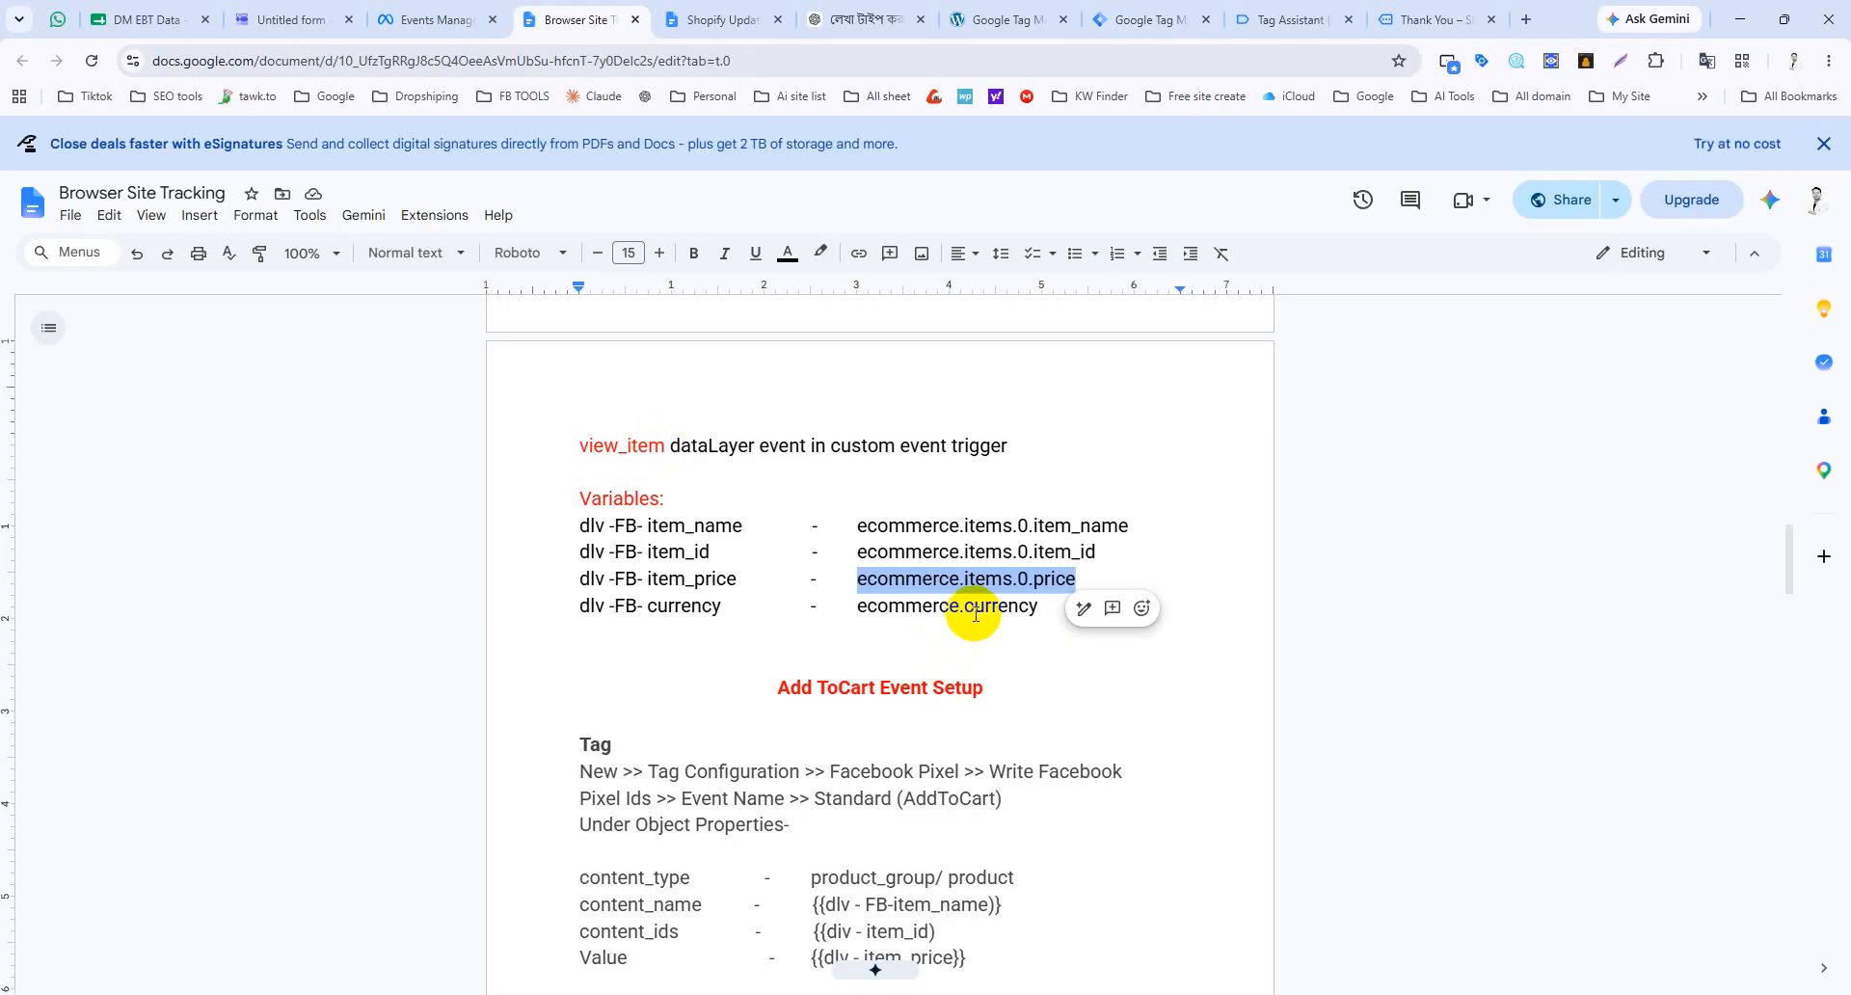
left_click_drag(1039, 608, 857, 614)
key("ctrl+c")
Step: Back in Tag Manager, create a Data Layer Variable for the currency value, using ecommerce.currency as its data layer name
left_click(1137, 10)
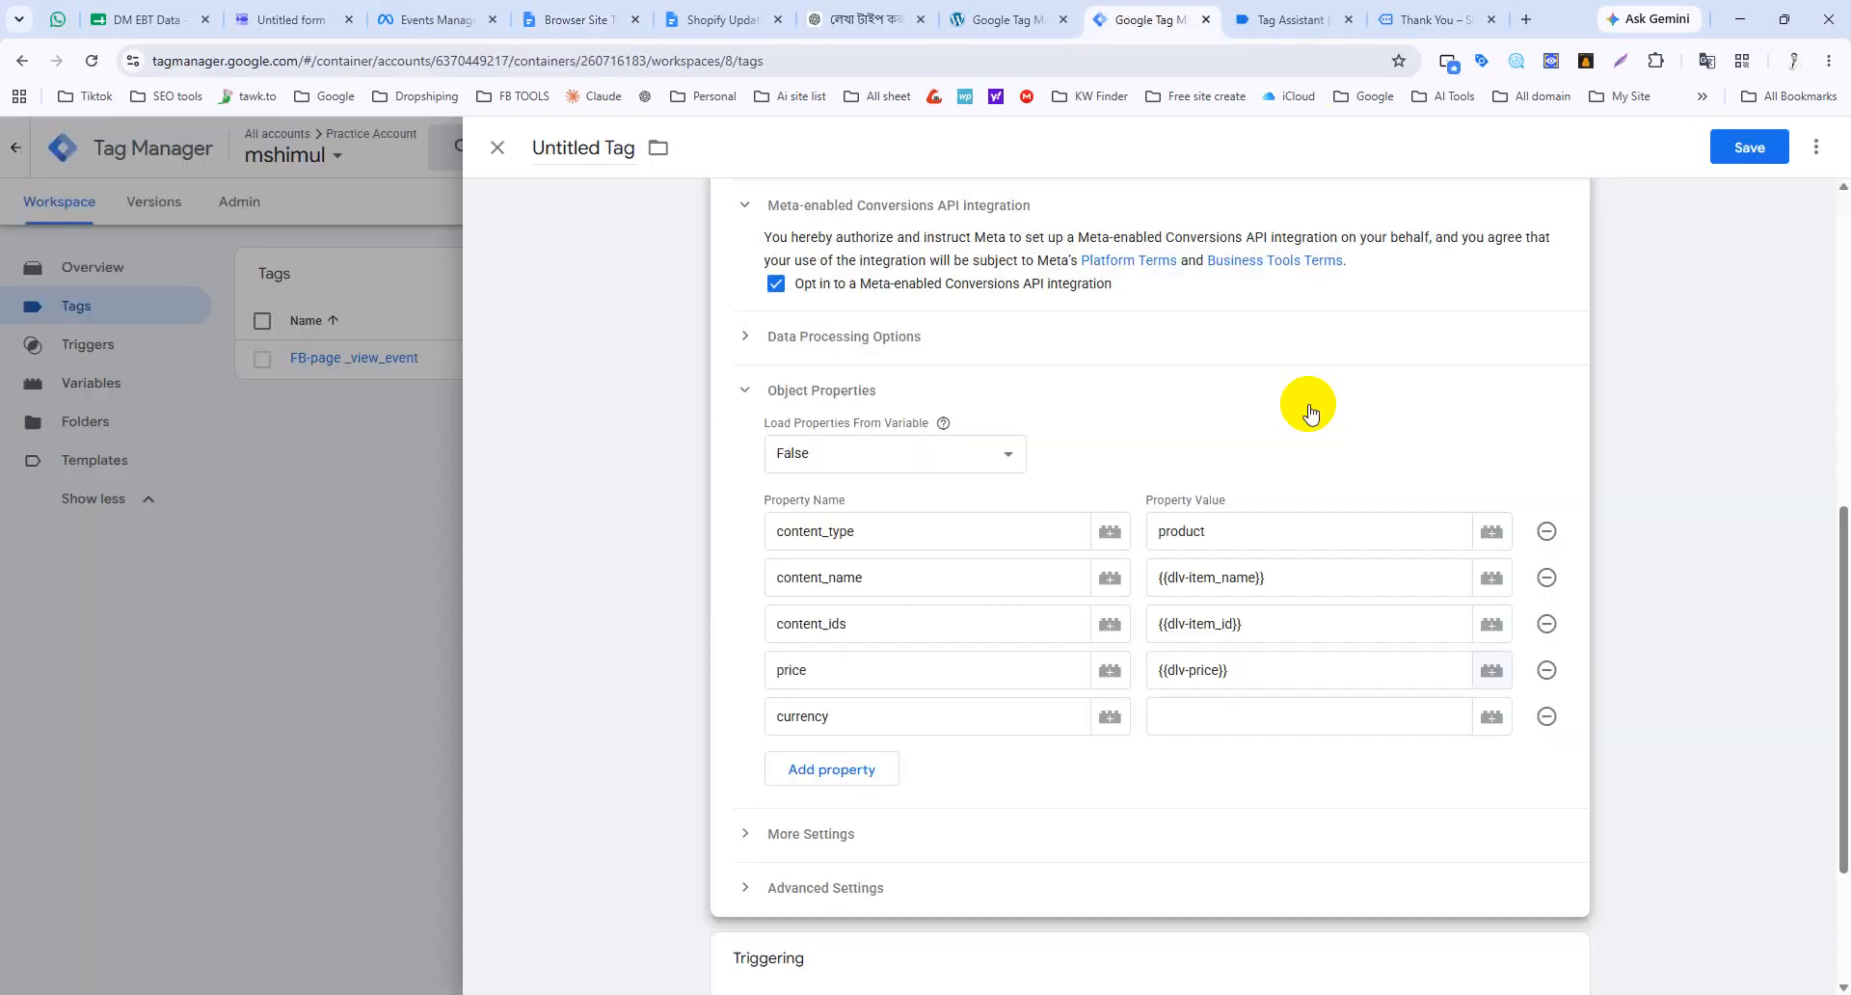
left_click(1484, 718)
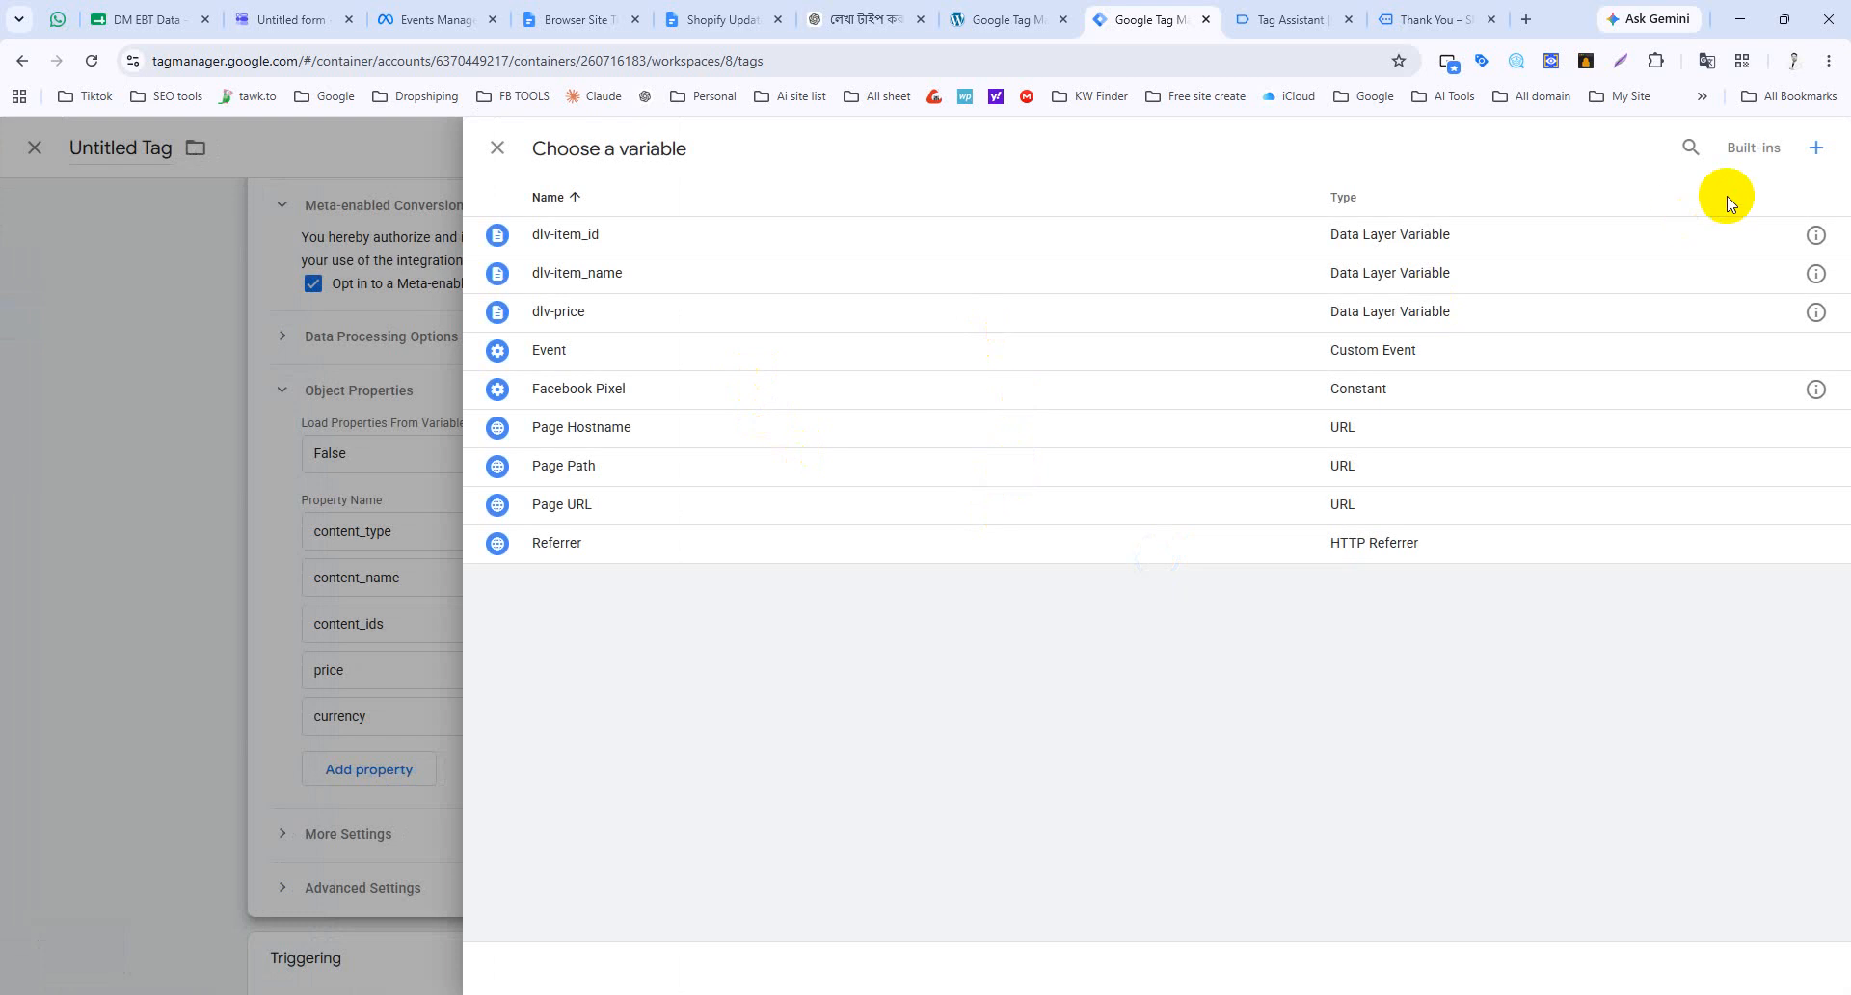
left_click(1815, 151)
left_click(1103, 343)
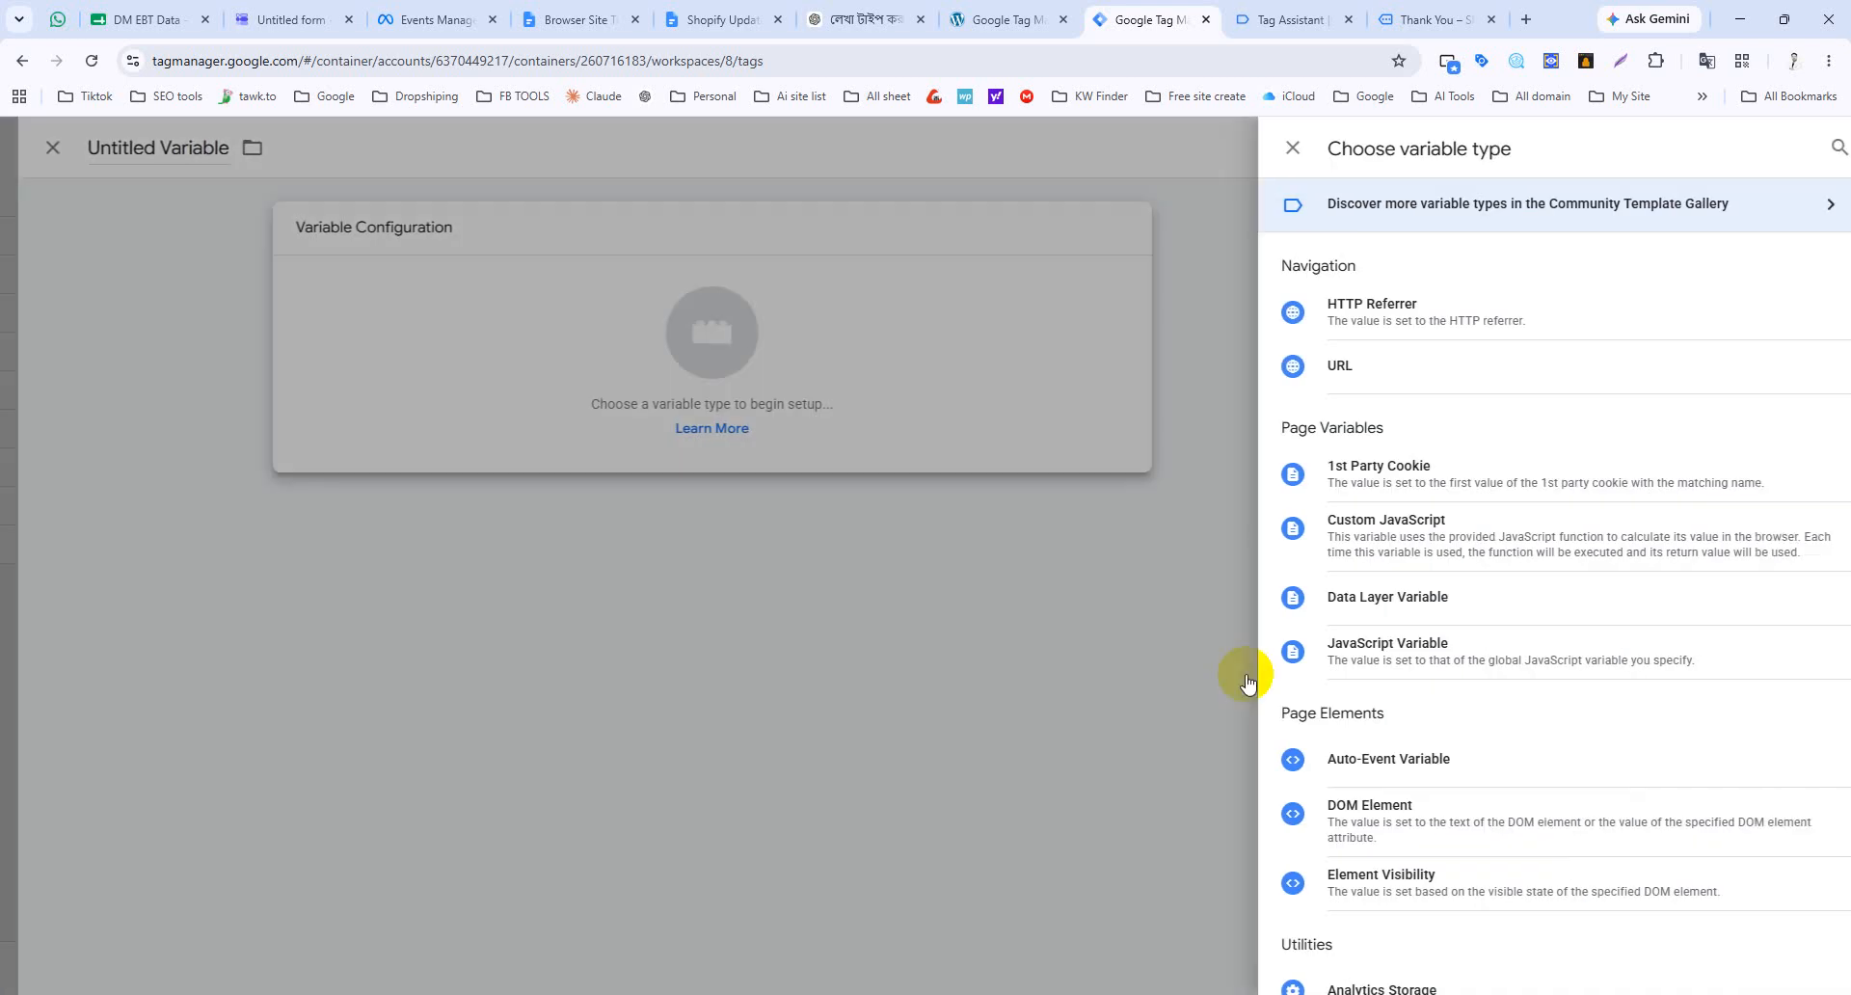
left_click(1368, 600)
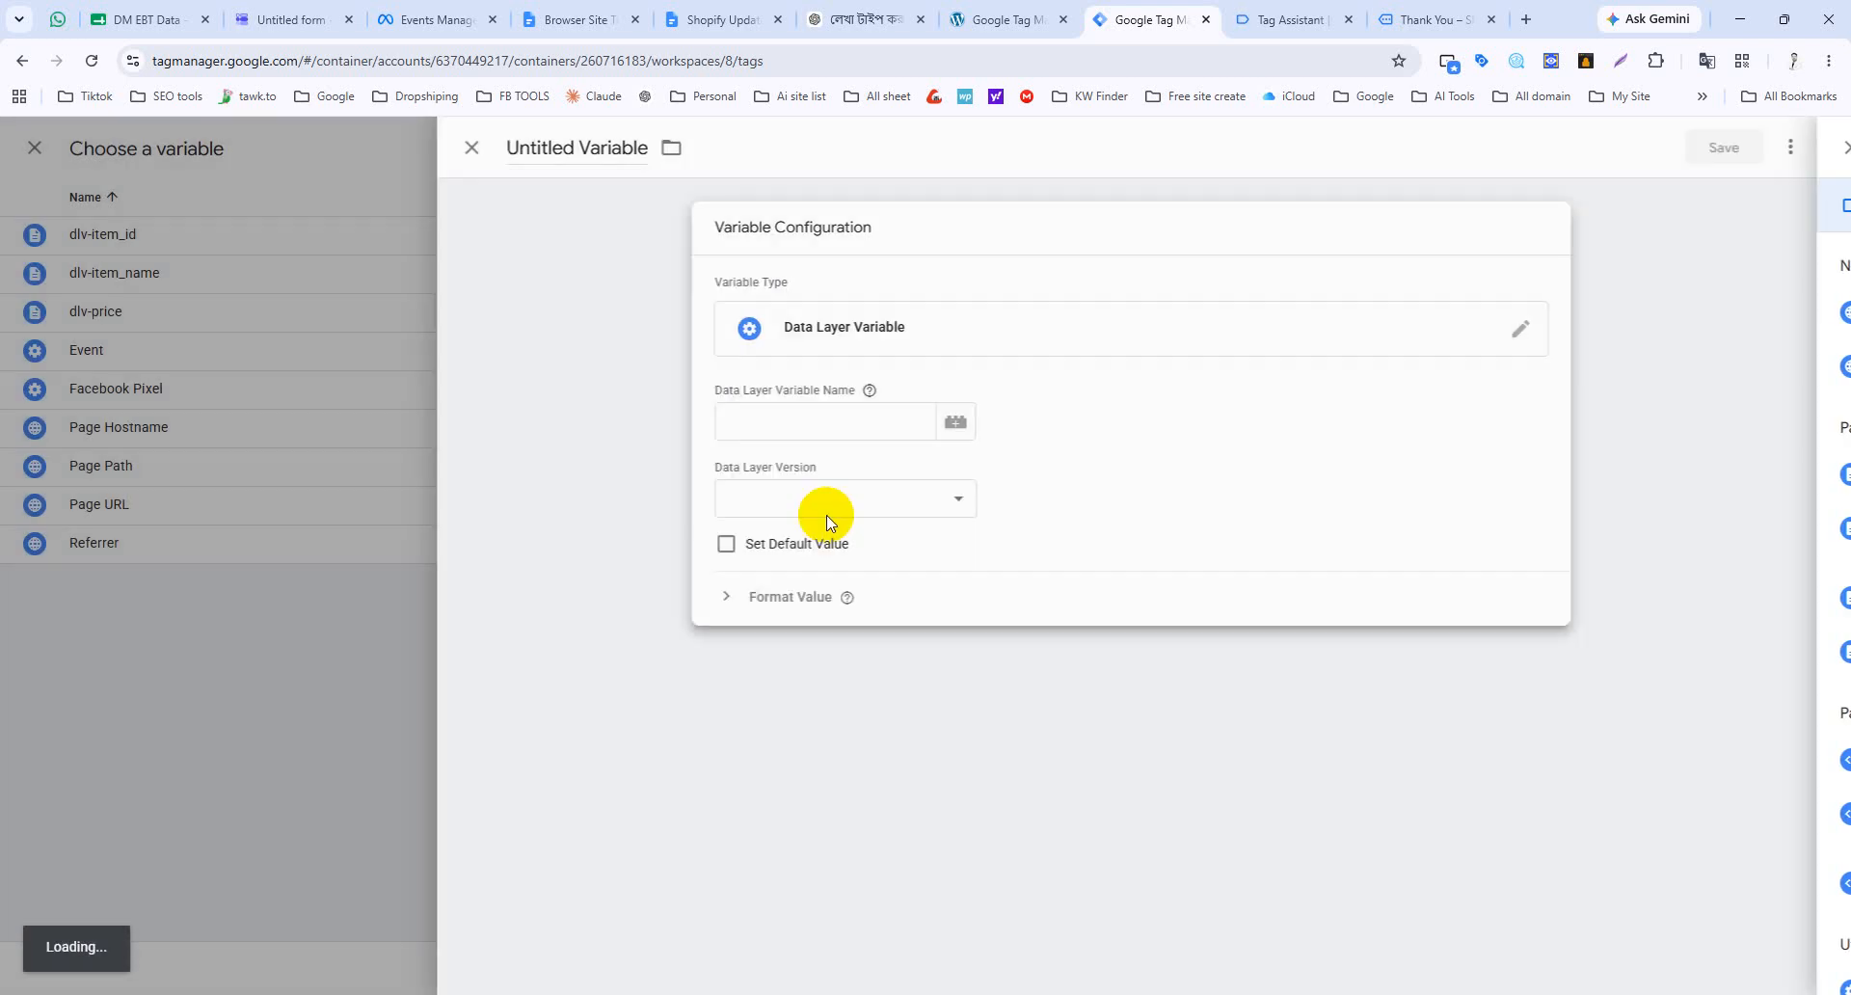
key("ctrl+v")
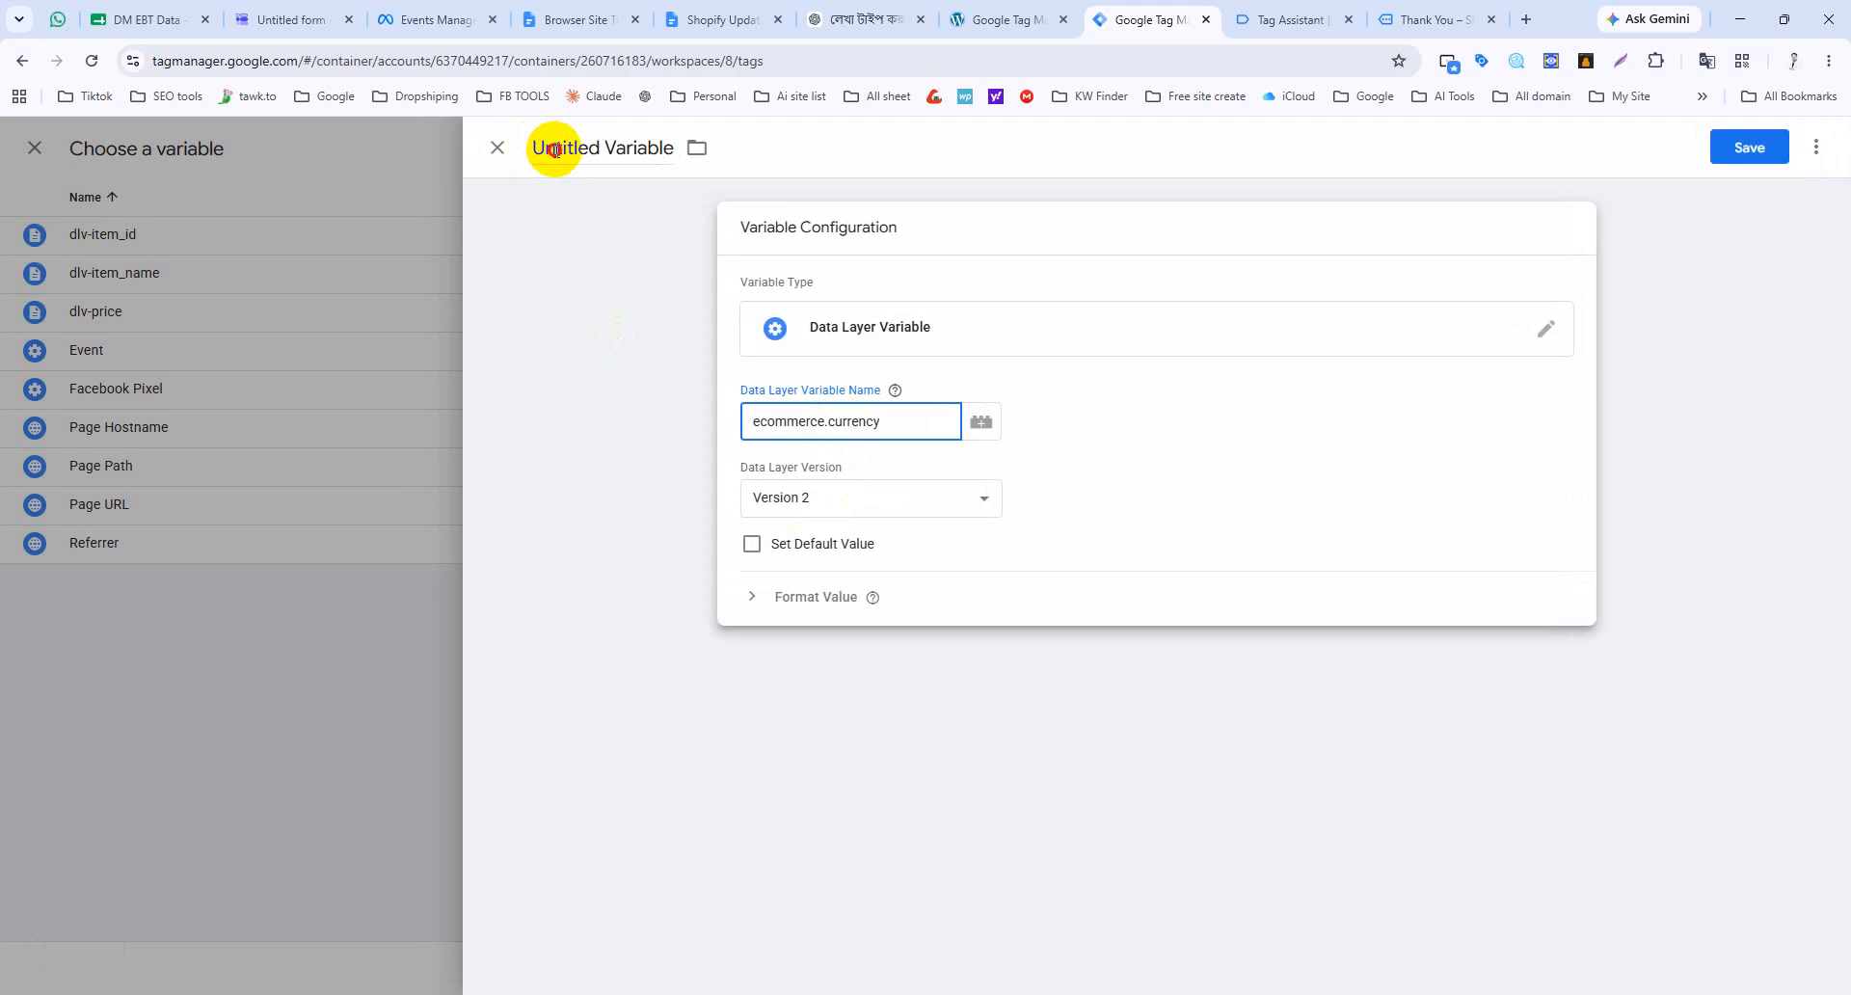
Step: Title the currency variable dlv-currency and save it
left_click(556, 152)
type("dlv-currency")
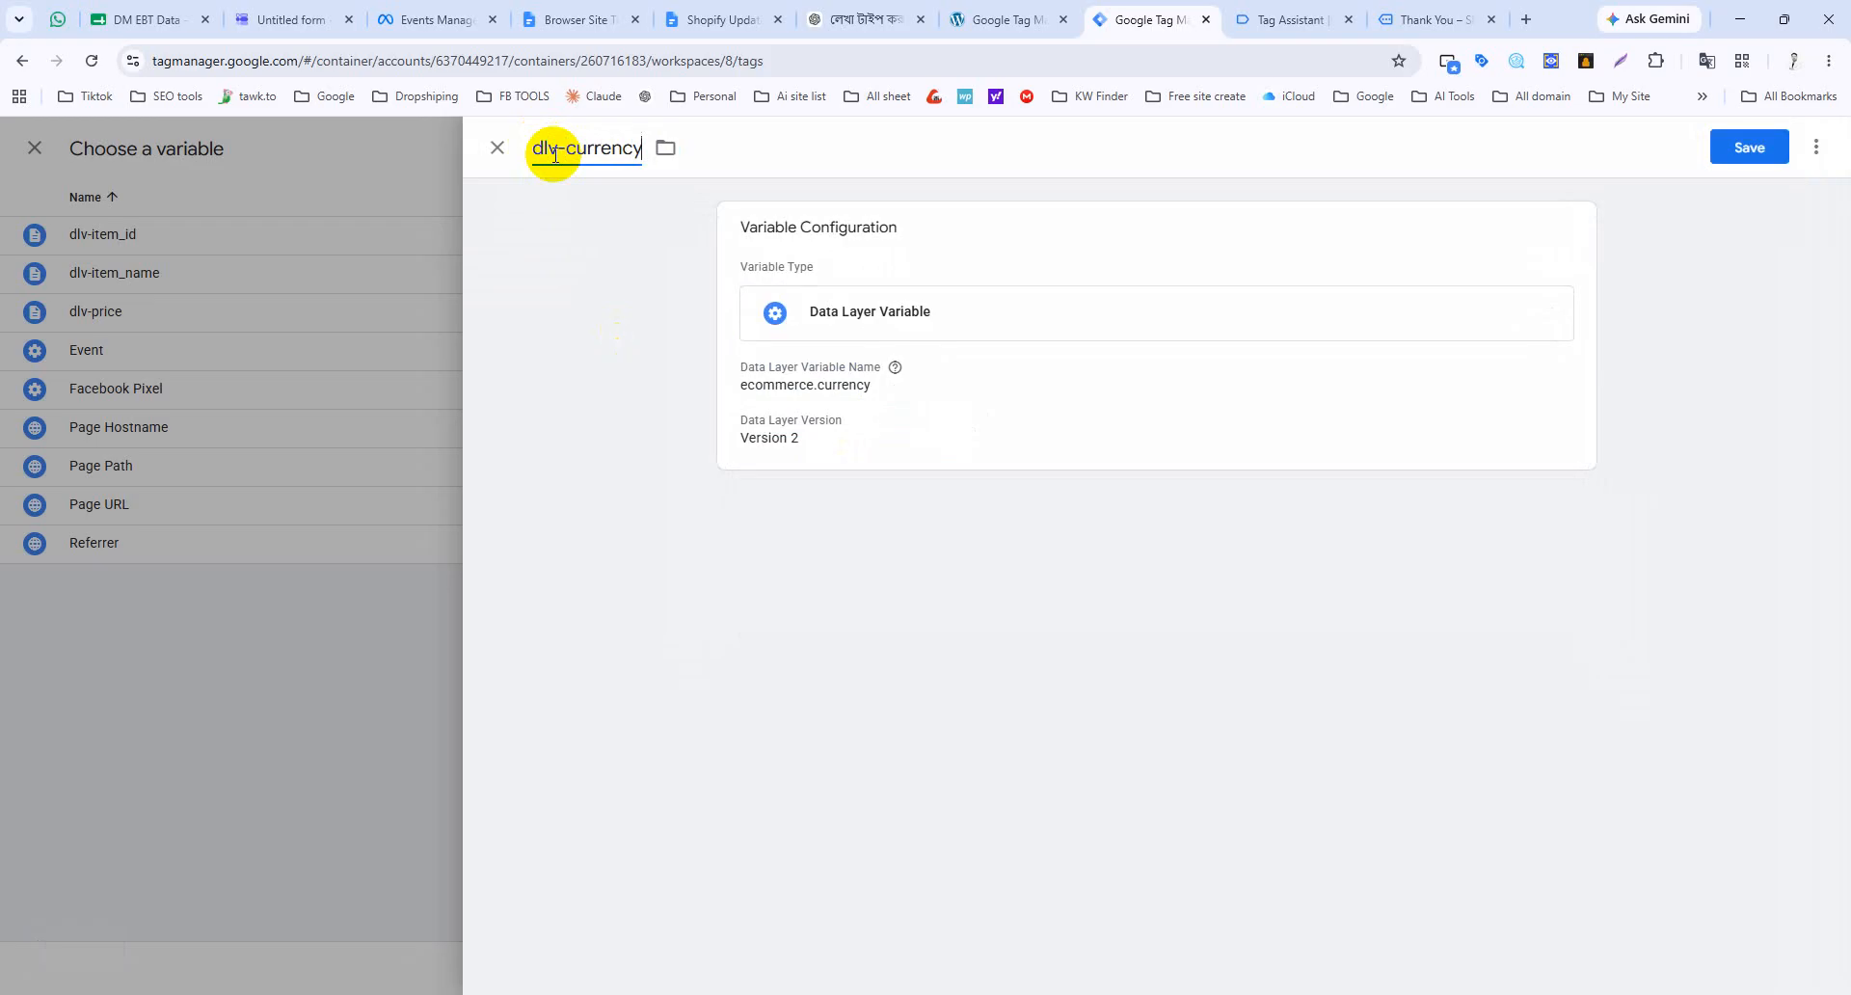
left_click(1760, 150)
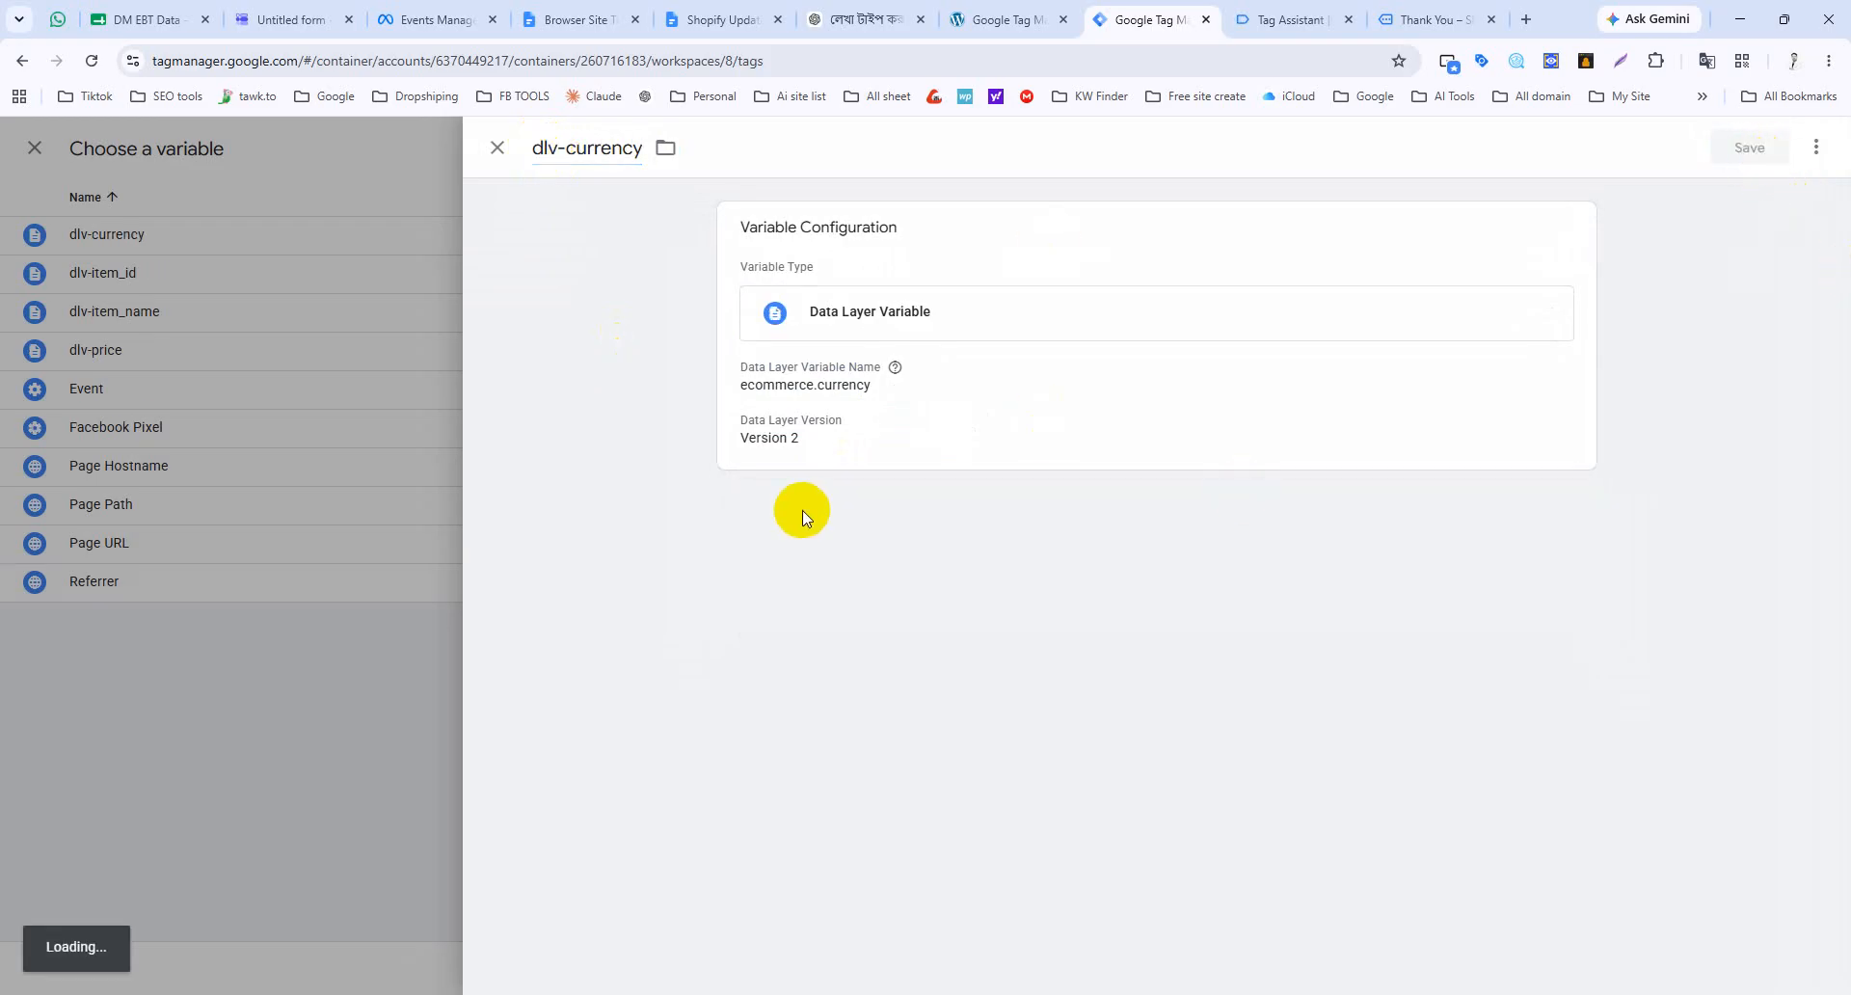
Step: Switch to Tag Assistant and open the view_item event of the DNK Yellow Shoes page to examine its API call
scroll(868, 421, "up", 3)
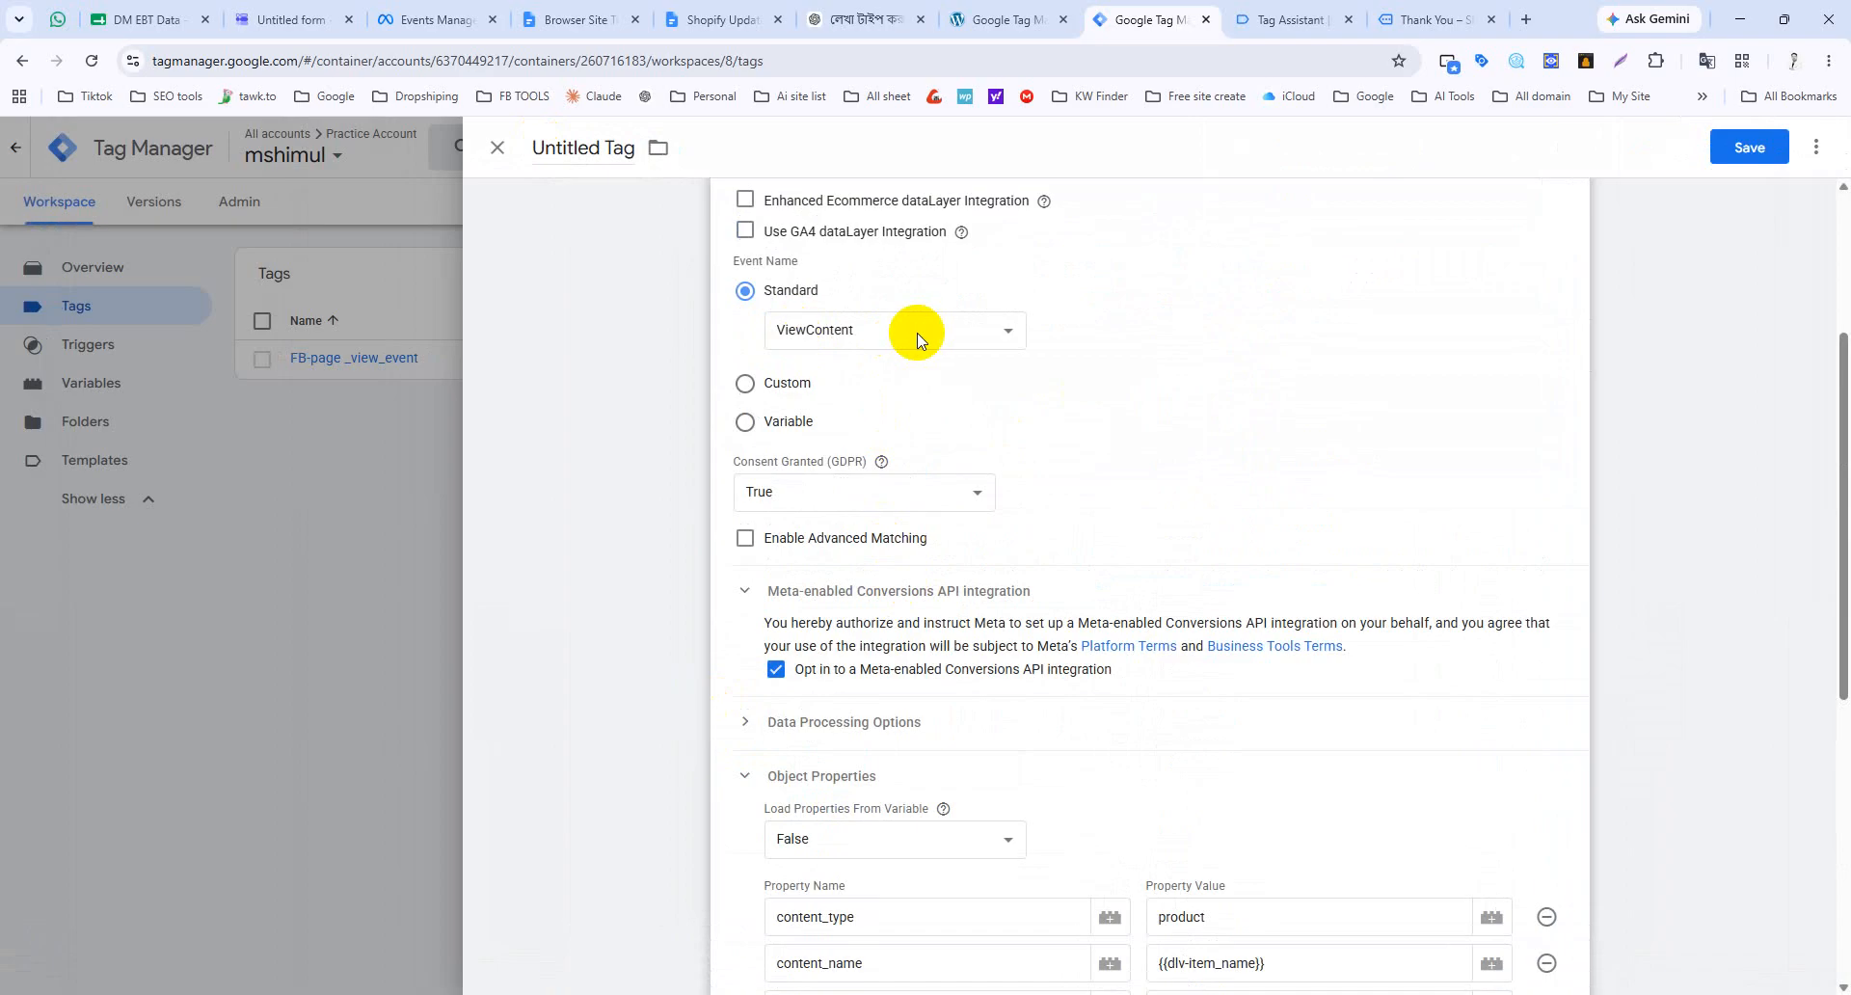
left_click(1292, 17)
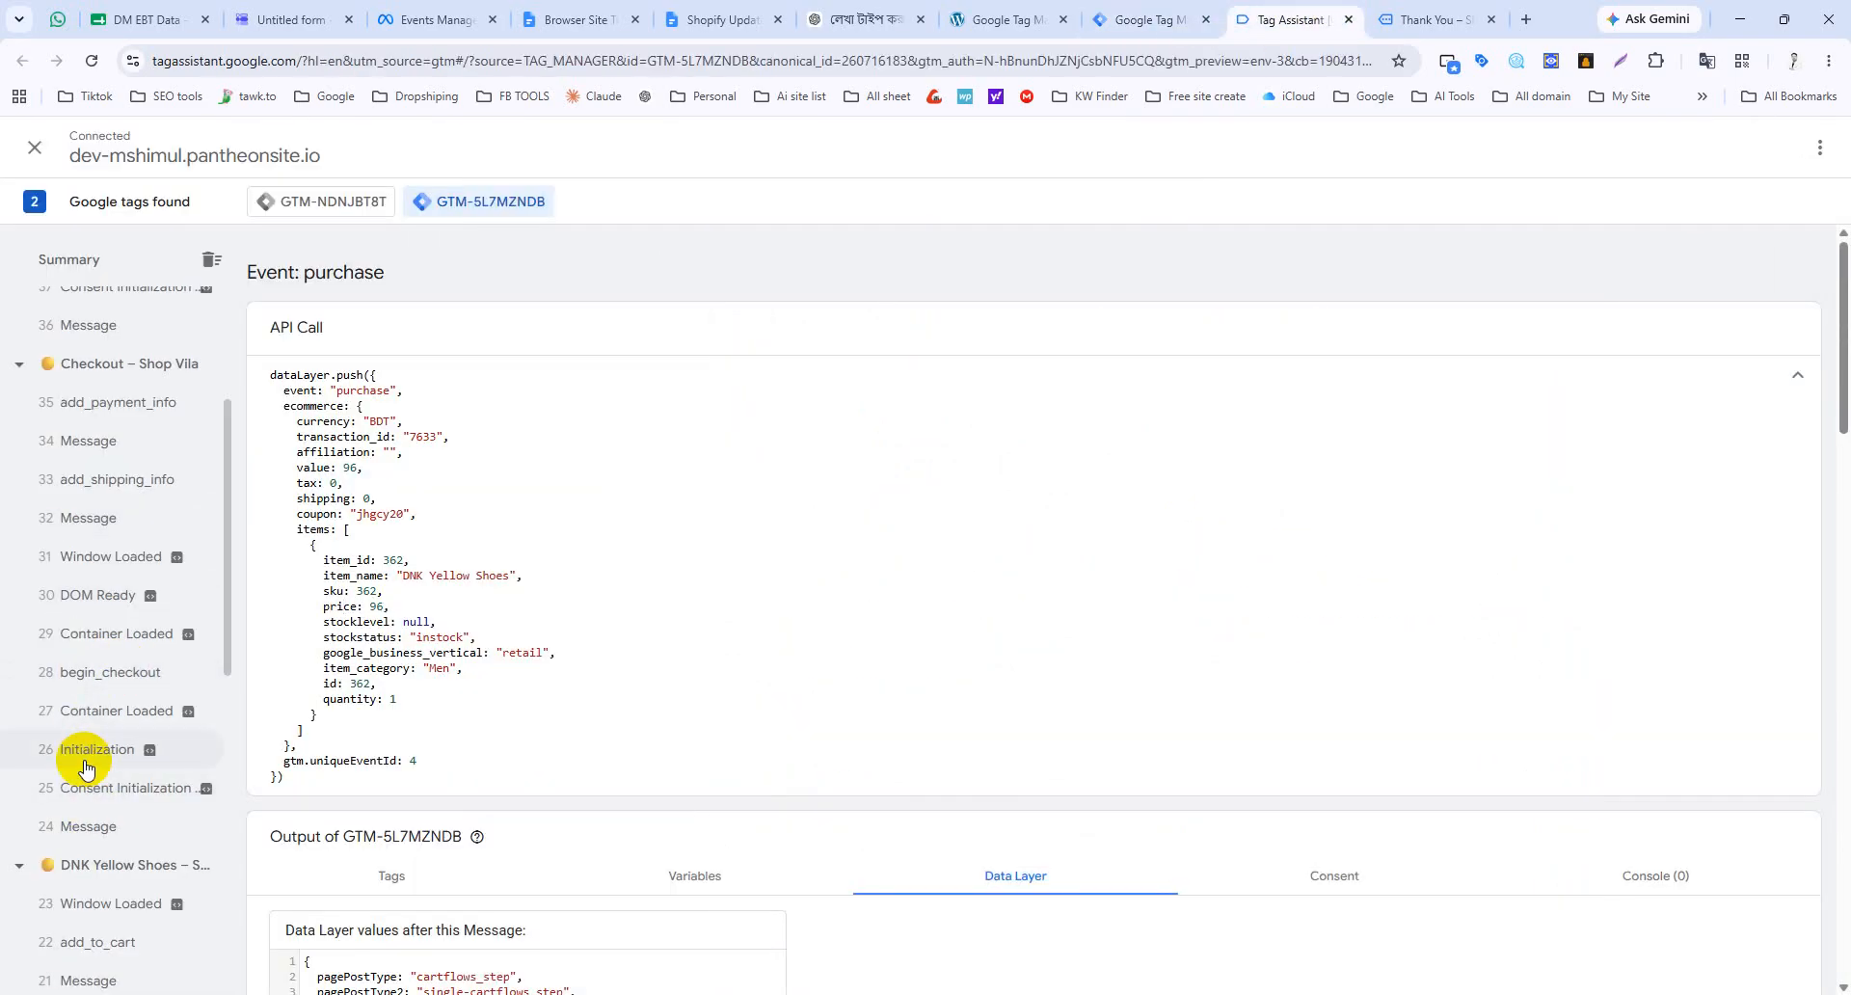
scroll(87, 762, "down", 2)
scroll(87, 771, "down", 3)
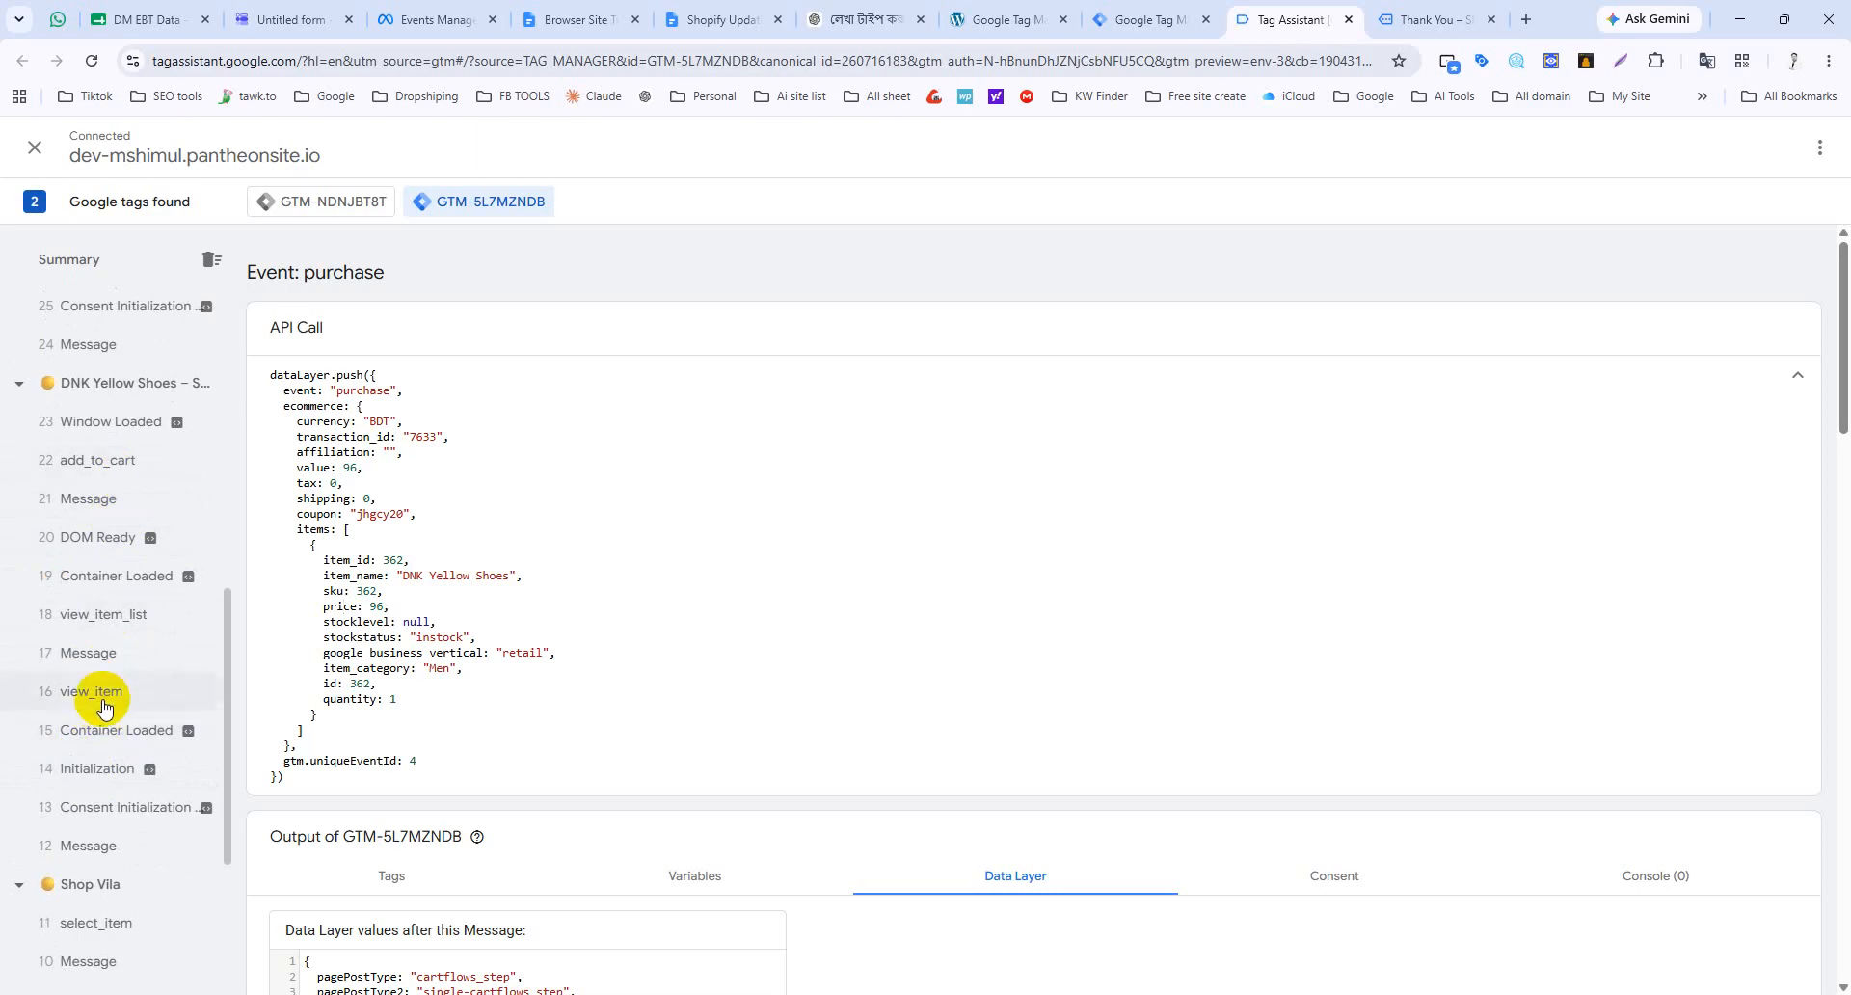
left_click(102, 694)
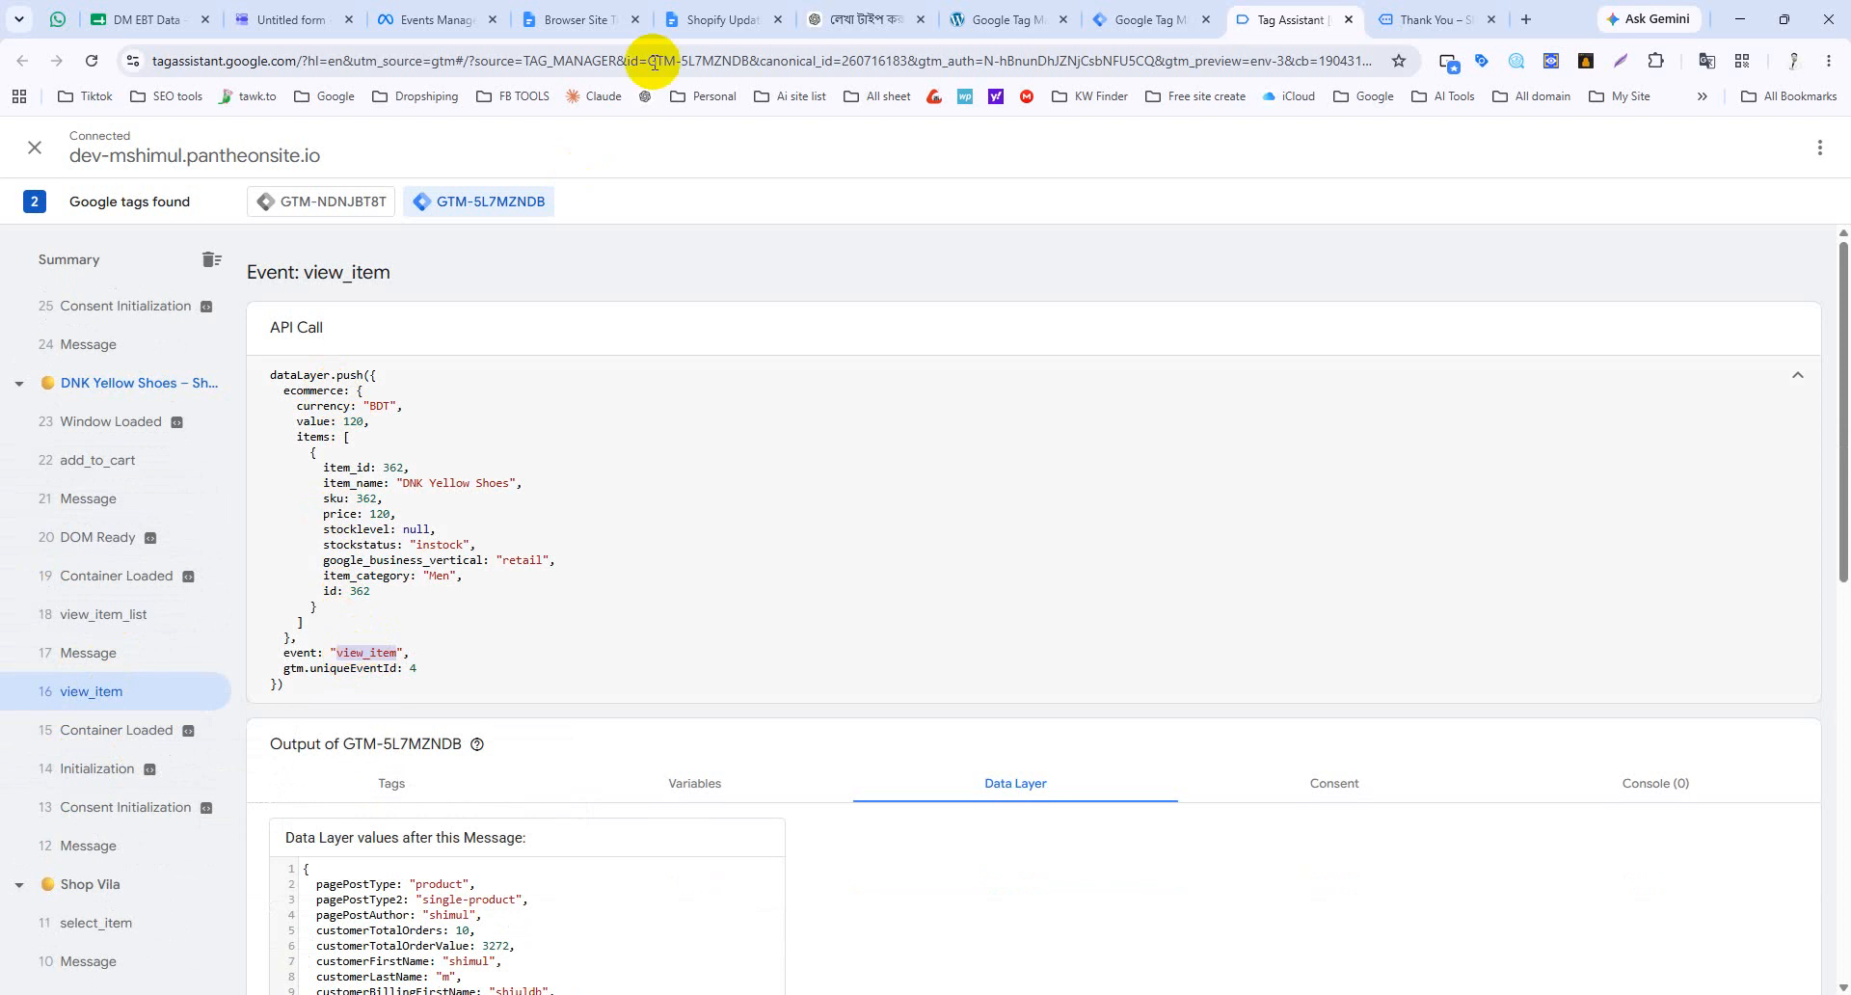
Step: Review the untitled tag's empty trigger section and the view_item trigger entry in the Browser Site Tracking document
left_click(1136, 15)
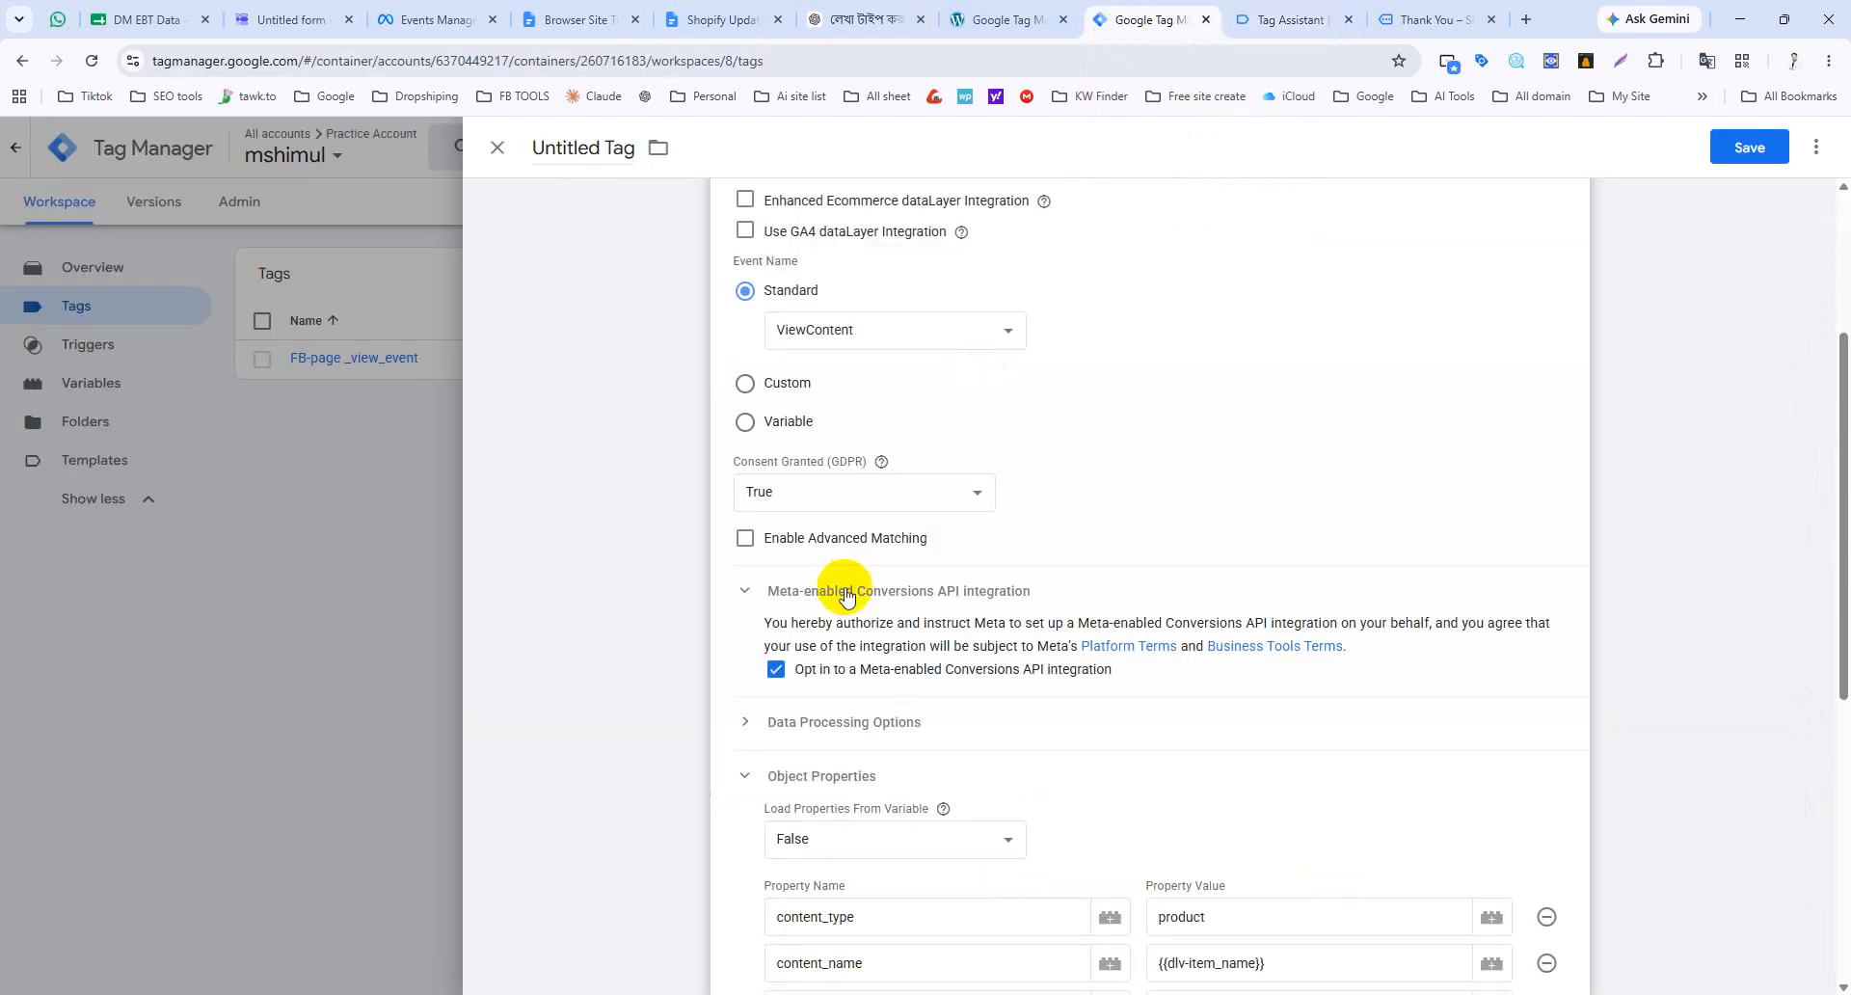
scroll(841, 583, "down", 6)
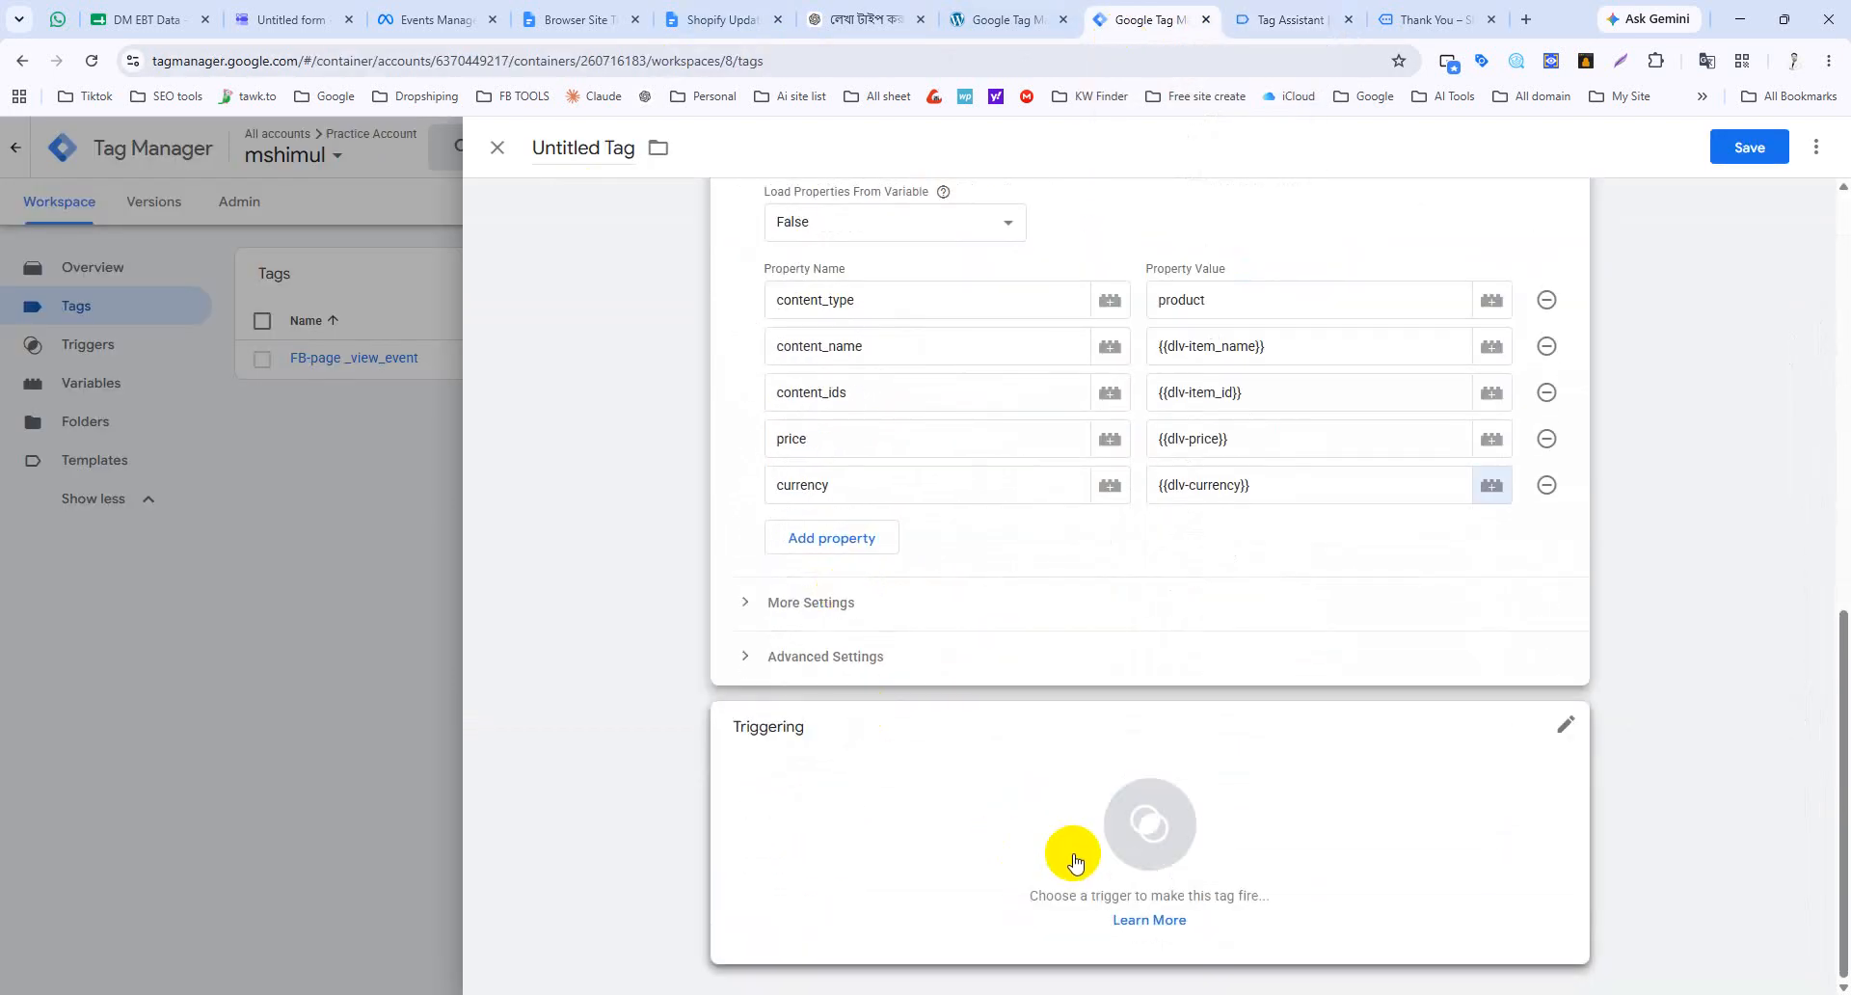
left_click(559, 18)
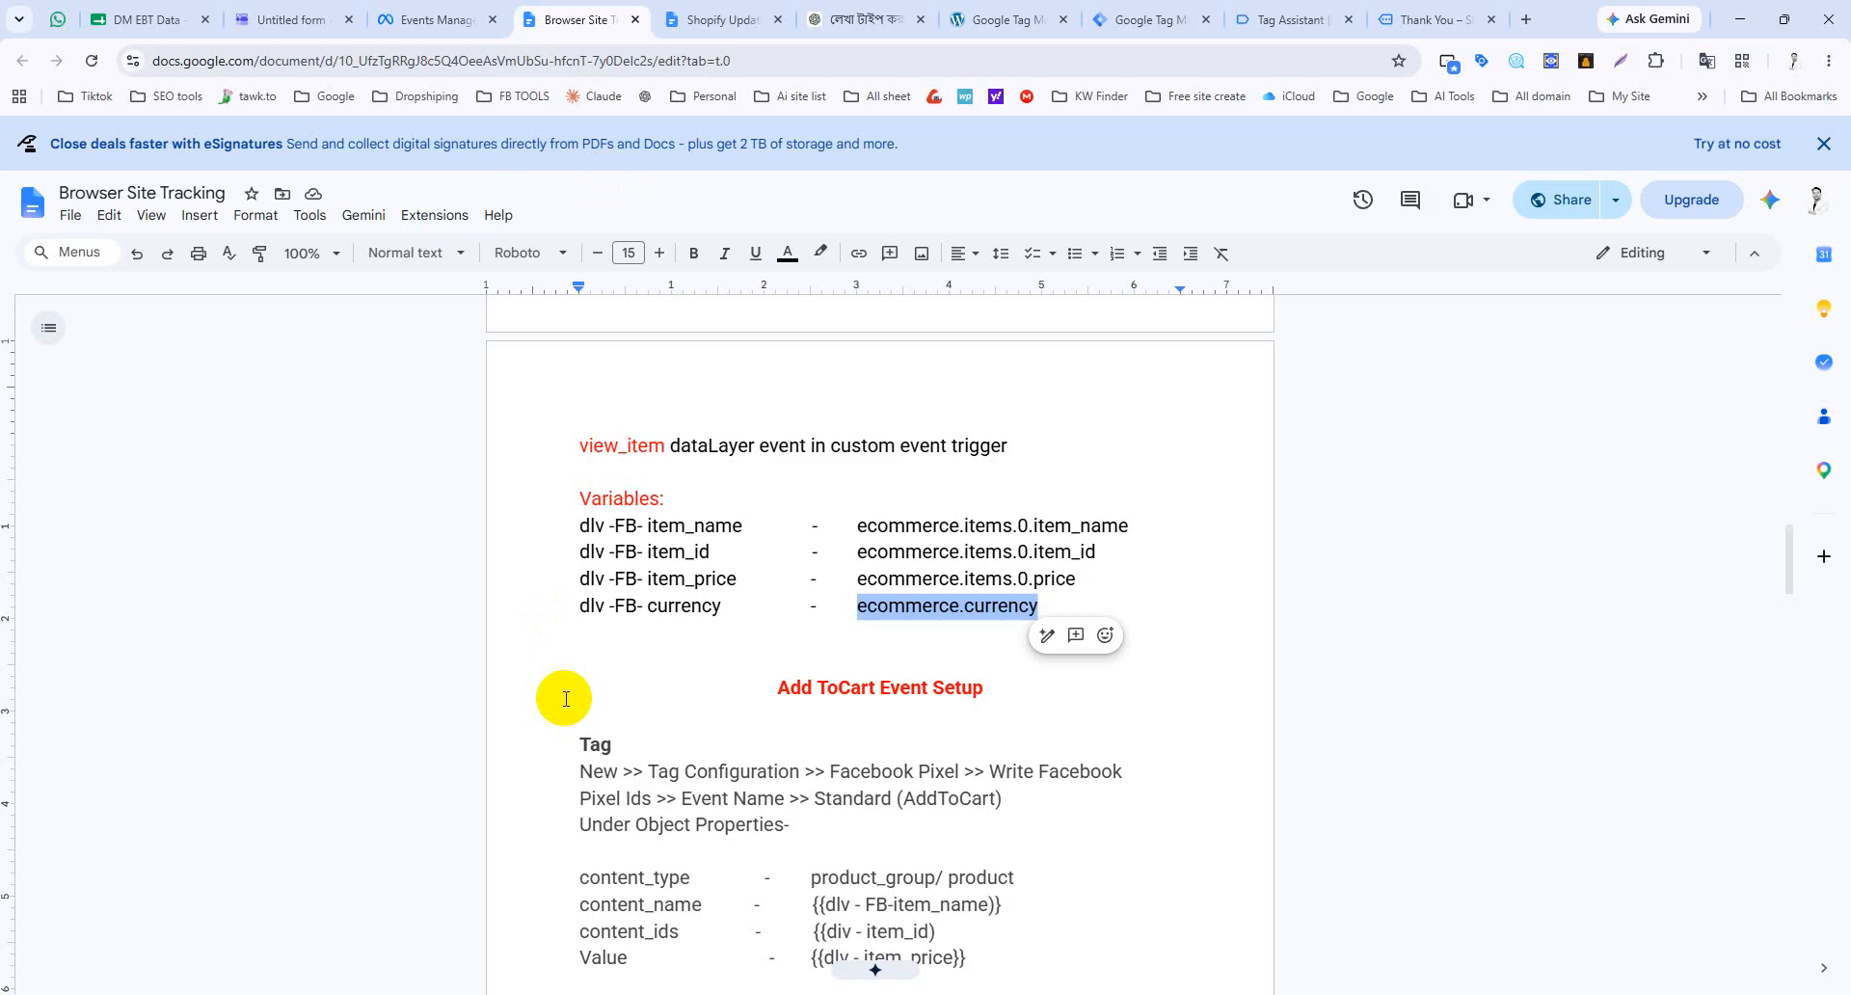
scroll(569, 705, "up", 3)
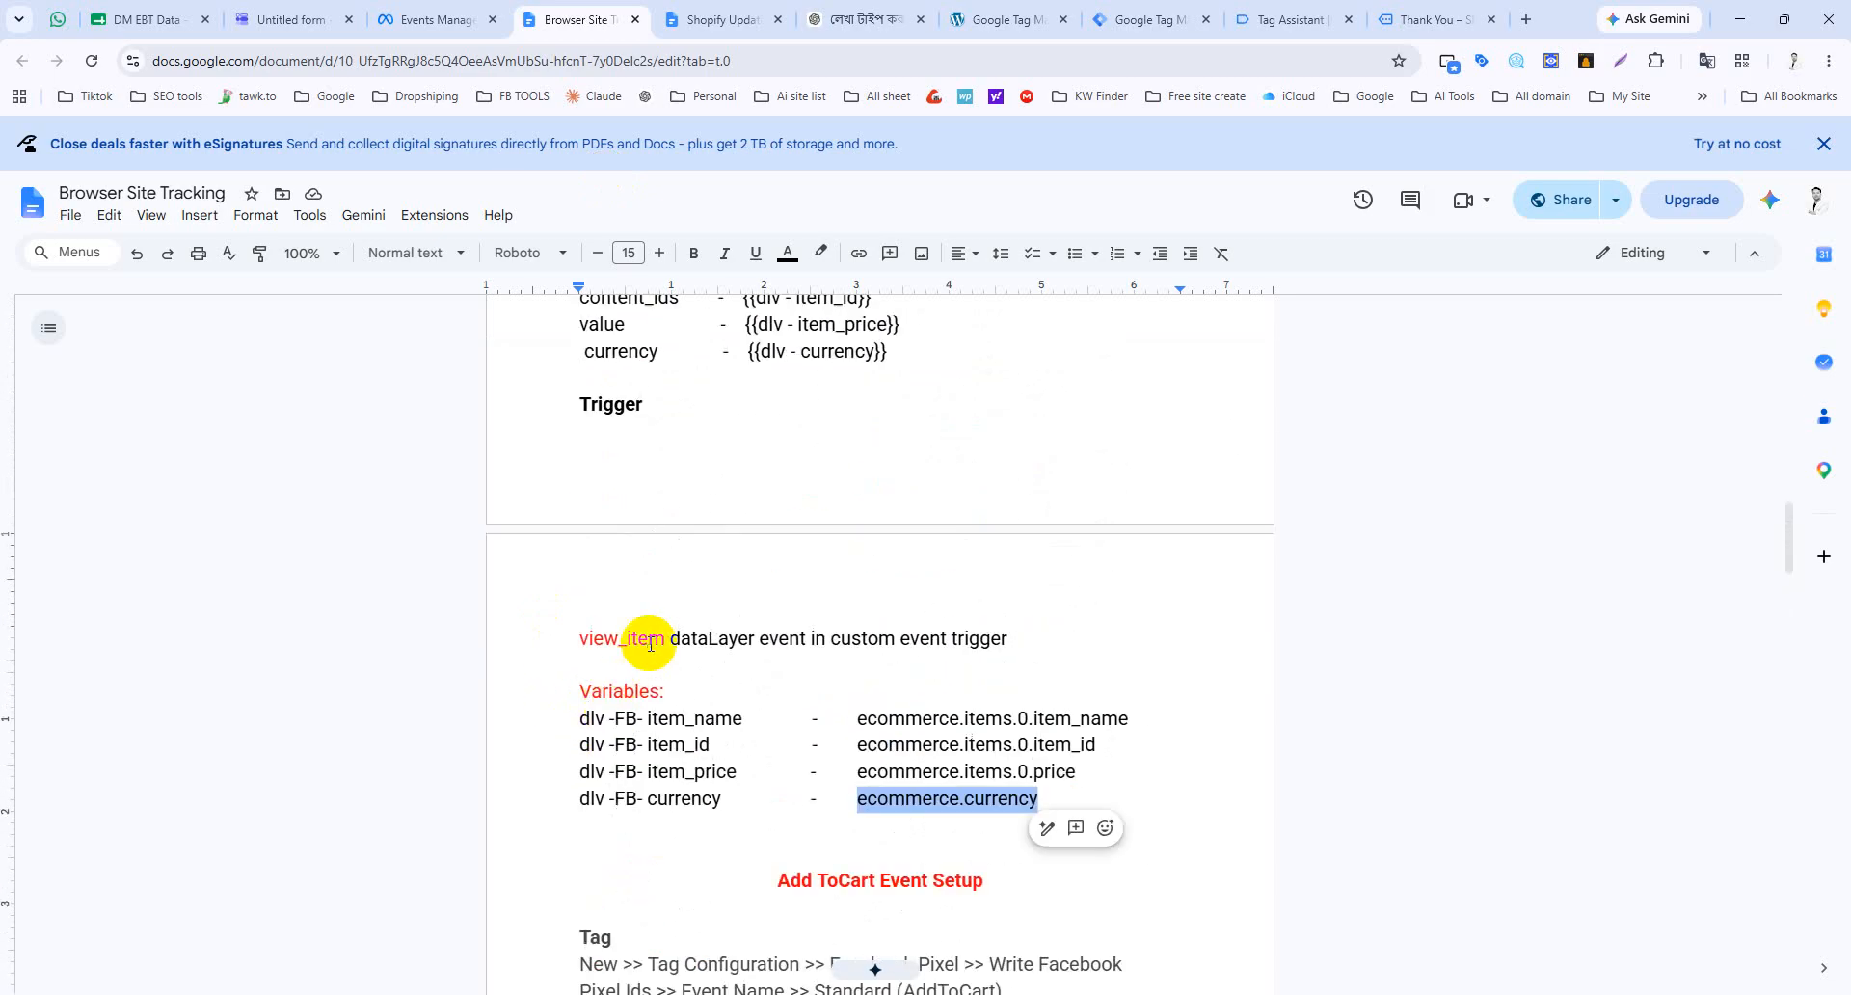
Step: Back in Tag Manager, create a Custom Event trigger for the untitled tag, using view_item as the event name
left_click(1149, 17)
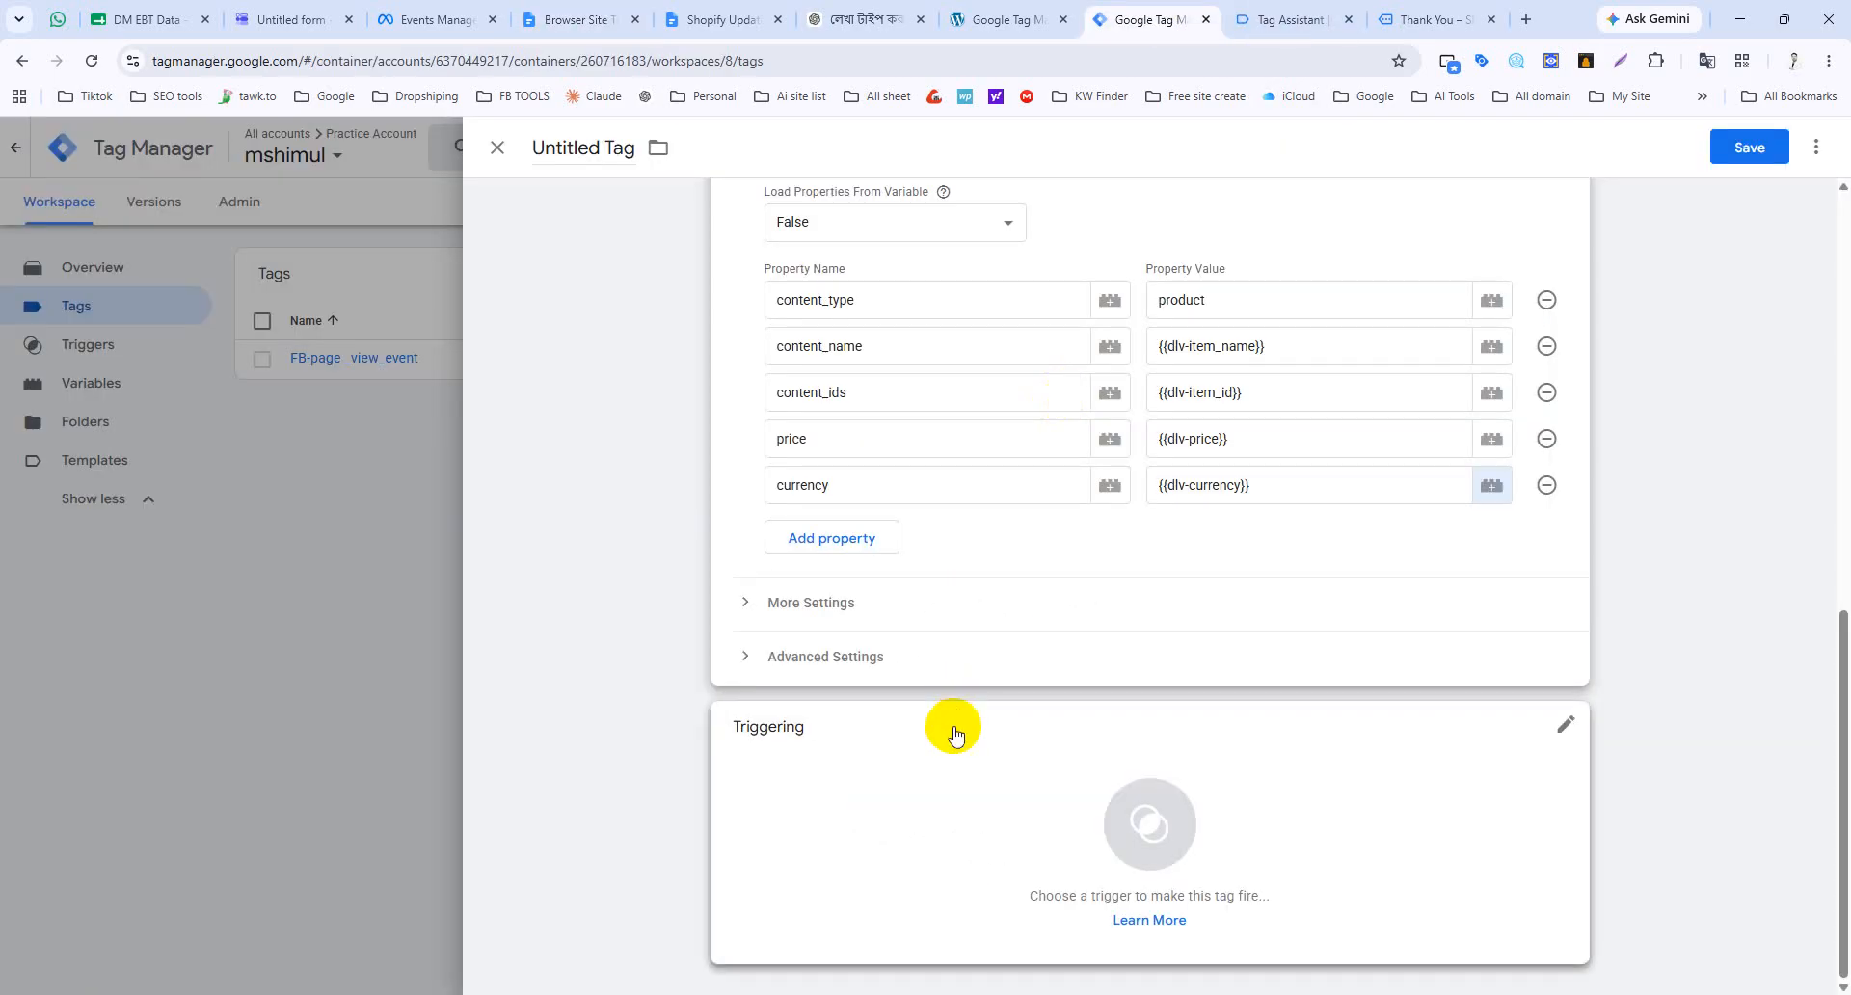
left_click(1142, 821)
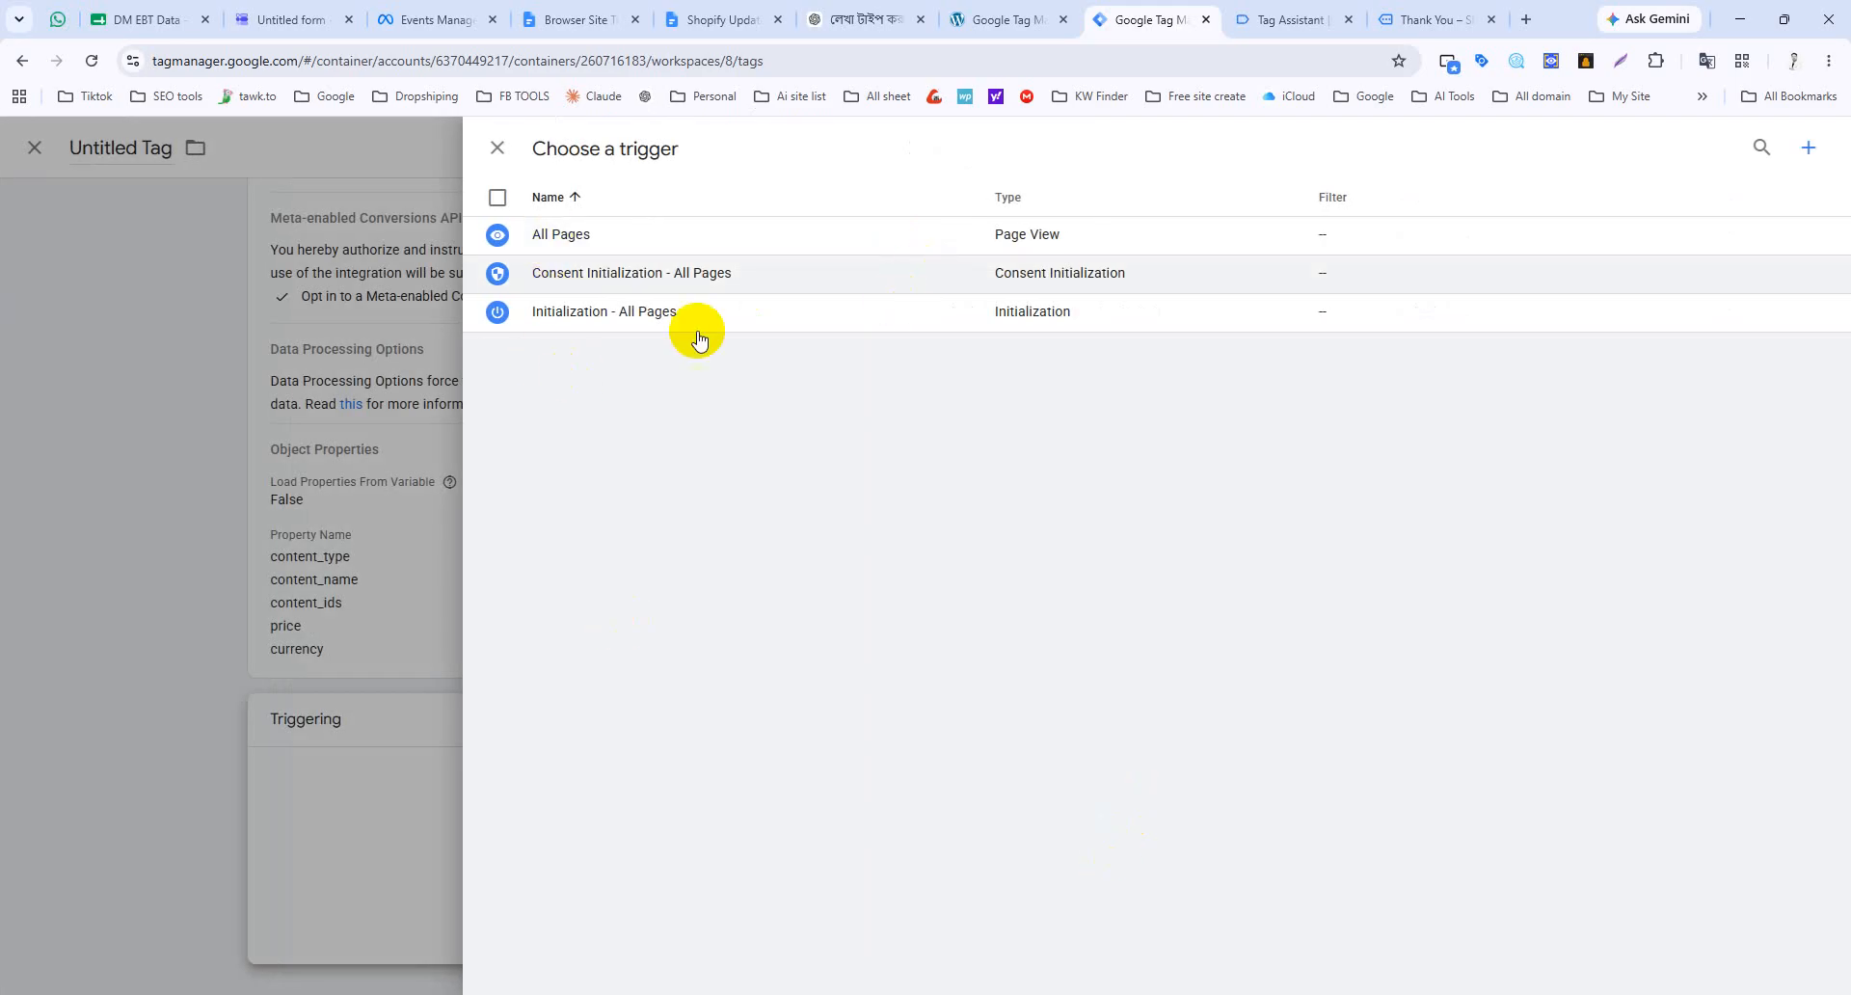
left_click(1809, 147)
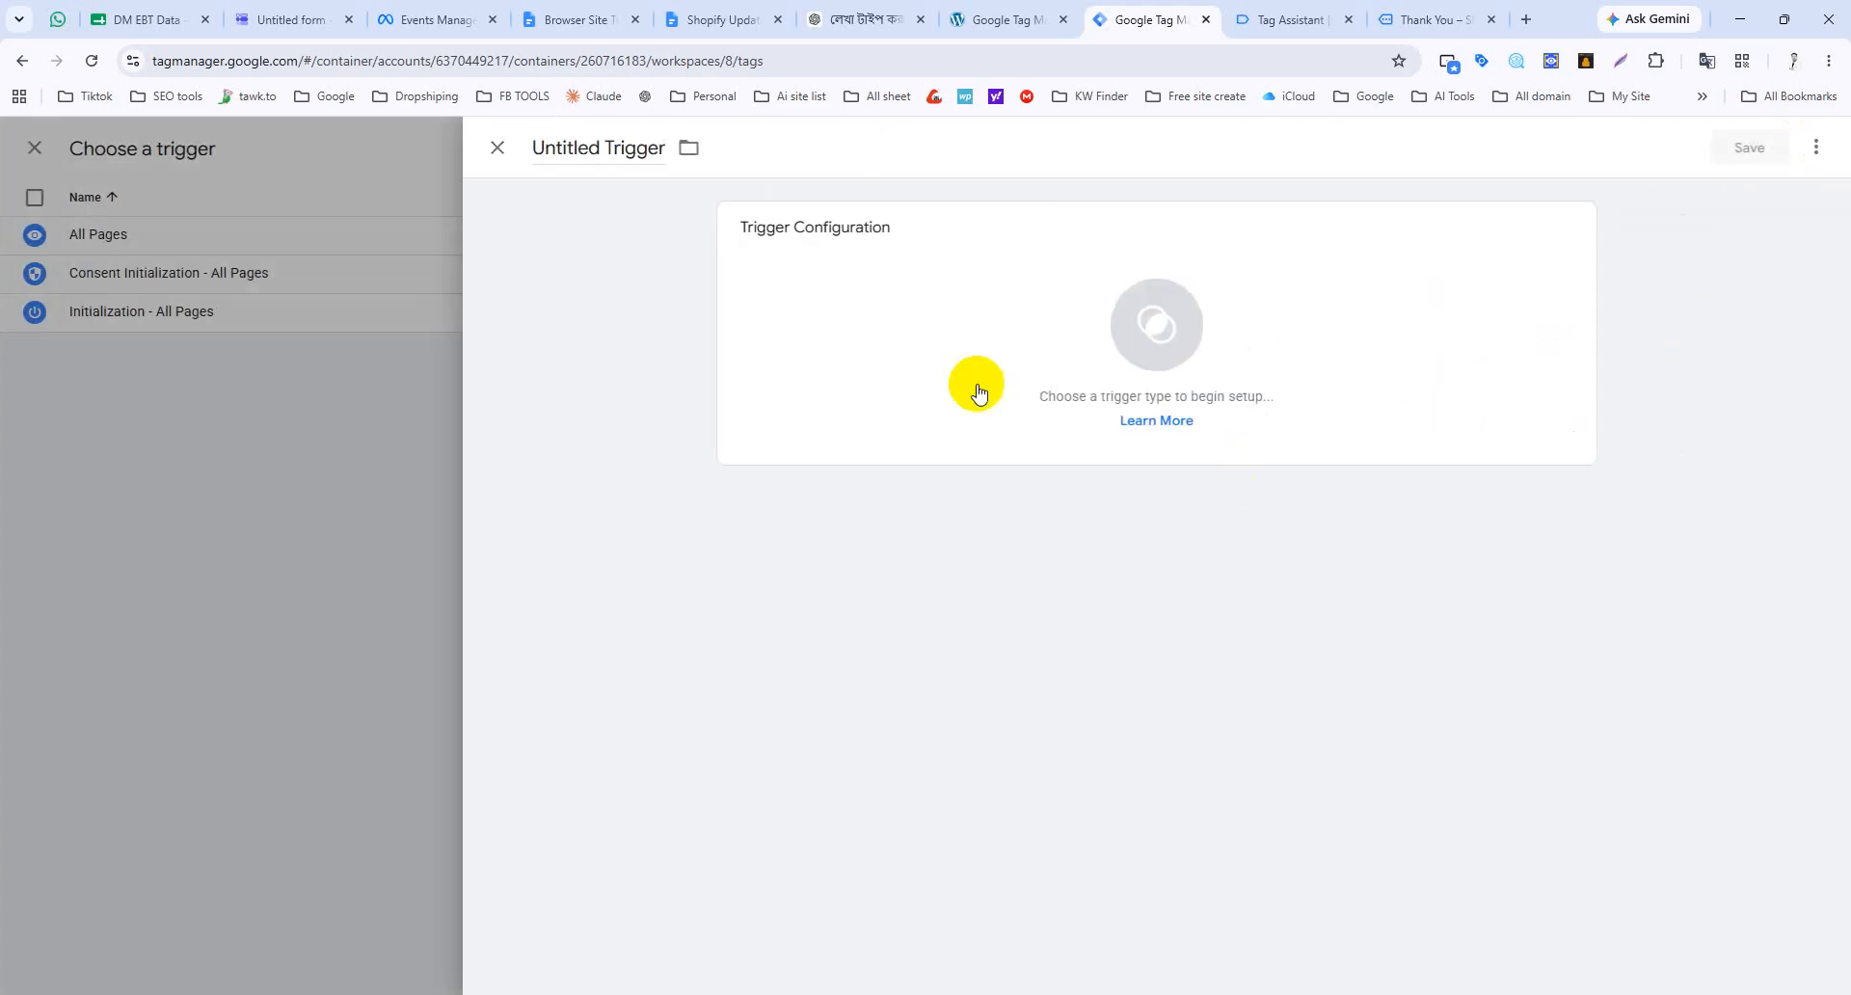
left_click(1157, 324)
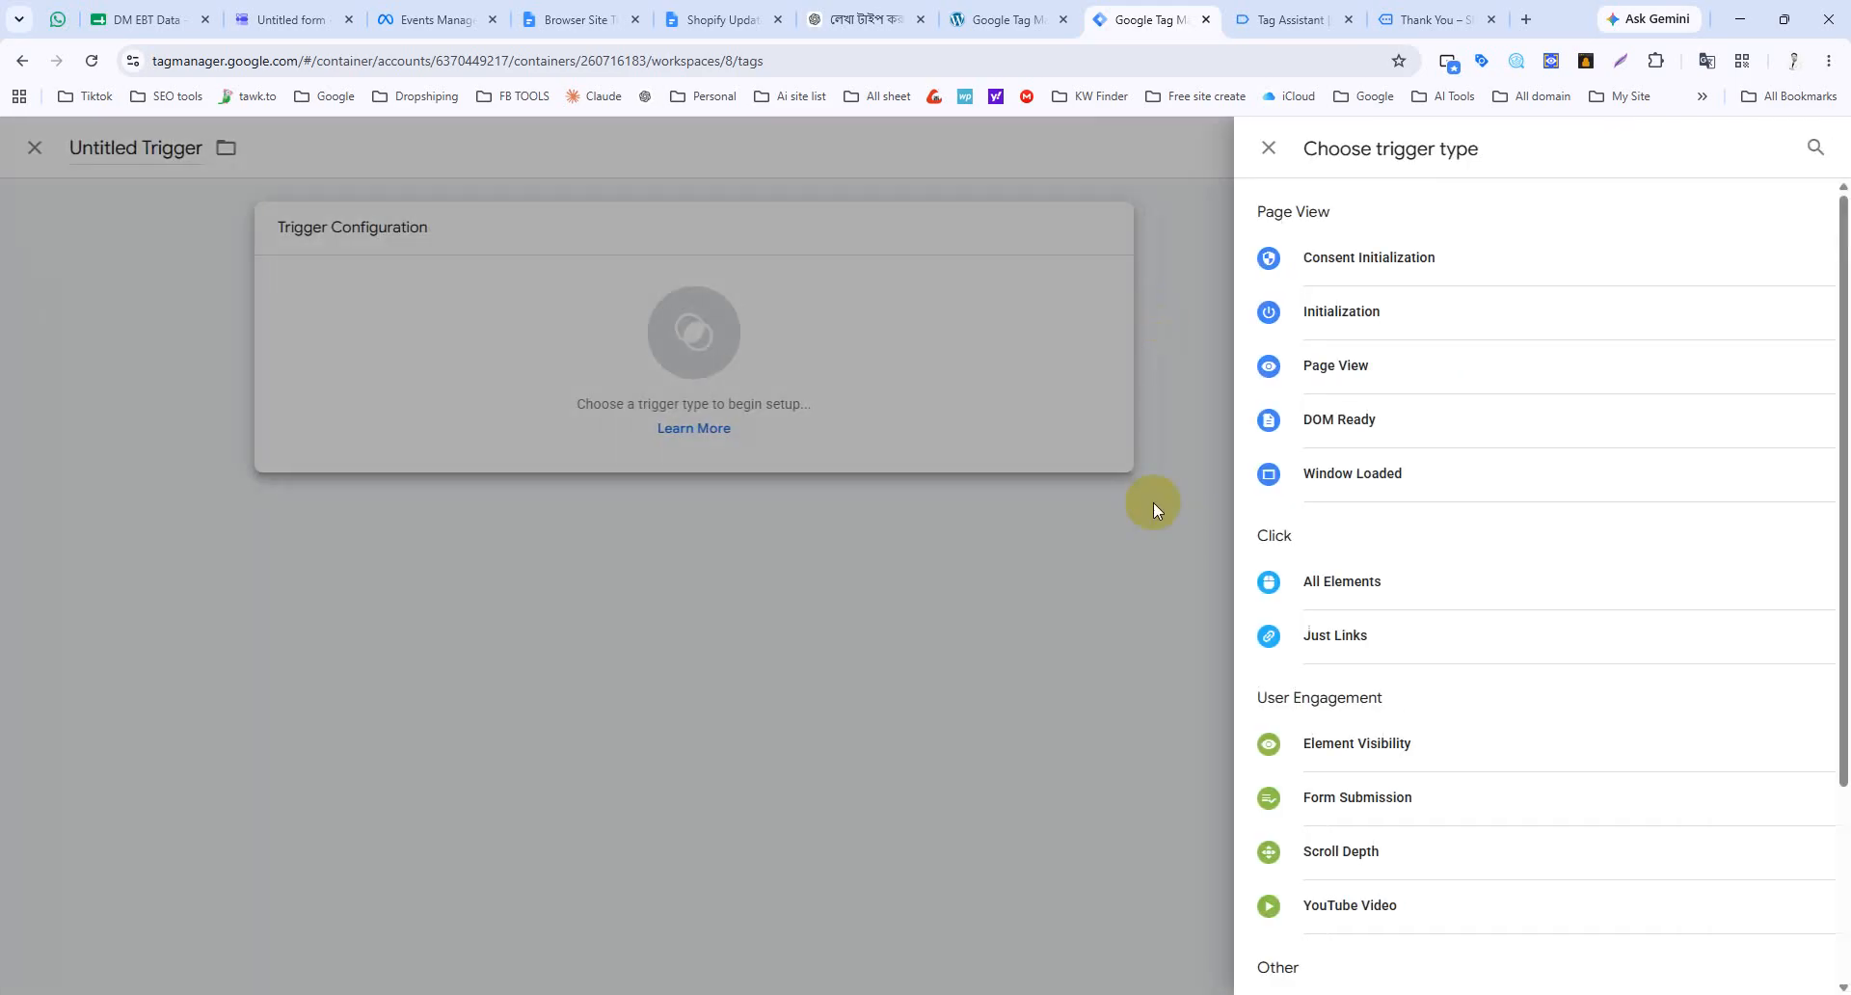
scroll(1370, 772, "down", 3)
left_click(1367, 756)
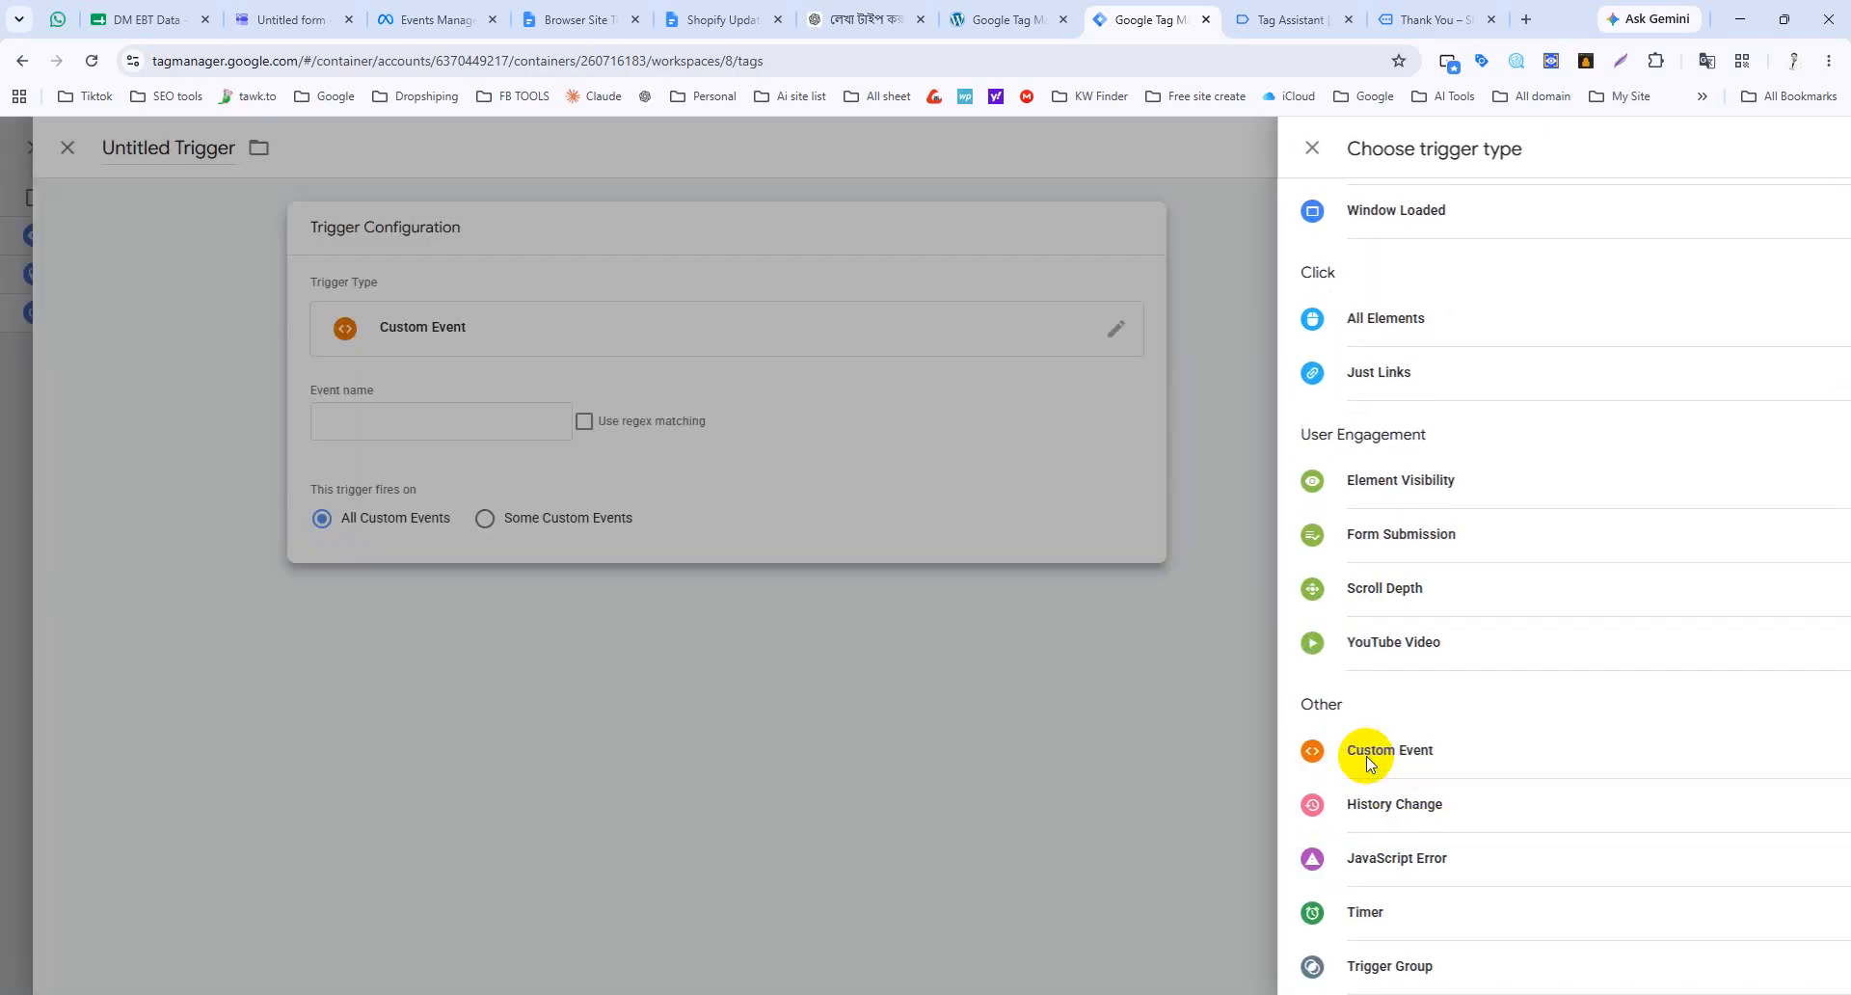
left_click(871, 424)
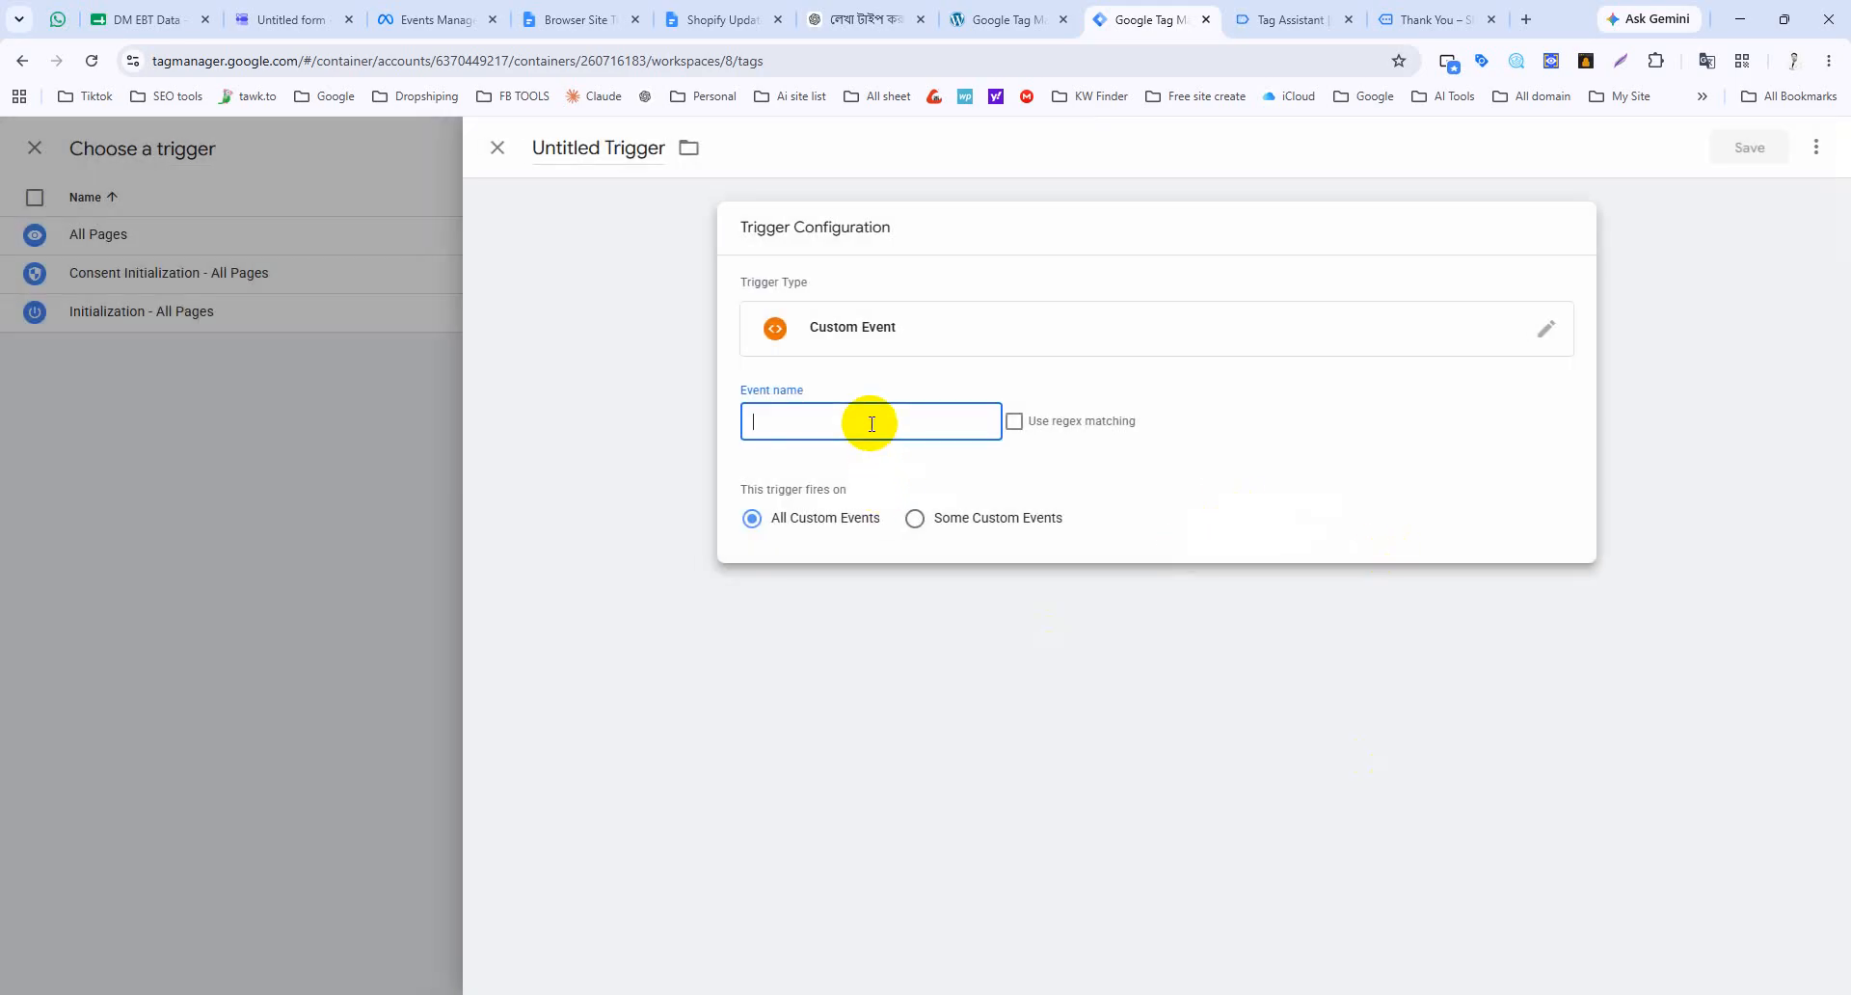
type("view_item")
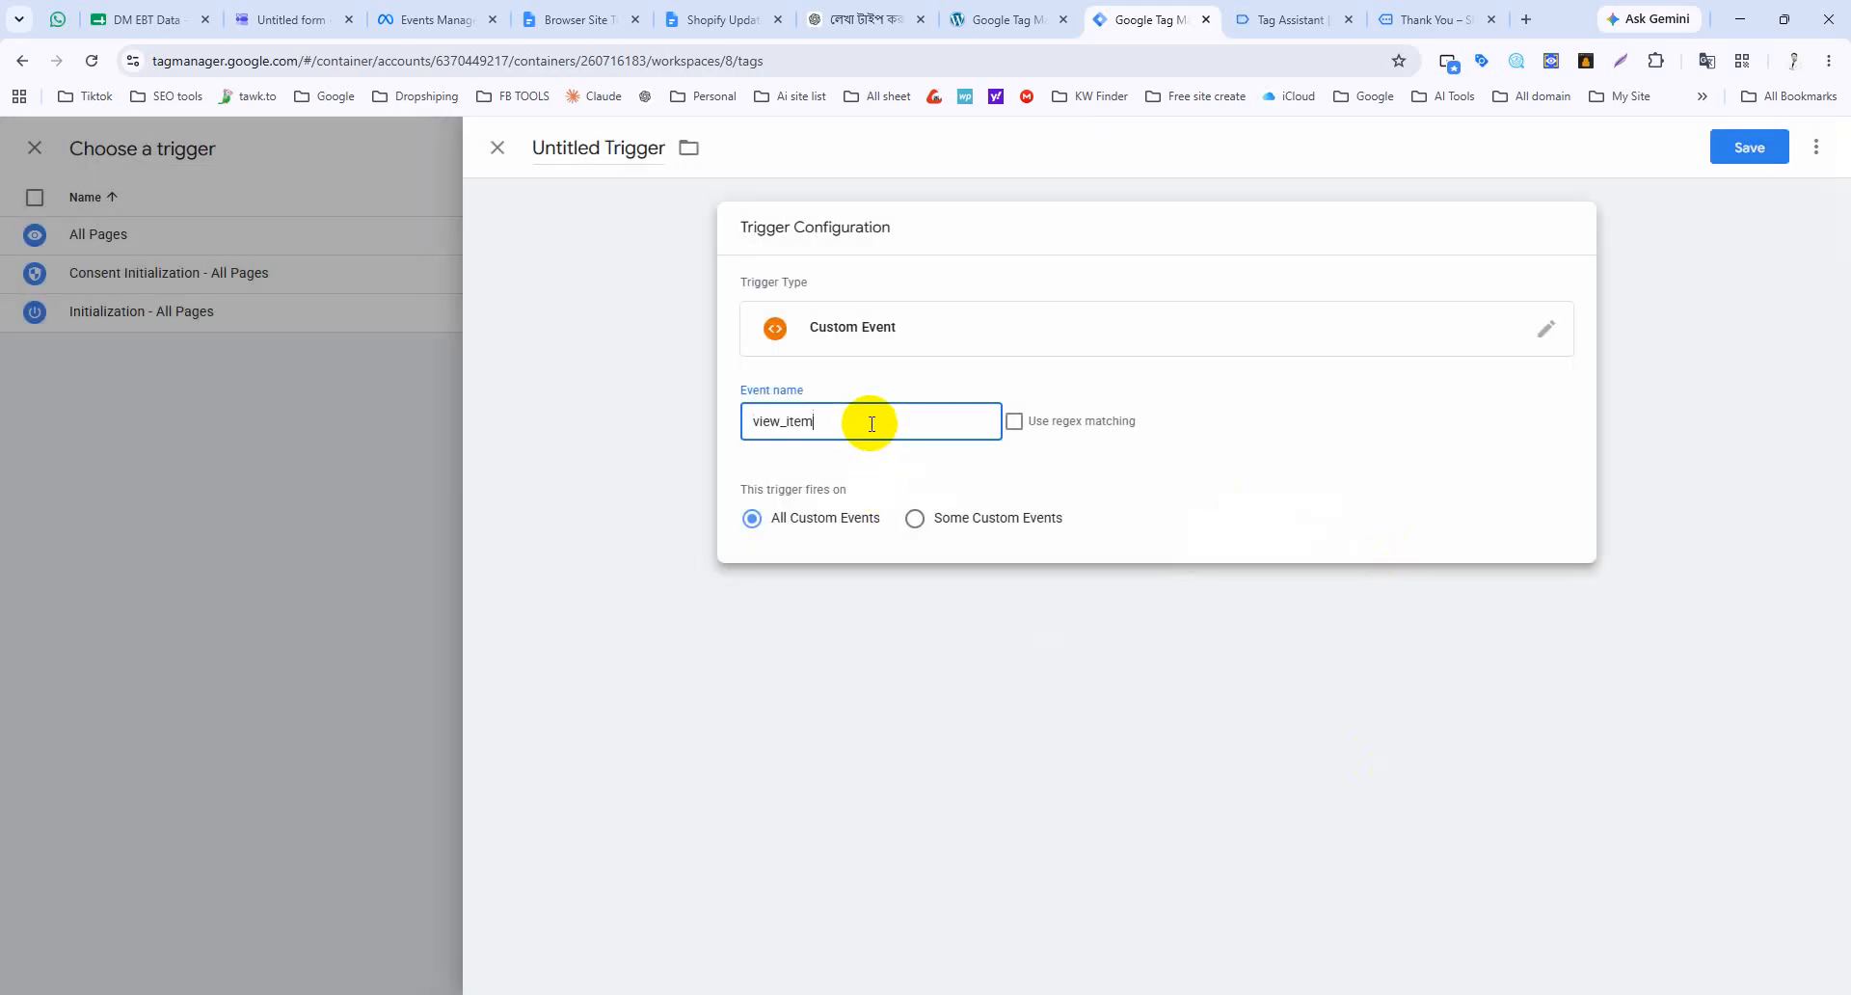
Step: Title the trigger view_item_trigger and save it to the tag
double_click(570, 147)
type("view_item")
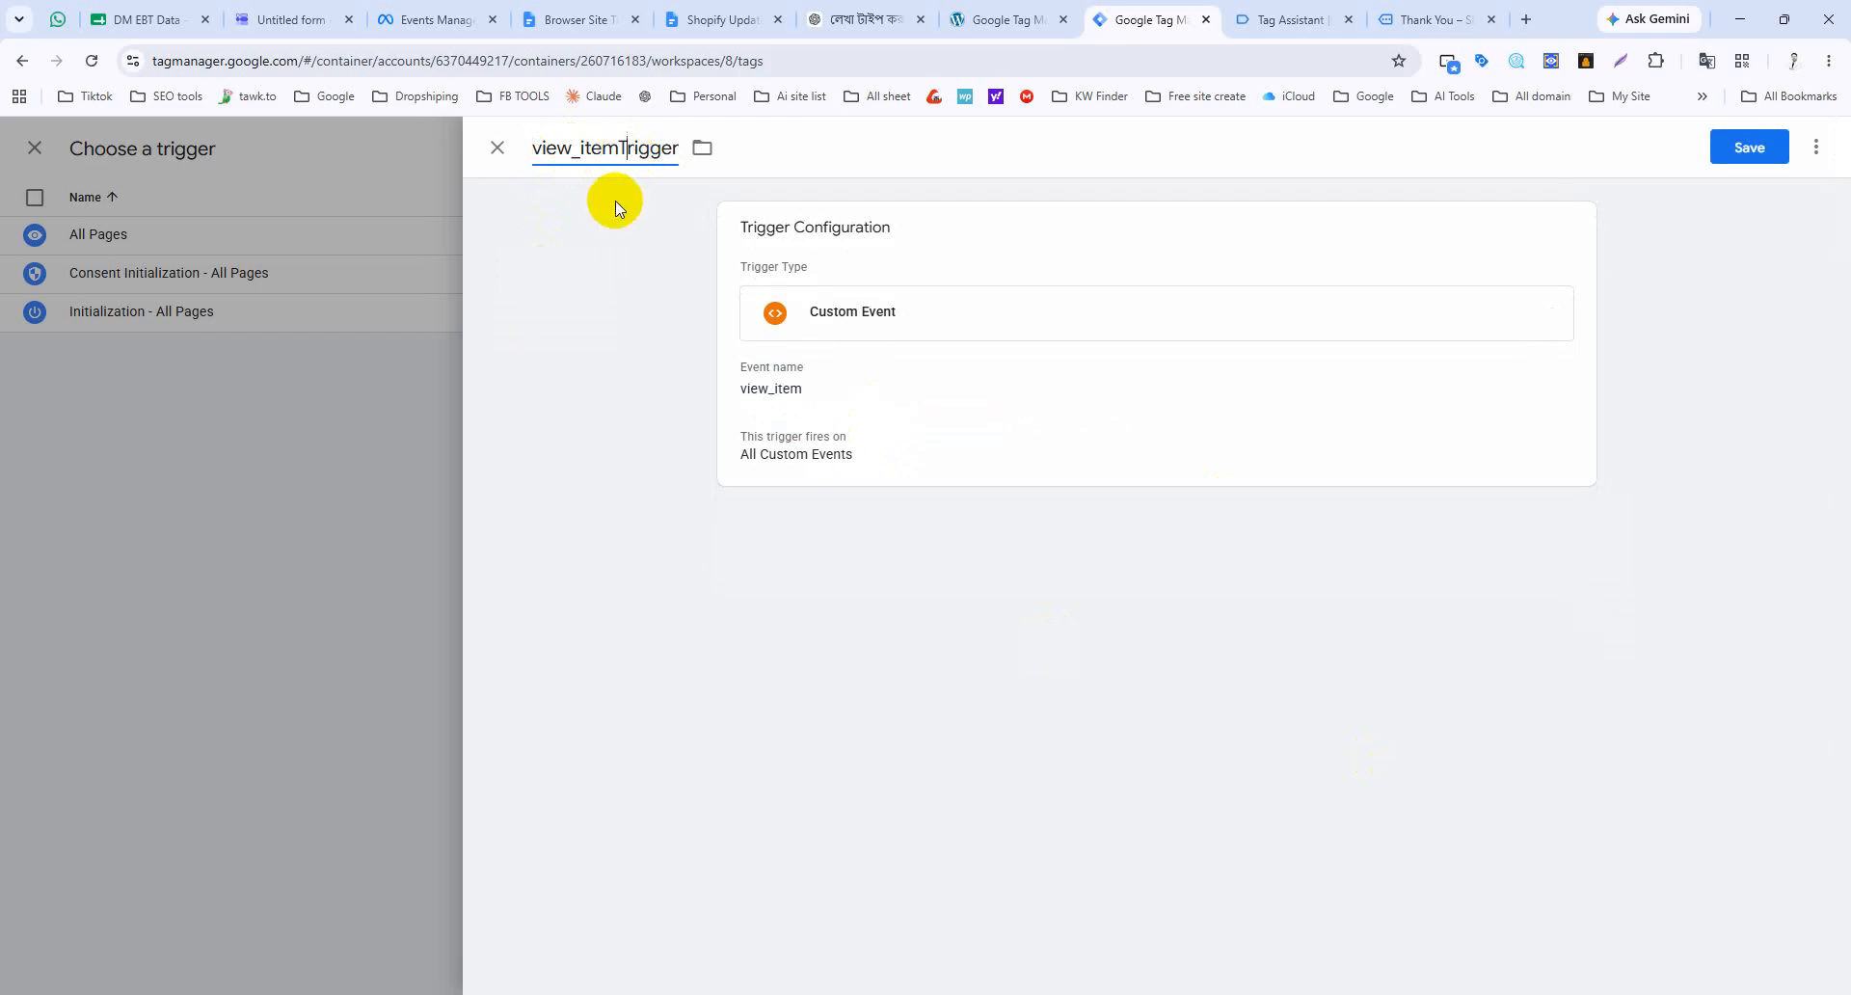
key("BackSpace")
key("BackSpace")
type("_t")
left_click(1727, 140)
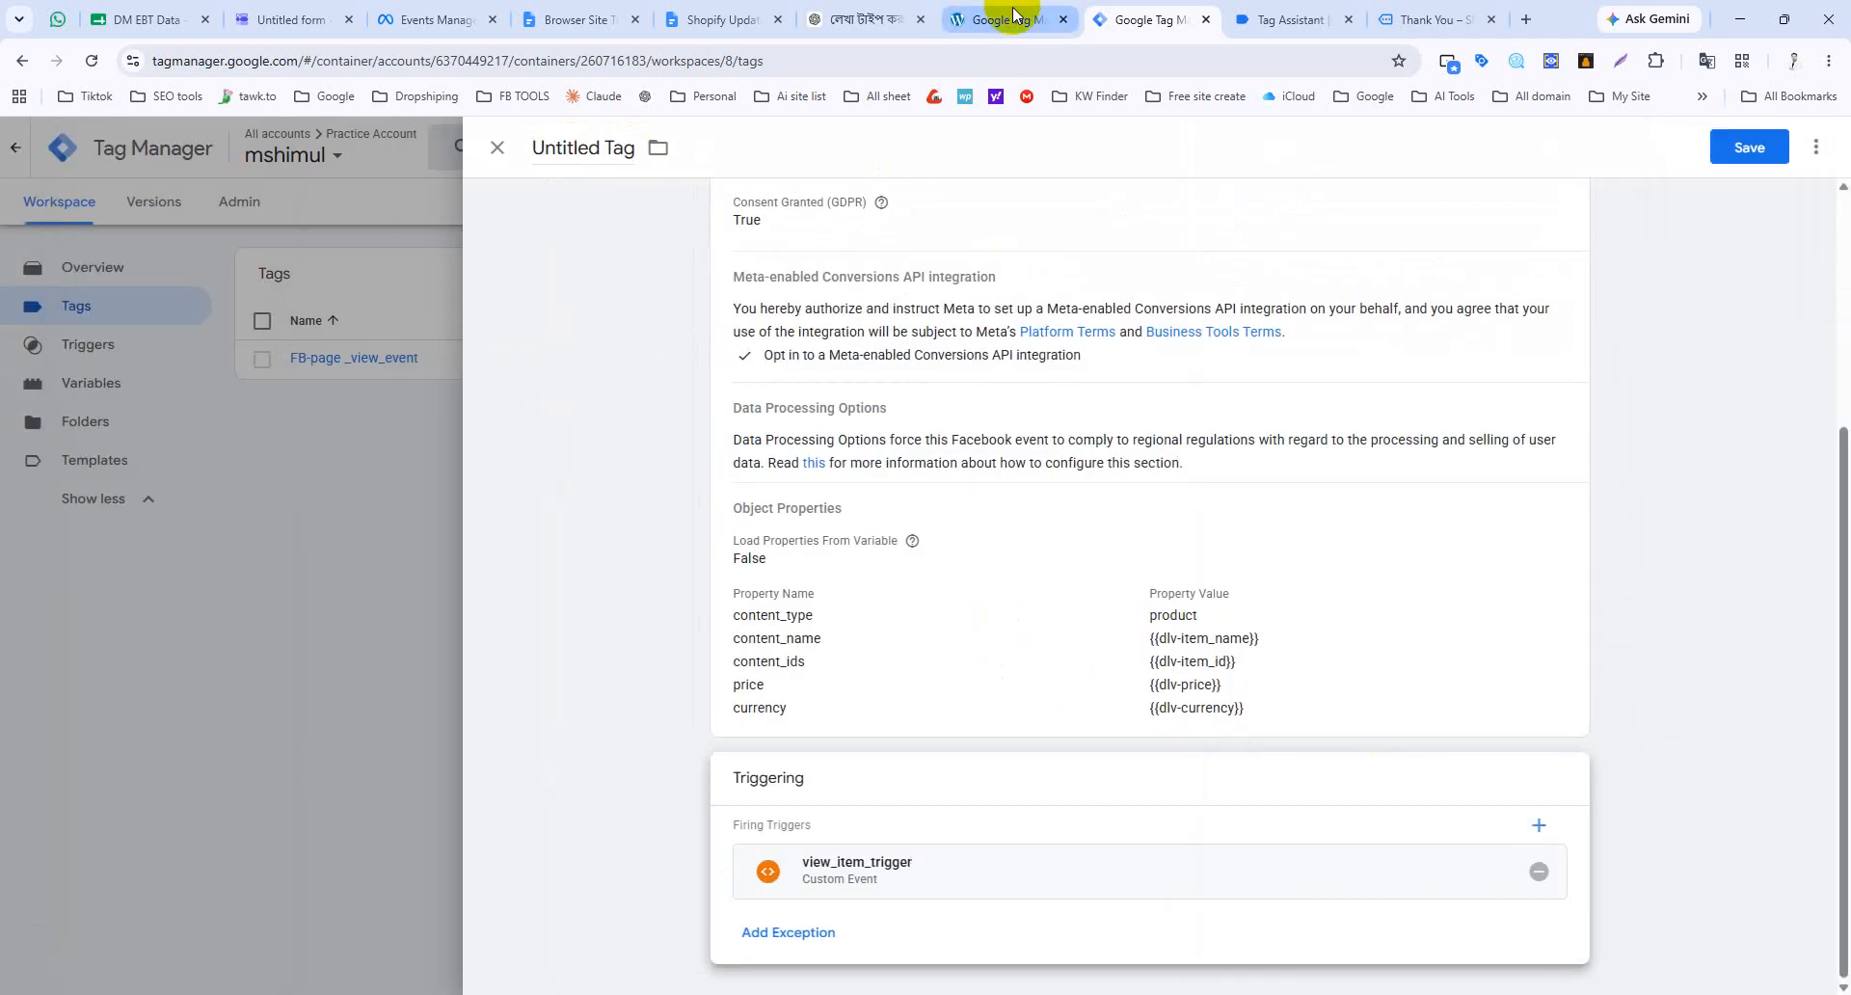
Step: Name the ViewContent tag FB-view_item_tag and save it
double_click(562, 149)
type("FB-view_item_tag")
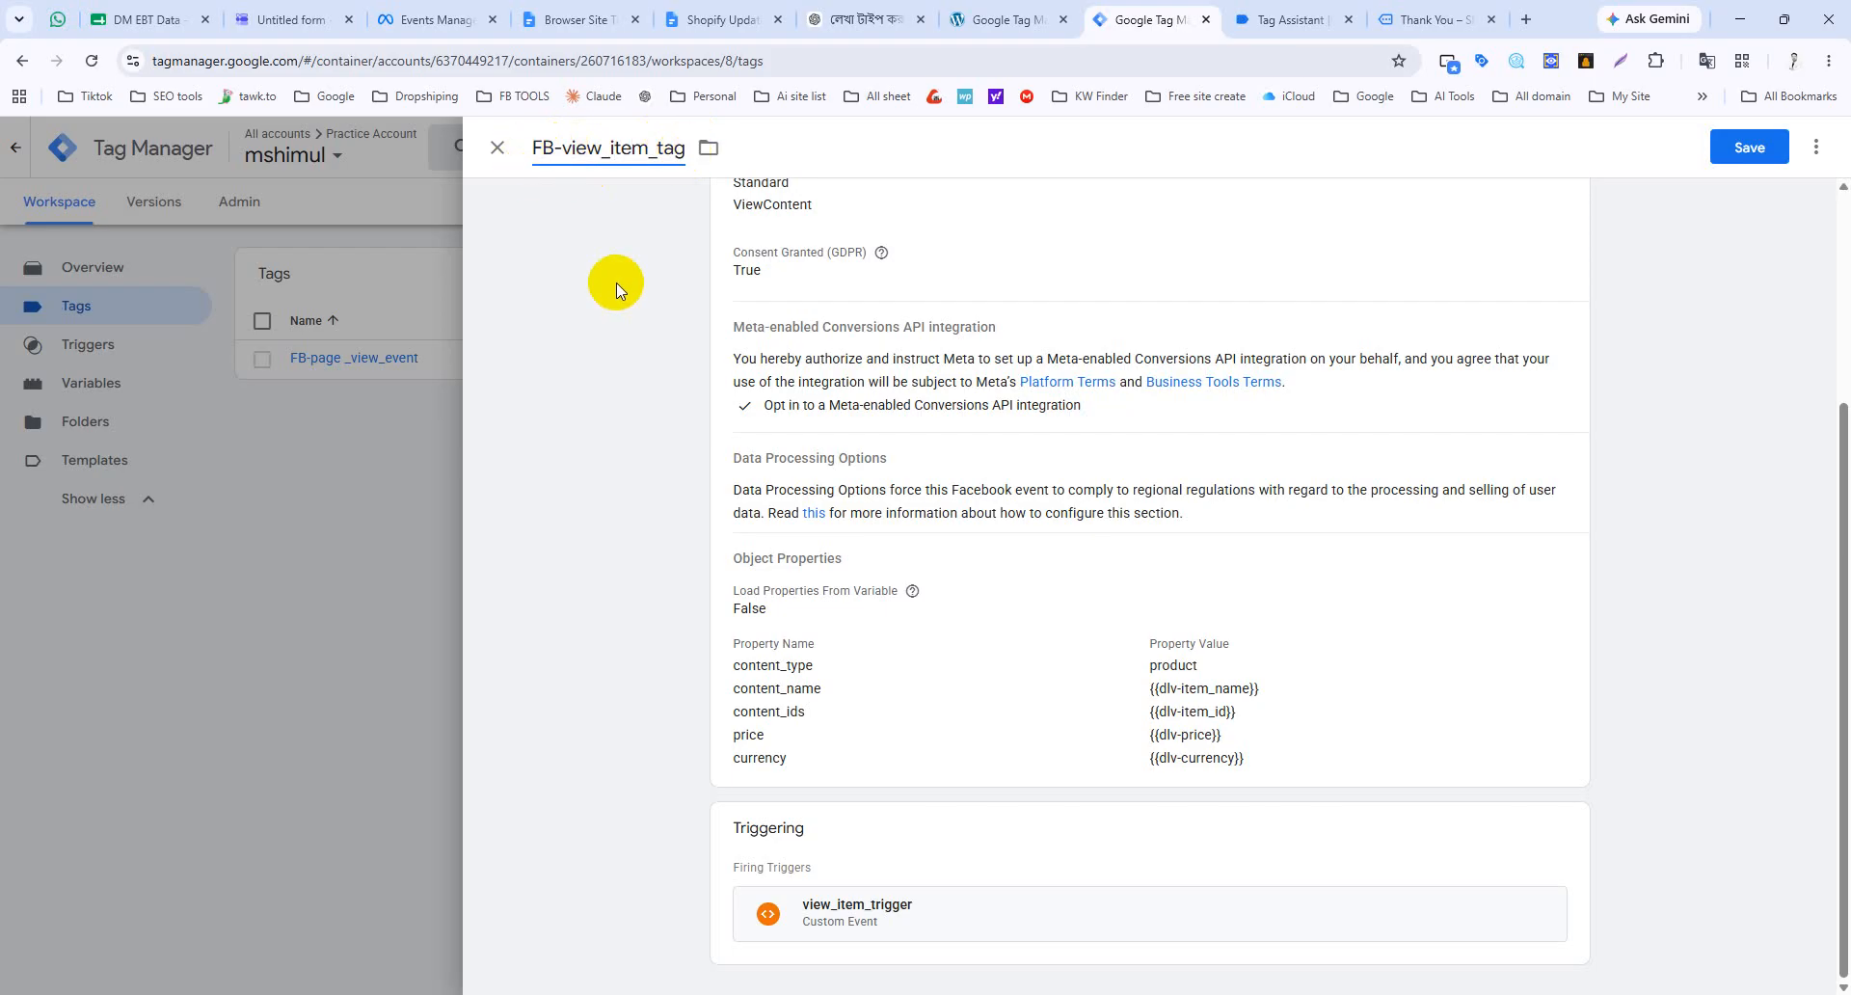
left_click(1749, 152)
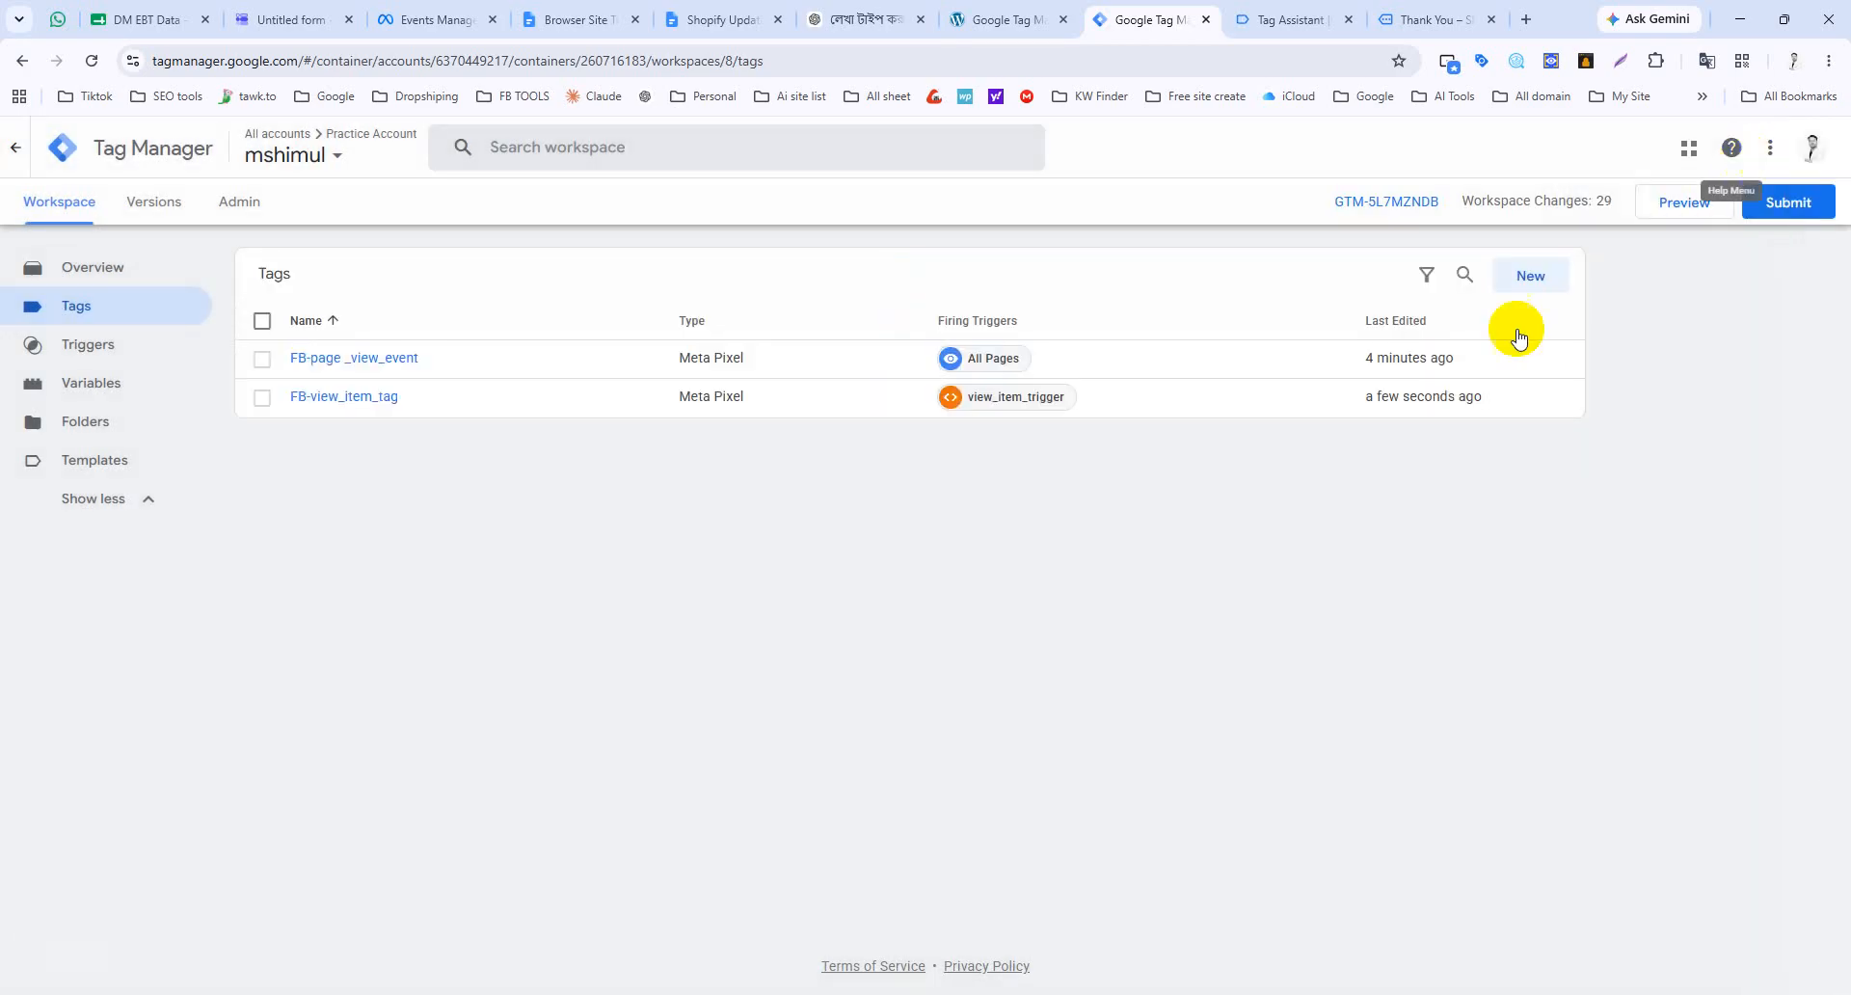
Step: Create a new Meta Pixel tag with the {{Facebook Pixel}} variable as its Facebook Pixel ID
left_click(1534, 270)
left_click(1220, 326)
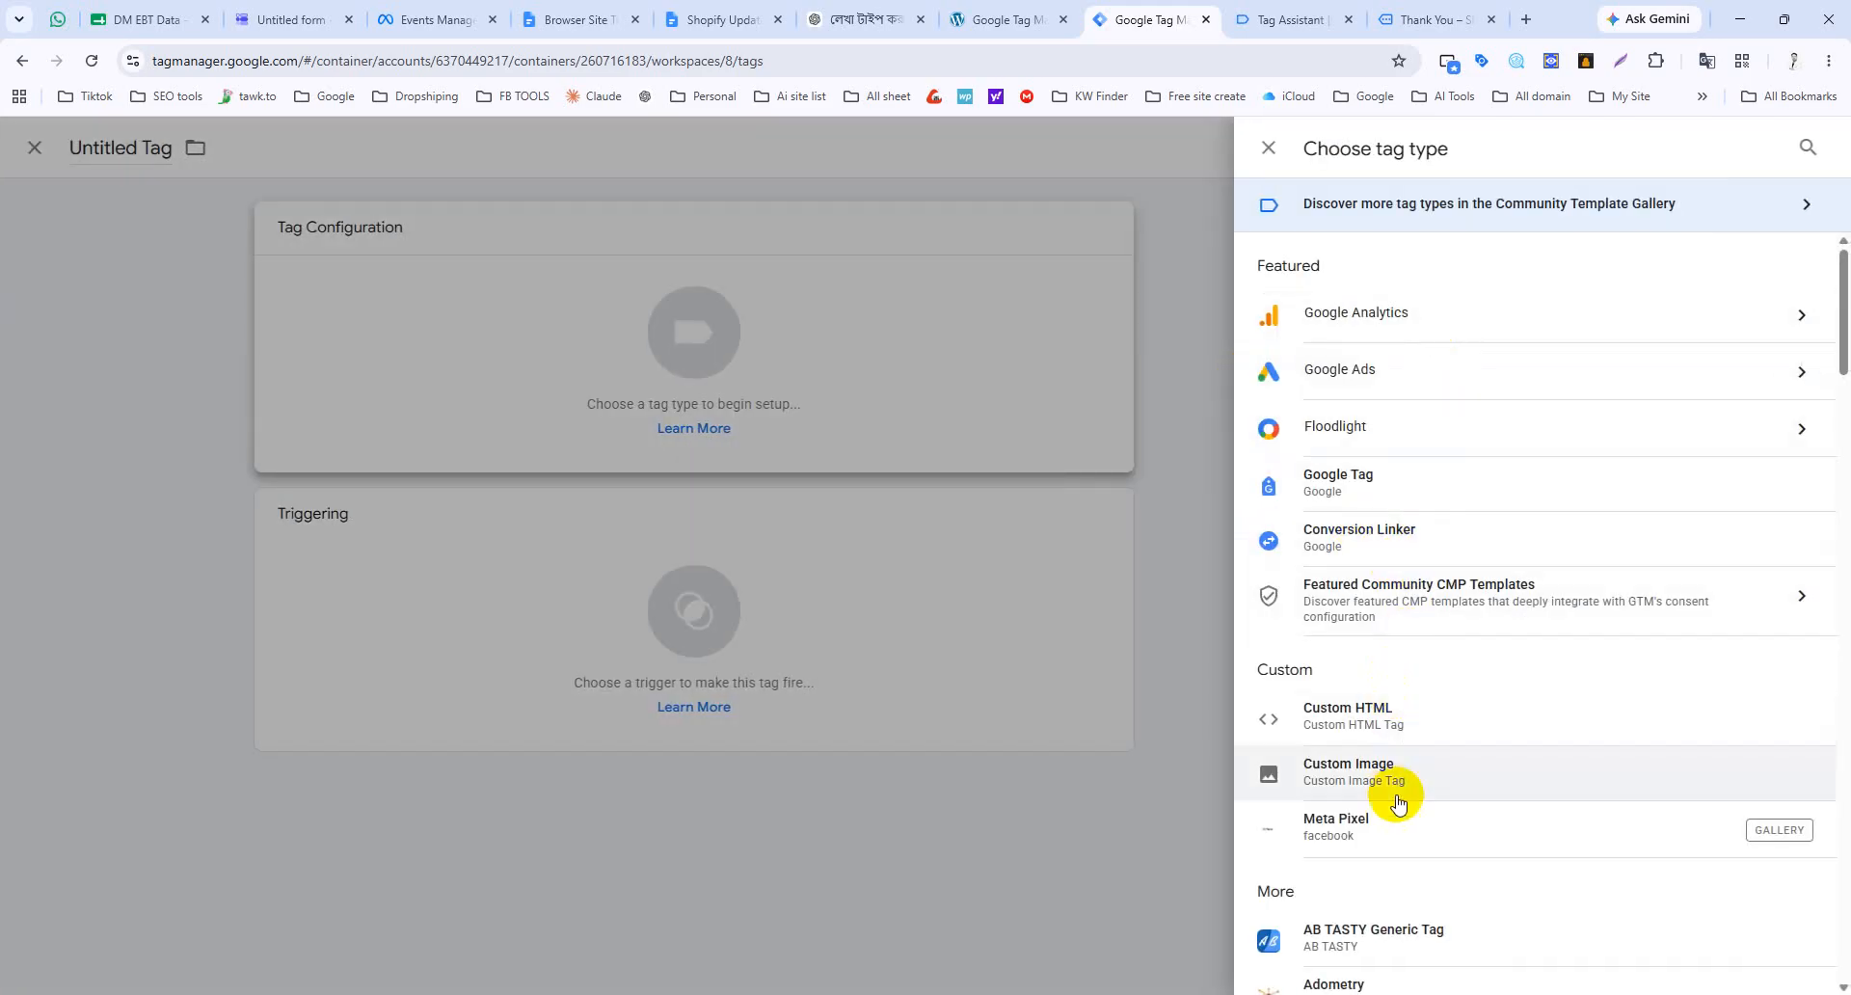
left_click(1316, 831)
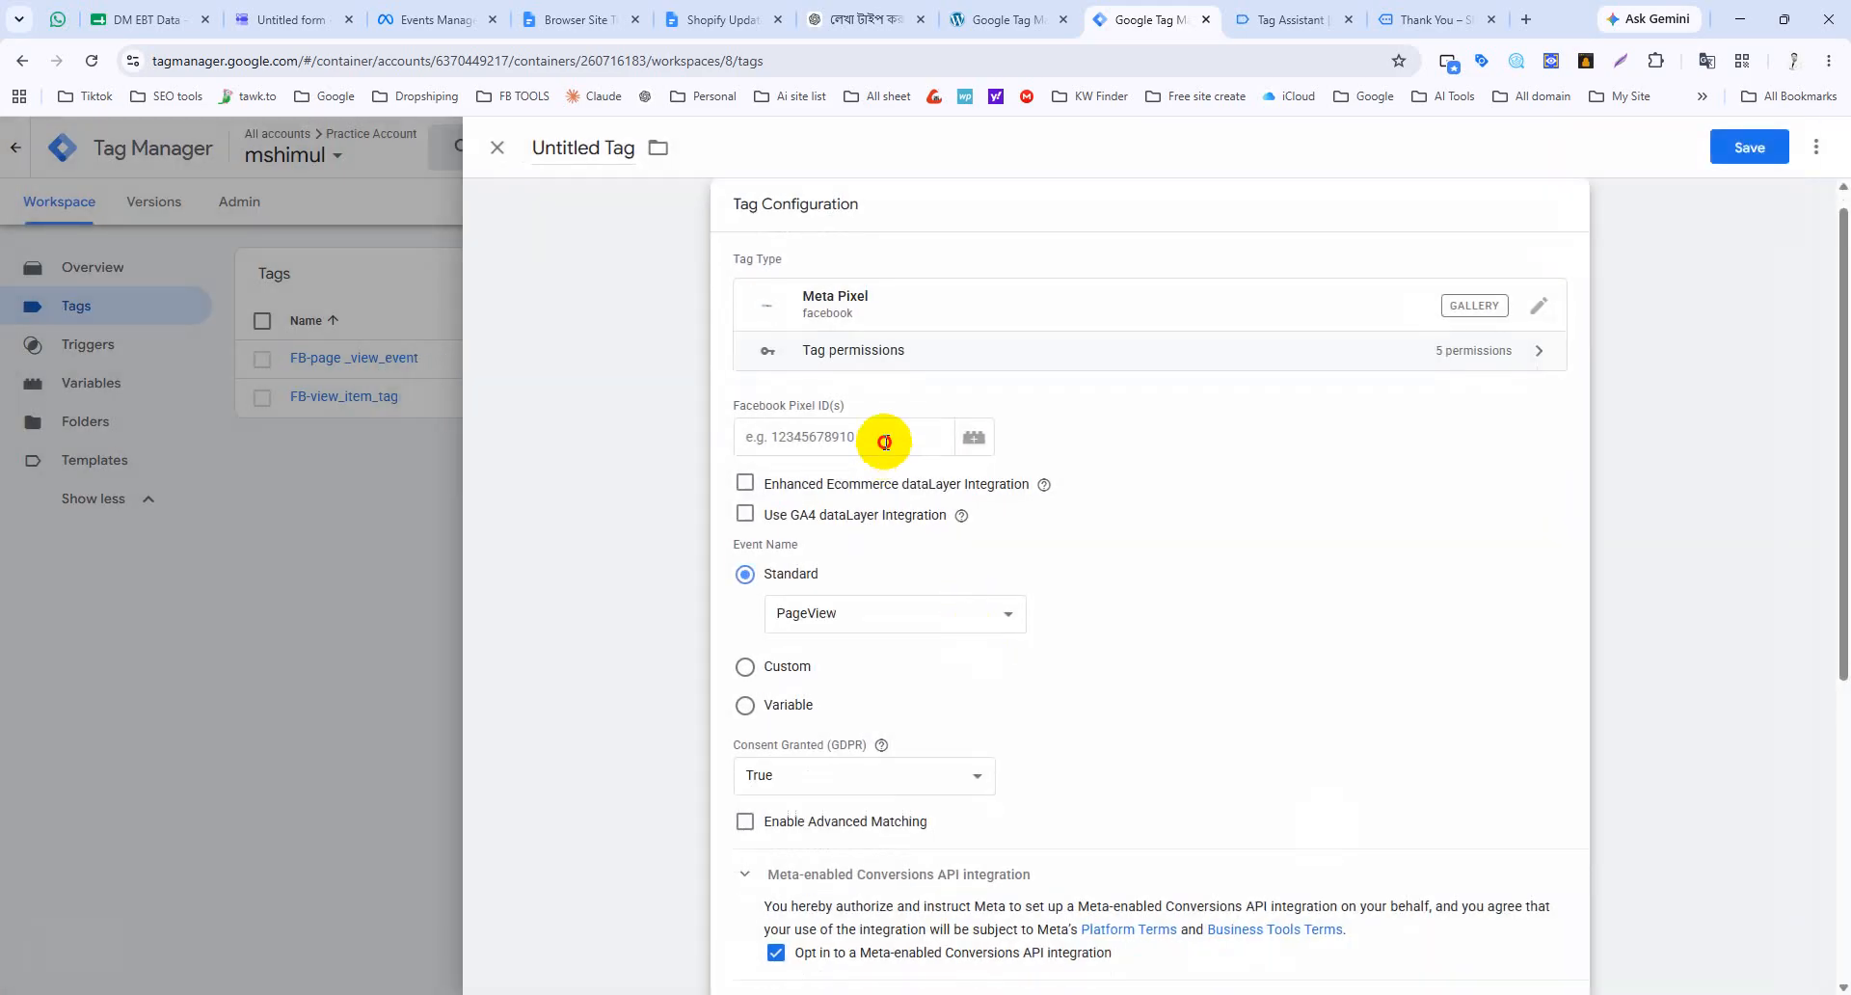
left_click(885, 441)
type("{{")
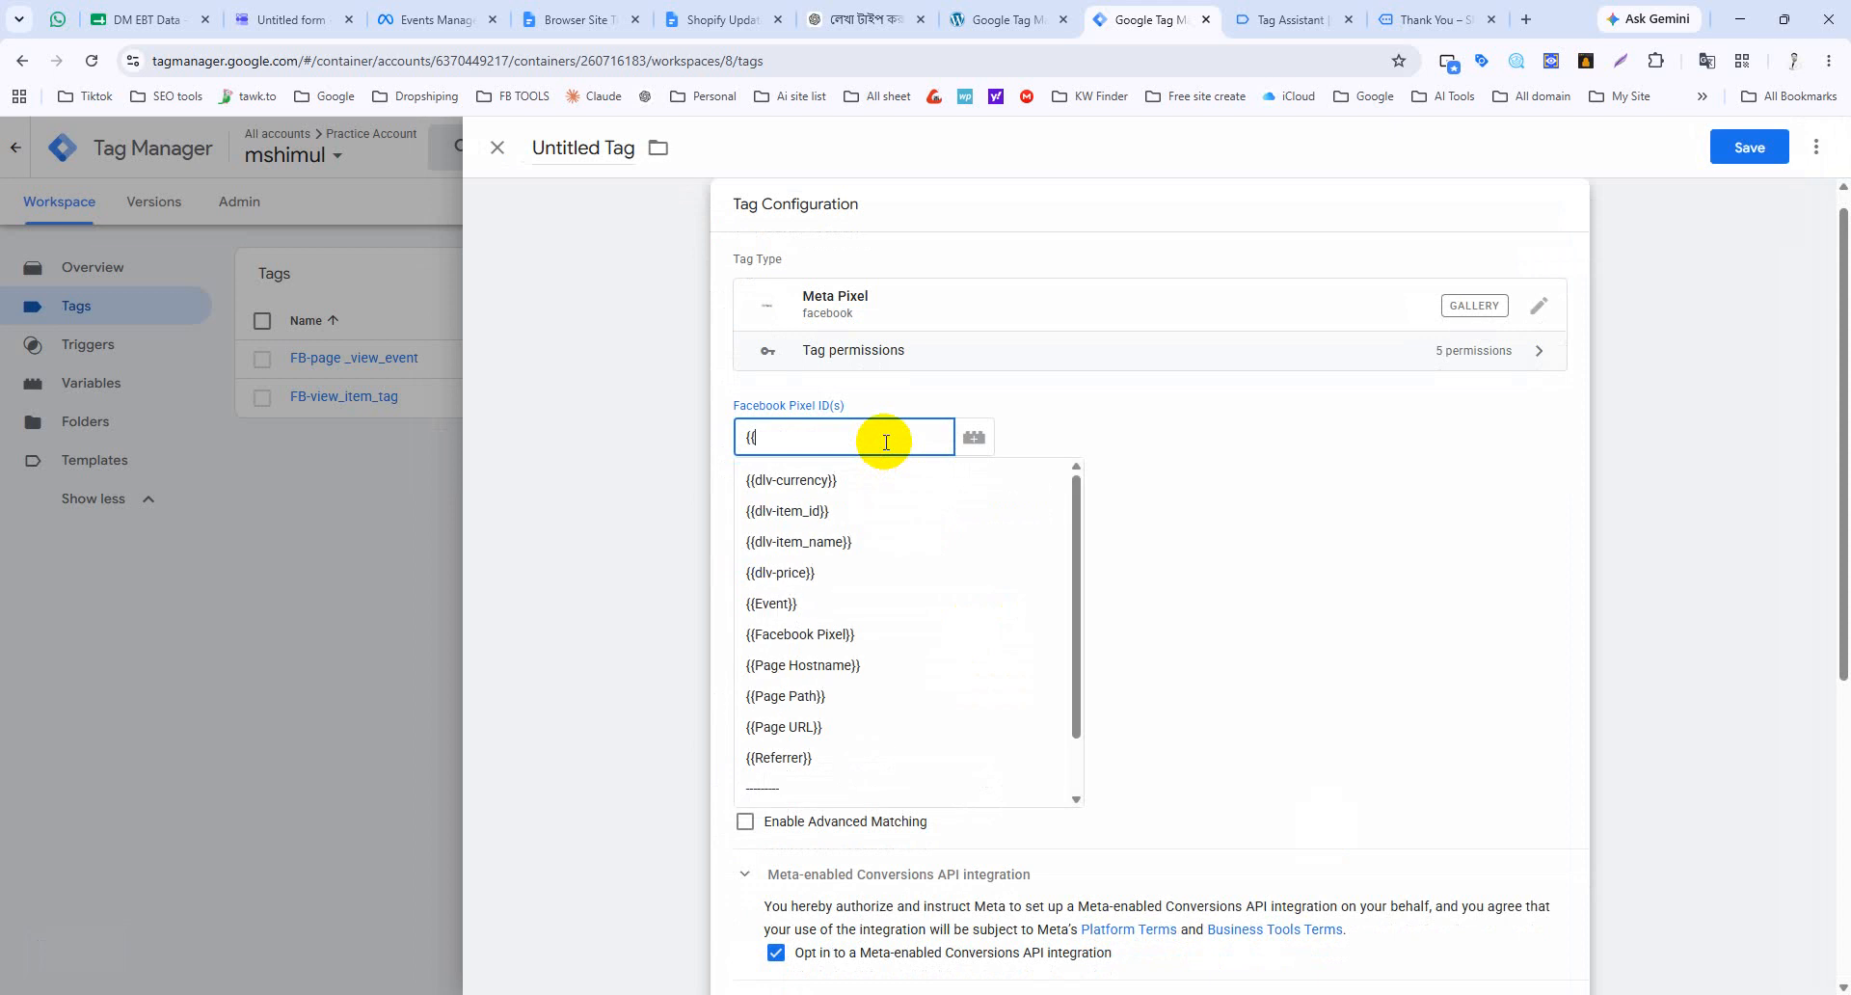
left_click(818, 639)
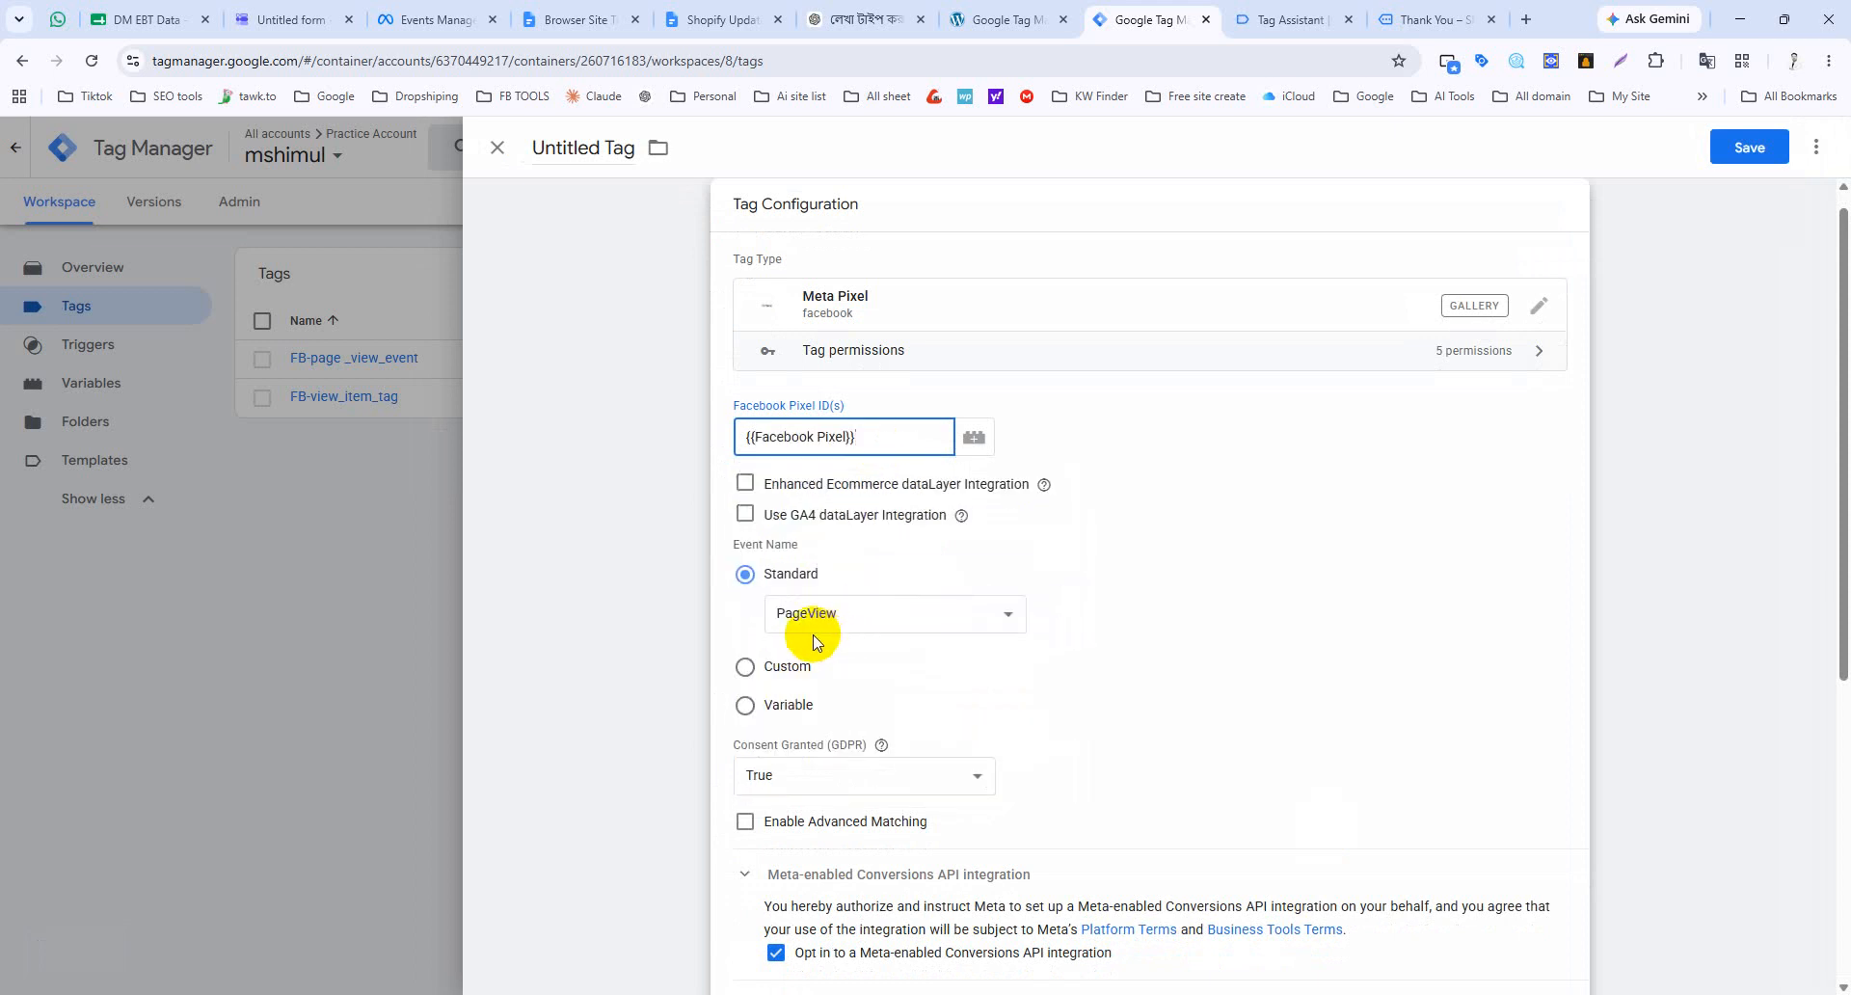
Step: Set the new tag's standard event to AddToCart
scroll(817, 642, "down", 3)
left_click(864, 322)
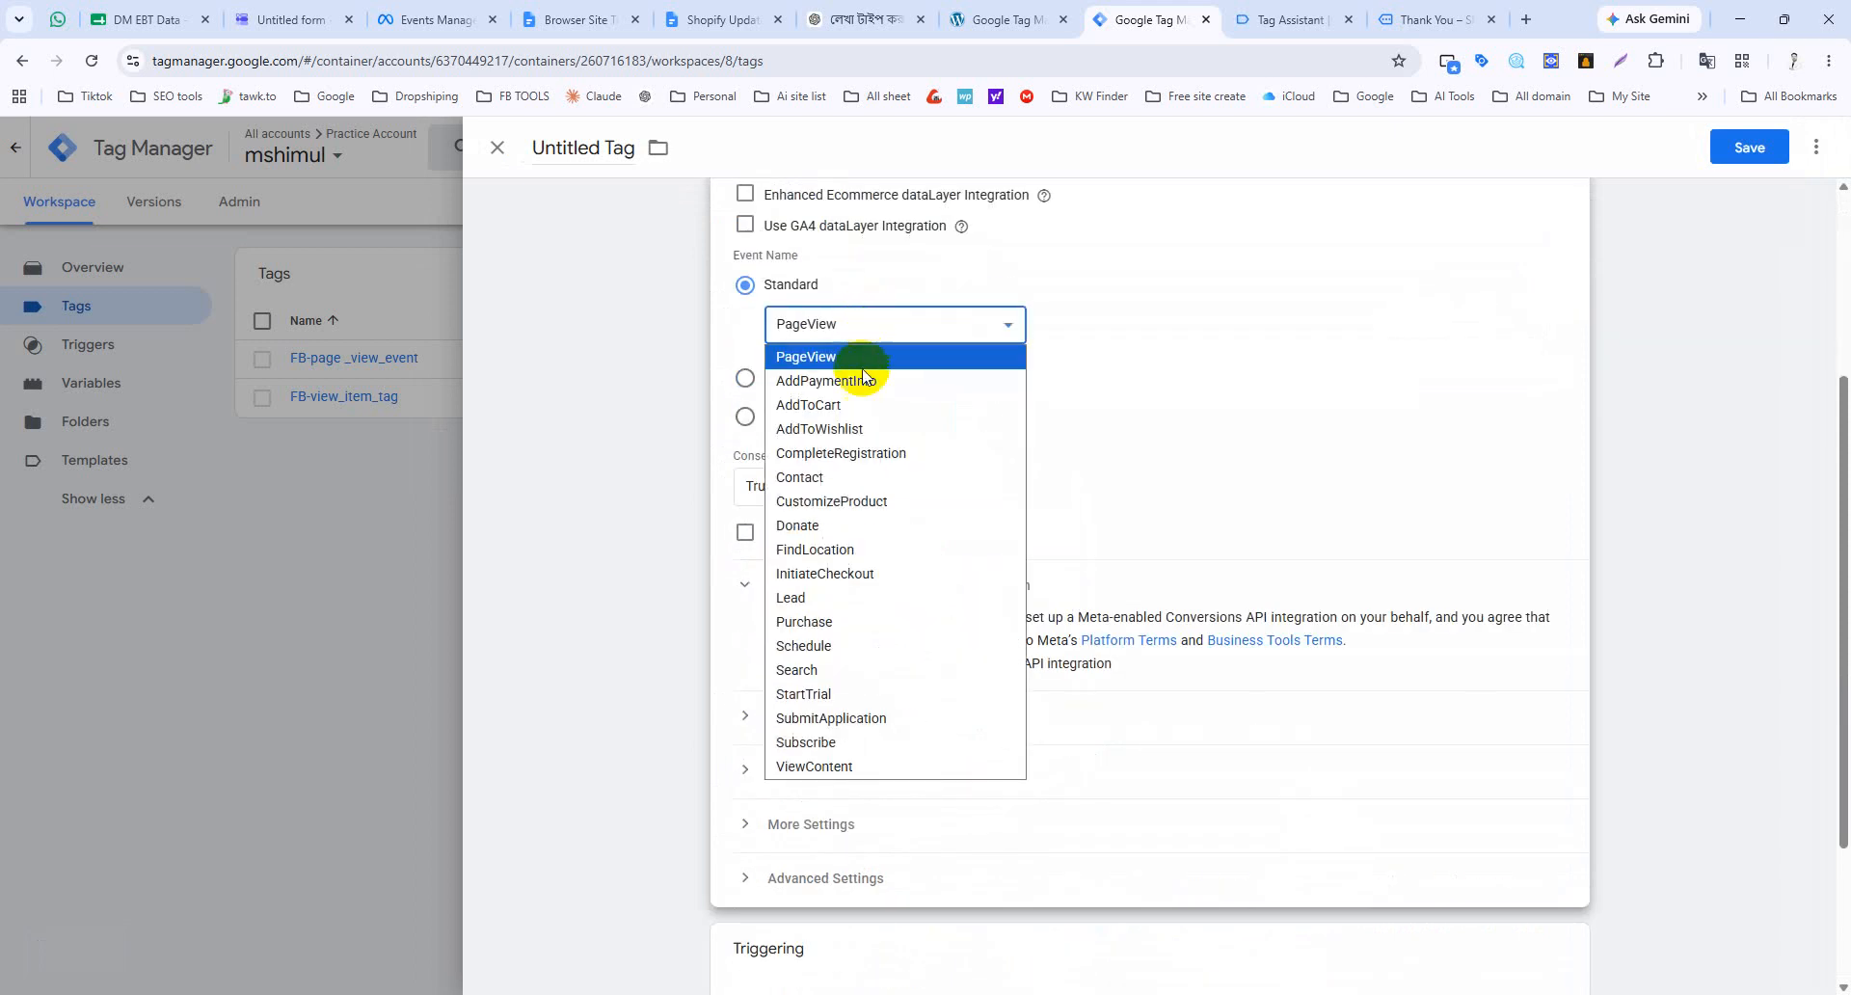
left_click(848, 405)
Step: Expand the AddToCart tag's Object Properties and add five empty property rows
scroll(779, 613, "down", 2)
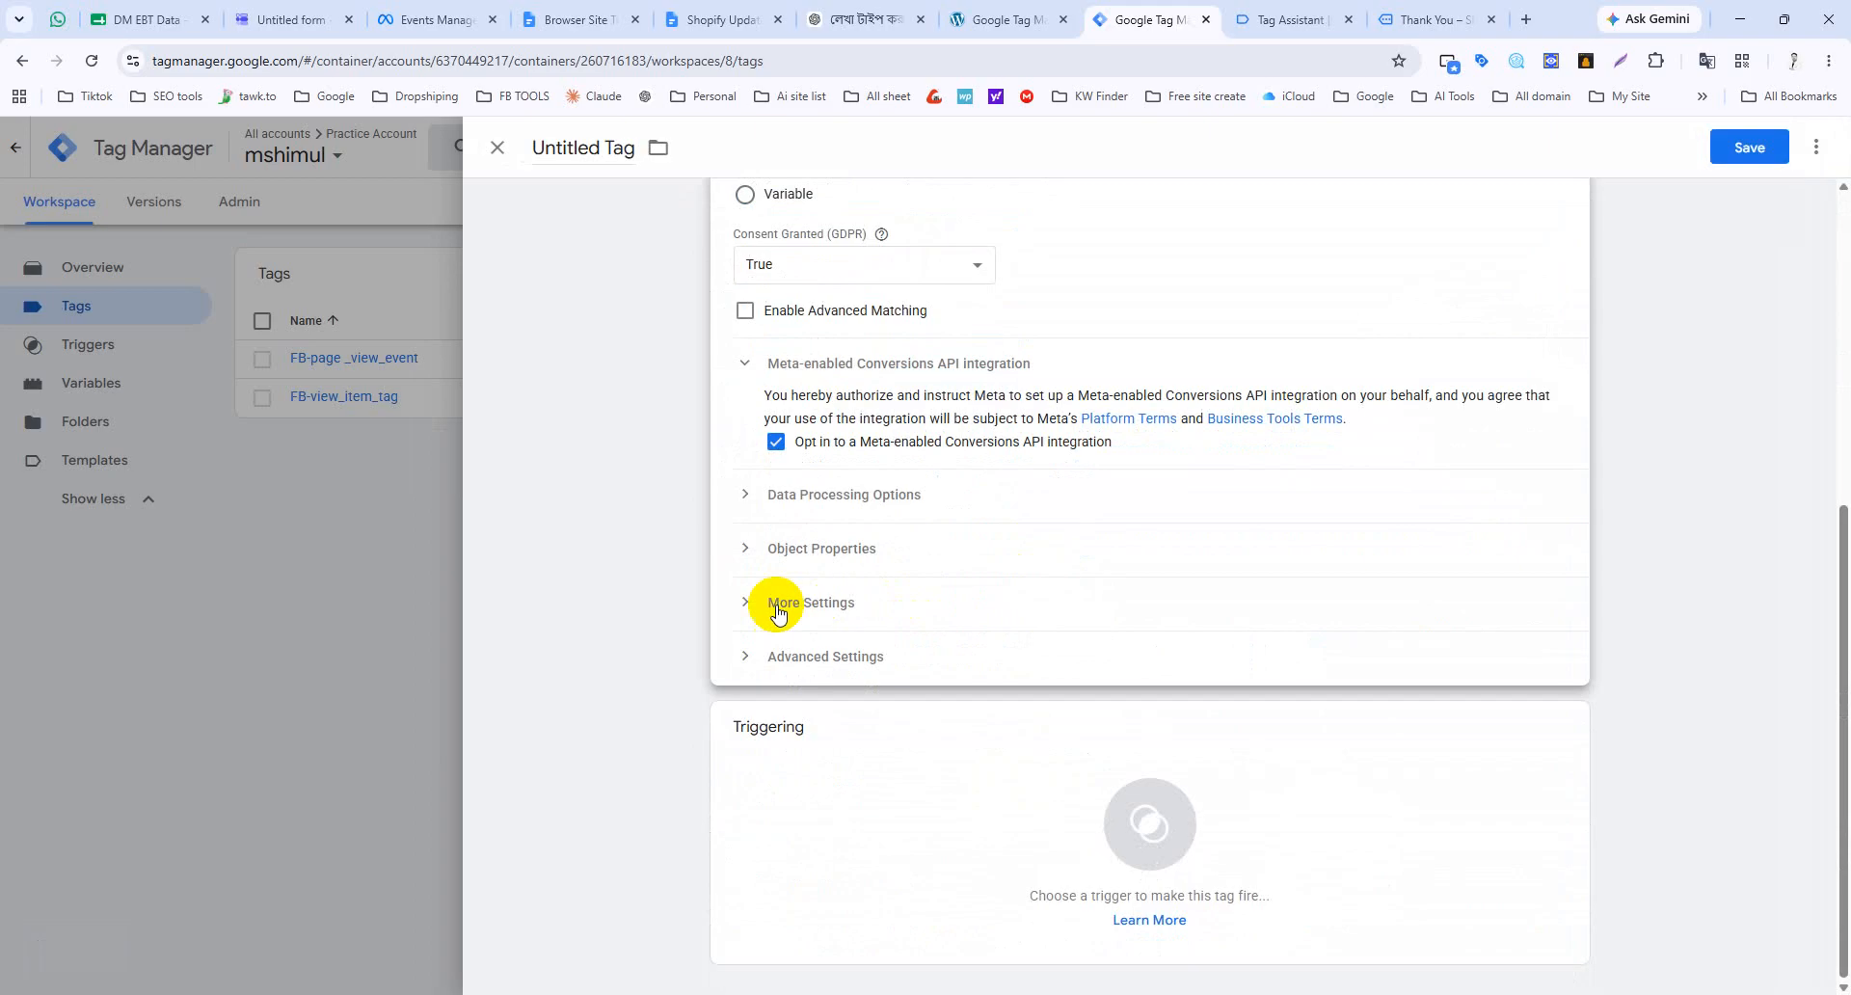
left_click(757, 548)
left_click(829, 695)
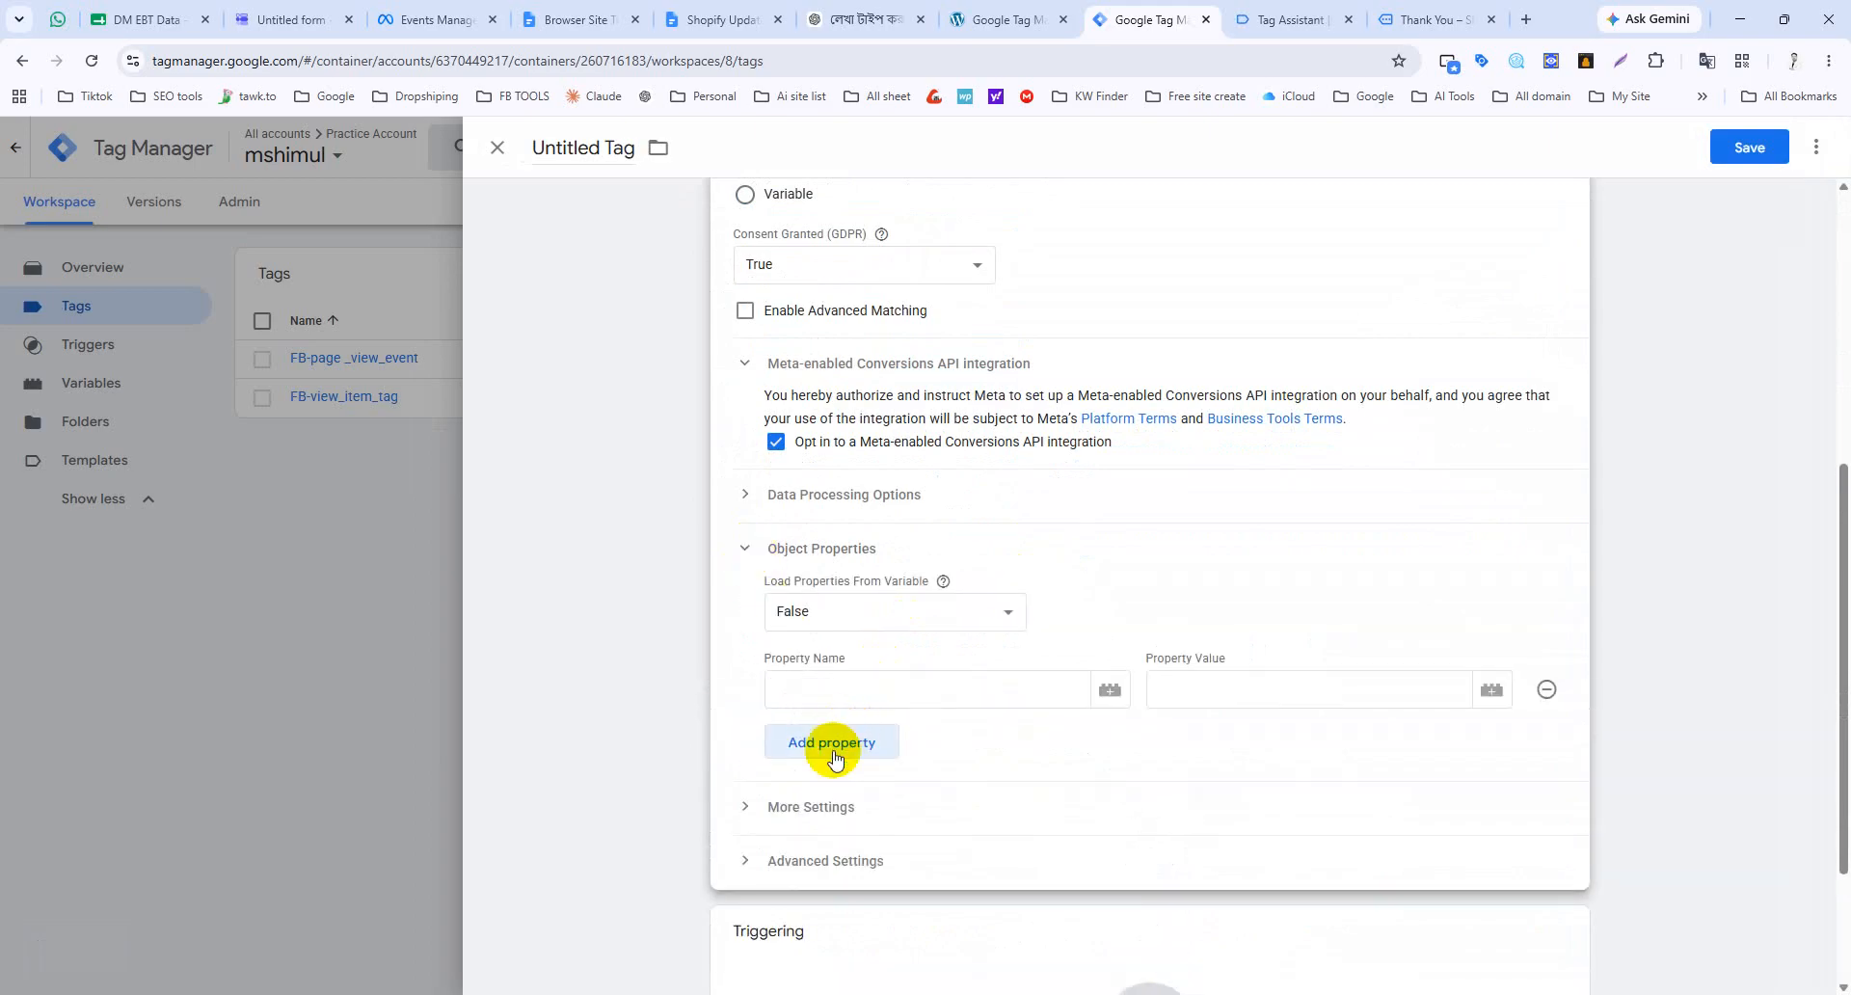
left_click(835, 759)
left_click(837, 788)
left_click(840, 833)
scroll(873, 772, "down", 2)
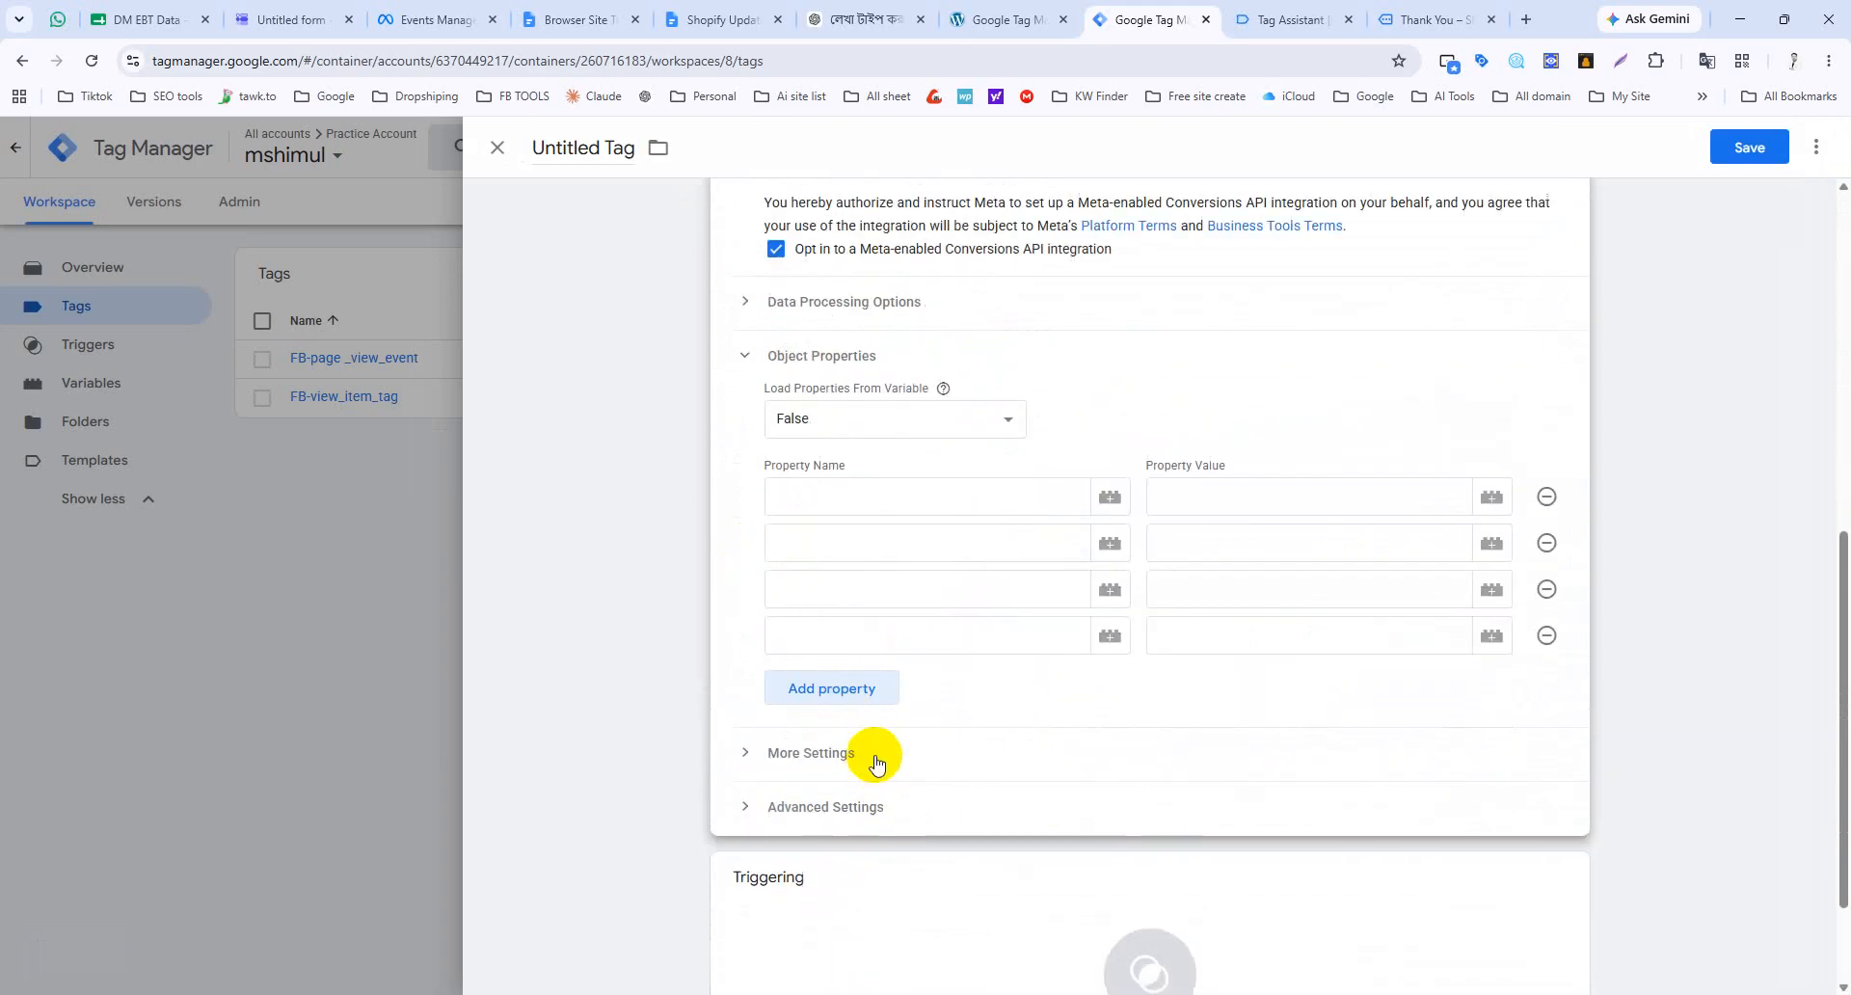
left_click(855, 694)
Step: Name the first two object properties content_name and content_type, pasting both names from the clipboard history
left_click(893, 495)
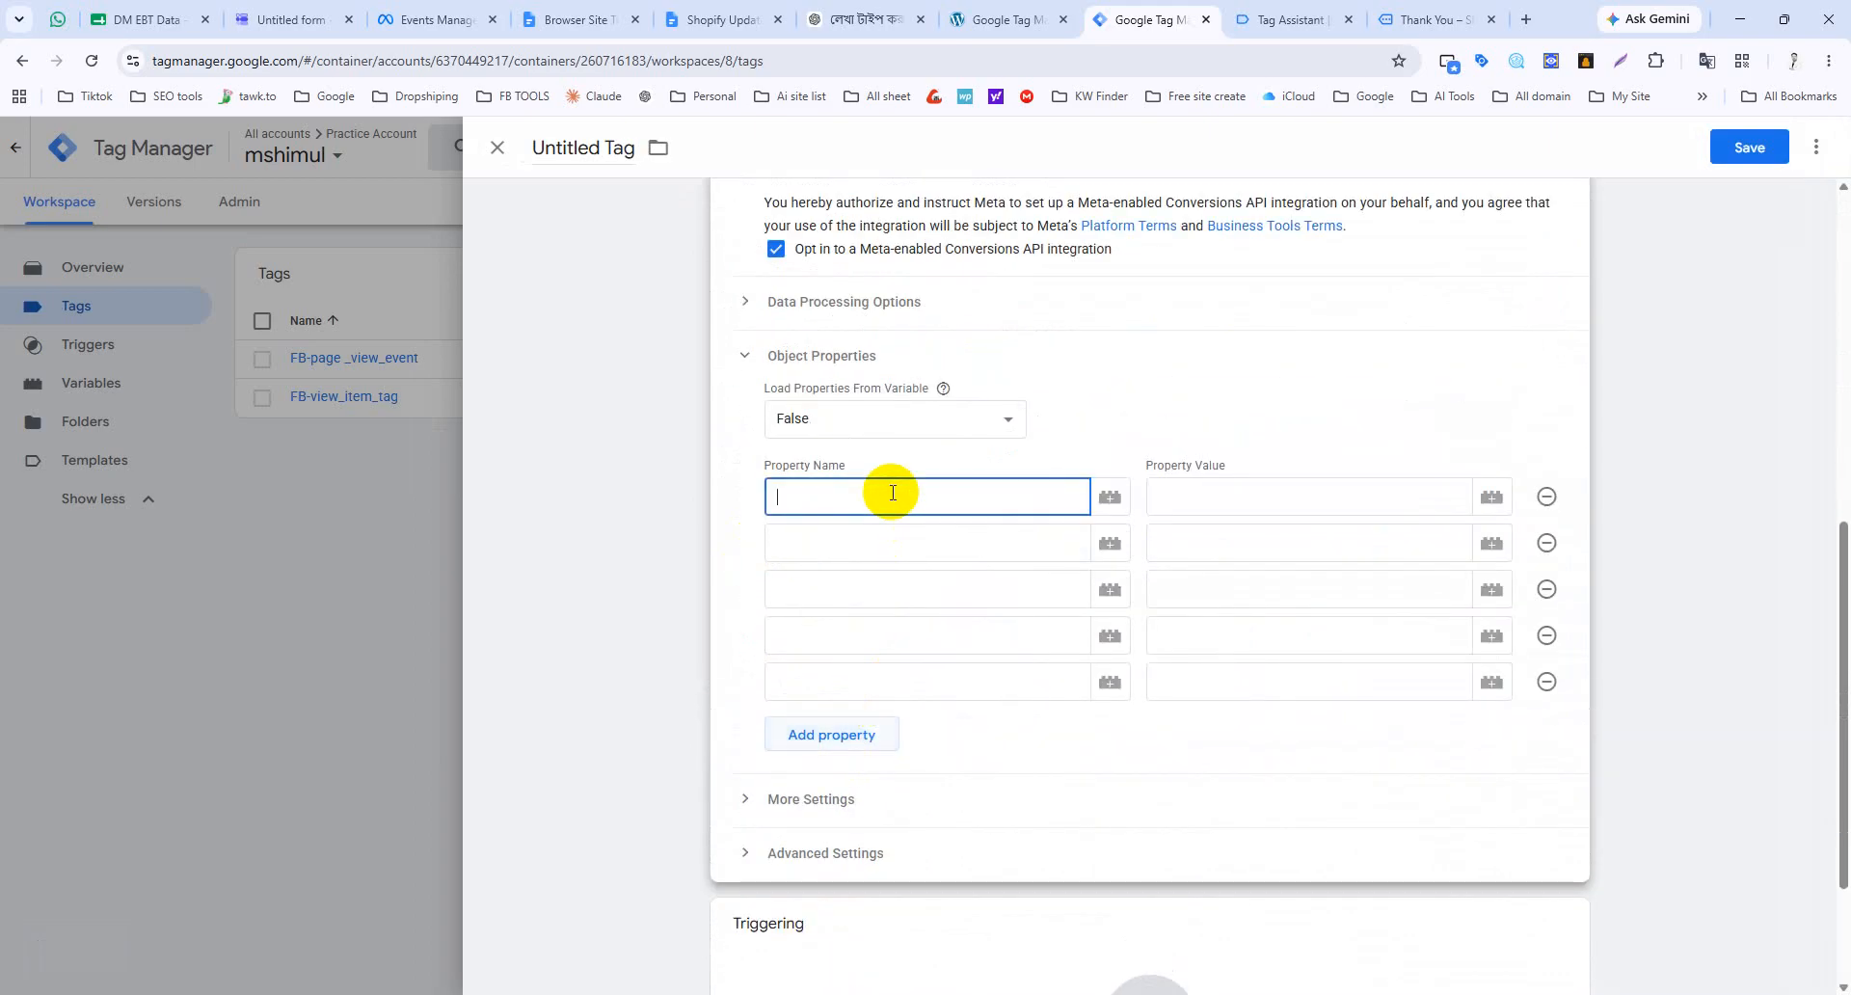
key("super+v")
scroll(897, 715, "down", 3)
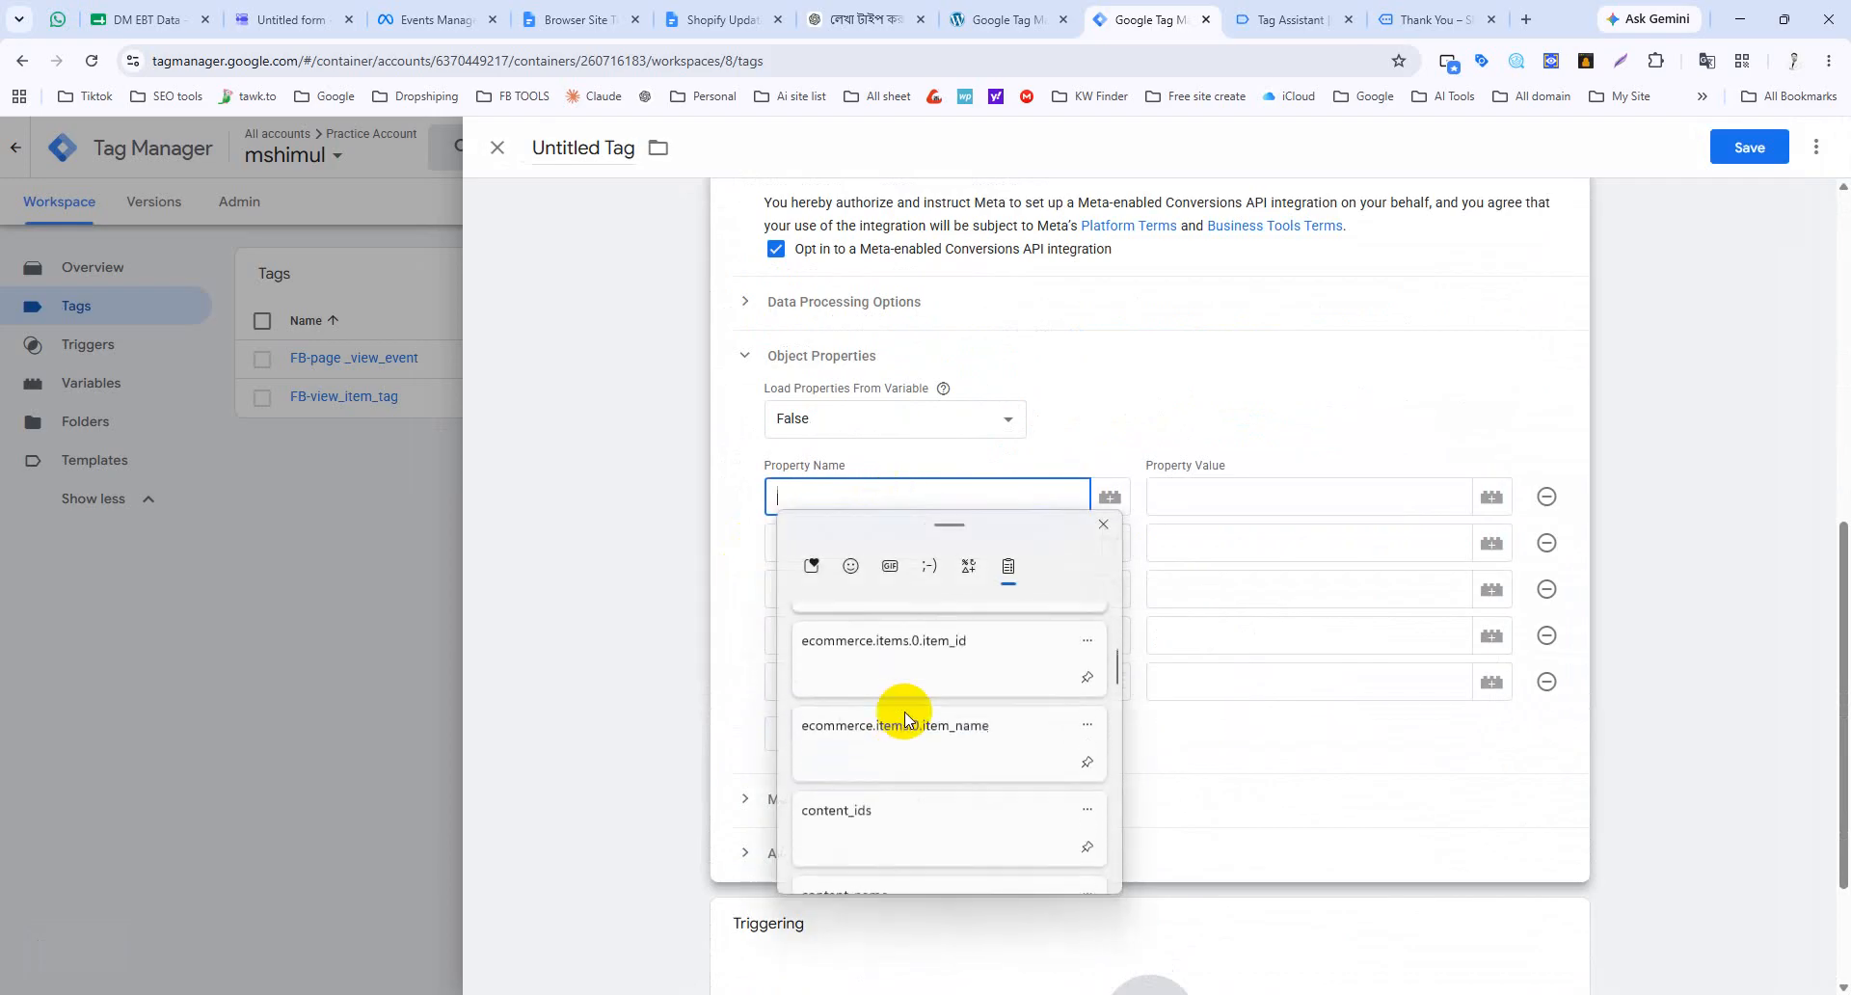
scroll(911, 704, "down", 2)
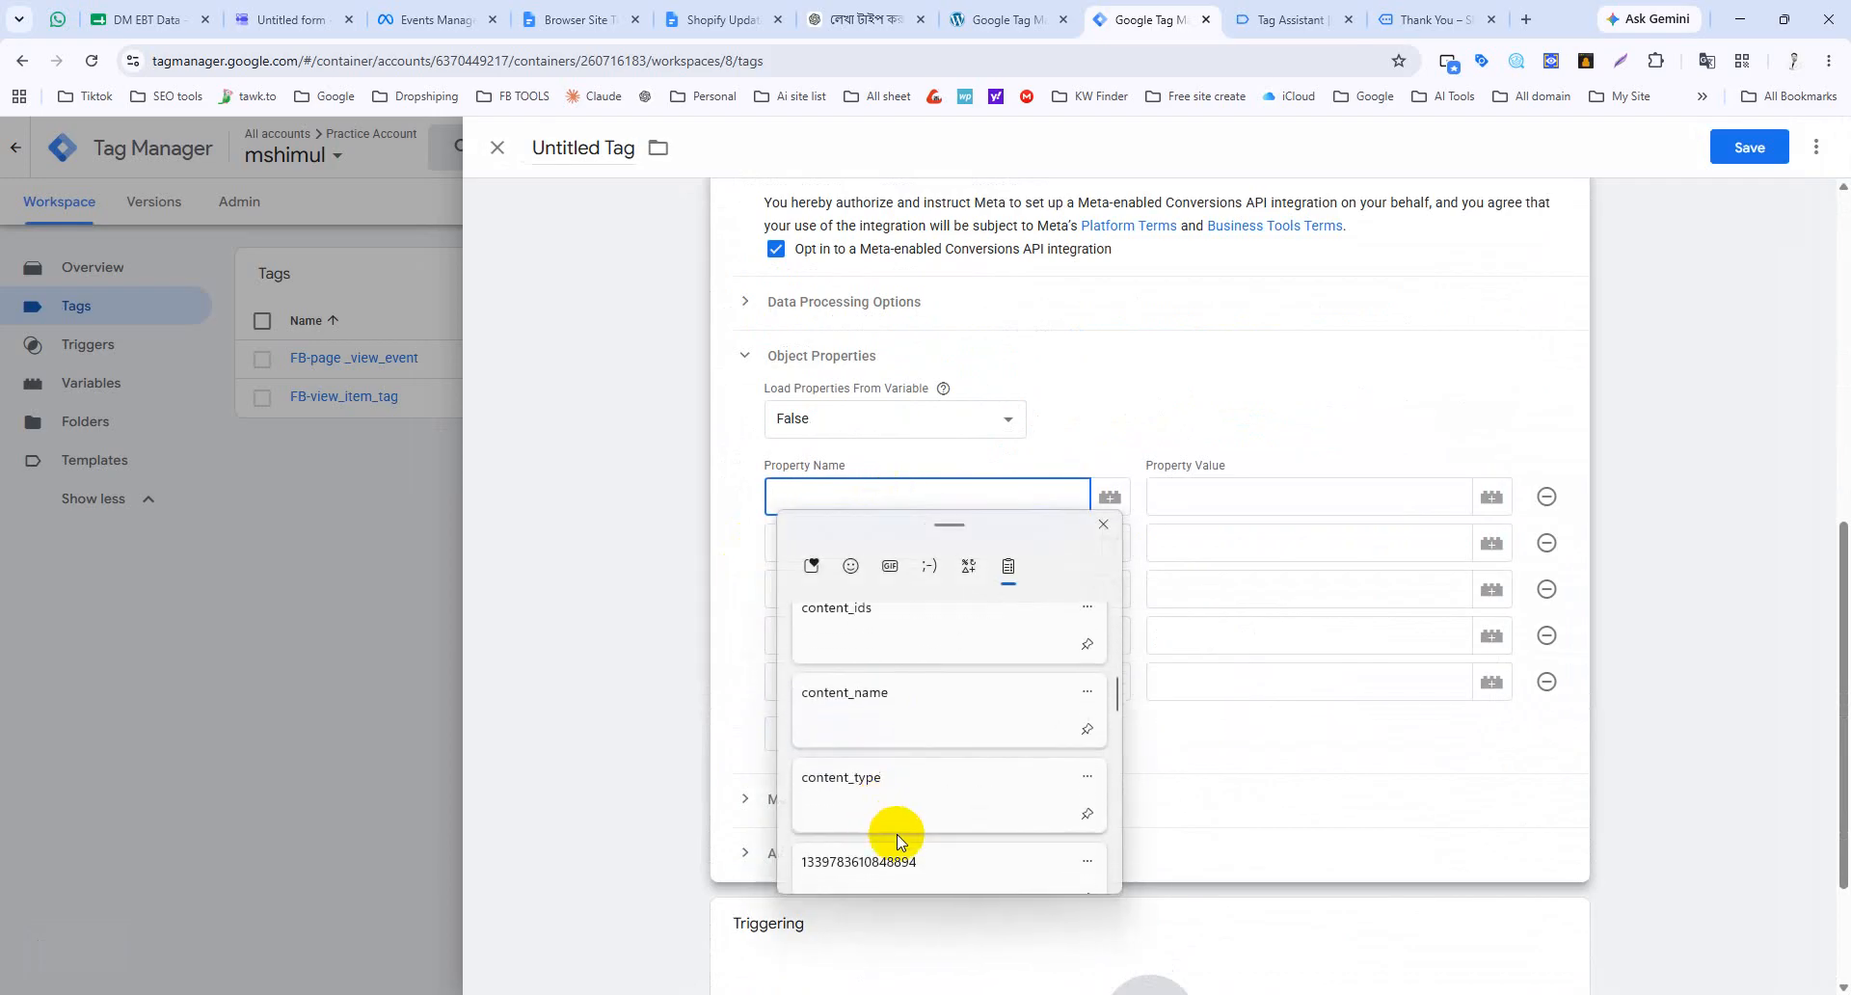
left_click(928, 686)
left_click(845, 543)
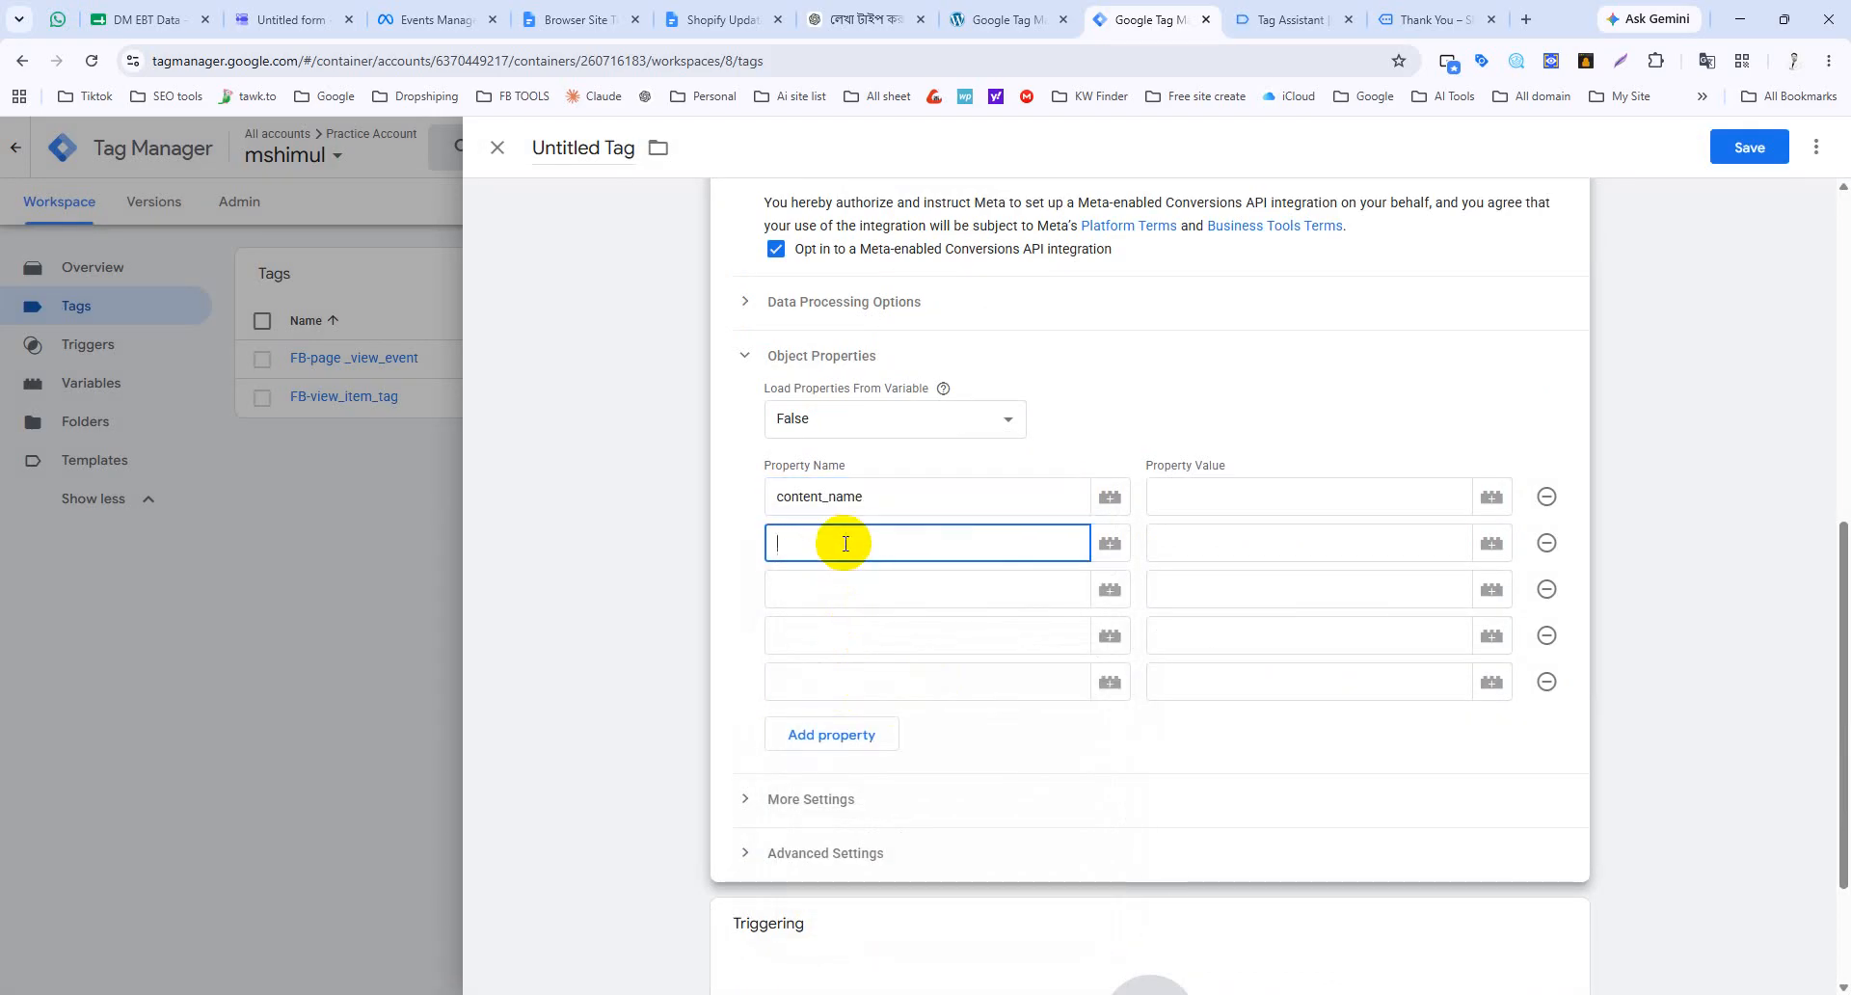
key("super+v")
scroll(881, 788, "down", 3)
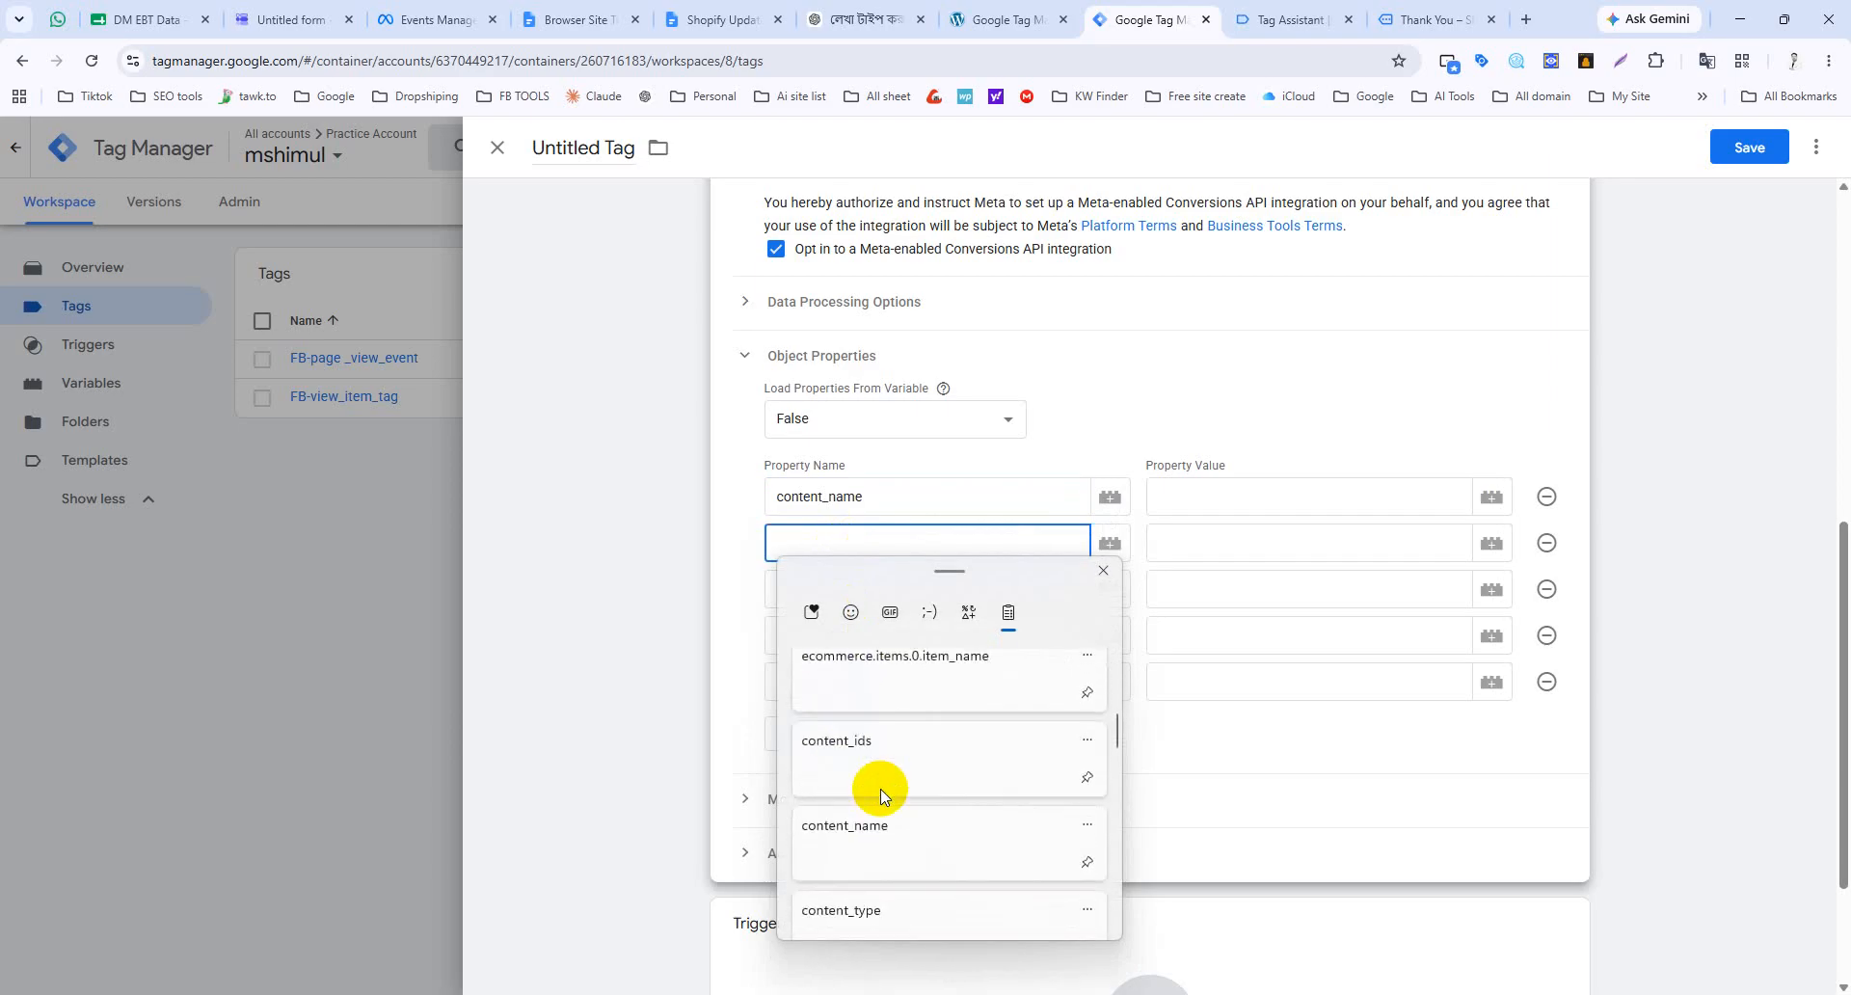
scroll(881, 789, "up", 1)
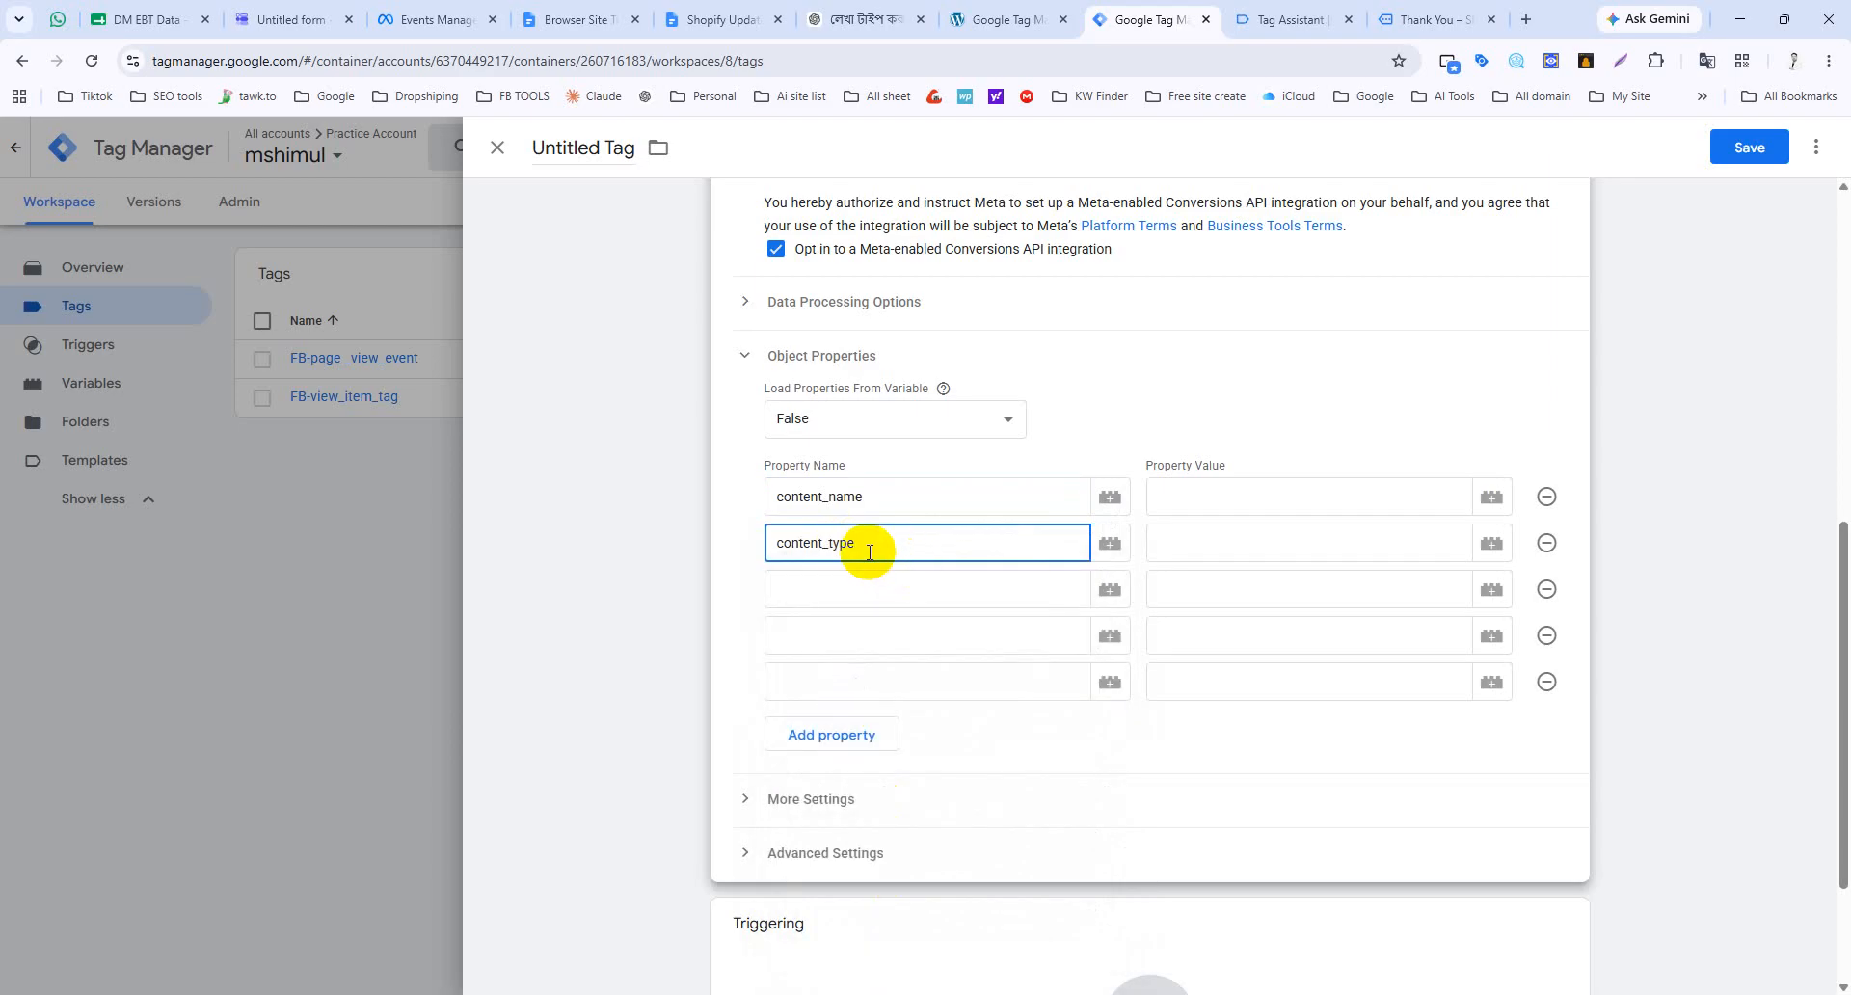
Step: Name the third object property content_ids, pasting it from the clipboard history
left_click(826, 588)
key("super+v")
scroll(866, 812, "down", 4)
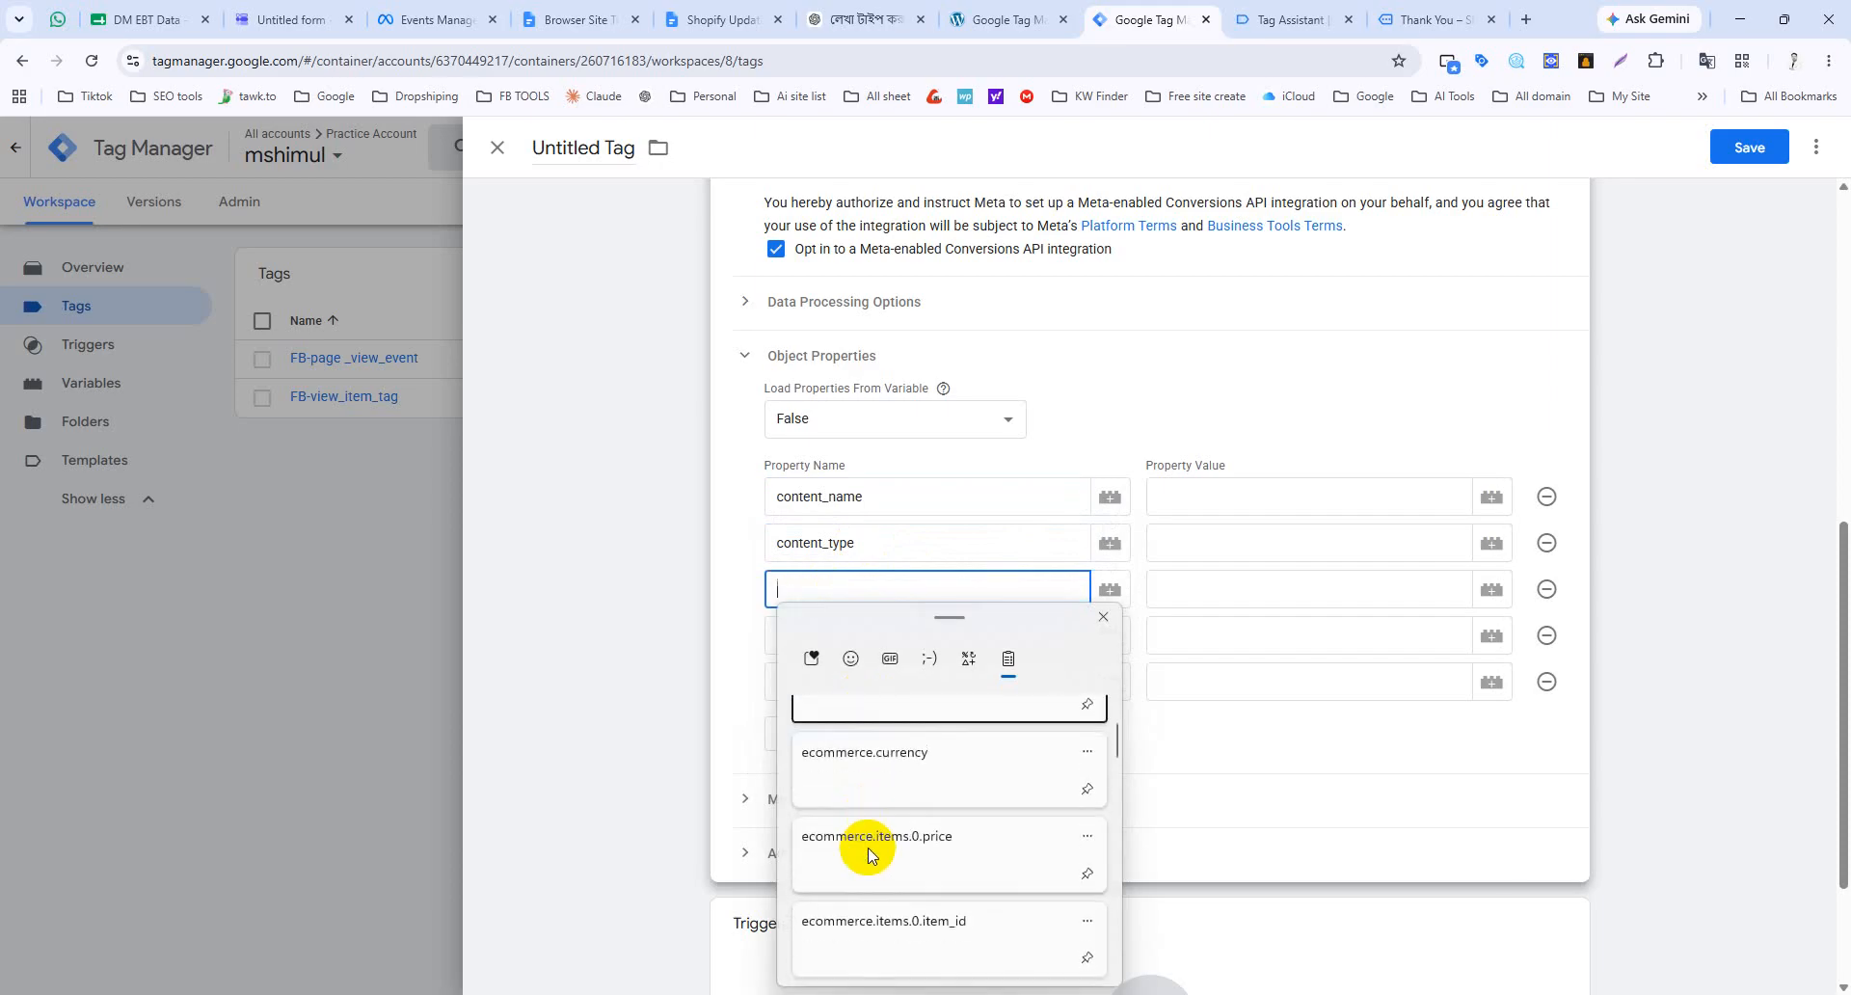
left_click(888, 897)
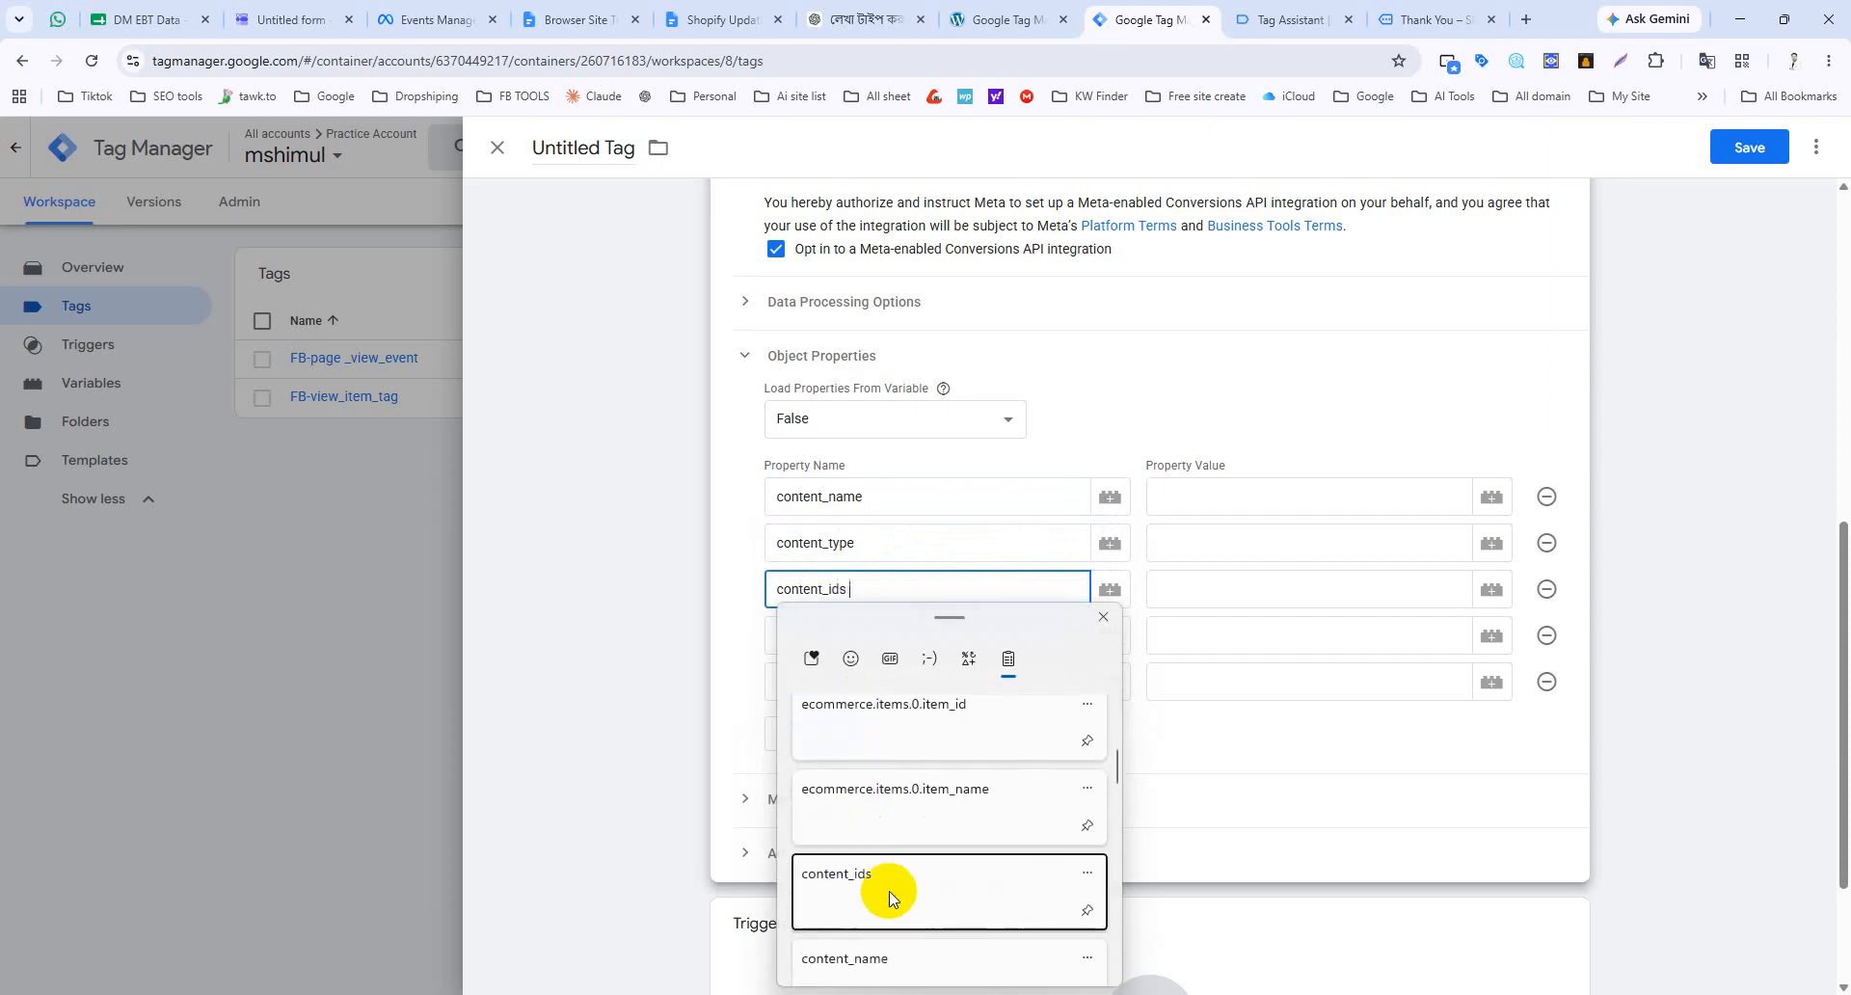
Step: Name the fourth object property price and the fifth currency
left_click(819, 635)
key("super+v")
scroll(903, 891, "down", 5)
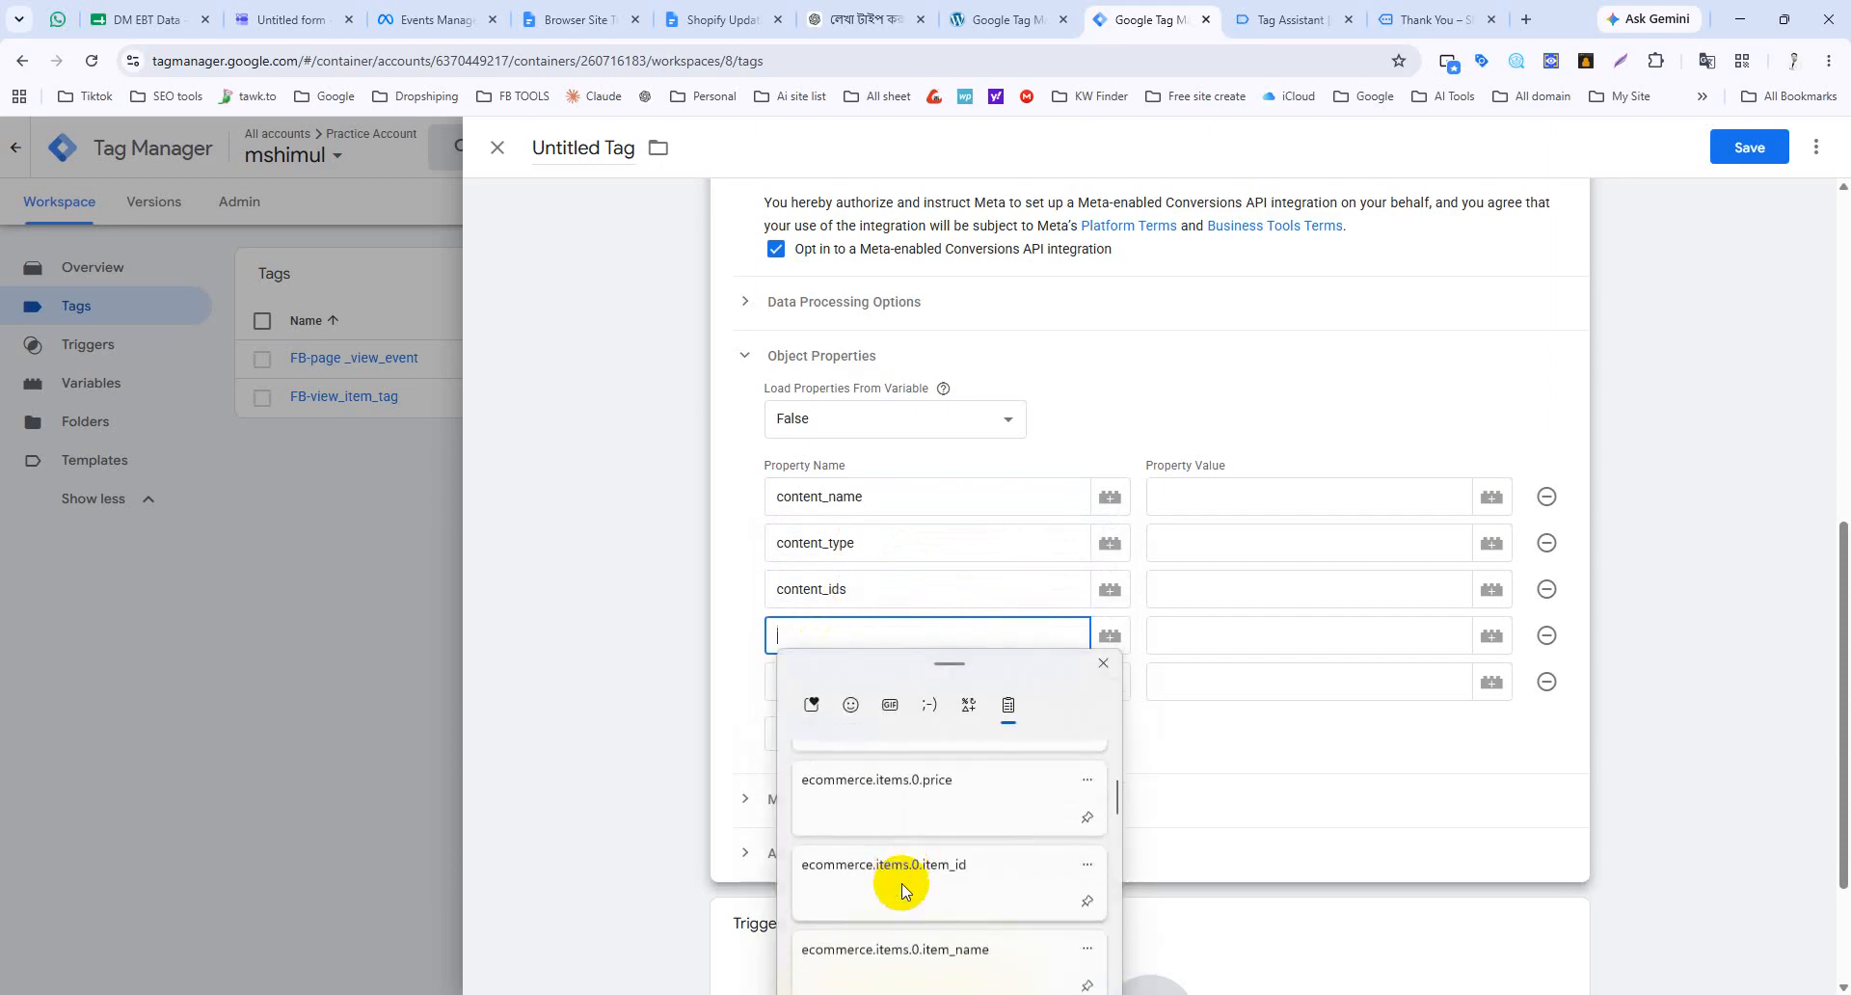
scroll(900, 883, "up", 2)
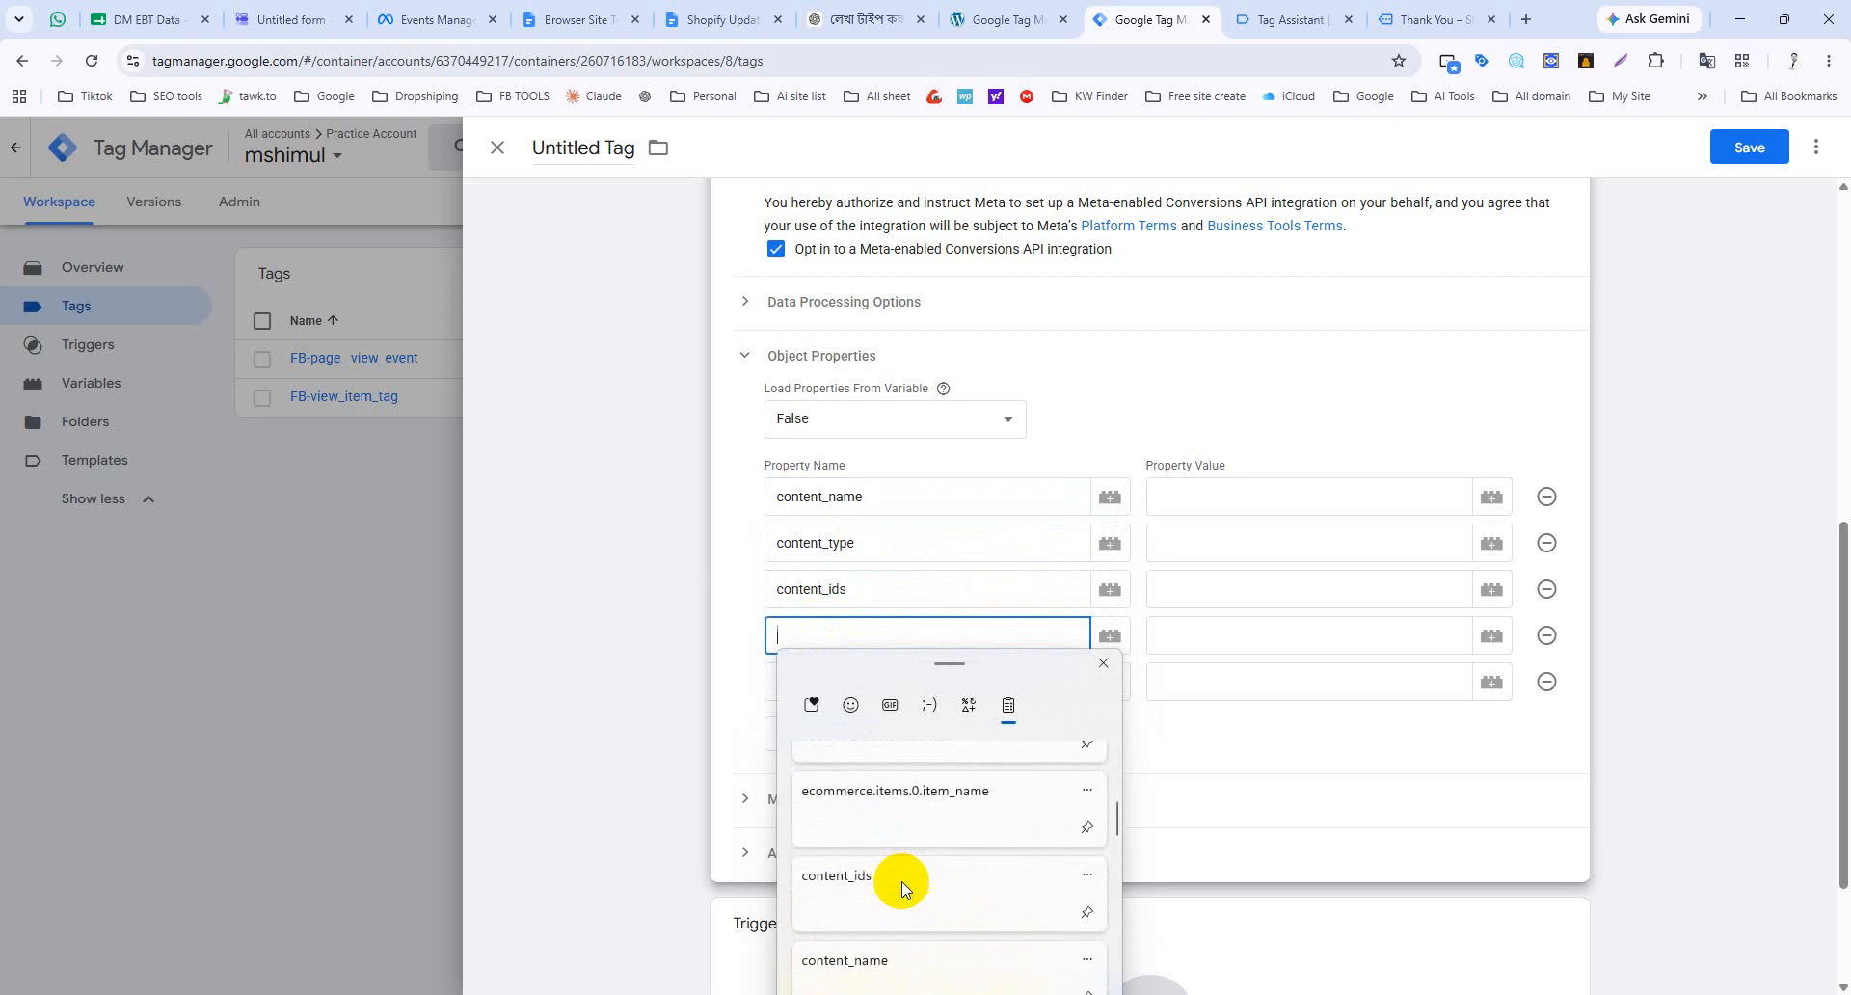
scroll(905, 881, "down", 1)
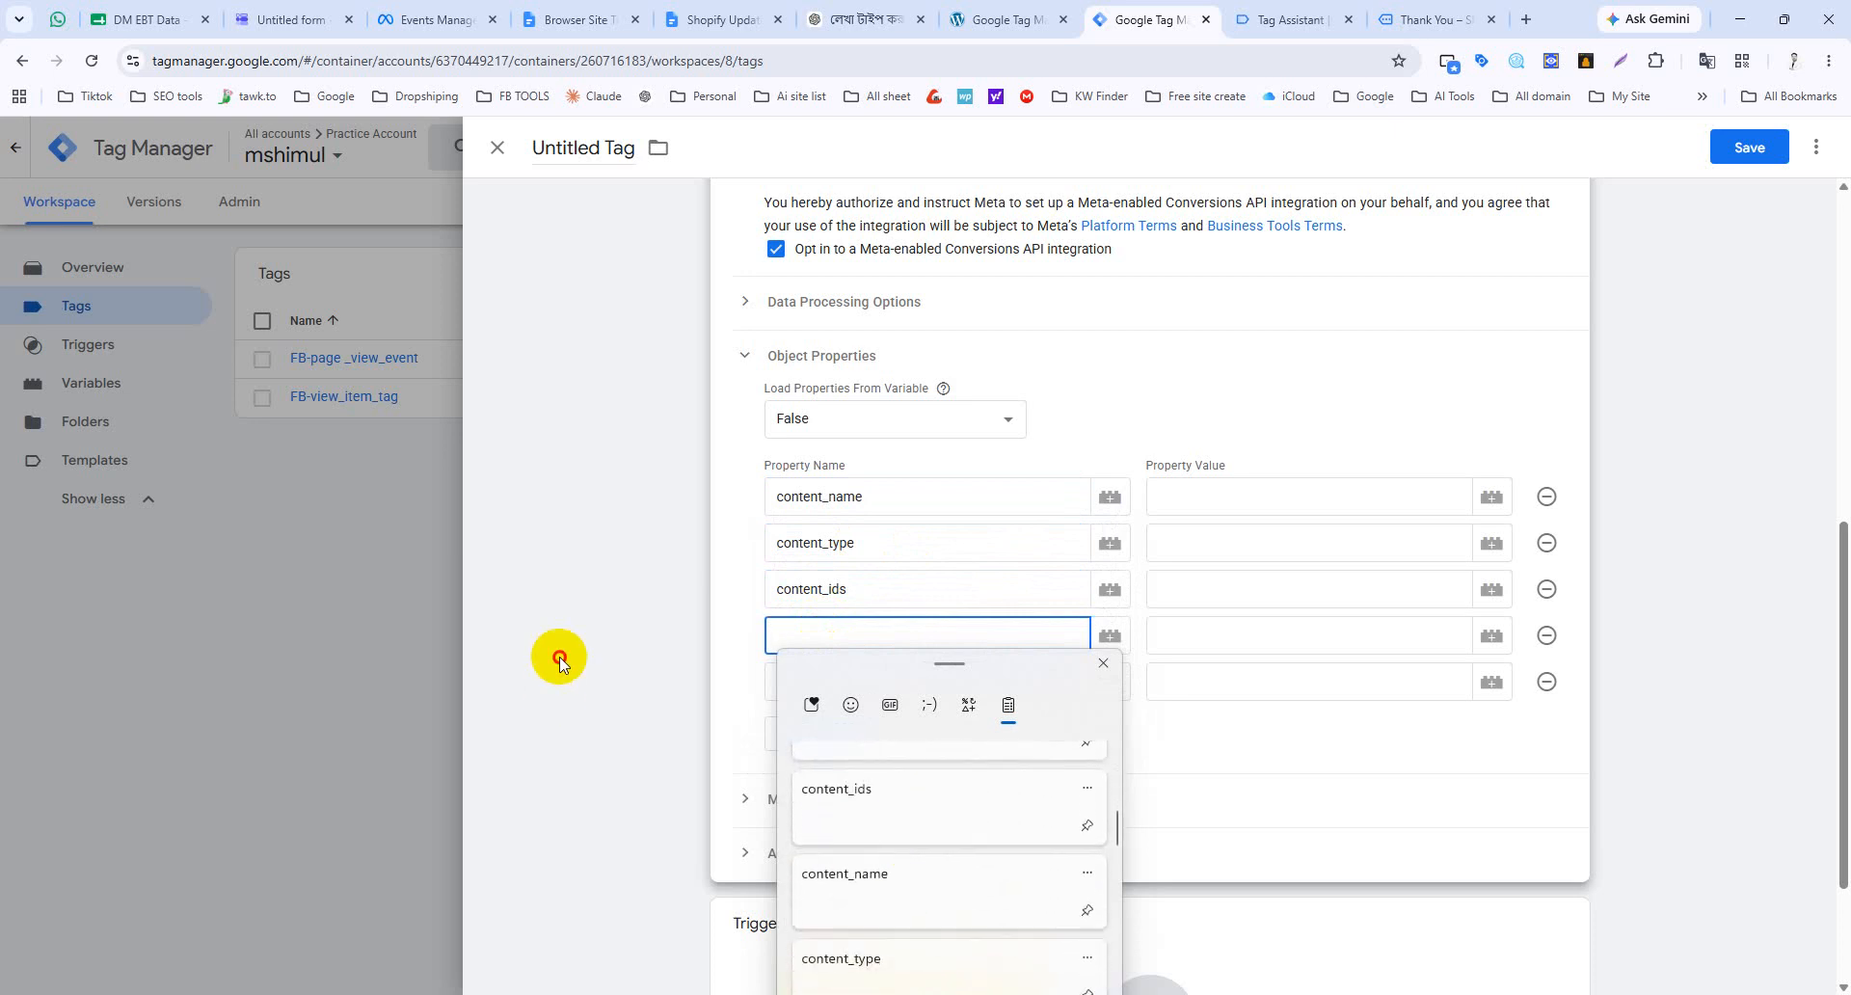
left_click(799, 634)
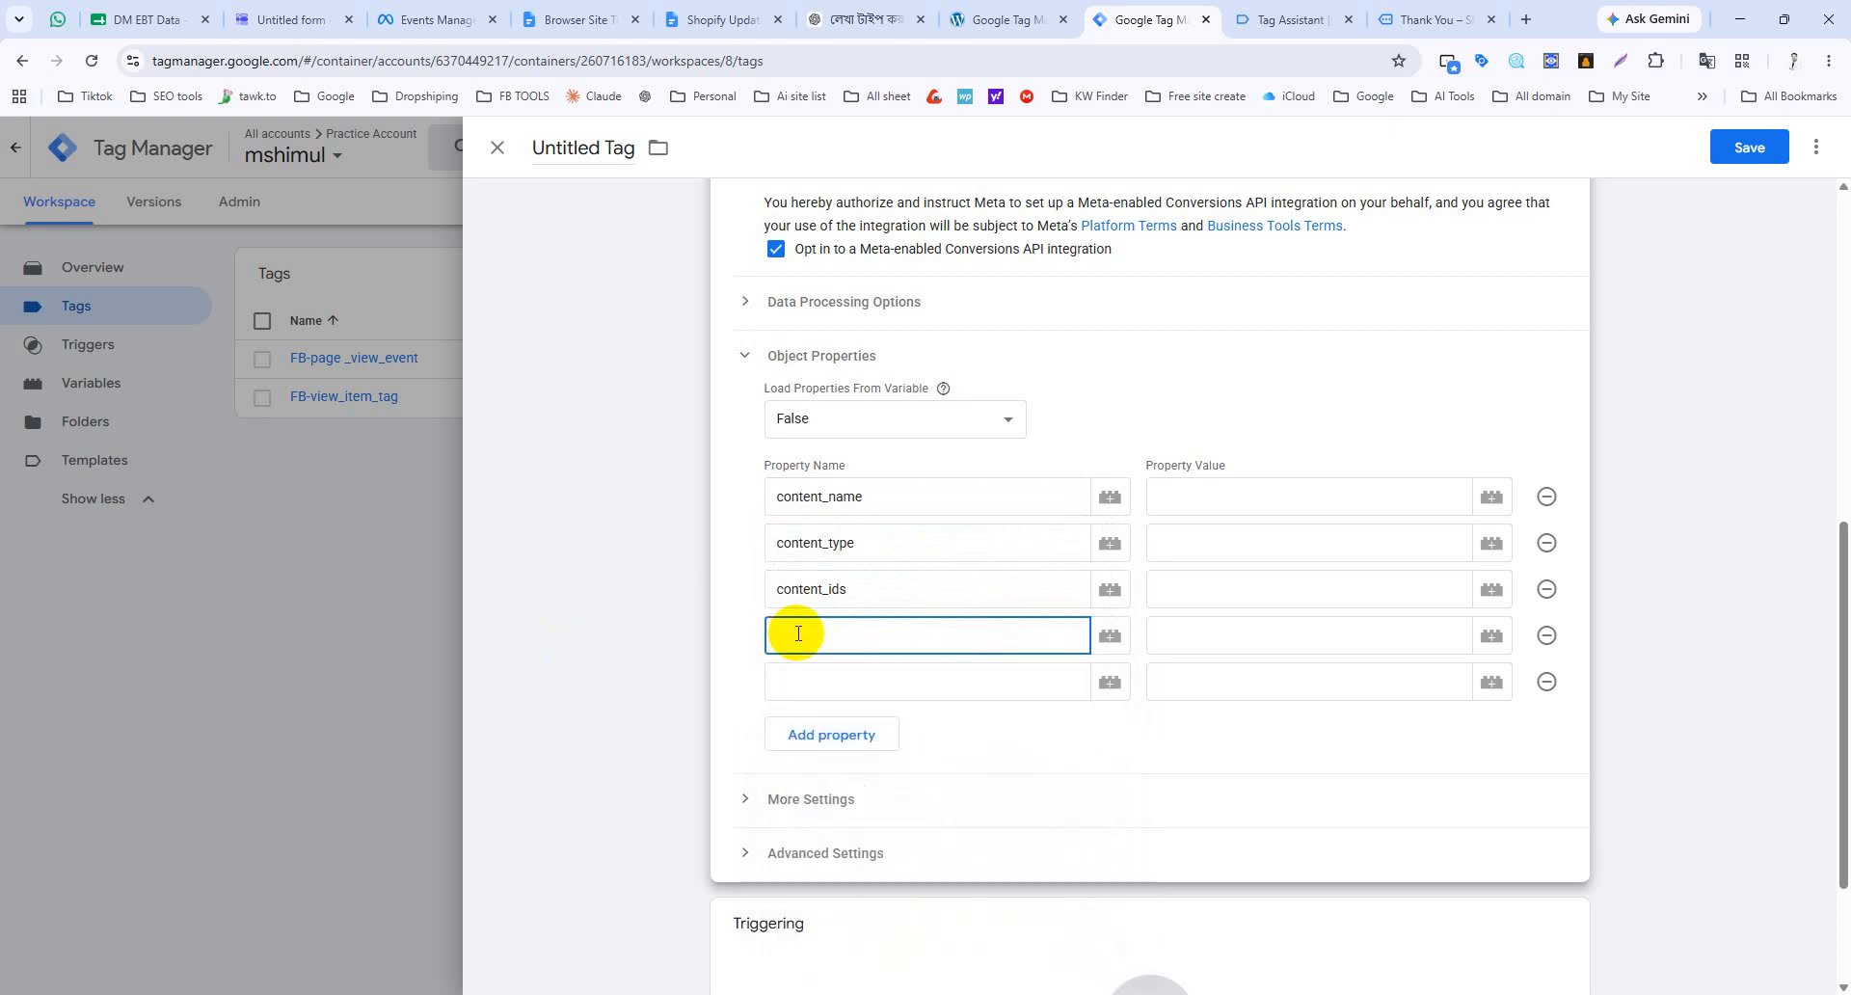
left_click(808, 684)
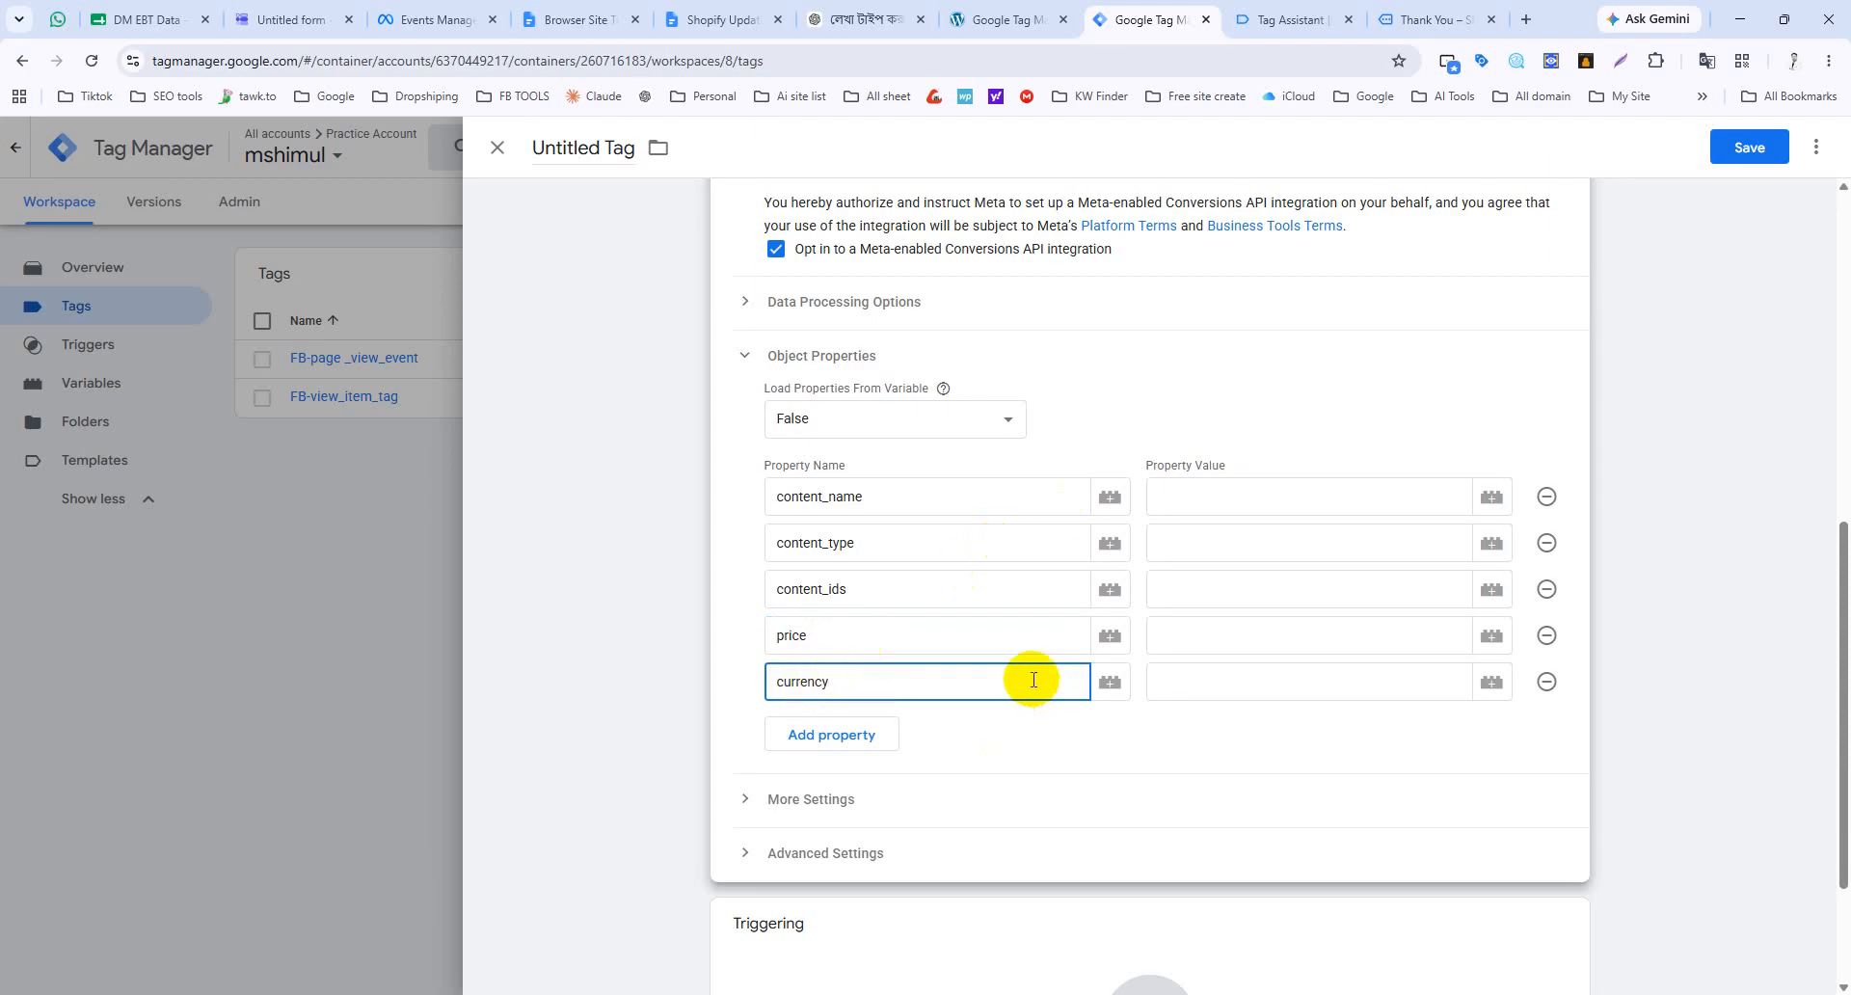
Step: Set the property values: content_name to {{dlv-item_name}}, content_type to product, and content_ids to {{dlv-item_id}}
left_click(1221, 496)
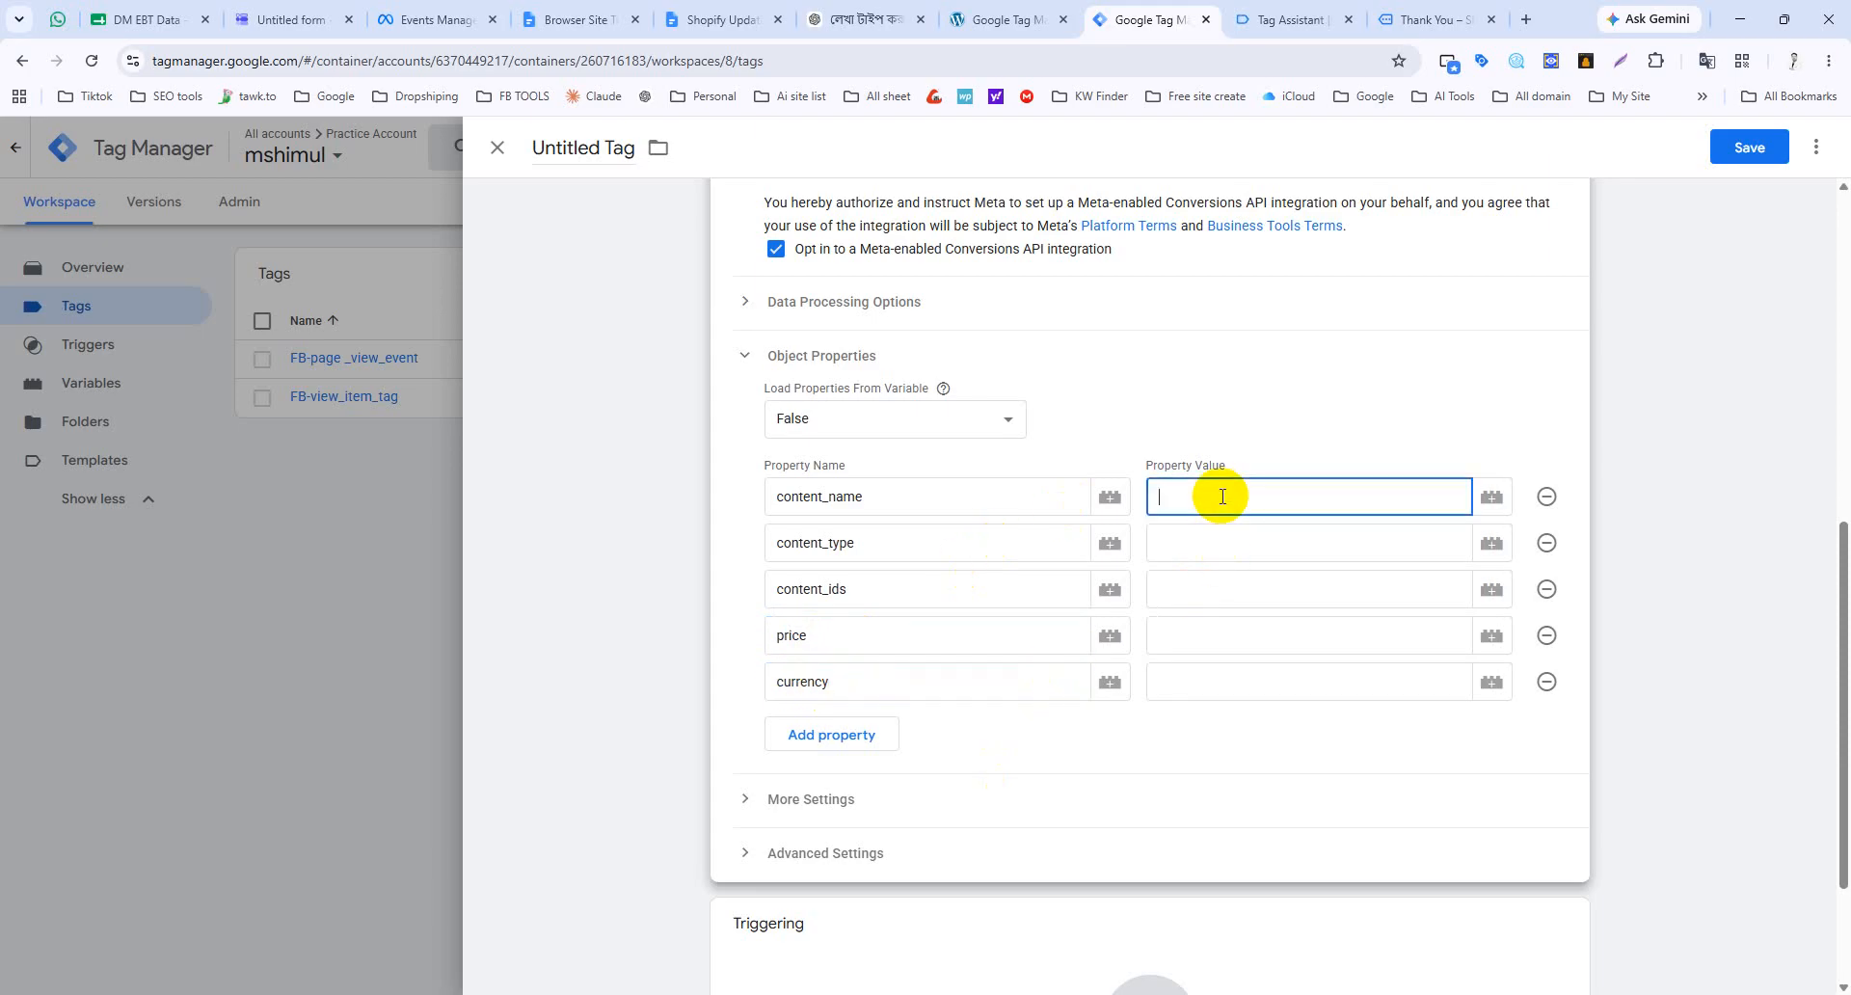
type("{{")
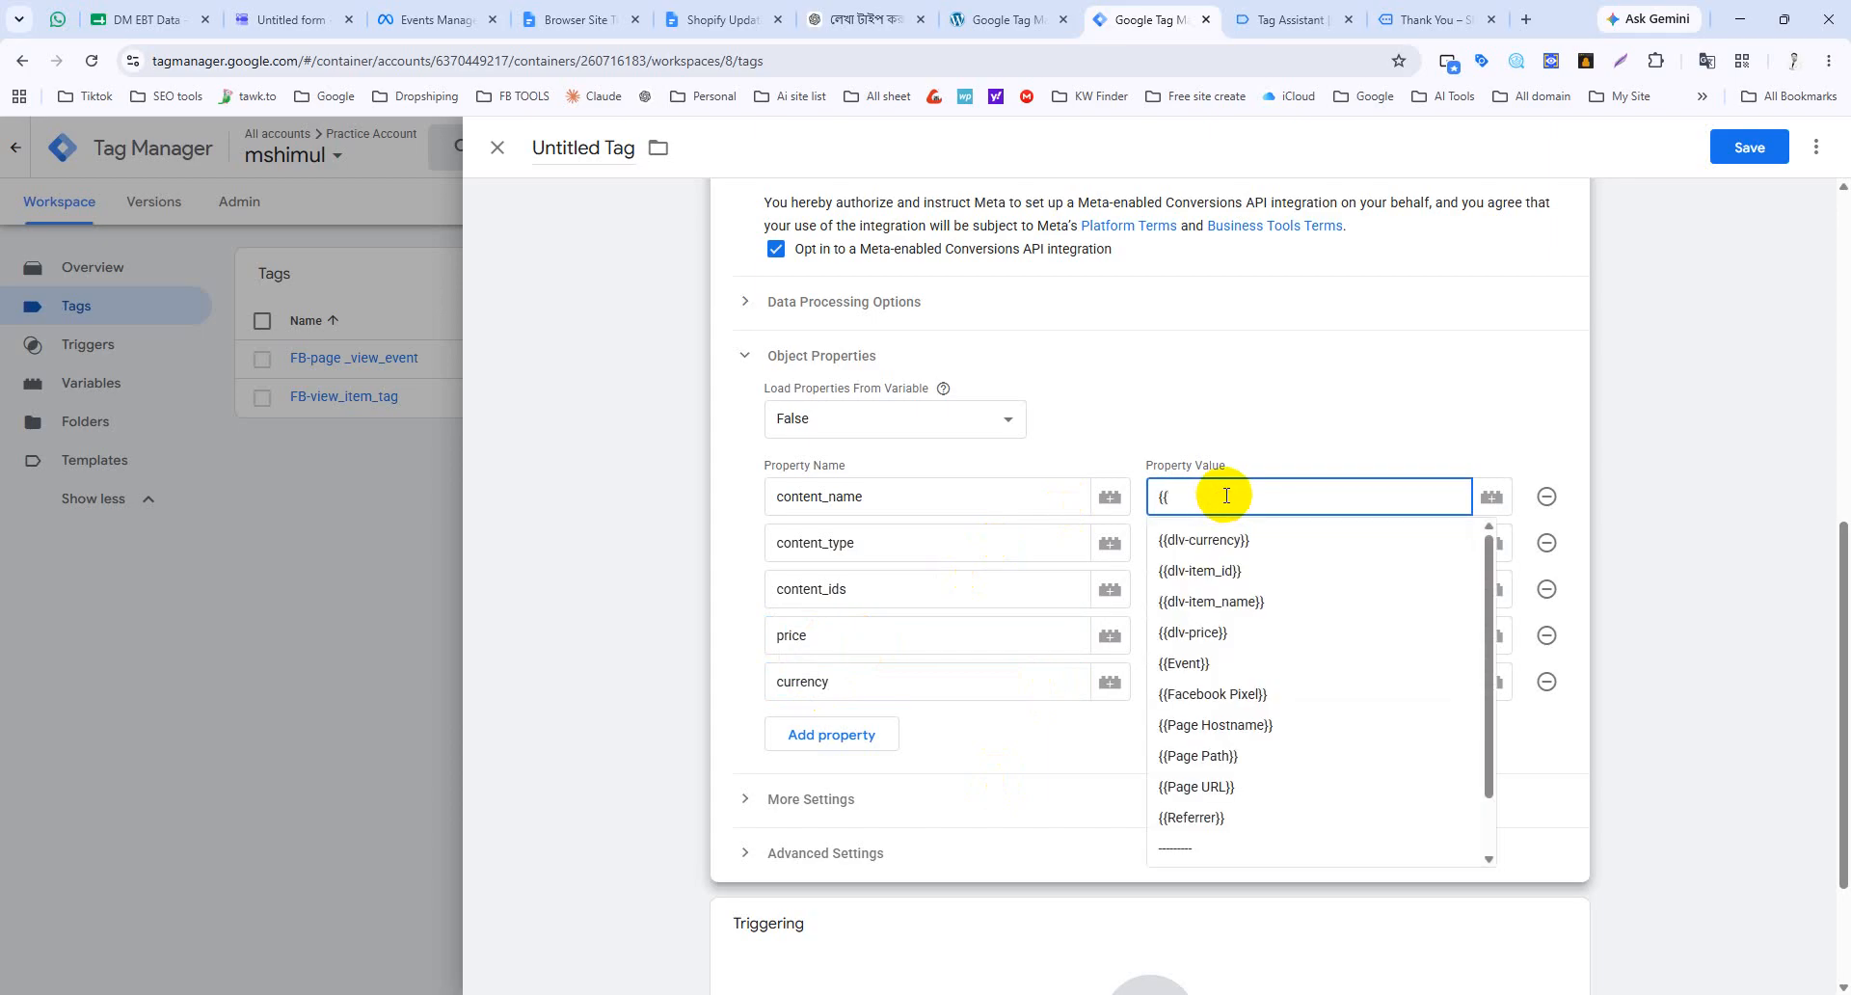
left_click(1233, 604)
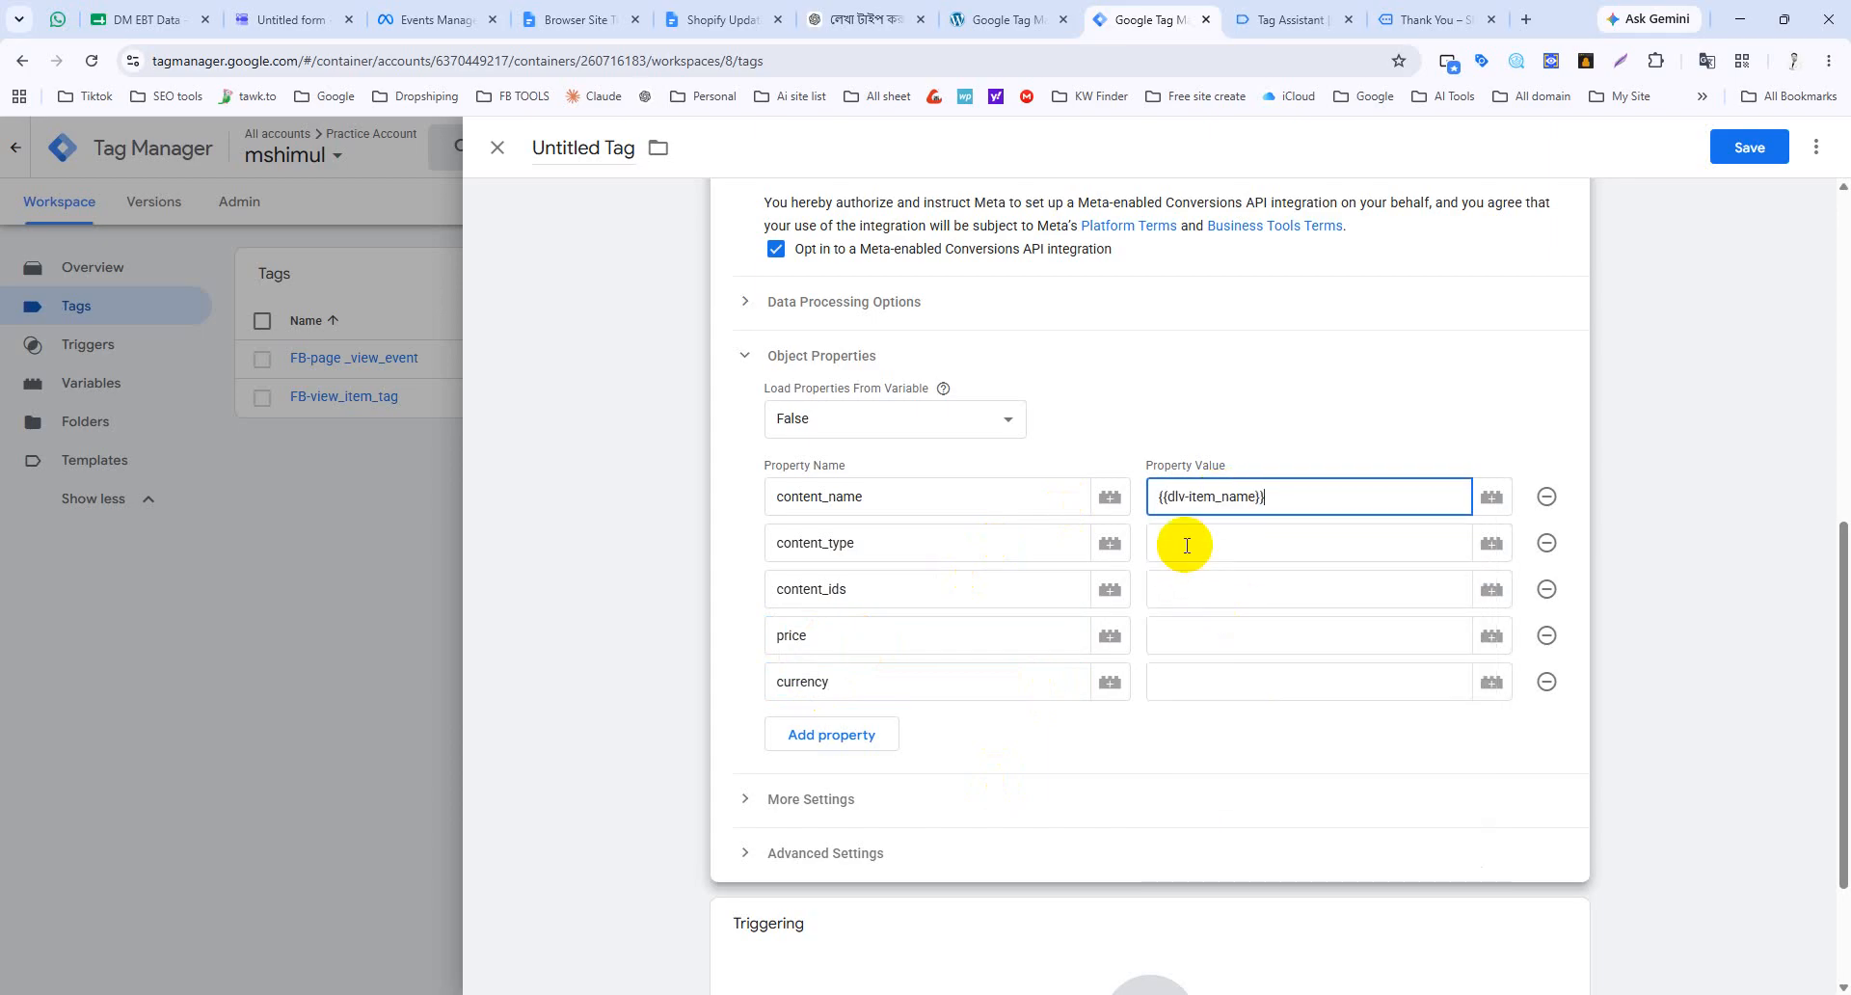
left_click(1185, 545)
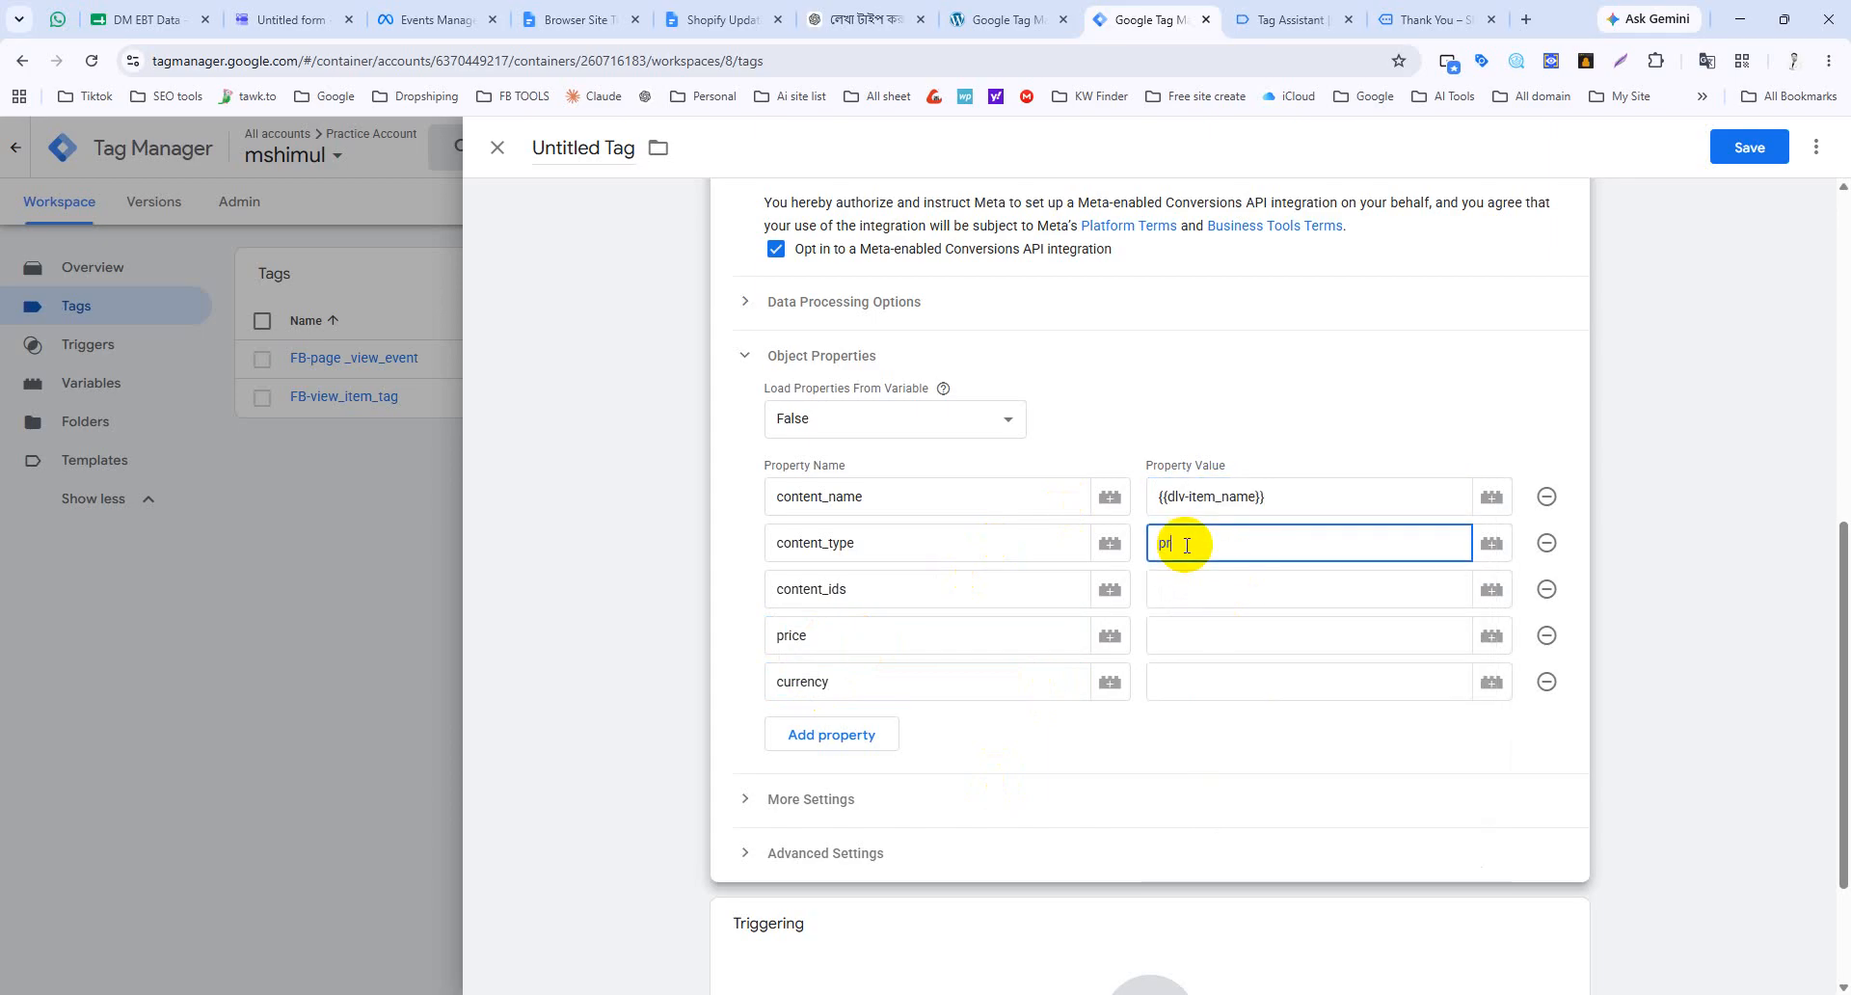
left_click(1191, 594)
type("{{")
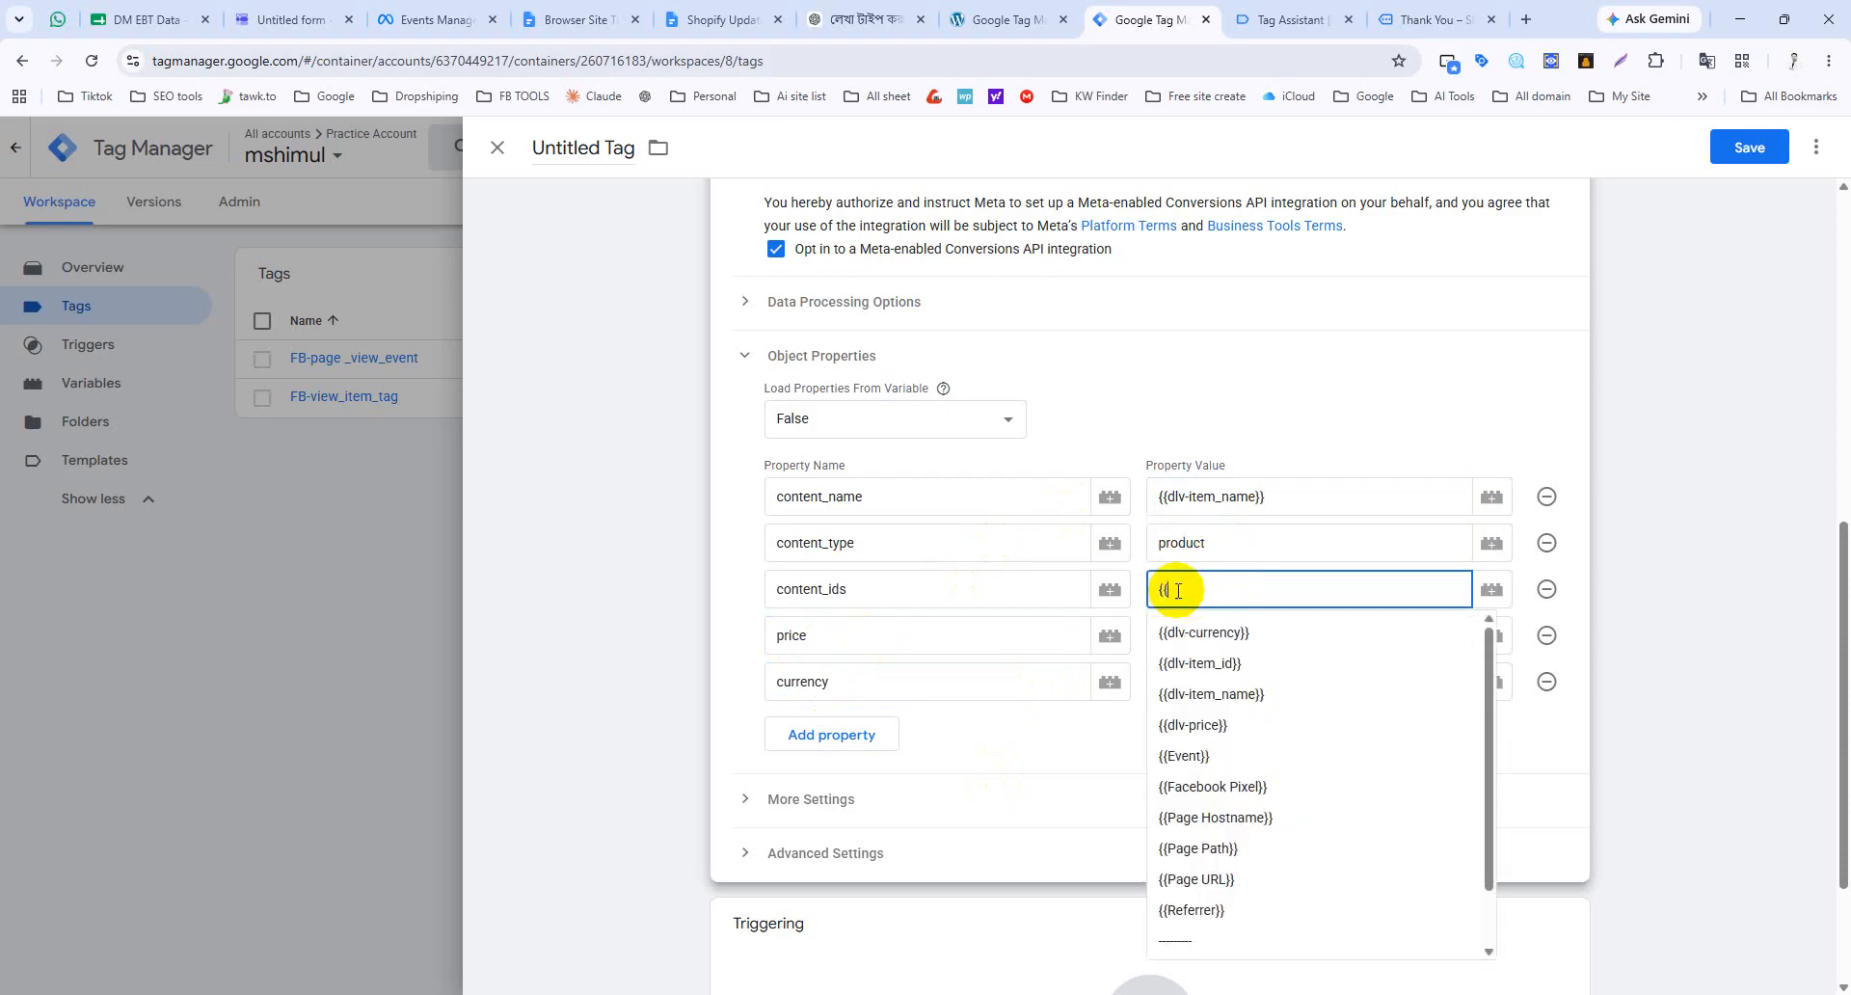
left_click(1199, 661)
Step: Set the price property's value to {{dlv-price}} and the currency property's value to {{dlv-currency}}
left_click(1183, 639)
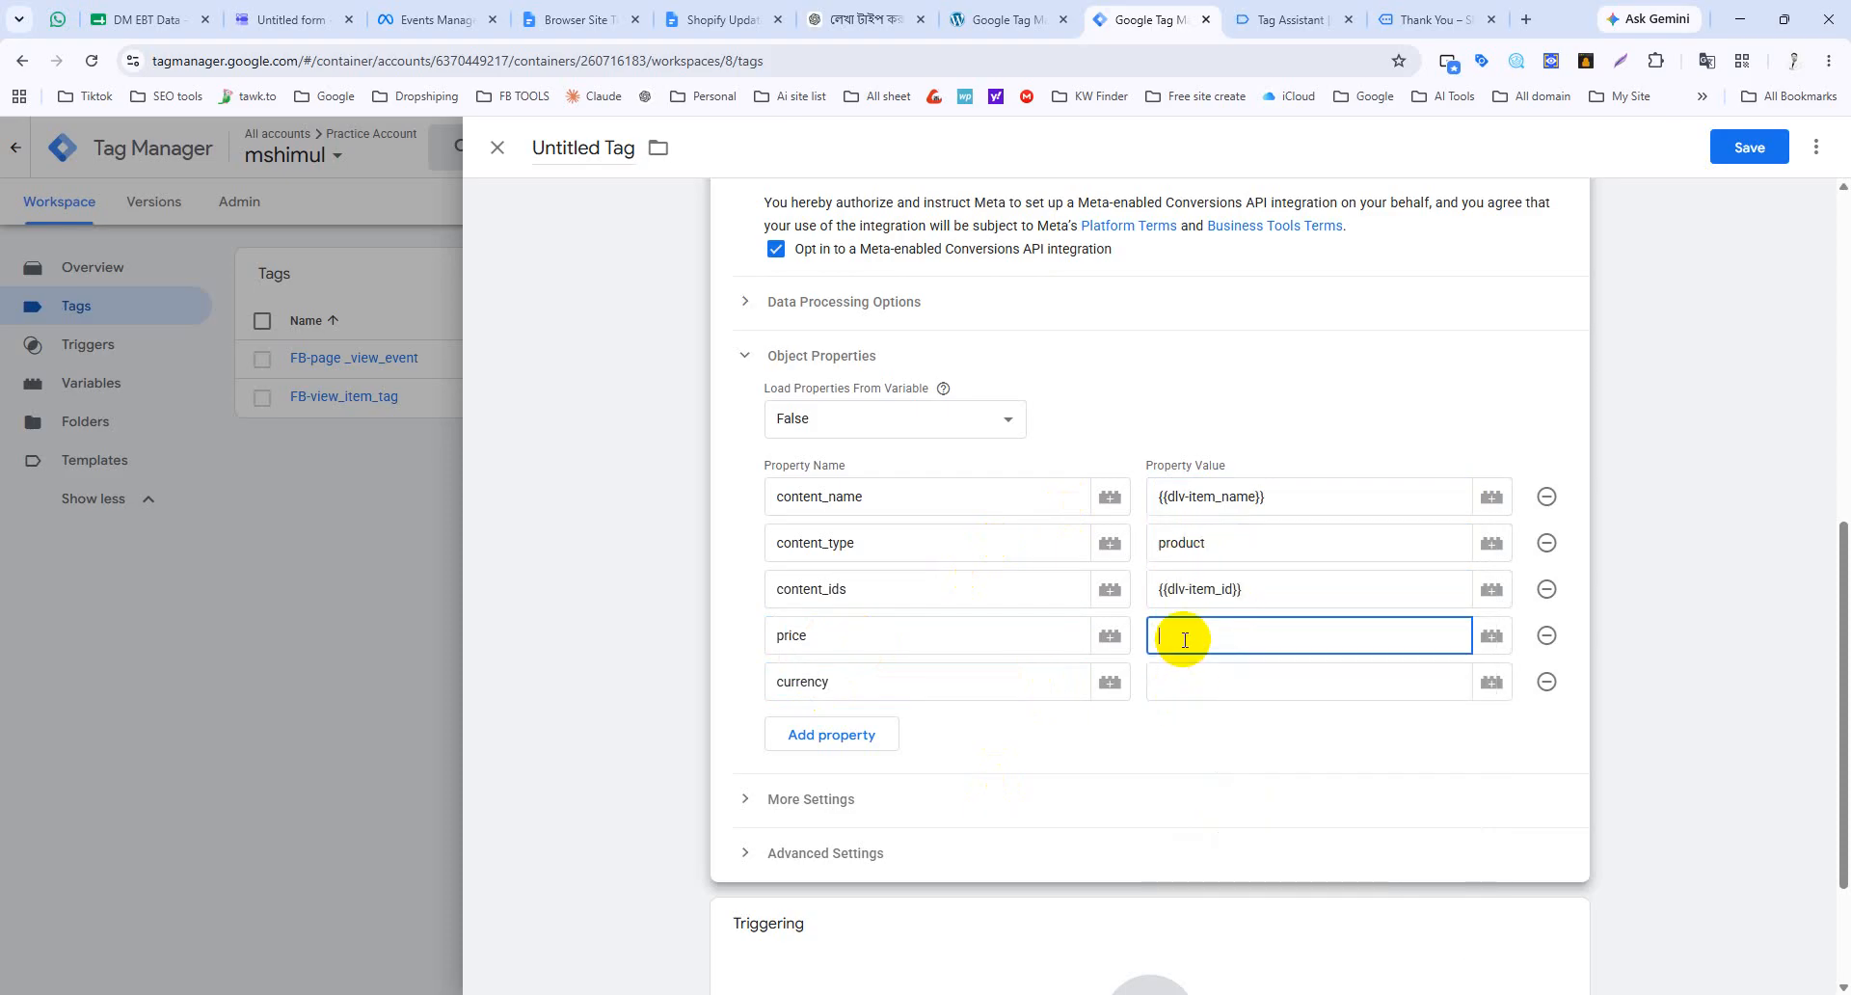
type("{{")
left_click(1212, 771)
left_click(1221, 680)
type("{{")
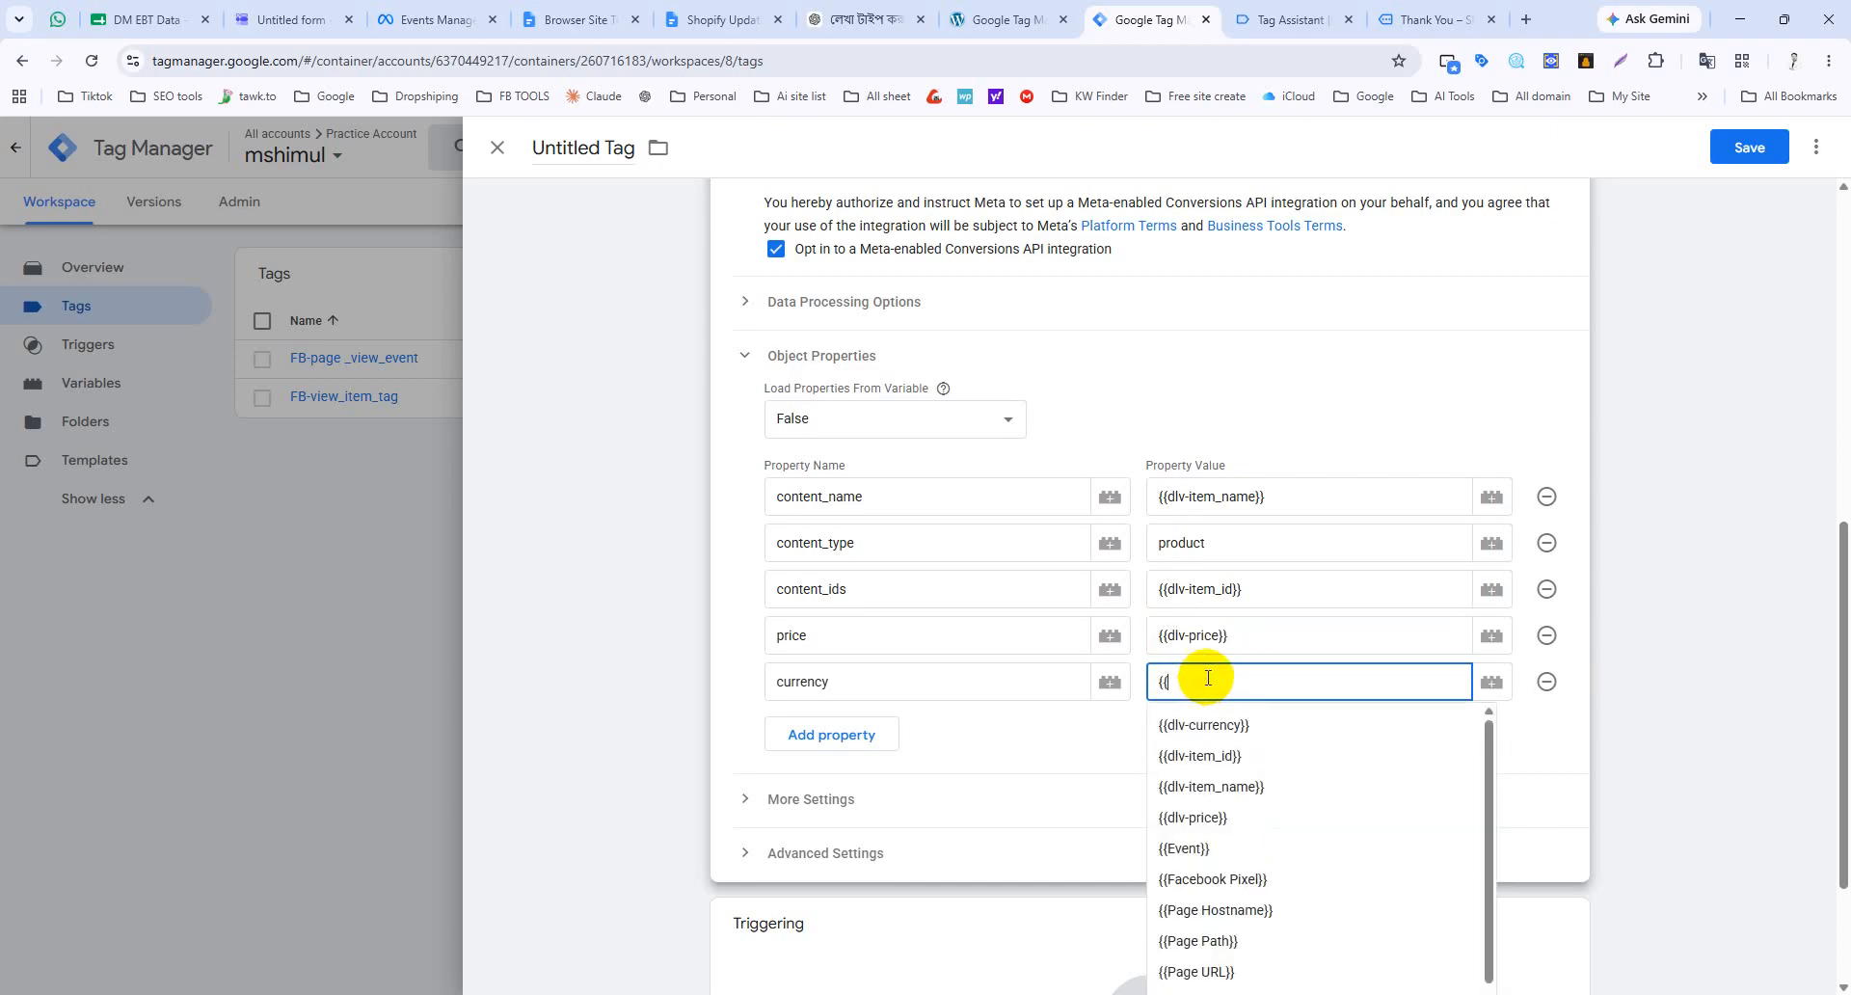
left_click(1226, 730)
Step: Open the tag's trigger selection, and copy the add_to_cart event name from that event's API call in Tag Assistant
scroll(1234, 737, "down", 2)
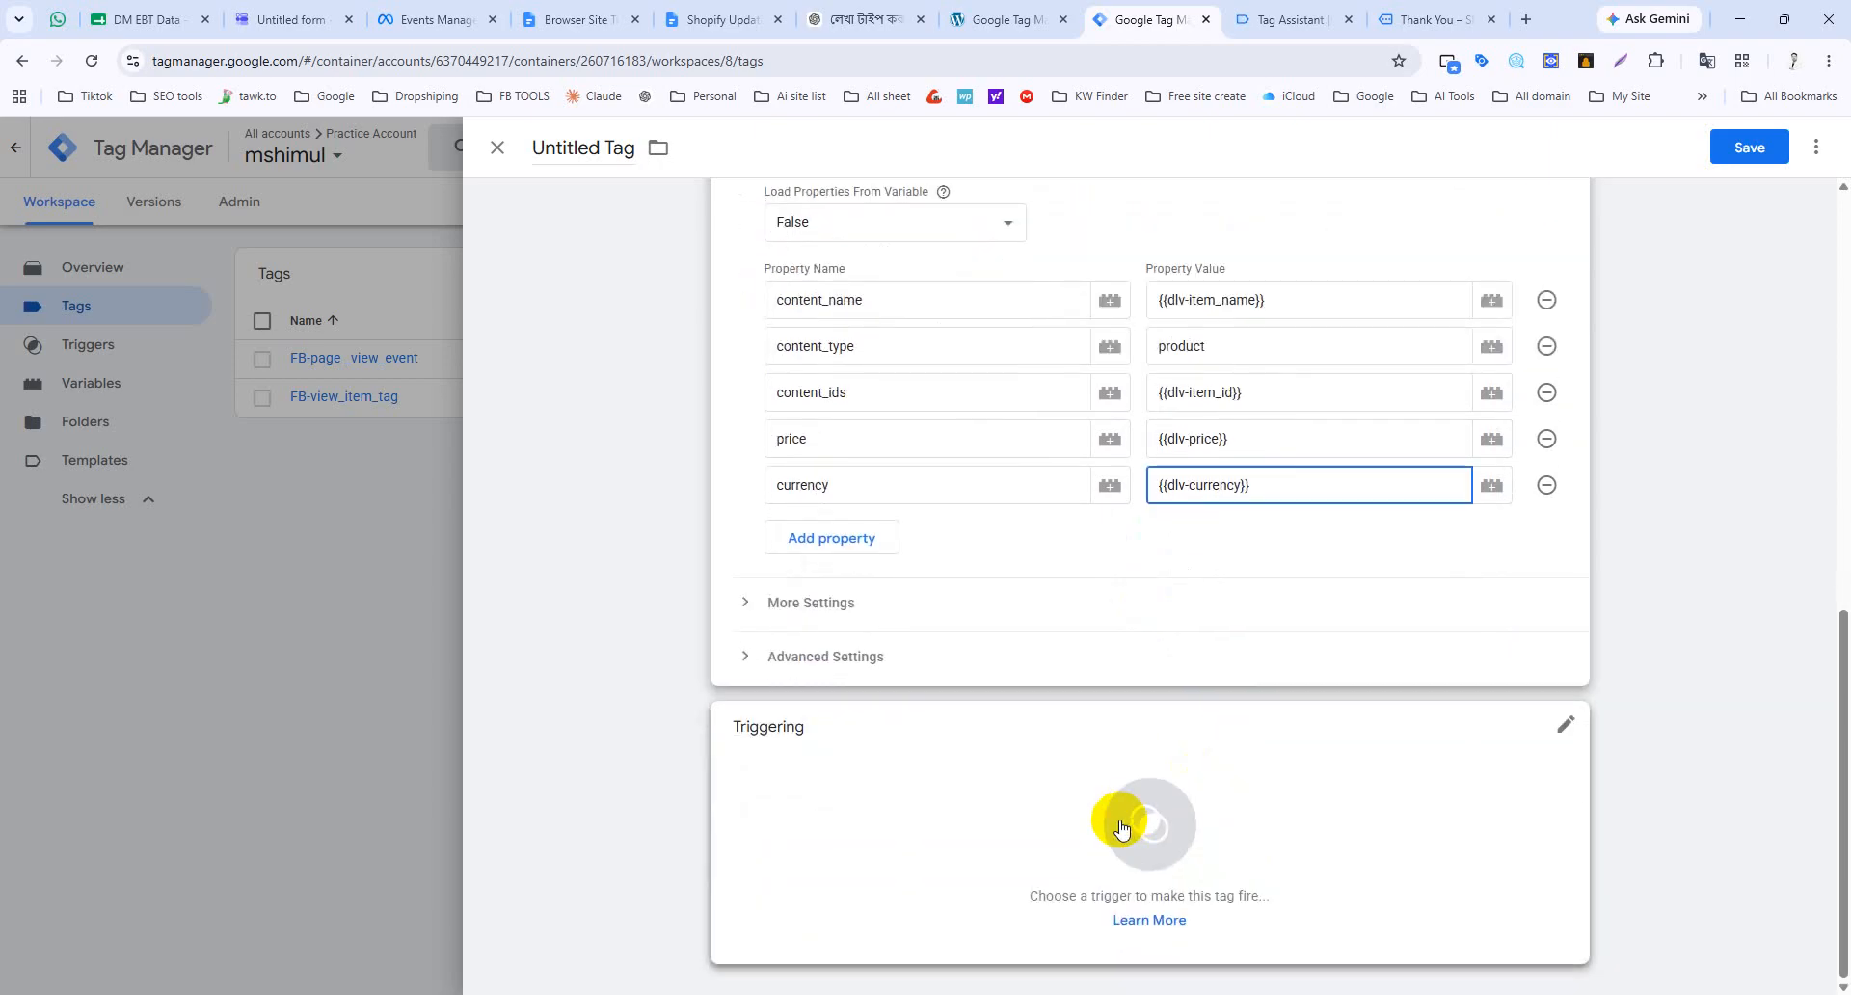
left_click(1114, 822)
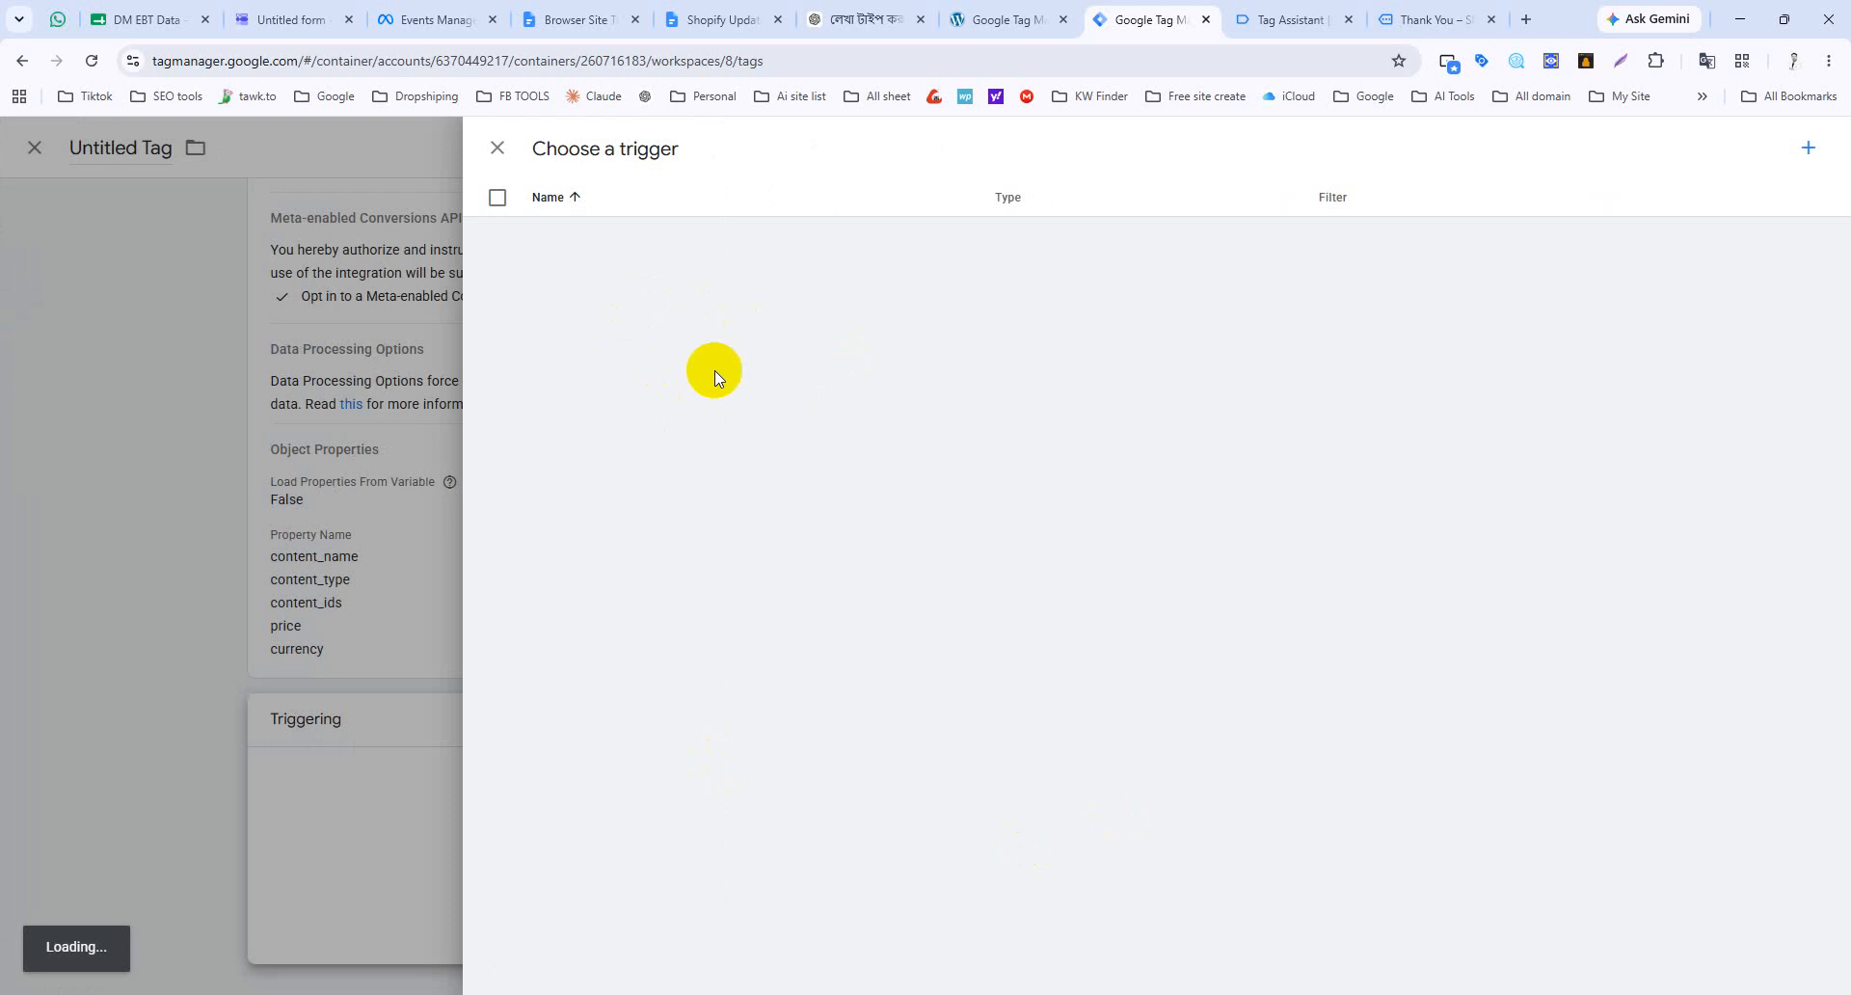
left_click(1278, 16)
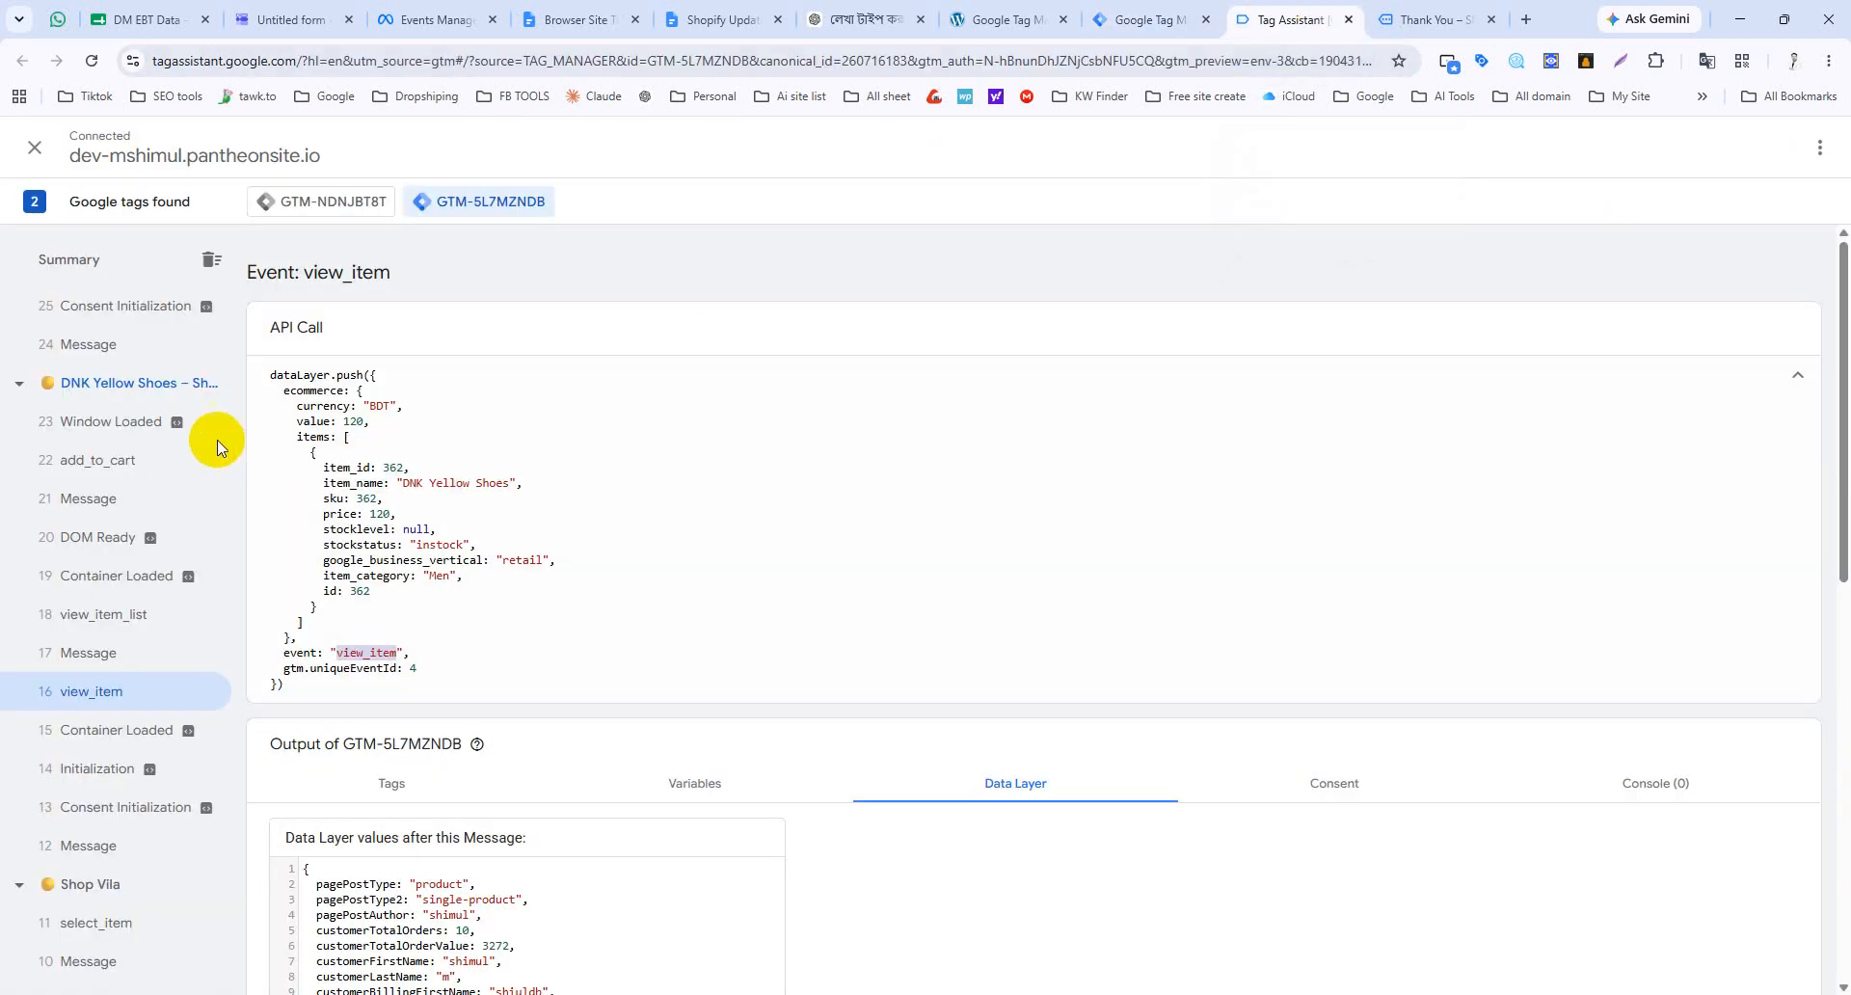
left_click(100, 460)
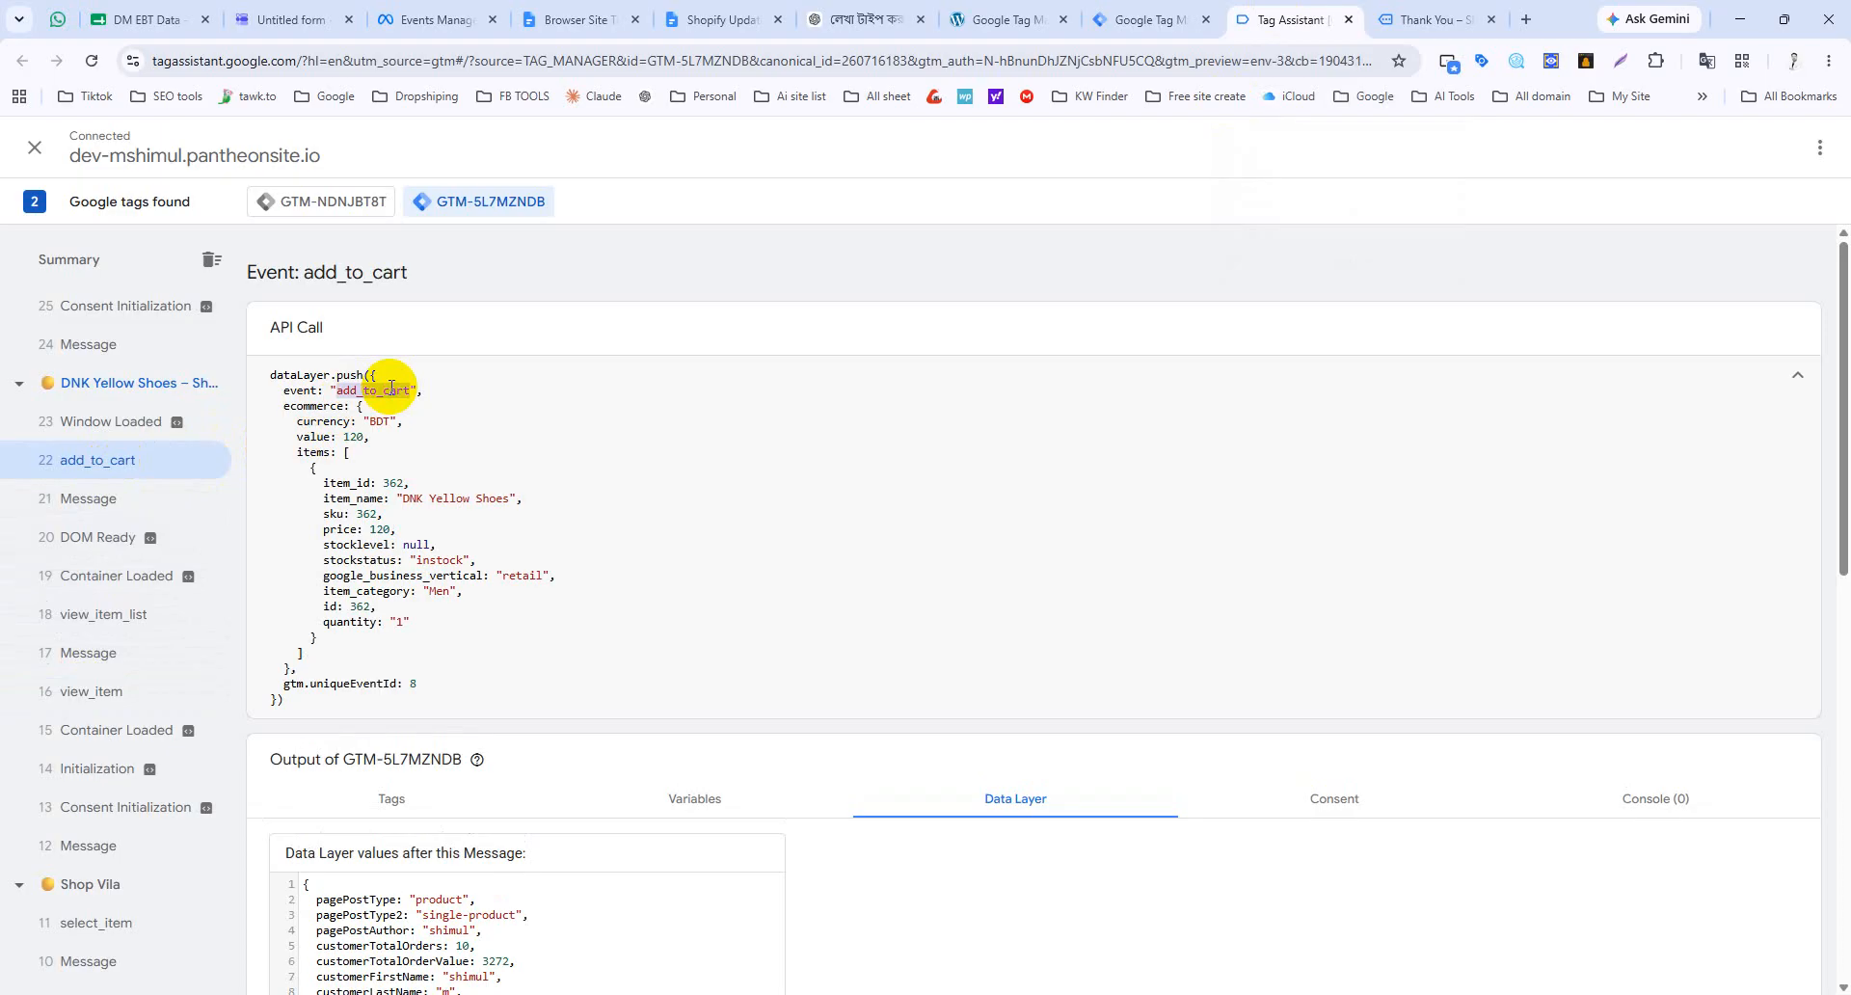
left_click(1147, 19)
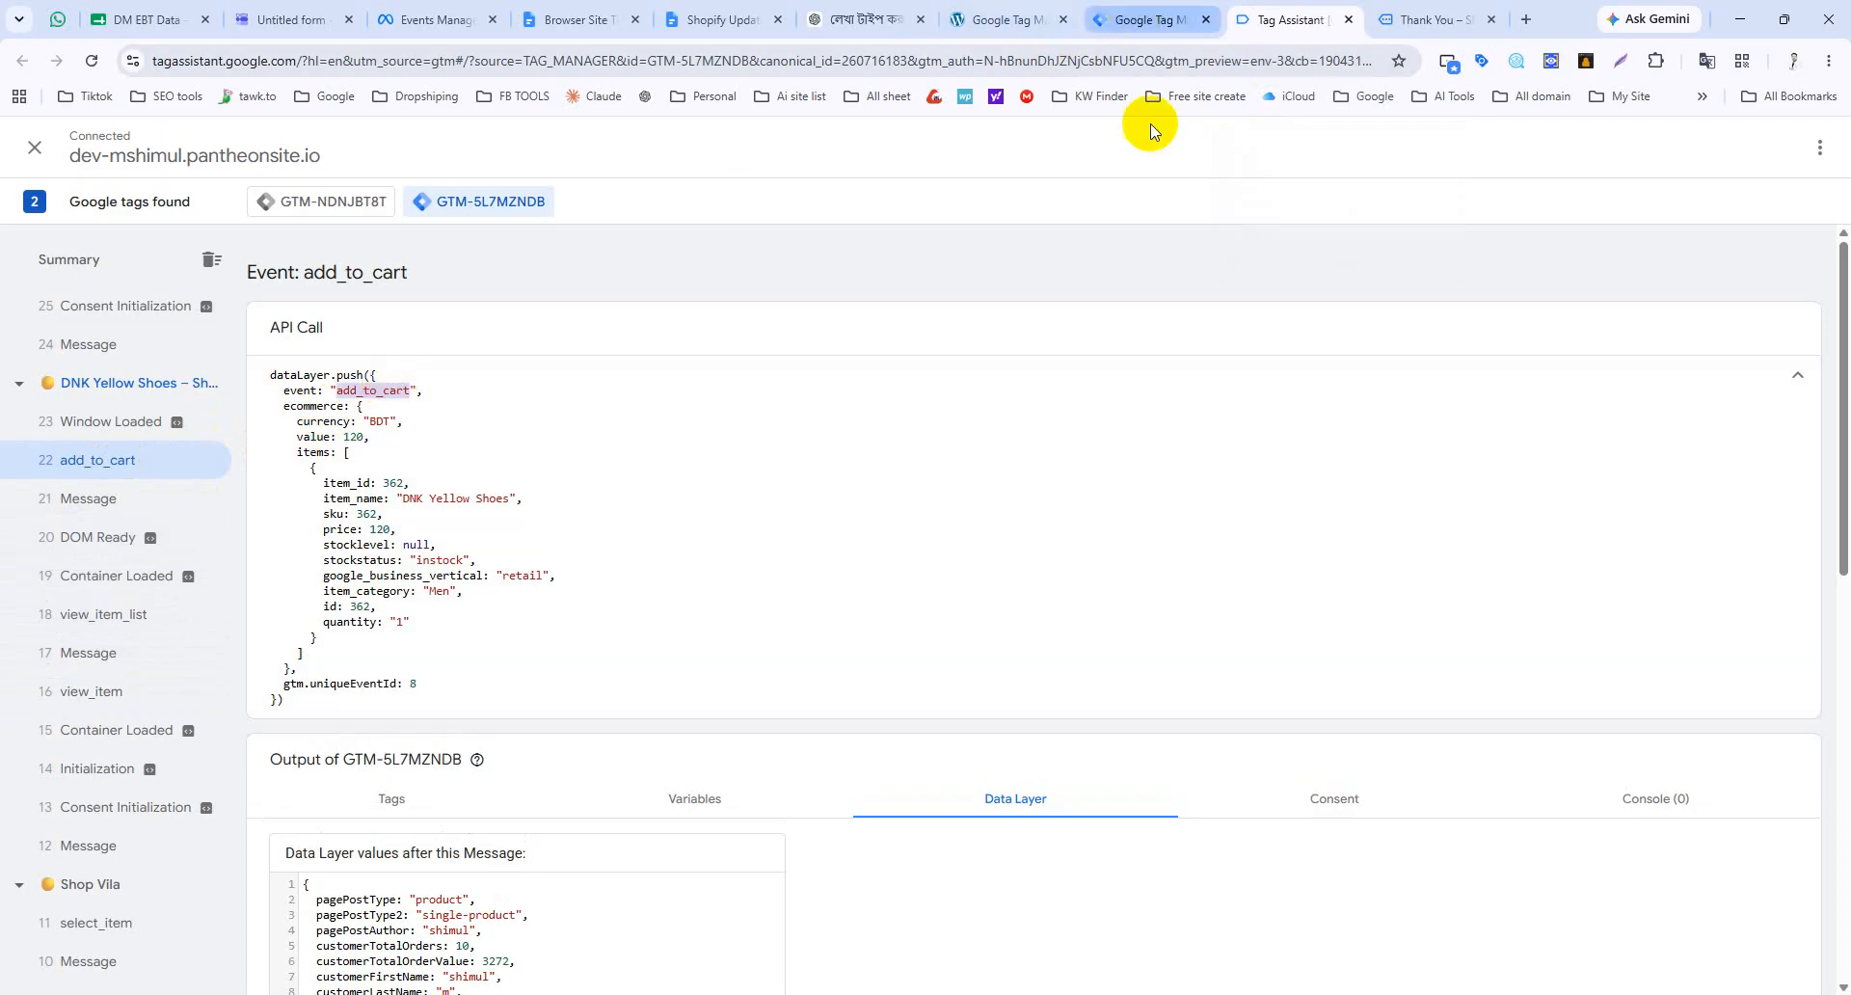
Step: Create a new Custom Event trigger with the event name add_to_cart
left_click(1809, 147)
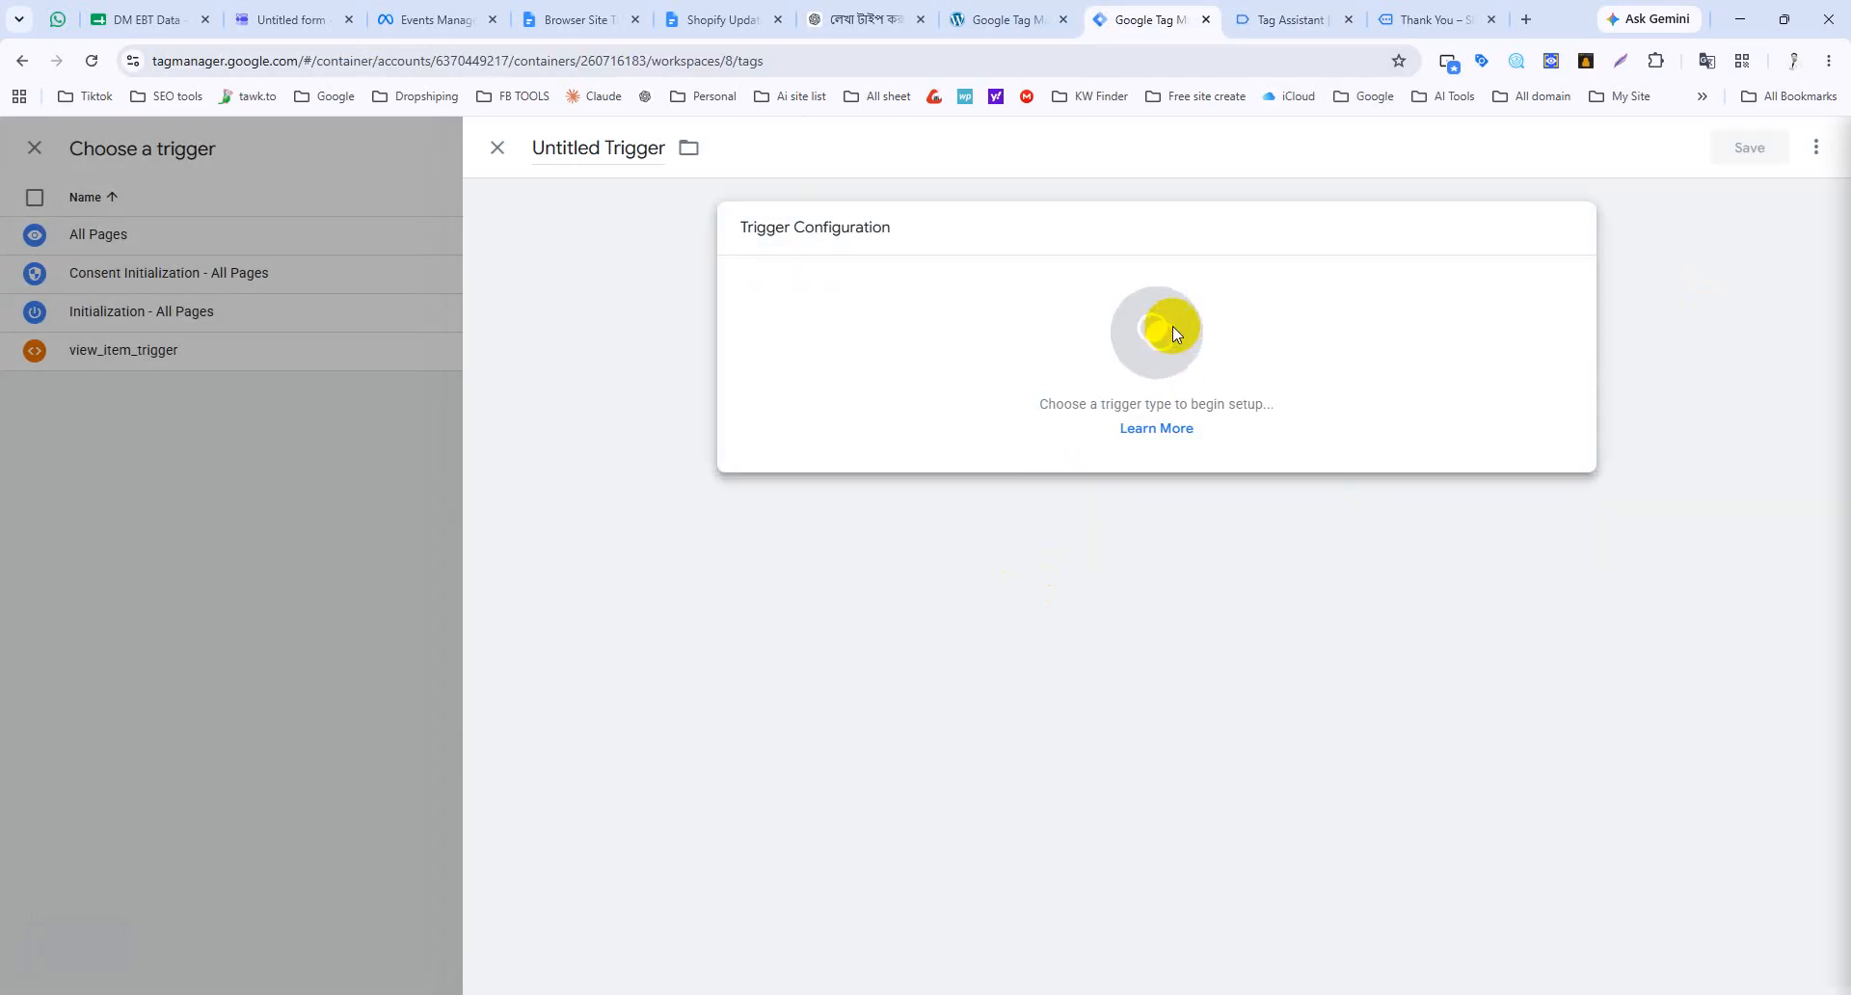
left_click(1170, 326)
scroll(1394, 761, "down", 3)
left_click(1359, 756)
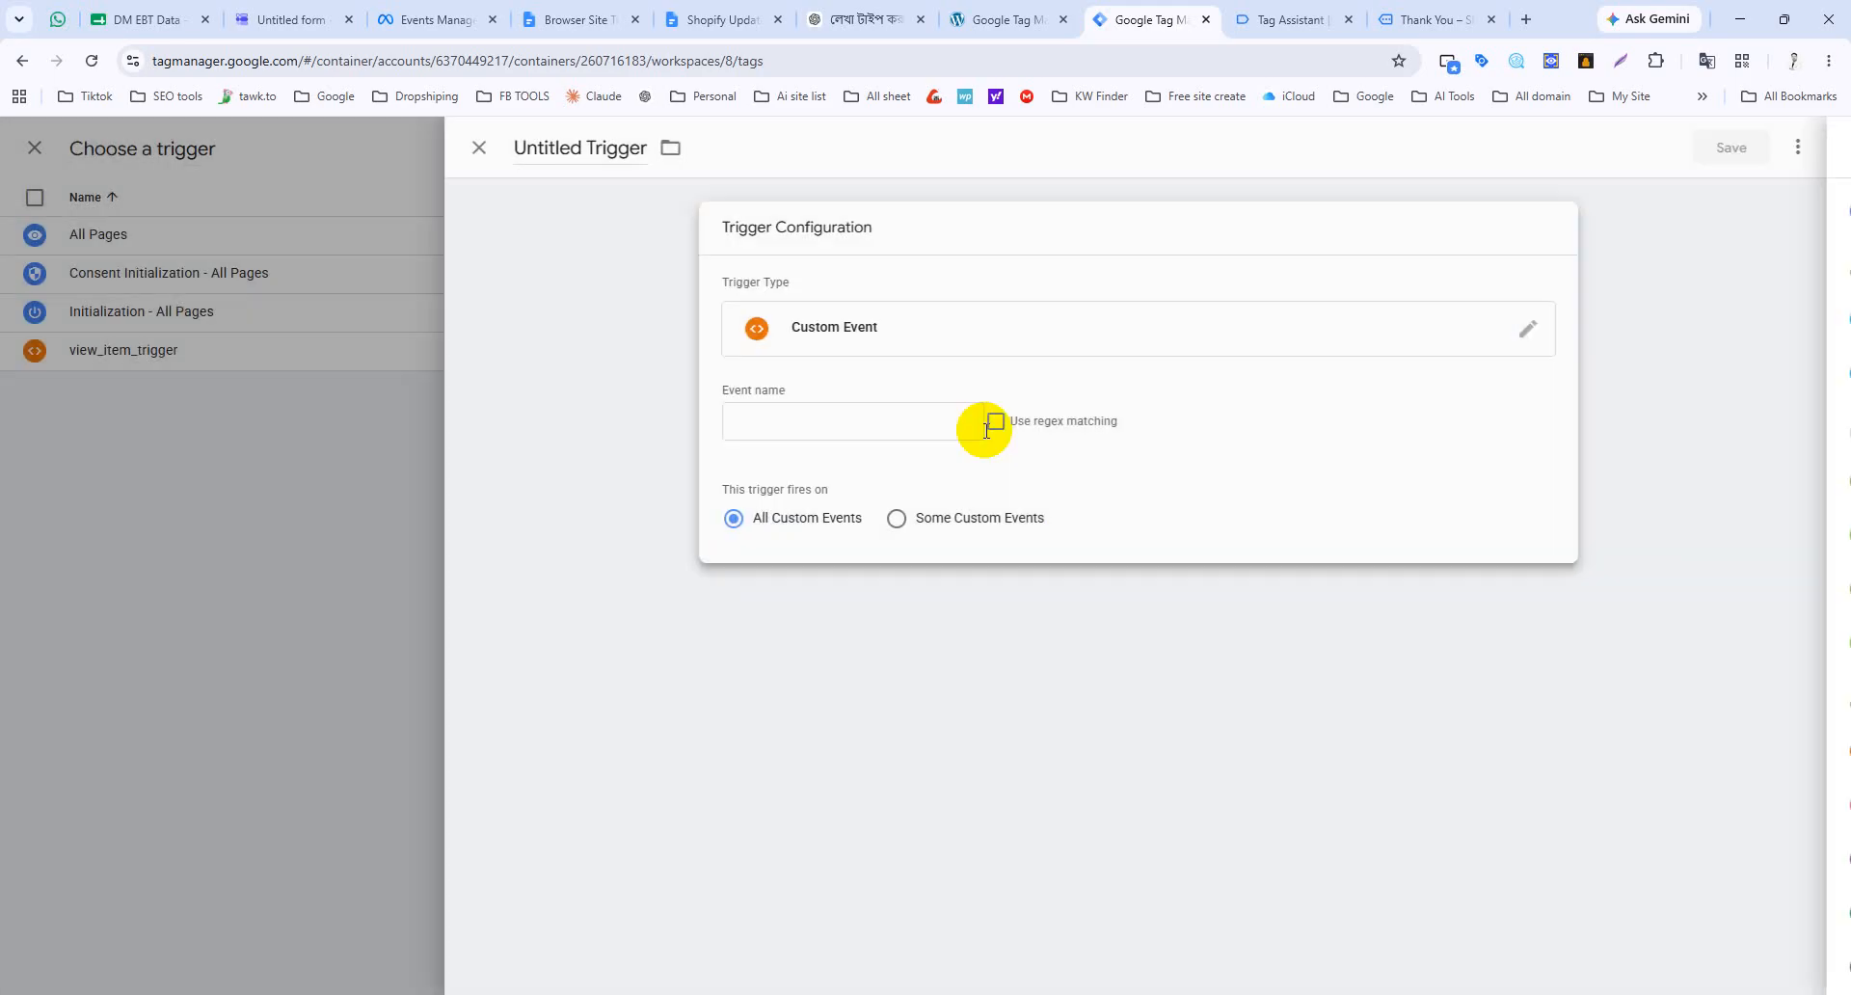
left_click(931, 432)
type("add_to_cart")
Step: Name the trigger add_to_cart_trigger and save it
double_click(551, 149)
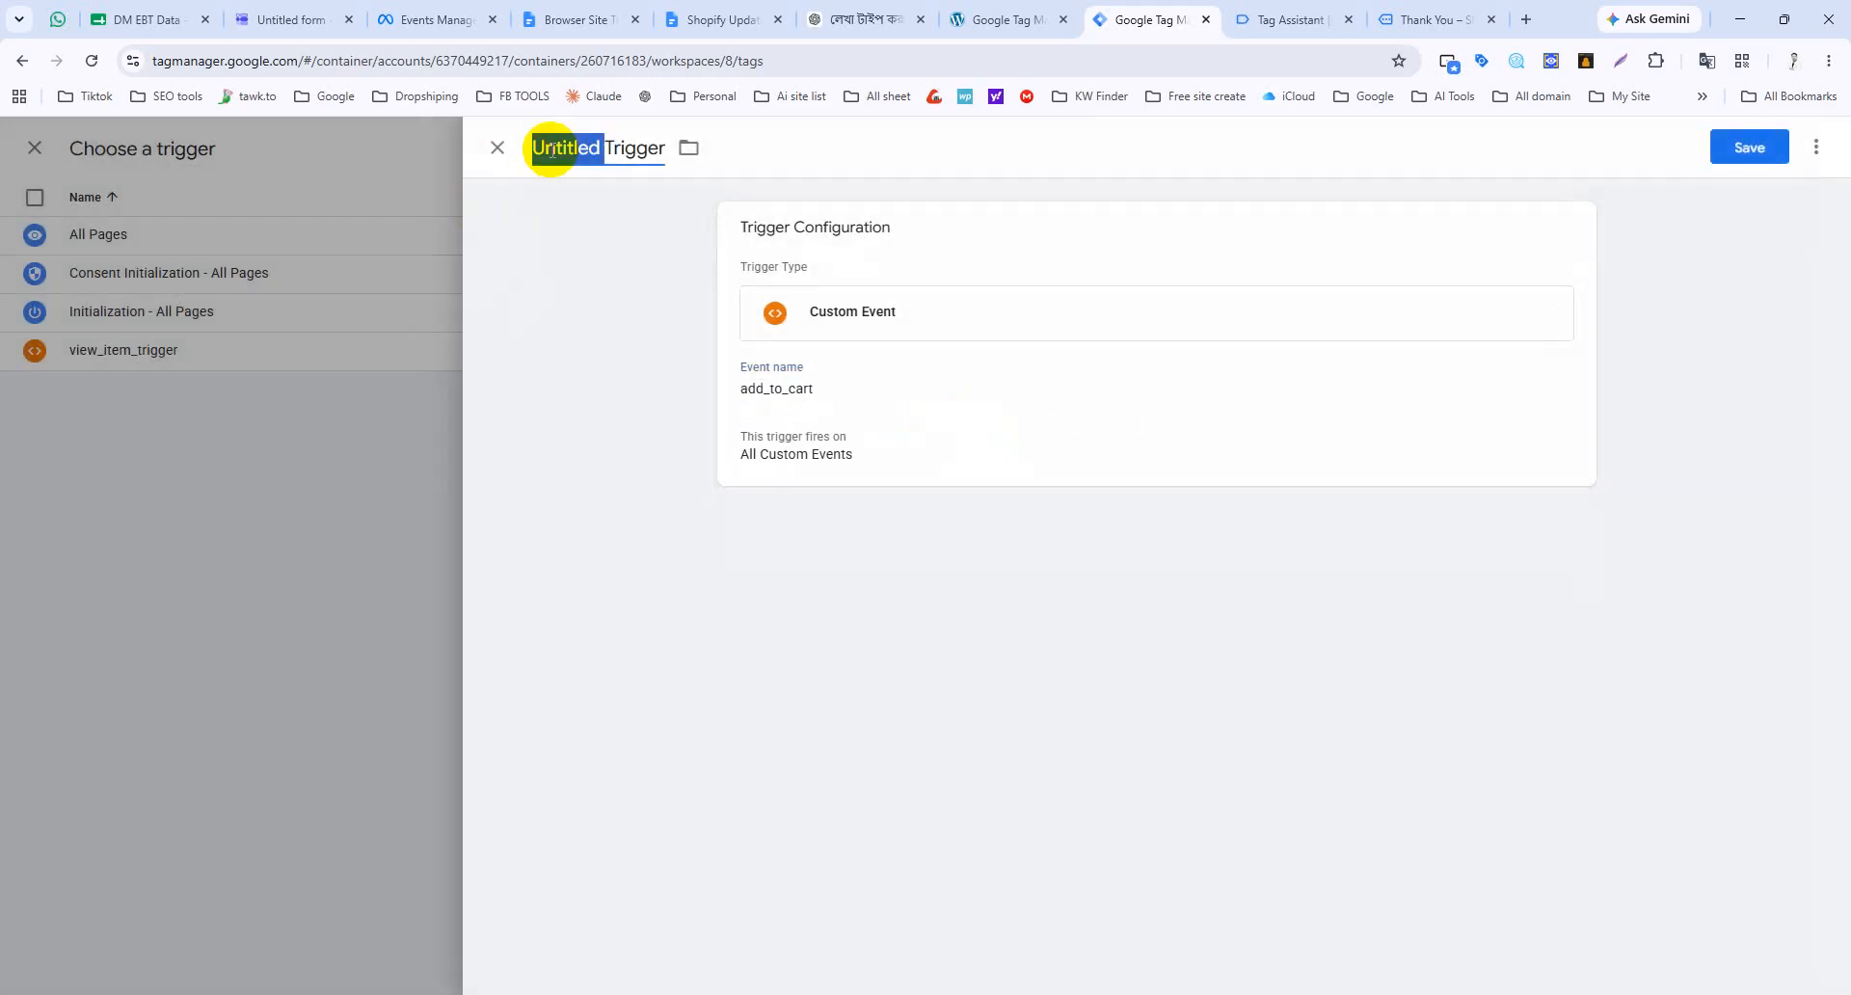
type("add_to_cart")
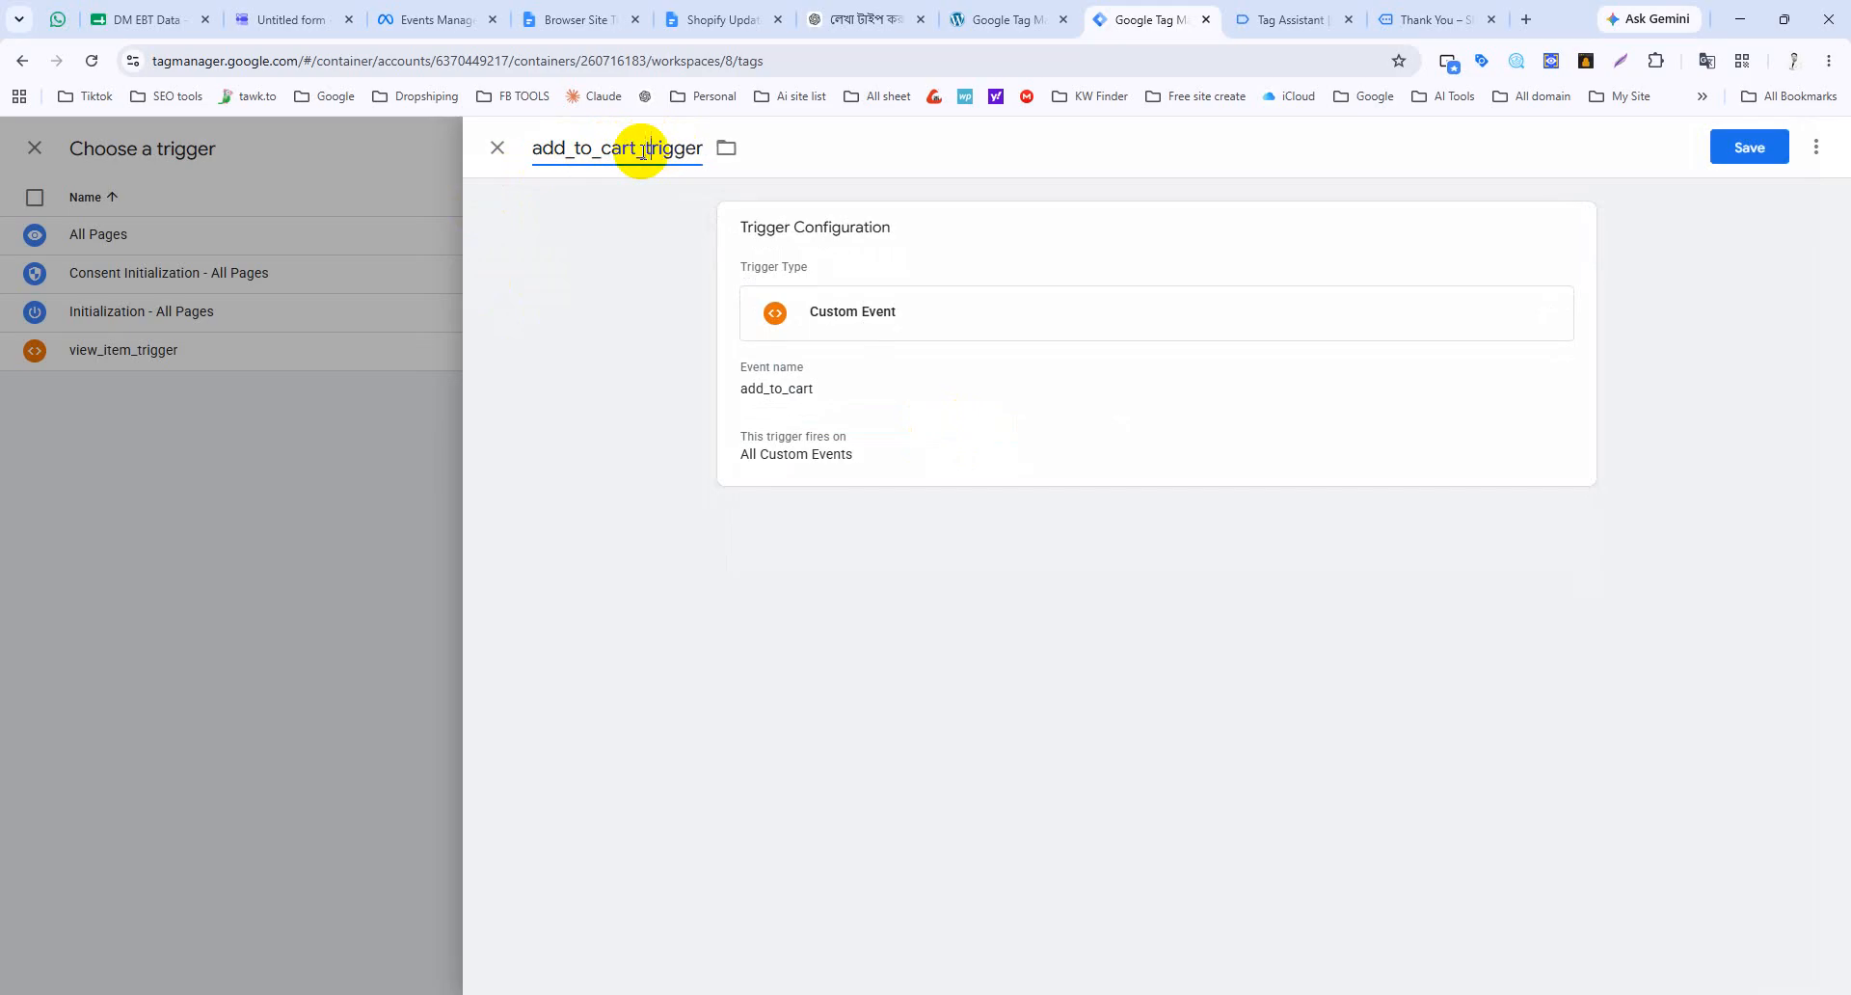
left_click(1734, 147)
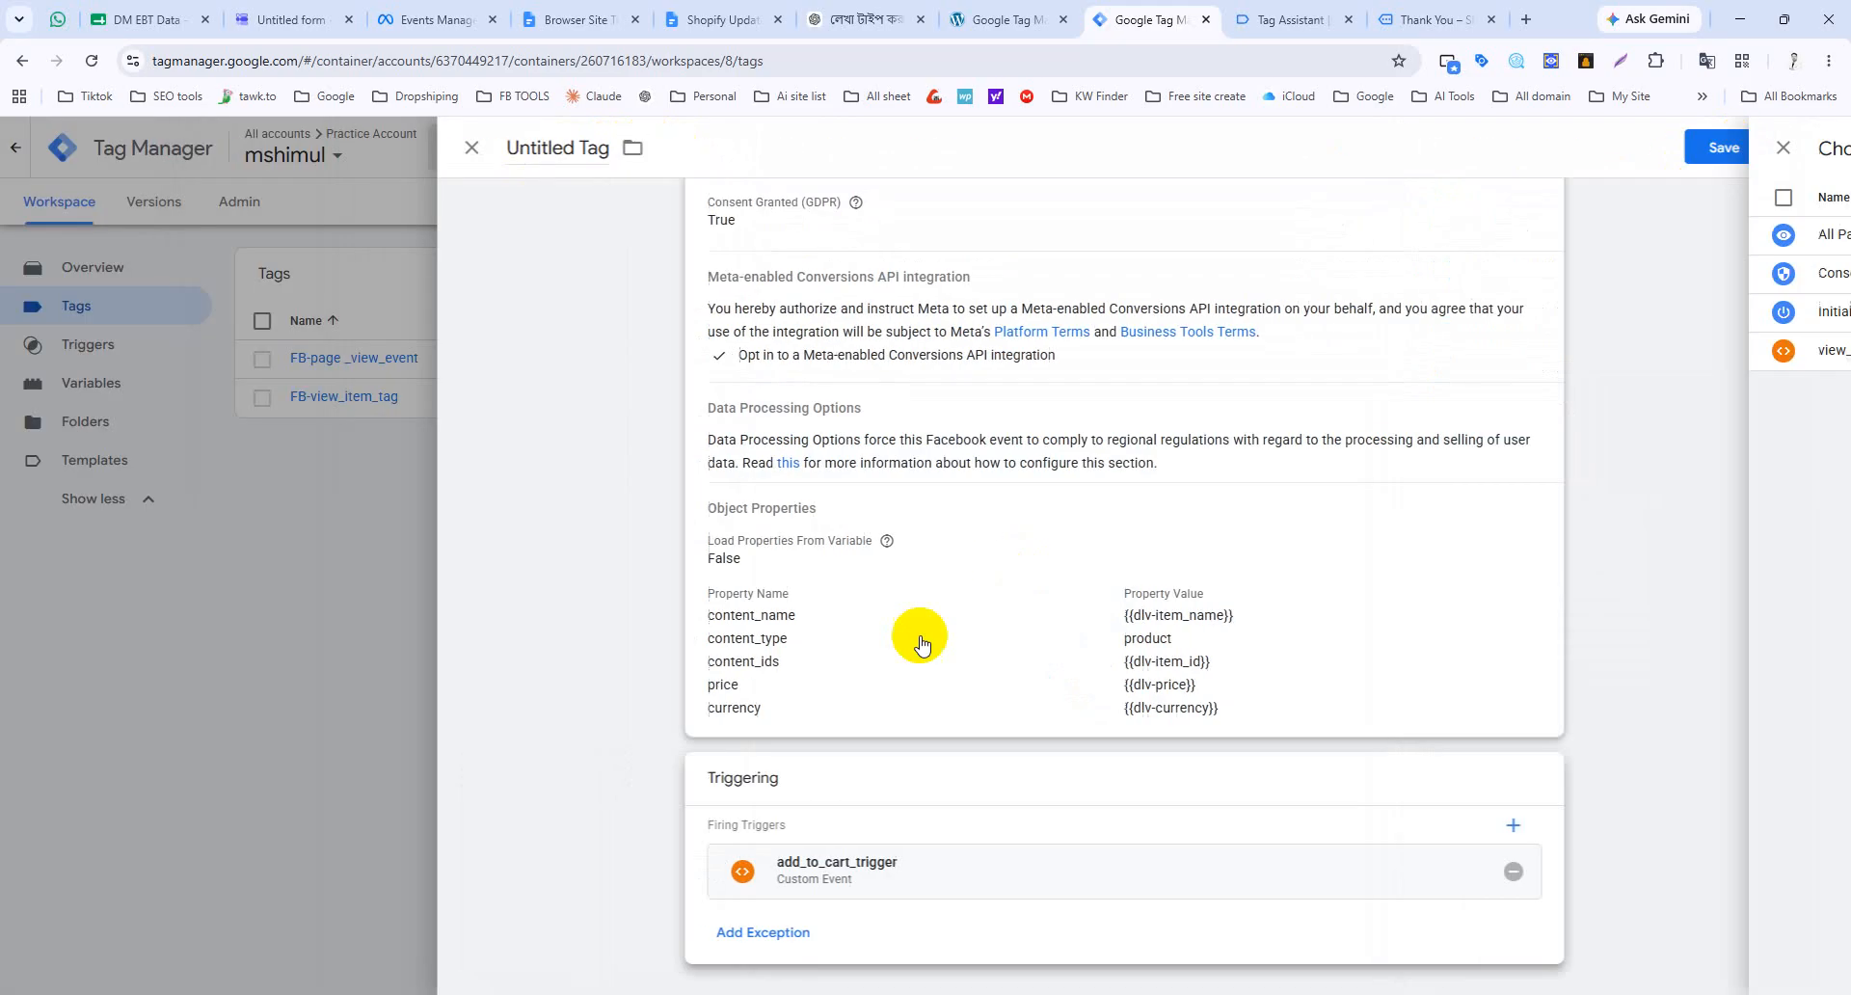
Step: Name the tag FB-add_to_cart_tag and save it
double_click(578, 148)
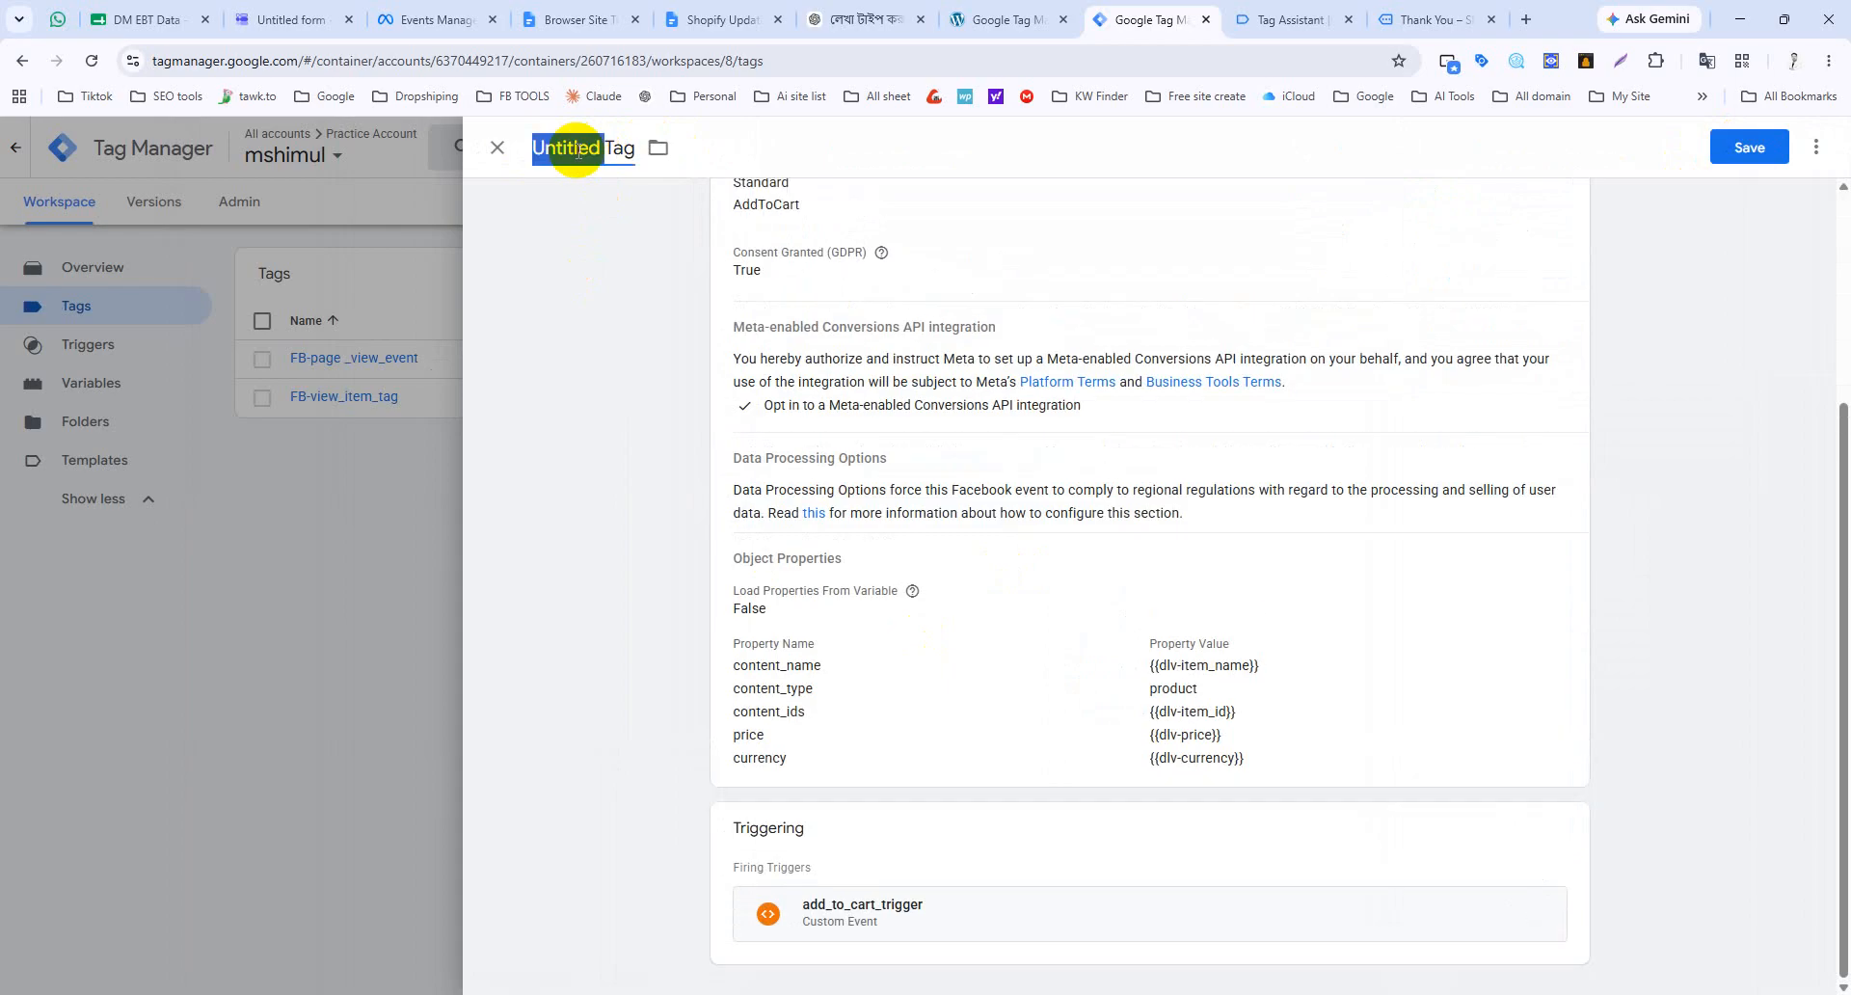
type("FB-add_to_cartTag")
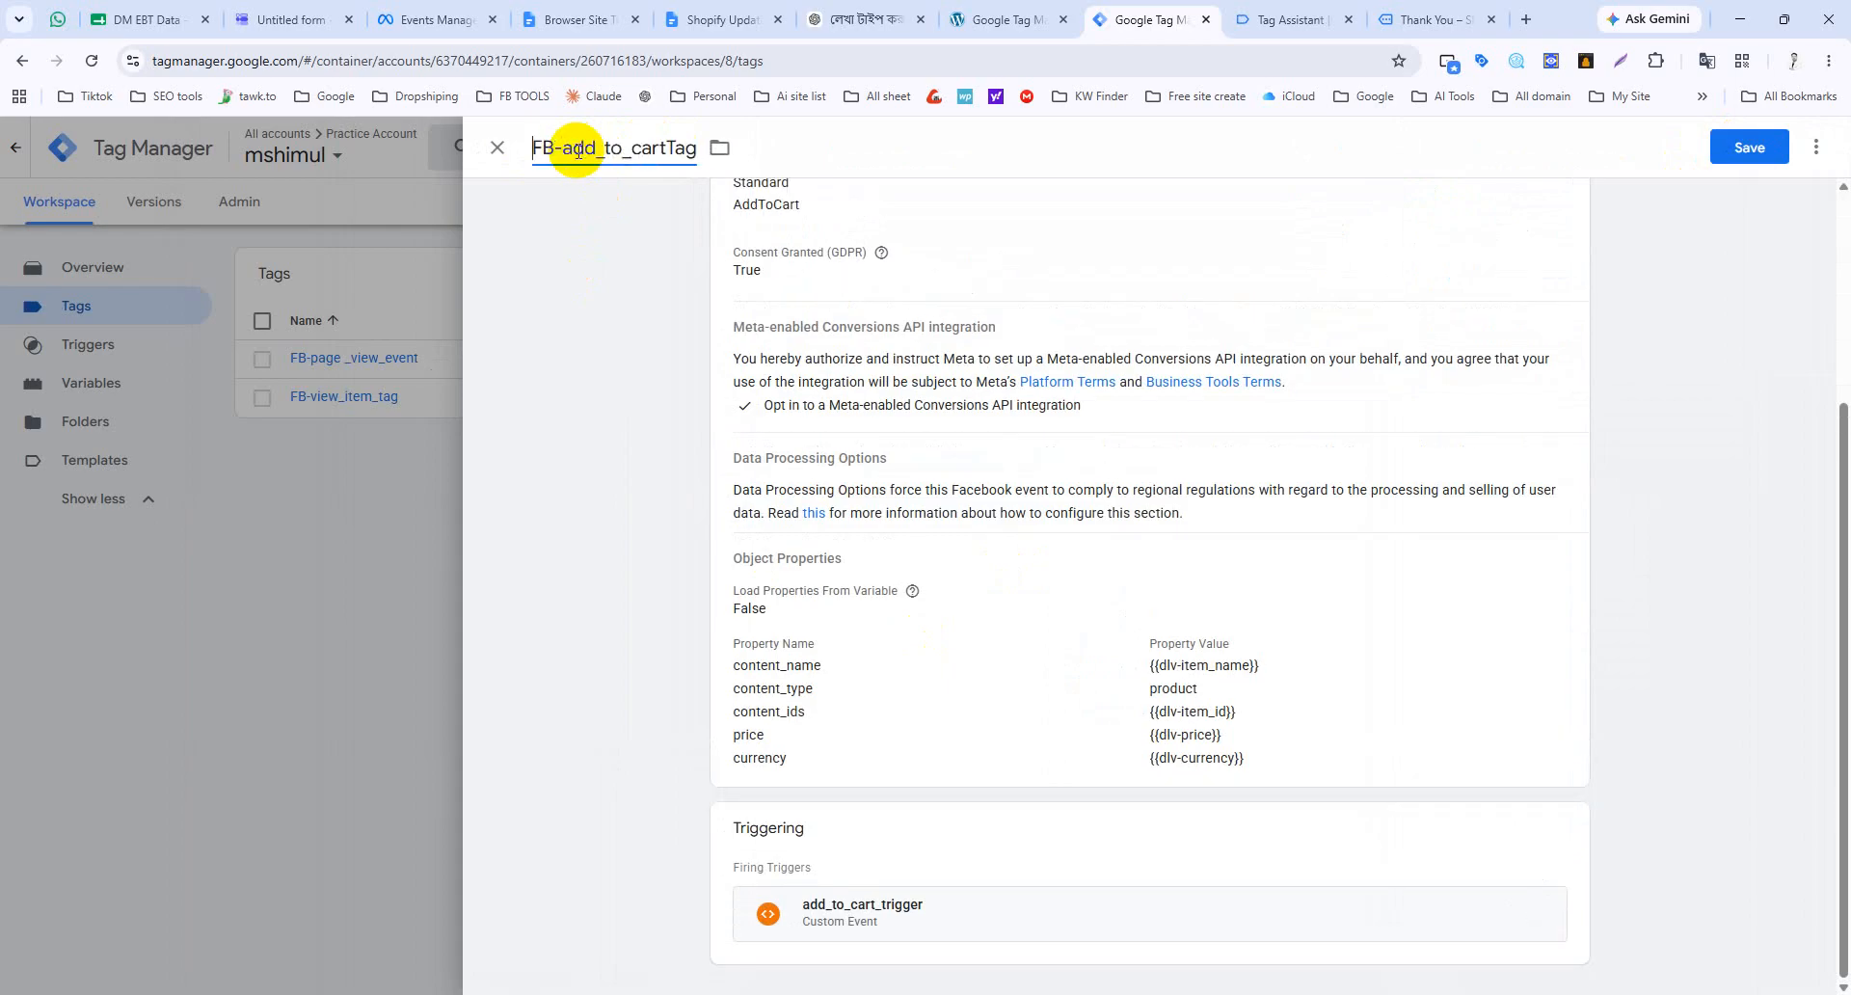
left_click(677, 145)
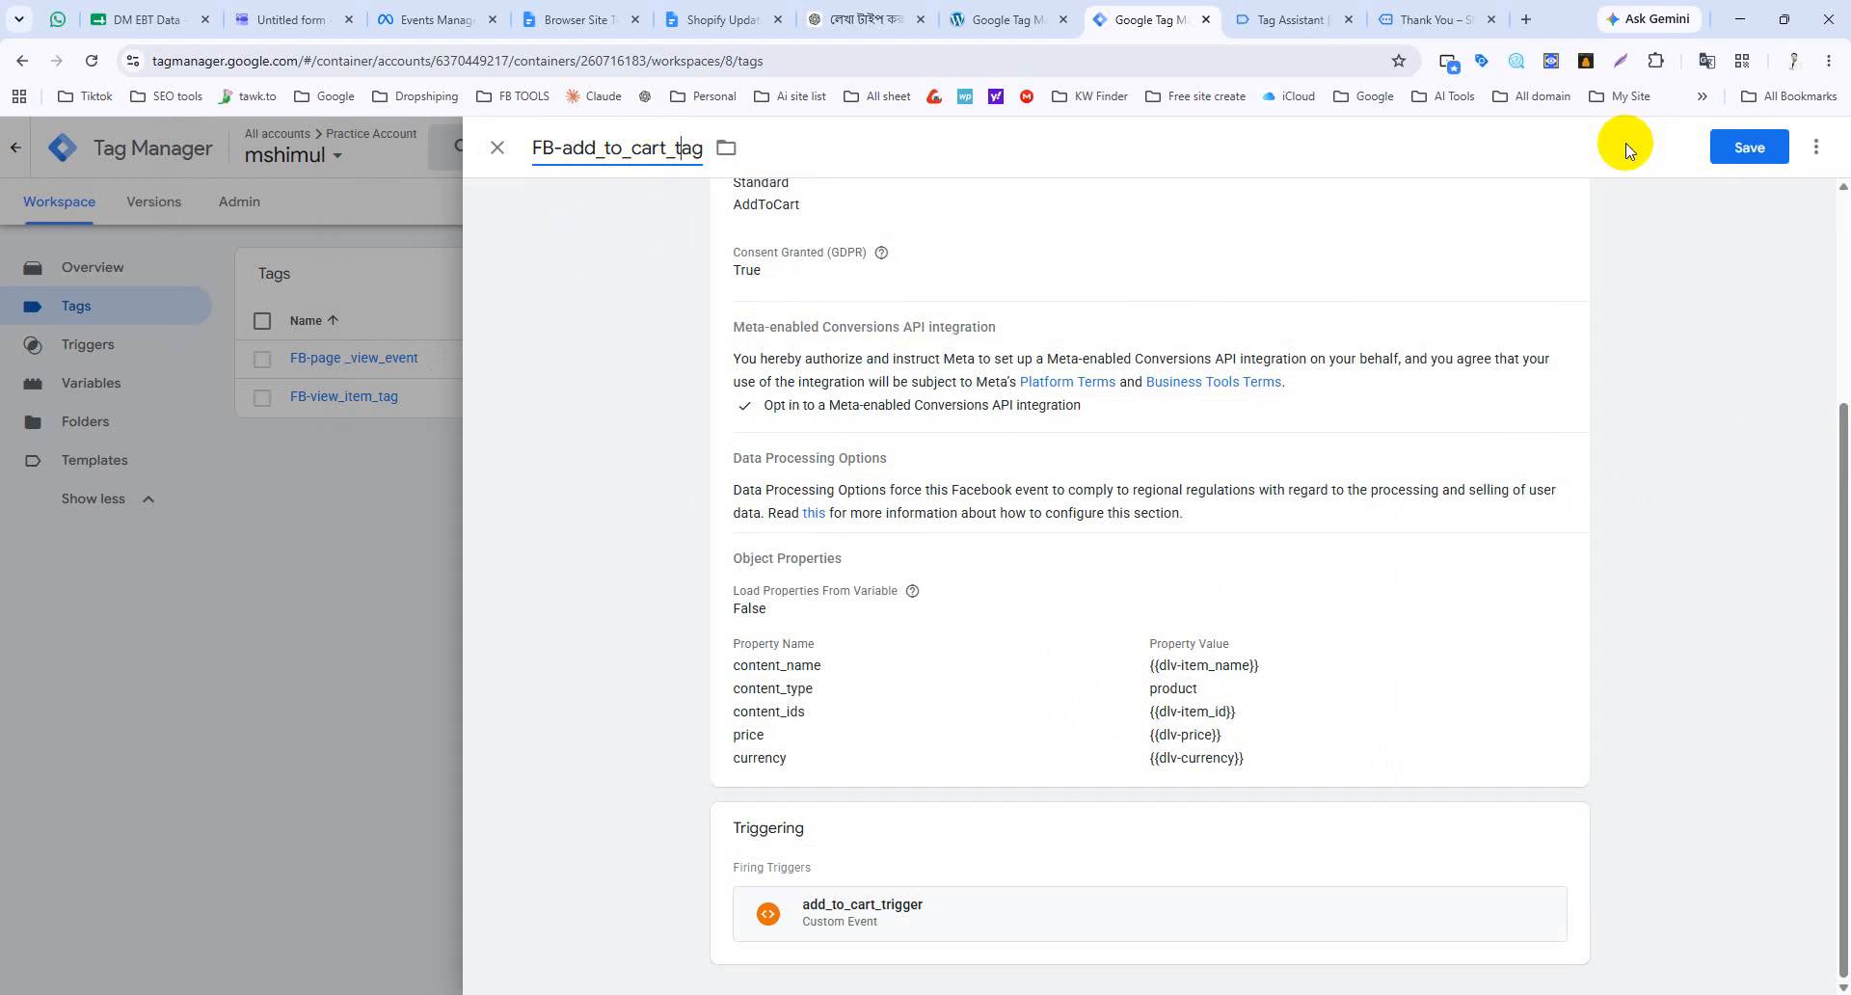
left_click(1750, 140)
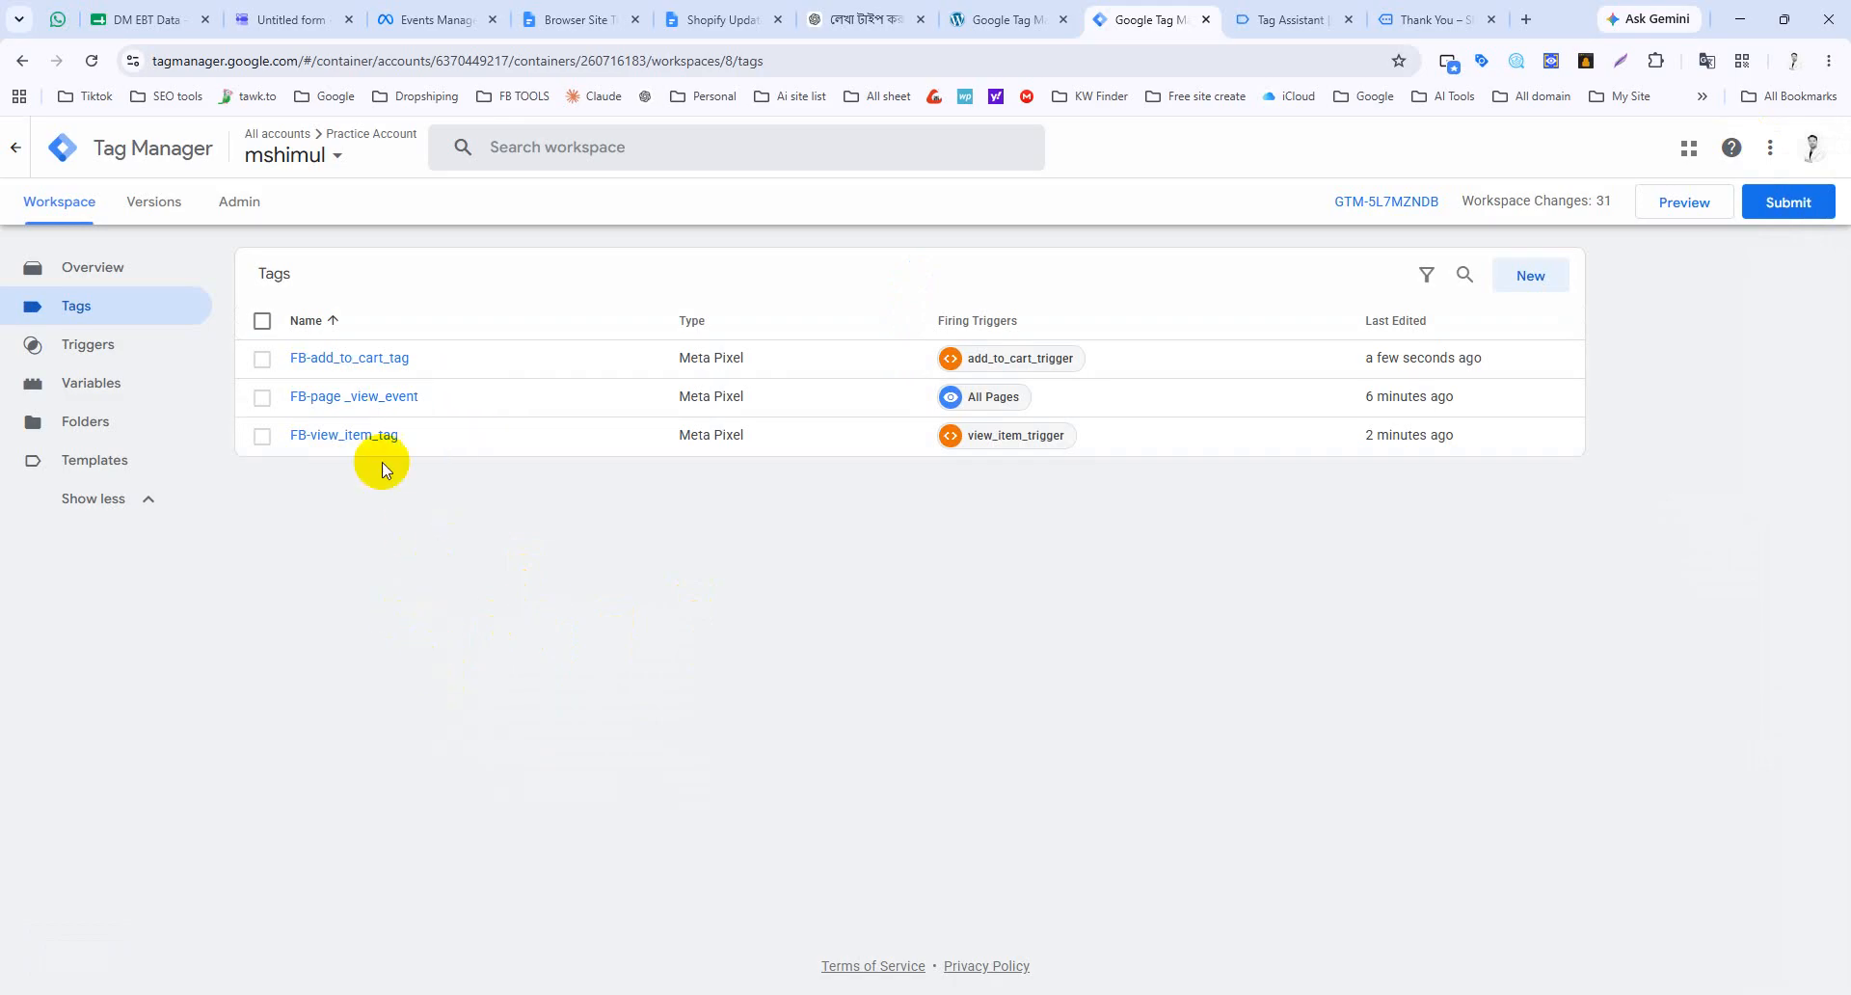
Step: Open FB-add_to_cart_tag from the tag list and make a copy of it
left_click(364, 364)
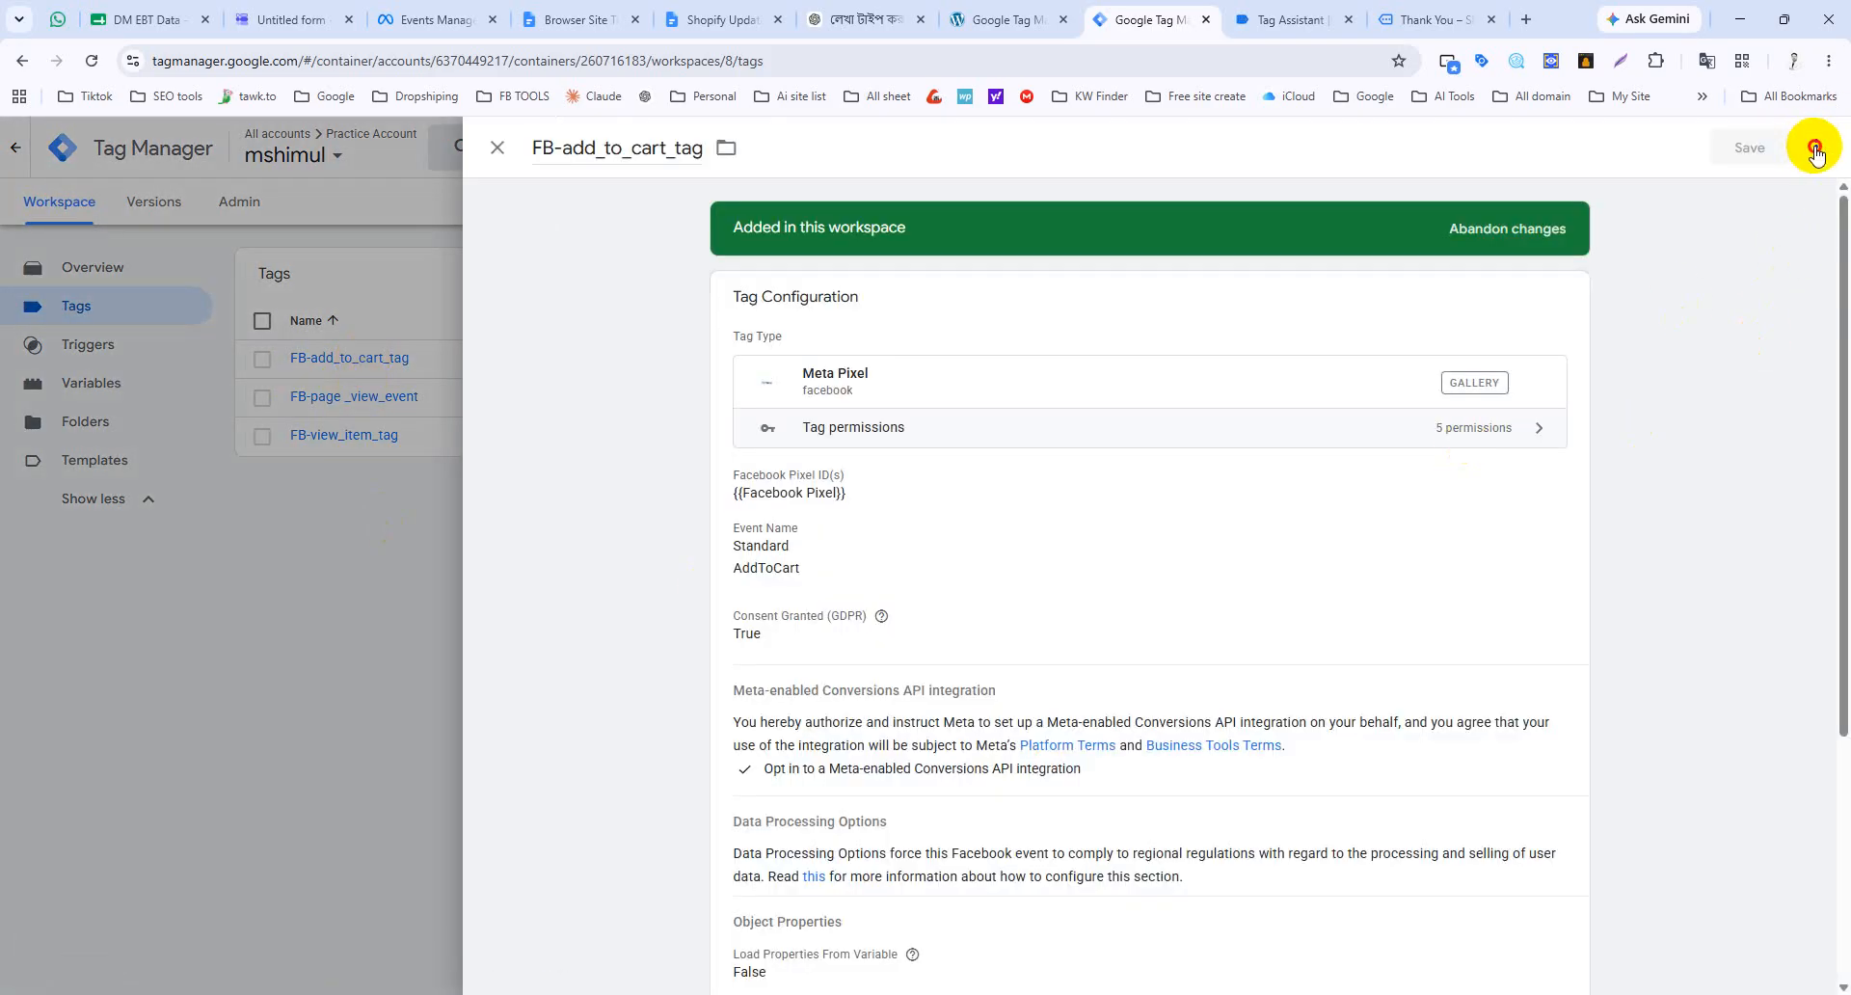
left_click(1816, 151)
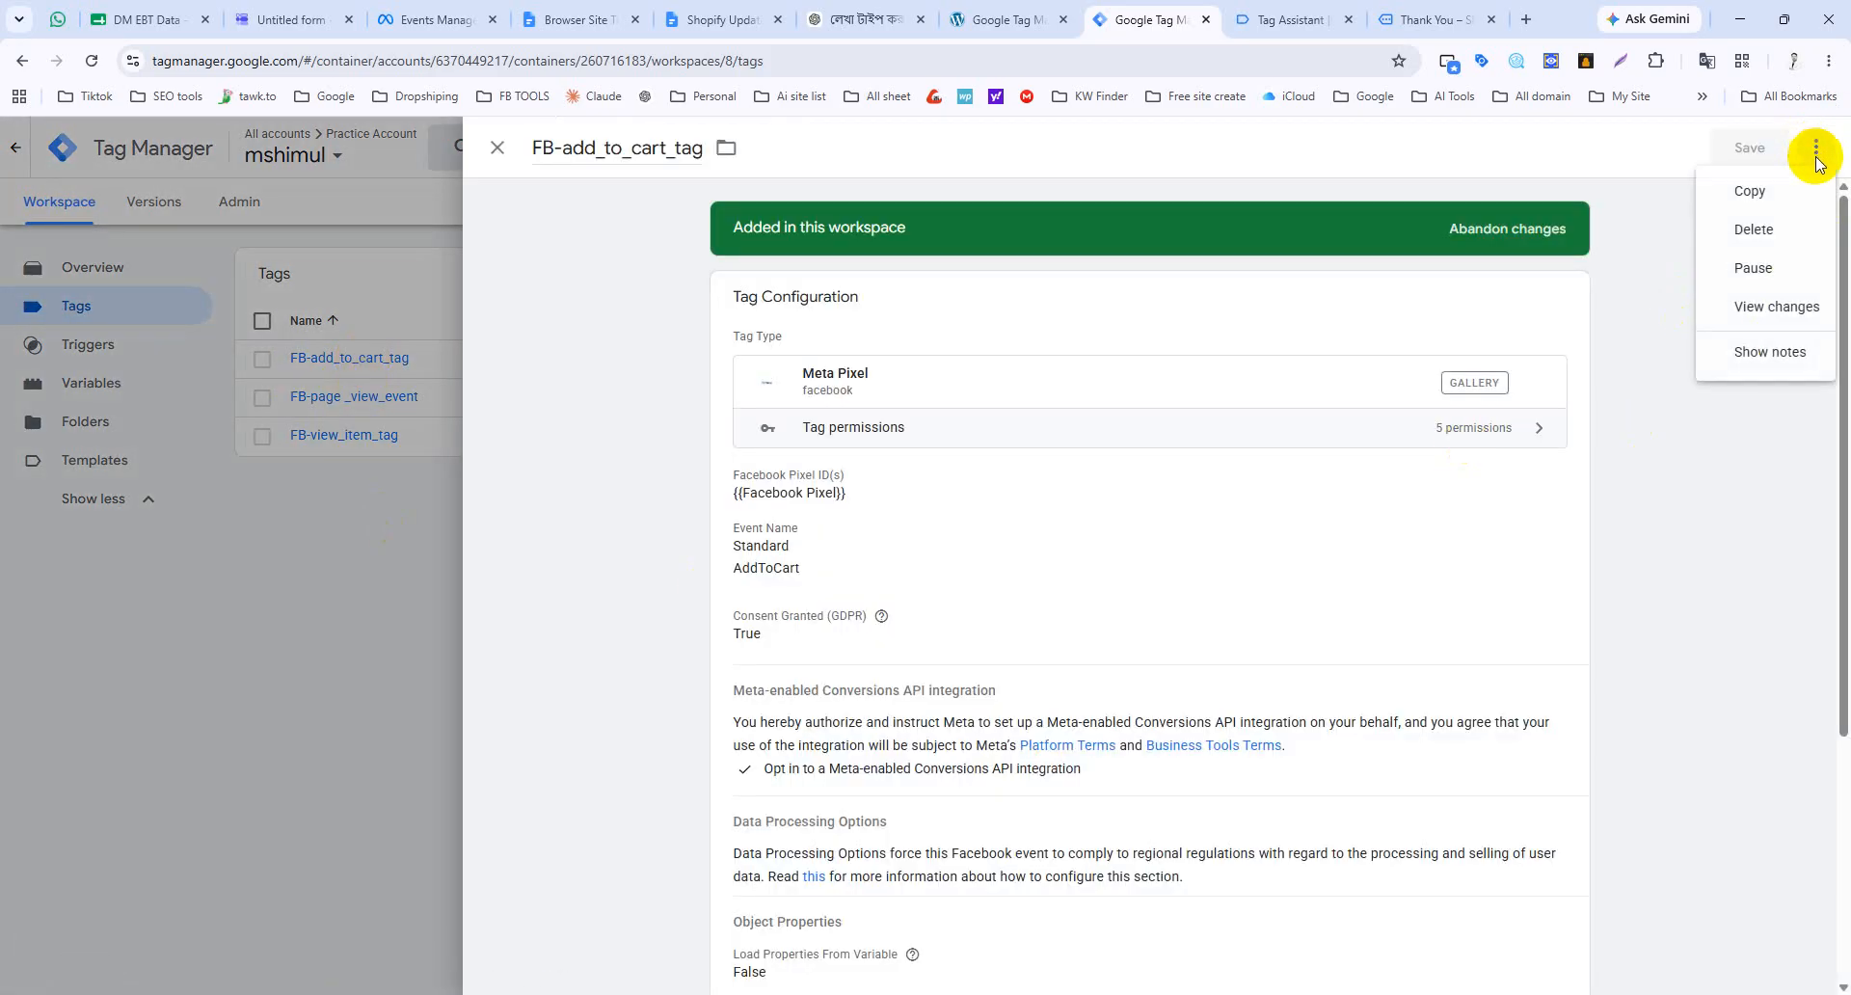
left_click(1782, 191)
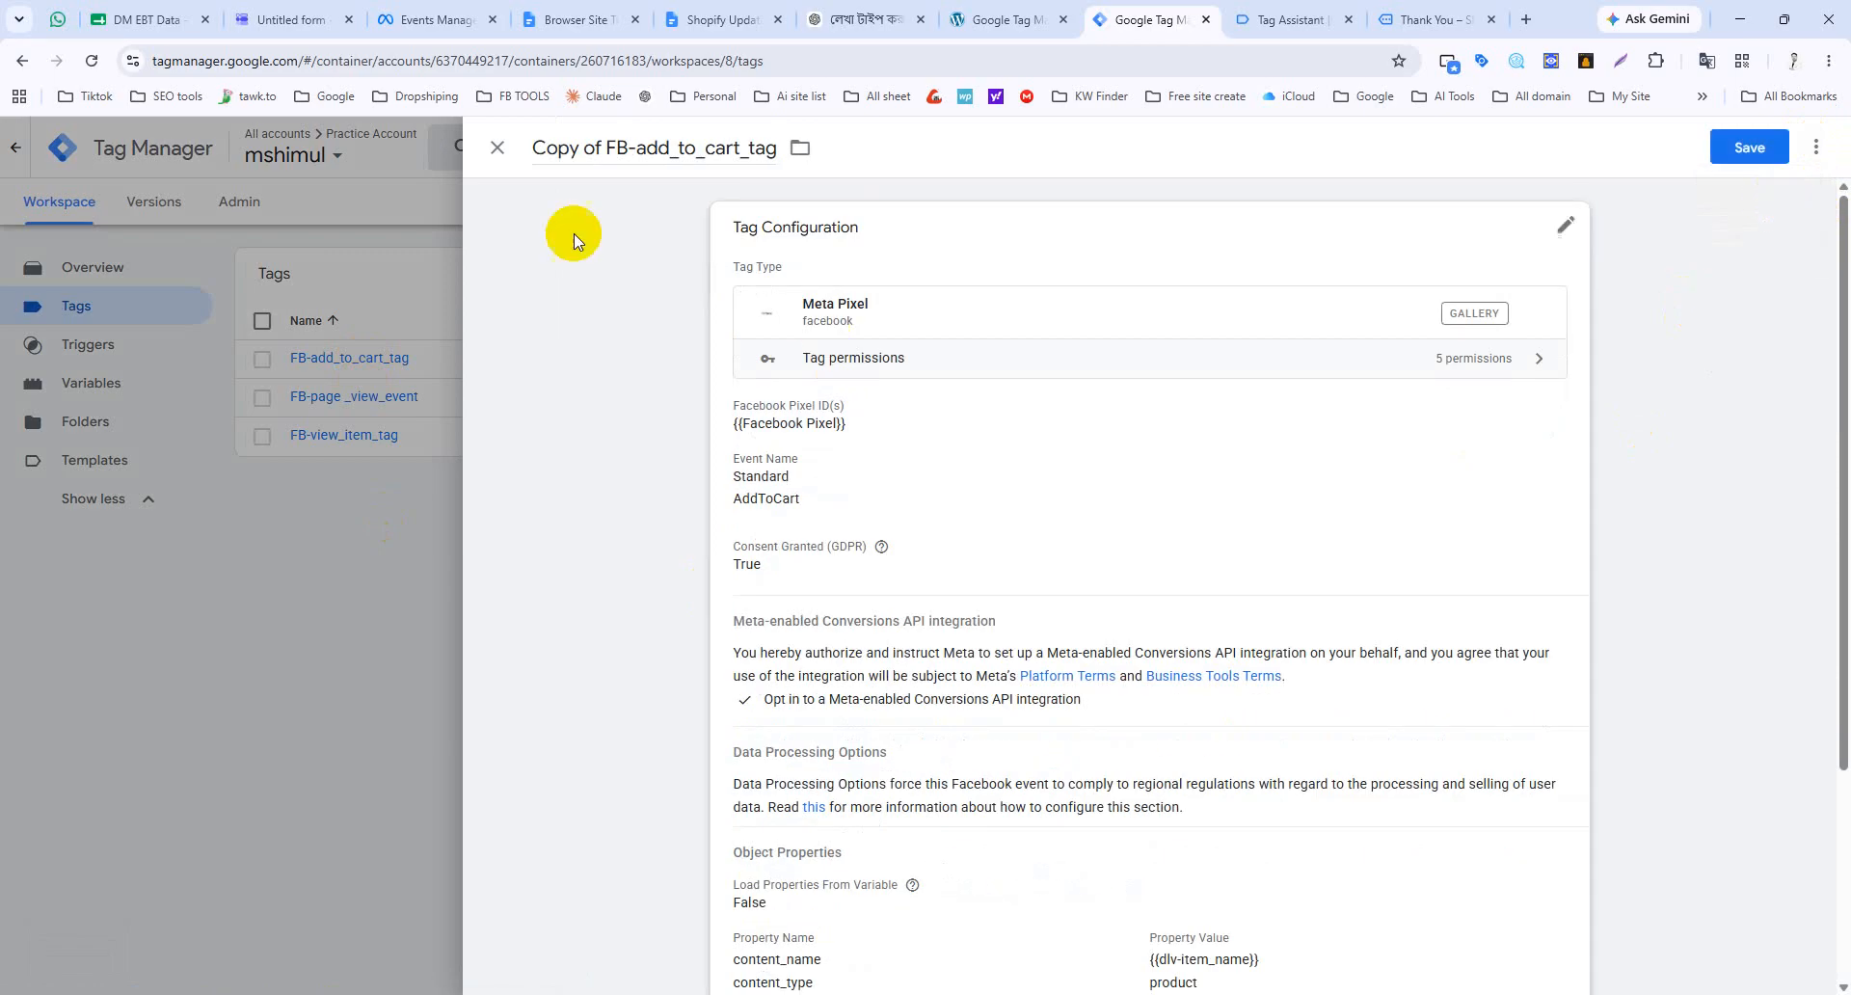
Step: Rename the copied tag FB-view_cart_tag and open its configuration for editing
left_click_drag(602, 150, 521, 159)
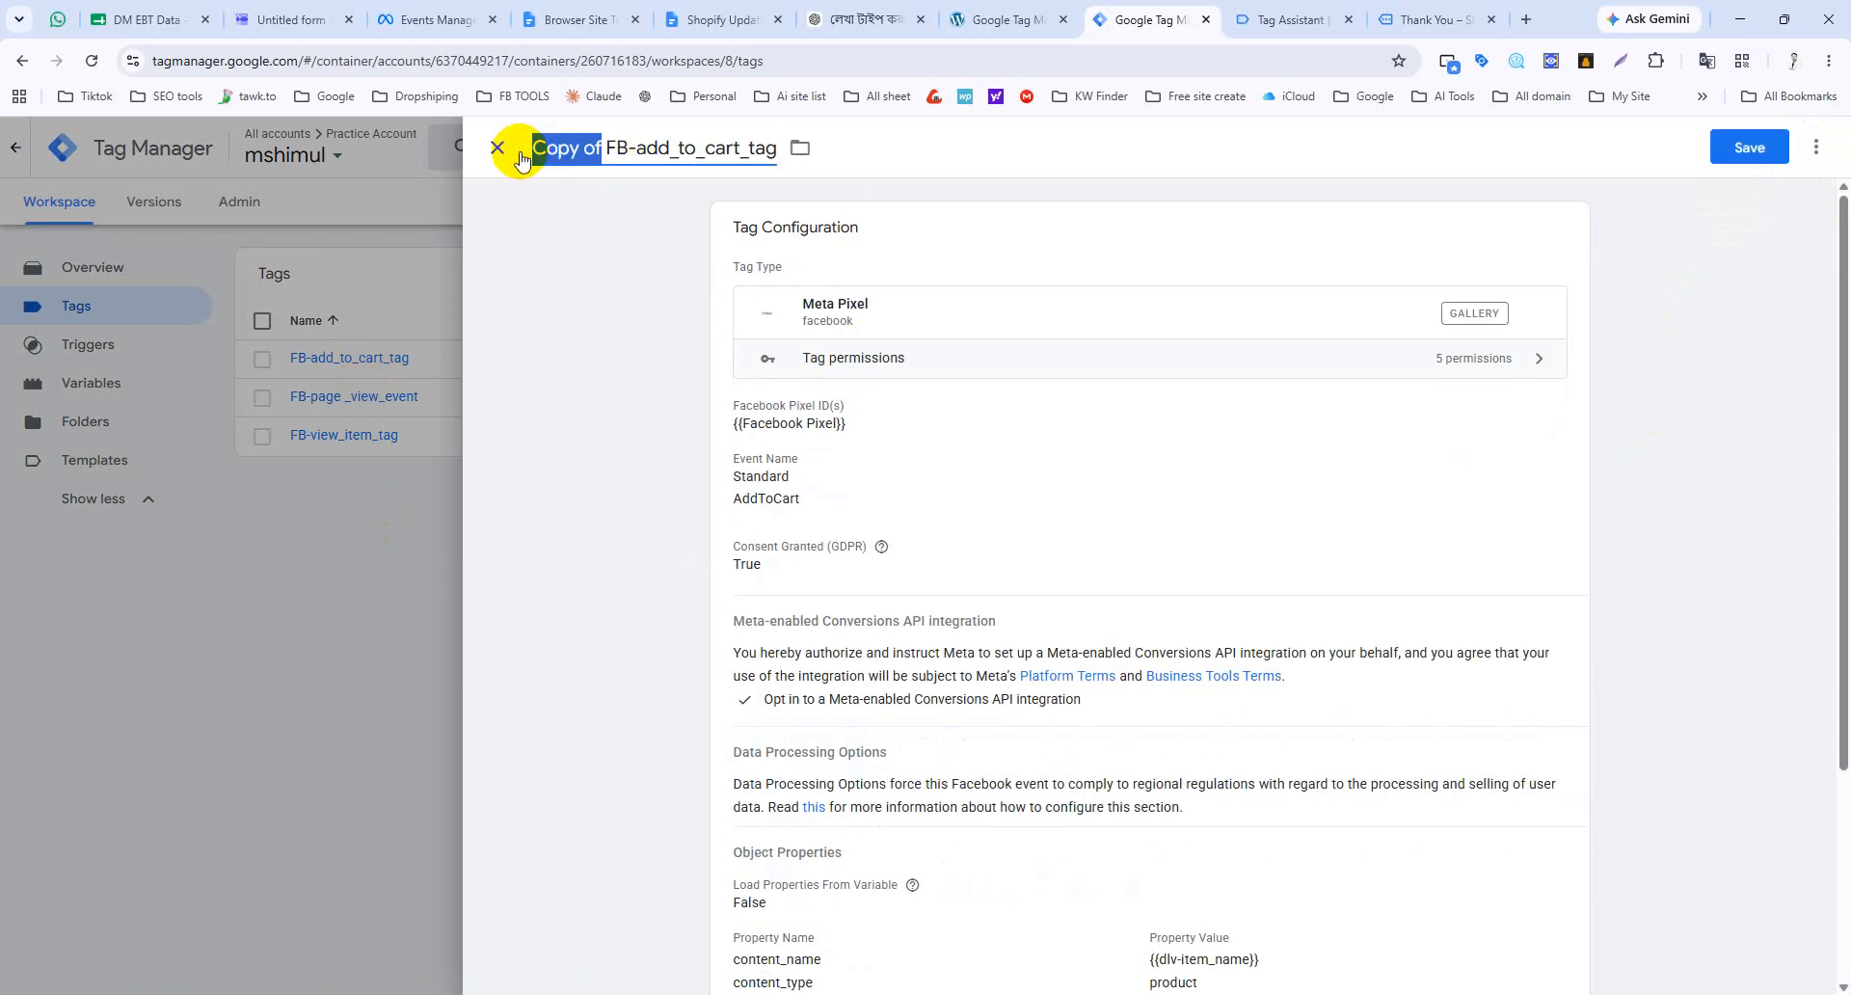
key("BackSpace")
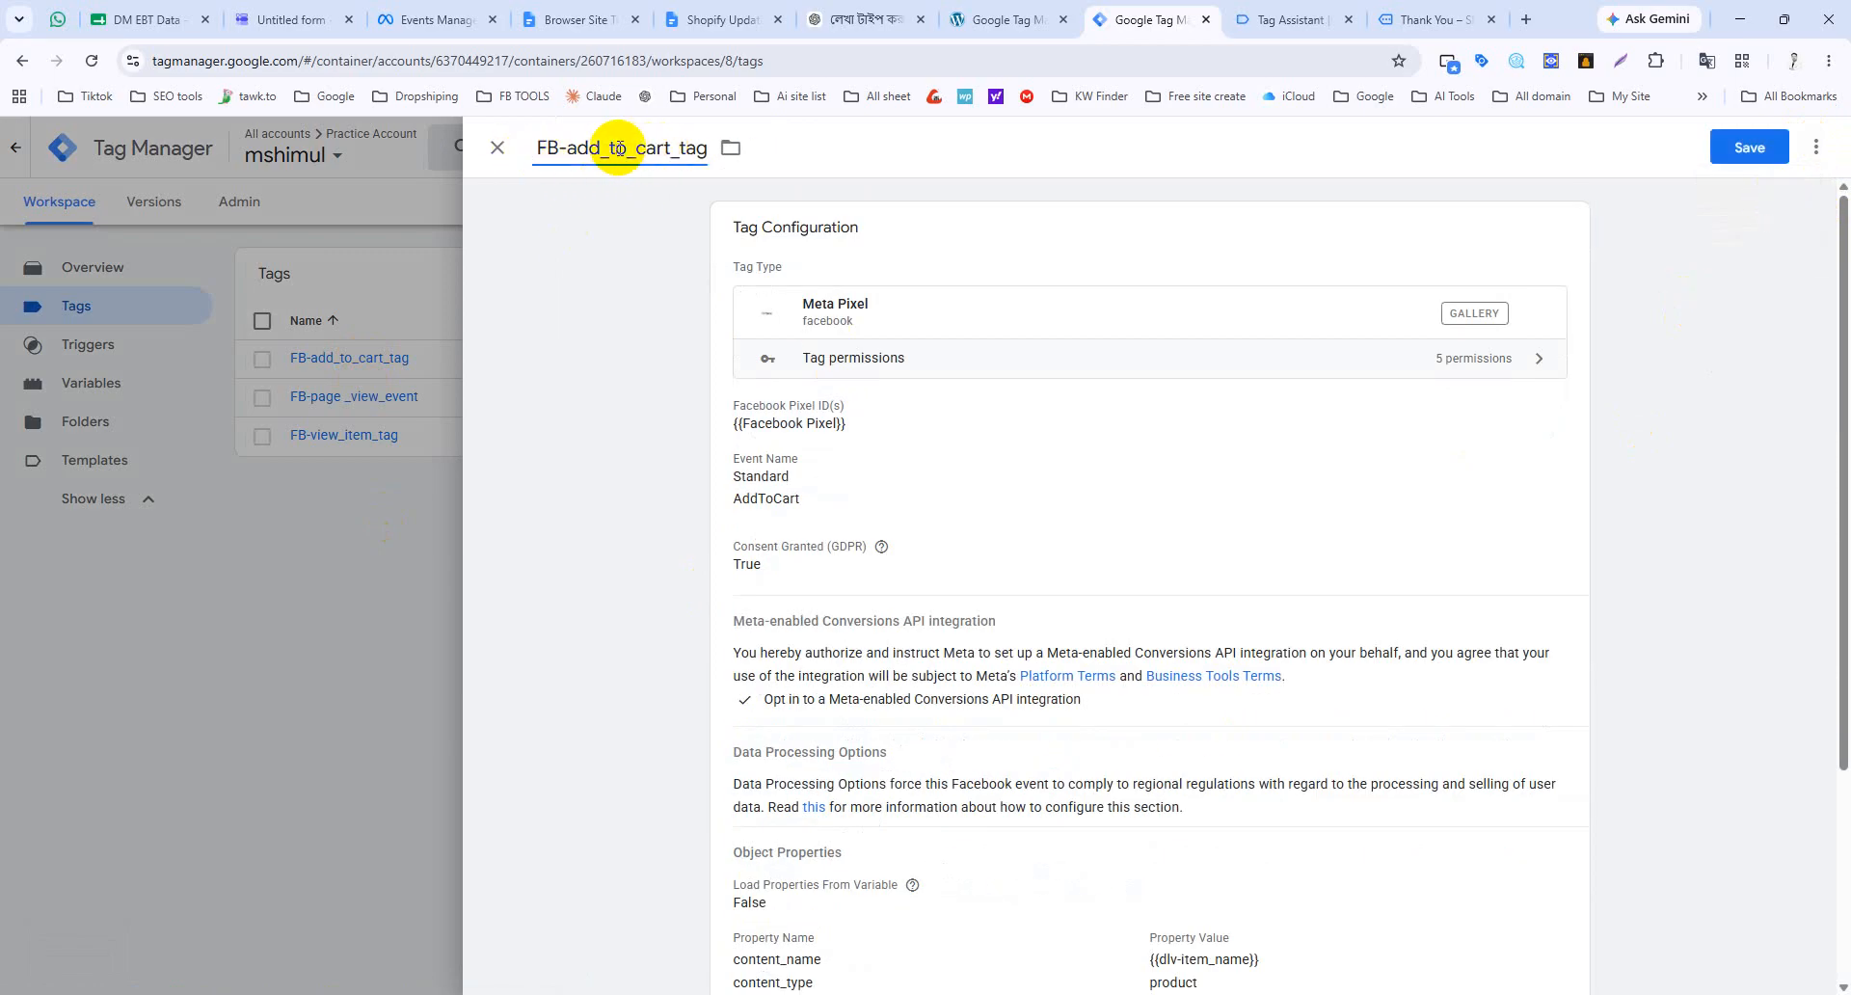
left_click_drag(620, 147, 574, 150)
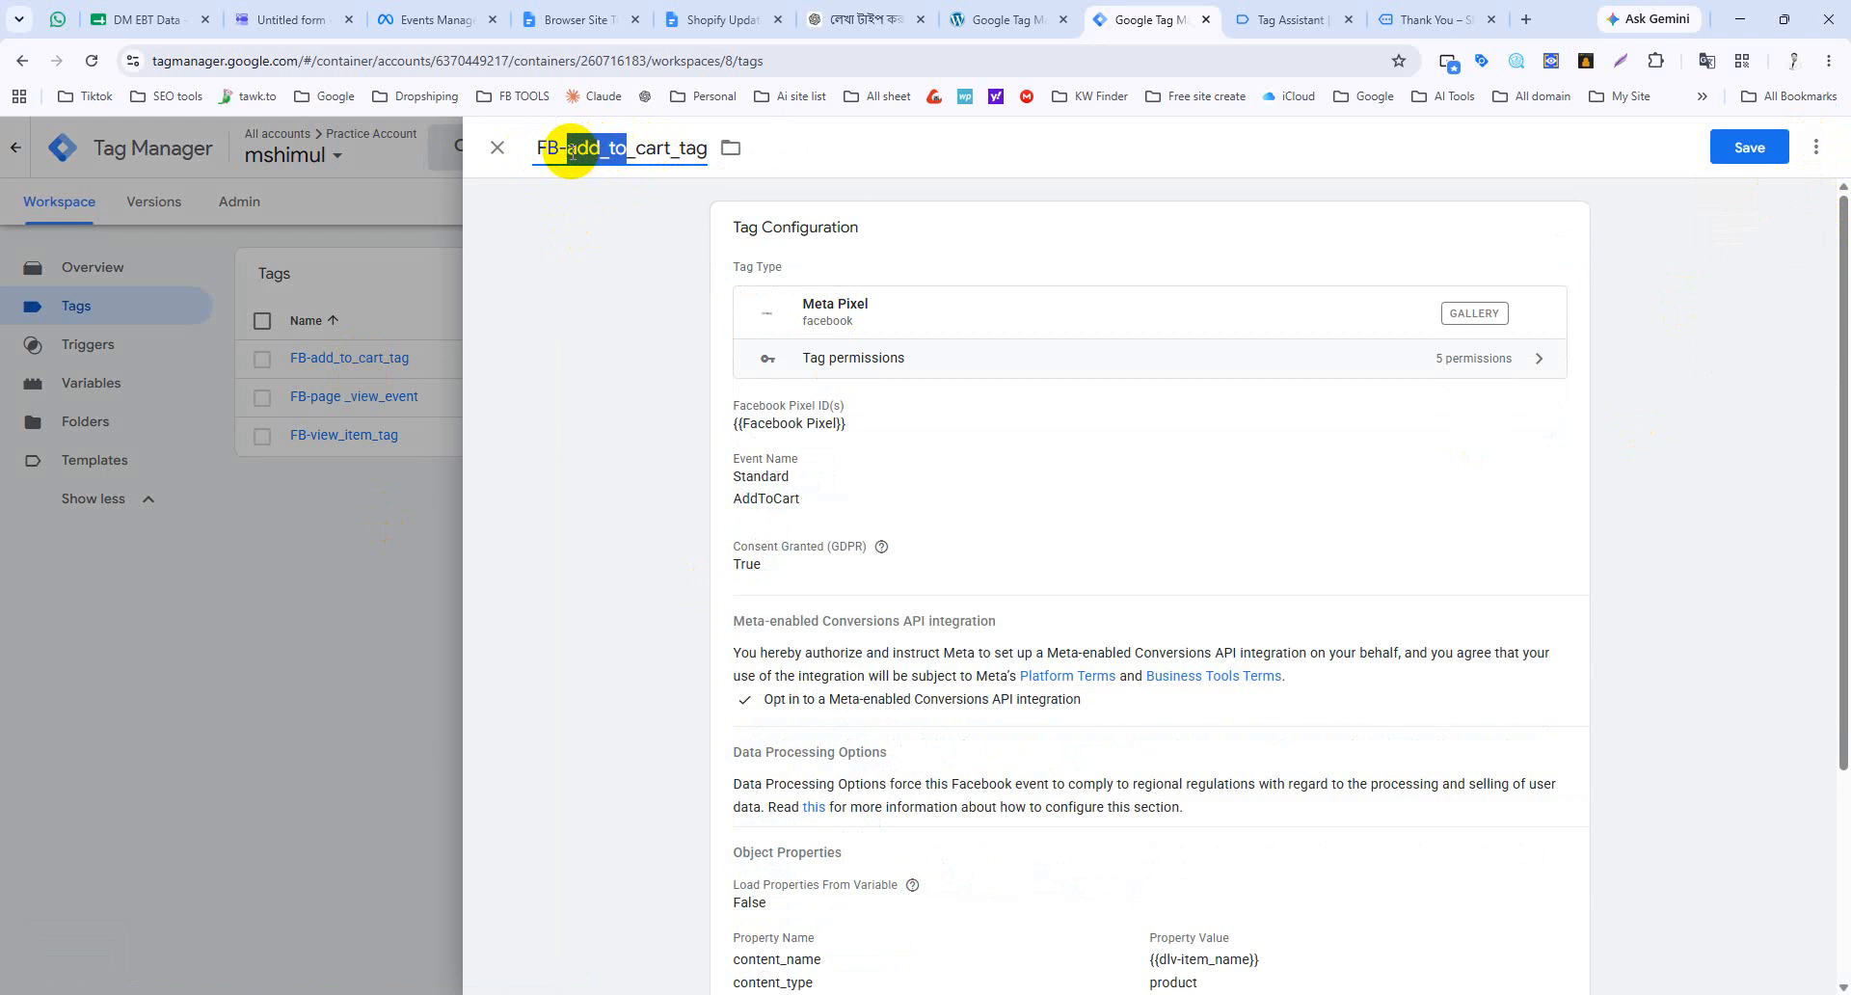
type("view")
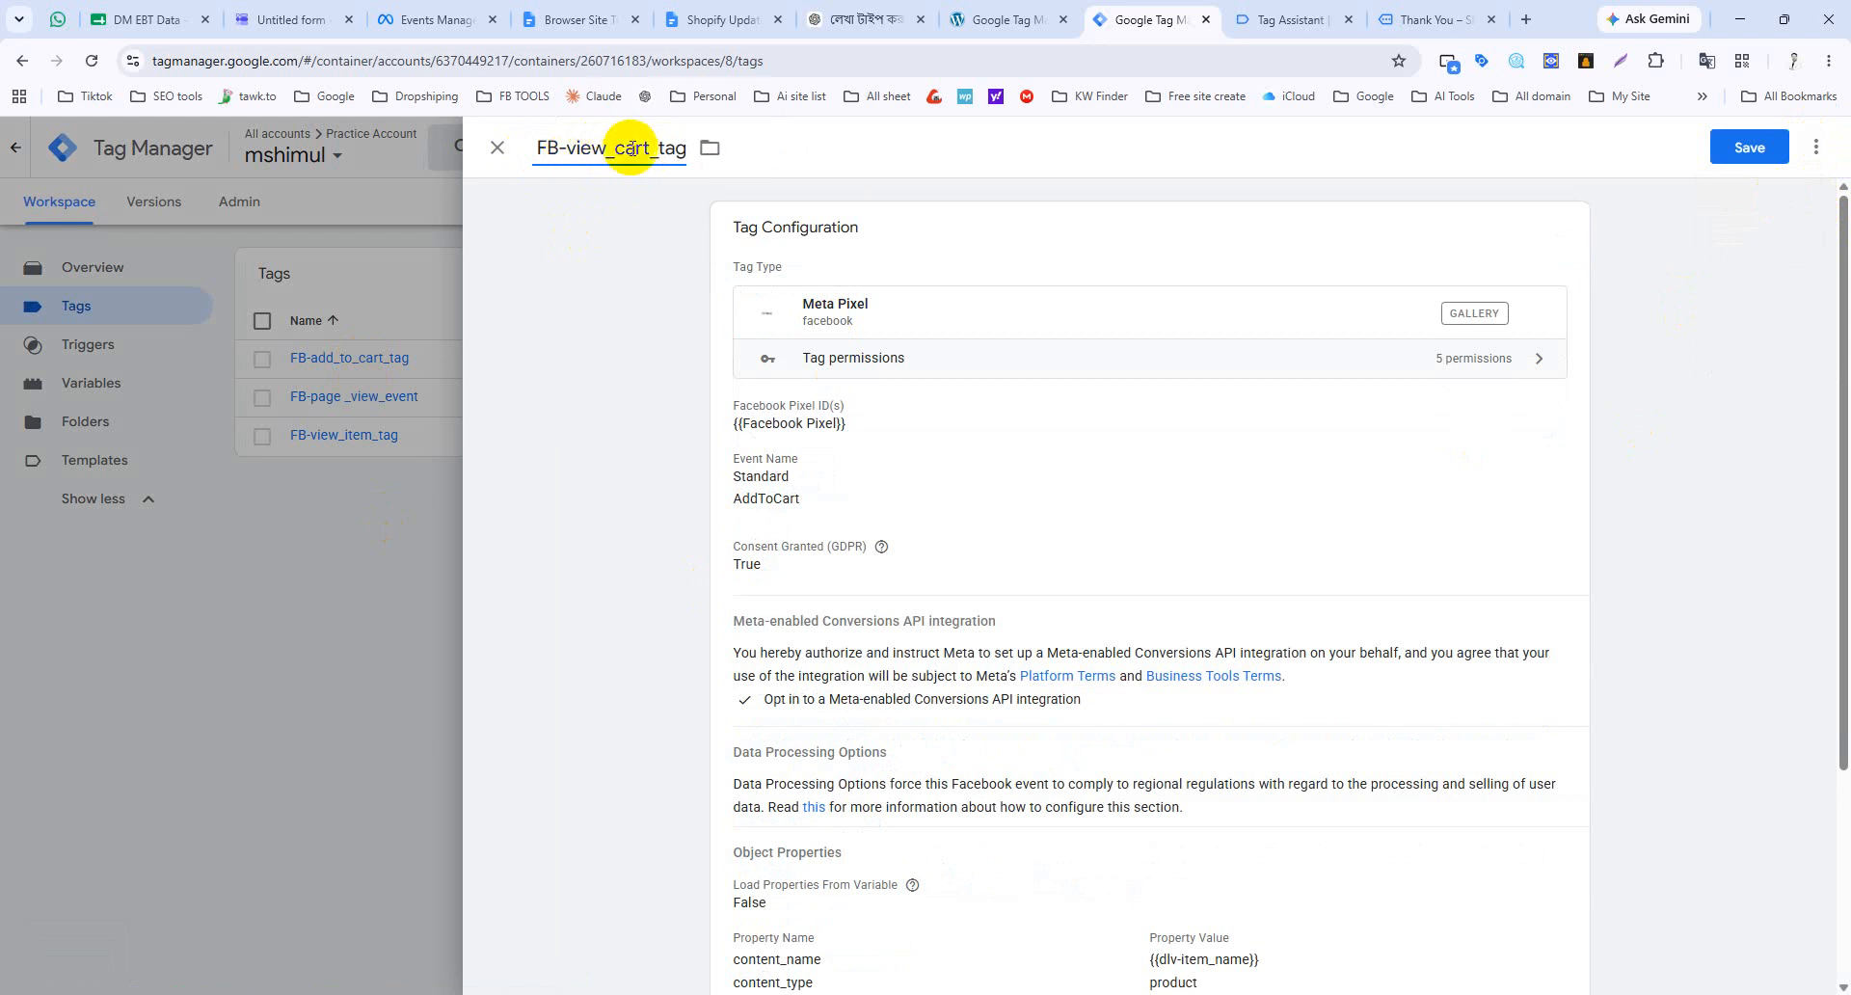
left_click_drag(633, 150, 574, 157)
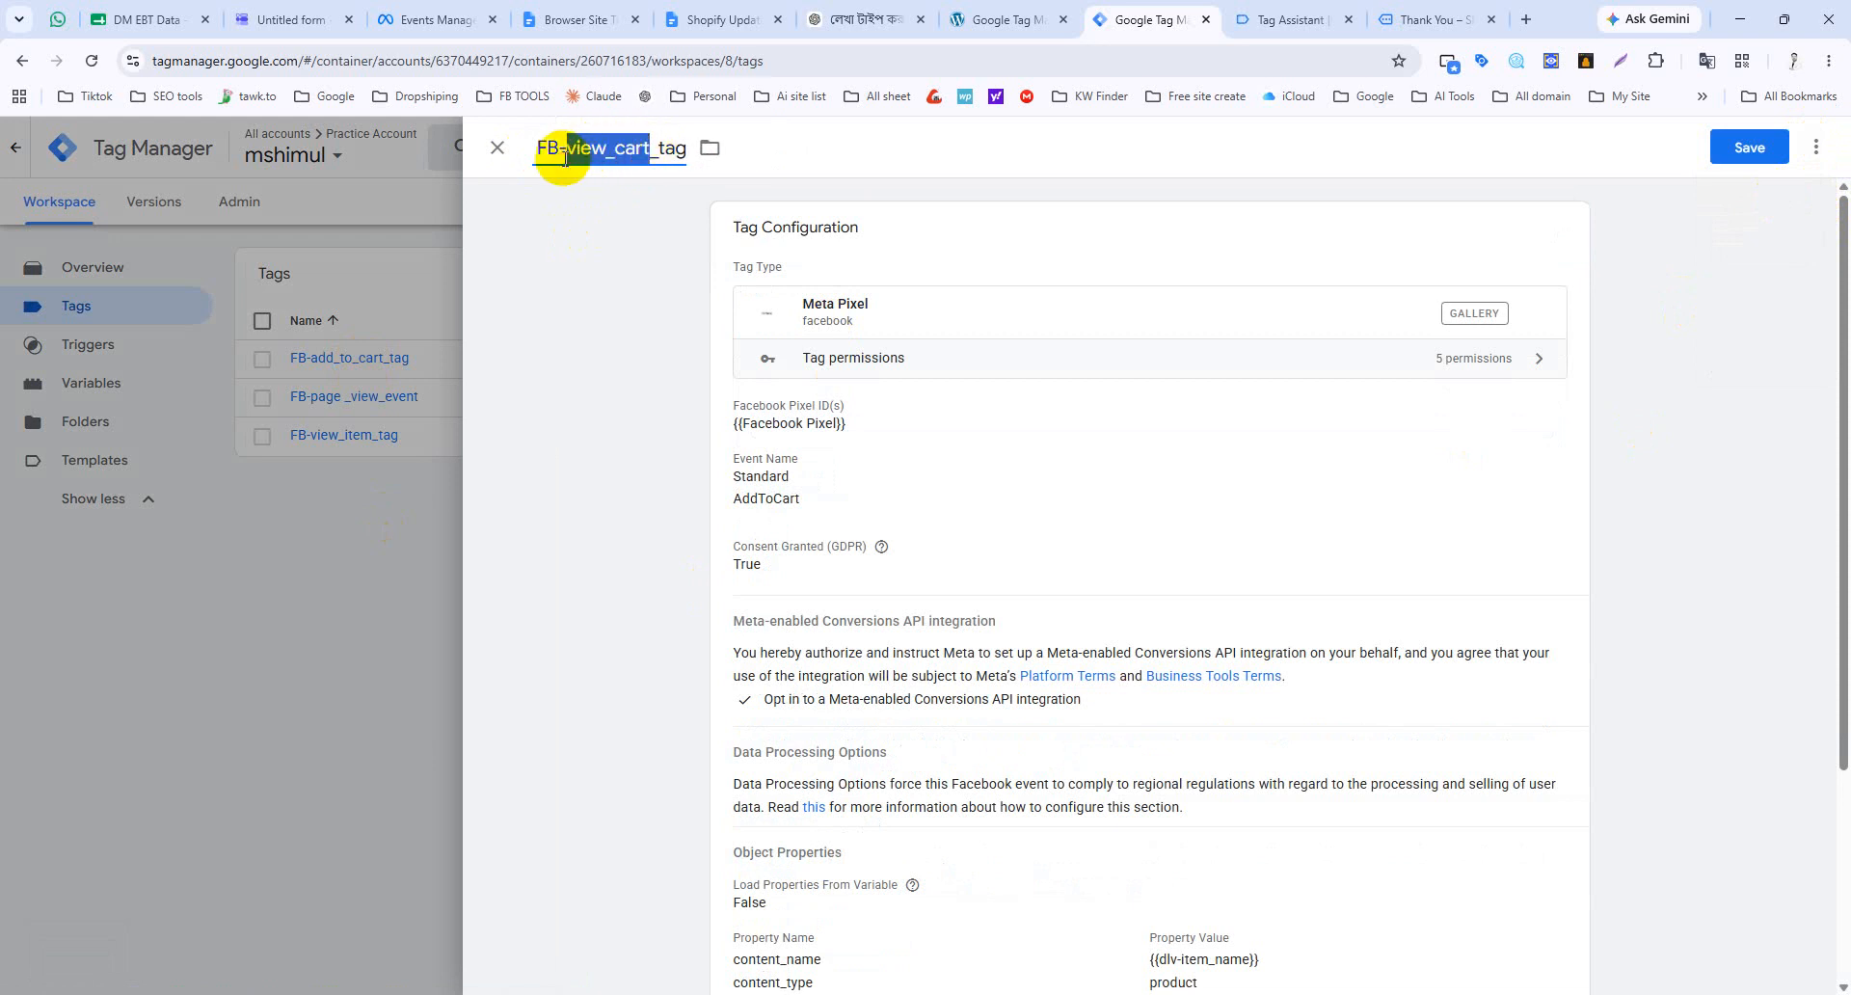
left_click(1061, 490)
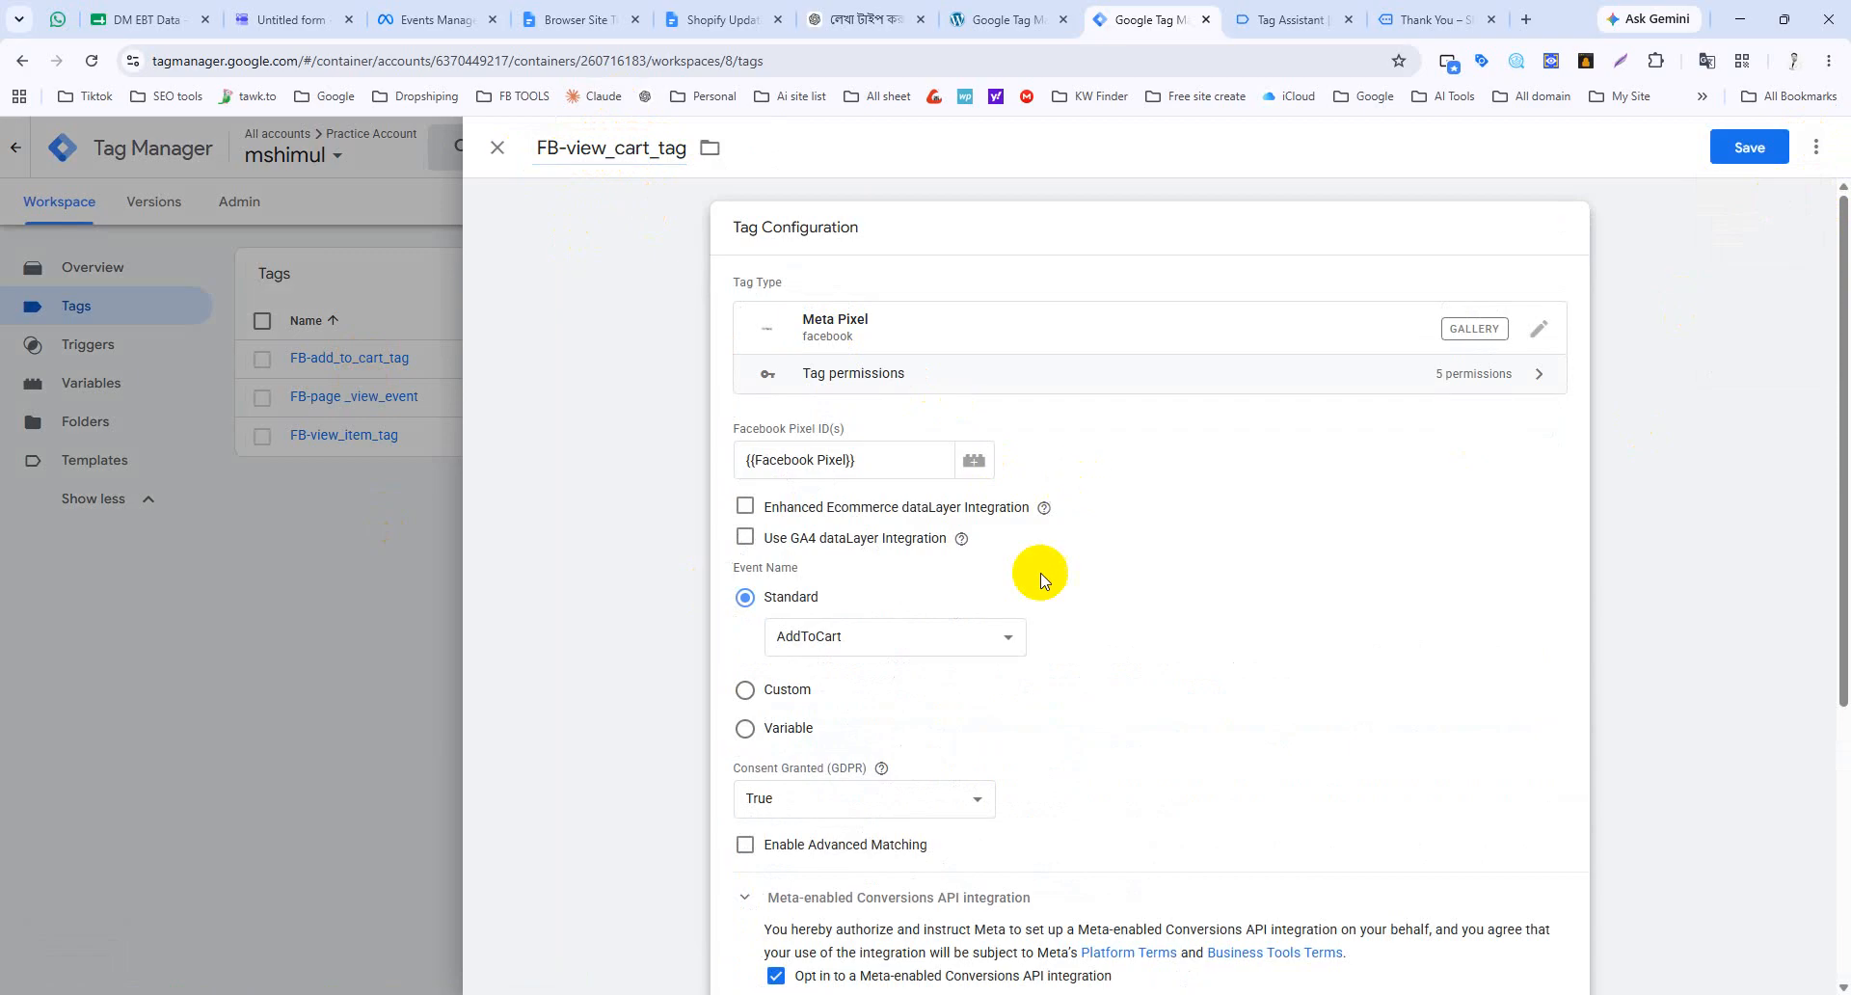
Step: Set the tag's event name to the custom event view_cart and open its firing triggers for editing
left_click(887, 633)
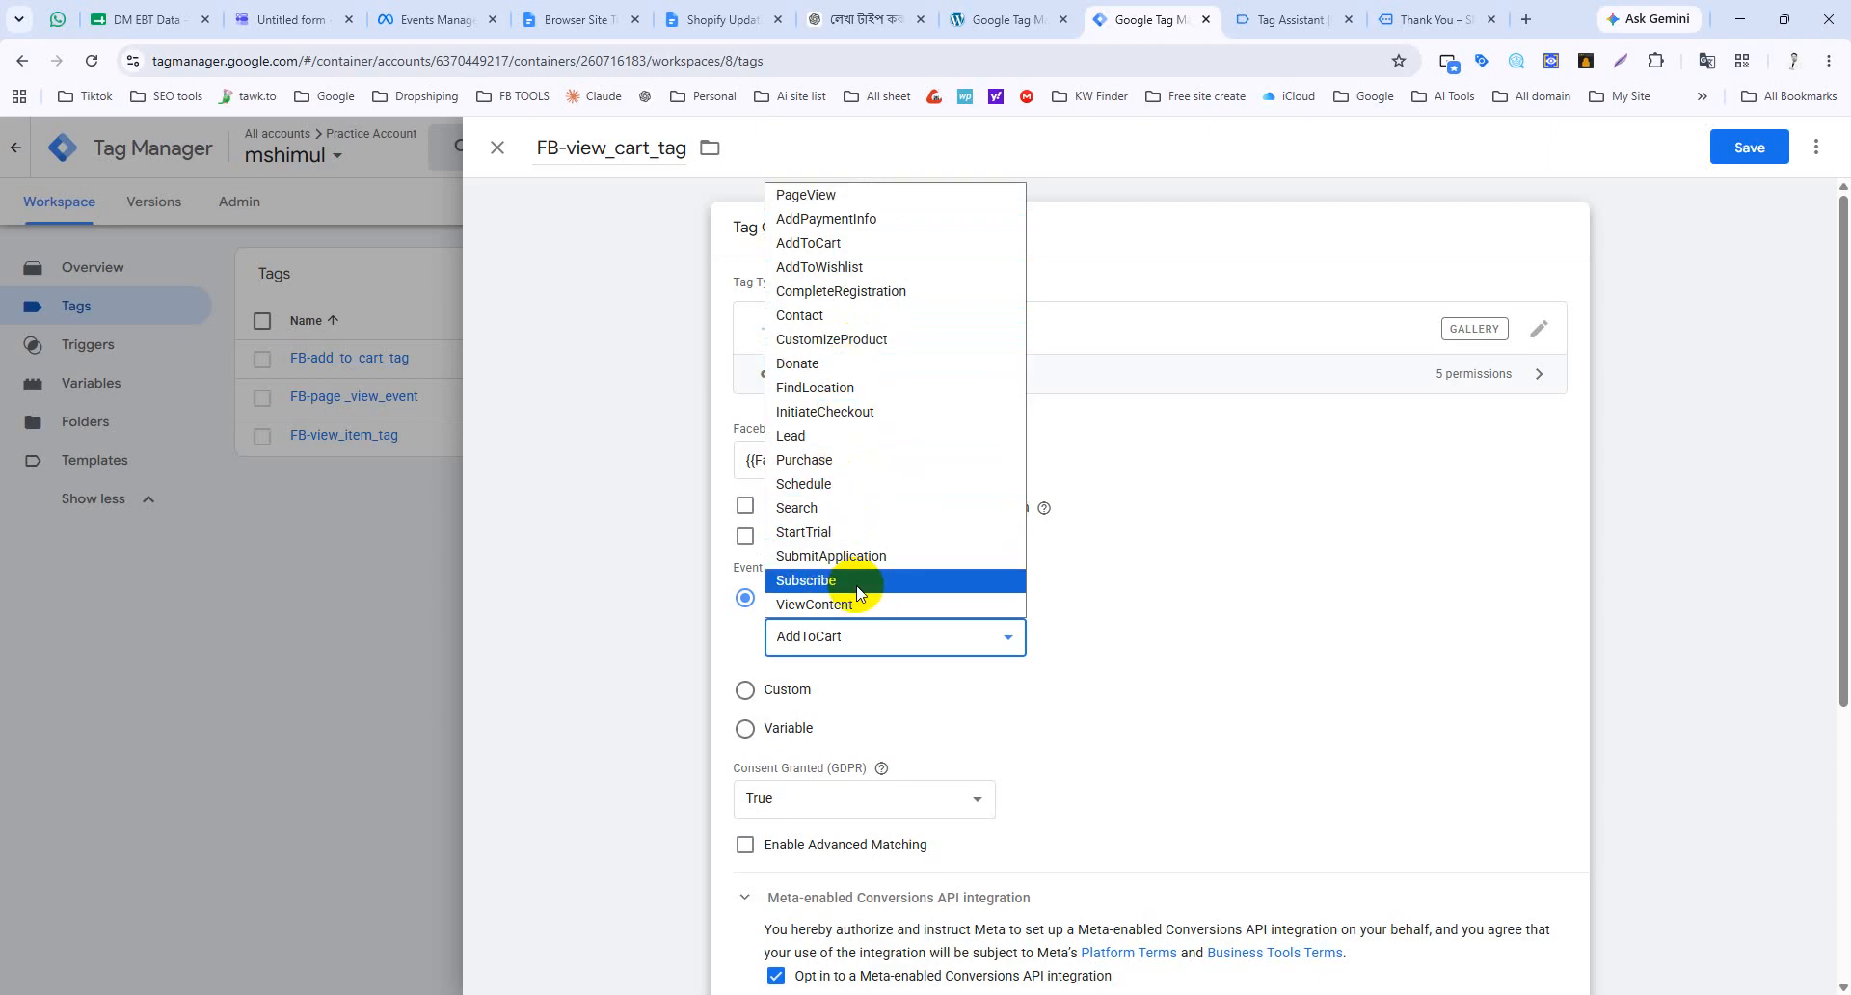
left_click(1148, 608)
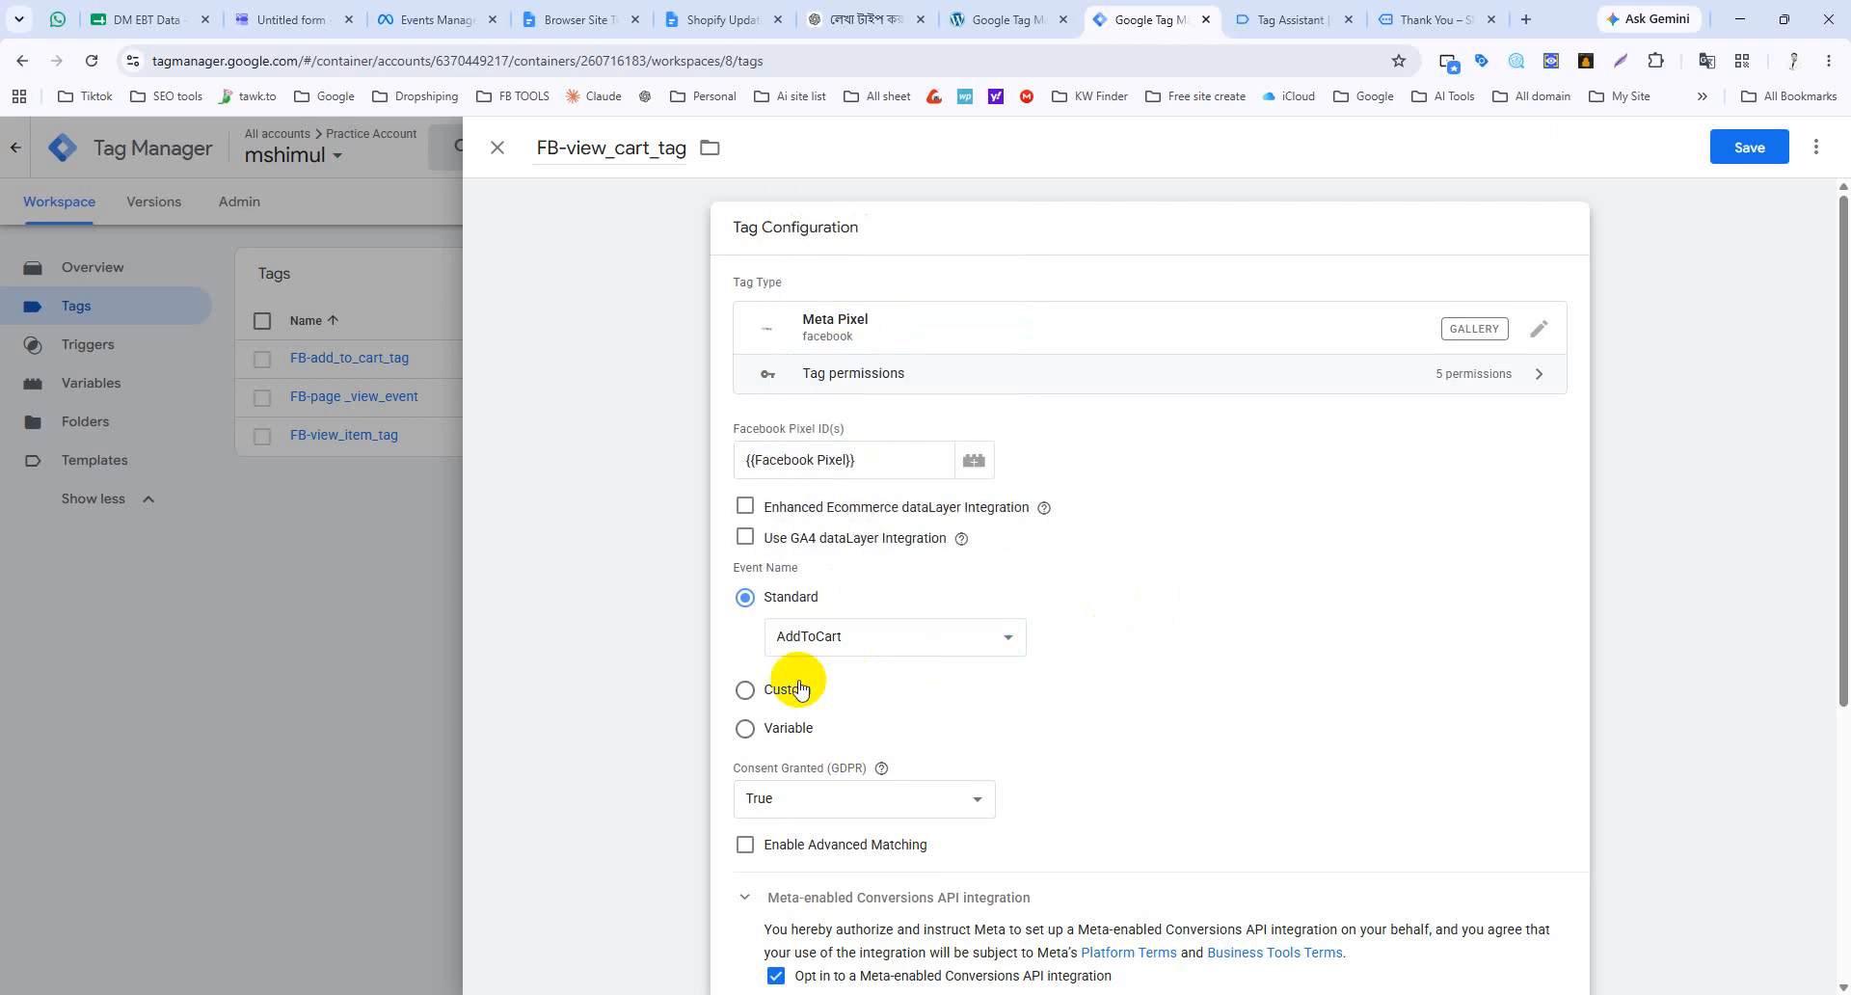
left_click(746, 690)
left_click(801, 684)
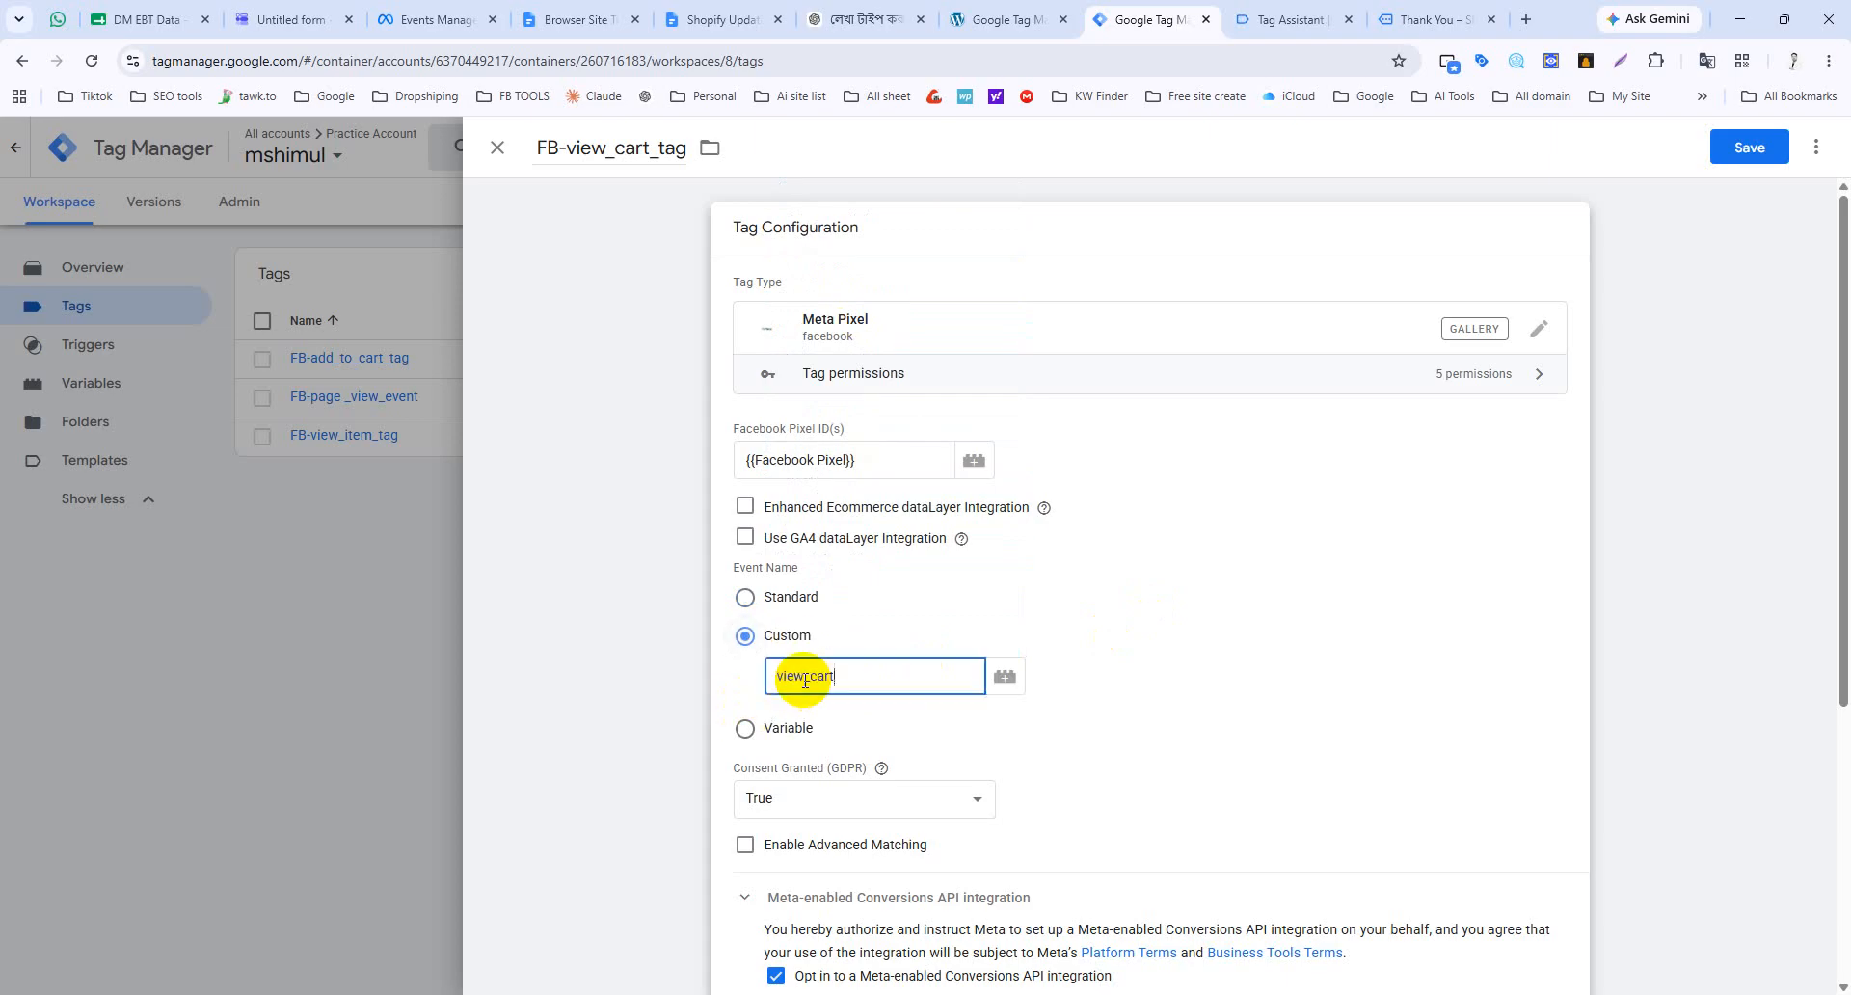
scroll(806, 681, "down", 5)
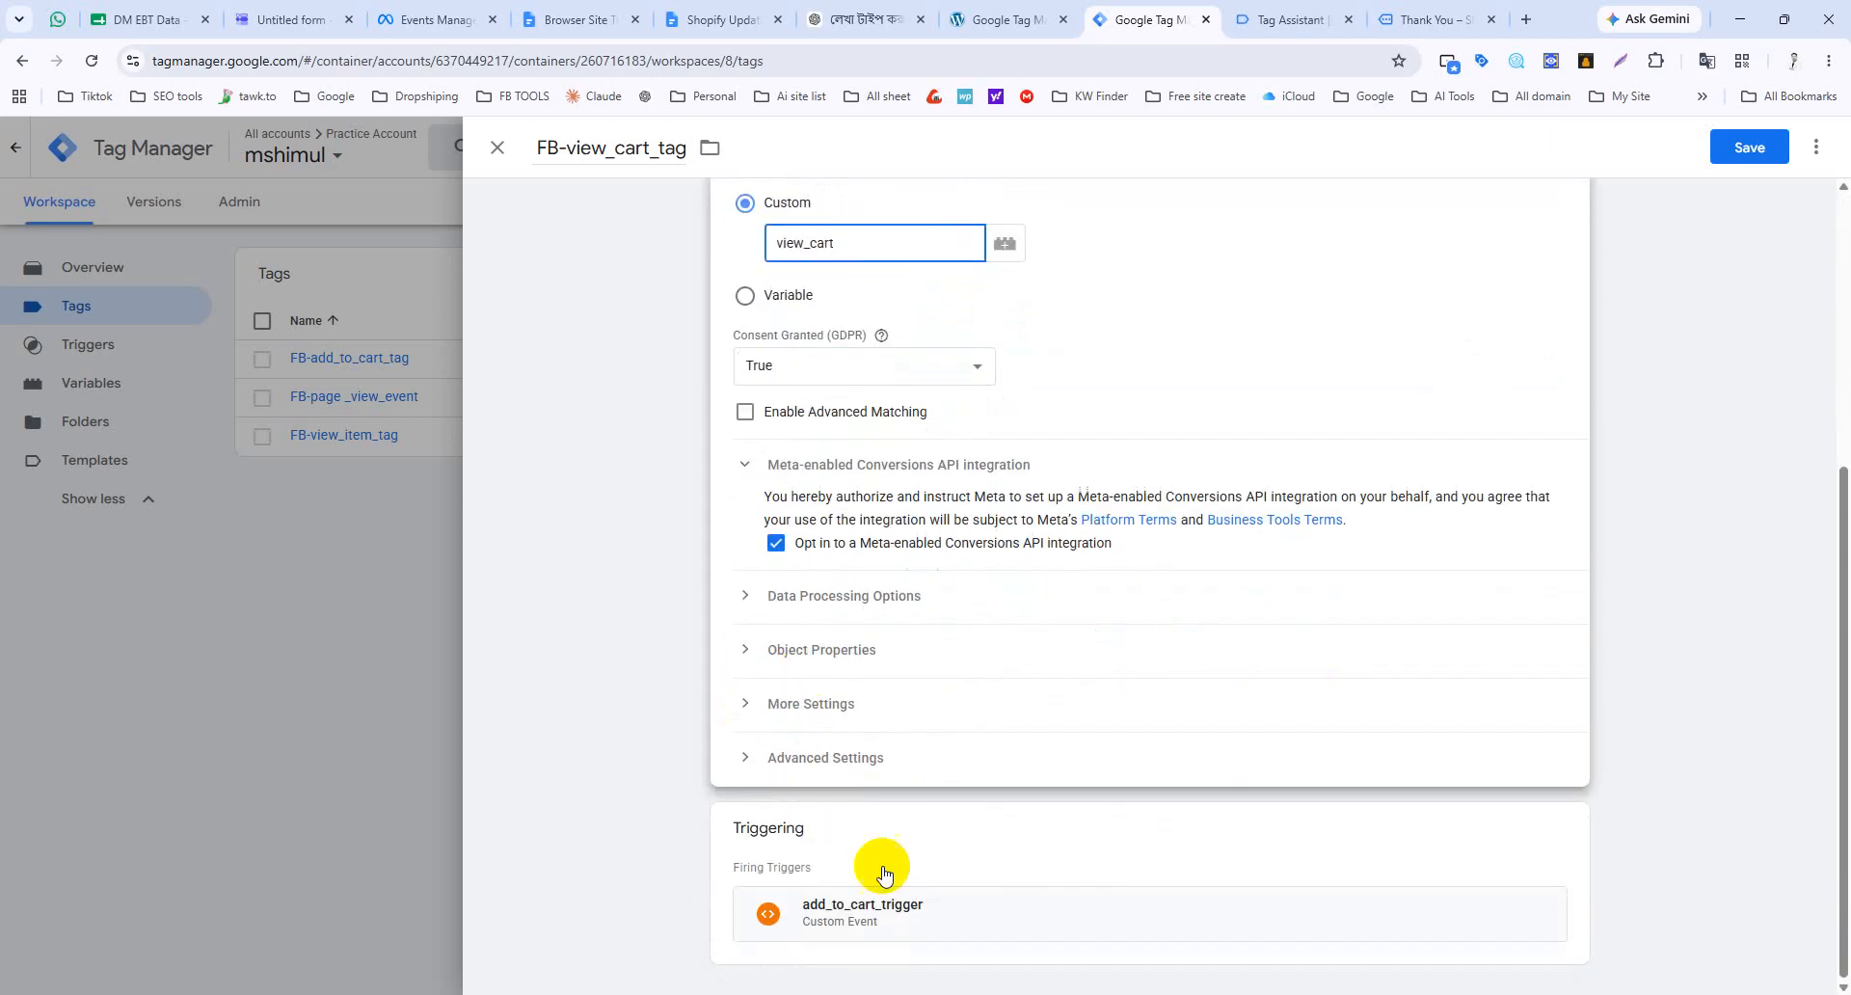
left_click(1542, 835)
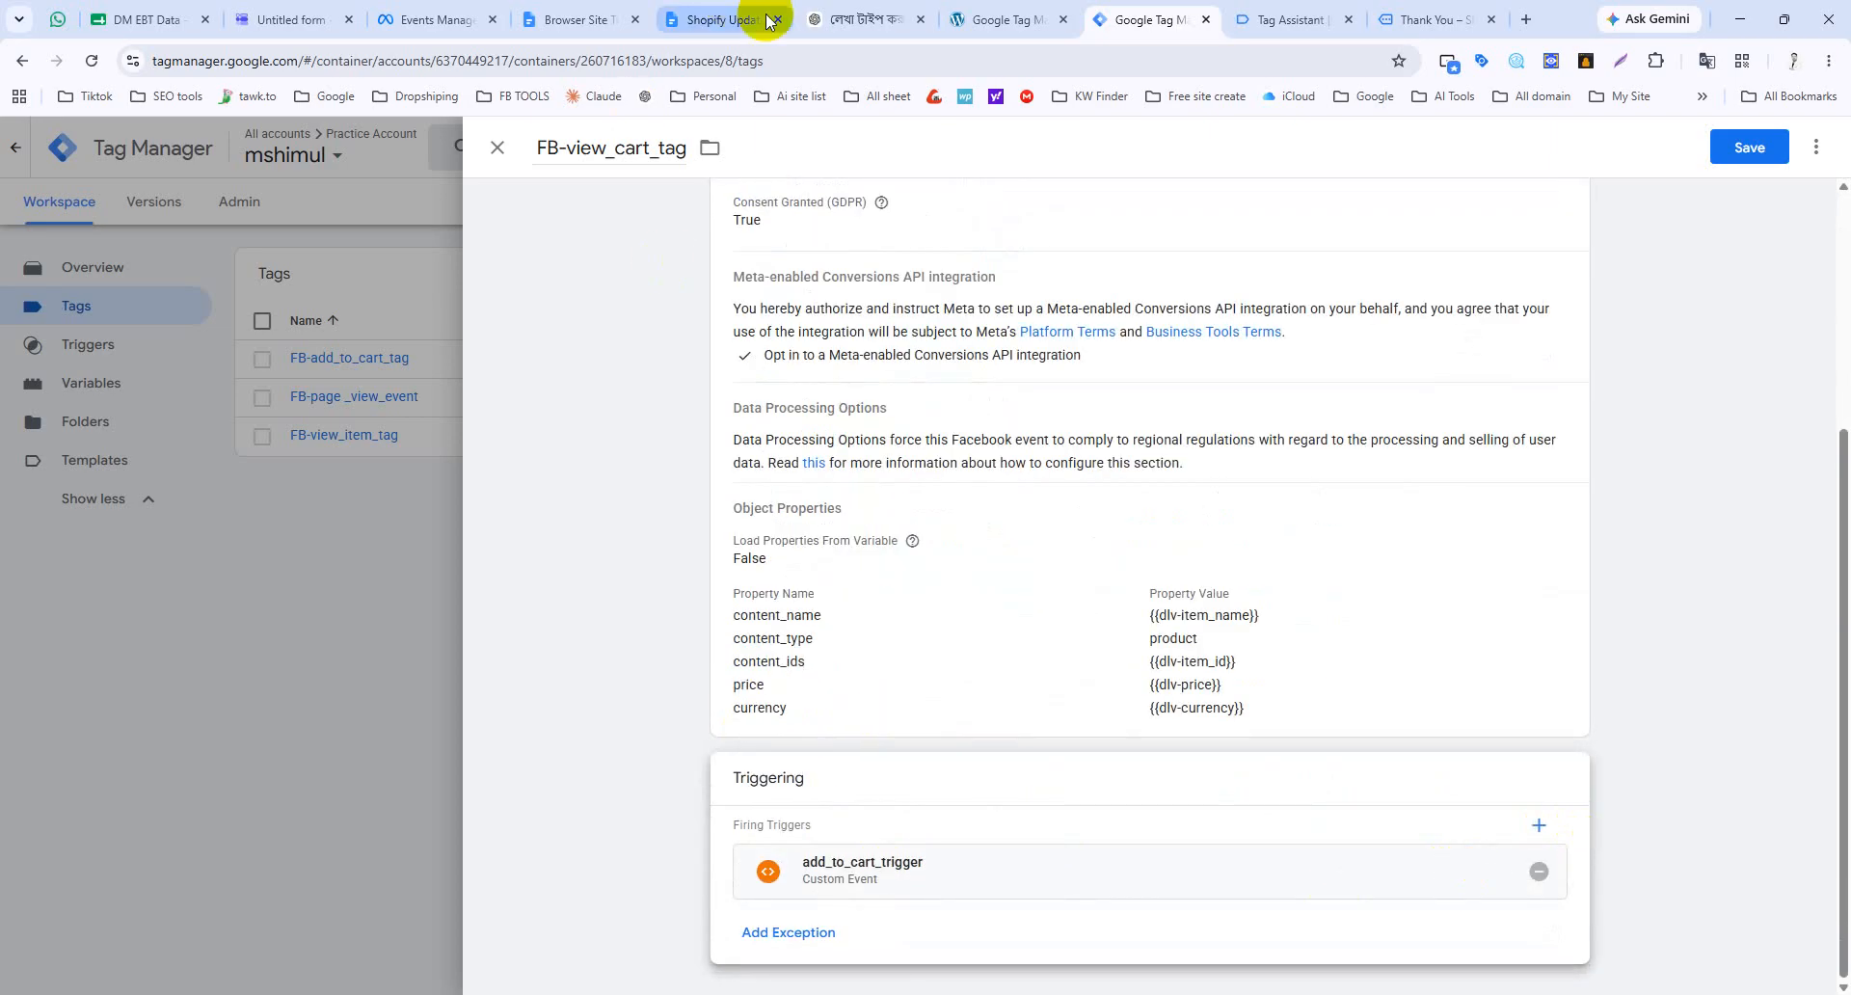
Step: Switch to the Shop Vila store, open Dark Brown Jeans from its home page and add one to the cart
left_click(1417, 19)
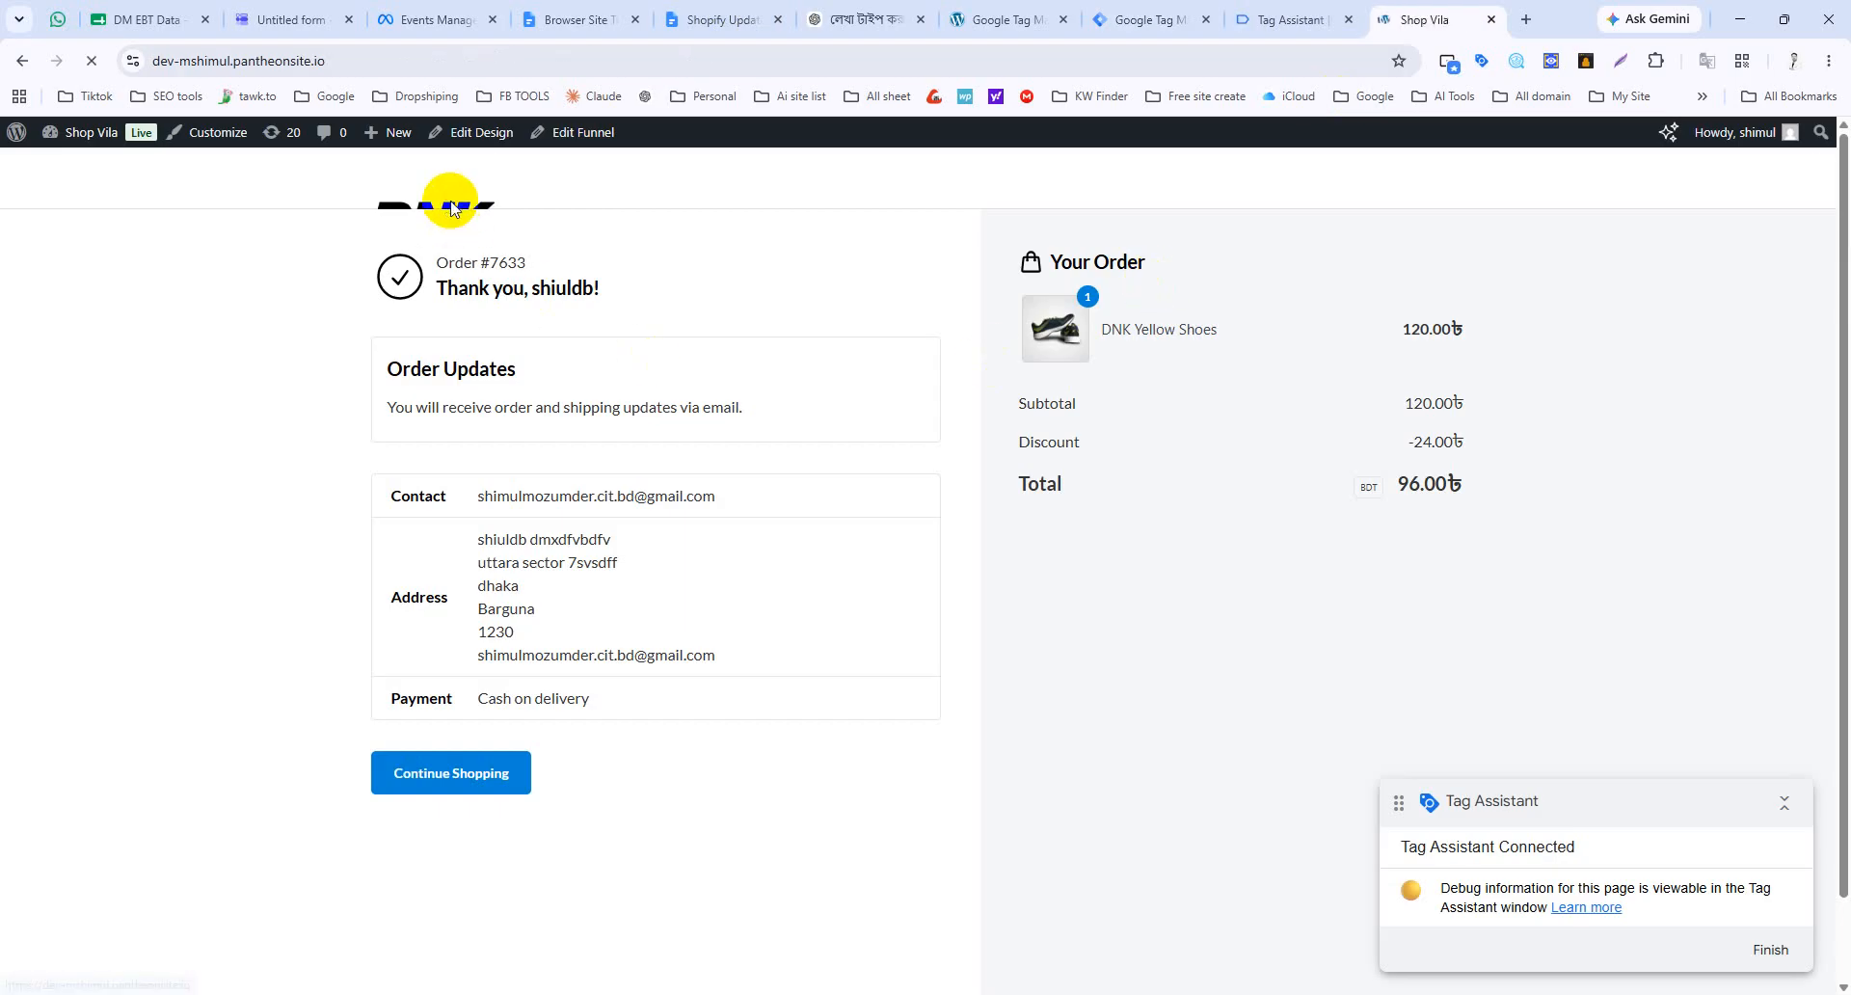
scroll(718, 550, "down", 15)
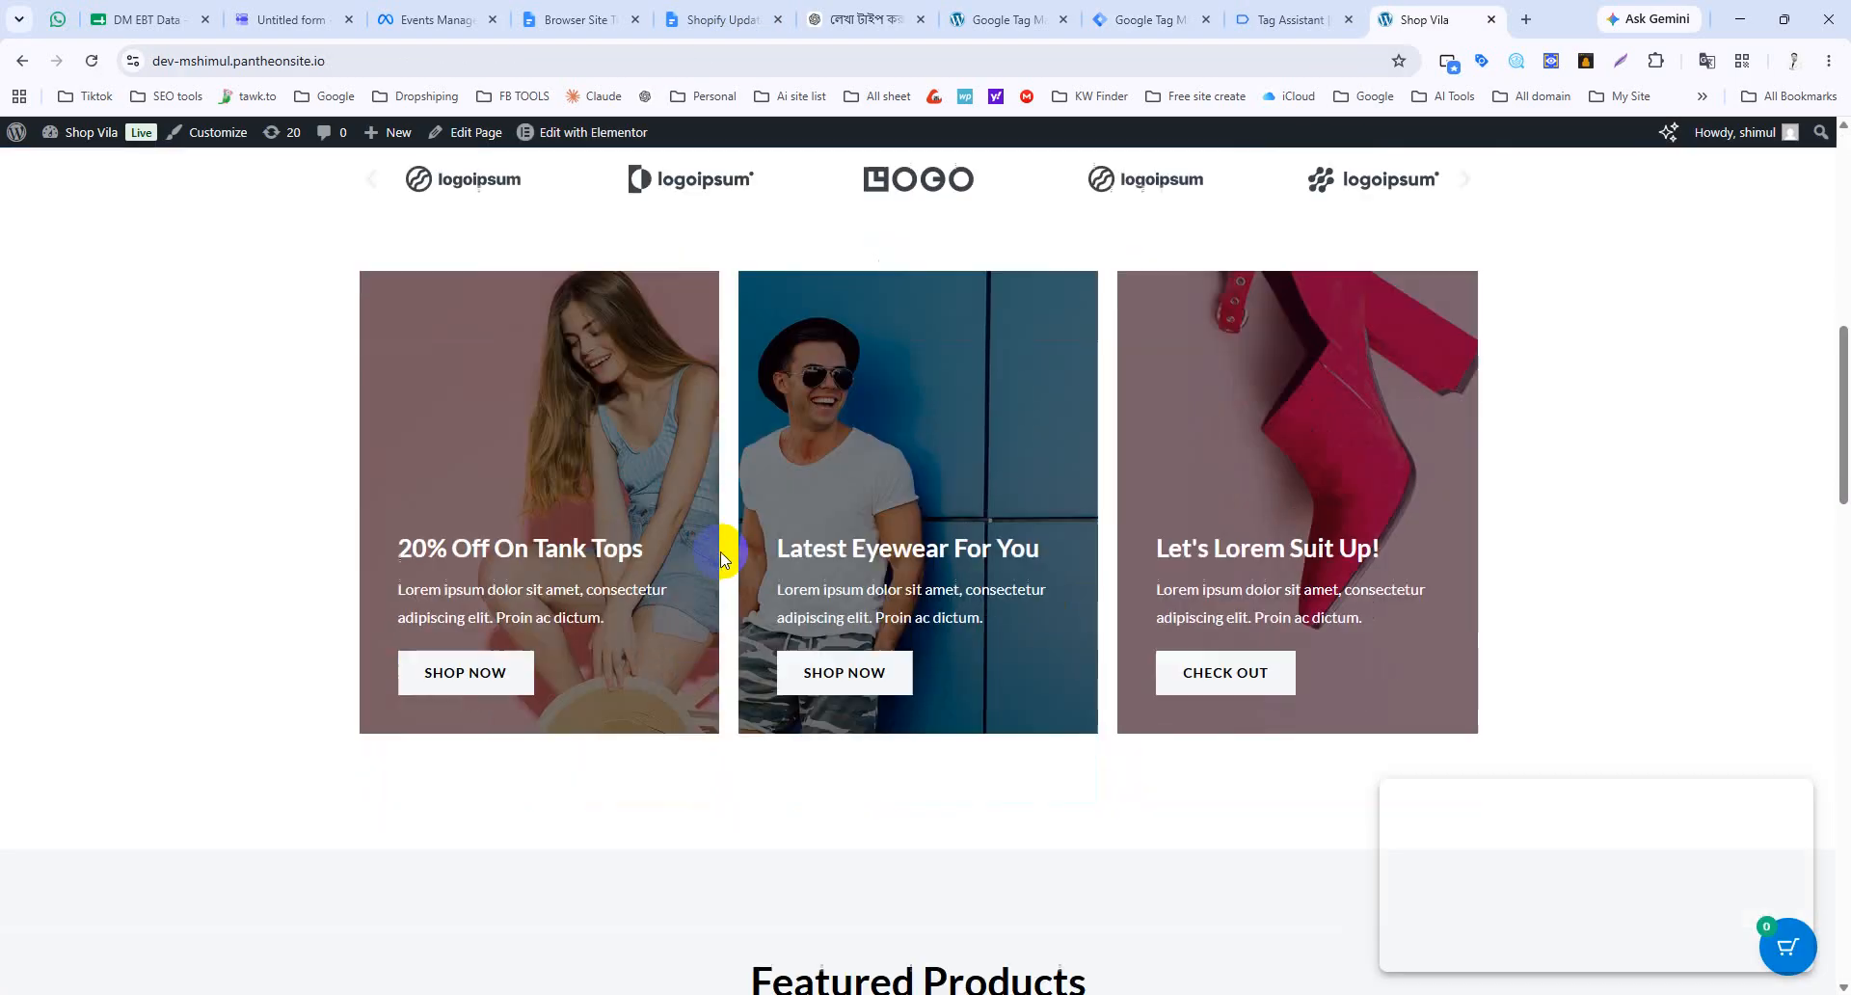
left_click(967, 342)
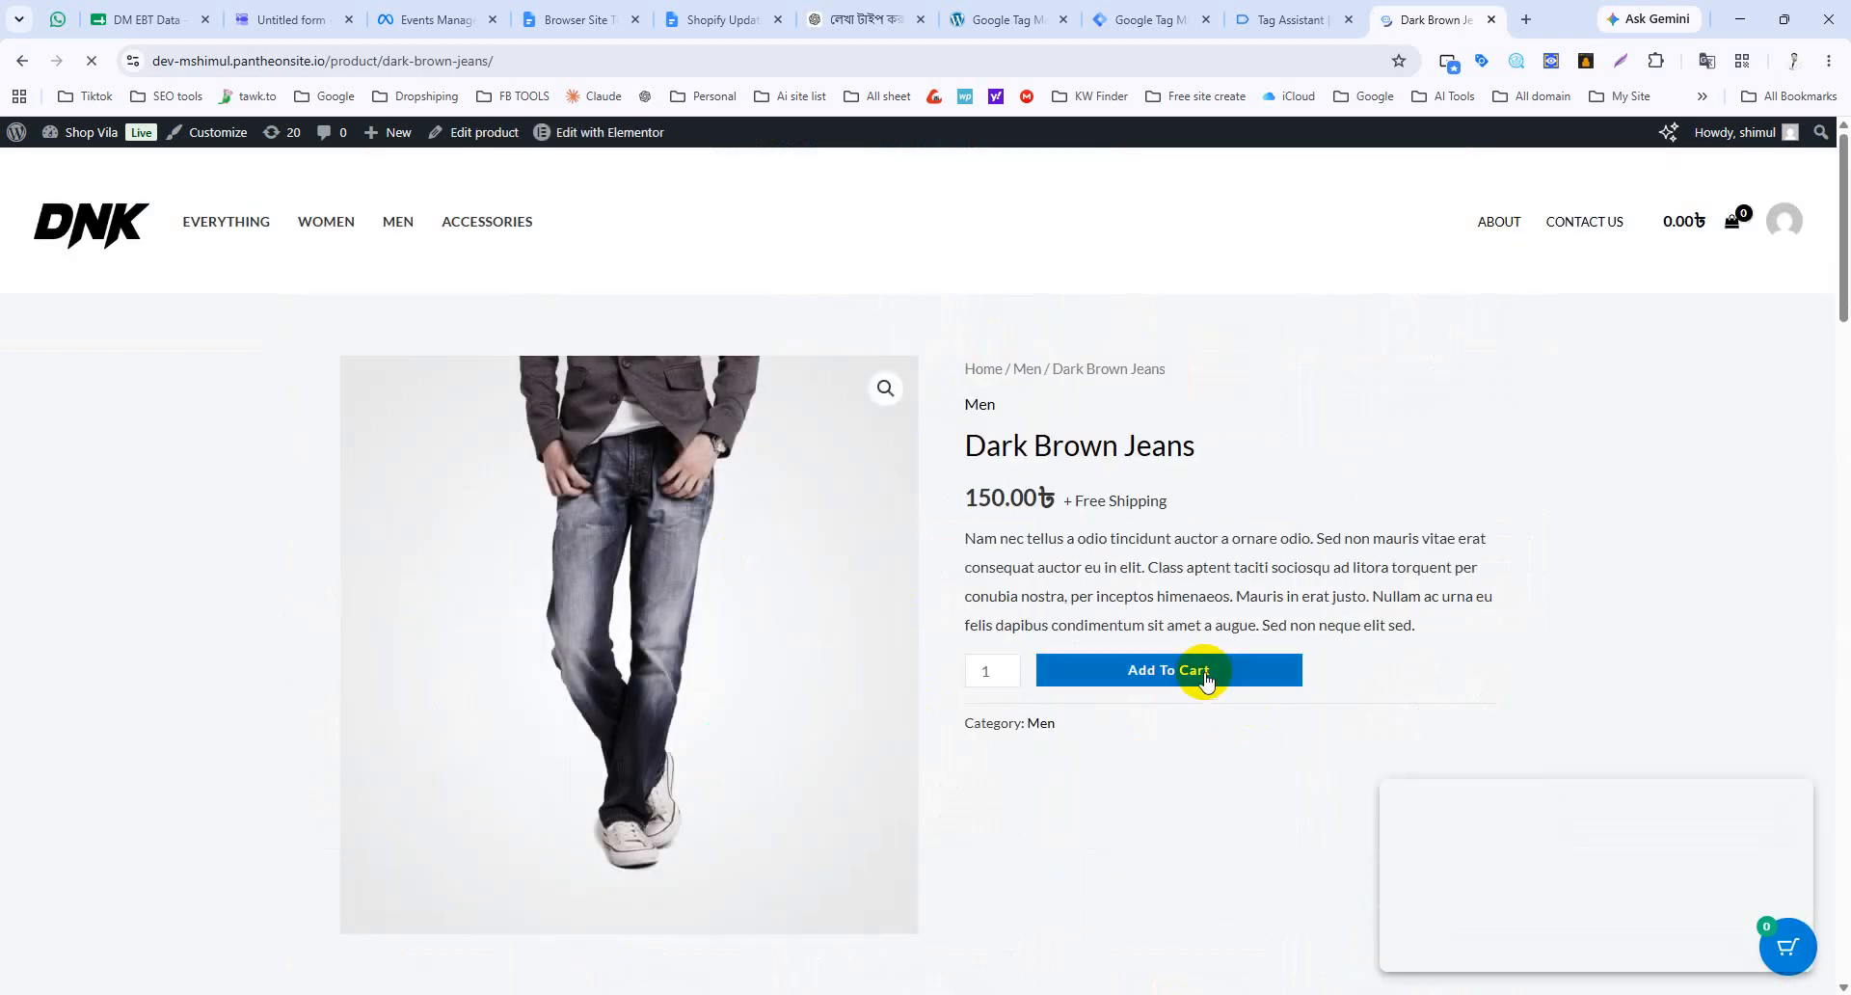
left_click(1205, 680)
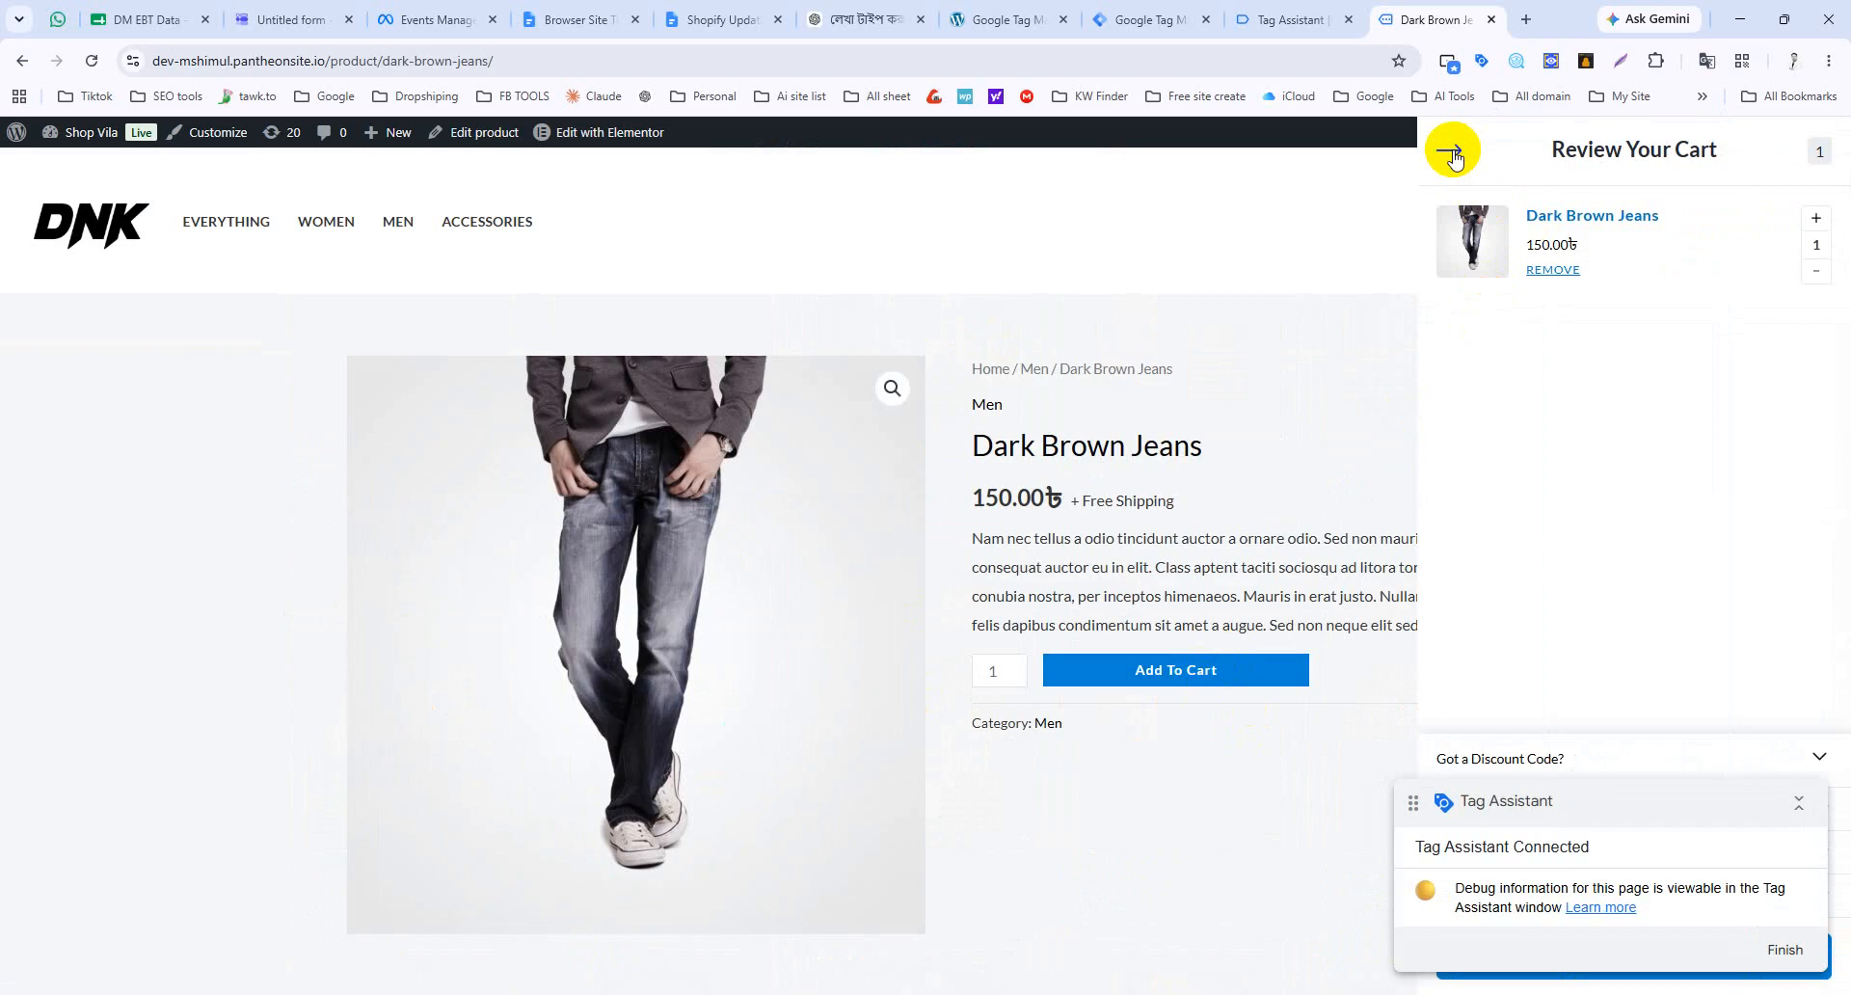
left_click(233, 229)
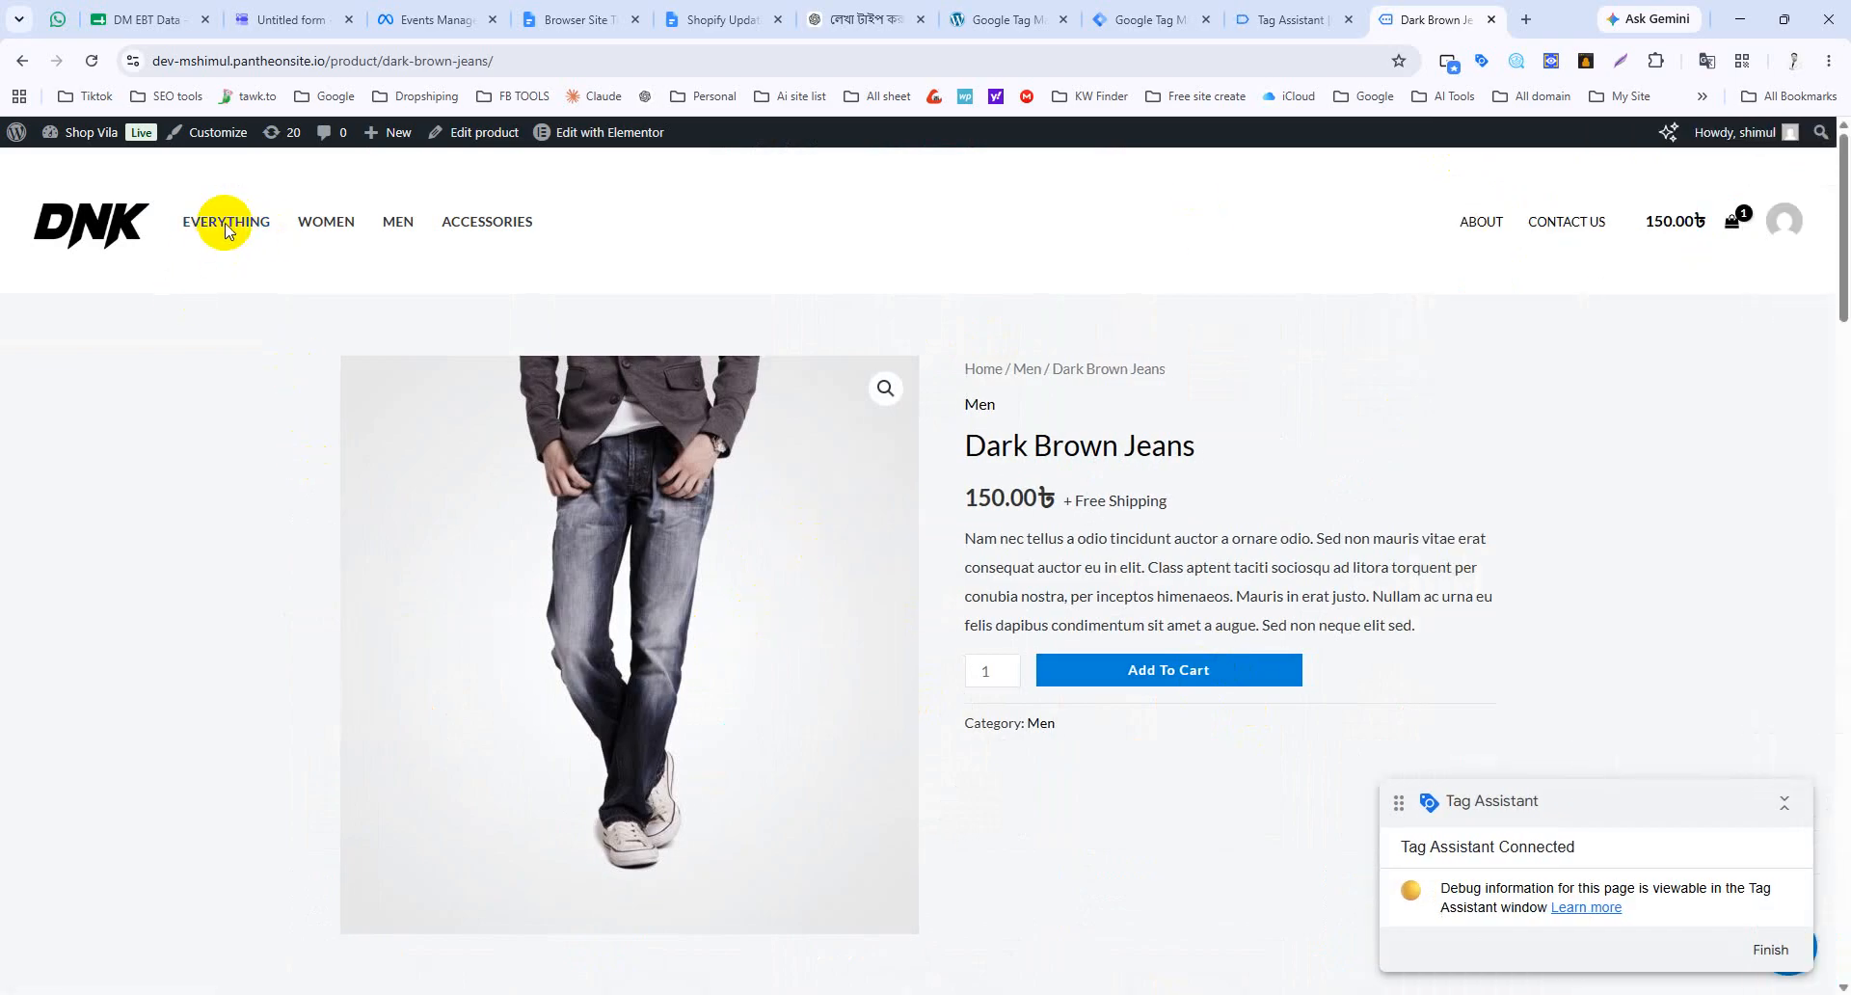
Step: Return to the store's home page, open Blue Denim Jeans from Featured Products and add one to the cart
left_click(92, 226)
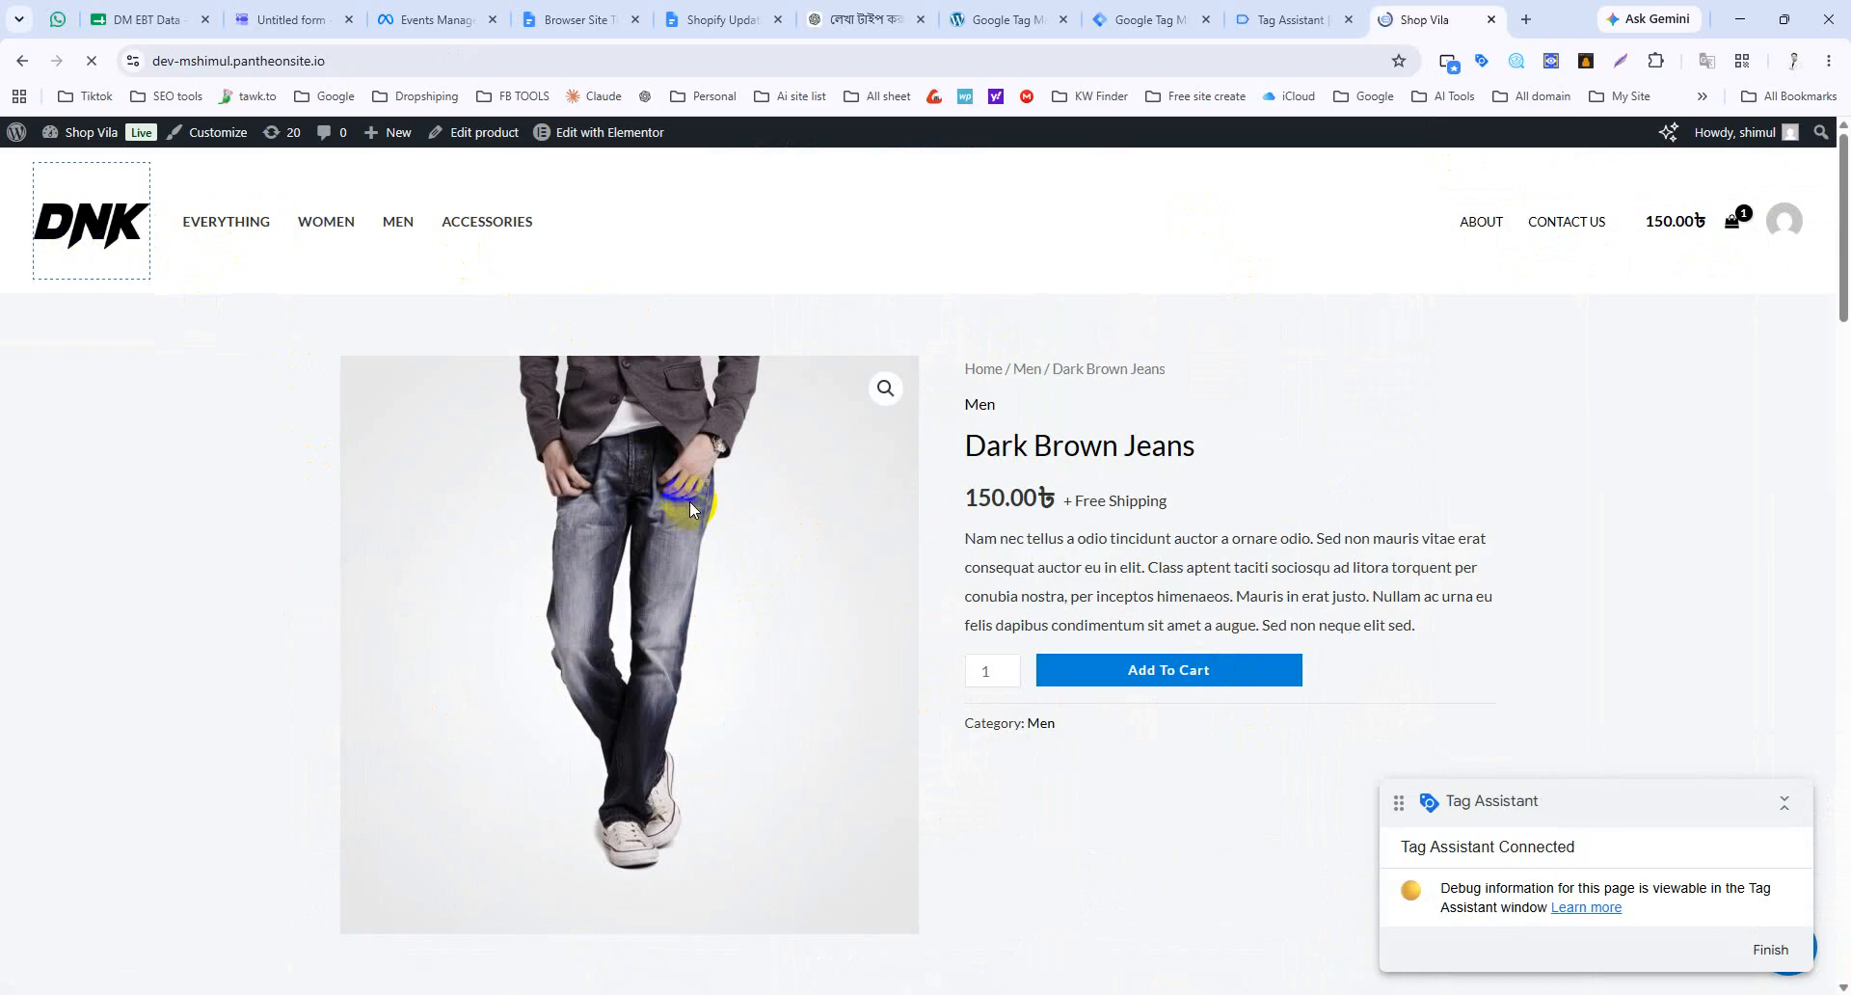
scroll(1118, 443, "down", 10)
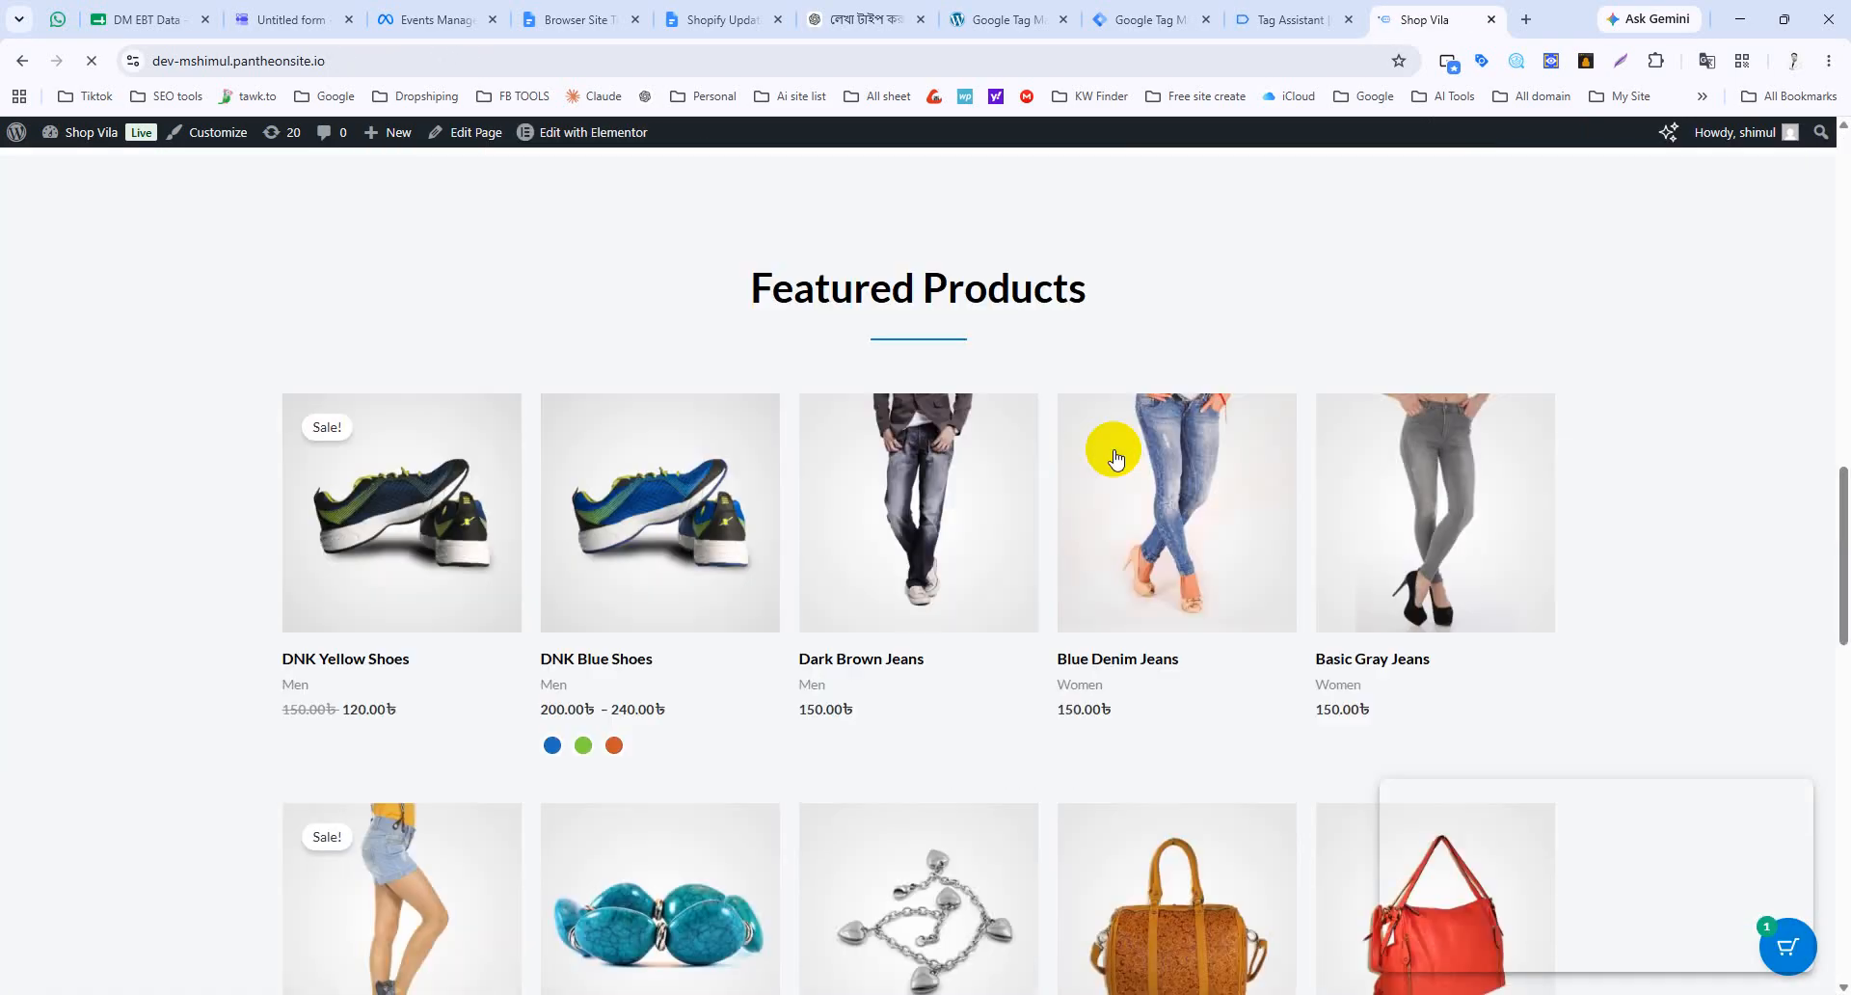
scroll(1116, 457, "down", 9)
scroll(980, 595, "up", 4)
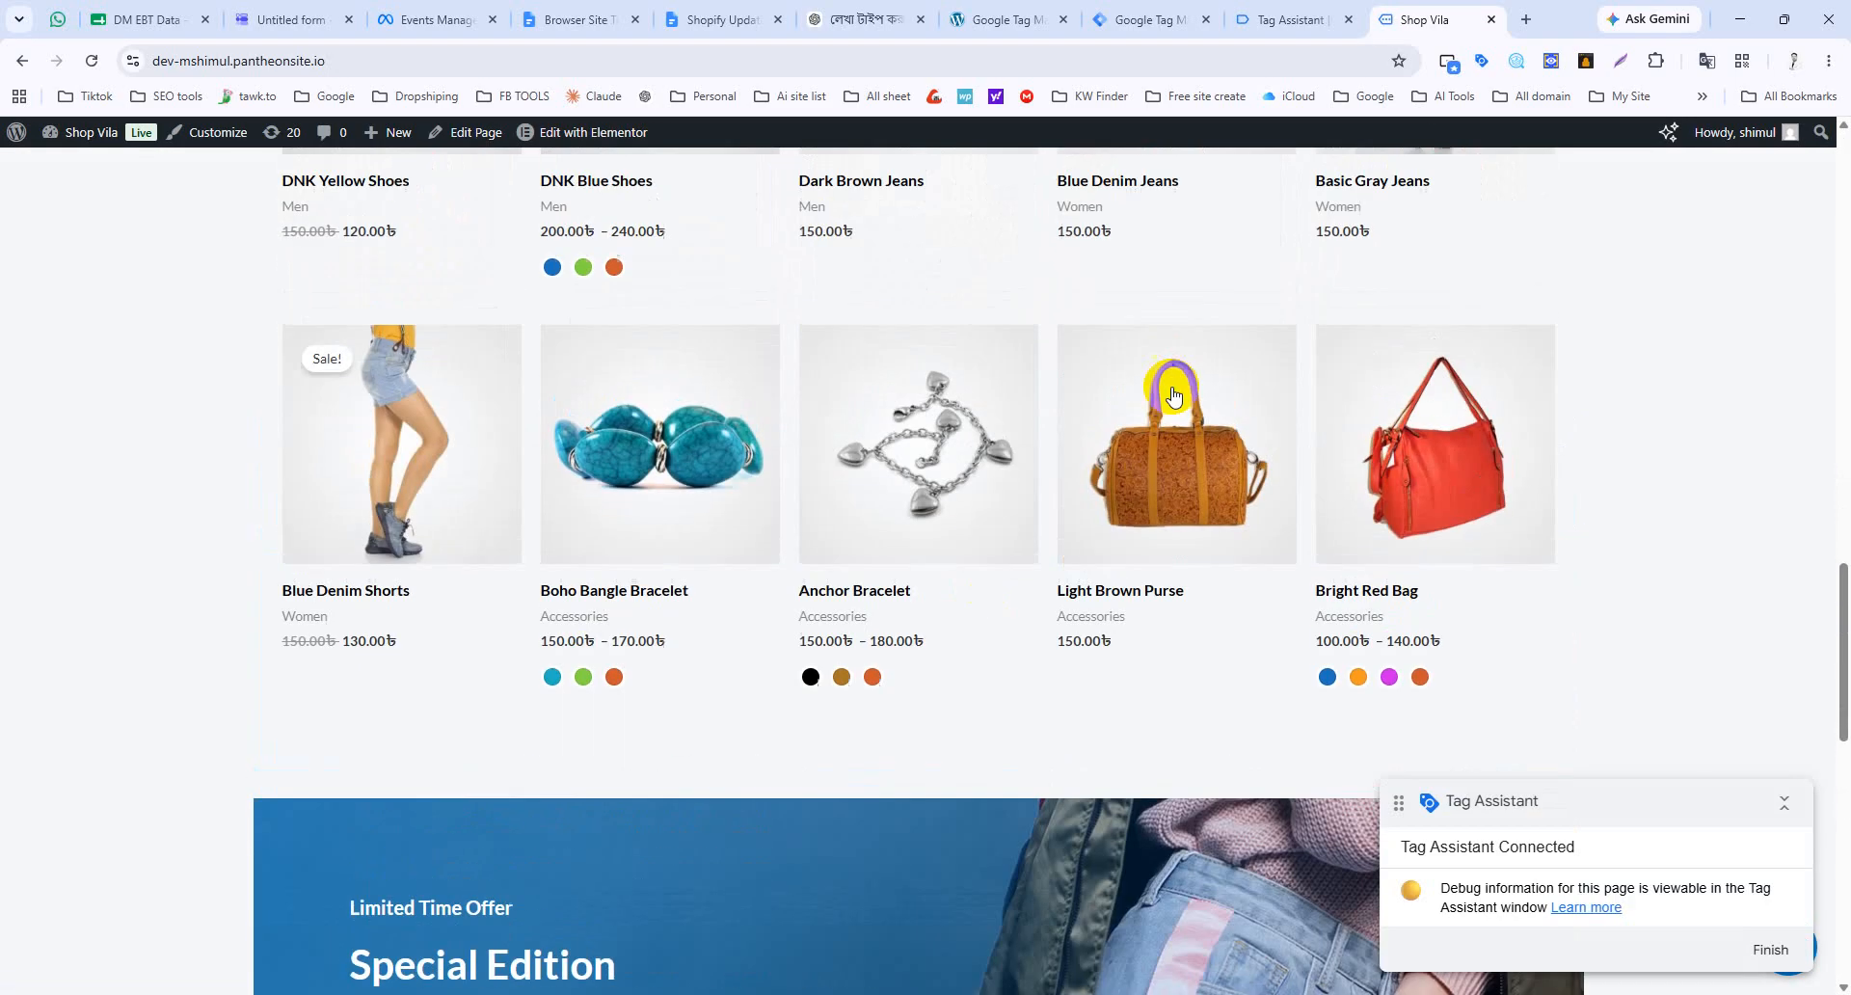
scroll(1175, 396, "up", 5)
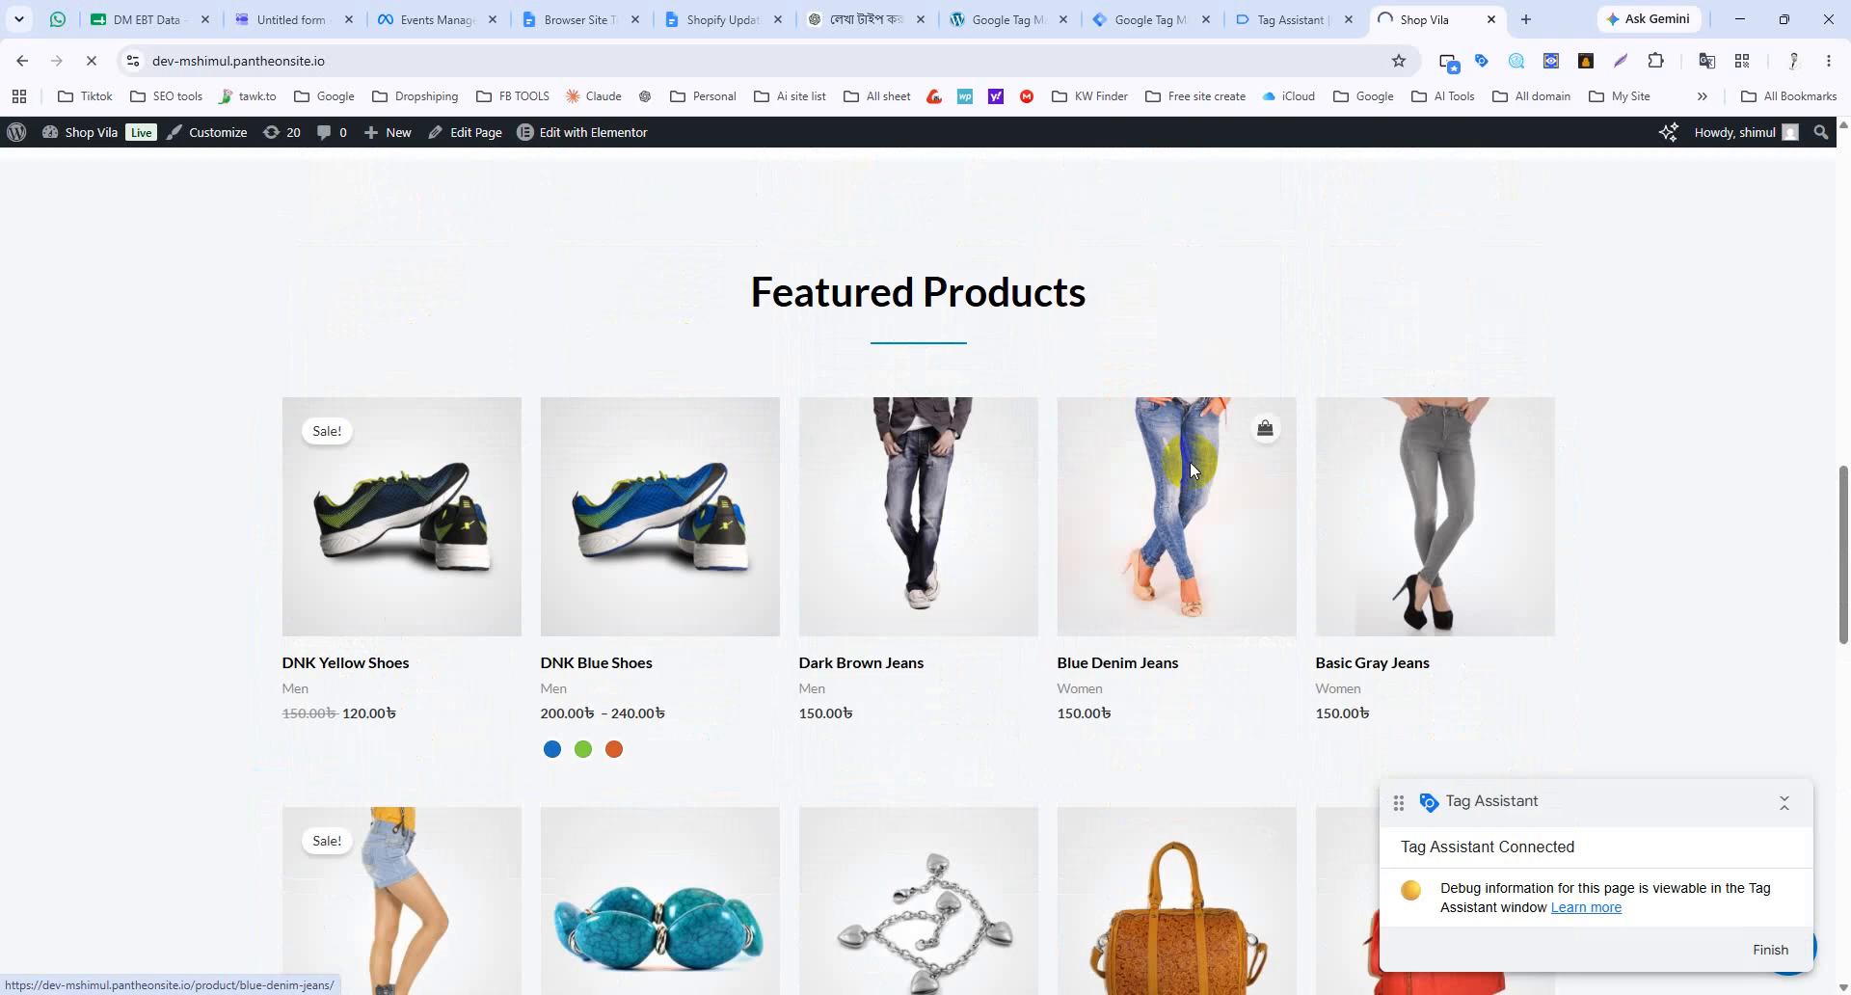
left_click(1191, 469)
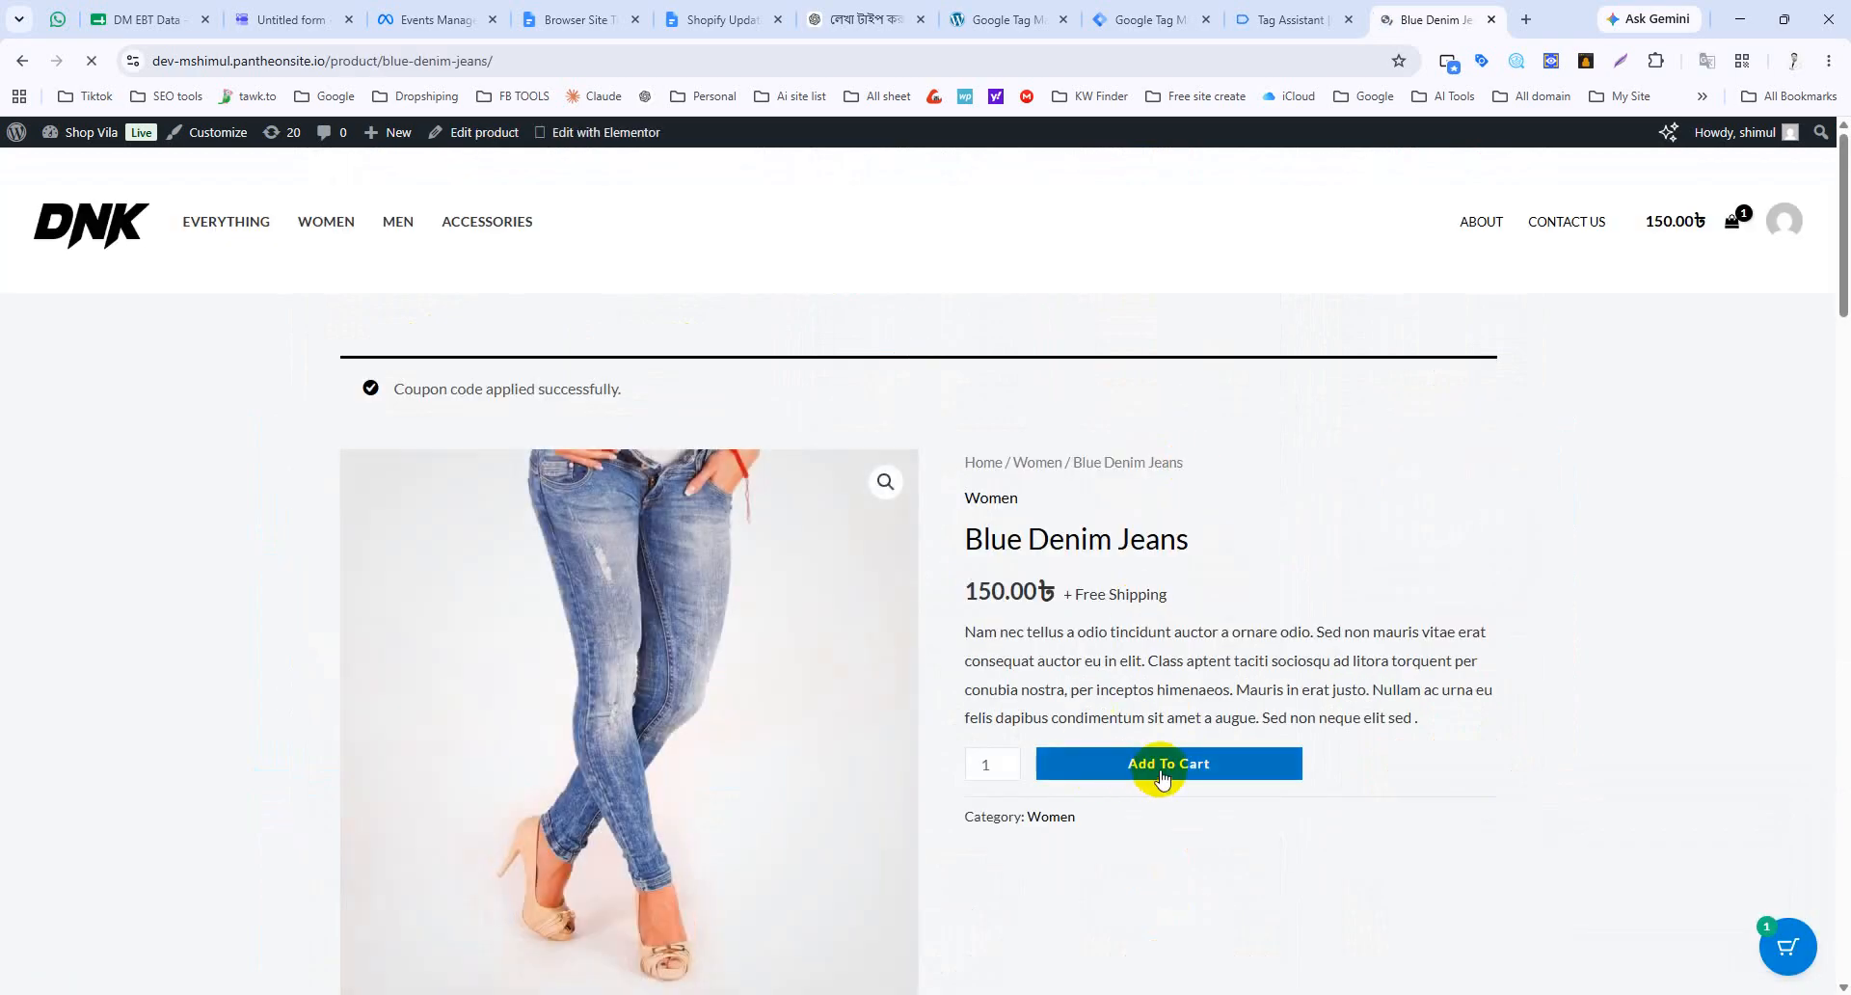
left_click(1162, 767)
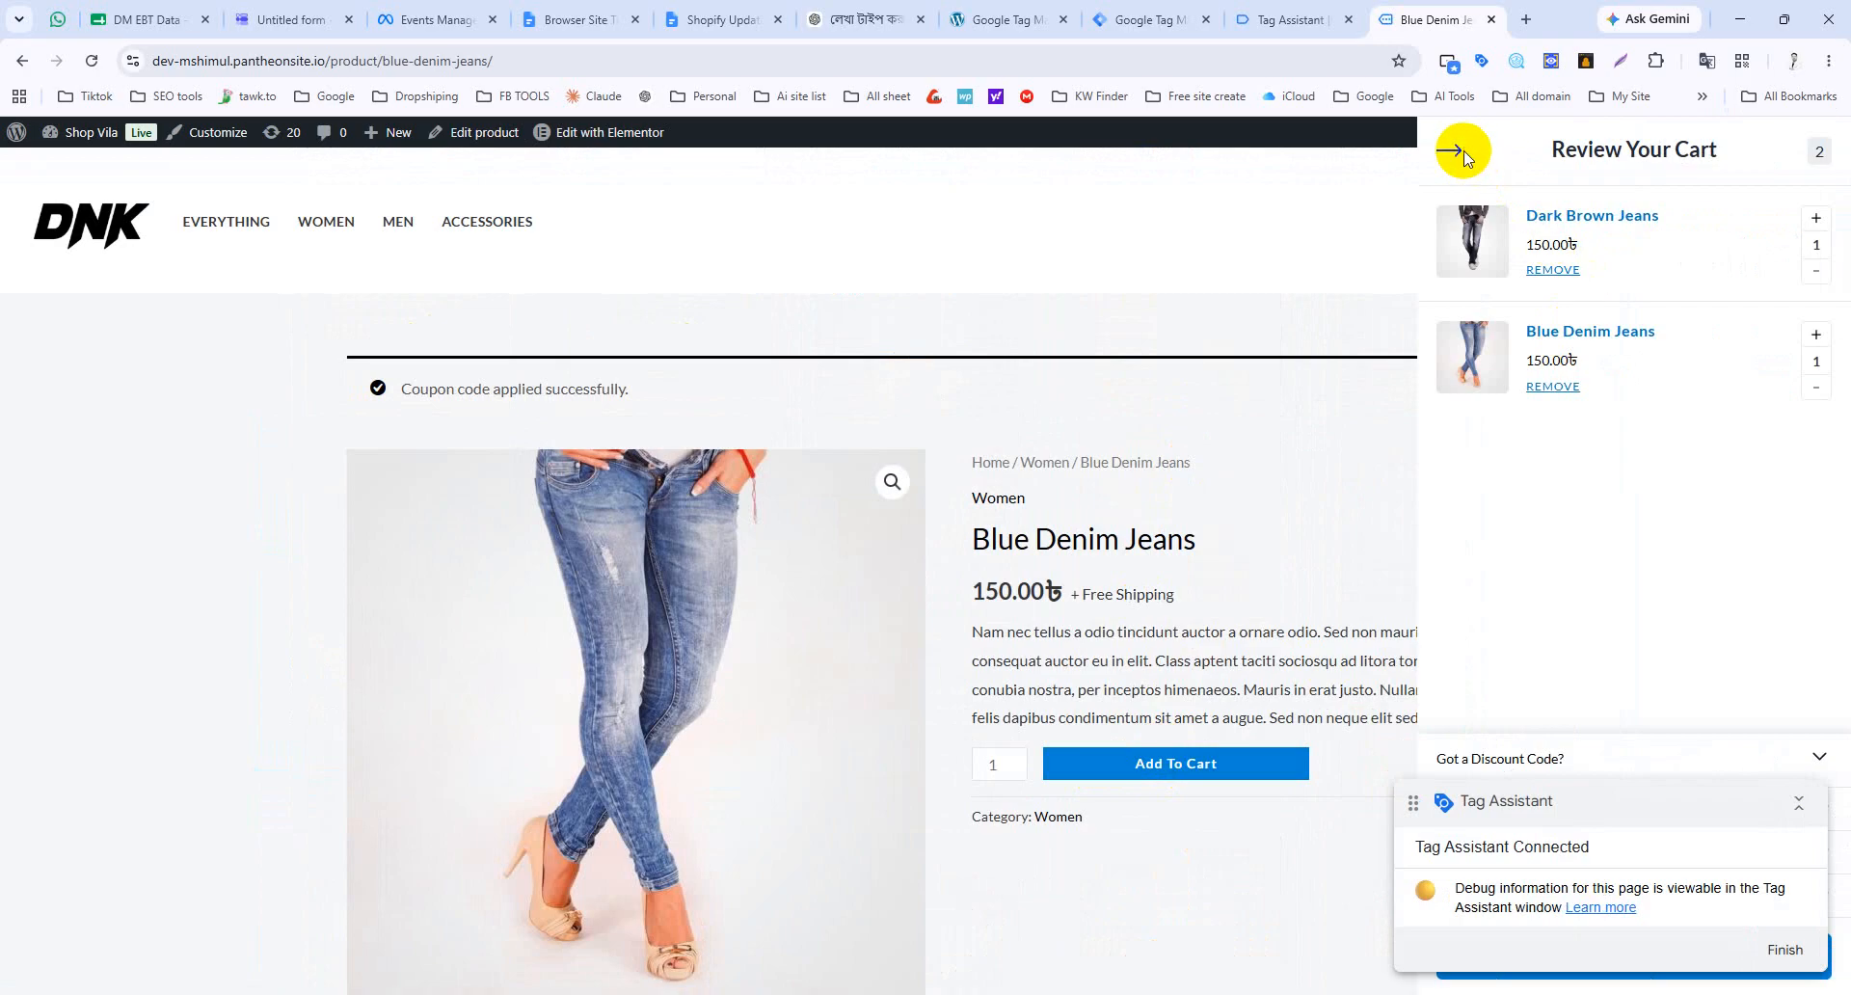
Step: Collapse the Tag Assistant overlay, review the cart from the store header and close the cart drawer
left_click(1805, 818)
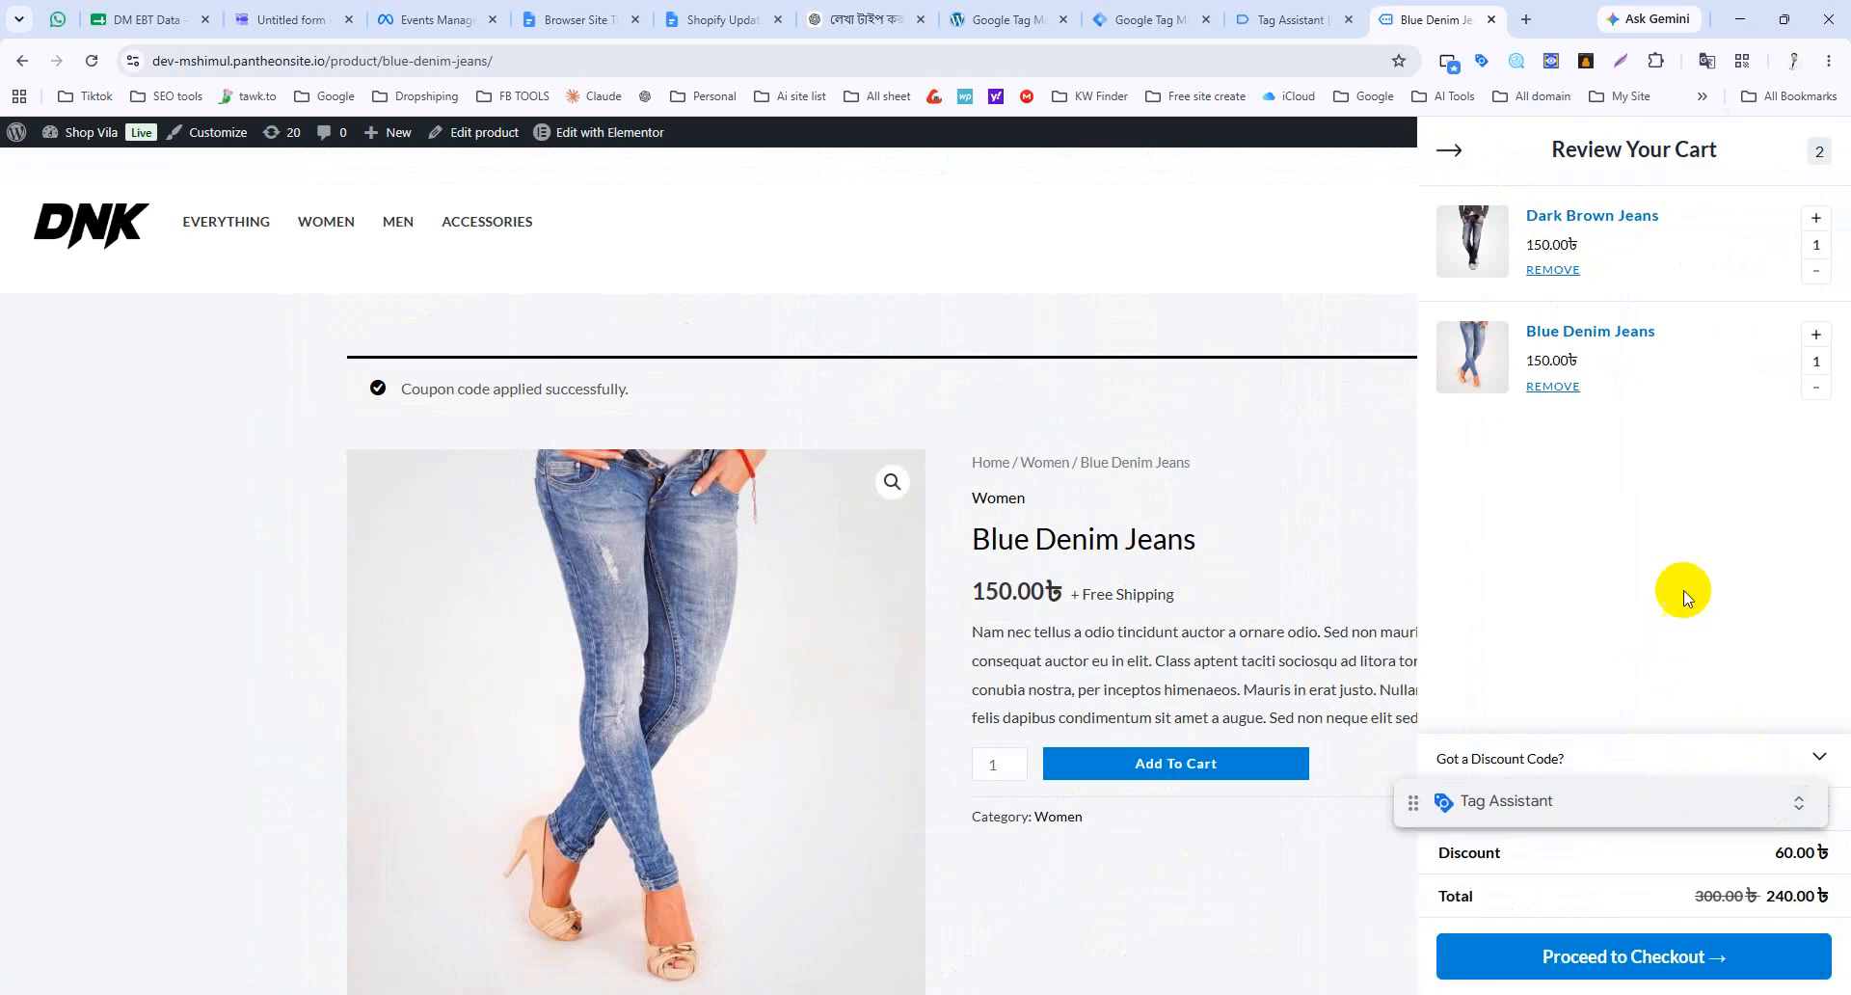
left_click(1452, 151)
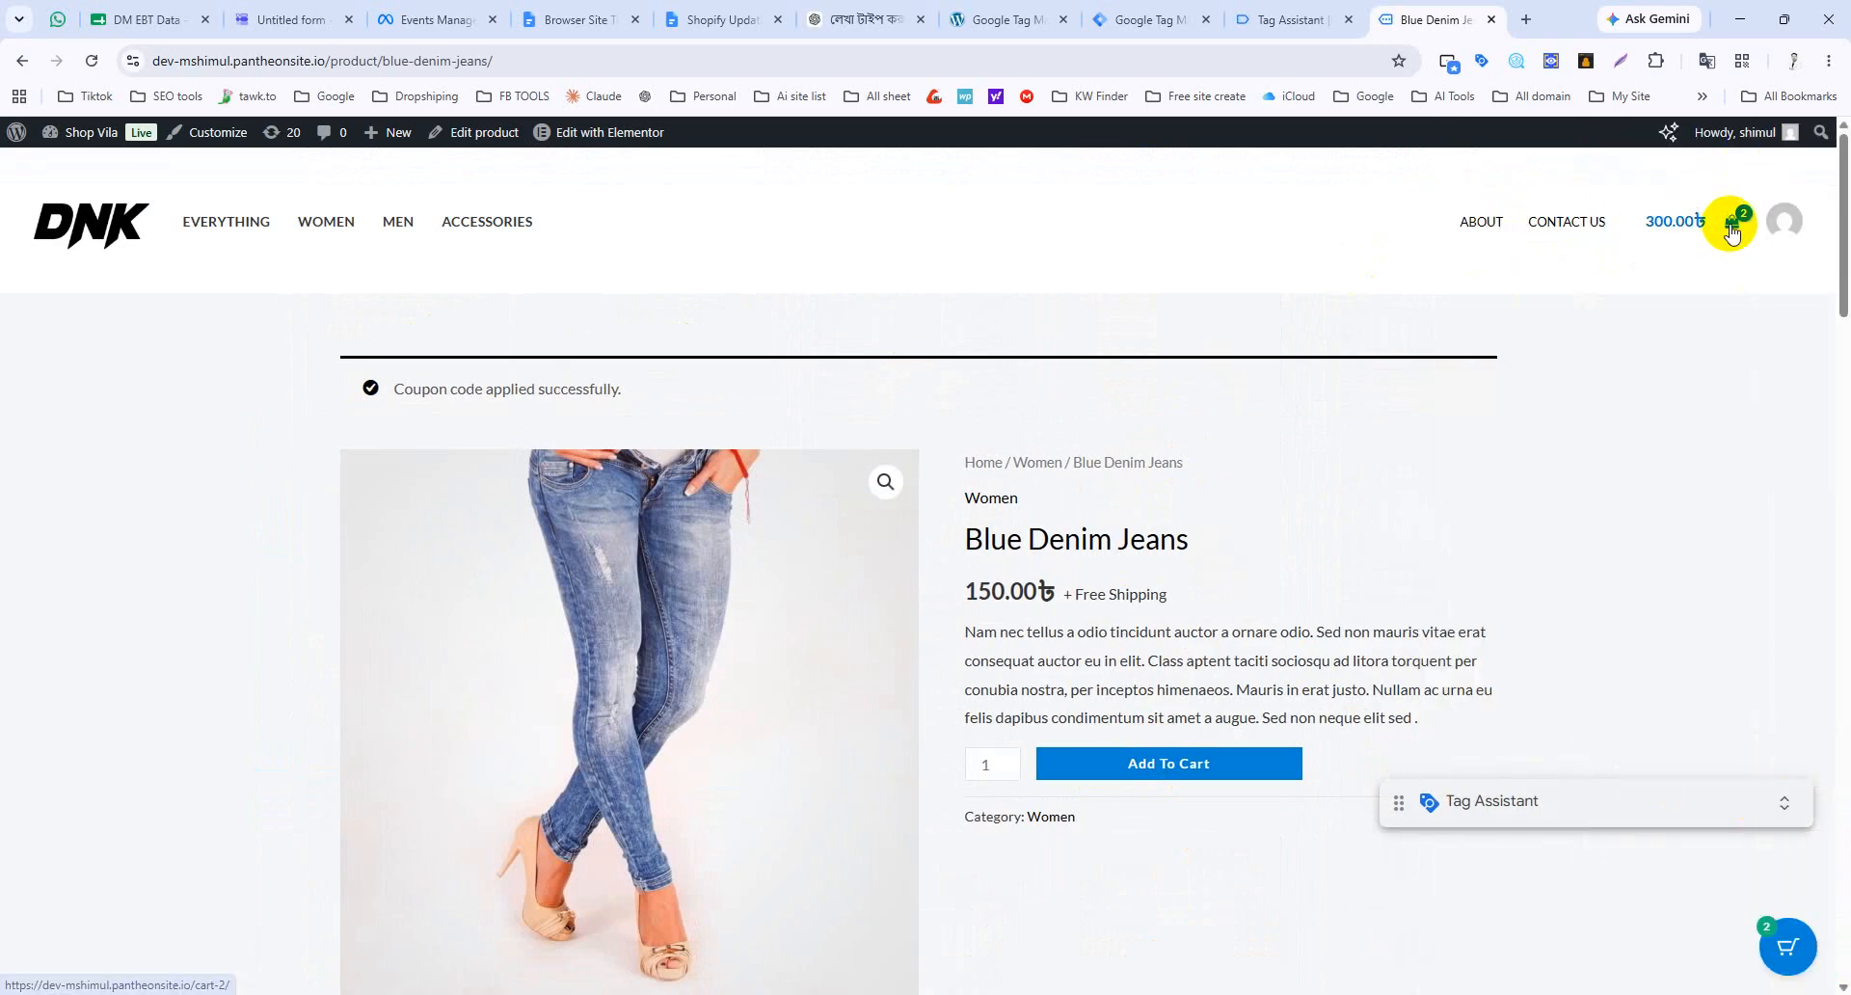
left_click(1732, 221)
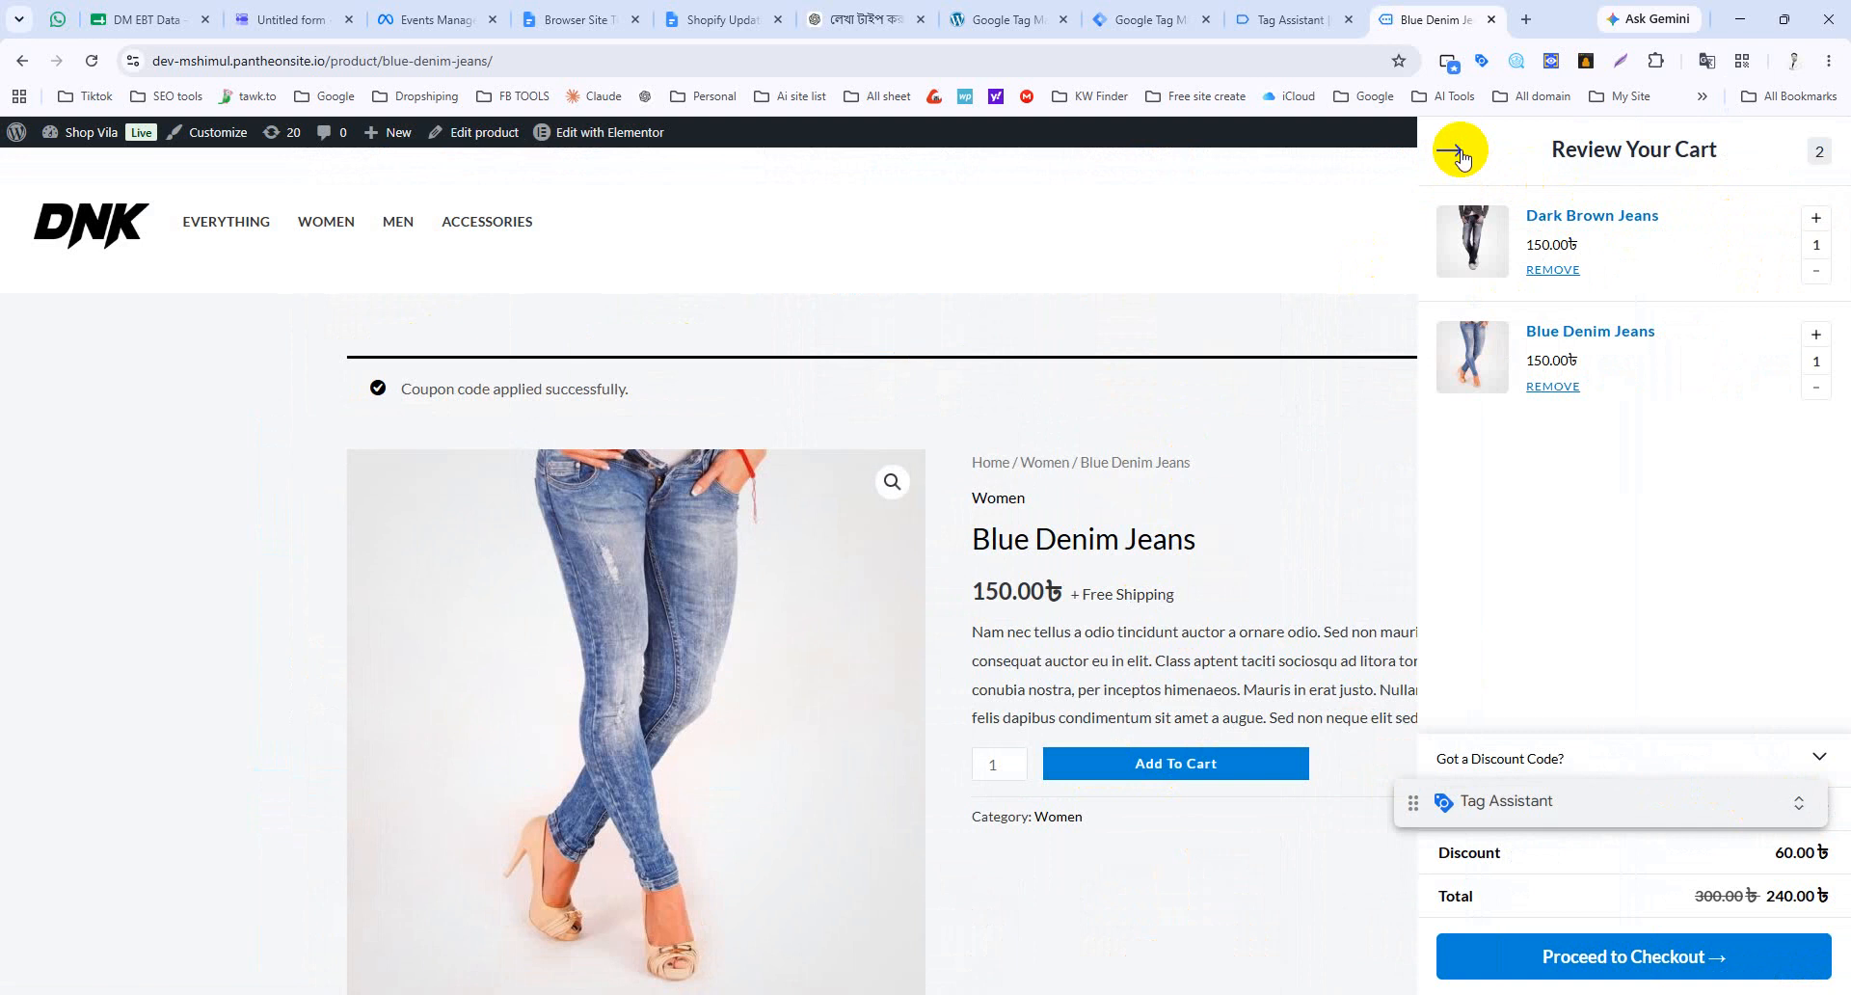
left_click(1461, 157)
Step: Look through the latest events in Tag Assistant for a view_cart event
left_click(1268, 19)
scroll(212, 607, "up", 5)
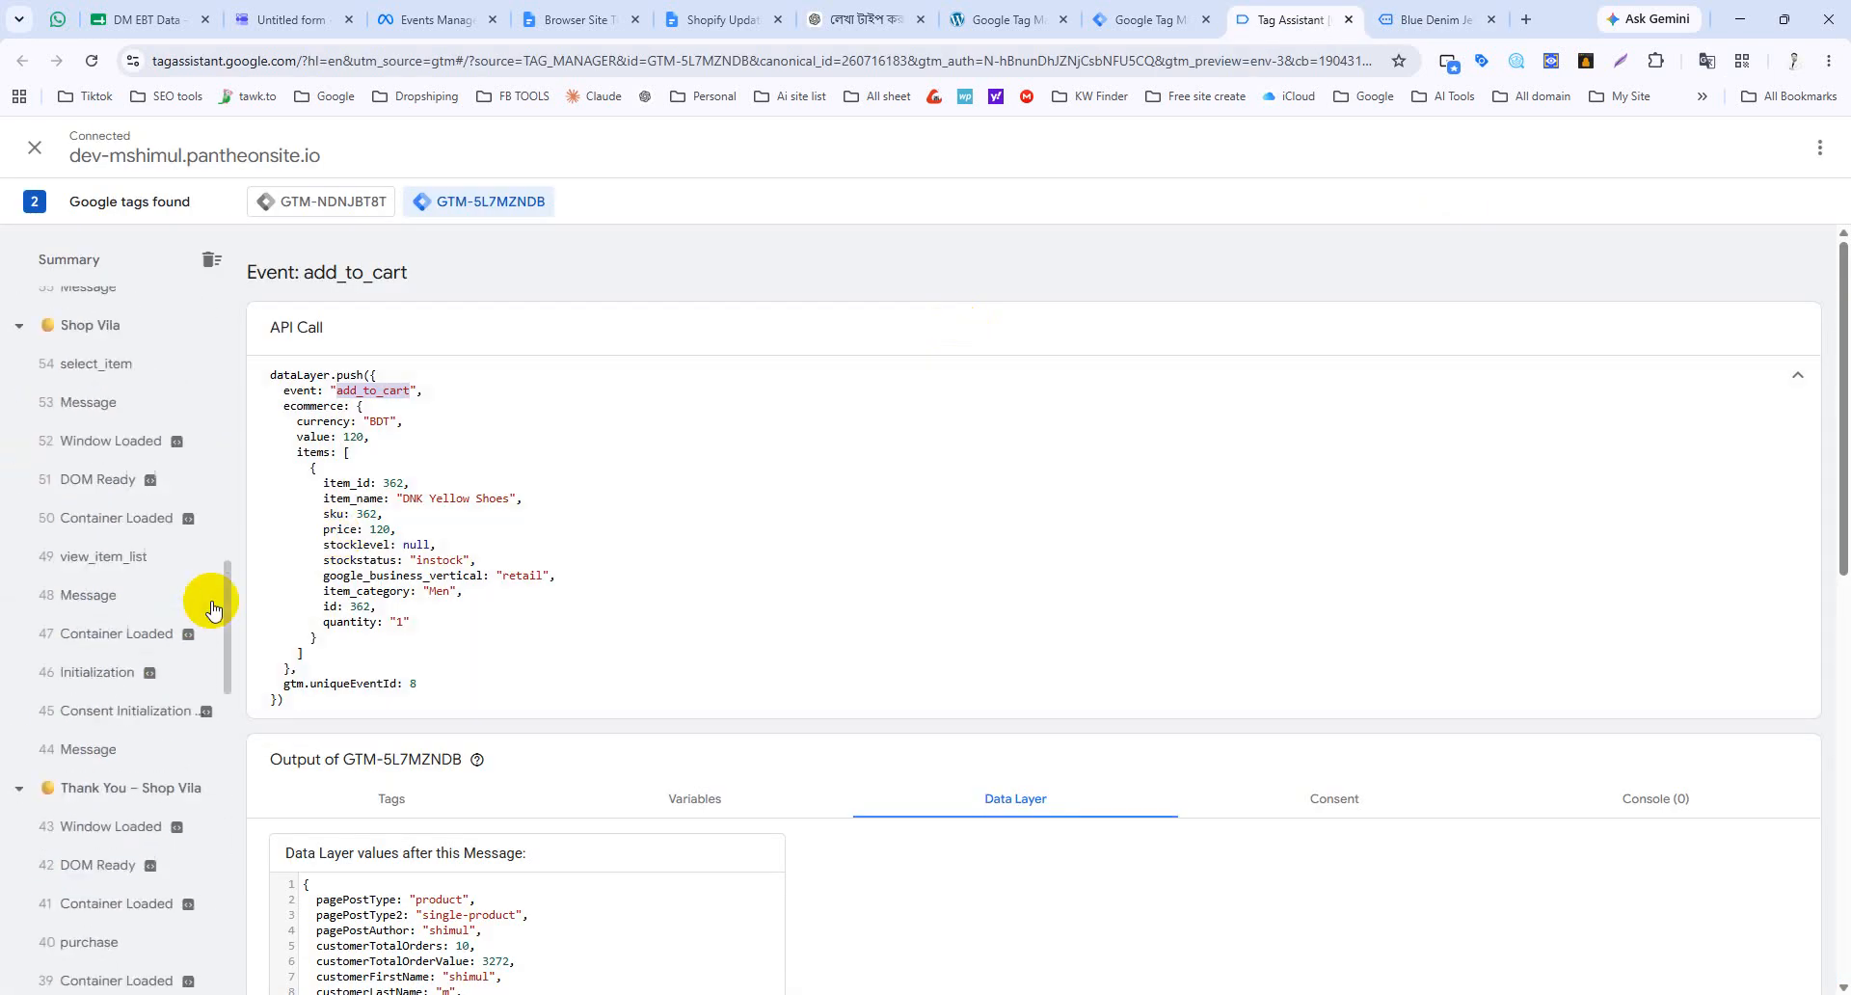
scroll(213, 607, "up", 10)
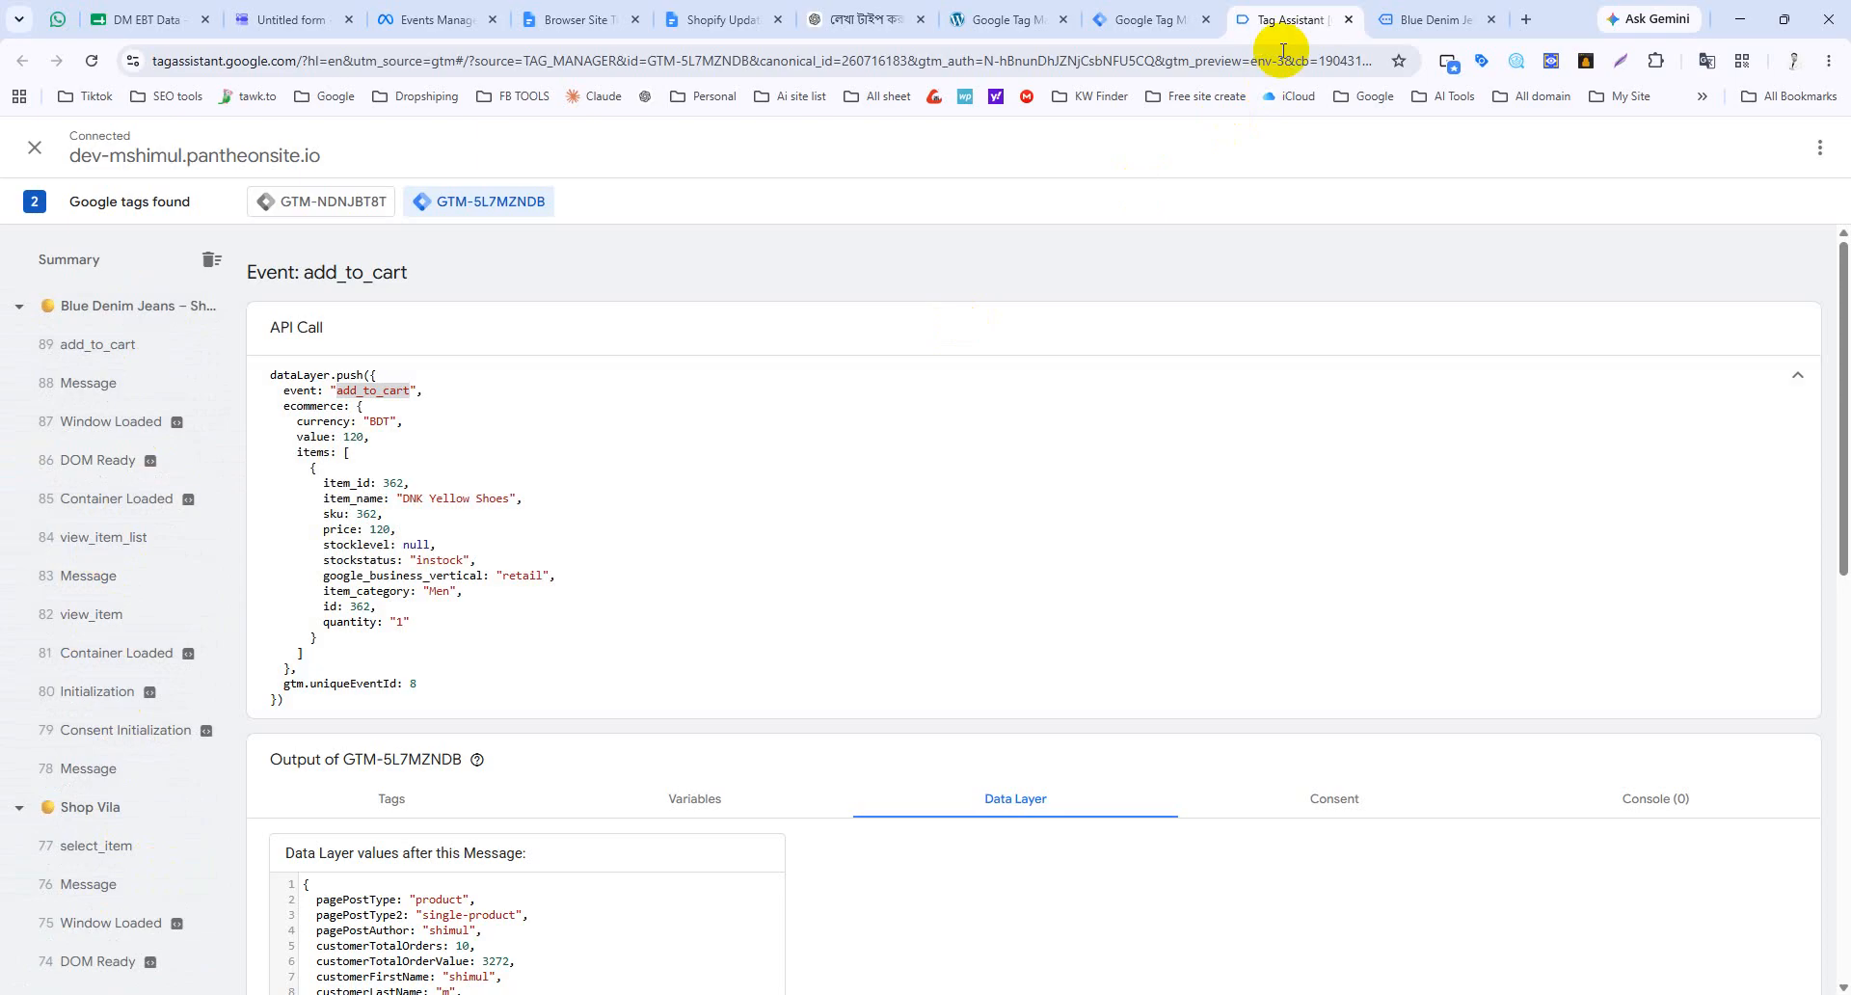
left_click(1147, 20)
Step: Add Faint Washed Denim Blue Jeans from the store's Men category to the cart and open the full cart page
left_click(1432, 19)
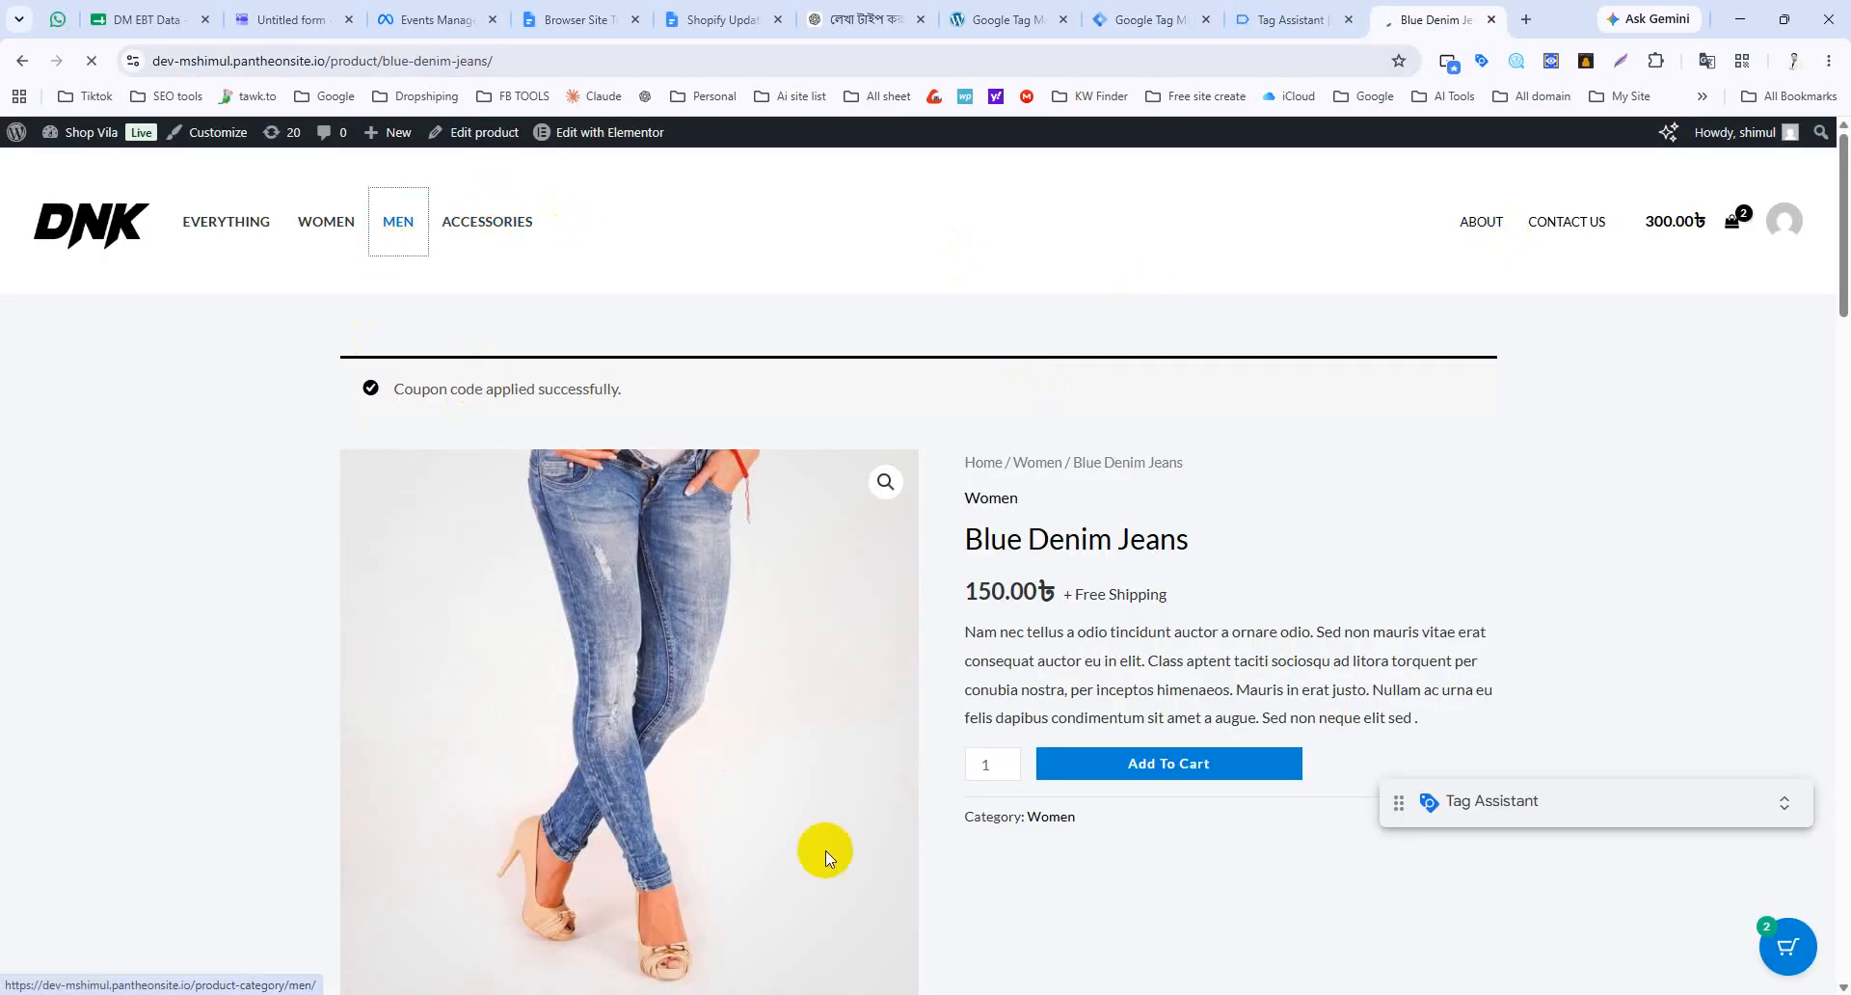
scroll(827, 852, "down", 5)
scroll(833, 856, "down", 6)
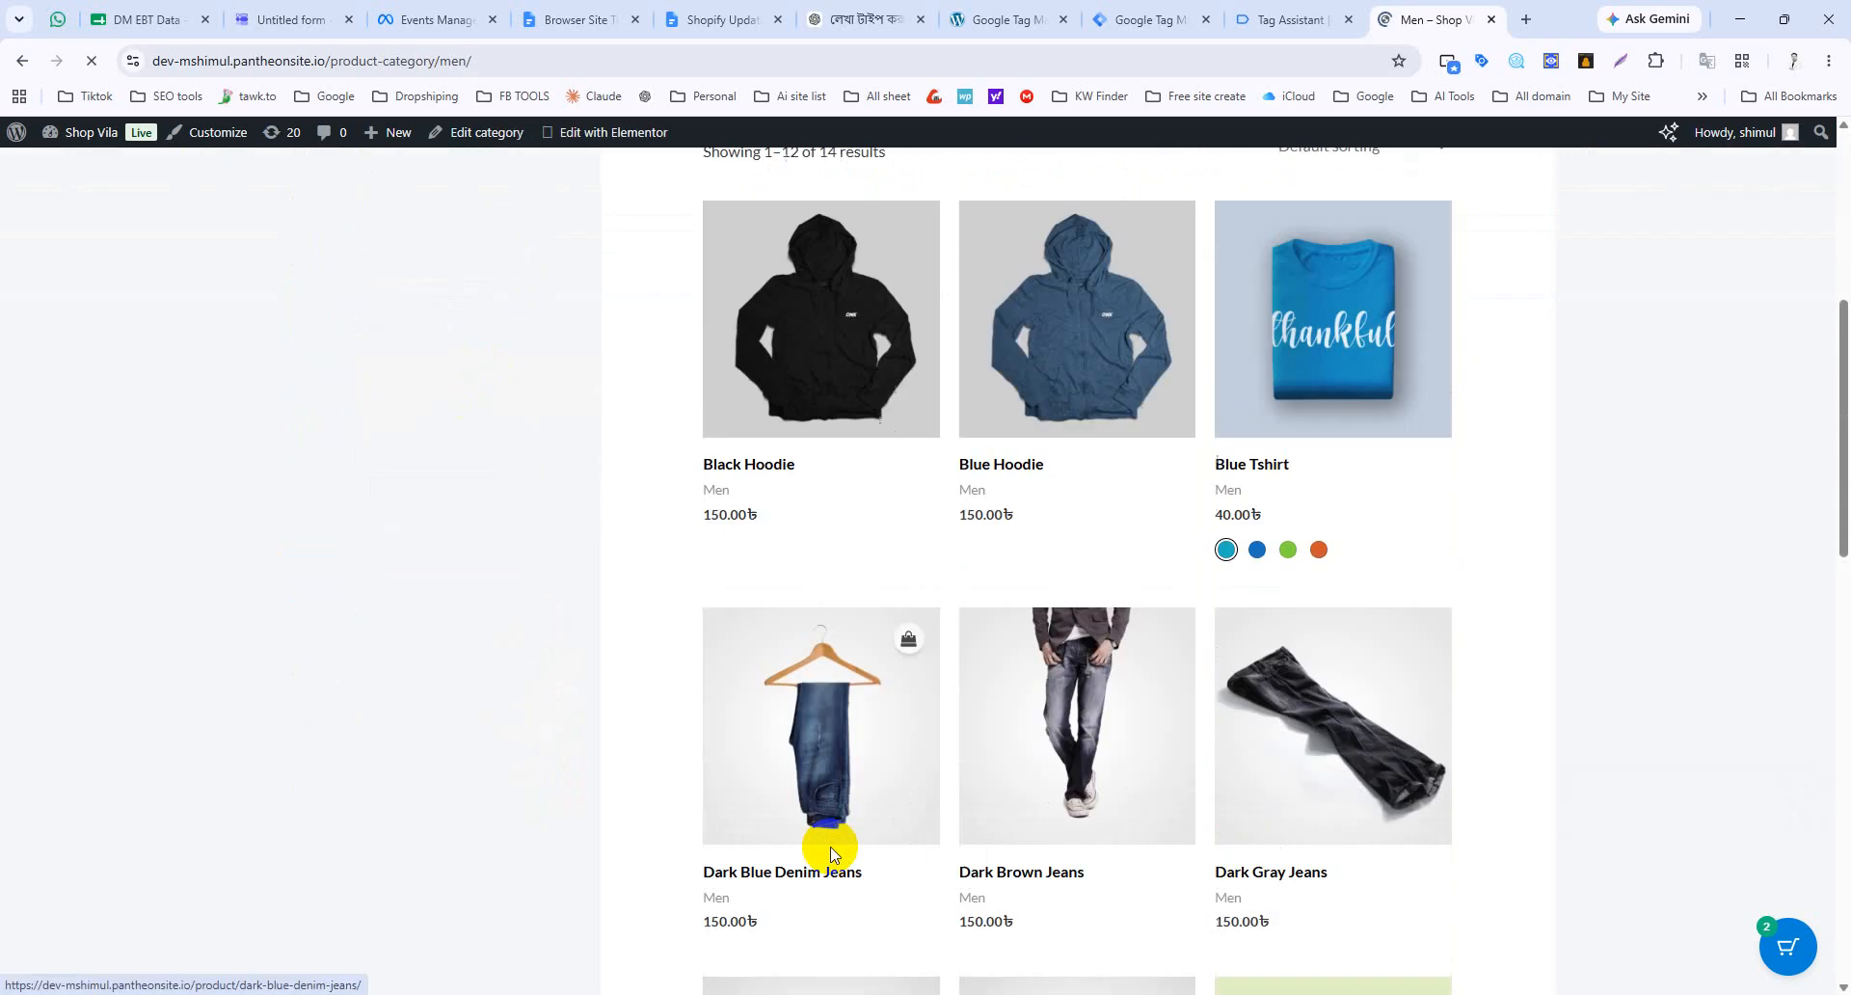
scroll(747, 699, "down", 4)
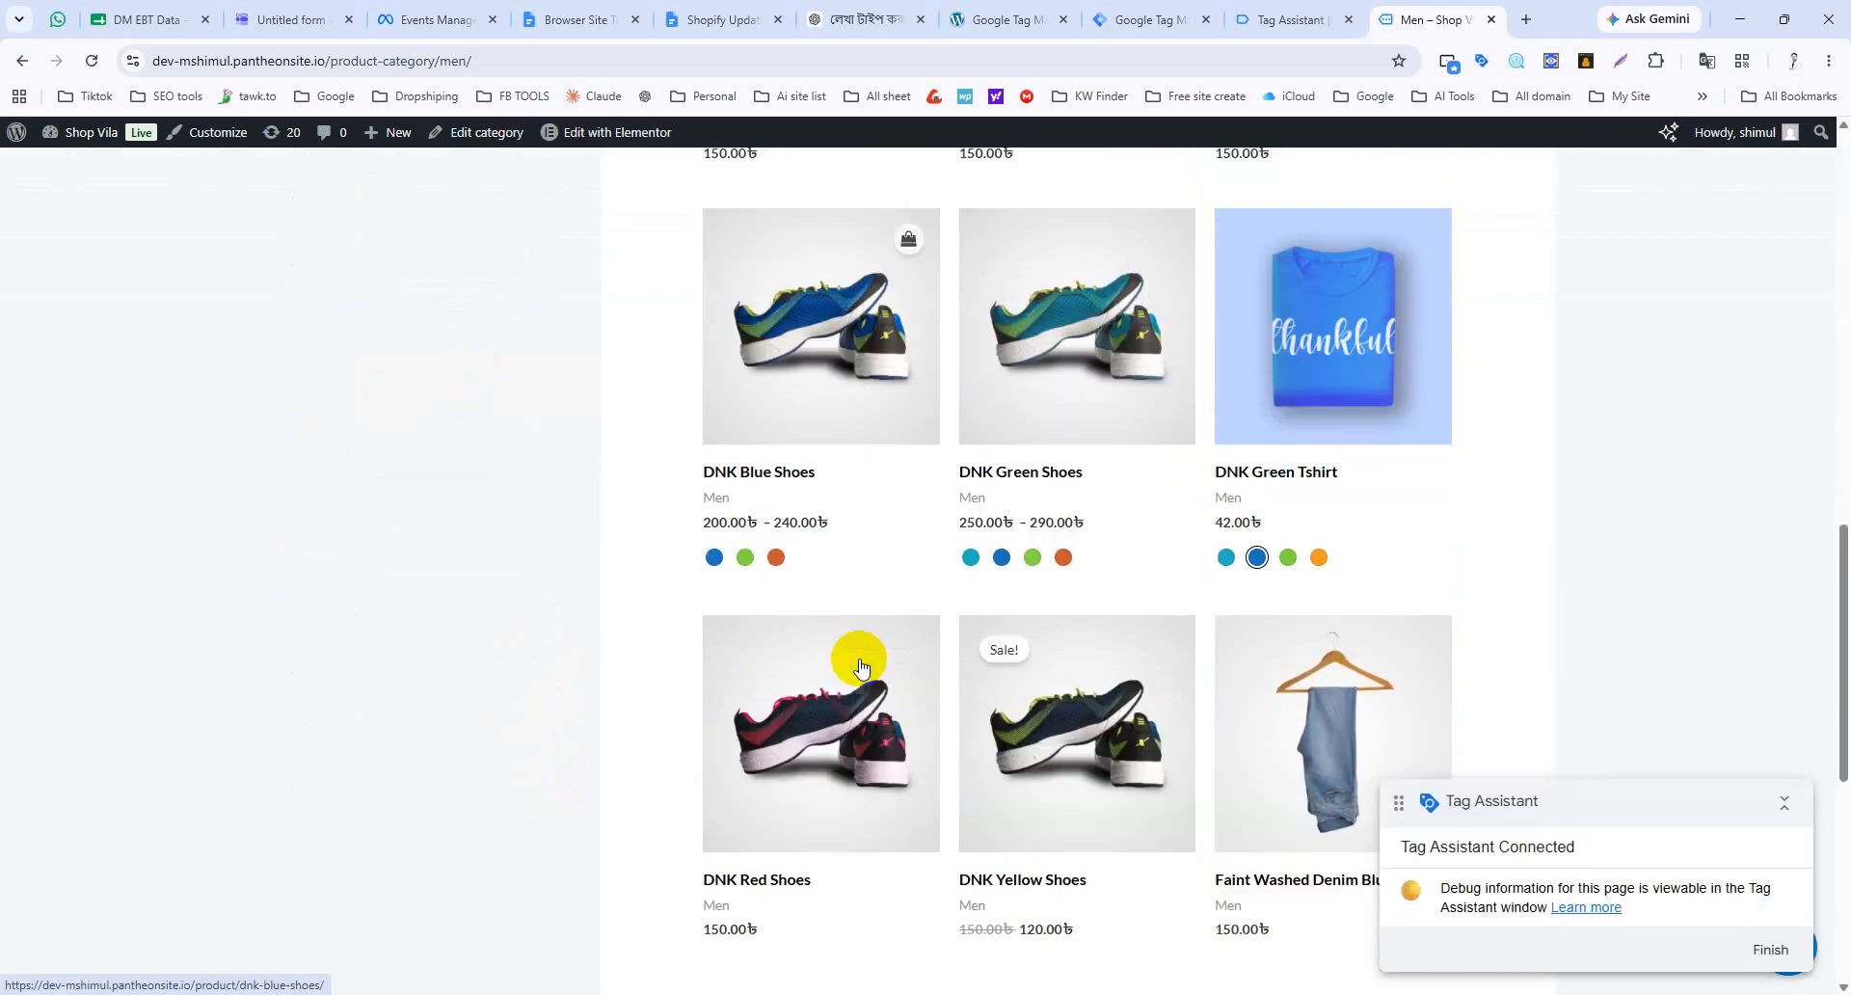
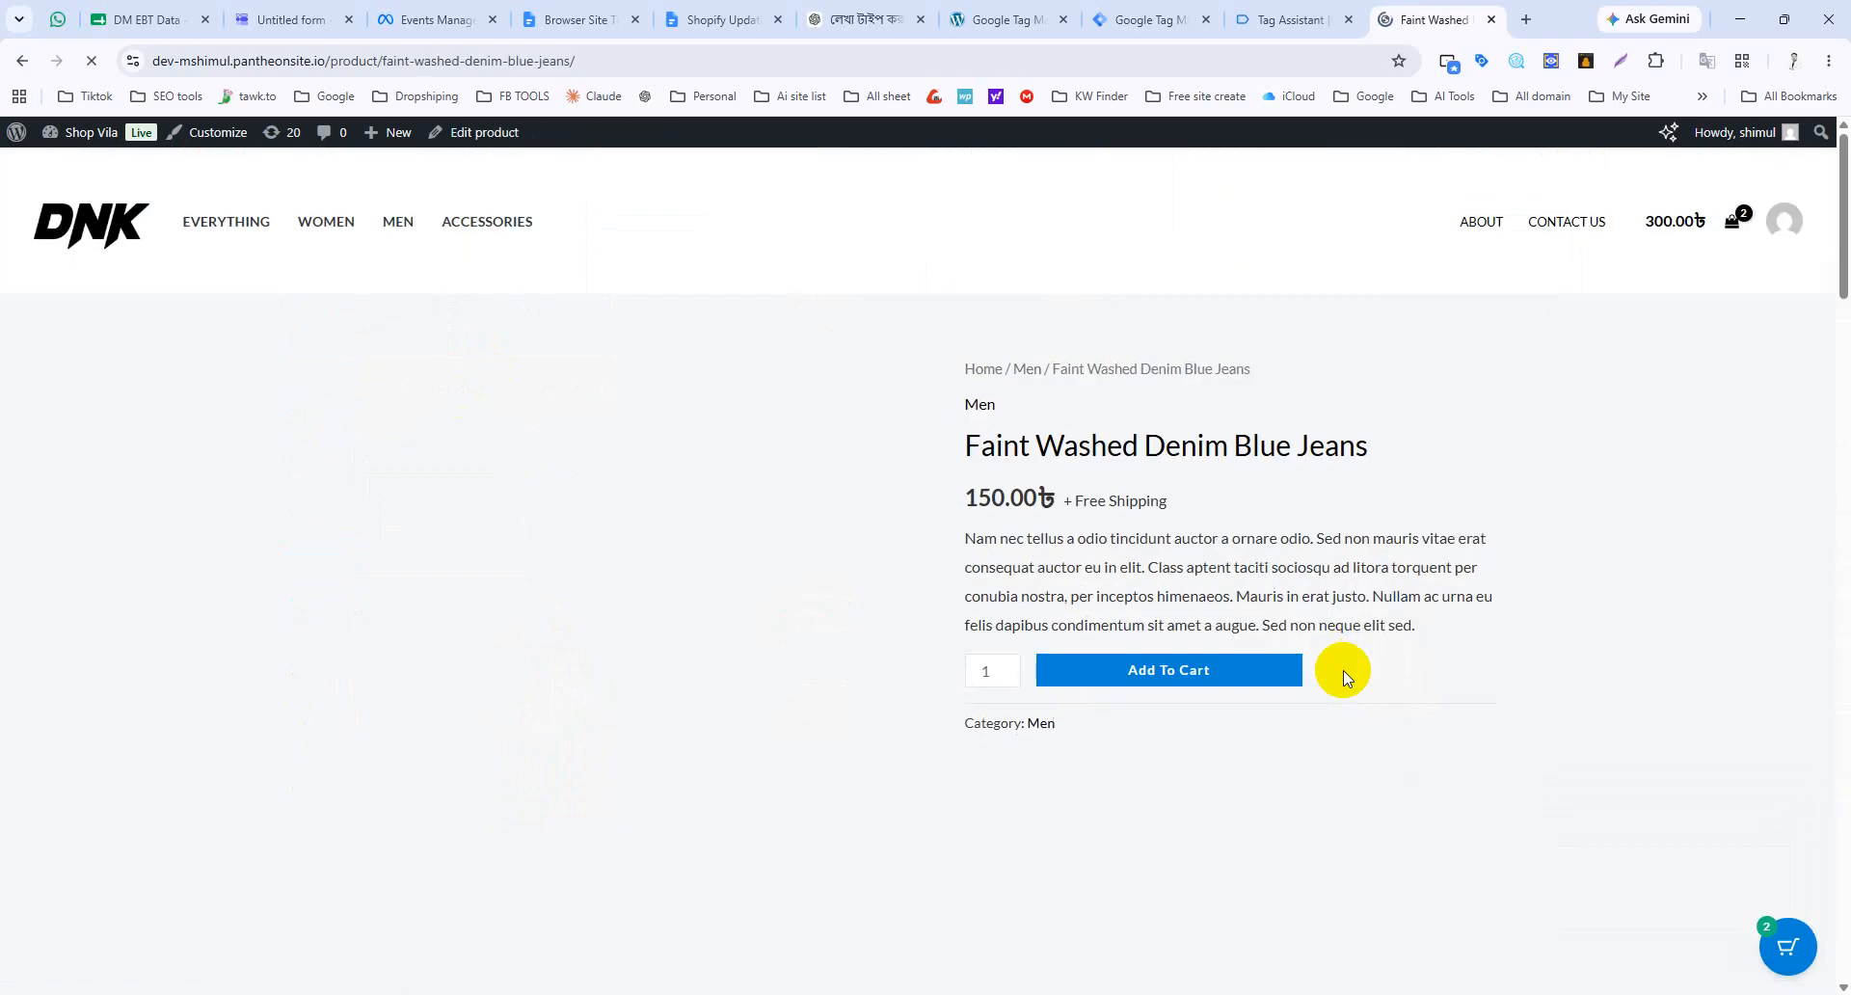
left_click(1211, 677)
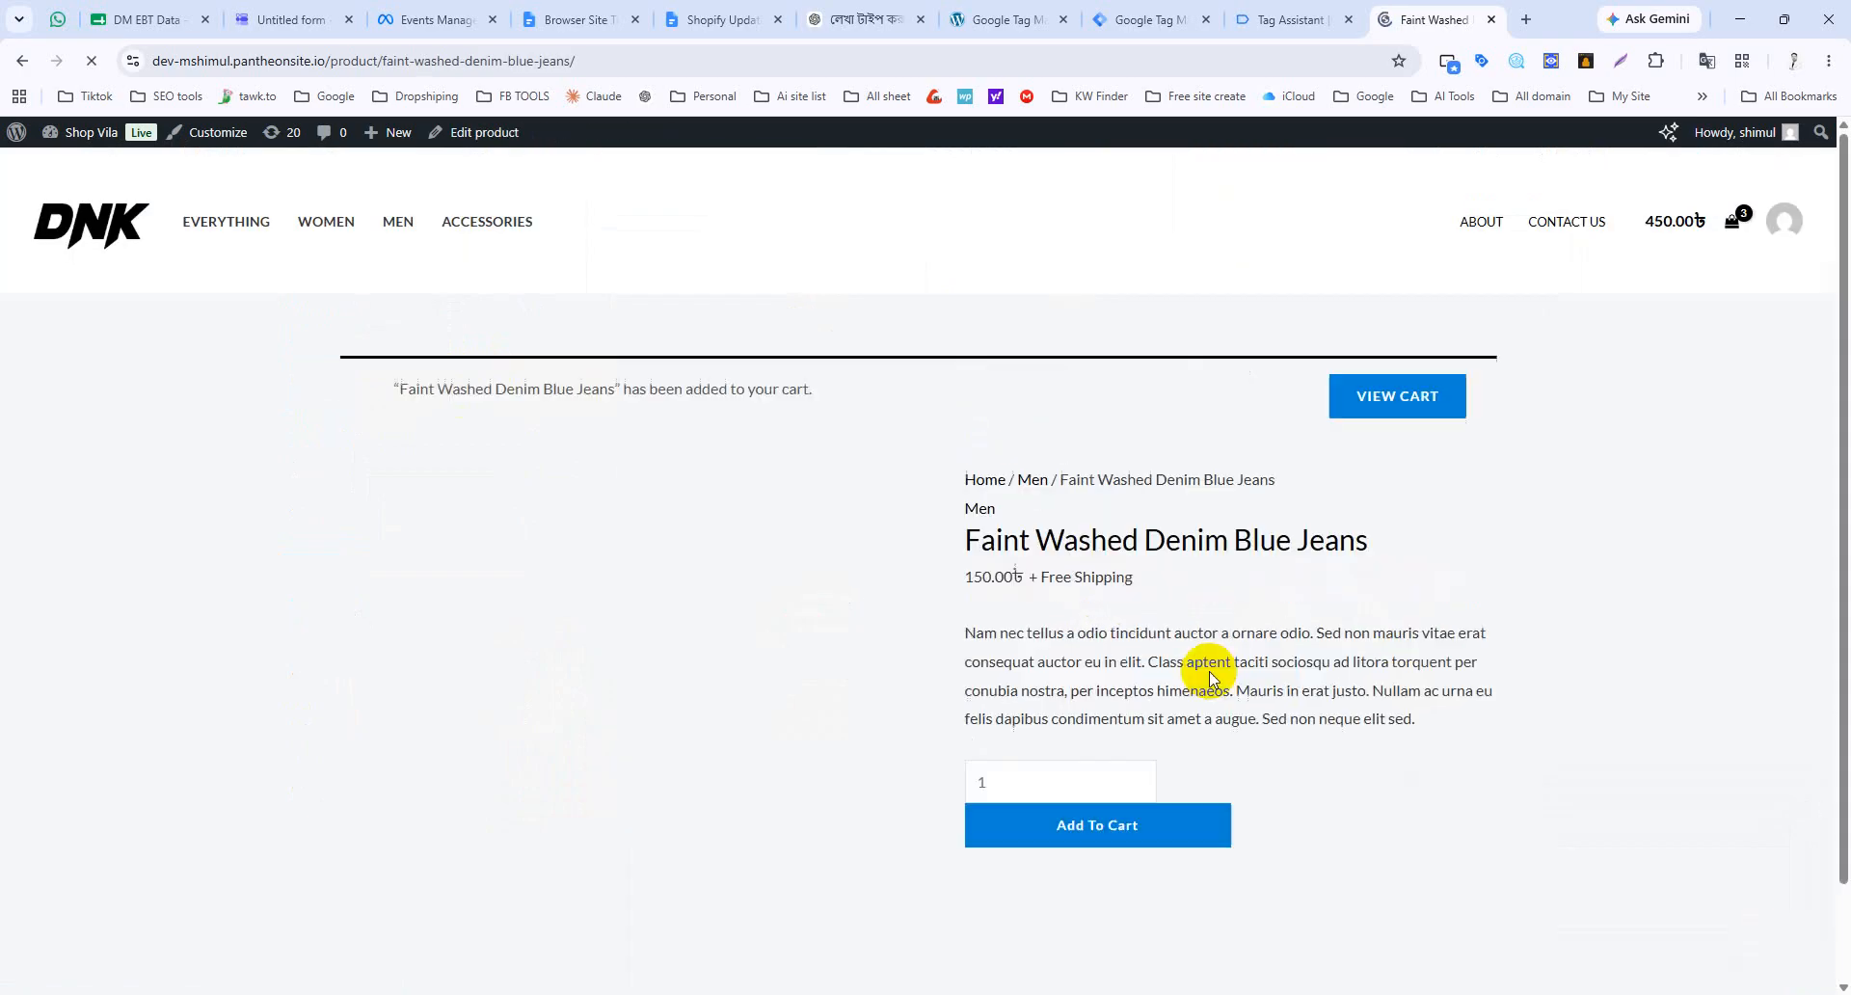
left_click(1420, 403)
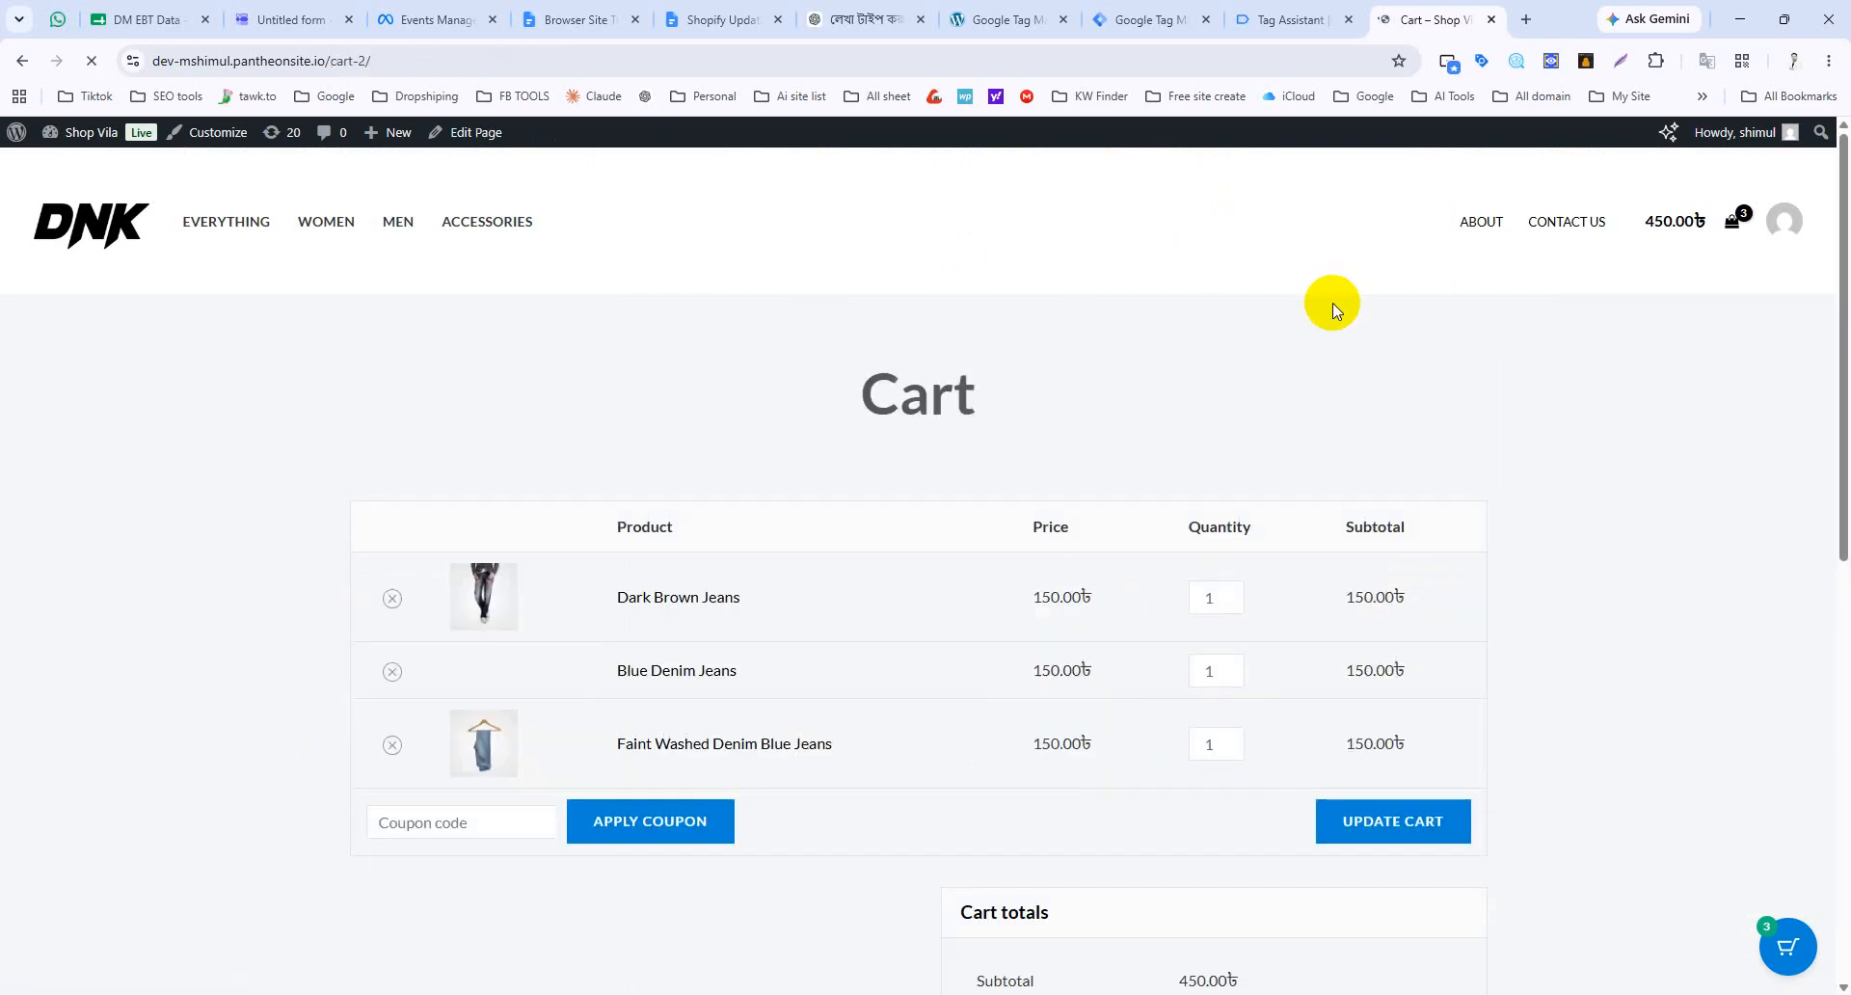
Step: Examine the Cart page's view_cart event in Tag Assistant and select the event name in its data layer push
left_click(1271, 8)
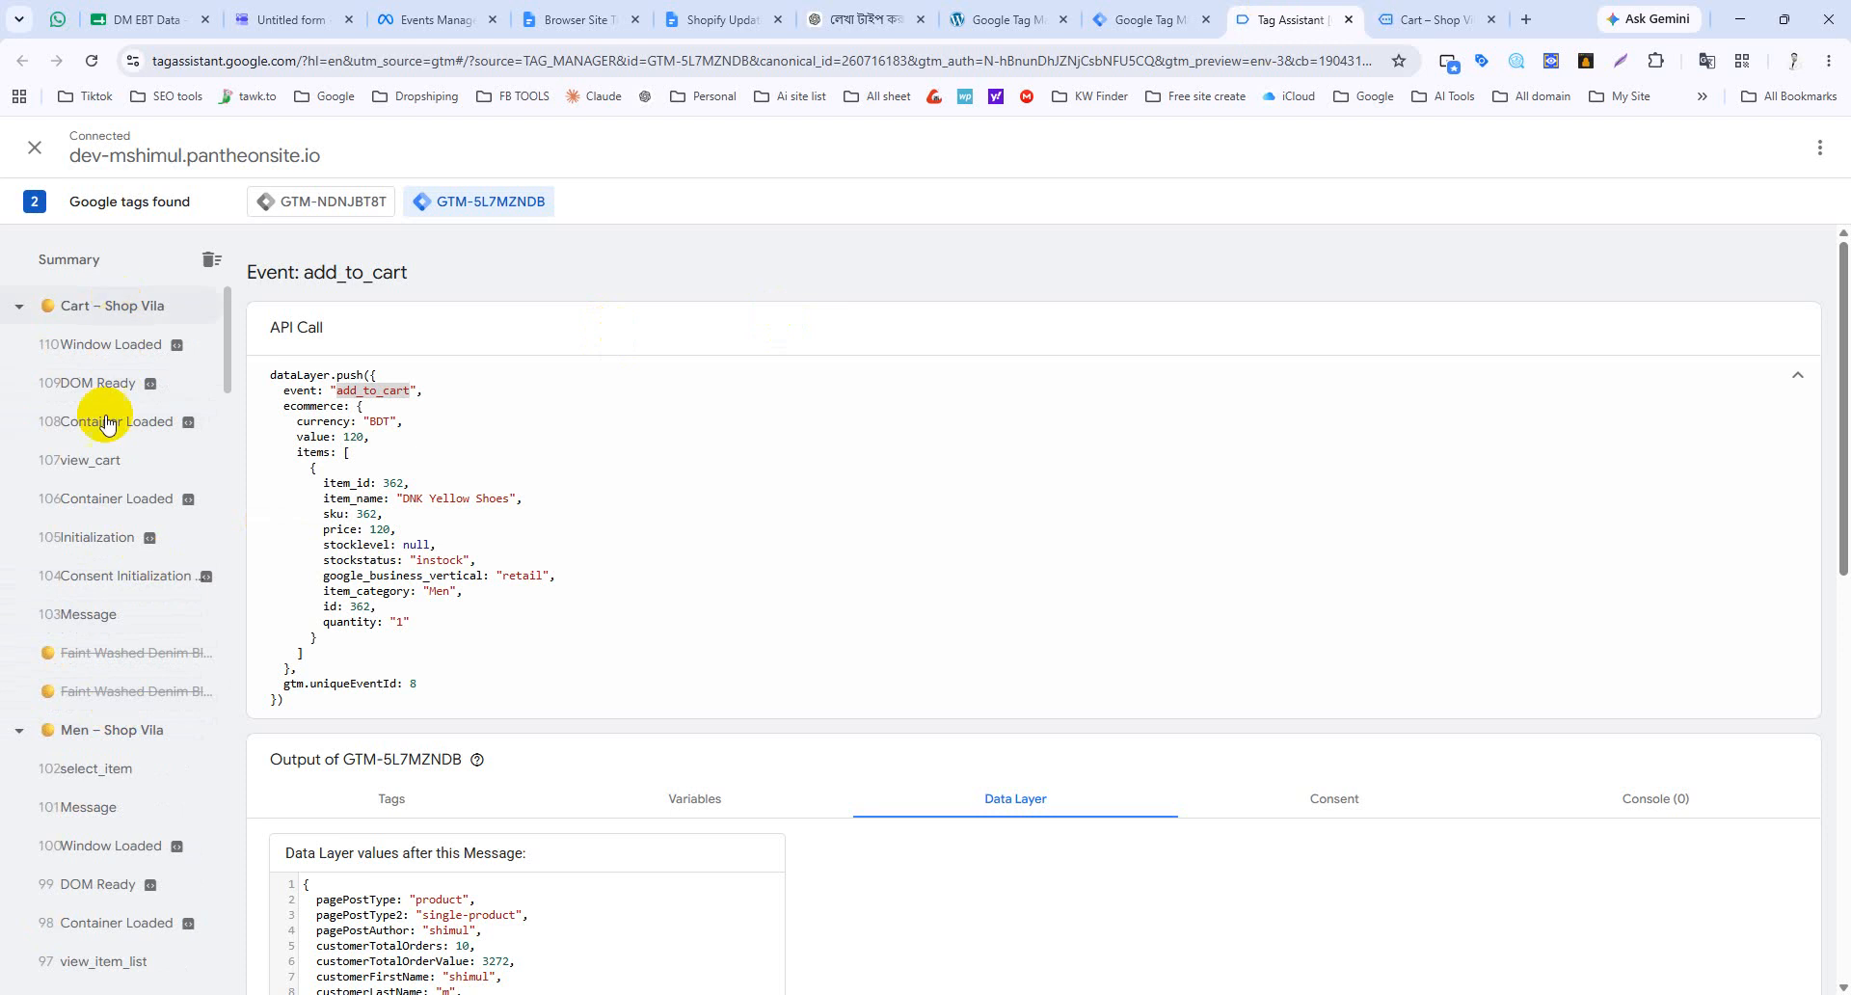
left_click(77, 460)
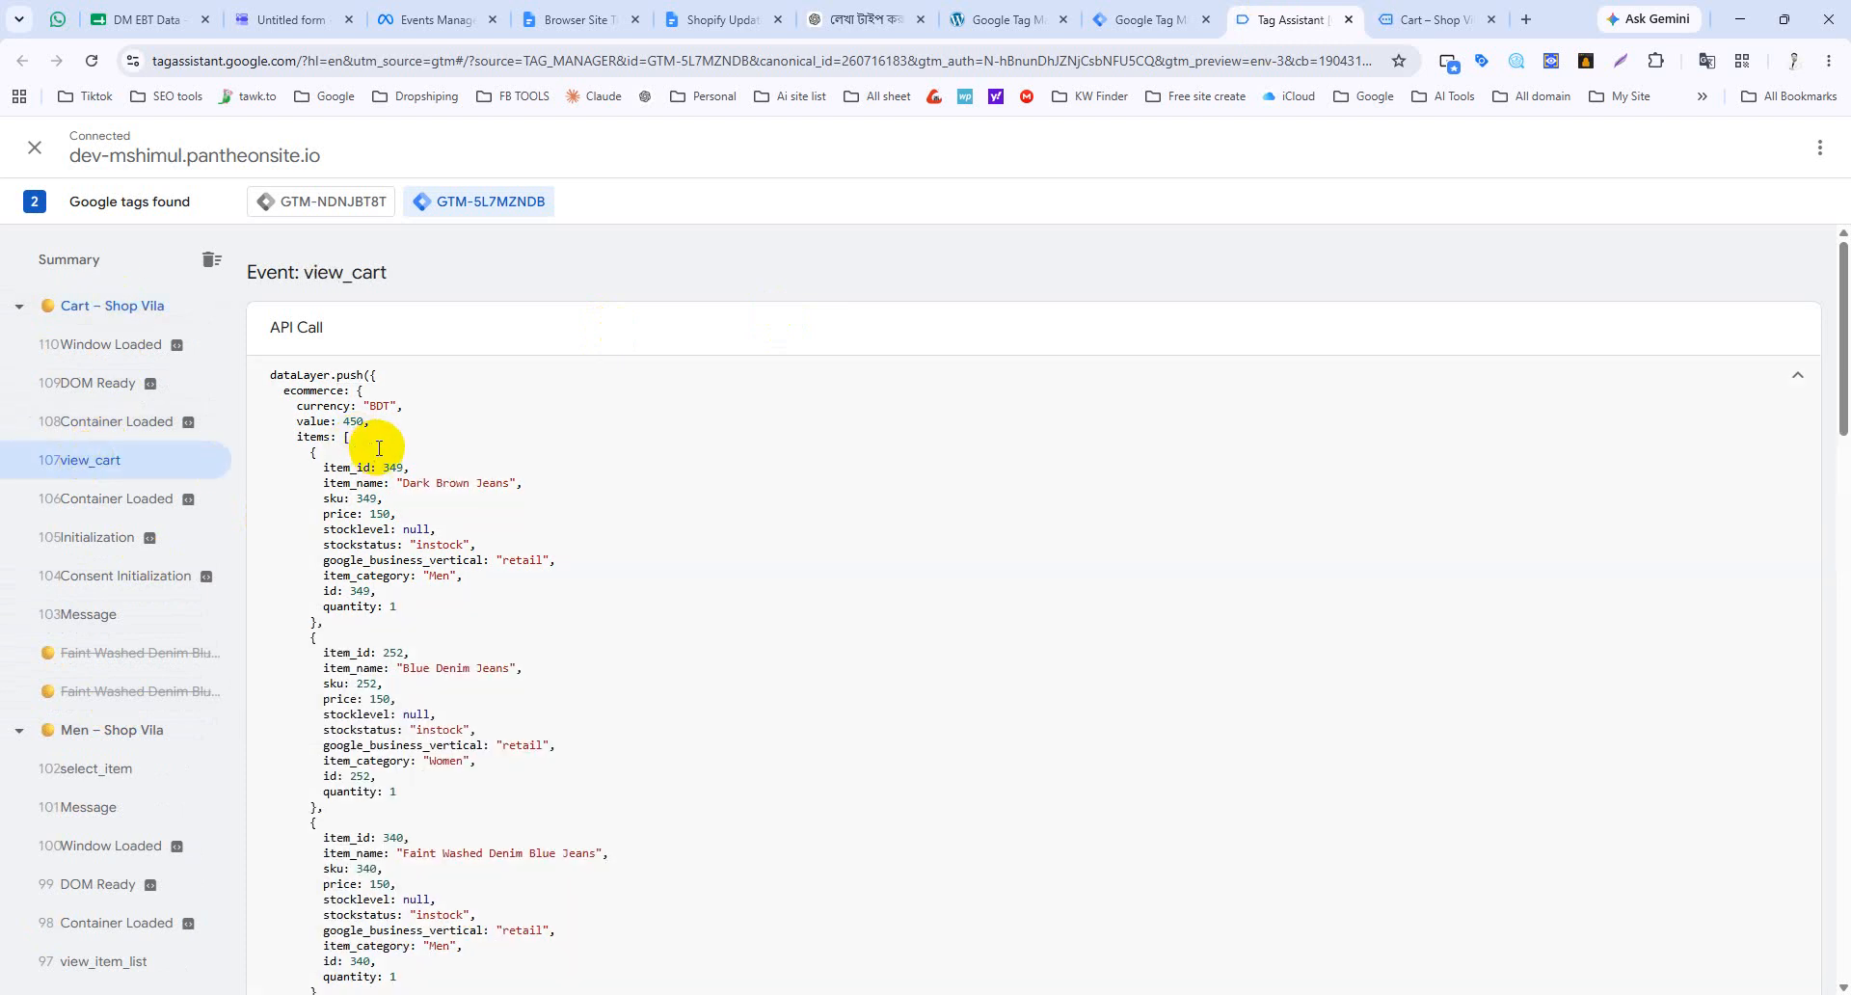
scroll(379, 447, "down", 9)
scroll(386, 463, "up", 2)
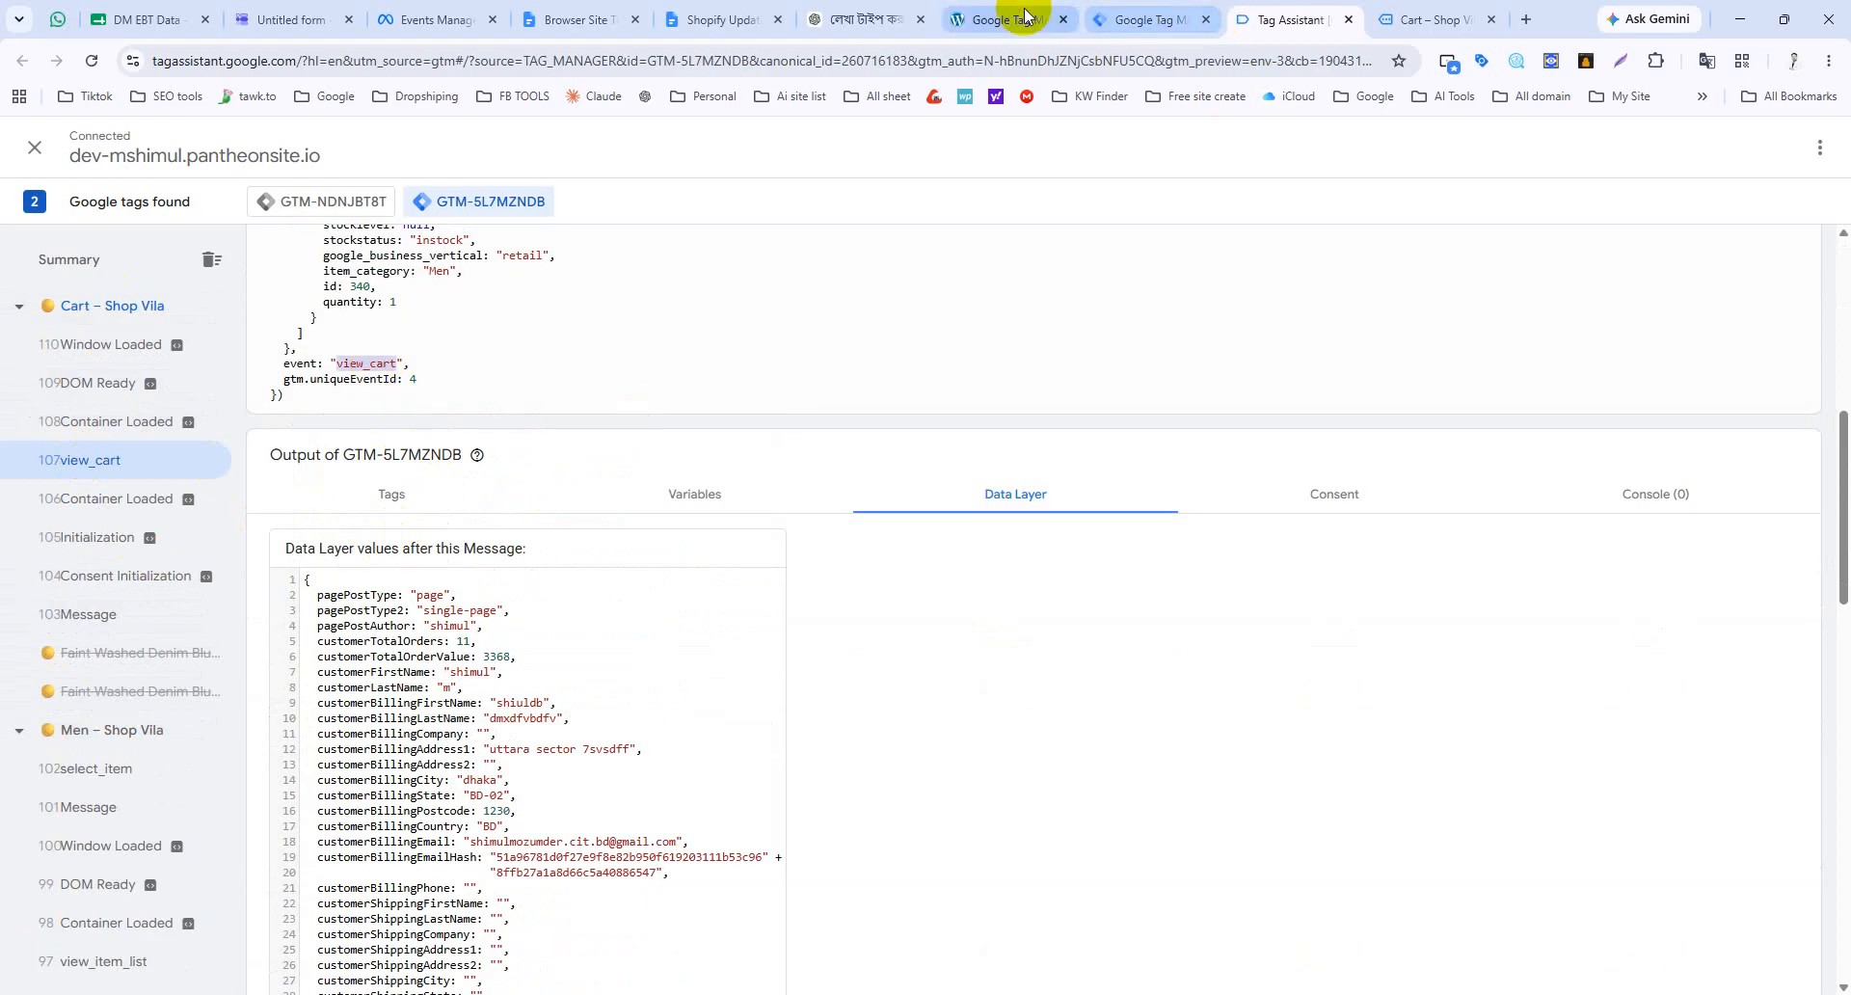
Step: Back in Tag Manager, remove add_to_cart_trigger from FB-view_cart_tag and open the trigger selection
left_click(1121, 13)
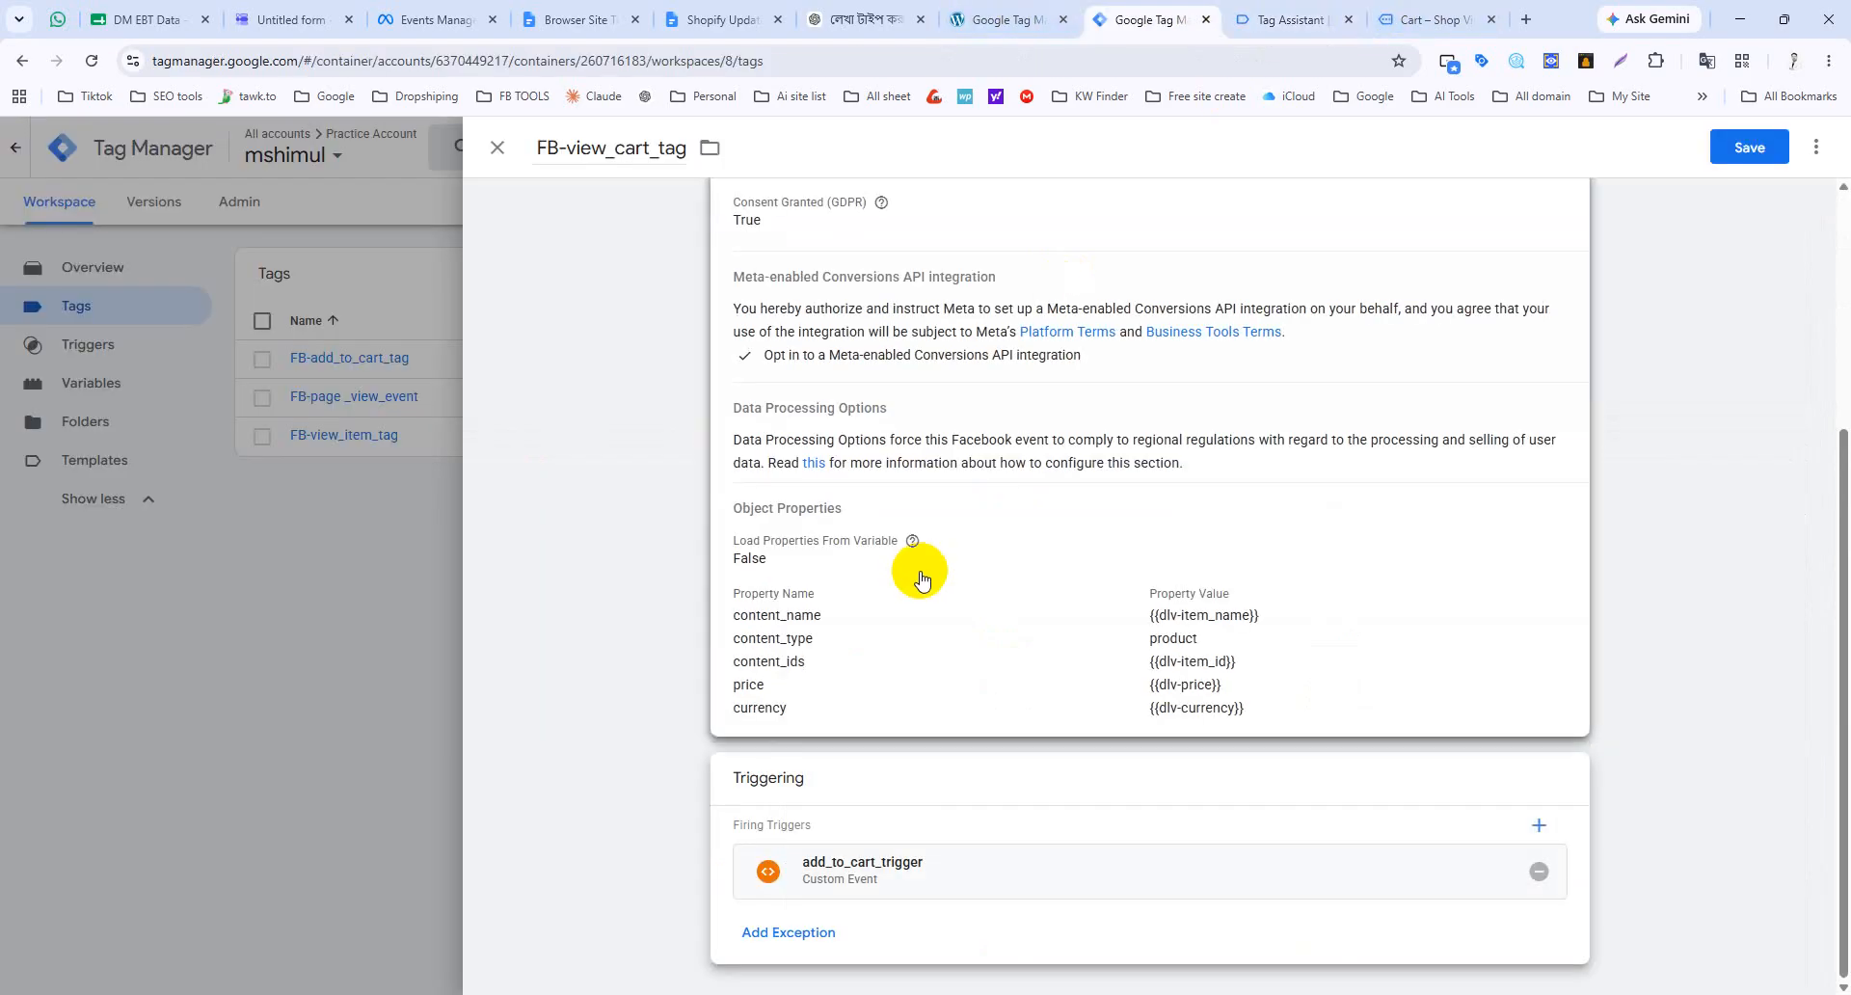
left_click(1537, 872)
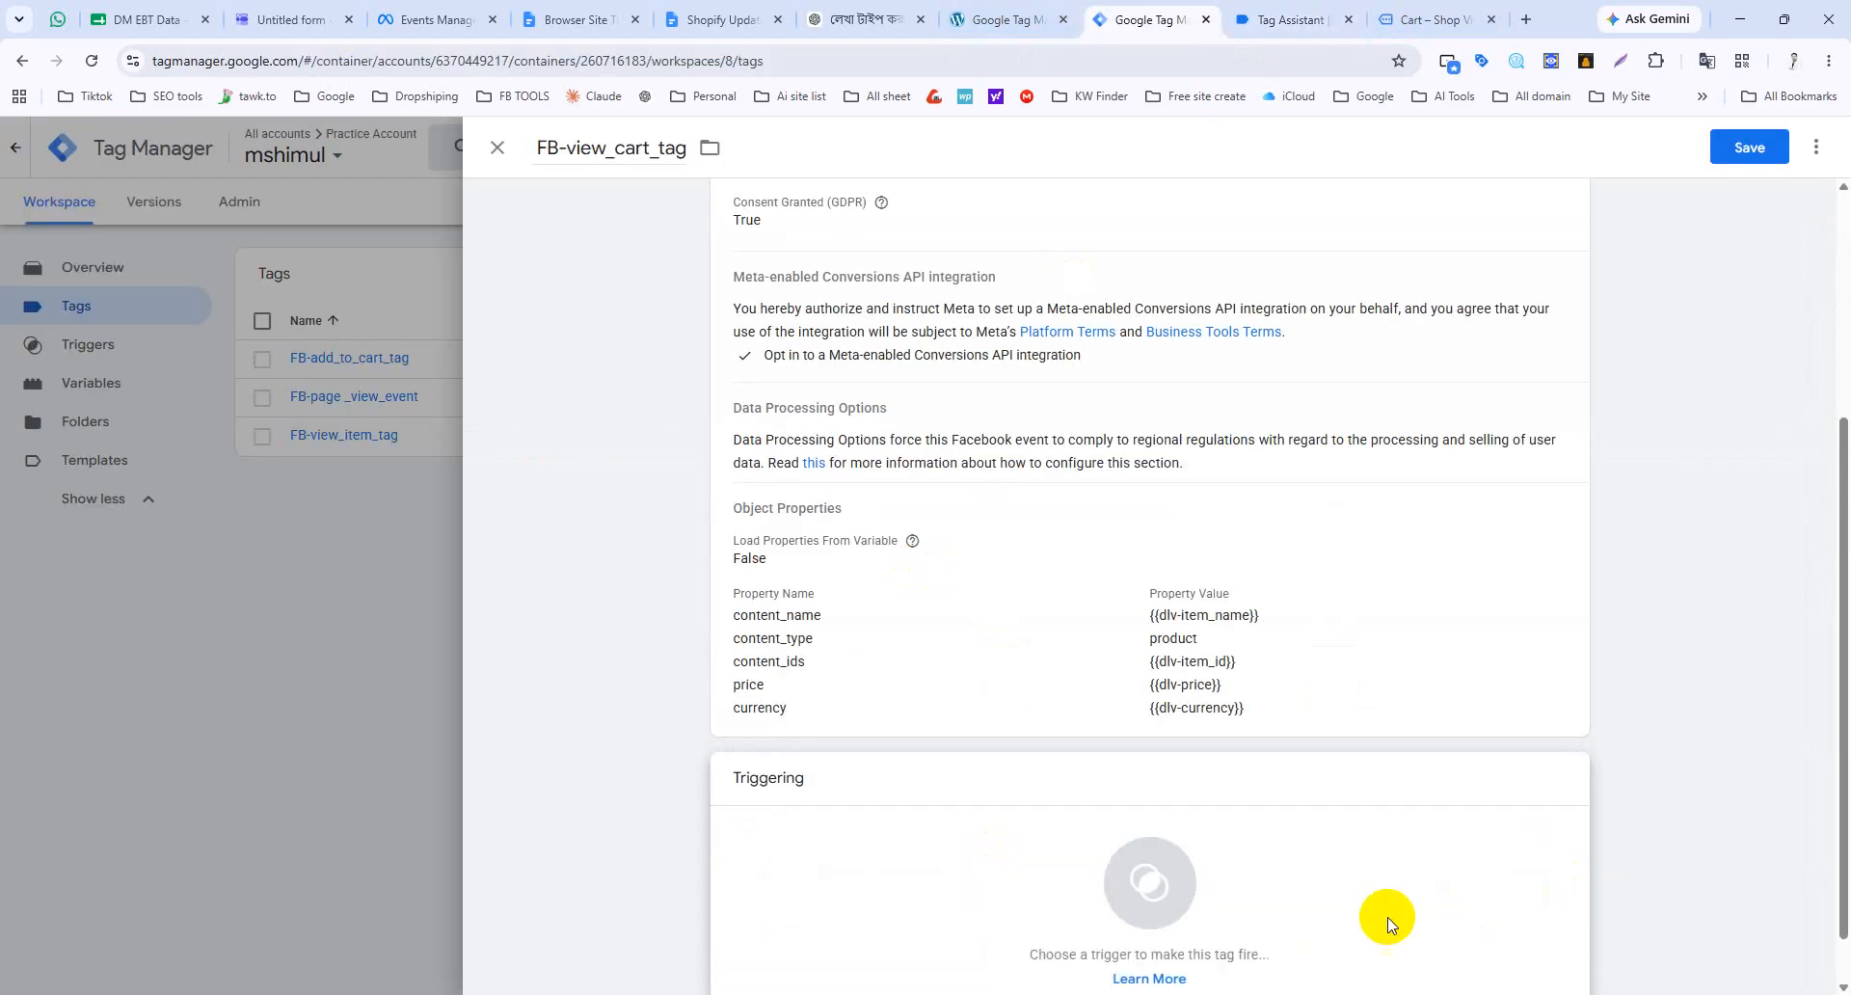
left_click(1151, 880)
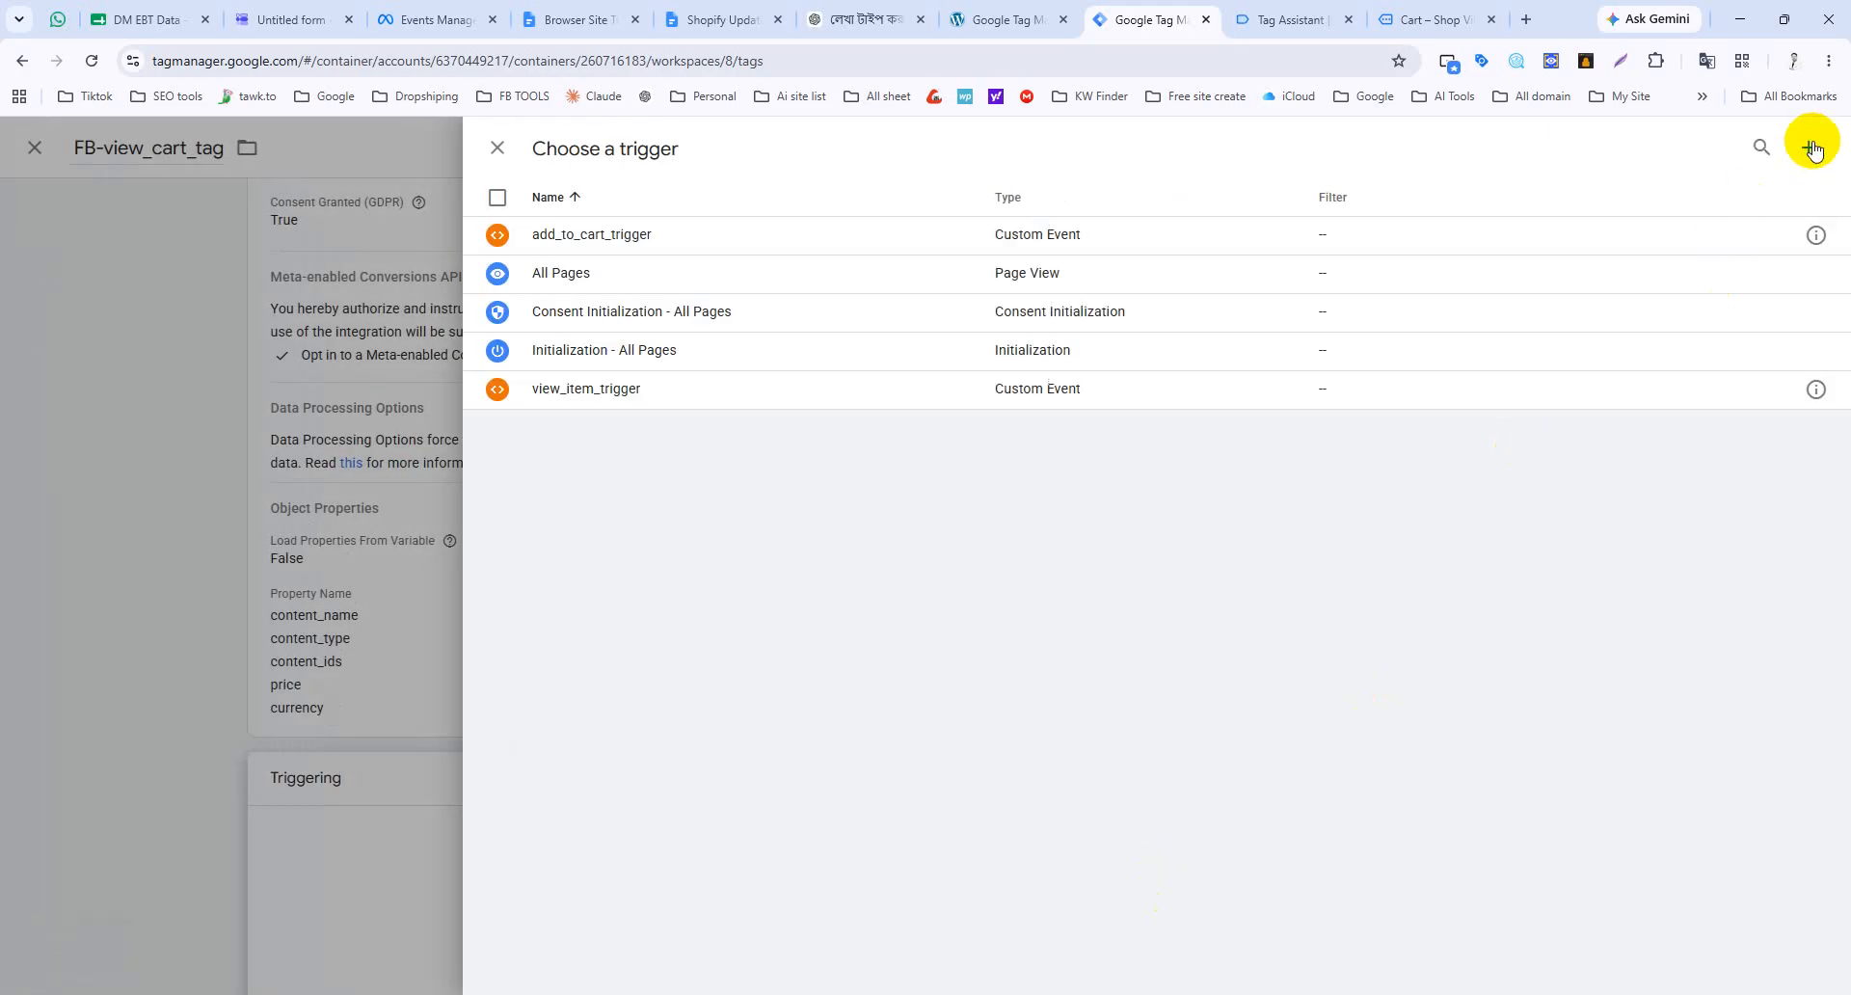
Step: Create a new Custom Event trigger with the event name view_cart
left_click(1812, 150)
left_click(1207, 343)
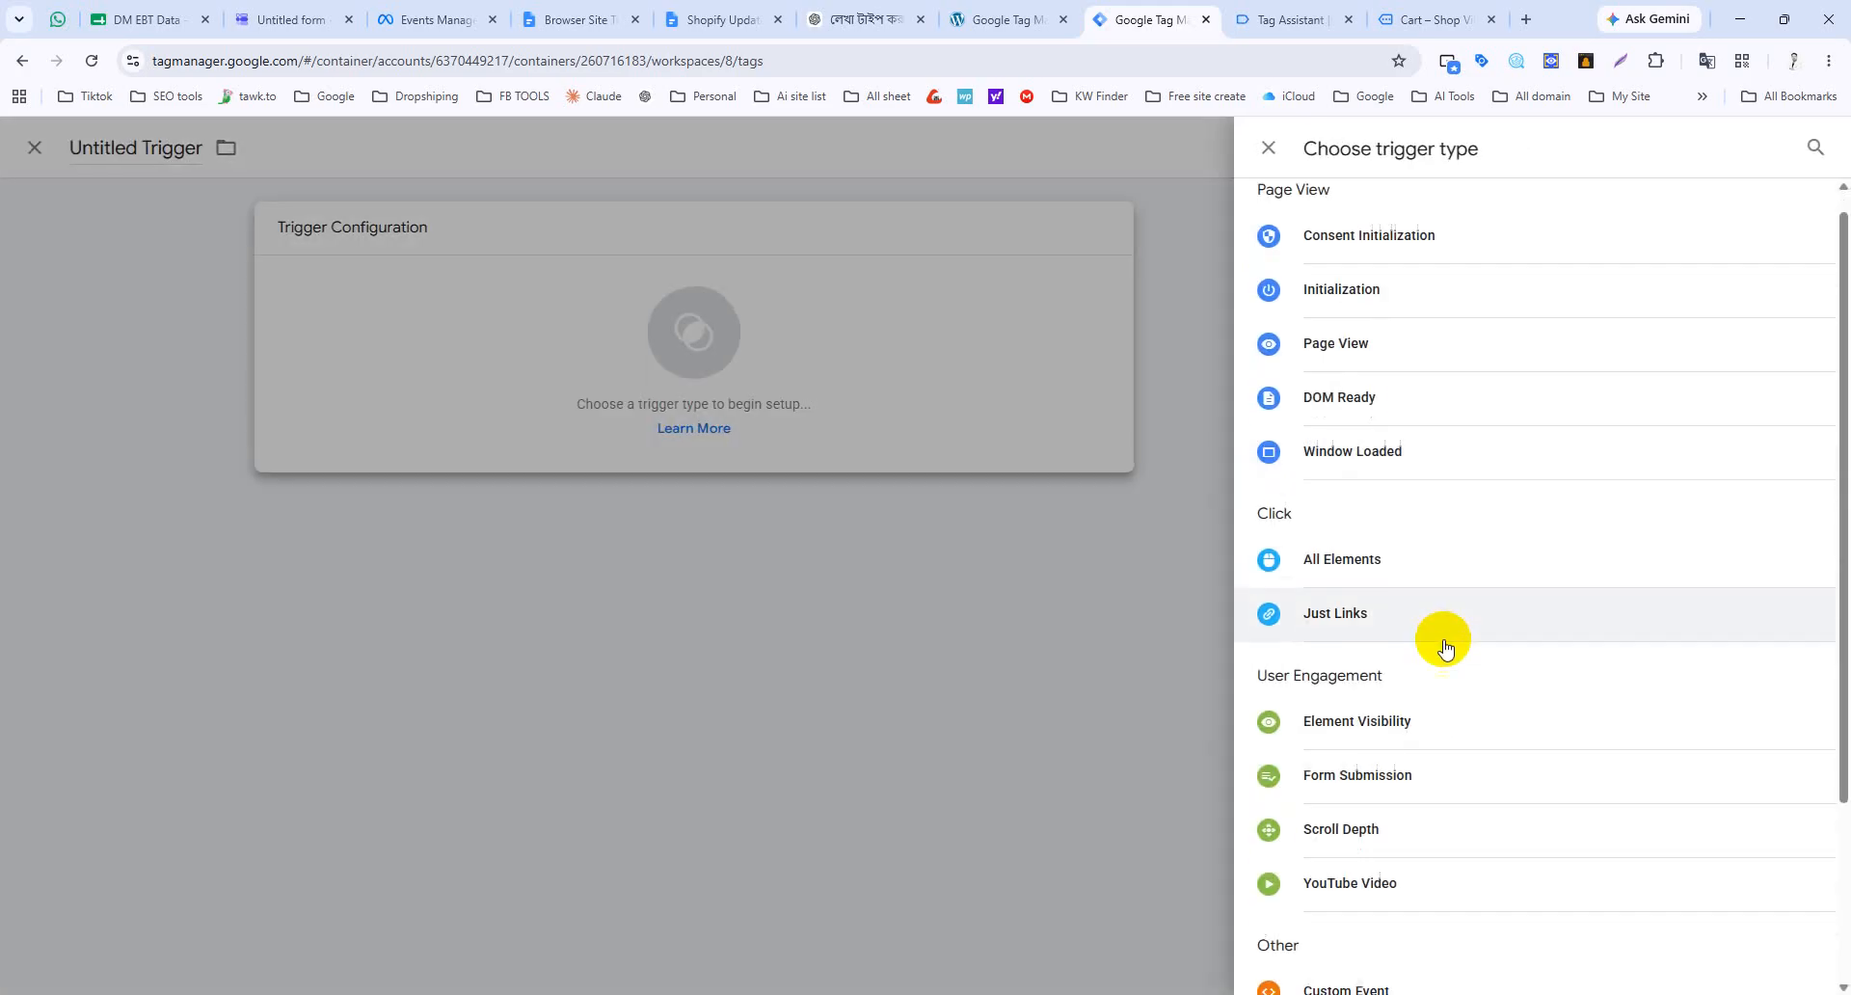
scroll(1443, 646, "down", 3)
left_click(1367, 756)
left_click(905, 413)
type("view_cart")
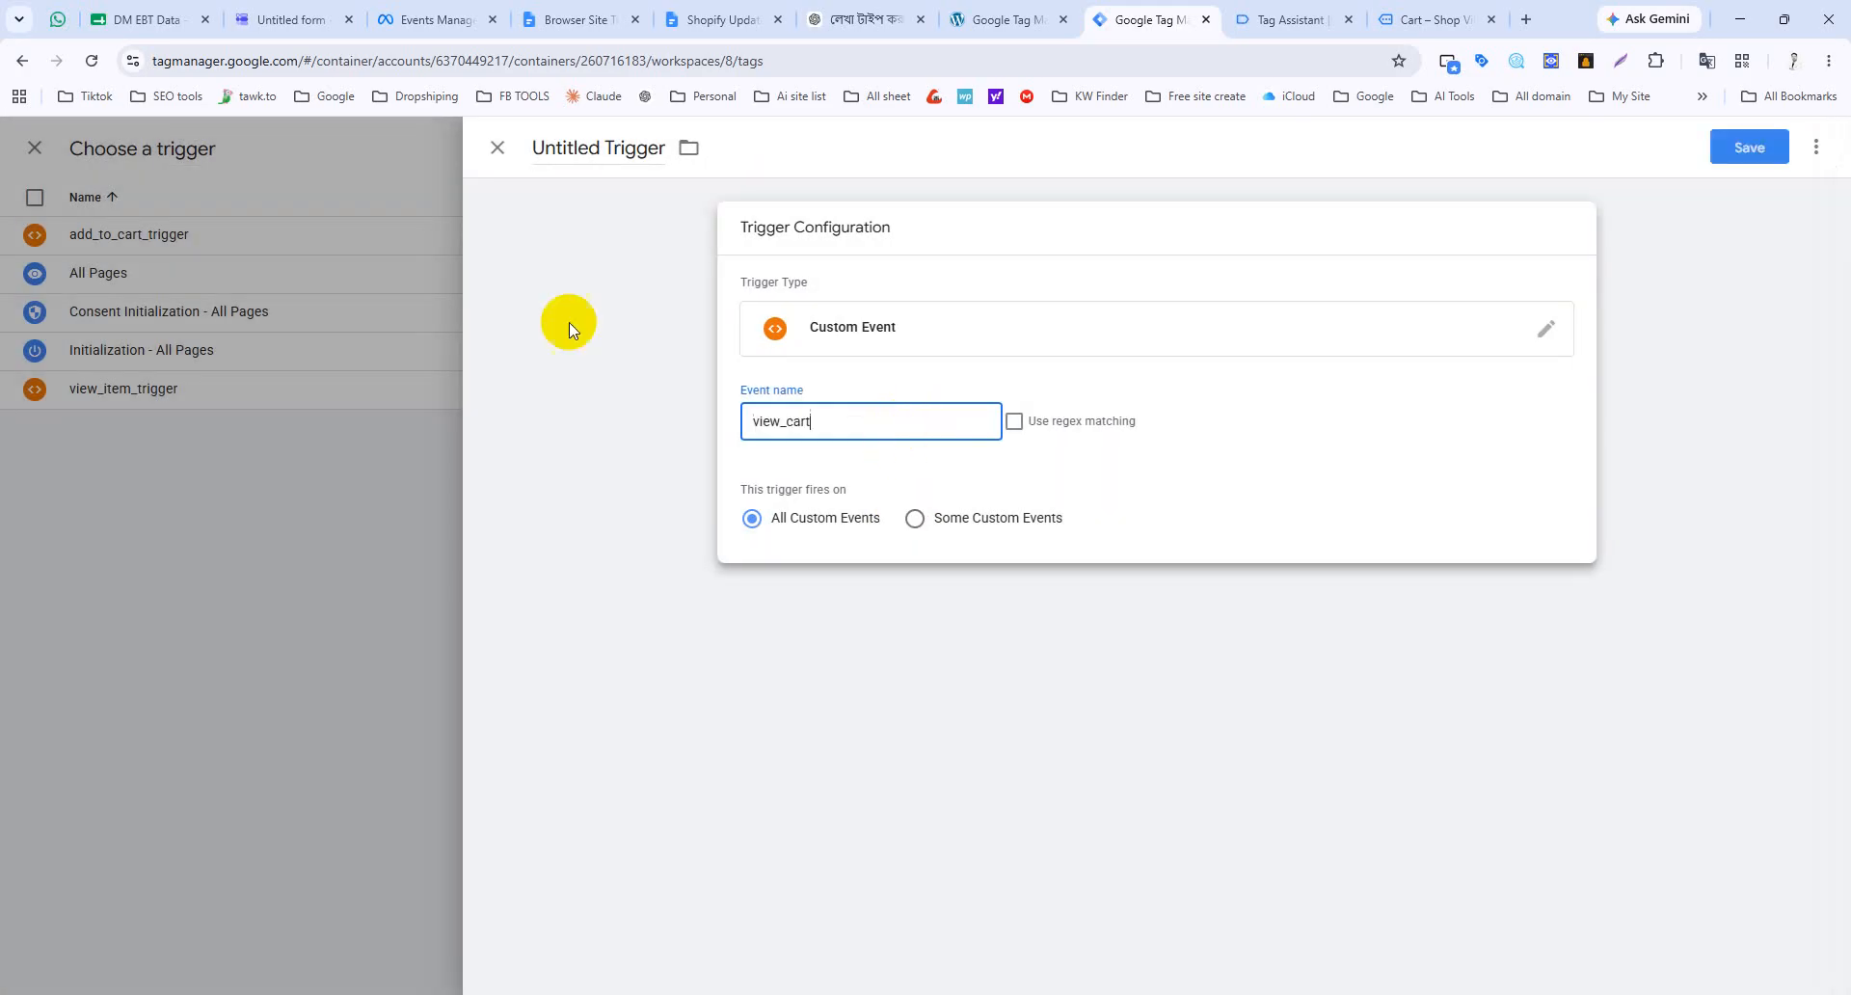
Step: Name the new trigger view_cart-trigger, save it, and save FB-view_cart_tag with it
double_click(562, 150)
type("view_cart")
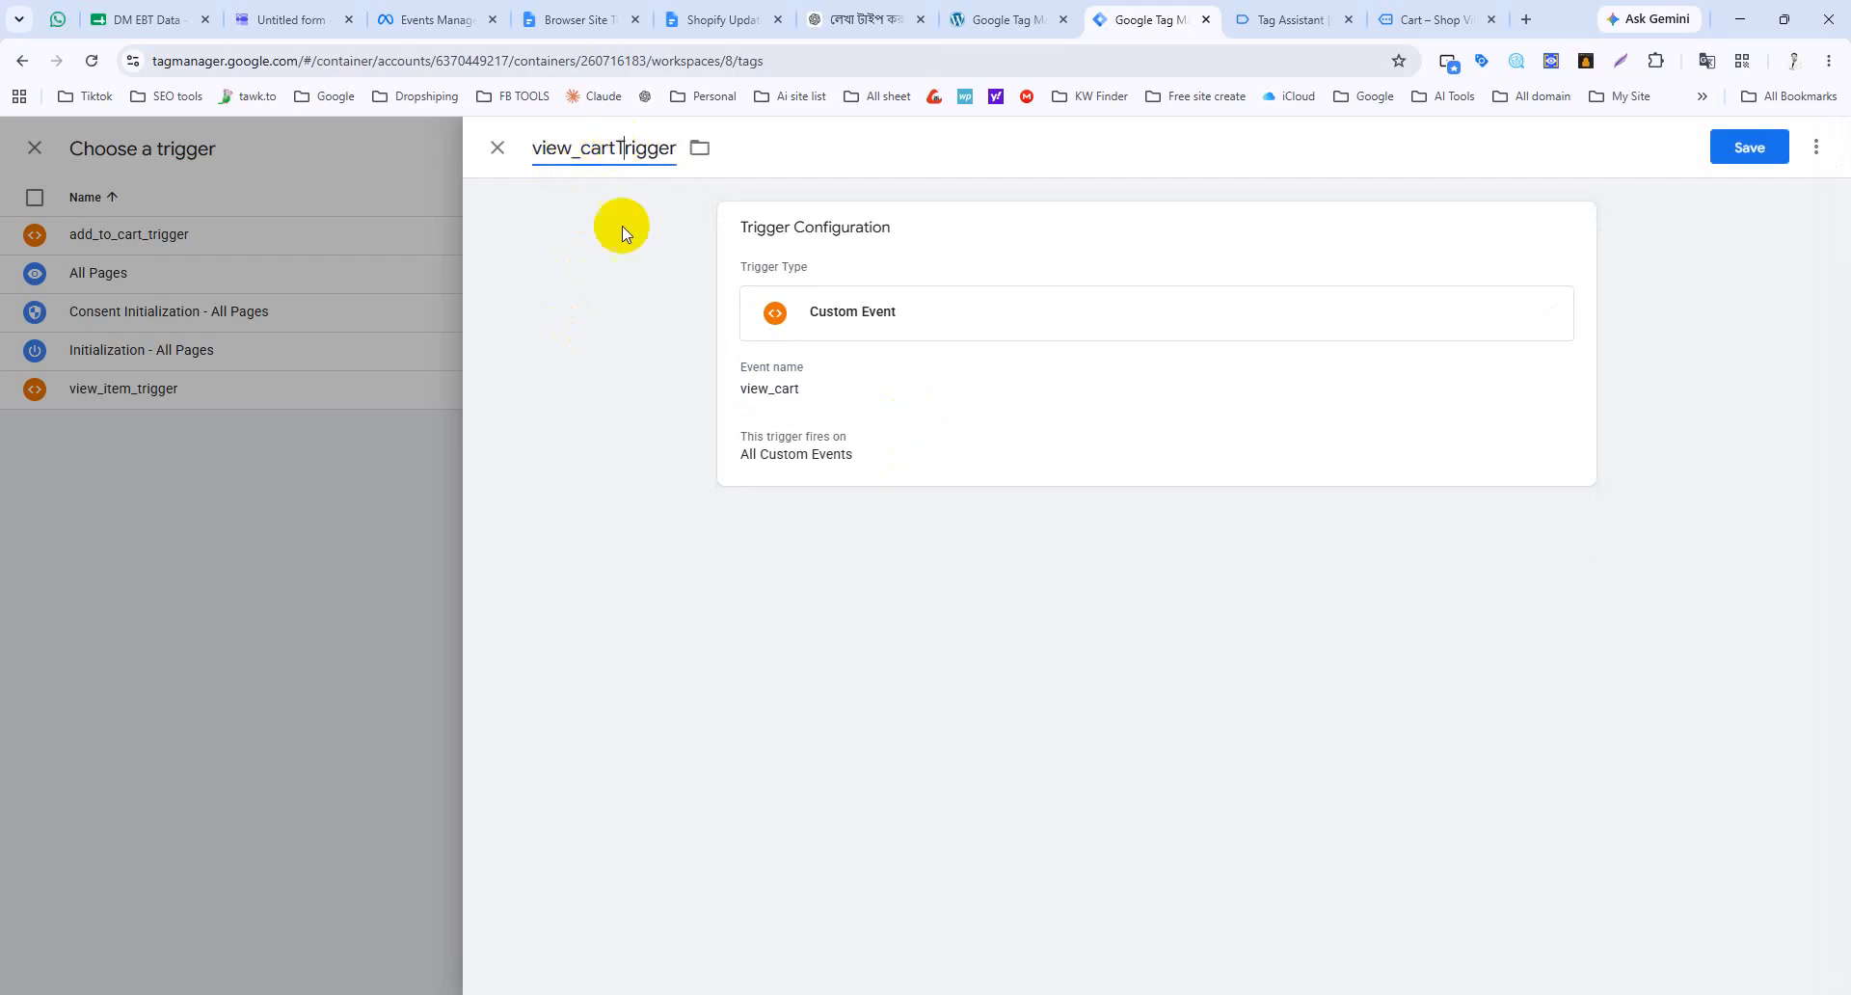
key("BackSpace")
type("-t")
left_click(1749, 137)
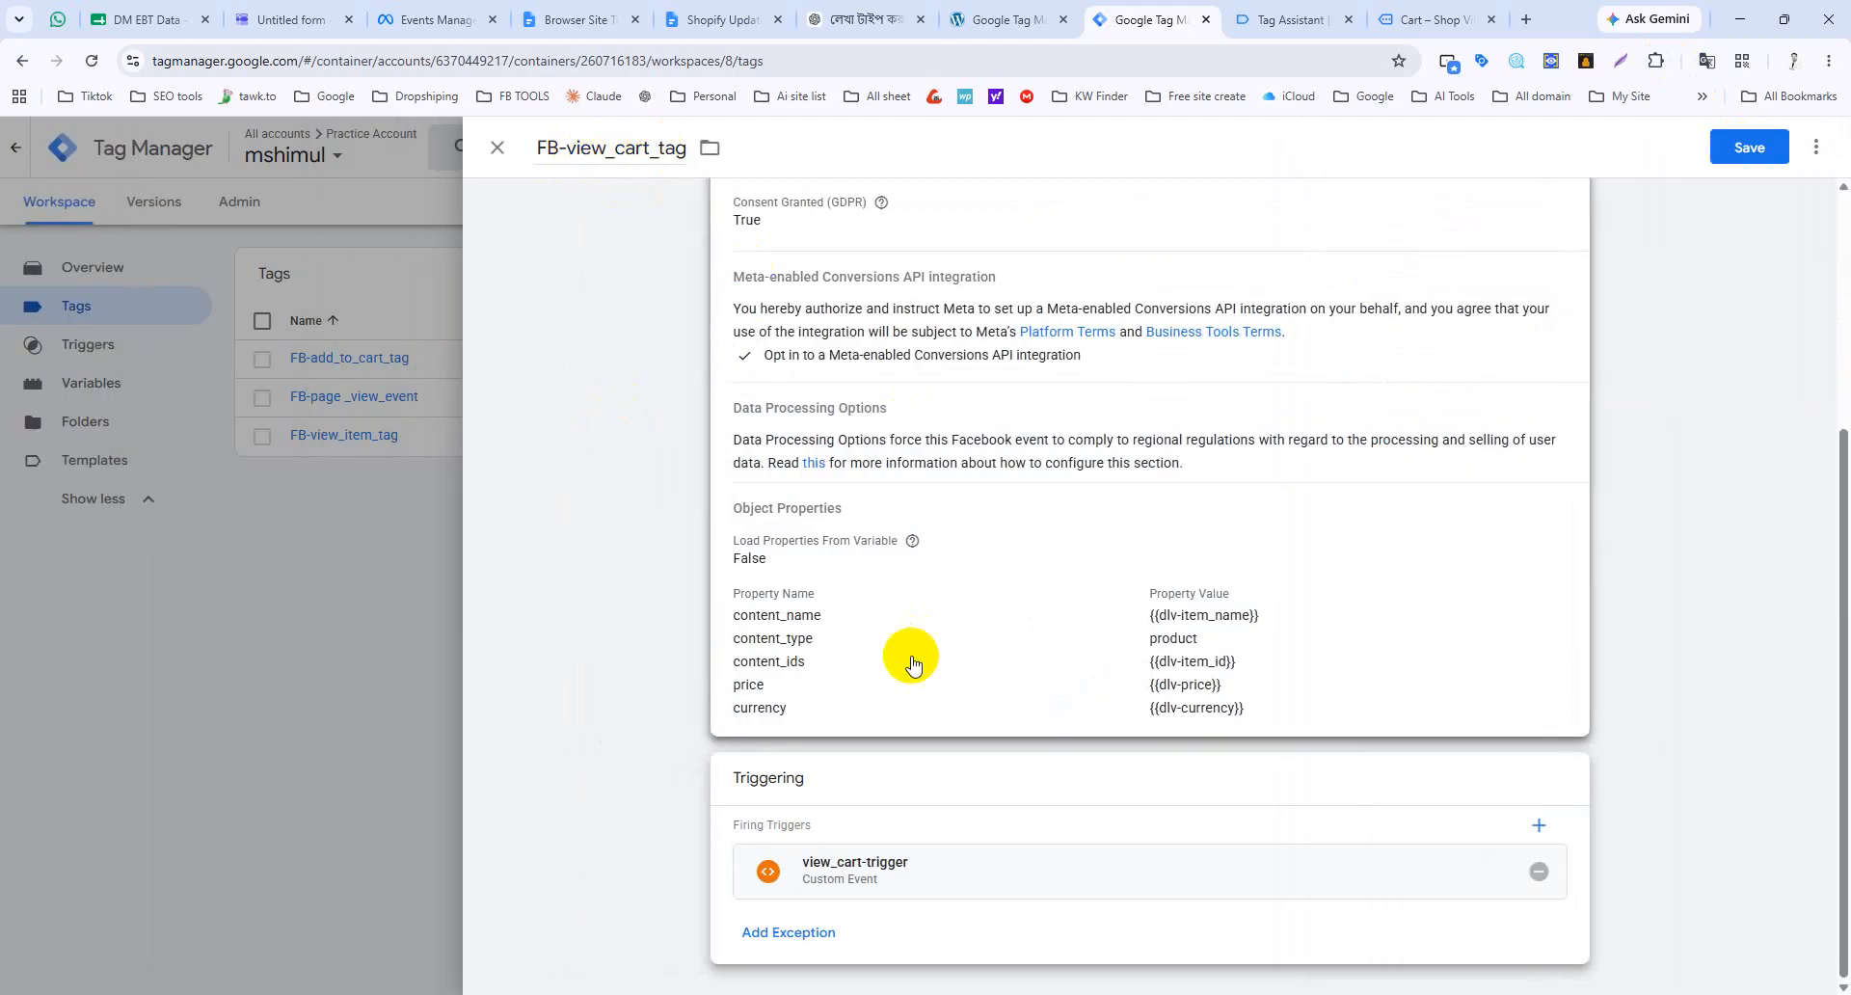
left_click(1766, 151)
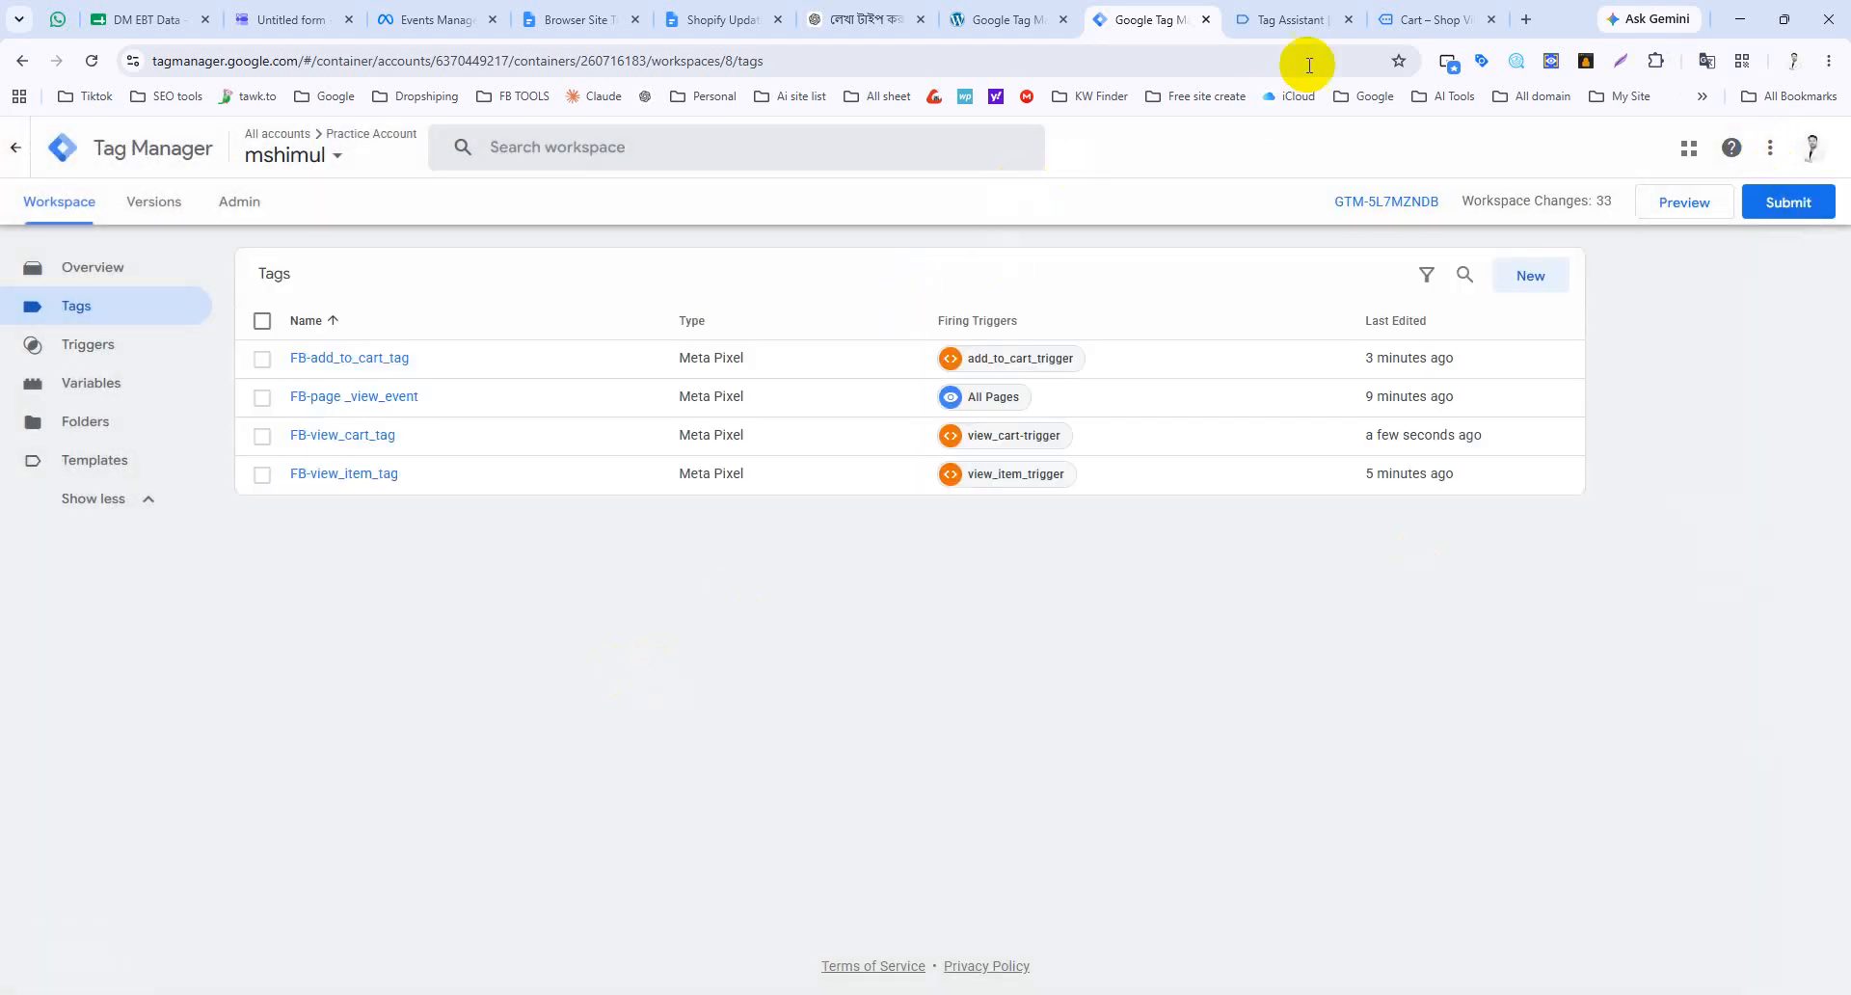
Step: Look through the recorded events in Tag Assistant and proceed from the store's cart to the checkout page
left_click(1289, 12)
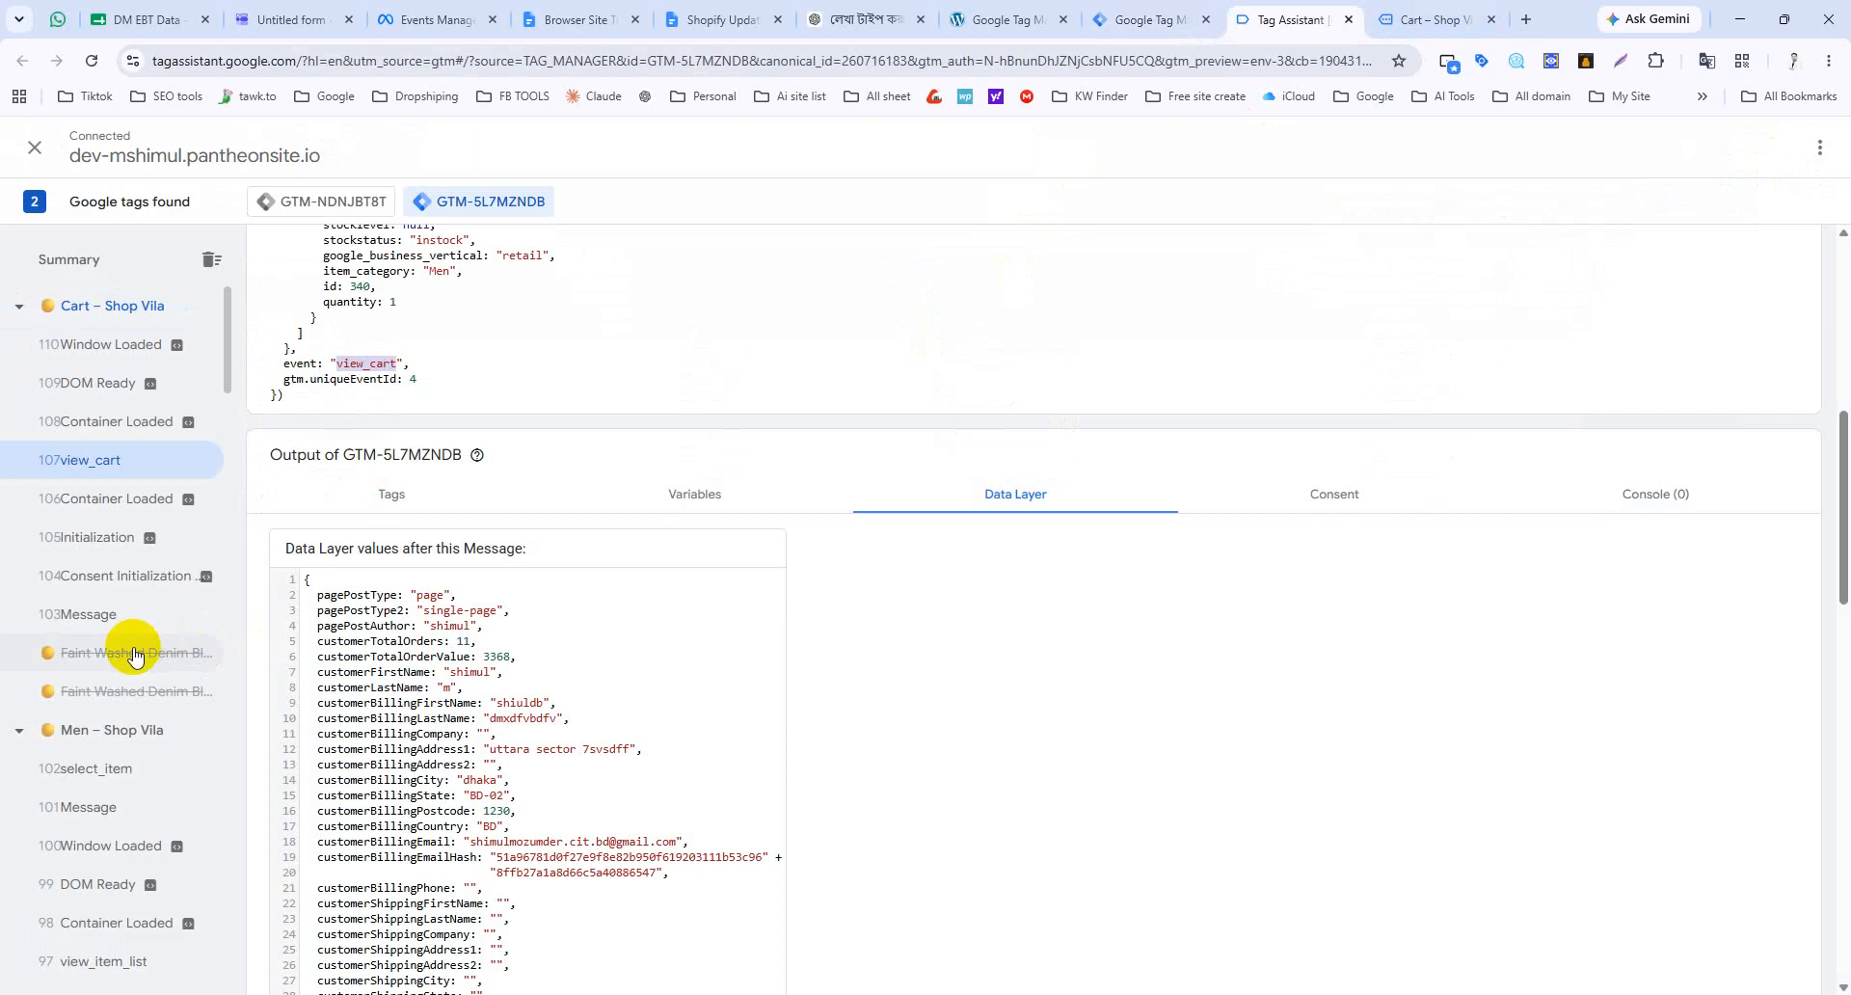
scroll(97, 800, "down", 6)
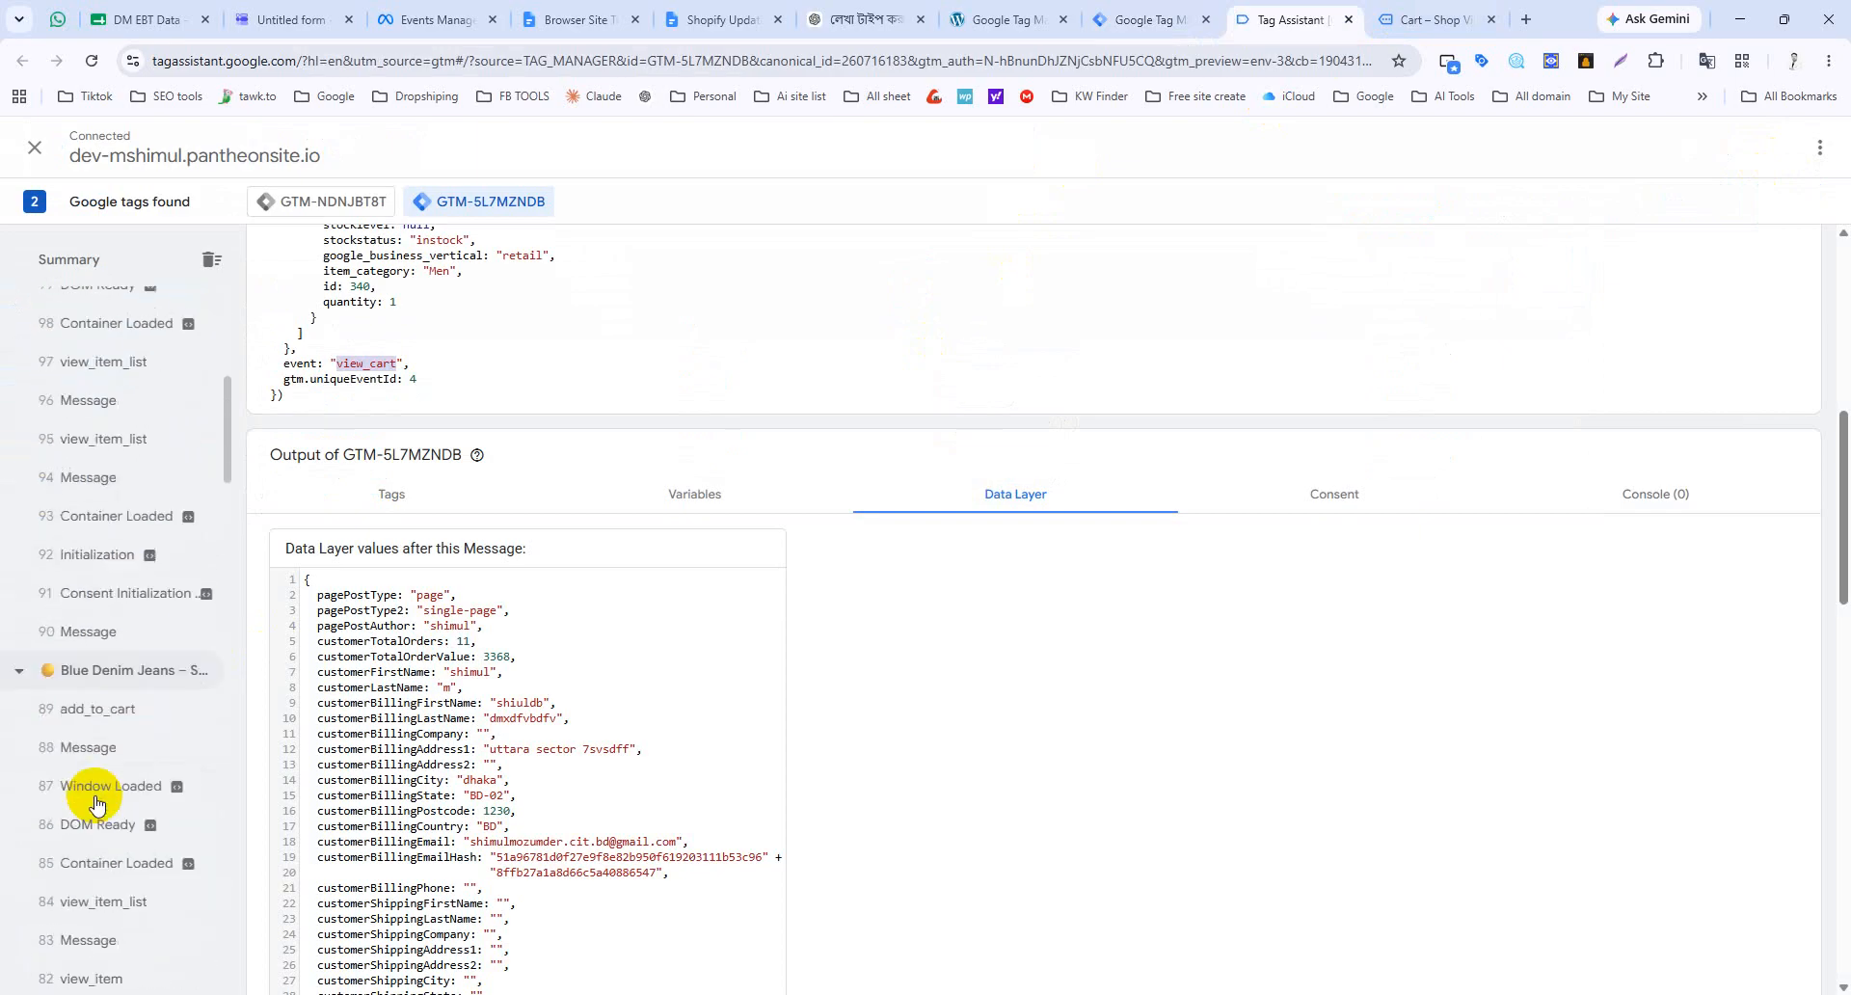
scroll(97, 802, "down", 4)
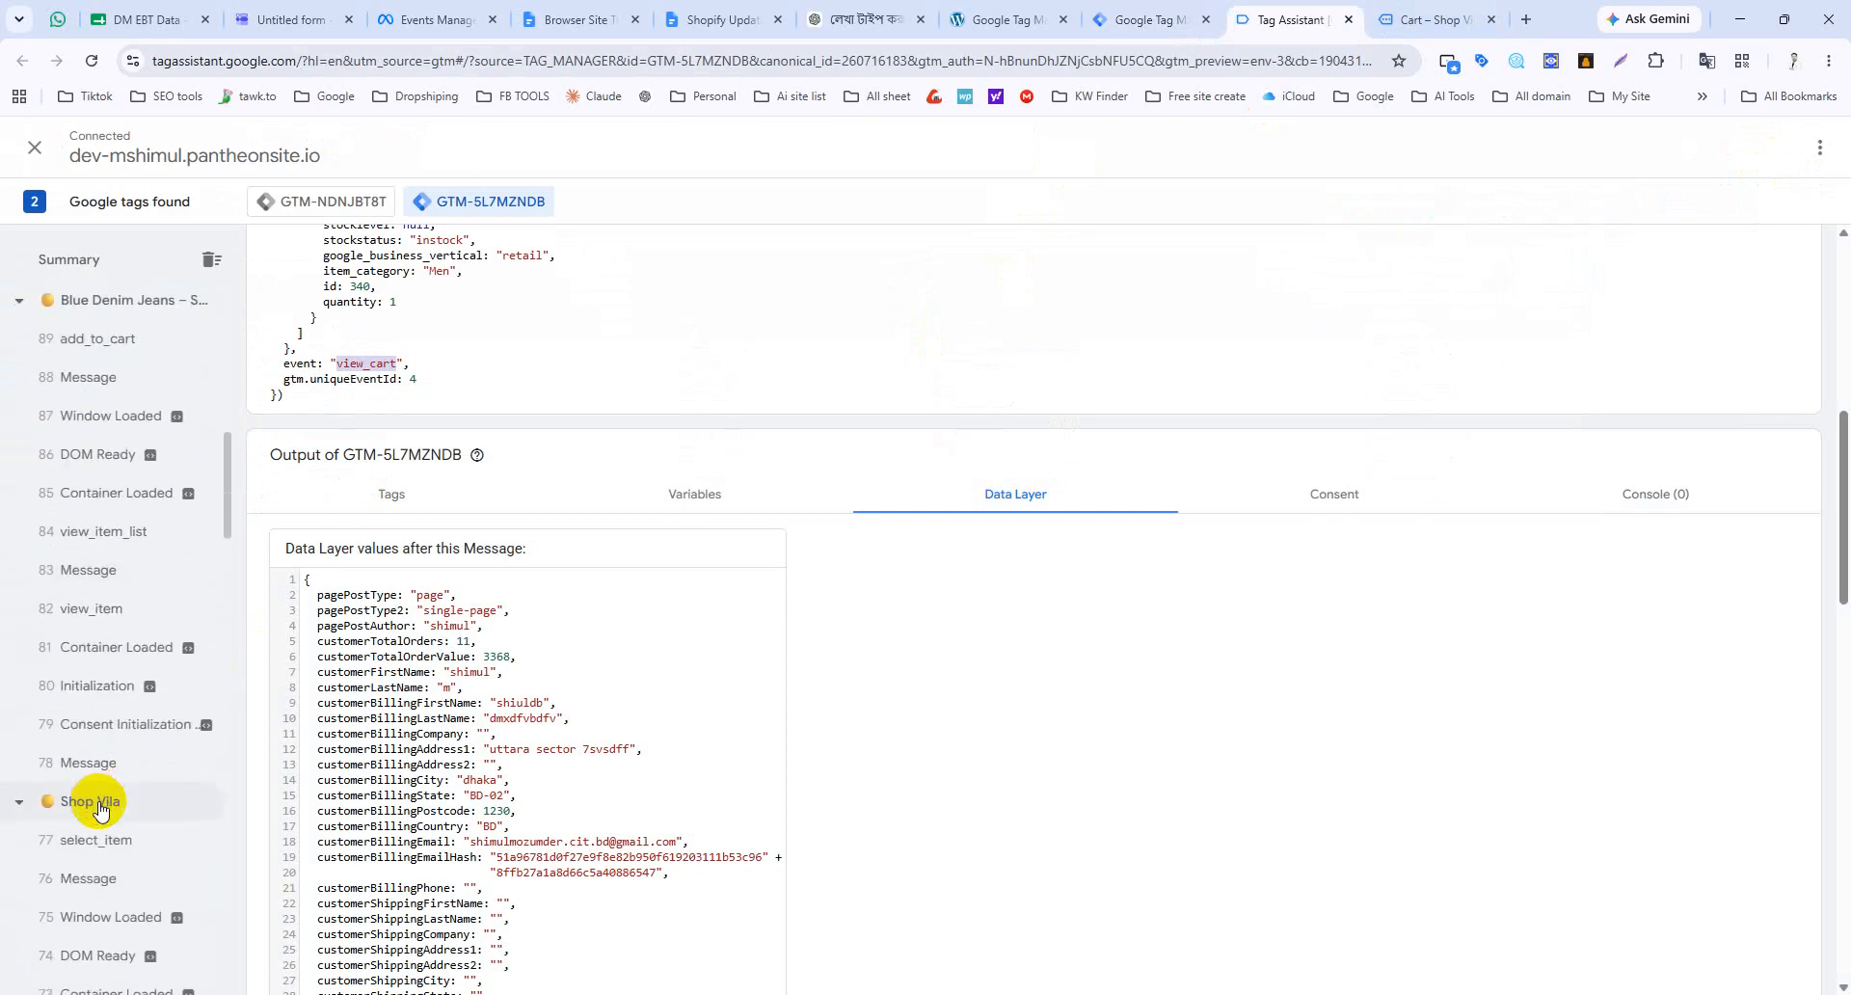
scroll(99, 808, "down", 7)
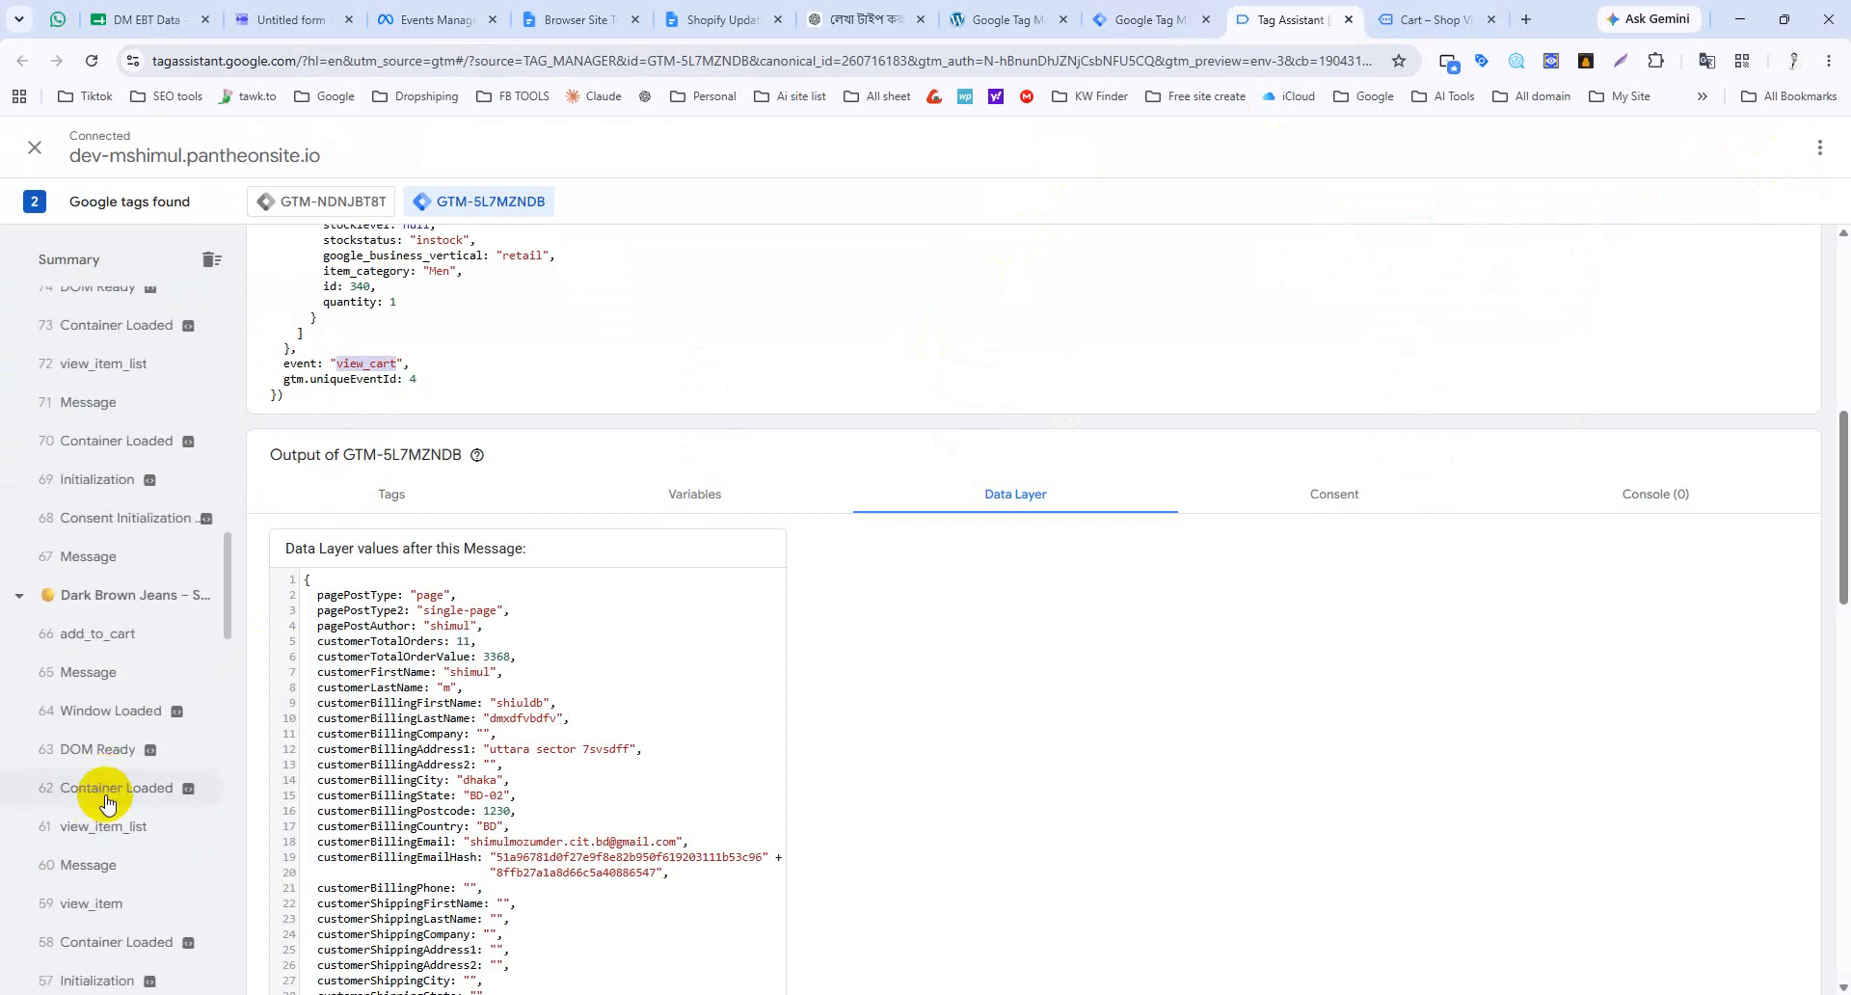
scroll(108, 804, "down", 4)
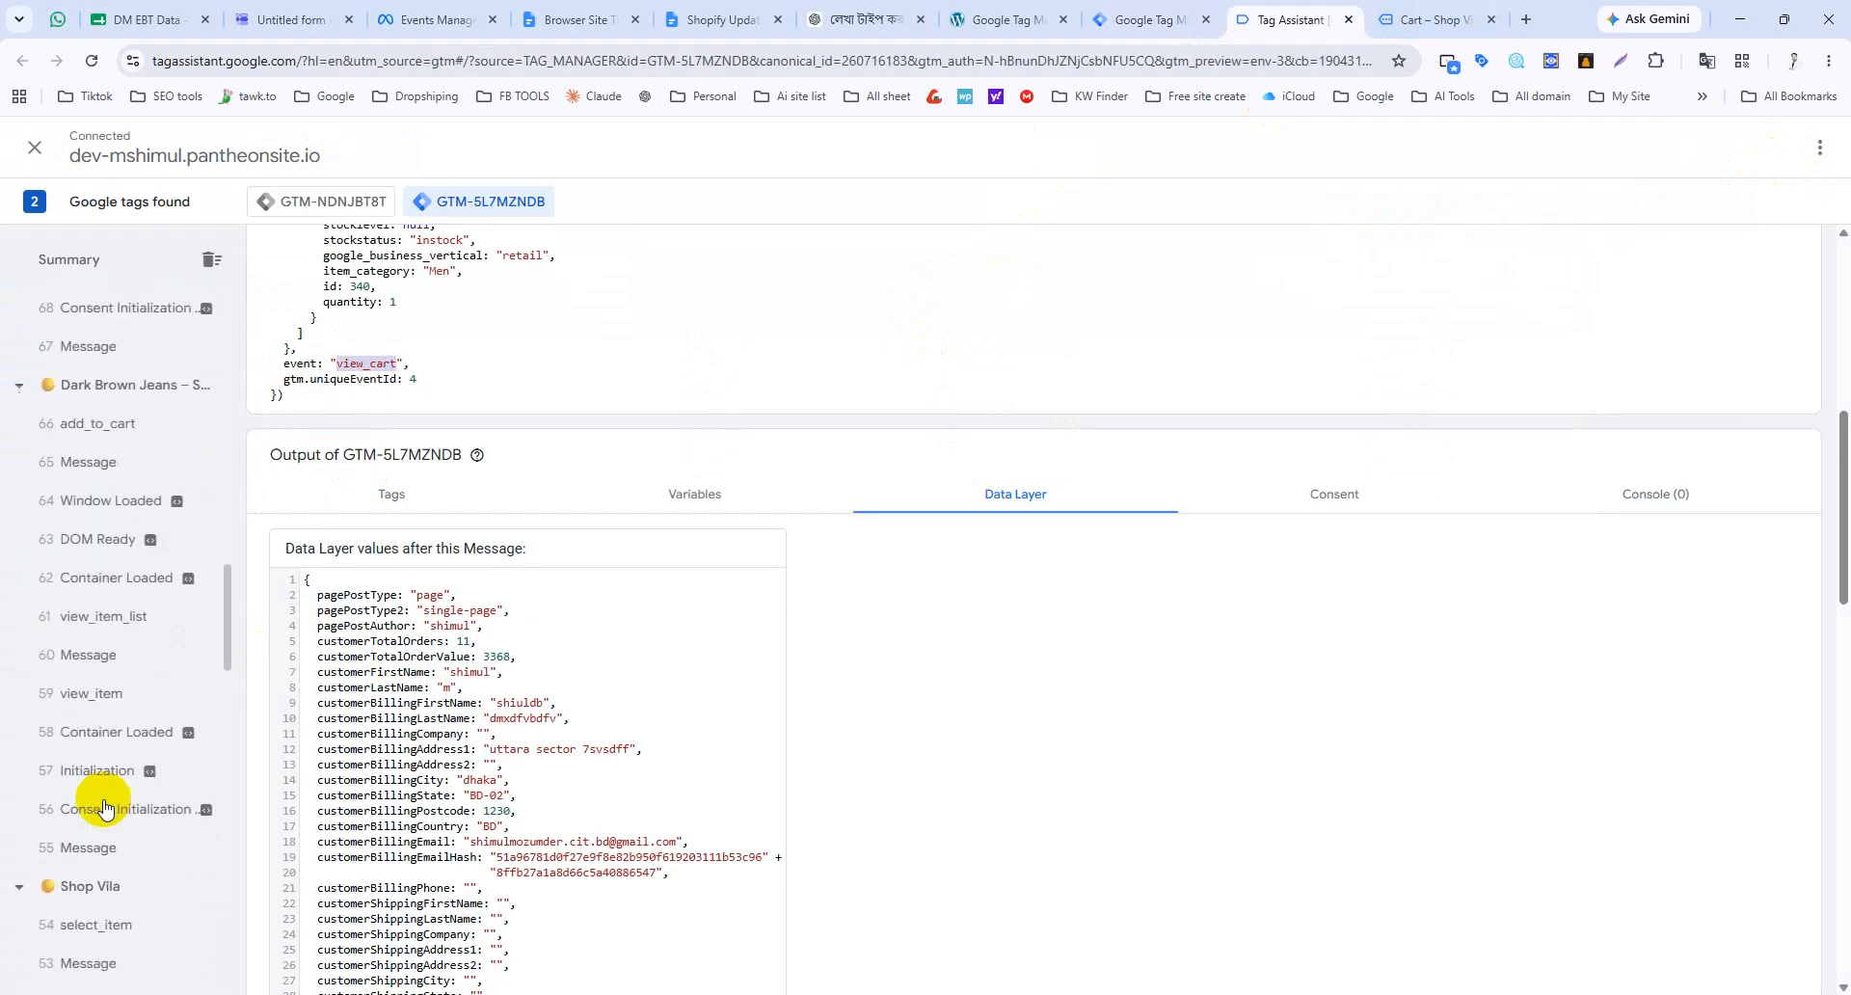
left_click(1408, 19)
scroll(1485, 644, "down", 4)
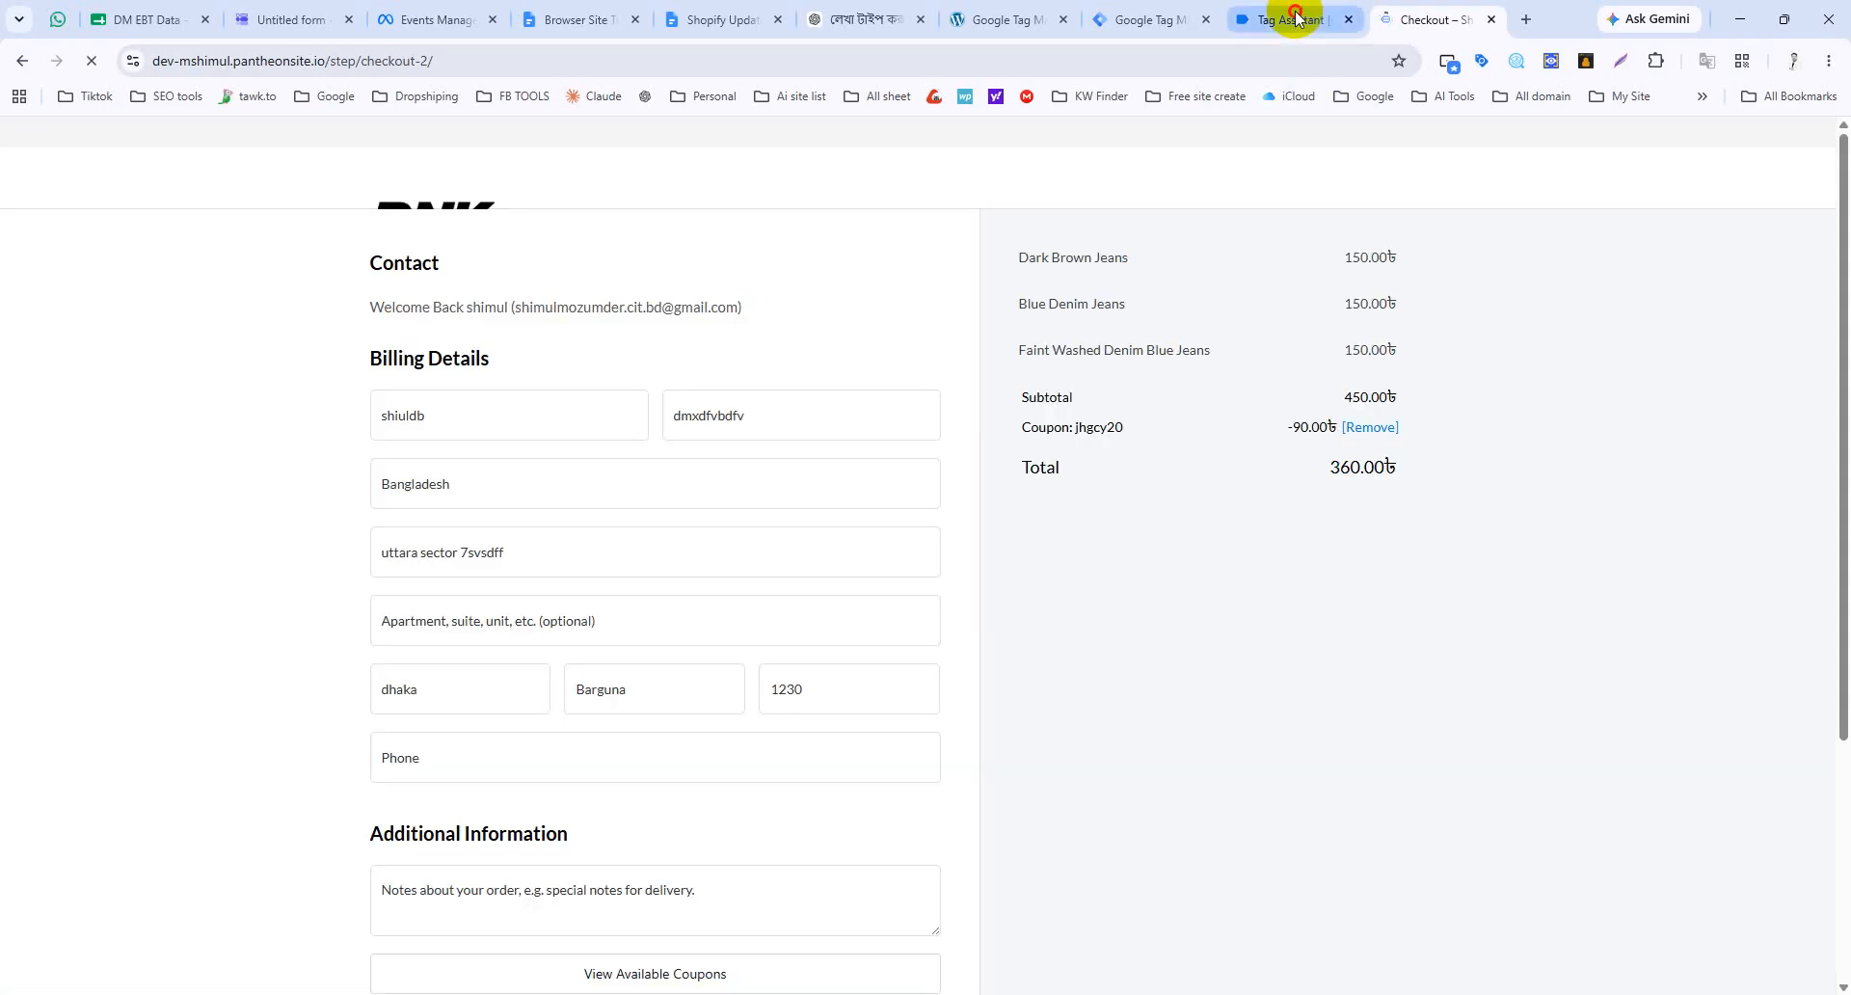
Step: Examine the Checkout page's begin_checkout event in Tag Assistant, including its data layer push and the container's variables
left_click(1293, 20)
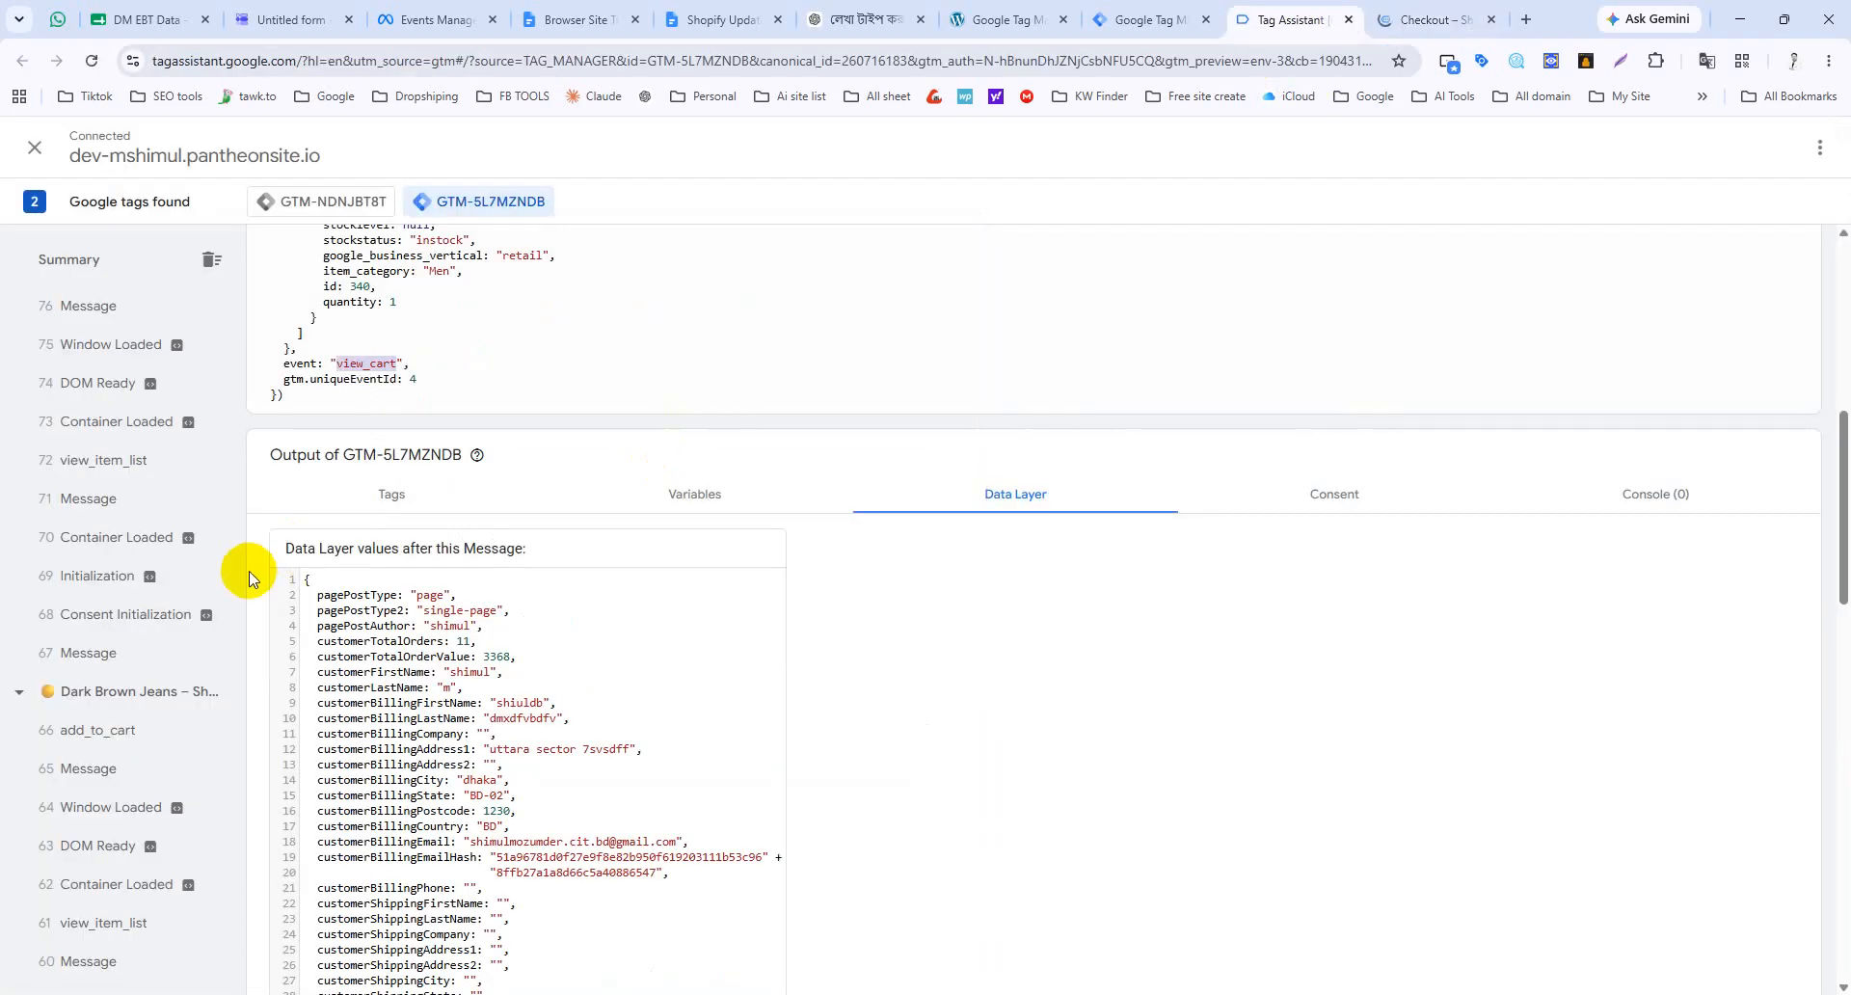
scroll(249, 578, "up", 5)
scroll(157, 558, "up", 10)
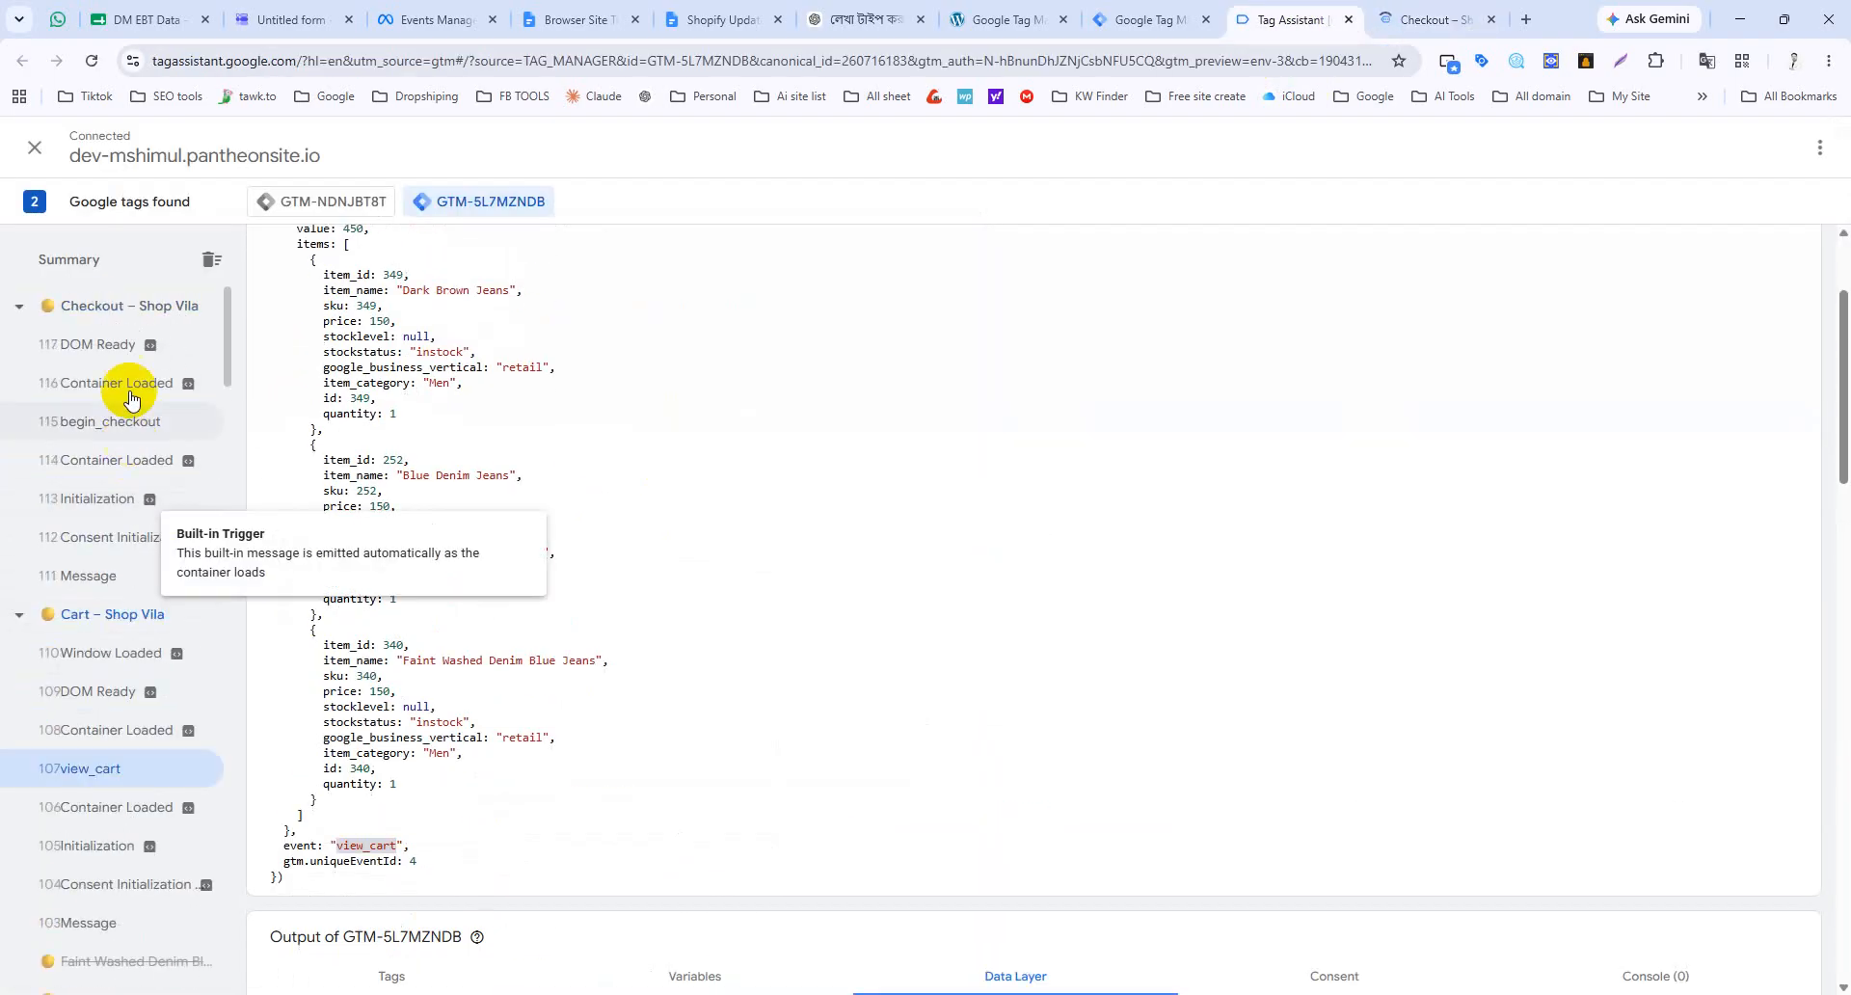
left_click(123, 432)
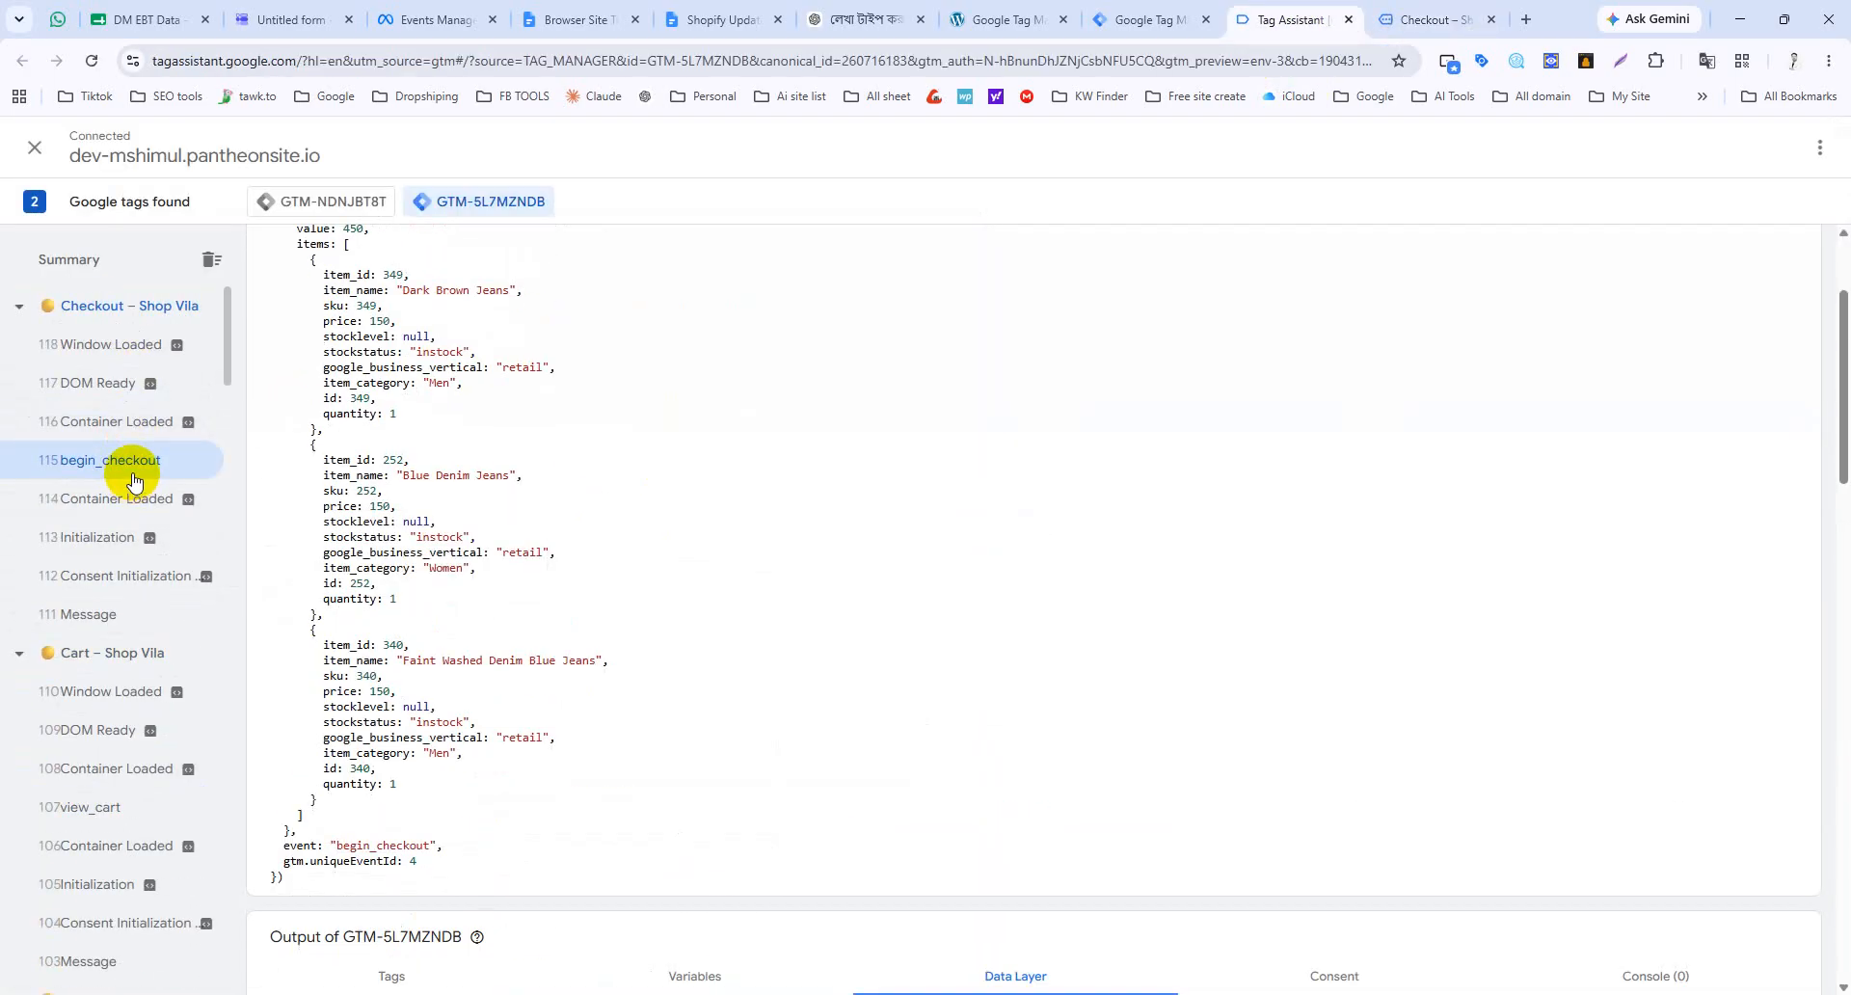
scroll(517, 640, "up", 2)
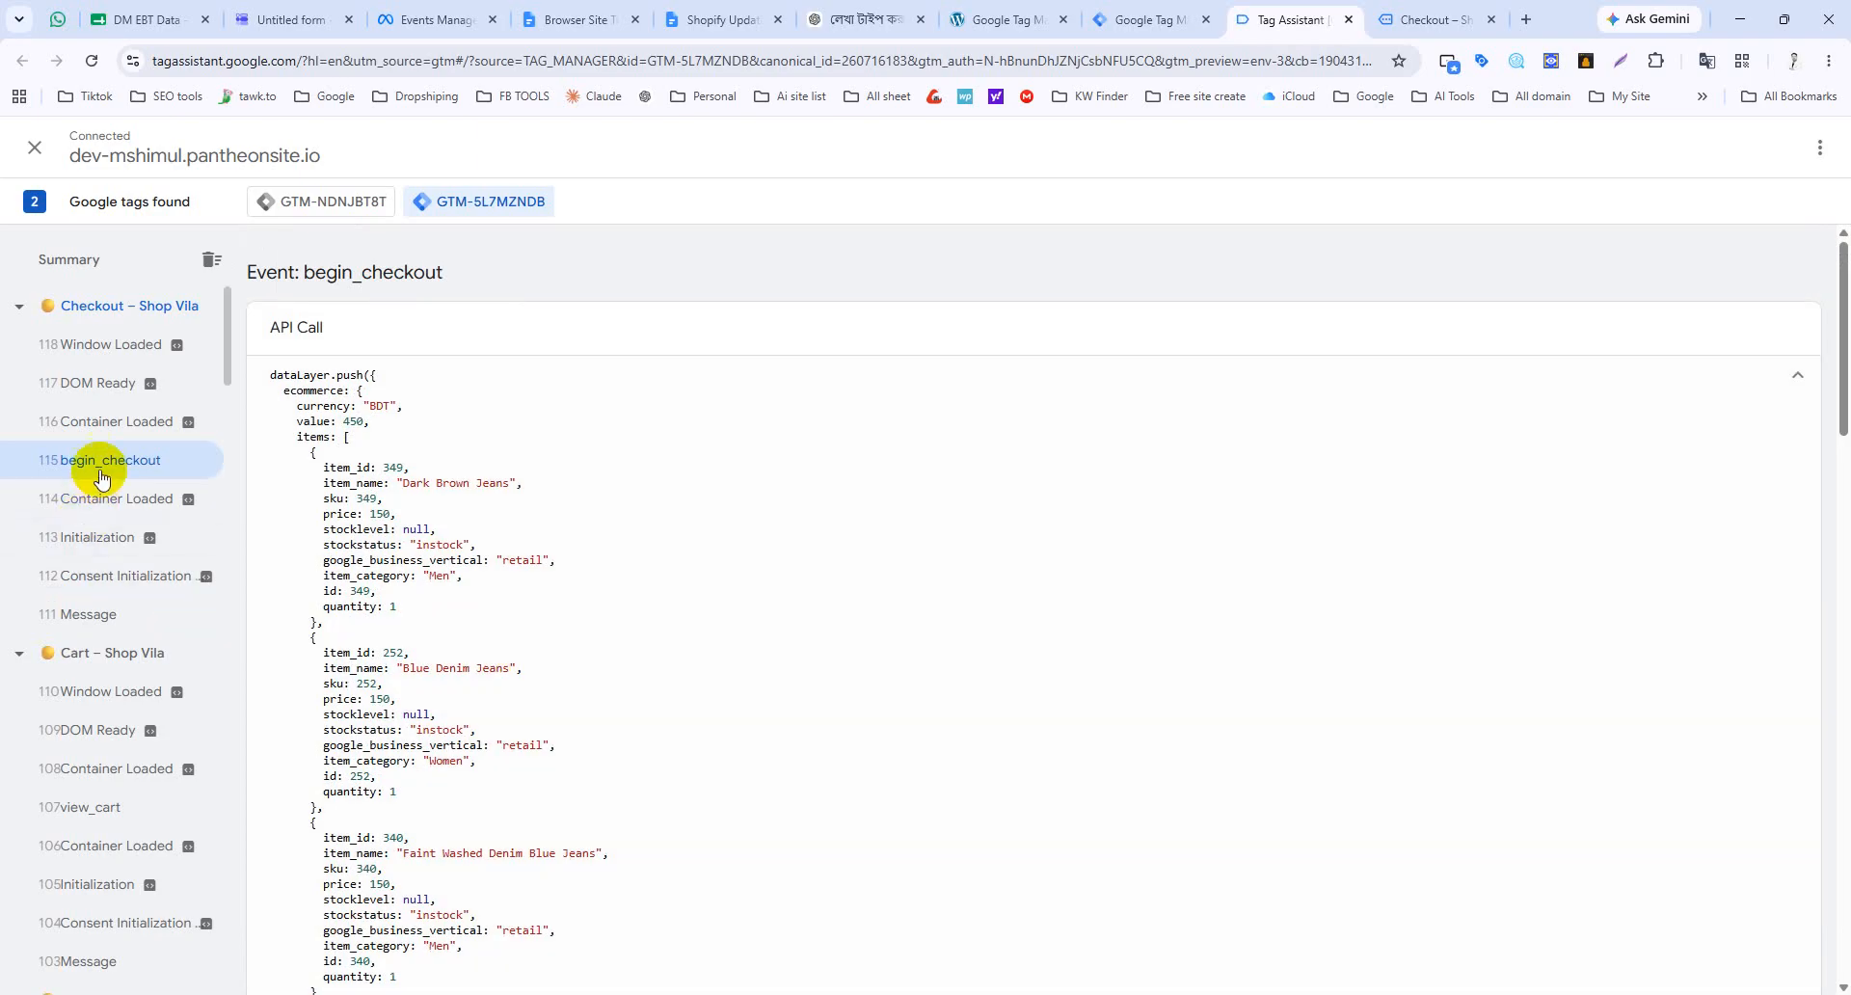
scroll(390, 557, "down", 2)
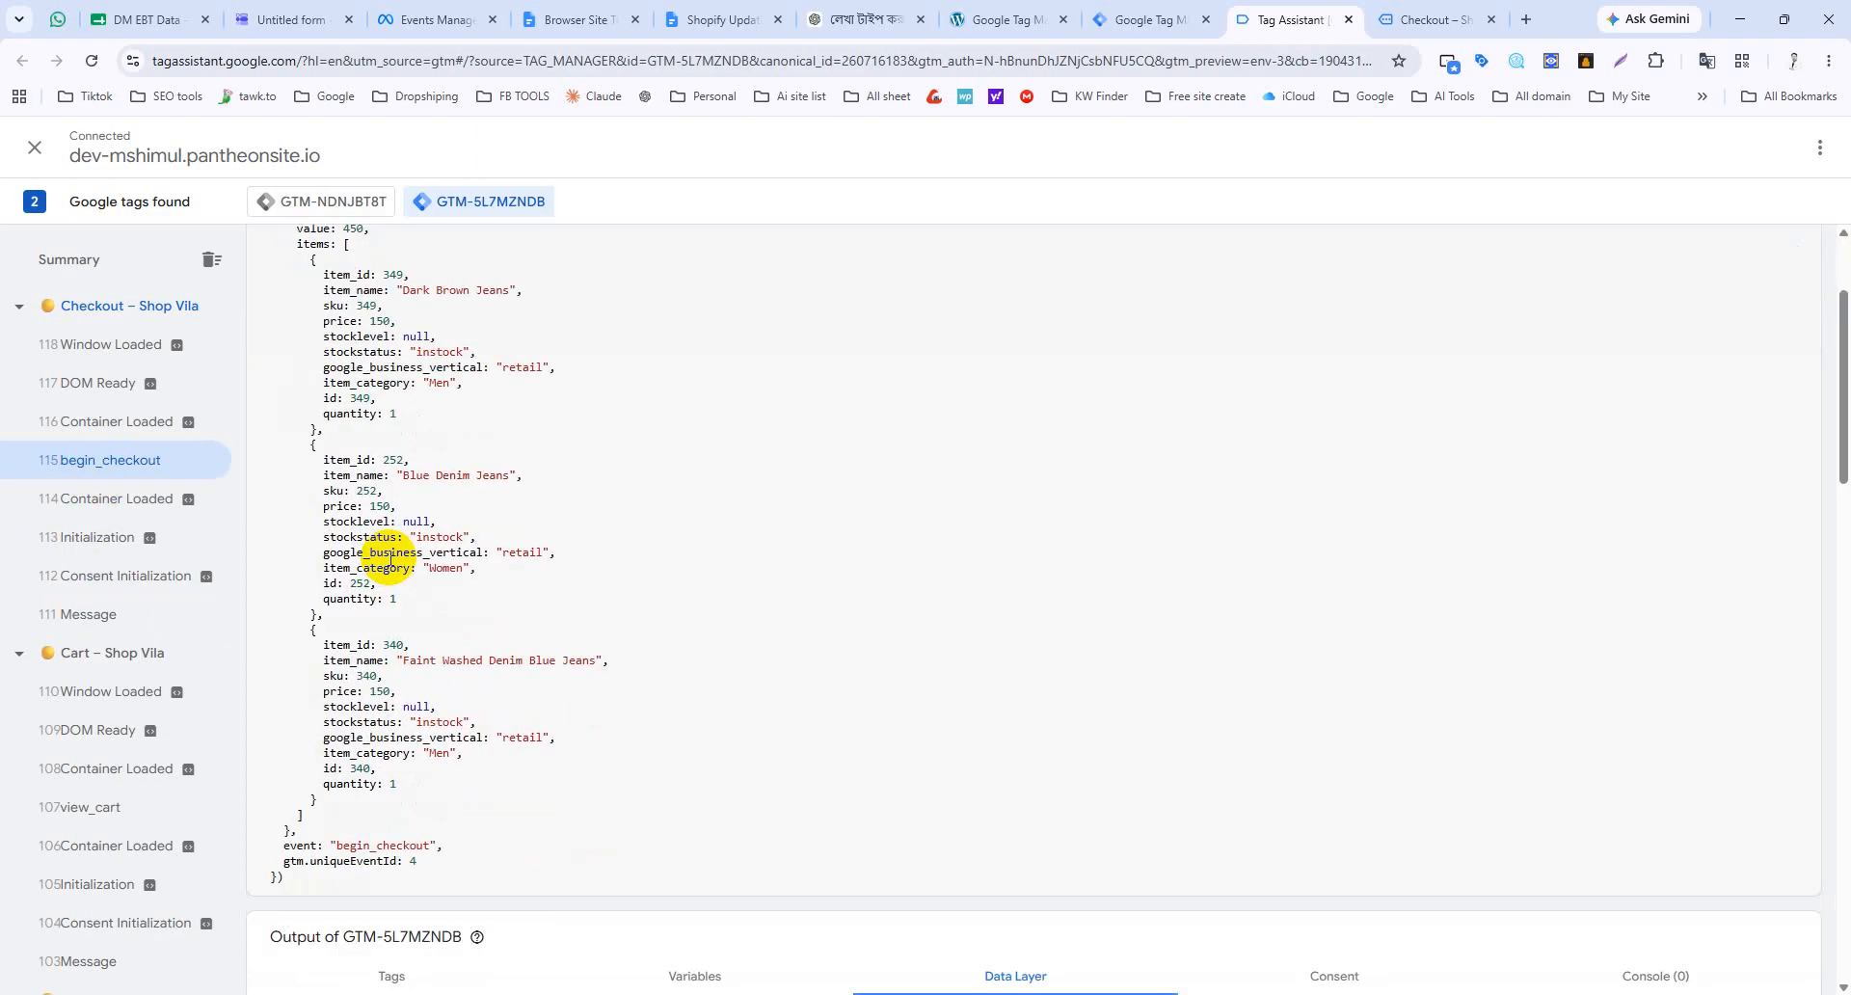
scroll(390, 557, "up", 2)
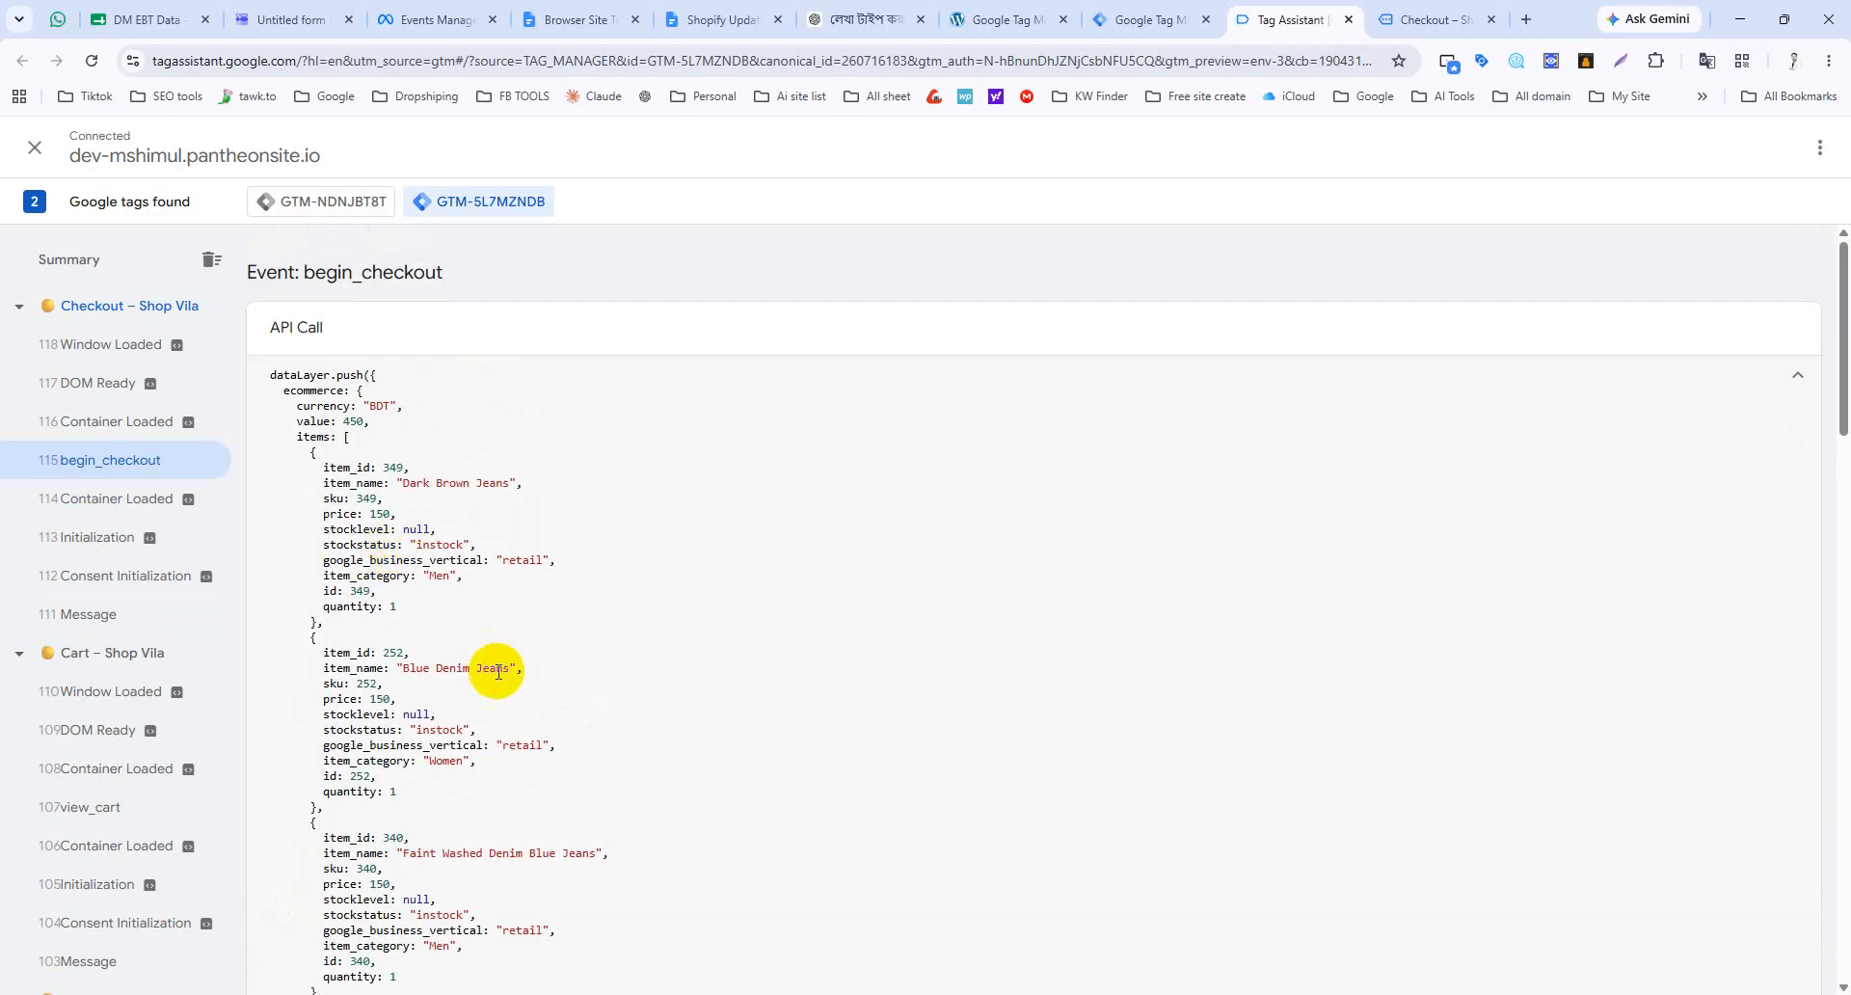
scroll(582, 648, "down", 8)
left_click(711, 397)
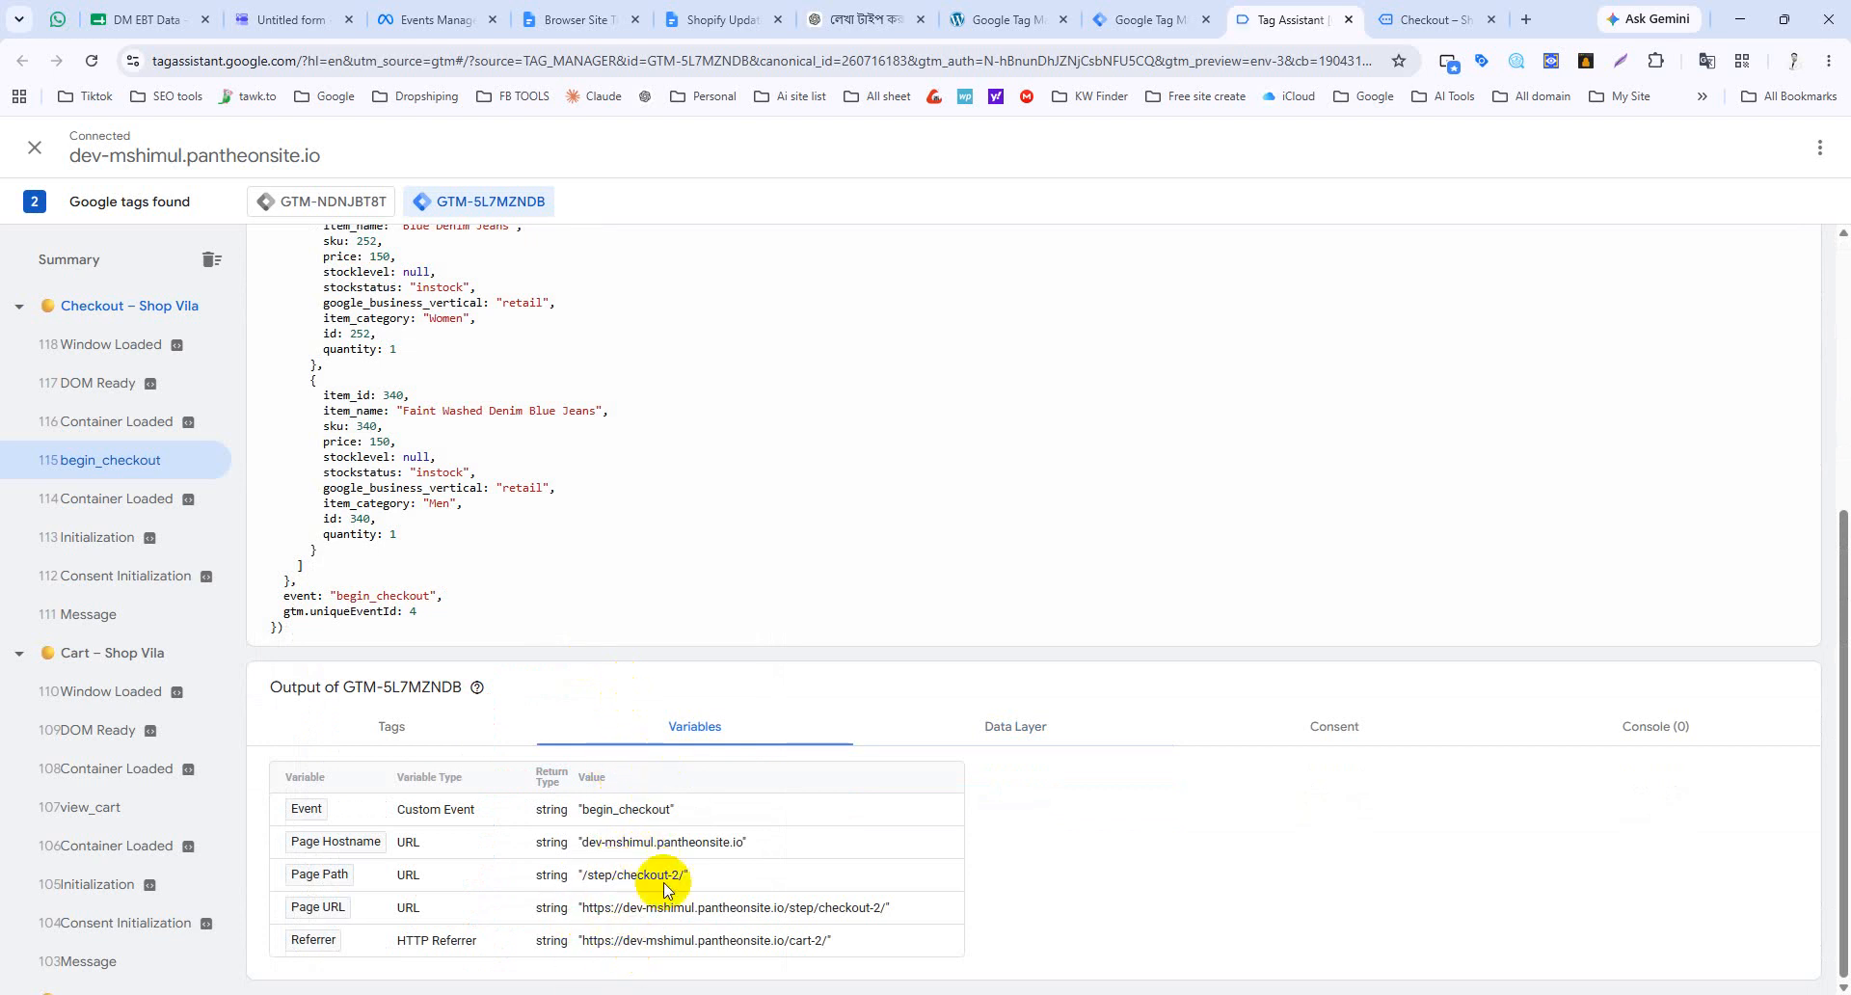
scroll(652, 940, "up", 4)
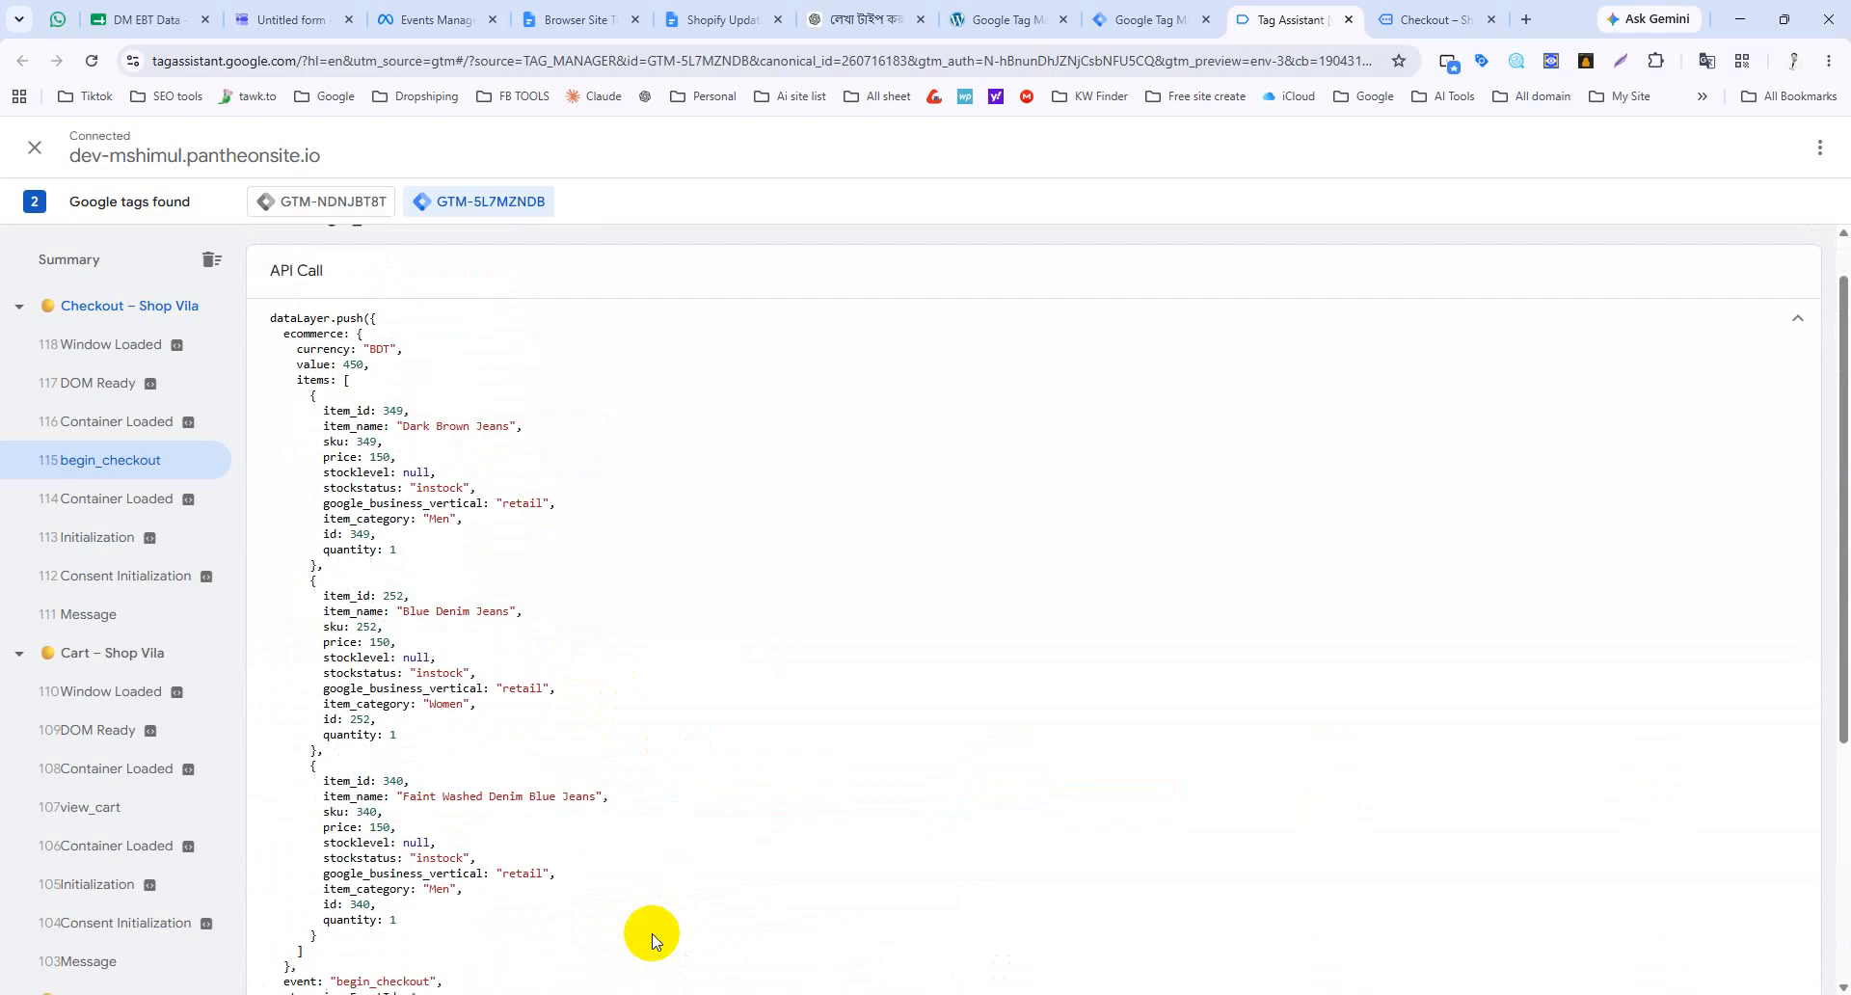
Step: In the Browser Site Tracking document, copy the JavaScript function listed for the purchase product ID variable
left_click(564, 10)
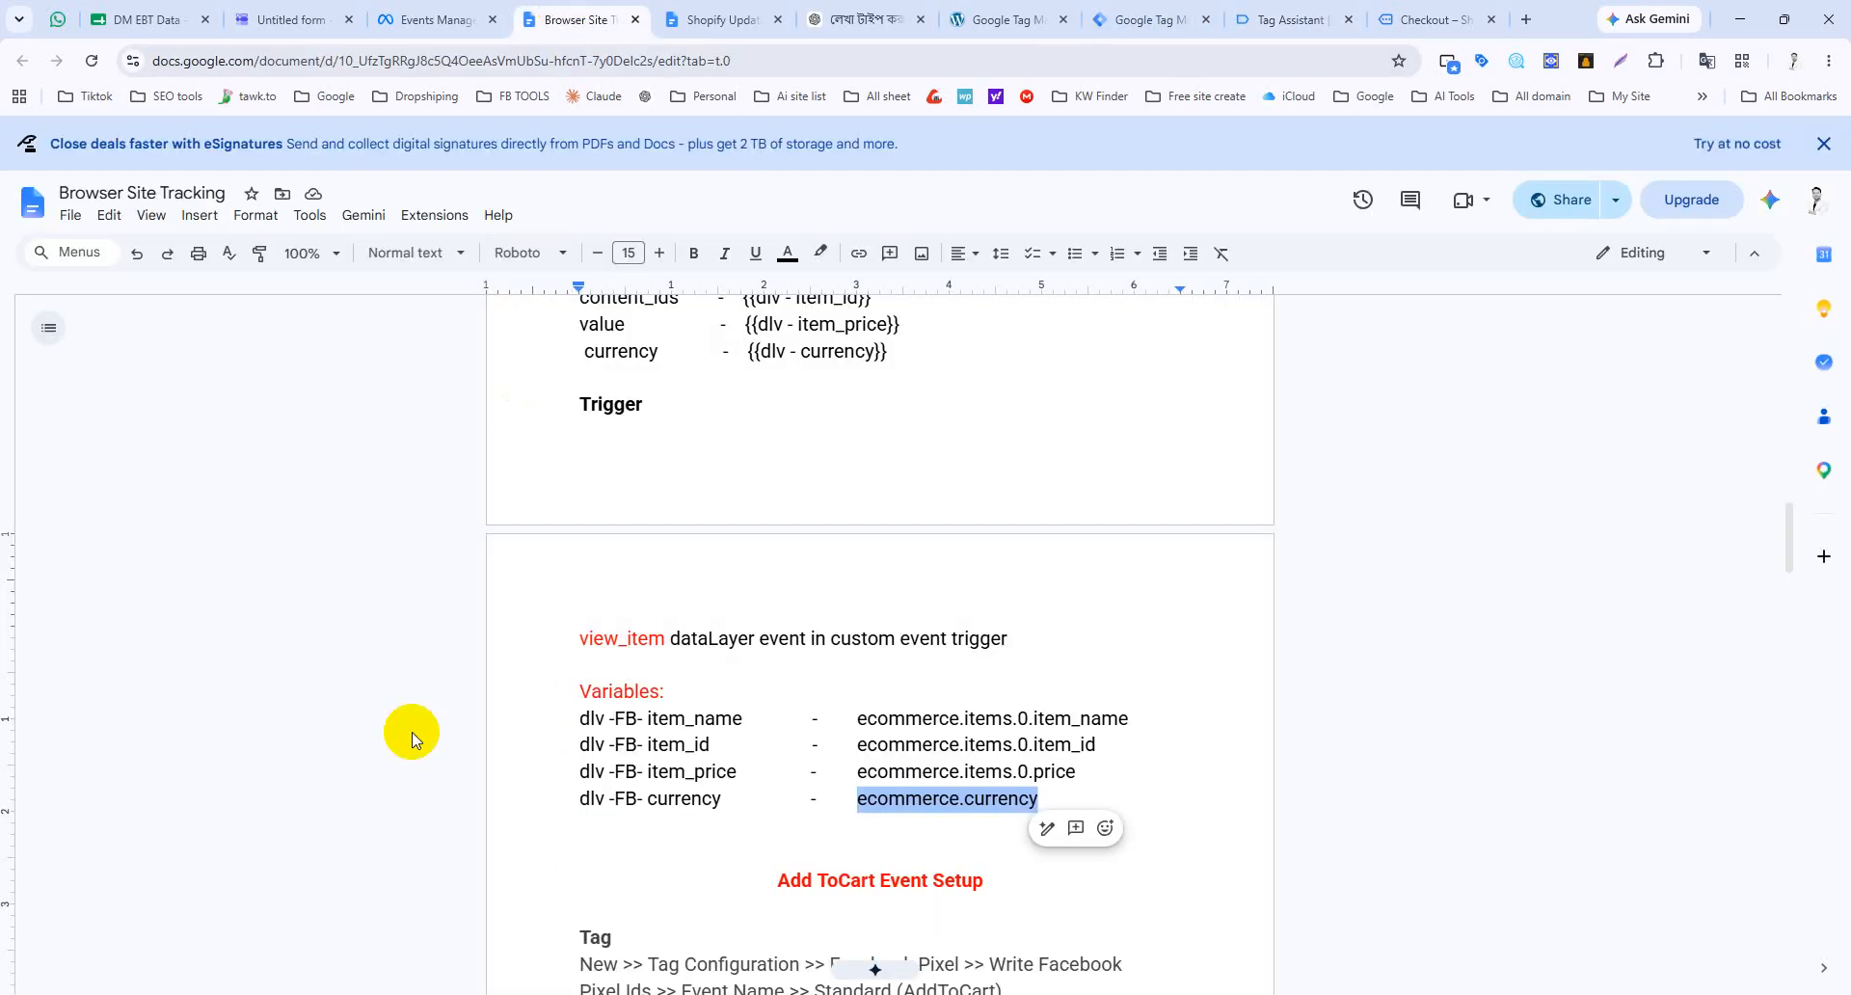
scroll(405, 735, "down", 12)
scroll(405, 734, "down", 7)
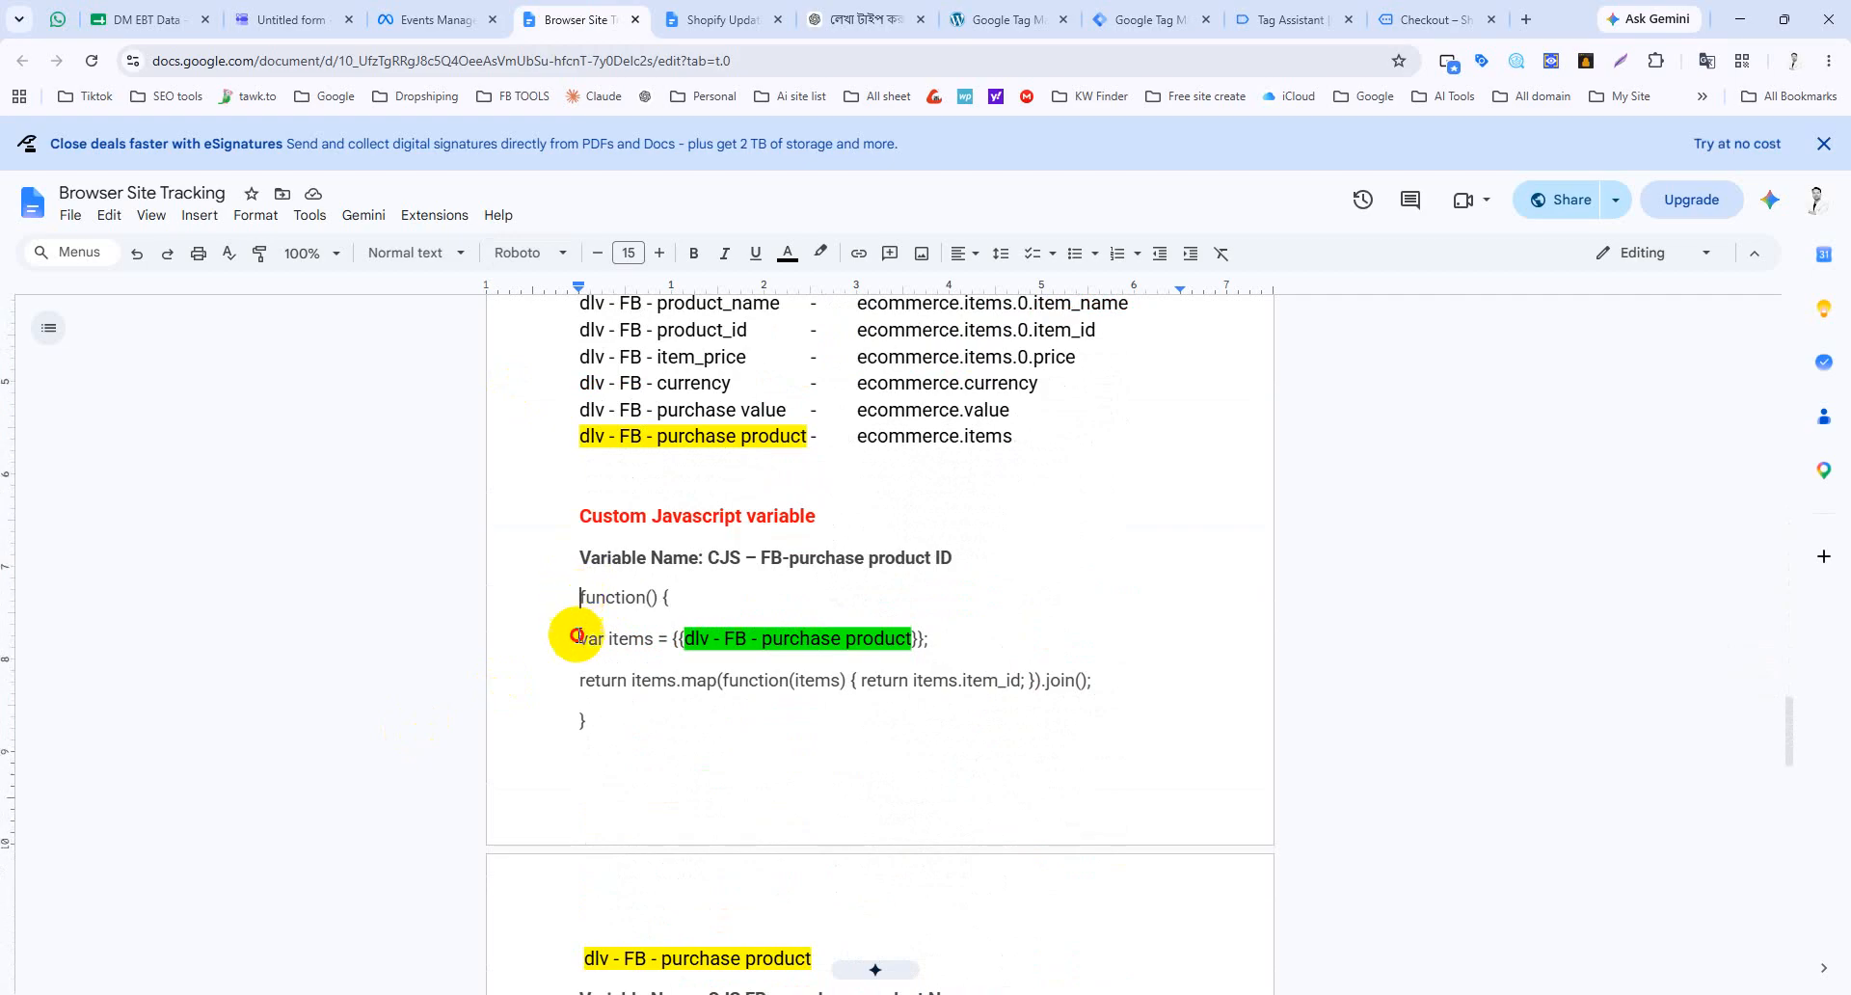
left_click_drag(577, 634, 587, 714)
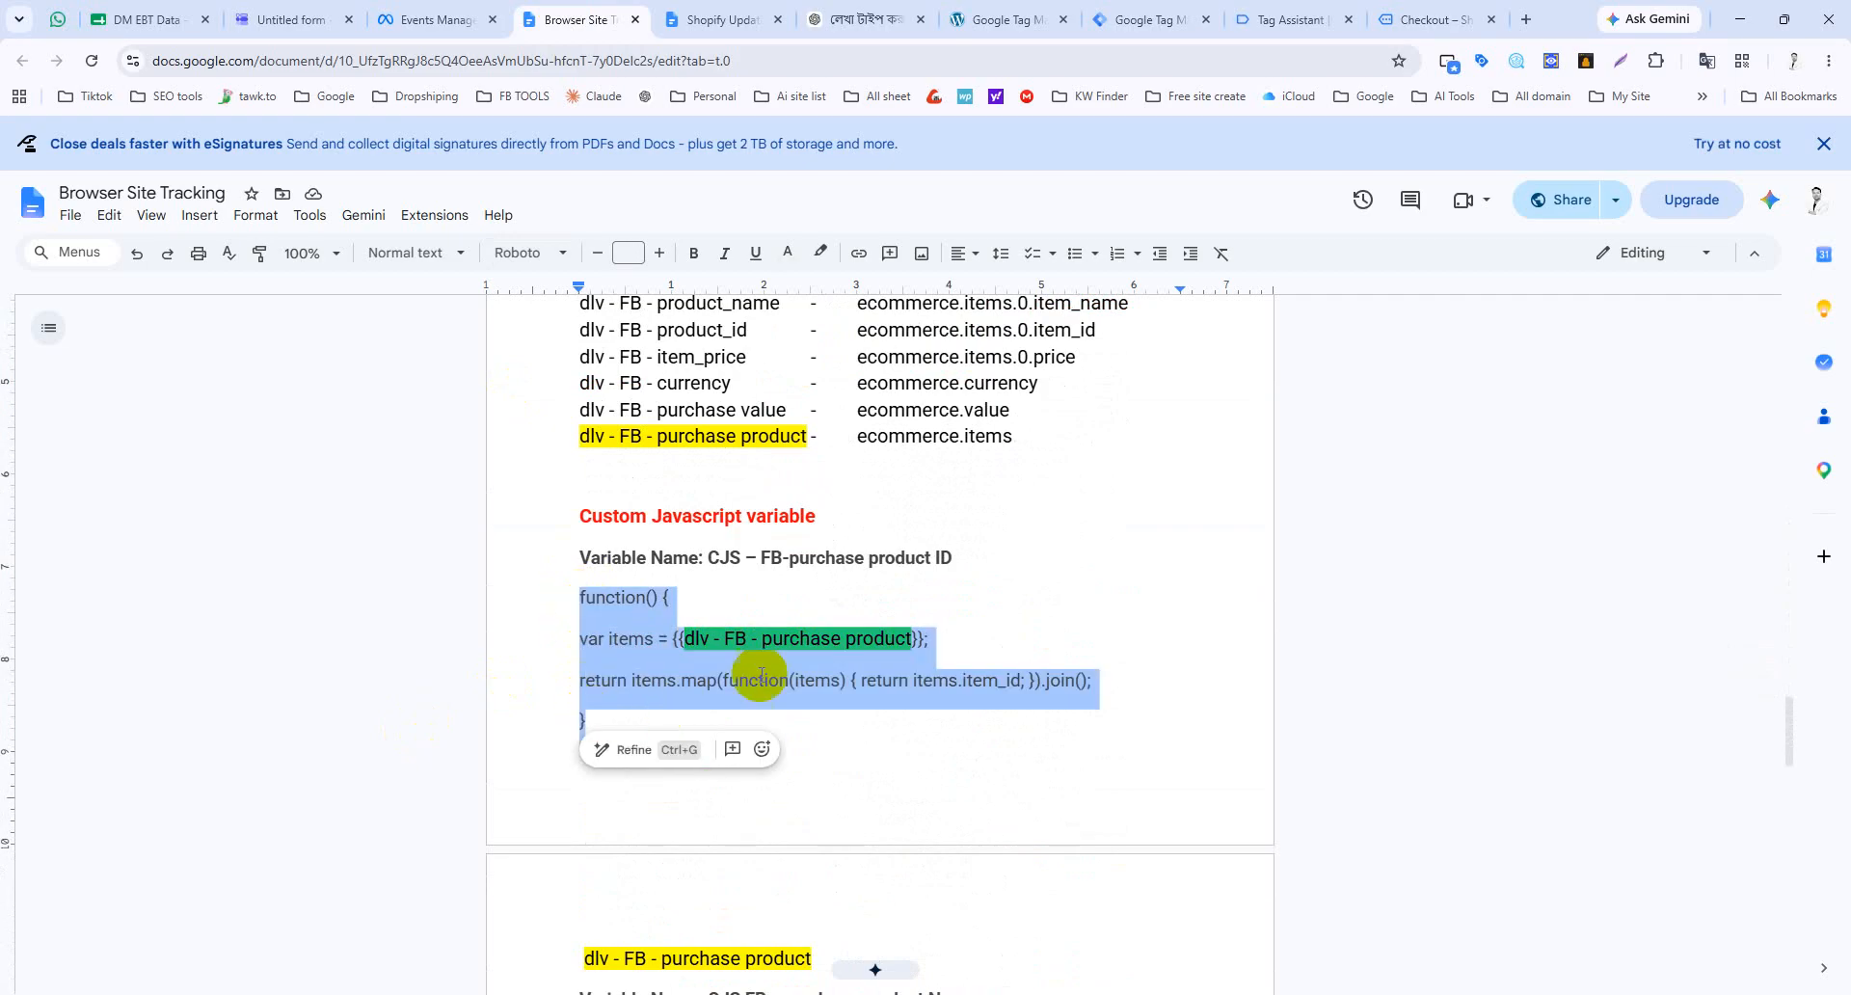
Step: In Tag Manager, create a user-defined Custom JavaScript variable containing the copied function that joins each item's item_id
left_click(1162, 19)
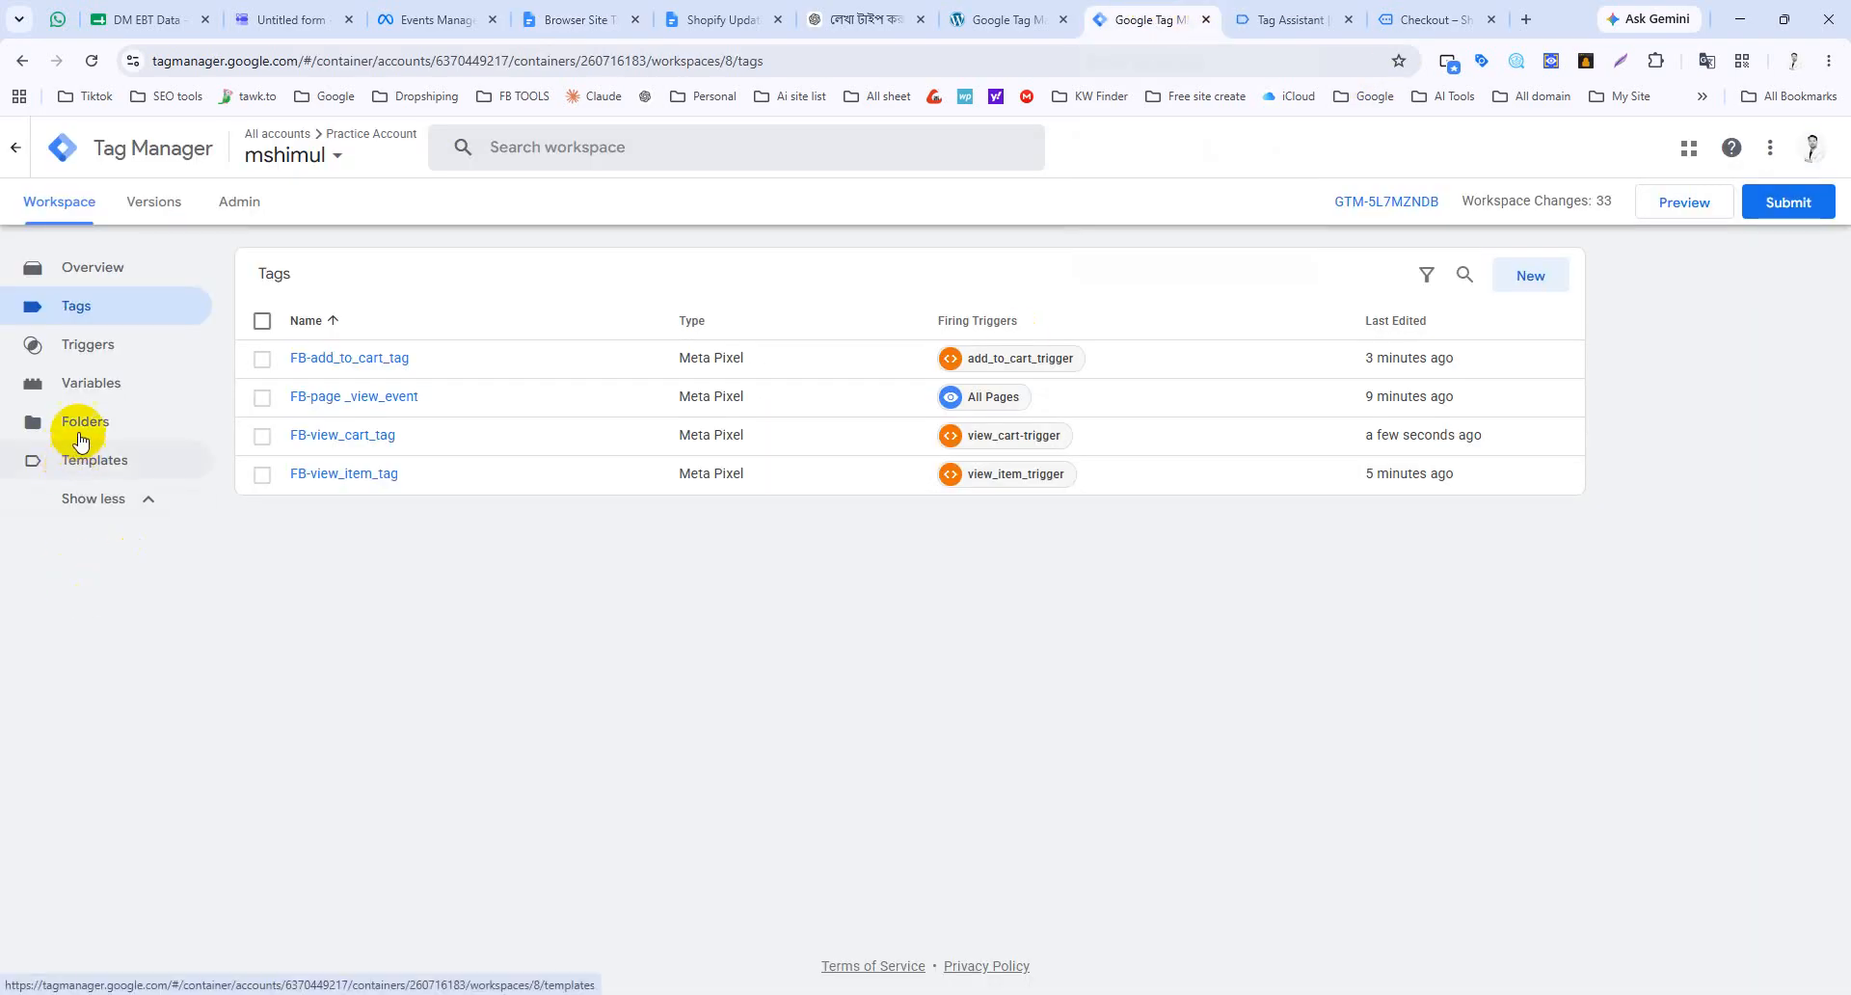
left_click(82, 389)
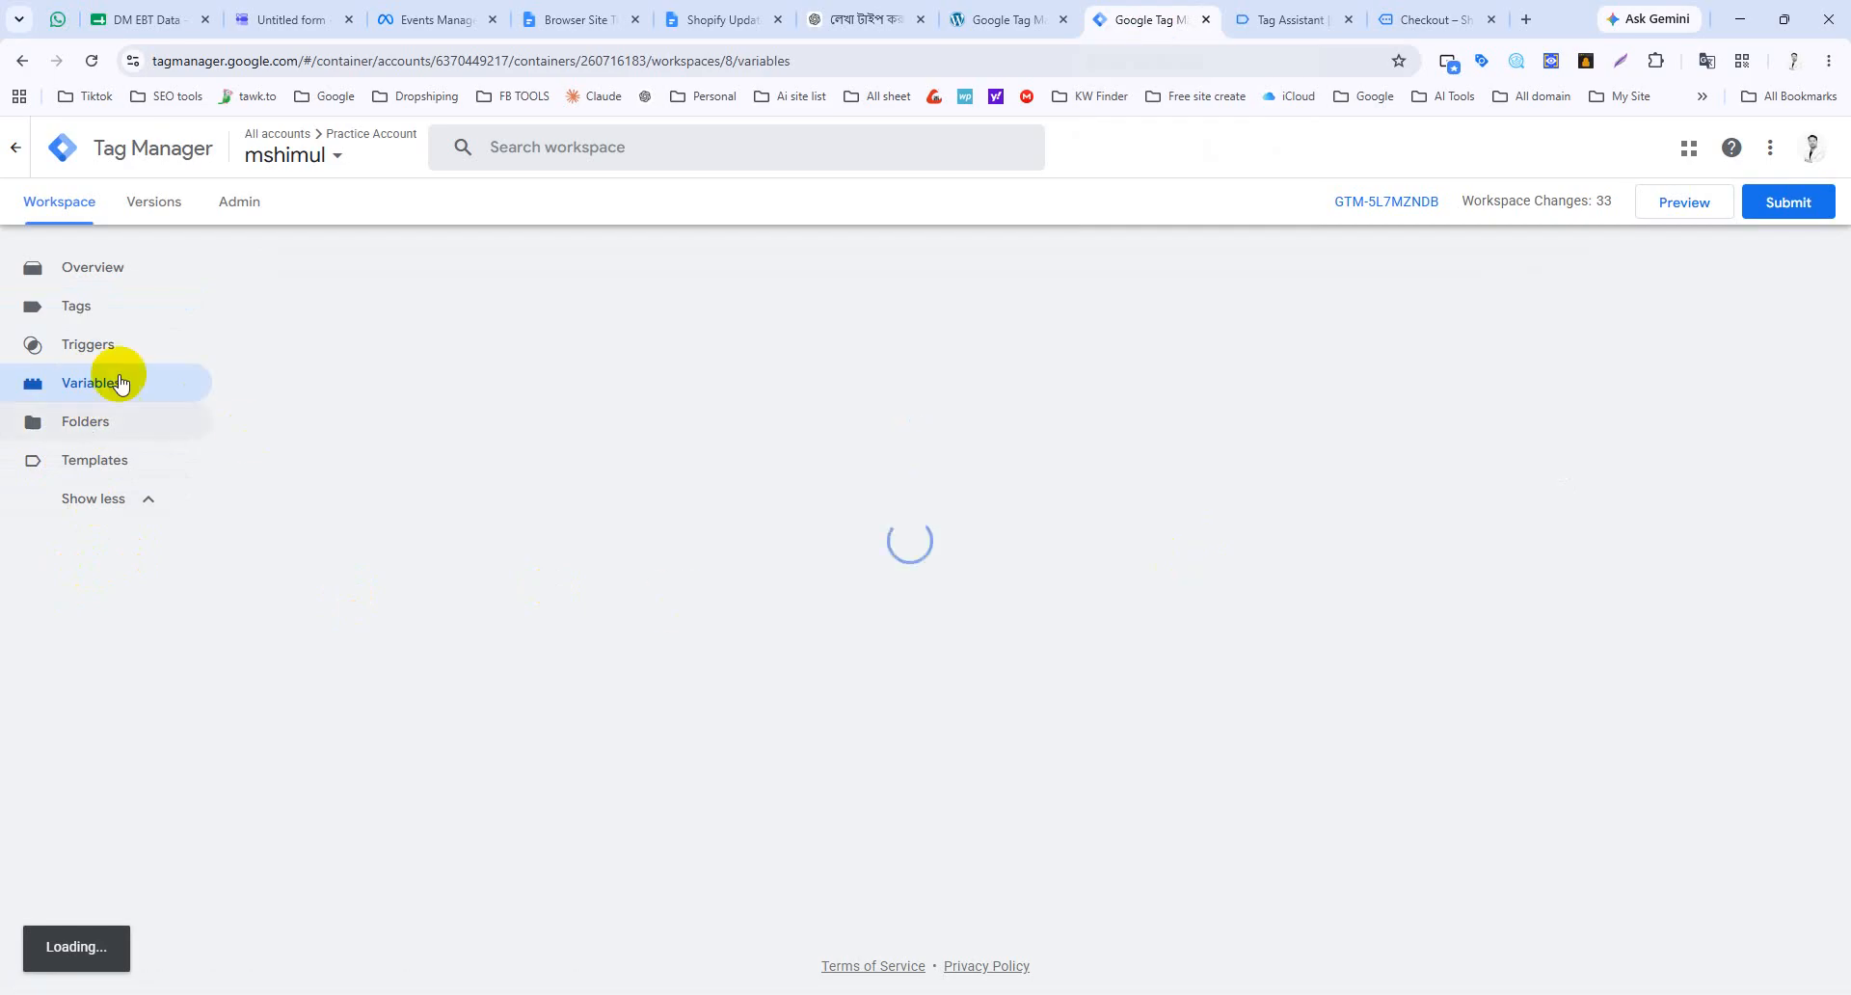
left_click(1533, 579)
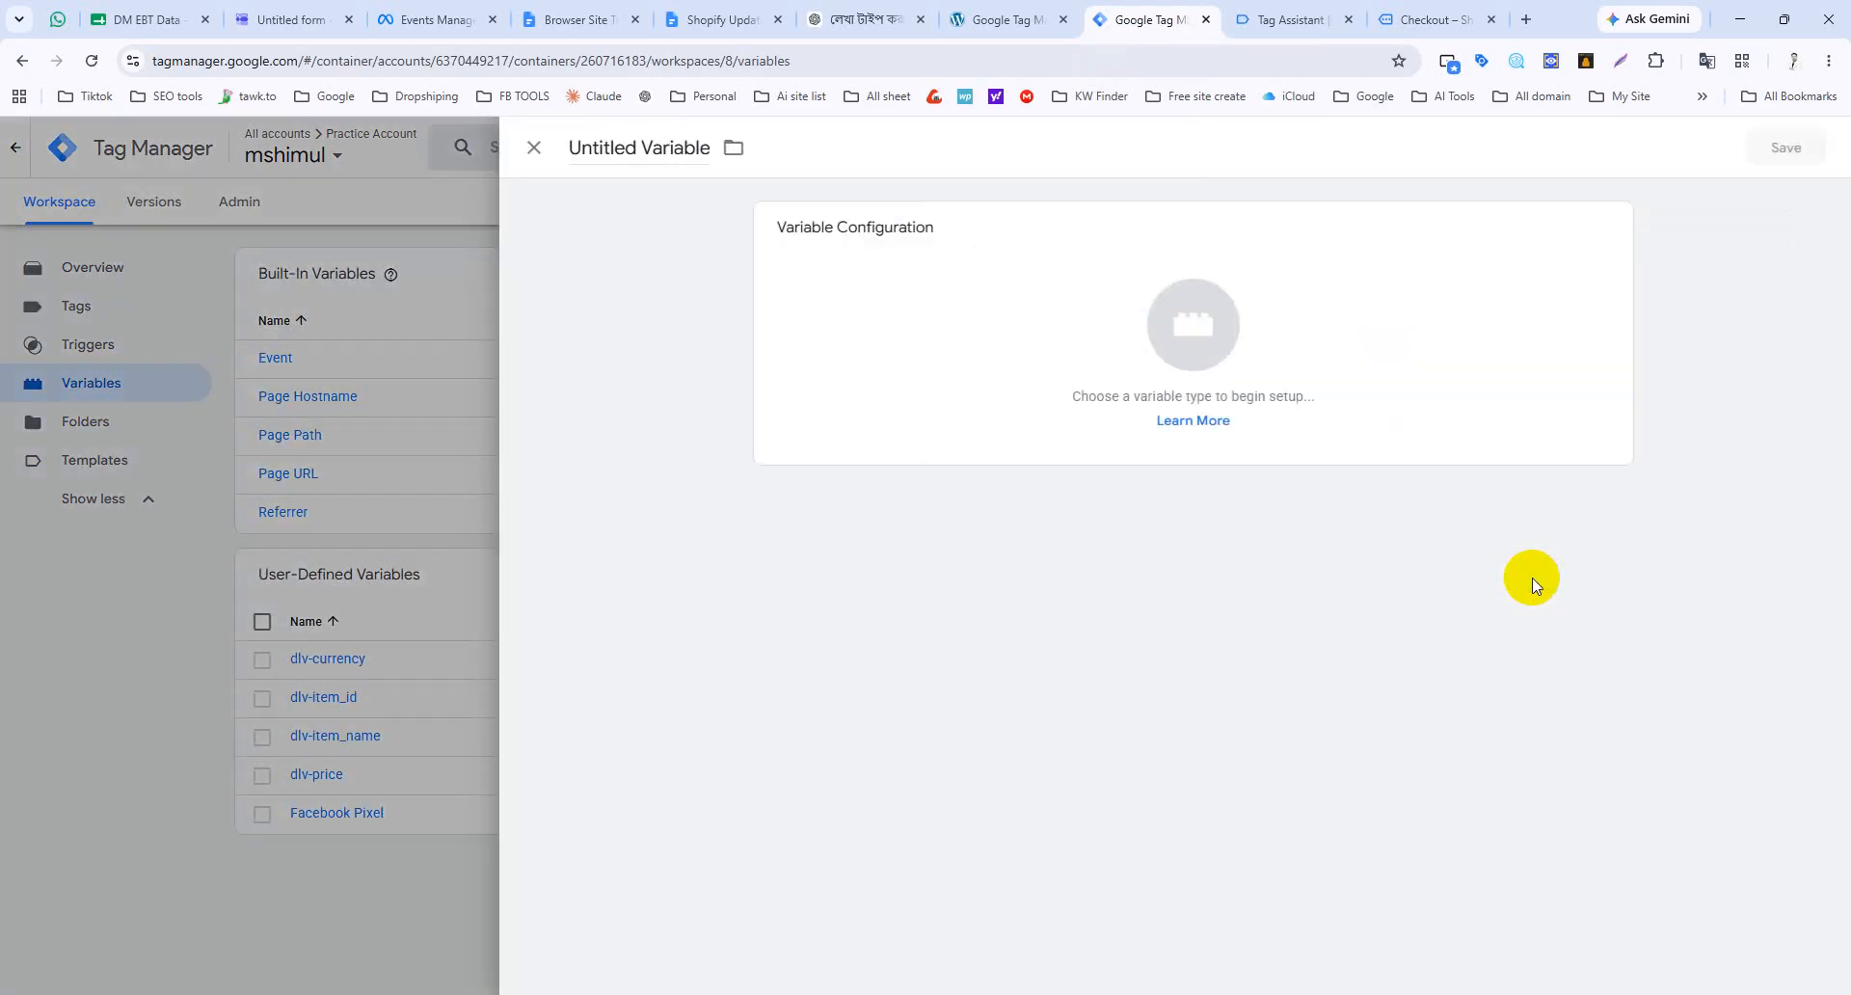
left_click(1155, 327)
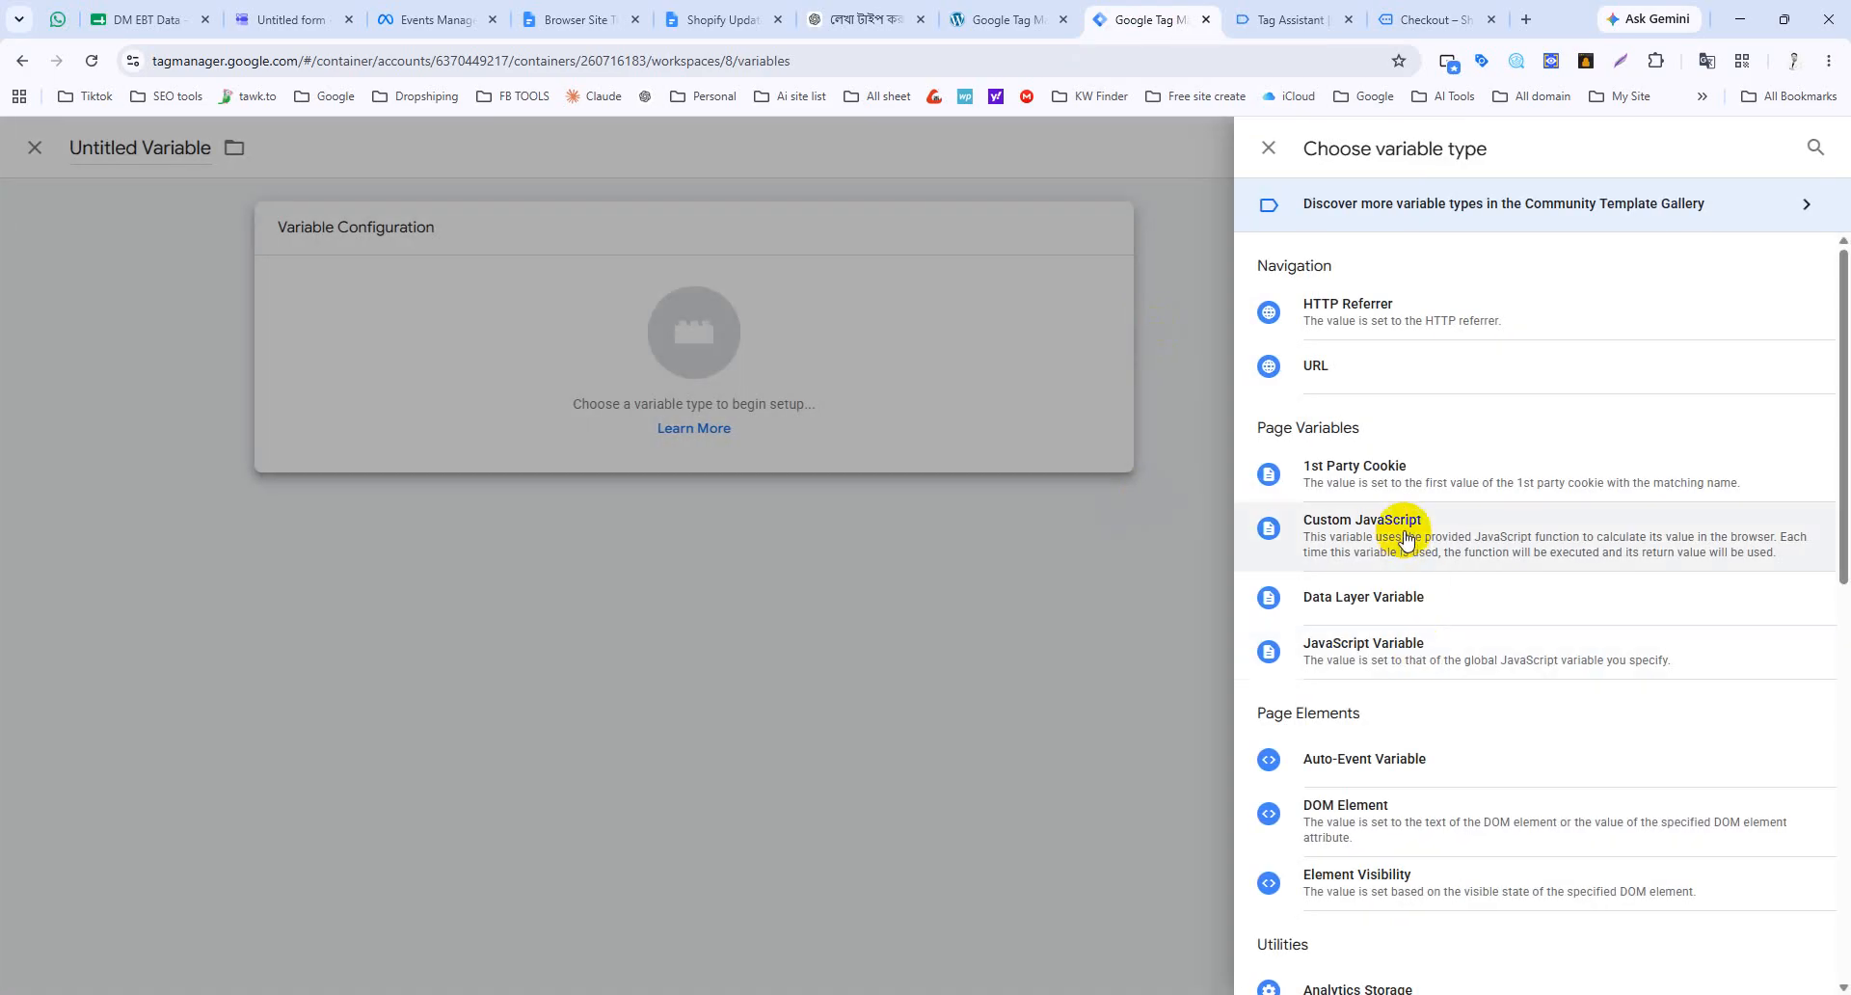
left_click(1403, 527)
type("function() { var items = {{dlv - FB - purchase product}}; return items.map(function(items) { return items.item_id; }).join(); }")
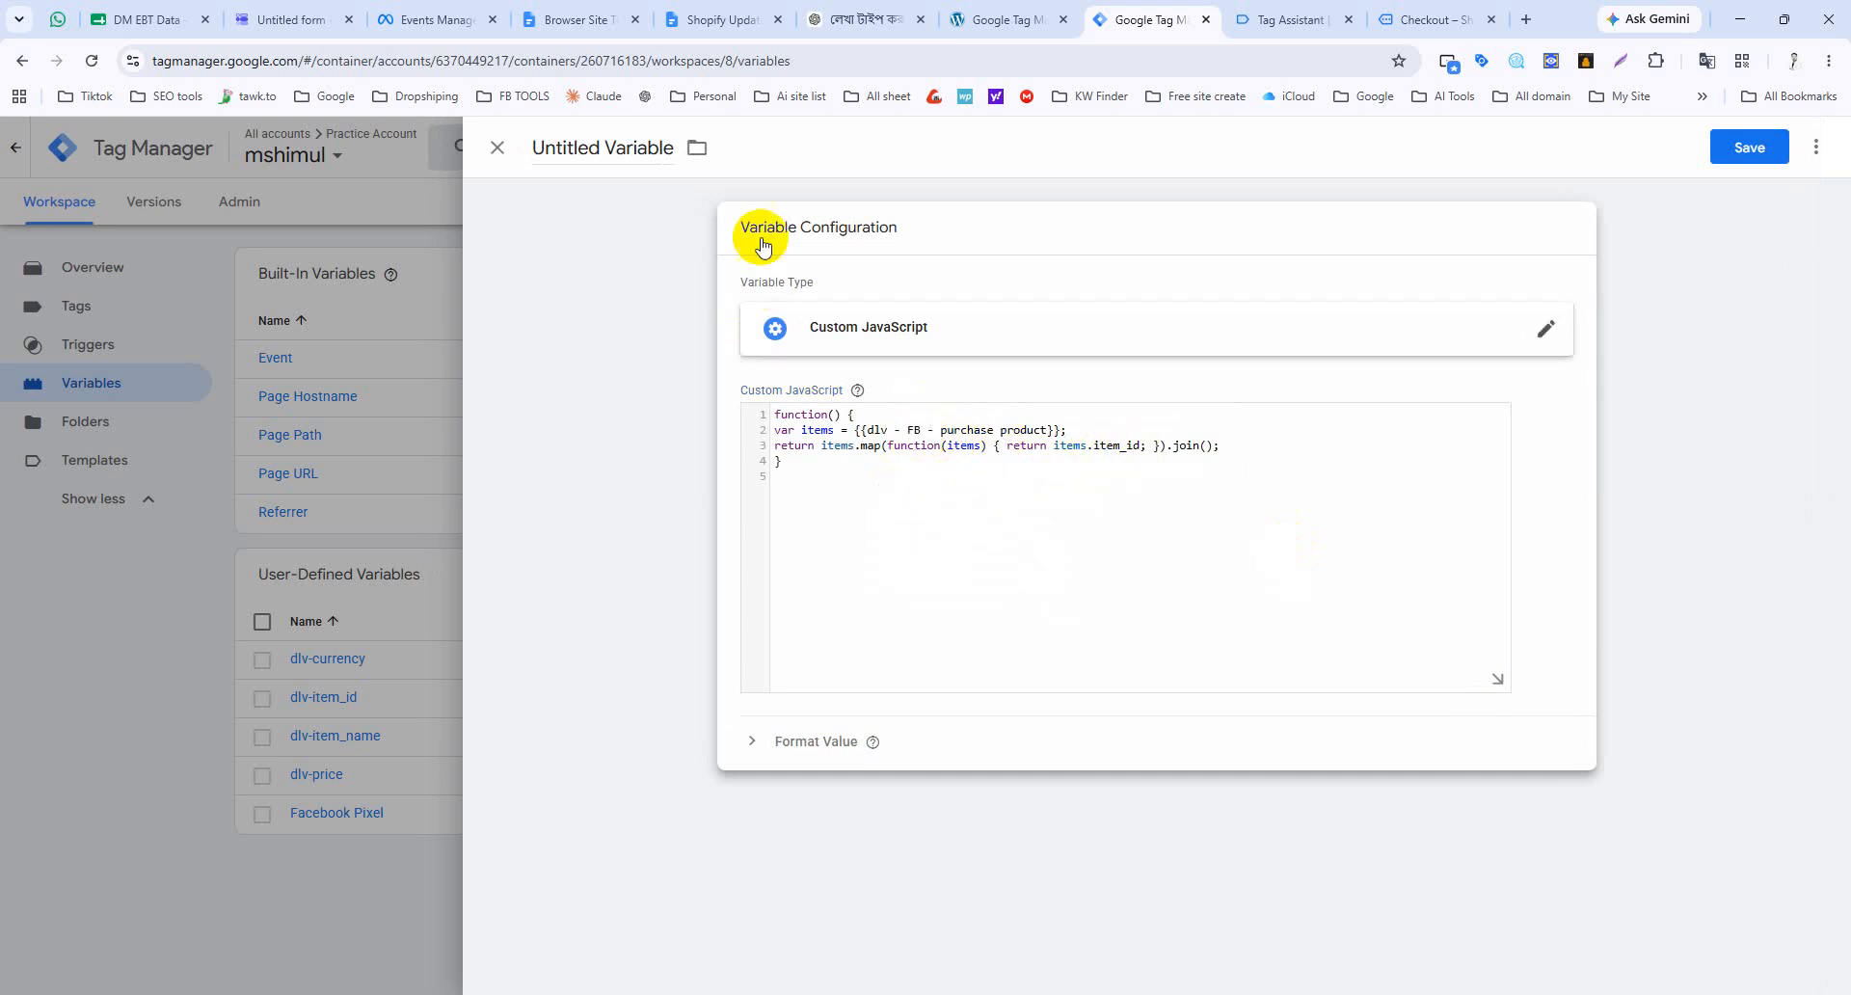
Step: Copy the variable name from the Browser Site Tracking document, name the Tag Manager variable "CJS – FB-purchase product ID", and save it
left_click(579, 17)
left_click(783, 561)
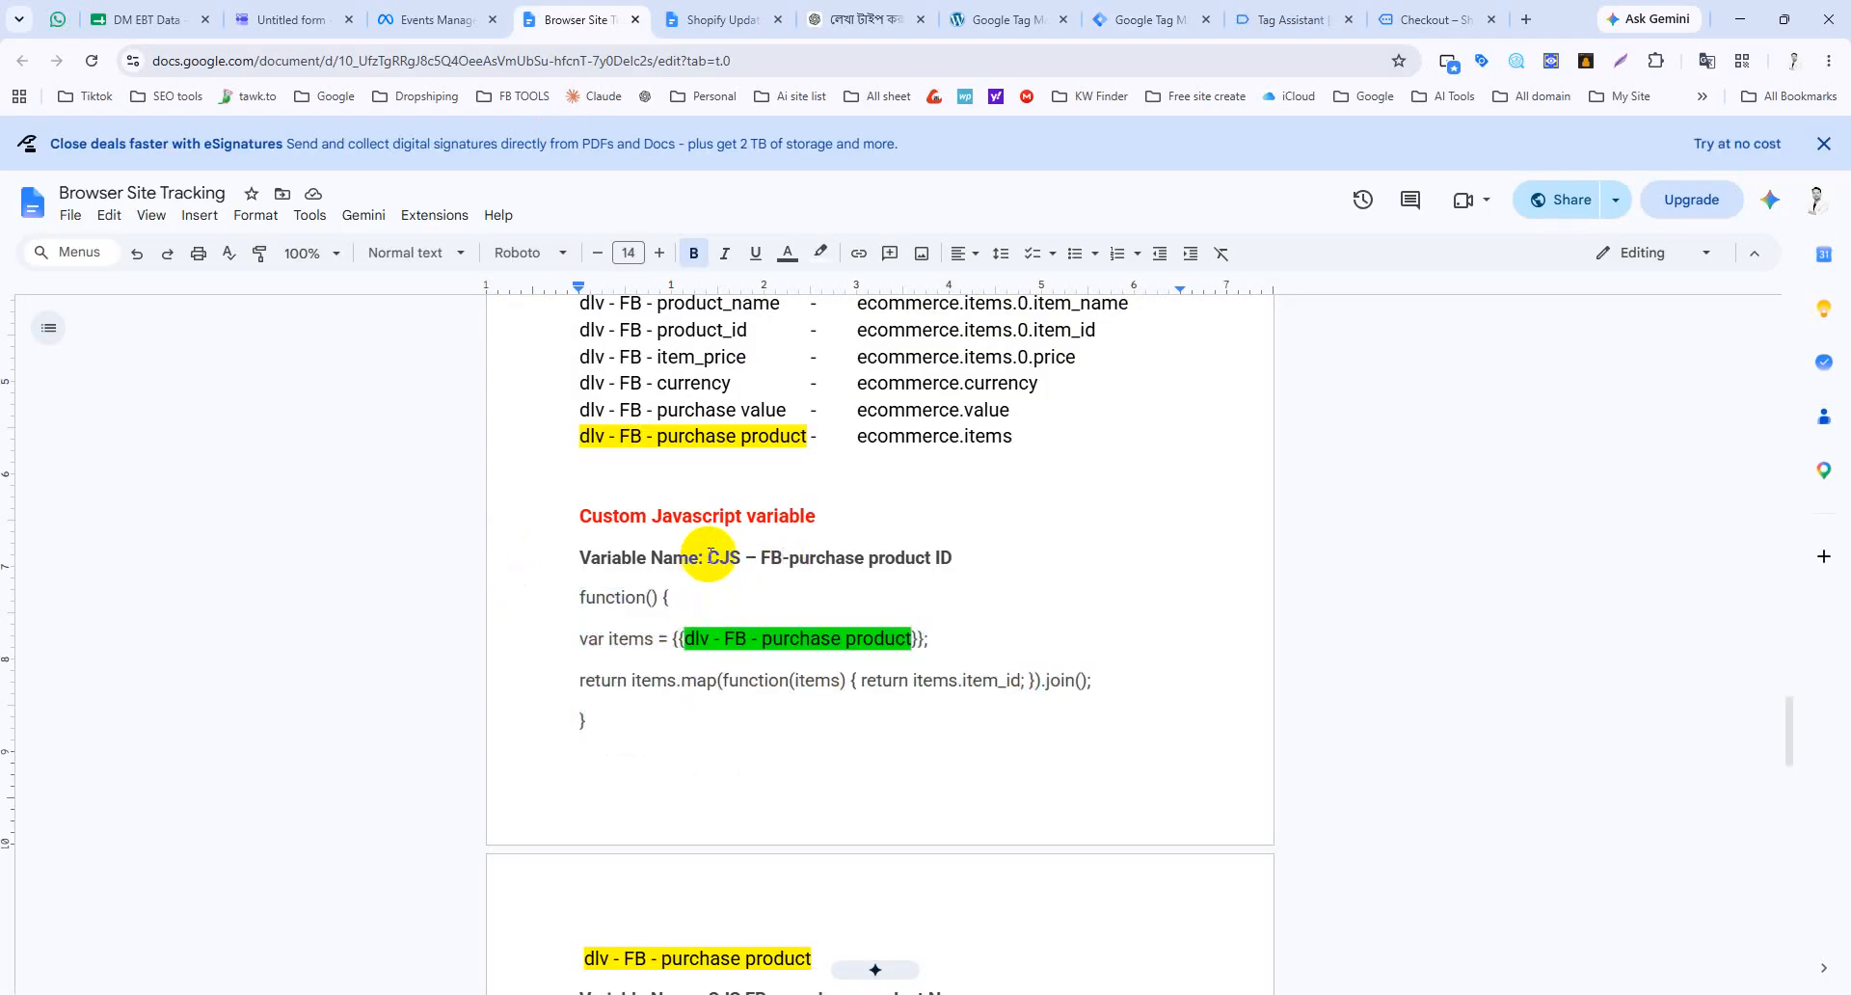
left_click_drag(710, 556, 900, 557)
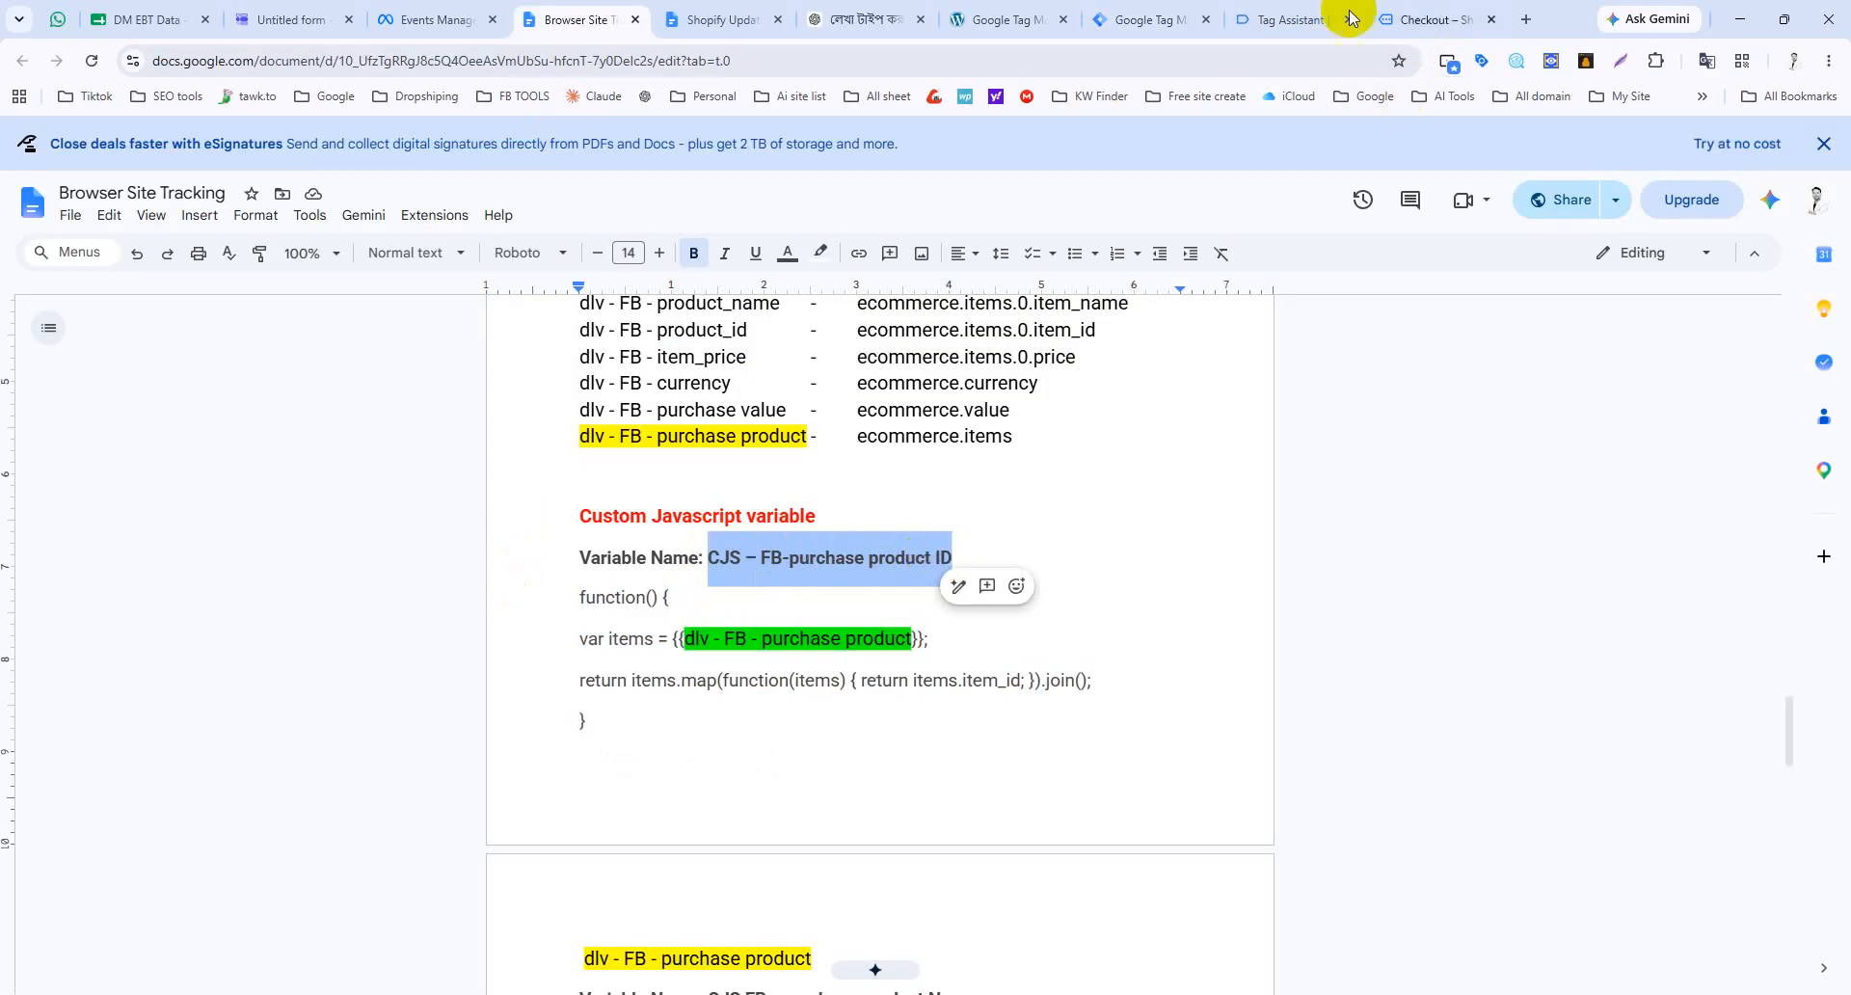
left_click(1147, 17)
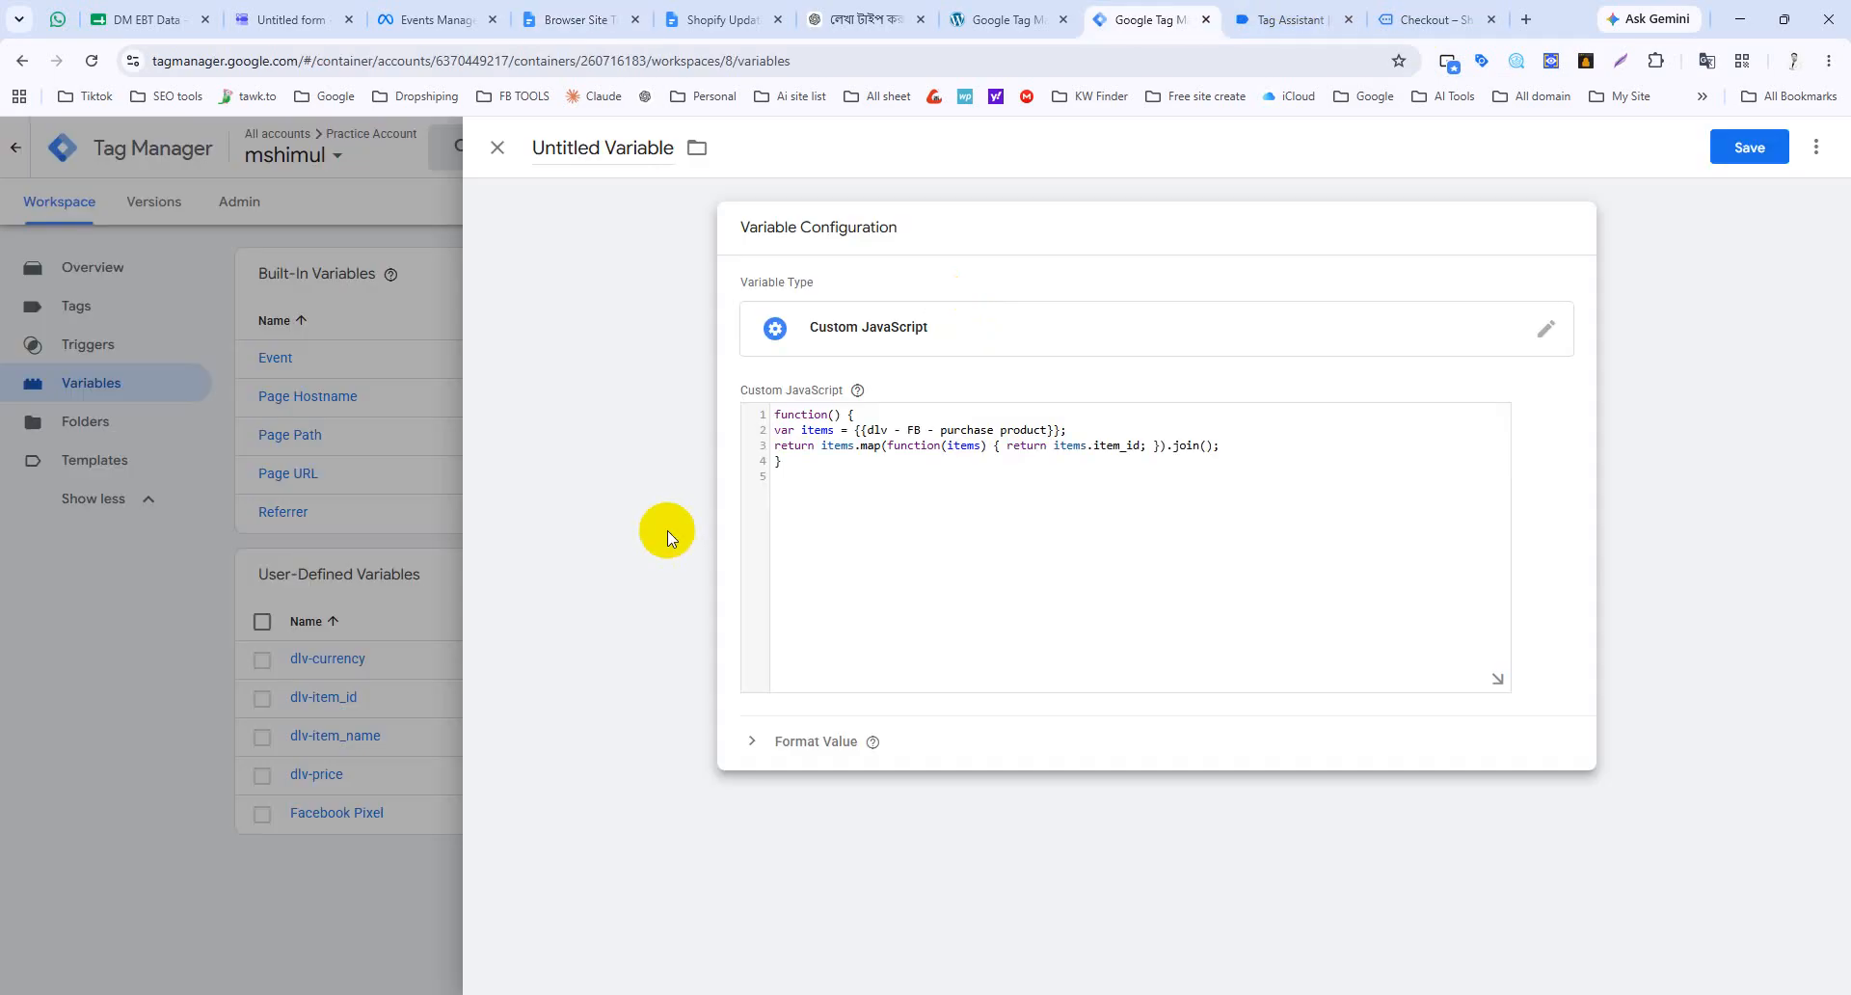
left_click(567, 146)
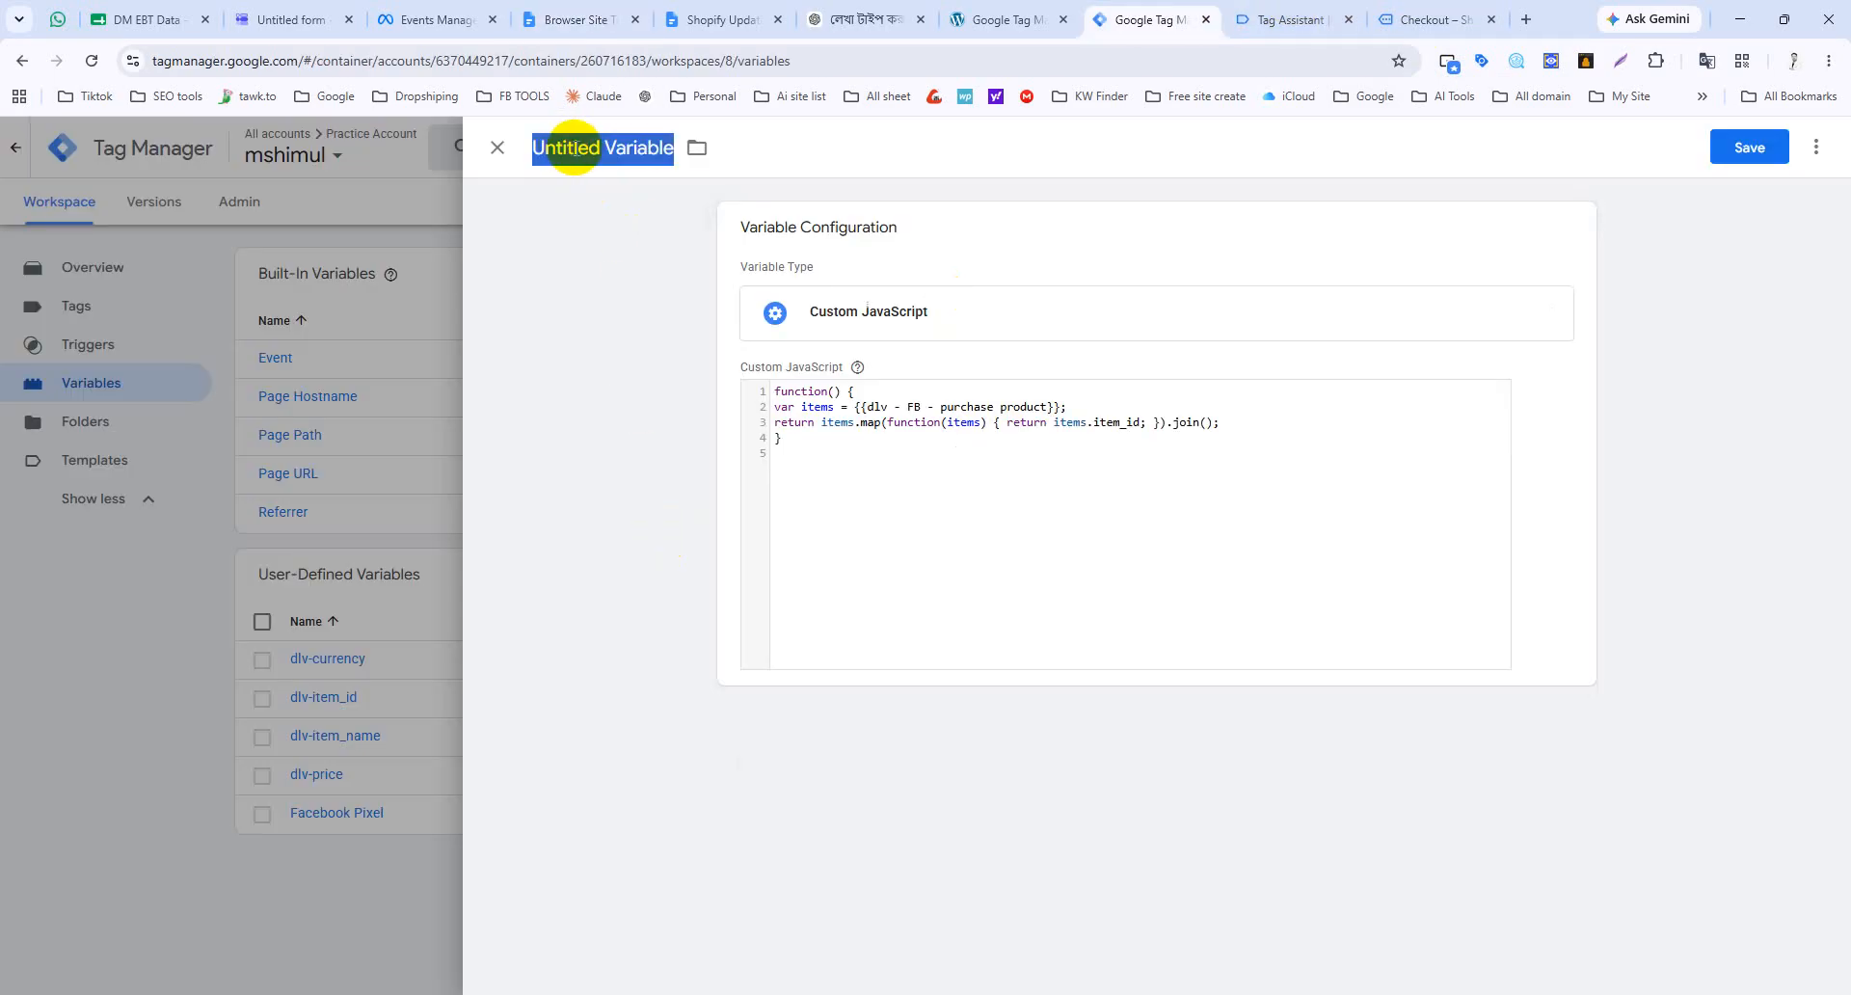
type("CJS – FB-purchase product ID")
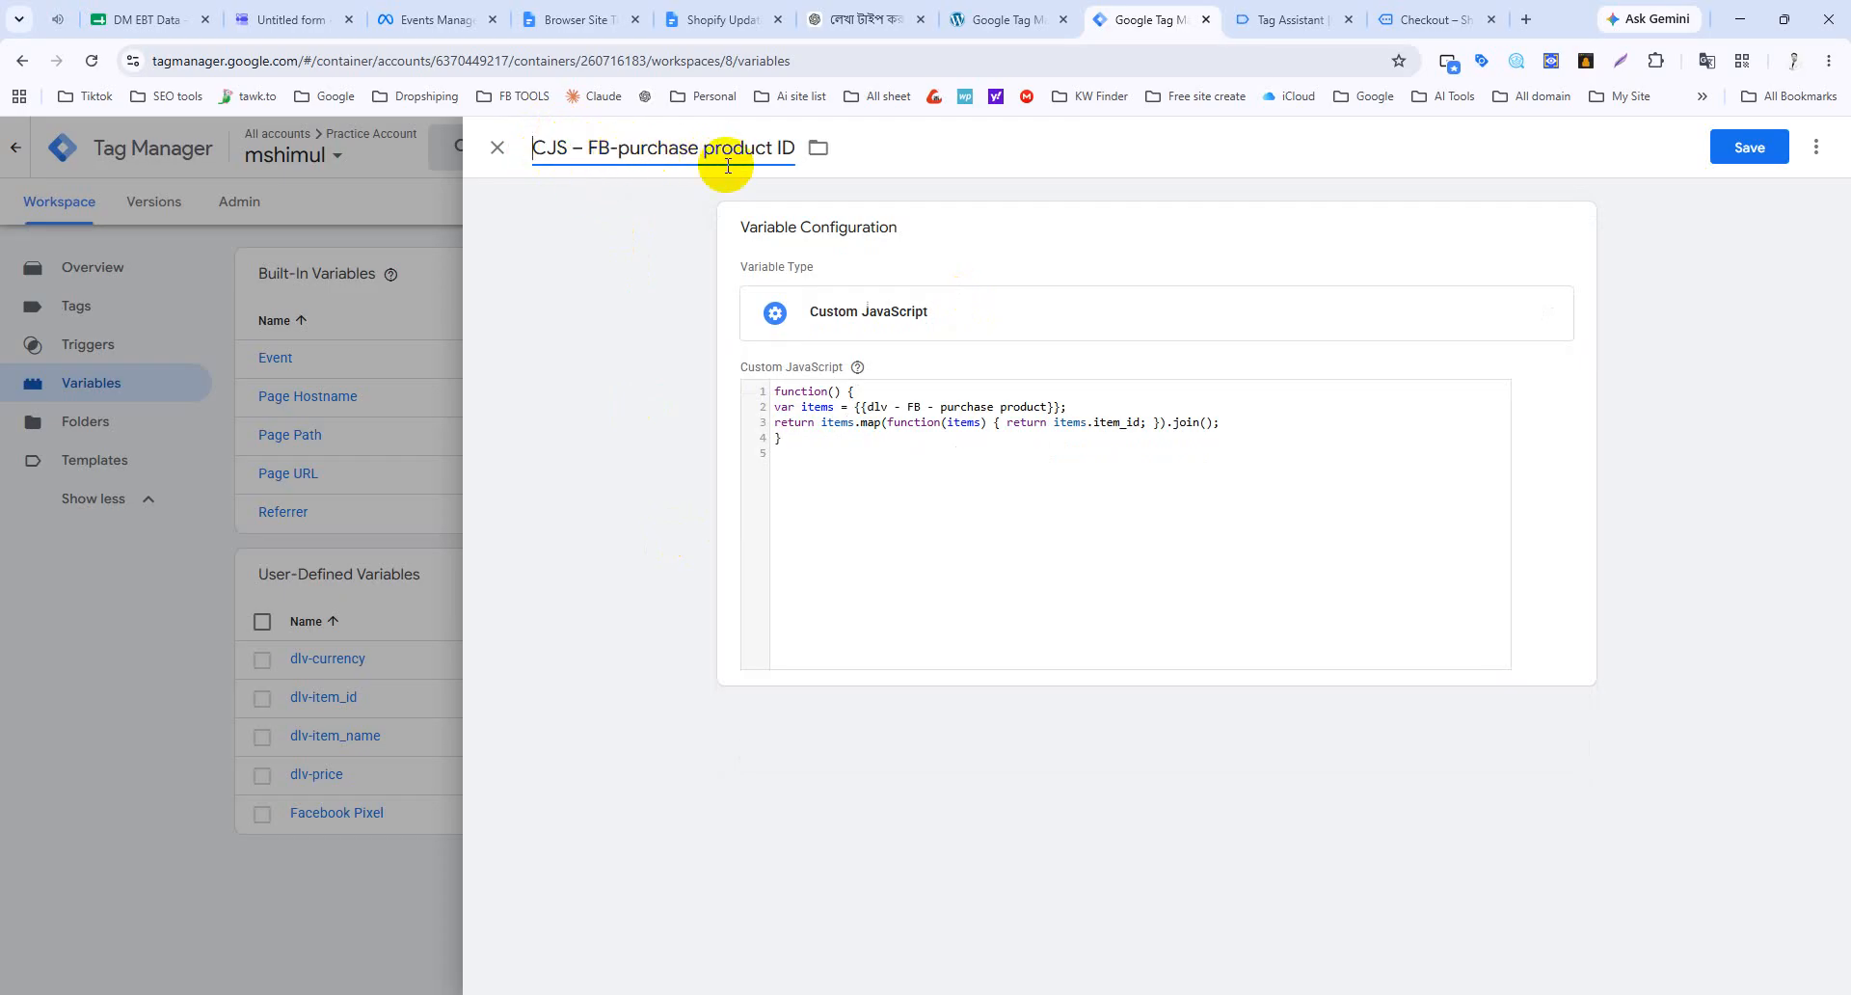
left_click(1741, 148)
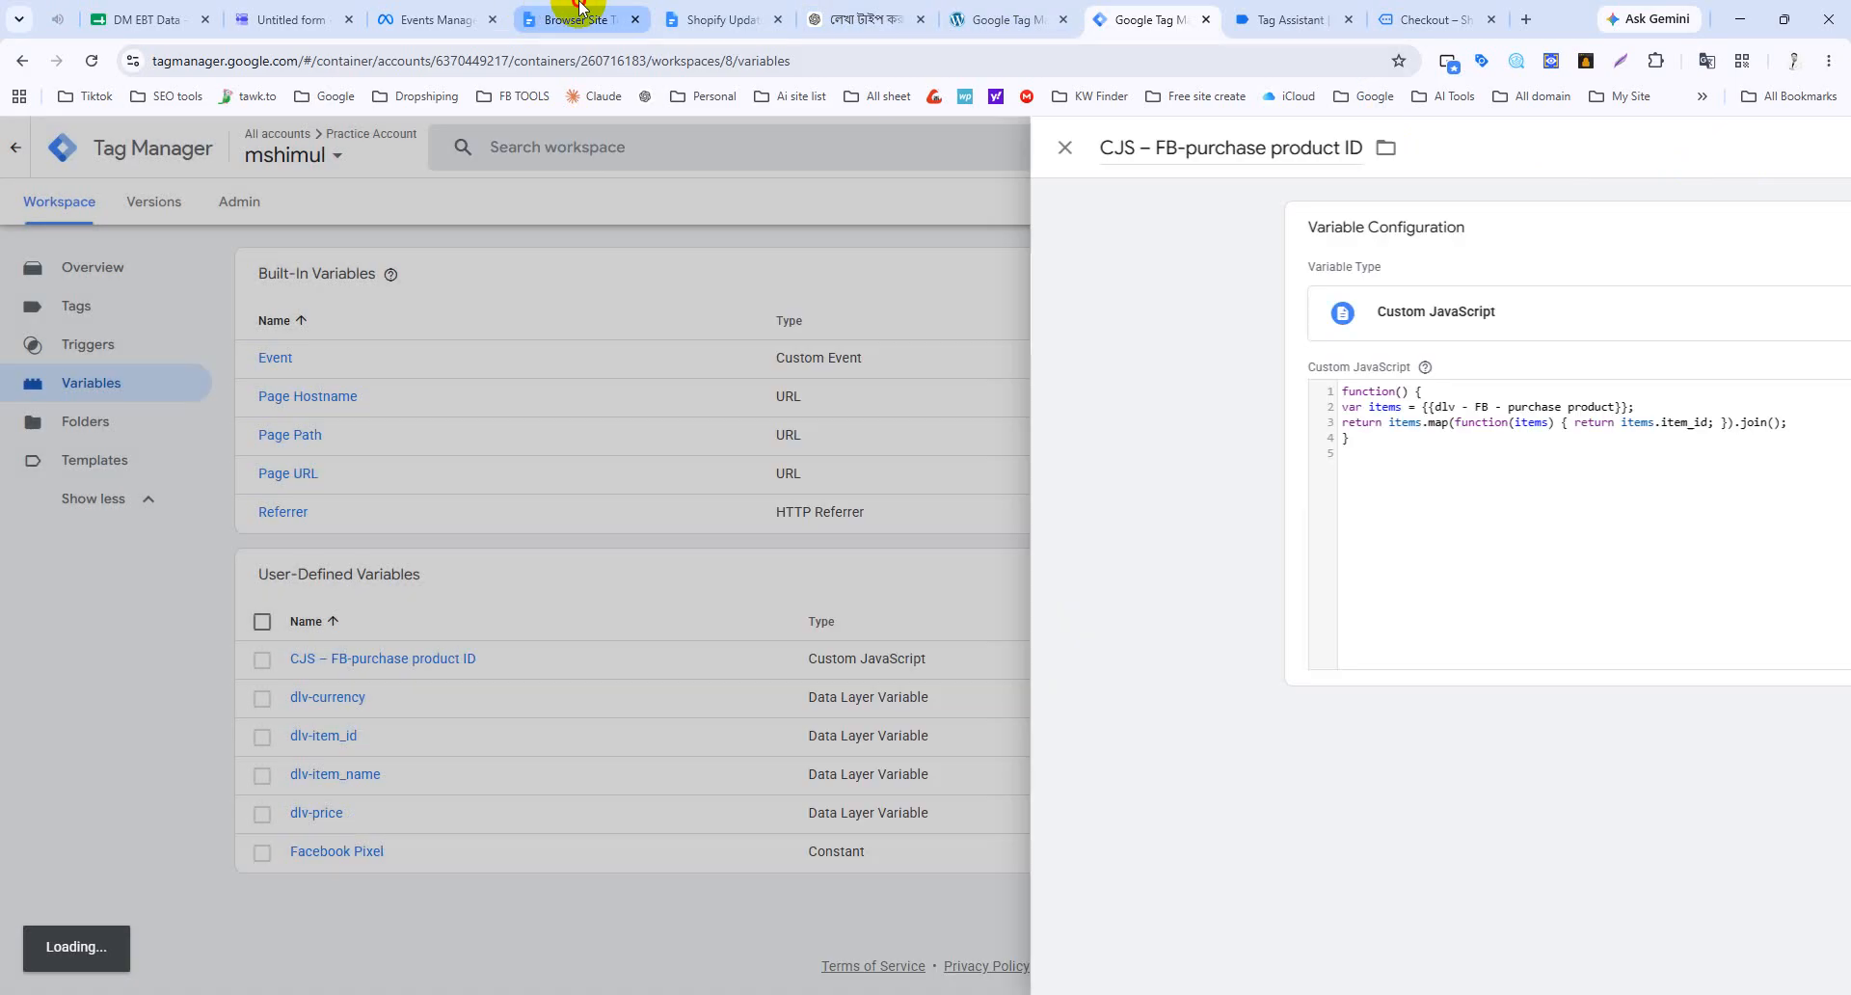
Step: Copy the purchase product Name function from the Browser Site Tracking document and start a new user-defined variable in Tag Manager
left_click(569, 19)
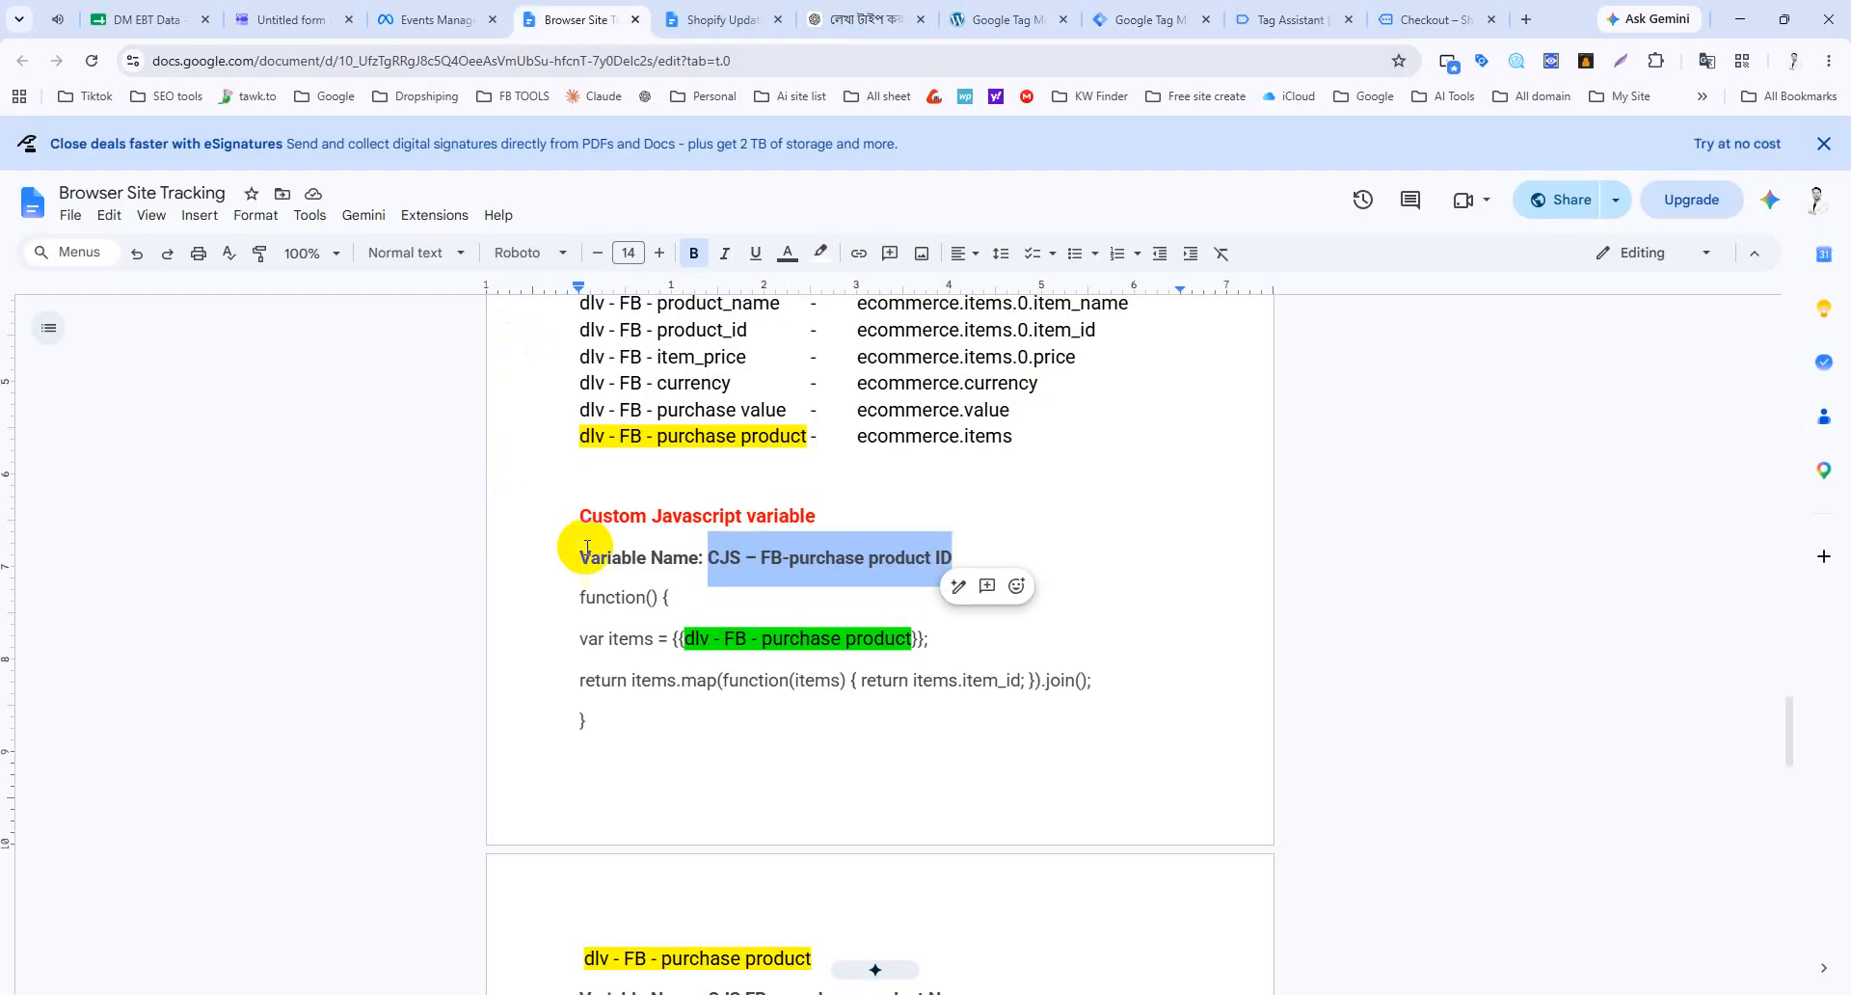
scroll(584, 627, "down", 6)
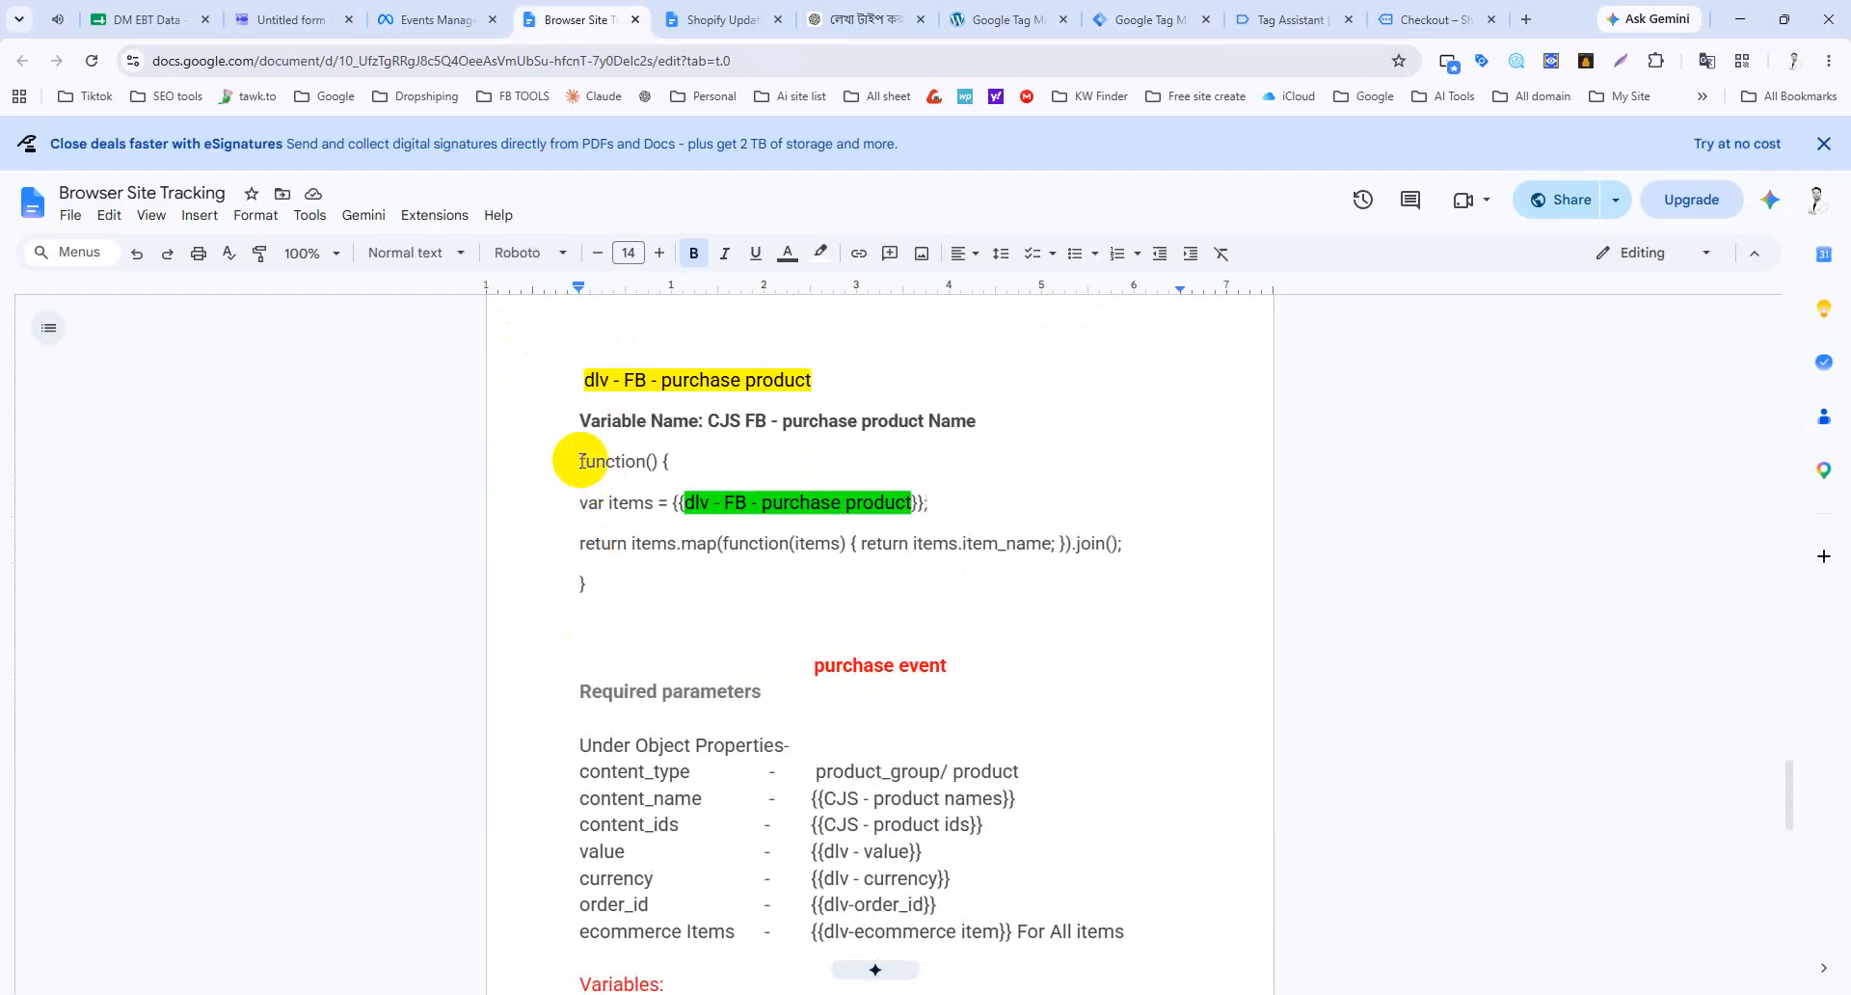
left_click_drag(580, 499, 591, 580)
key("ctrl+c")
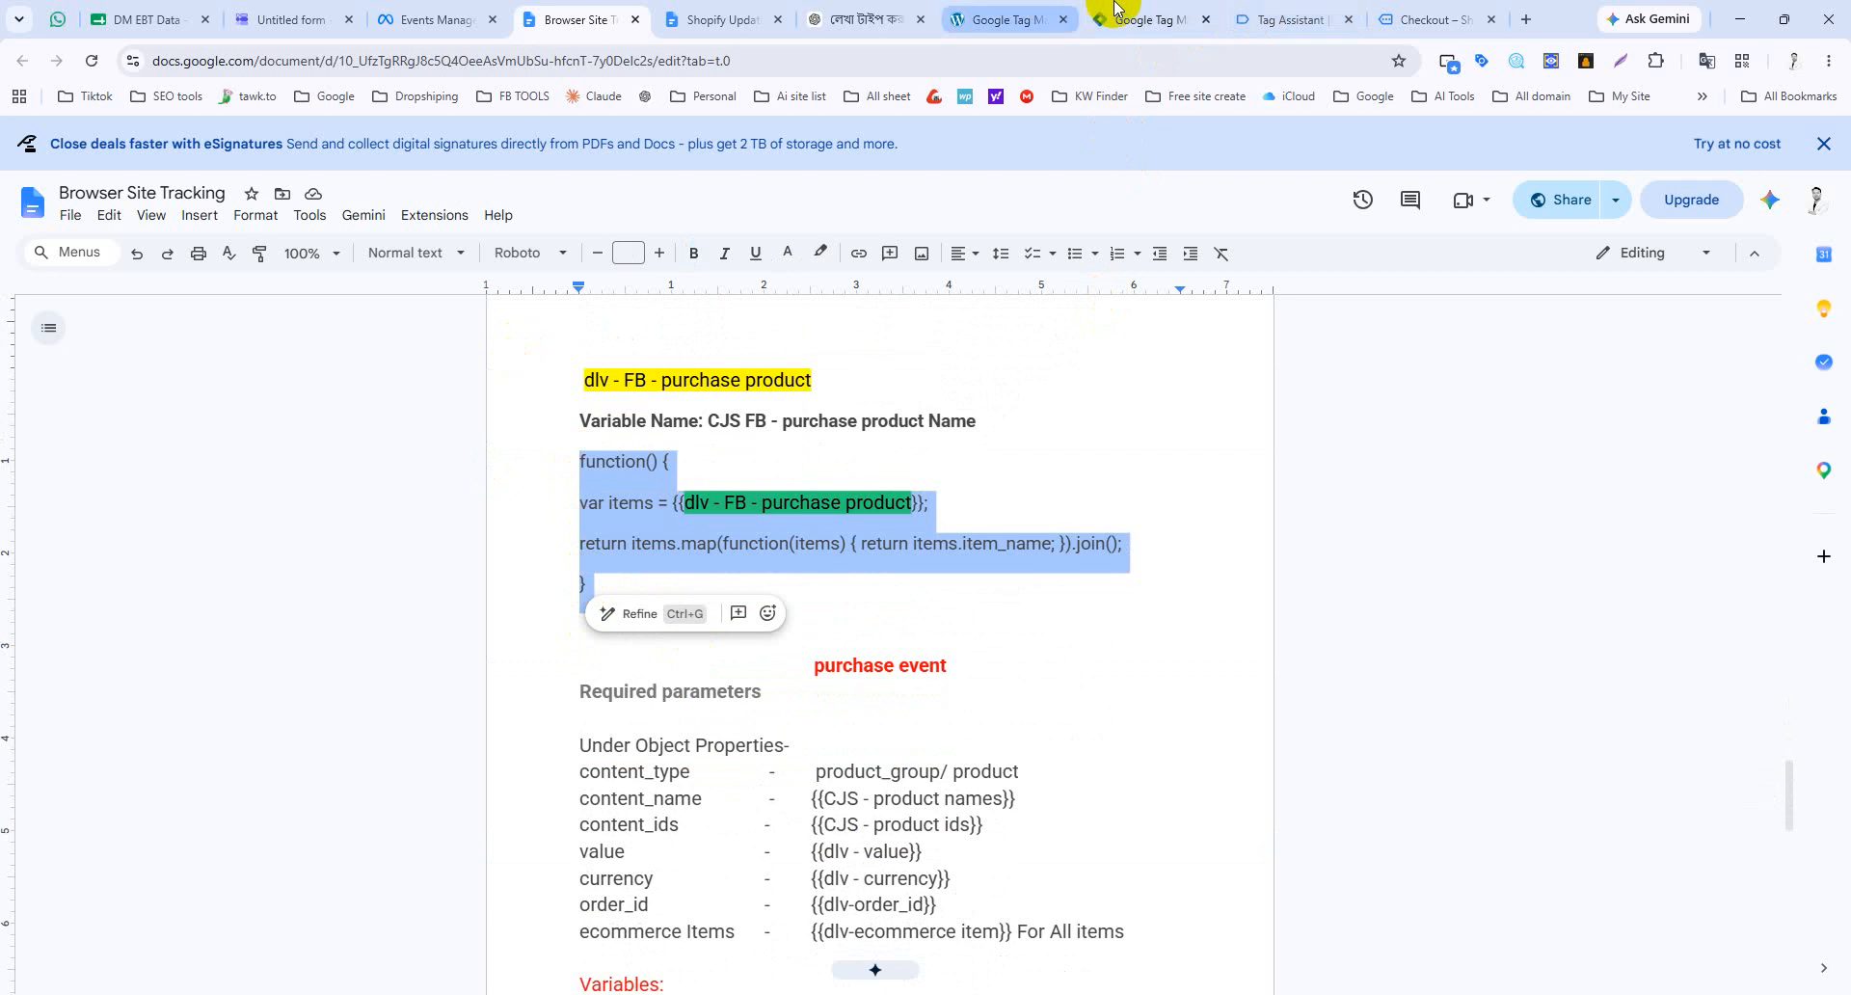
left_click(1148, 20)
left_click(1530, 577)
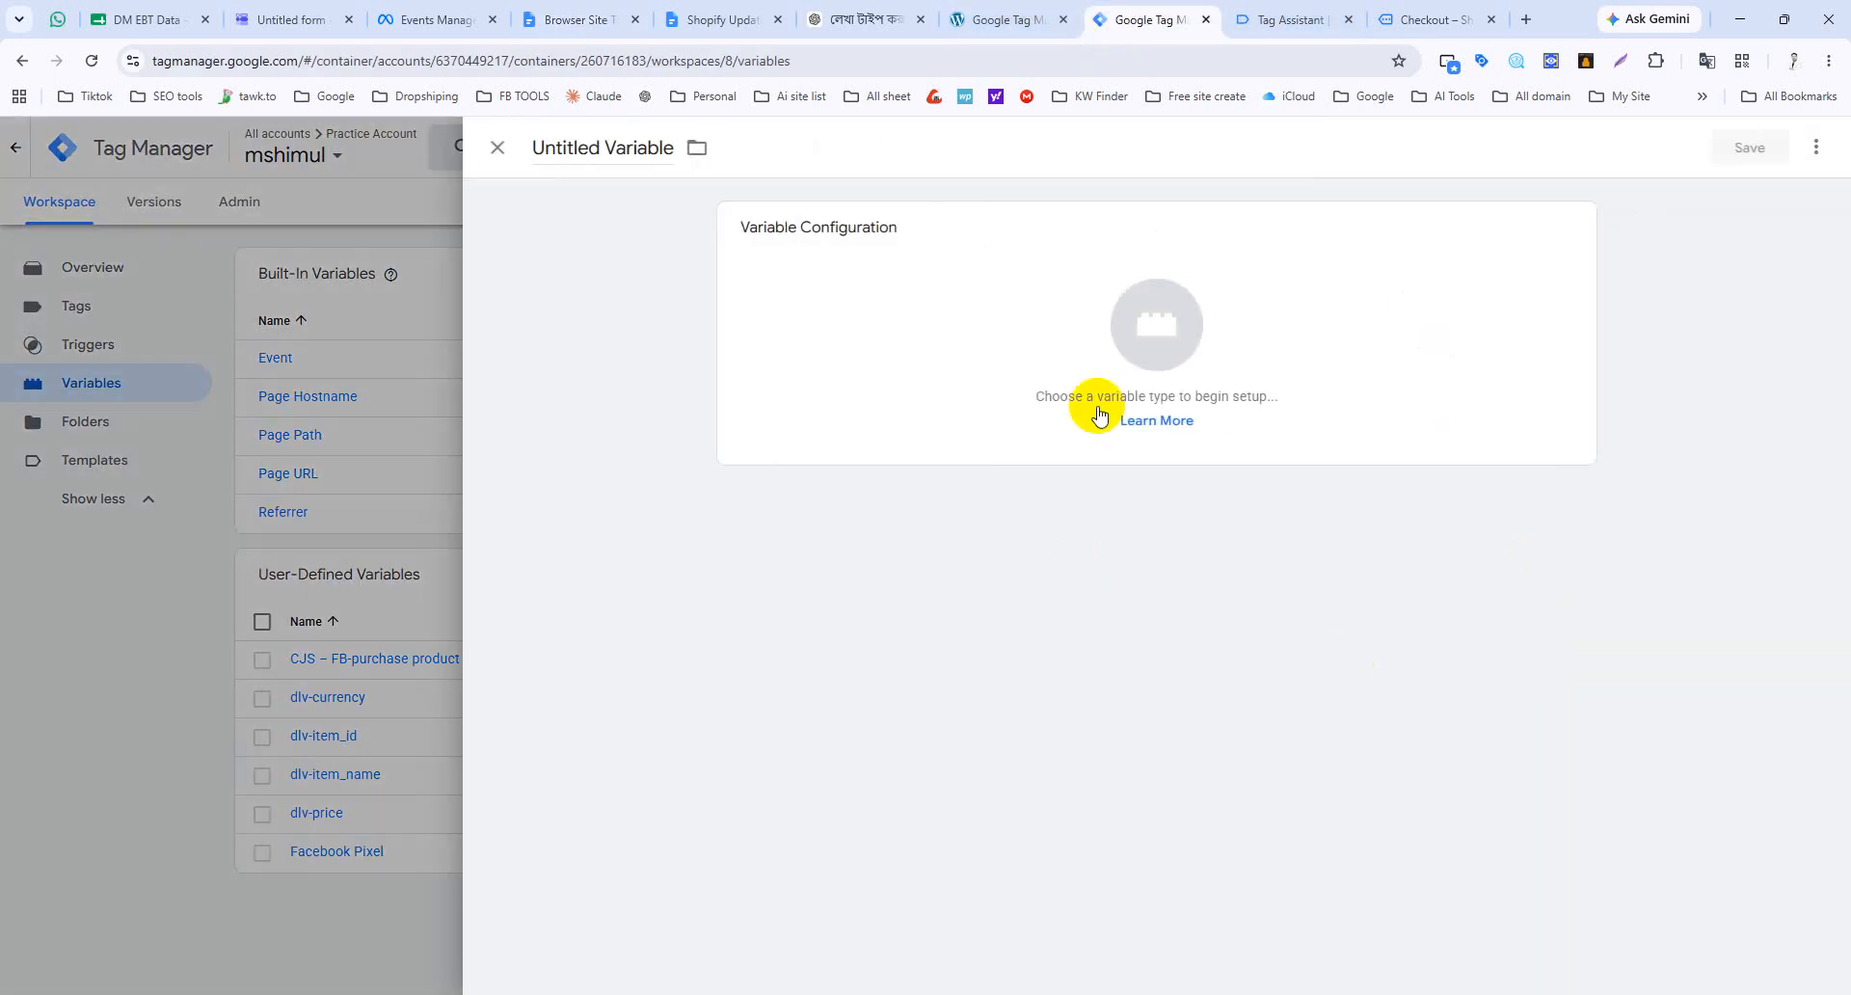
Step: Set the new variable's type to Custom JavaScript and paste the function that joins item_name values from {{dlv - FB - purchase product}}
left_click(1198, 379)
left_click(1426, 529)
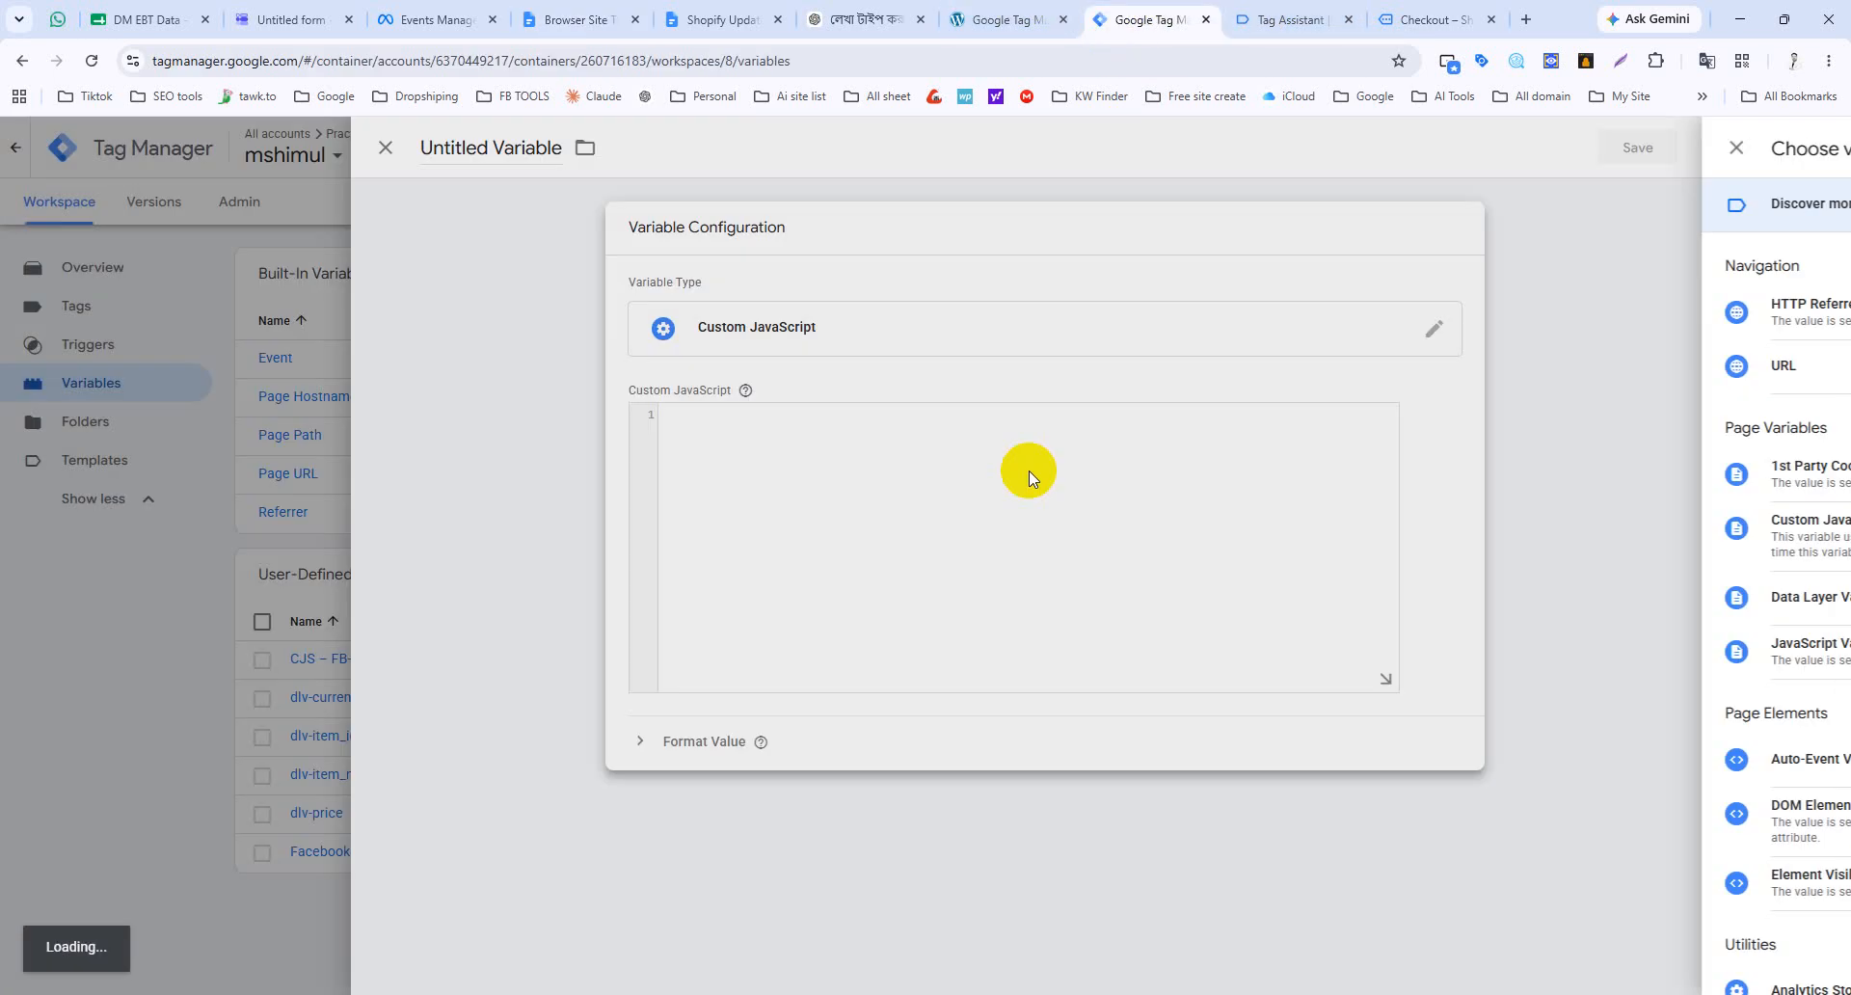
key("ctrl+v")
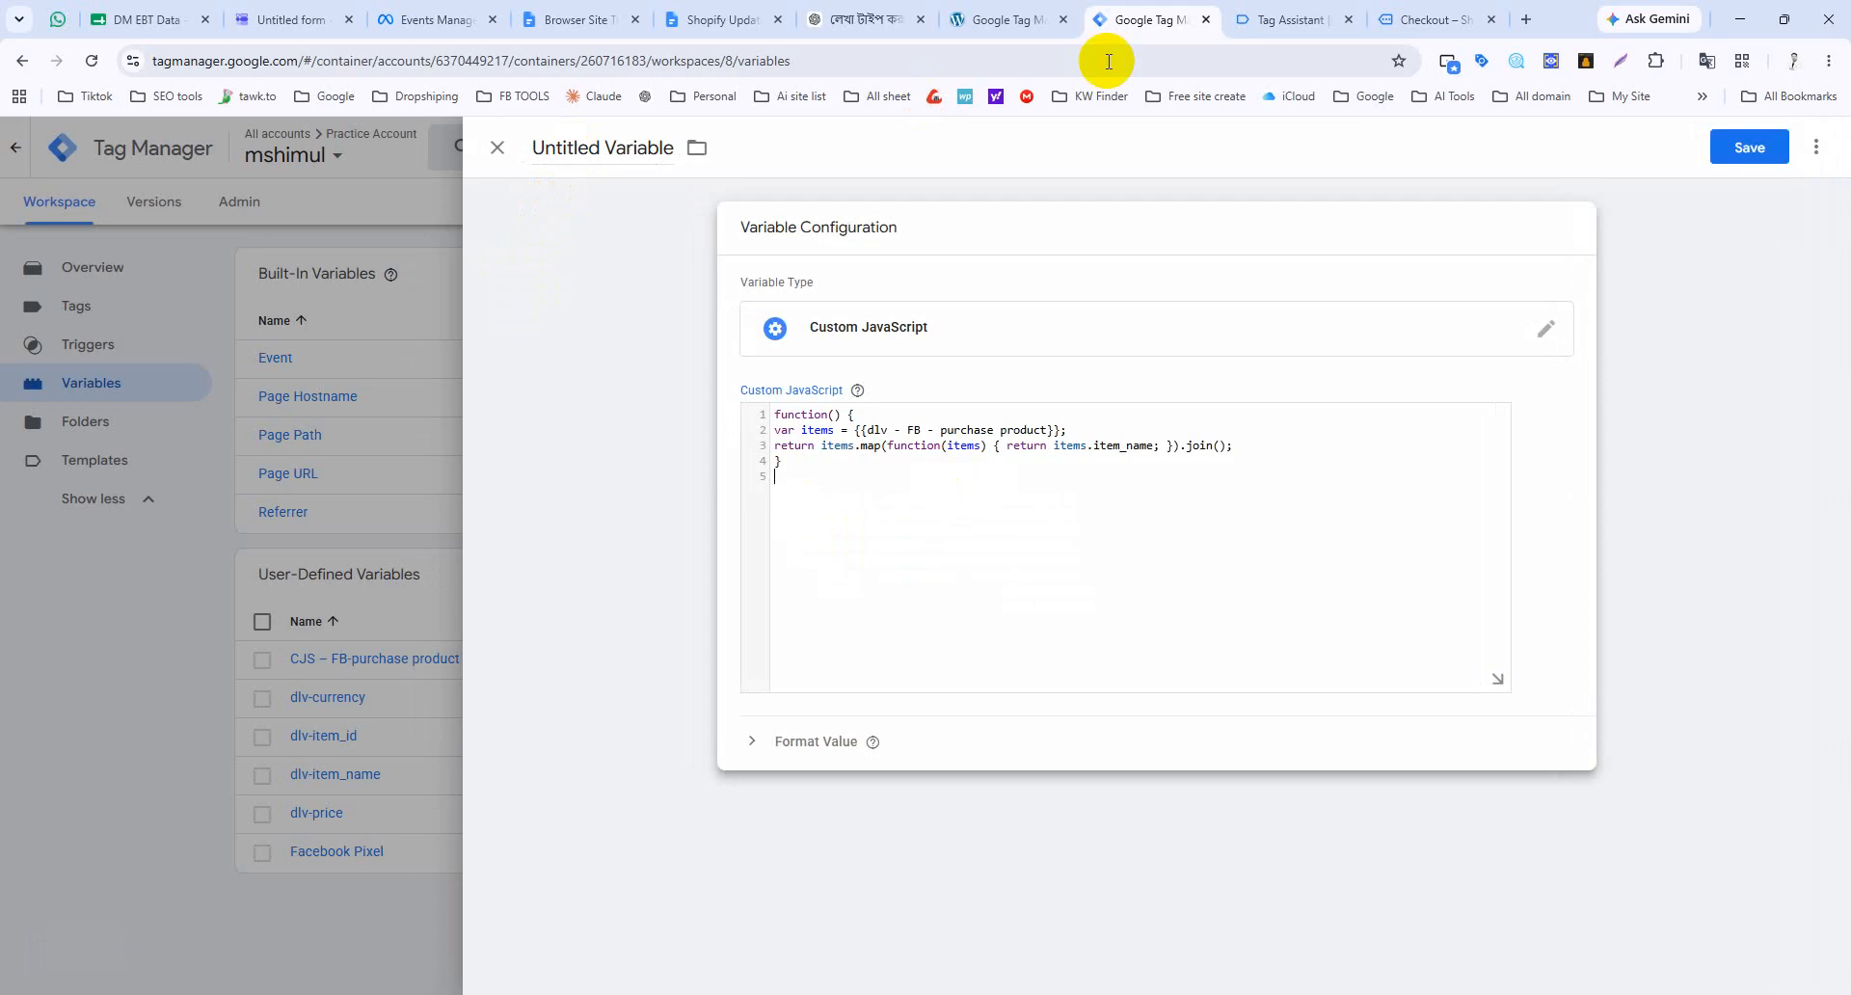
Step: Name the variable CJS FB - purchase product Name, copied from the Browser Site Tracking document, and save it
left_click(540, 19)
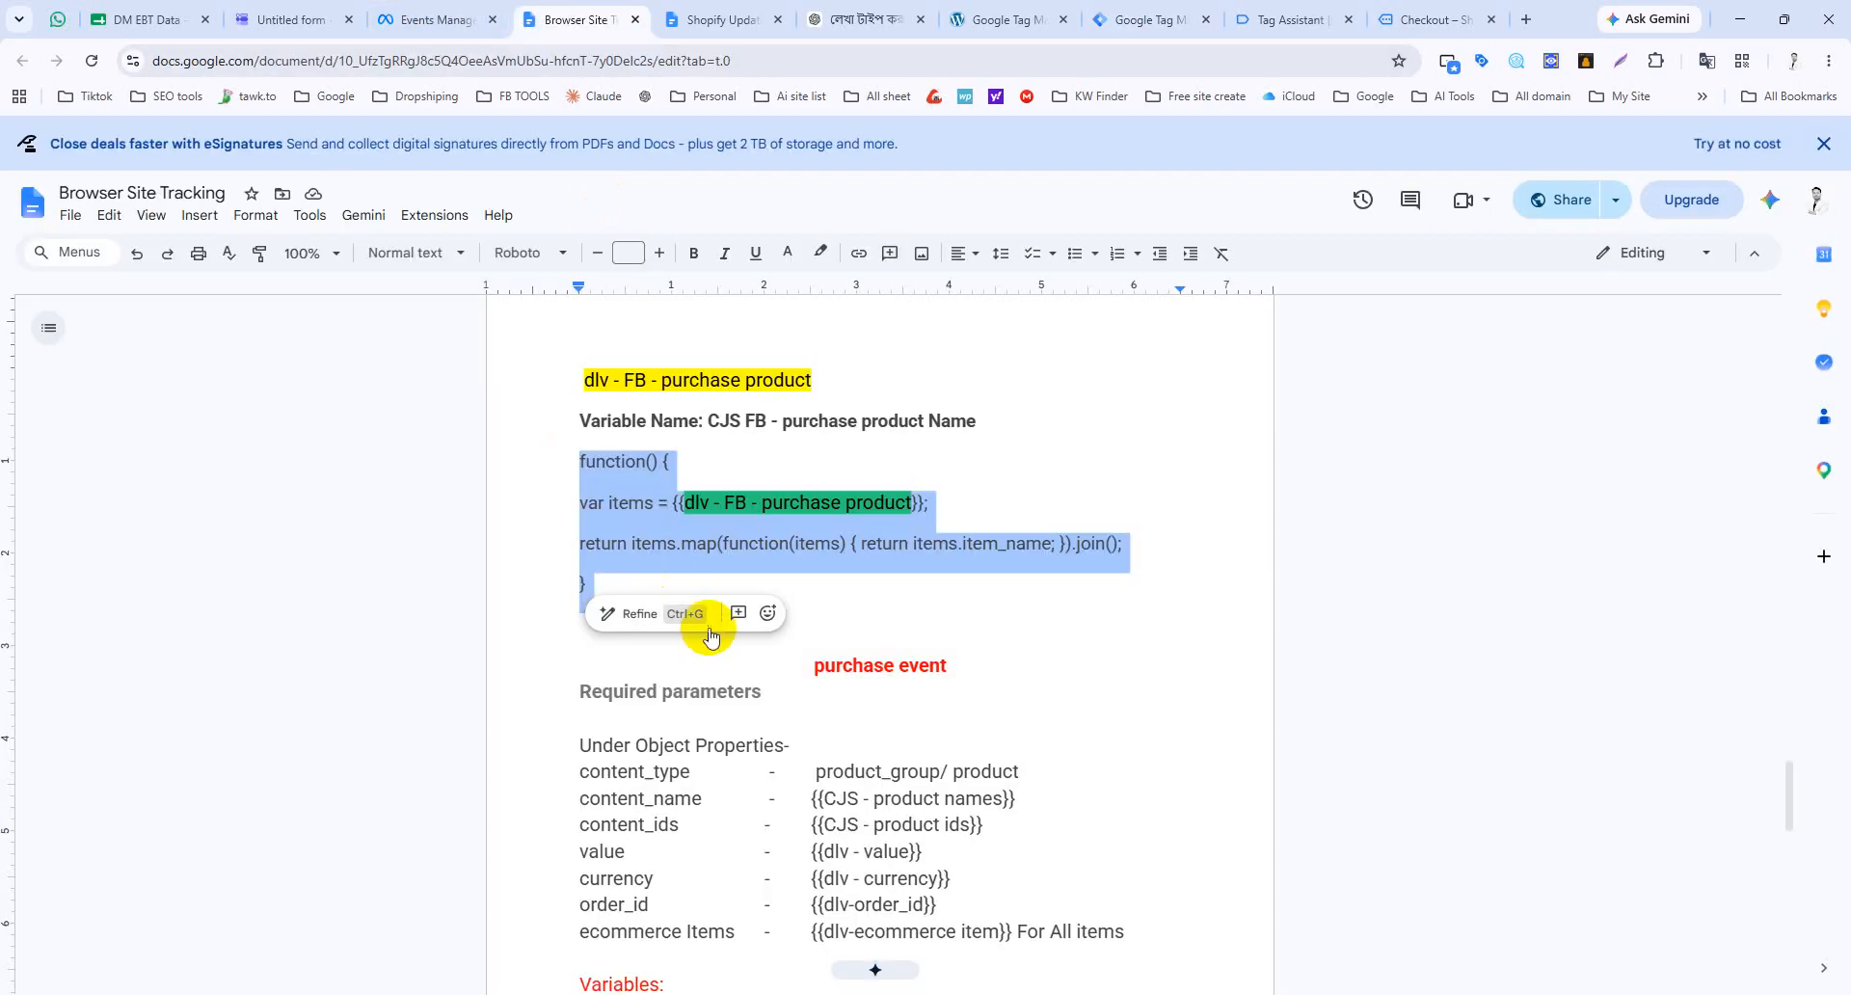
left_click_drag(707, 420, 984, 461)
key("ctrl+c")
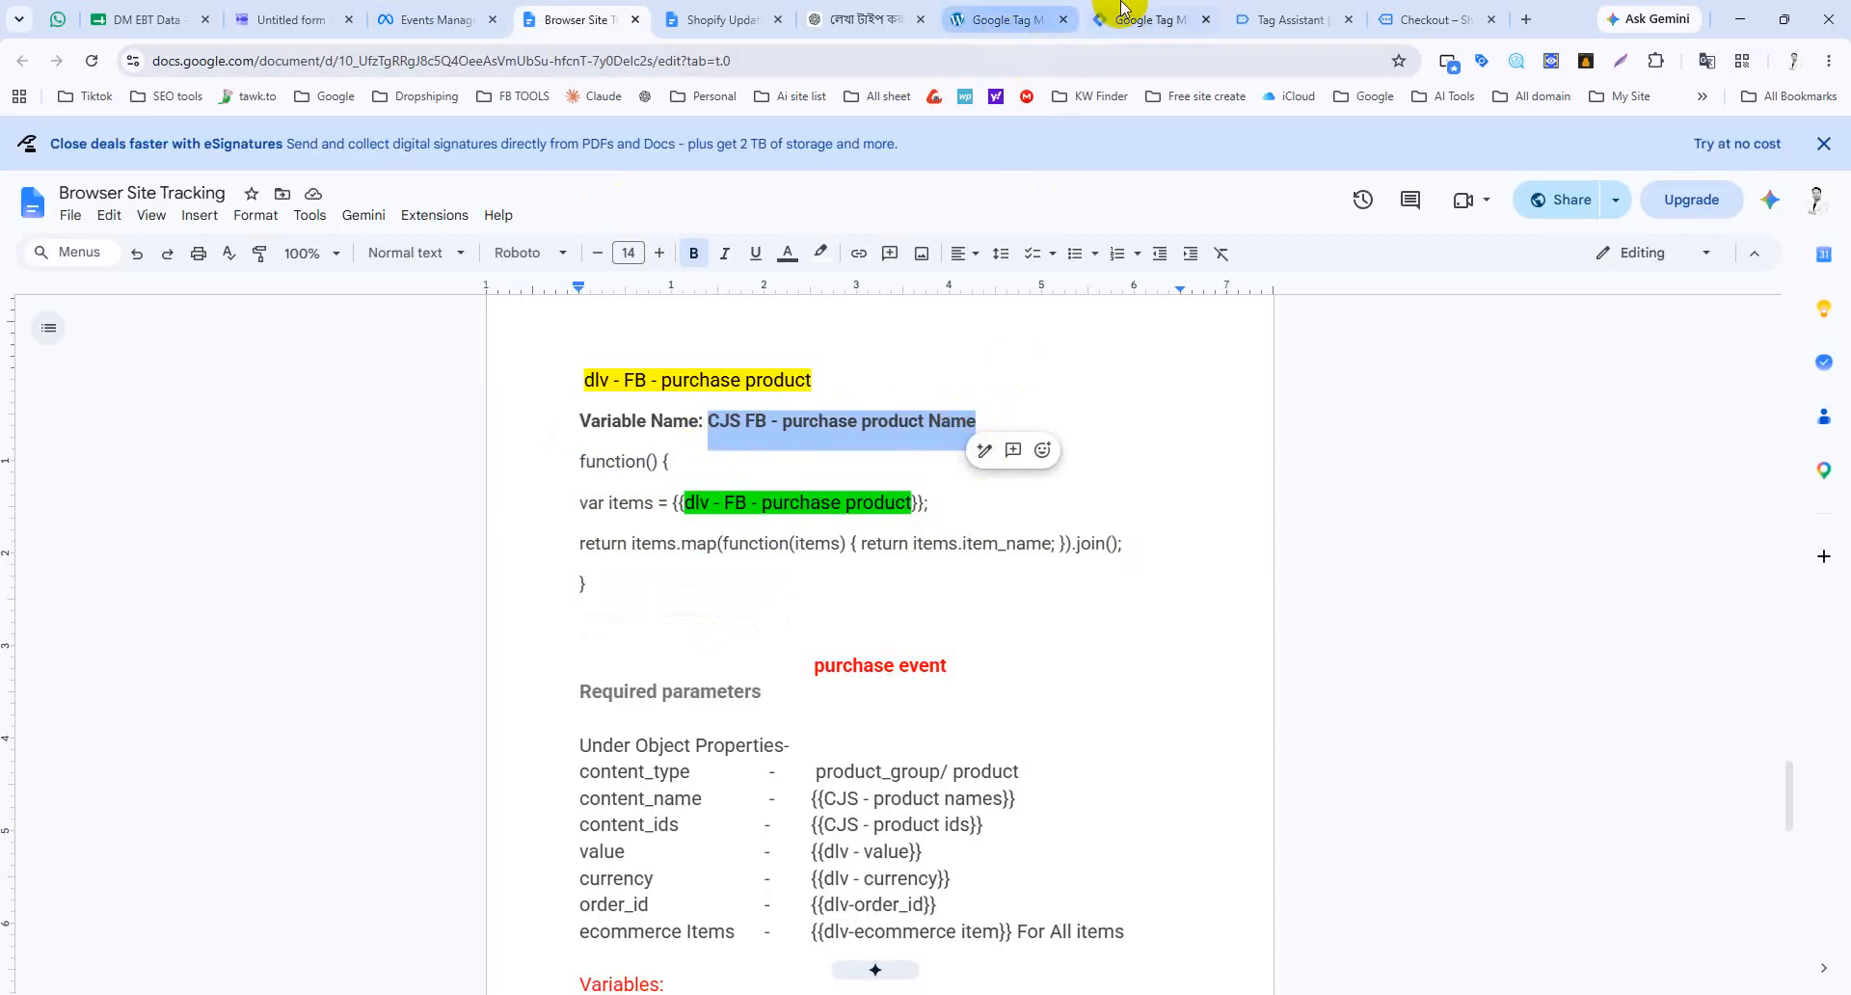
left_click(1121, 9)
left_click(569, 150)
key("ctrl+v")
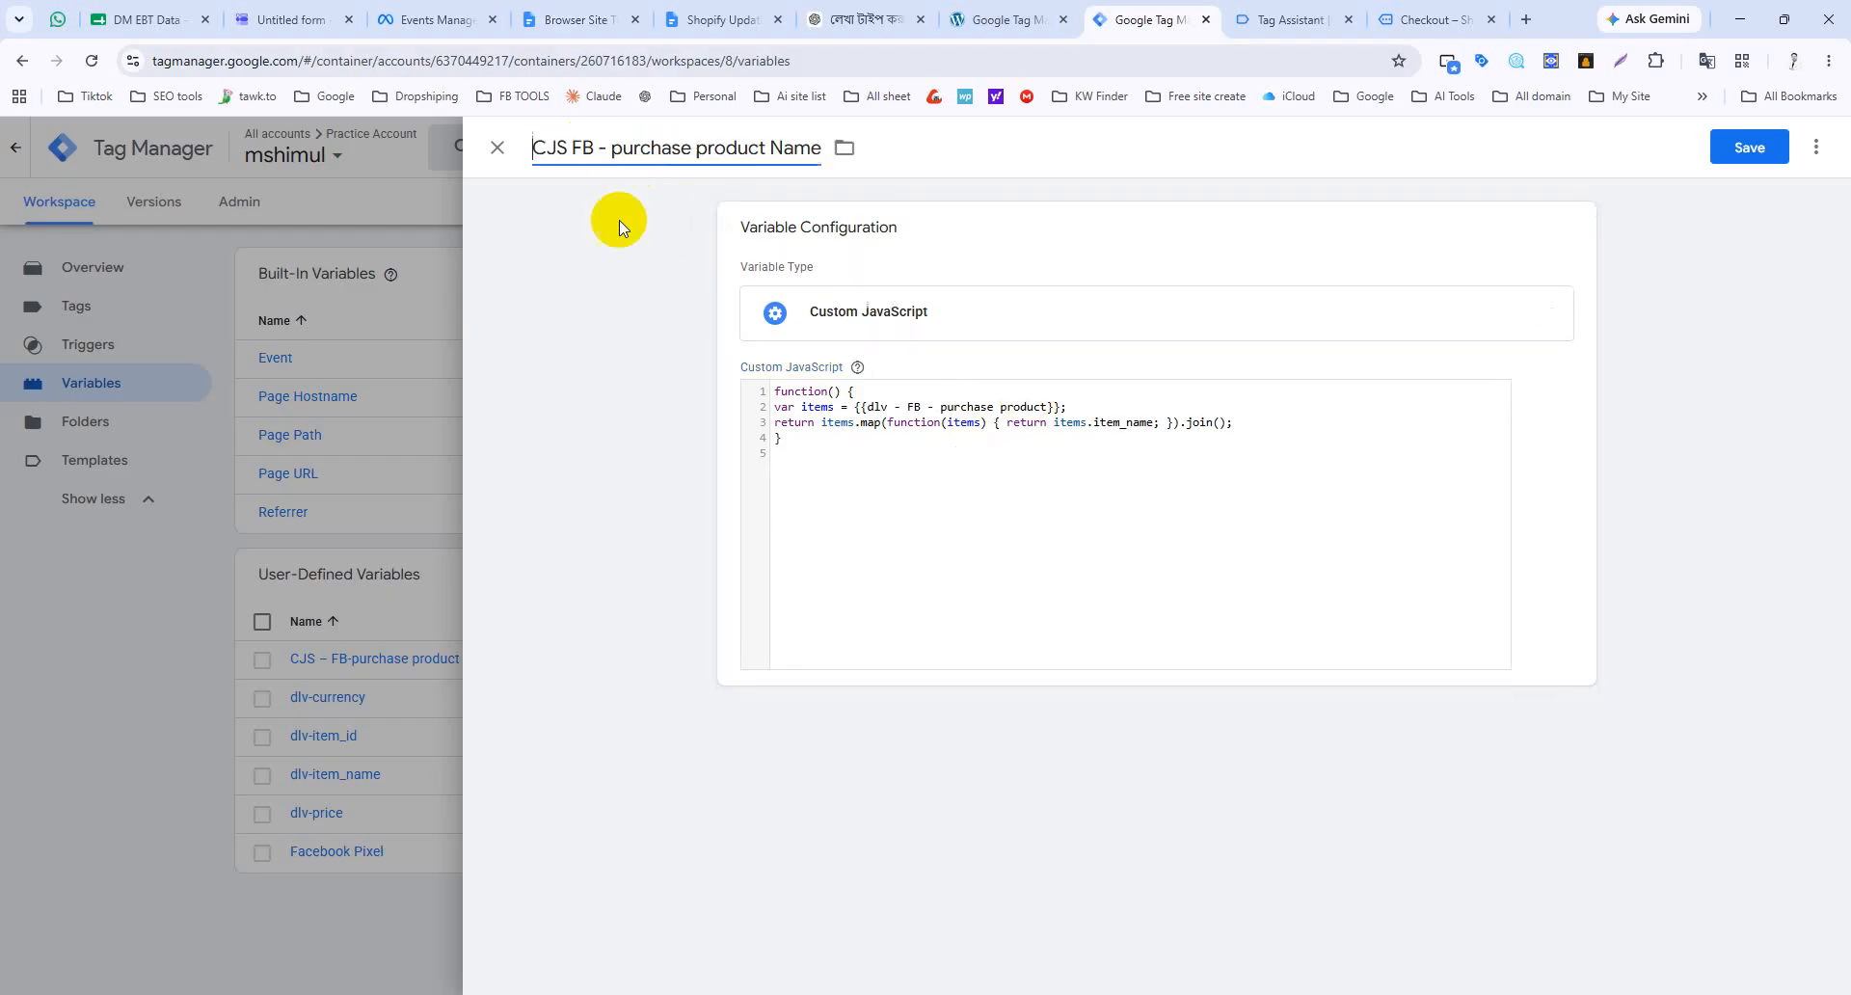
left_click(1750, 147)
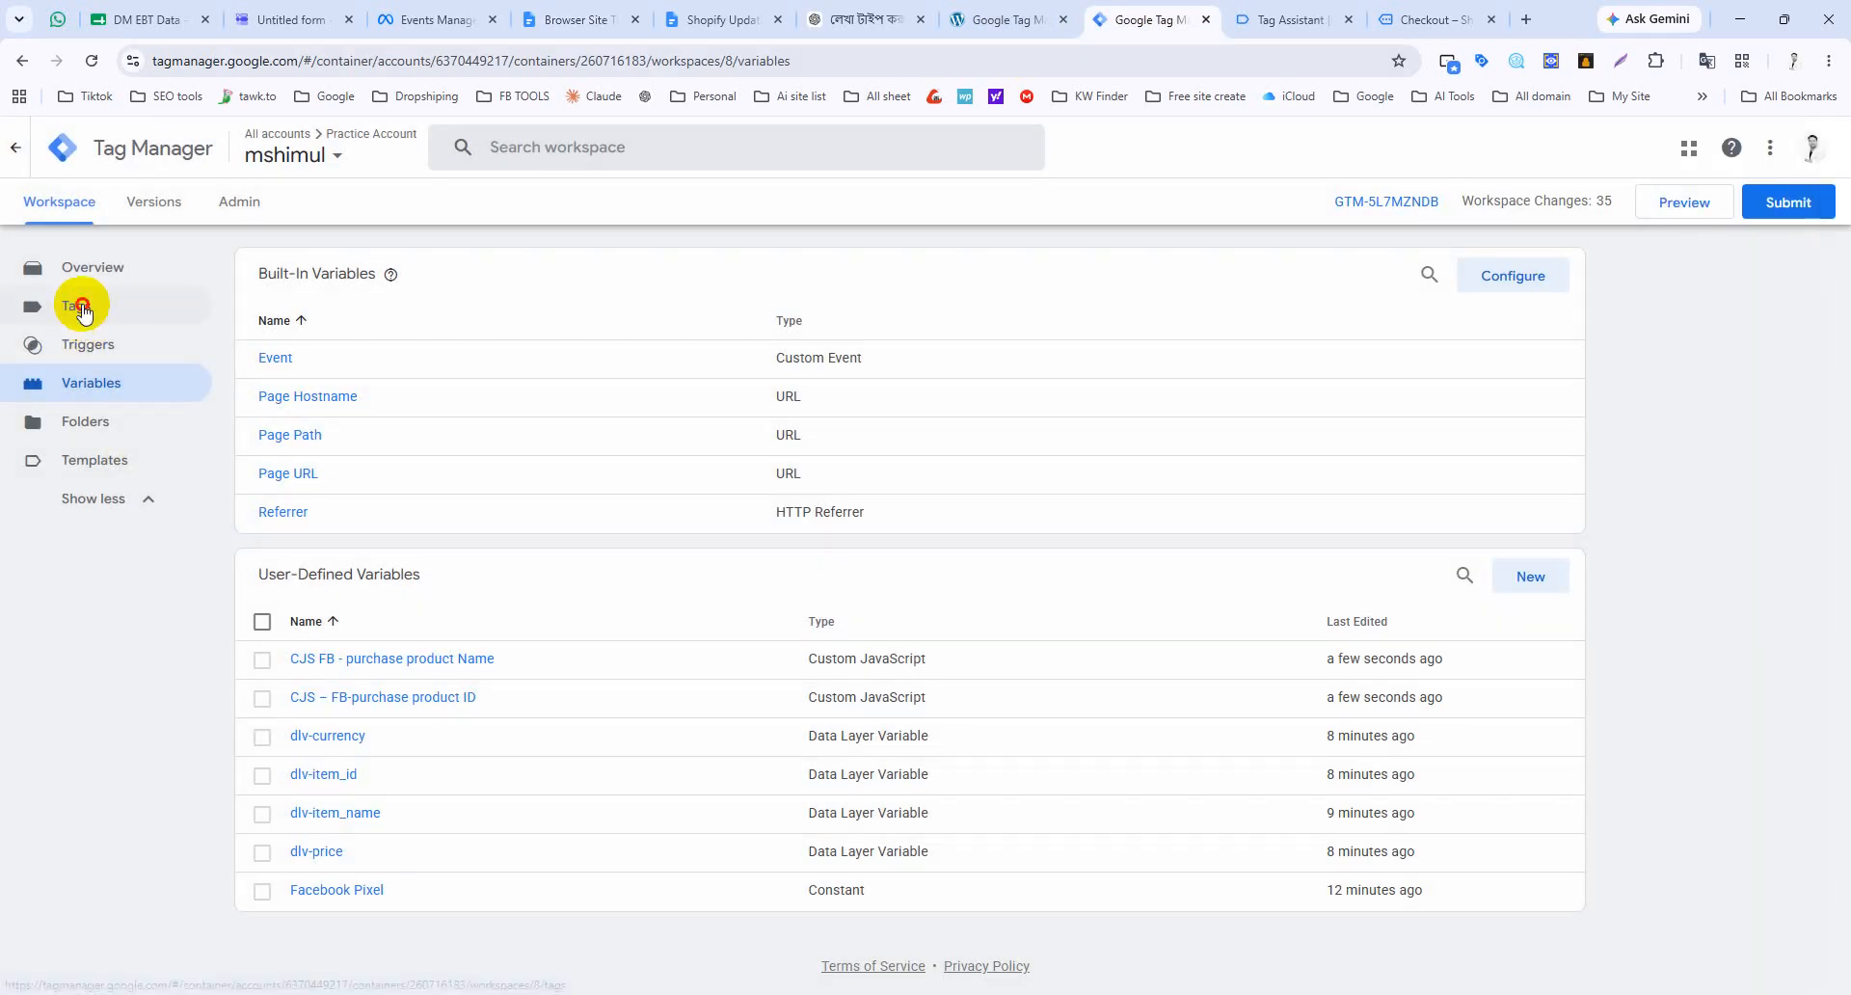
Step: Create a new tag in the container using the Meta Pixel tag type
left_click(77, 306)
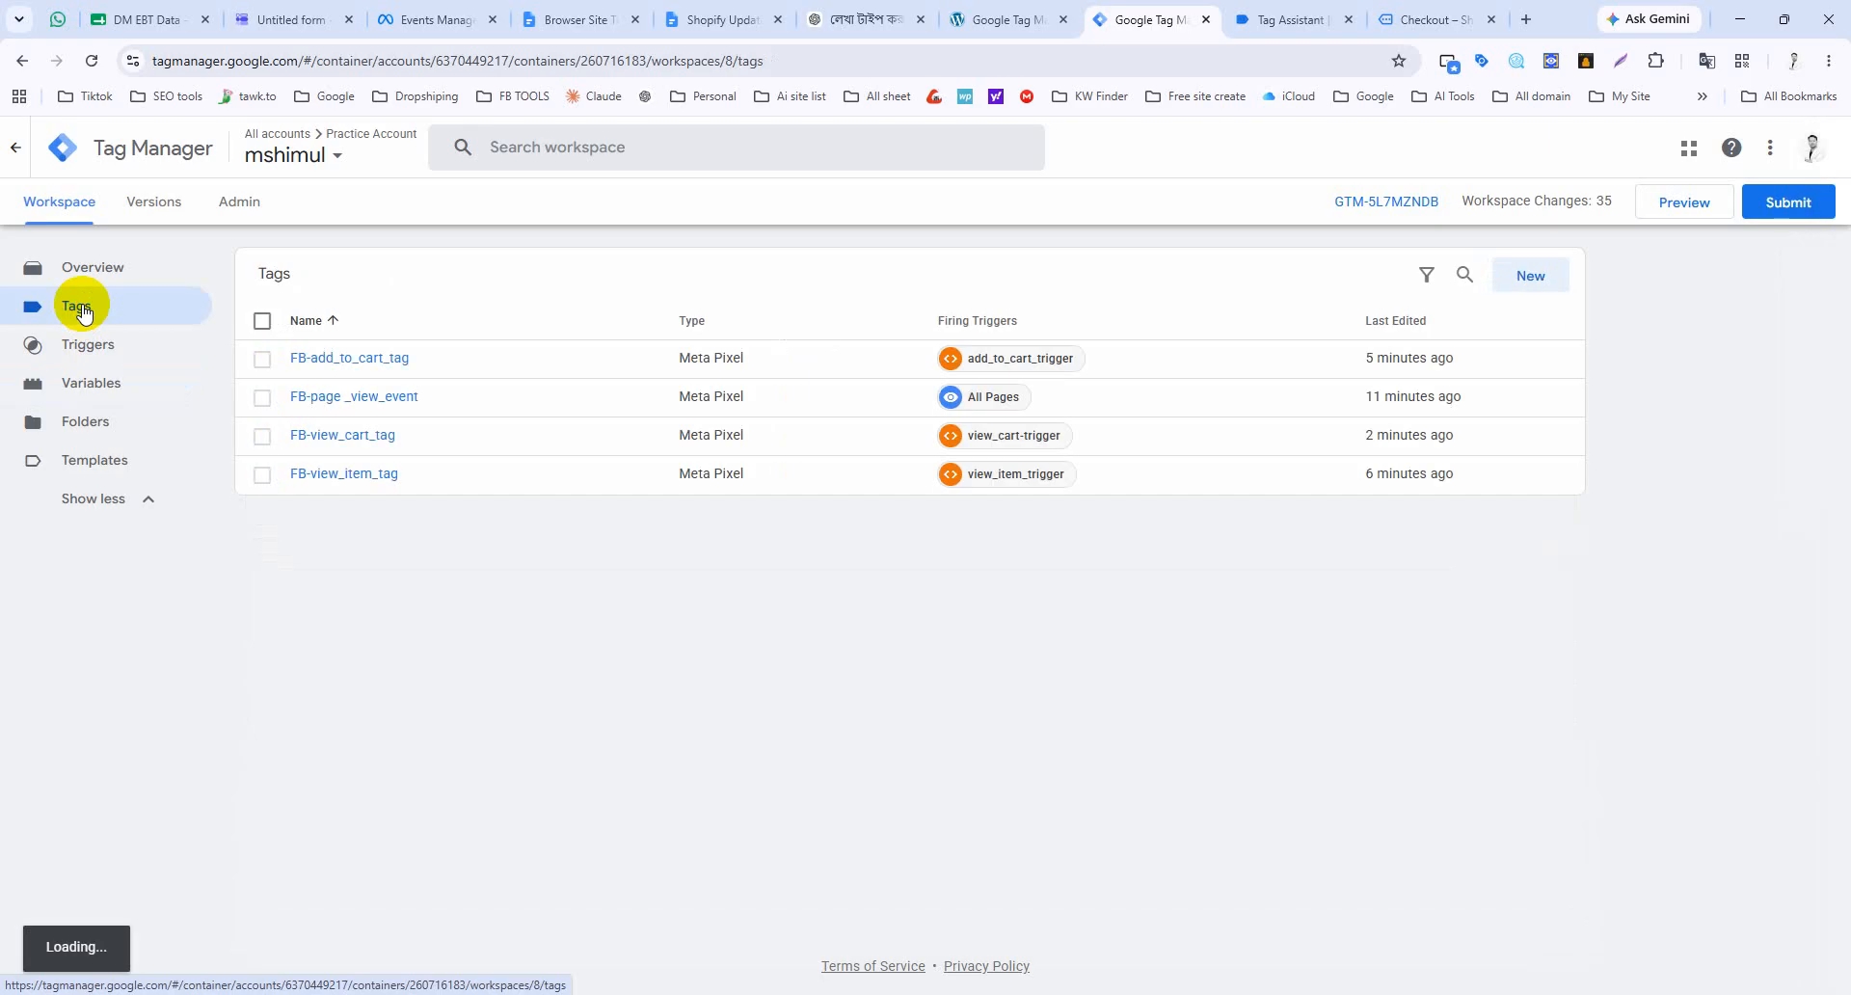
left_click(1530, 275)
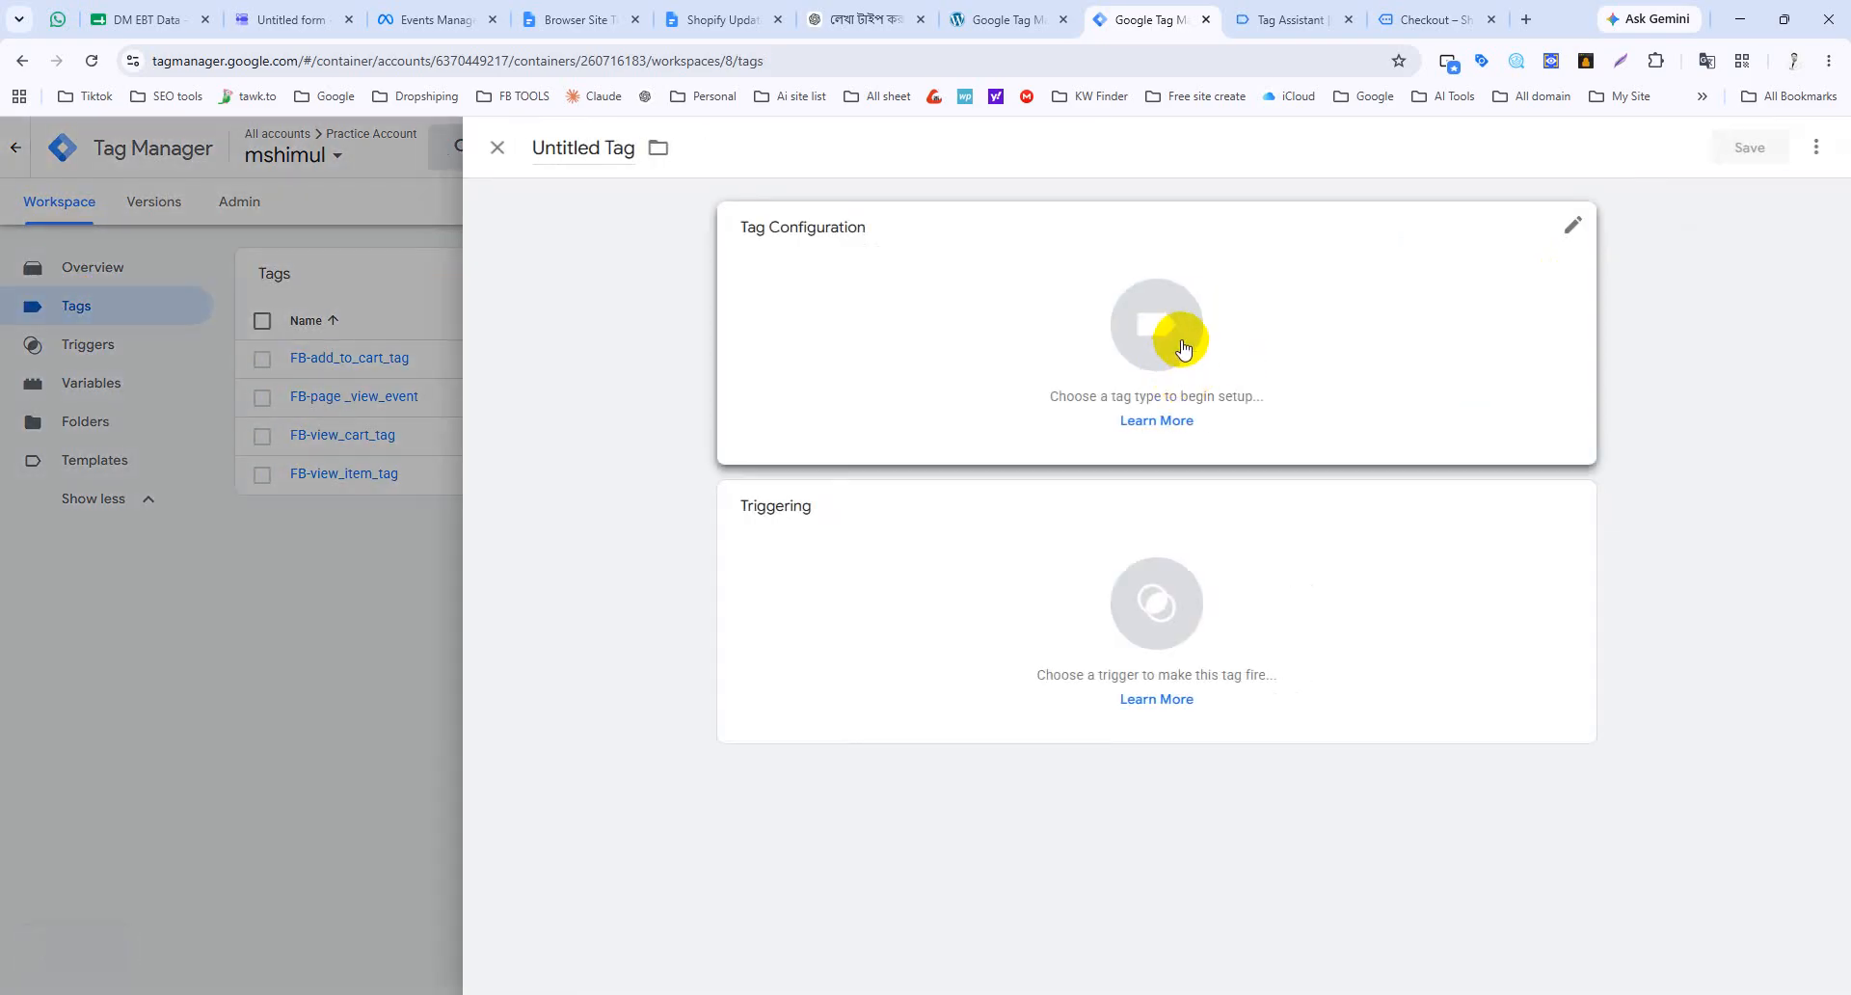
left_click(1184, 348)
scroll(1403, 666, "down", 2)
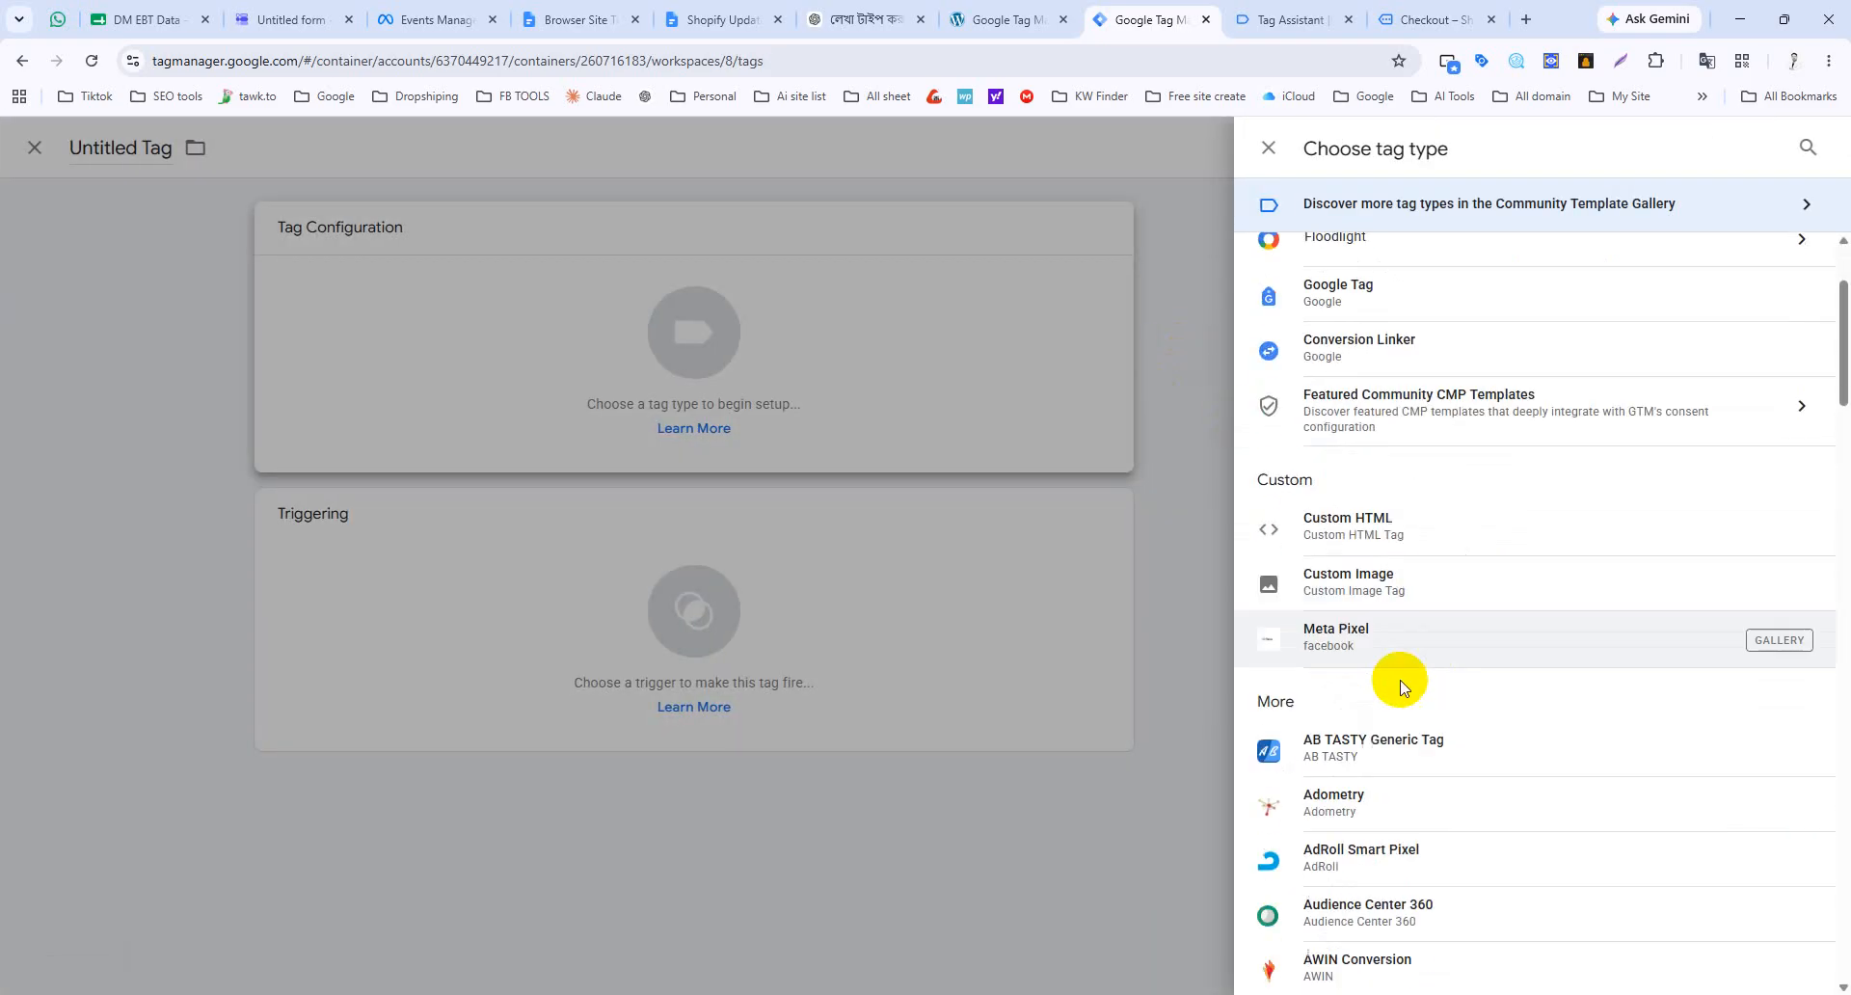
left_click(1400, 630)
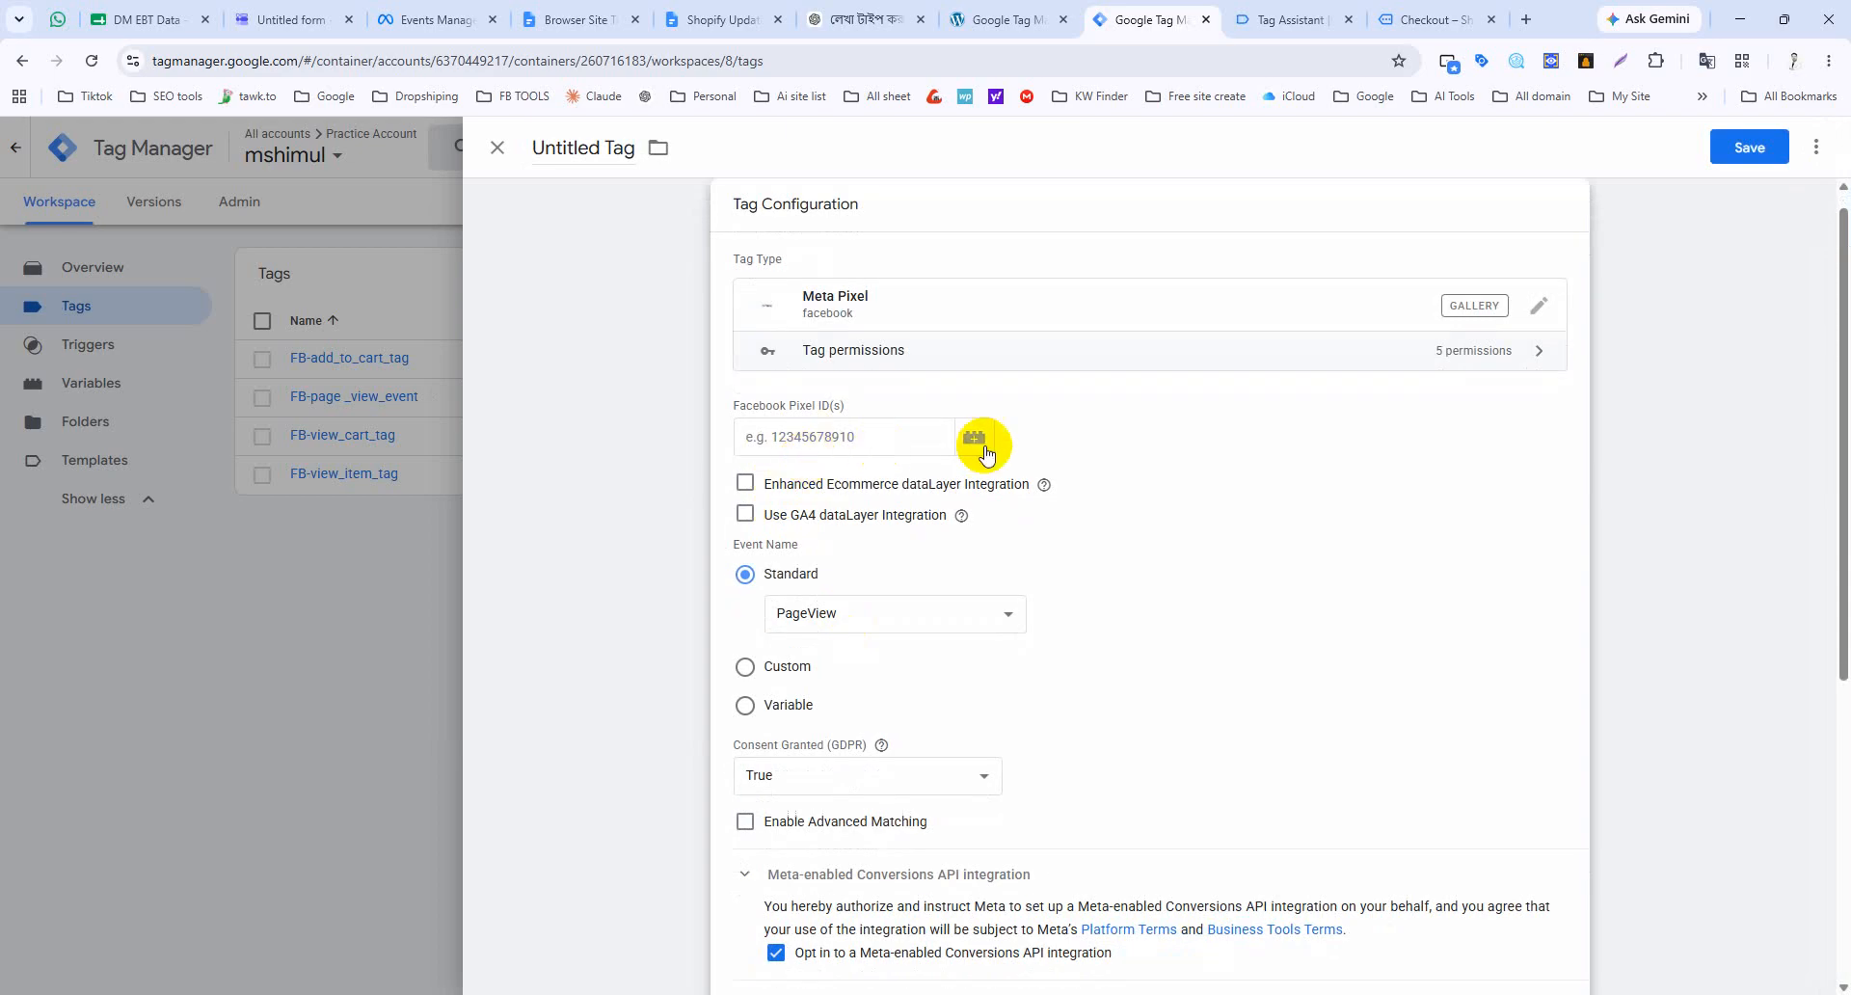
Step: Set the tag's pixel ID to the Facebook Pixel variable and its standard event to InitiateCheckout
left_click(974, 438)
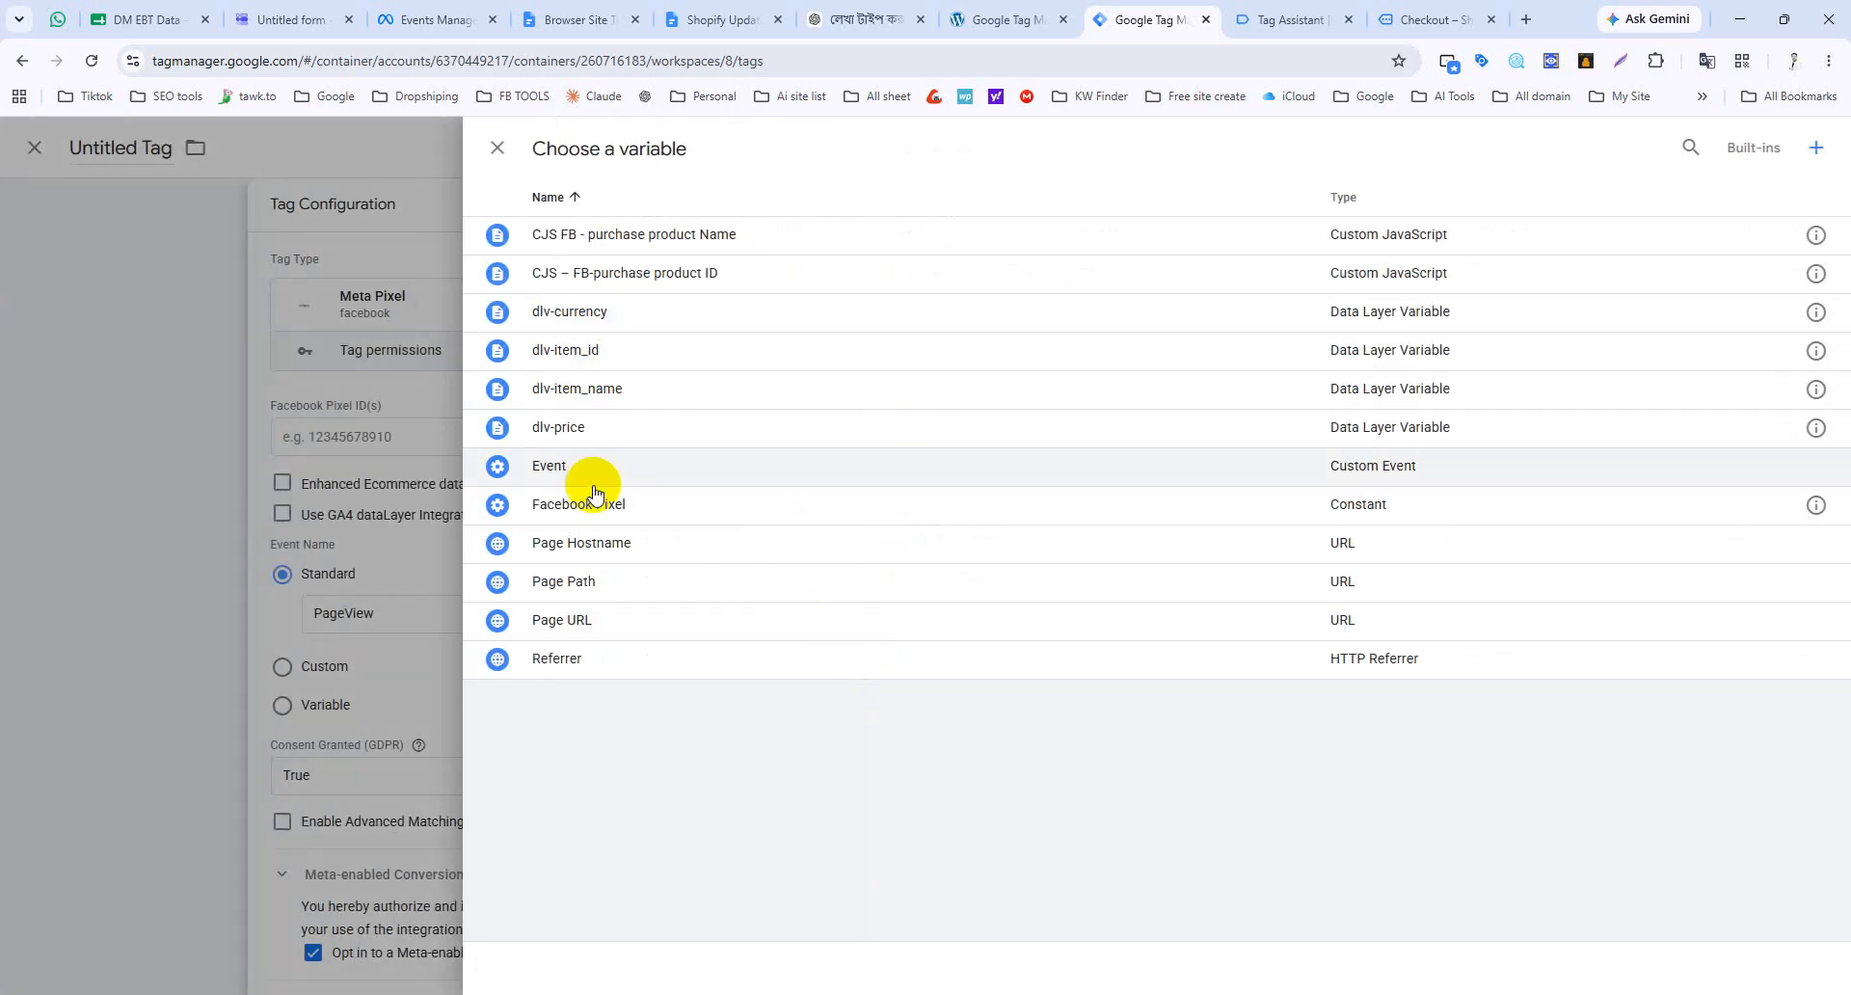
left_click(595, 501)
left_click(835, 620)
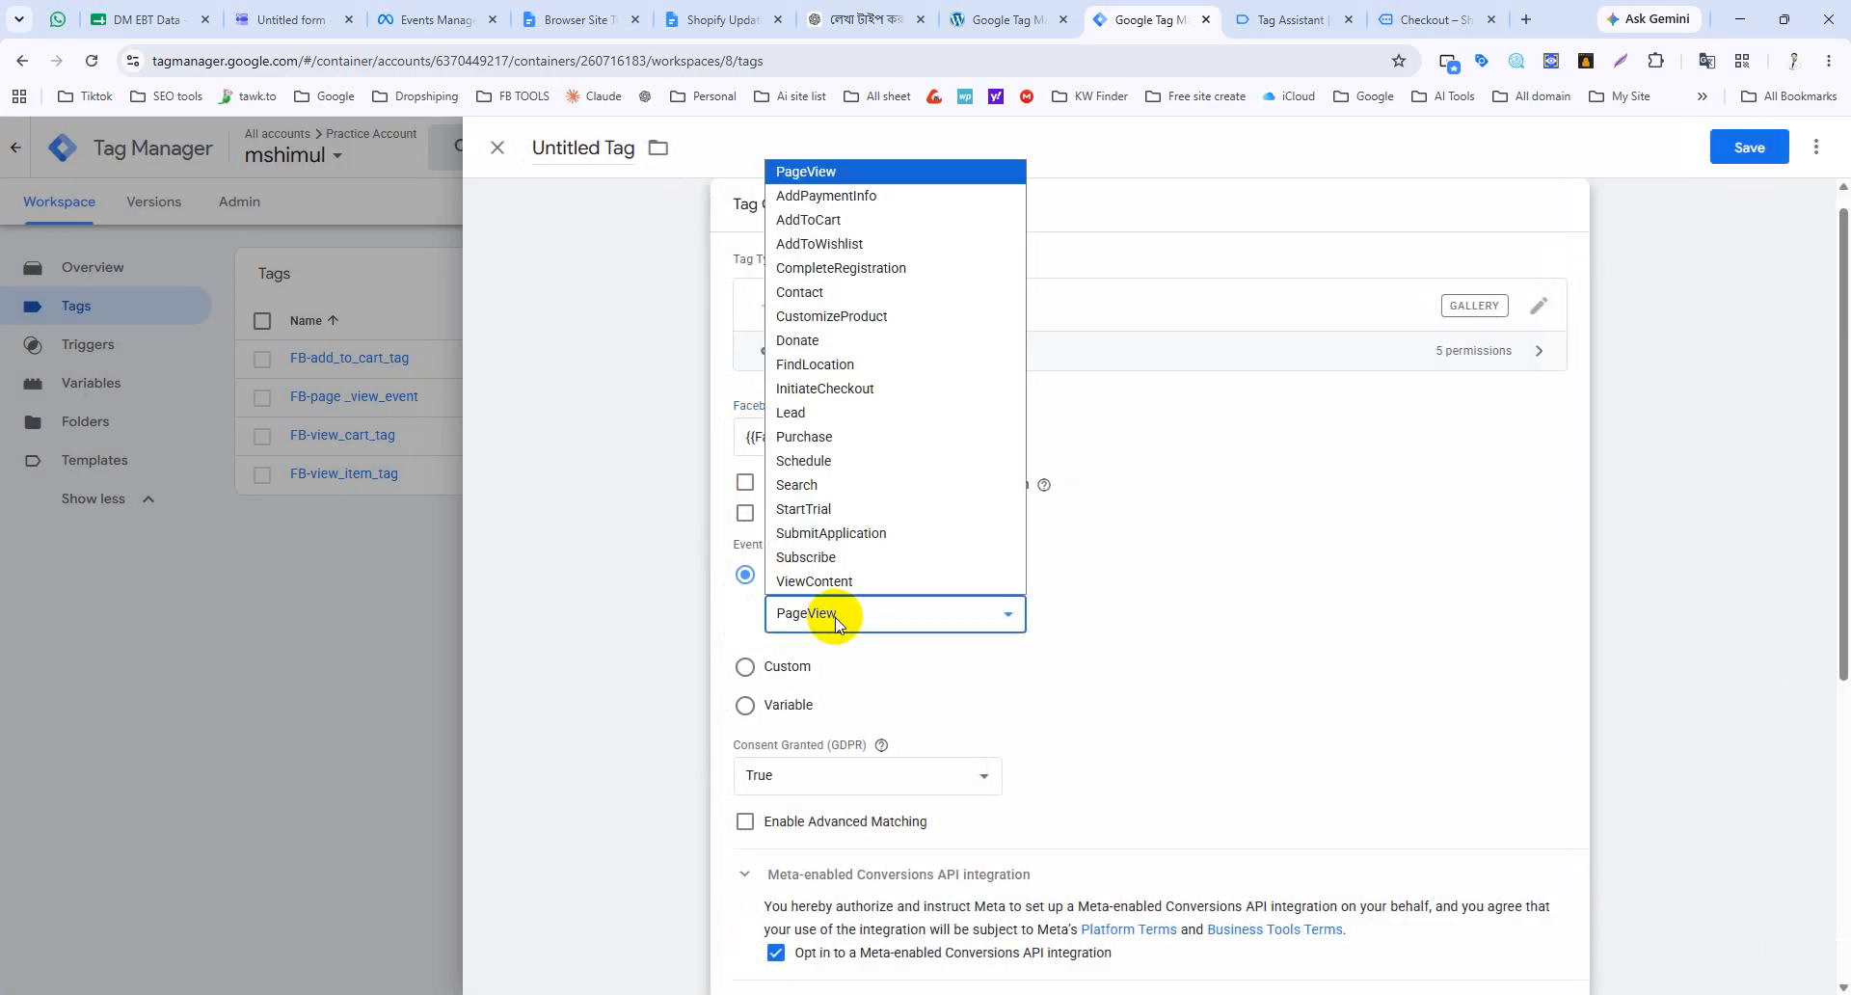
left_click(859, 388)
Step: Add six empty property rows under the tag's Object Properties
scroll(752, 785, "down", 4)
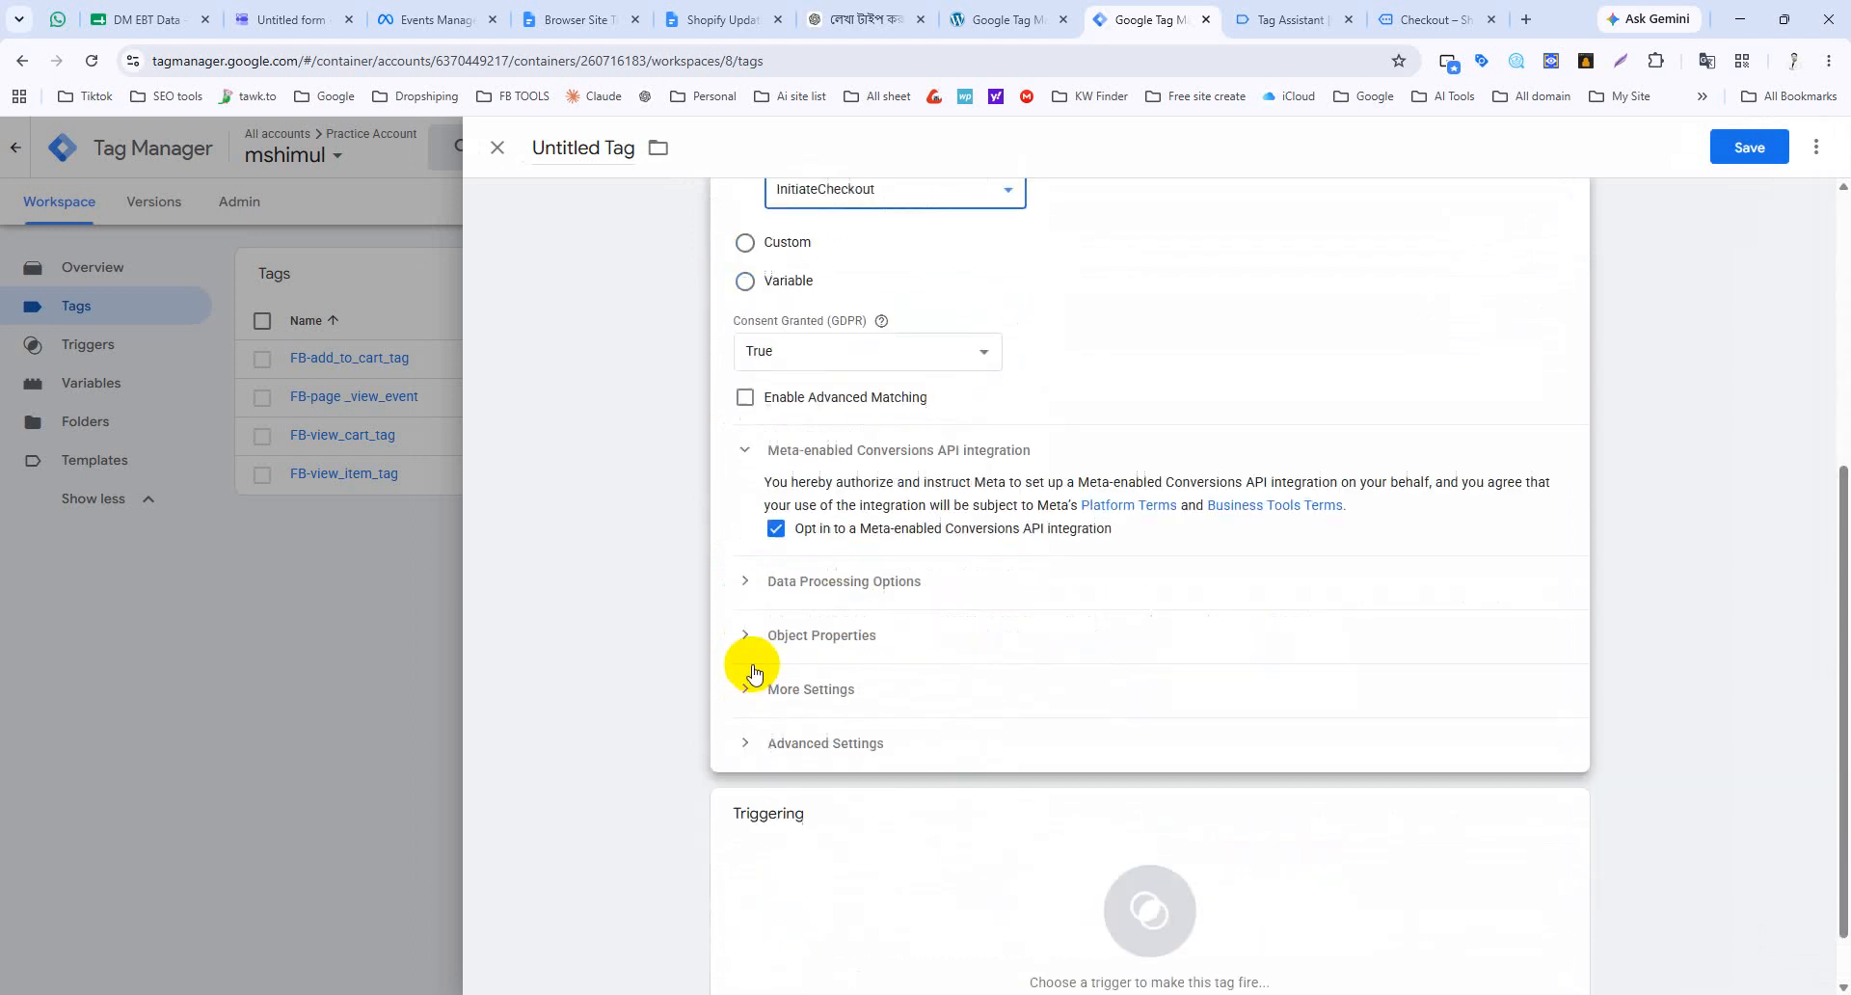
scroll(742, 578, "down", 1)
left_click(747, 548)
scroll(771, 598, "down", 2)
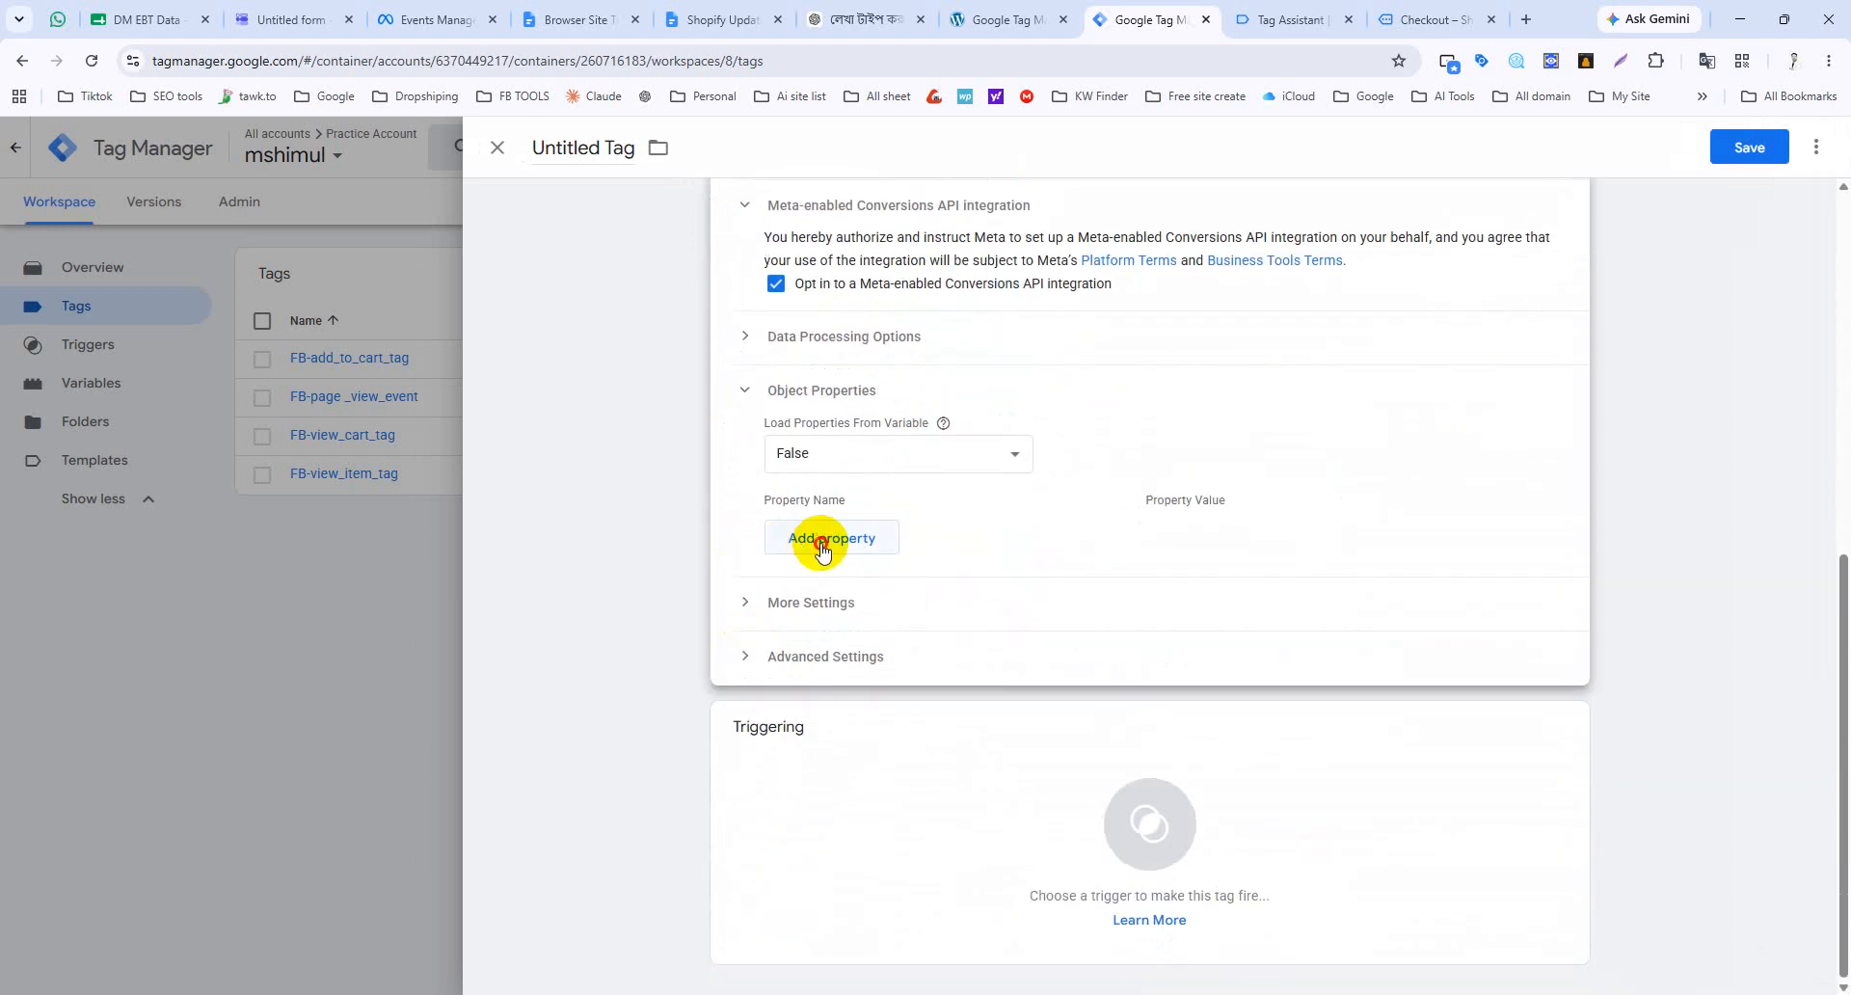
left_click(822, 546)
left_click(835, 588)
left_click(843, 641)
left_click(840, 687)
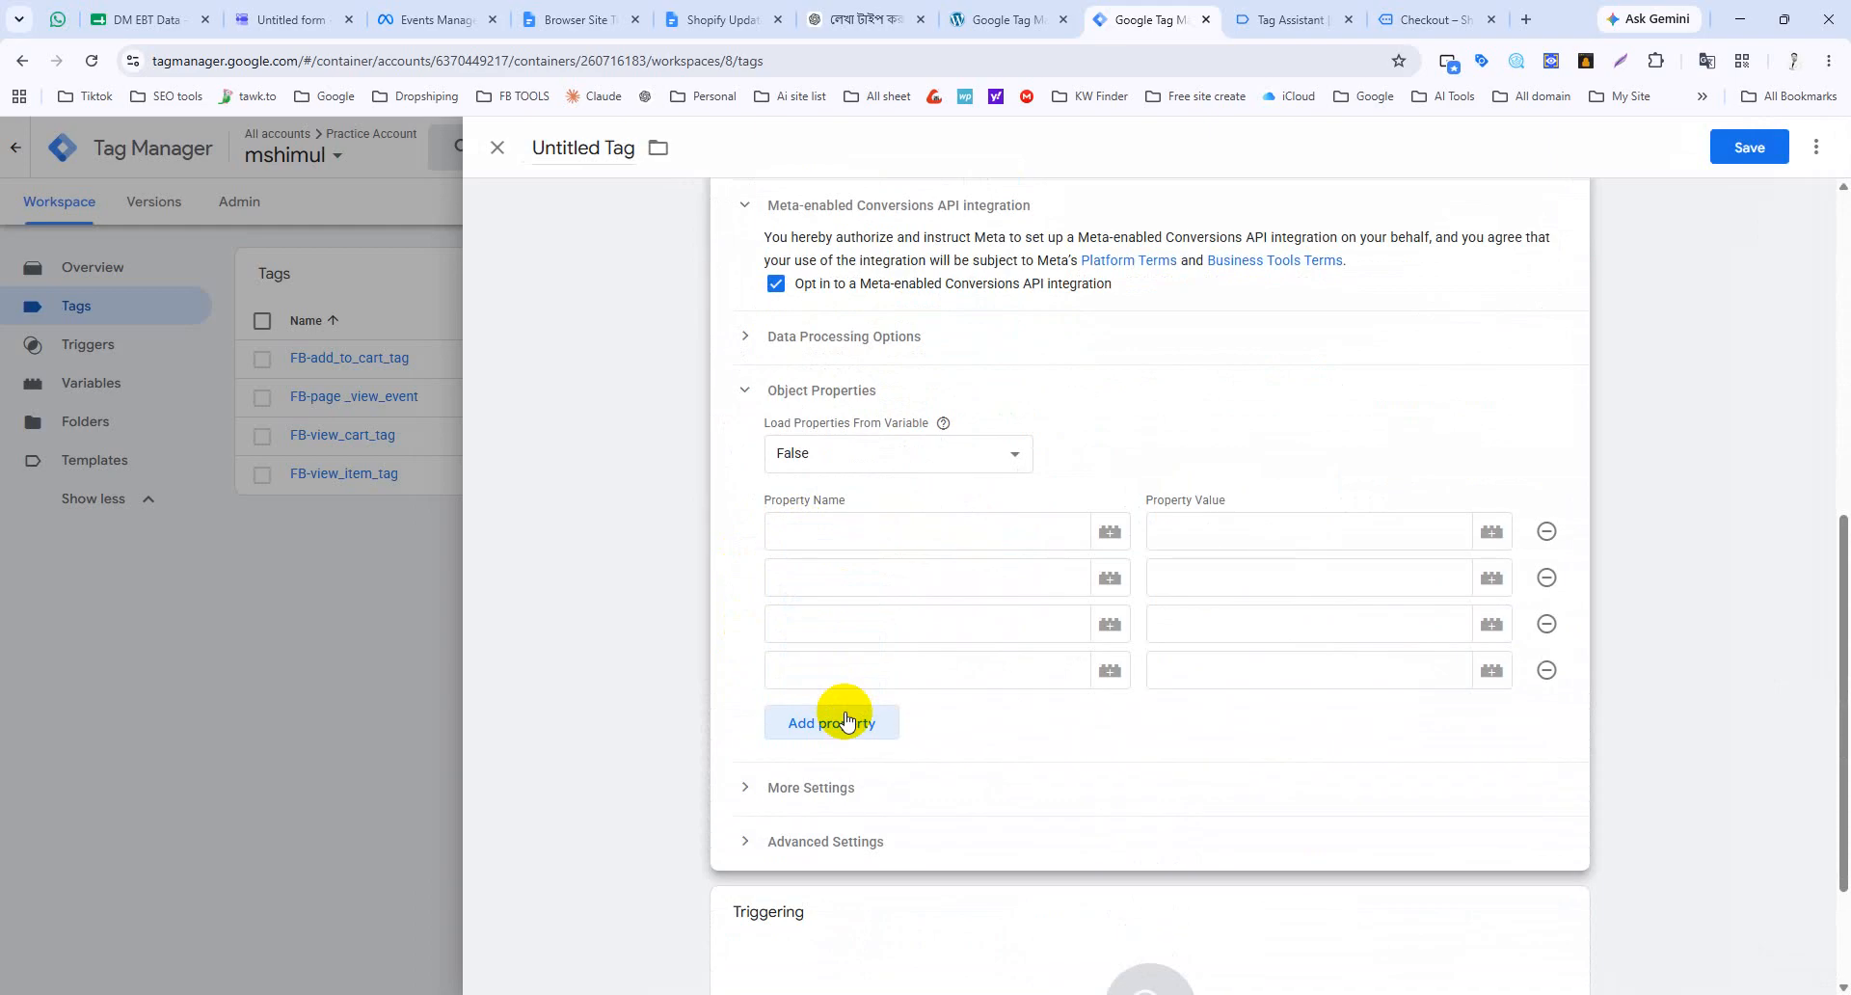
left_click(840, 728)
left_click(837, 768)
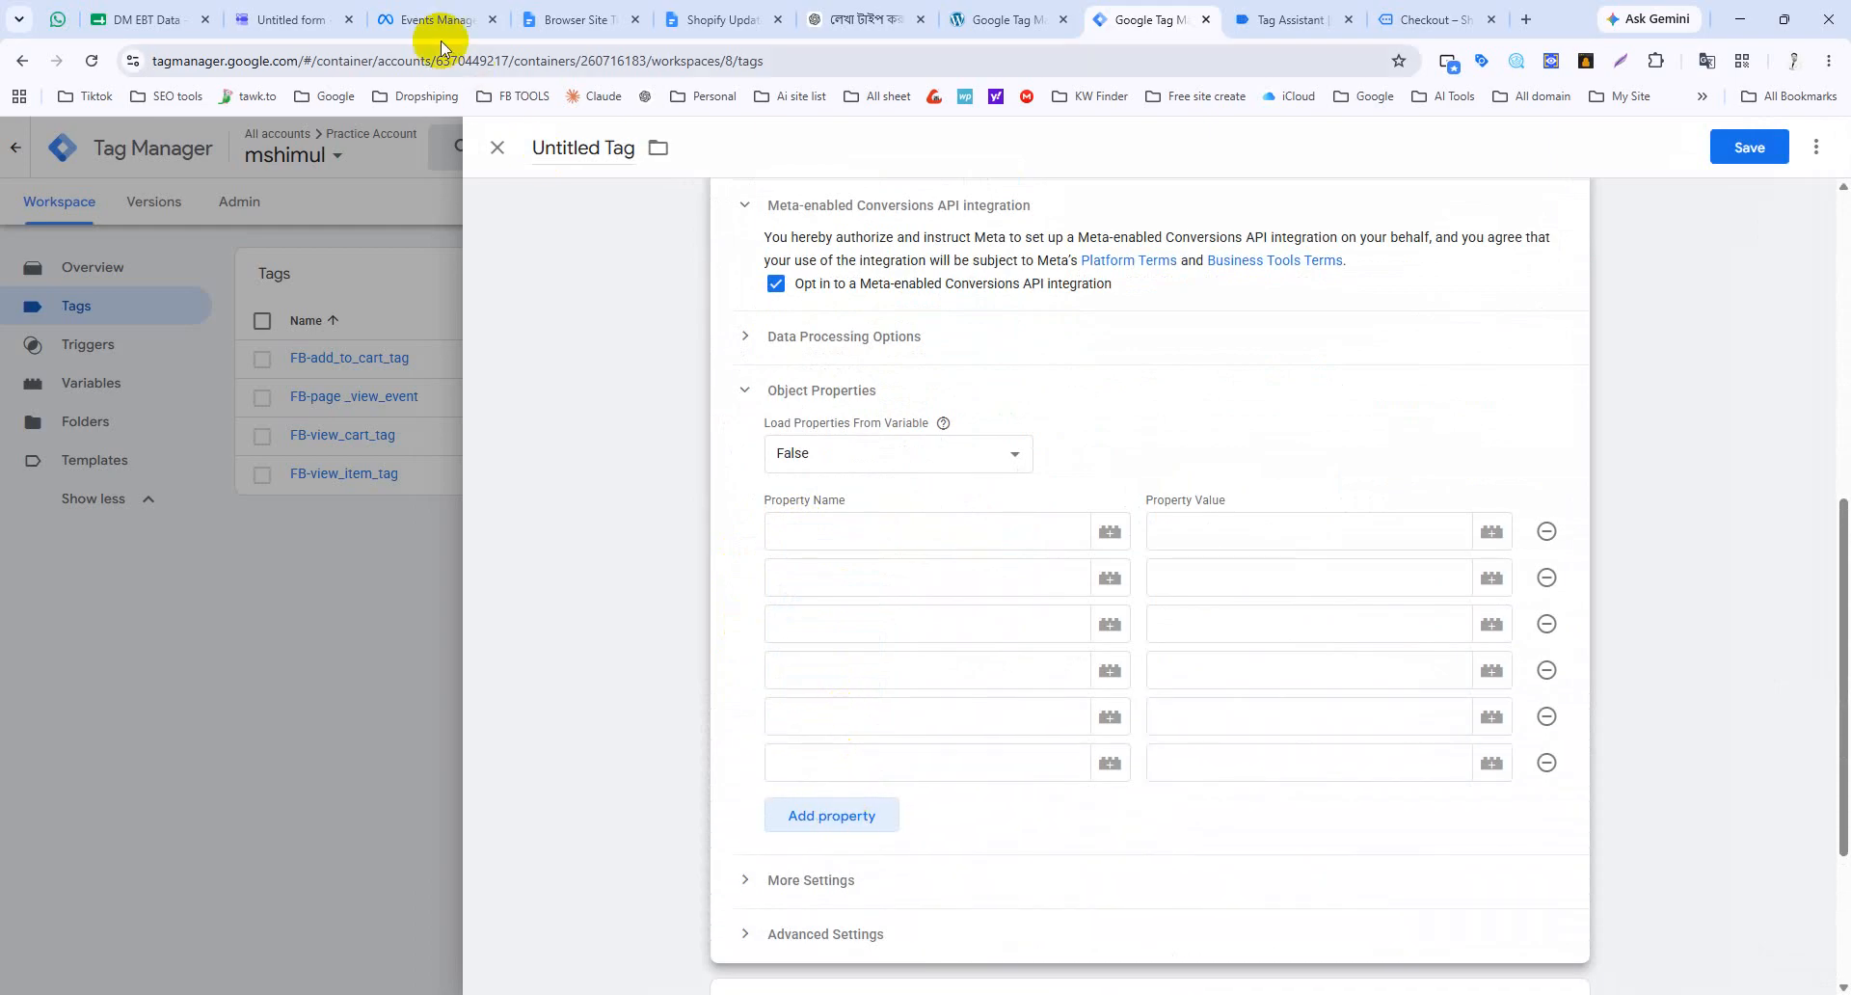
Step: Find the InitiateCheckout Event Setup section in the Browser Site Tracking document and enter content_type as the tag's first property name
left_click(560, 20)
scroll(554, 465, "down", 5)
scroll(653, 525, "up", 4)
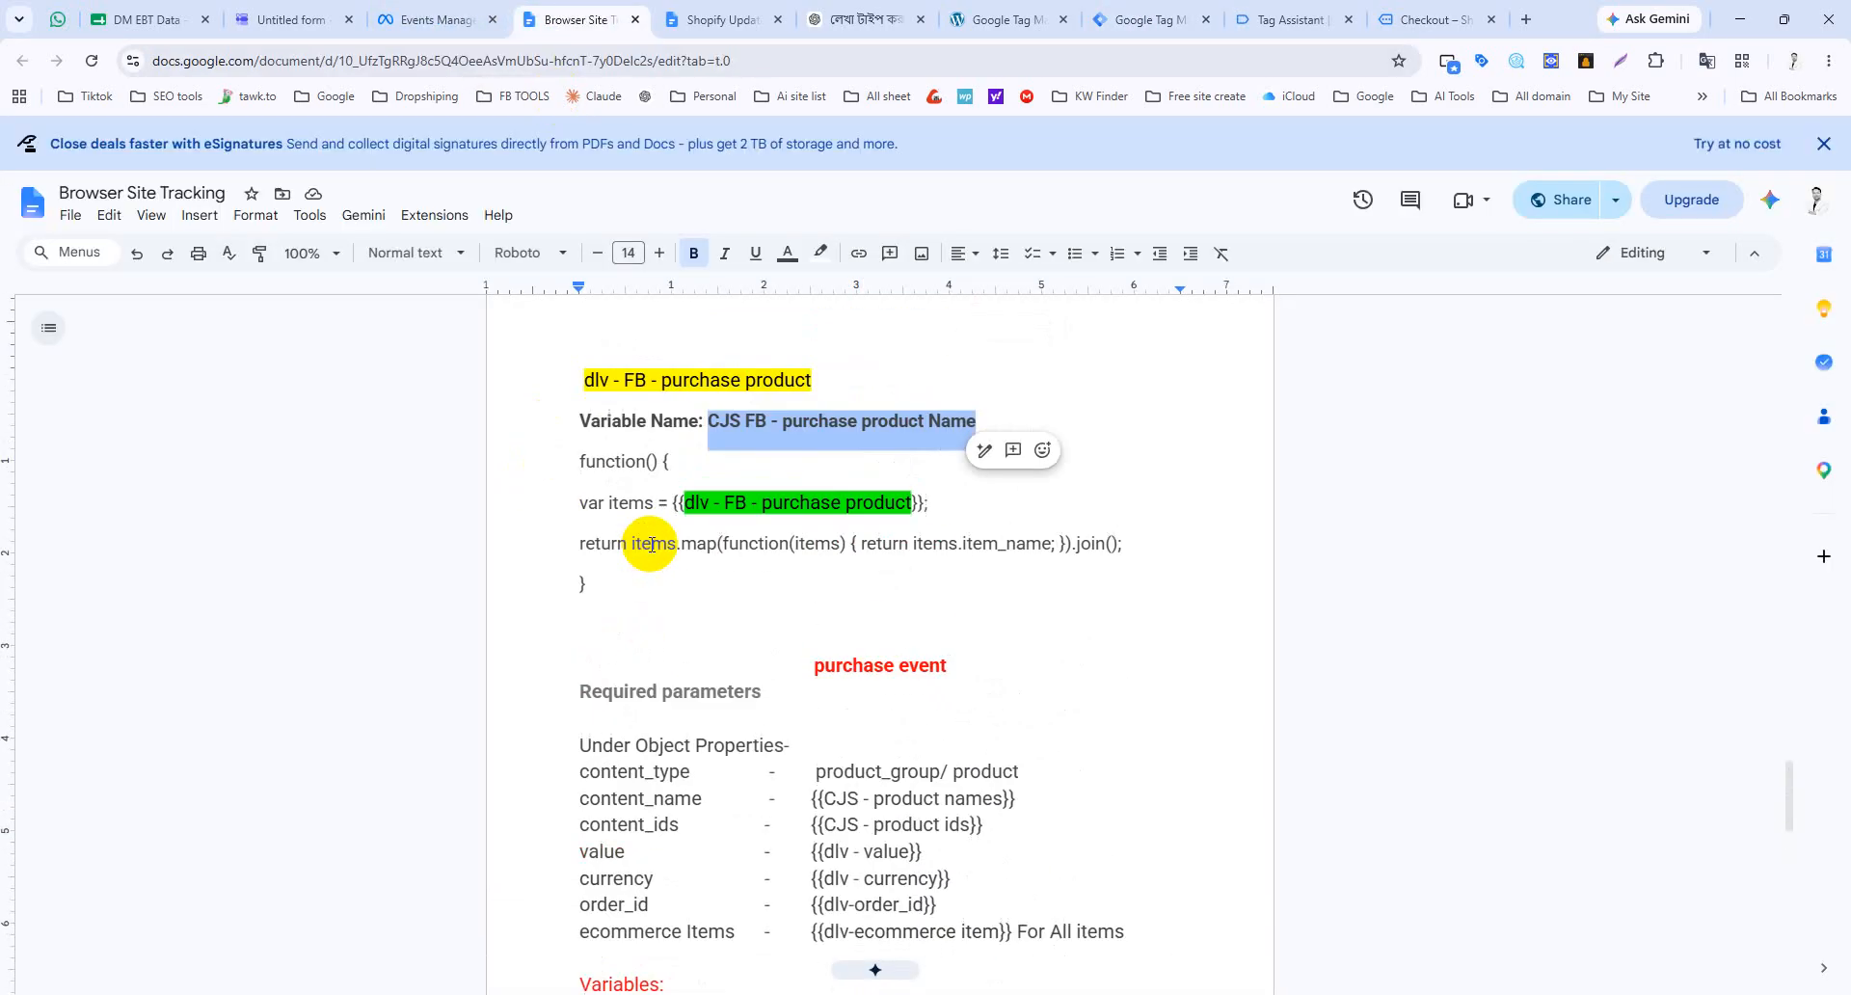
scroll(674, 537, "down", 10)
scroll(696, 526, "up", 15)
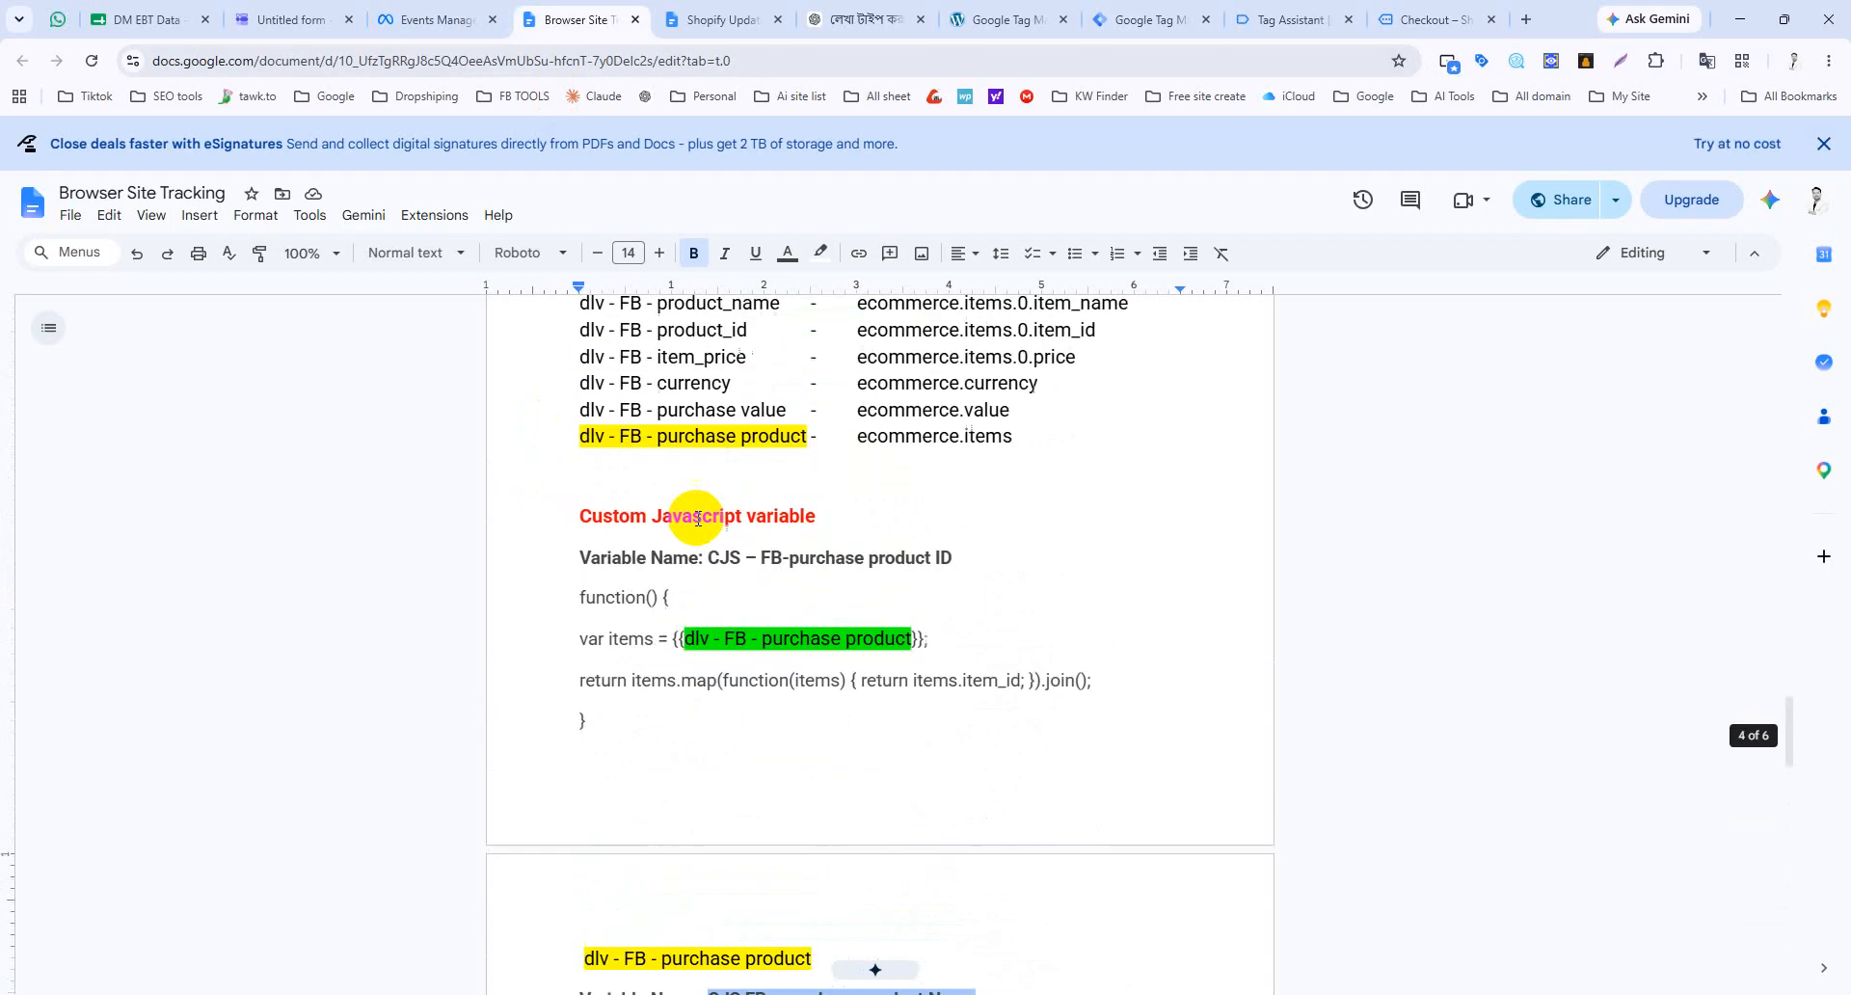
scroll(698, 517, "down", 3)
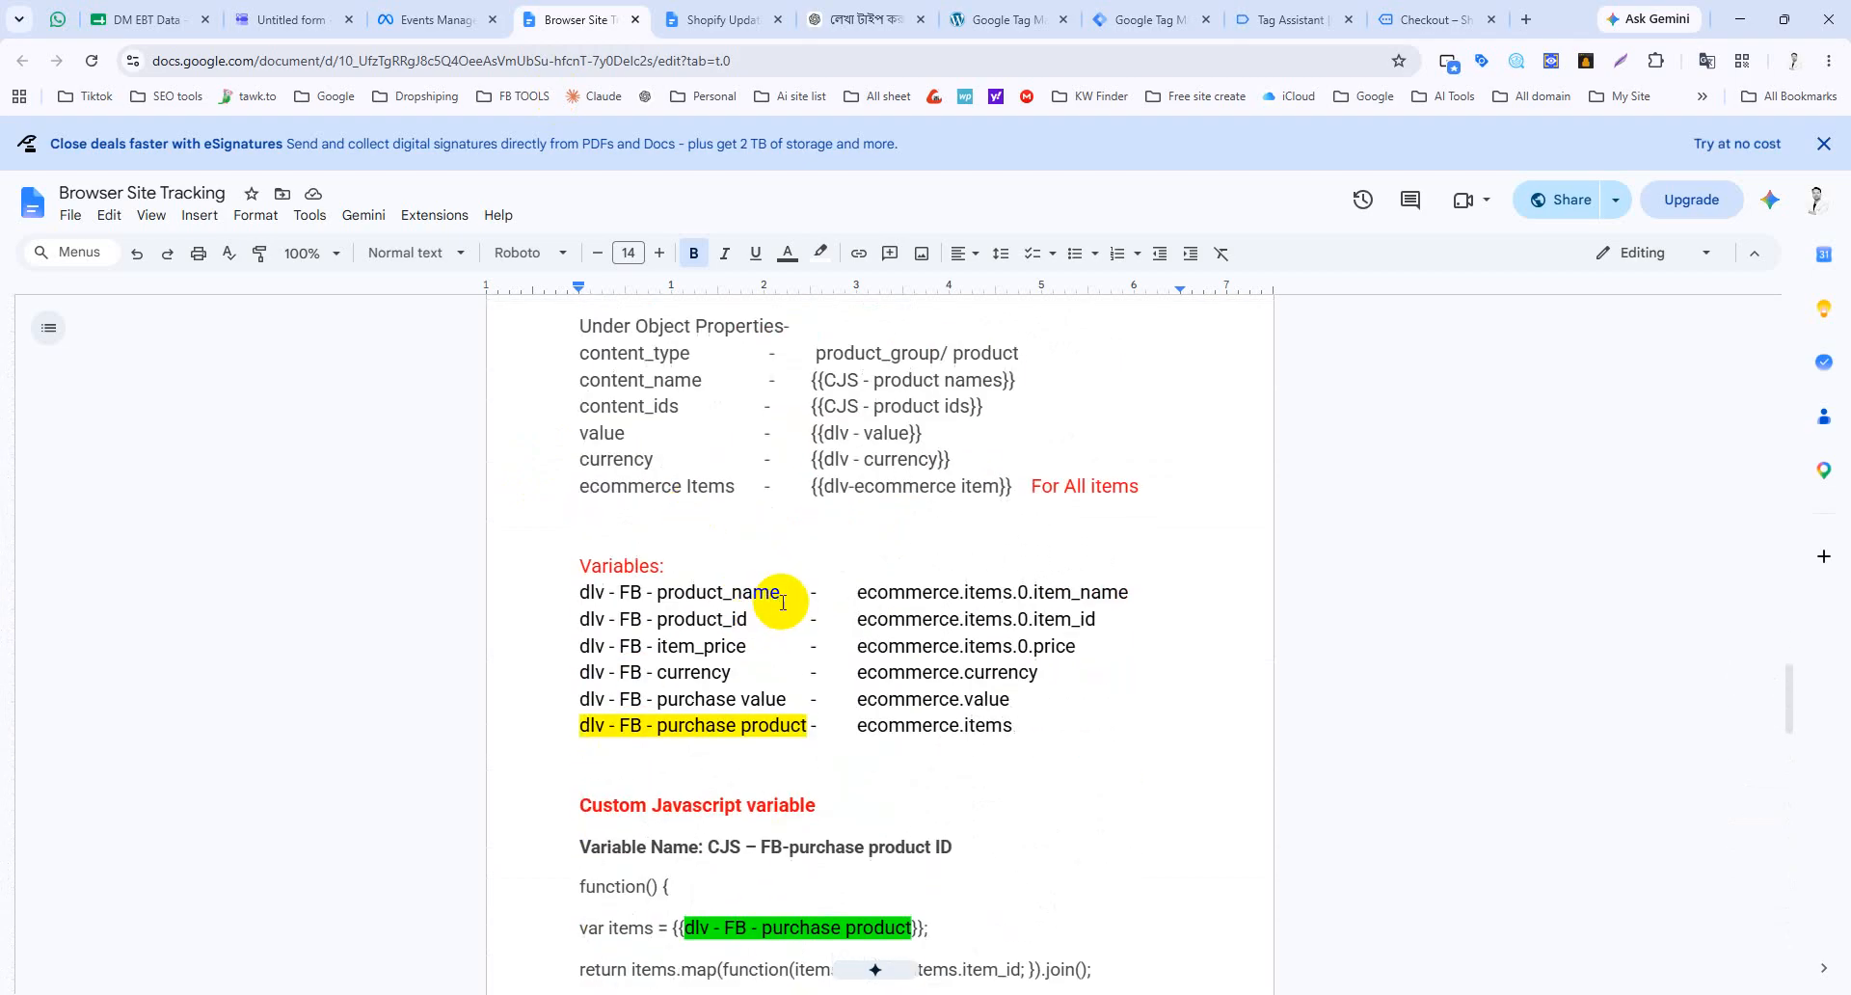
scroll(723, 550, "up", 2)
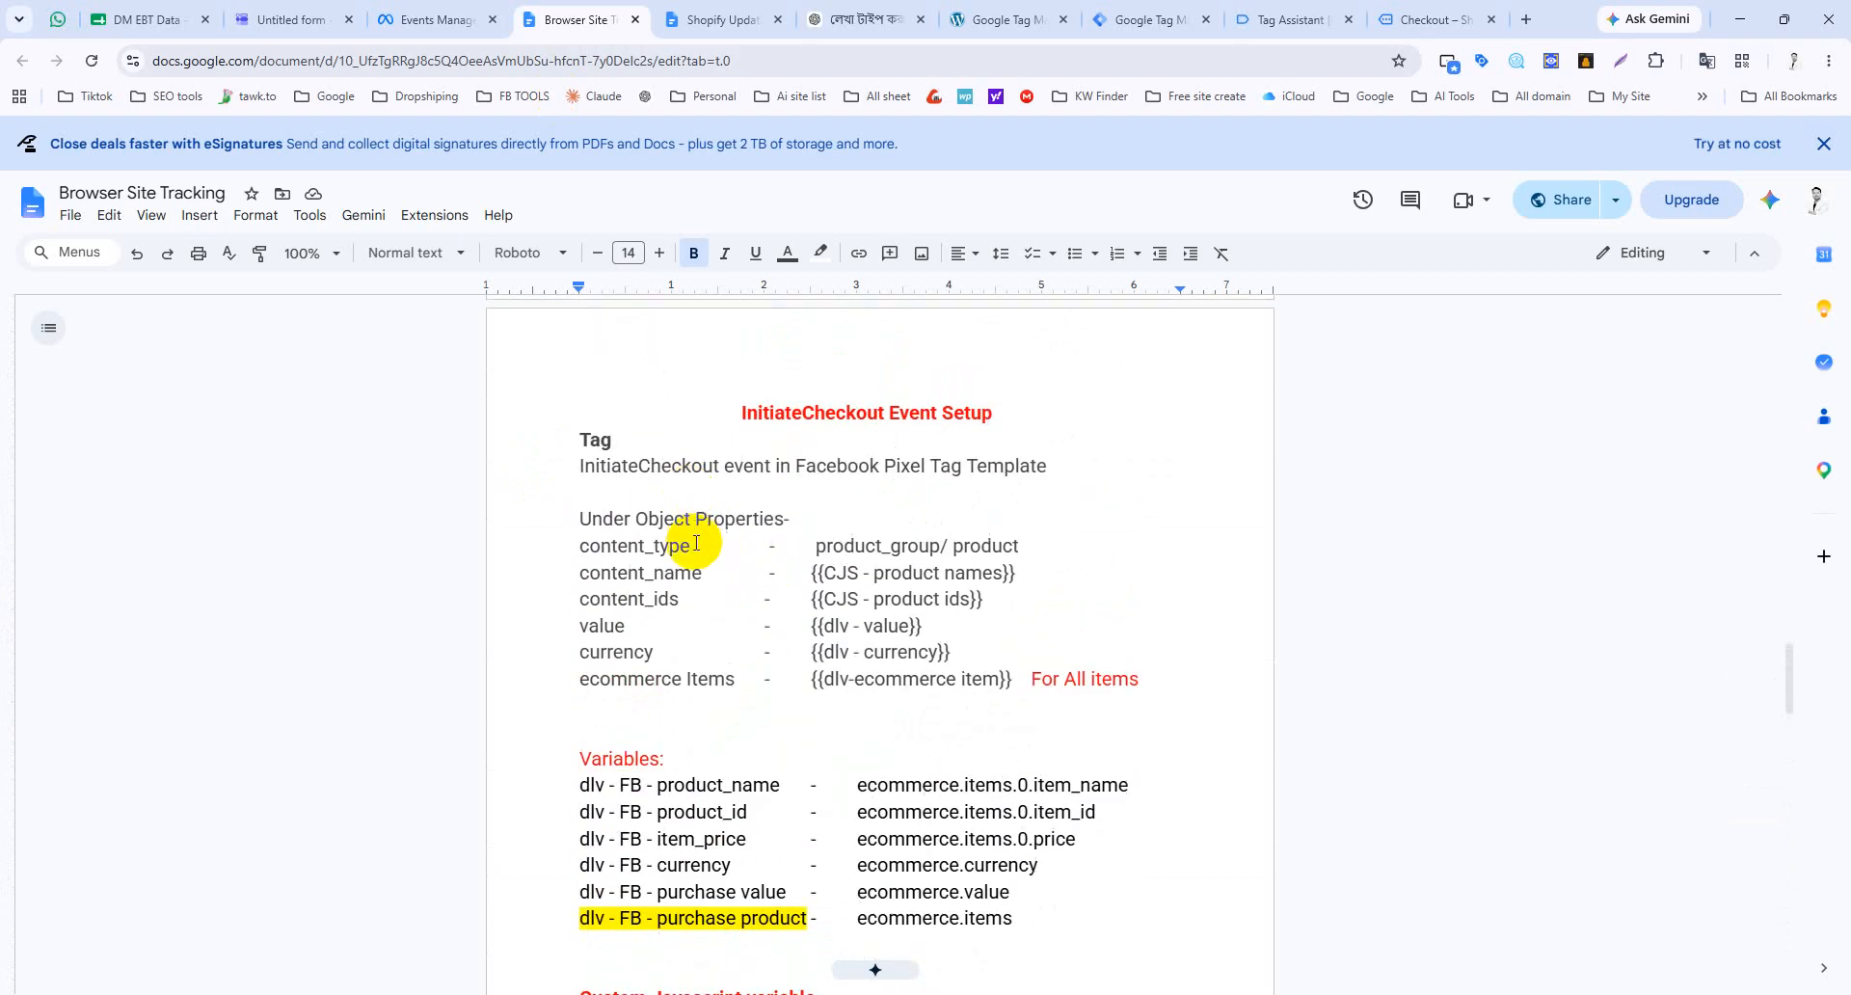
left_click_drag(692, 543, 608, 551)
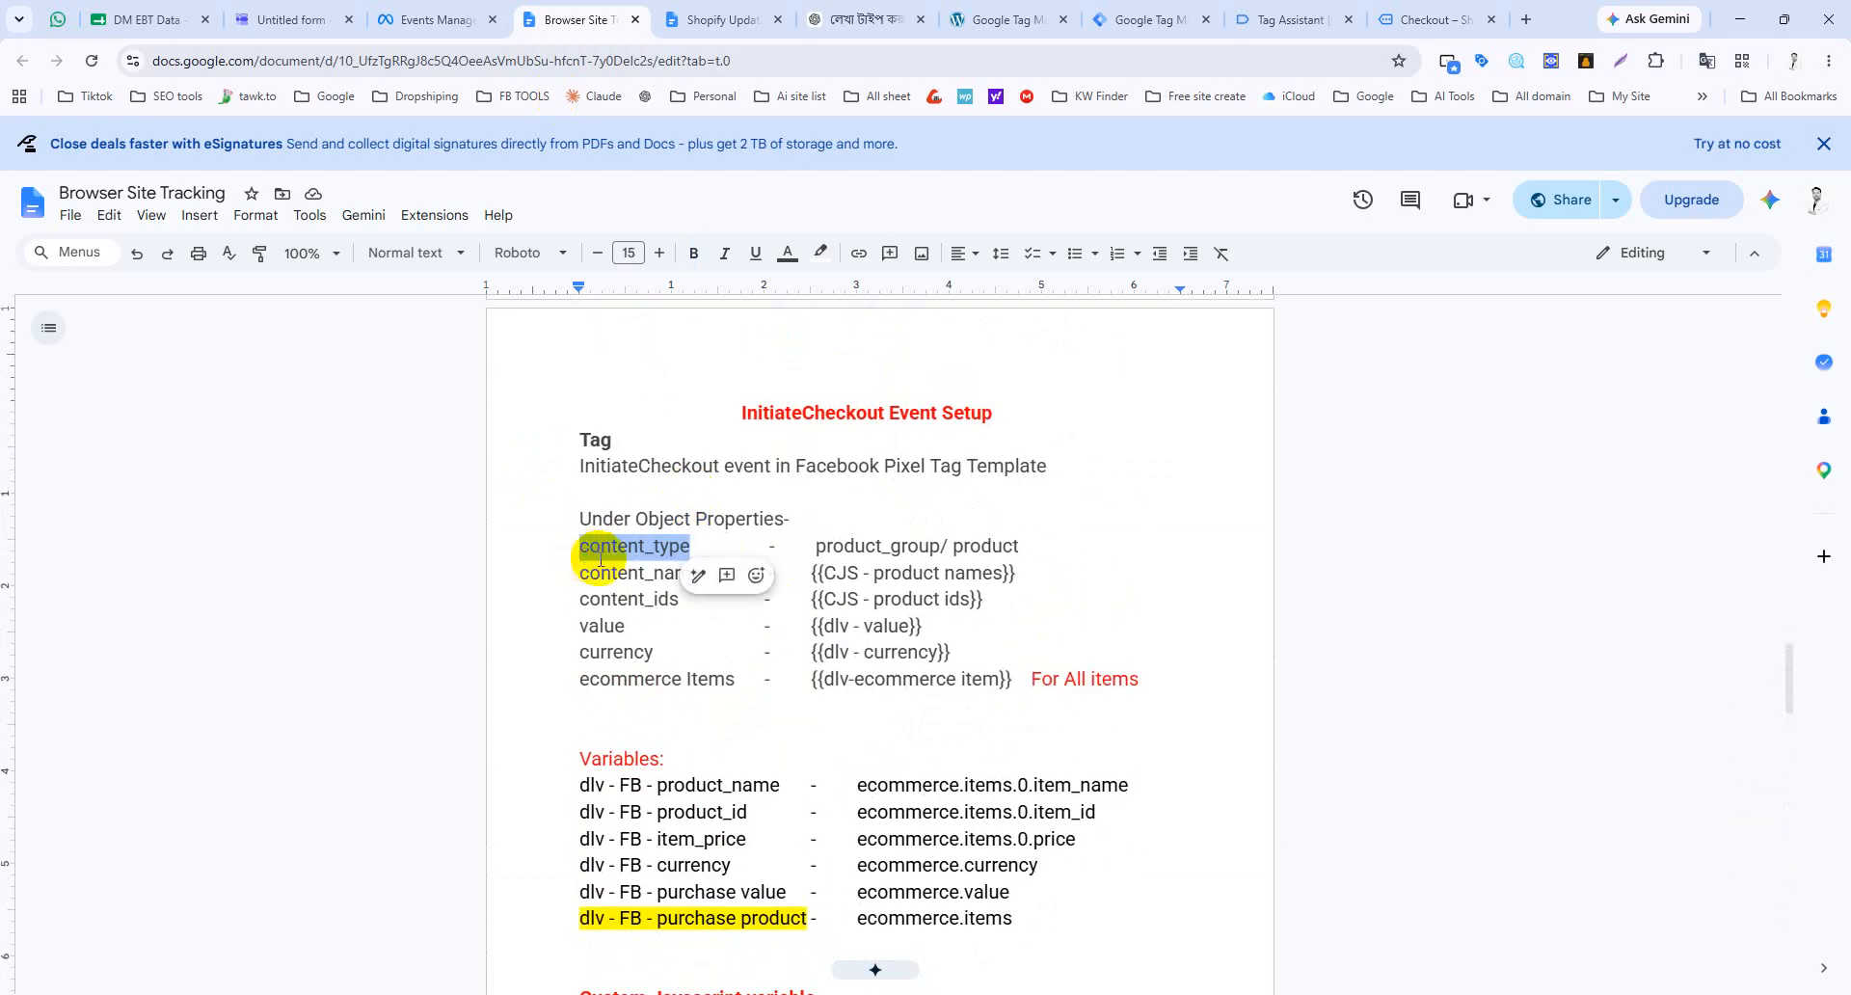
left_click(1104, 14)
left_click(901, 531)
type("content_type")
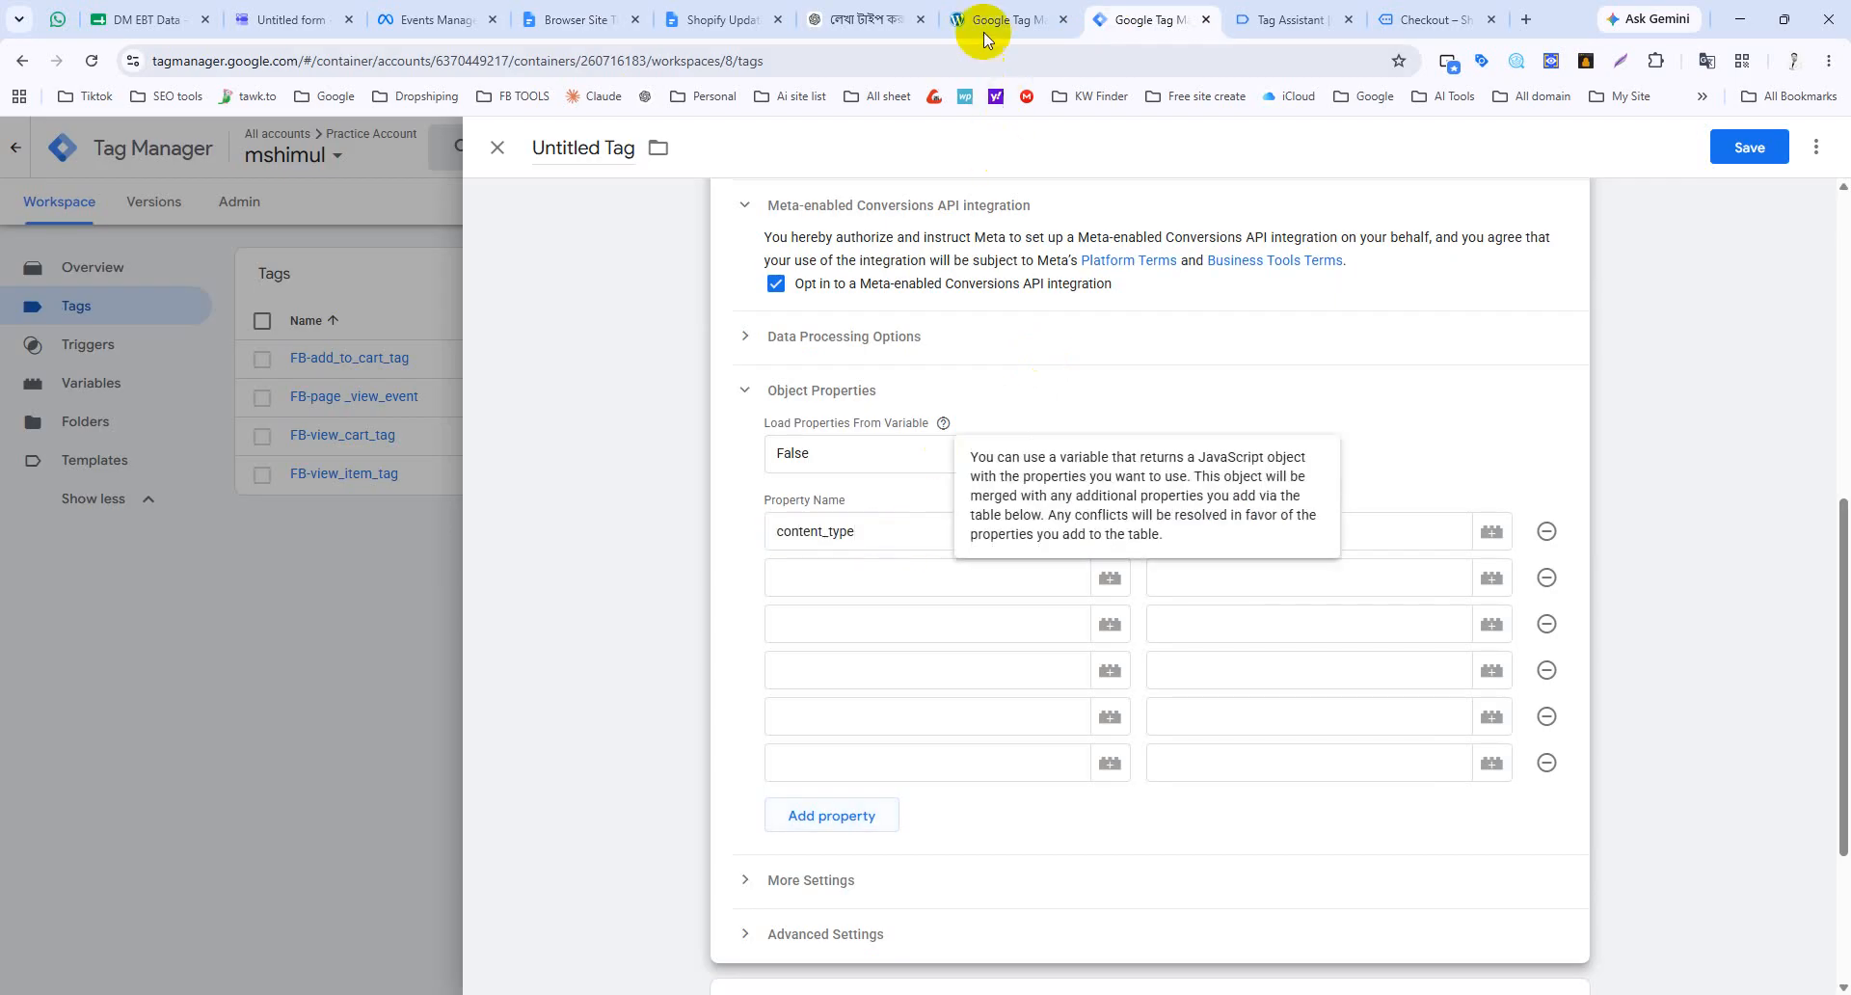
Step: Copy content_name from the tracking document into the tag's second property name
left_click(545, 19)
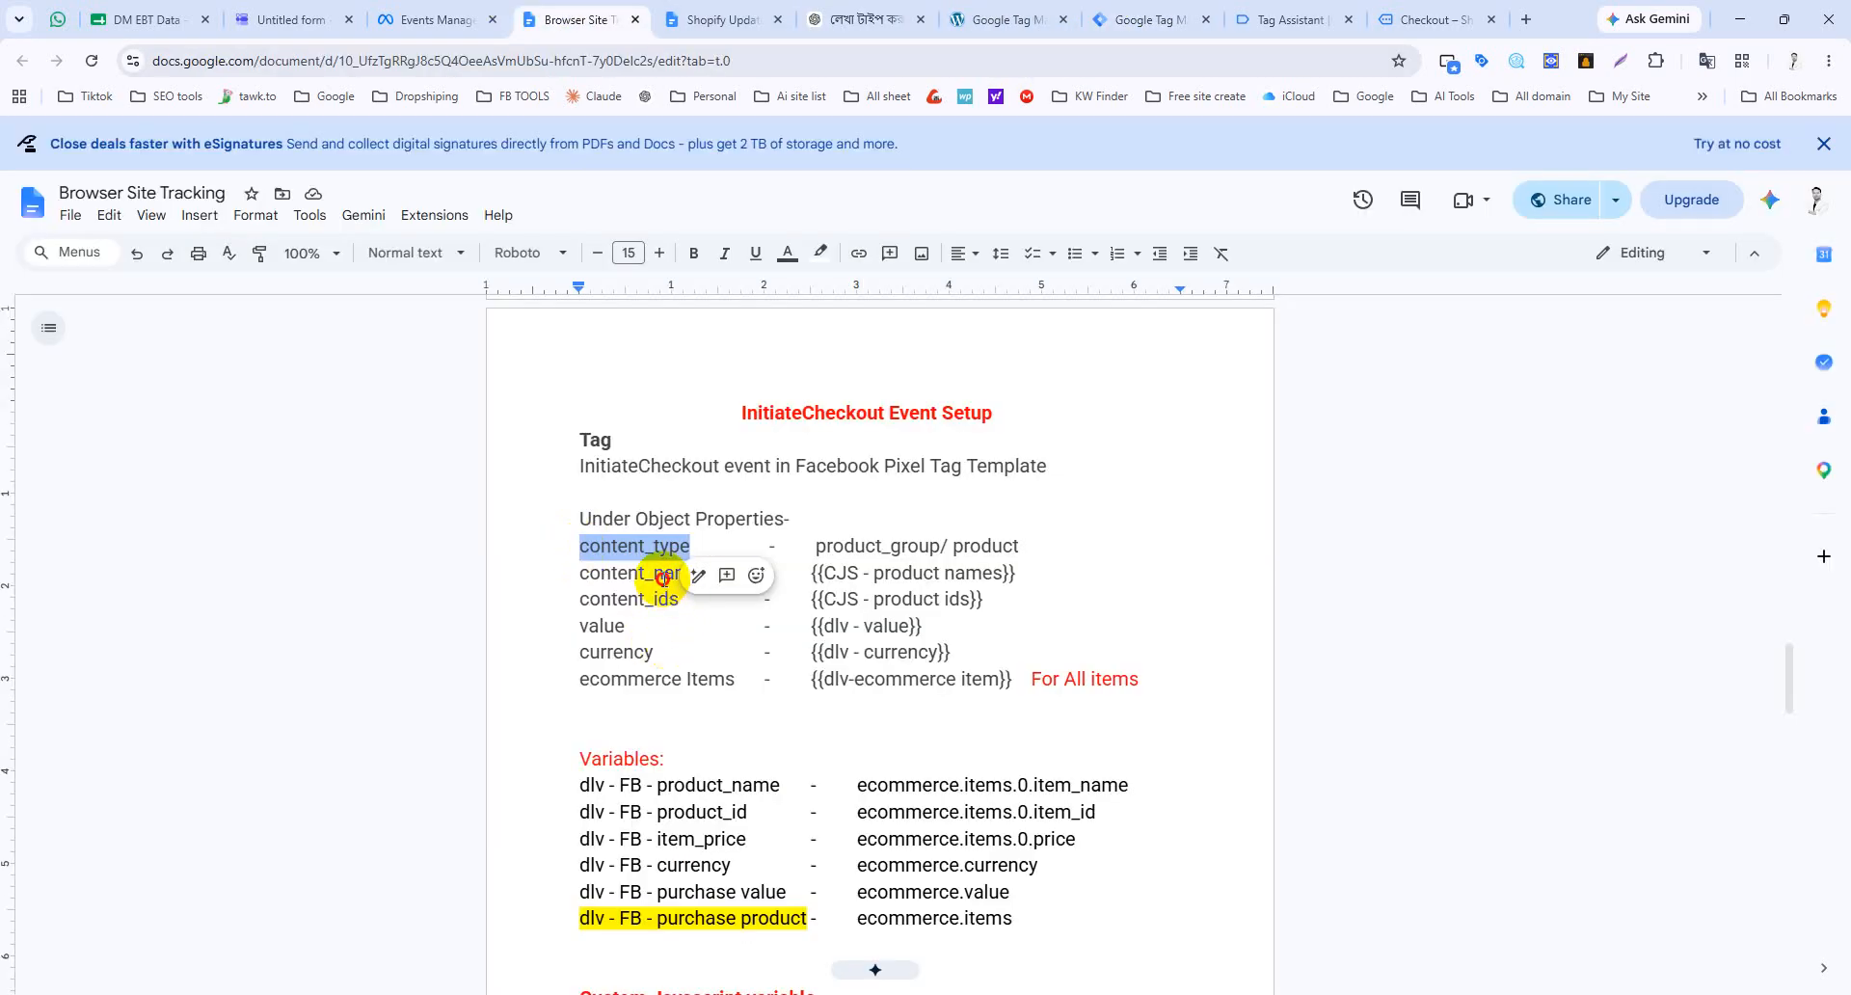
double_click(663, 576)
key("ctrl+c")
left_click(1125, 15)
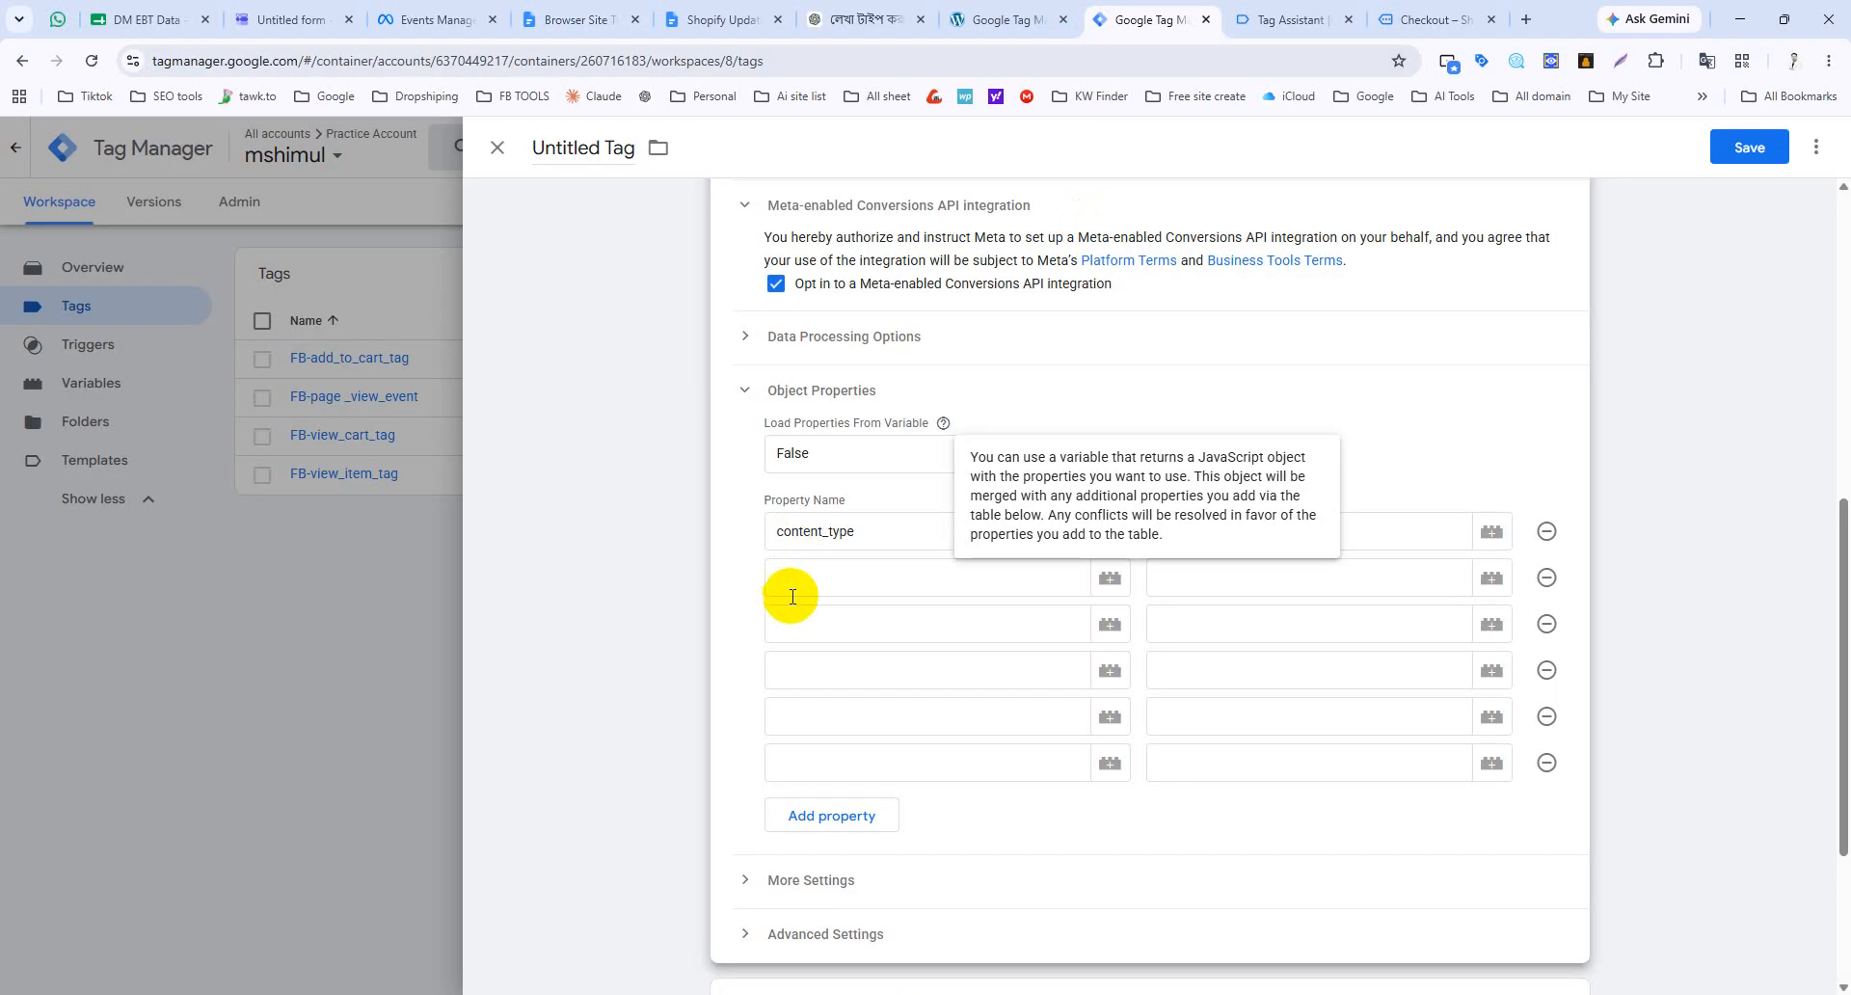
key("ctrl+v")
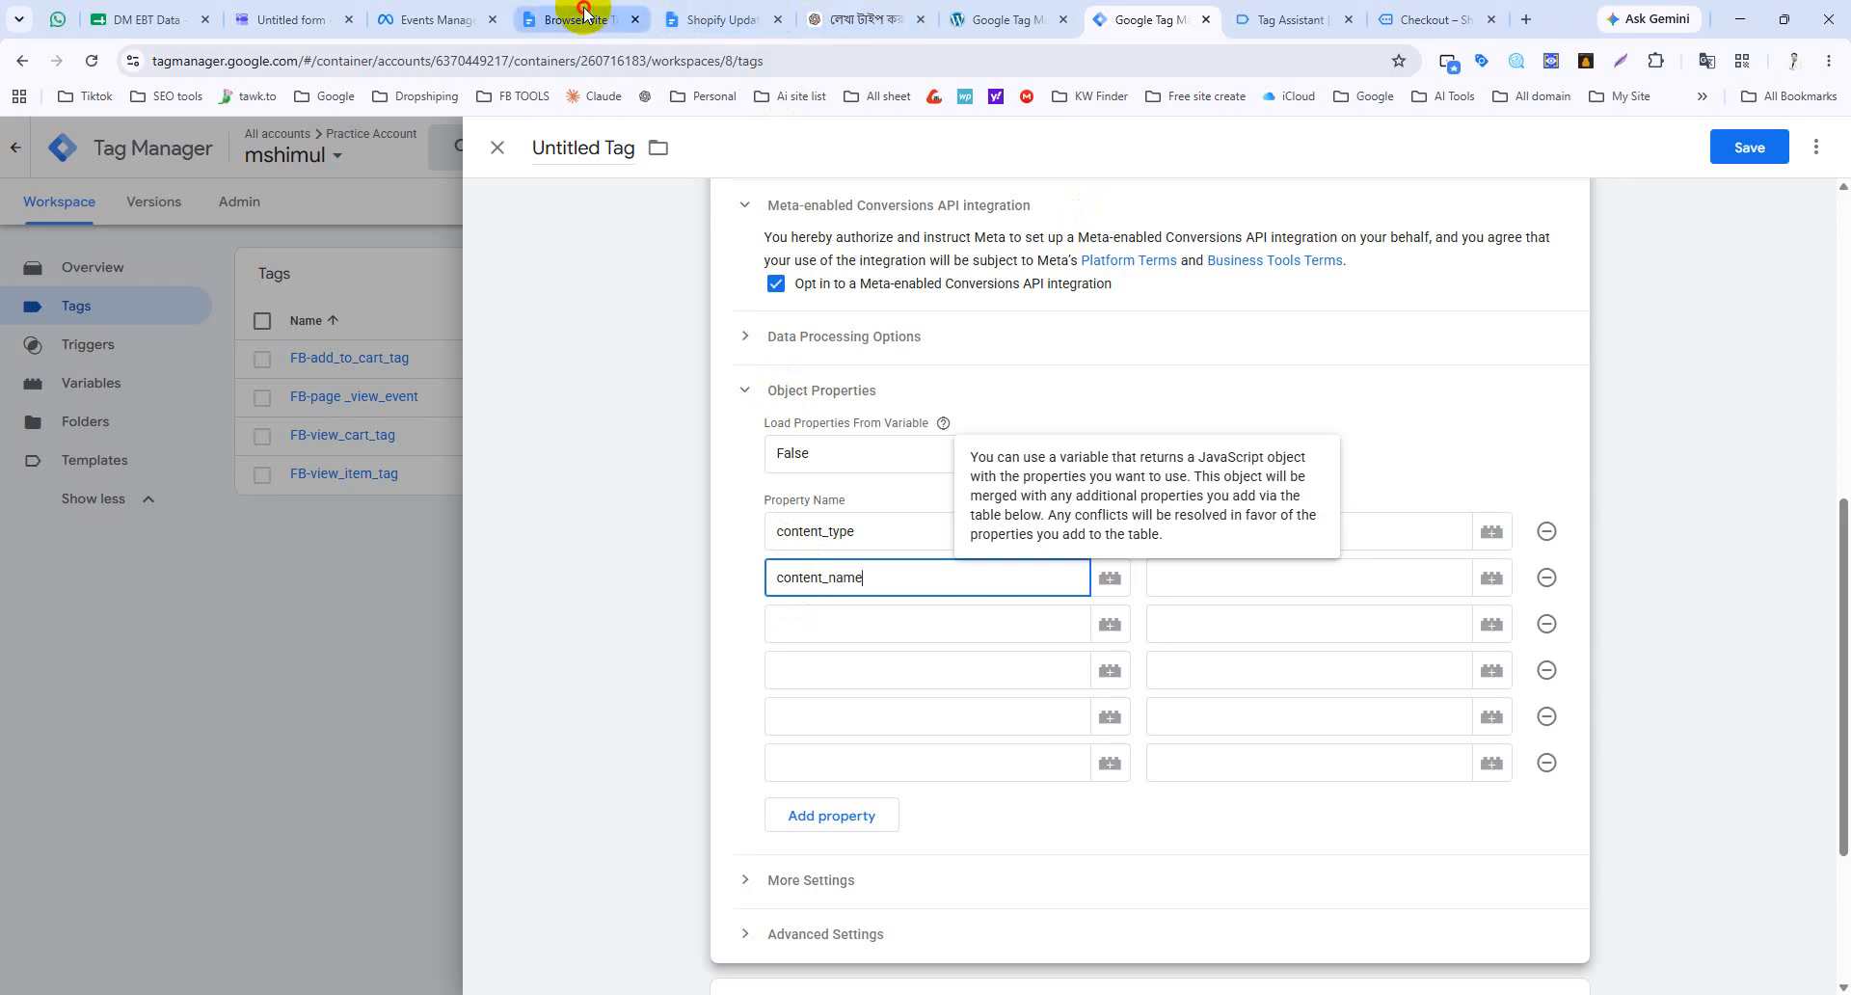
Step: Copy content_ids from the tracking document into the tag's third property name
left_click(546, 19)
double_click(636, 598)
key("ctrl+c")
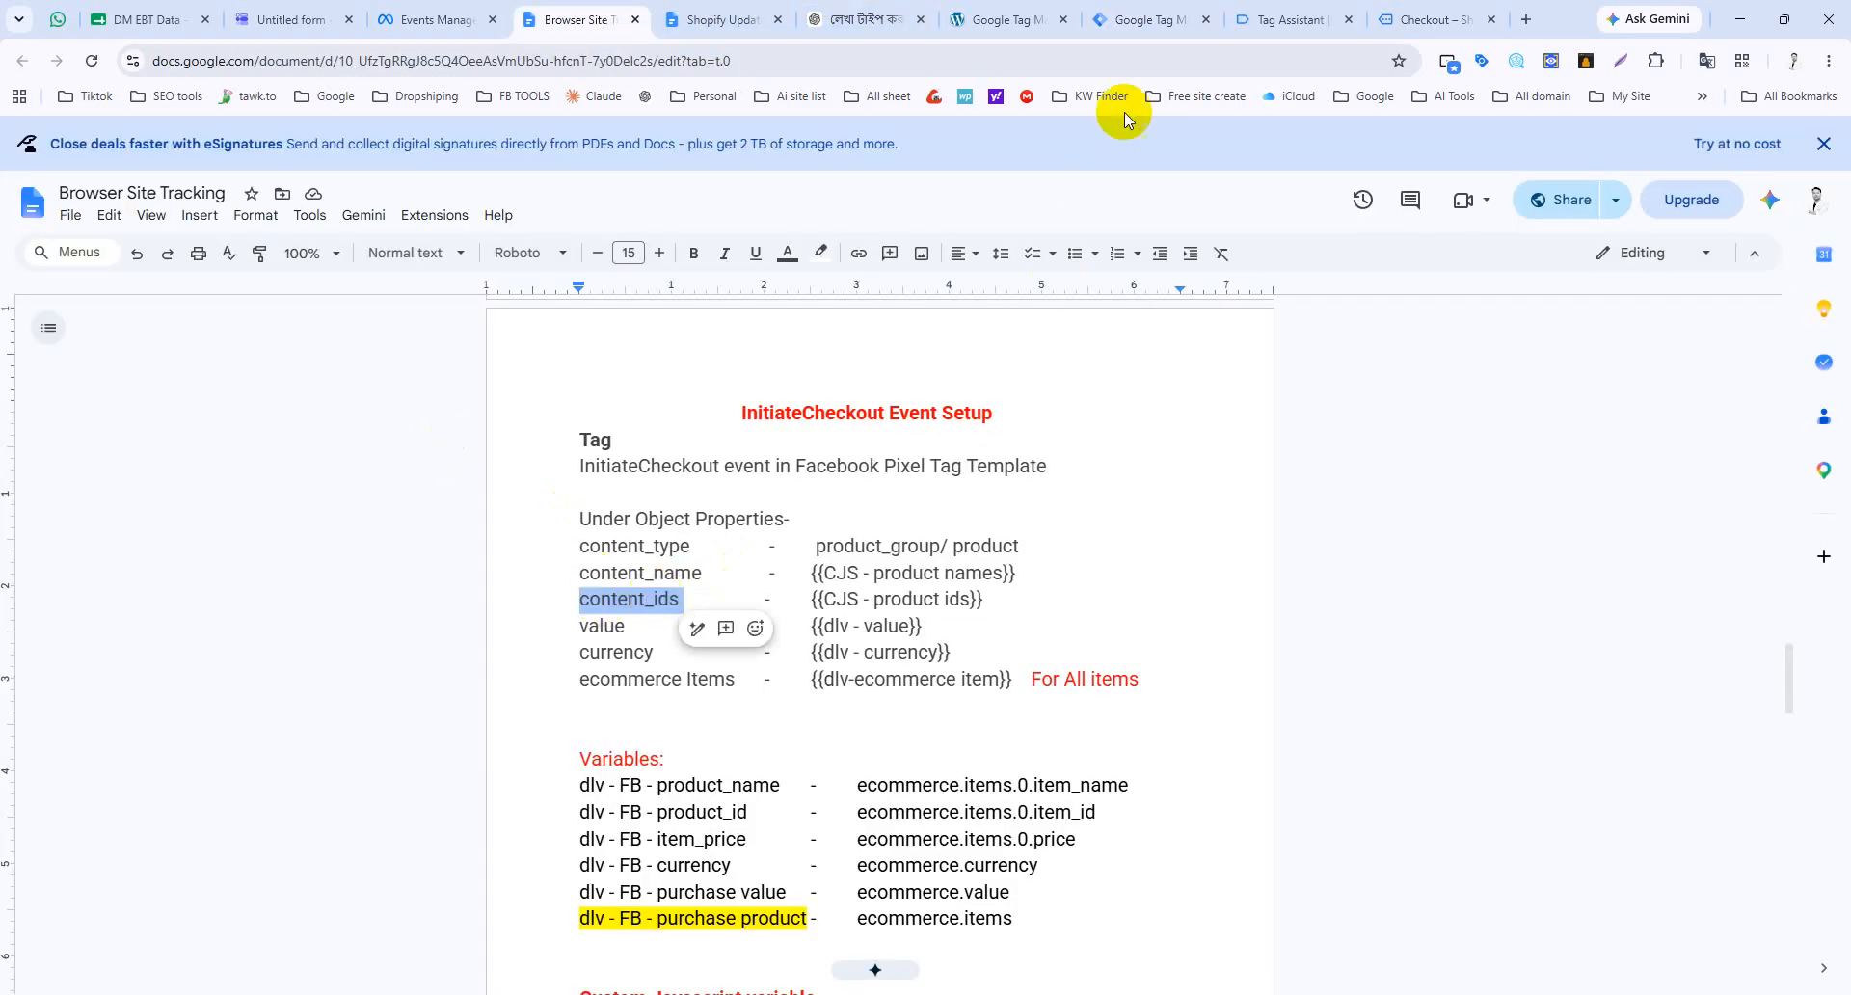
left_click(1147, 19)
left_click(772, 624)
key("ctrl+v")
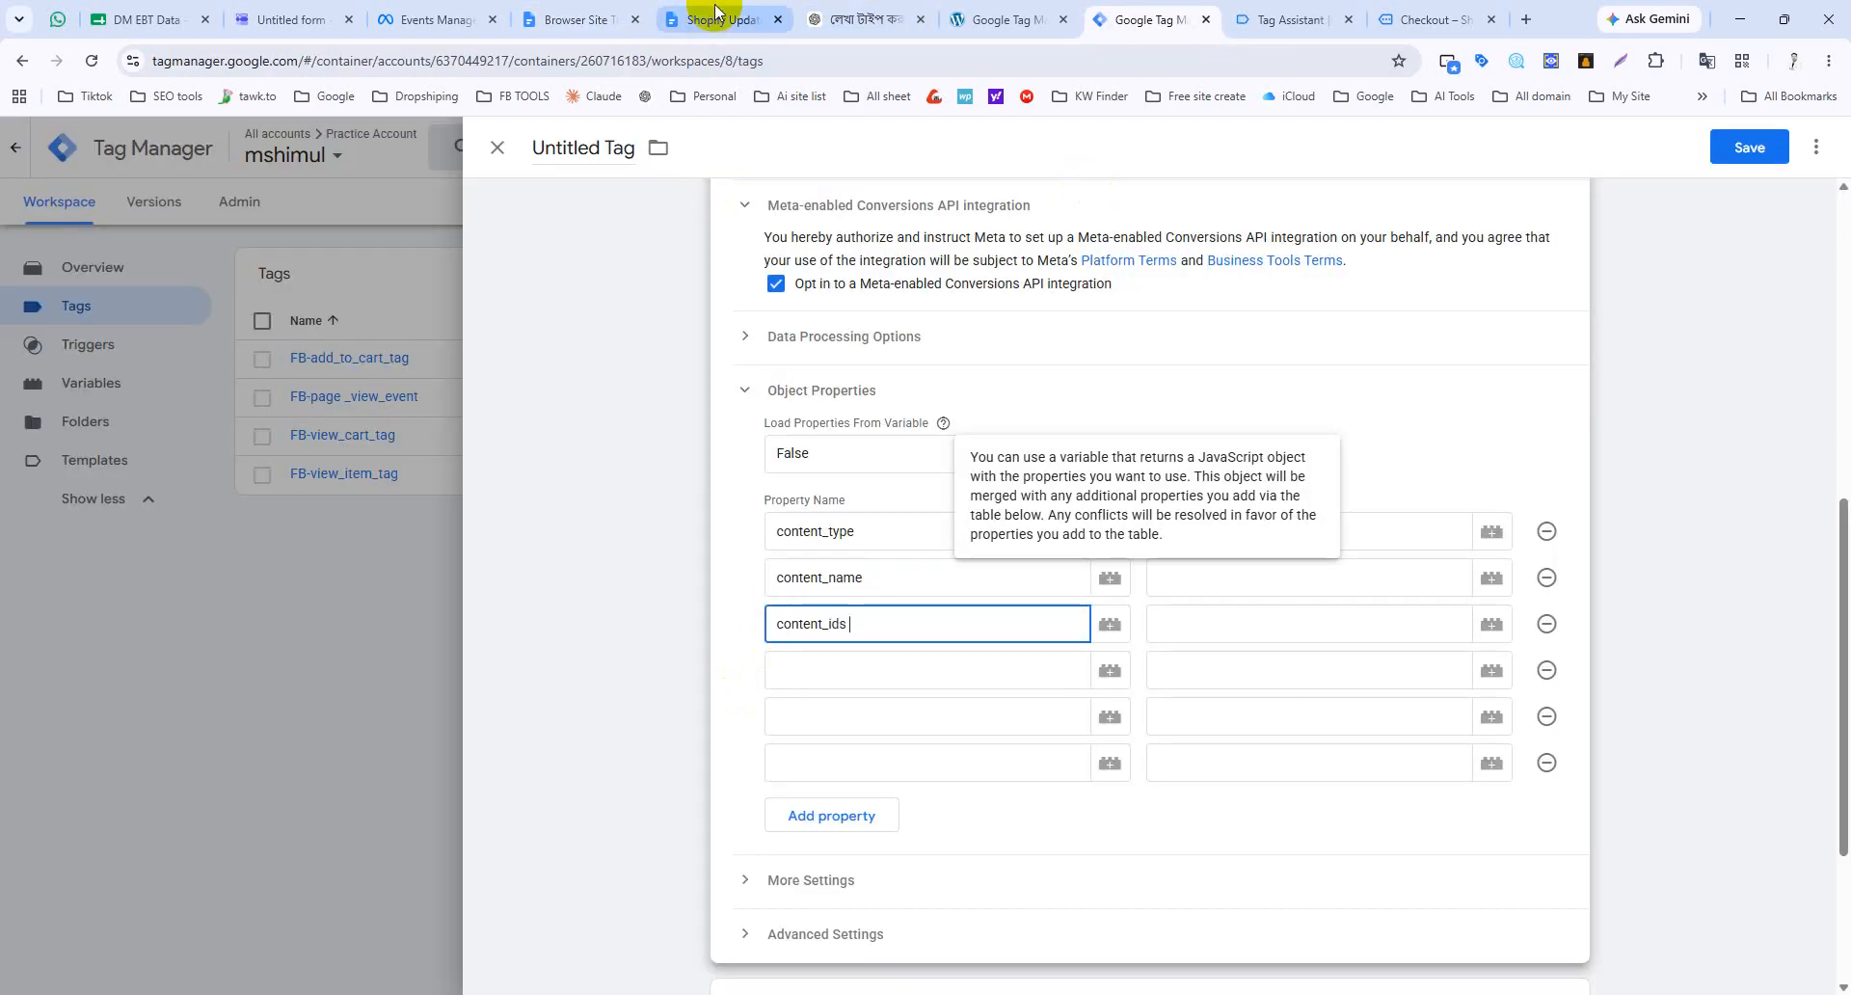
Step: Copy value from the tracking document into the tag's fourth property name
left_click(709, 17)
left_click(598, 16)
double_click(621, 628)
key("ctrl+c")
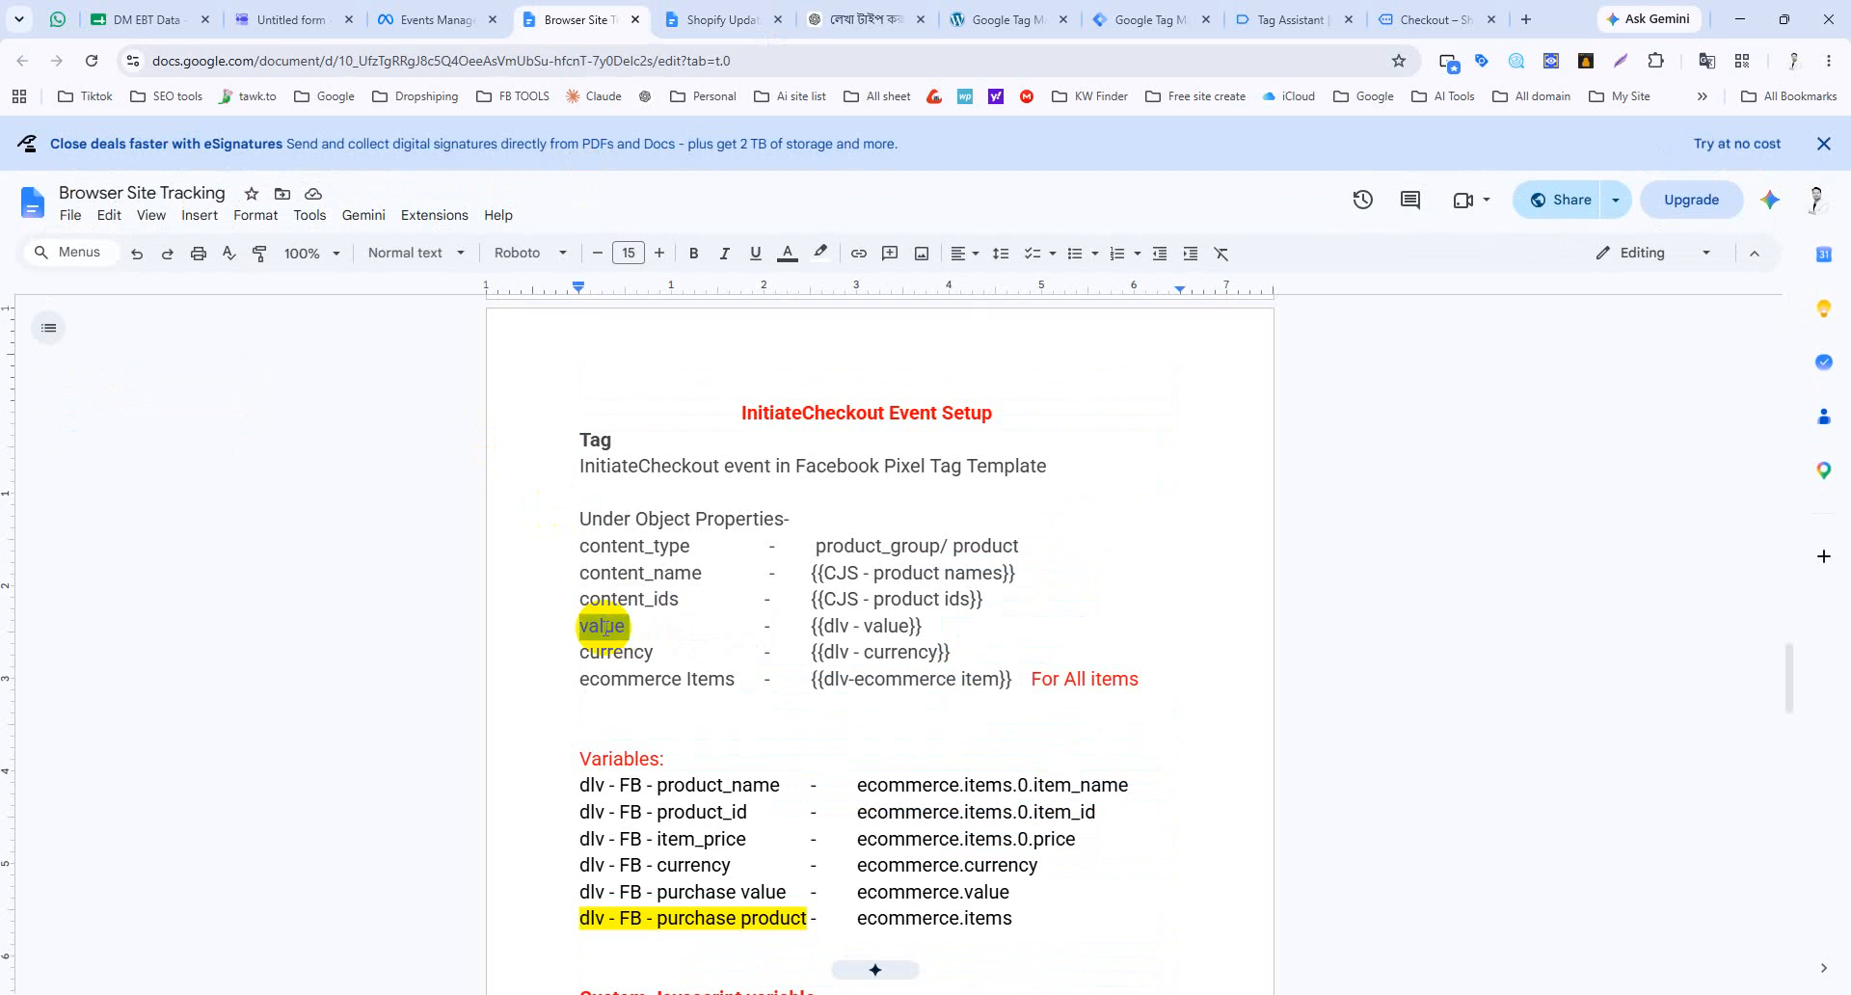
left_click(1137, 17)
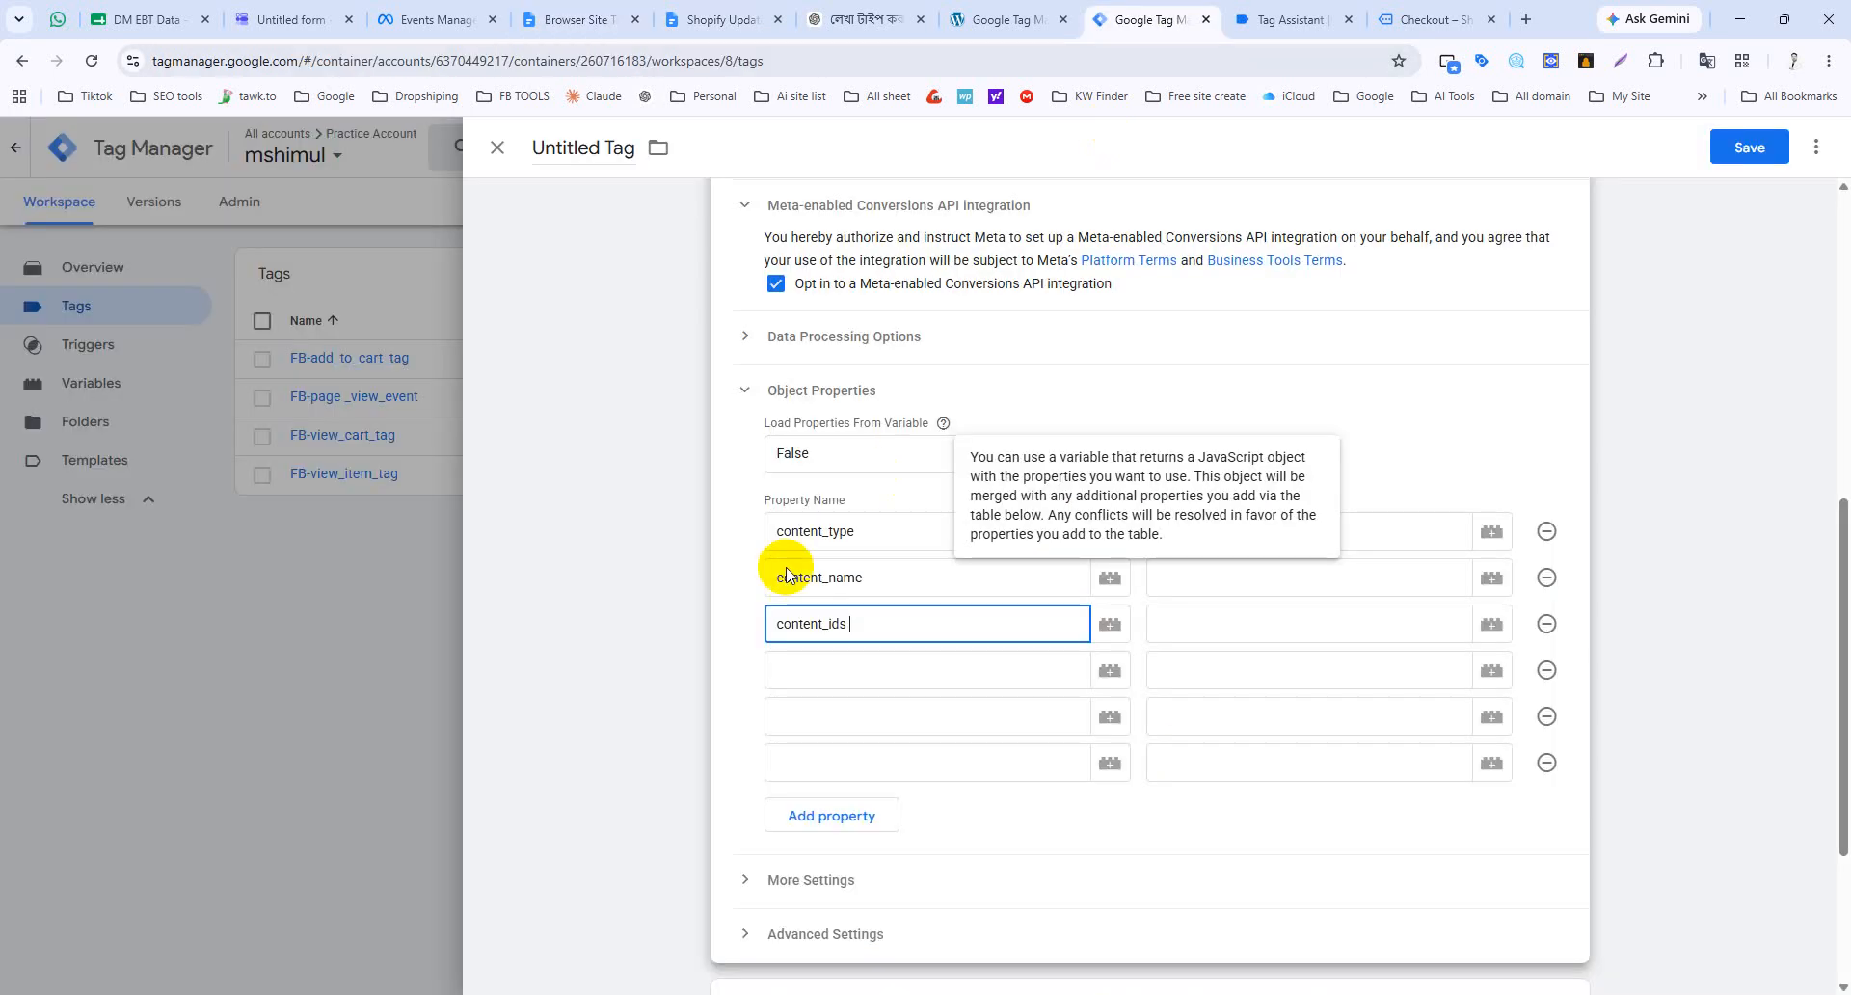
left_click(796, 675)
key("ctrl+v")
Step: Copy currency from the tracking document into the tag's fifth property name
left_click(591, 13)
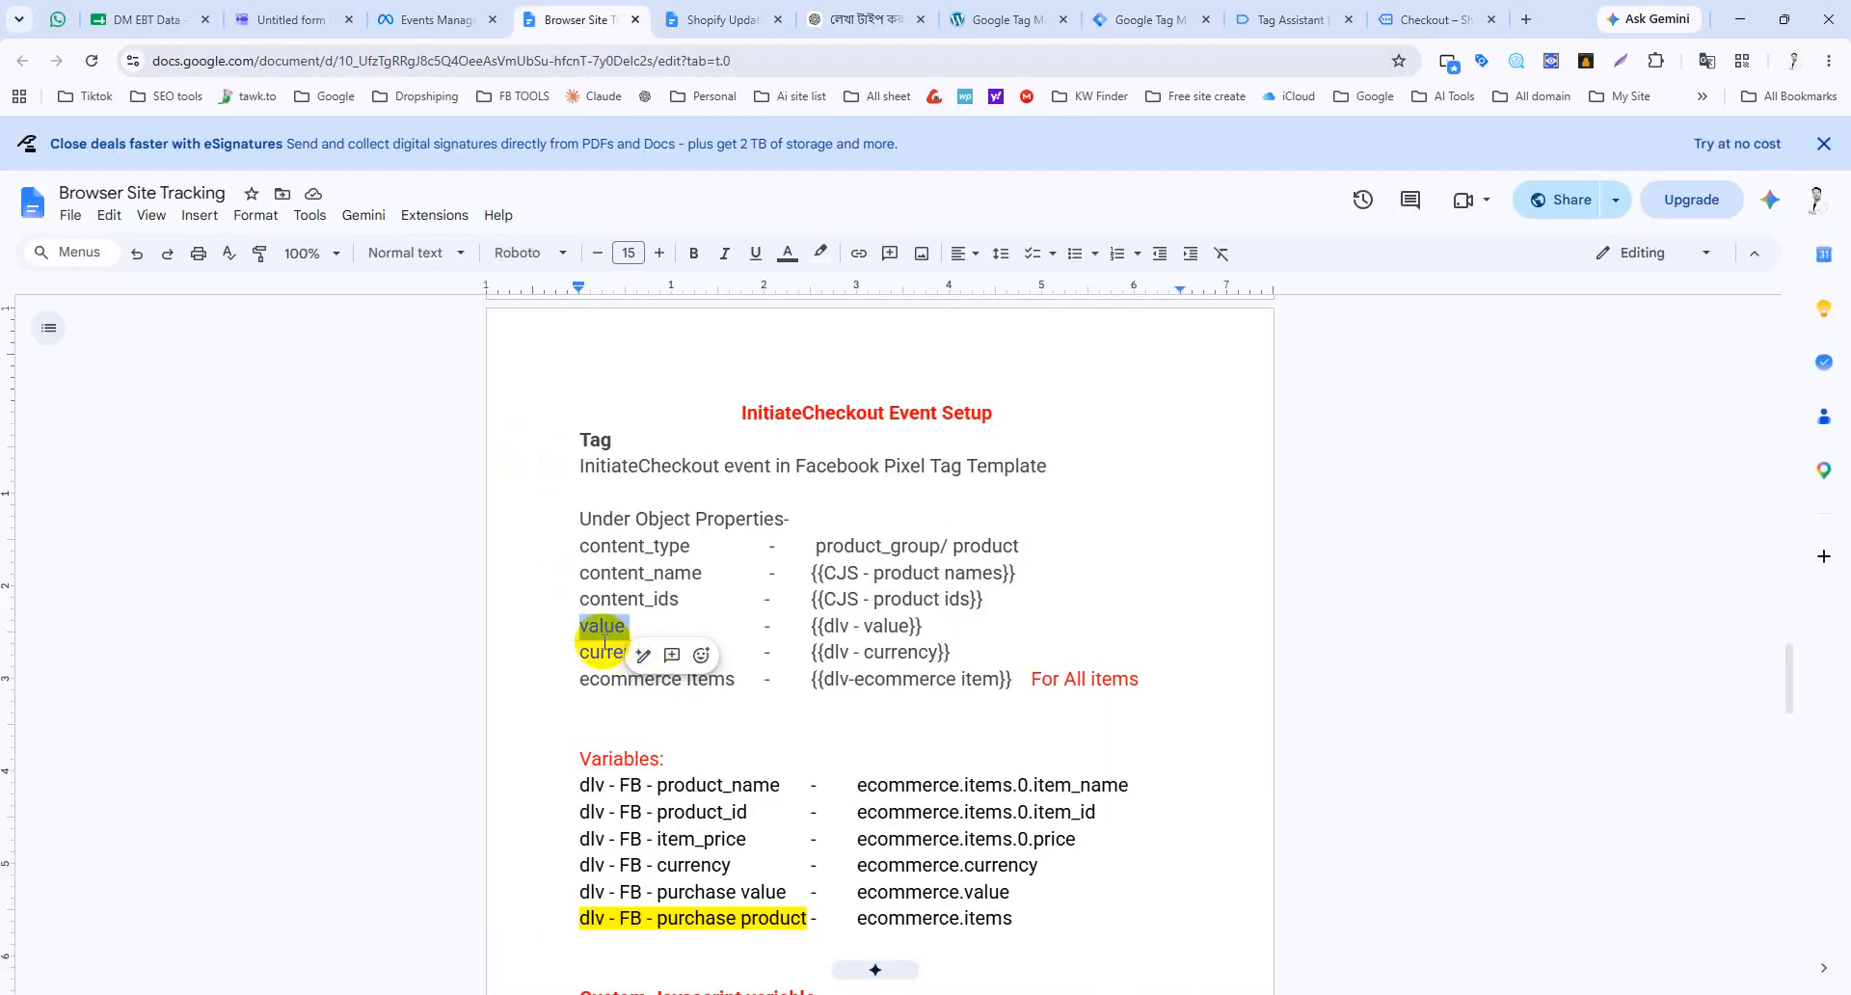
left_click(1167, 17)
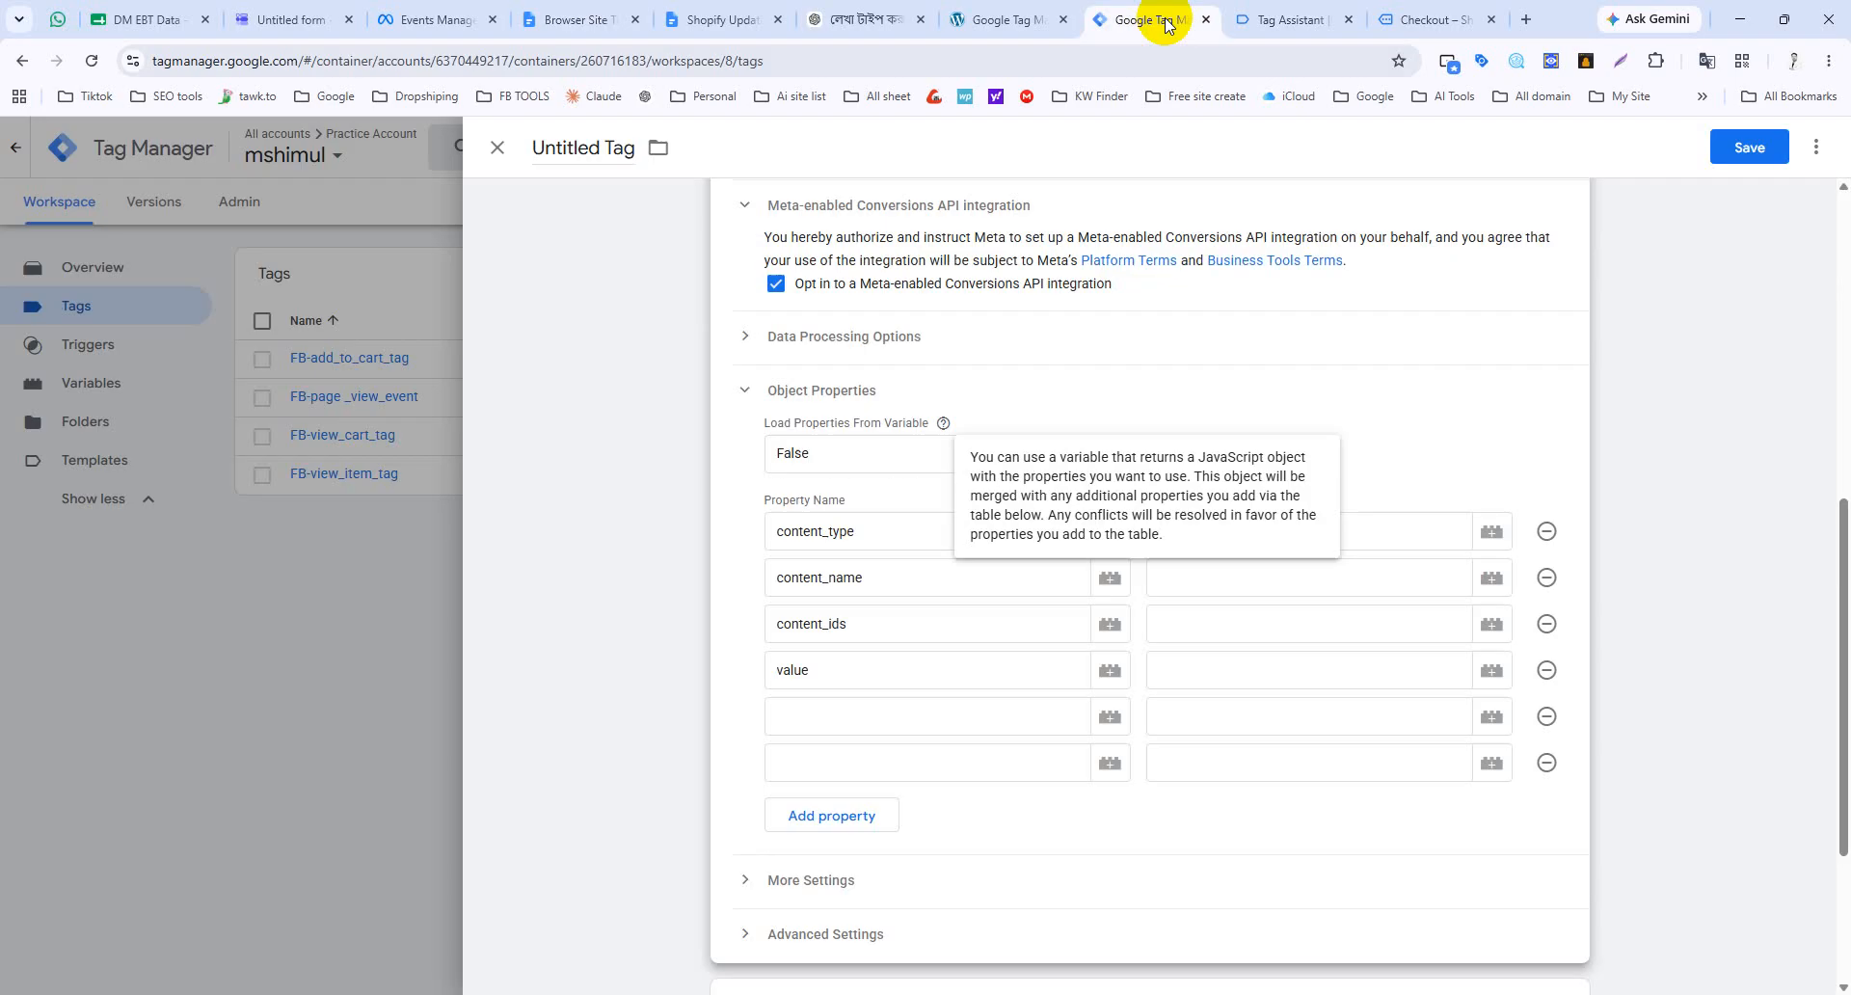
left_click(818, 718)
Step: In the tracking document's InitiateCheckout properties, replace the space in ecommerce Items with an underscore
left_click(556, 21)
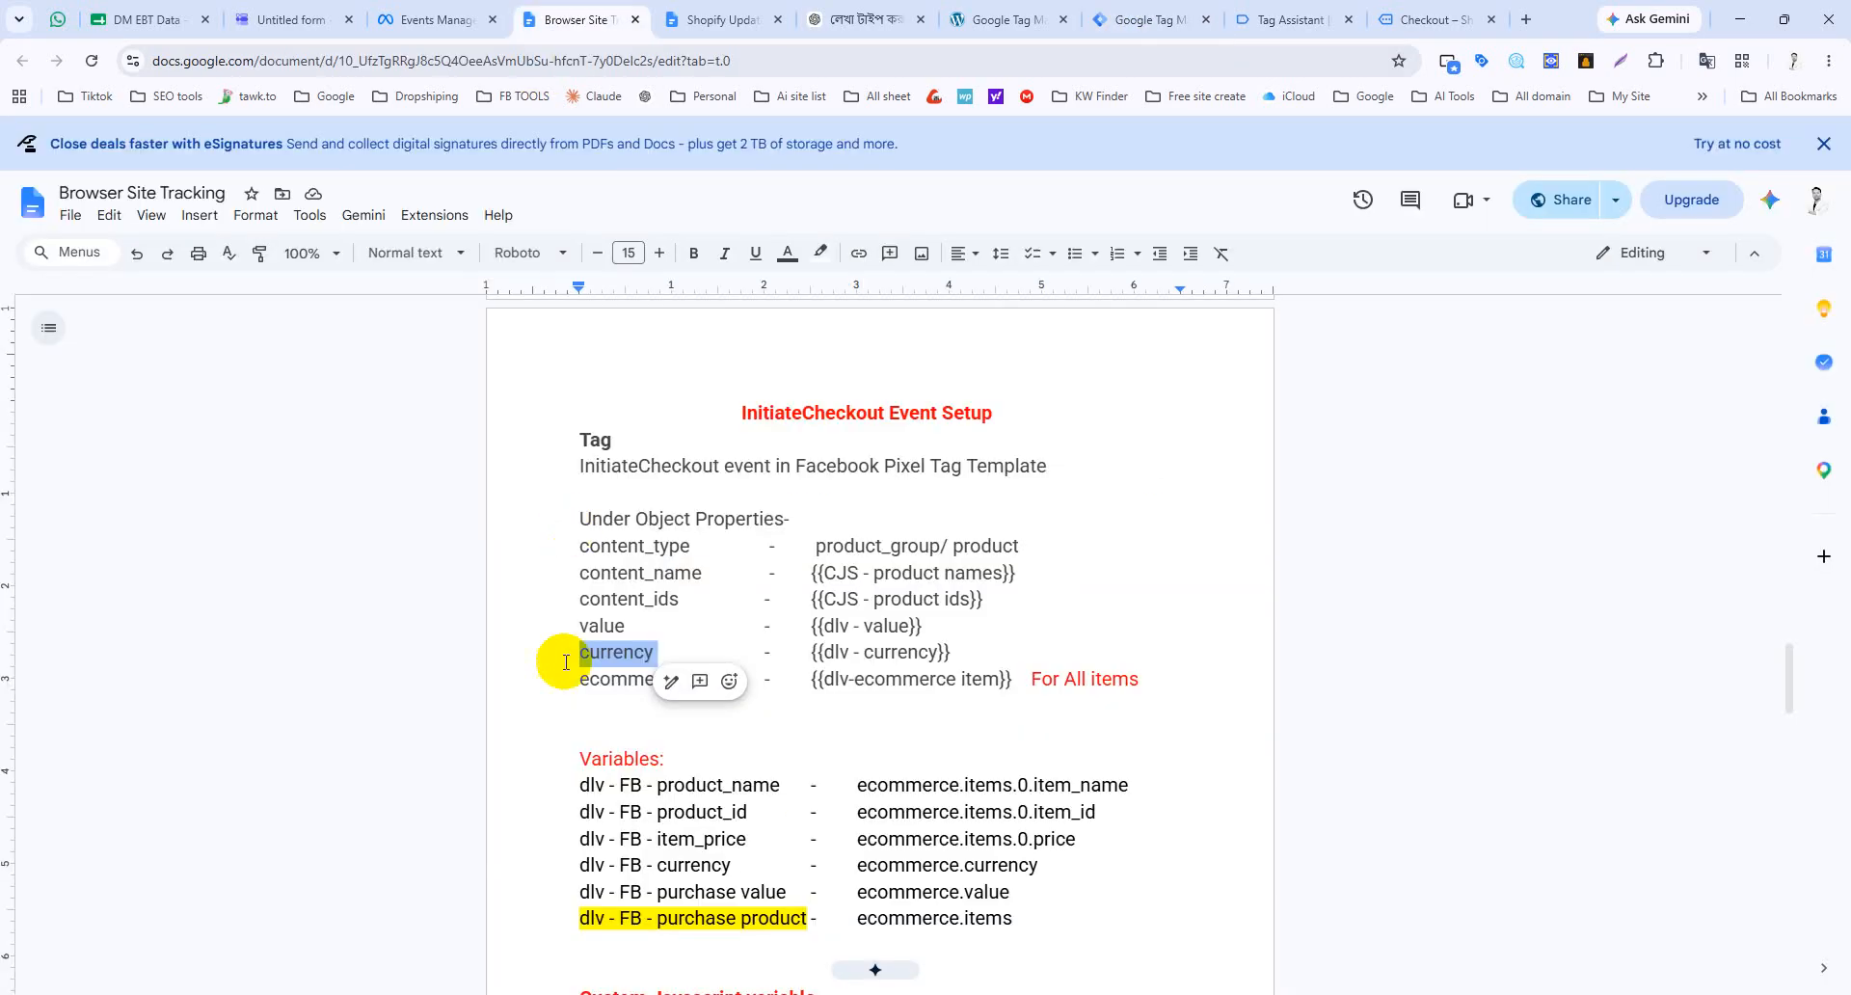
double_click(612, 681)
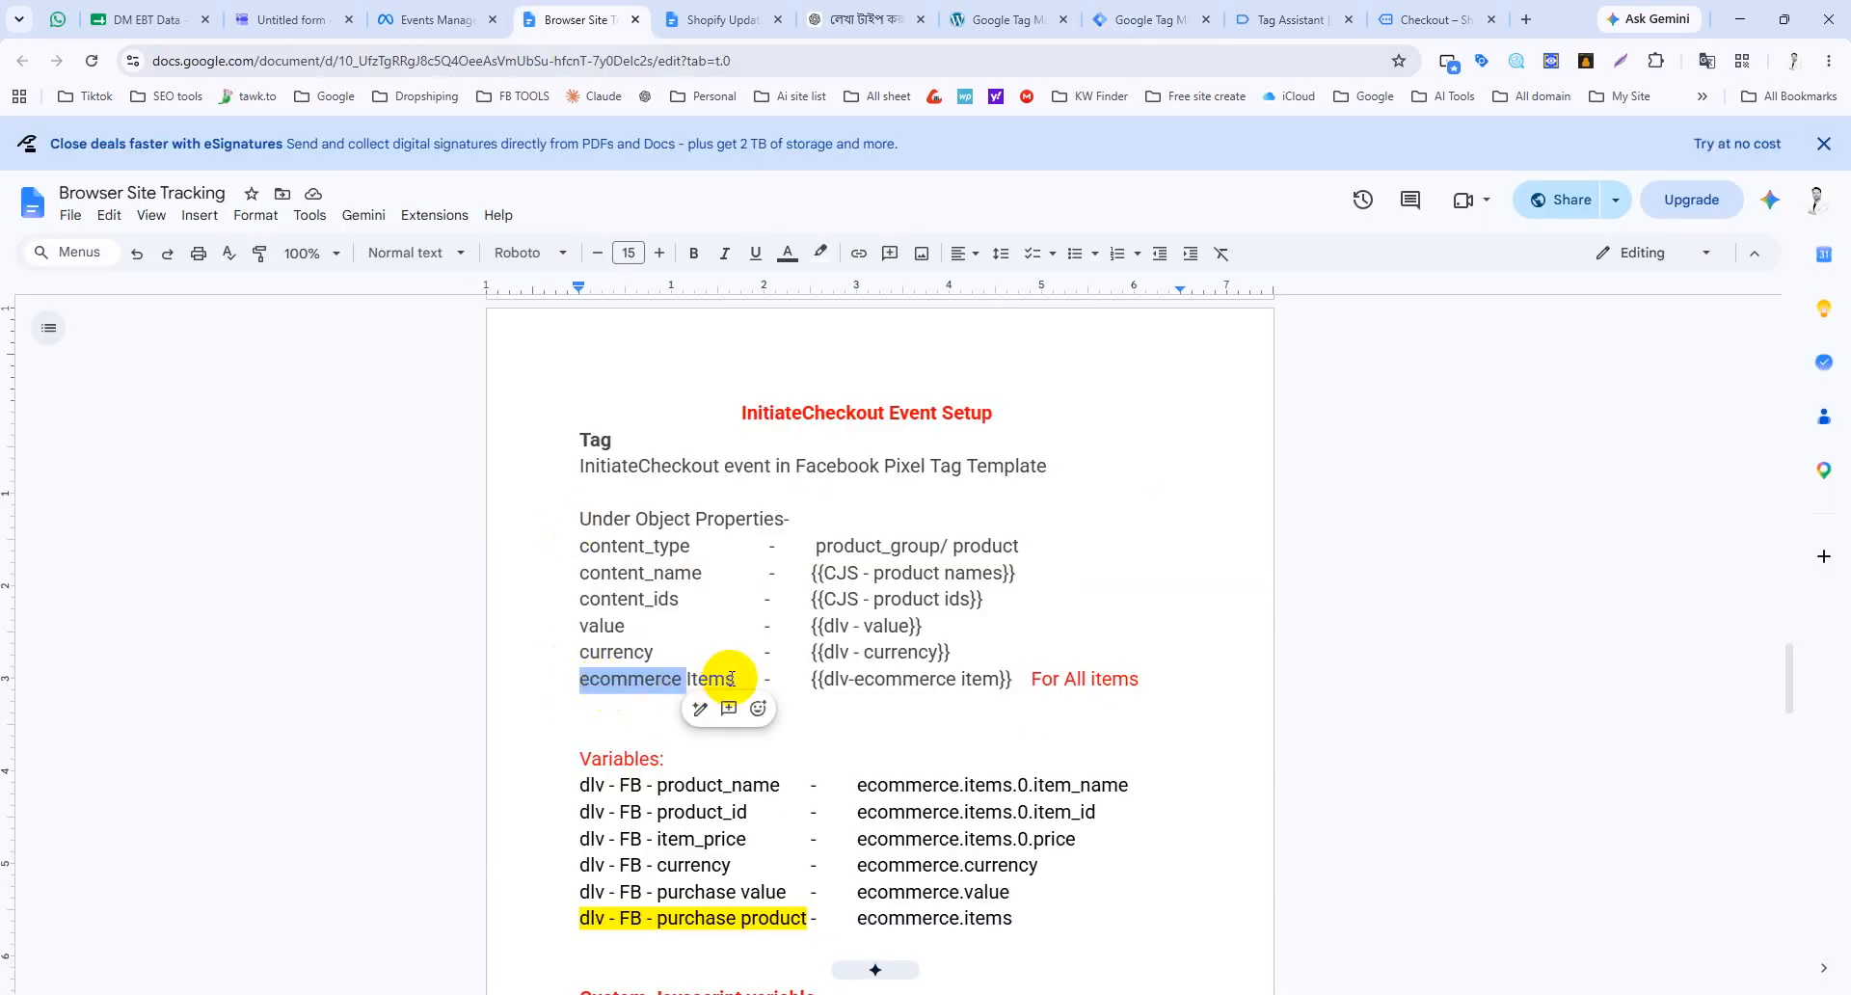
left_click_drag(739, 680, 596, 685)
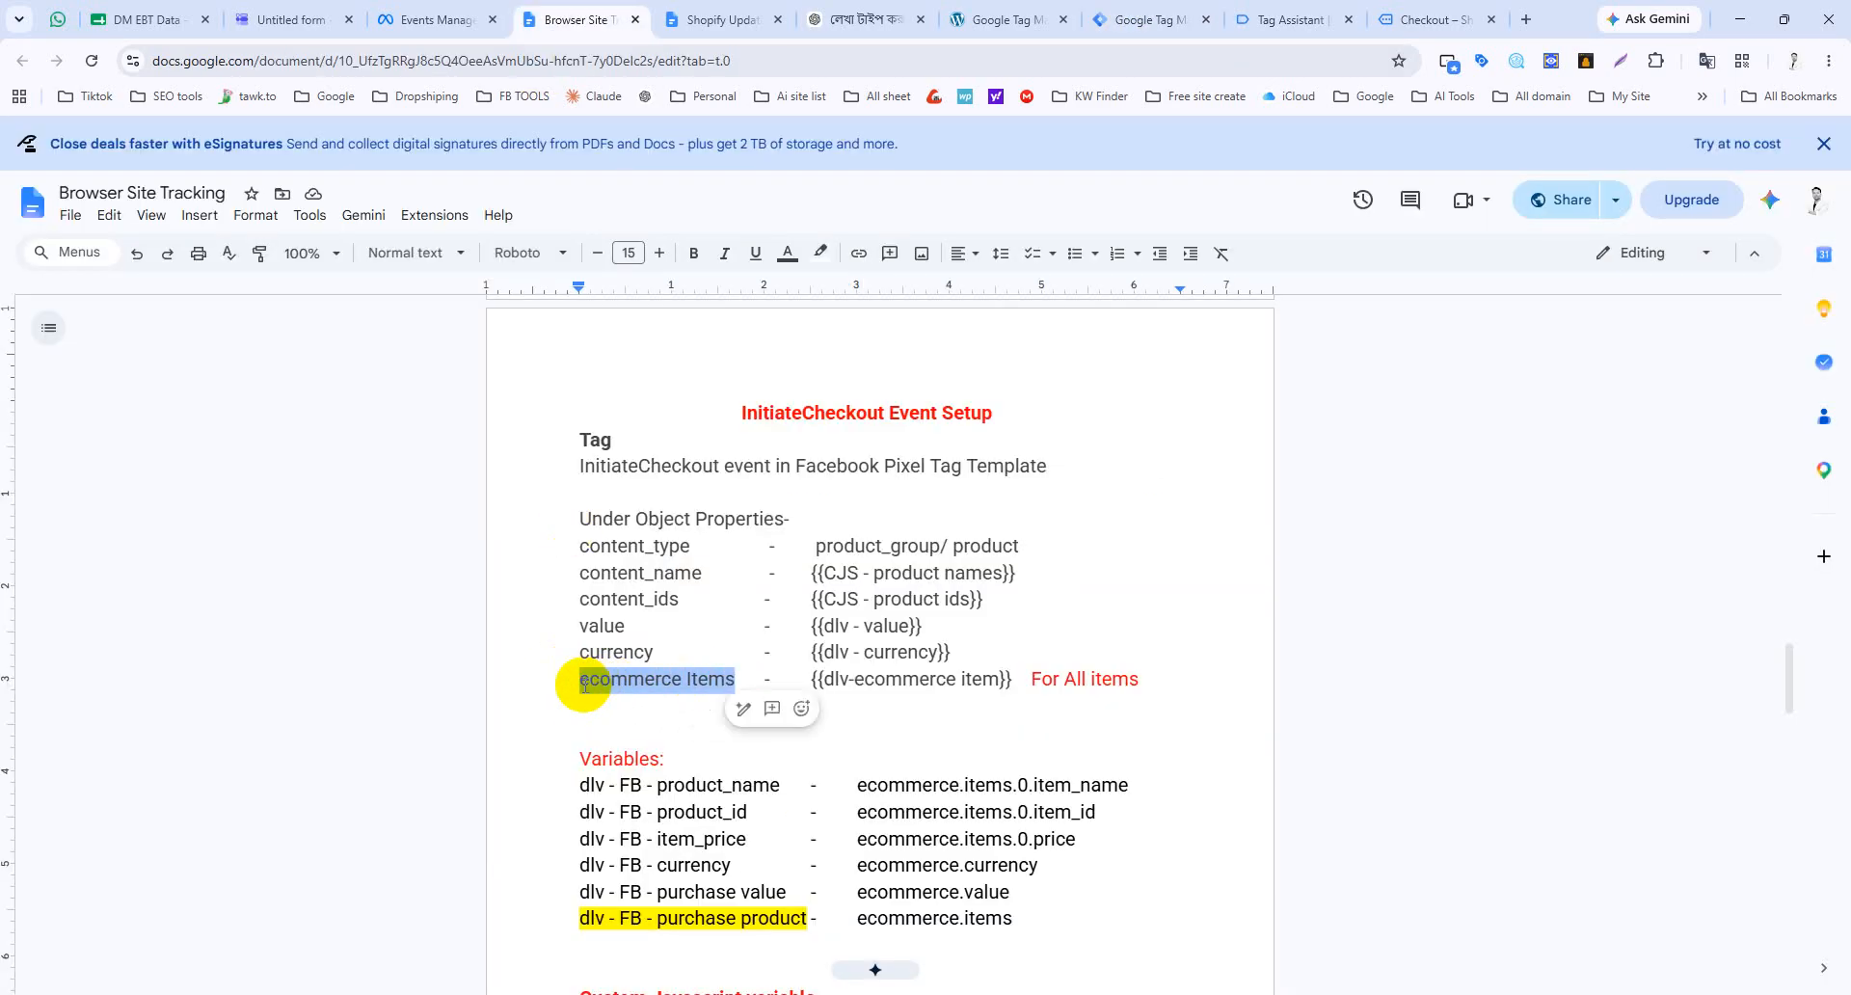
left_click(688, 681)
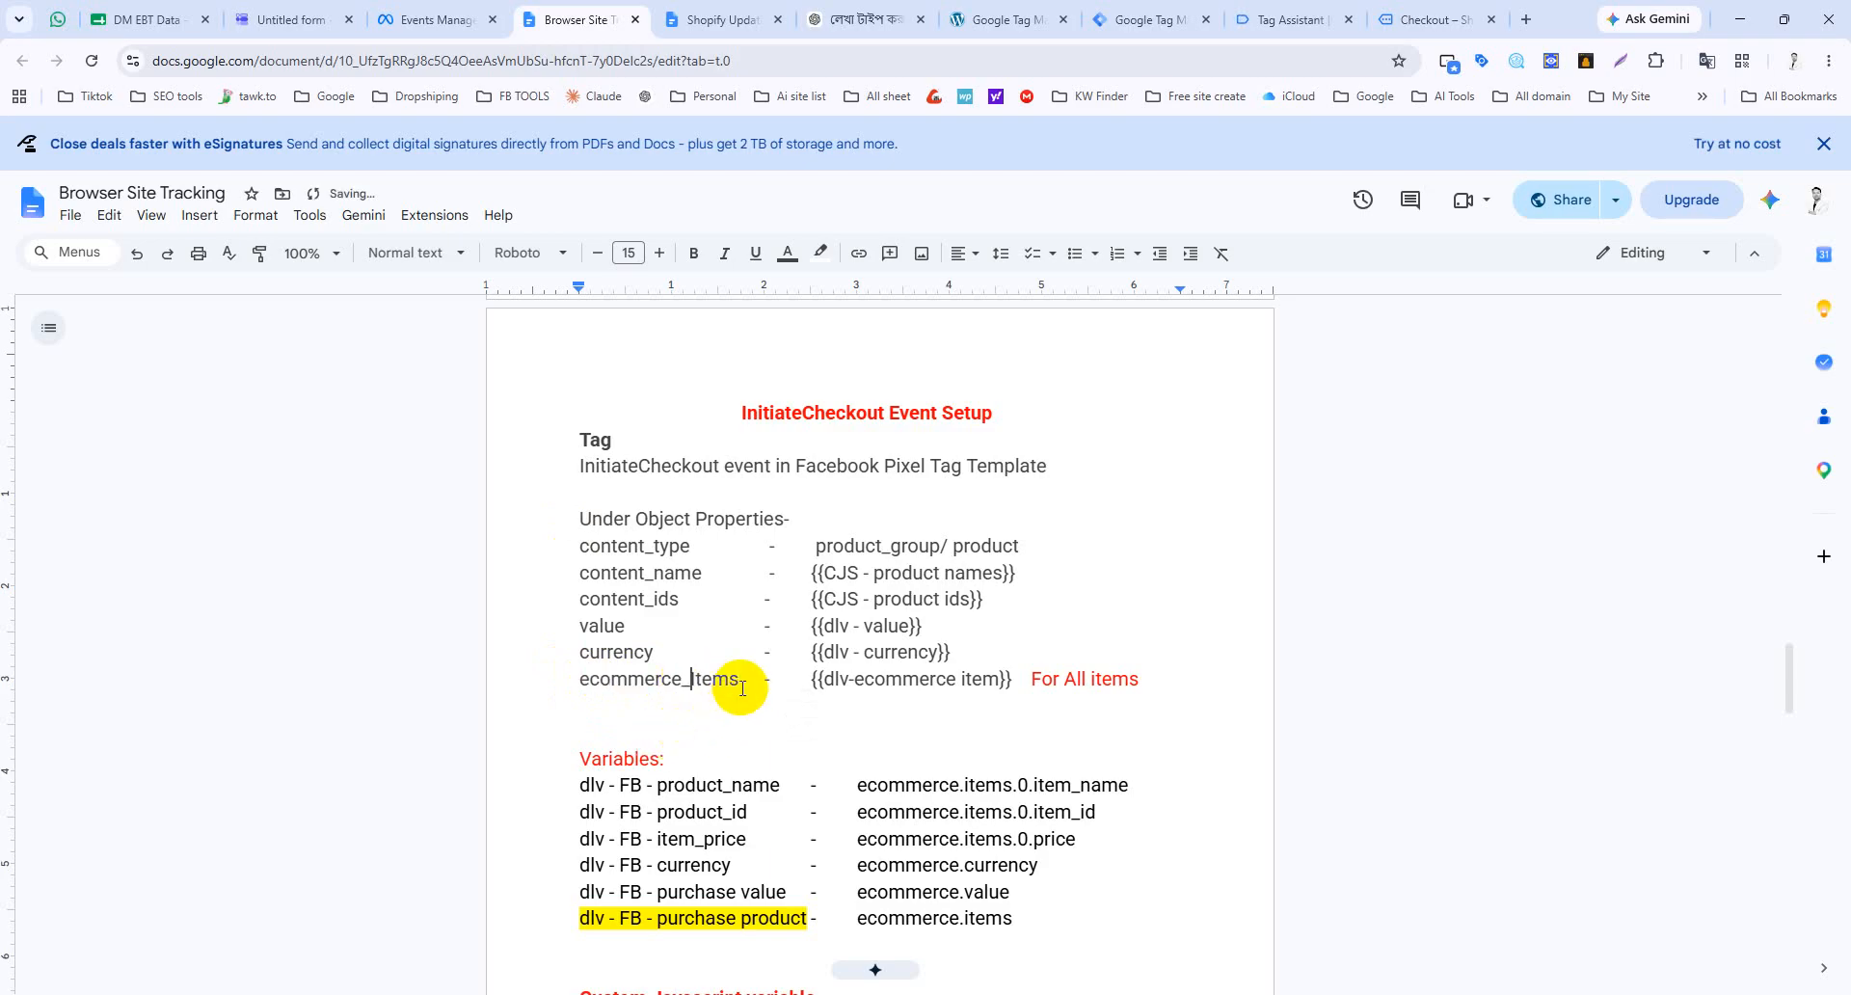
Step: Copy ecommerce_Items from the tracking document into the tag's sixth property name, and set the content_type value to product
left_click_drag(739, 681, 581, 686)
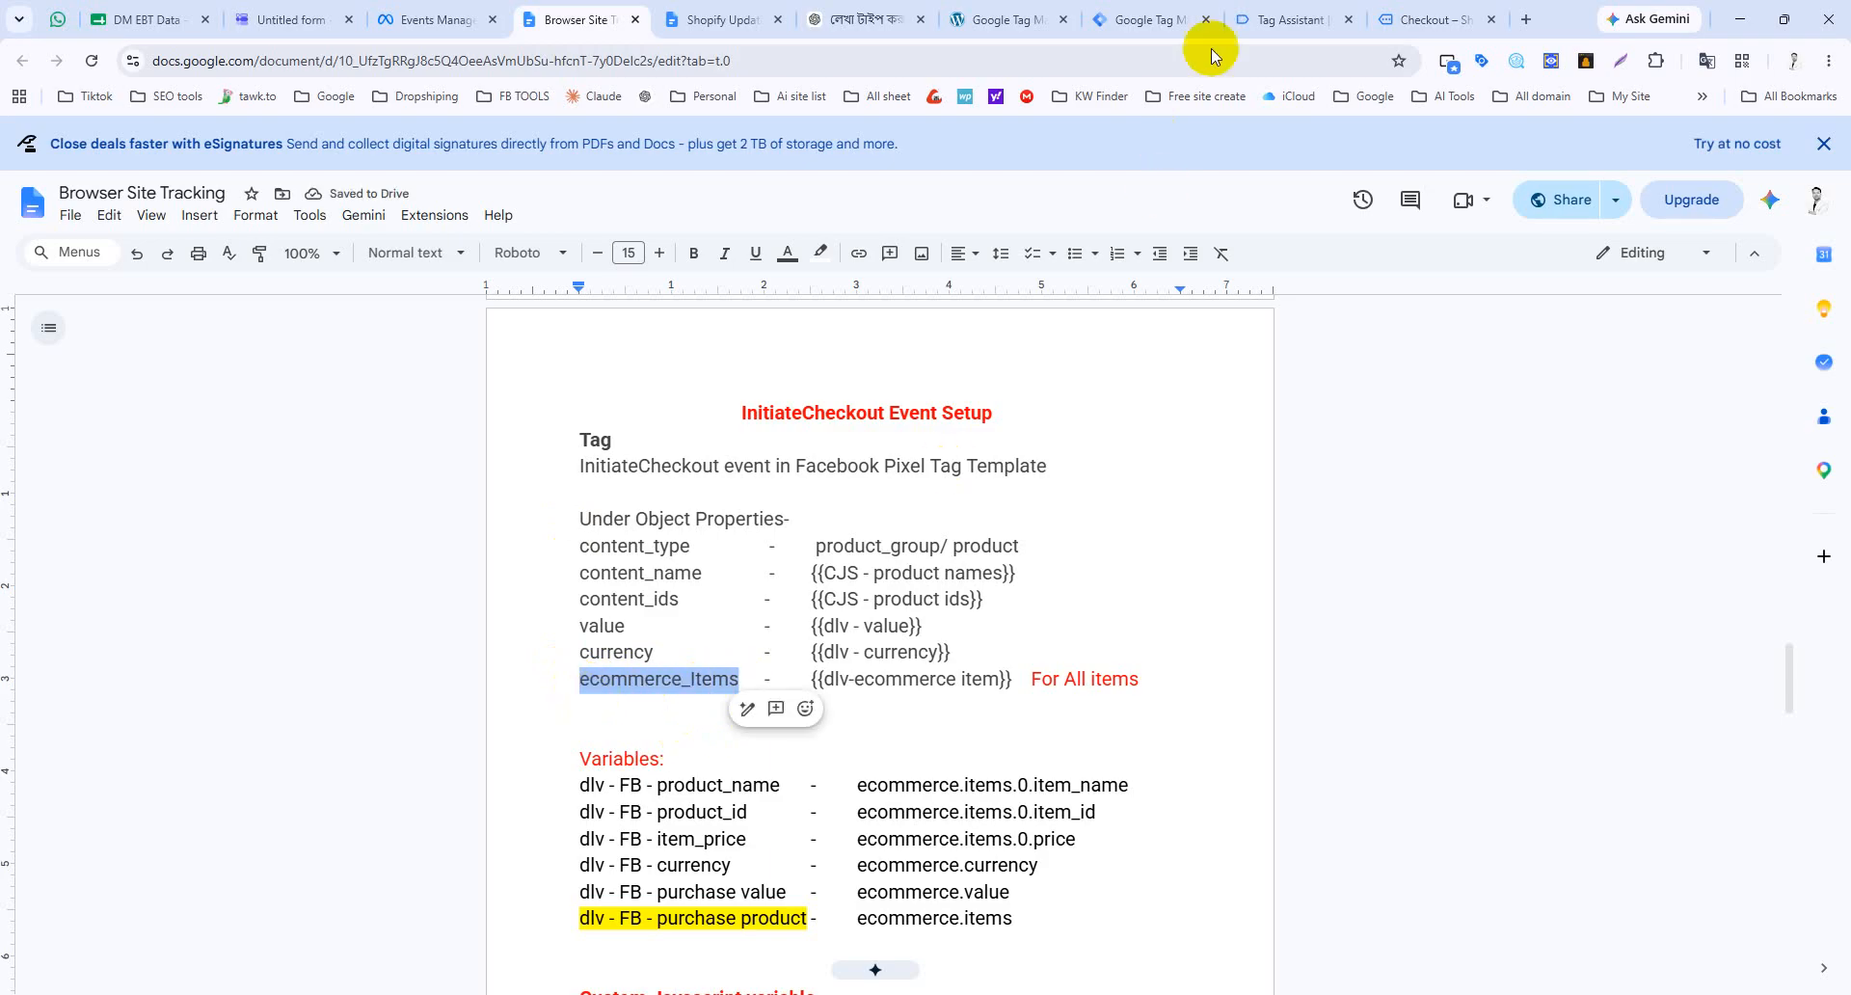
left_click(1148, 19)
left_click(820, 769)
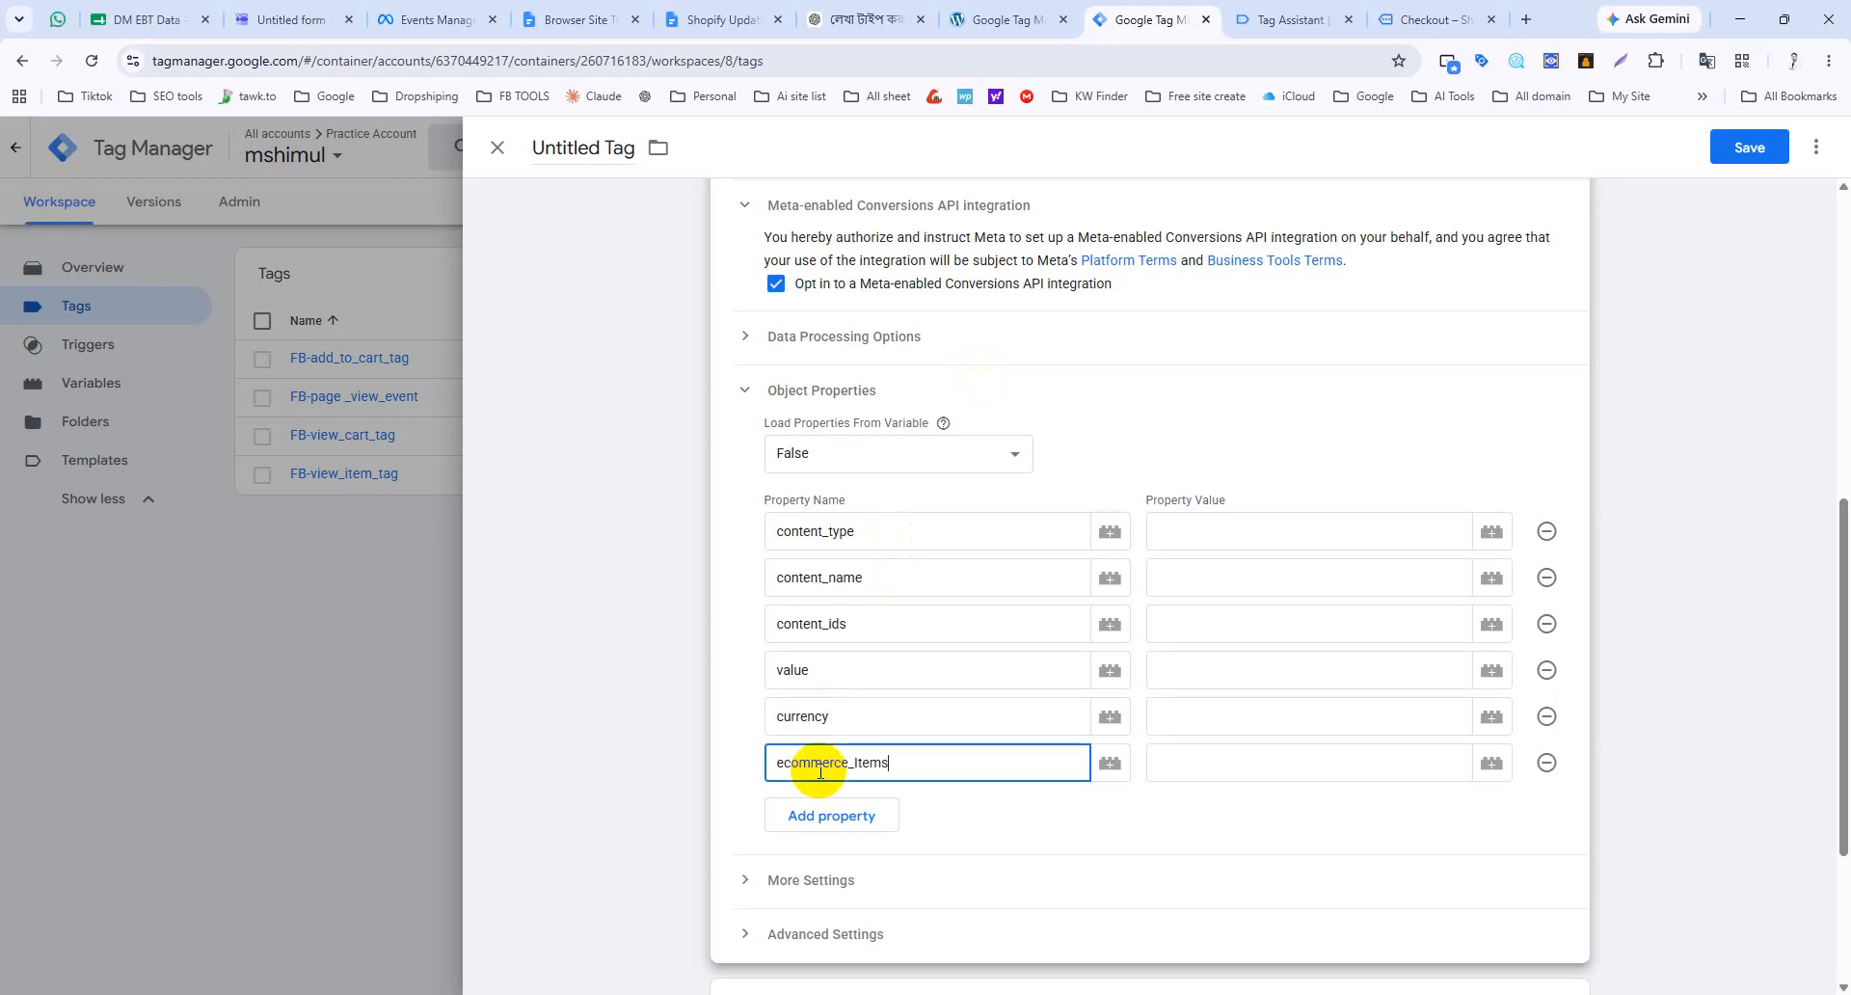
left_click(1196, 536)
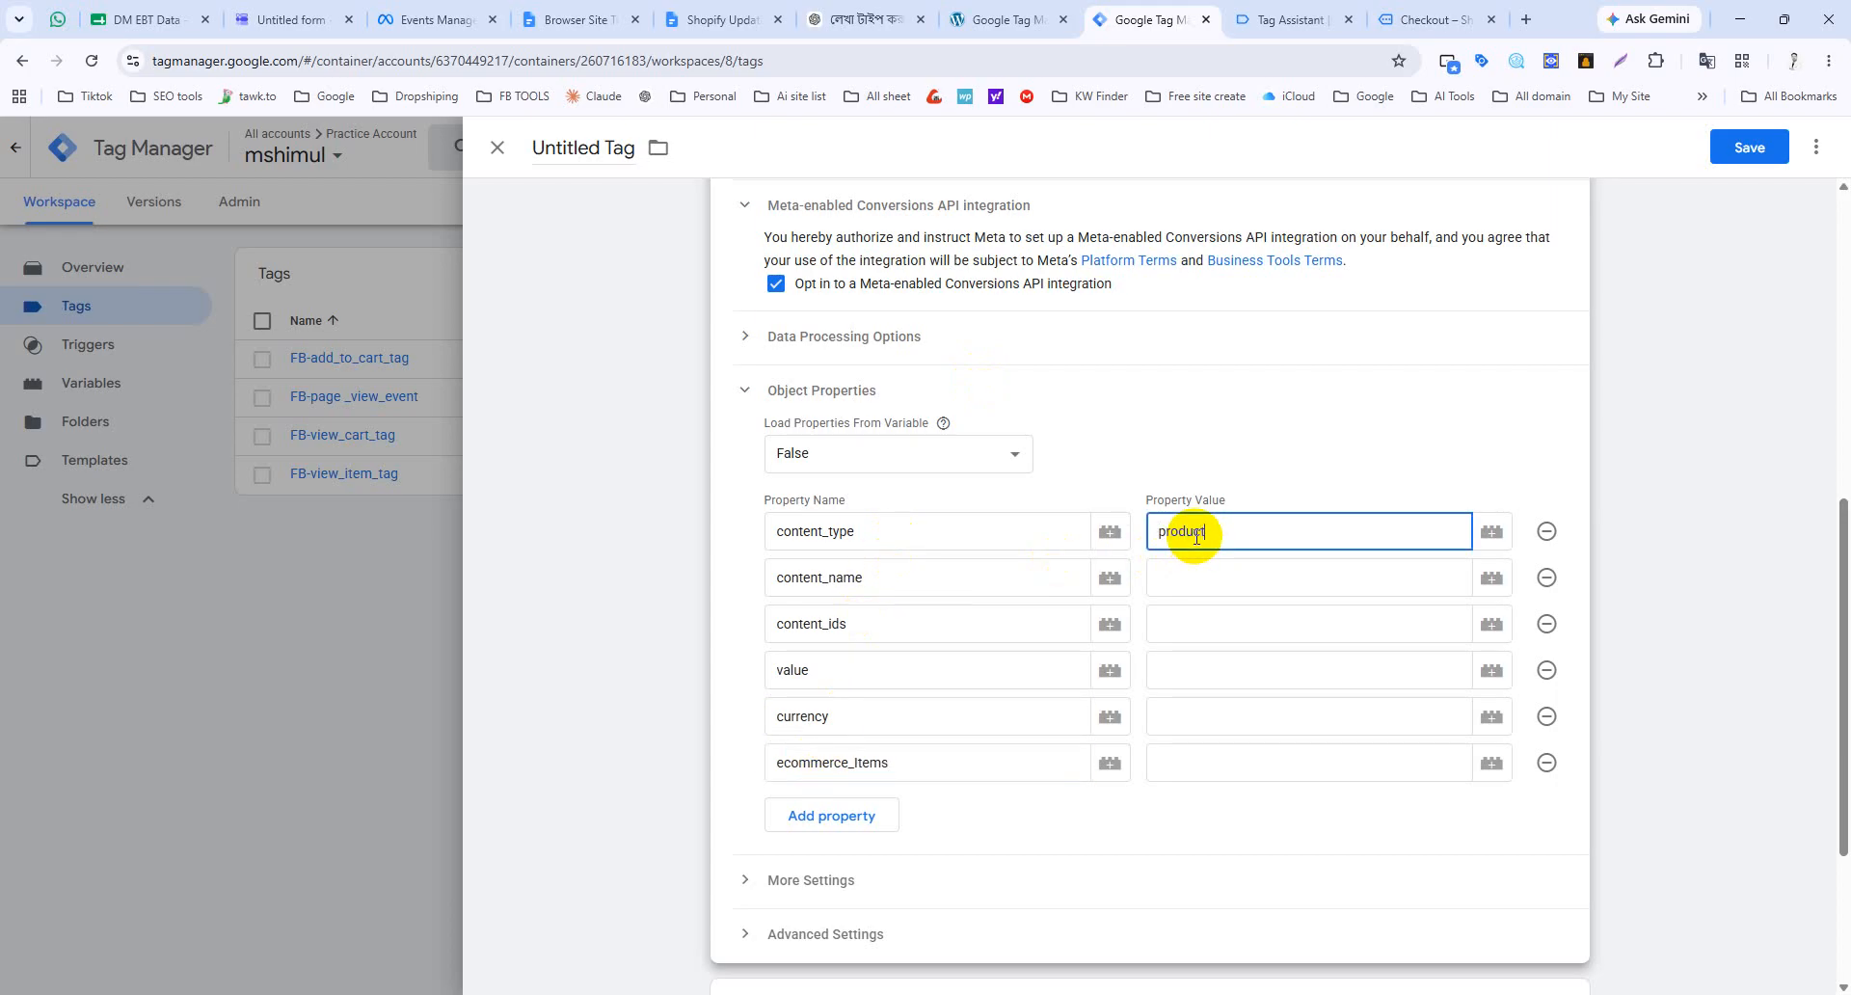
Step: Assign the CJS FB - purchase product Name variable to content_name and CJS – FB-purchase product ID to content_ids
left_click(1204, 580)
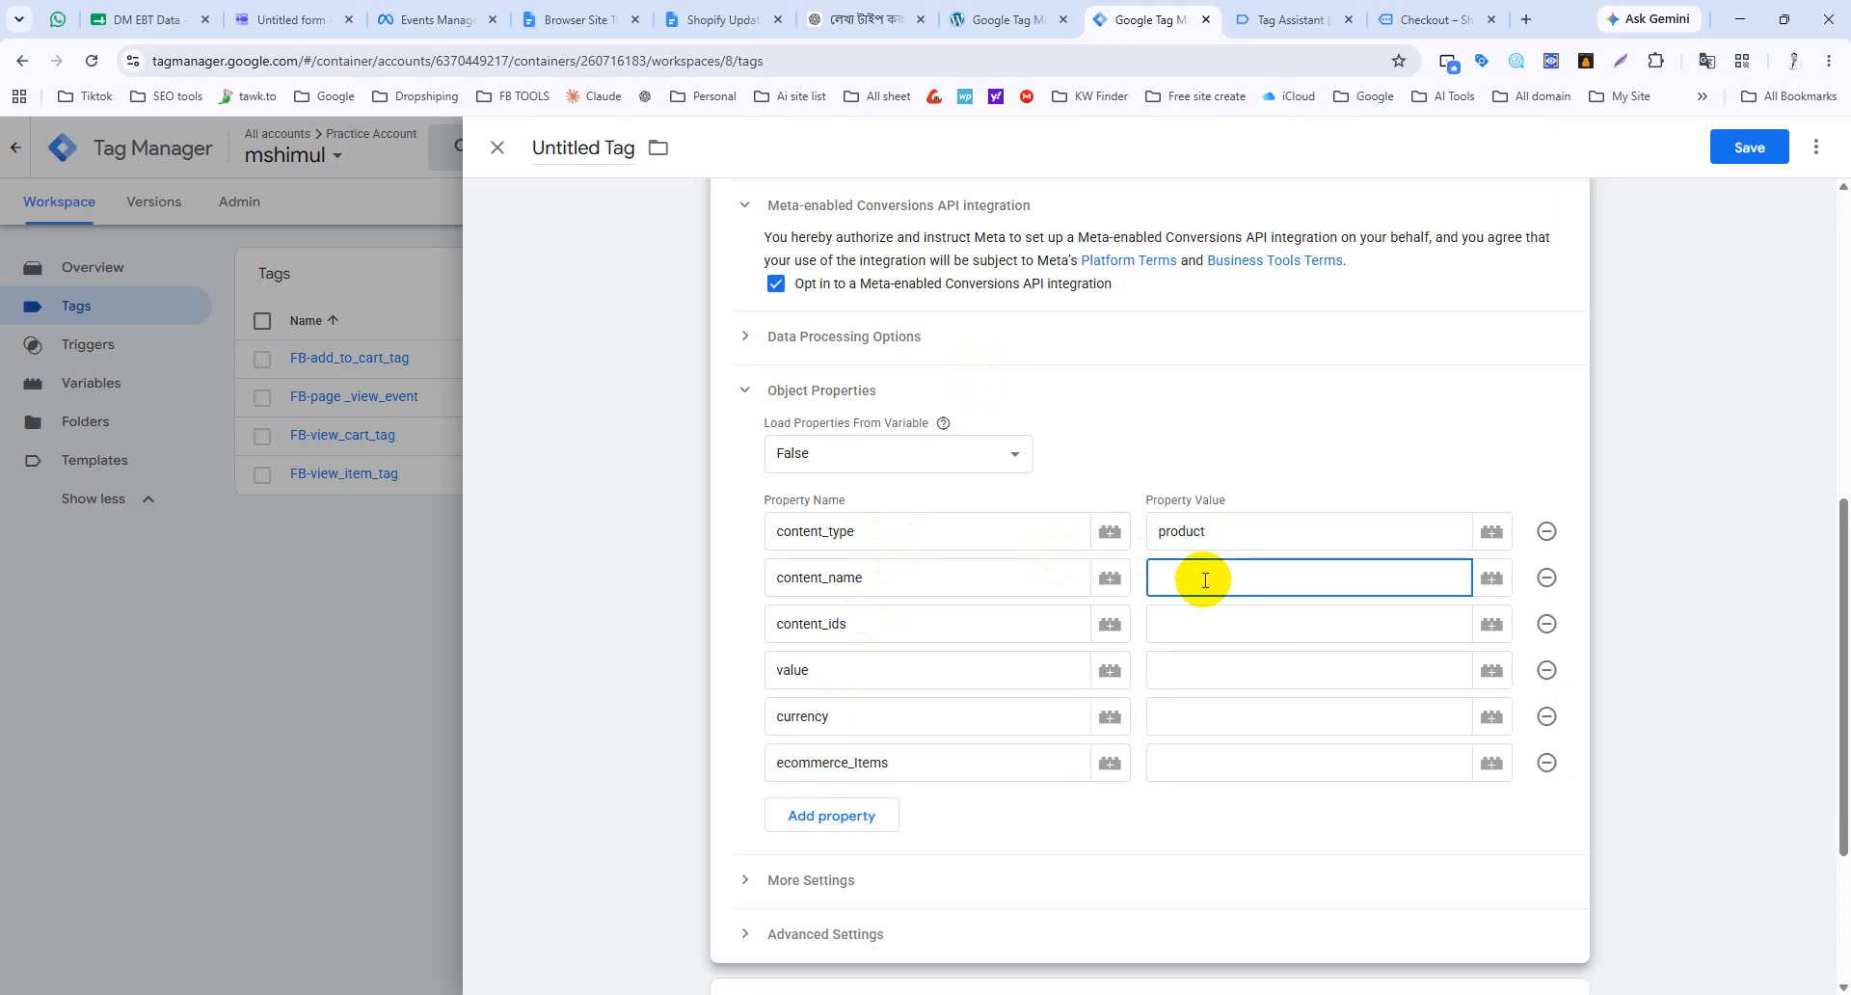
left_click(1491, 578)
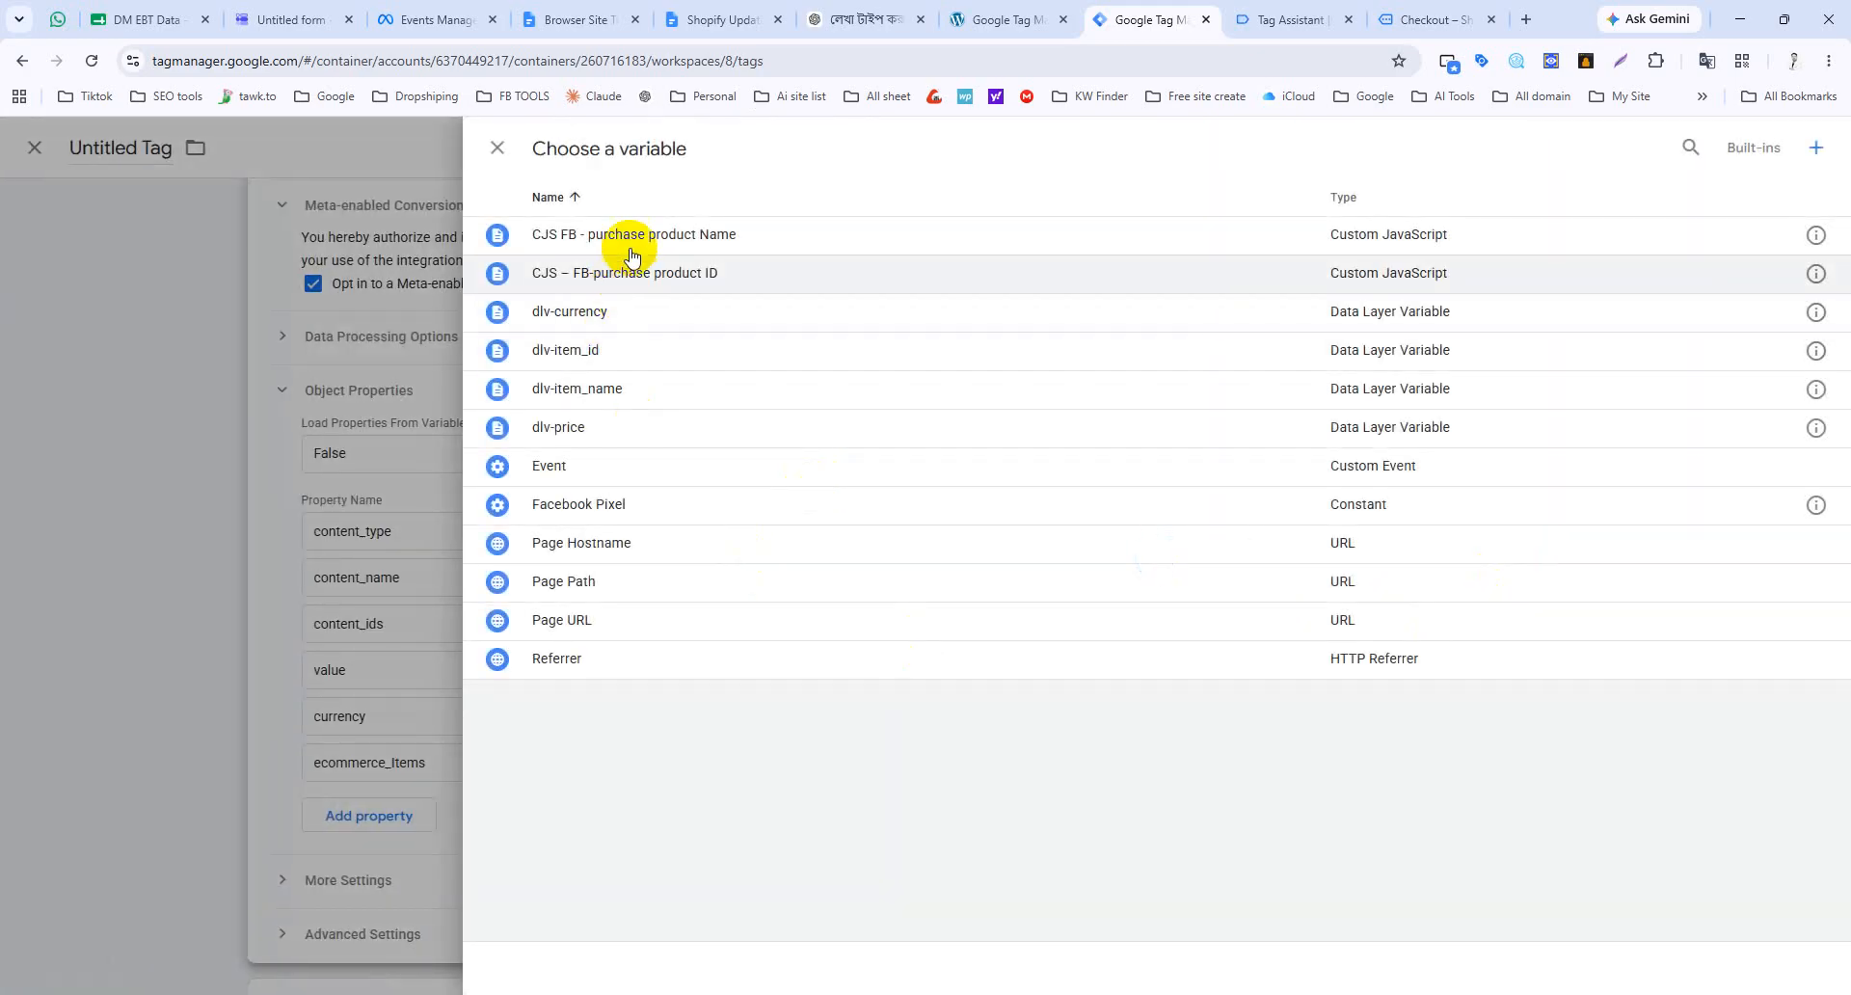
left_click(713, 241)
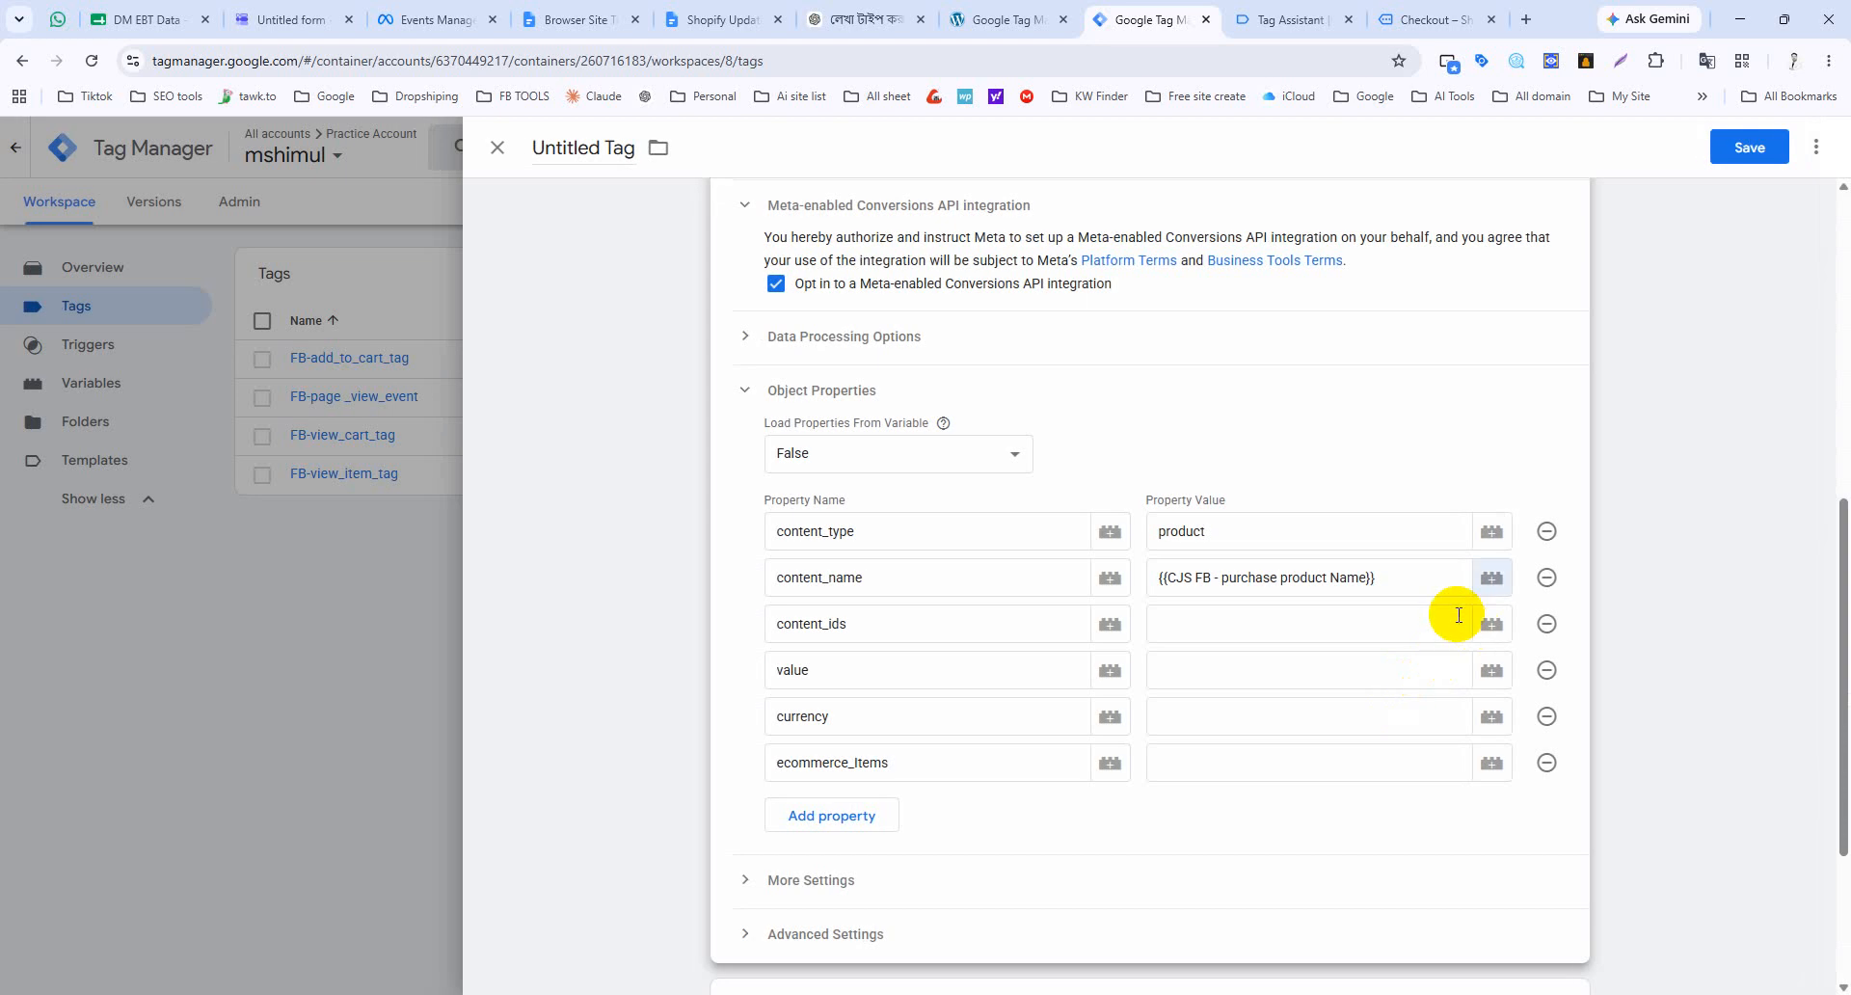
left_click(1504, 628)
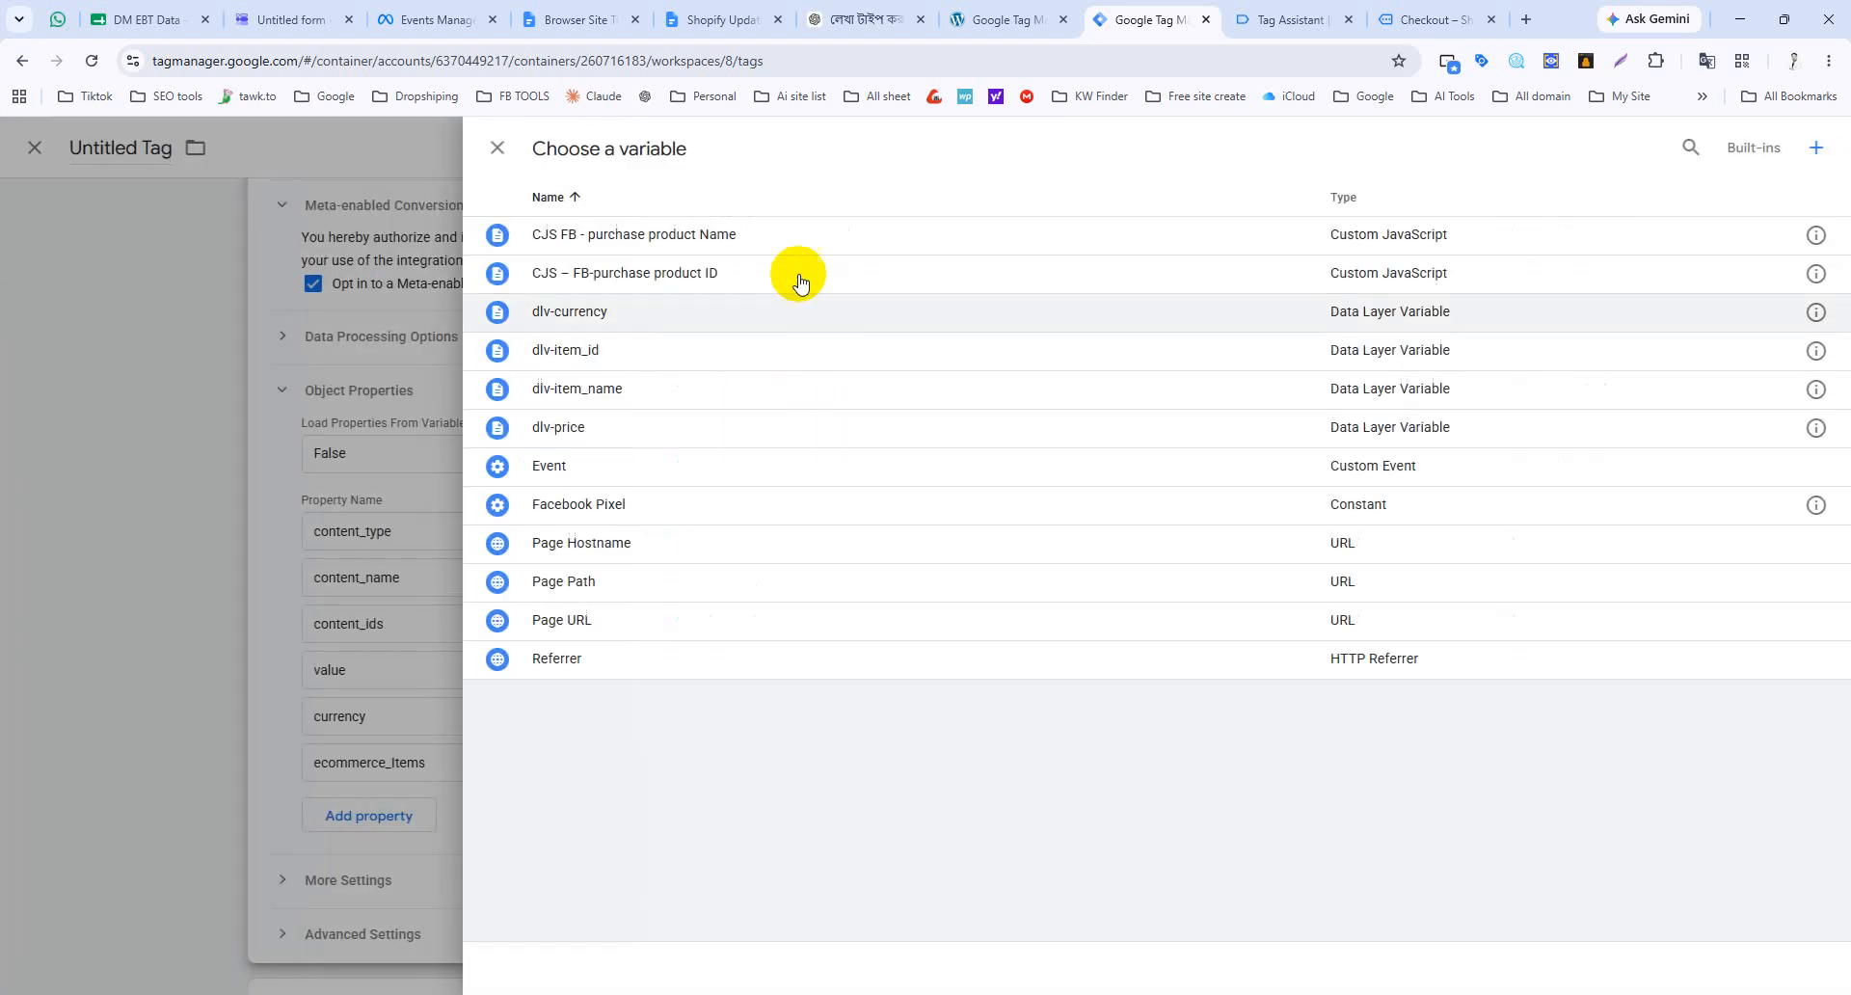
left_click(792, 274)
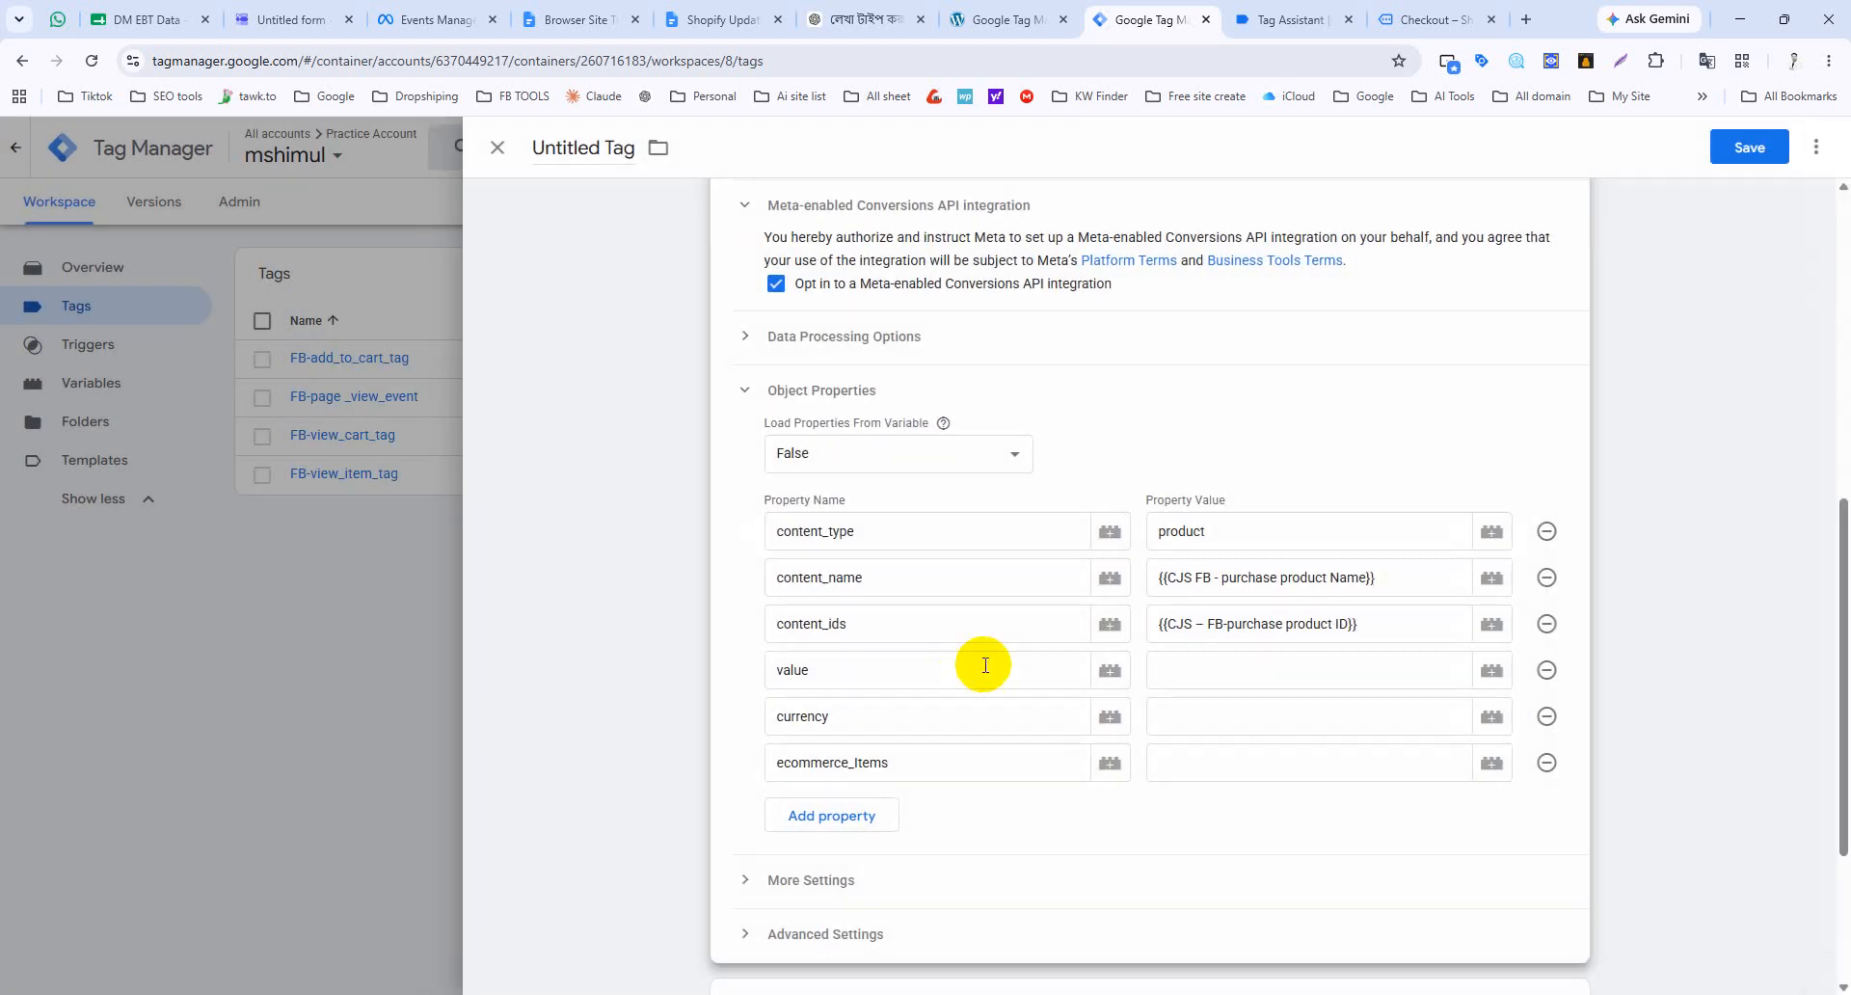
Step: For the value property, check the begin_checkout data in Tag Assistant and configure a new Data Layer Variable for ecommerce.value in Tag Manager
left_click(1182, 671)
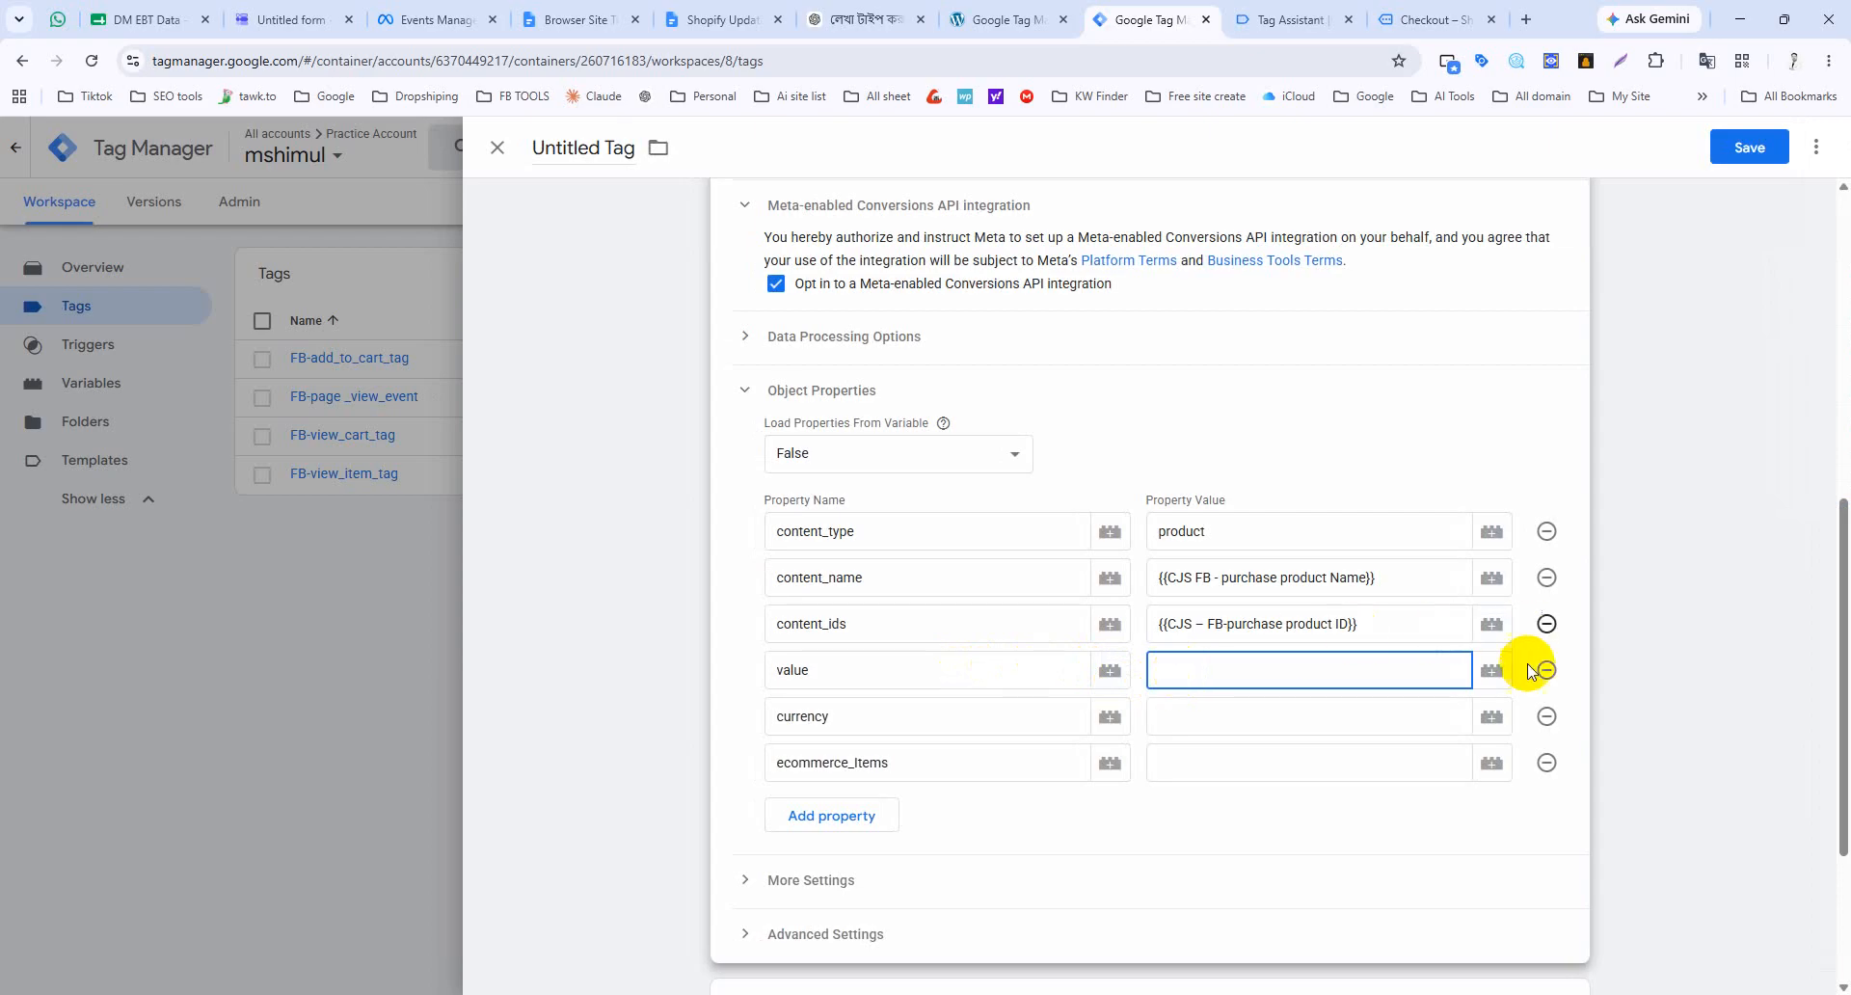
left_click(1492, 670)
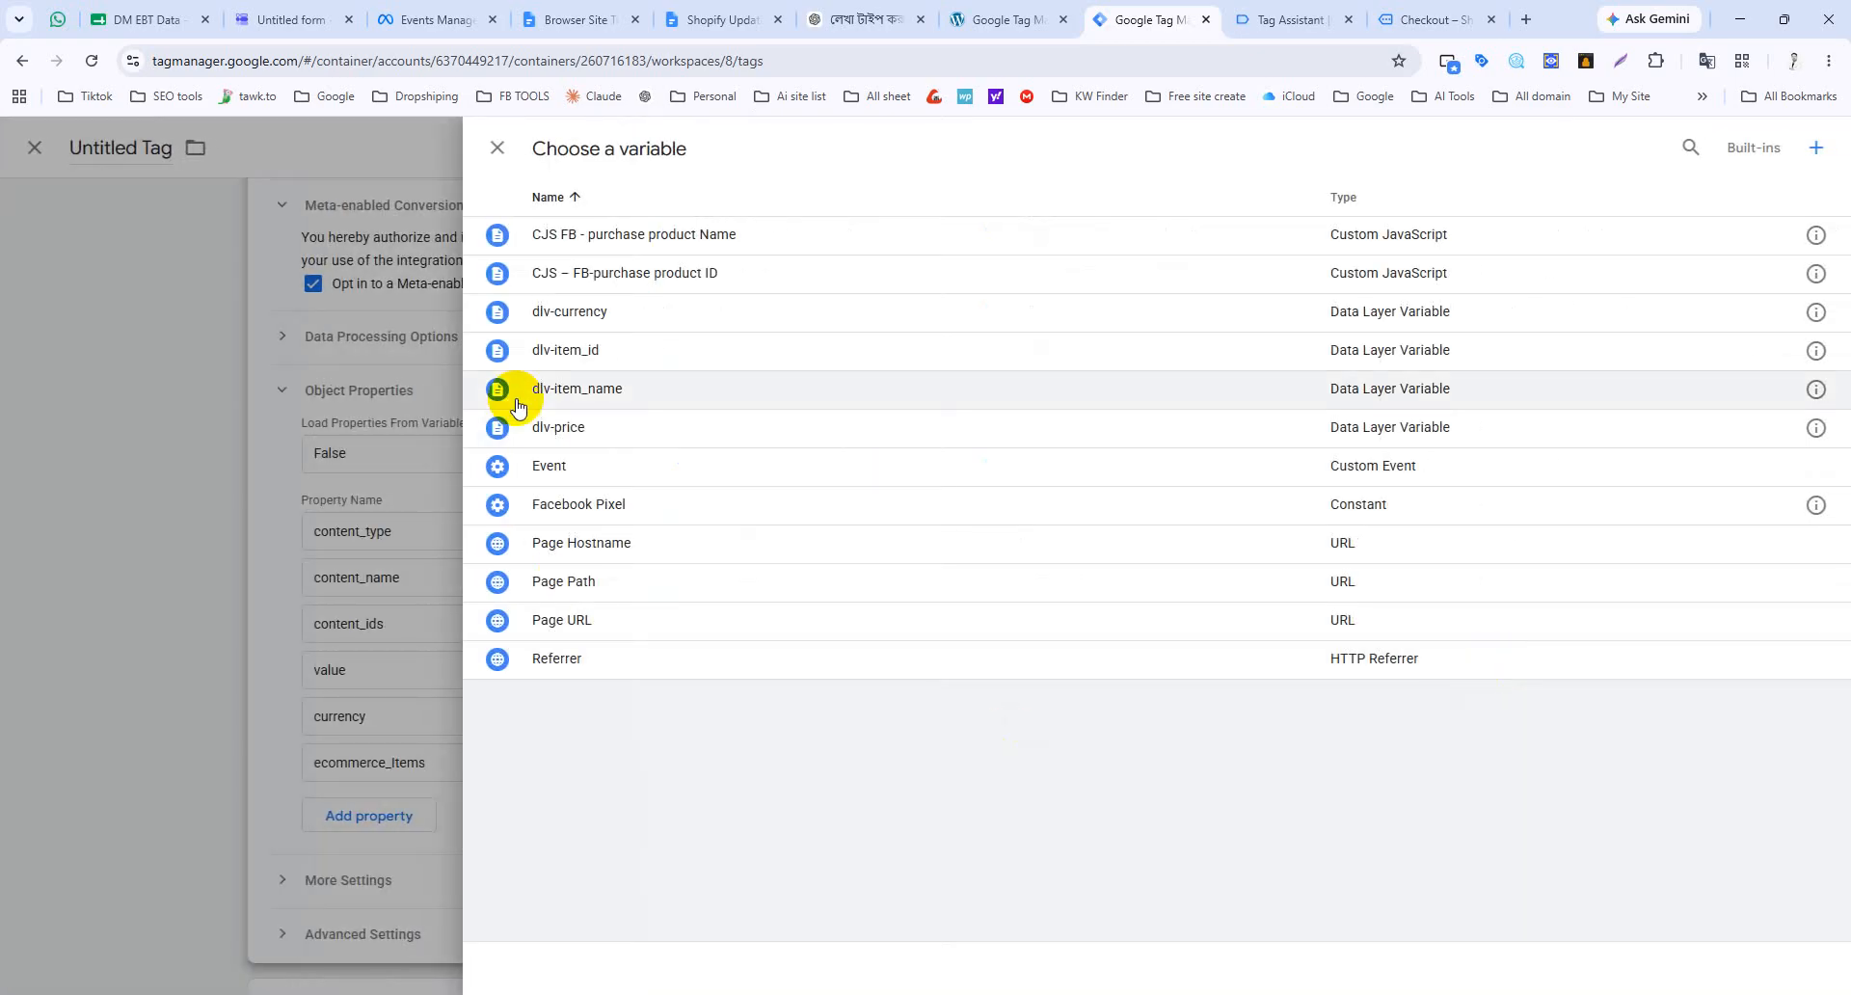
left_click(1425, 20)
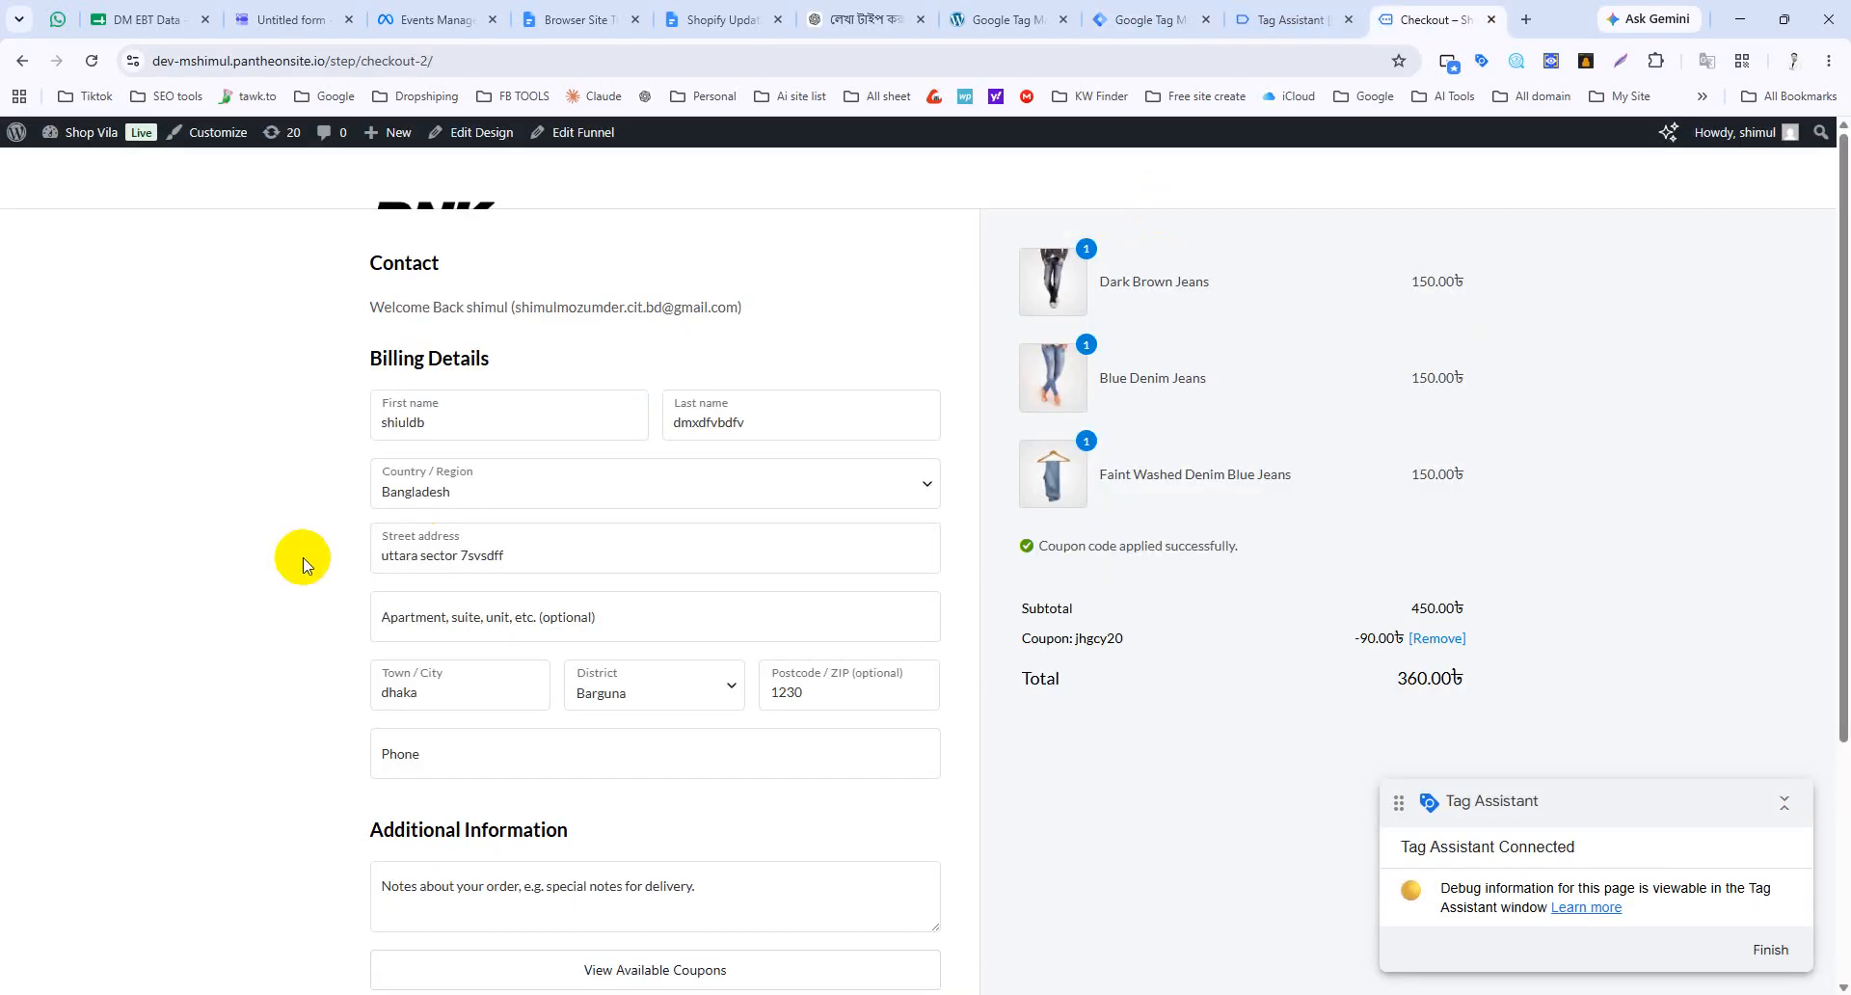
left_click(1254, 17)
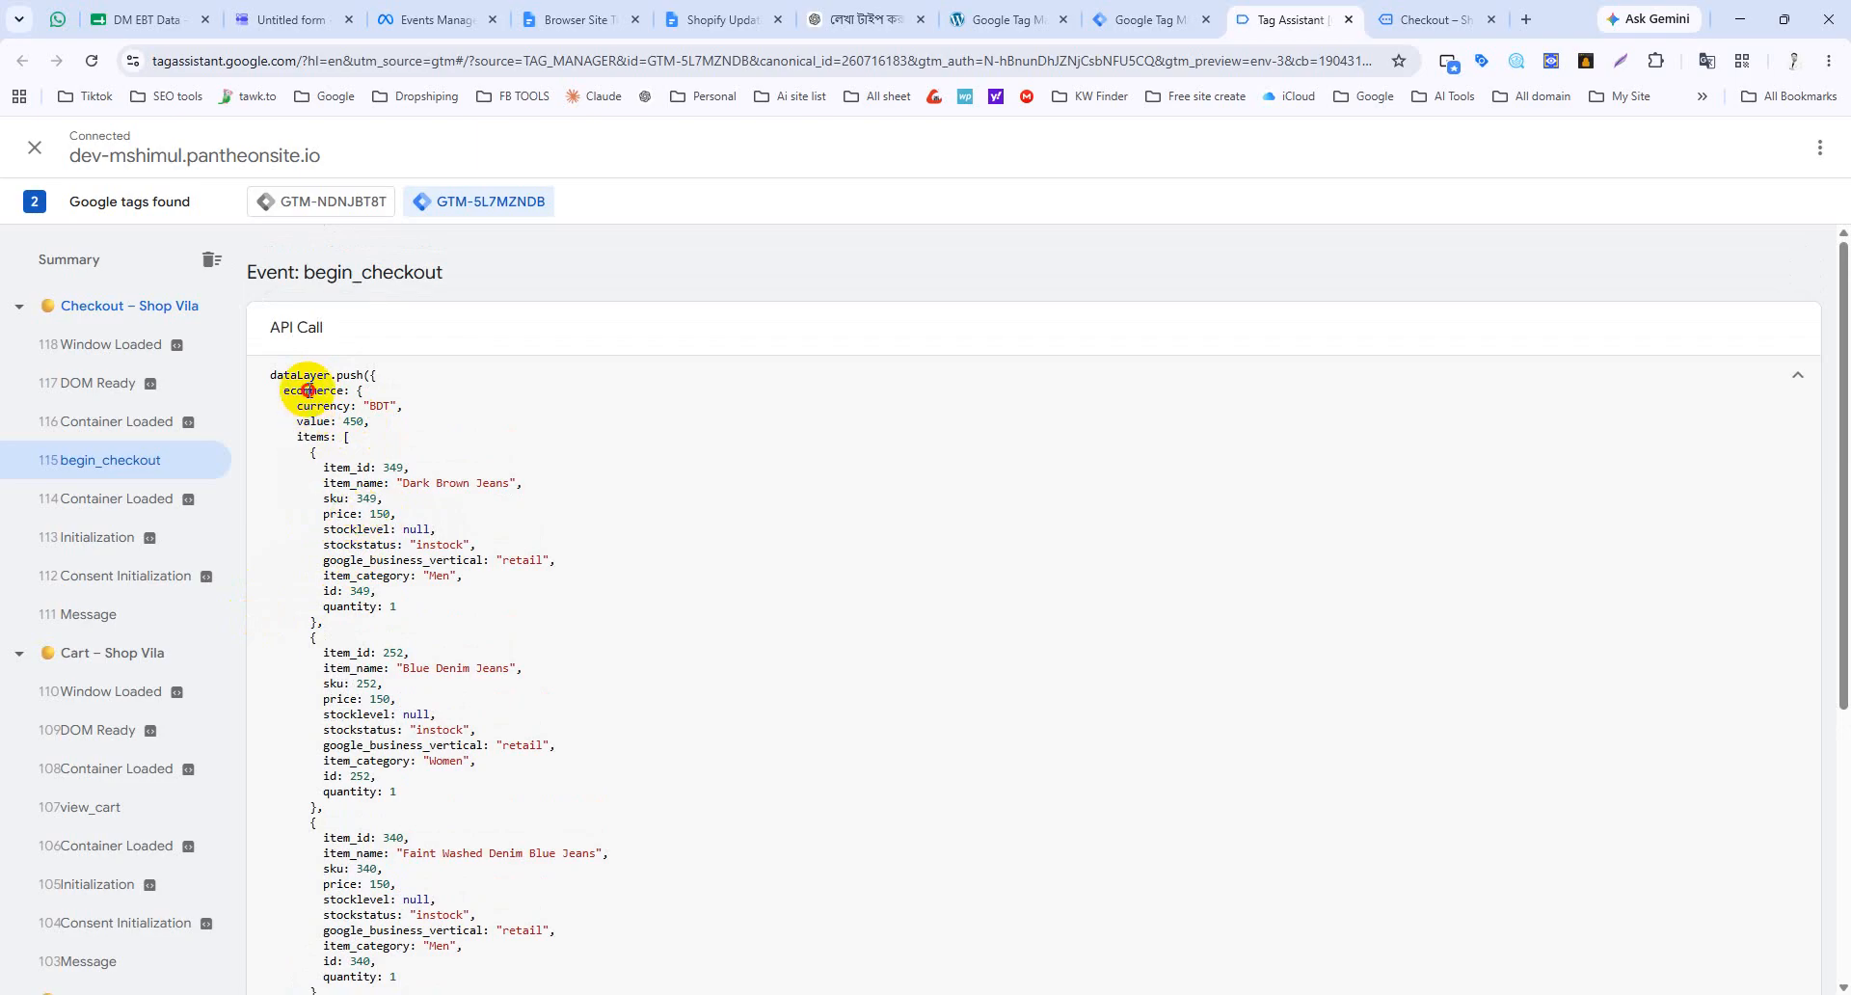
left_click(1157, 19)
left_click(1817, 148)
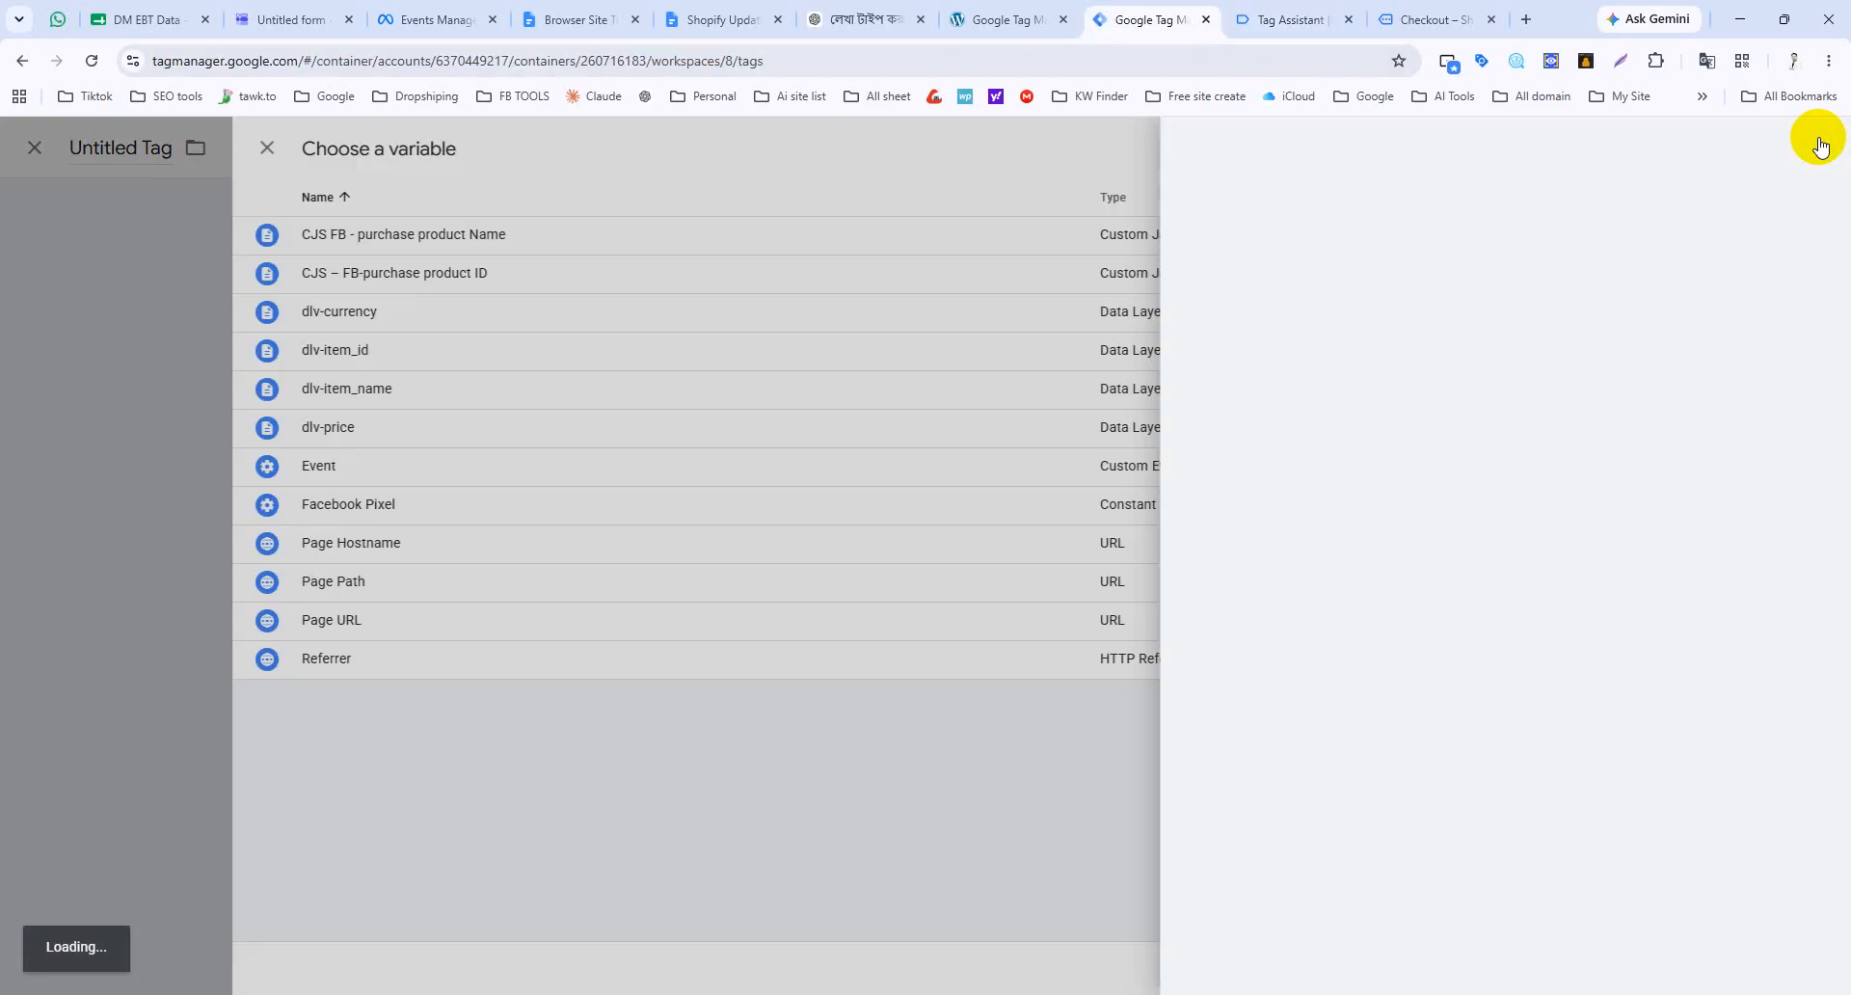
left_click(1157, 325)
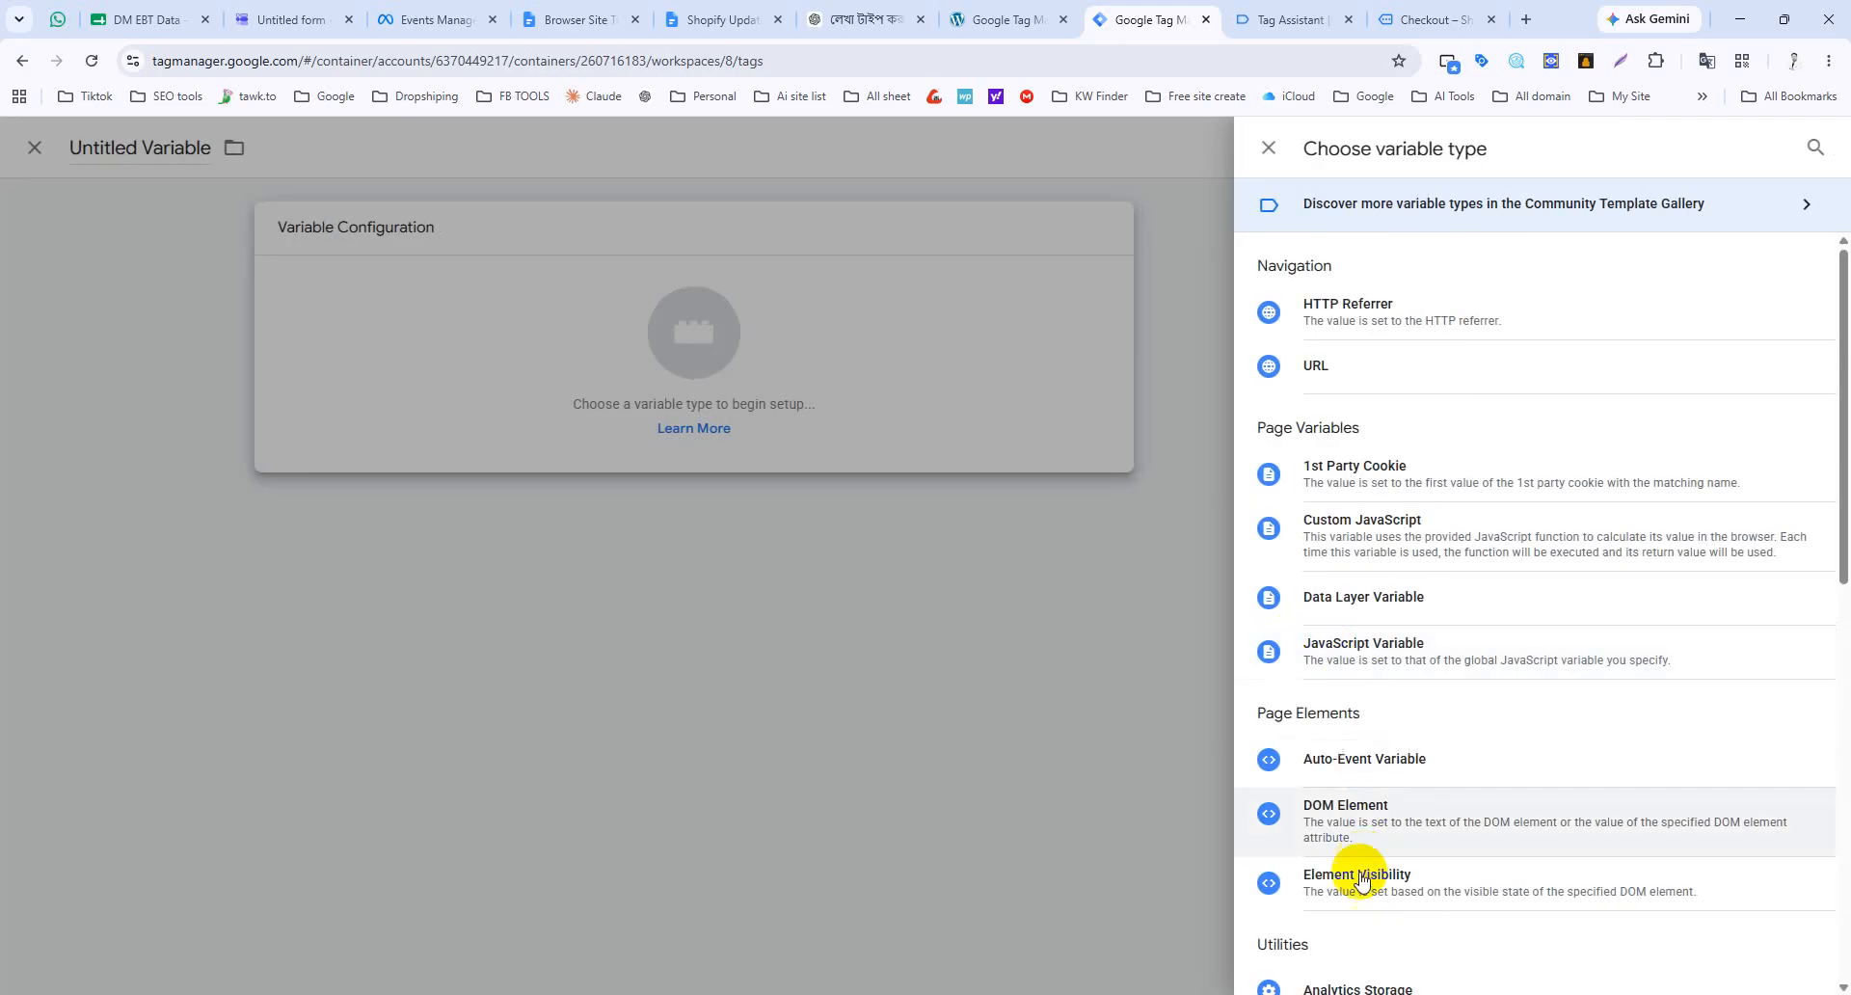
left_click(1388, 600)
left_click(845, 425)
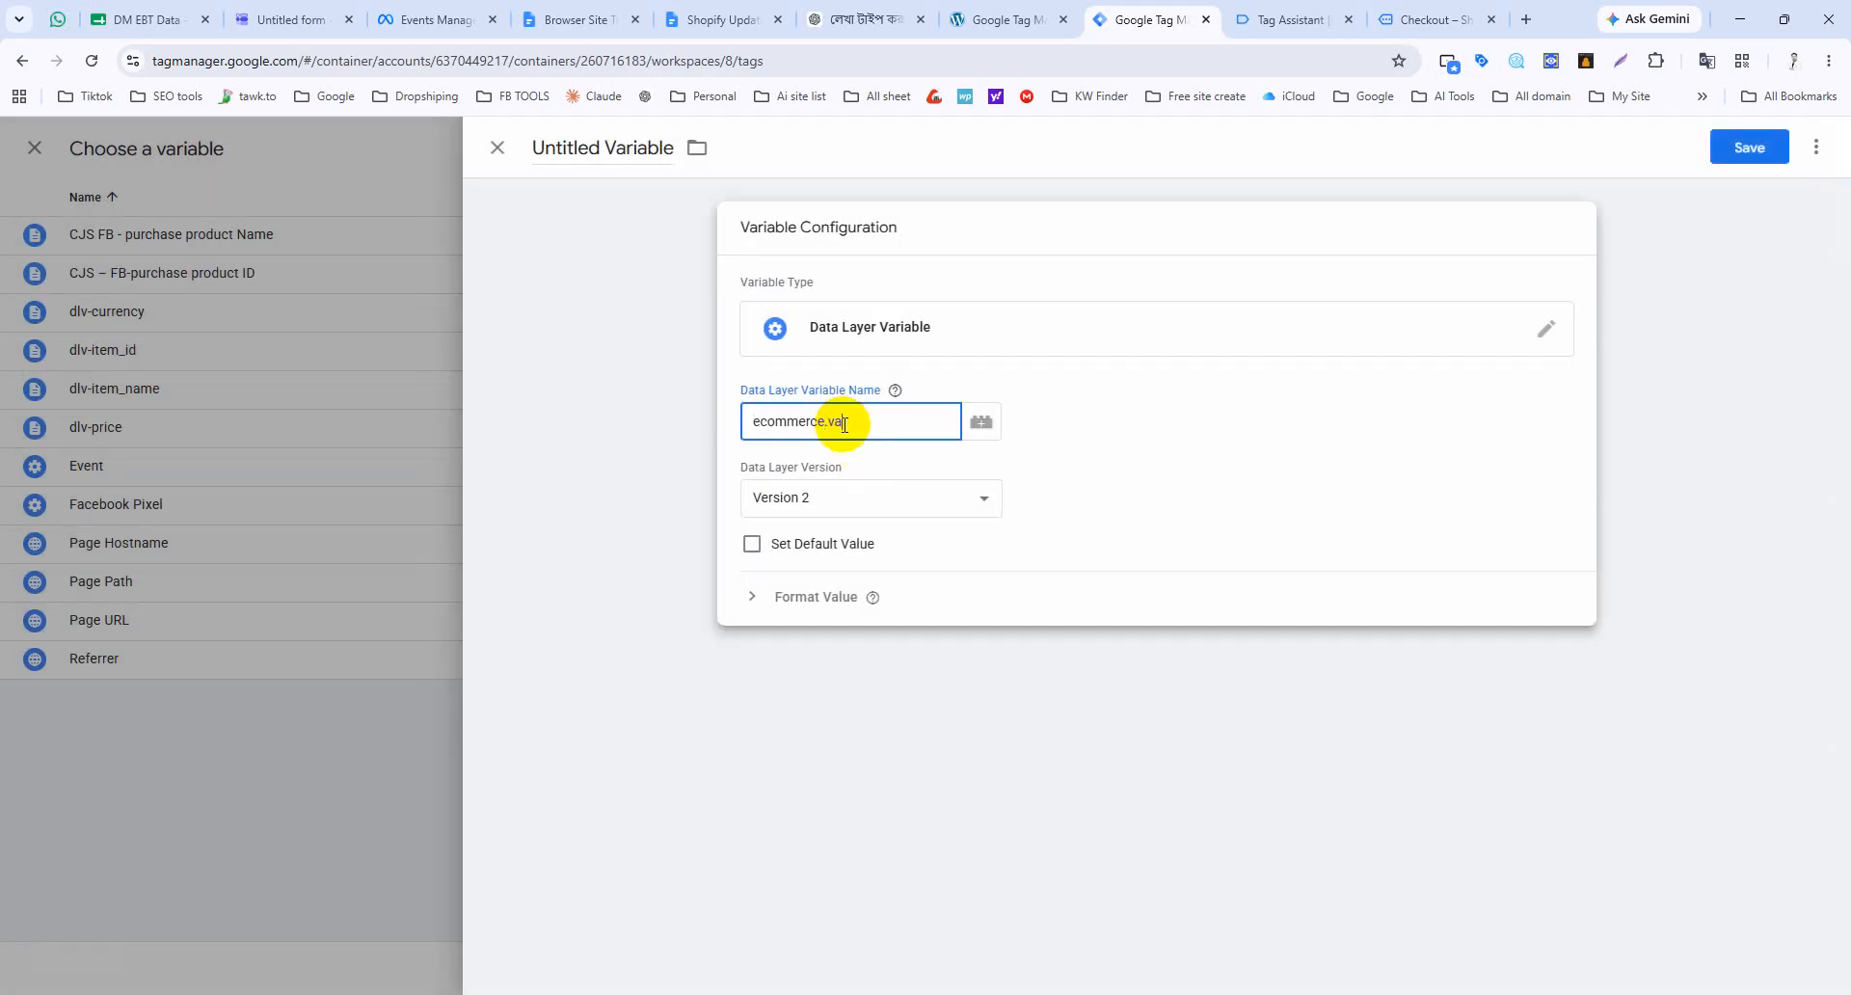
Step: Name the new variable dlv-purchase_value and save it as the value property's value
double_click(566, 150)
triple_click(566, 152)
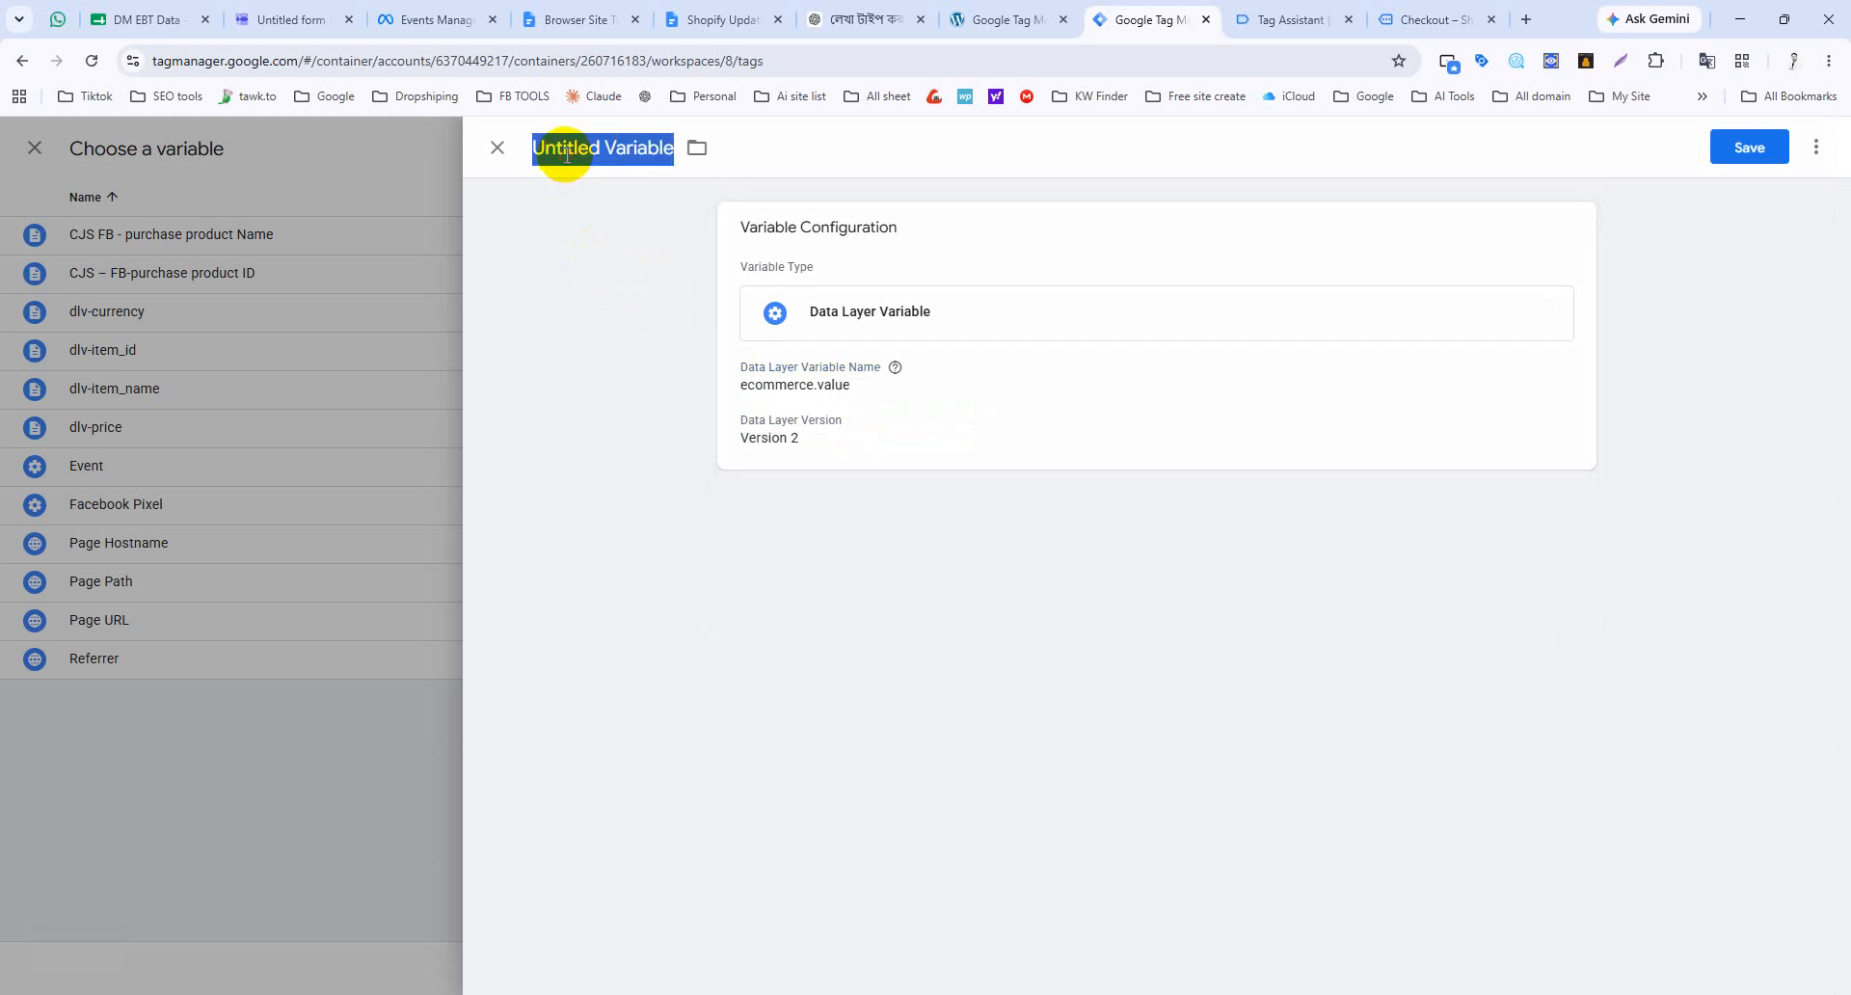
type("dlv-purchase_value")
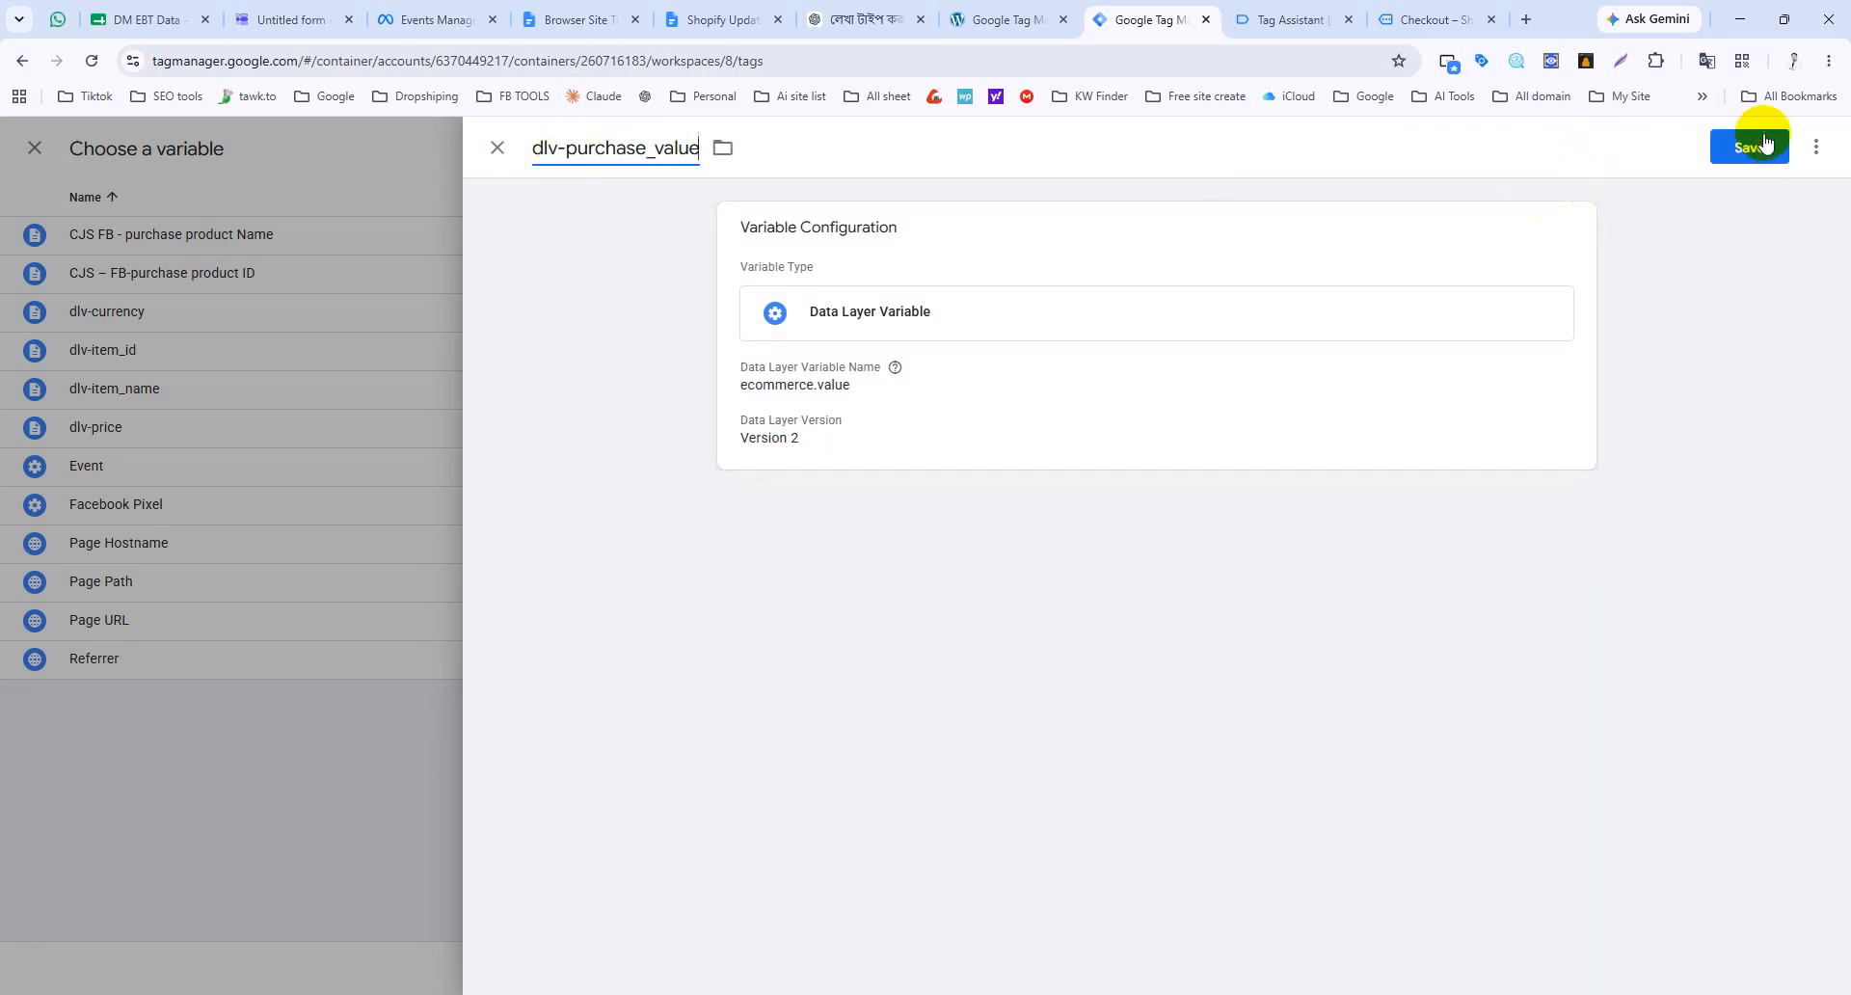
left_click(1732, 150)
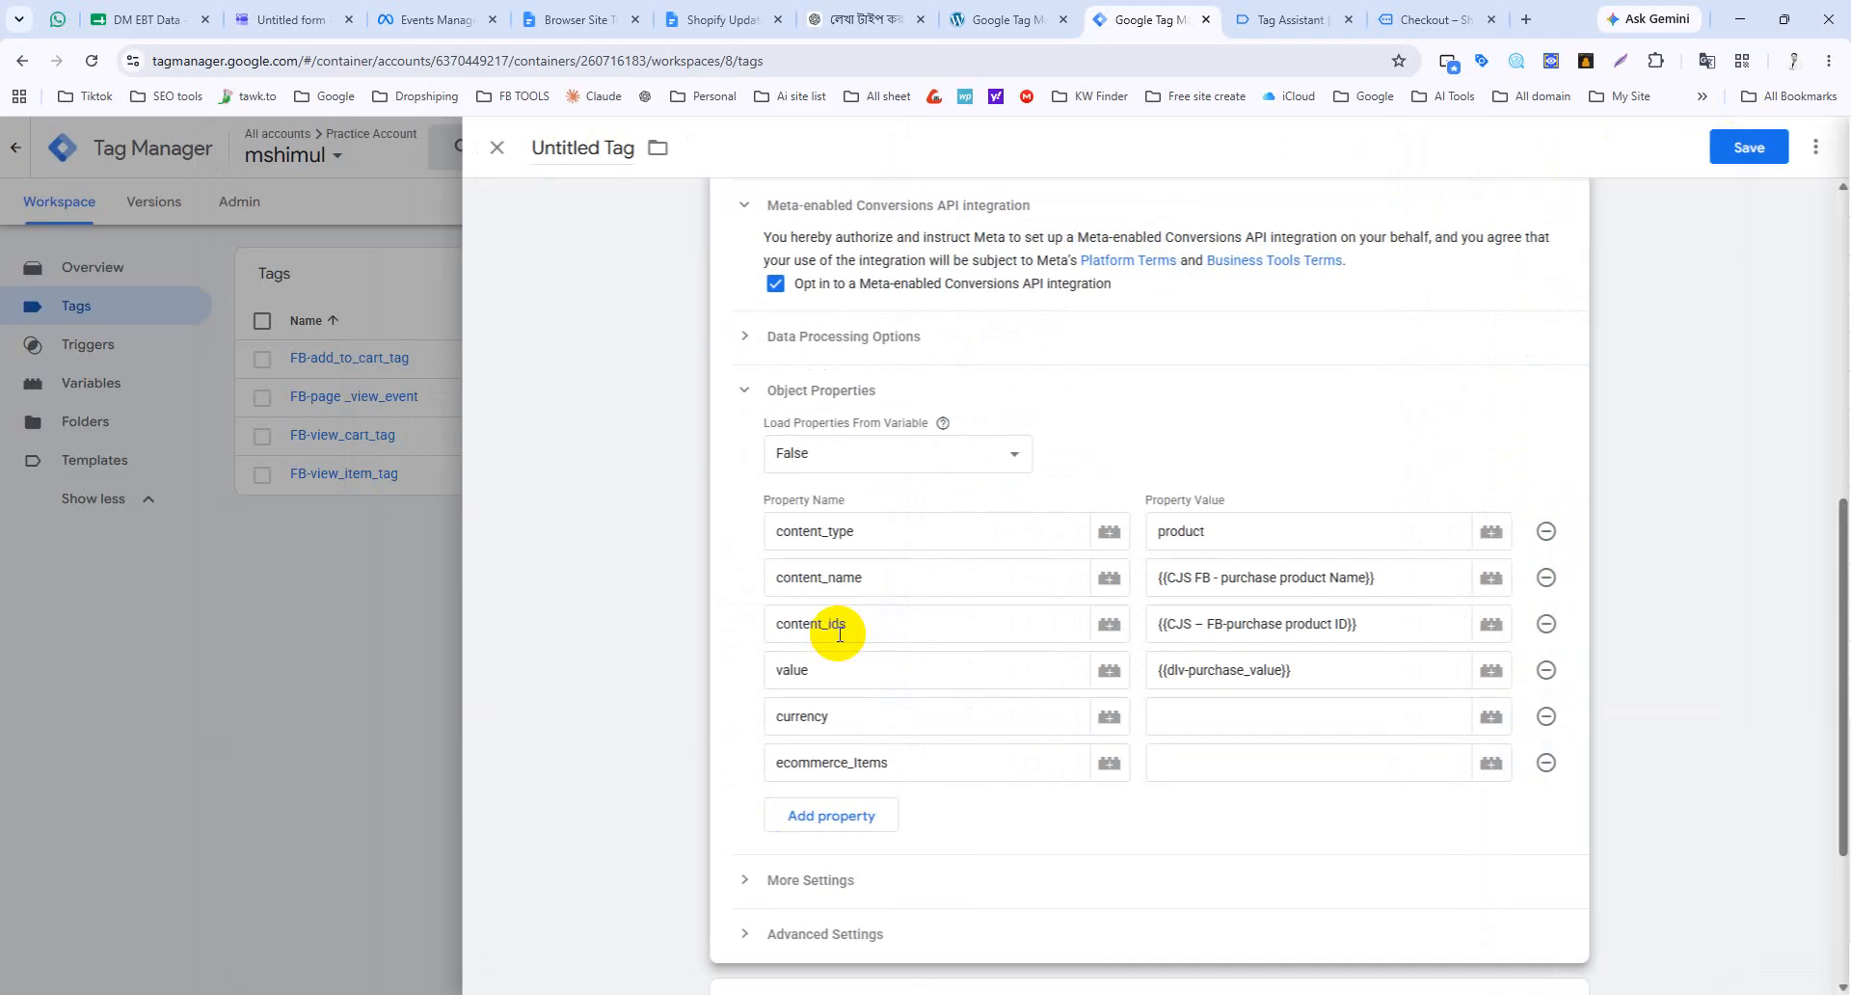
Step: Assign the dlv-currency variable to the currency property
left_click(1492, 716)
left_click(611, 311)
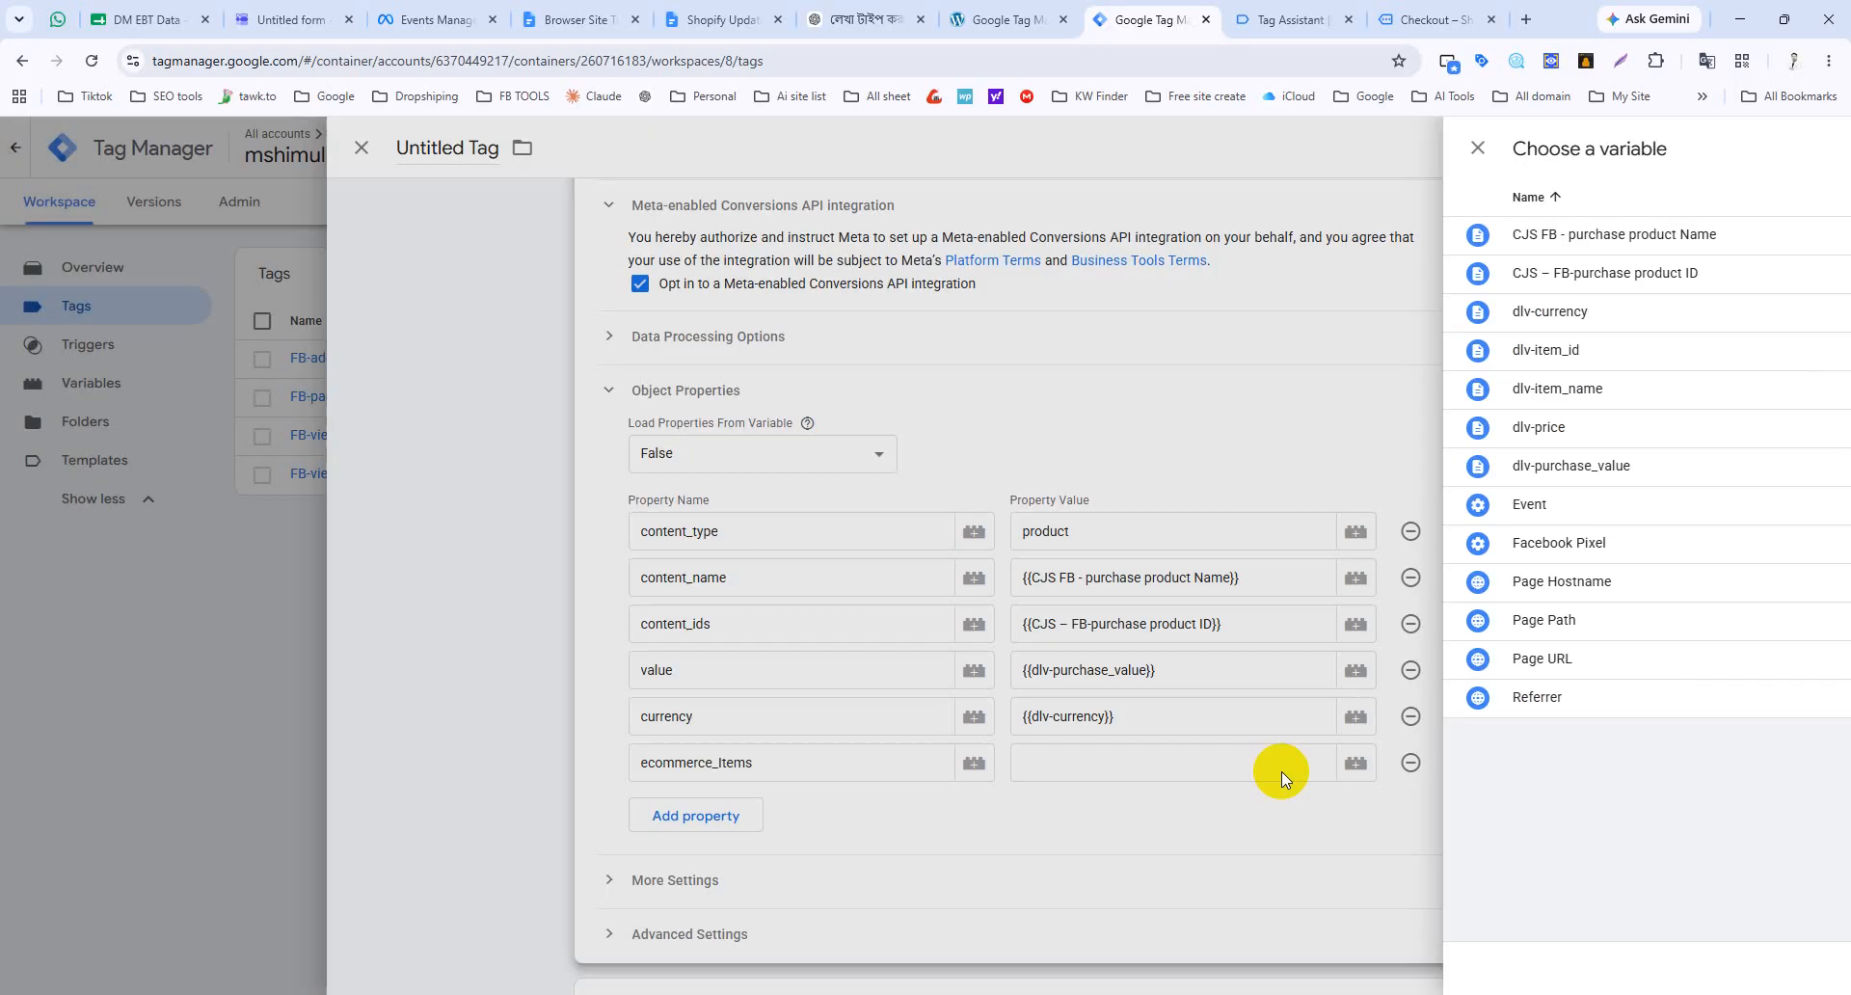
Step: Start a new variable for the ecommerce_Items property and examine the items array of the begin_checkout event in Tag Assistant
left_click(1491, 763)
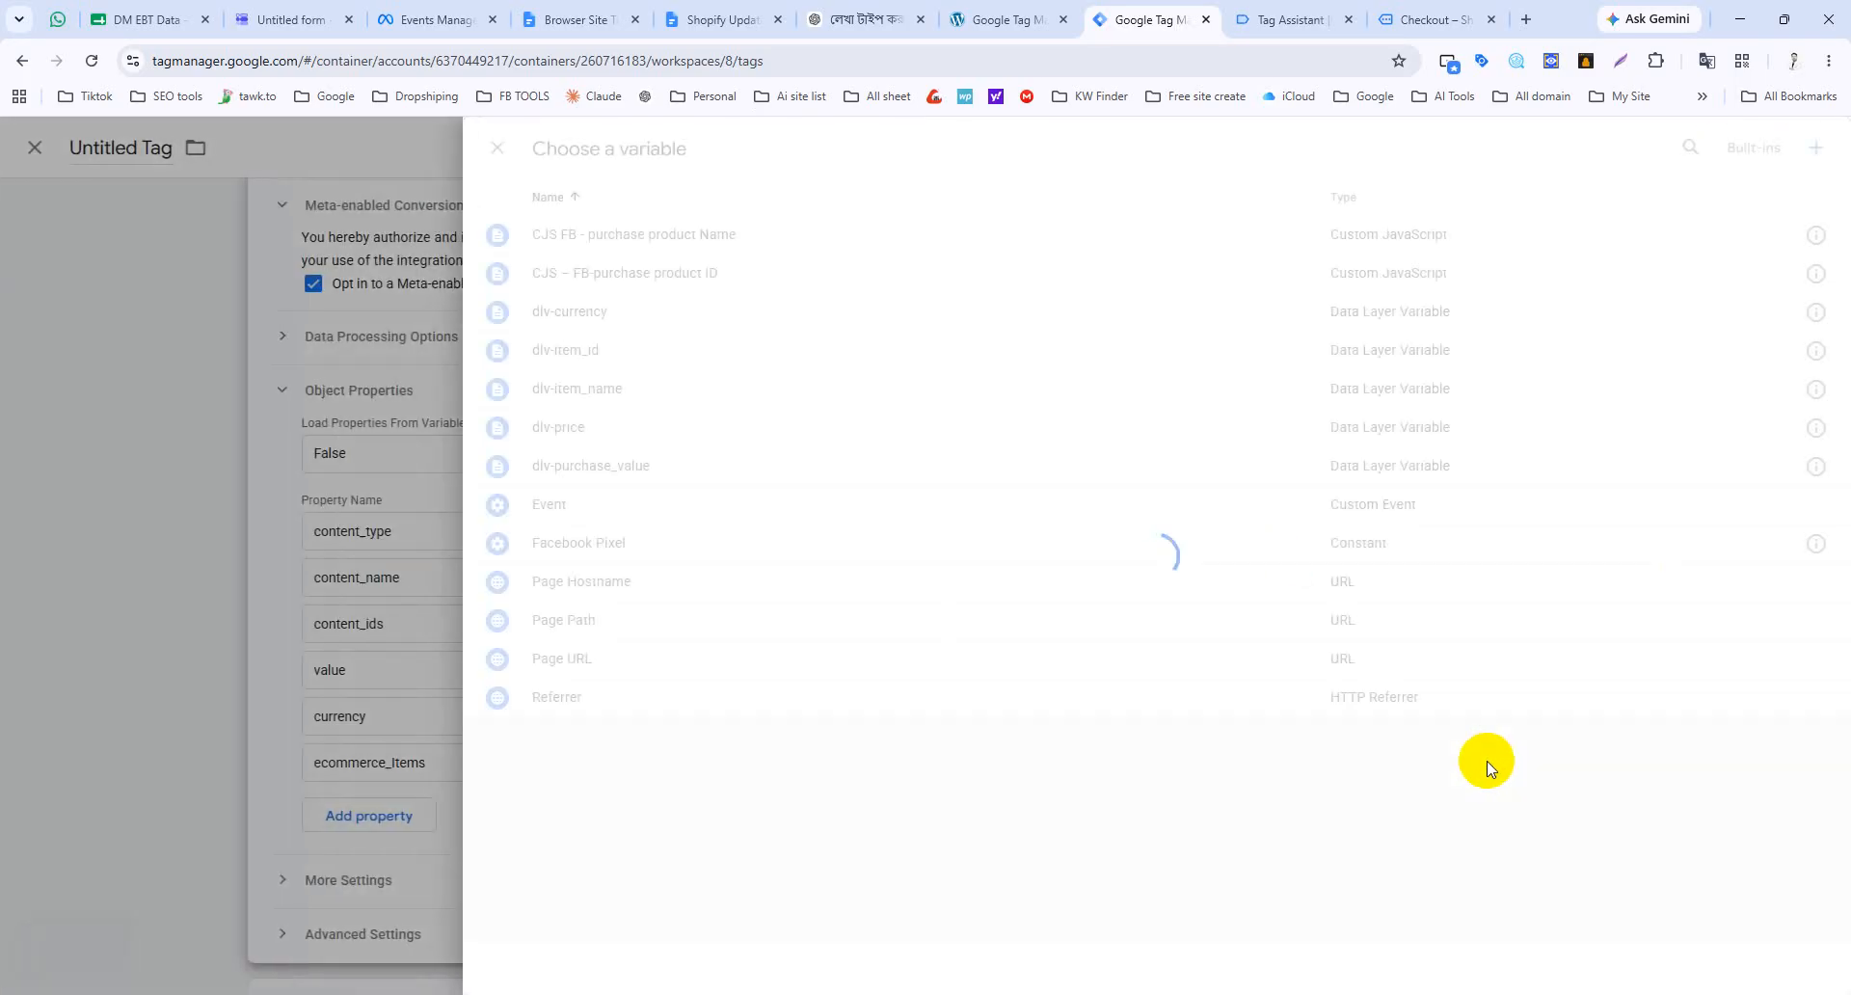
left_click(1815, 148)
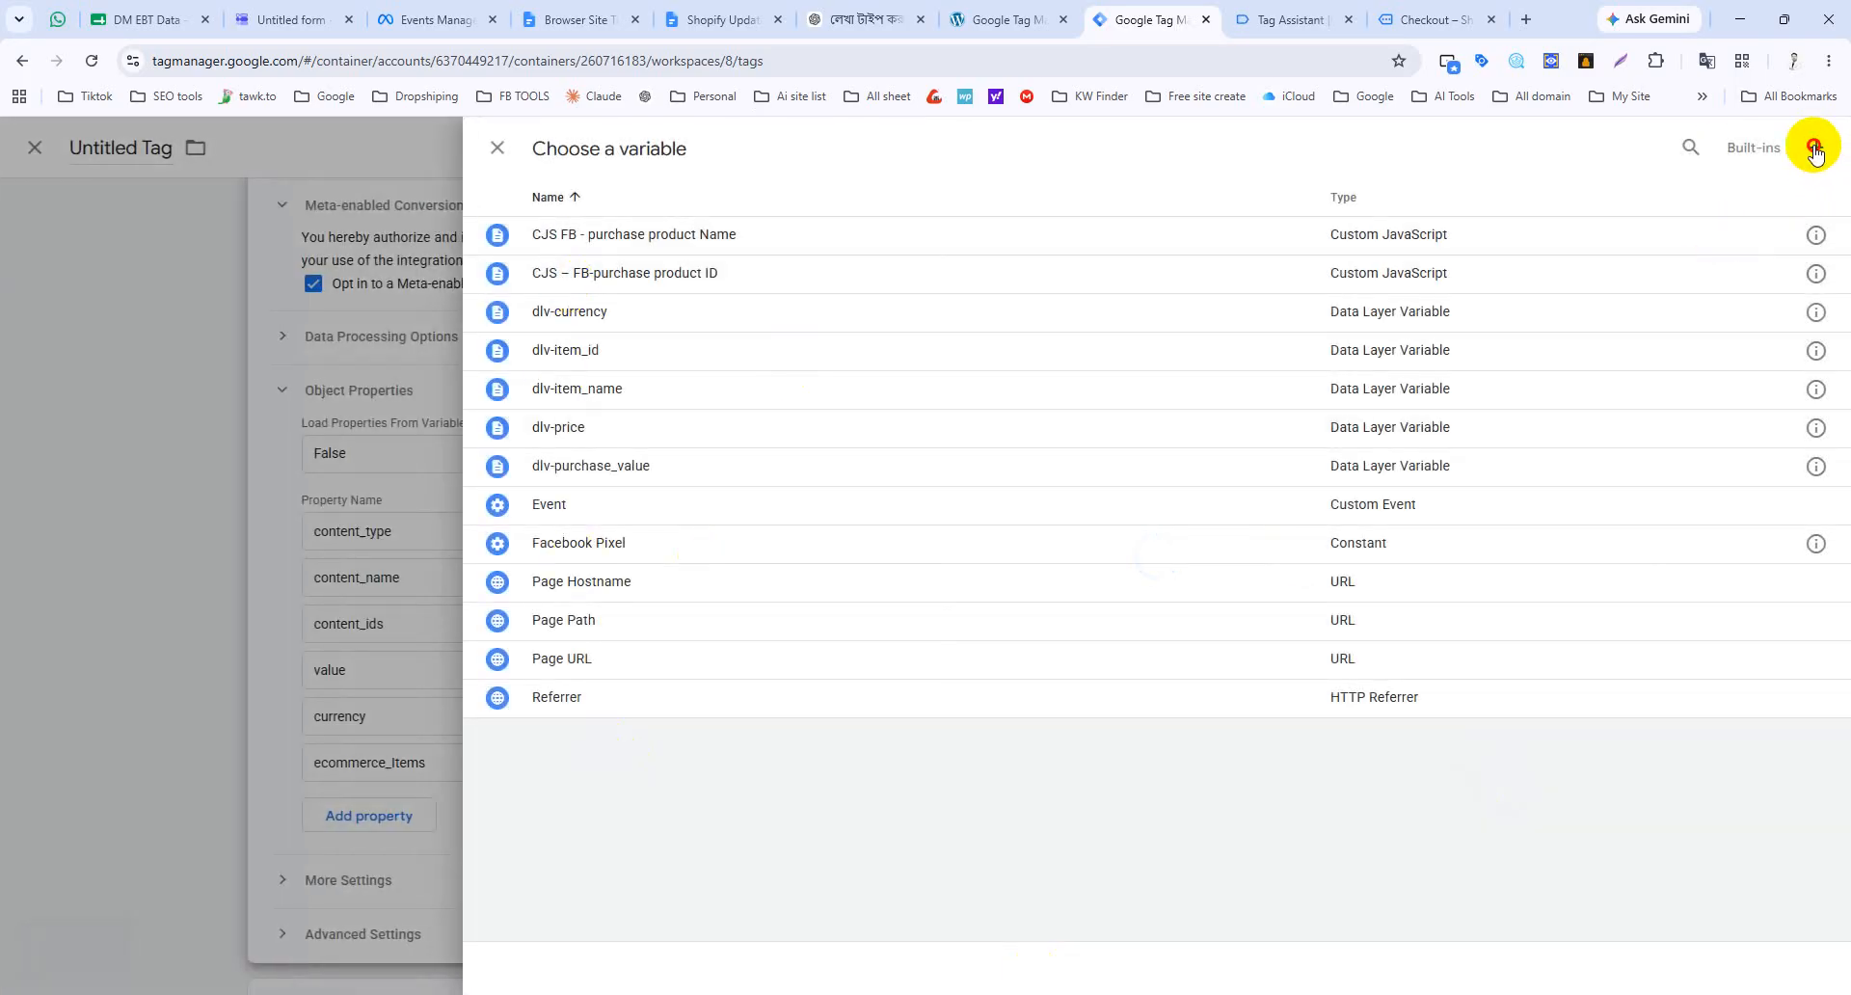
left_click(1285, 10)
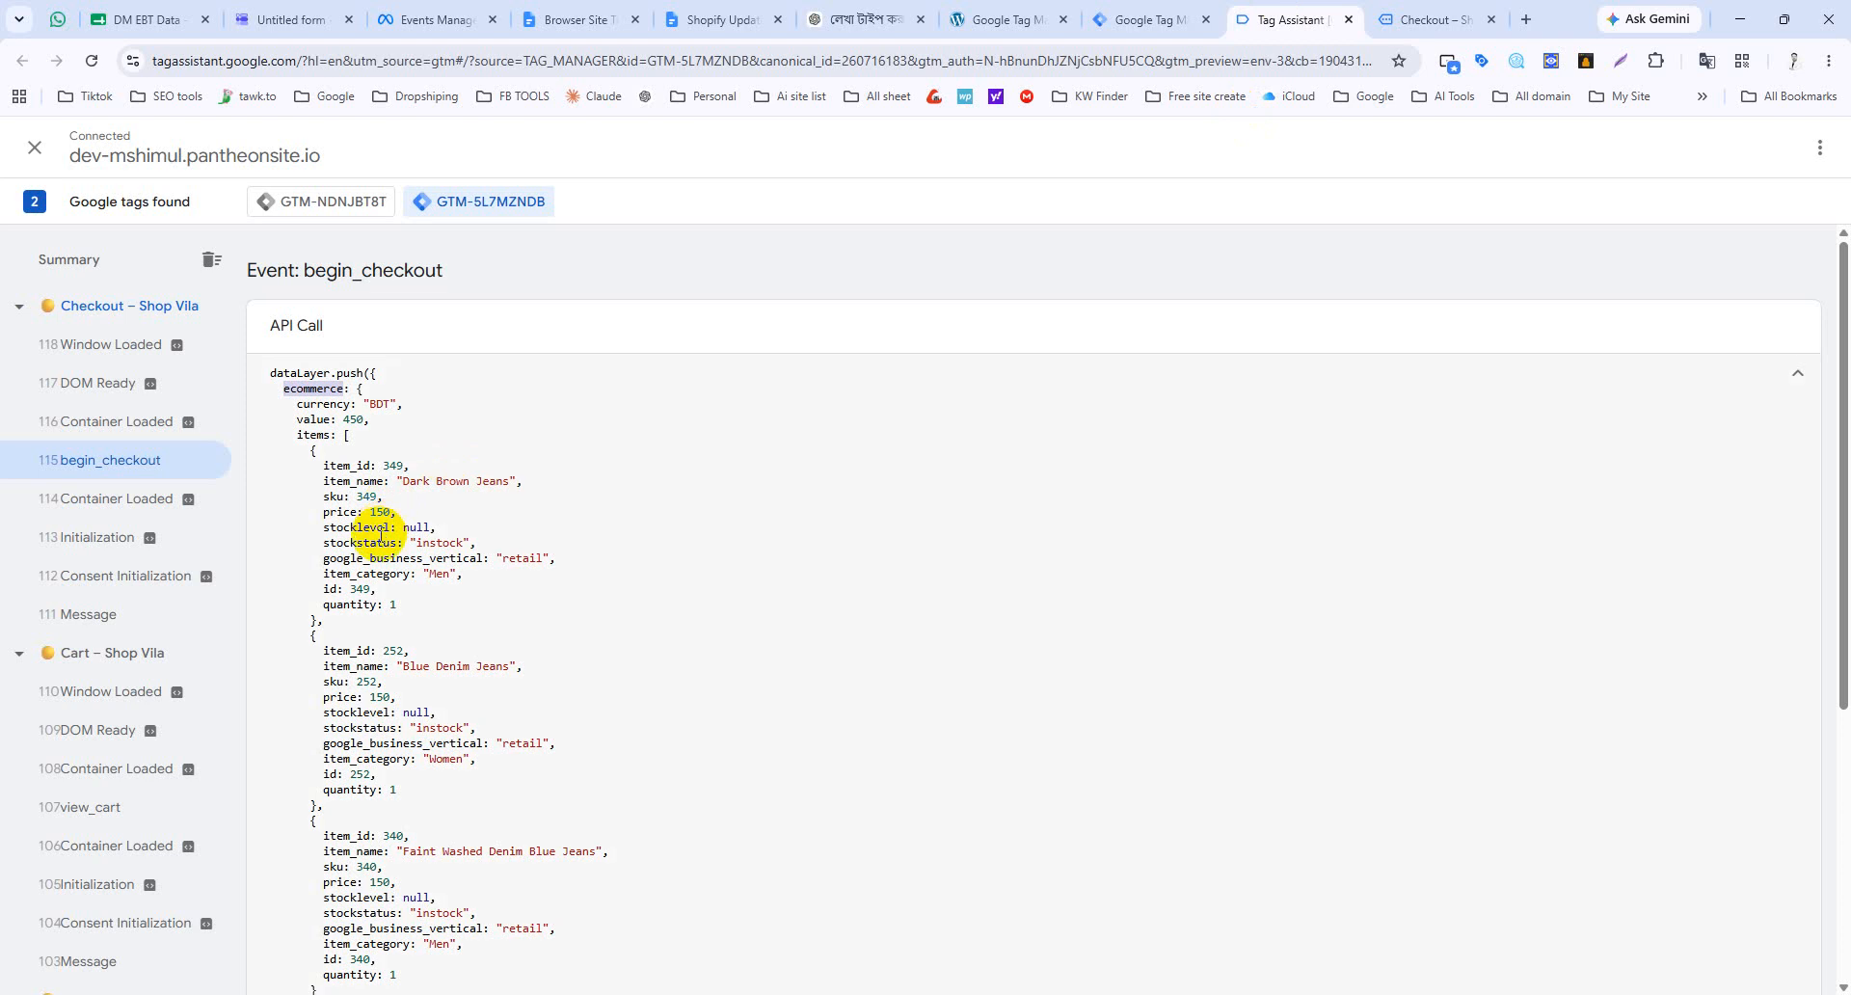
scroll(395, 550, "down", 3)
scroll(401, 570, "up", 3)
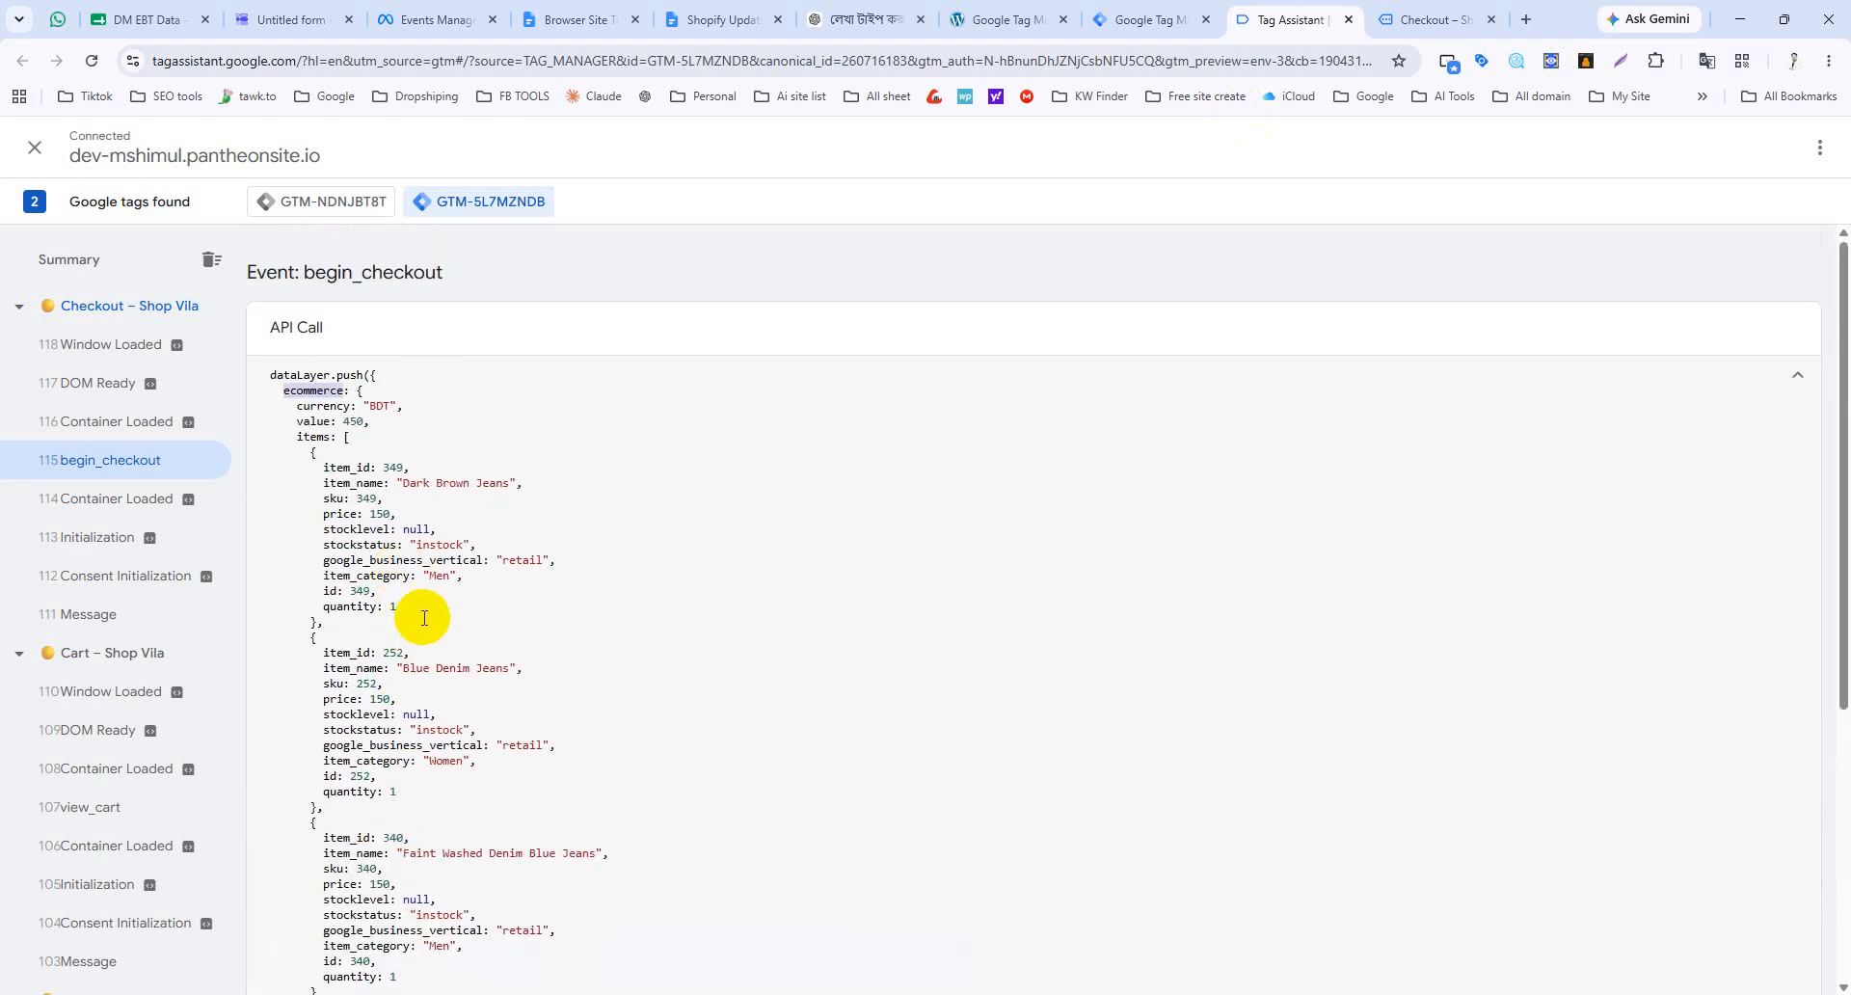
scroll(425, 616, "down", 2)
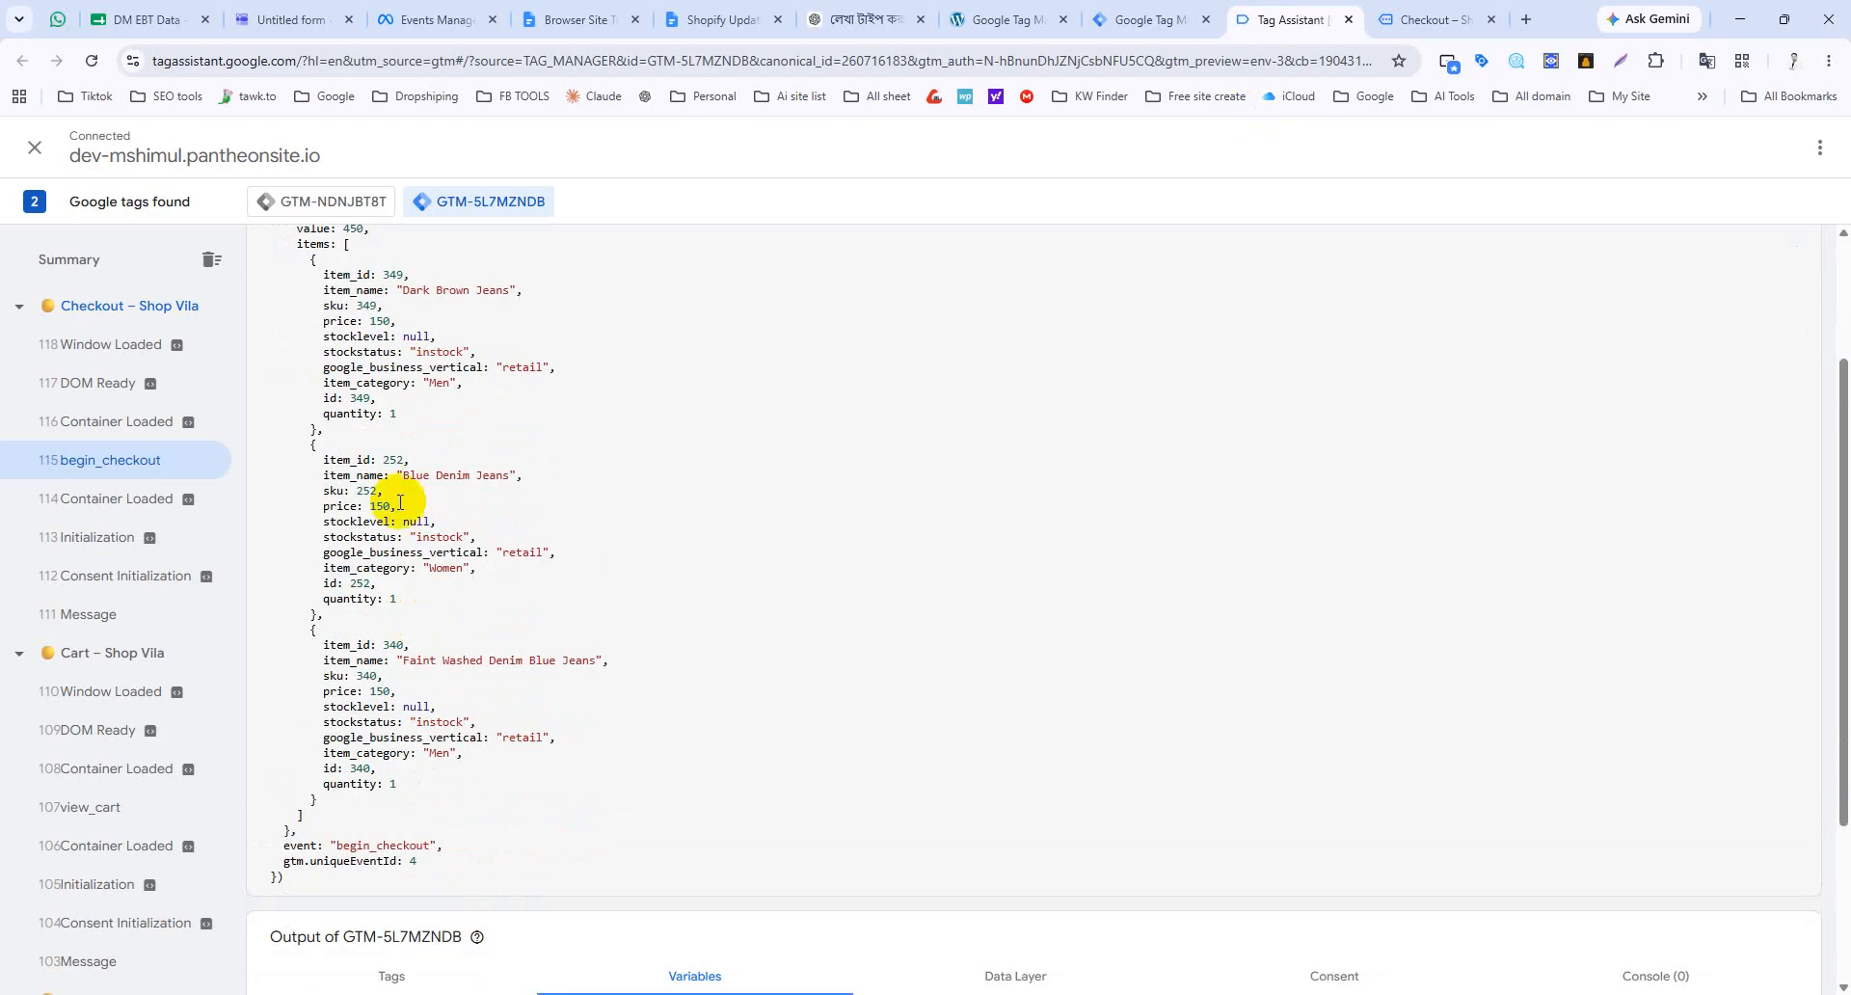
scroll(401, 482, "up", 3)
scroll(423, 691, "down", 1)
scroll(422, 691, "up", 1)
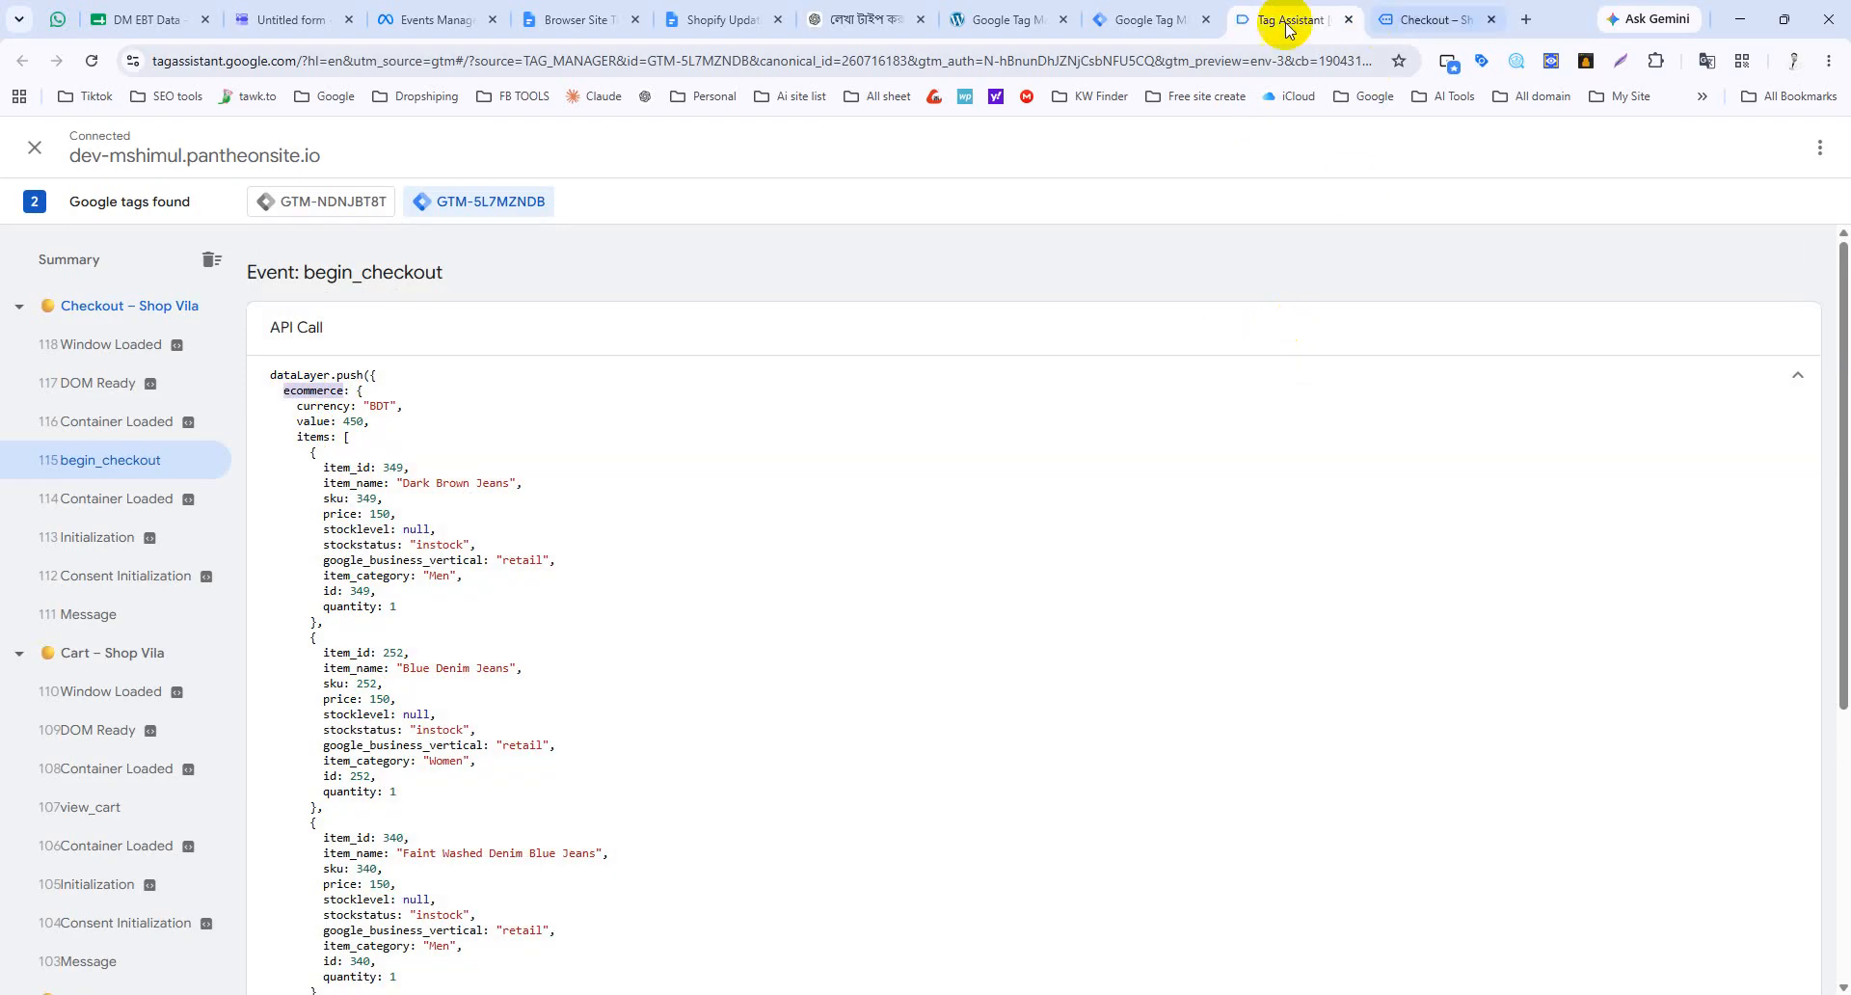
Step: Back in Tag Manager, make the new variable a Data Layer Variable with the data layer name ecommerce.items
left_click(1146, 19)
left_click(1125, 329)
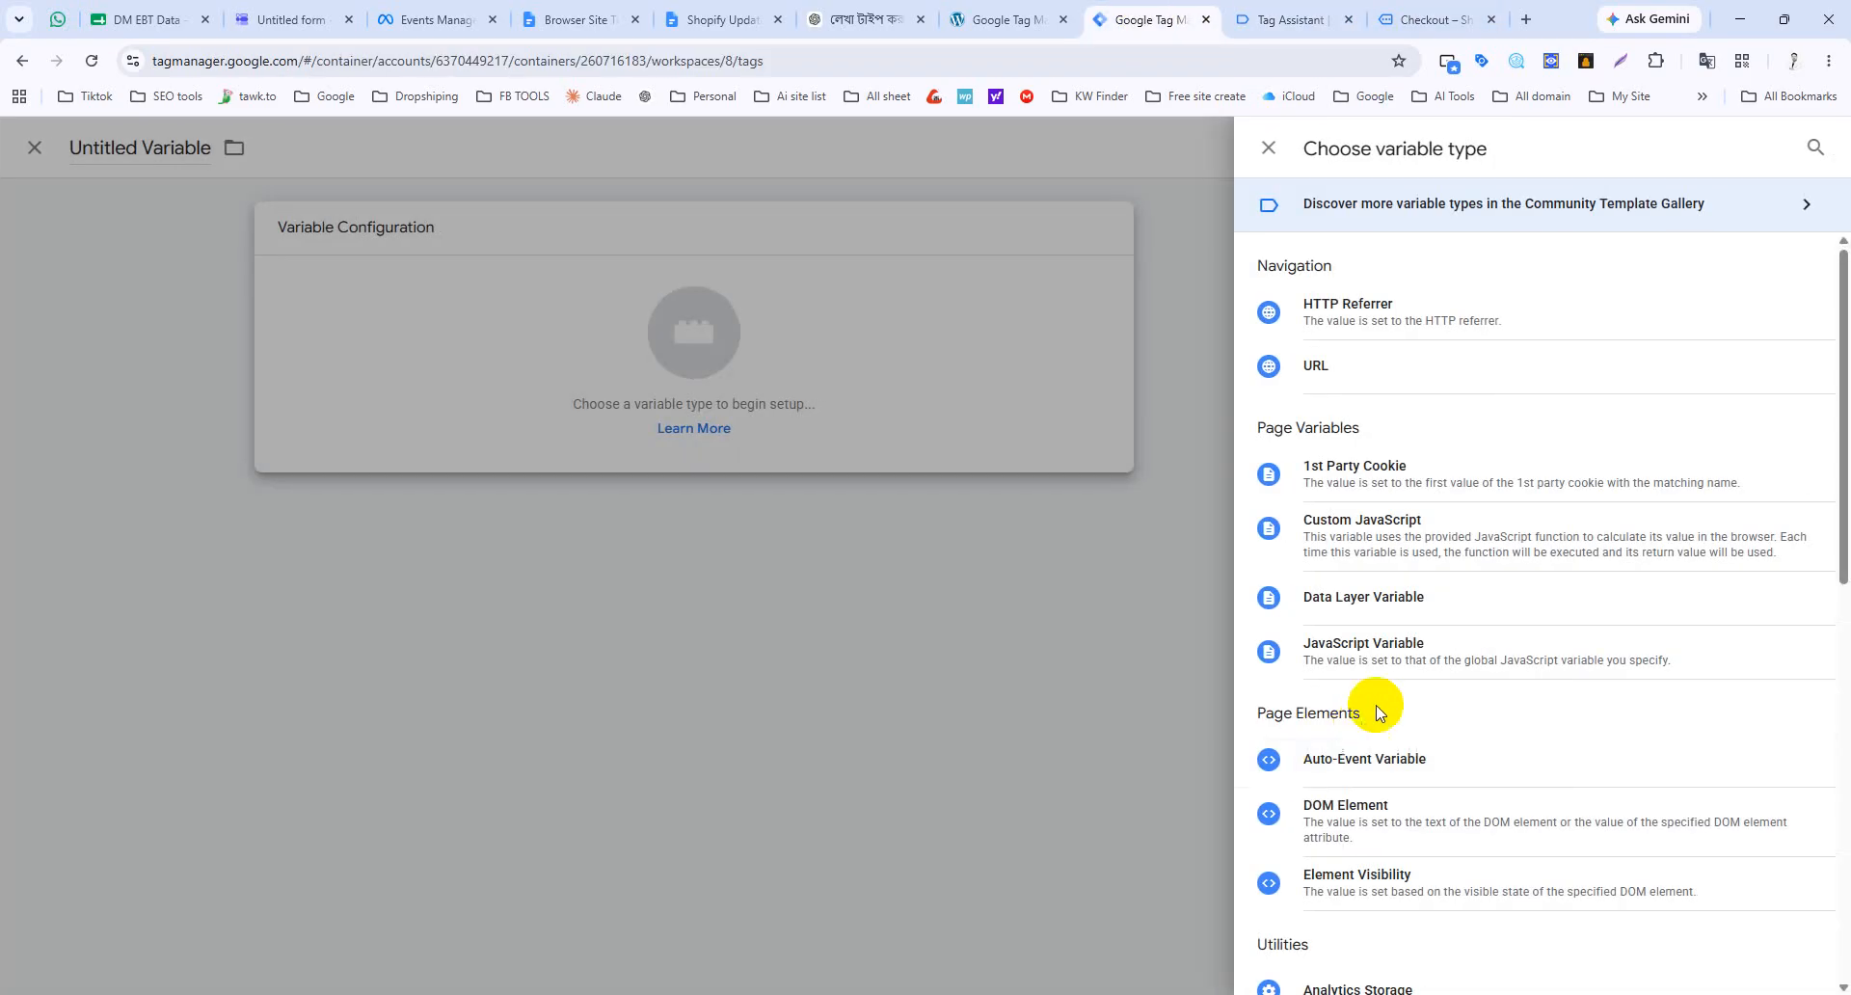
left_click(1426, 615)
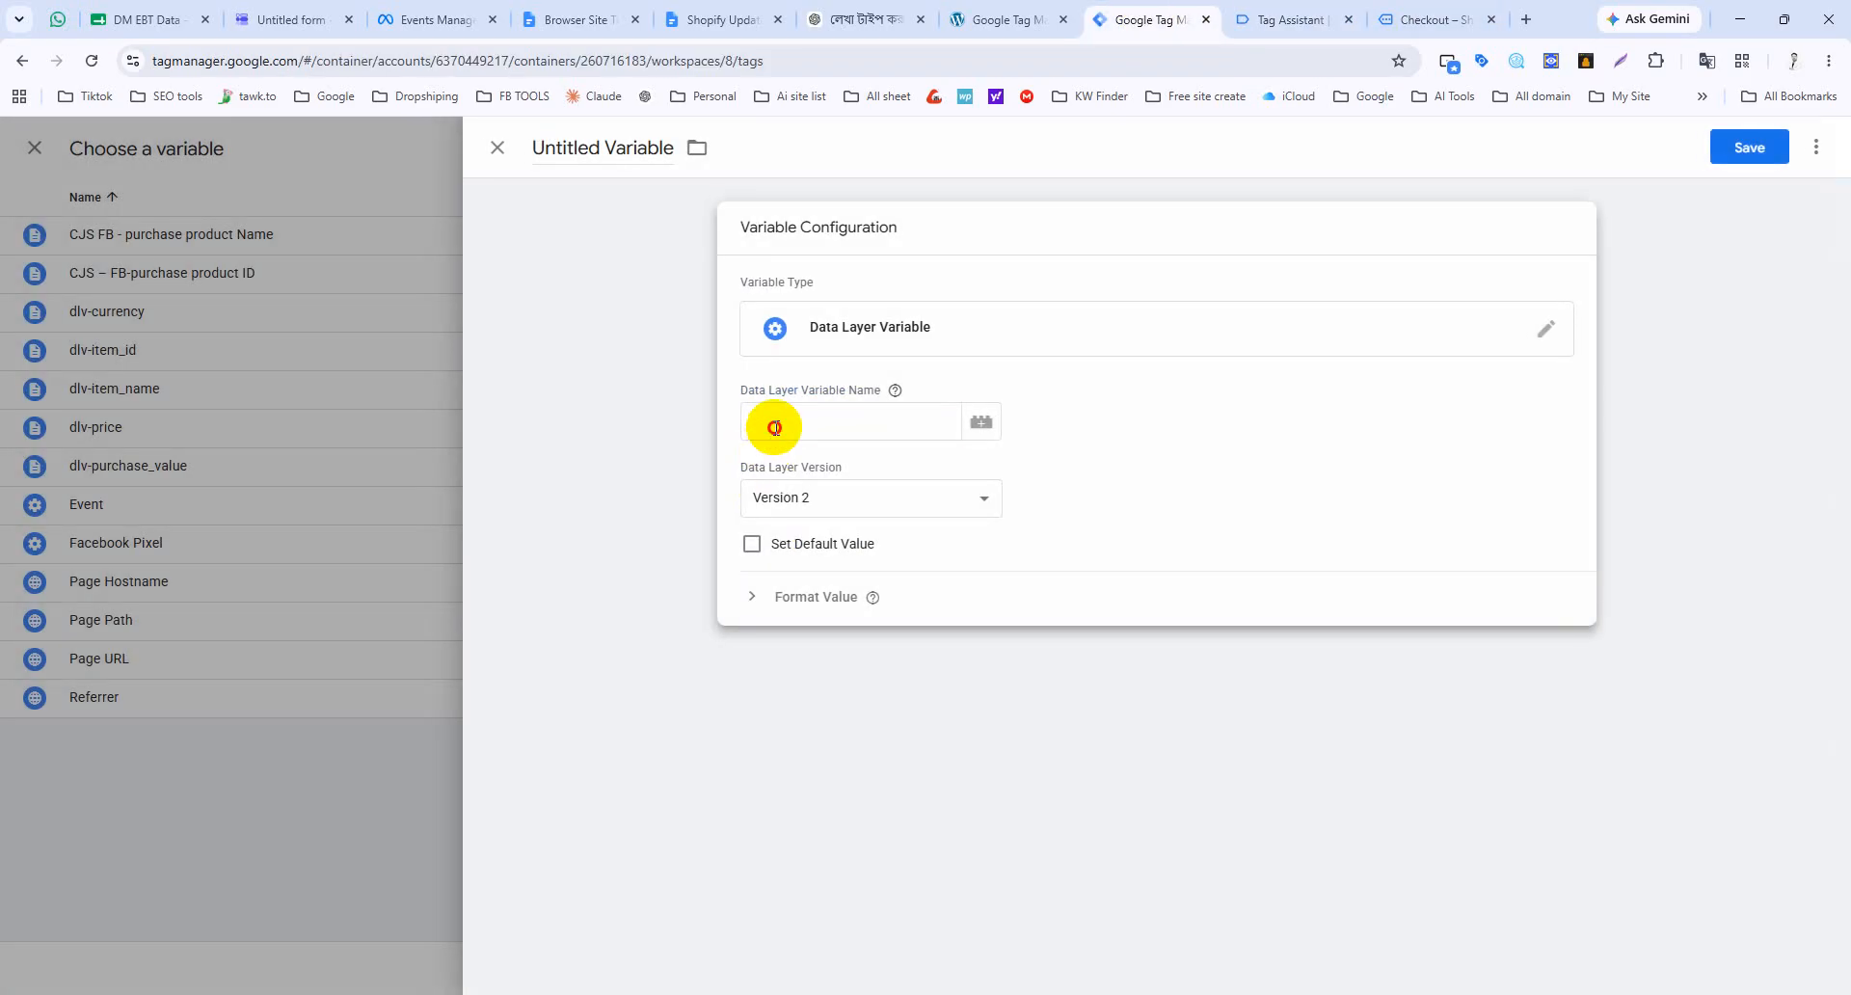
left_click(776, 425)
type("ecommerce")
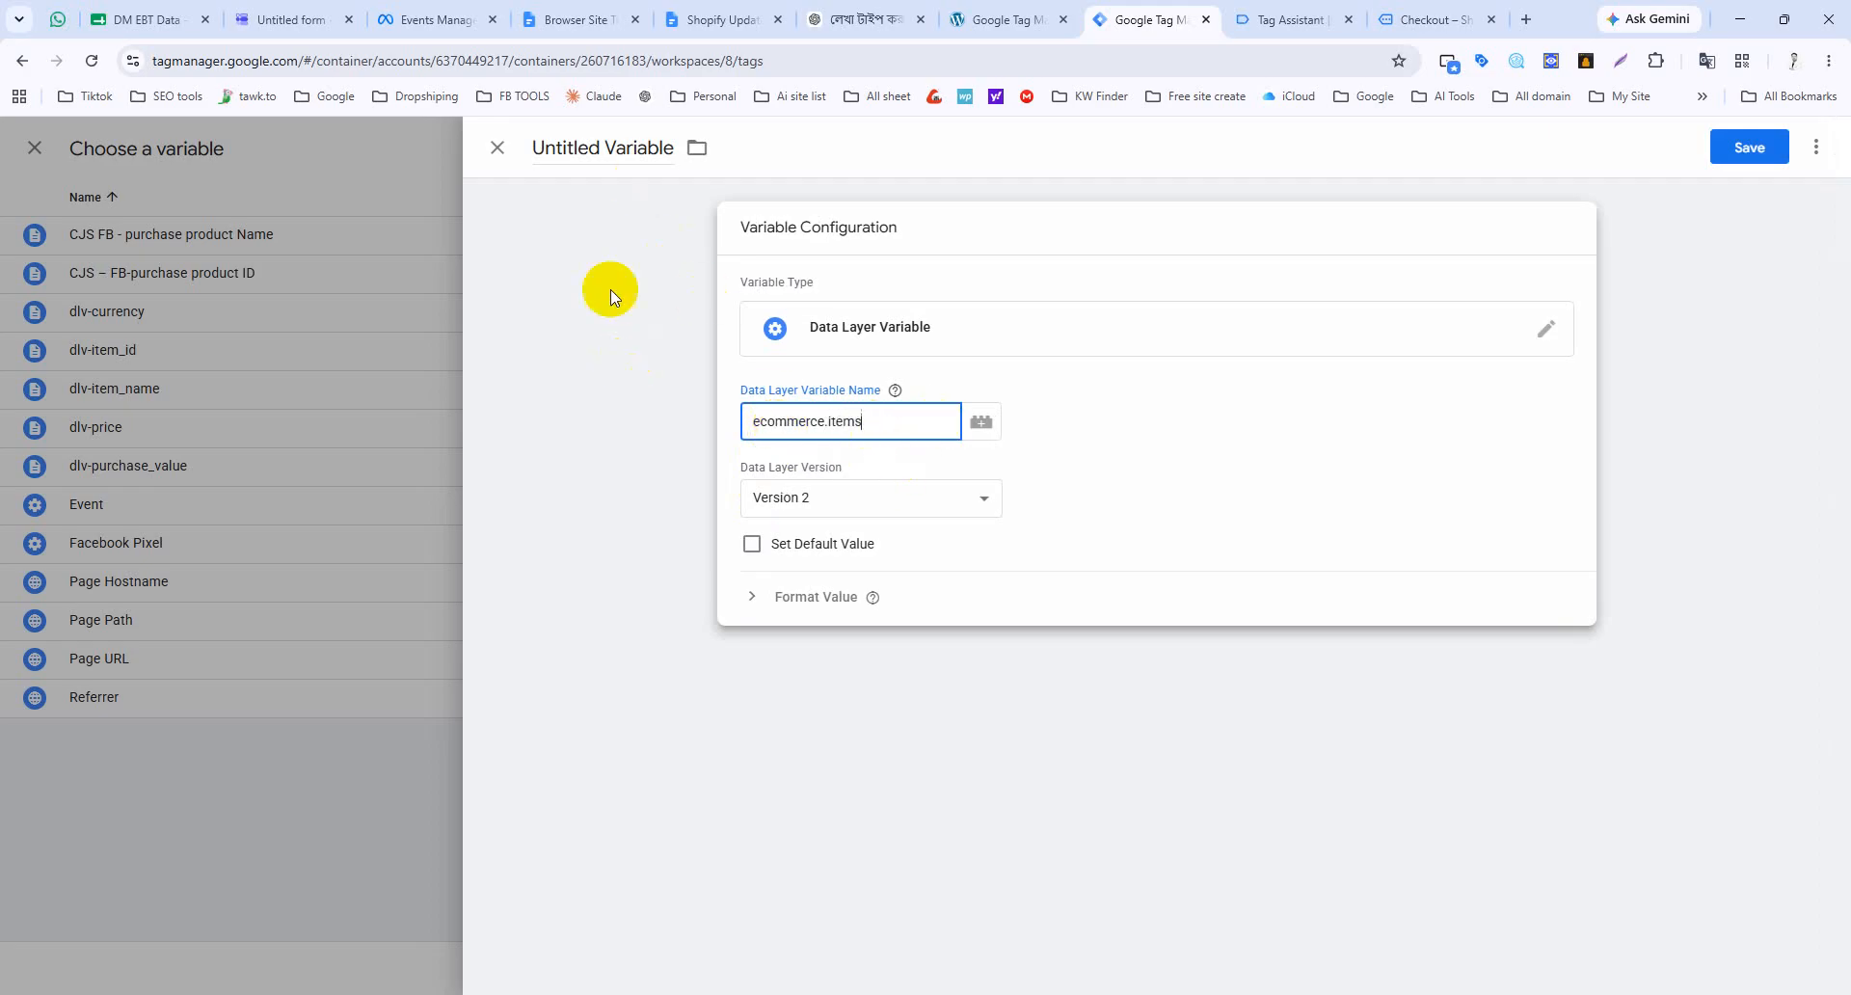
Step: Name the variable dlv-all_products and save it as the ecommerce_Items property's value
left_click(564, 154)
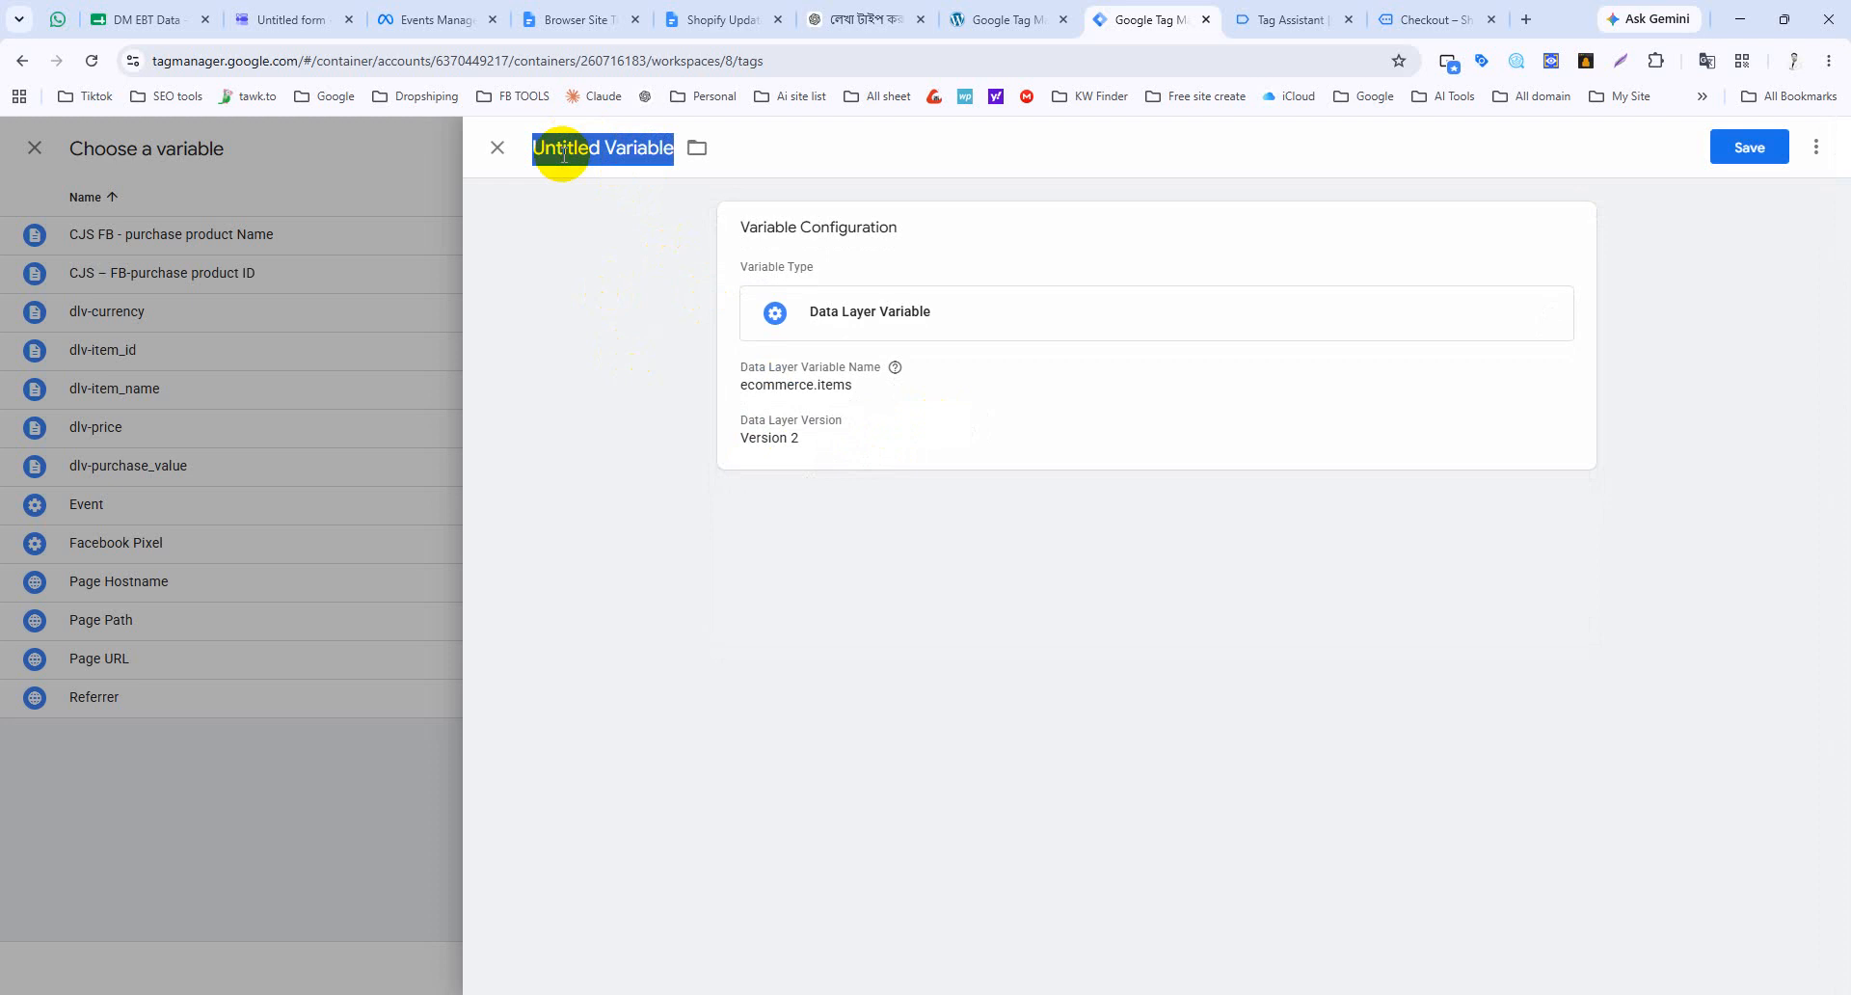
type("dlv-all_products")
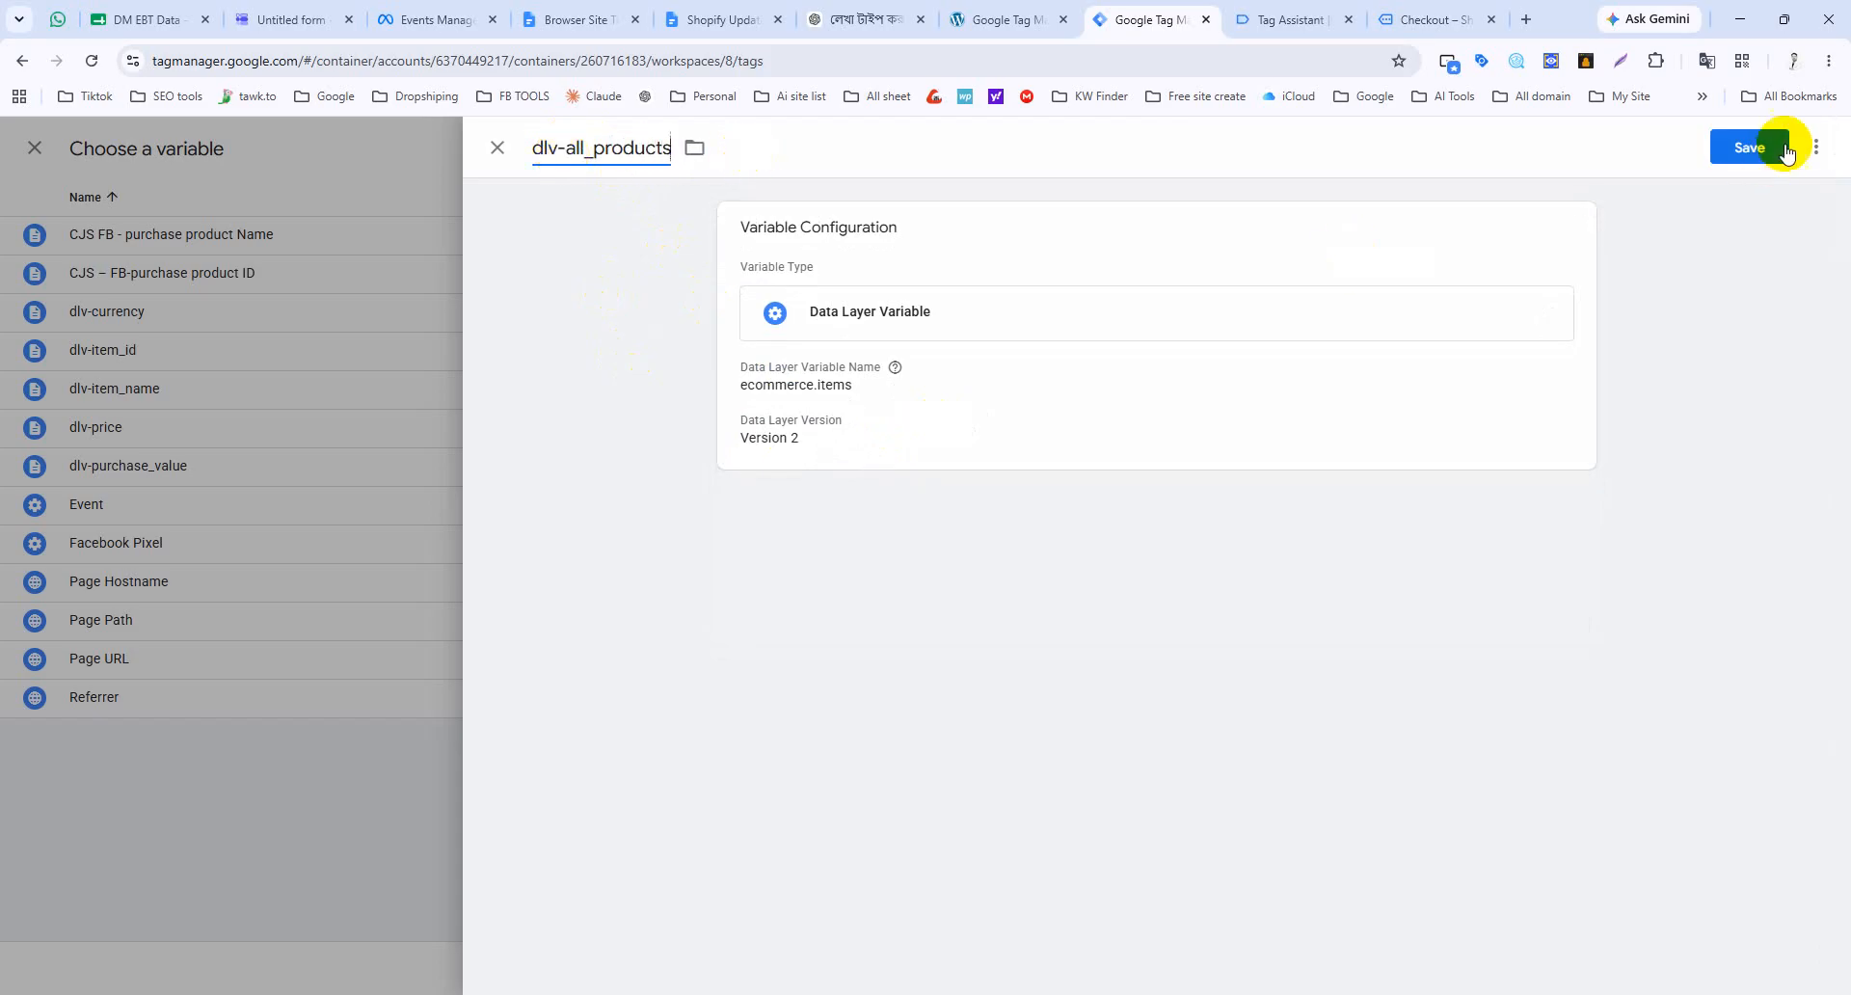
left_click(1756, 148)
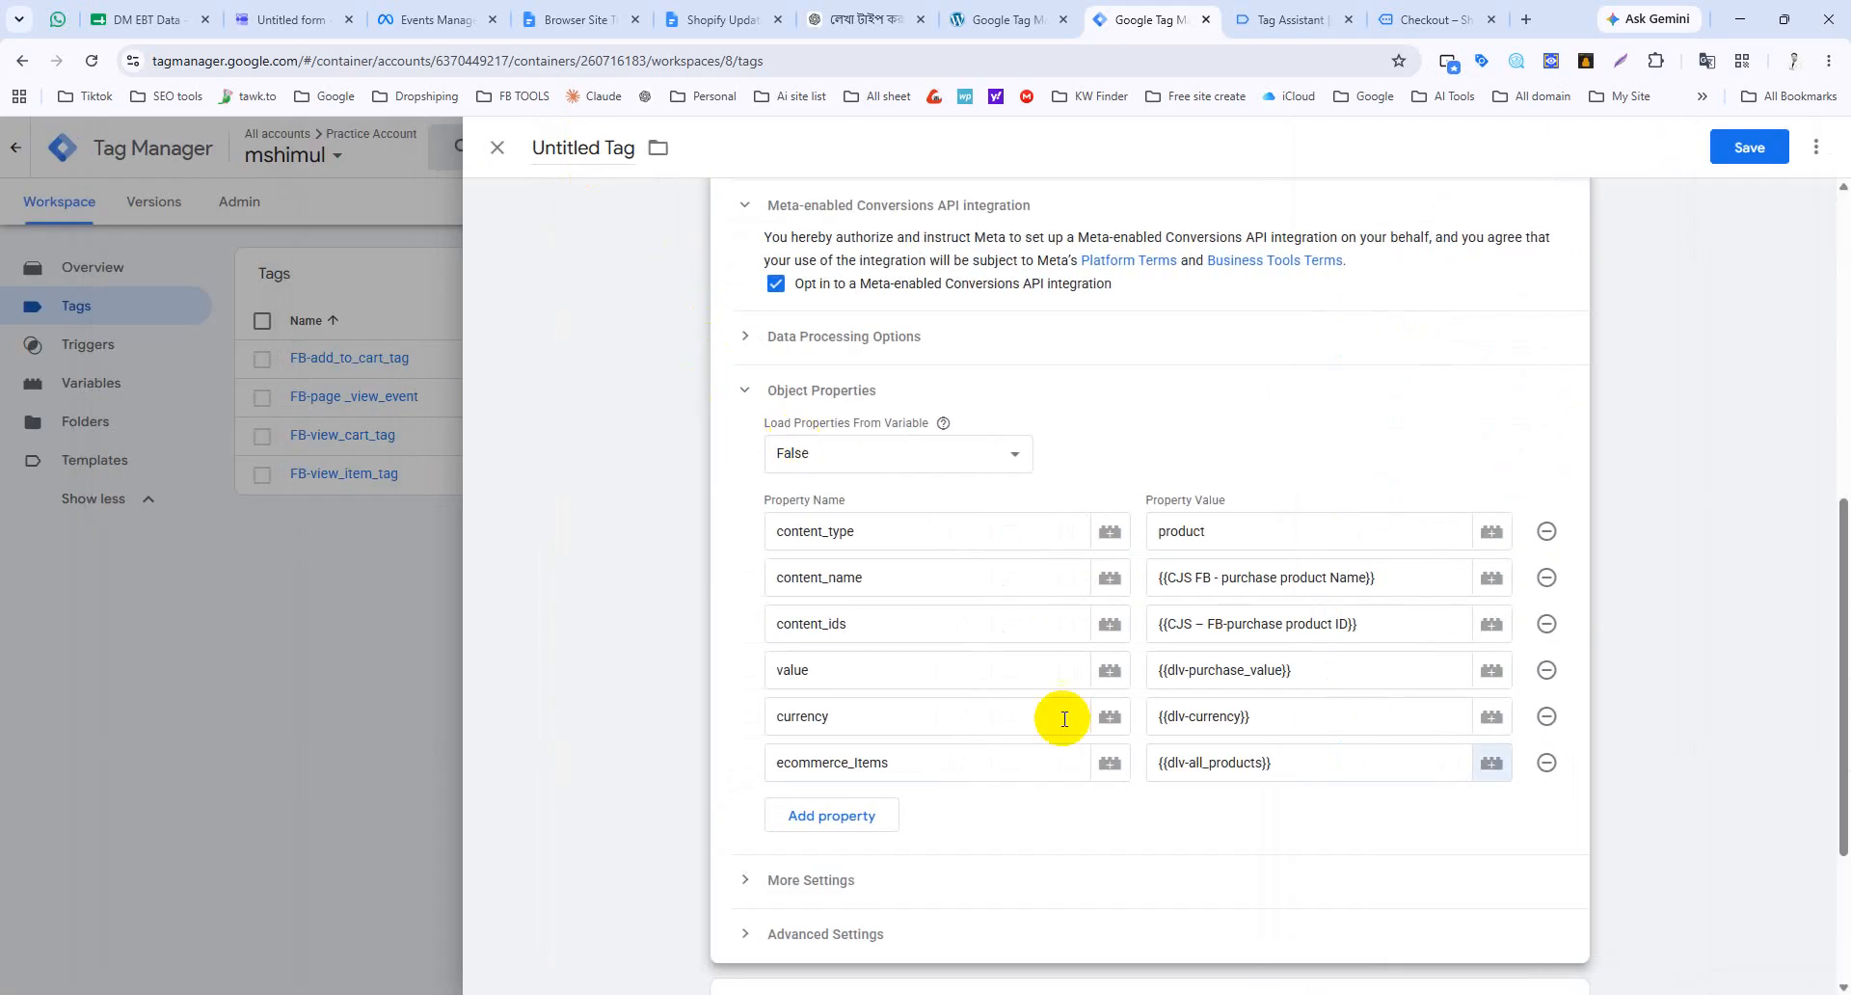
Step: Start a new trigger for the tag and check the begin_checkout event name in Tag Assistant before returning to Tag Manager
scroll(1013, 805, "down", 3)
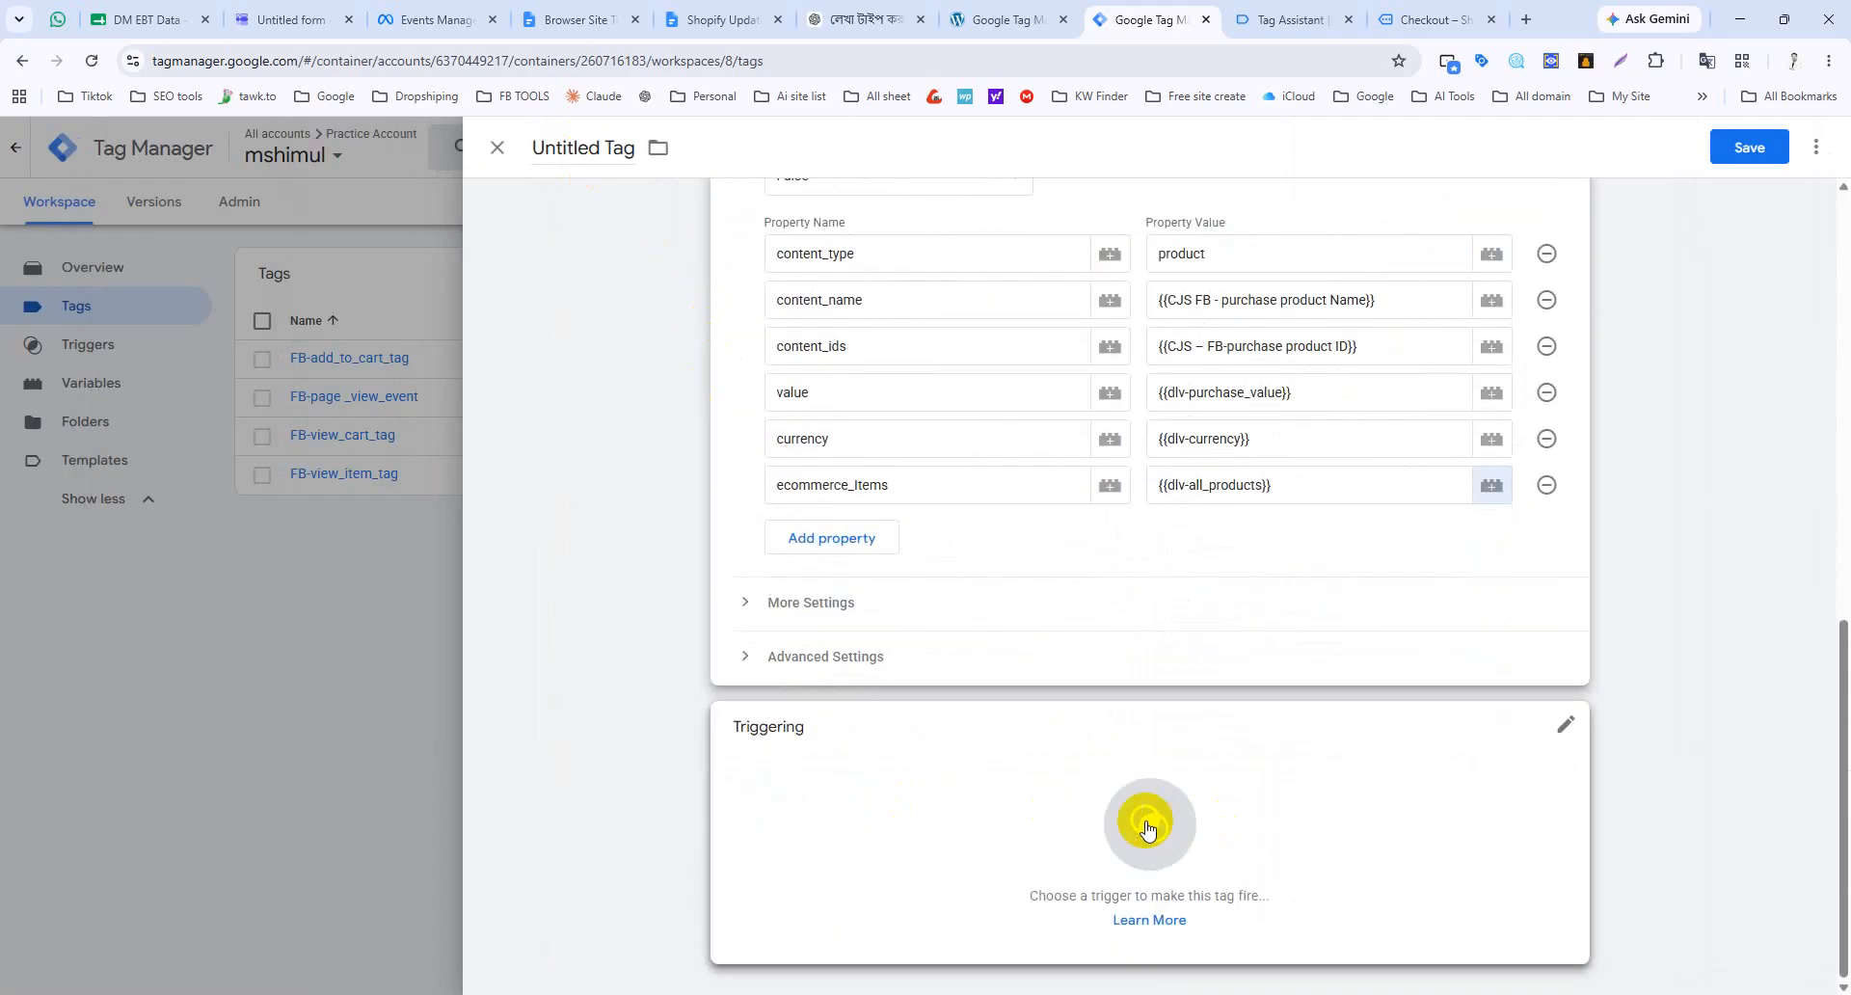
left_click(1145, 817)
left_click(1279, 17)
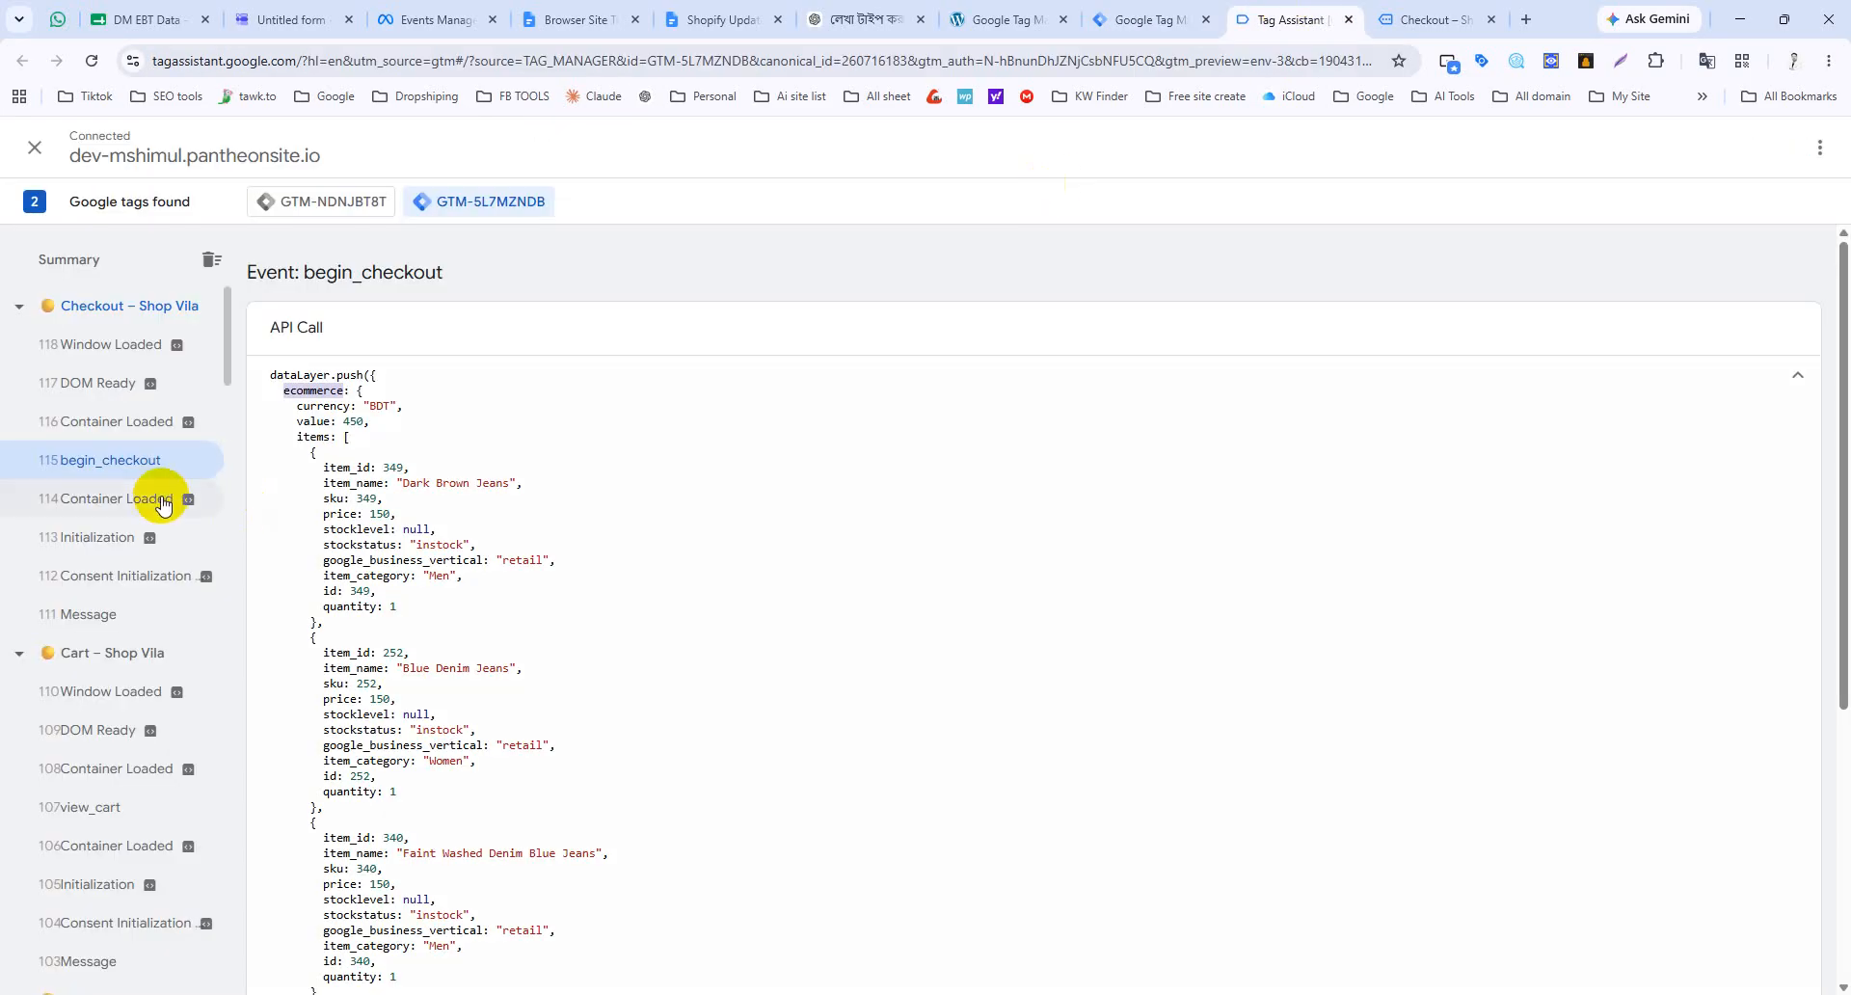
scroll(385, 531, "down", 4)
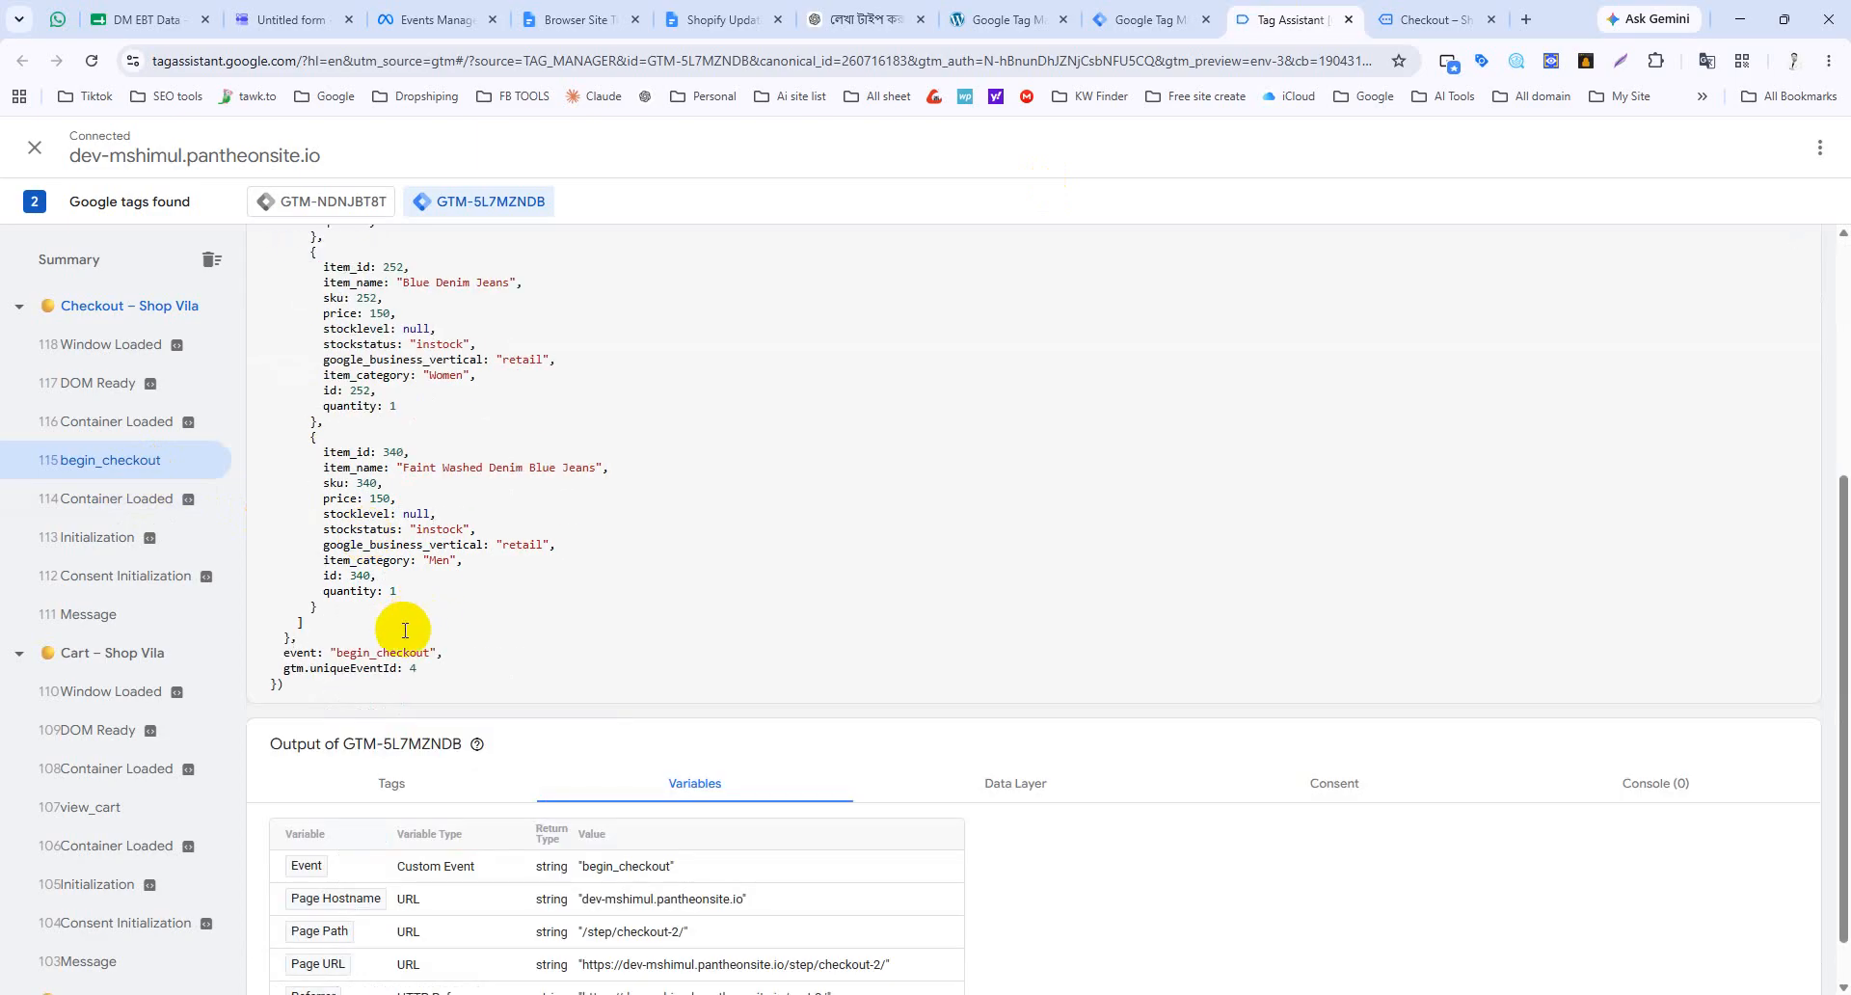
left_click(1133, 19)
left_click(1809, 147)
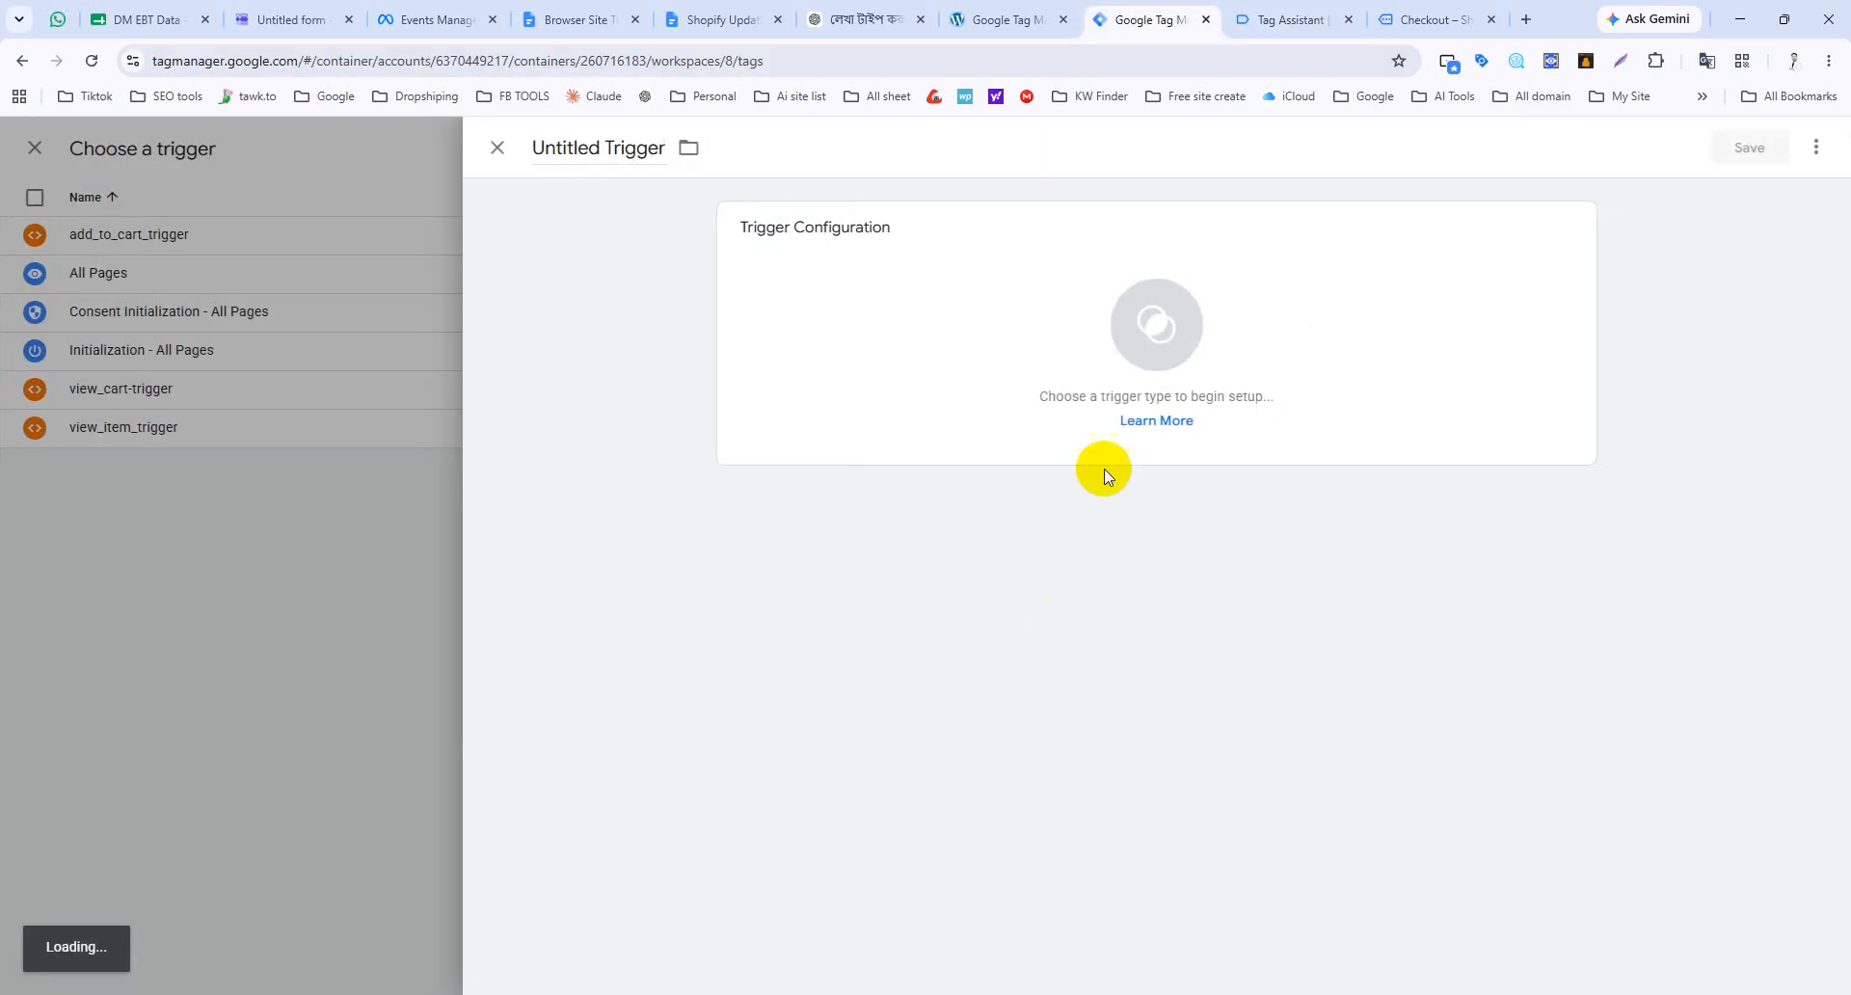
Step: Make the trigger a Custom Event with the event name begin_checkout
left_click(1171, 320)
scroll(1427, 733, "down", 3)
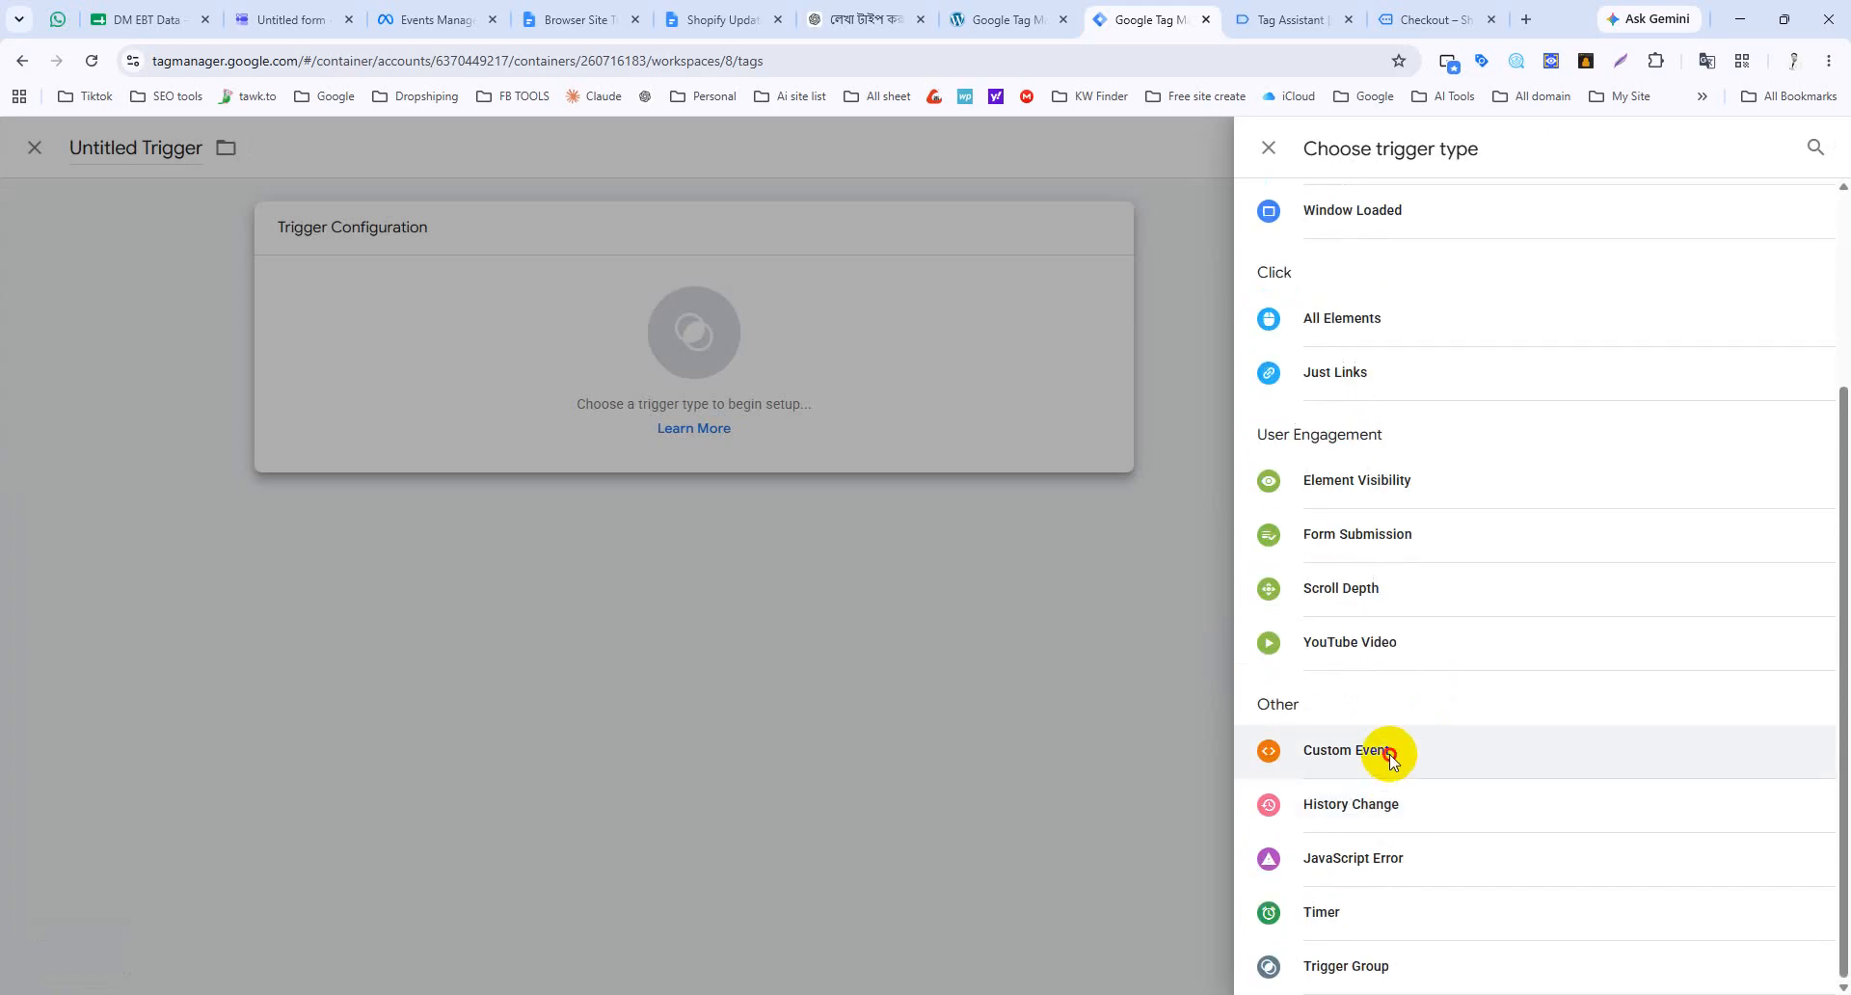
left_click(1384, 753)
left_click(860, 424)
type("begin_checkout")
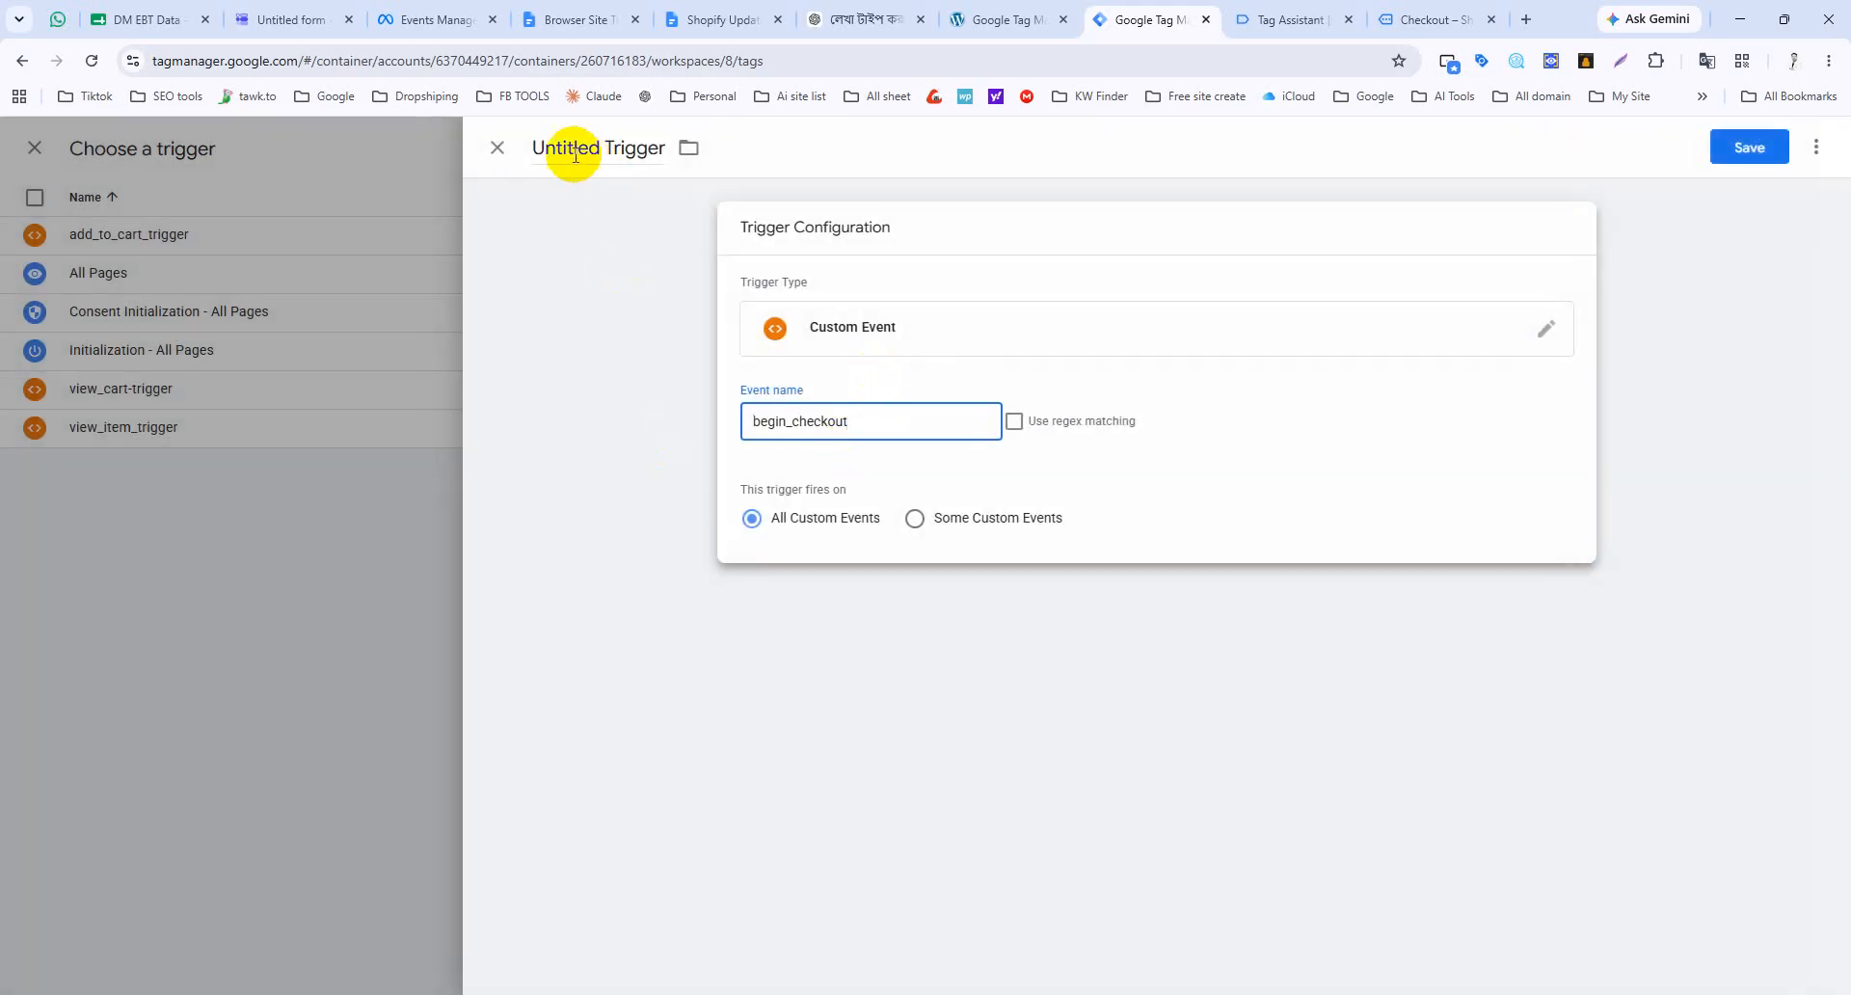
Step: Name the trigger begin_checkout_trigger and save it as the tag's firing trigger
left_click(576, 154)
double_click(576, 154)
type("begin_checkout")
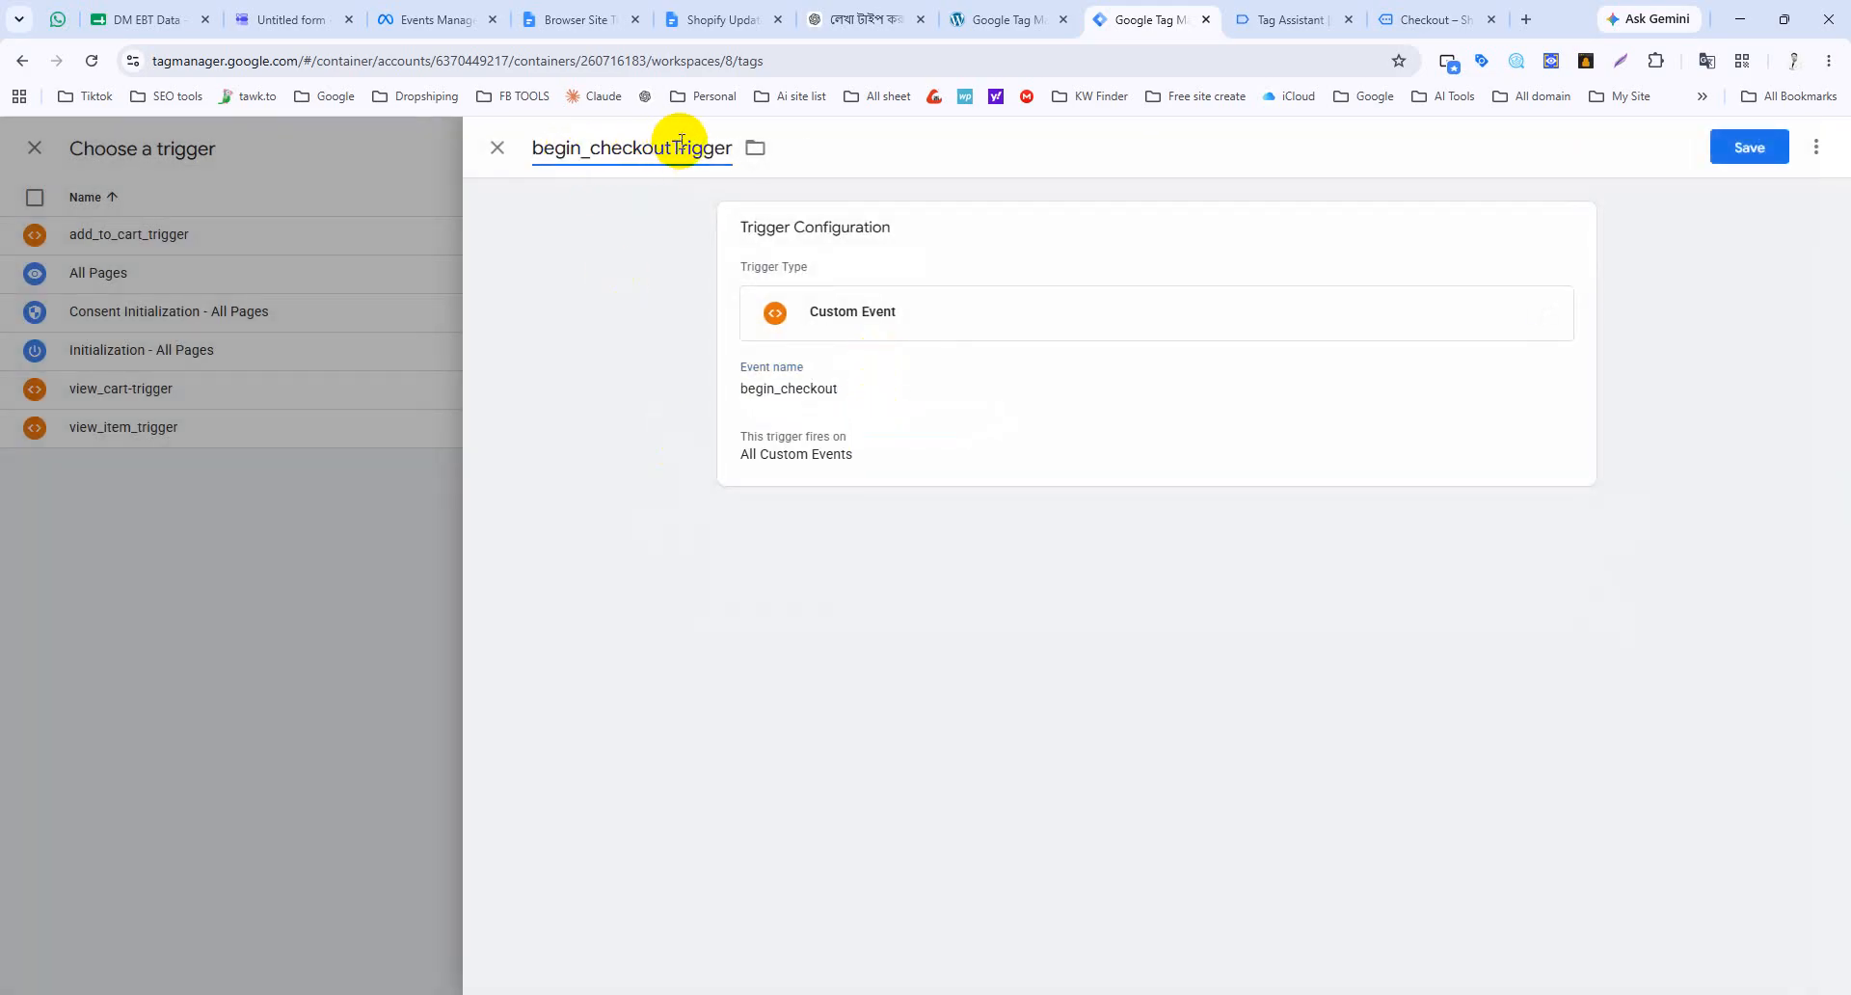
key("BackSpace")
type("_t")
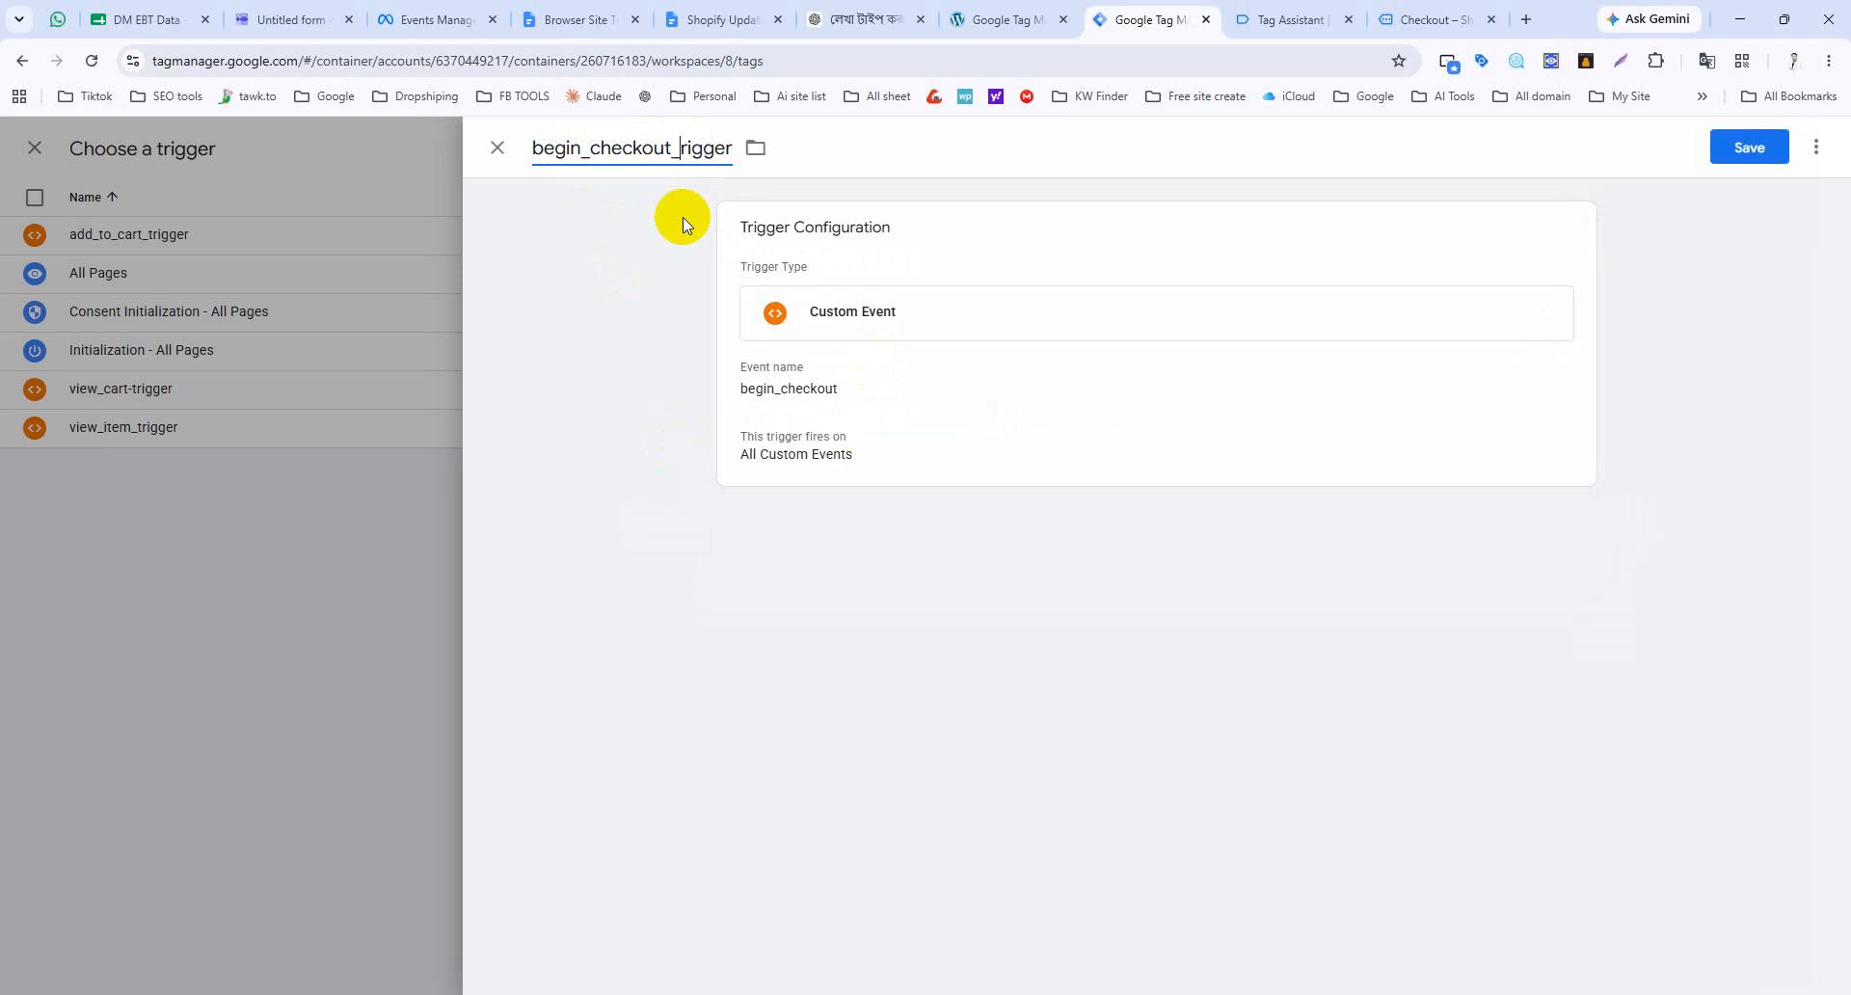
left_click(1728, 152)
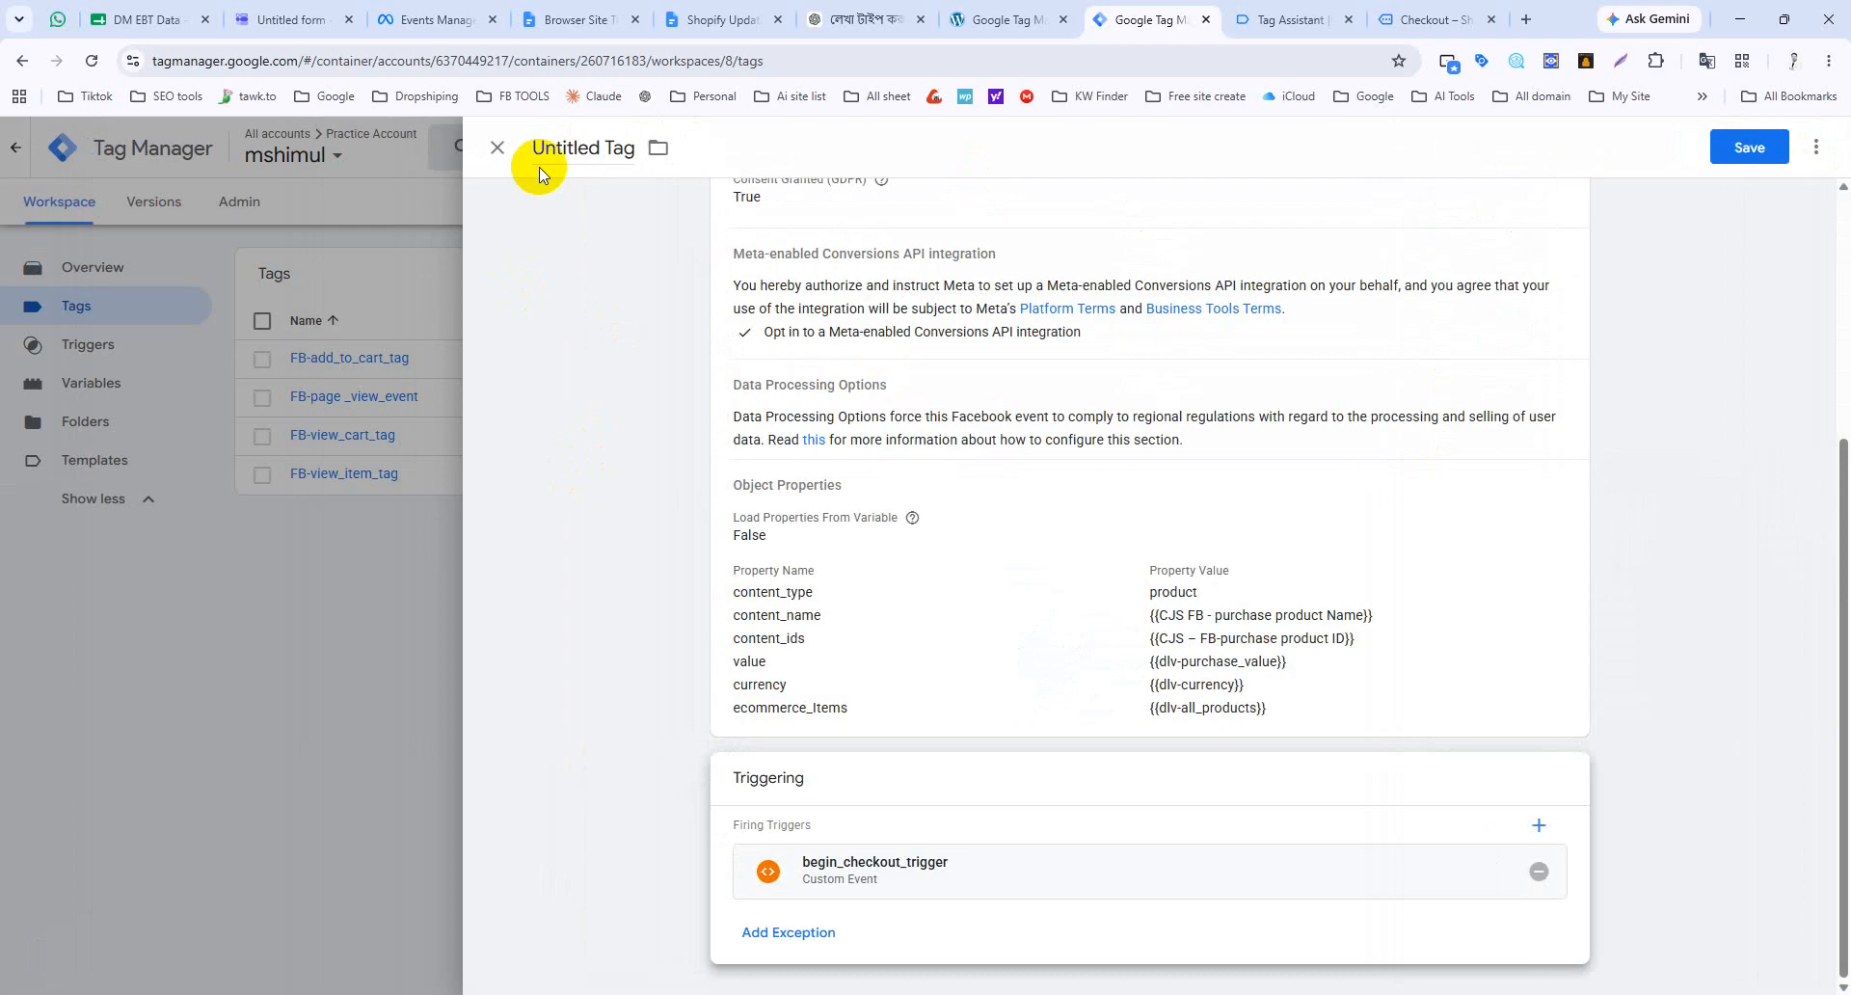
Step: Name the tag FB-begin_checkout_tag and save it
left_click(559, 149)
double_click(559, 148)
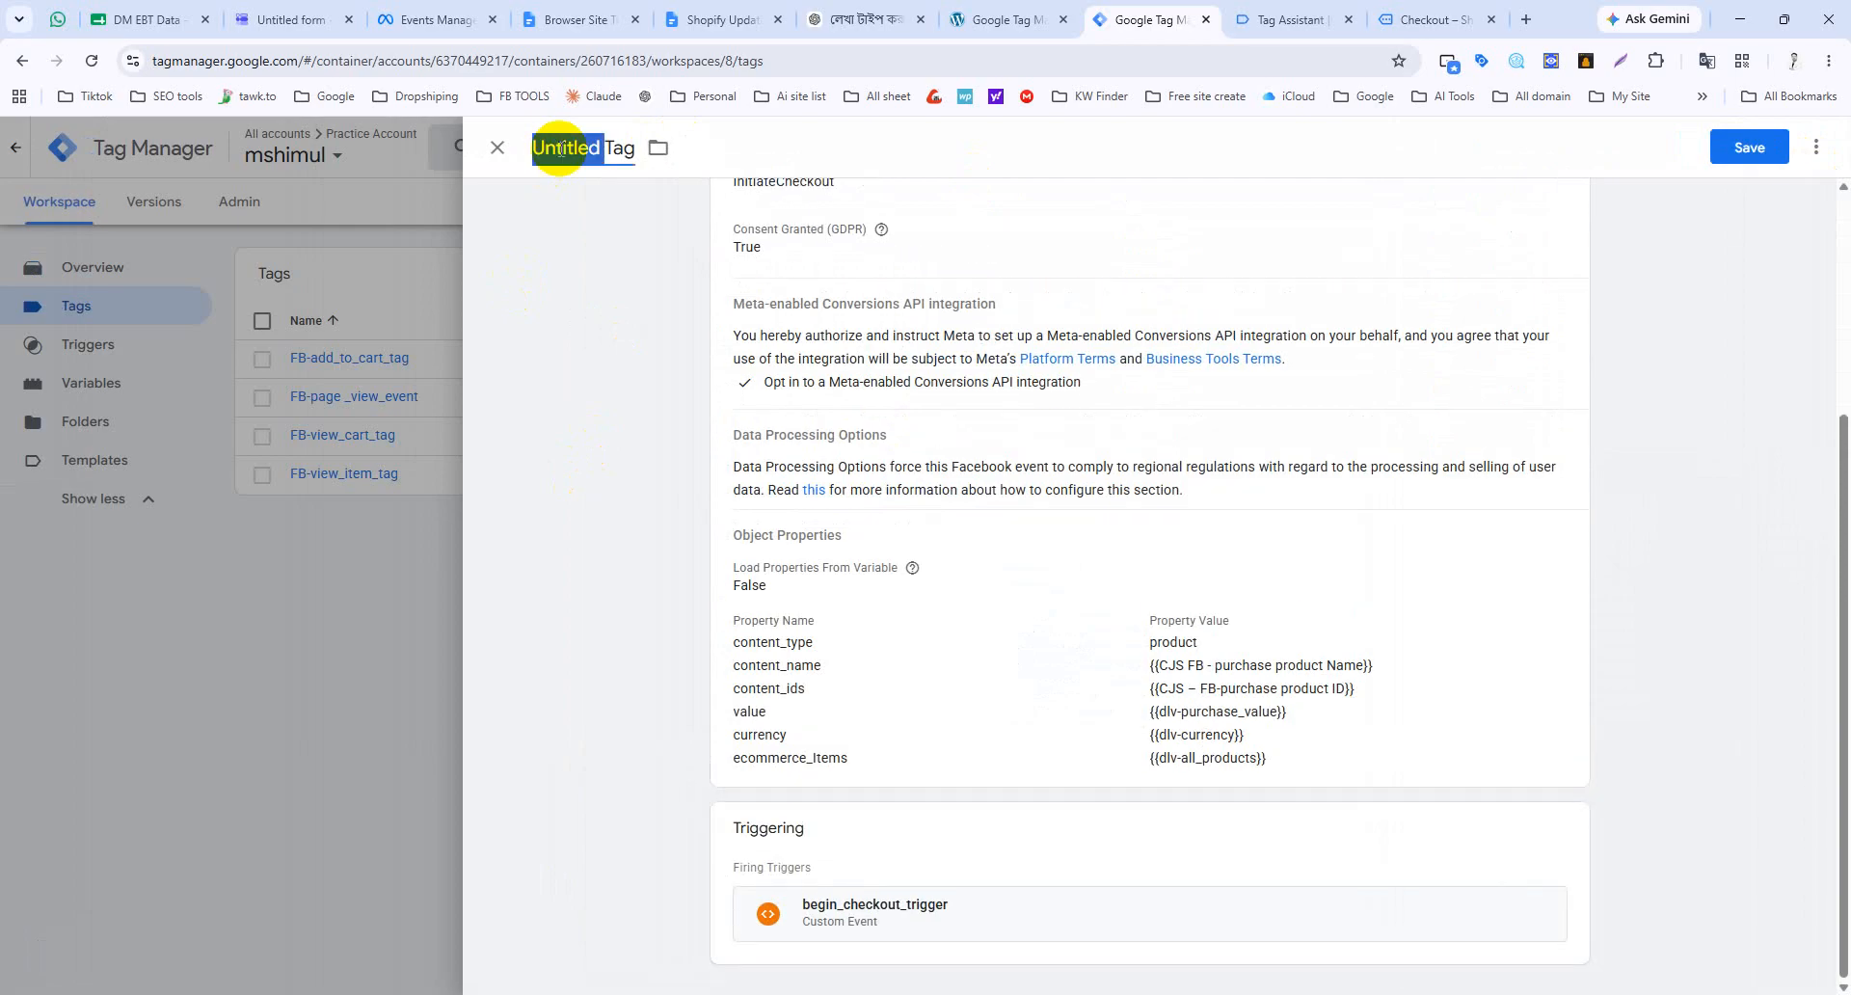
type("FB-begin_checkout_tag")
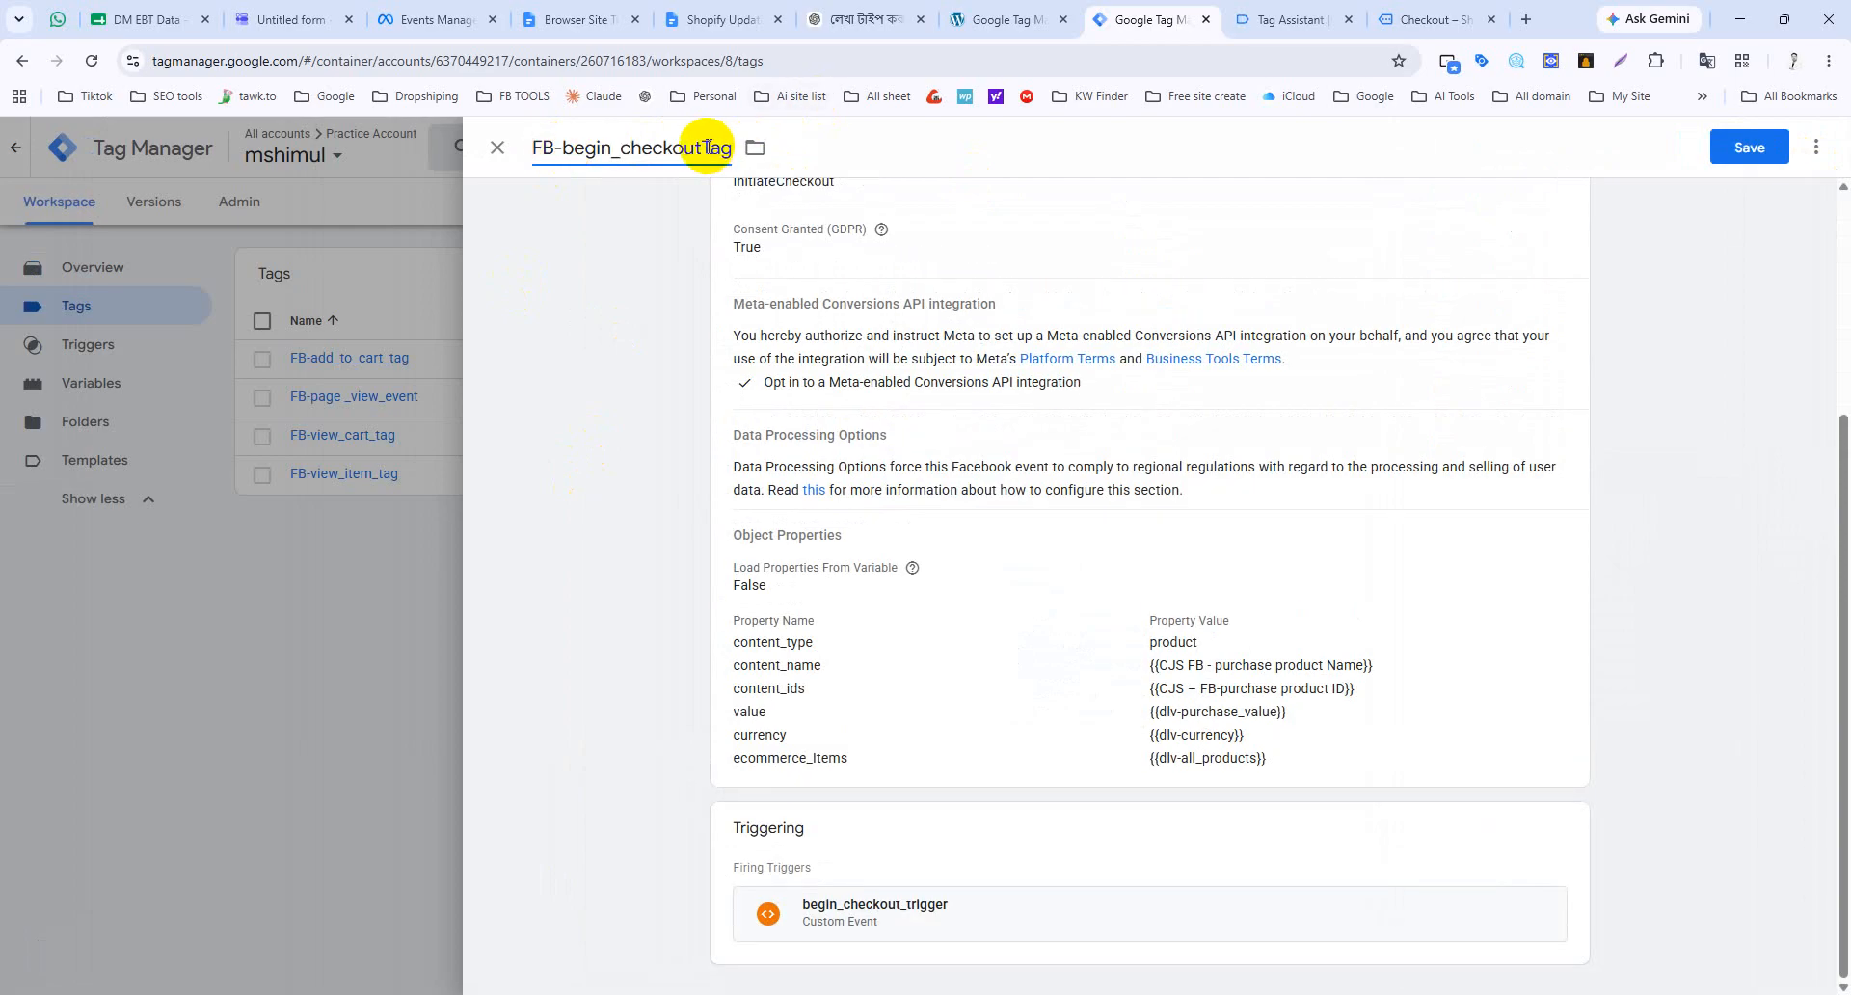
left_click(1750, 148)
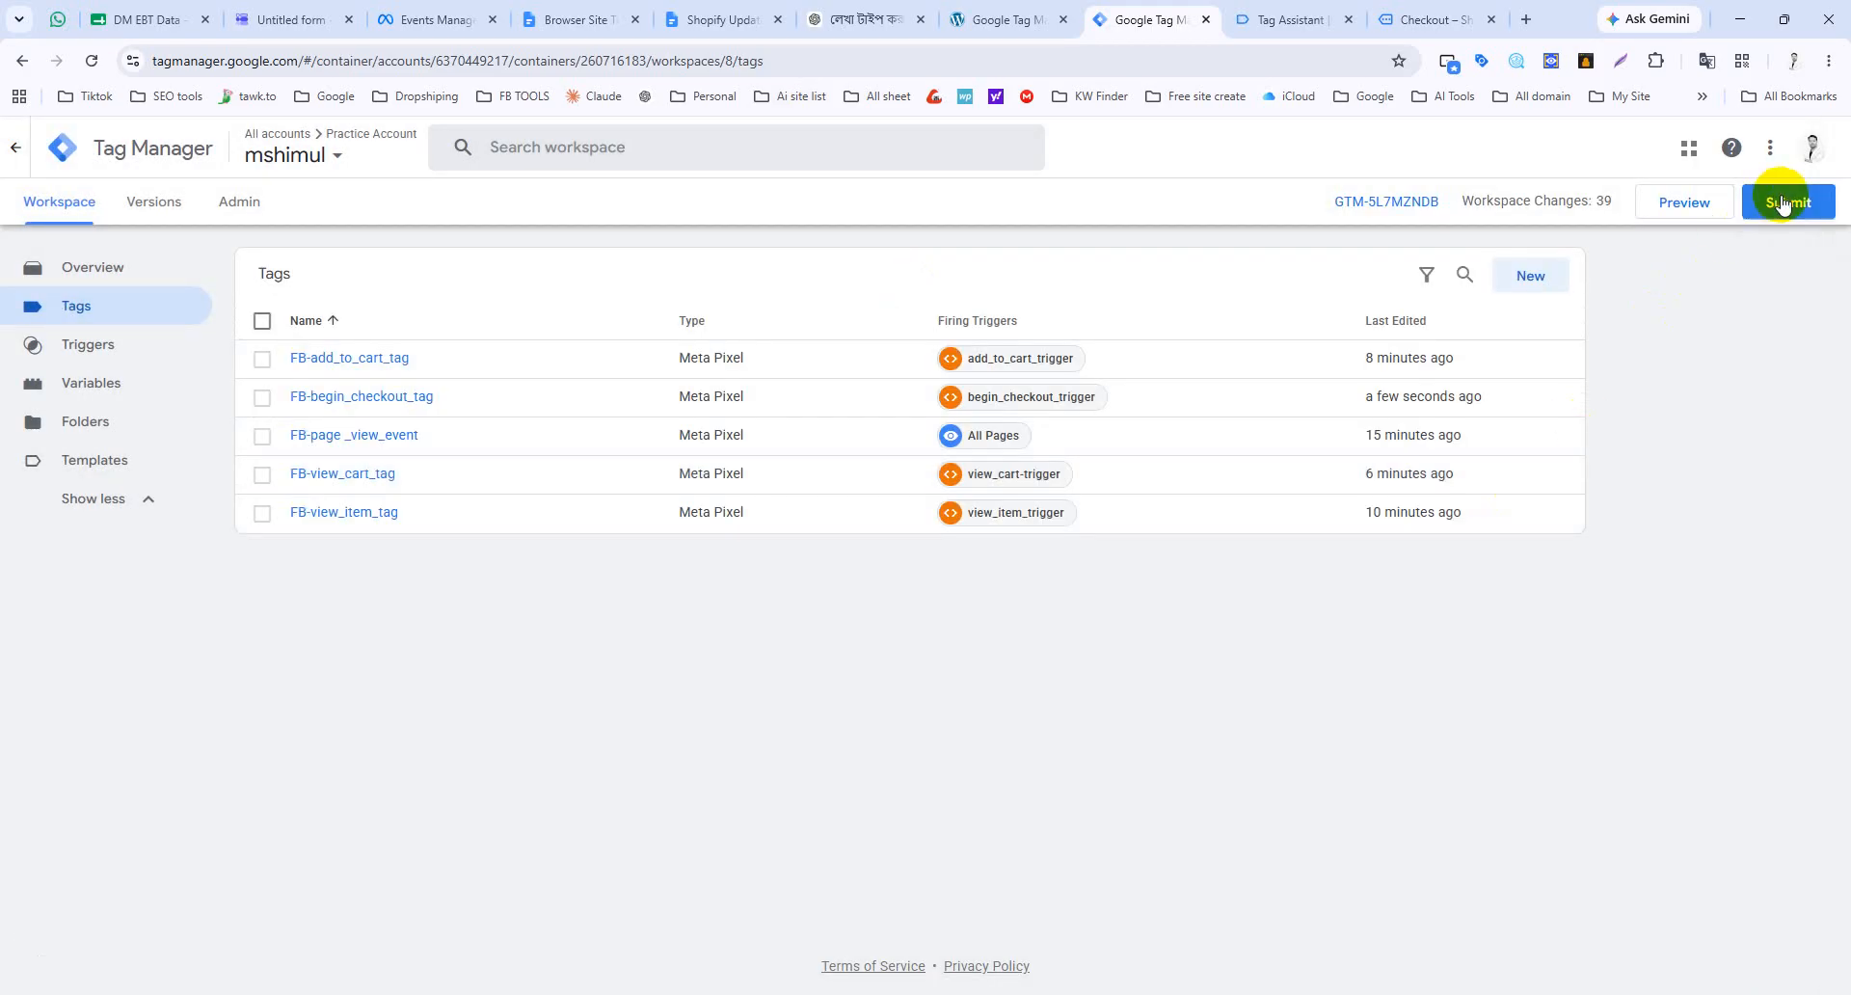
Step: Try to publish the workspace changes, skipping the container version name and description
left_click(1787, 199)
left_click(1770, 150)
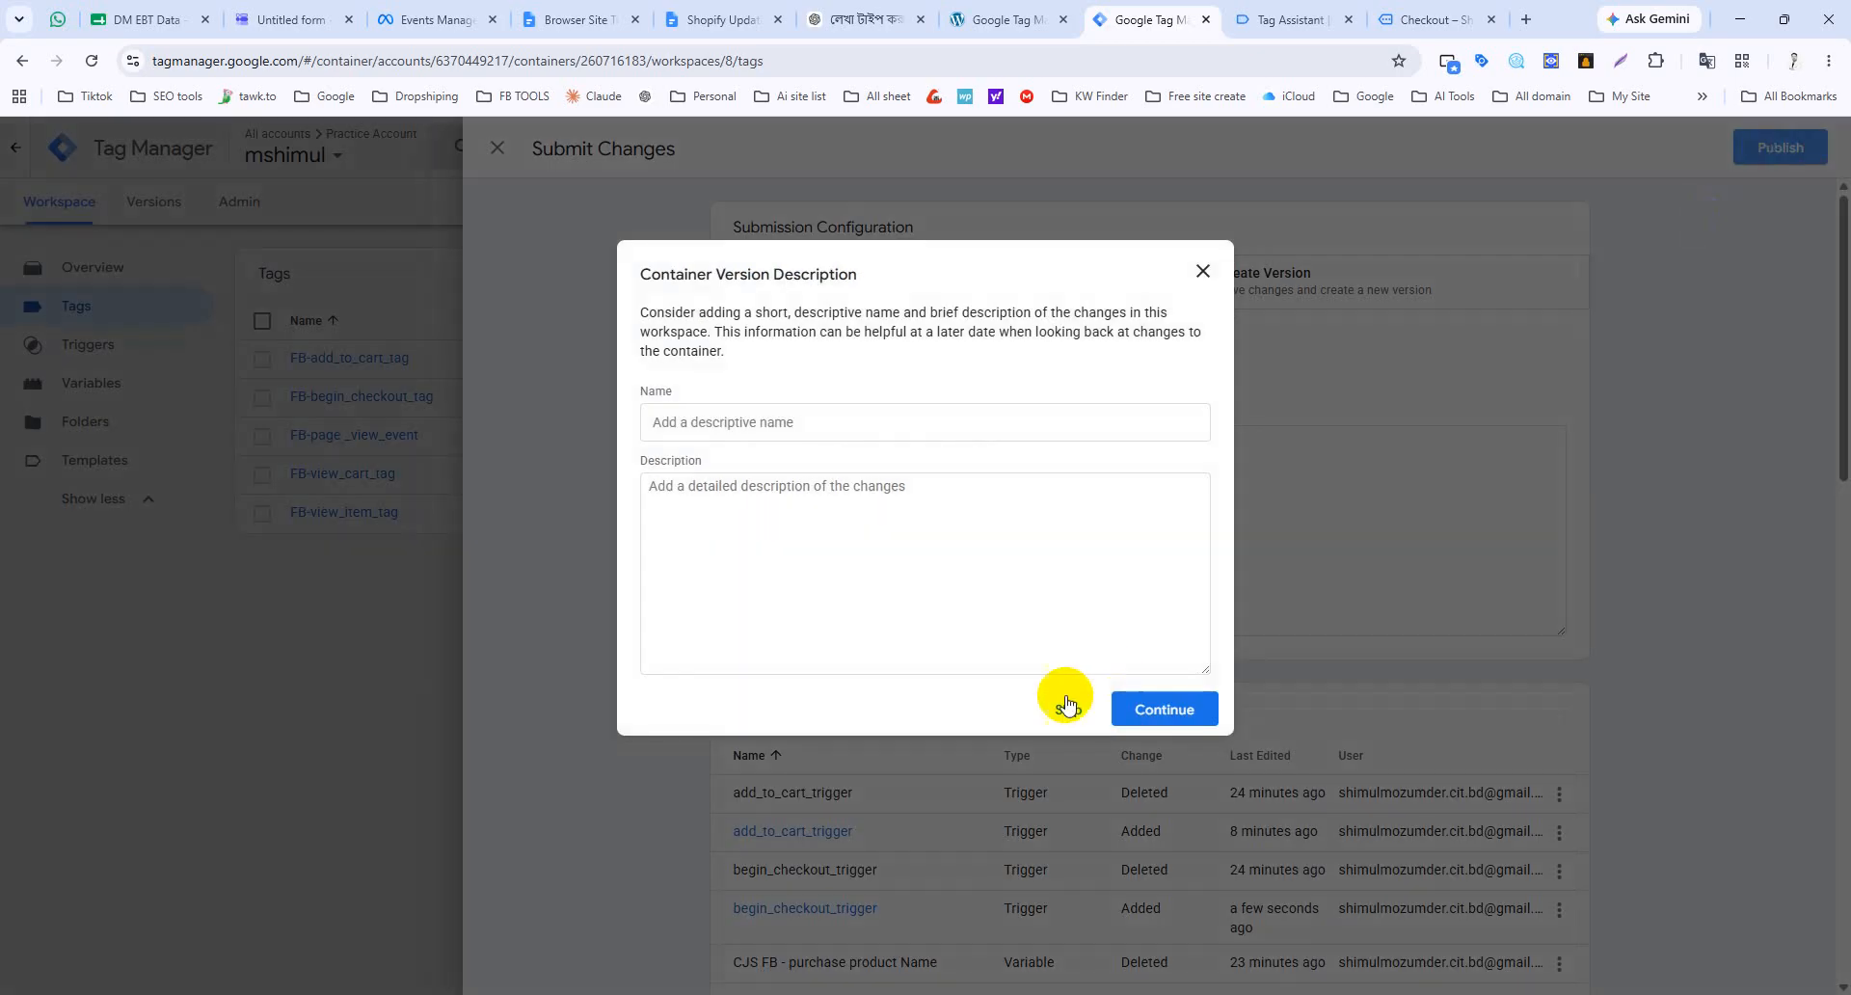
left_click(1068, 707)
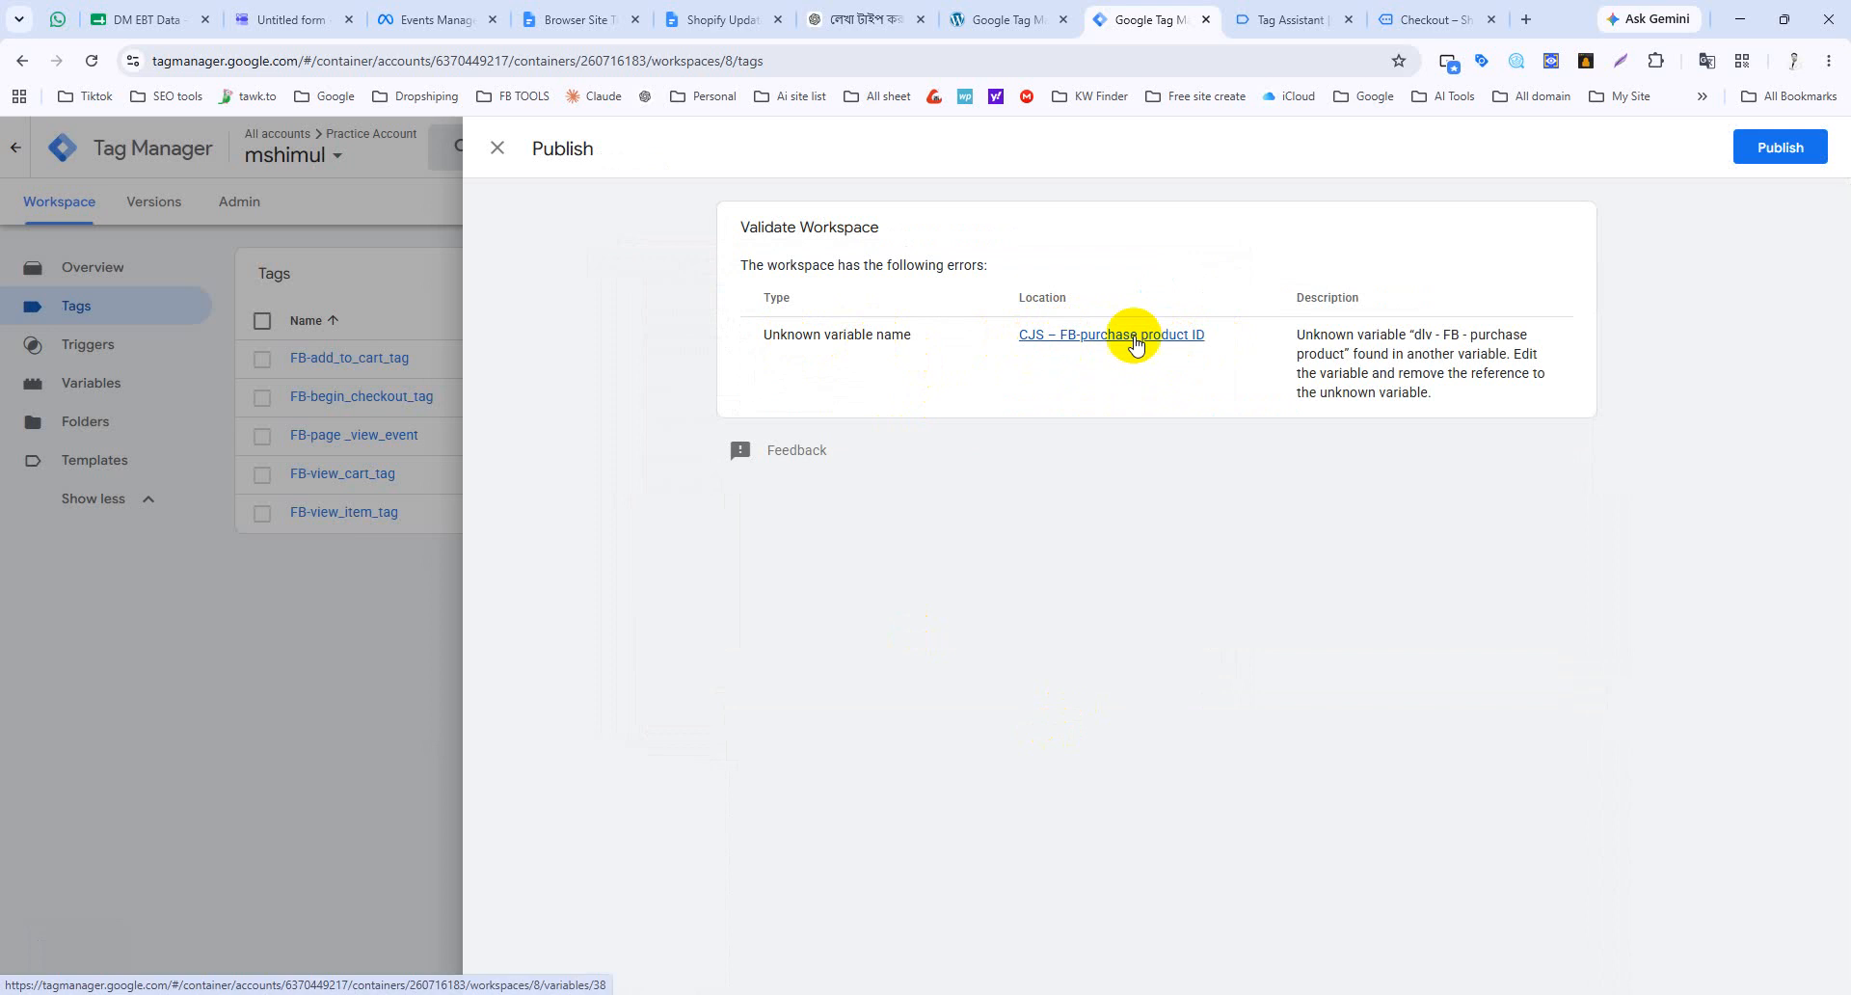
Step: Switch to the Browser Site Tracking document and examine its InitiateCheckout variables and the custom JavaScript for the product ID and name
left_click(554, 20)
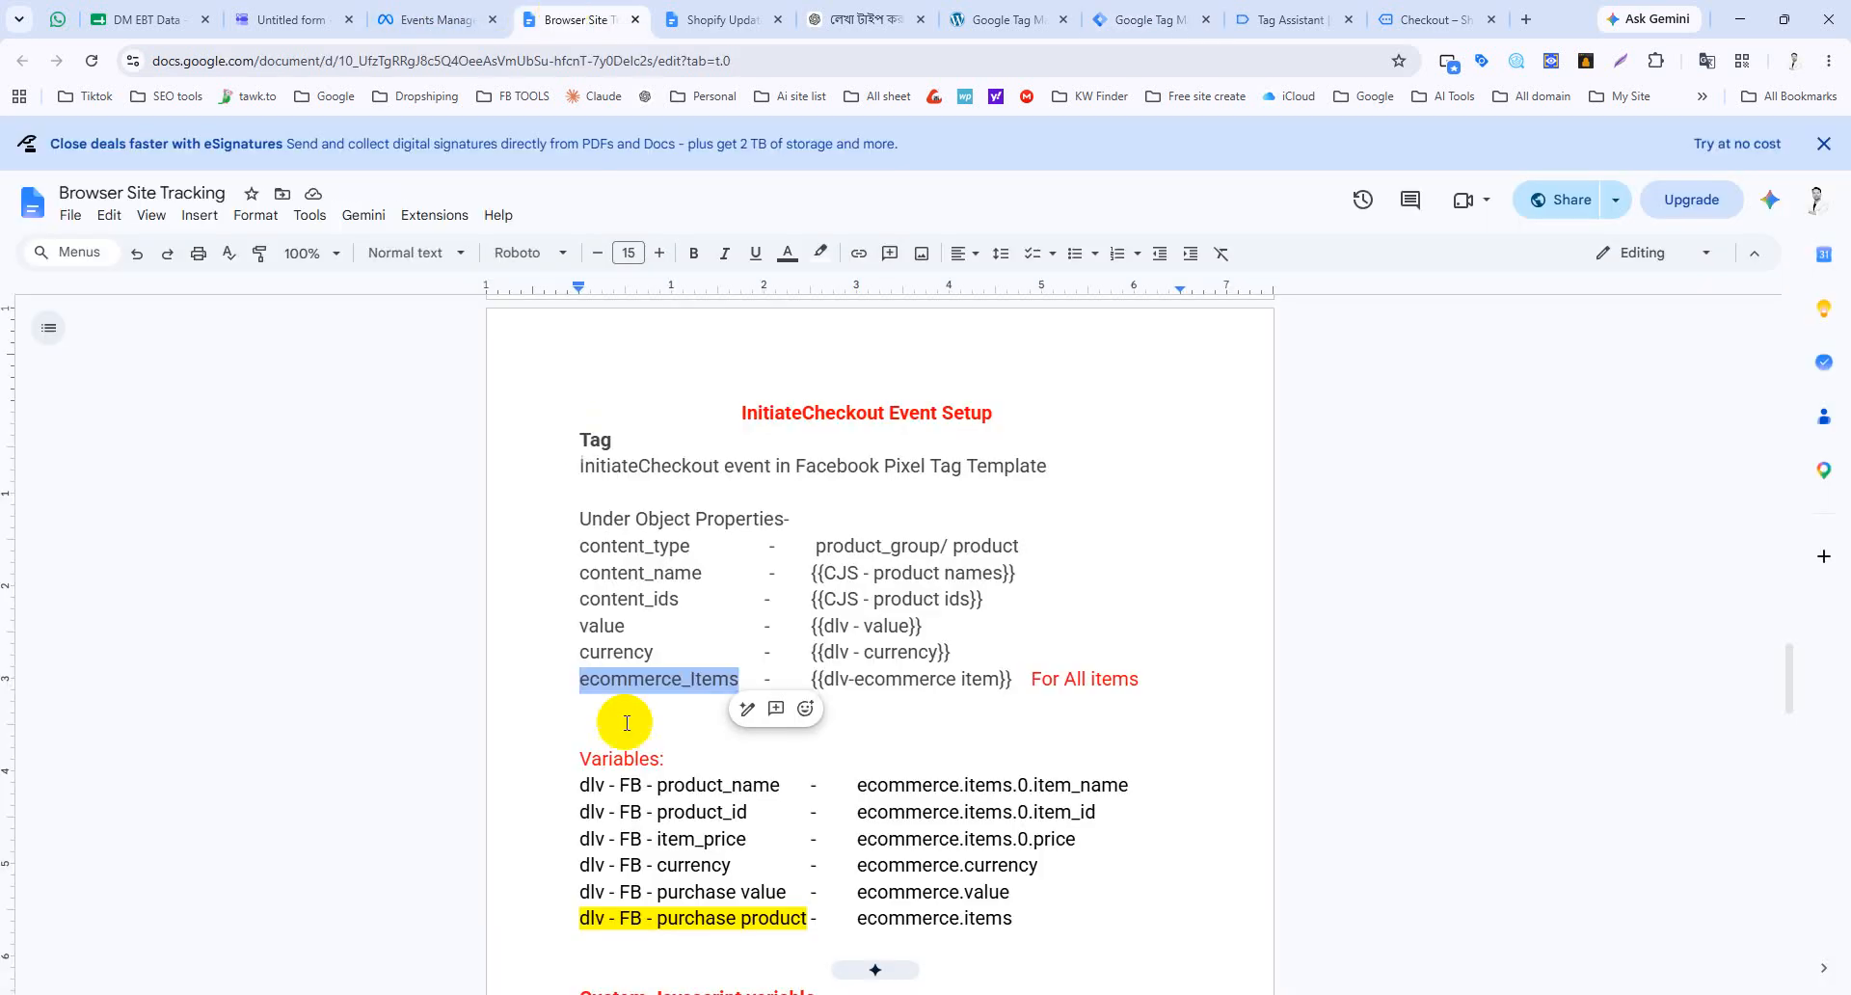
scroll(625, 723, "up", 6)
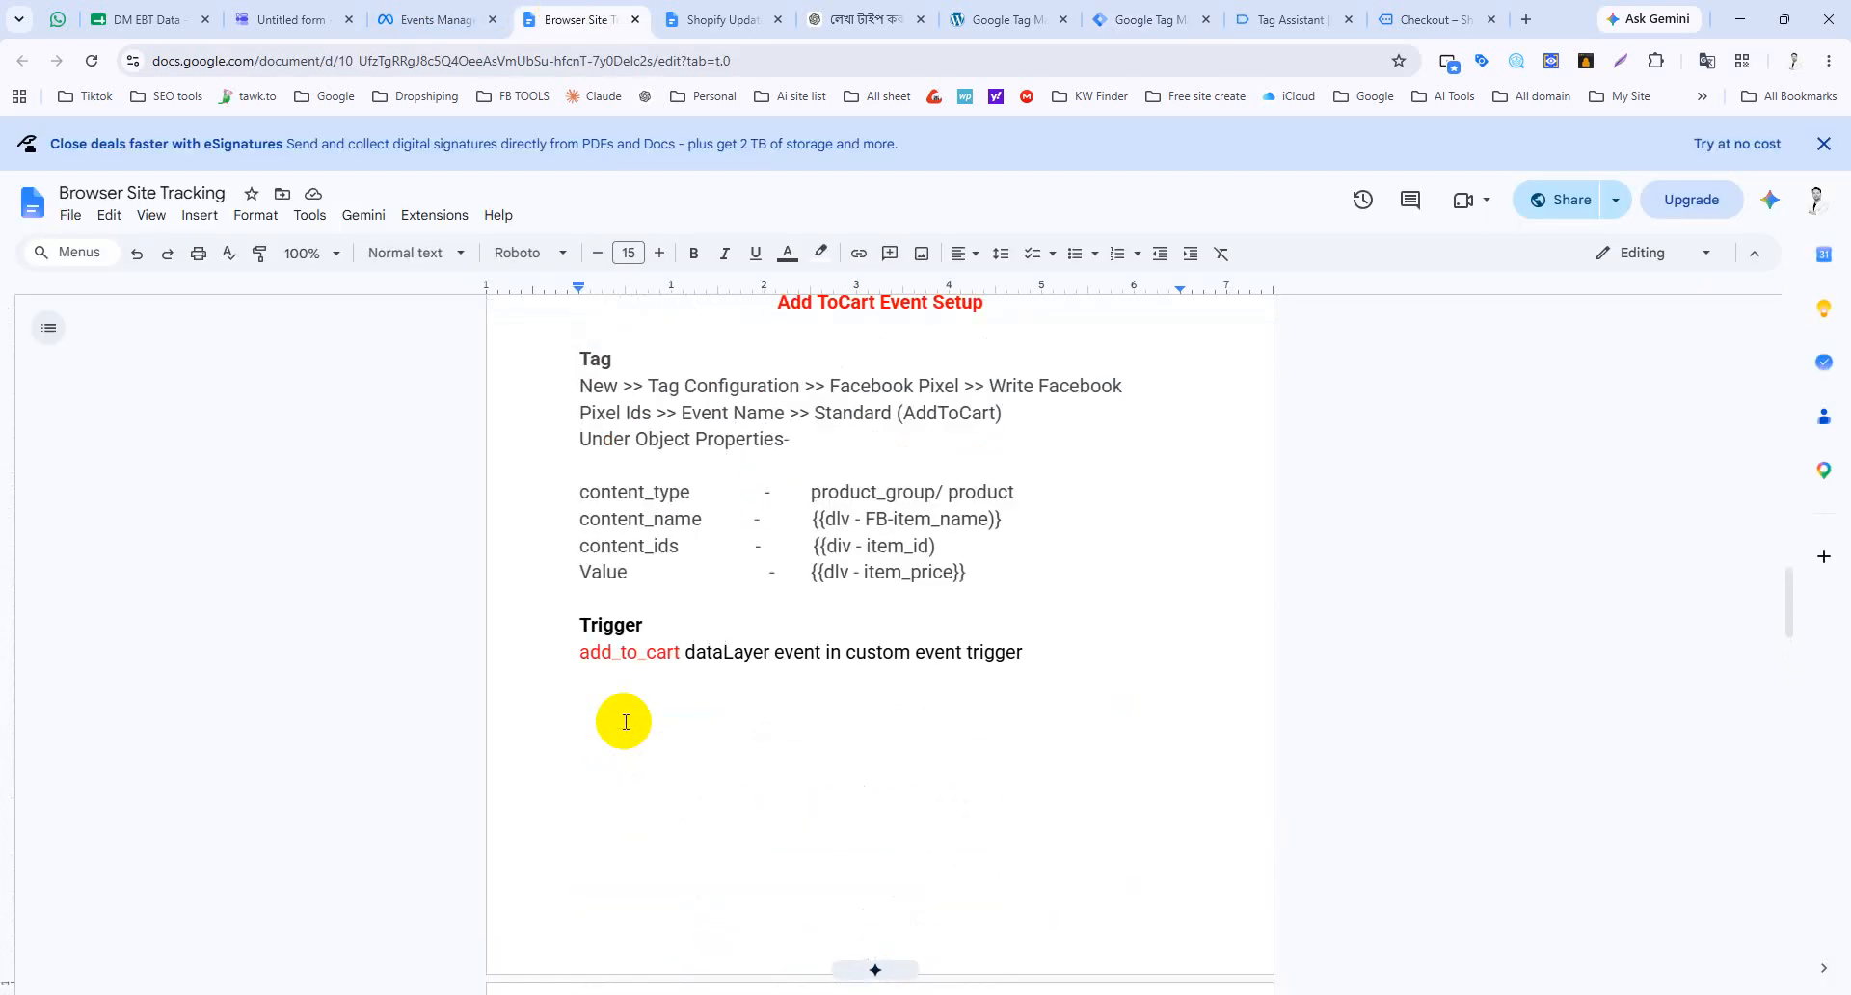
scroll(625, 722, "up", 1)
scroll(629, 723, "down", 14)
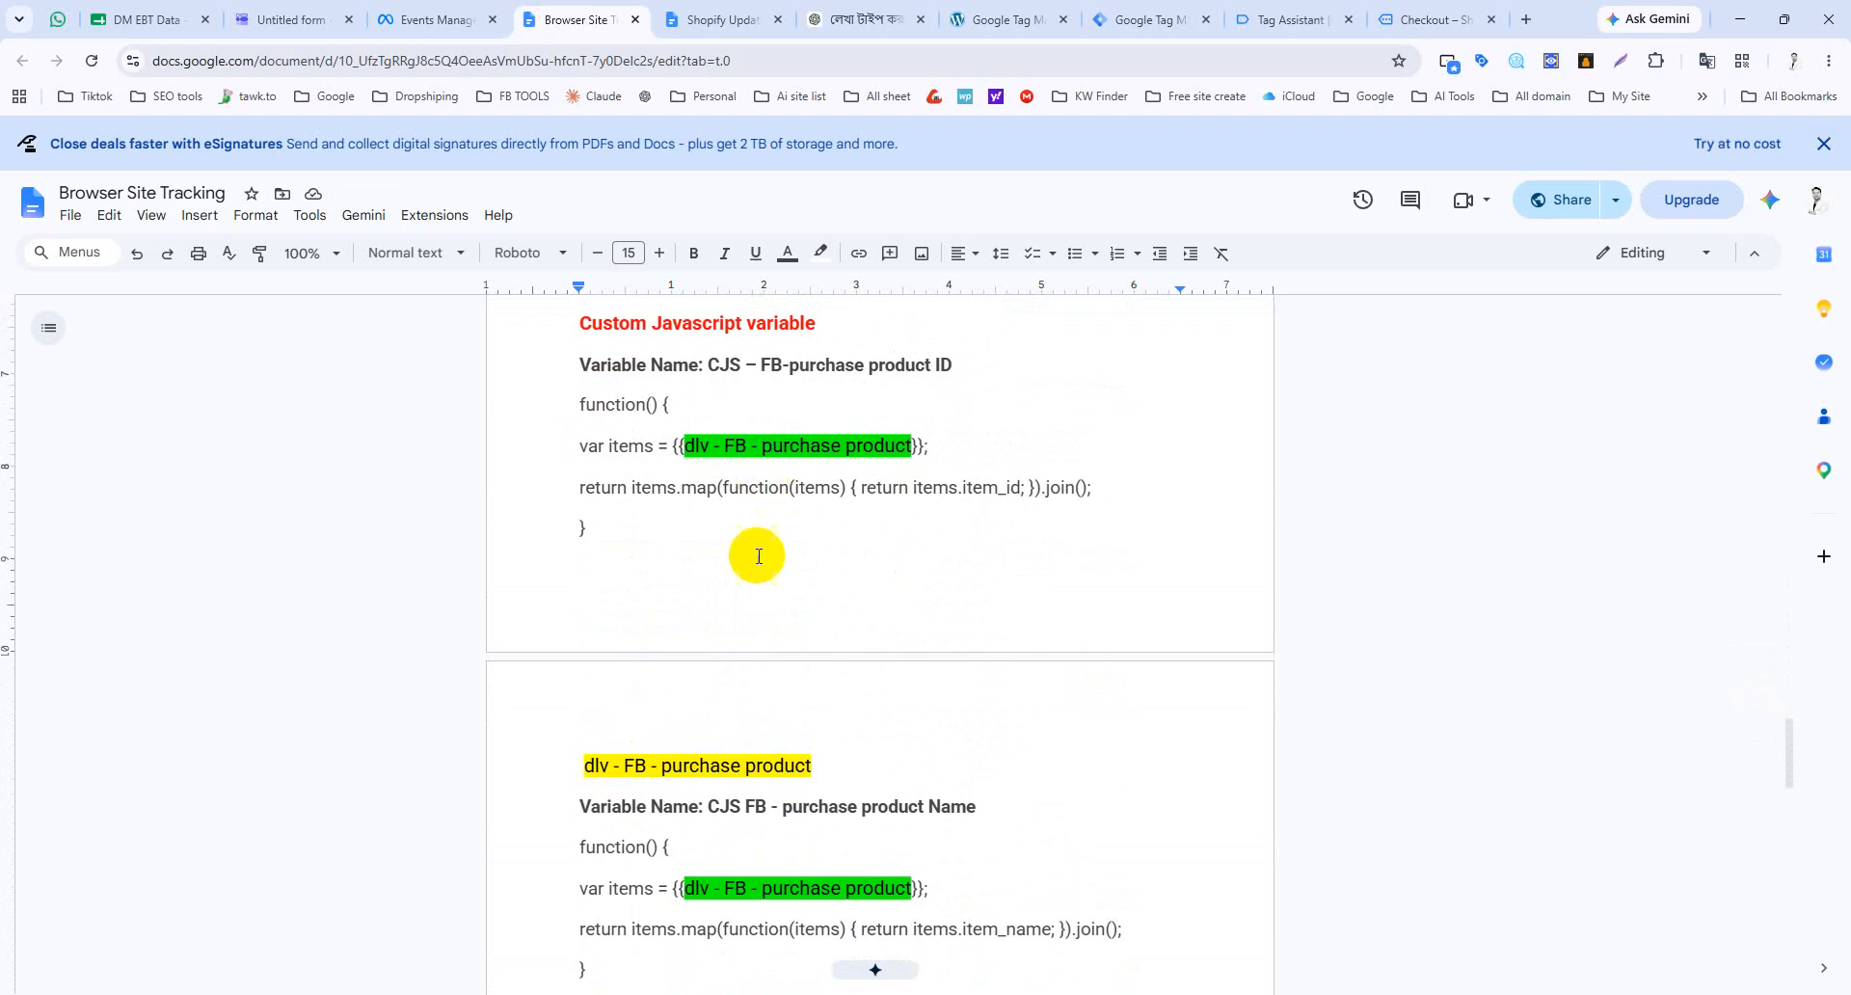
scroll(757, 552, "up", 3)
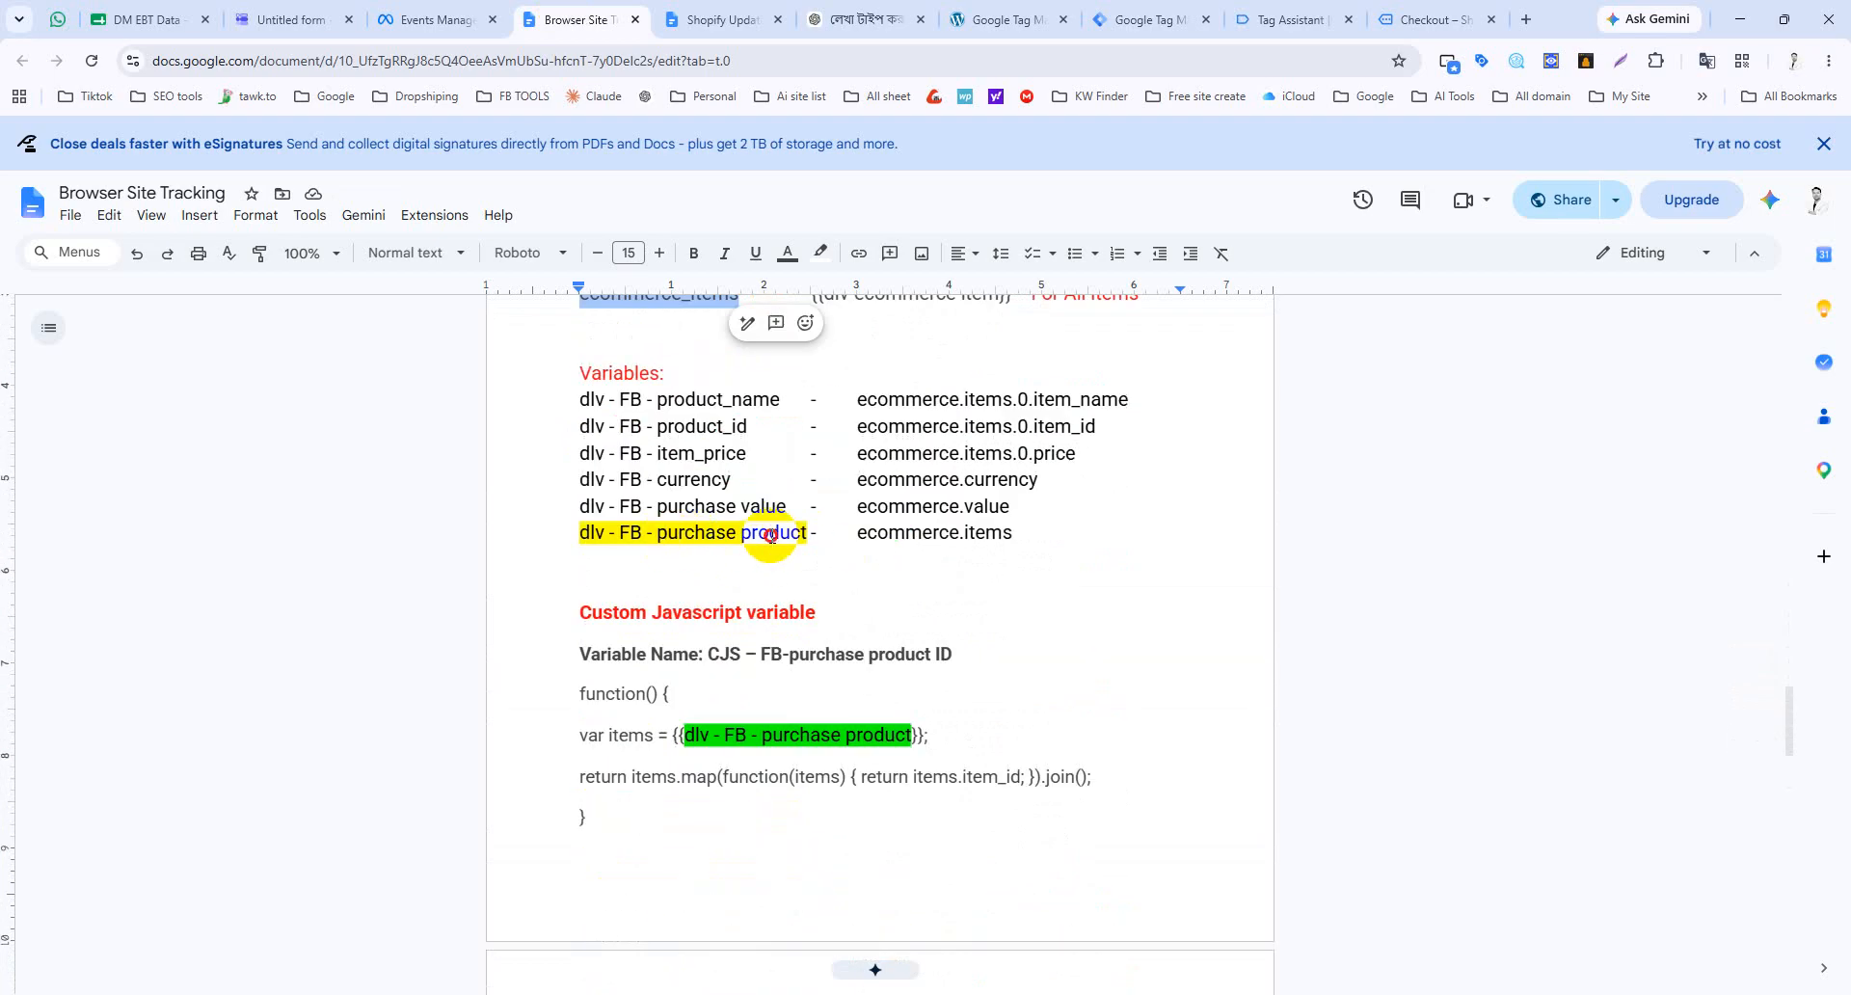
left_click(771, 533)
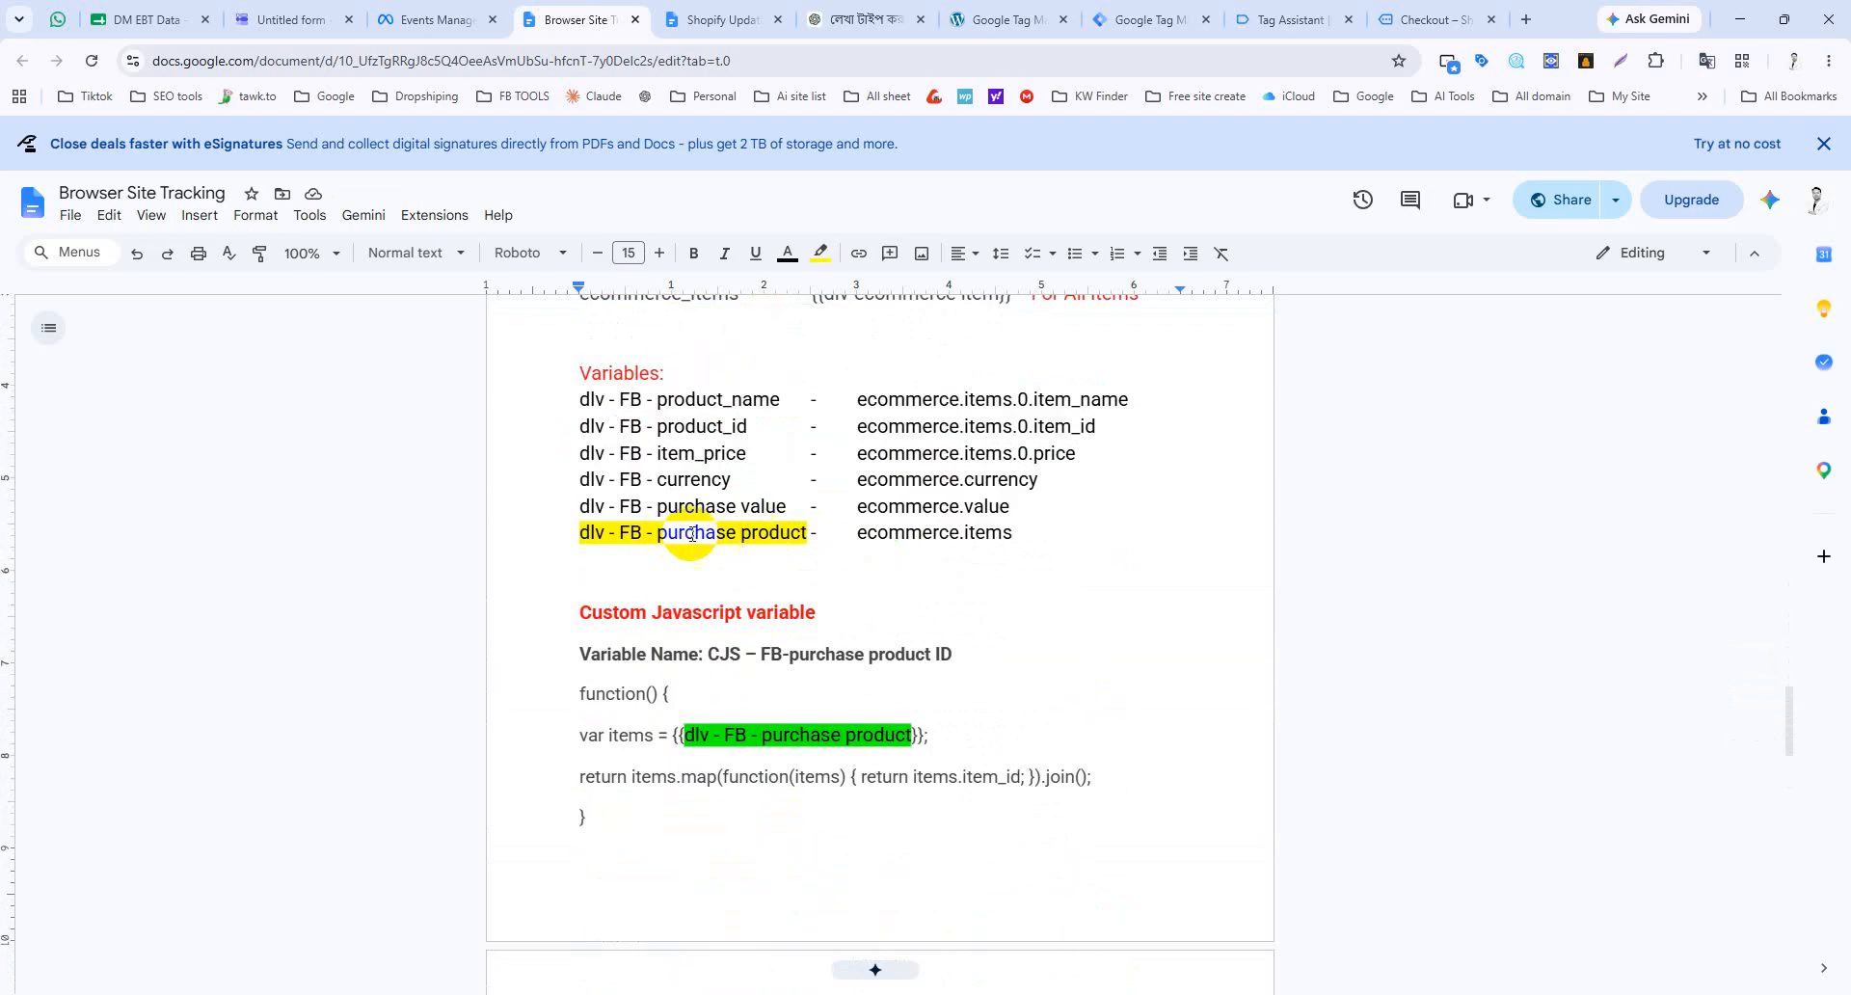
scroll(761, 533, "down", 7)
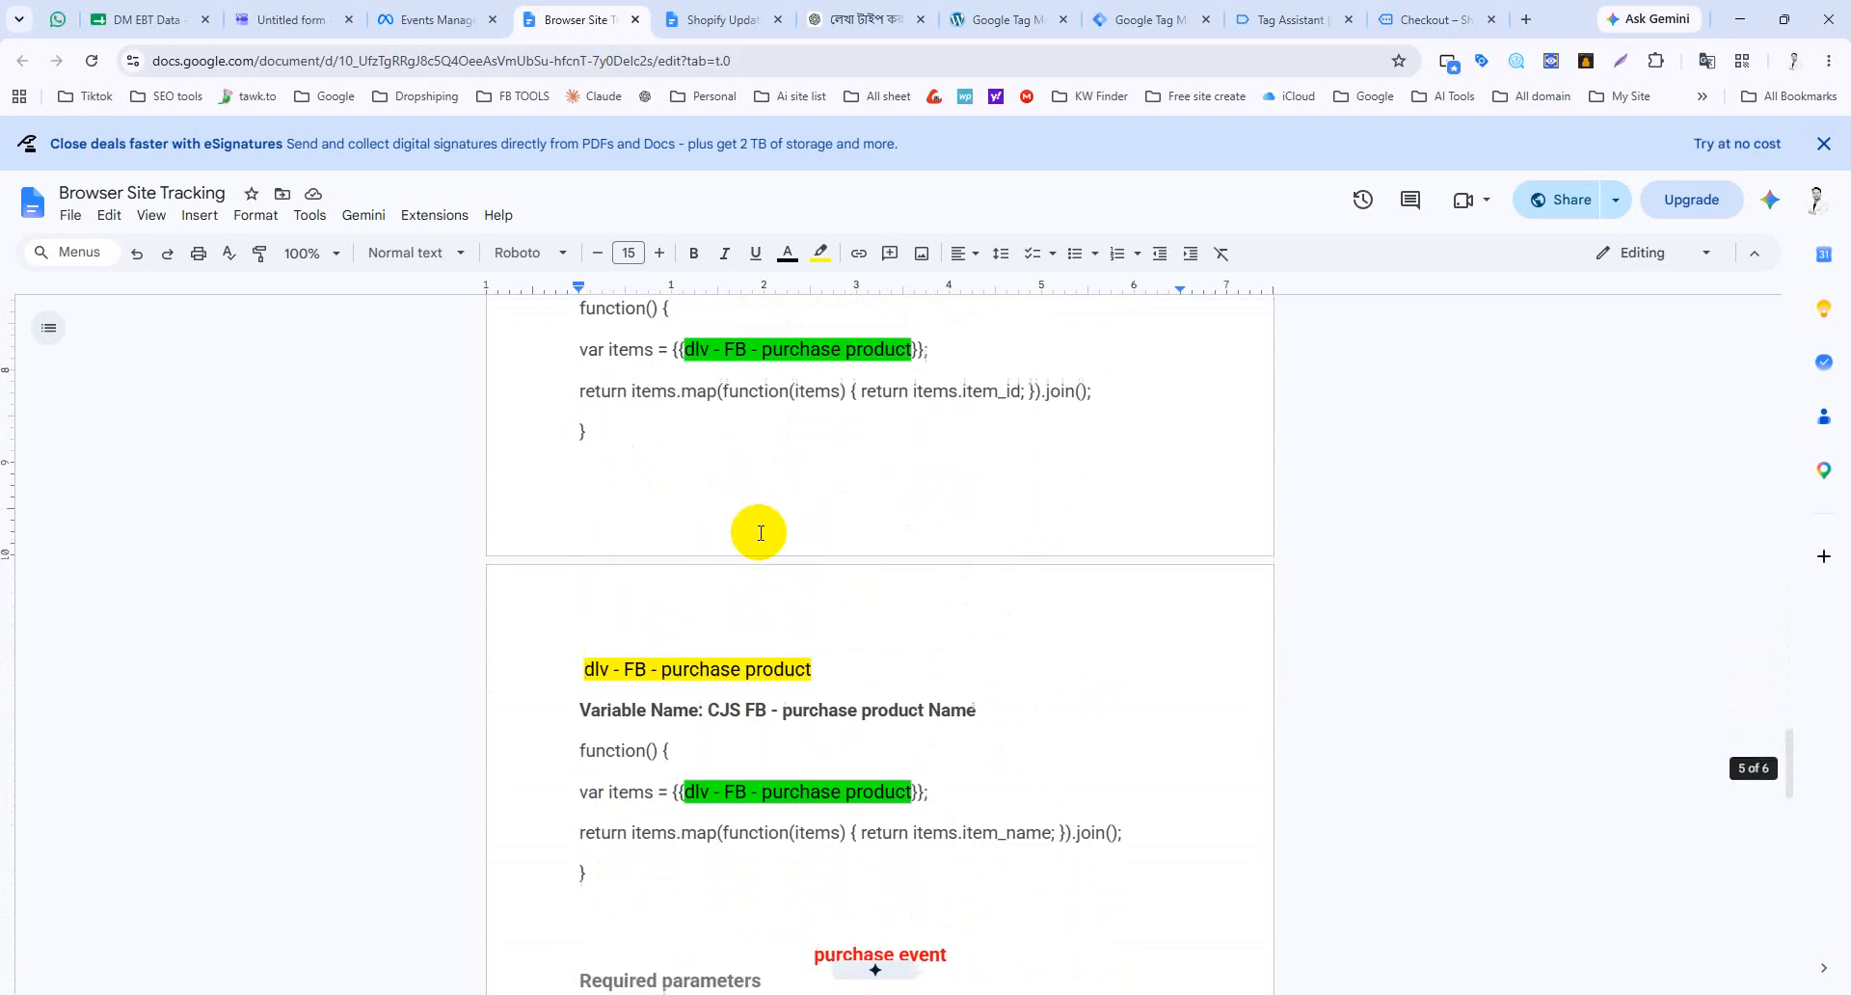
scroll(768, 599, "down", 1)
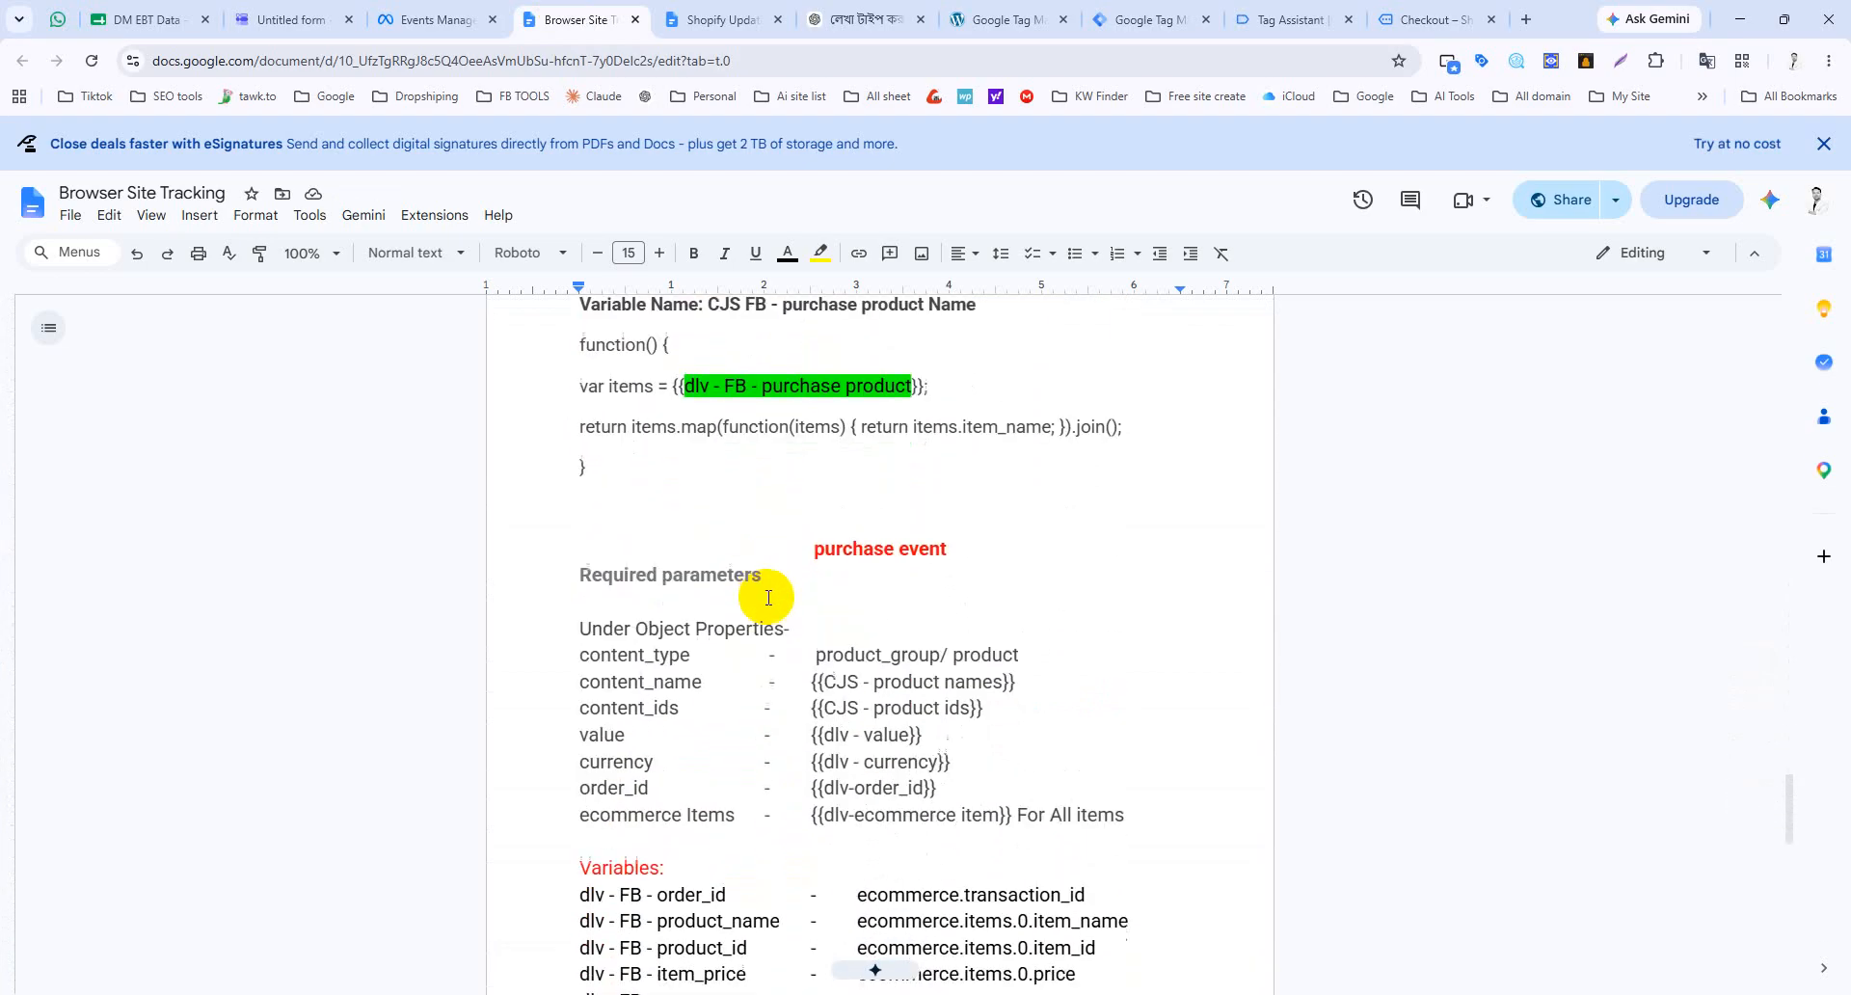
scroll(771, 590, "up", 3)
left_click(770, 590)
scroll(770, 590, "up", 2)
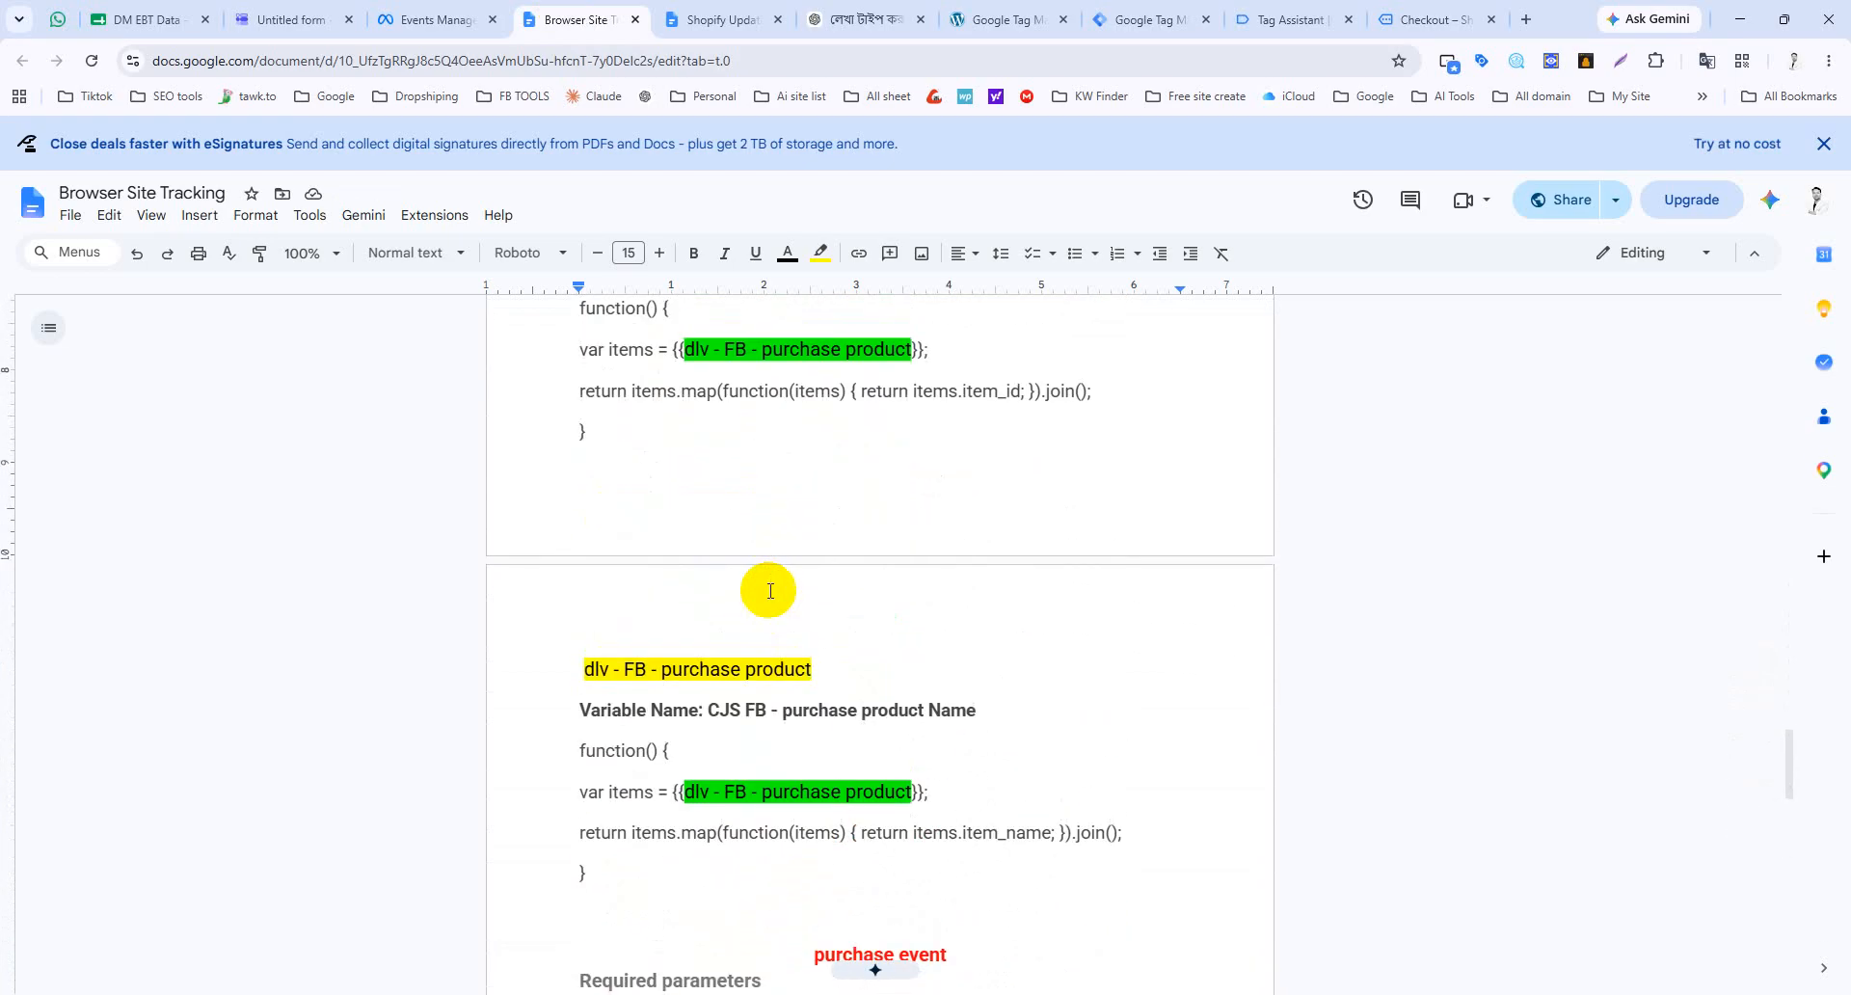
scroll(768, 591, "up", 1)
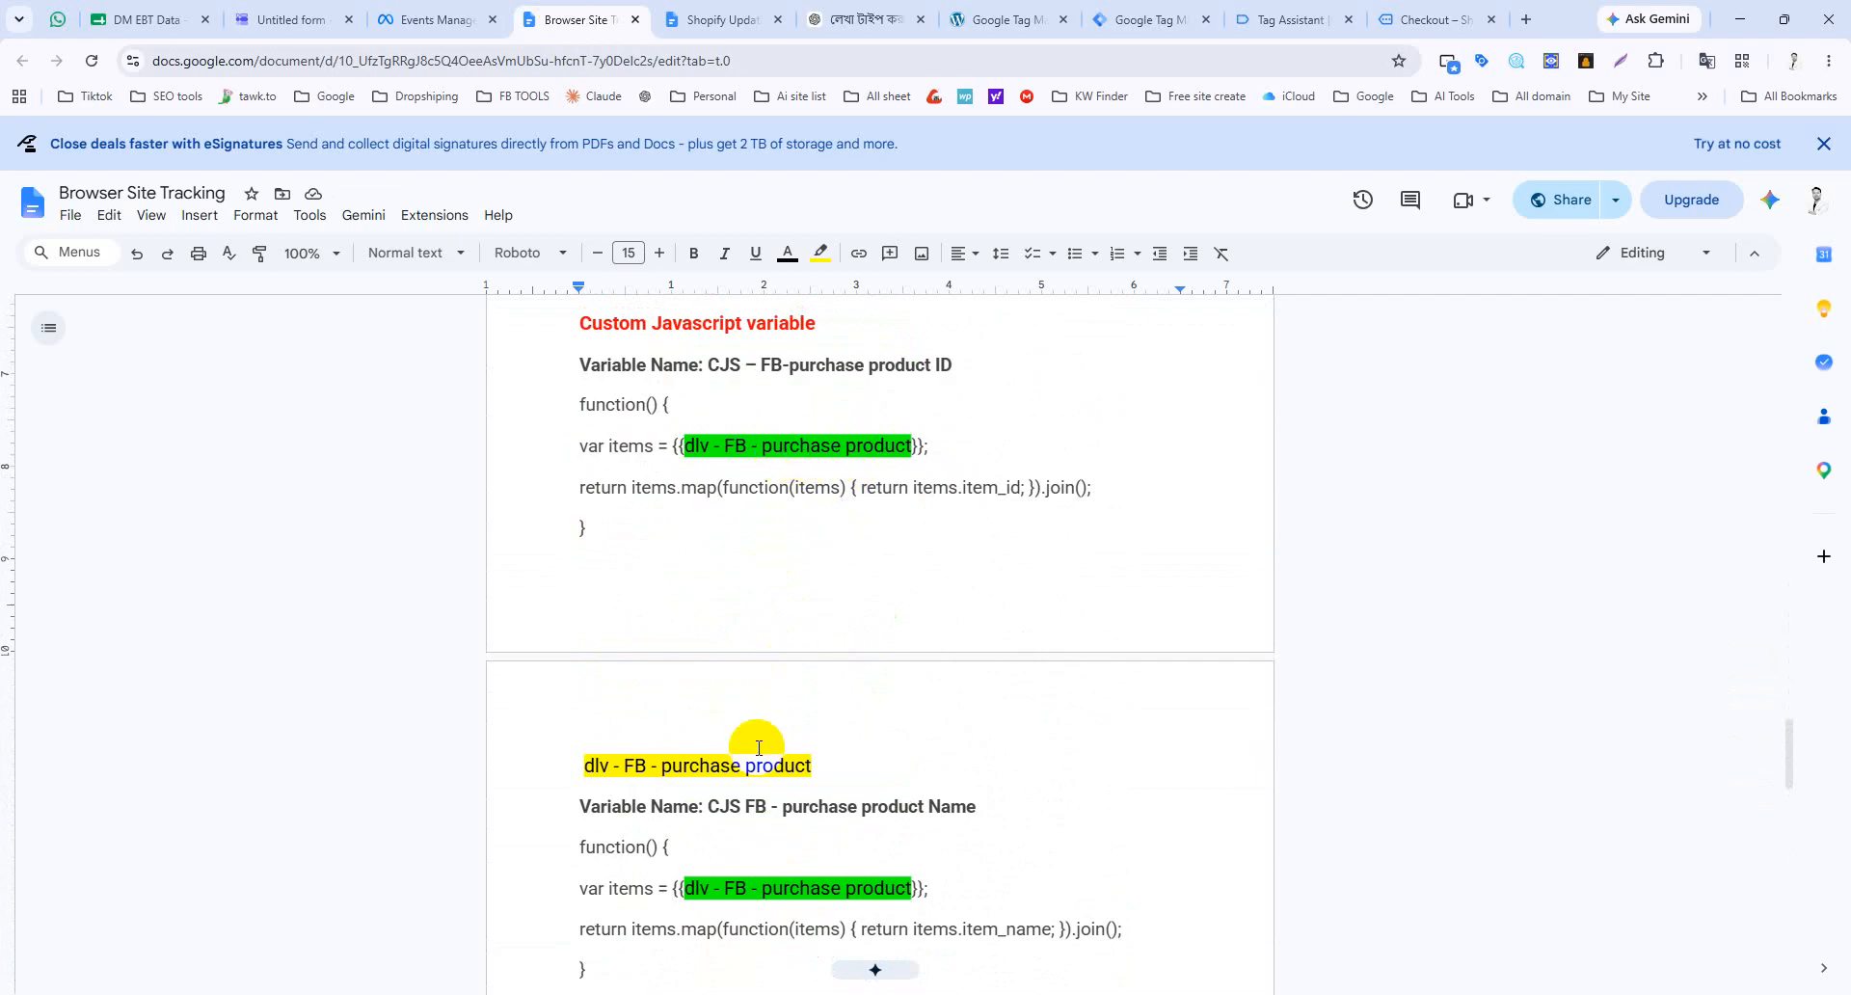
scroll(759, 748, "down", 1)
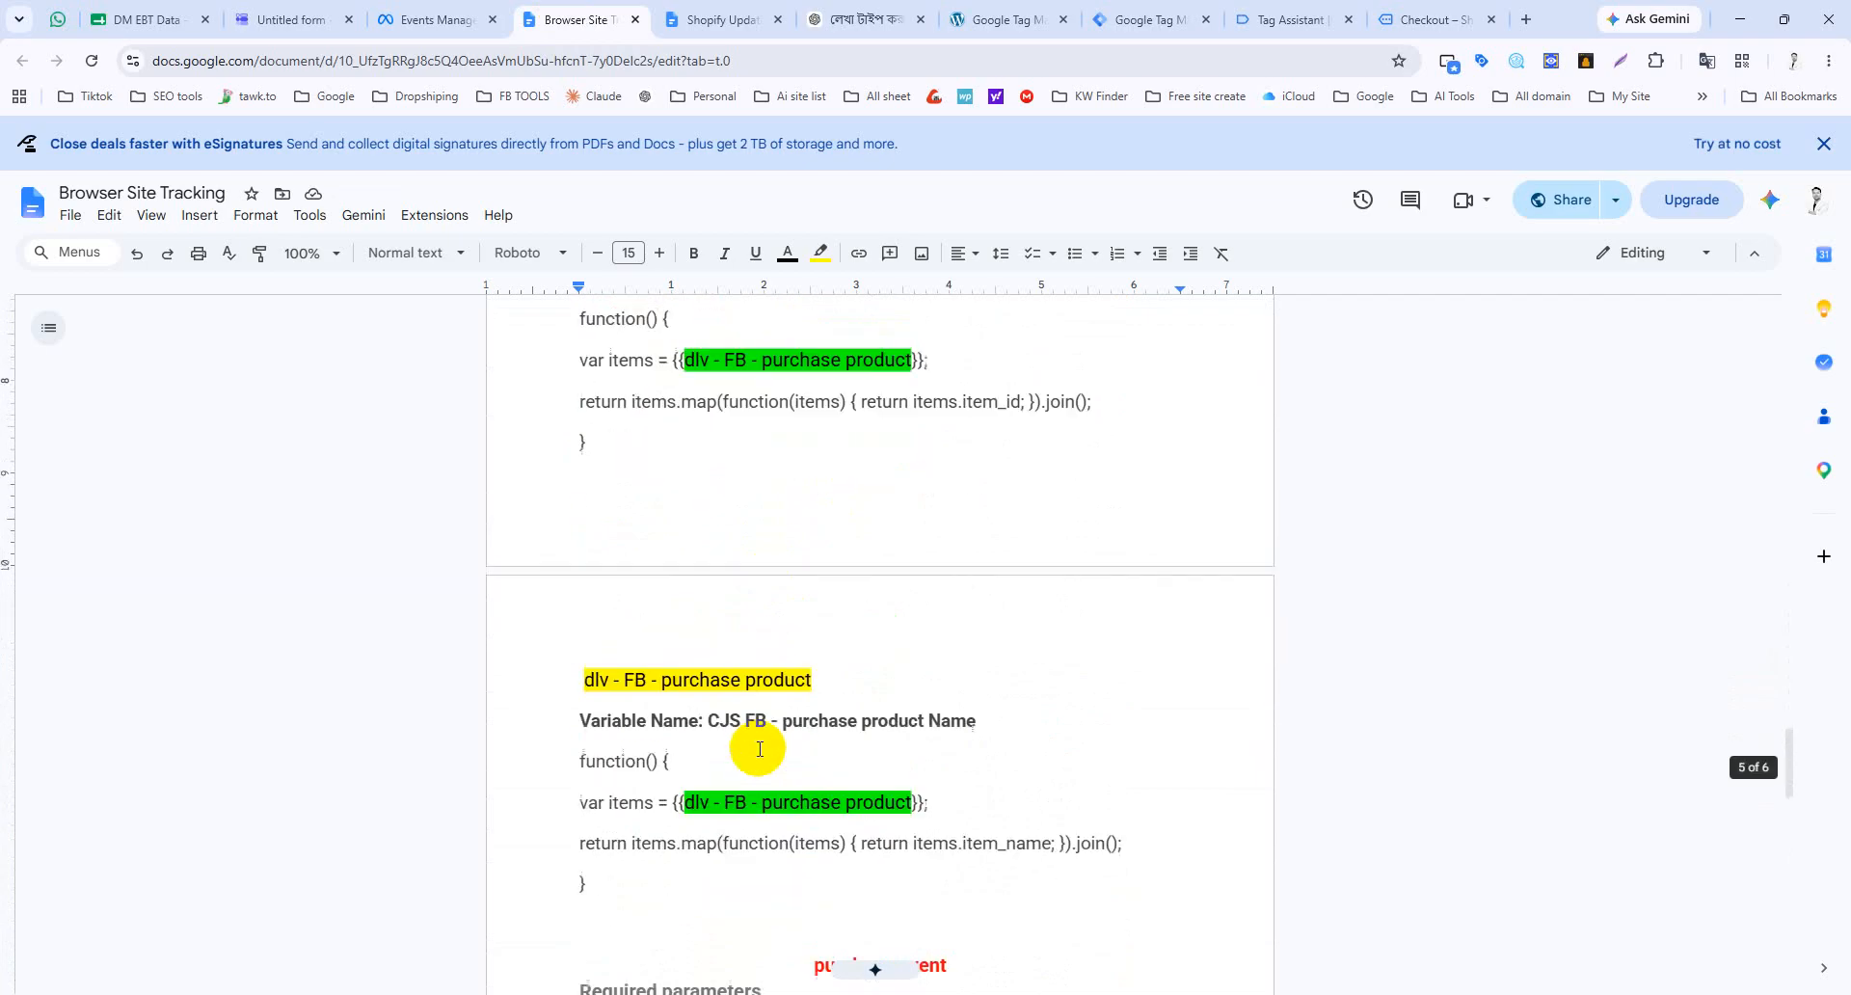
left_click(725, 814)
scroll(798, 442, "up", 1)
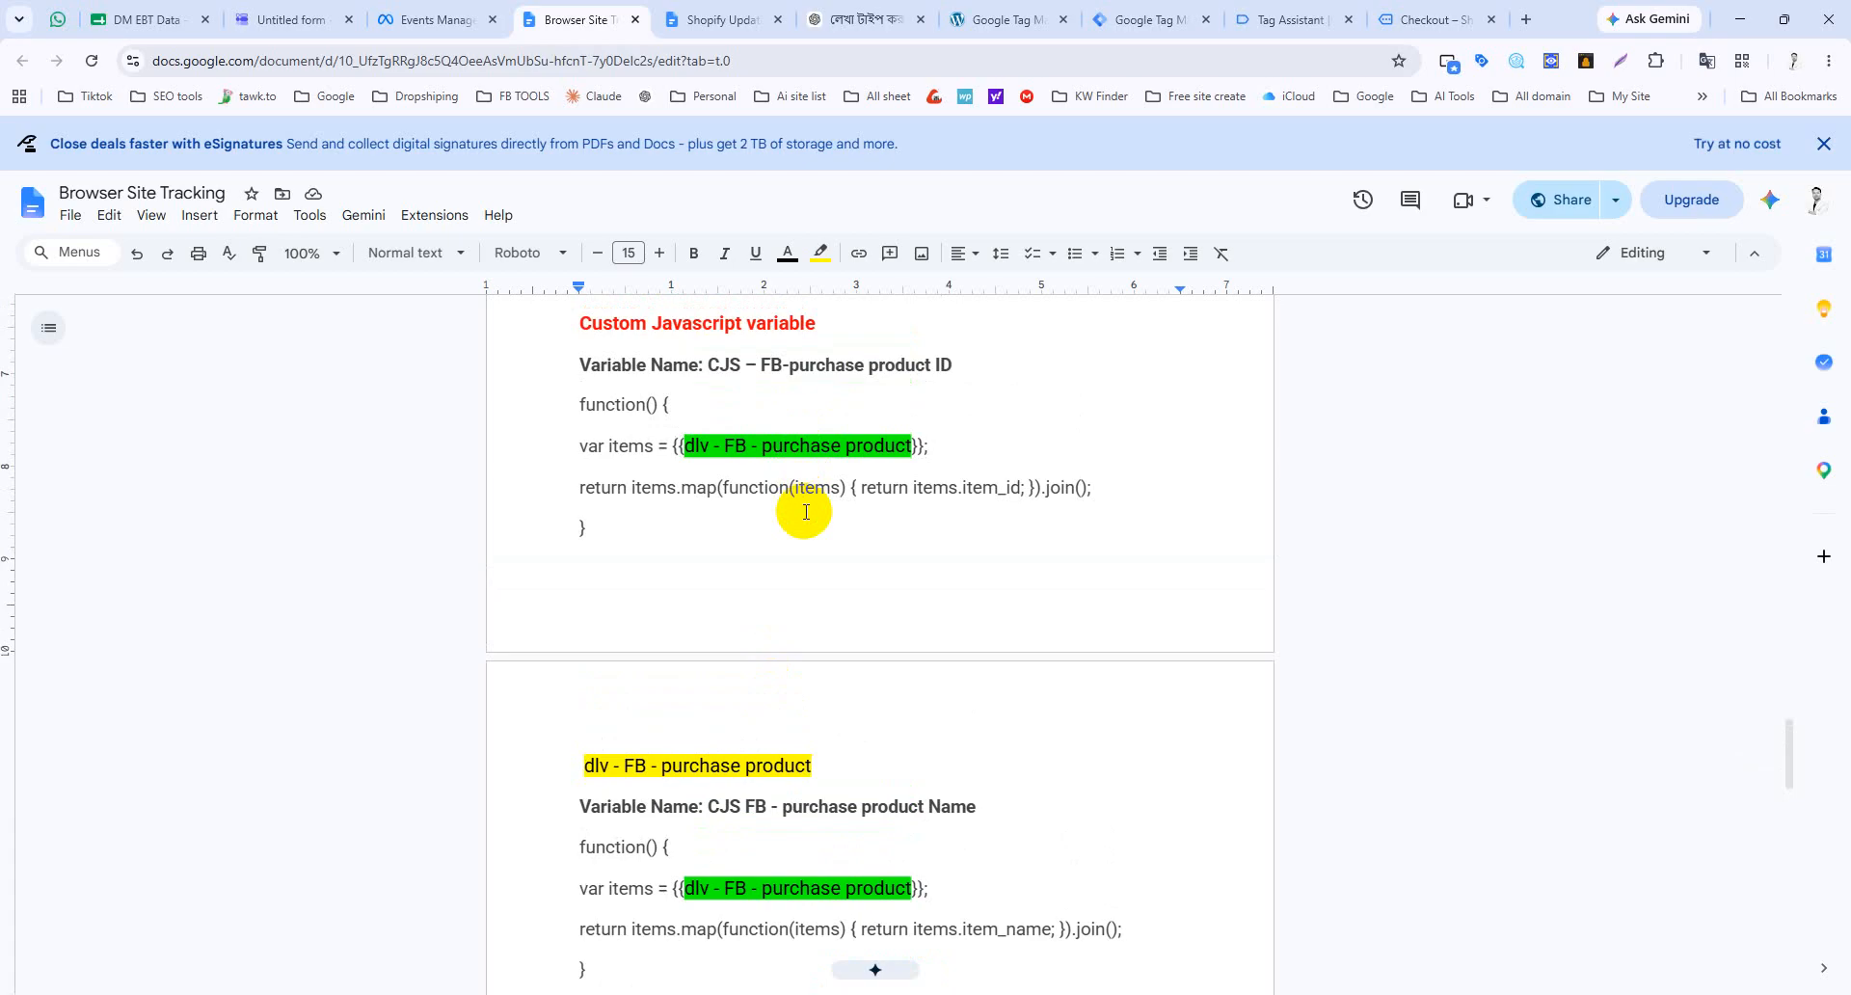
scroll(806, 511, "down", 1)
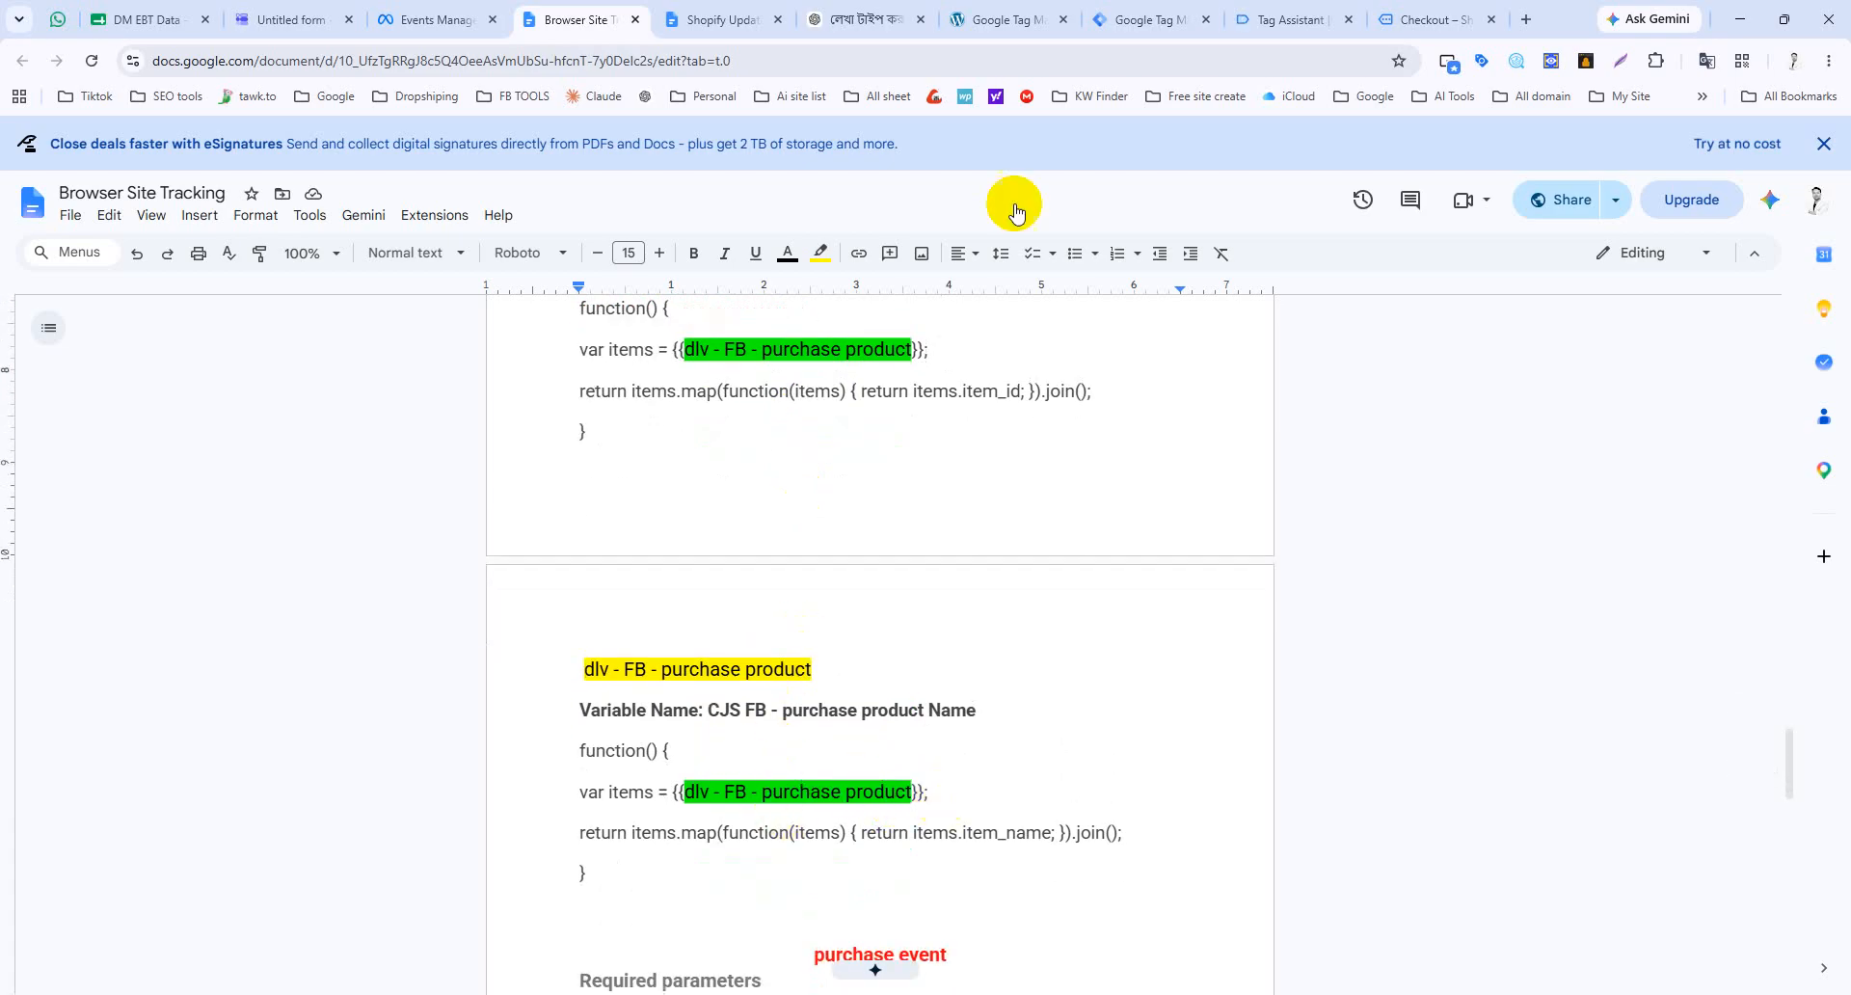
left_click(1138, 17)
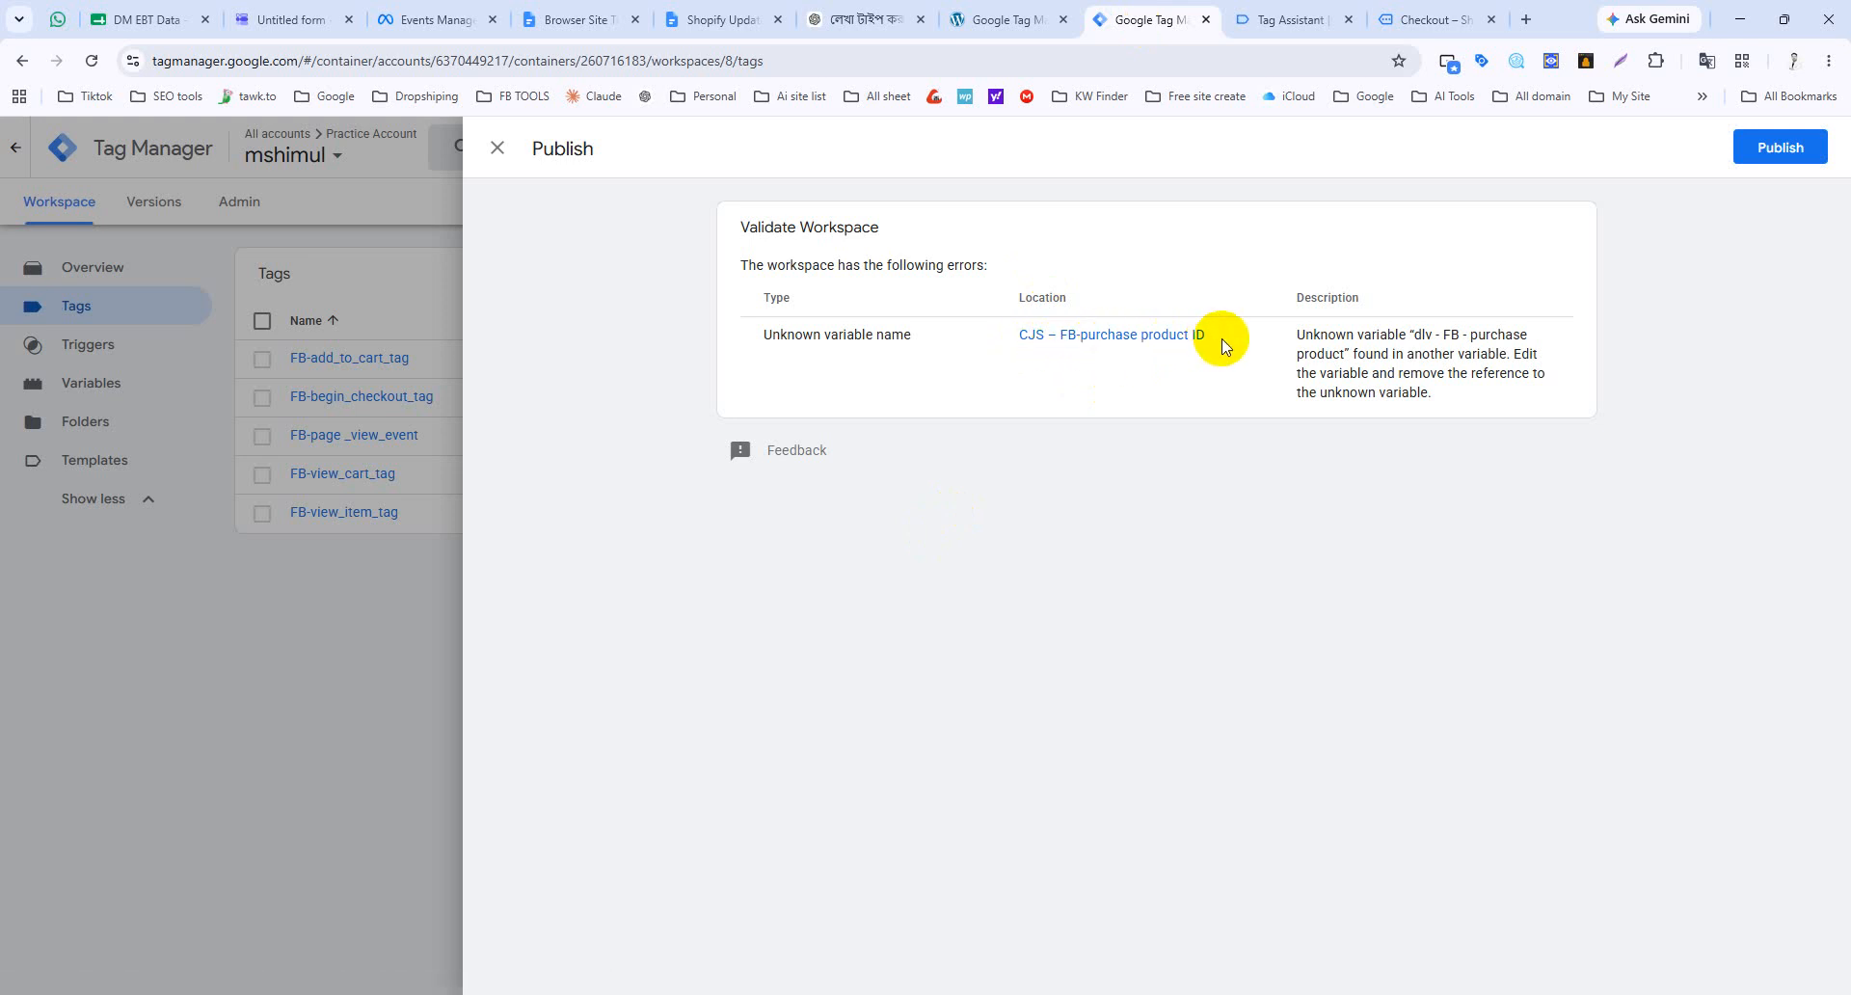
left_click(1118, 336)
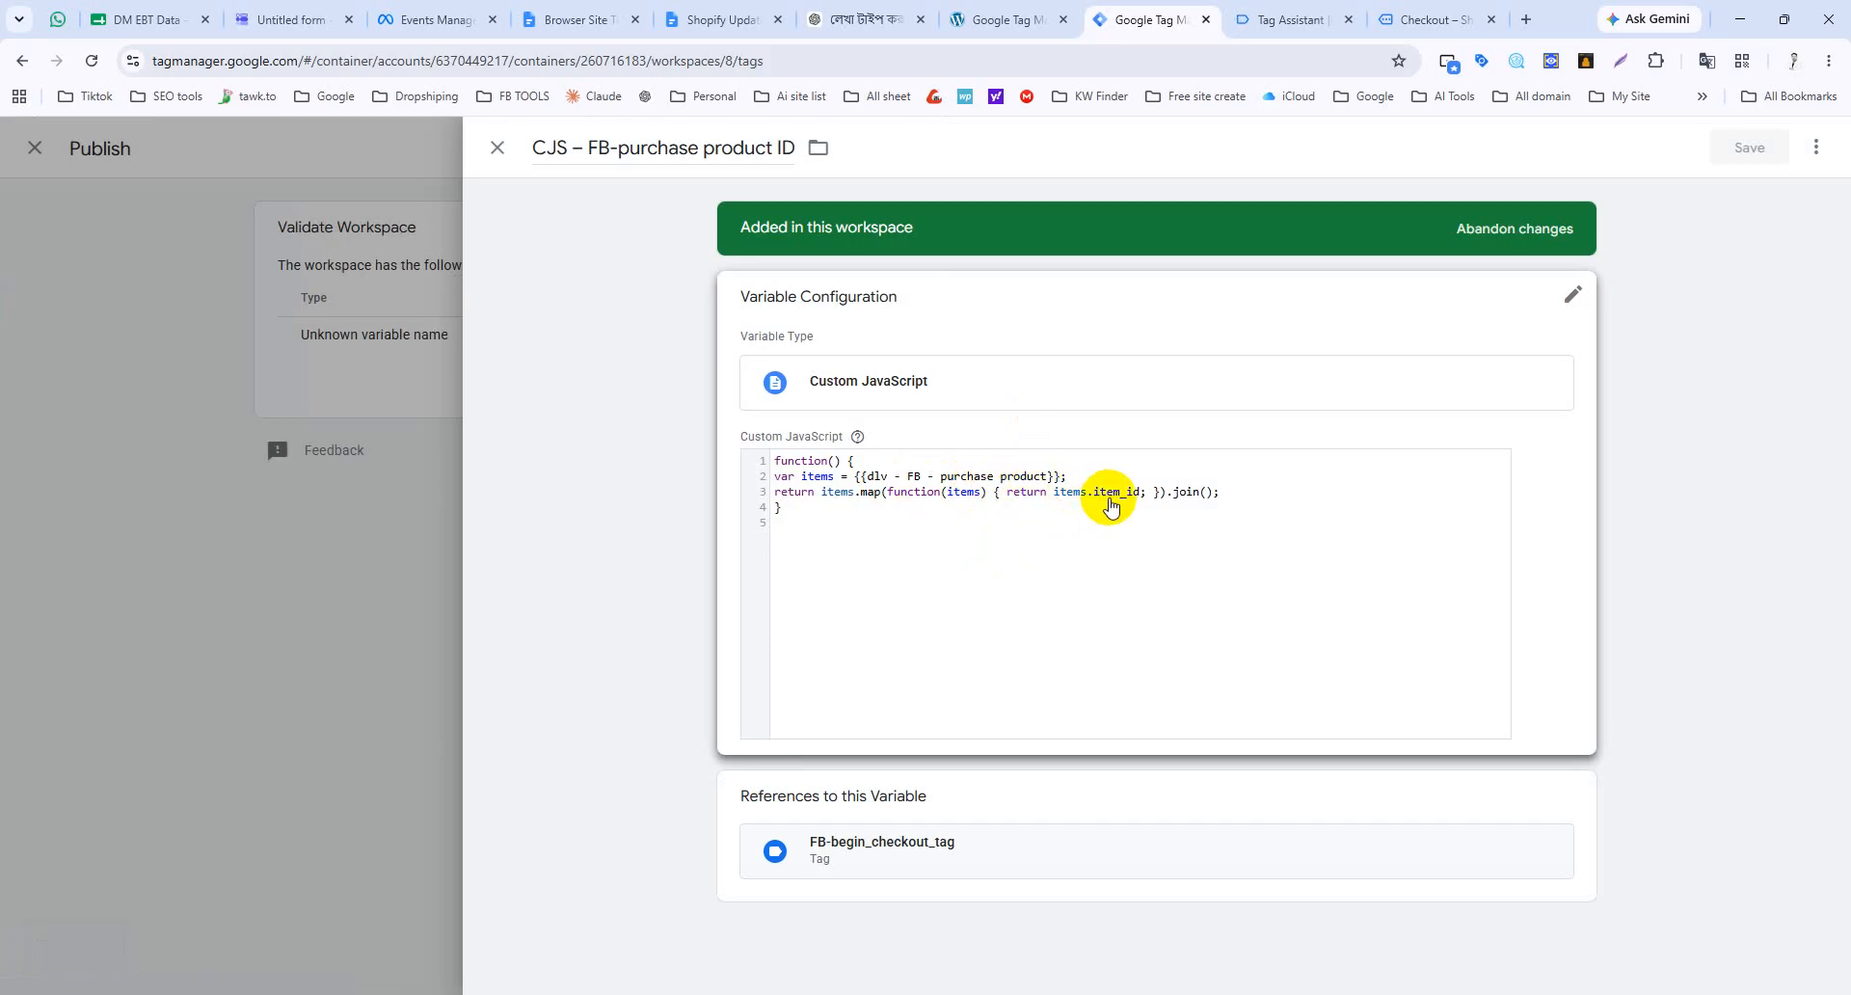
left_click(590, 20)
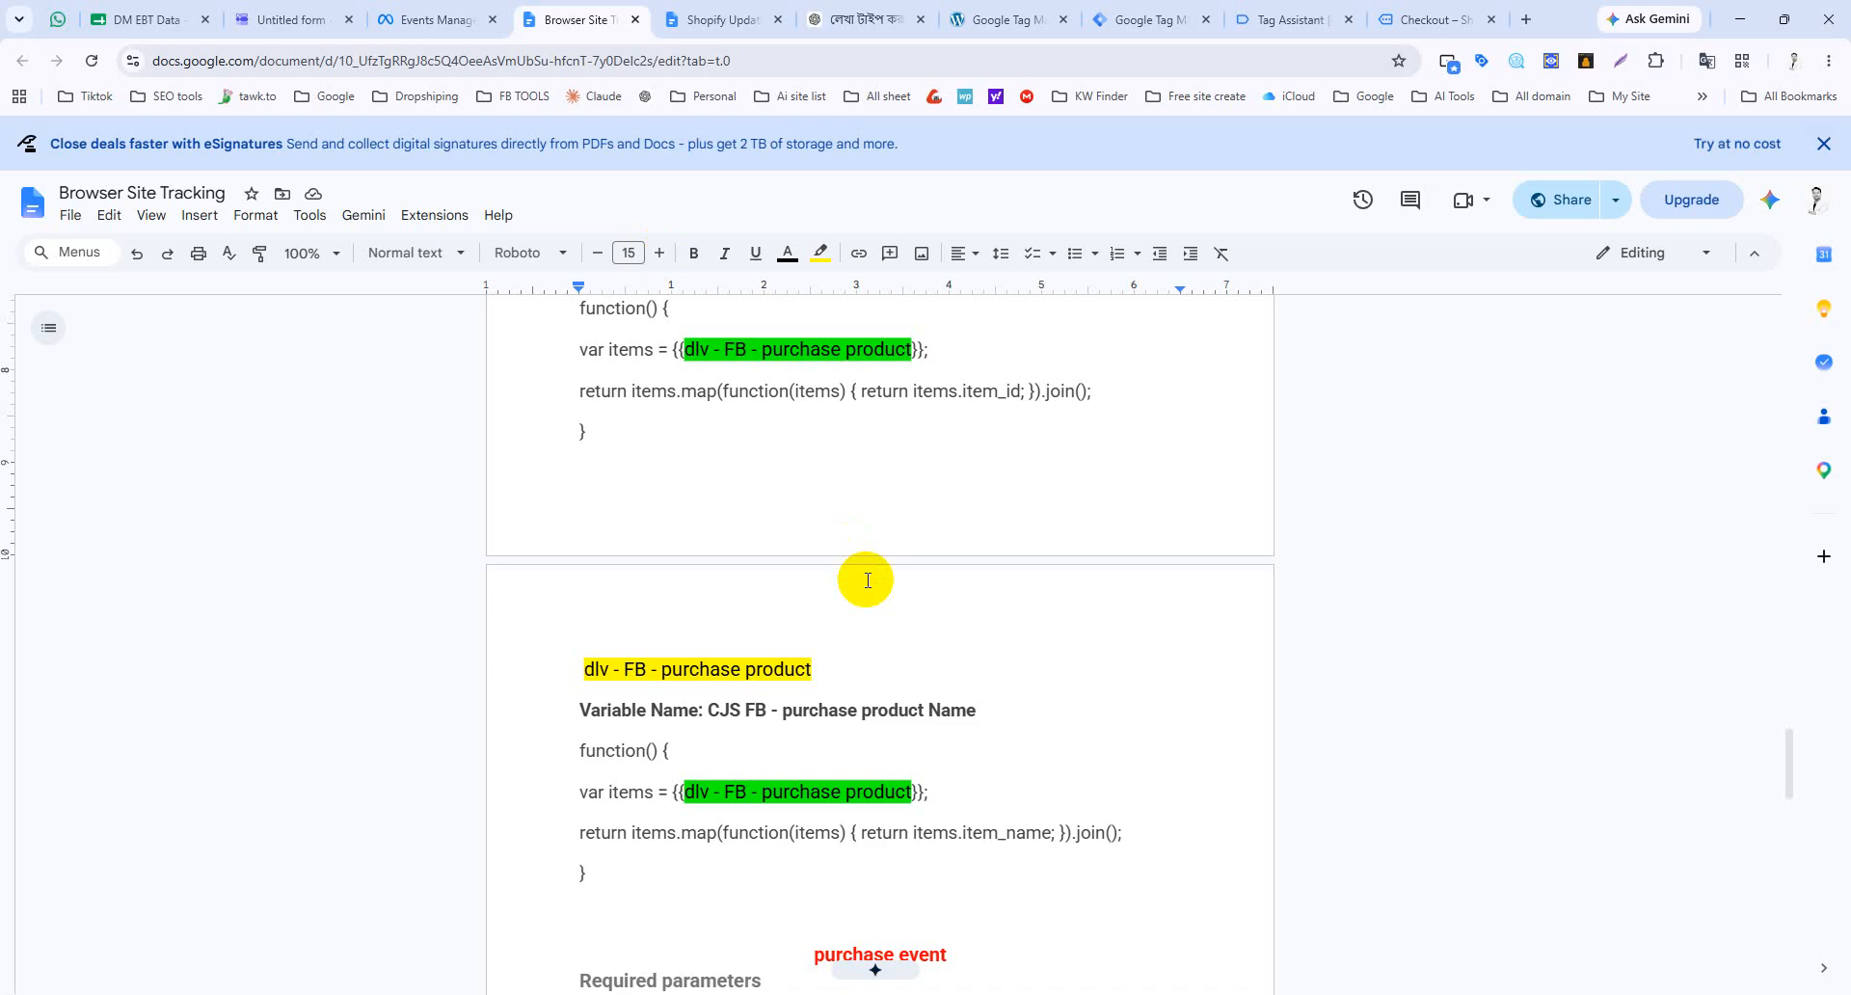
scroll(868, 580, "up", 3)
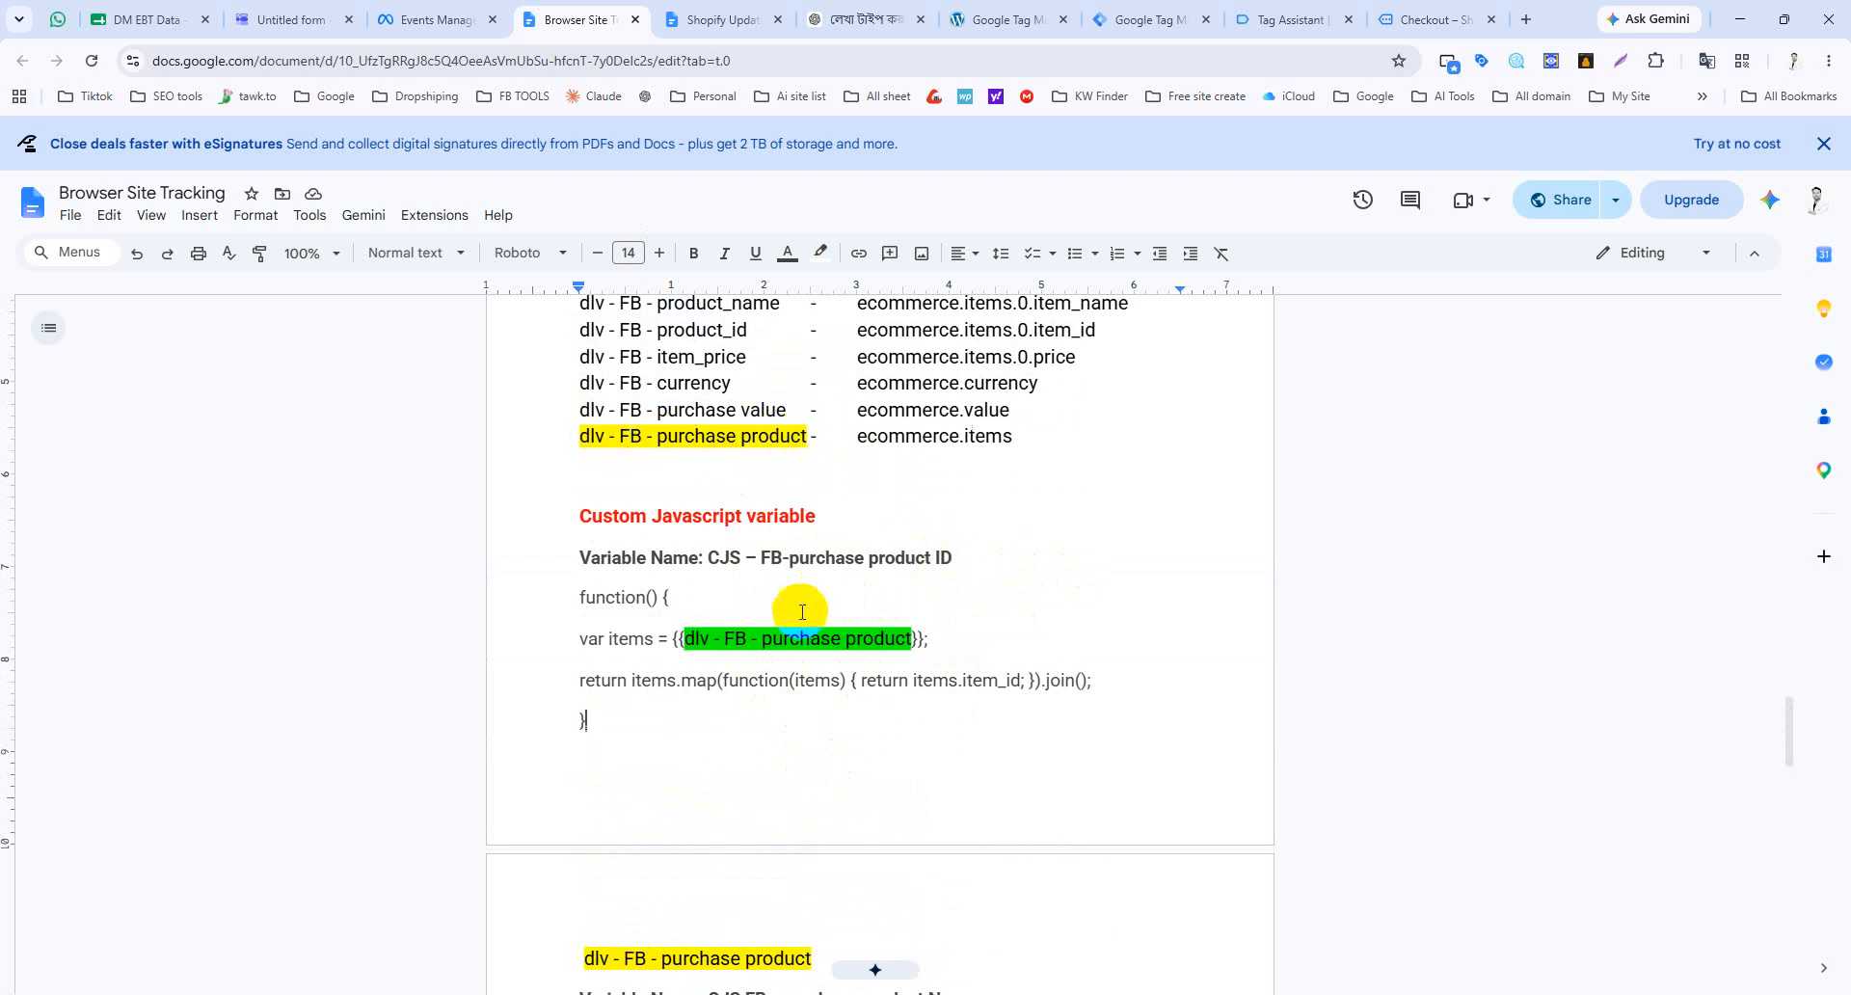
left_click_drag(705, 651, 897, 638)
left_click(677, 436)
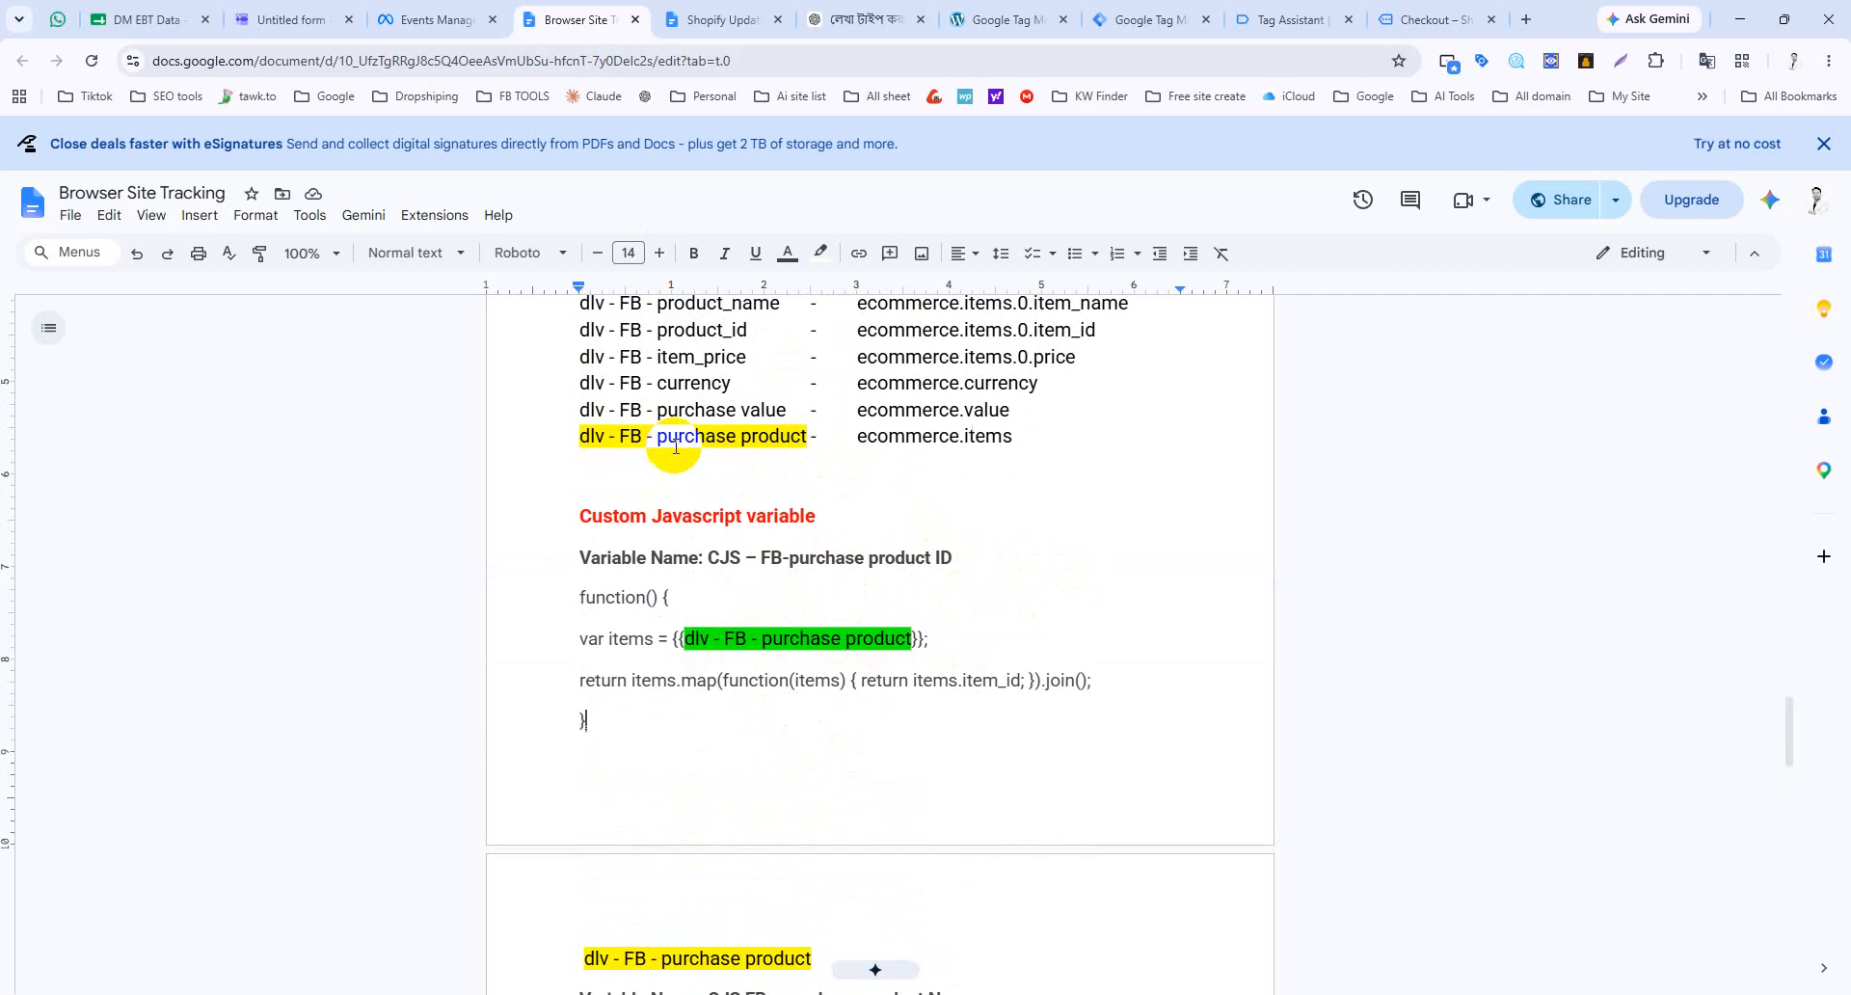
scroll(794, 524, "down", 3)
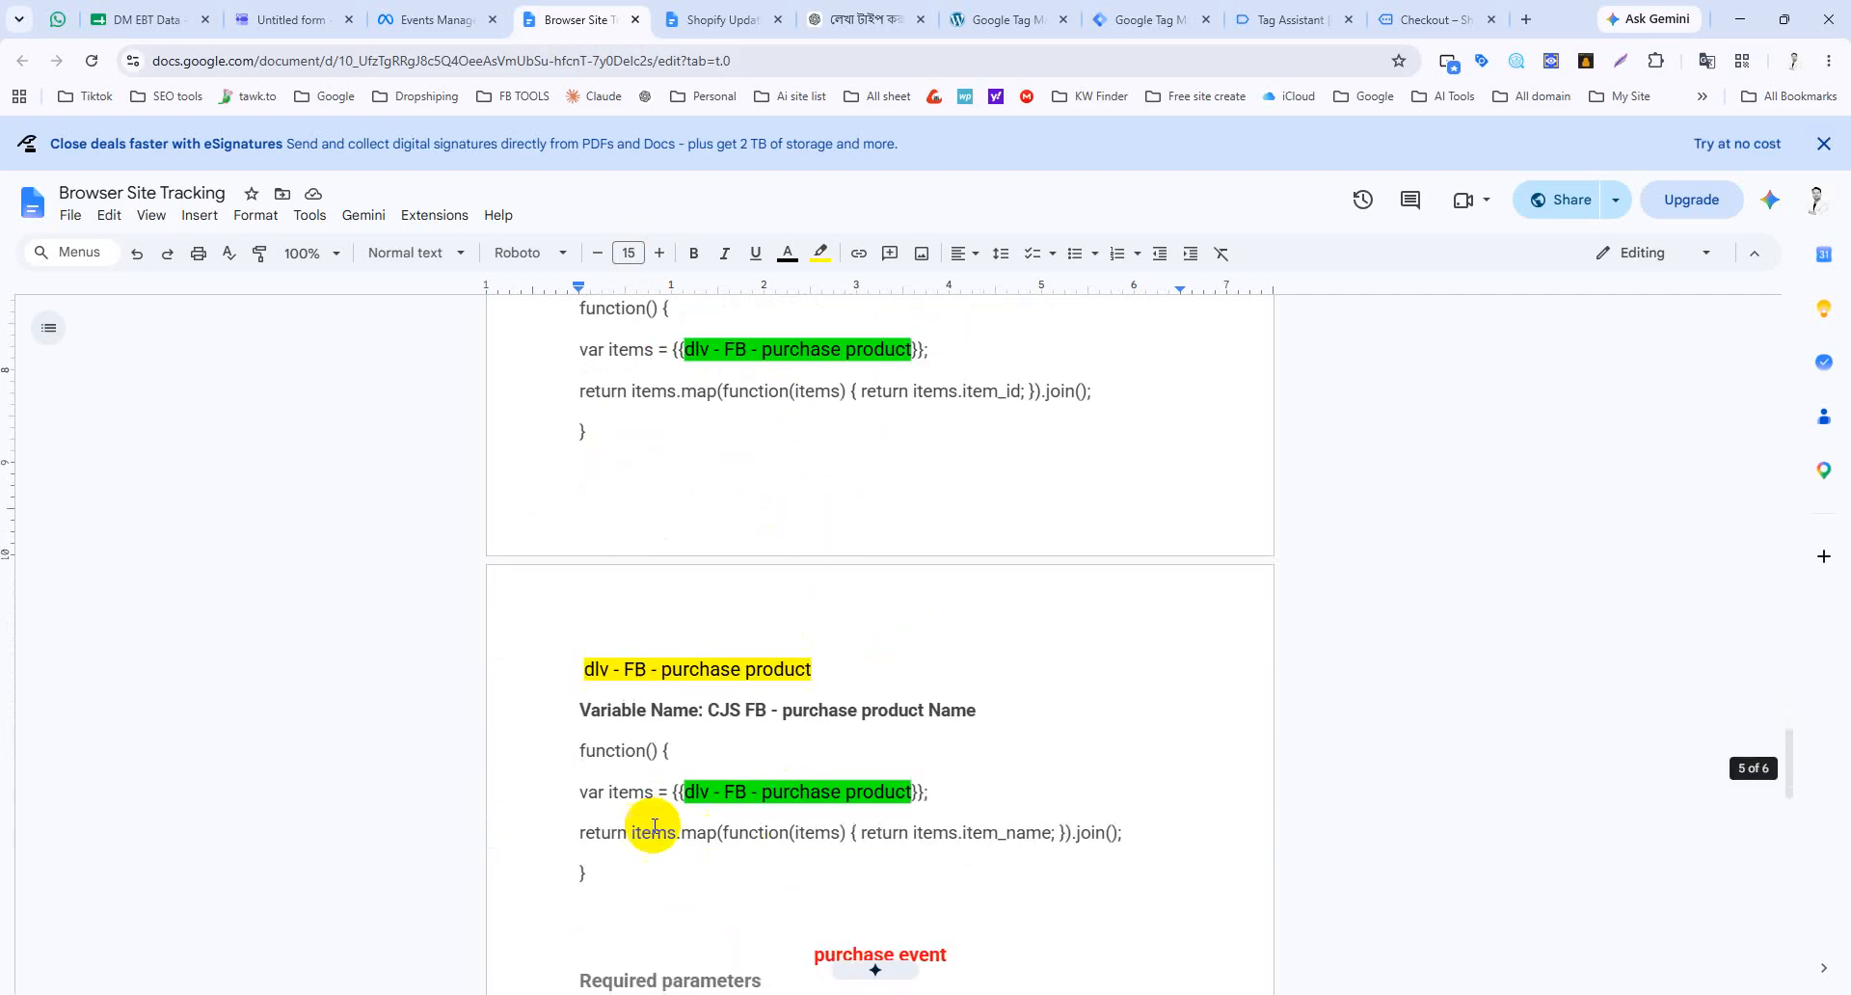
left_click_drag(682, 794, 919, 790)
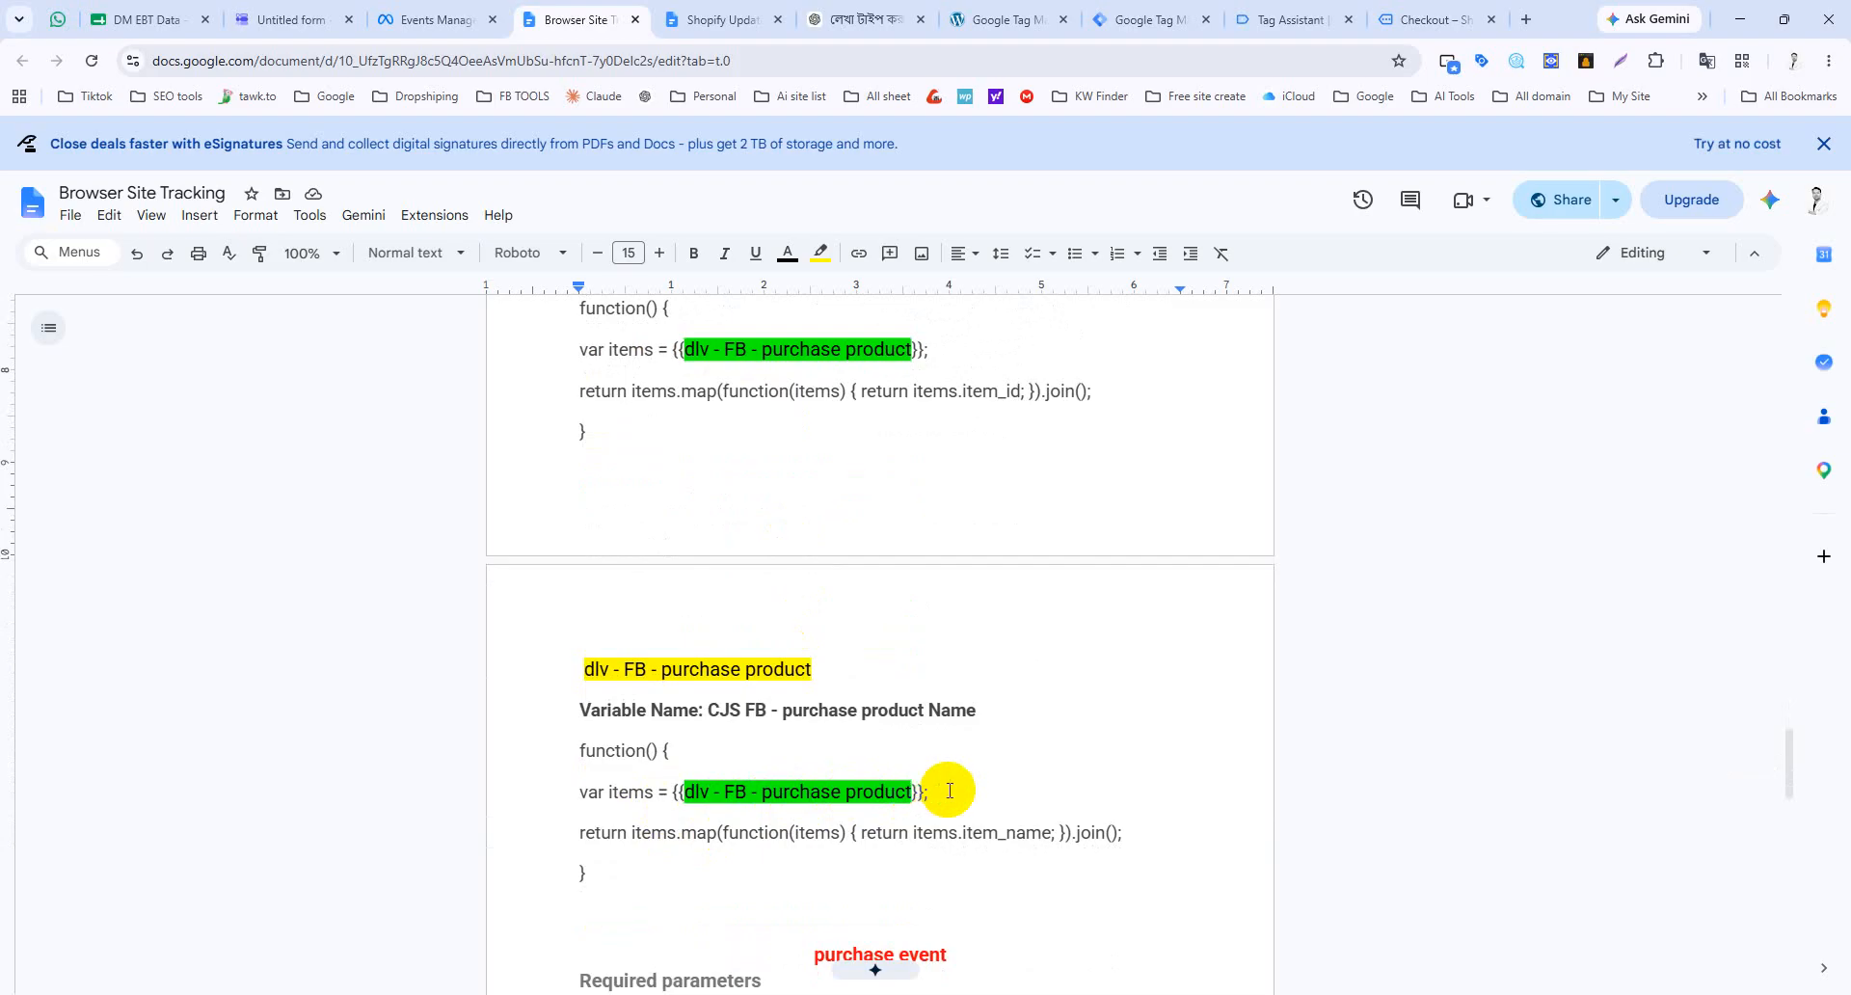
scroll(949, 789, "down", 2)
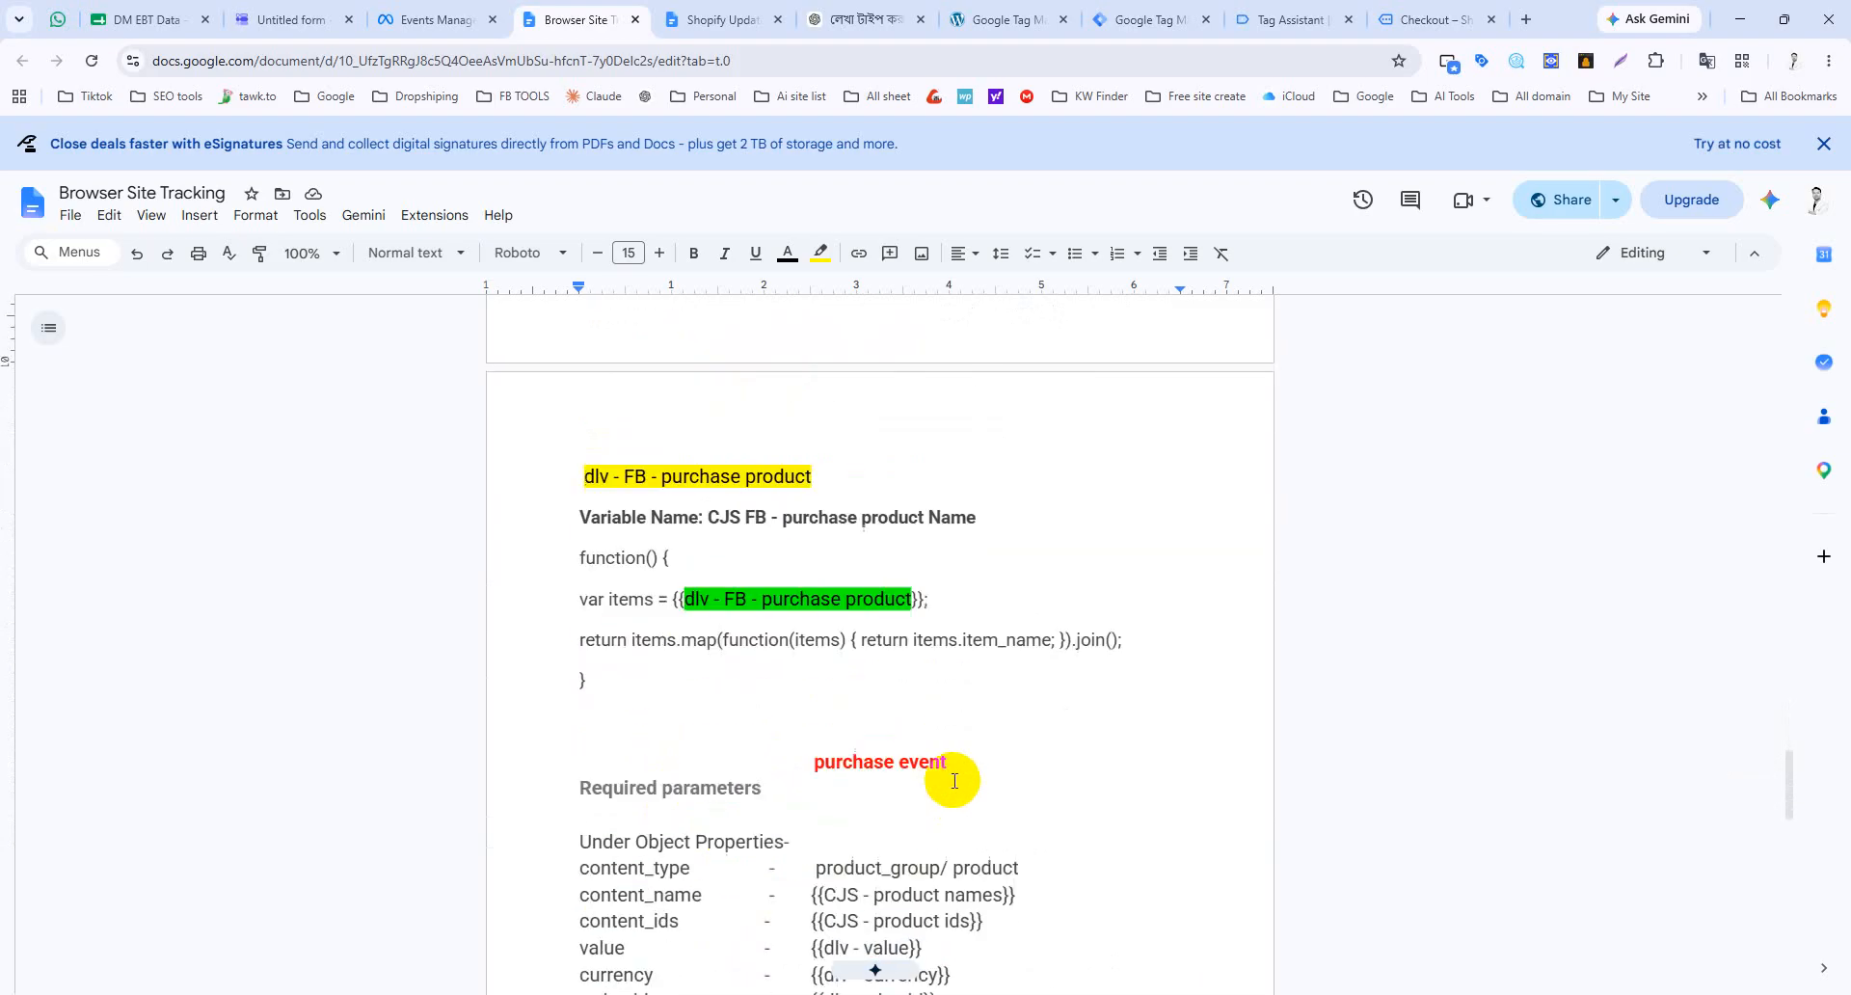
Step: Return to Tag Manager, close the CJS – FB-purchase product ID variable and try again to publish the workspace
left_click(1150, 17)
left_click(957, 479)
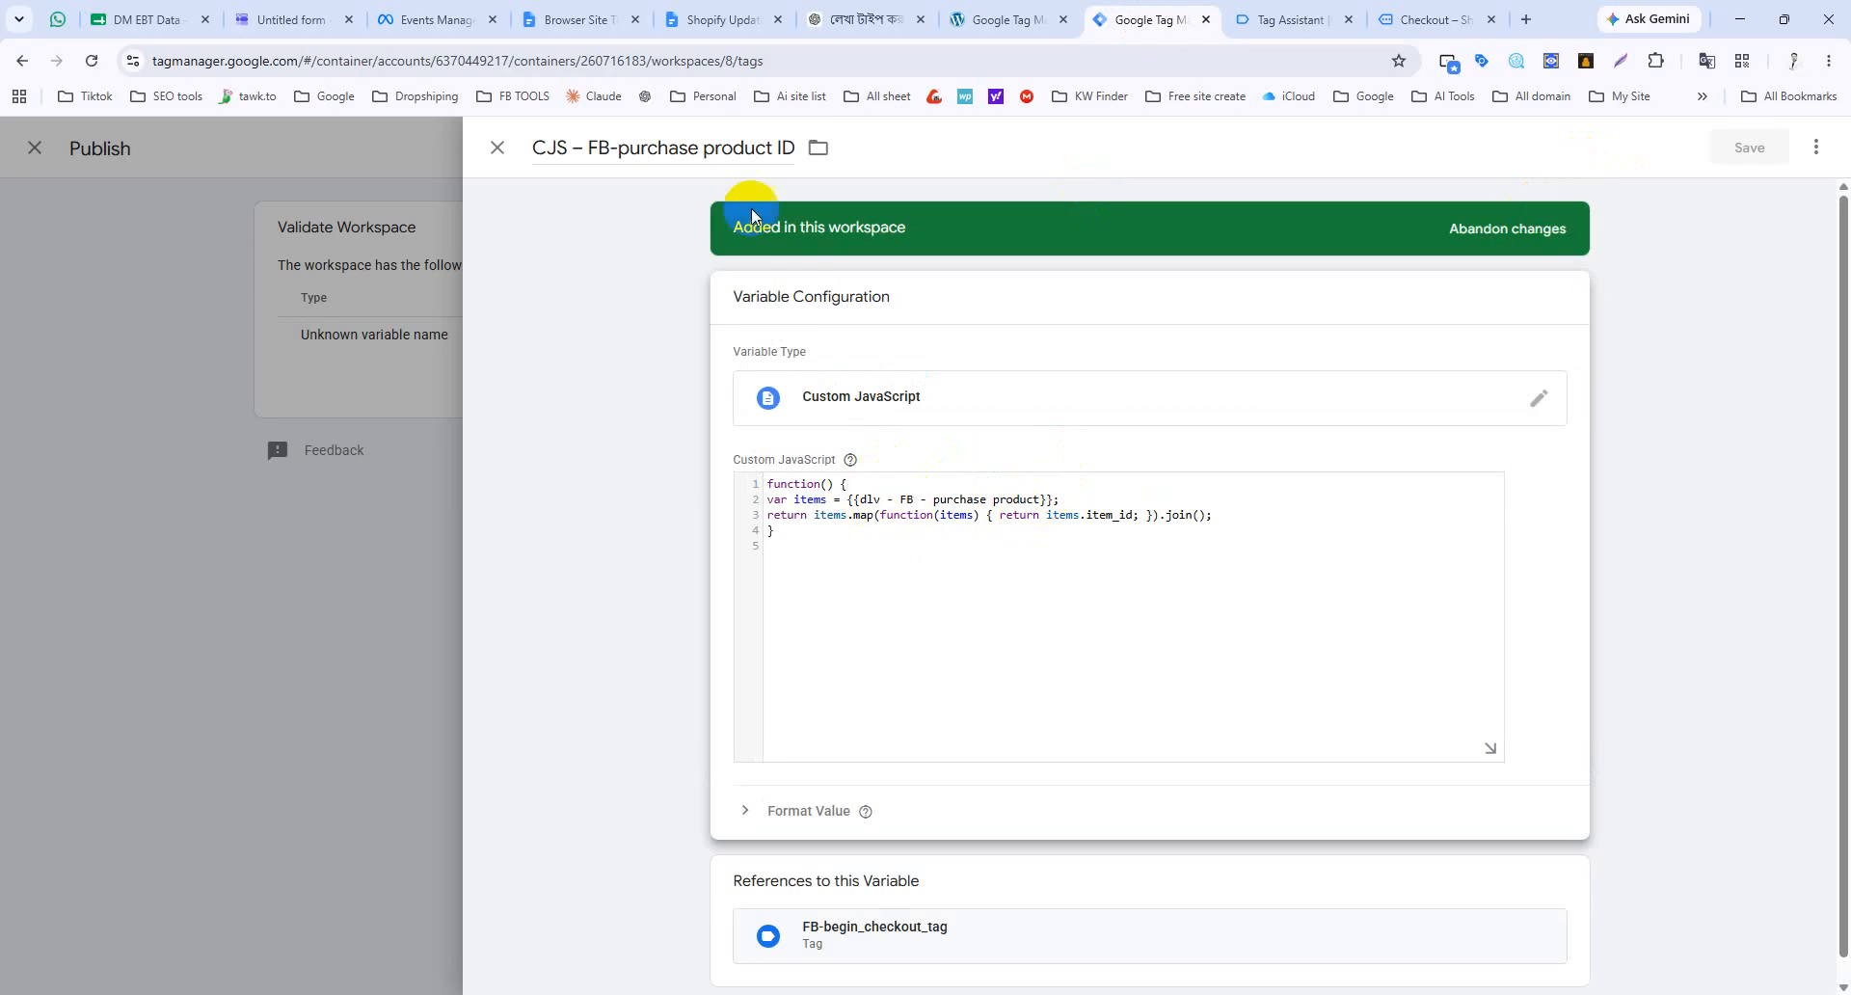
left_click(497, 147)
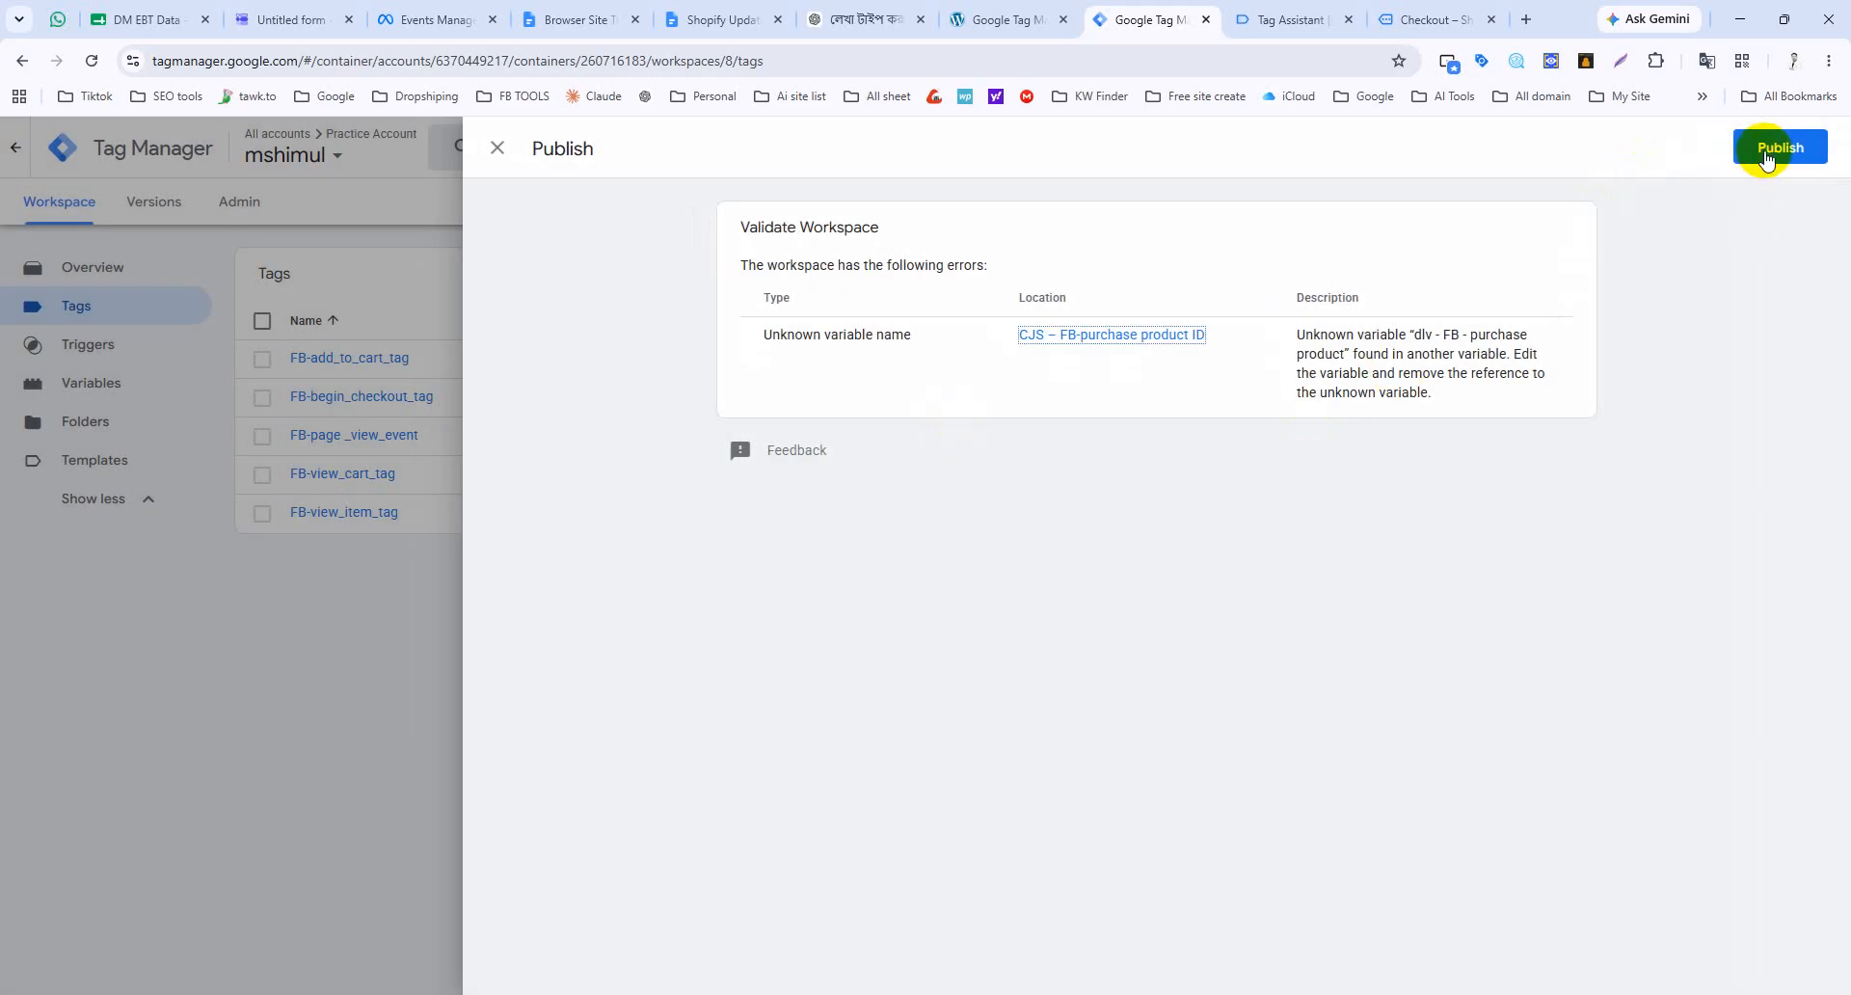
left_click(1768, 154)
left_click(1069, 710)
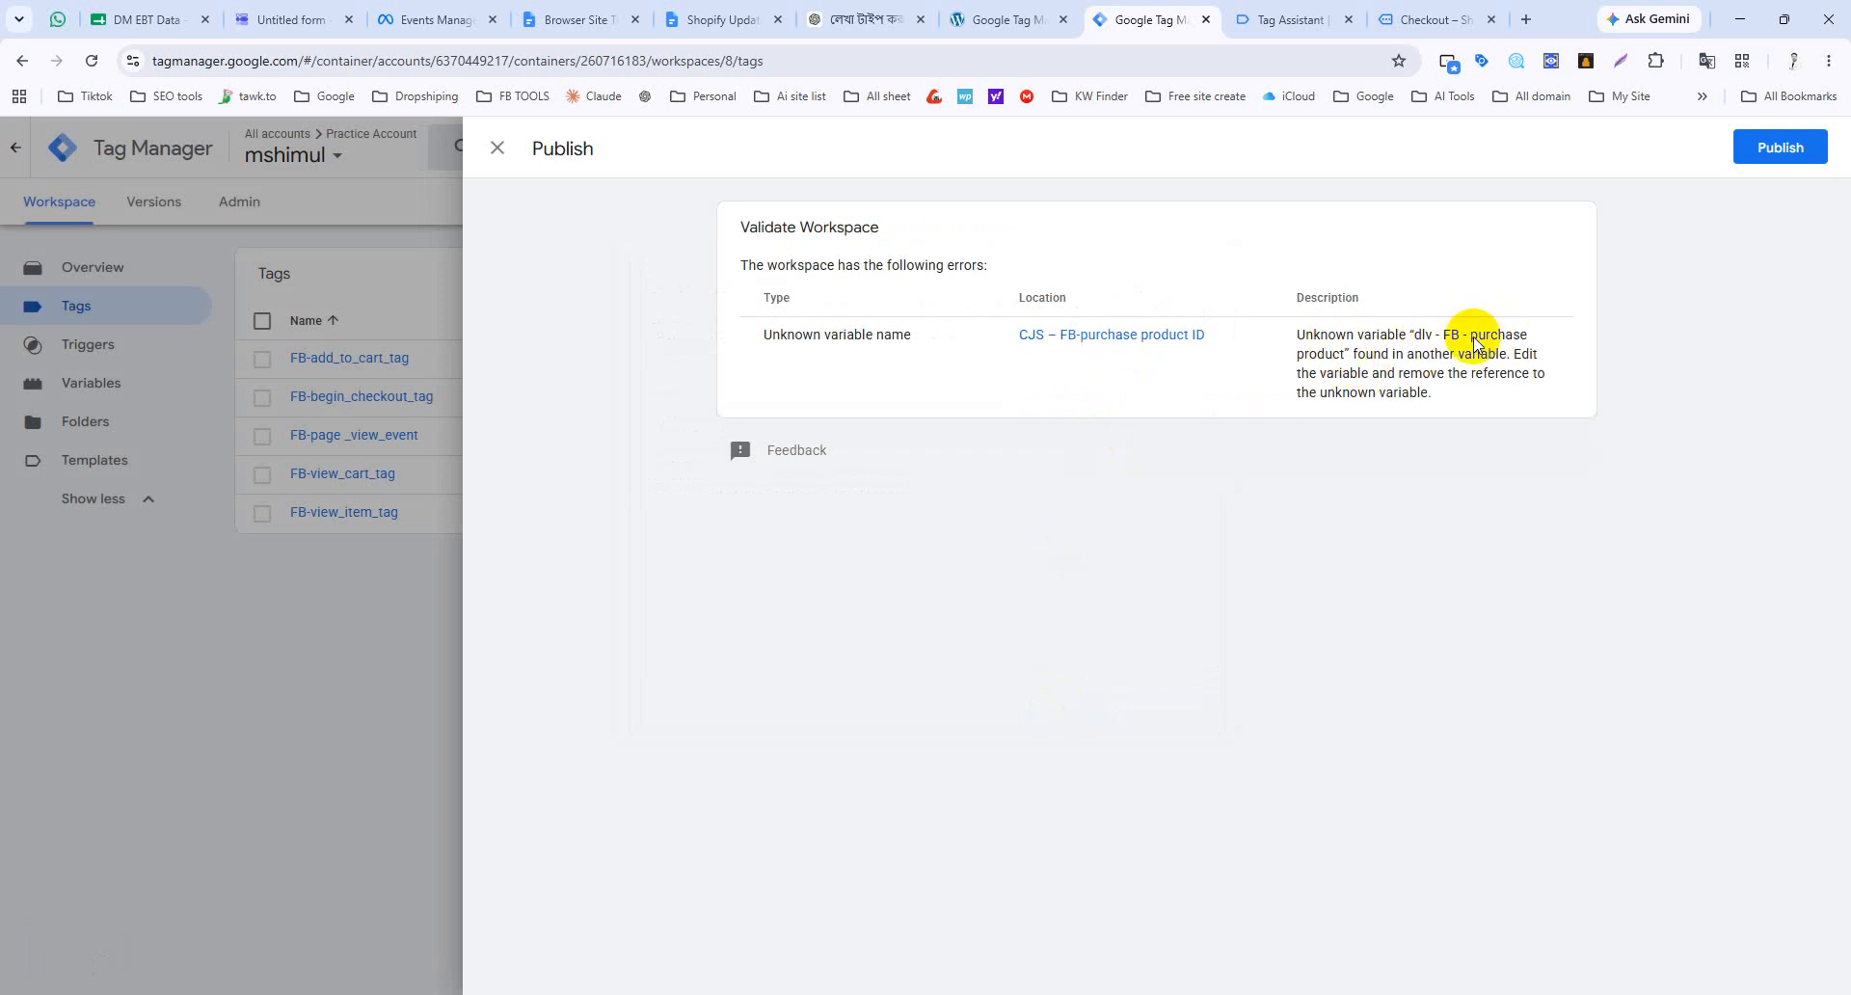
Step: Reopen the CJS – FB-purchase product ID variable and compare its items reference with the variable list and code in the Browser Site Tracking document
left_click(1122, 339)
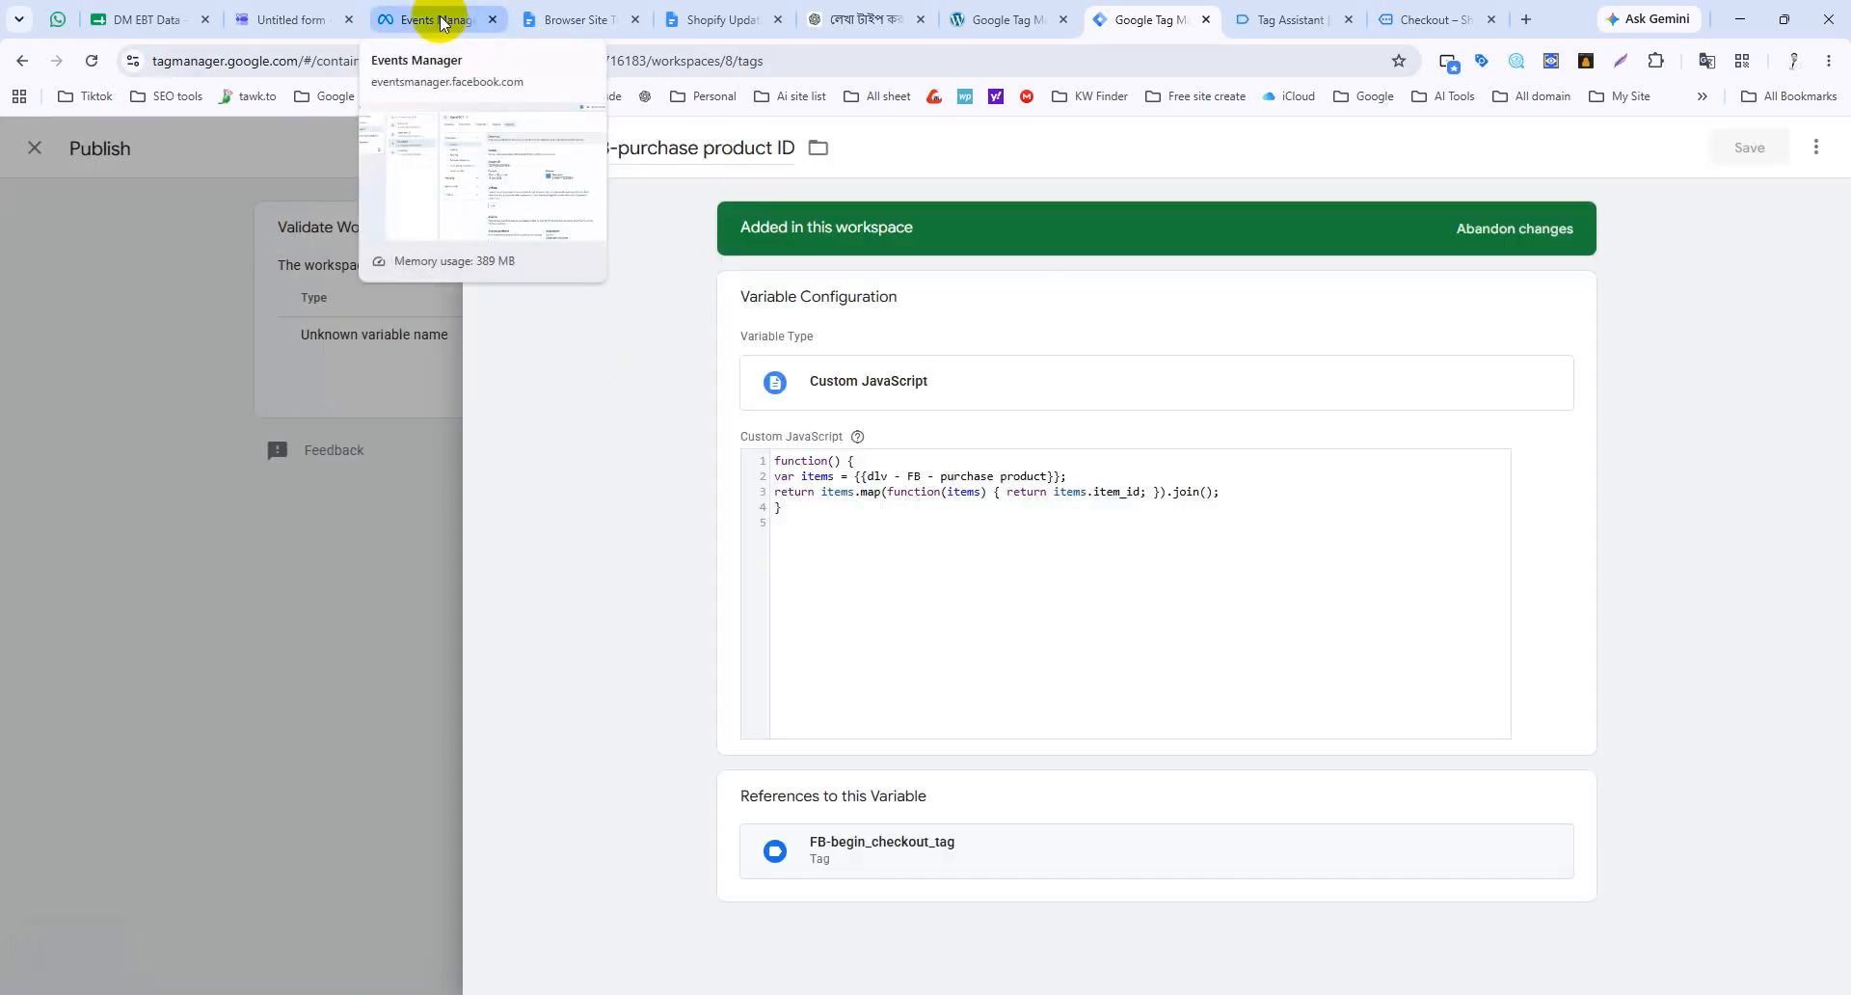
left_click(439, 21)
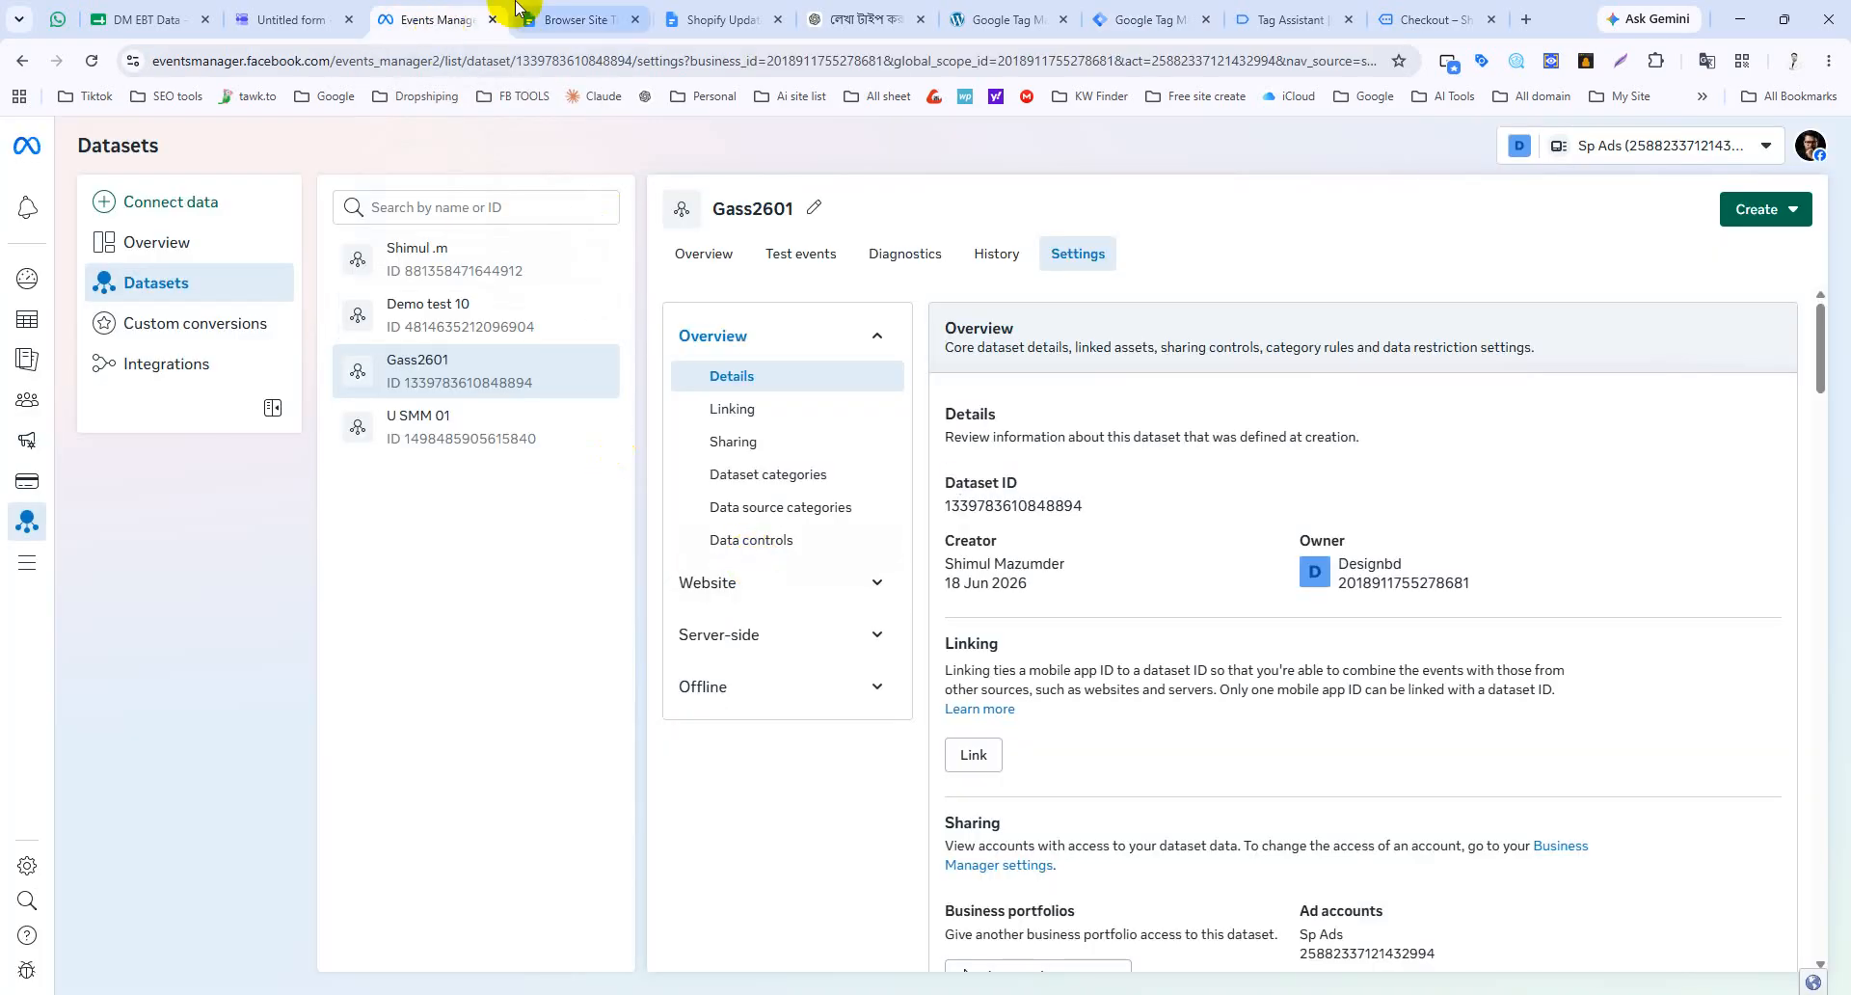
left_click(571, 21)
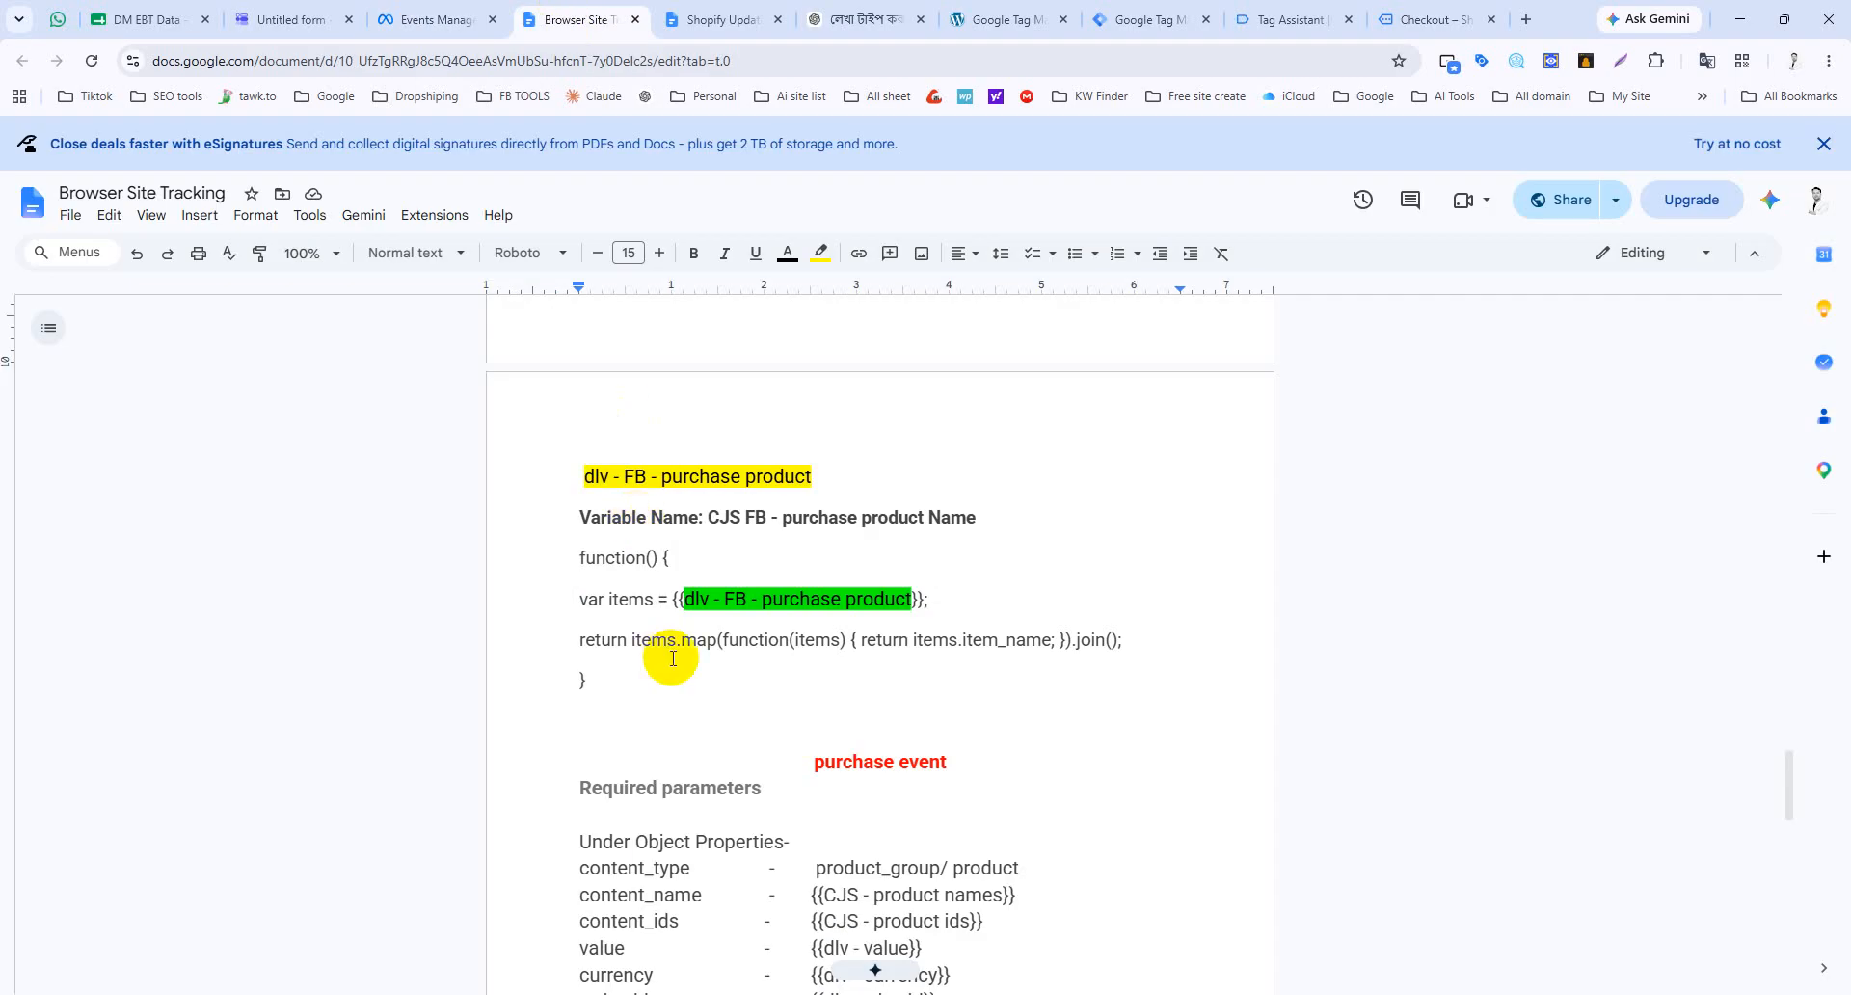
left_click(1144, 19)
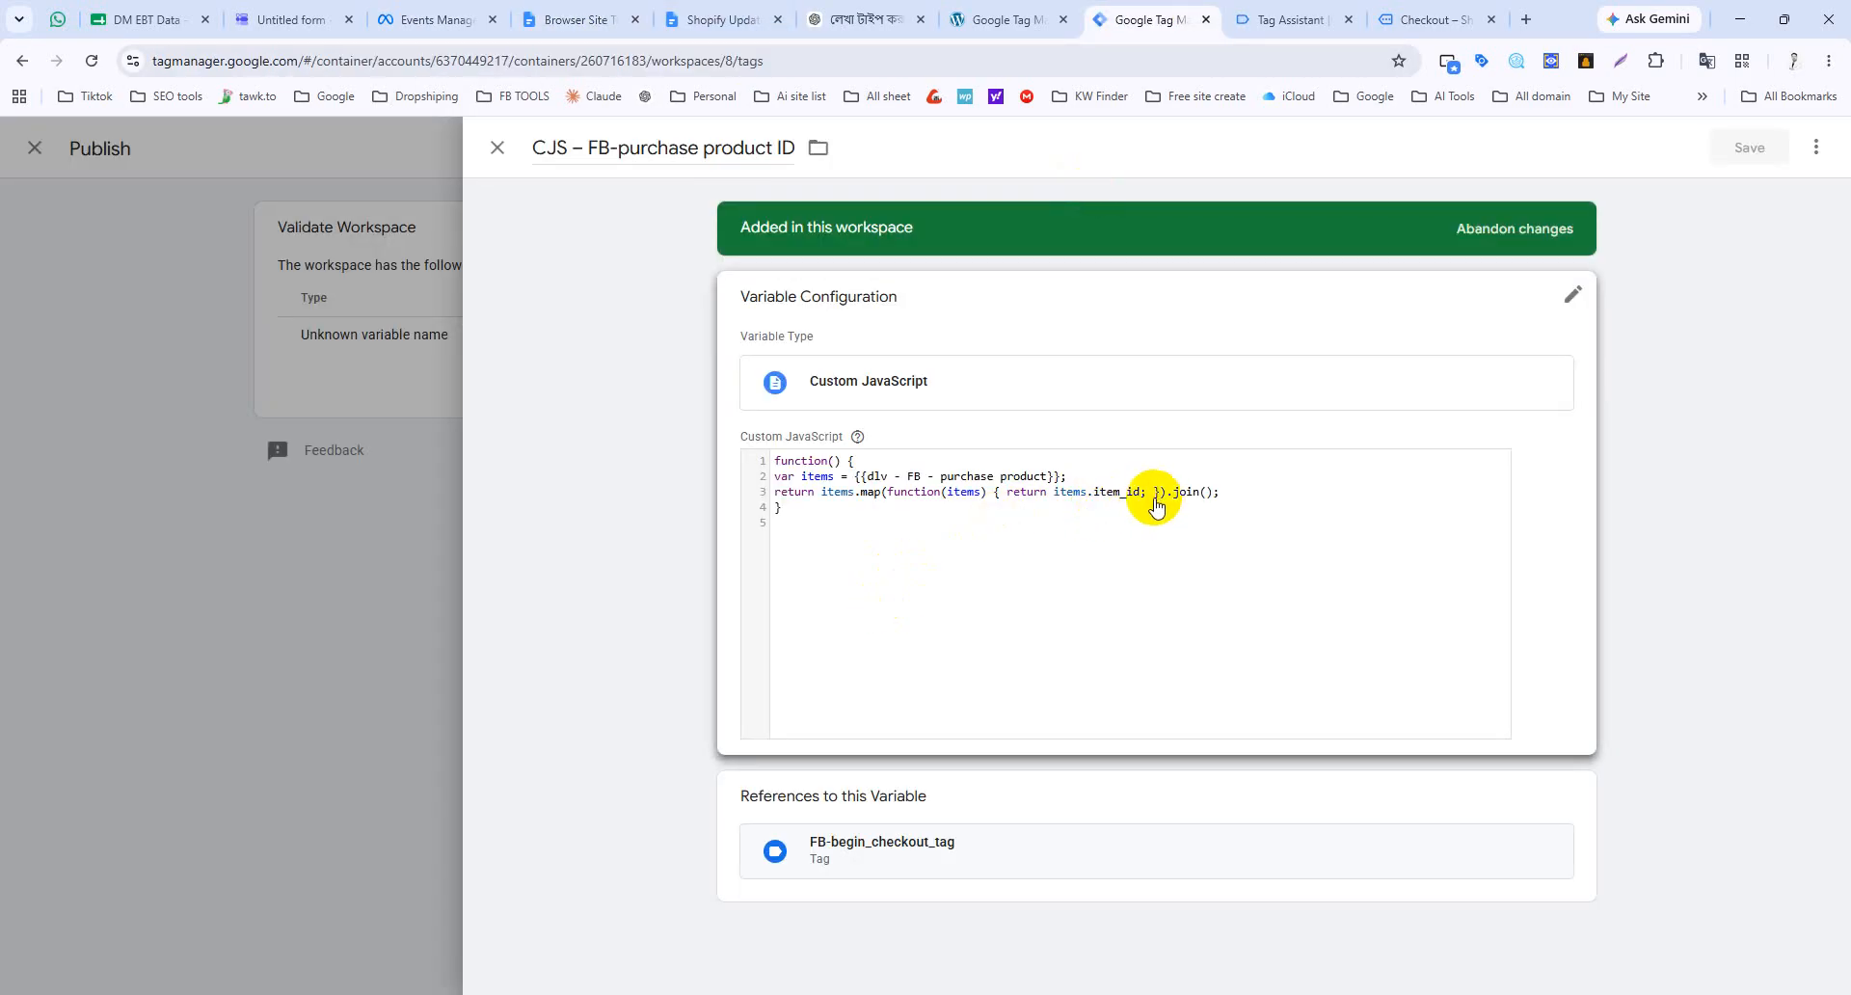
left_click(574, 20)
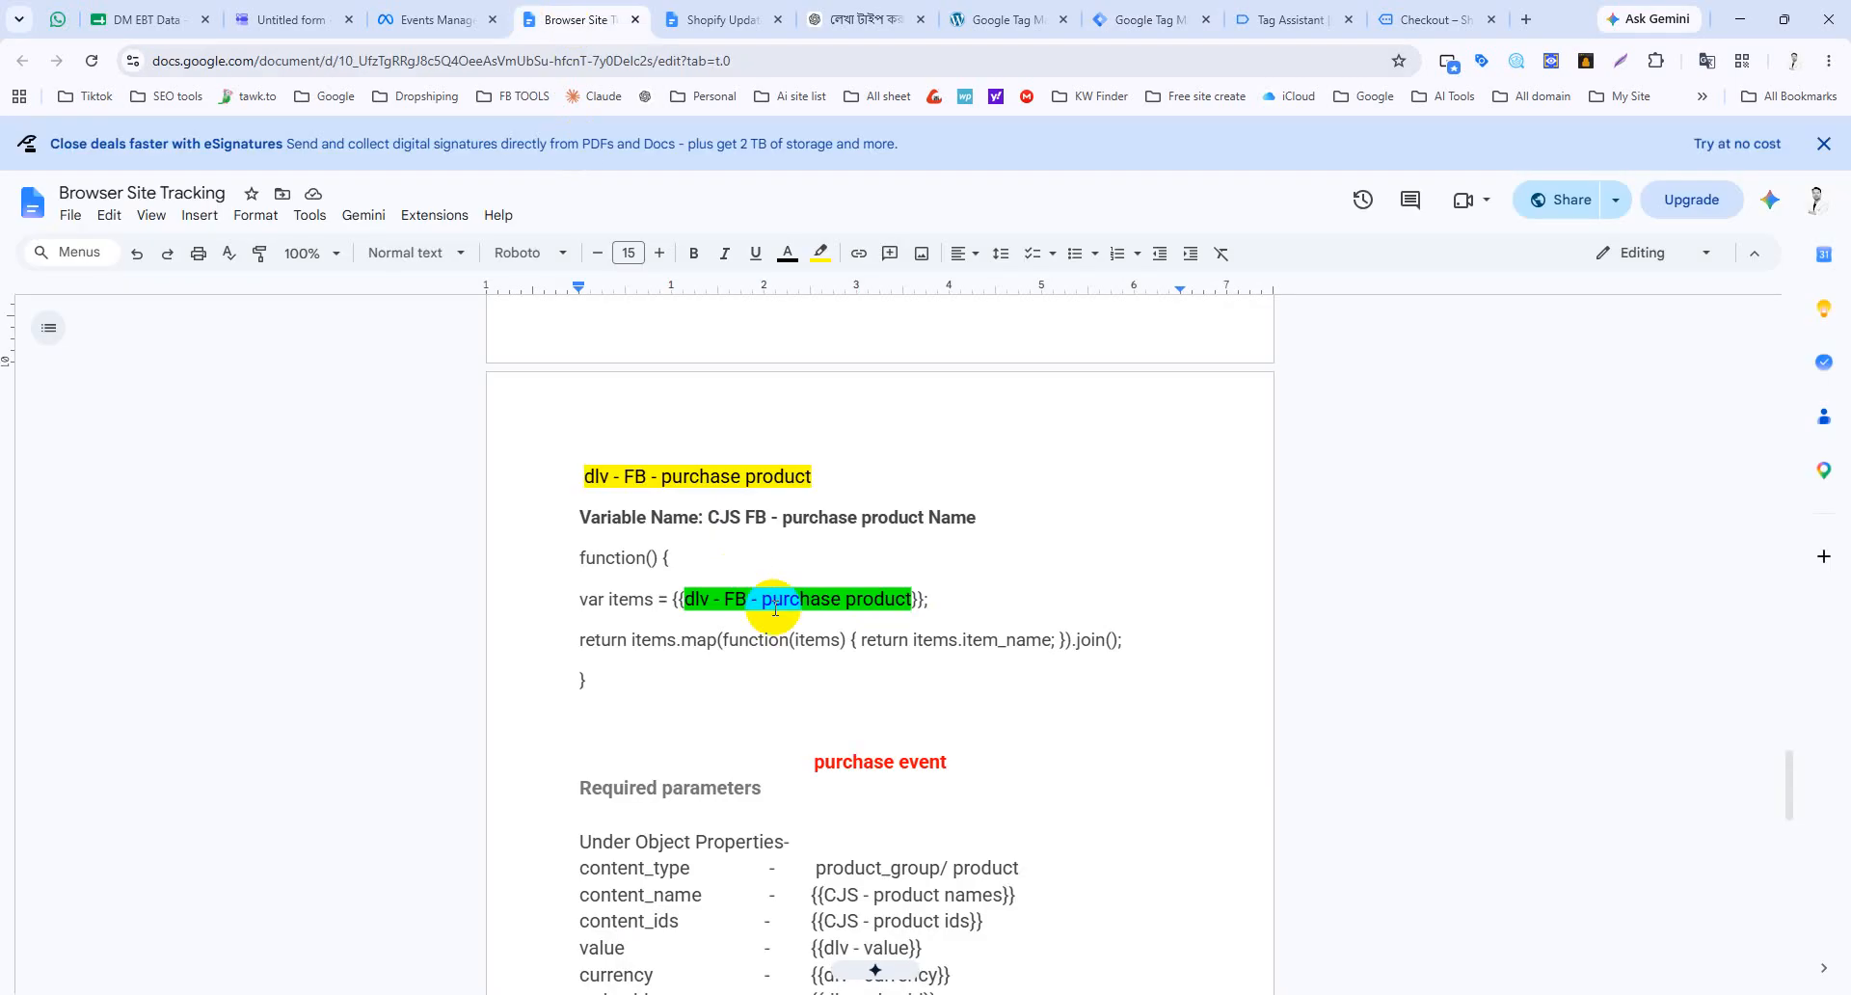
scroll(971, 680, "up", 3)
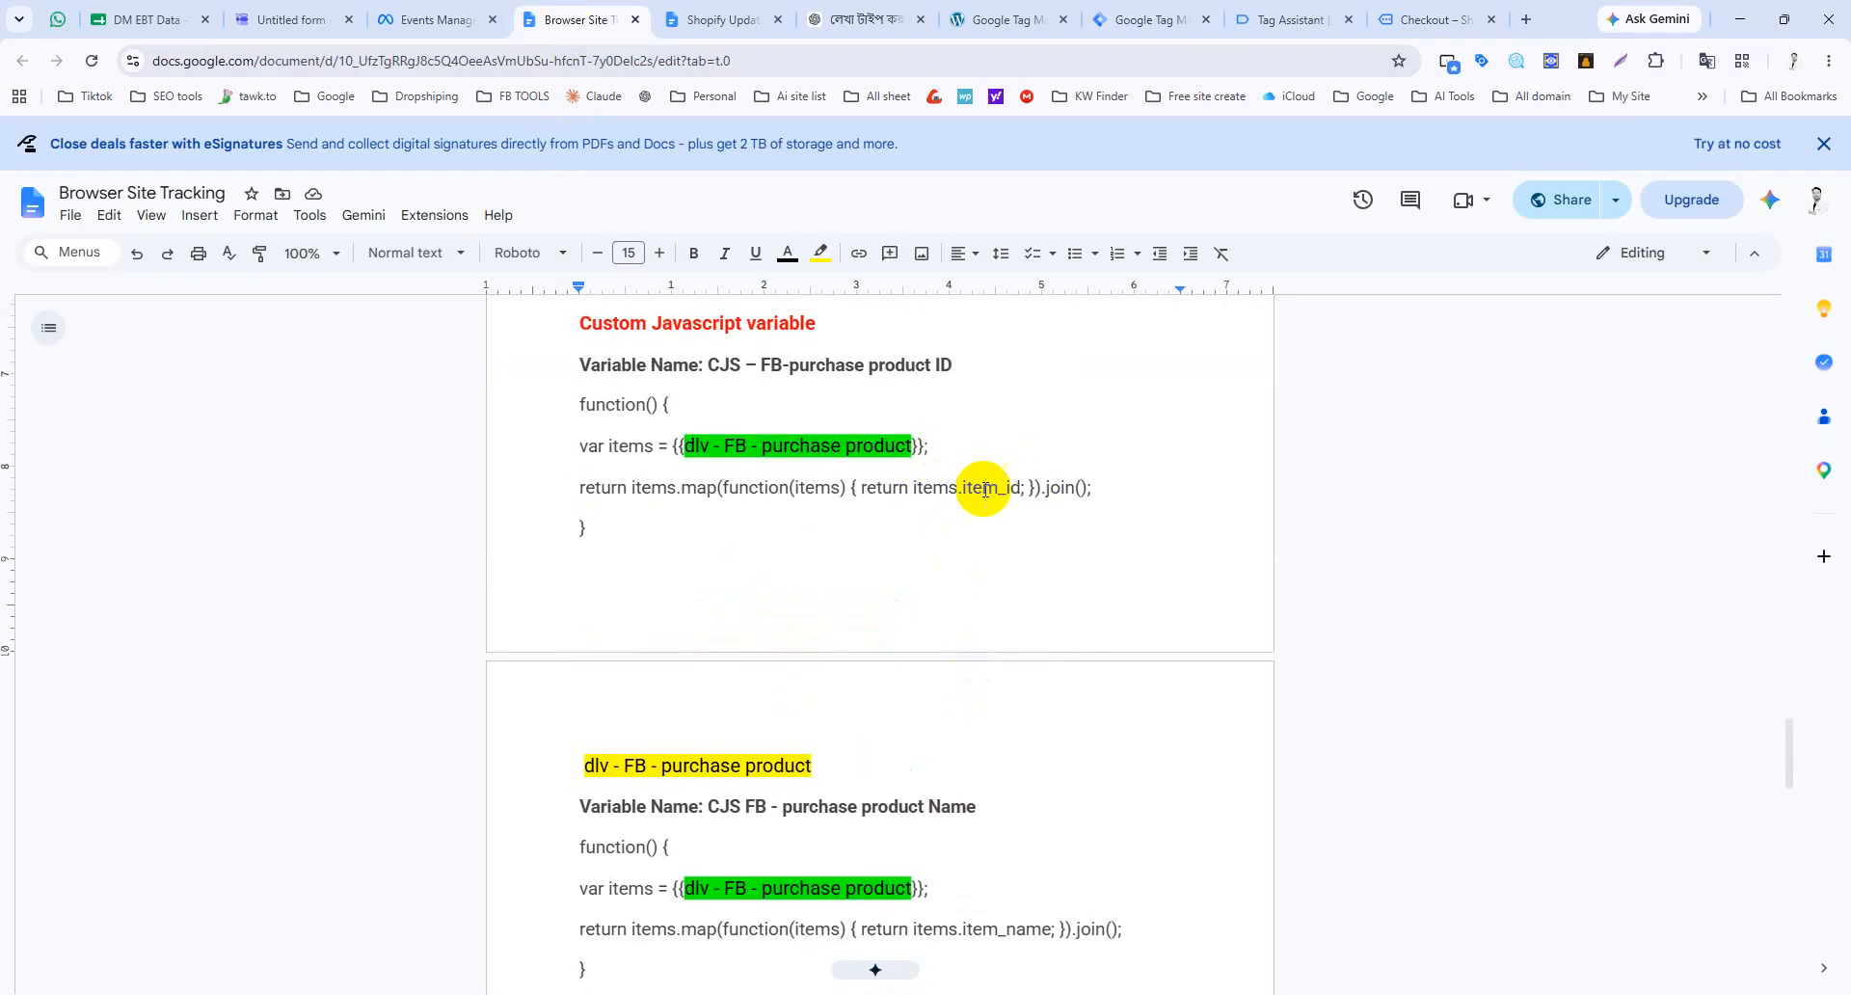
double_click(698, 446)
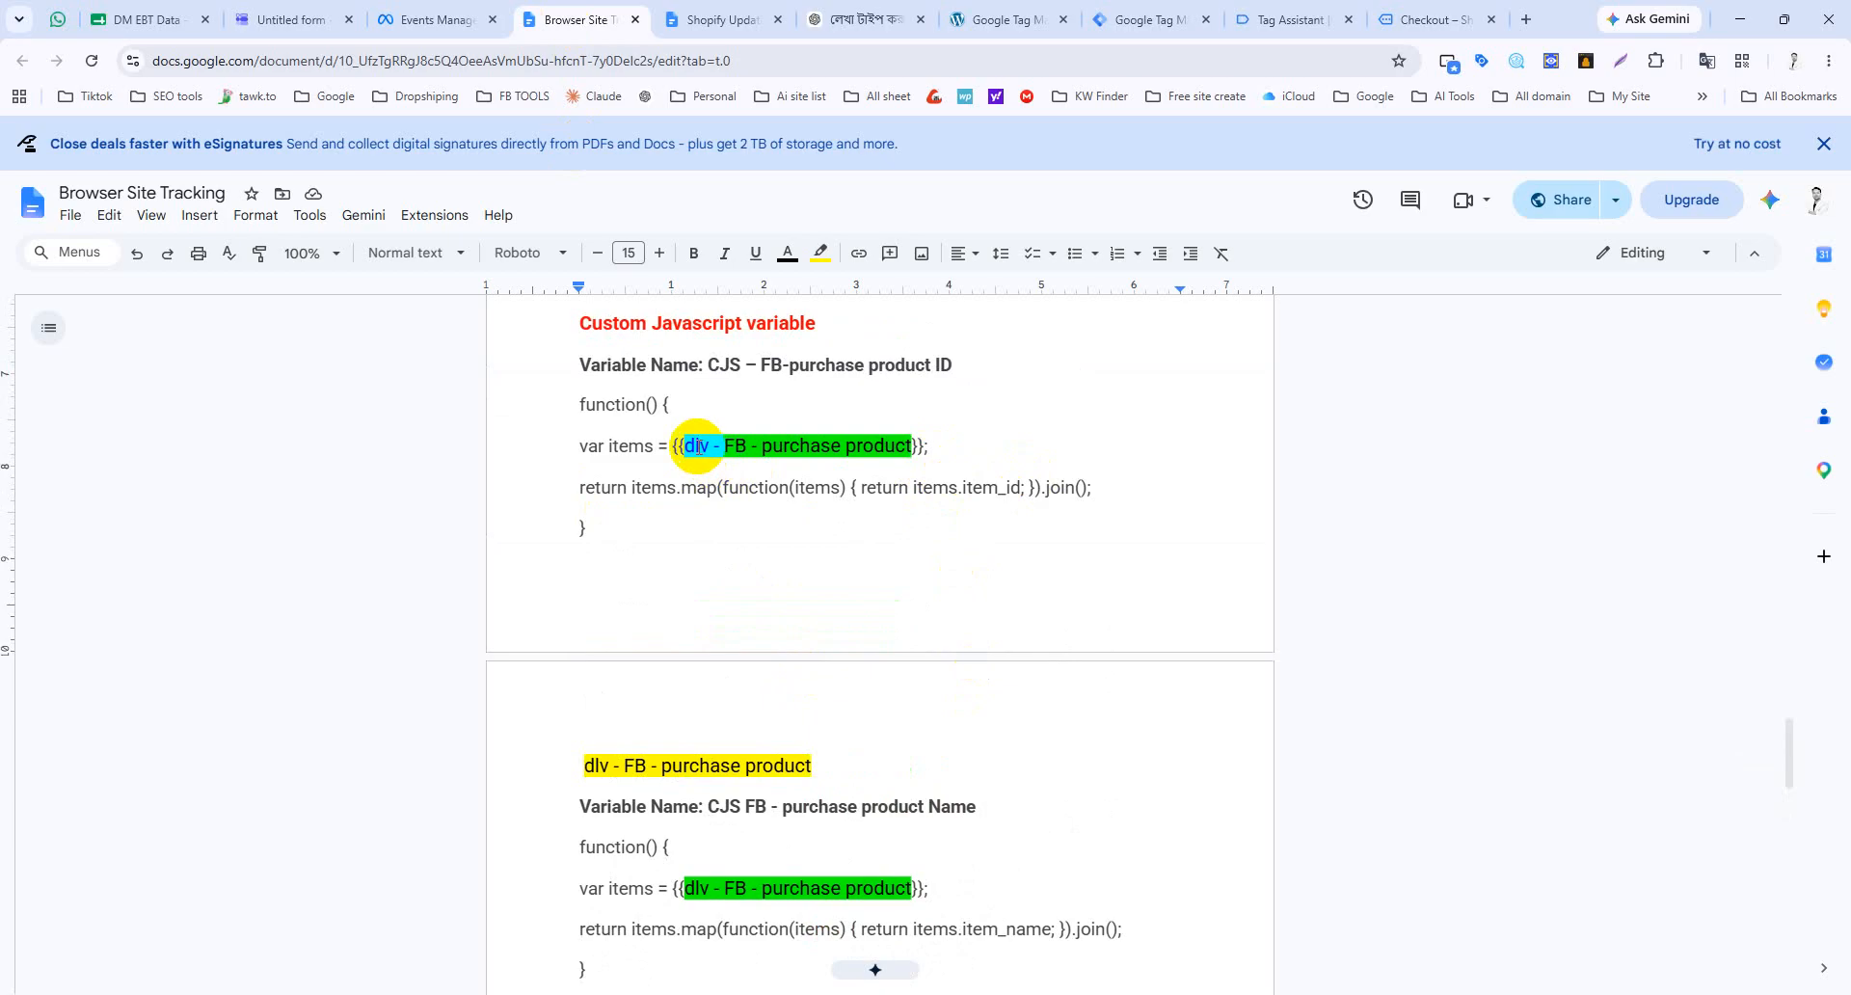
double_click(737, 446)
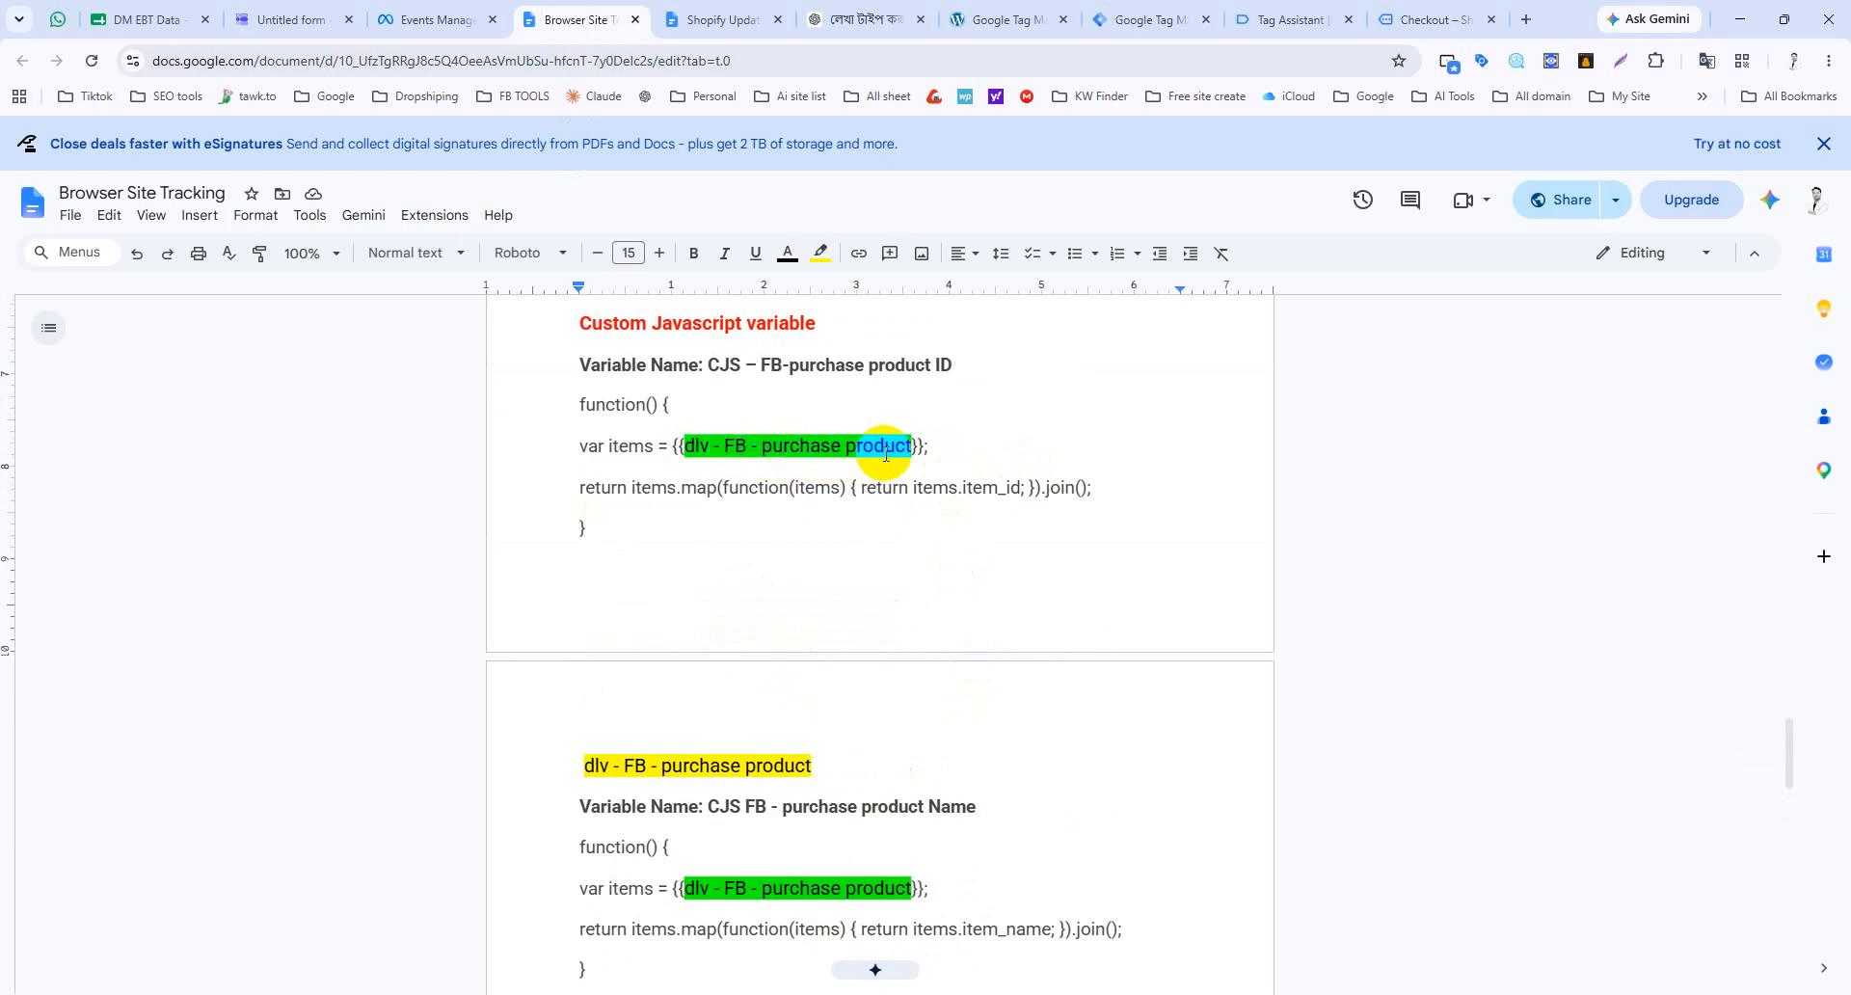
scroll(886, 456, "up", 3)
double_click(755, 556)
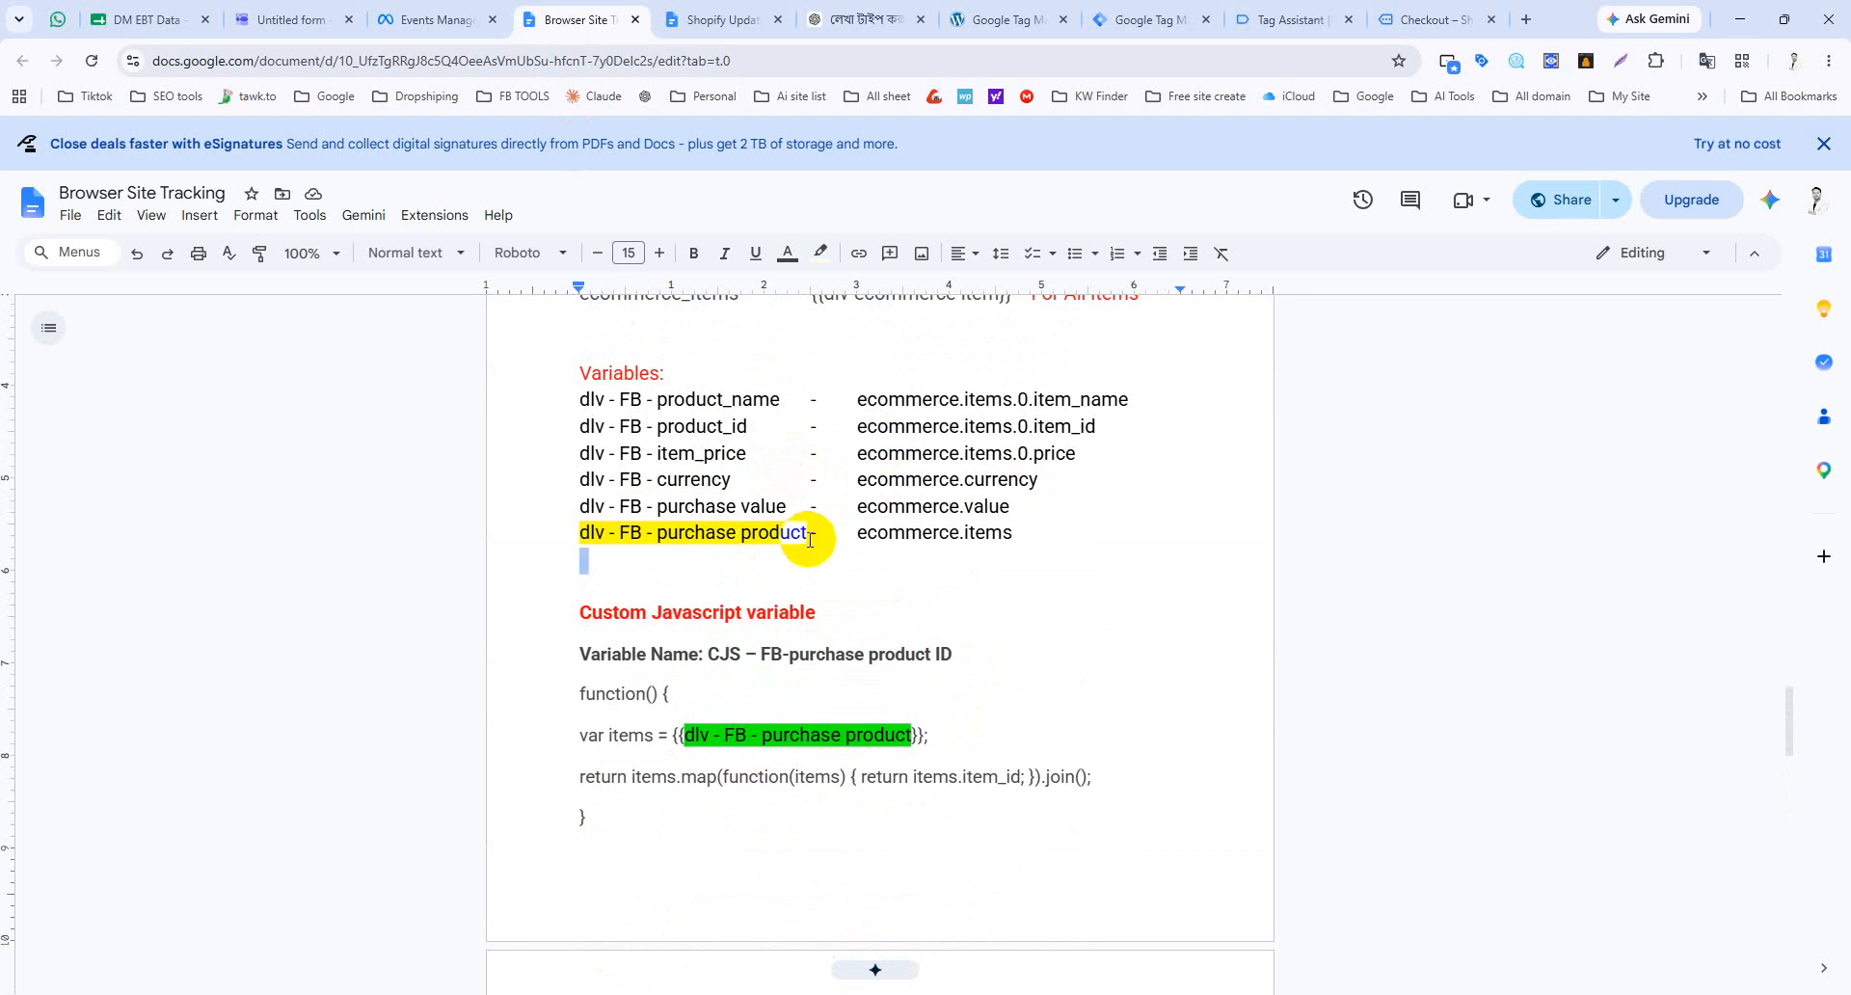
left_click_drag(806, 532, 578, 532)
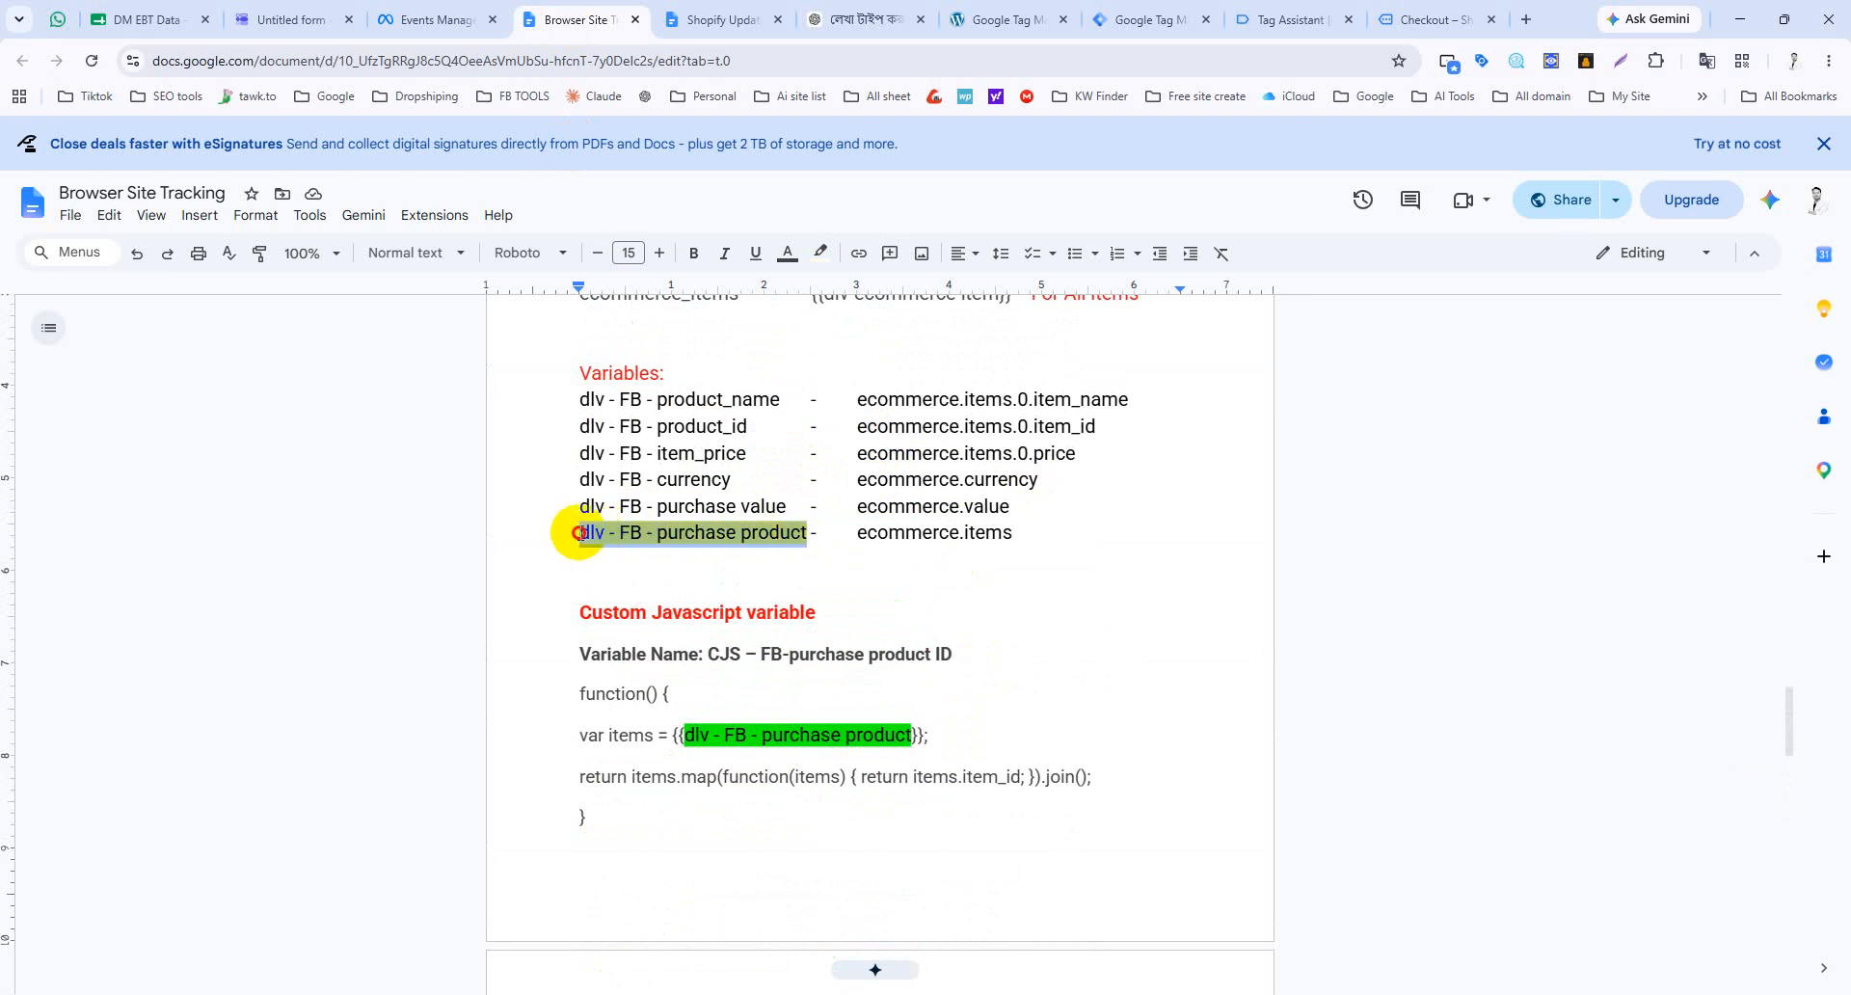
left_click(1140, 16)
left_click(1044, 482)
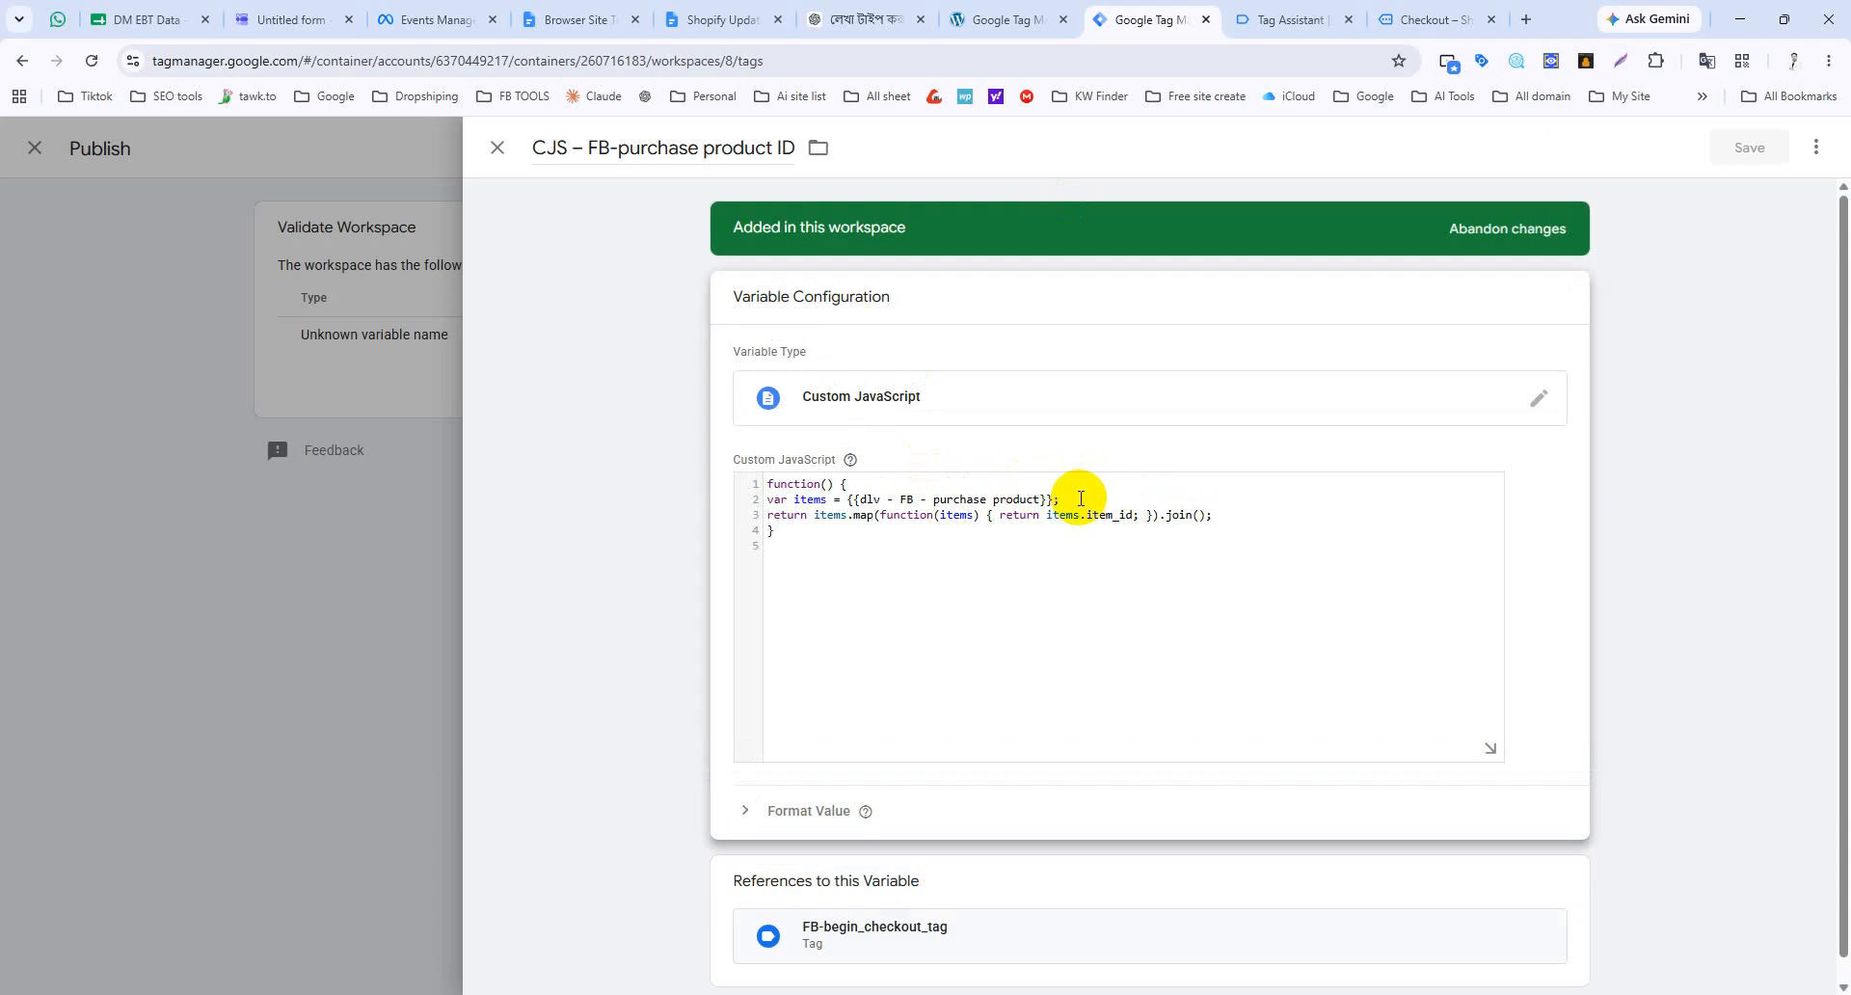
Step: Copy the referenced name dlv - FB - purchase product from the custom JavaScript, and close the variable and the publish view
left_click_drag(1042, 500, 865, 500)
key("ctrl+c")
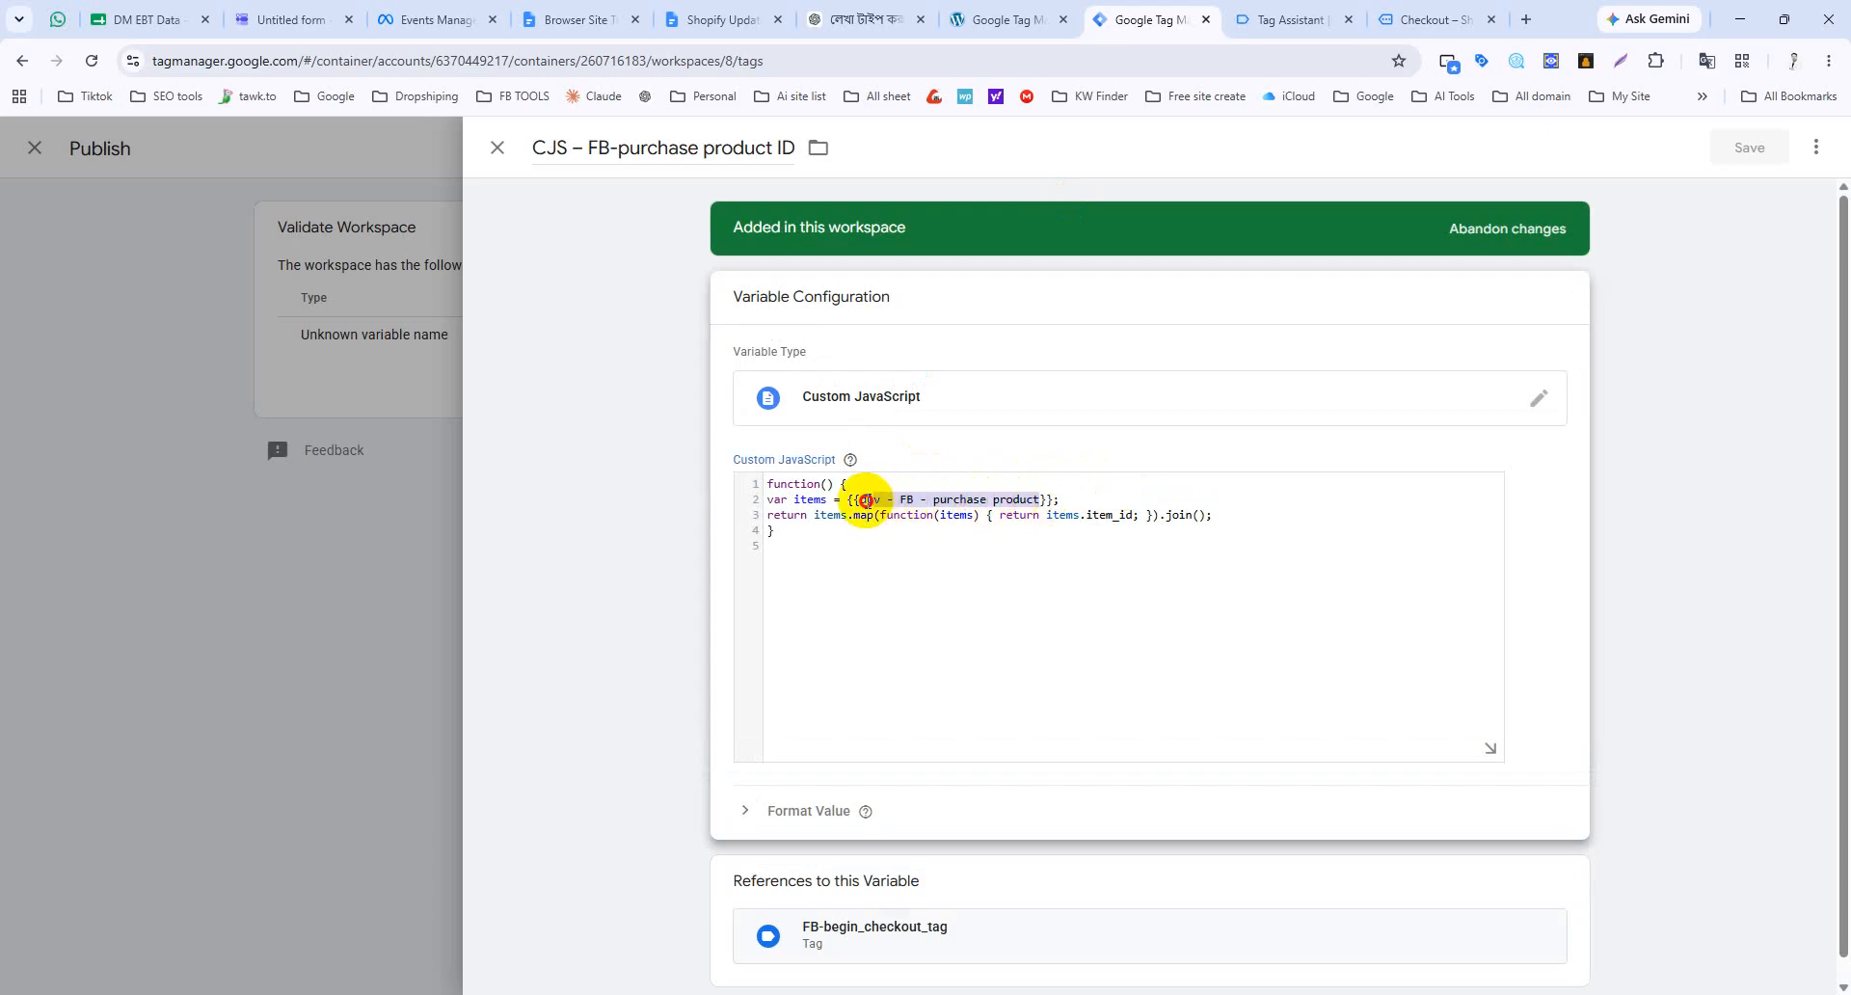
left_click(864, 501)
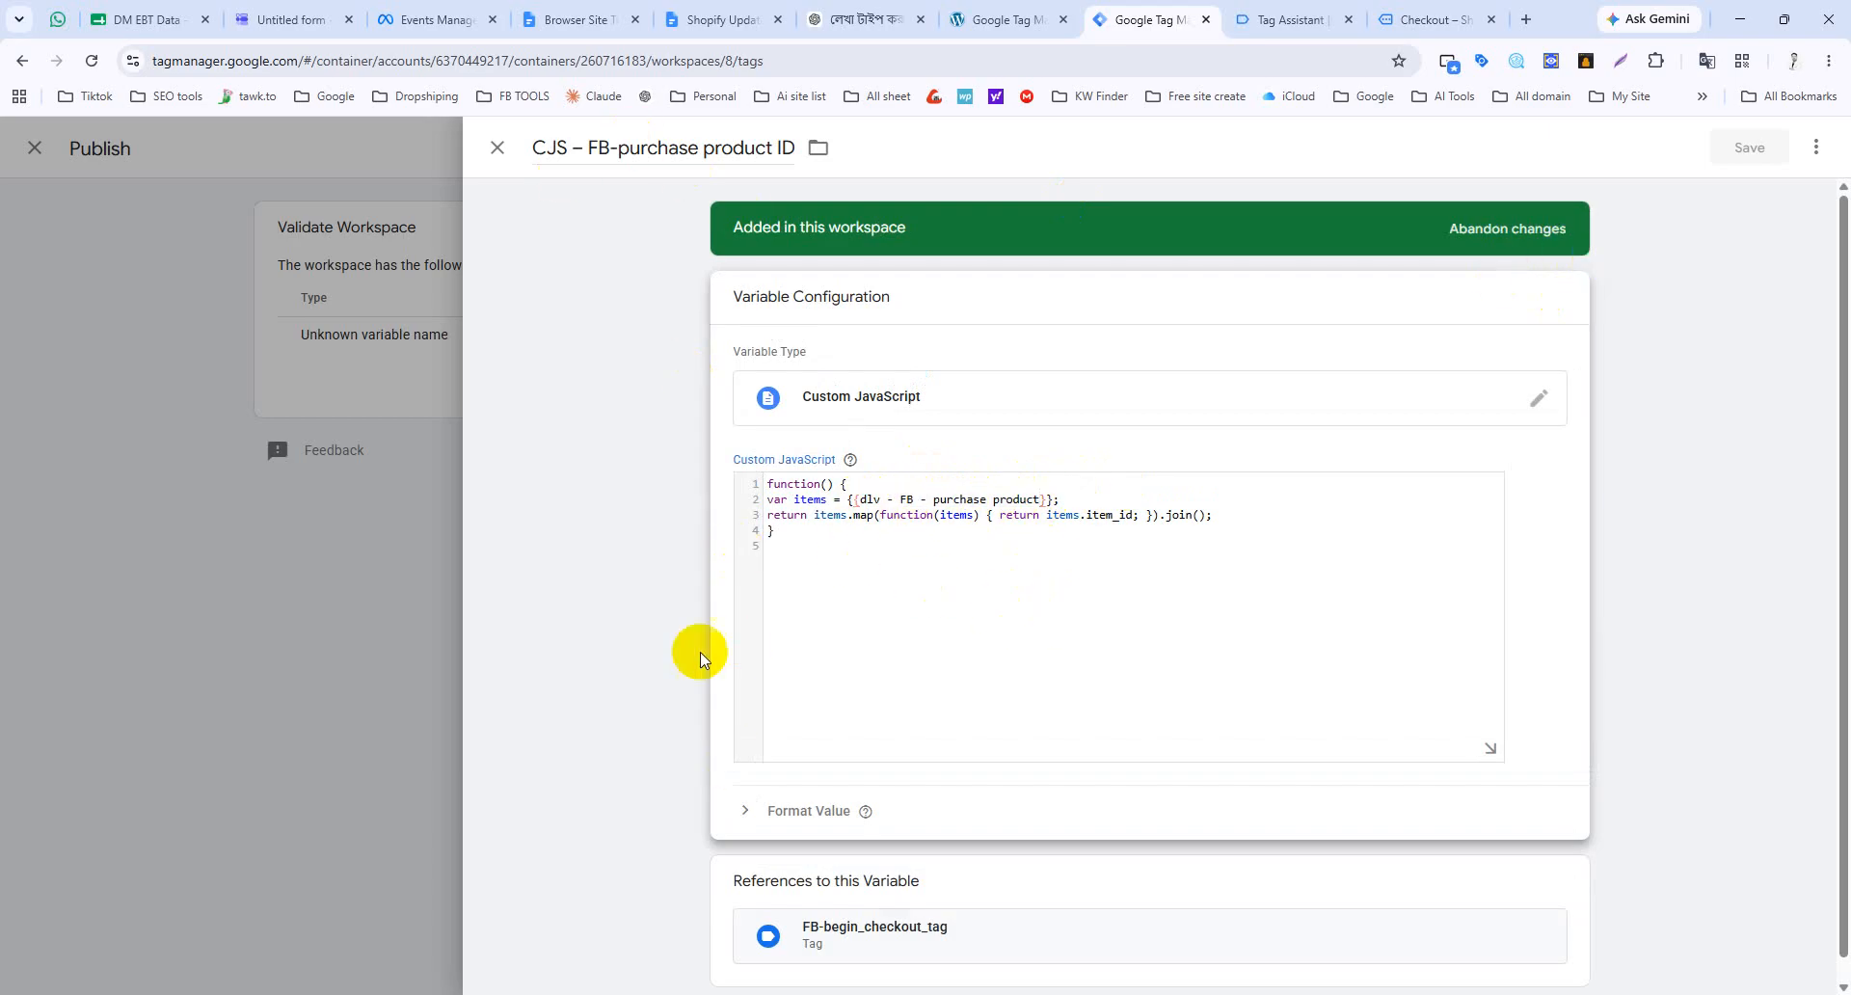
scroll(906, 511, "down", 1)
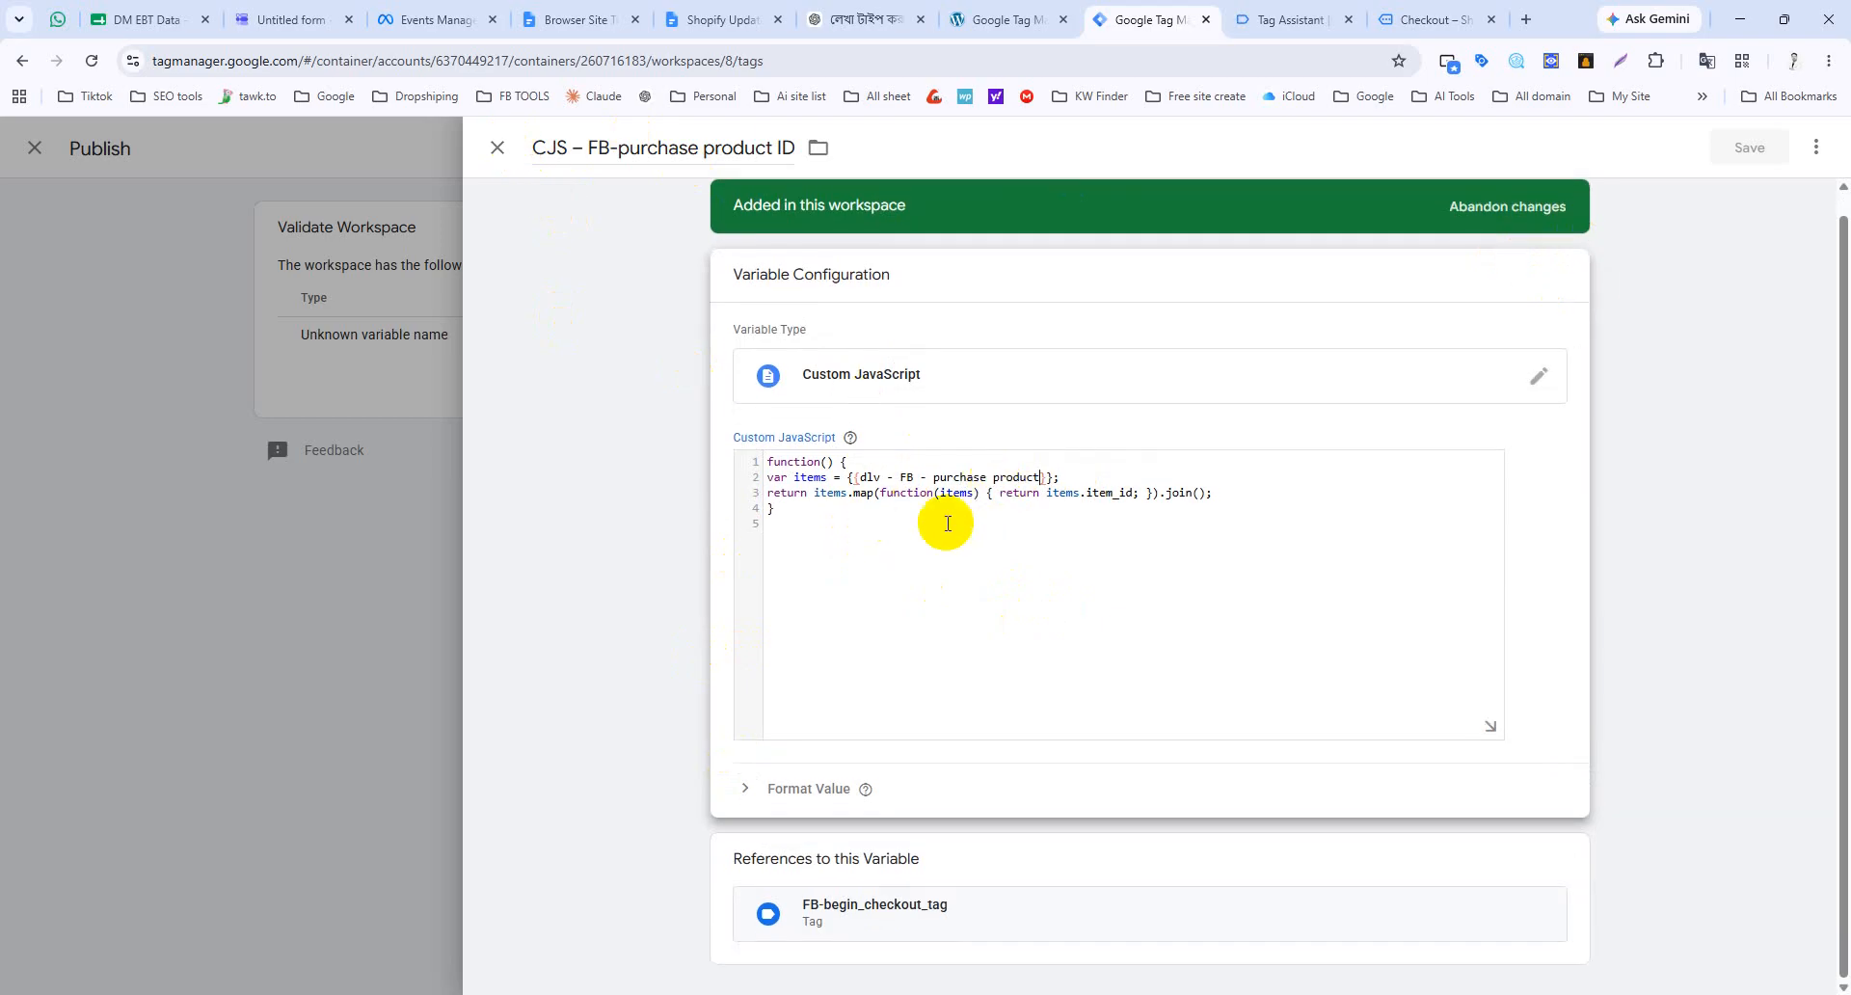
left_click(498, 148)
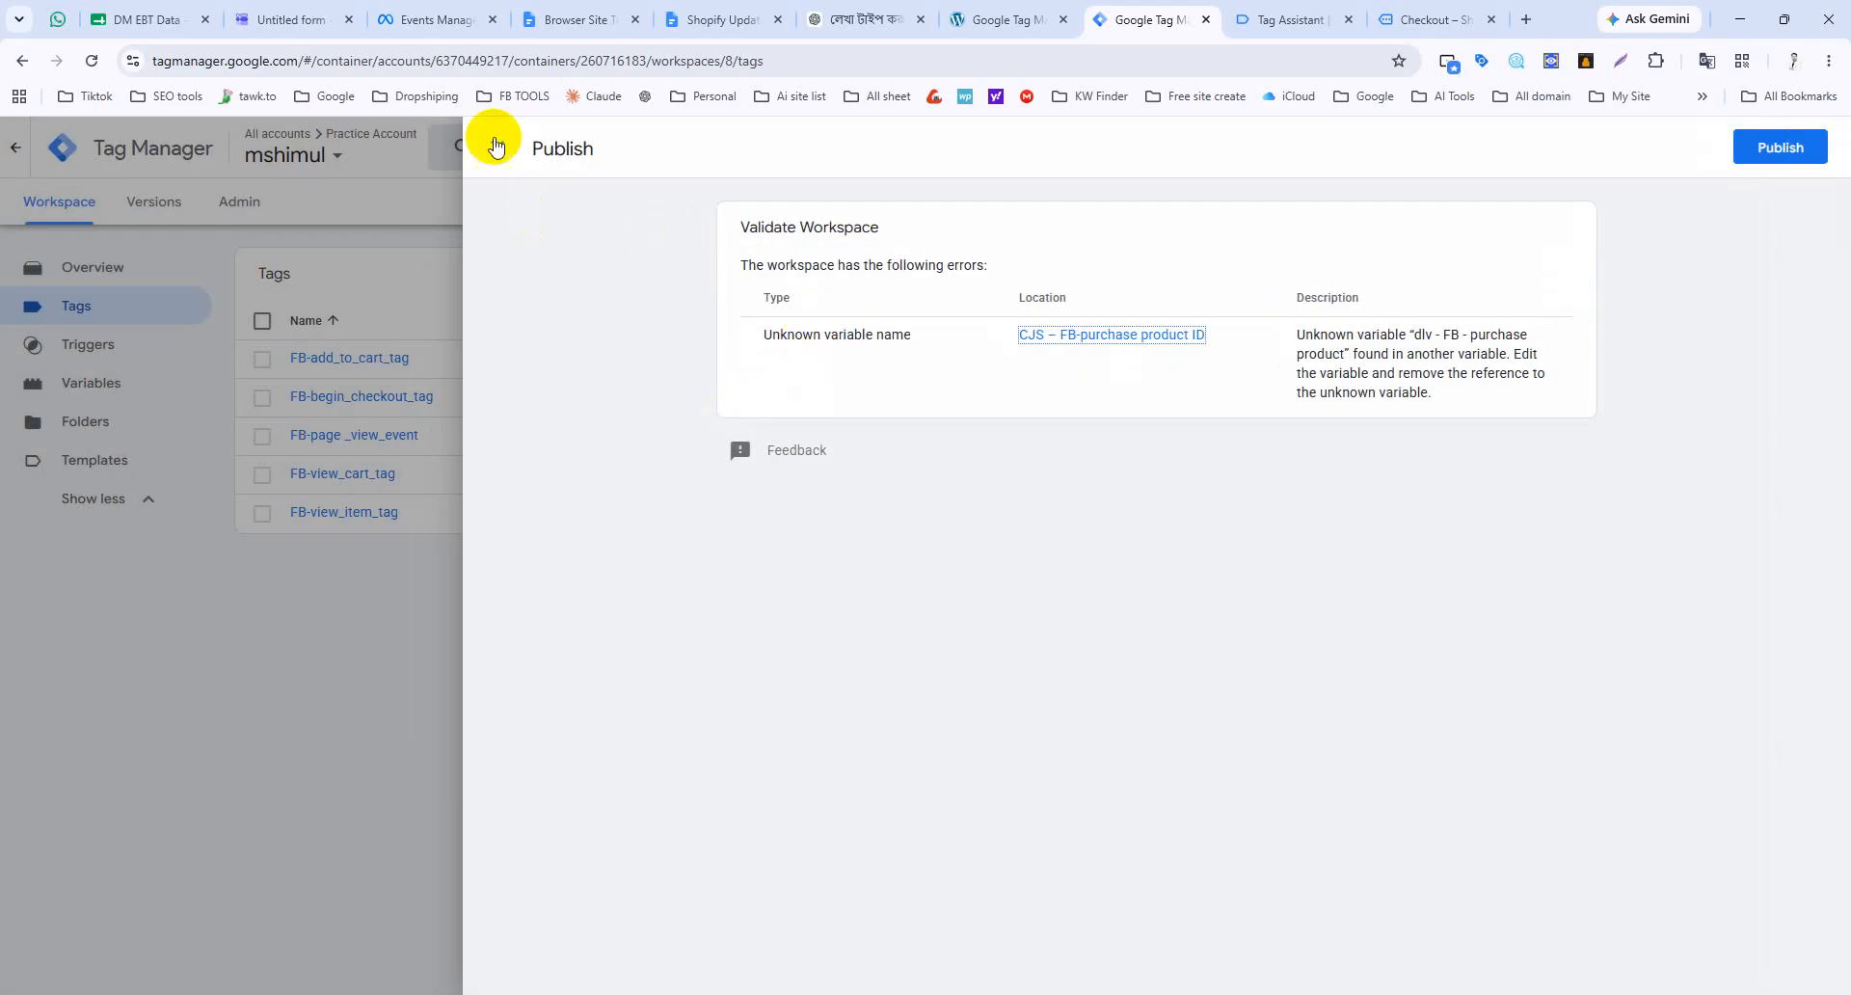
left_click(499, 148)
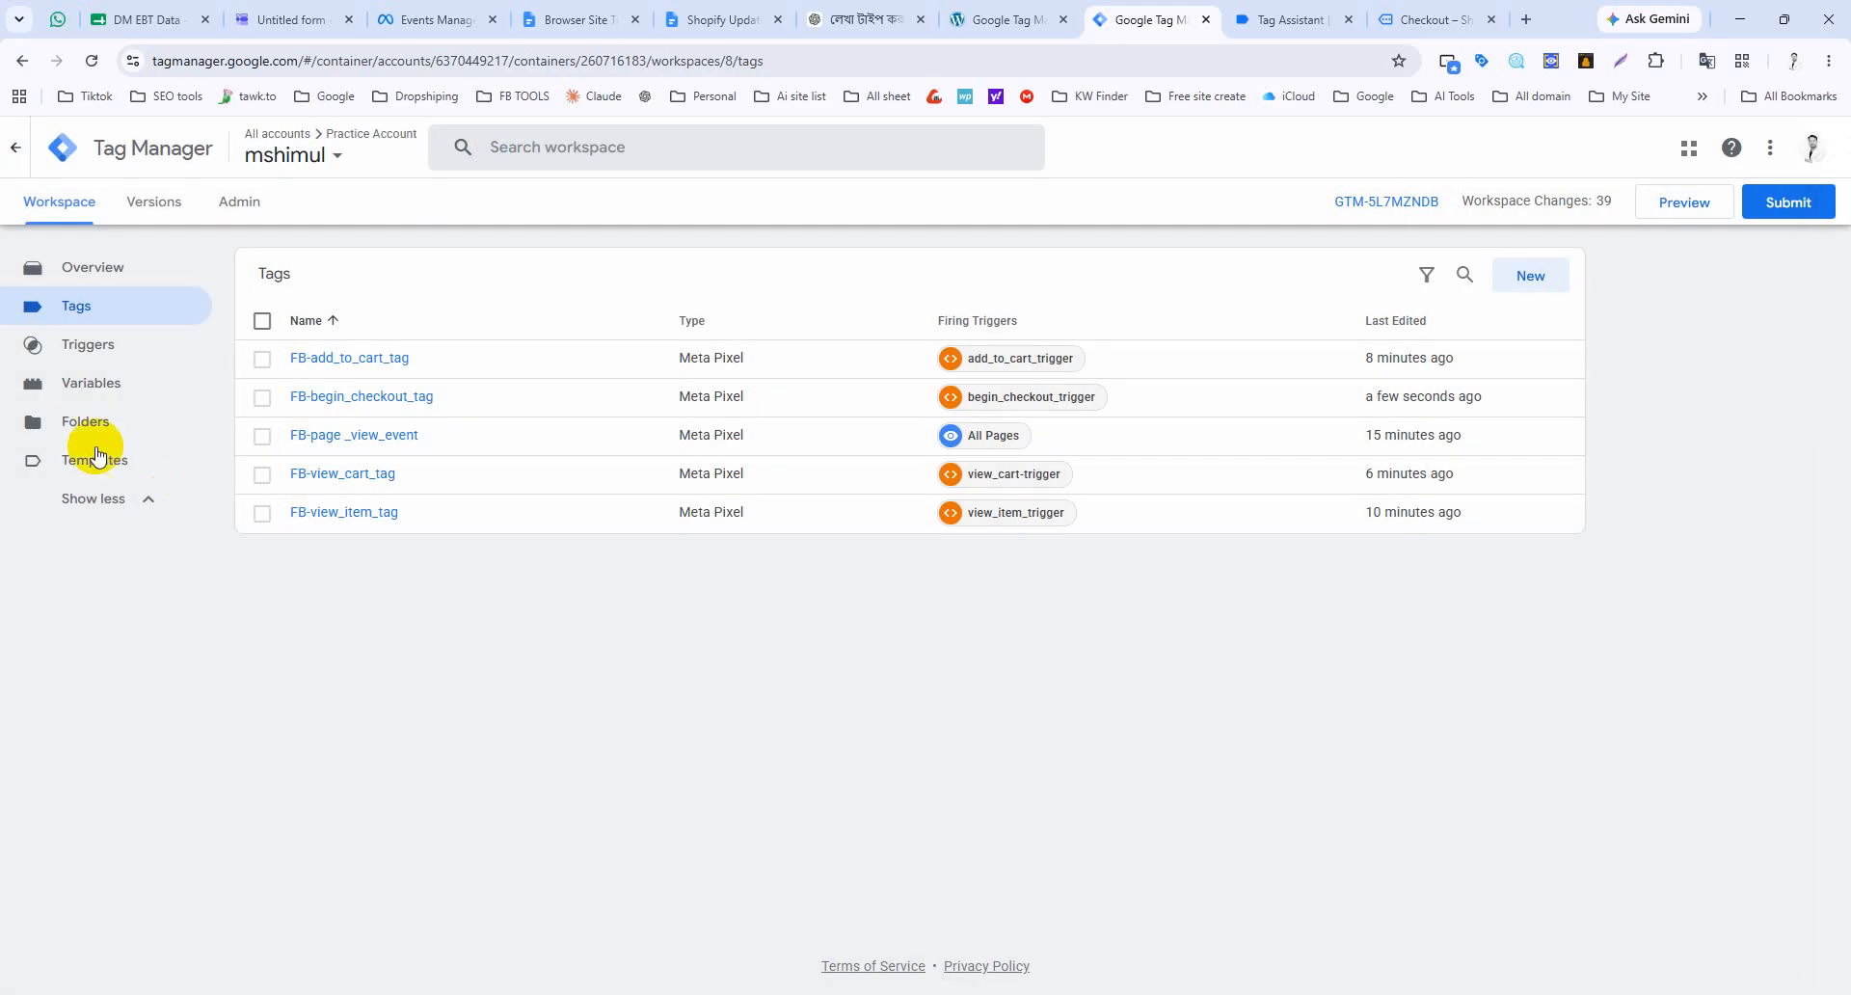
Step: Rename the user-defined variable dlv-all_products to dlv - purchase product, copy that name and save the variable
left_click(94, 389)
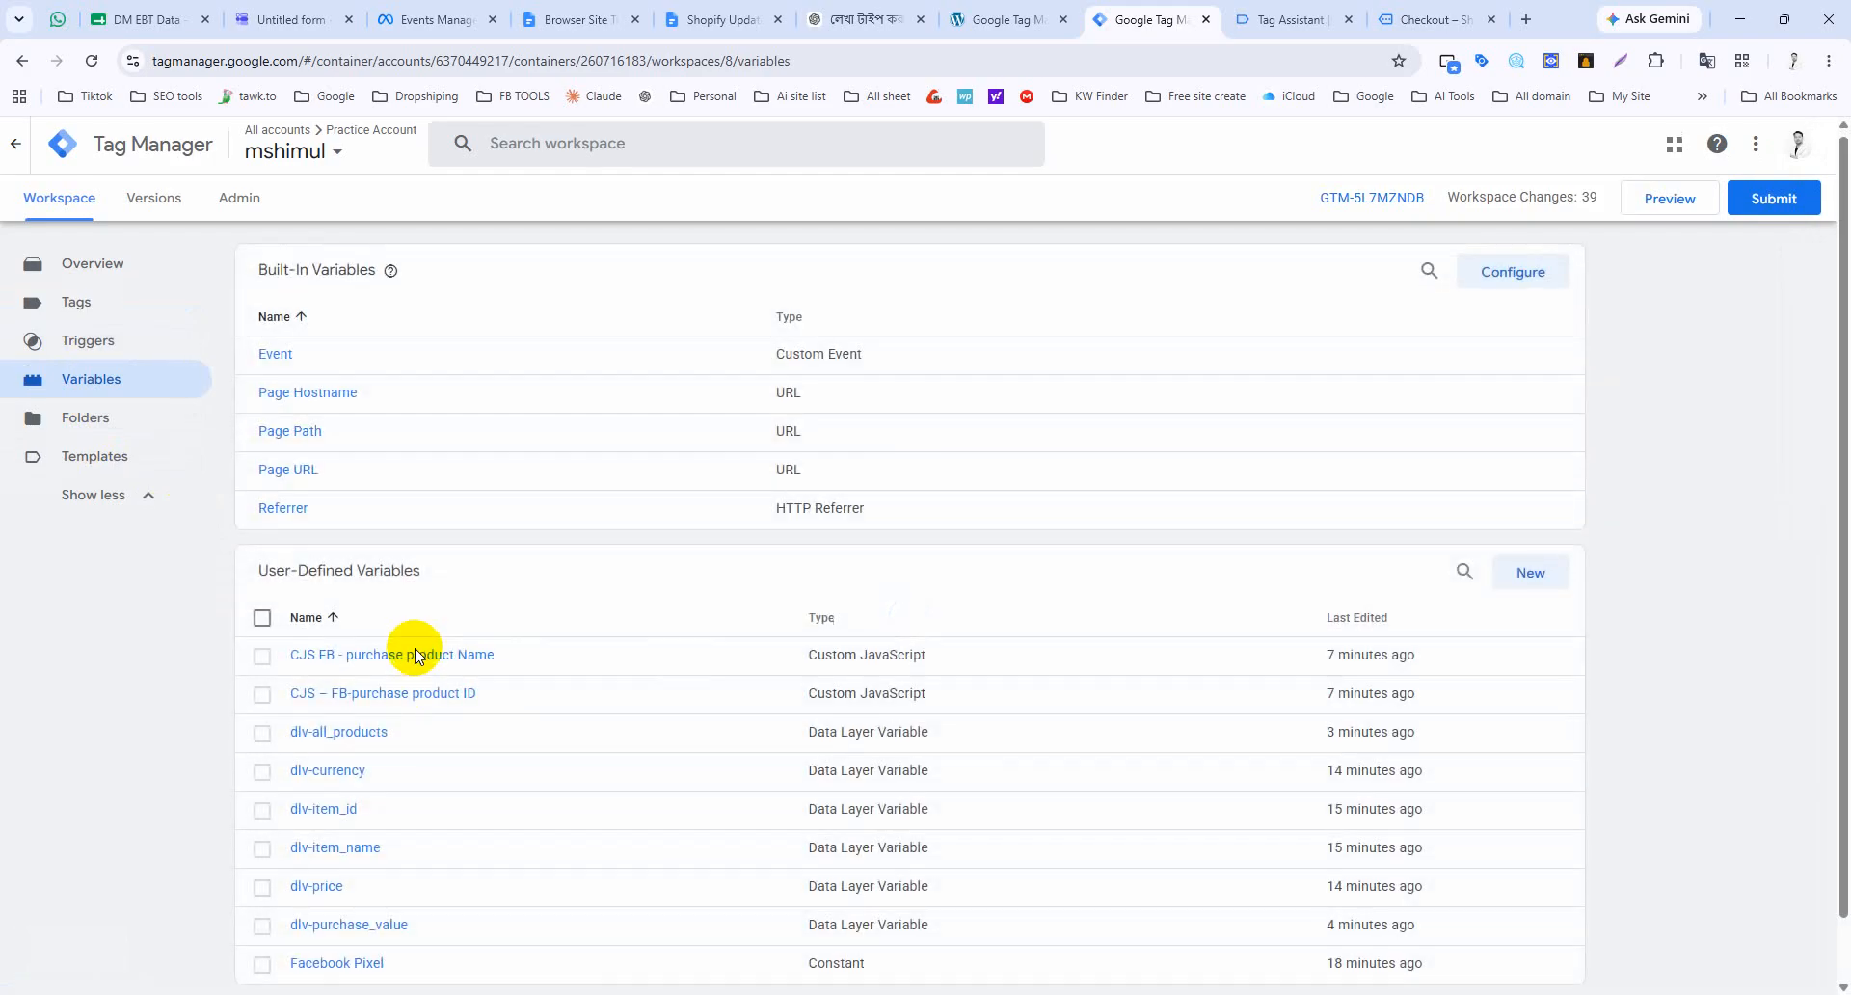
scroll(410, 666, "down", 1)
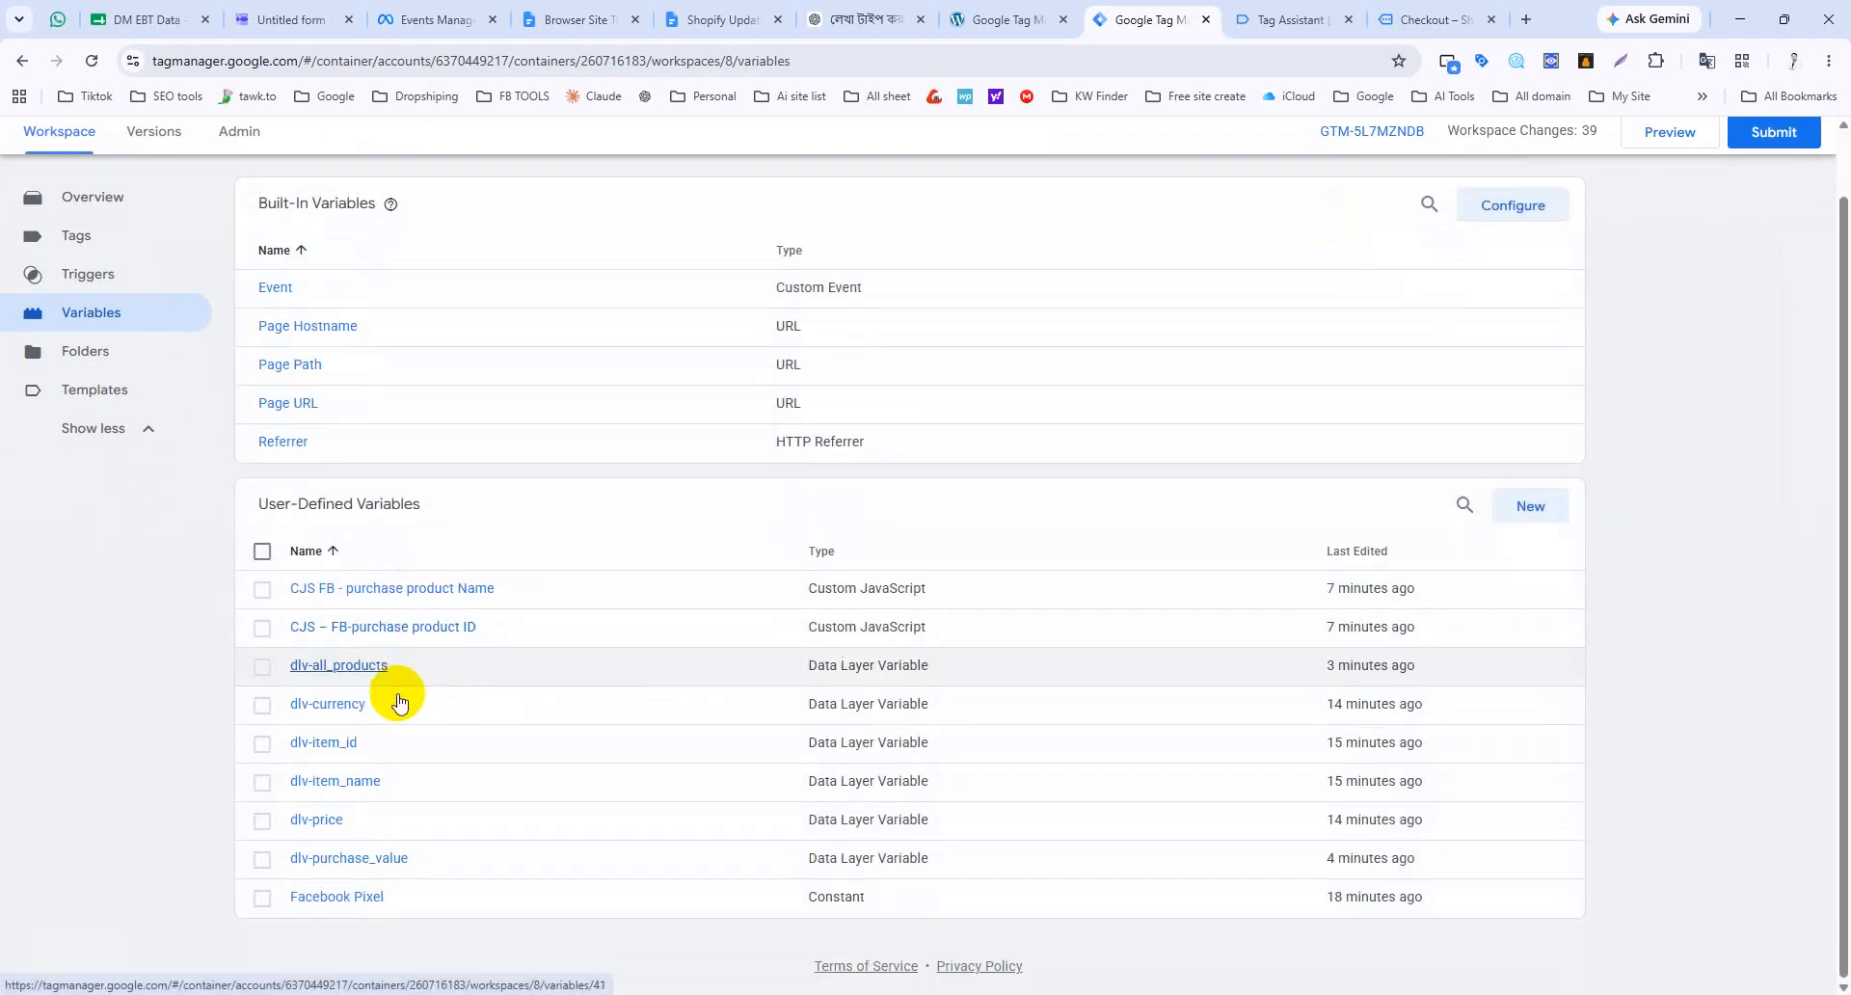
left_click(355, 666)
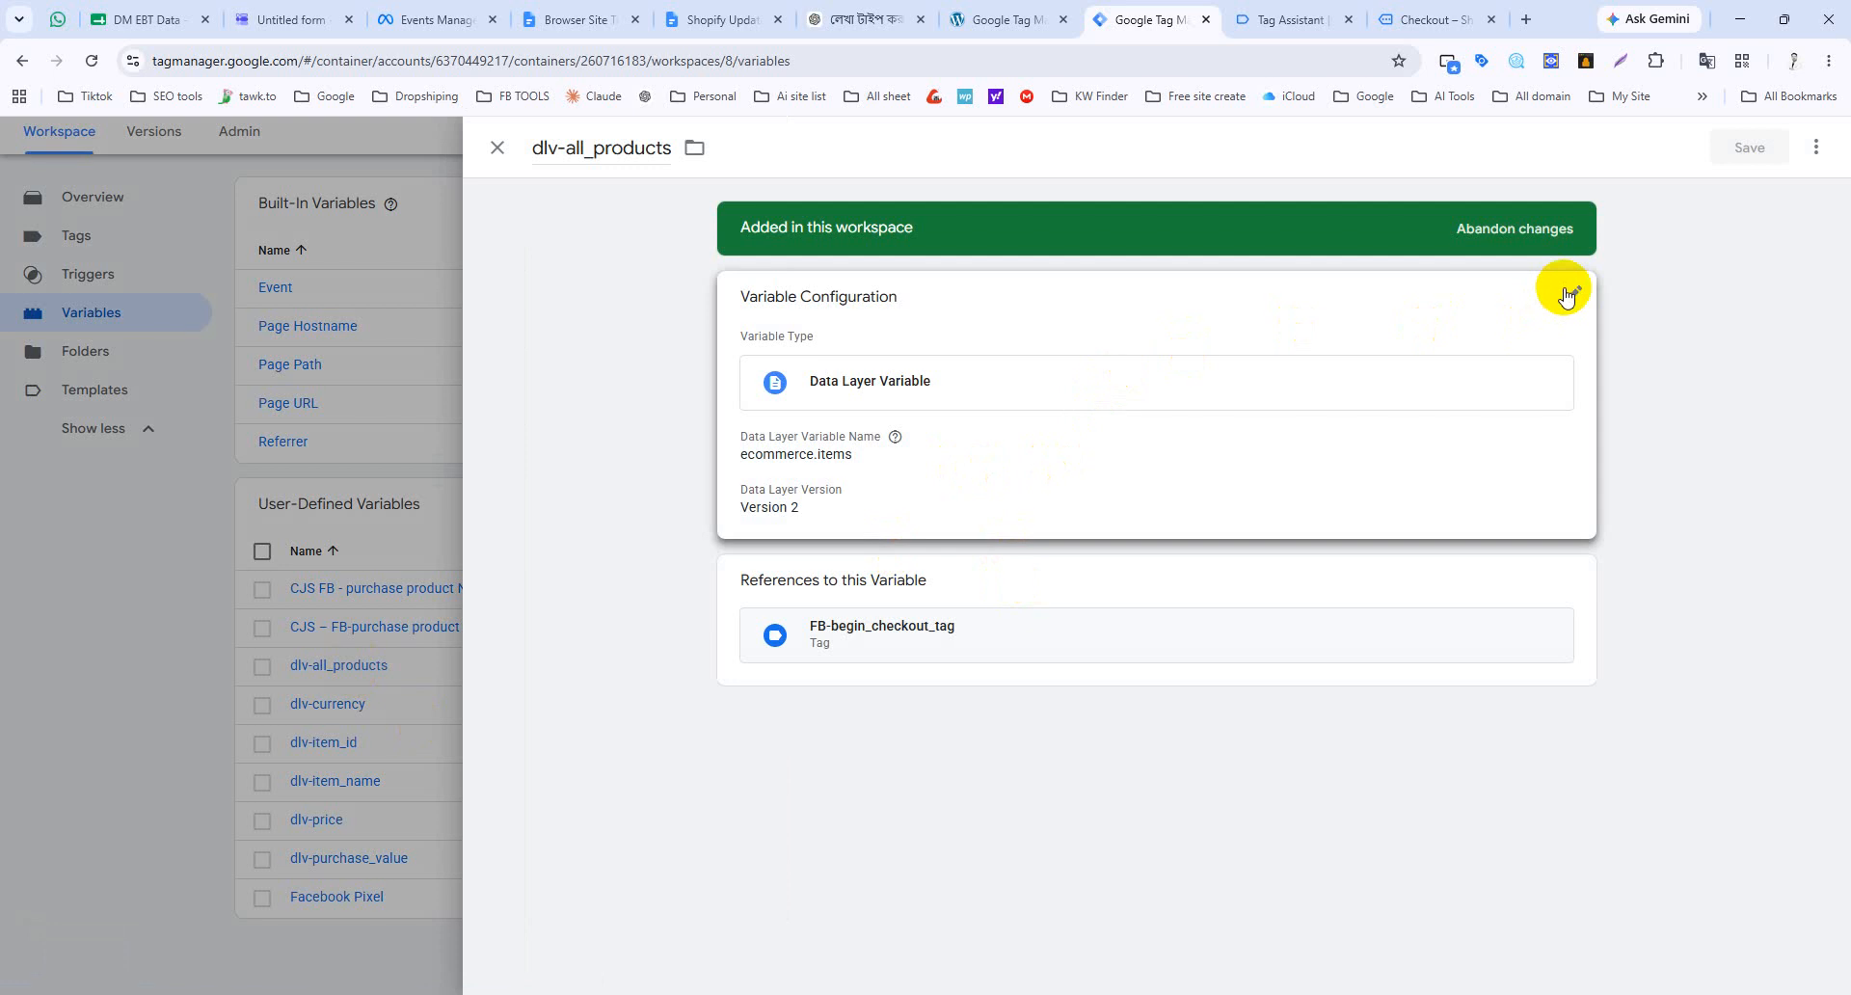
double_click(598, 149)
key("ctrl+v")
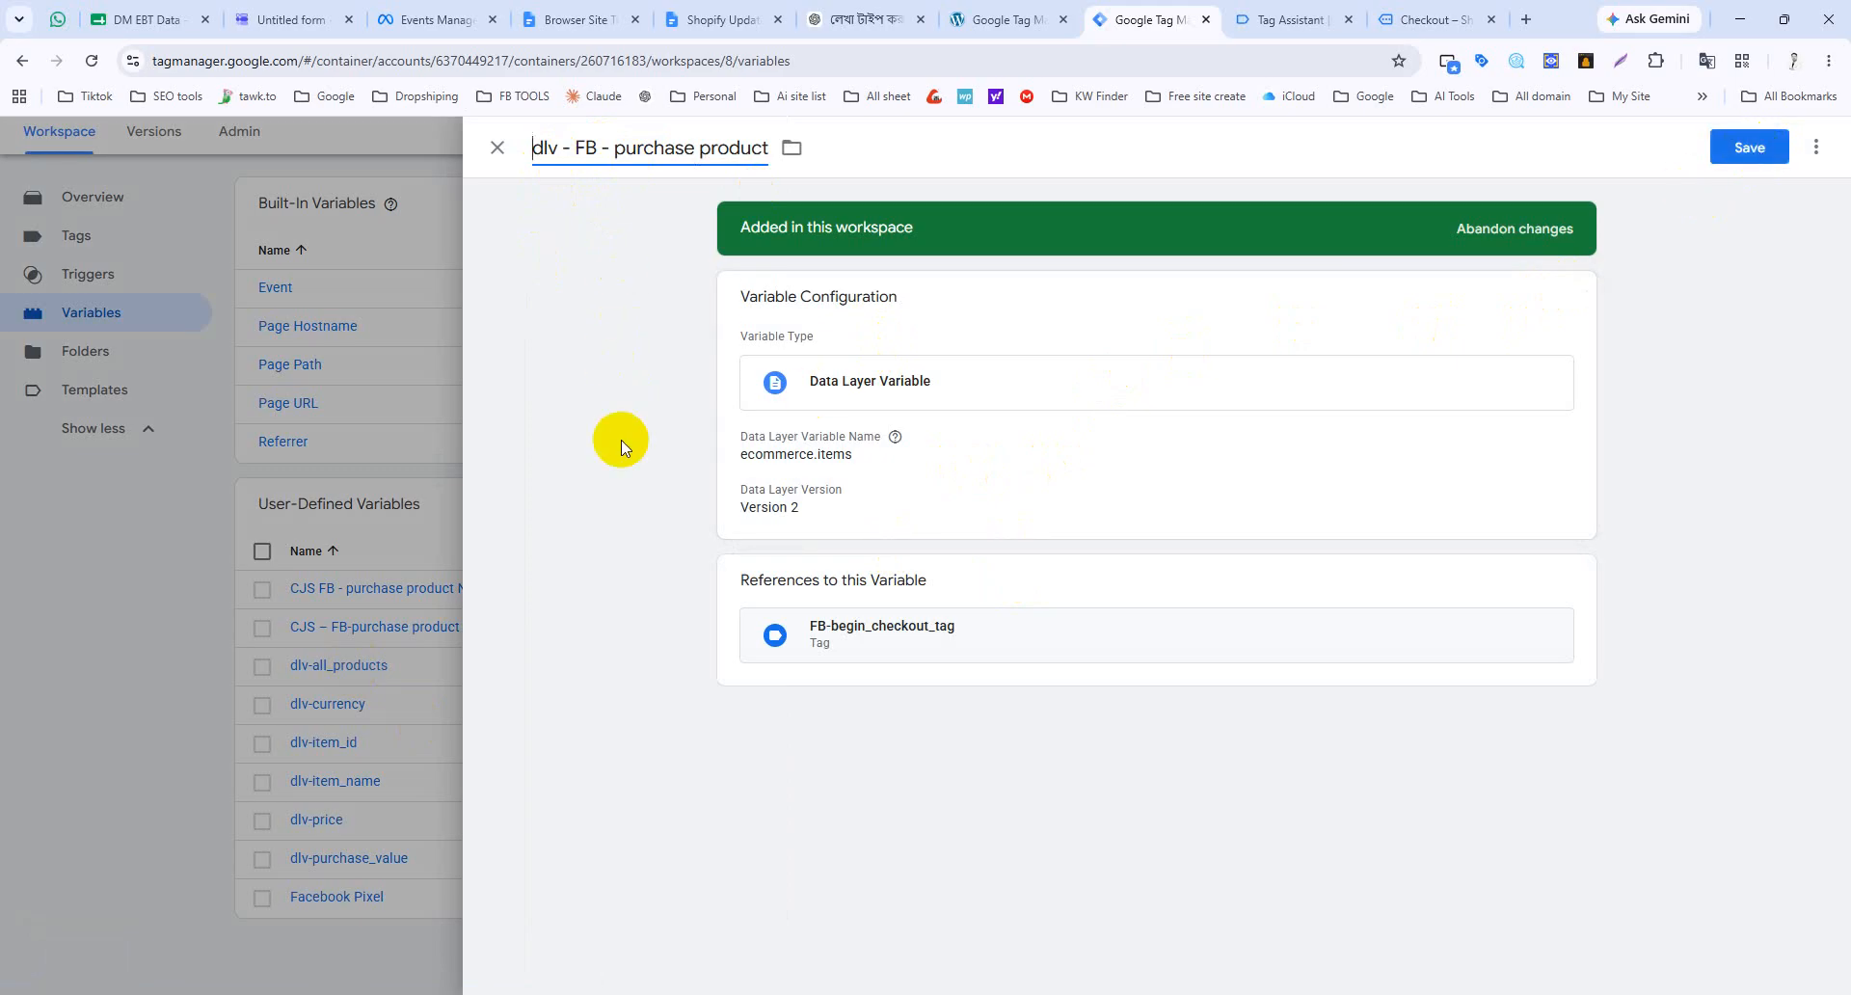
double_click(578, 148)
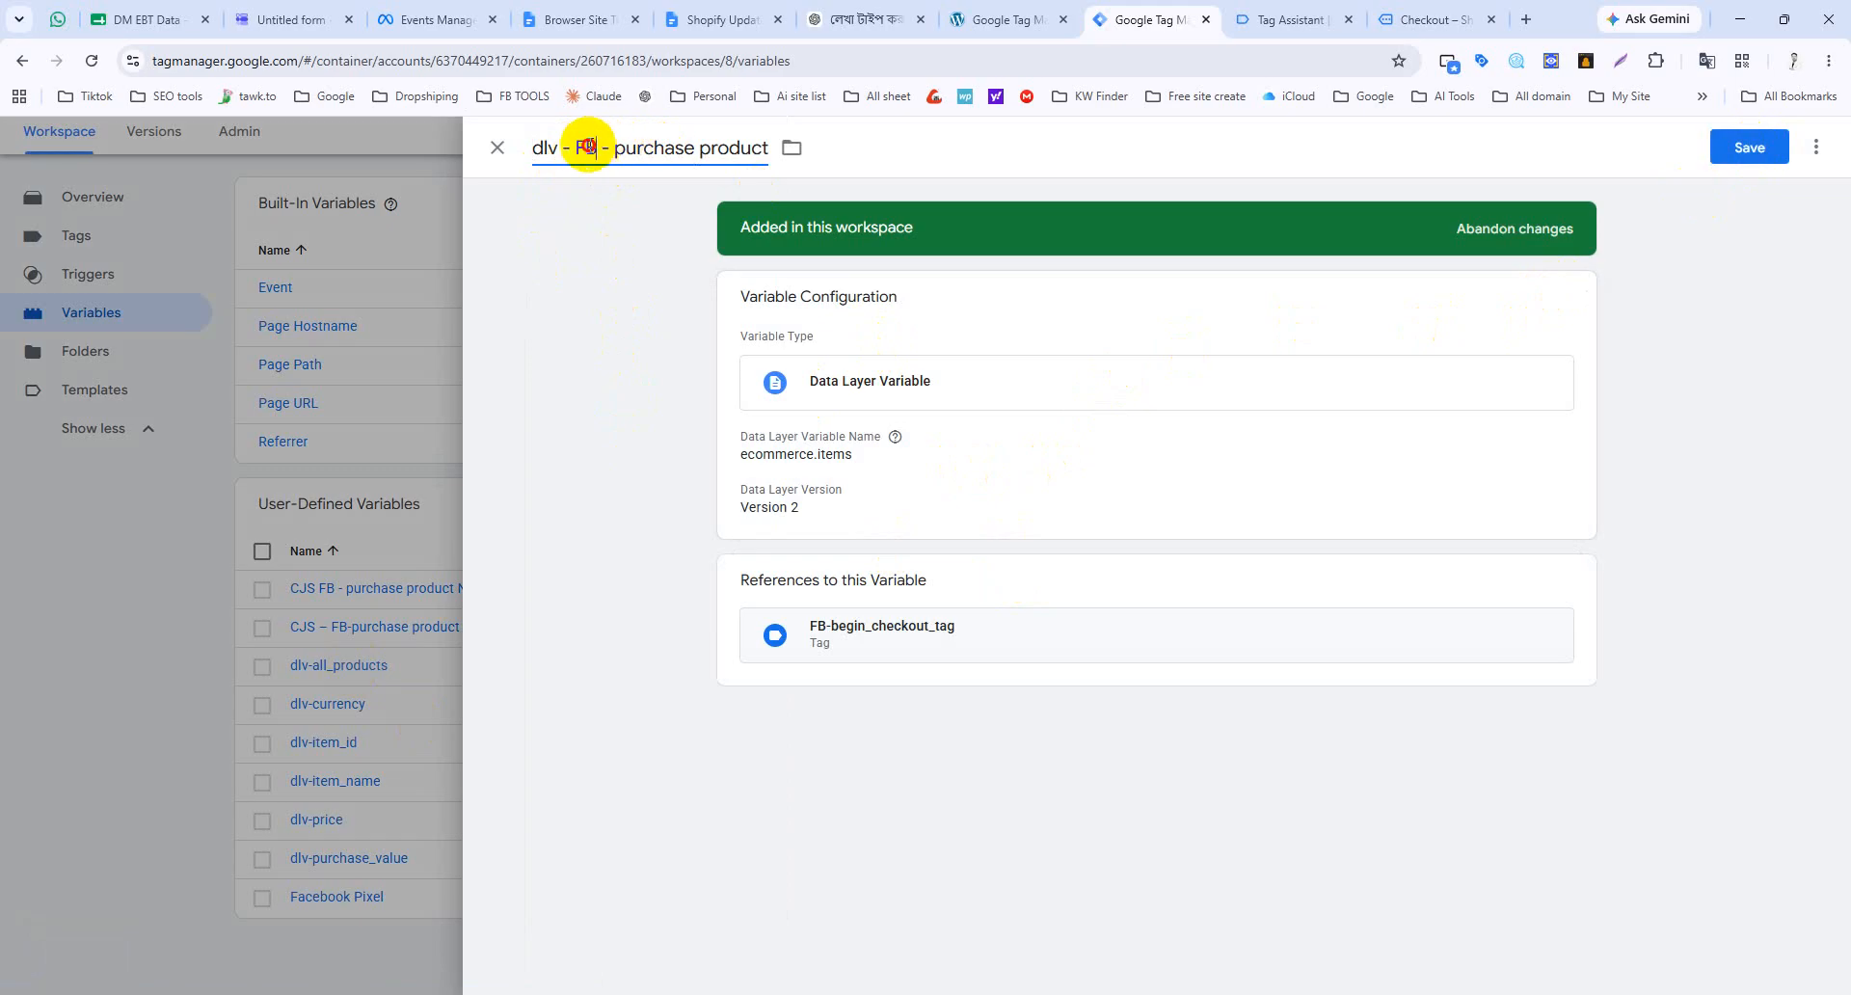
key("BackSpace")
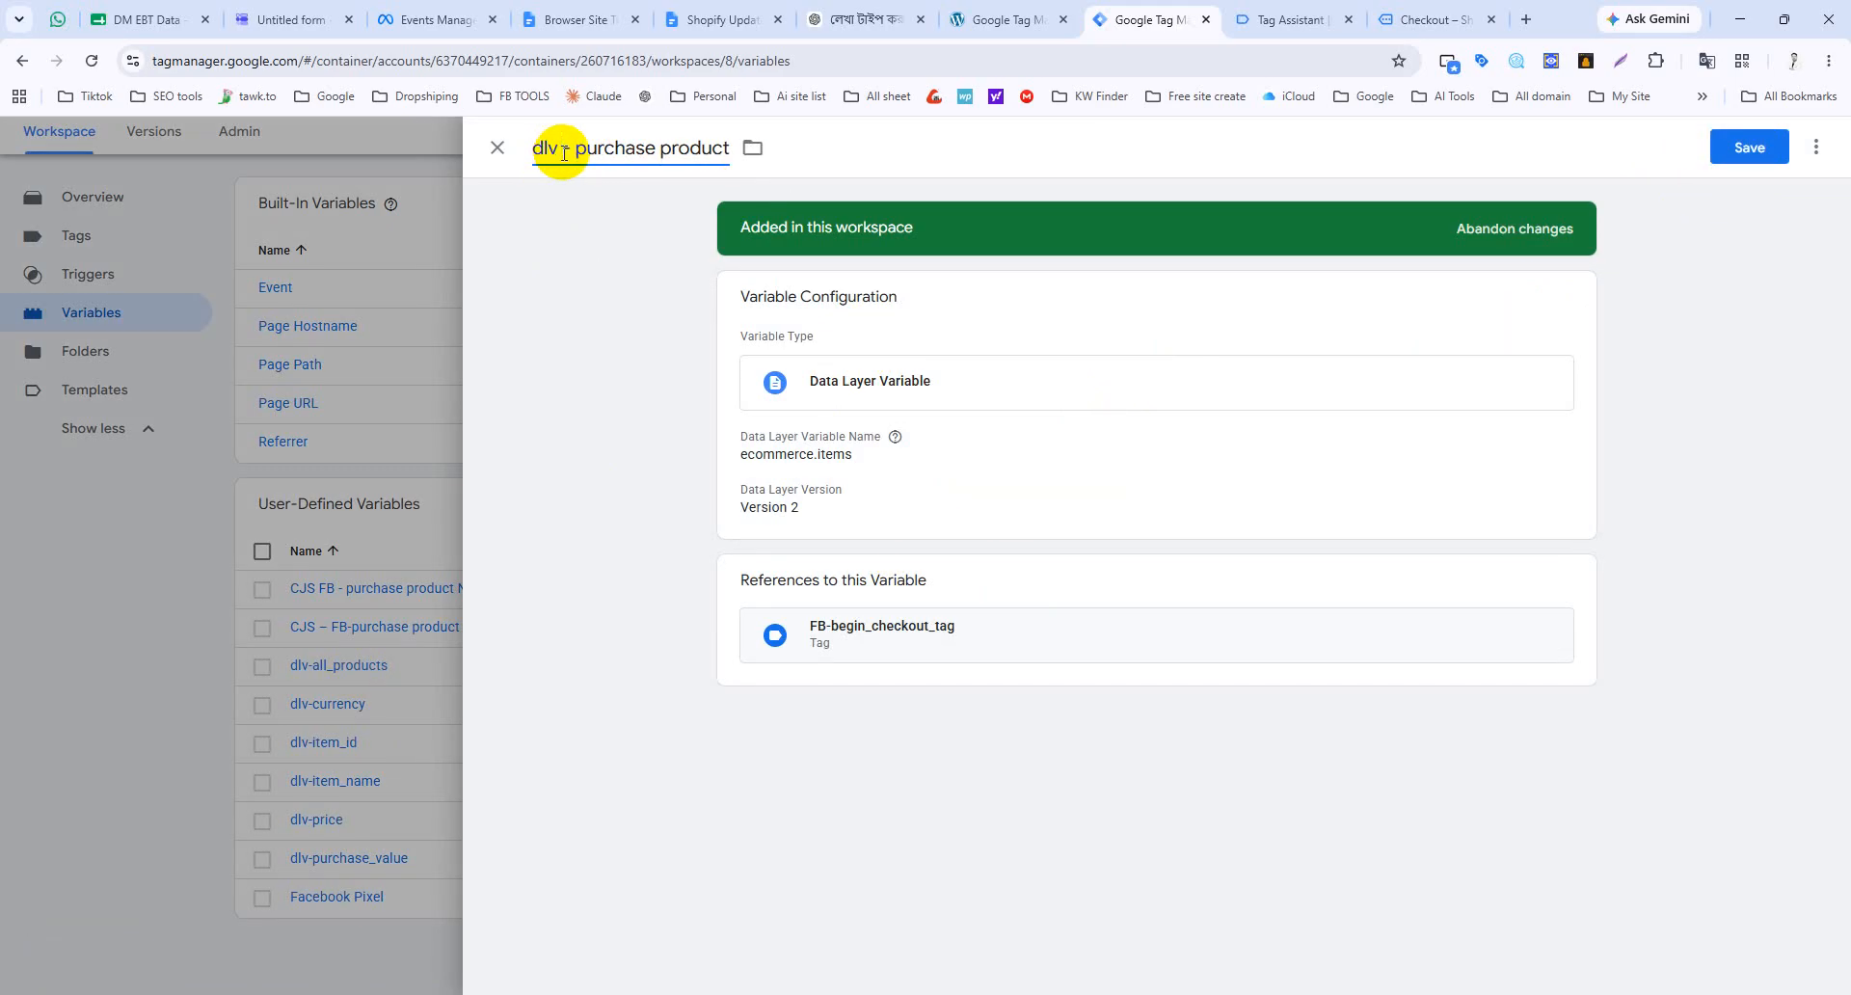
triple_click(597, 148)
key("ctrl+c")
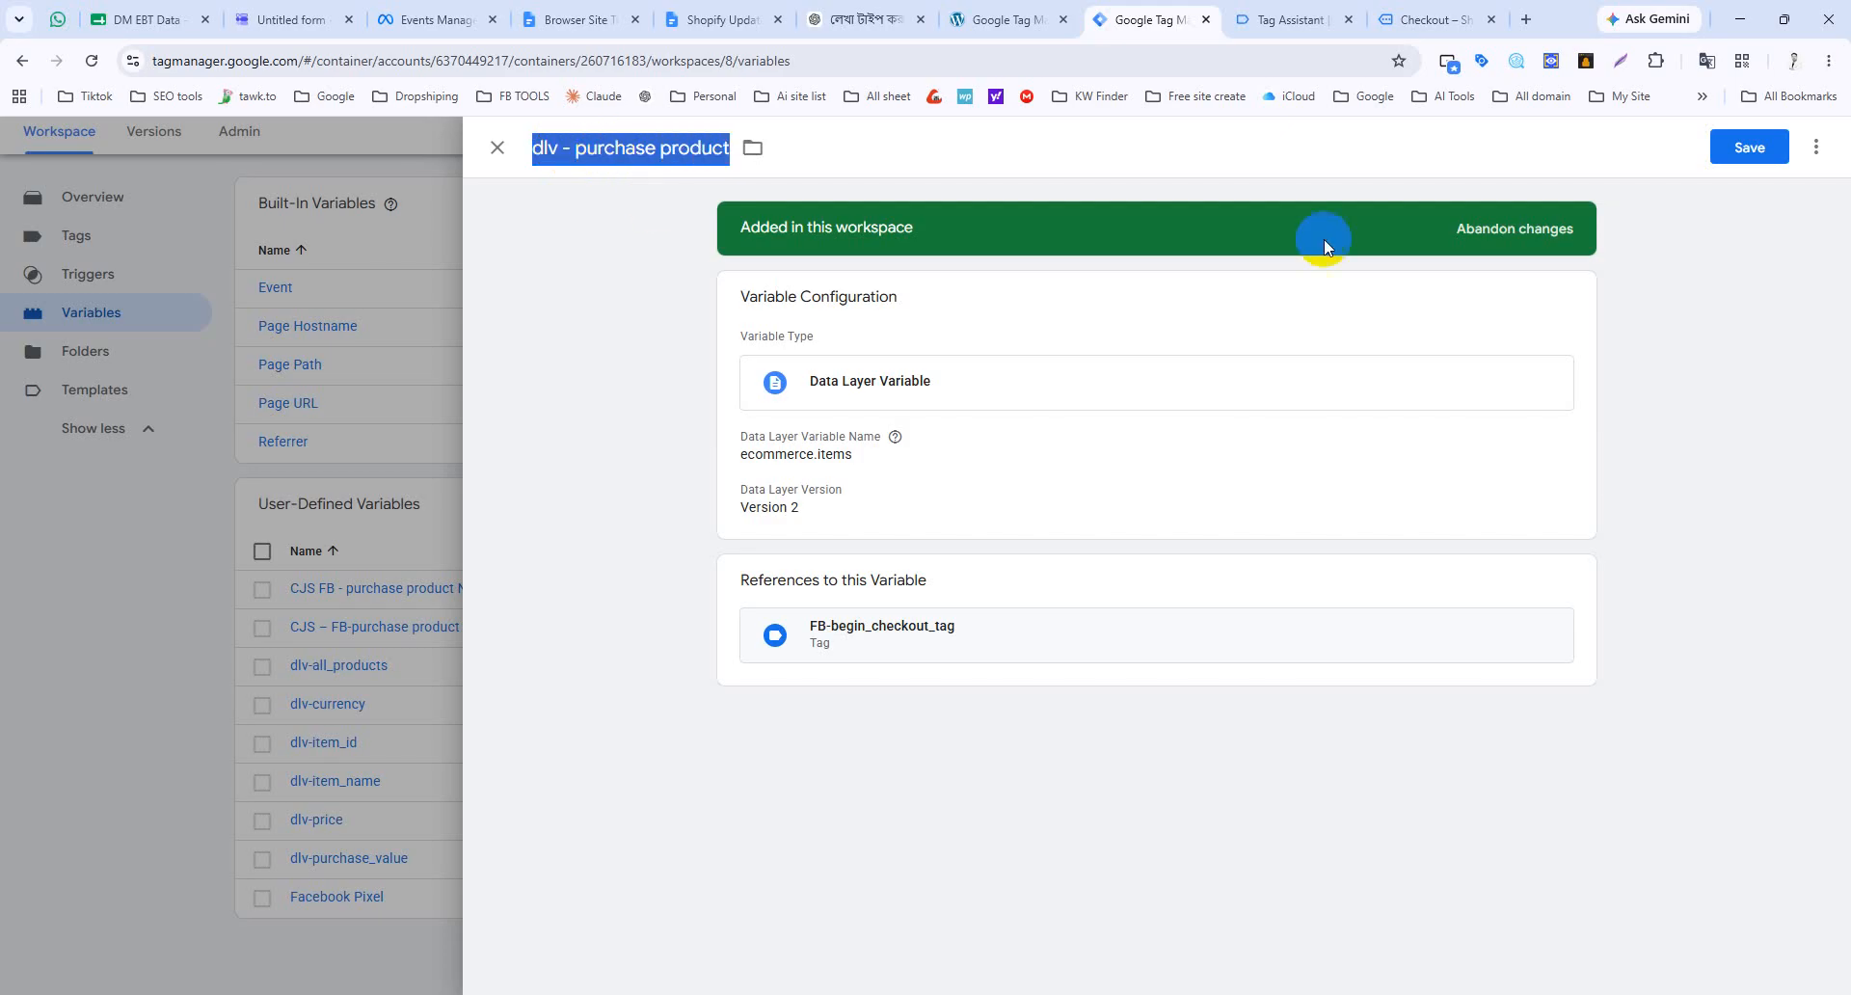
left_click(1750, 149)
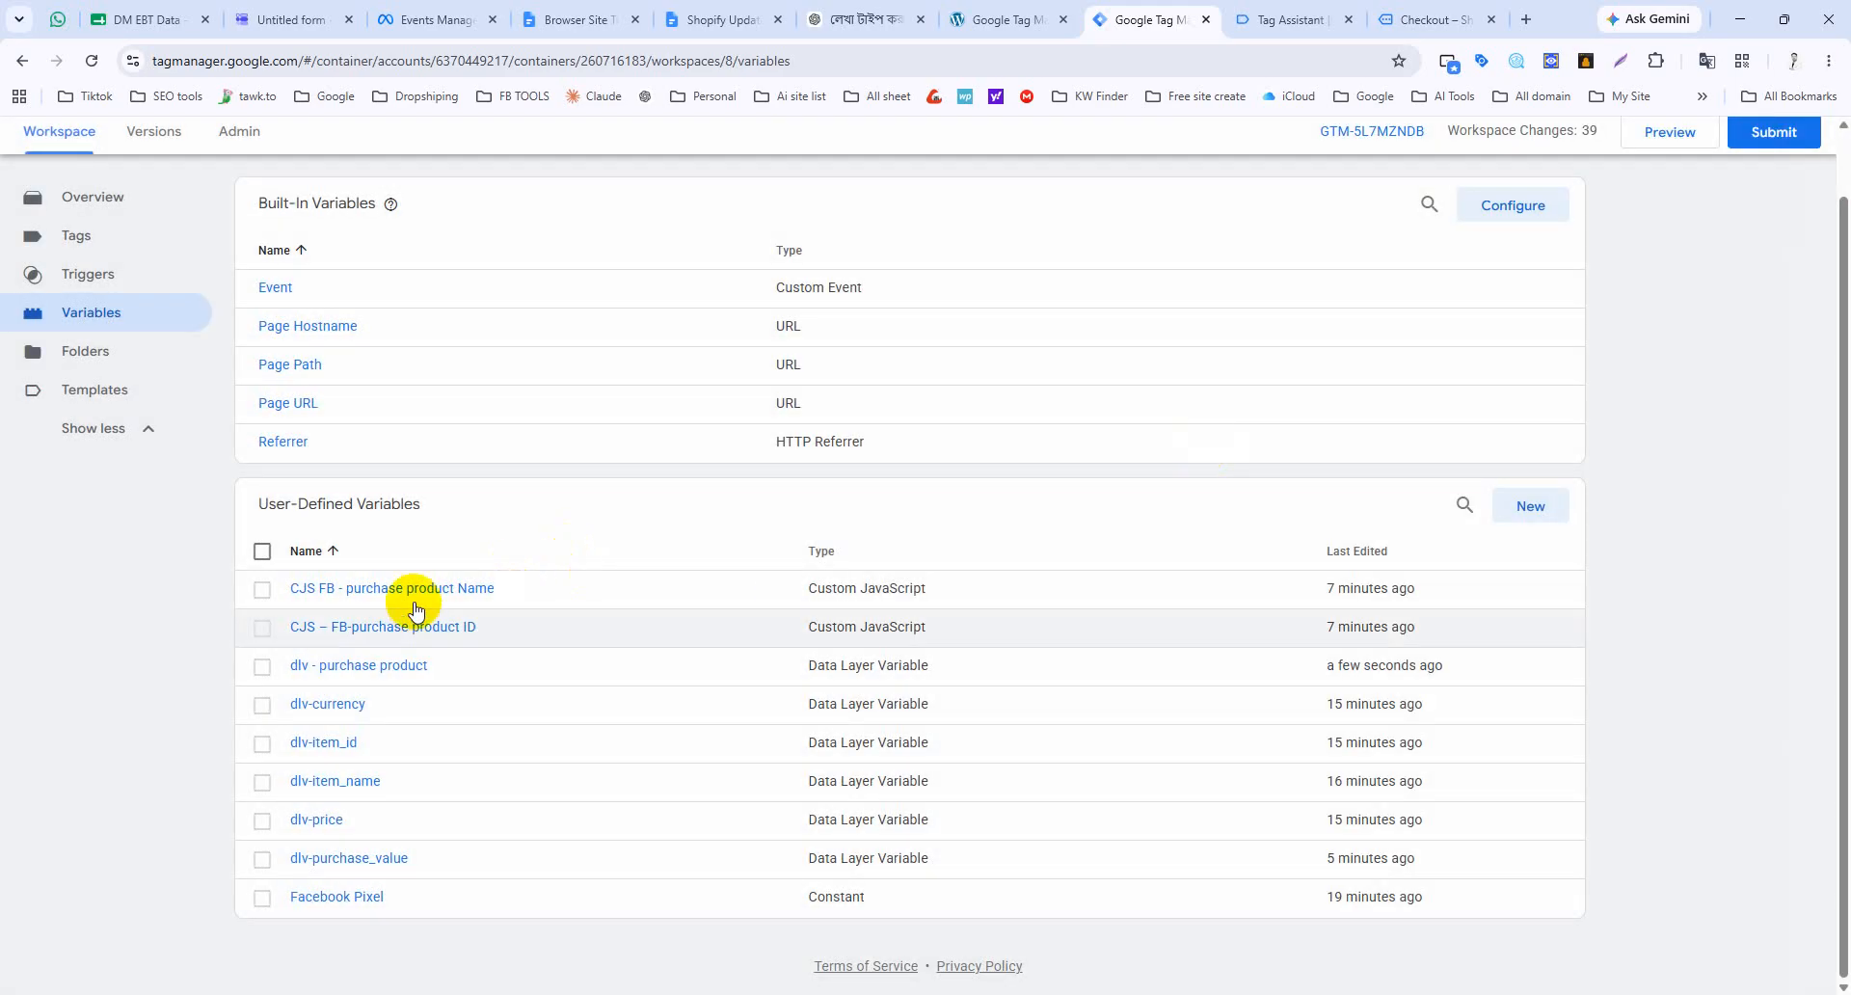
Step: Change the items reference in the CJS FB - purchase product Name code to dlv - purchase product, then save and close the variable
left_click(417, 591)
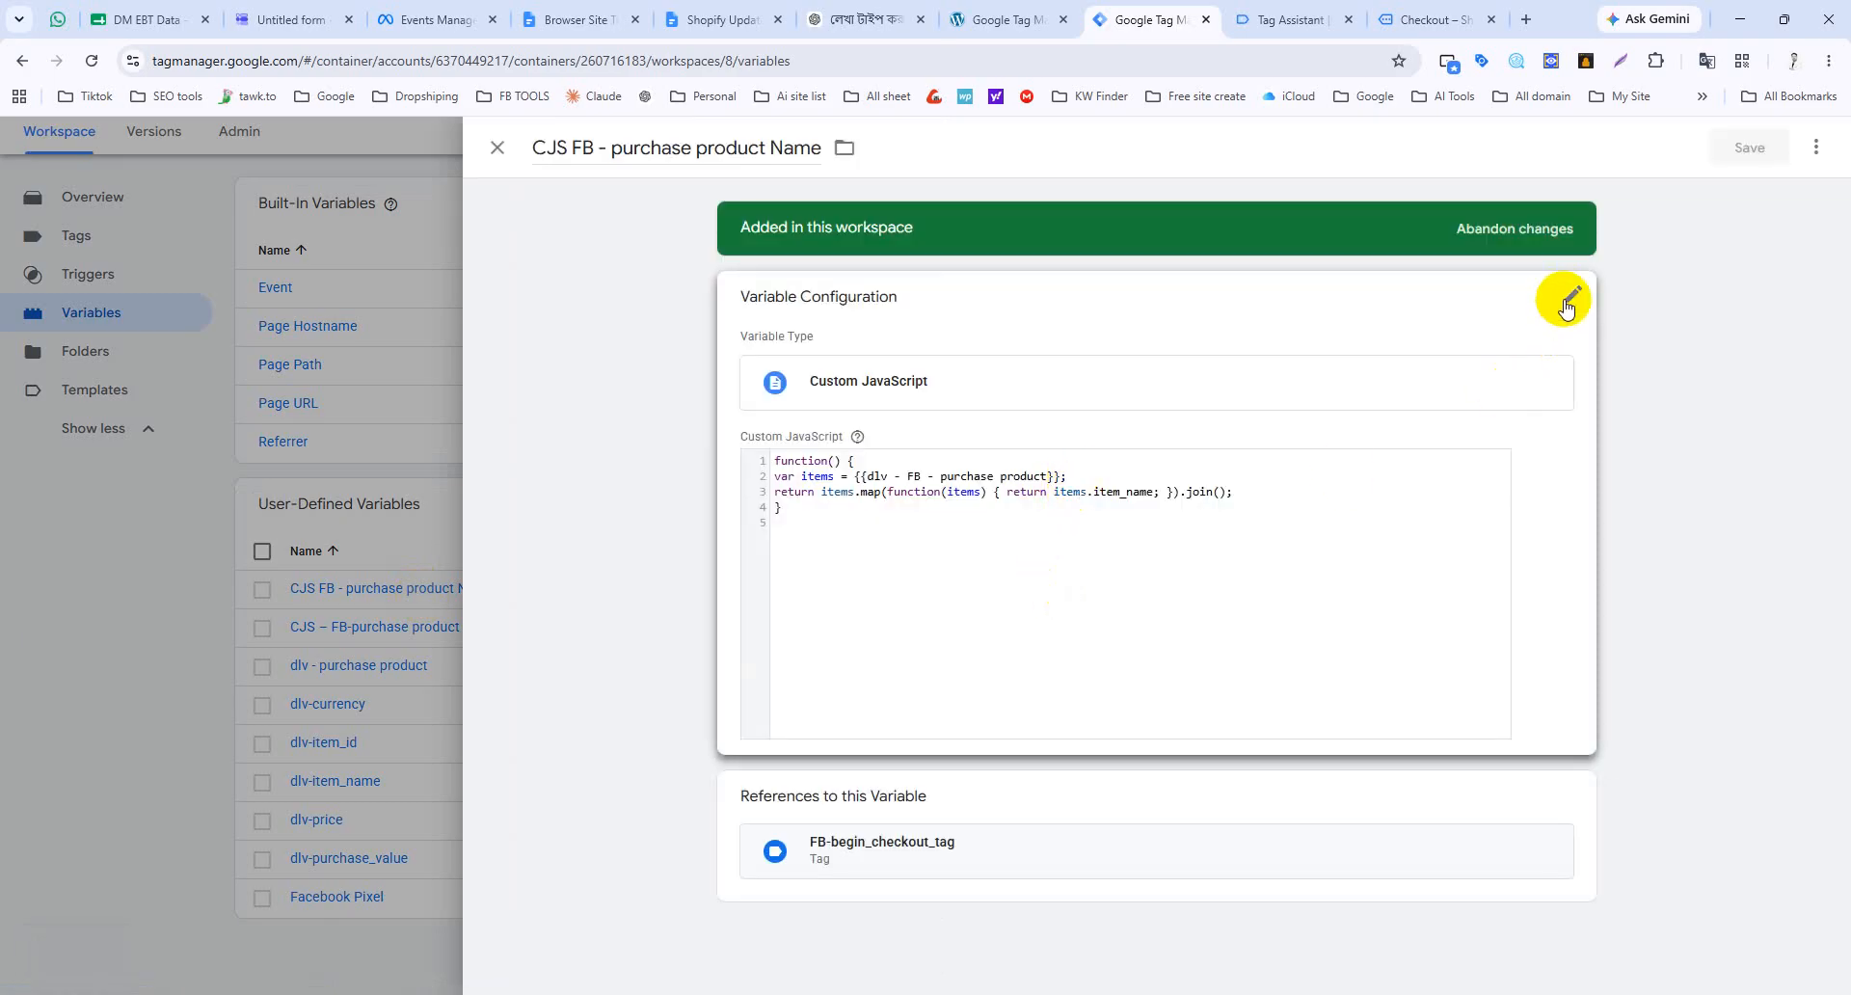
left_click(1570, 295)
left_click_drag(1038, 498, 885, 503)
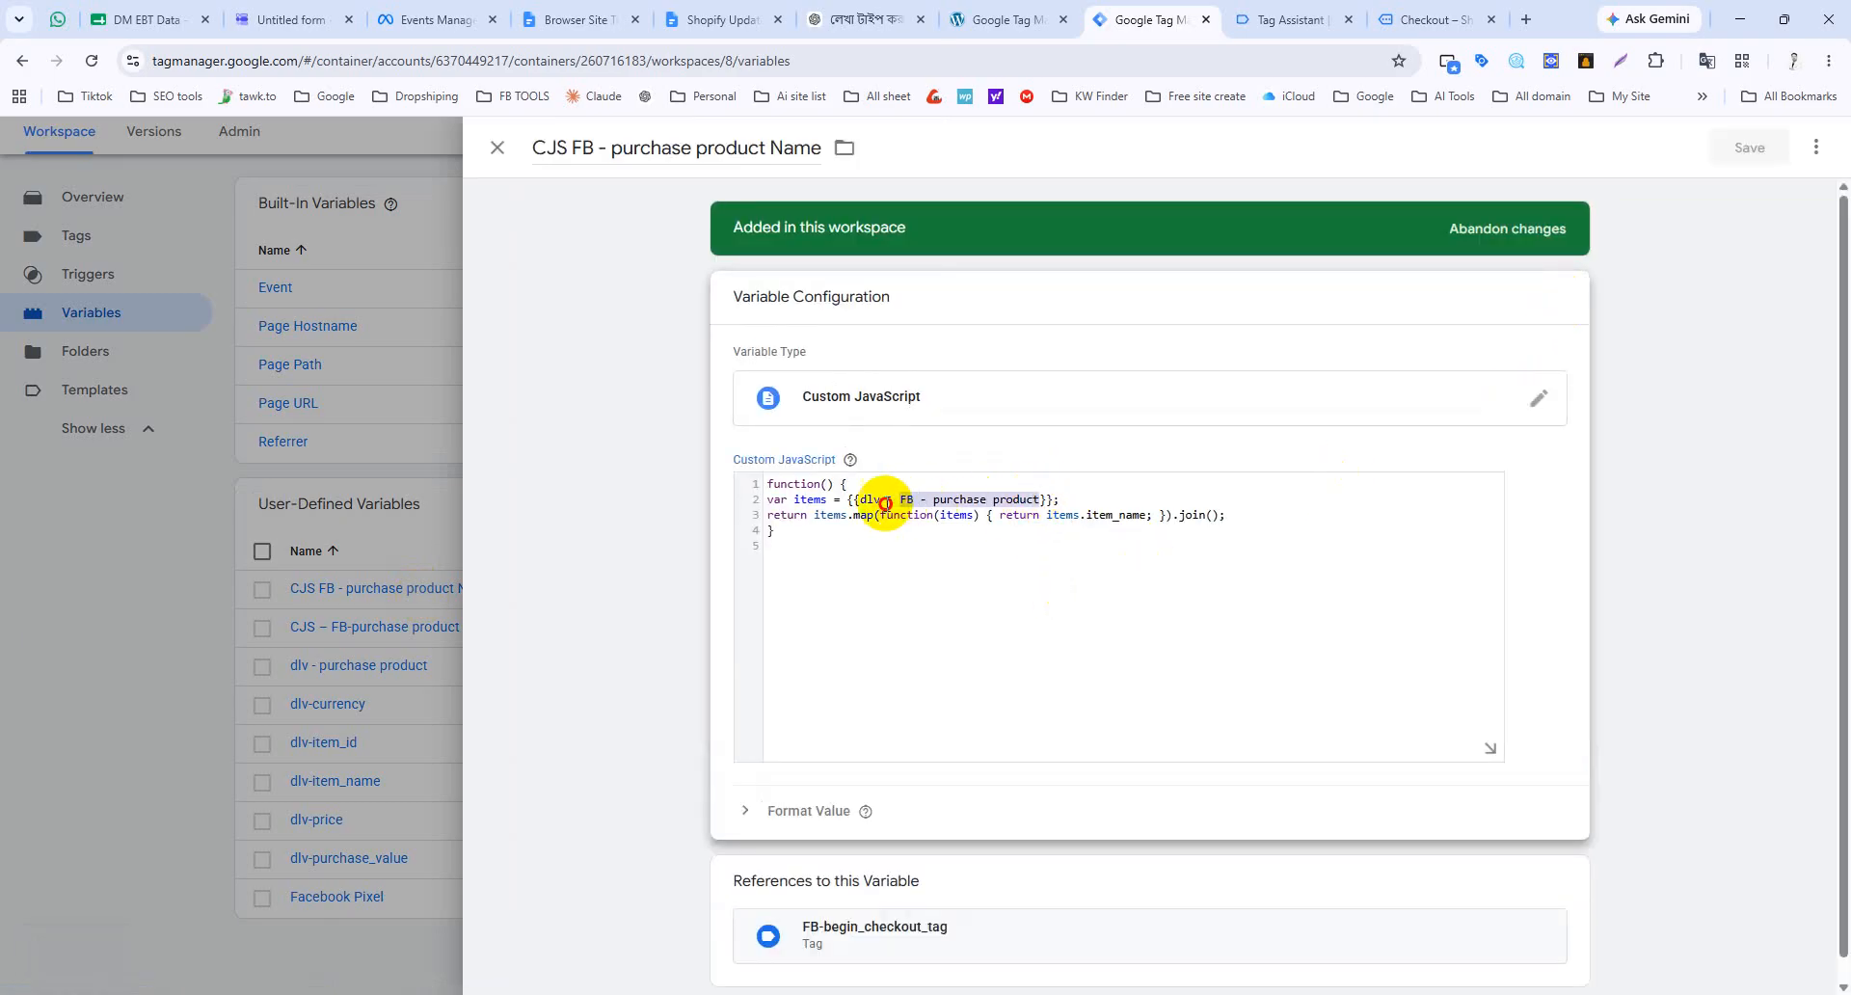
key("ctrl+v")
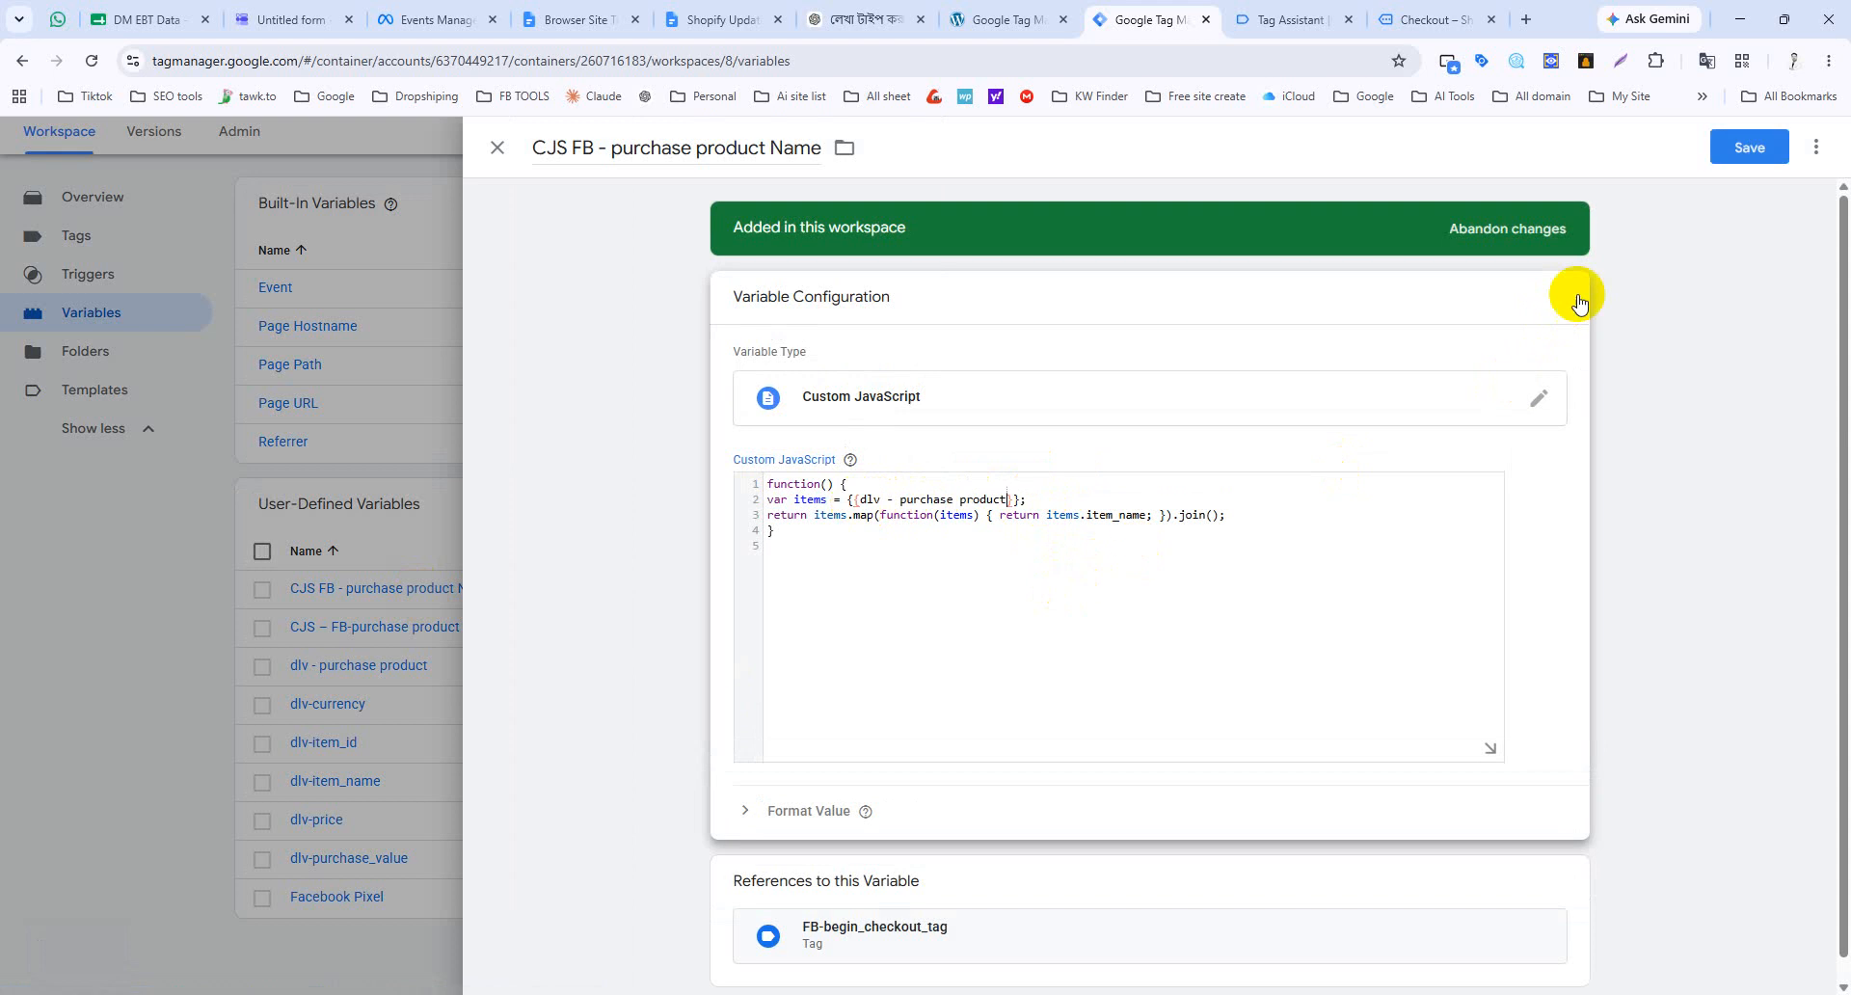
left_click(1755, 149)
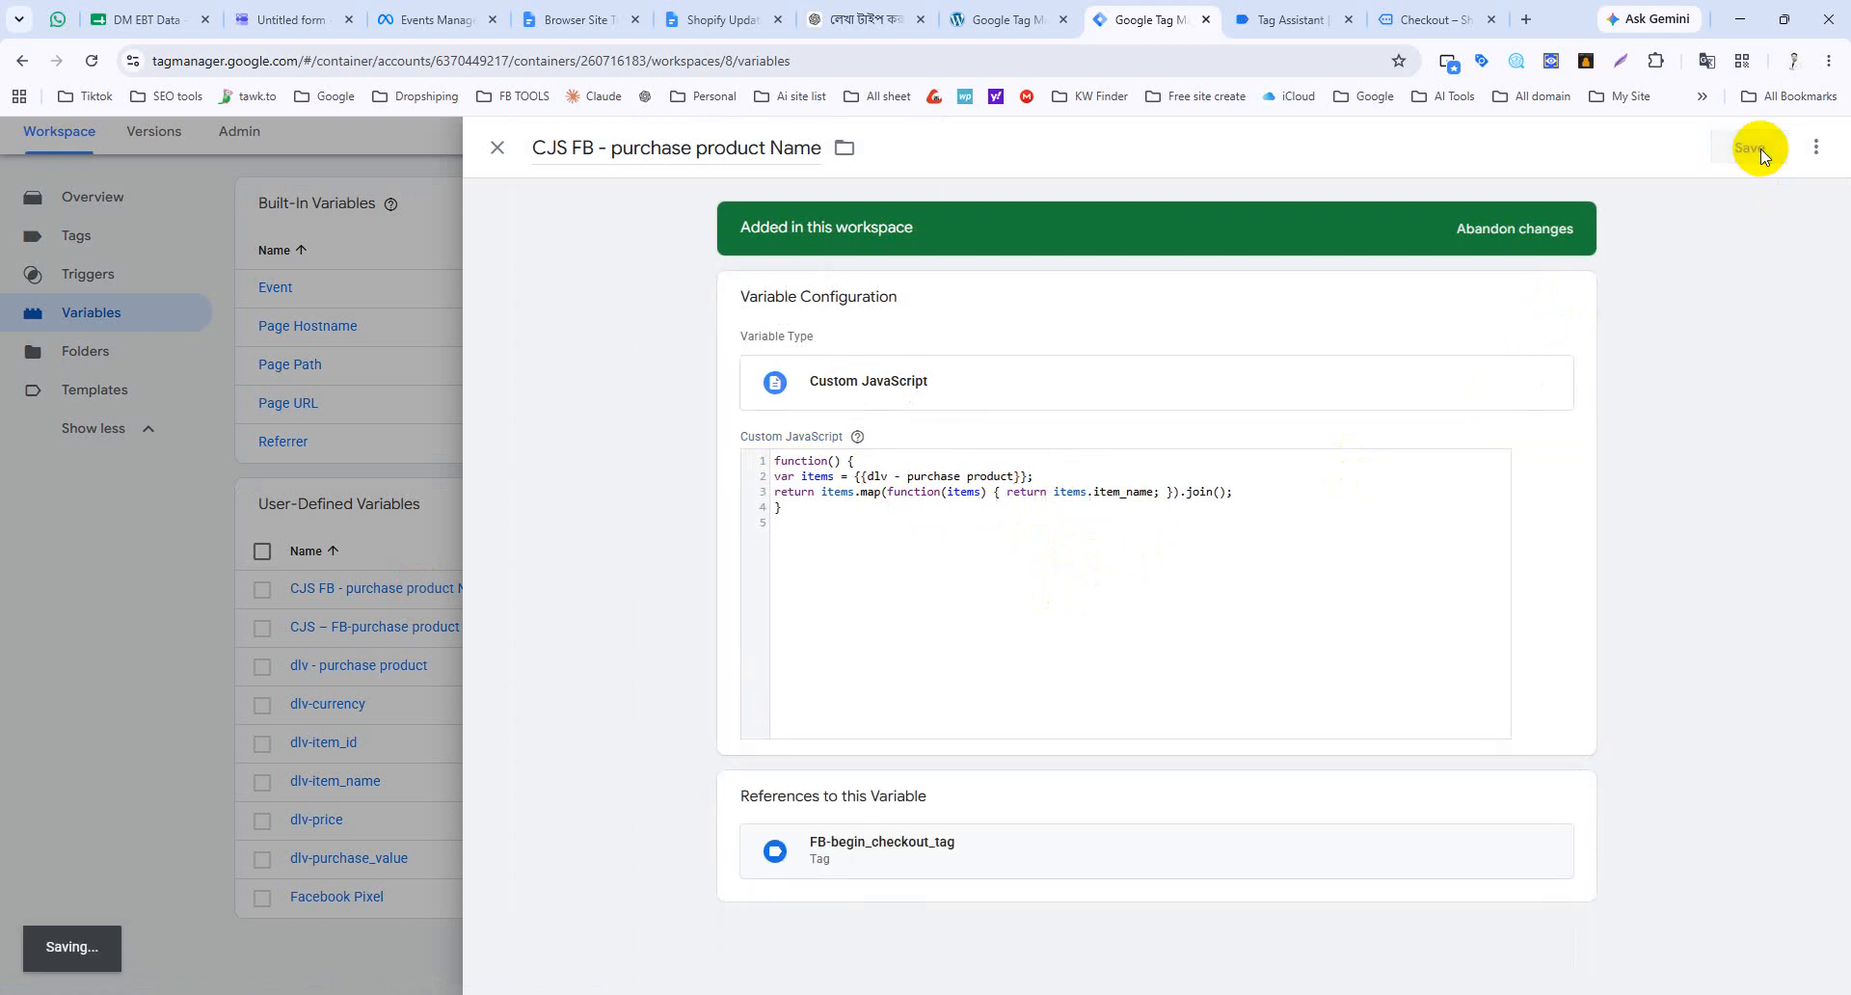
left_click(497, 149)
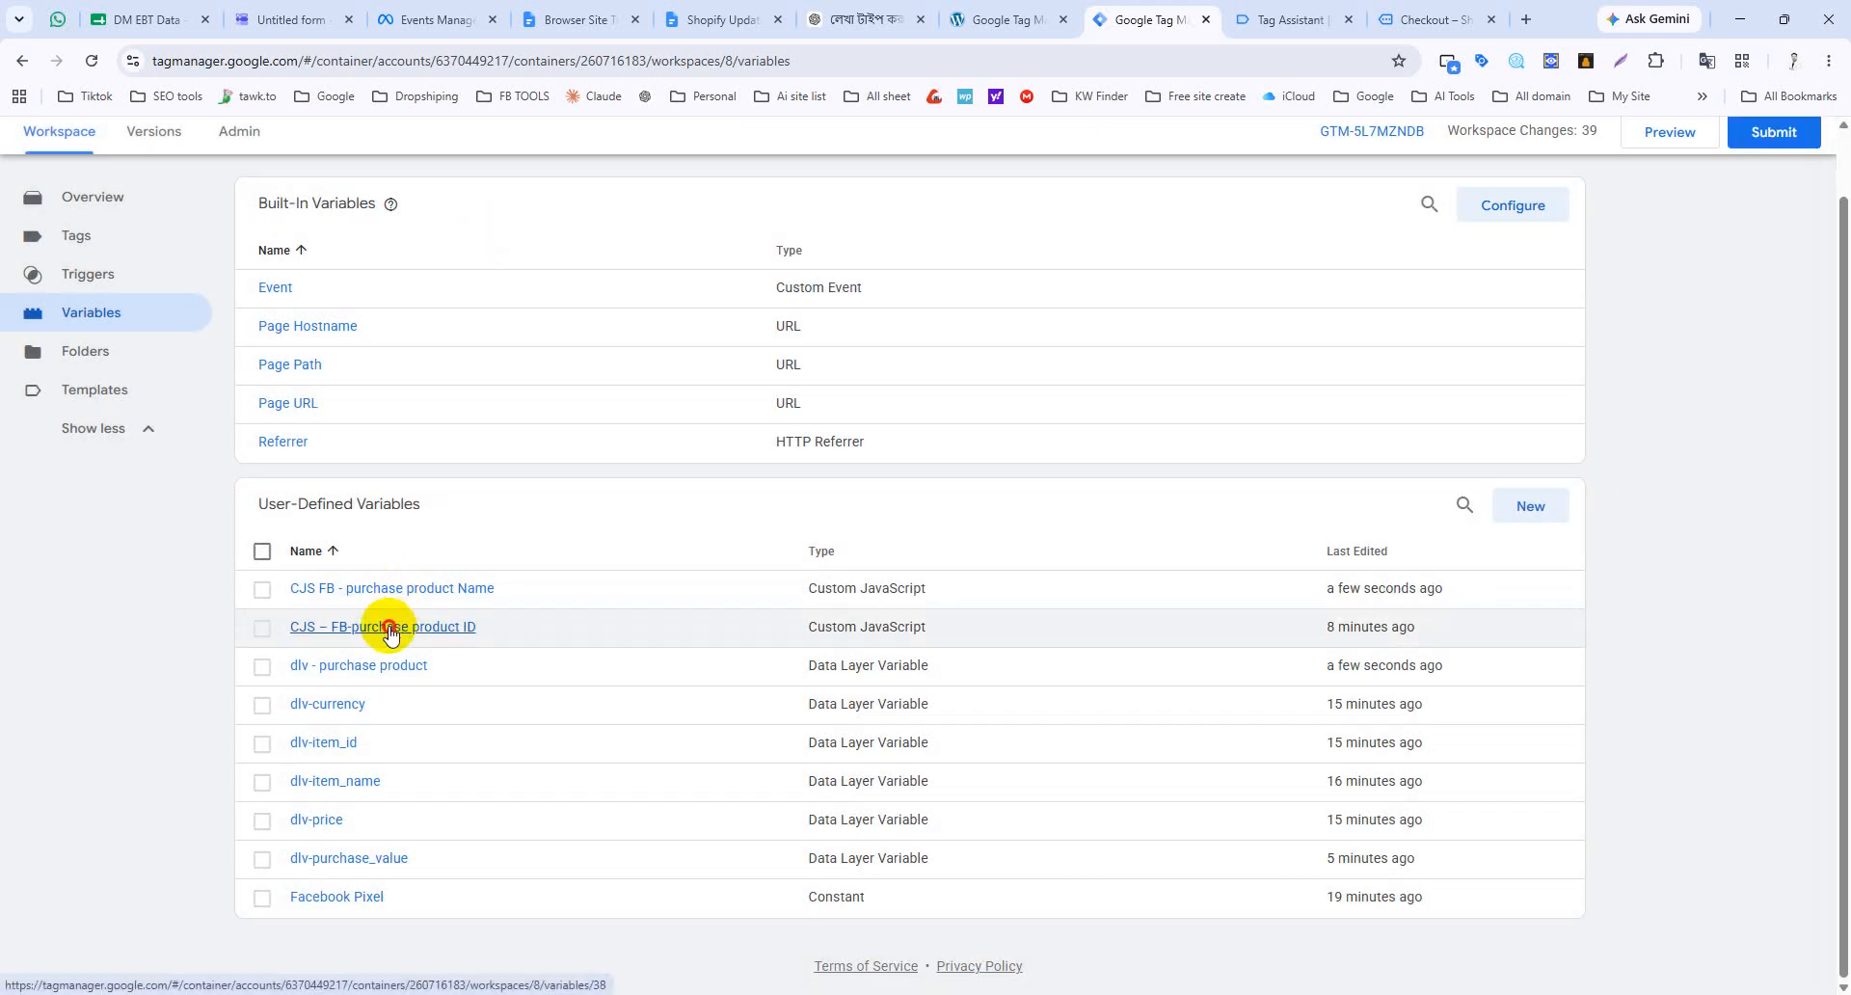
Step: Replace the items reference in the CJS – FB-purchase product ID code with dlv - purchase product and save the variable
left_click(389, 627)
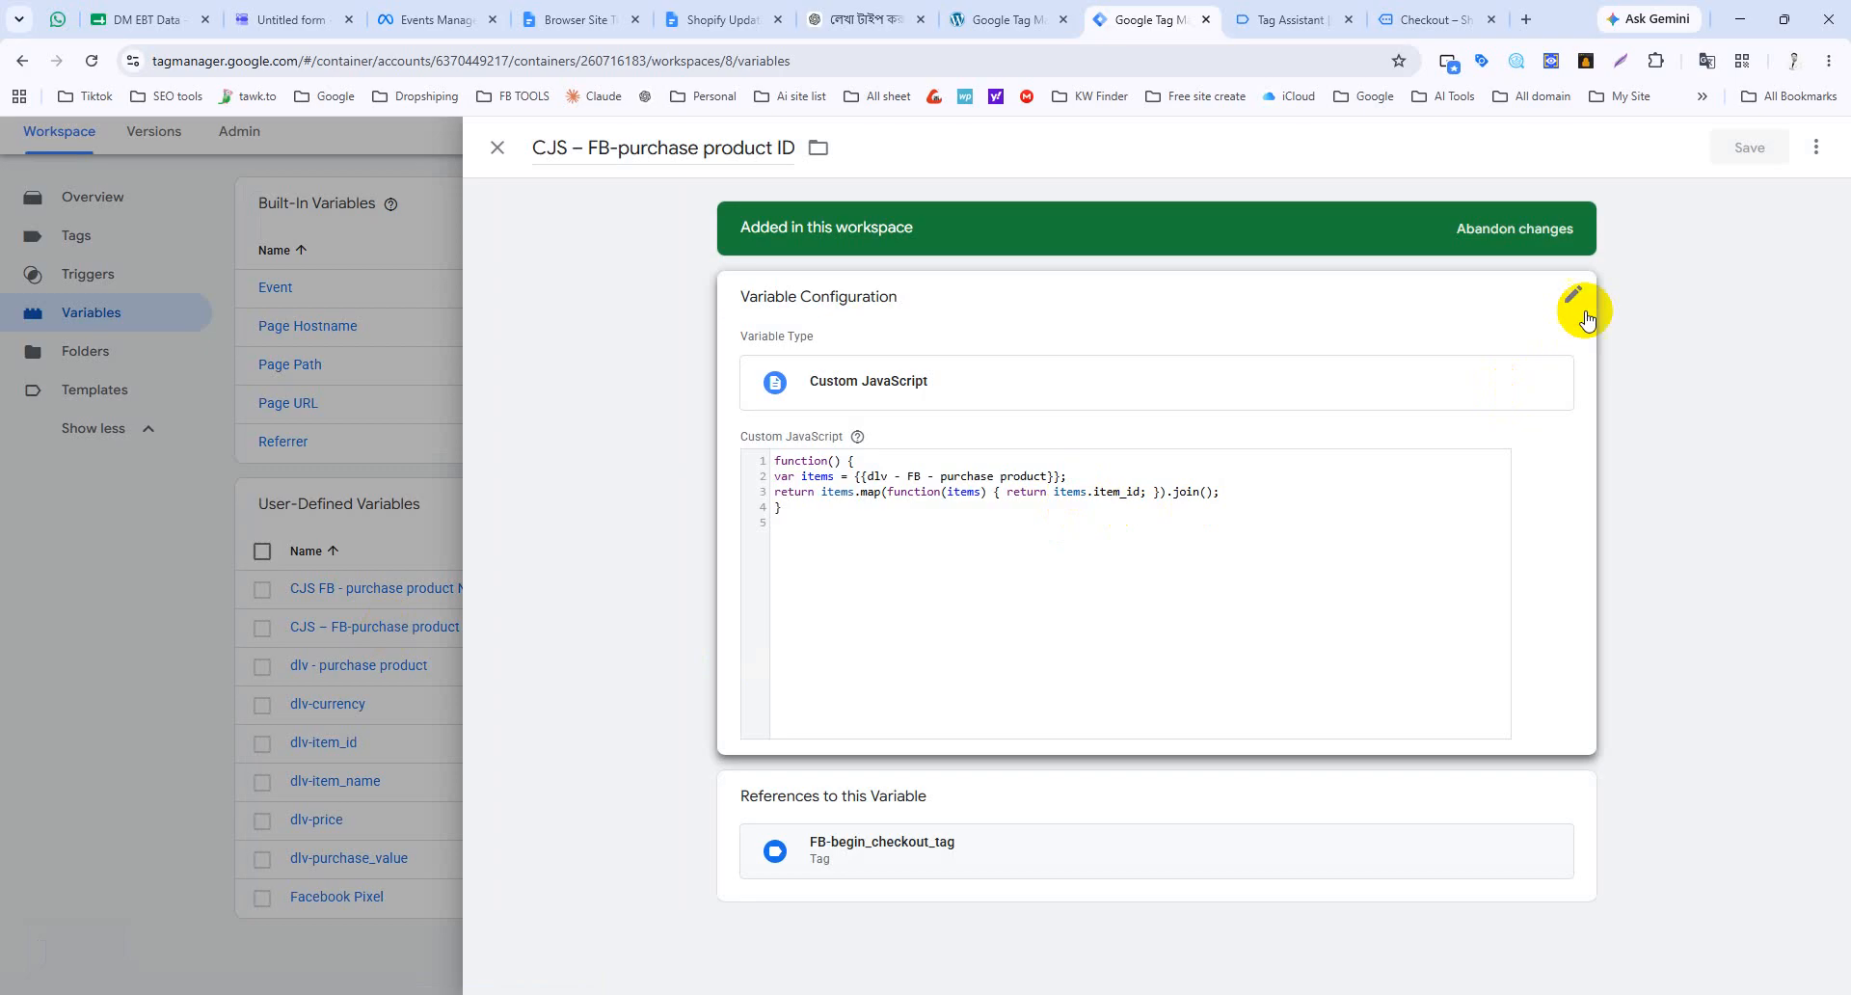
left_click(1435, 438)
left_click_drag(1042, 499, 861, 499)
key("ctrl+v")
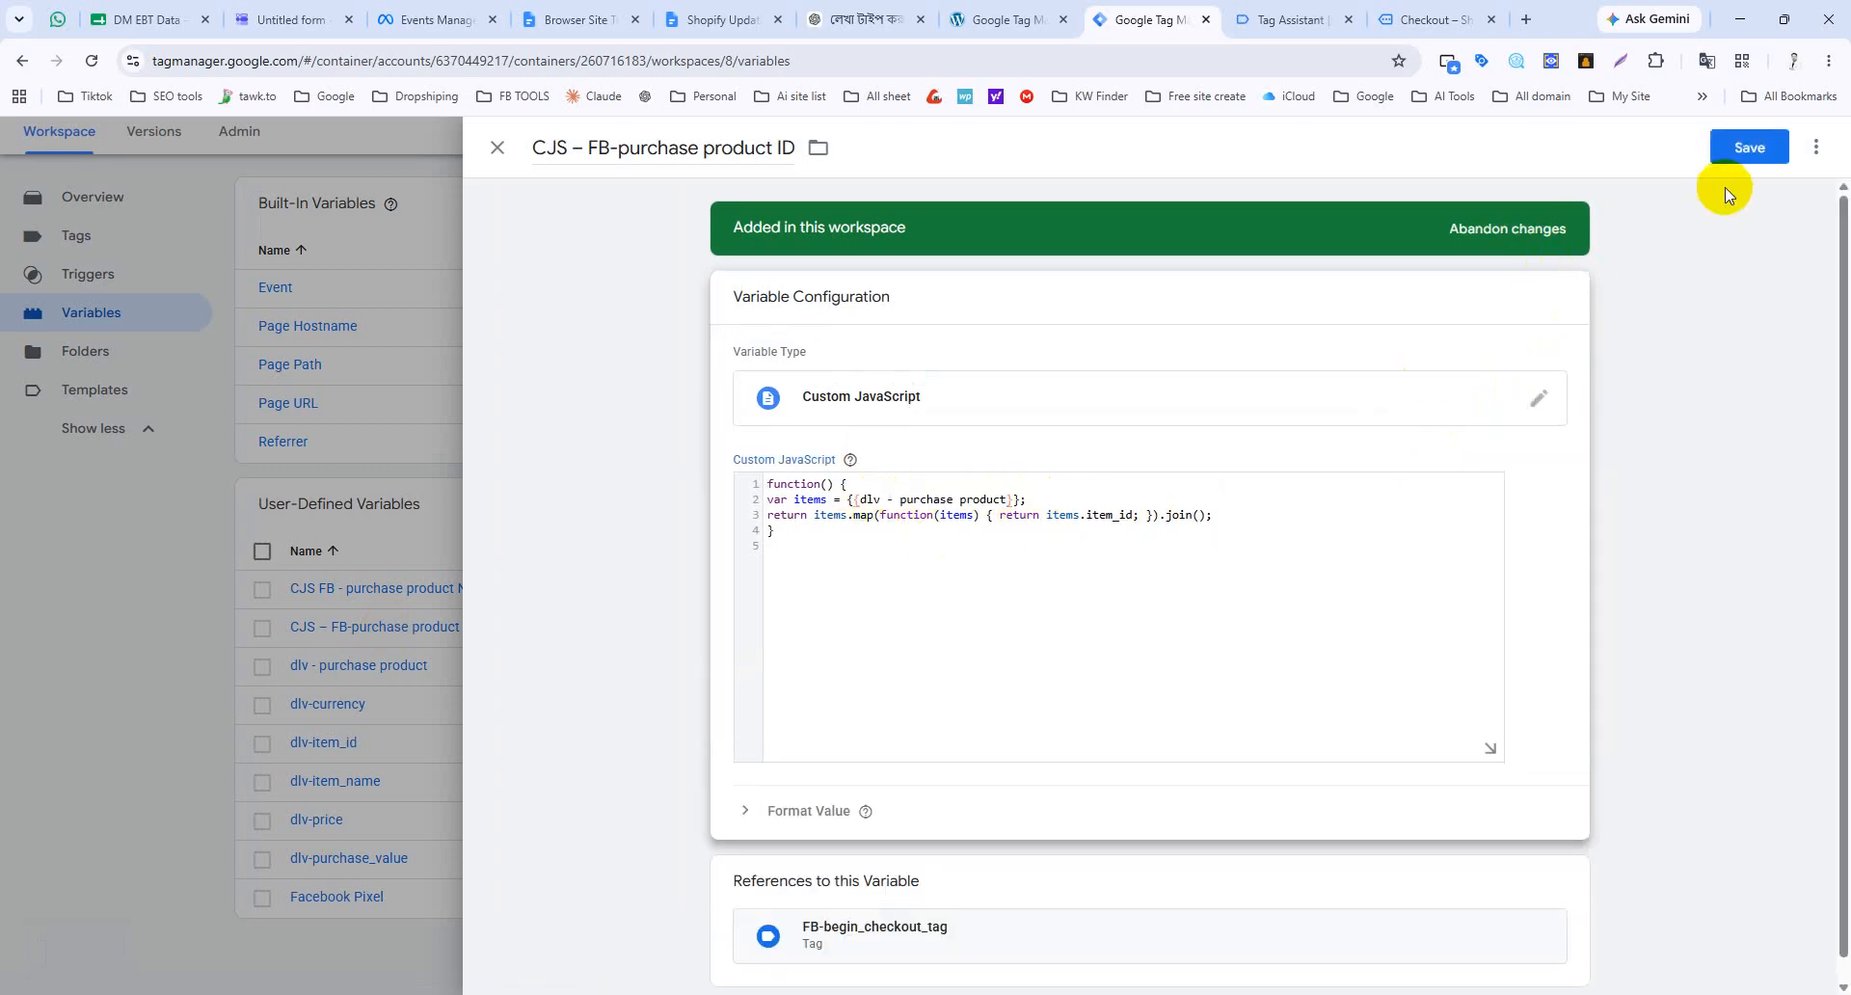
left_click(1748, 153)
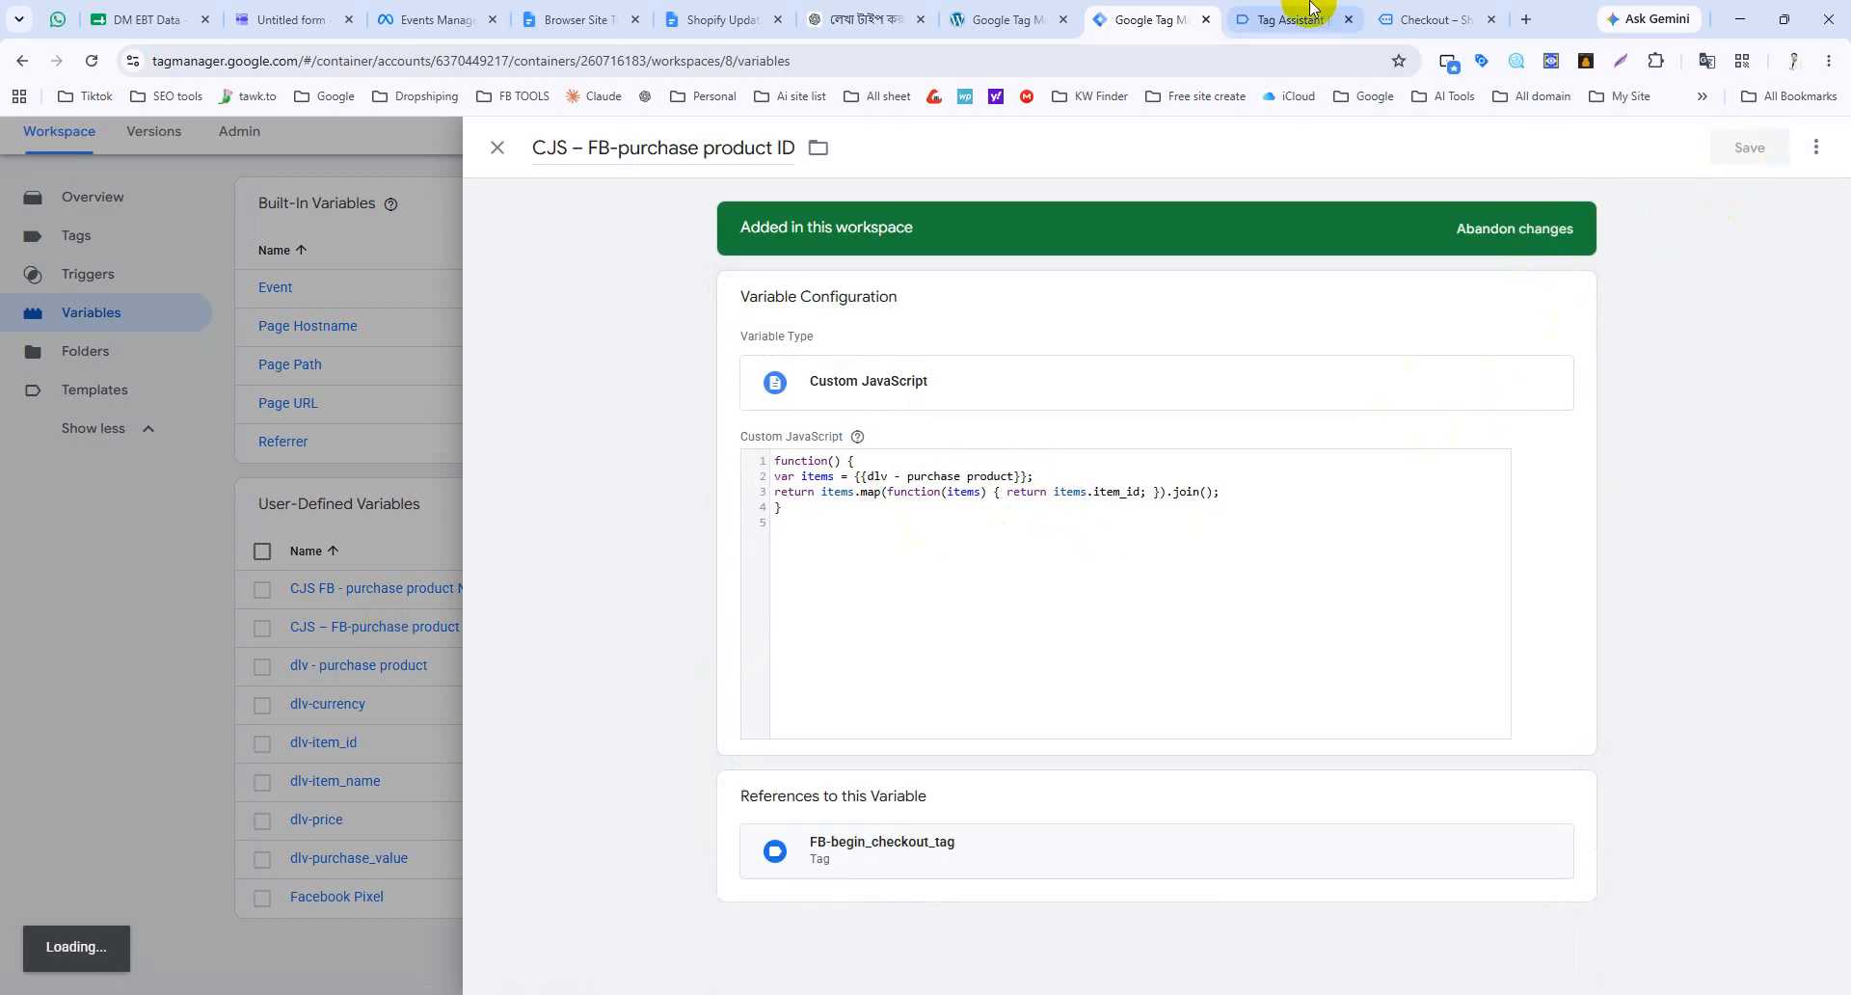
Step: Close the variable, publish the workspace changes as a new version without a name or description, and close the version summary
left_click(497, 146)
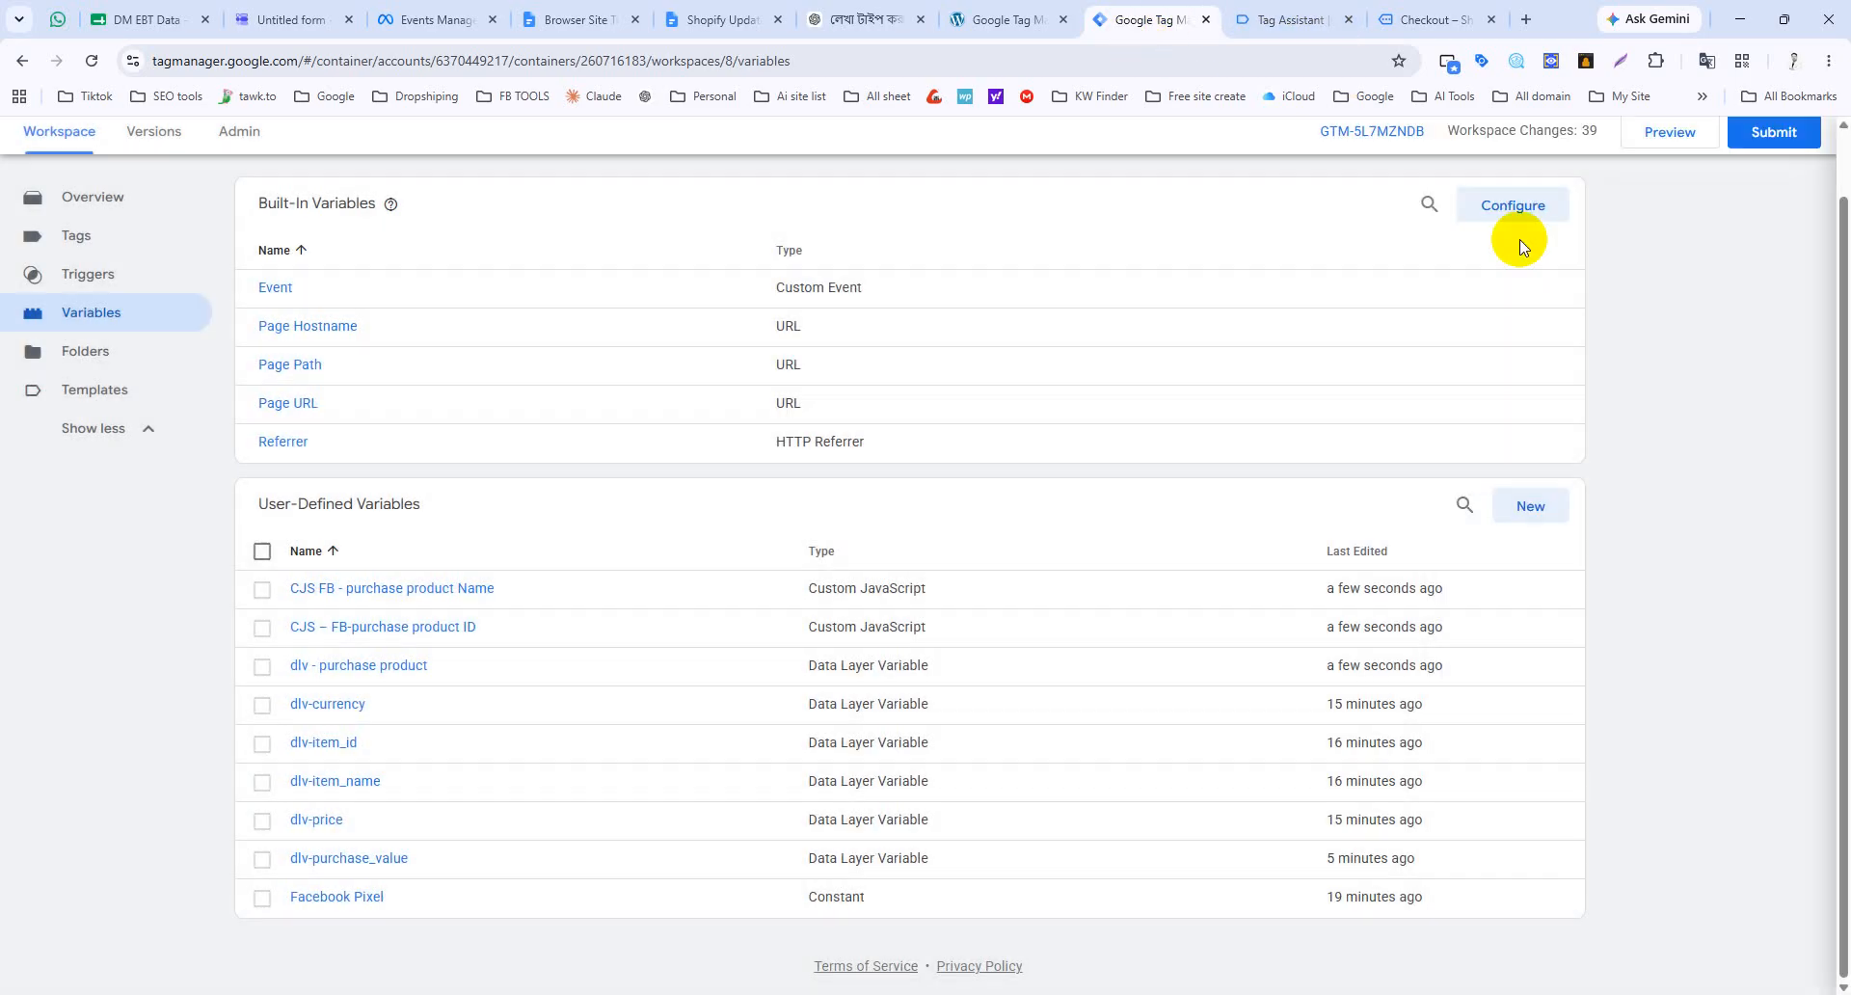
left_click(1755, 138)
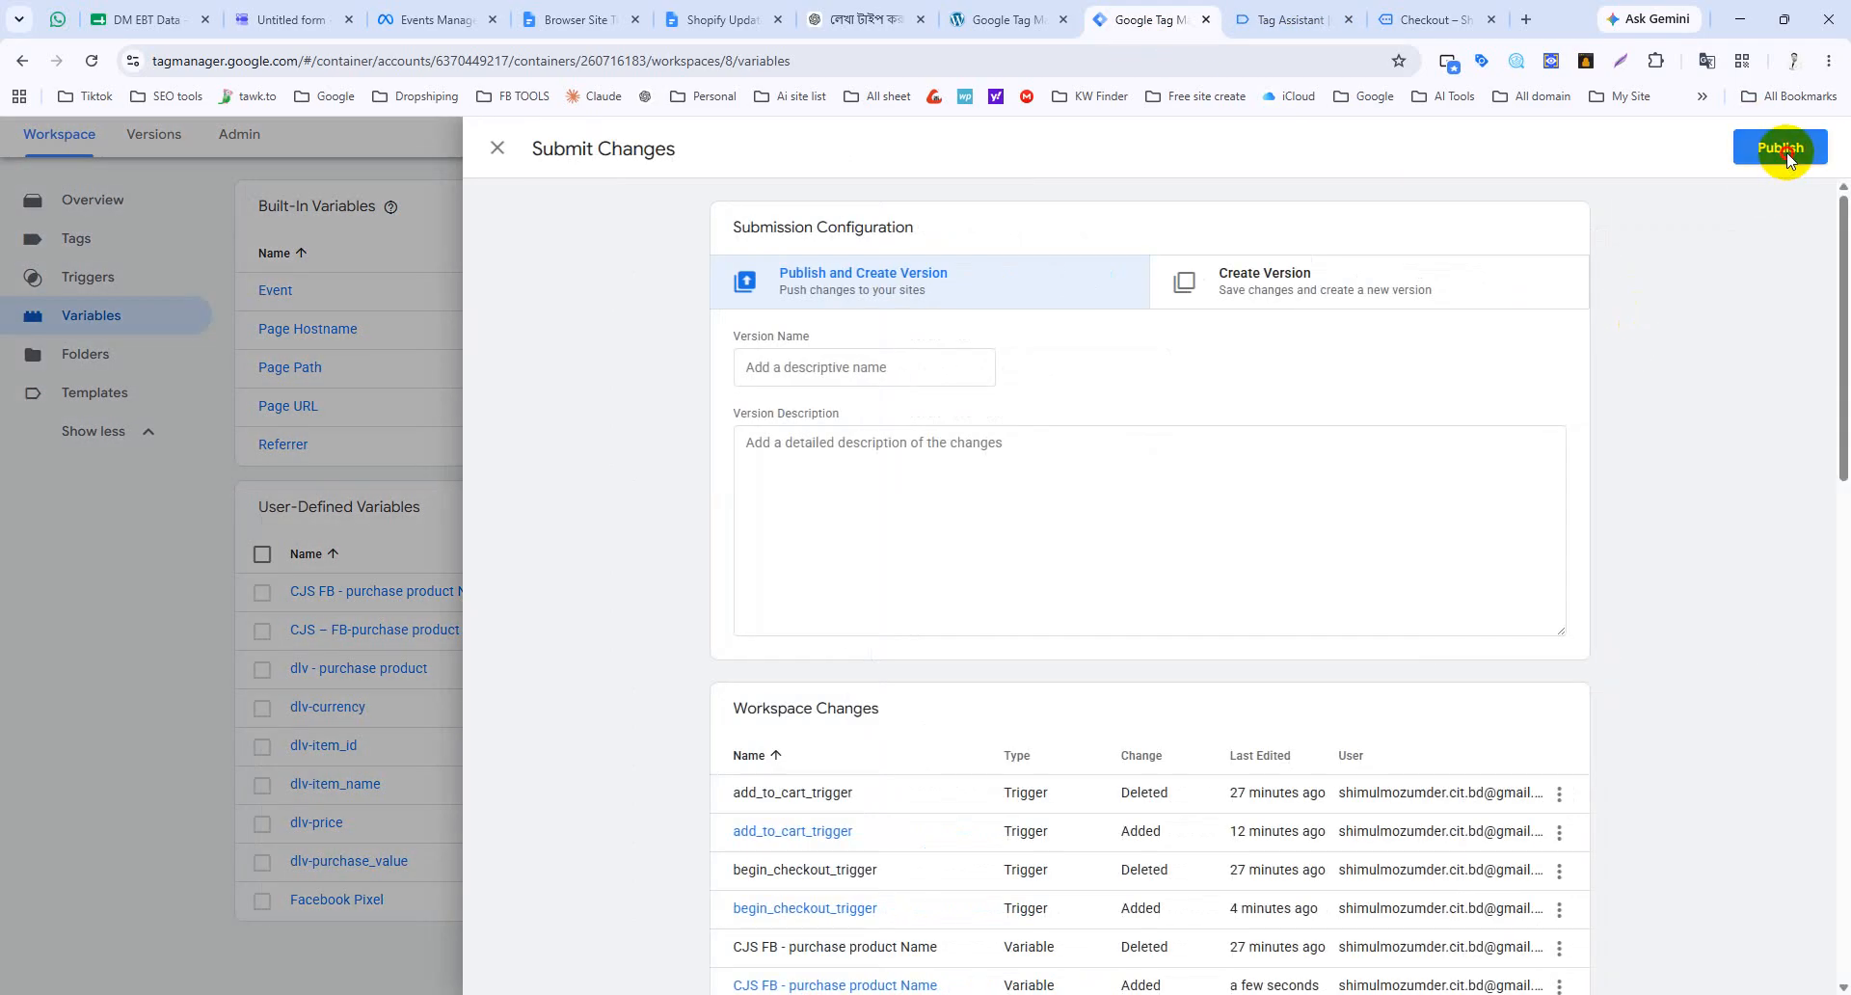
left_click(1782, 149)
left_click(1079, 708)
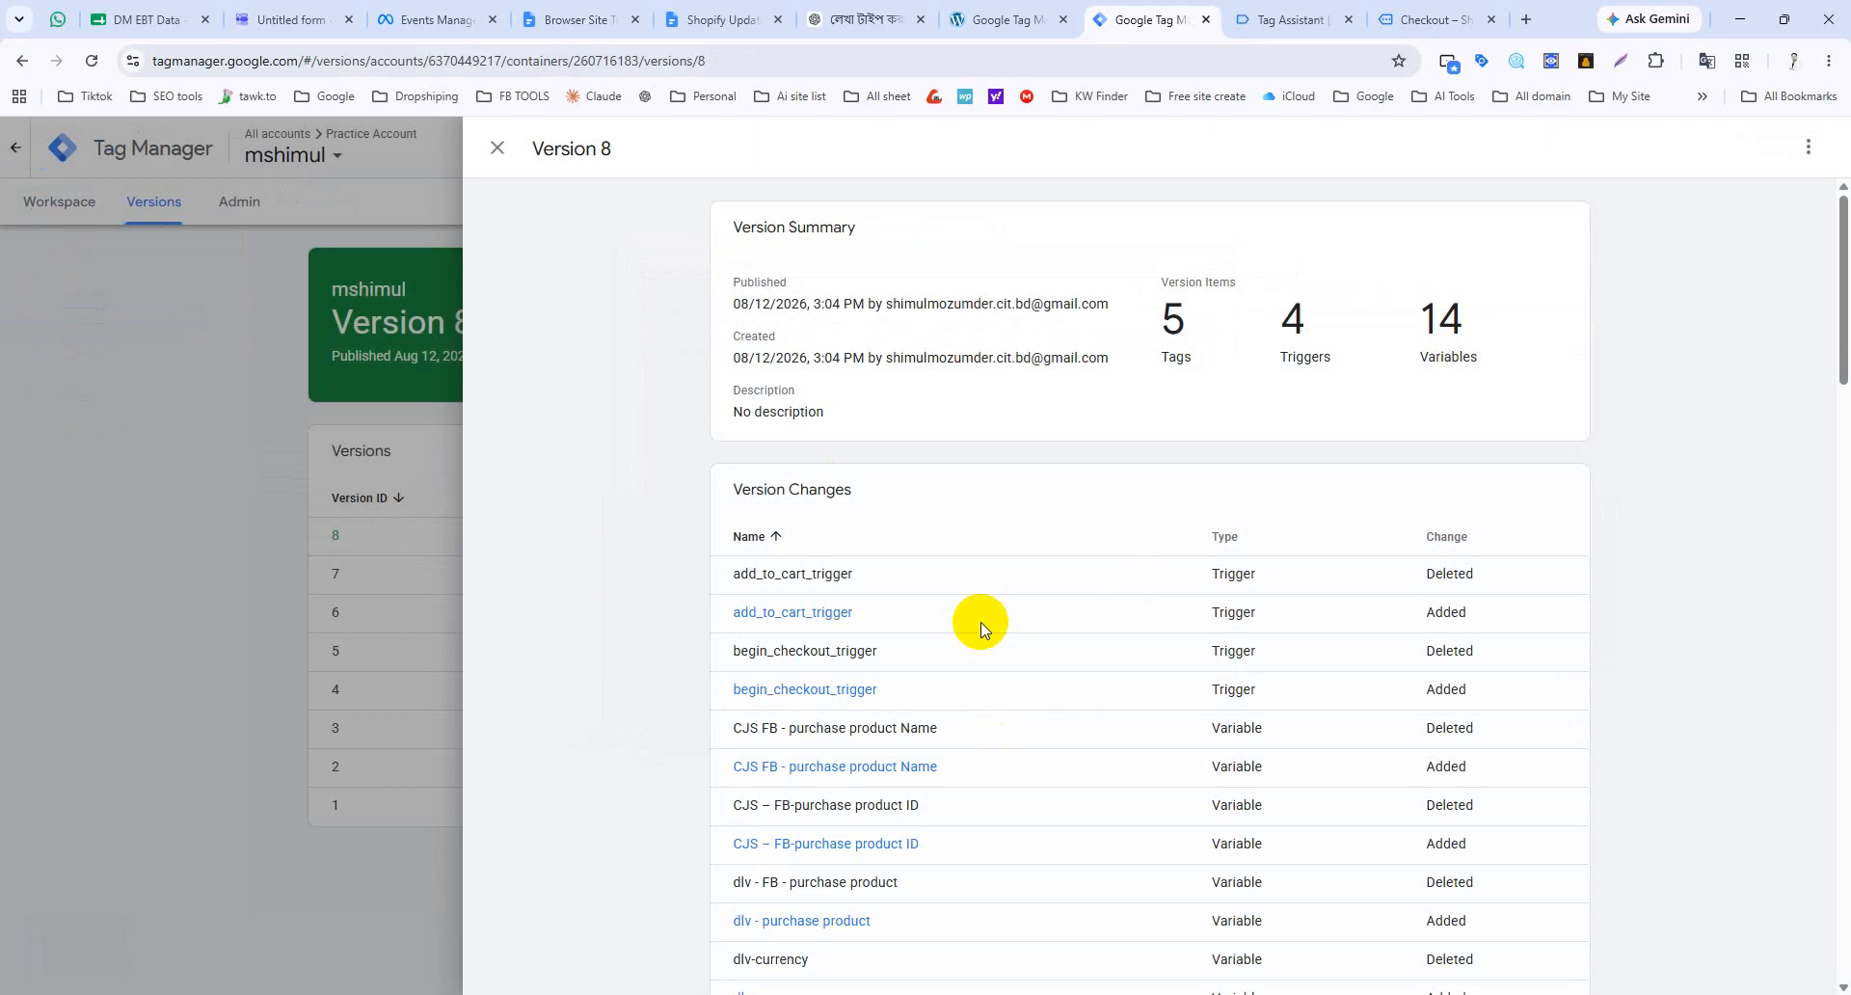
left_click(497, 149)
Step: In Tag Assistant, clear the recorded debug events, close the old checkout page and reopen the site in the debug session
left_click(1292, 19)
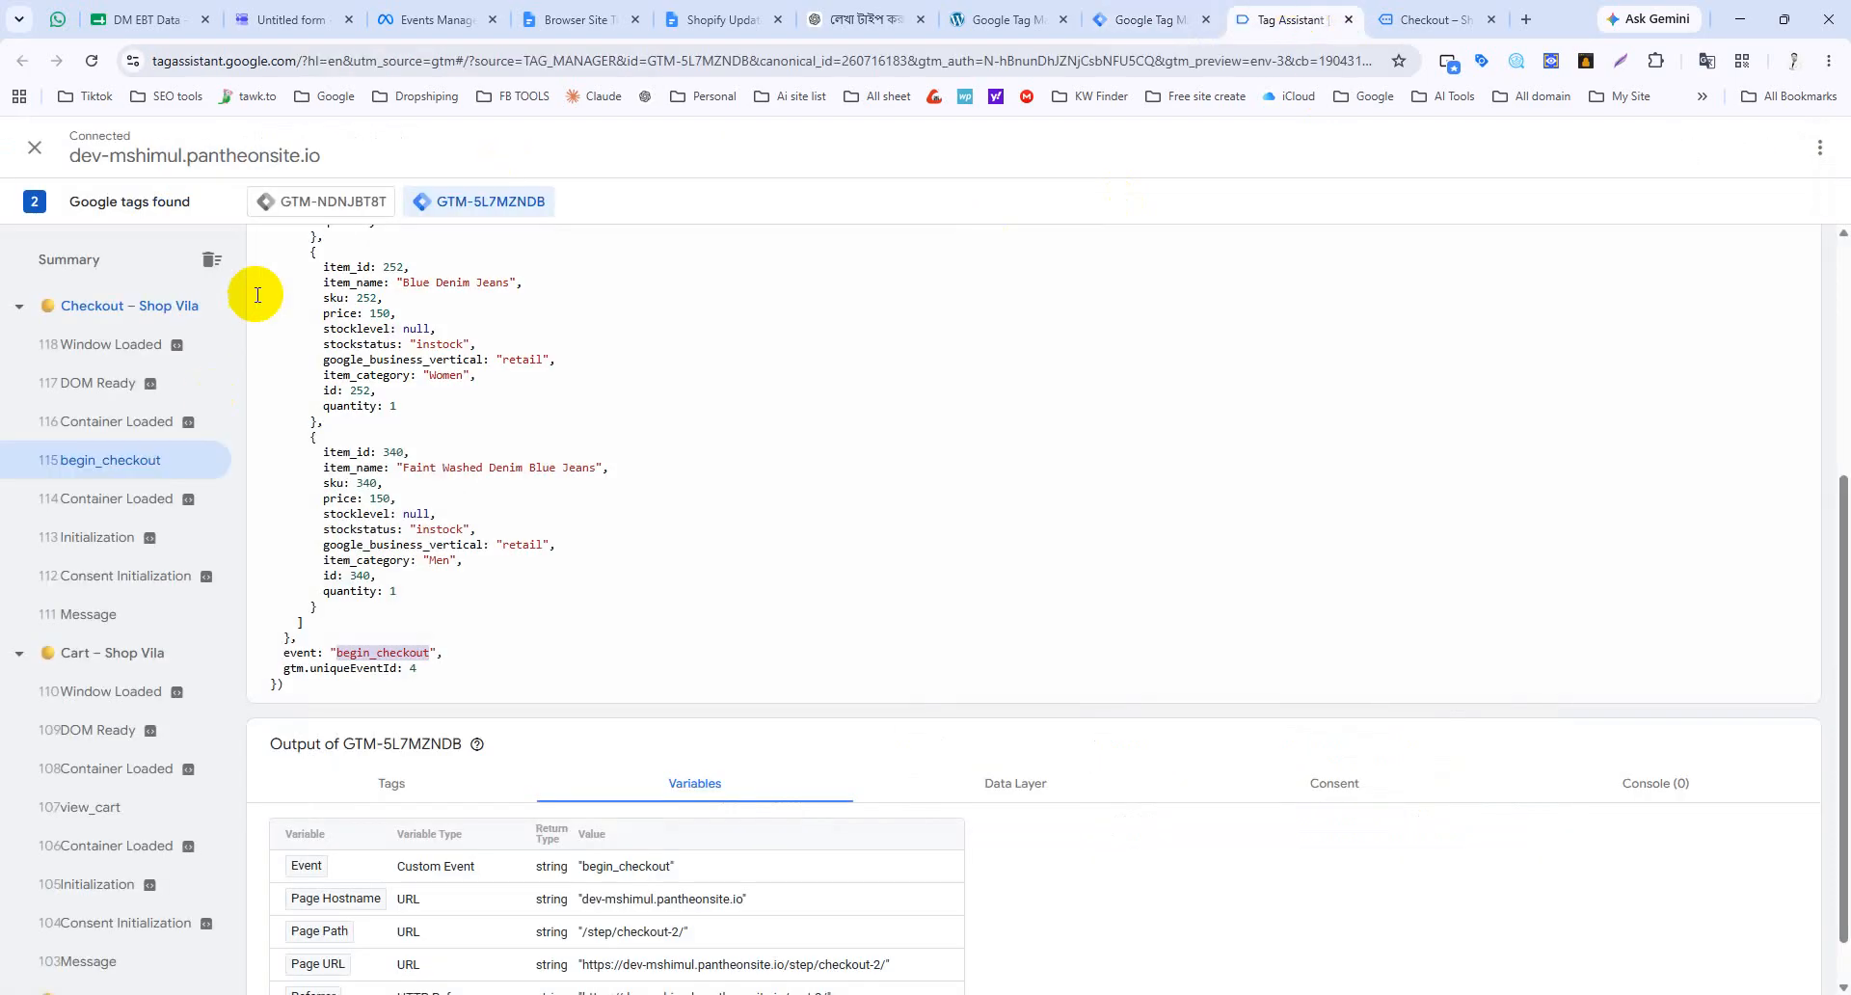
left_click(212, 259)
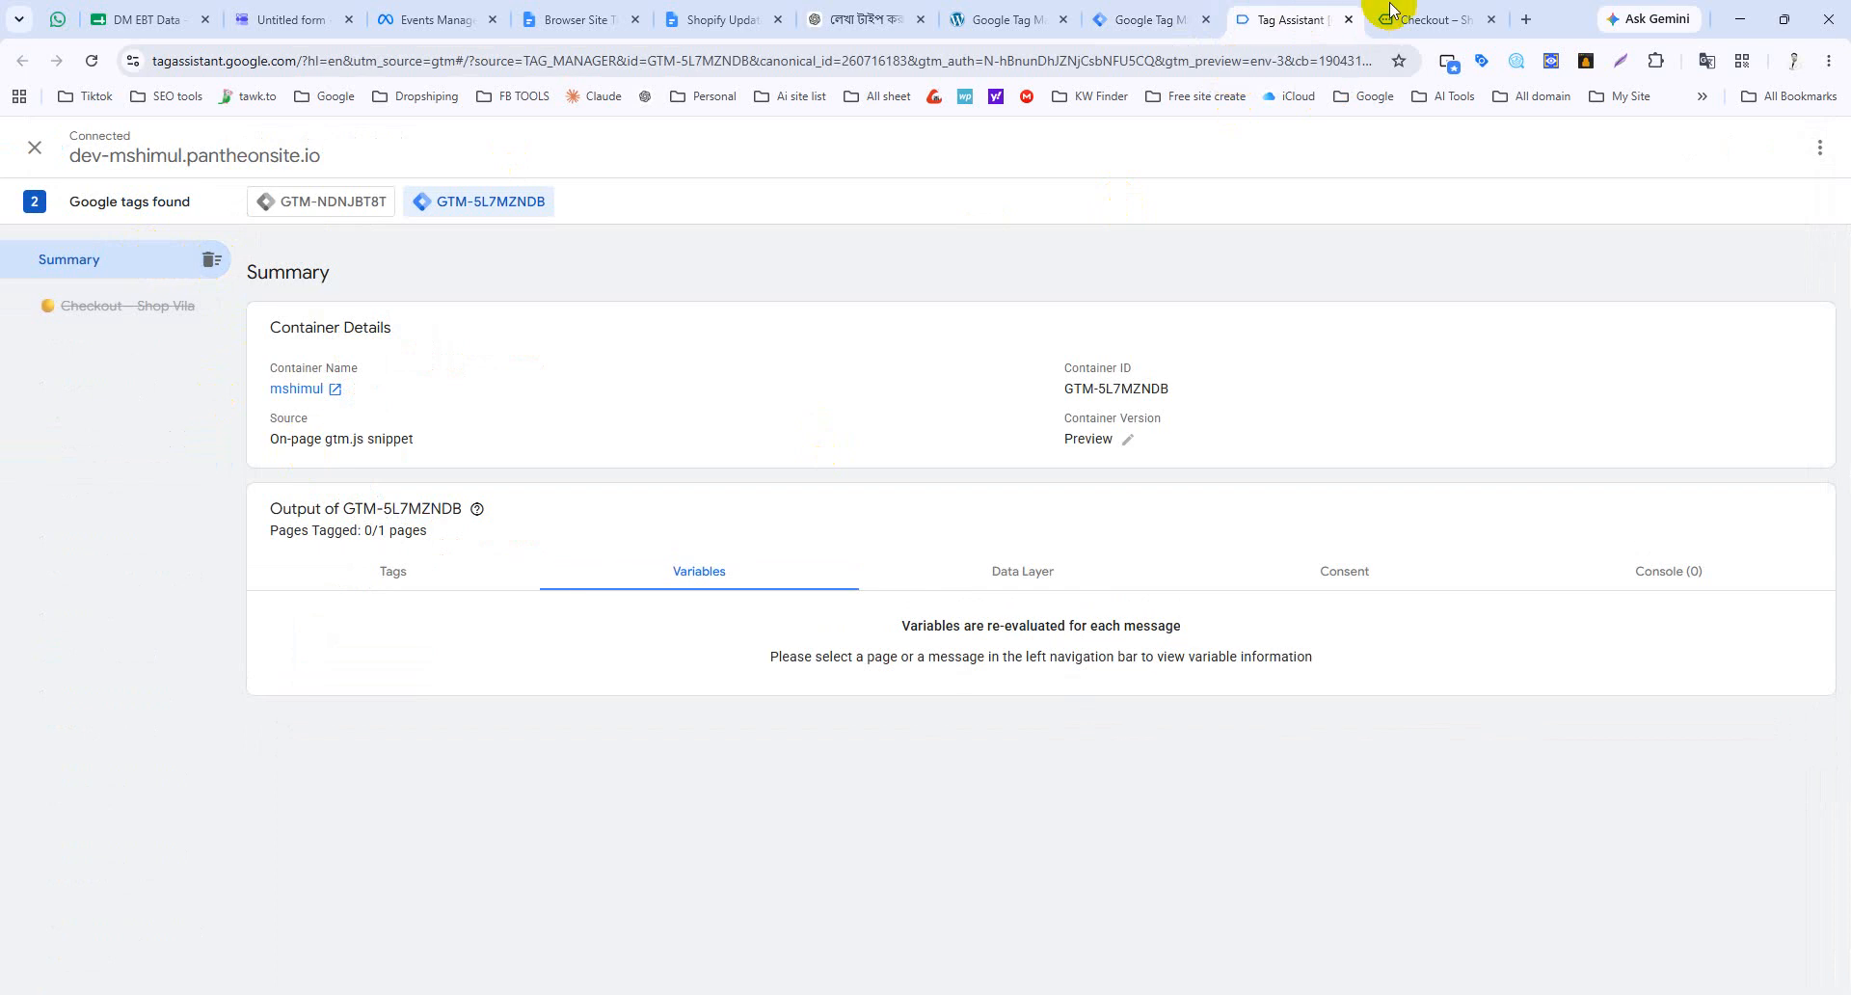
left_click(1427, 20)
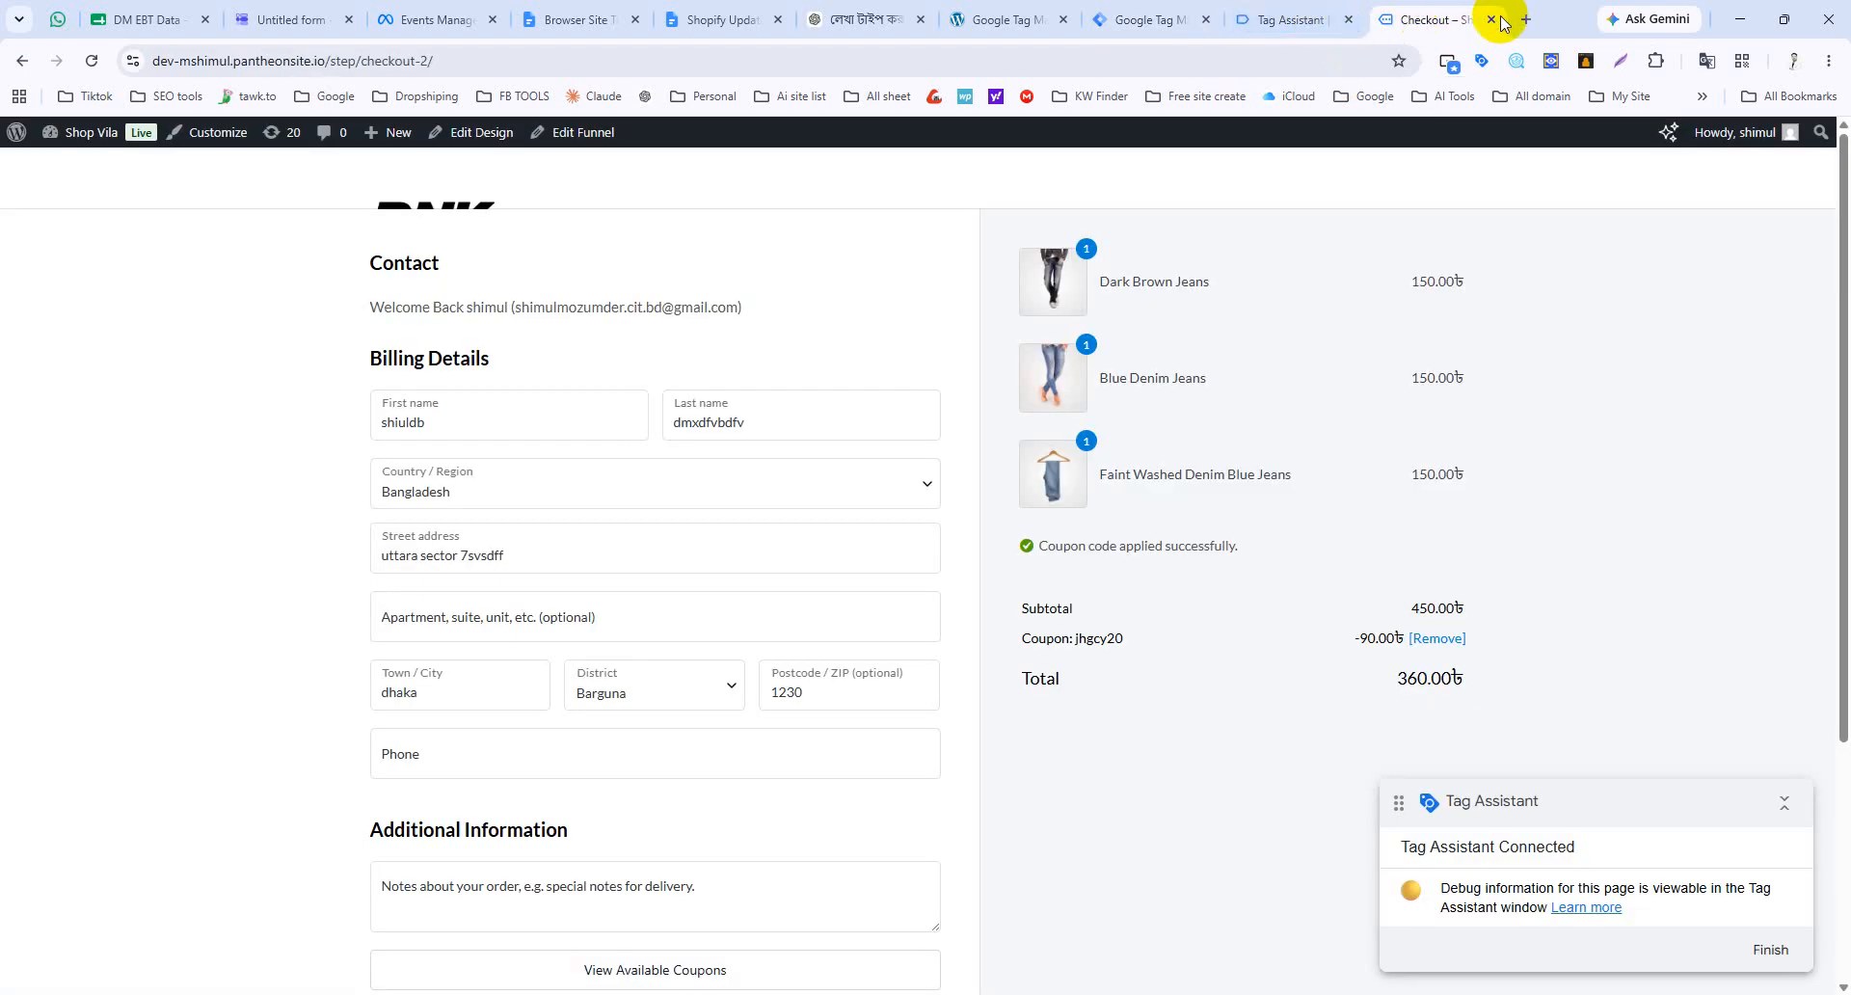
left_click(1494, 20)
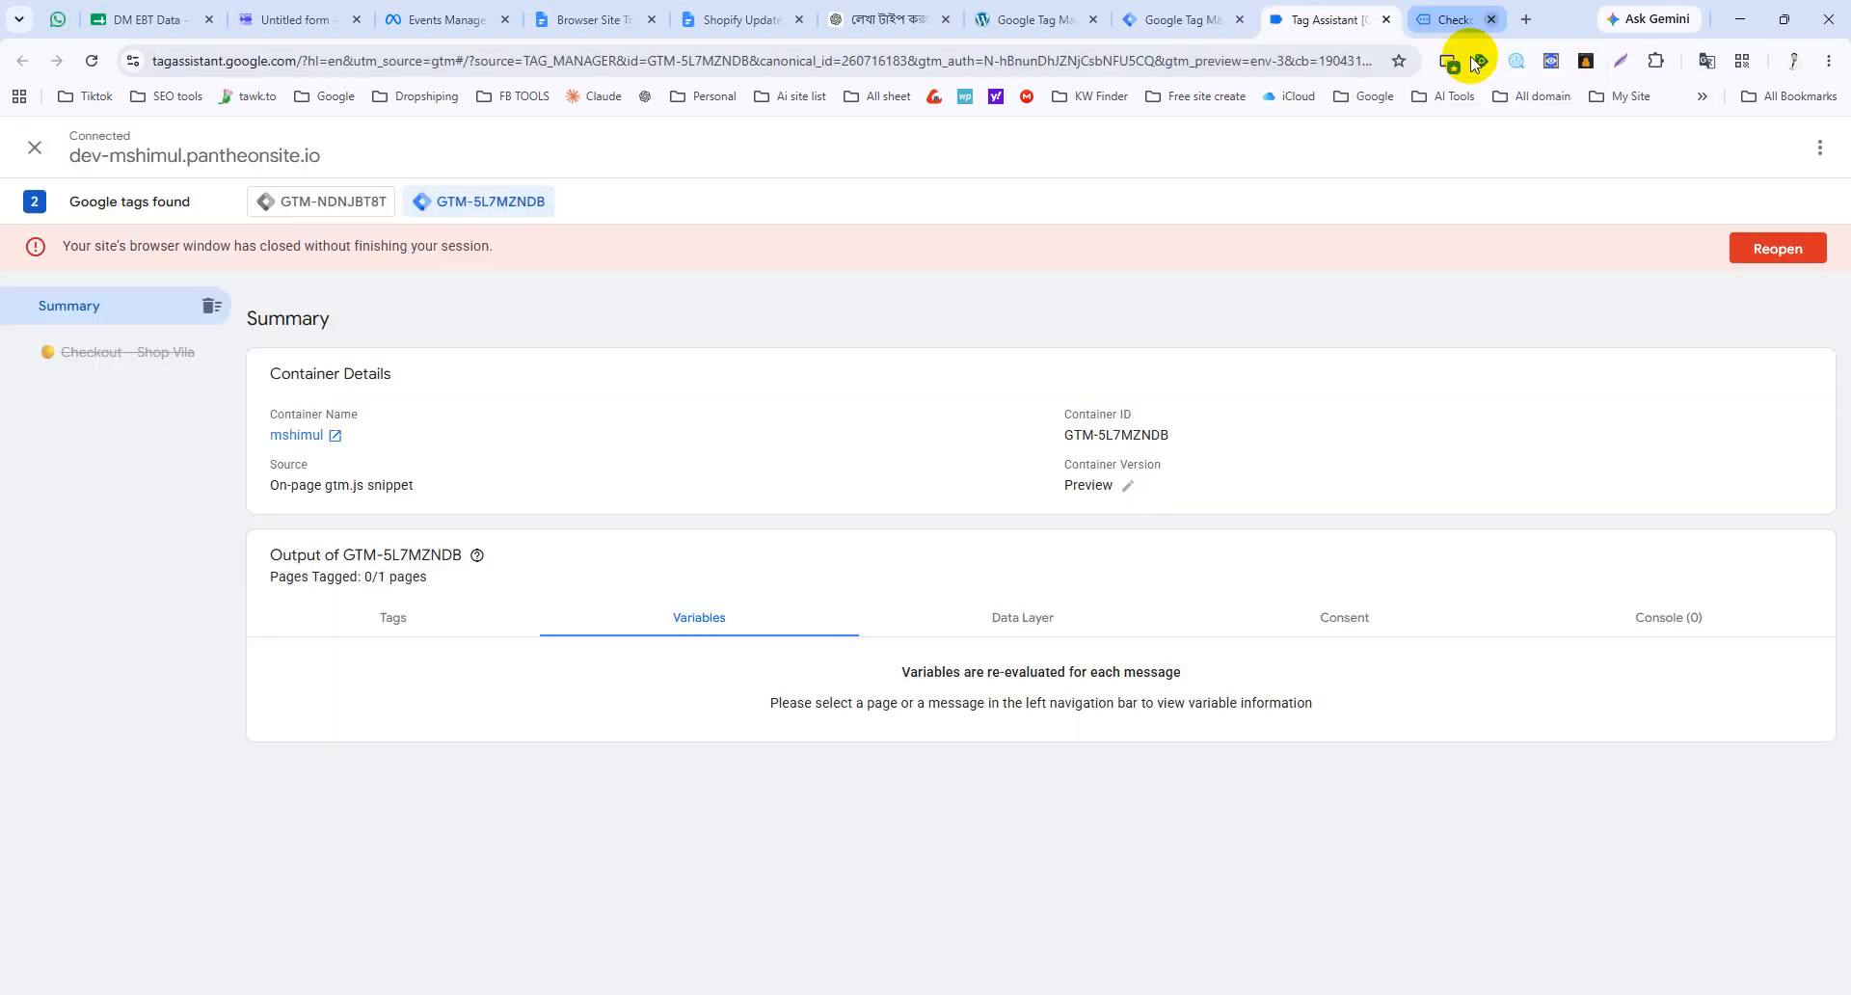
left_click(1771, 248)
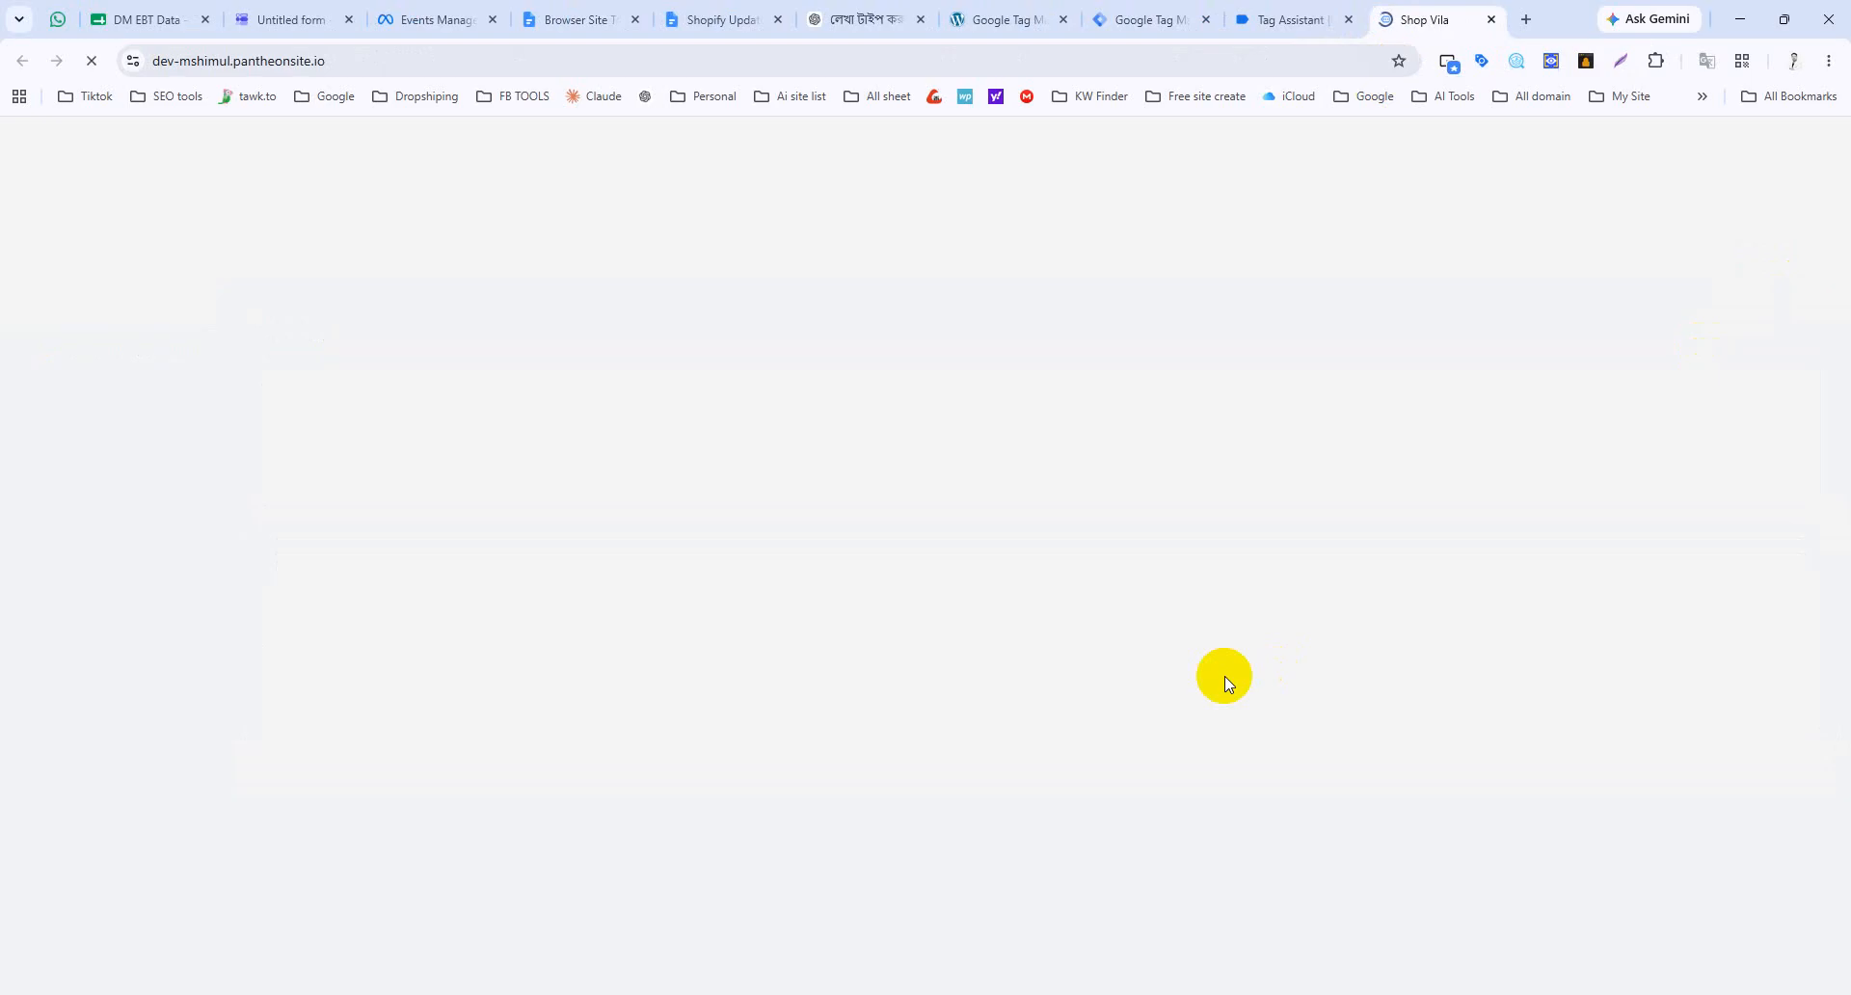
Step: Open the Blue Denim Jeans product, add one to the cart, and collapse the Tag Assistant badge covering the cart
scroll(893, 761, "down", 10)
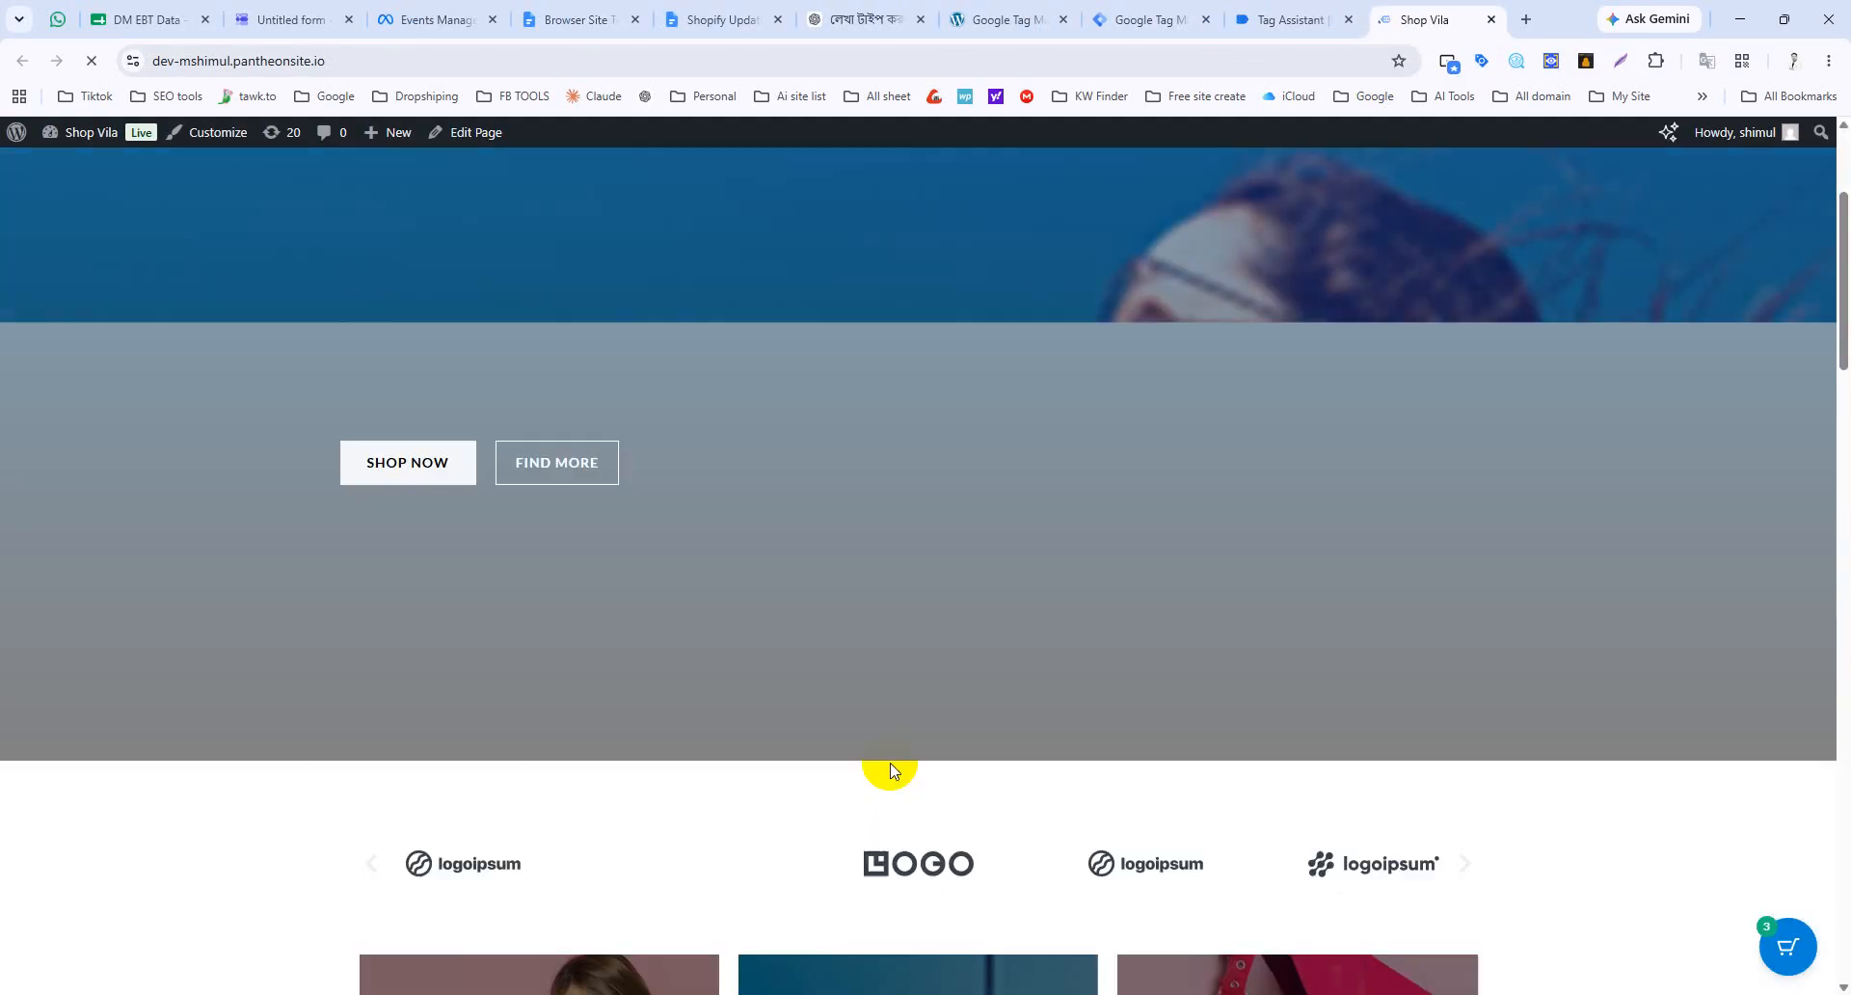
scroll(906, 778, "down", 8)
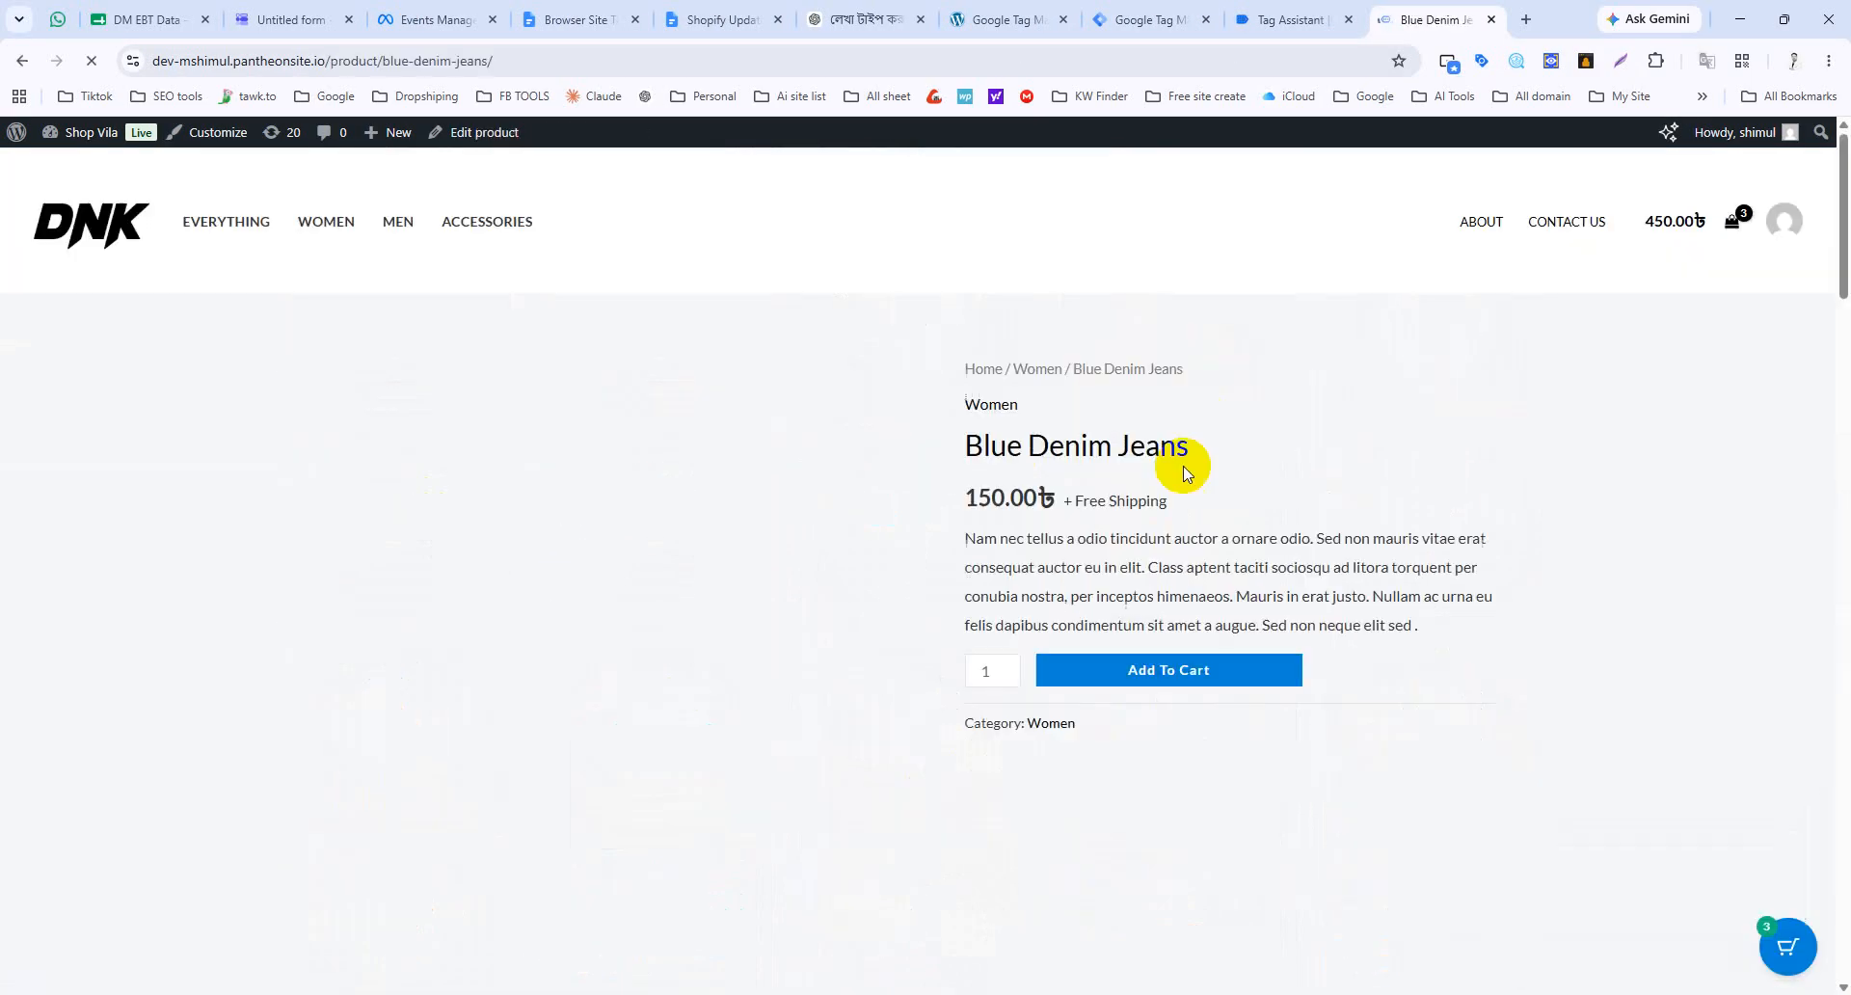
left_click(1202, 672)
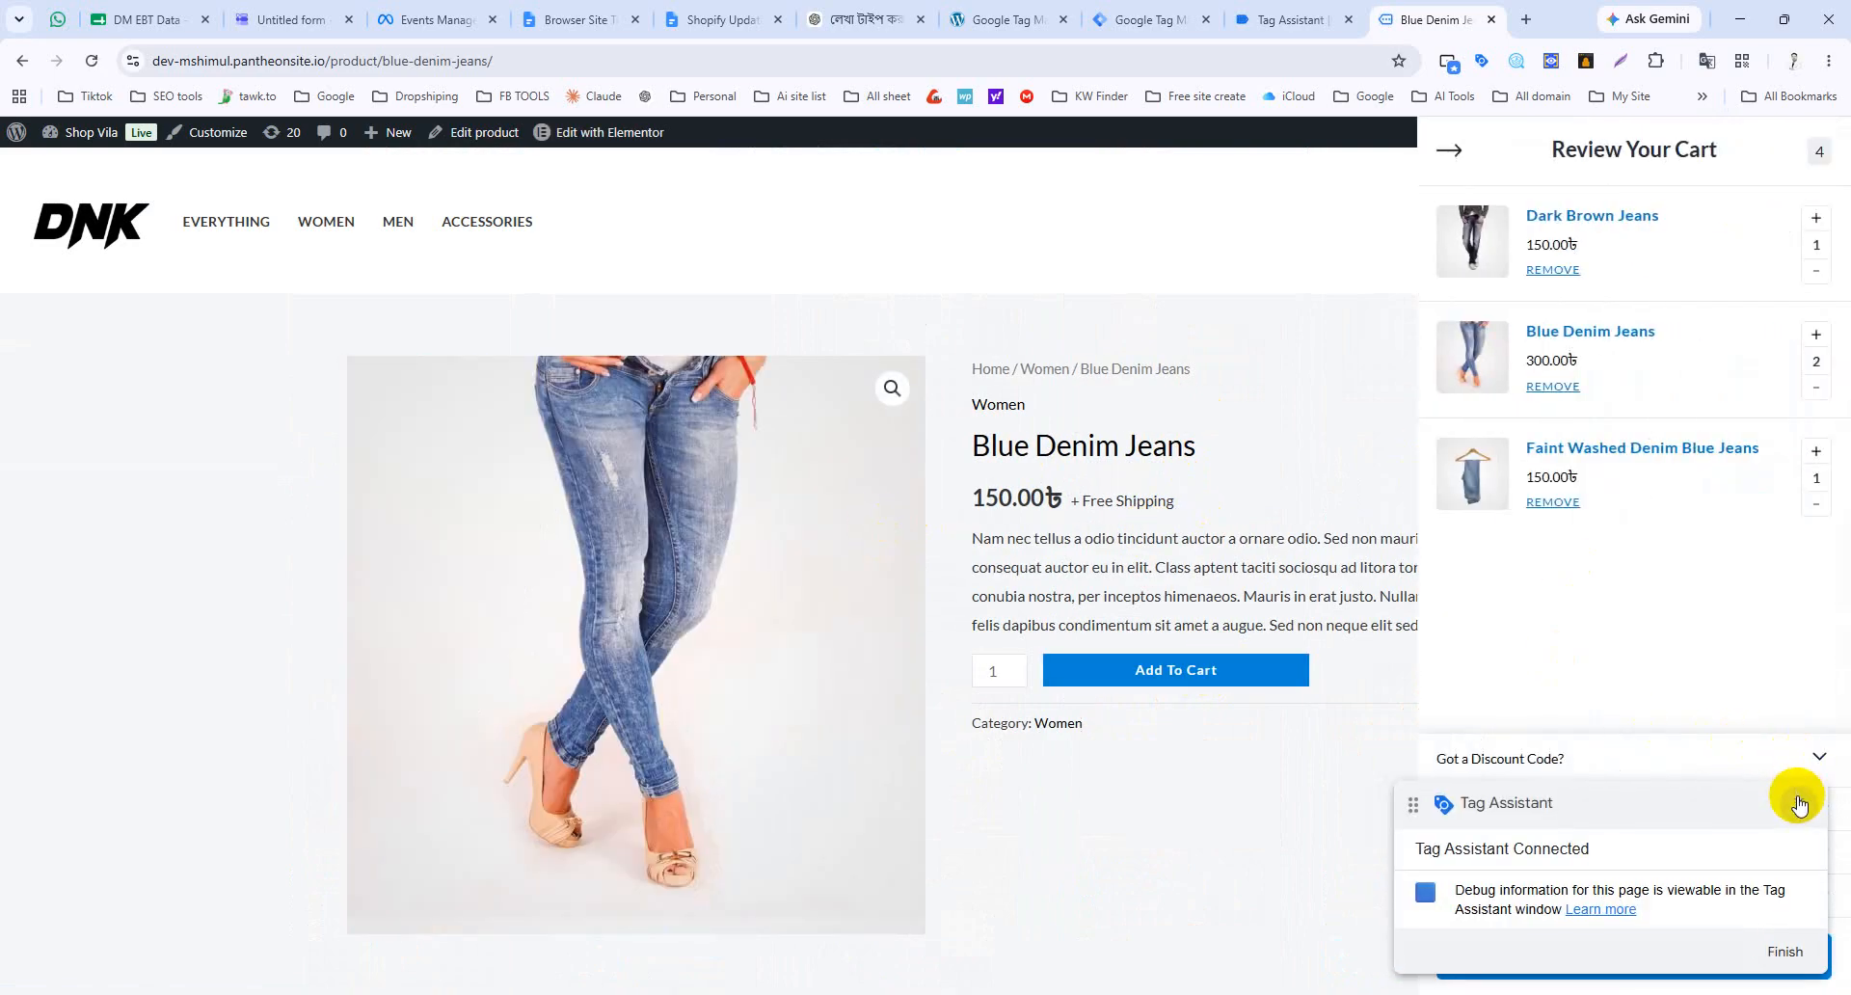
left_click(1798, 803)
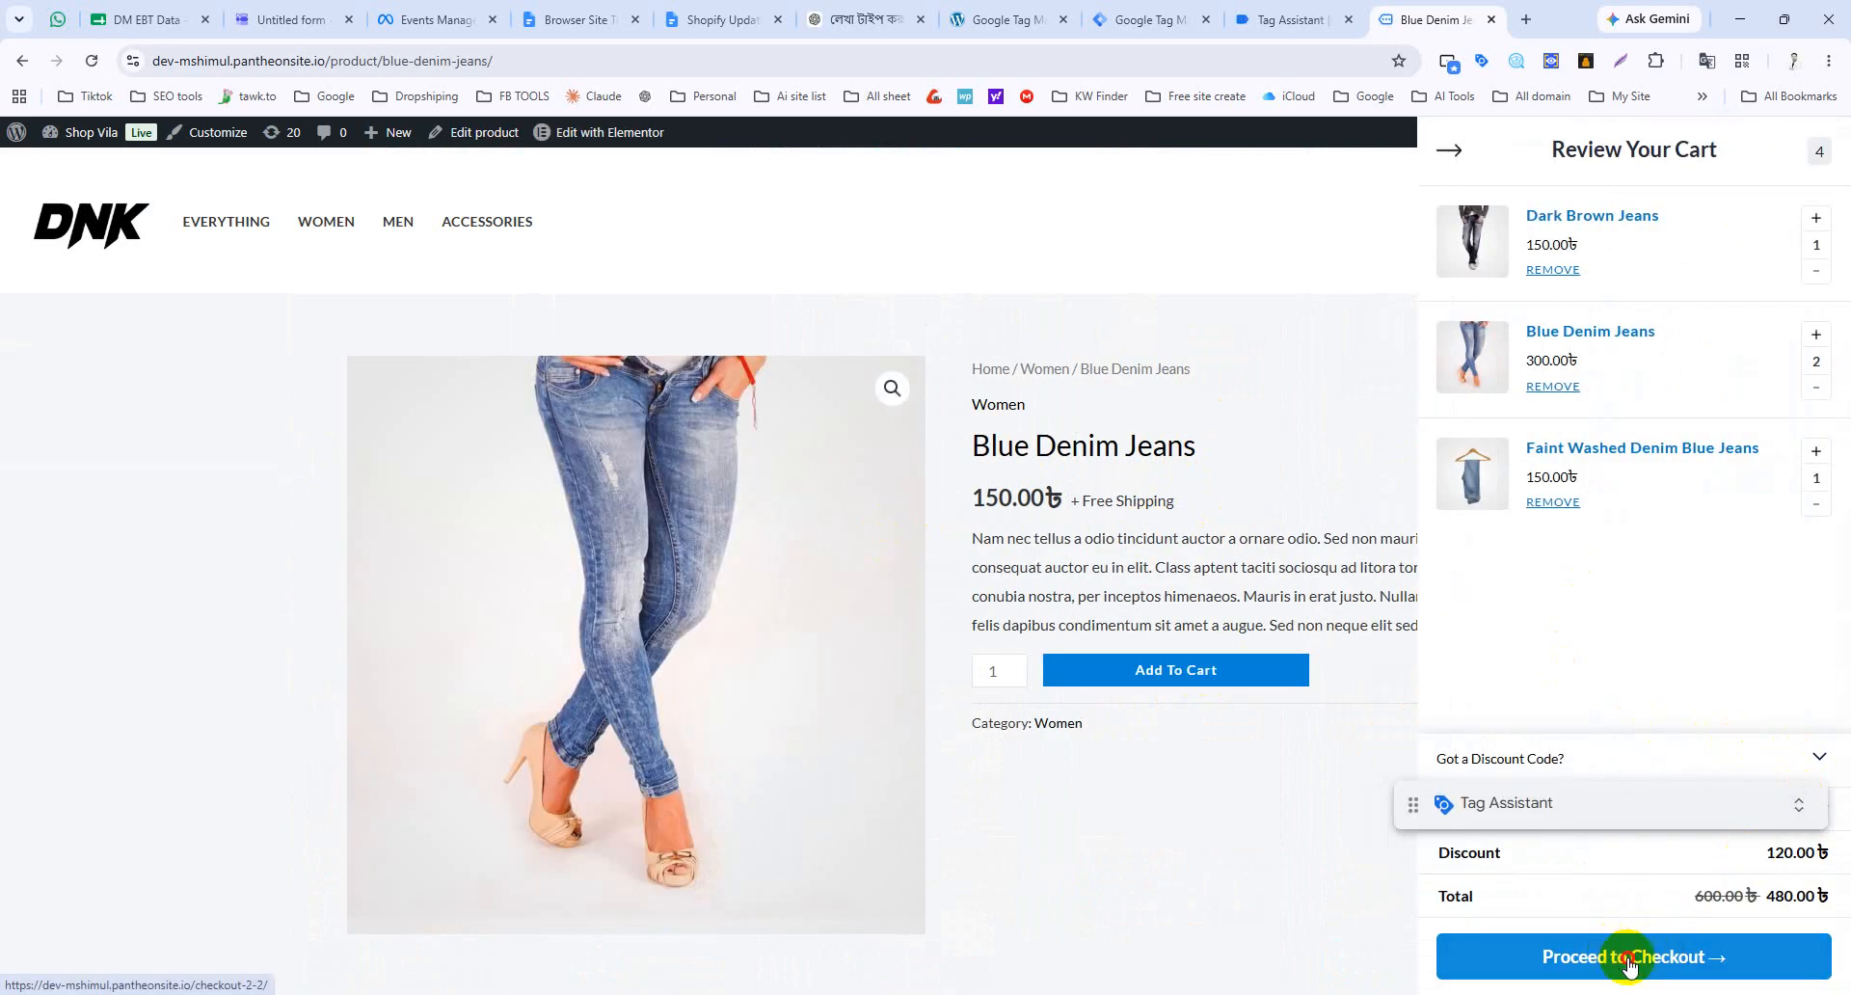
Step: Proceed to checkout and place the order with cash on delivery
left_click(1628, 959)
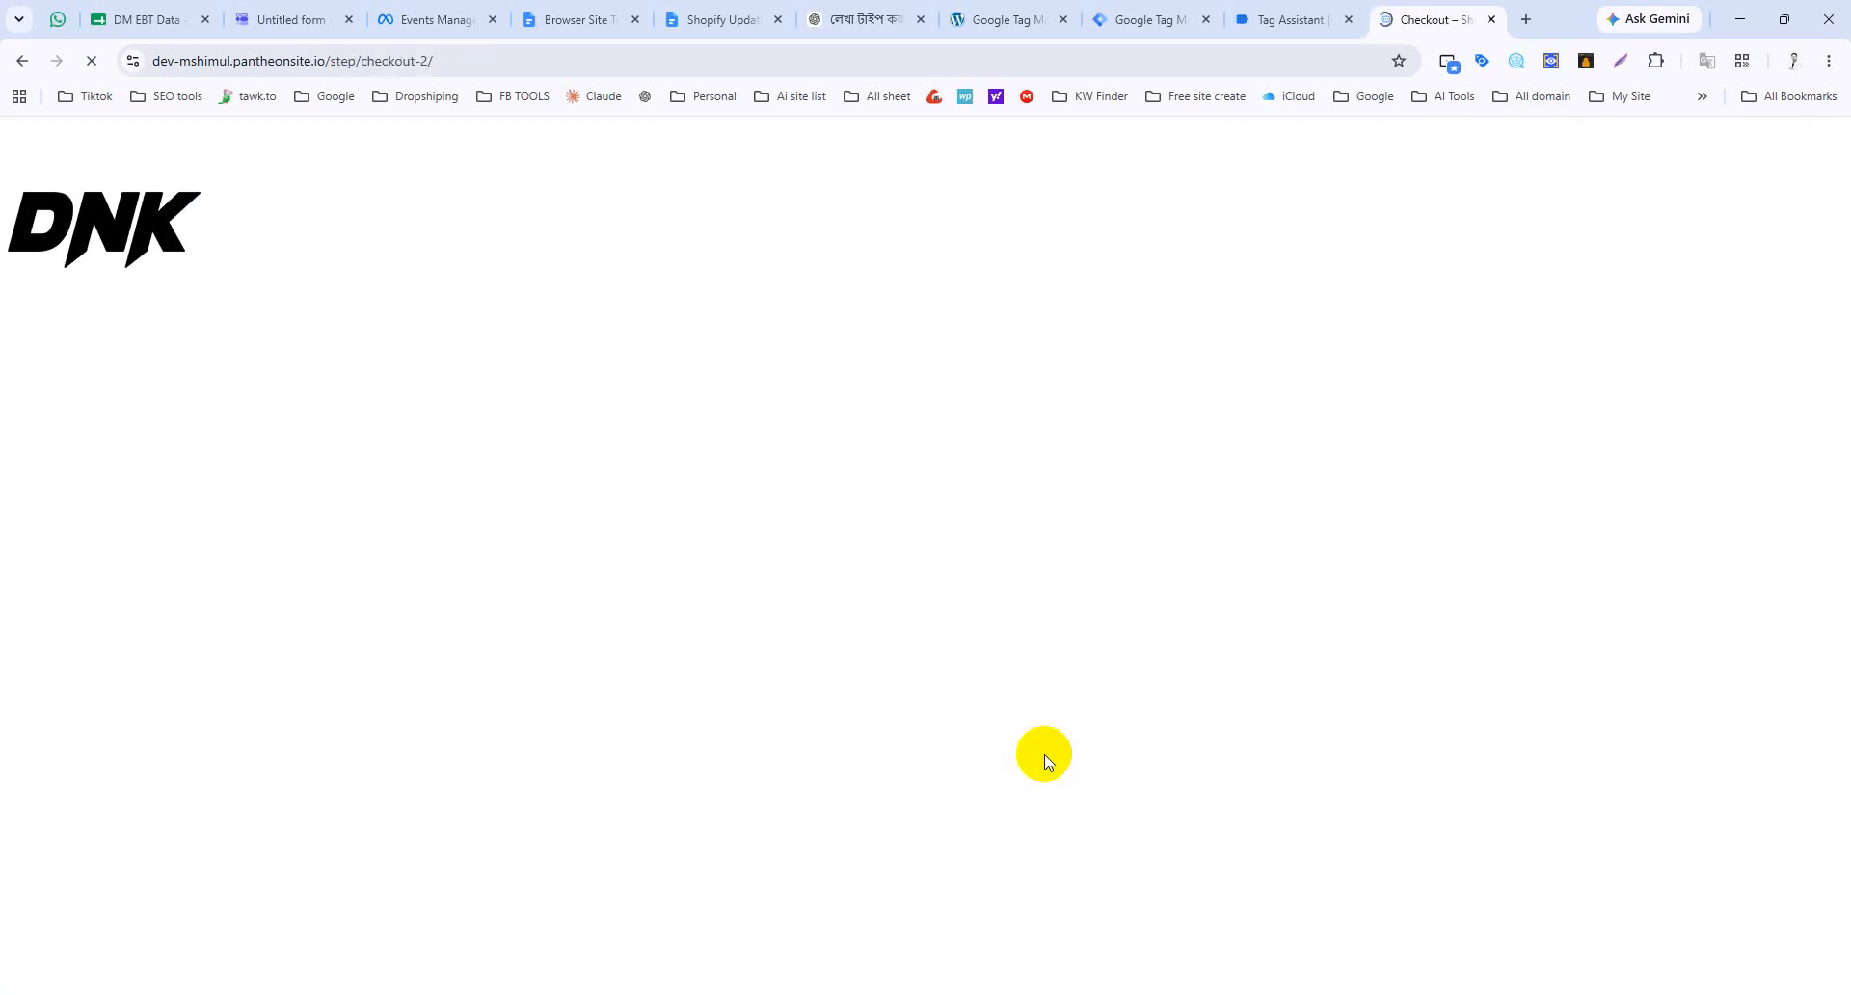
scroll(653, 461, "down", 5)
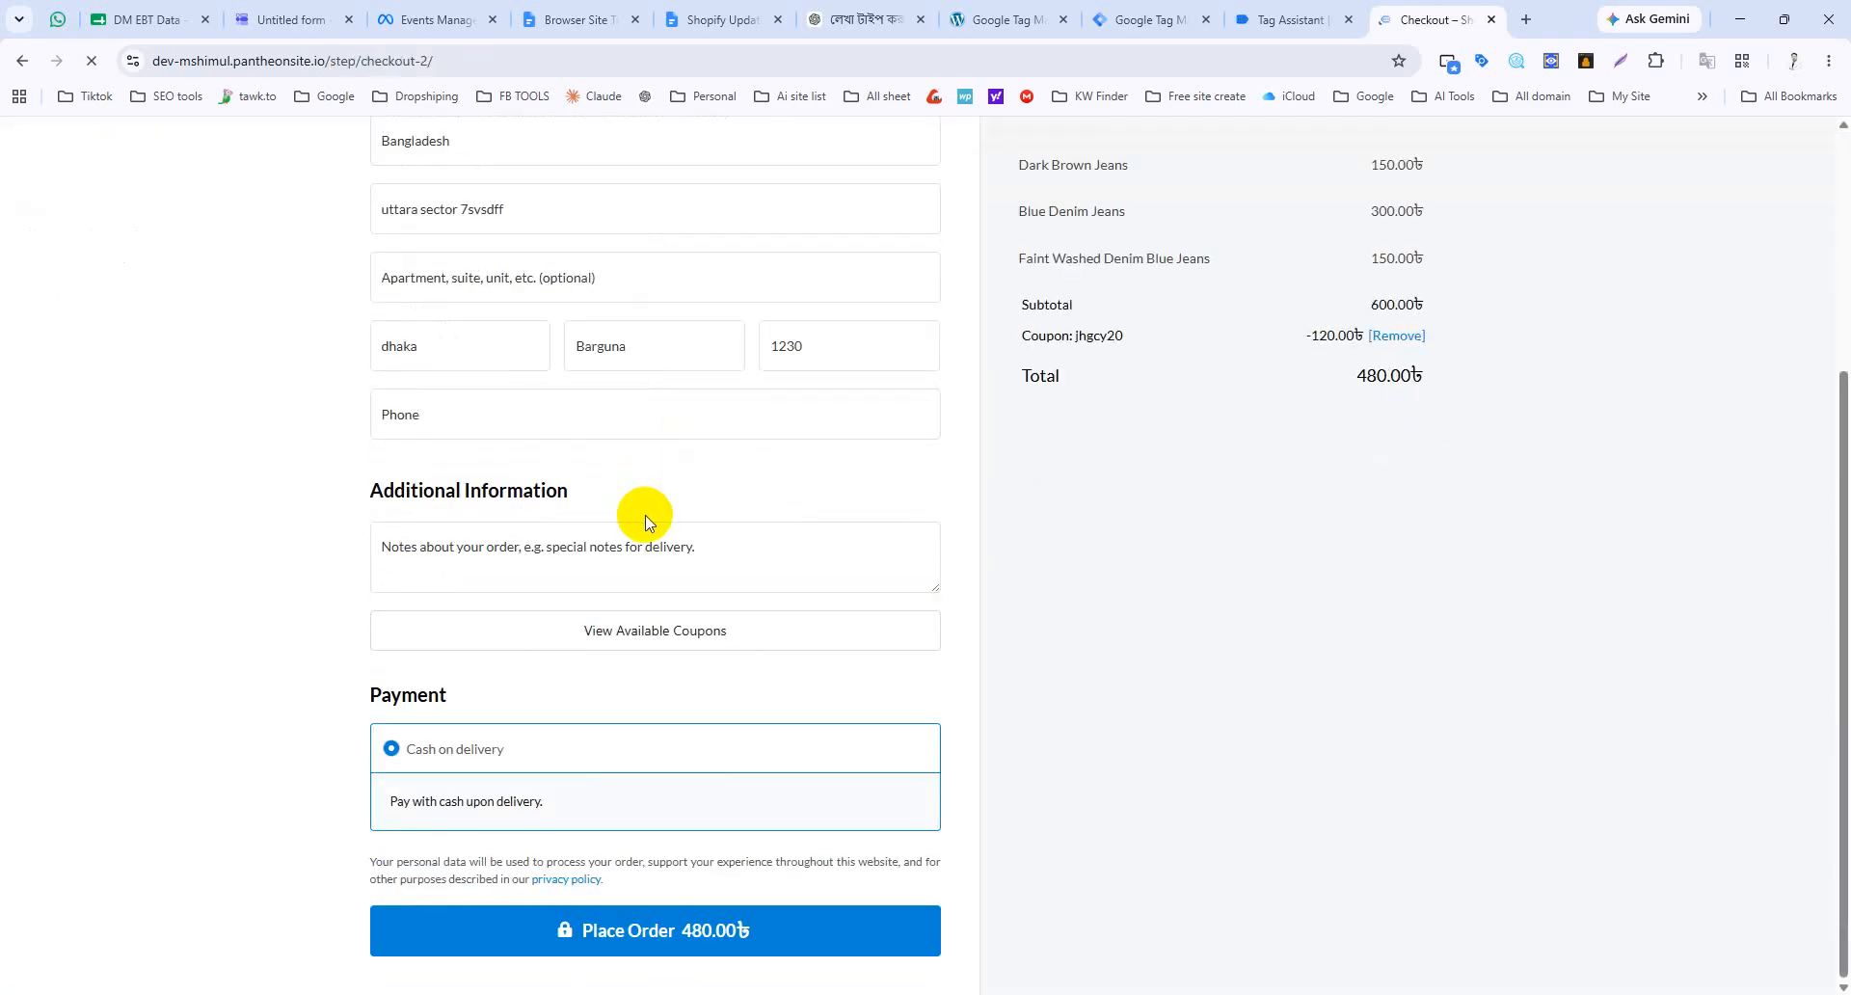
left_click(687, 929)
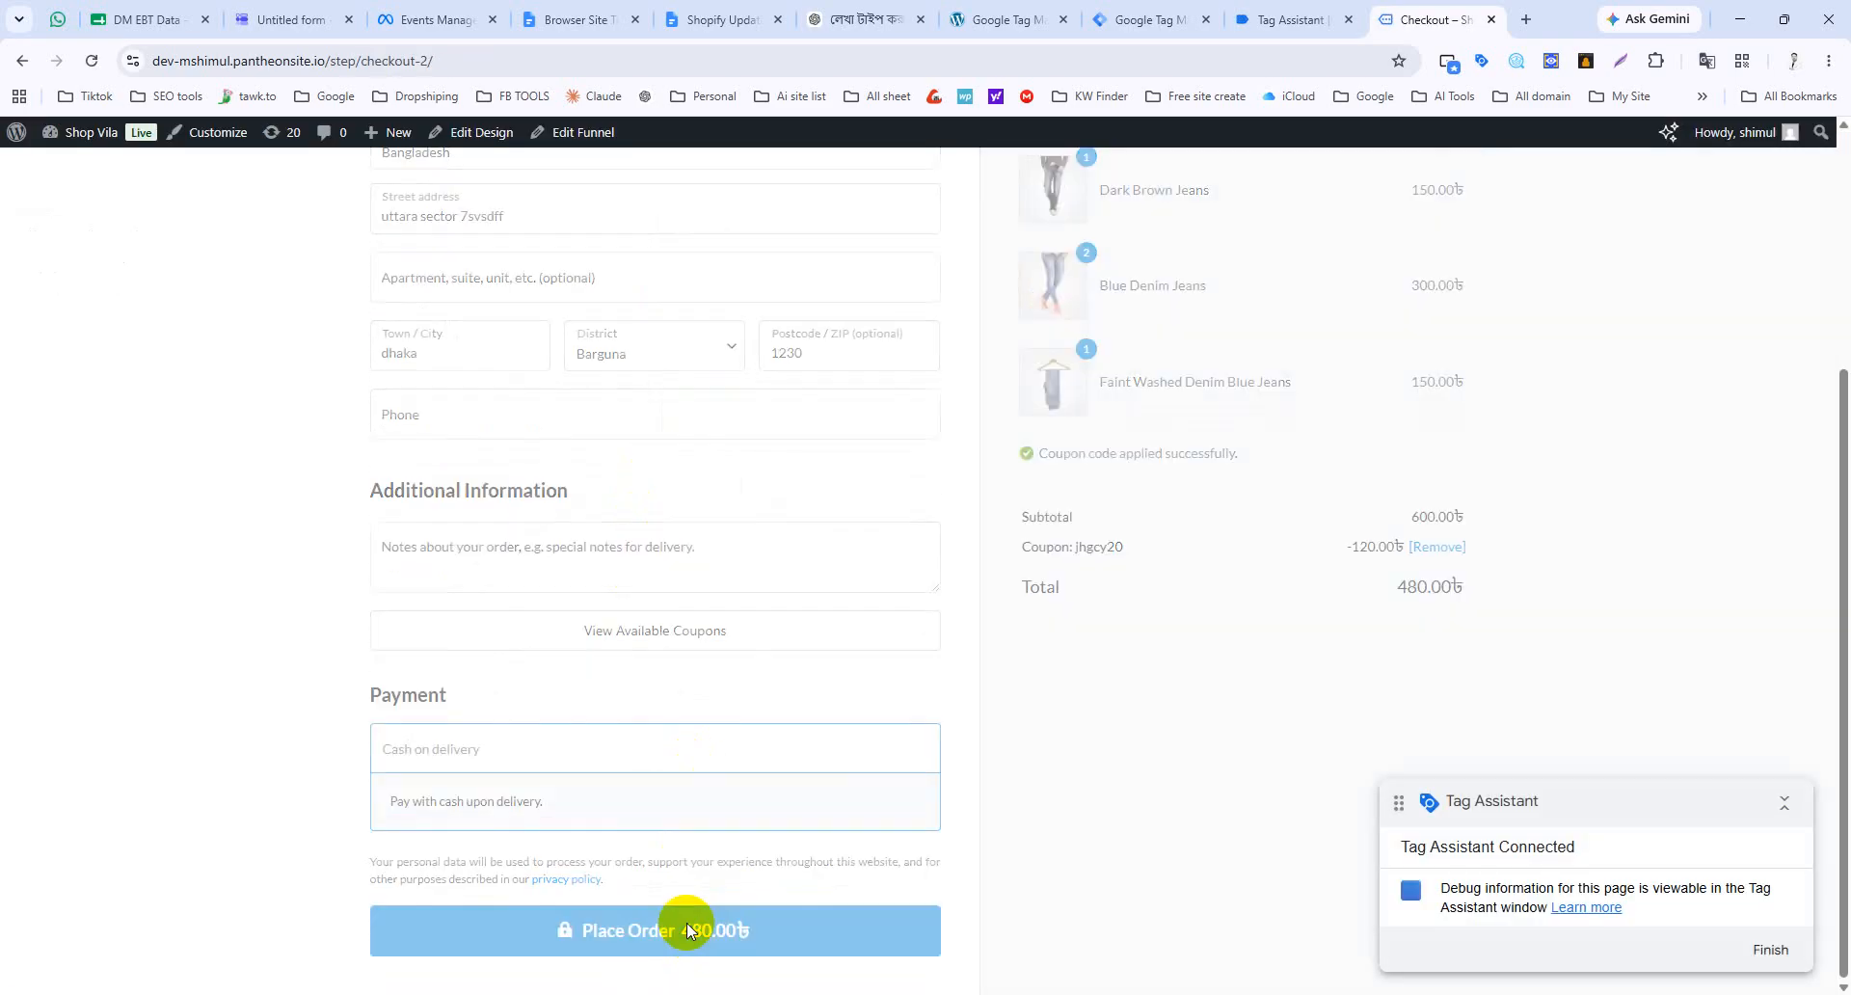
Step: Check that the order has gone through on the store page, and open the Thank You page's purchase event in Tag Assistant
left_click(1290, 20)
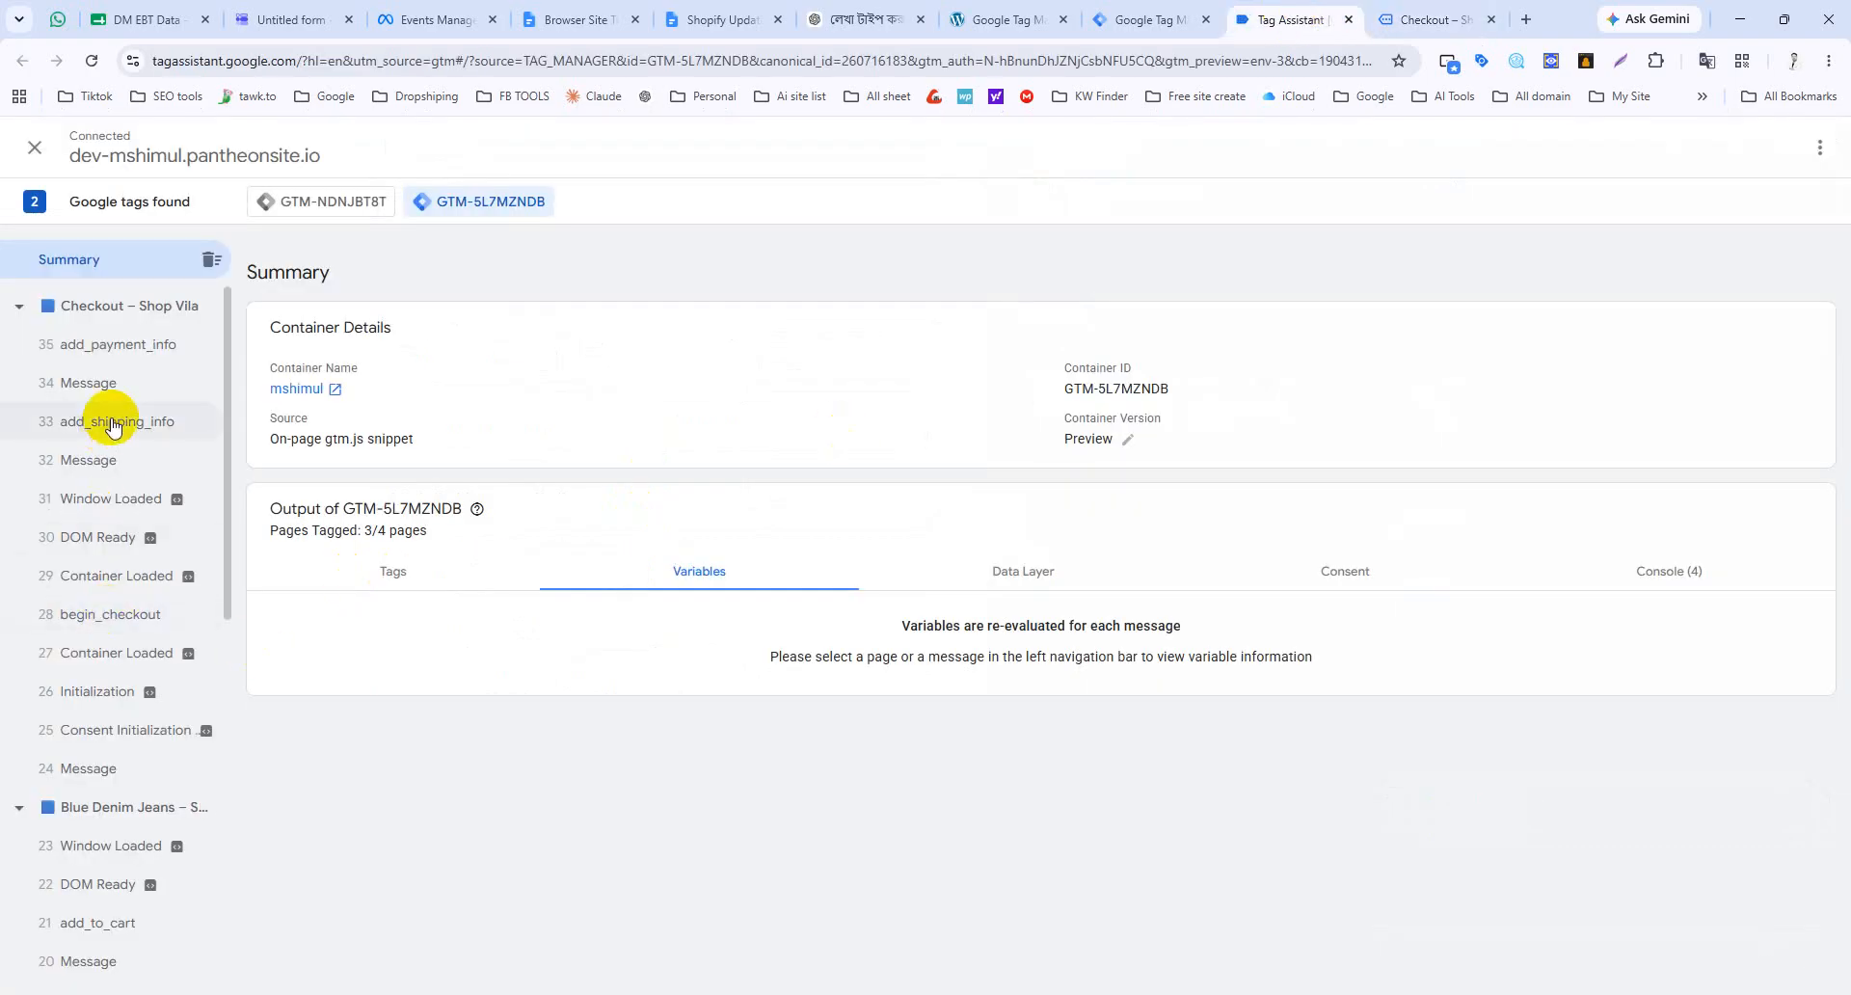
left_click(1431, 22)
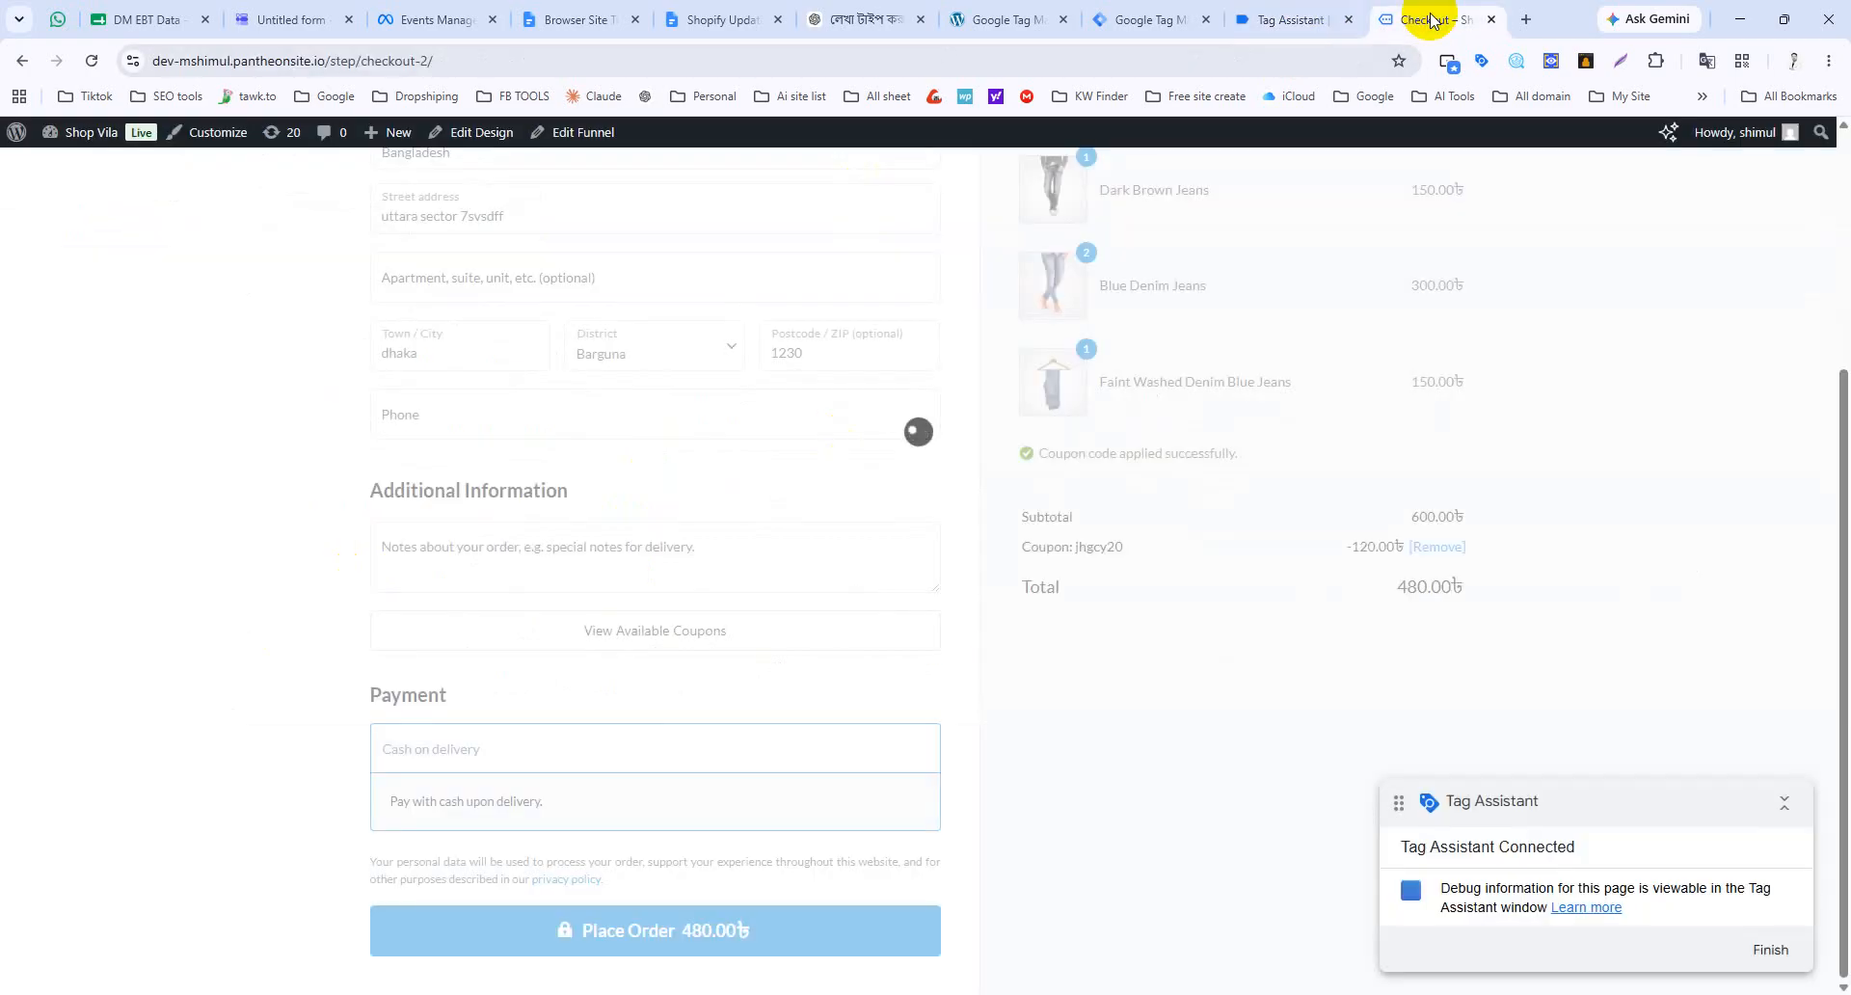
left_click(1277, 19)
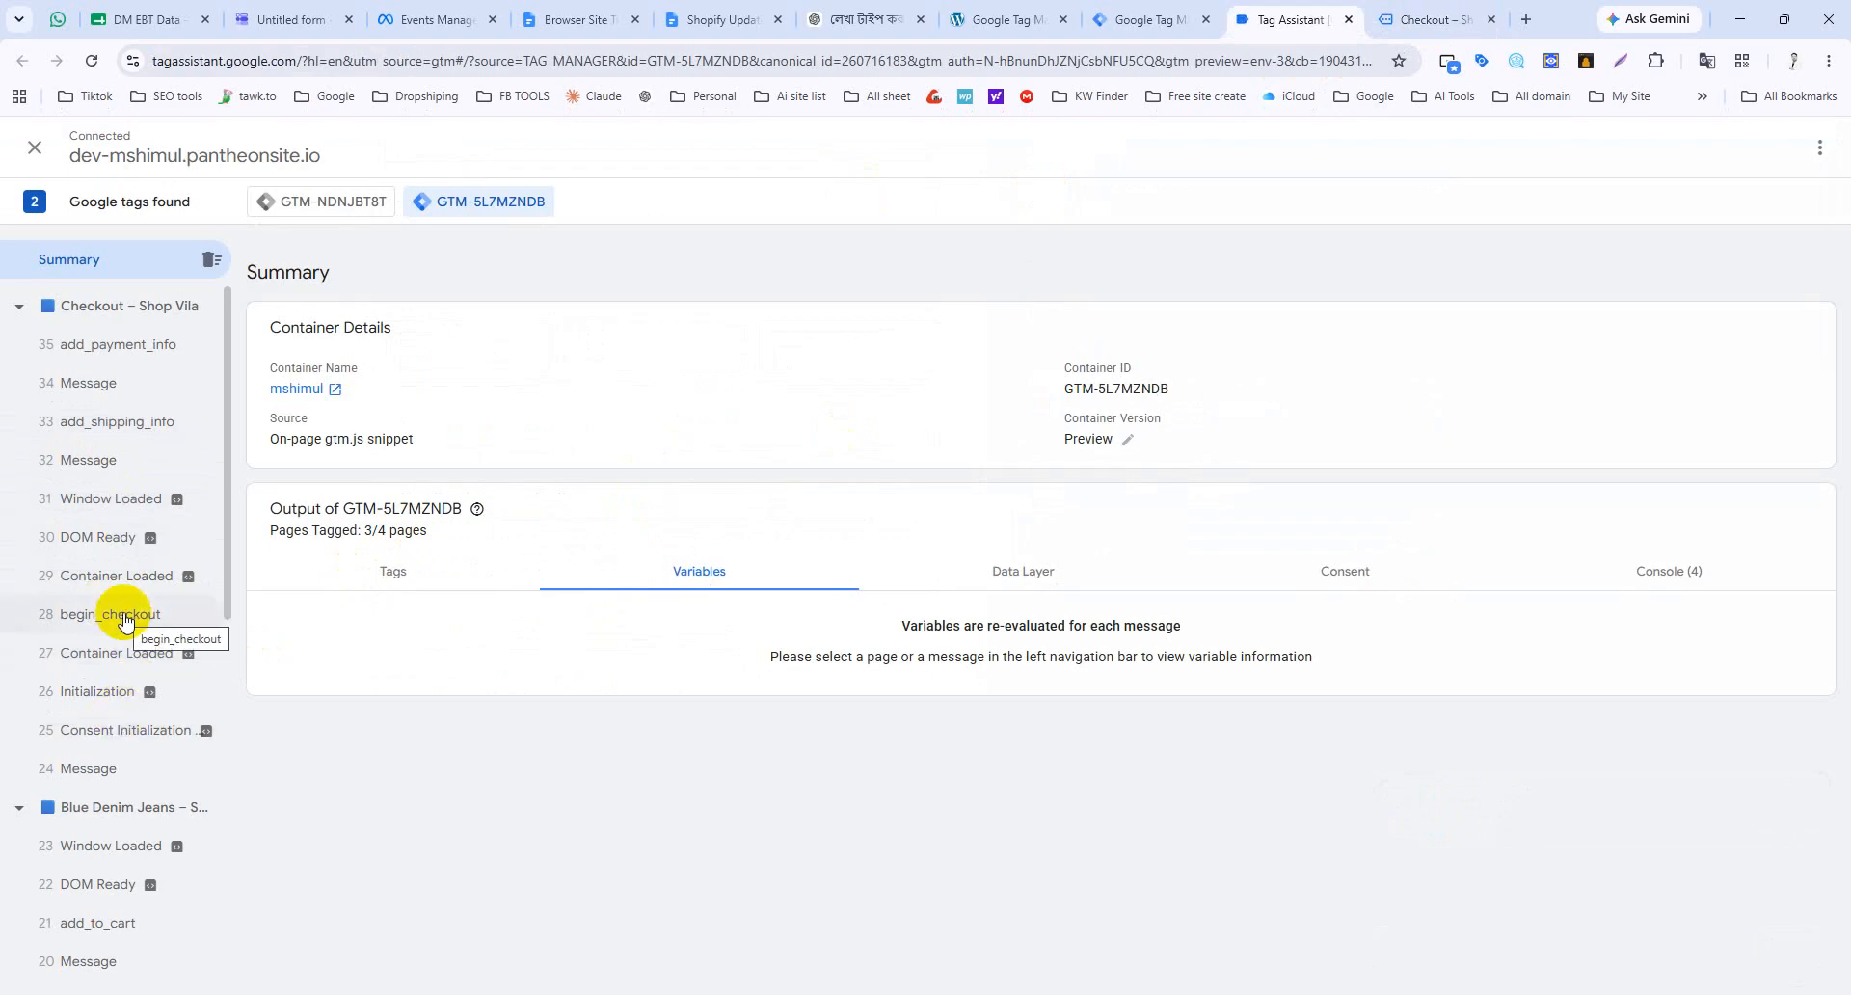
left_click(1415, 8)
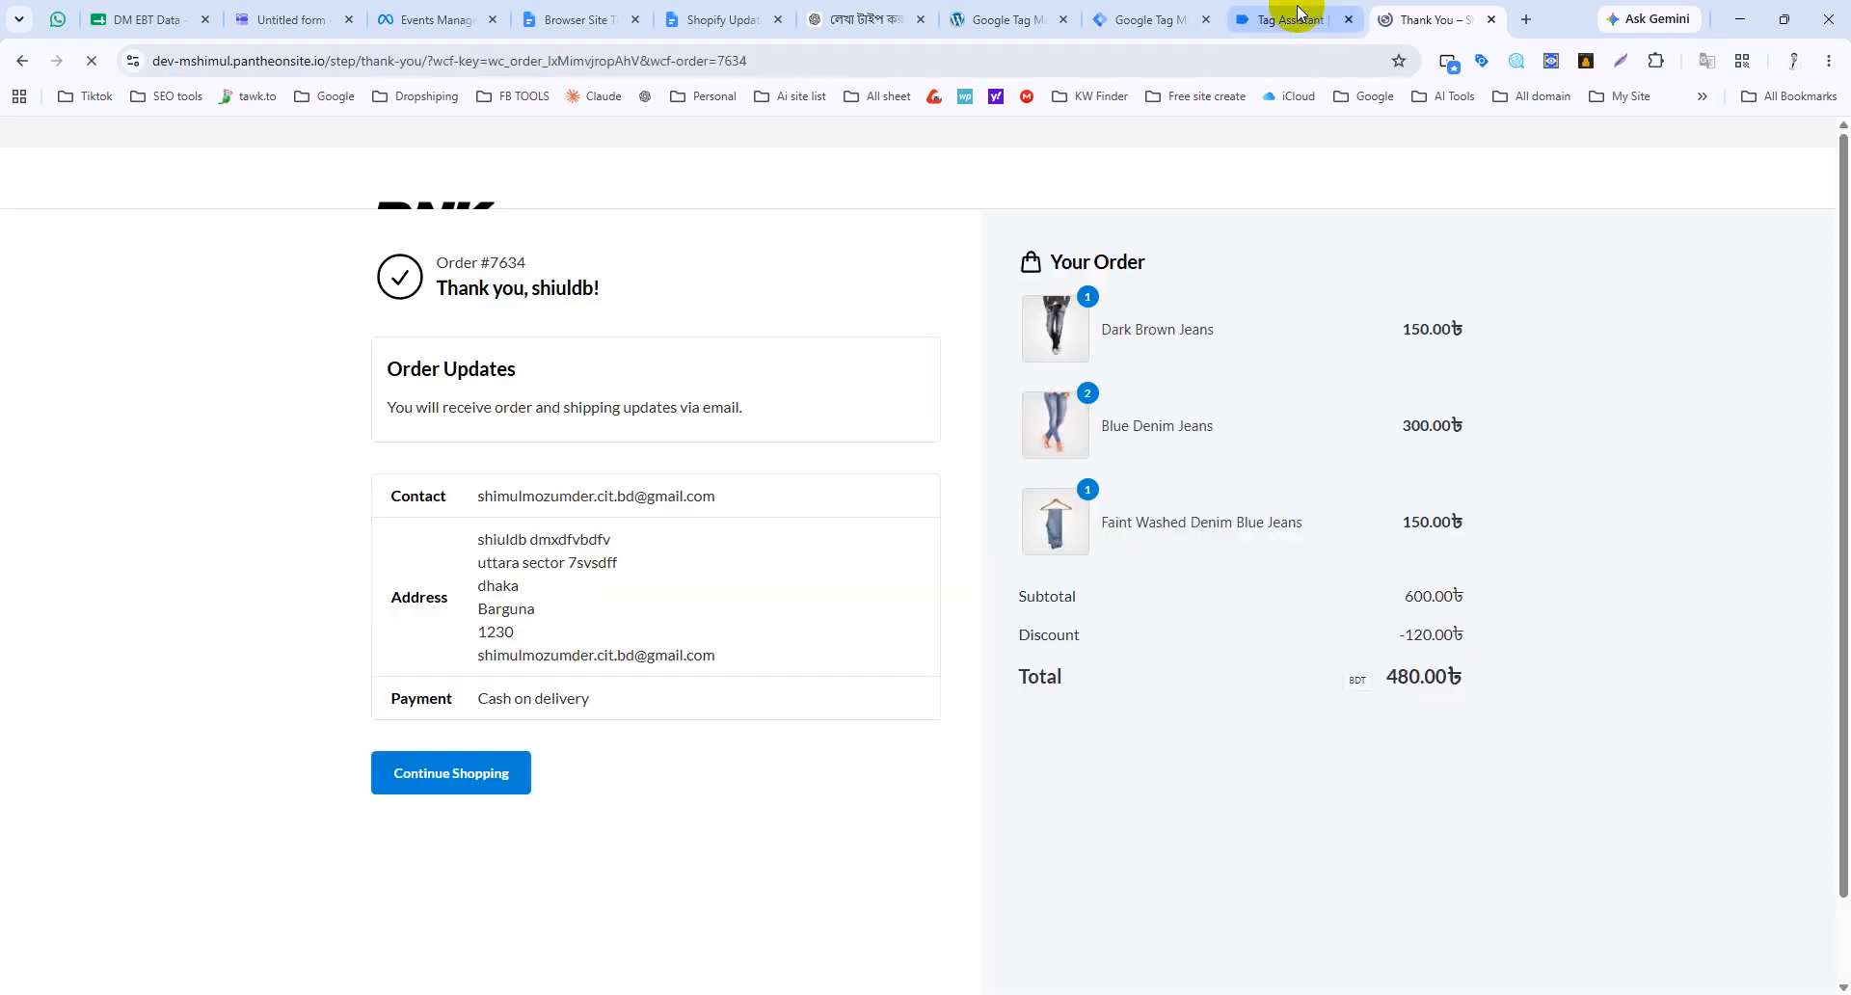
left_click(1297, 16)
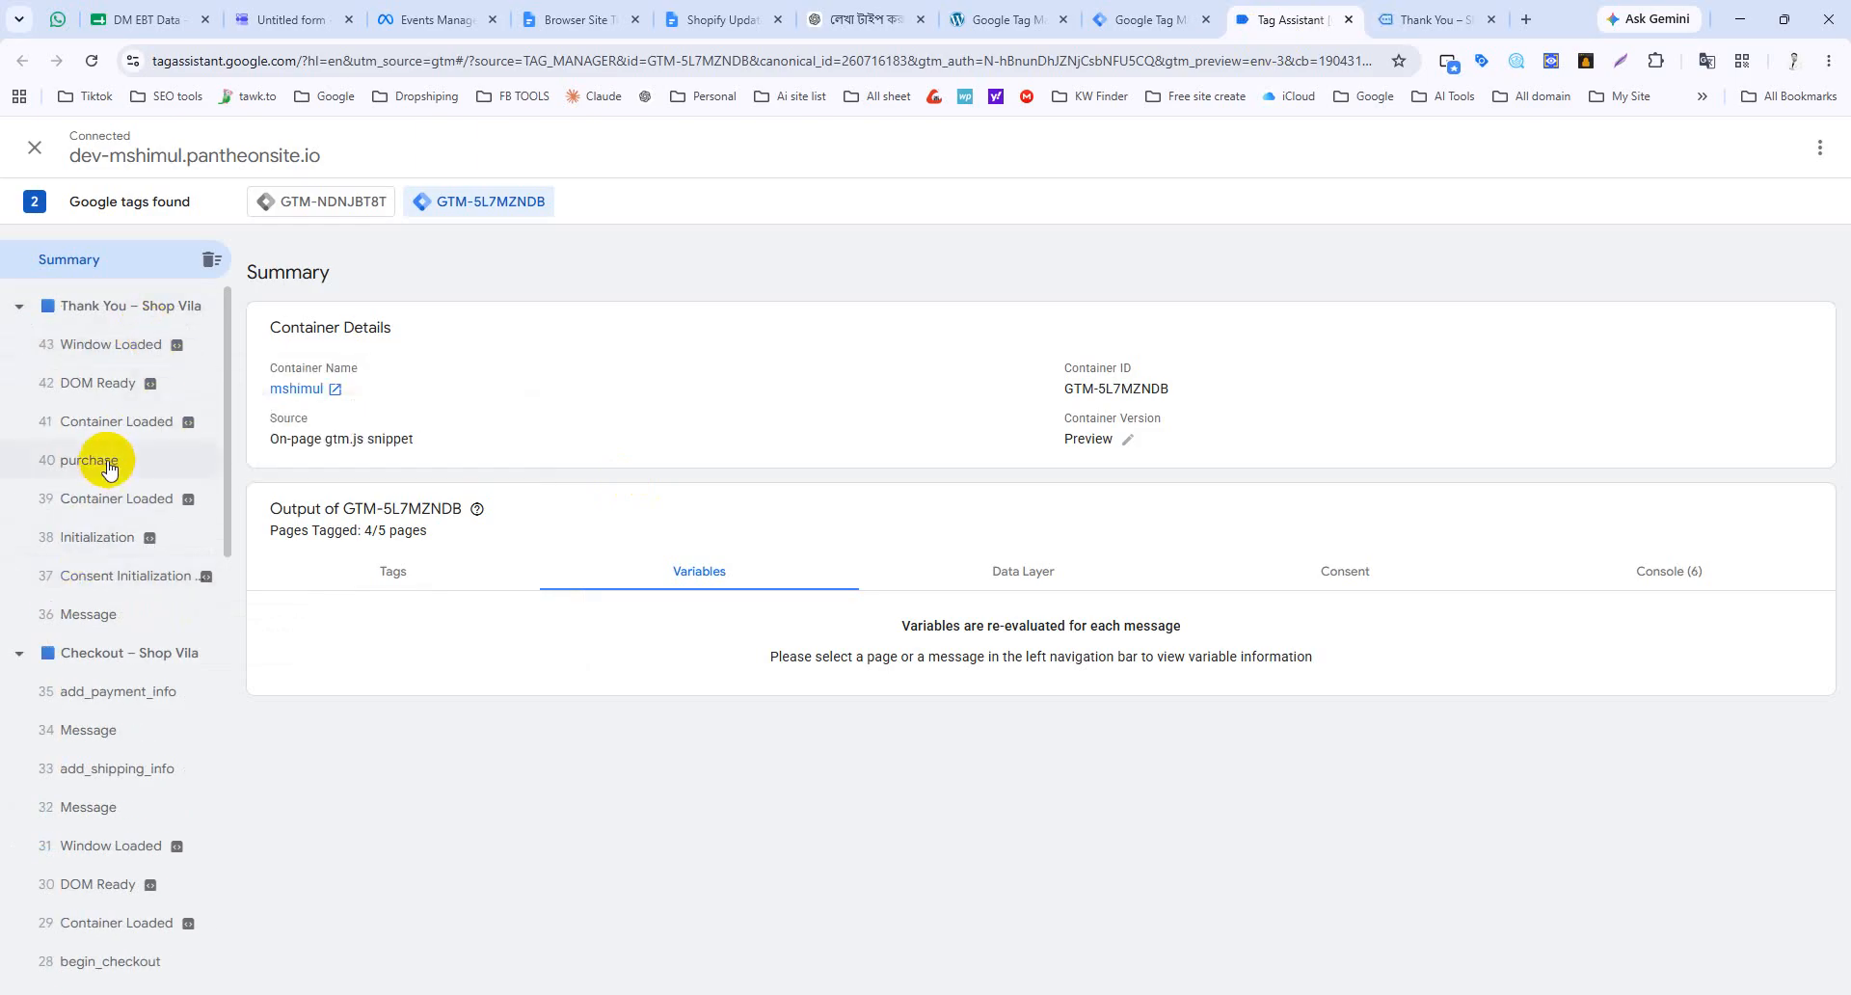
left_click(92, 461)
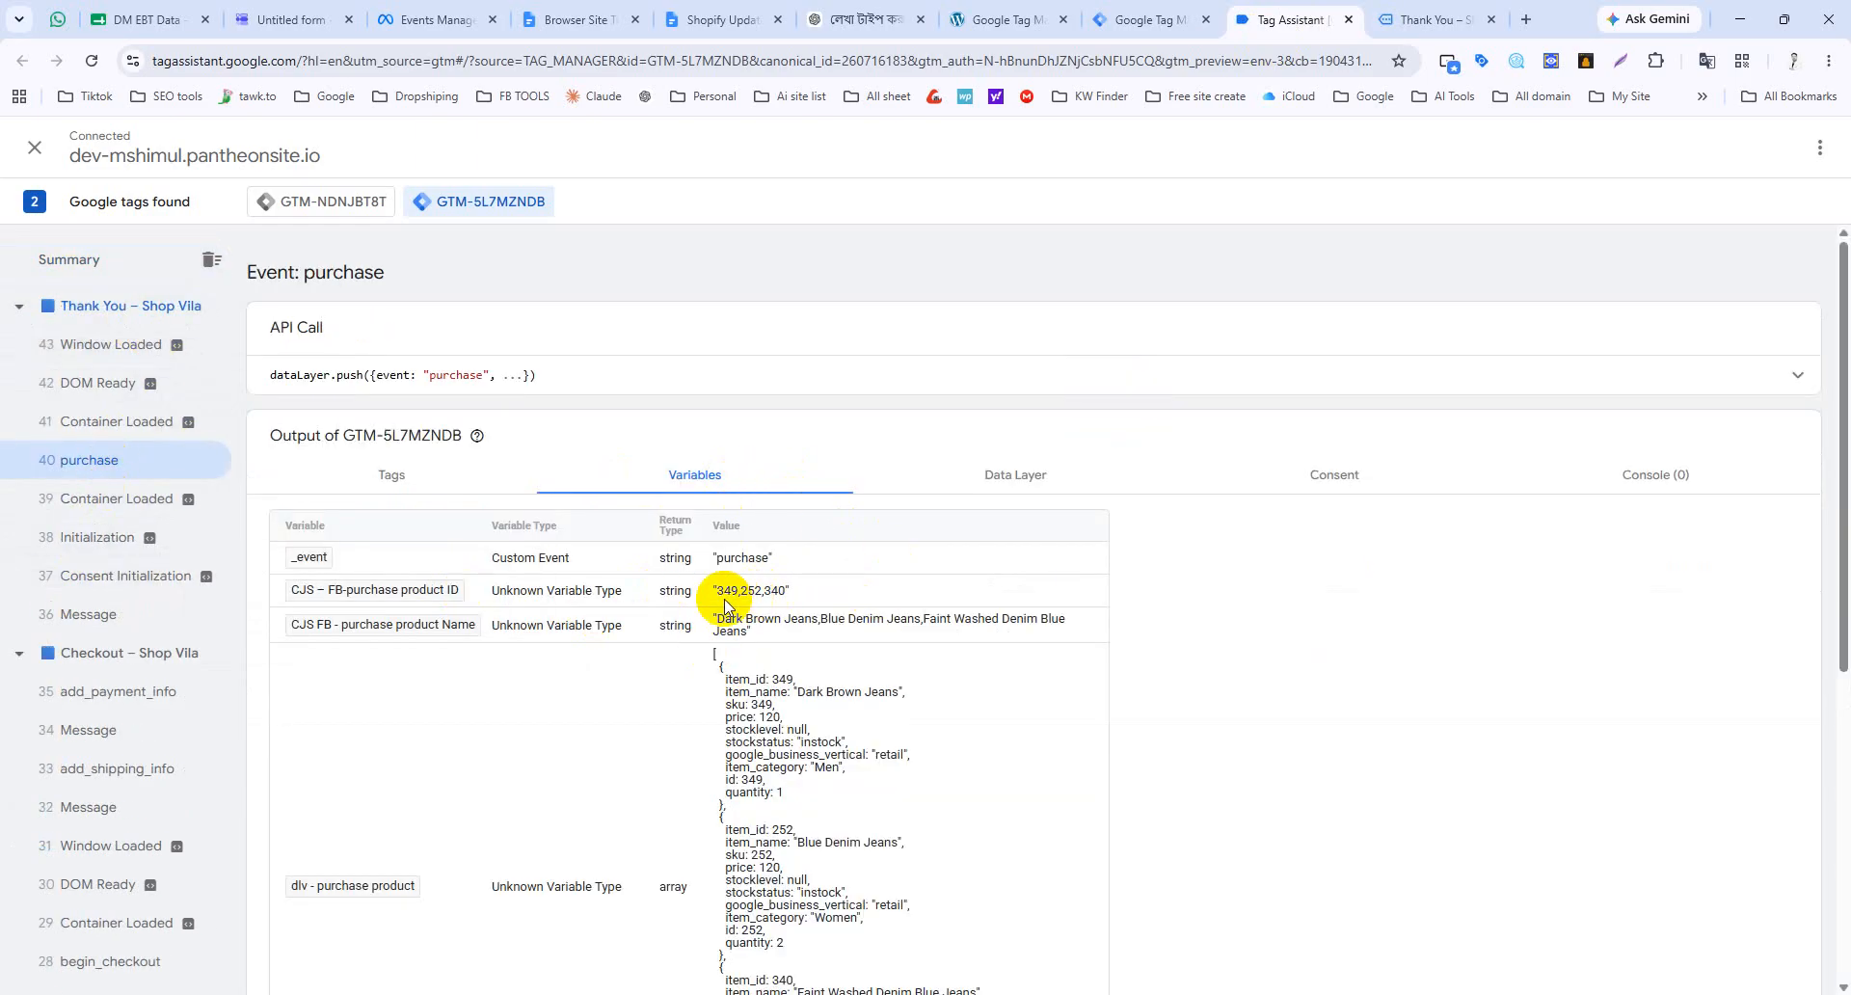
Step: Compare the purchase event's product ID, product name, currency, price and value variables with the items on the order confirmation page
left_click(1405, 17)
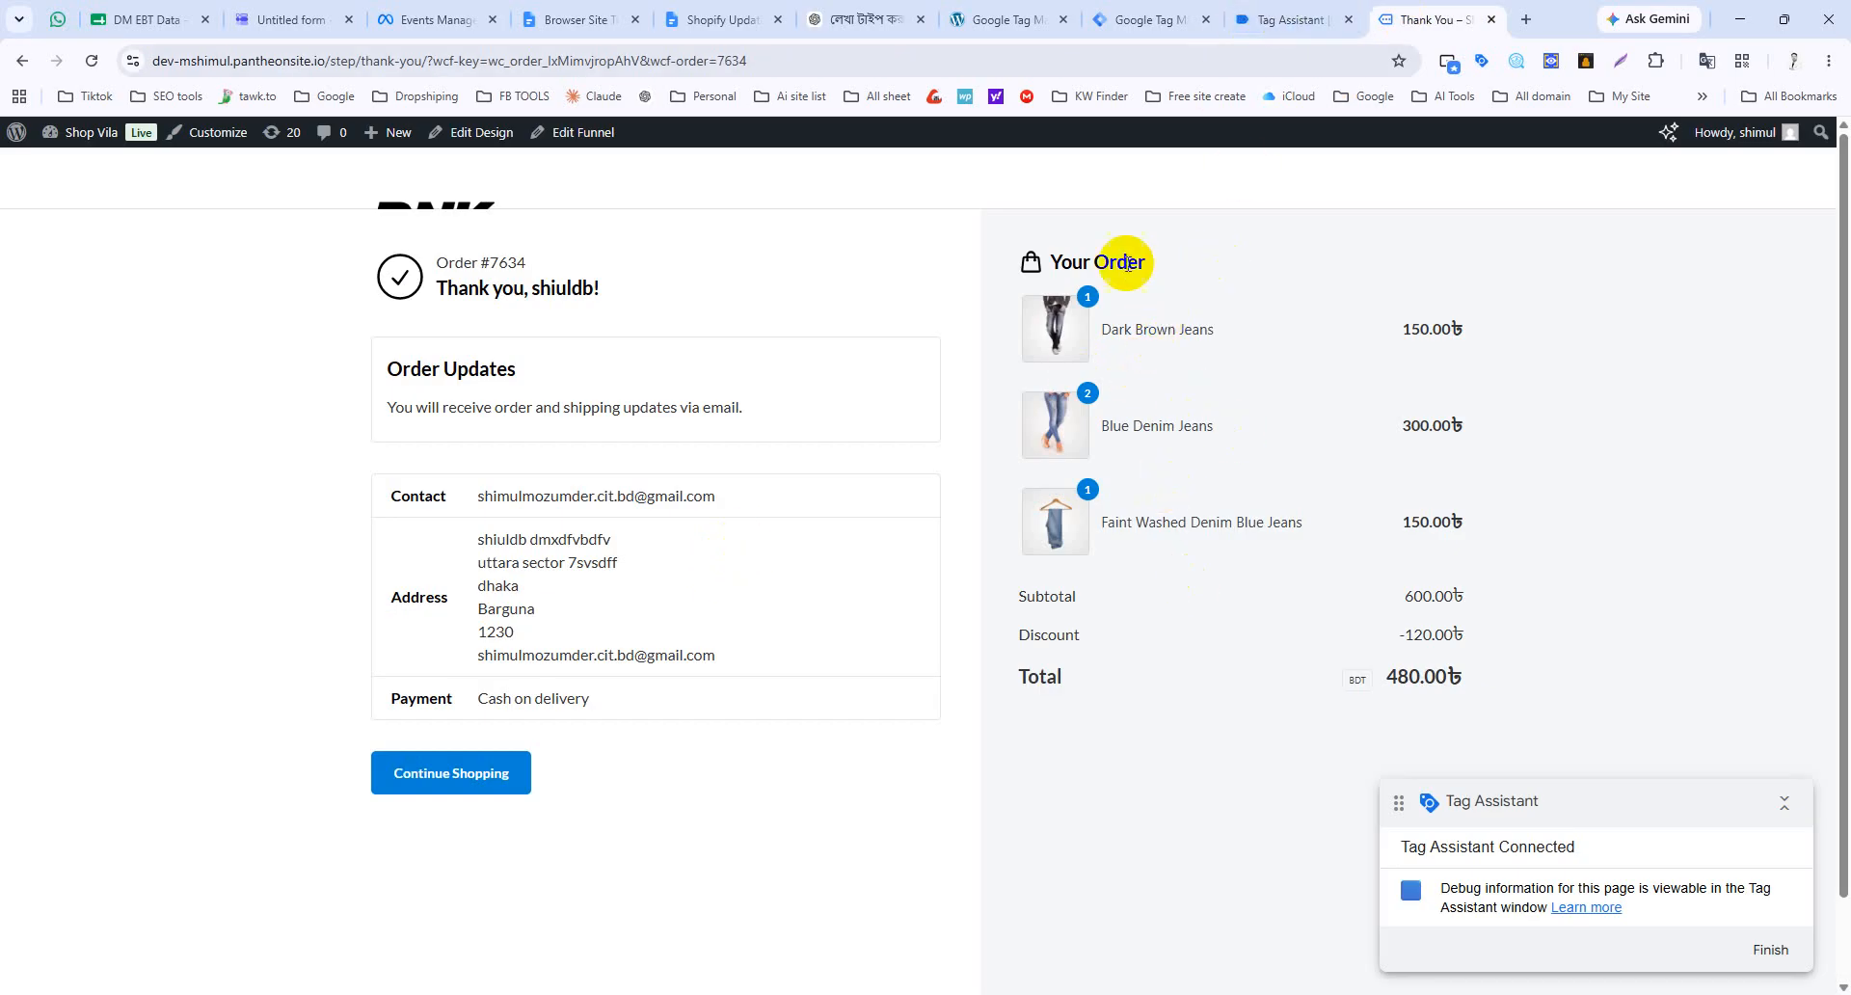
left_click(1282, 19)
scroll(694, 603, "down", 4)
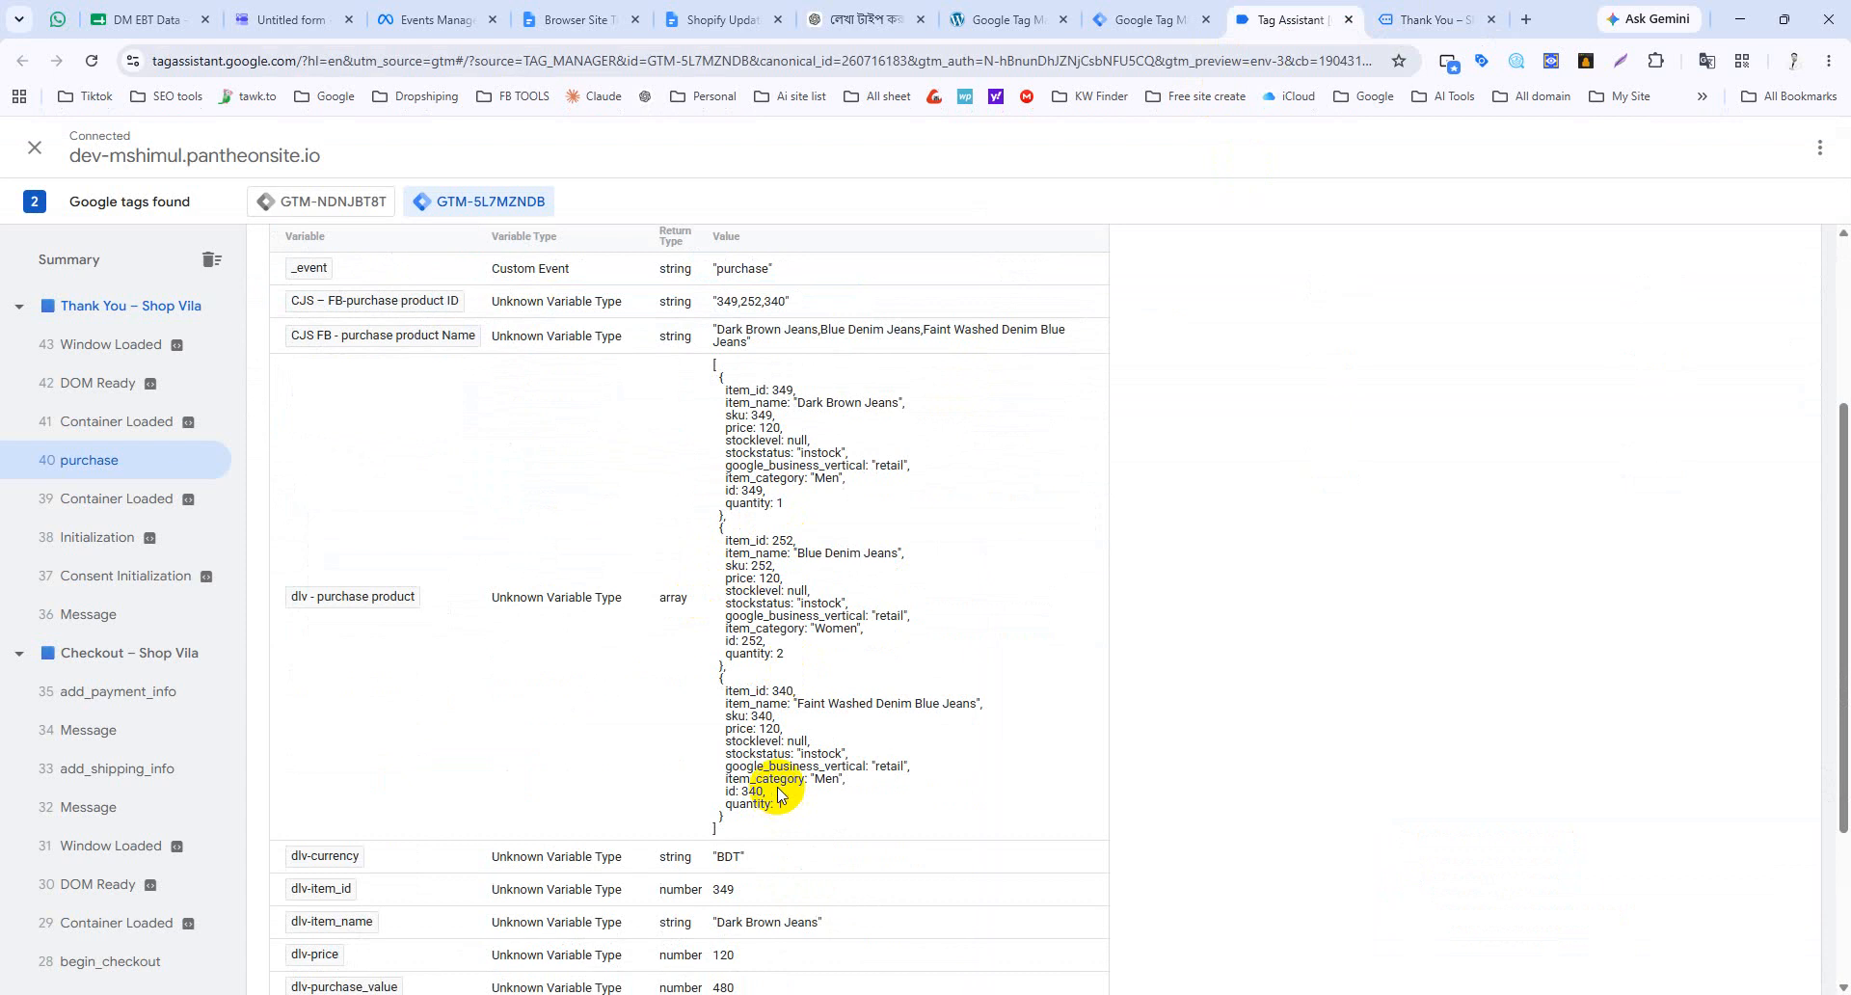
triple_click(757, 345)
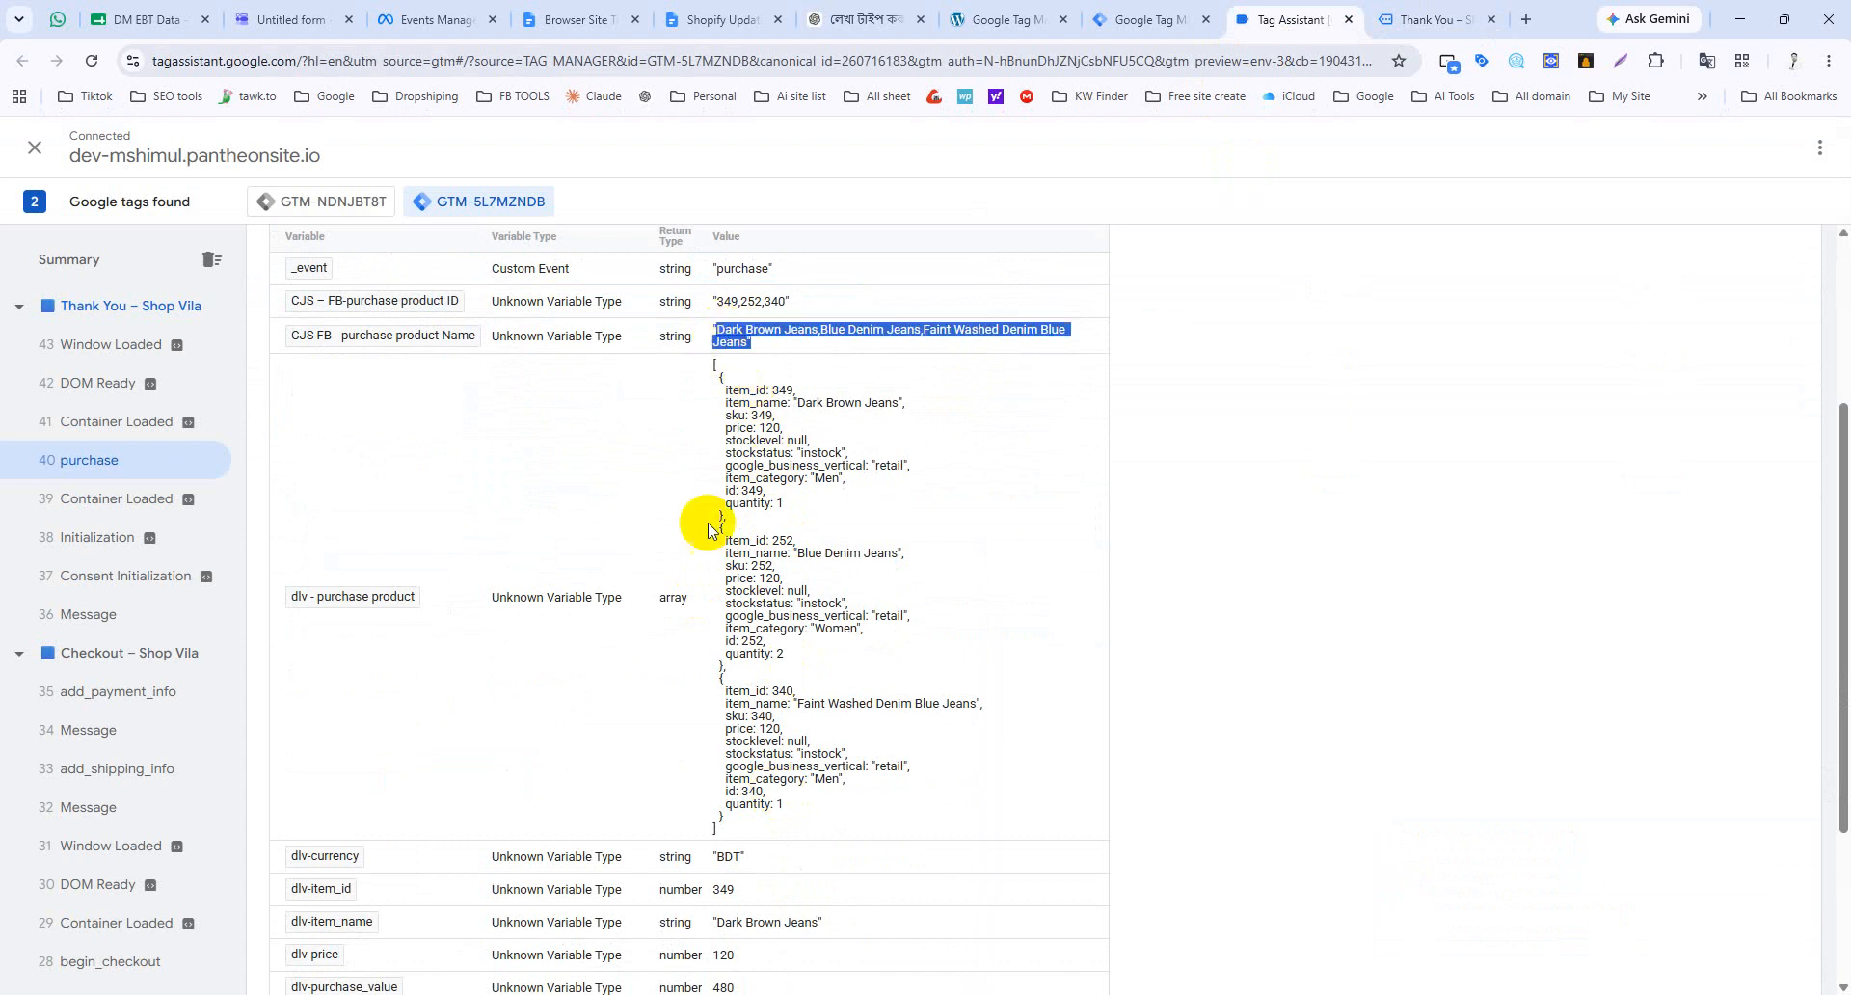
scroll(744, 512, "down", 3)
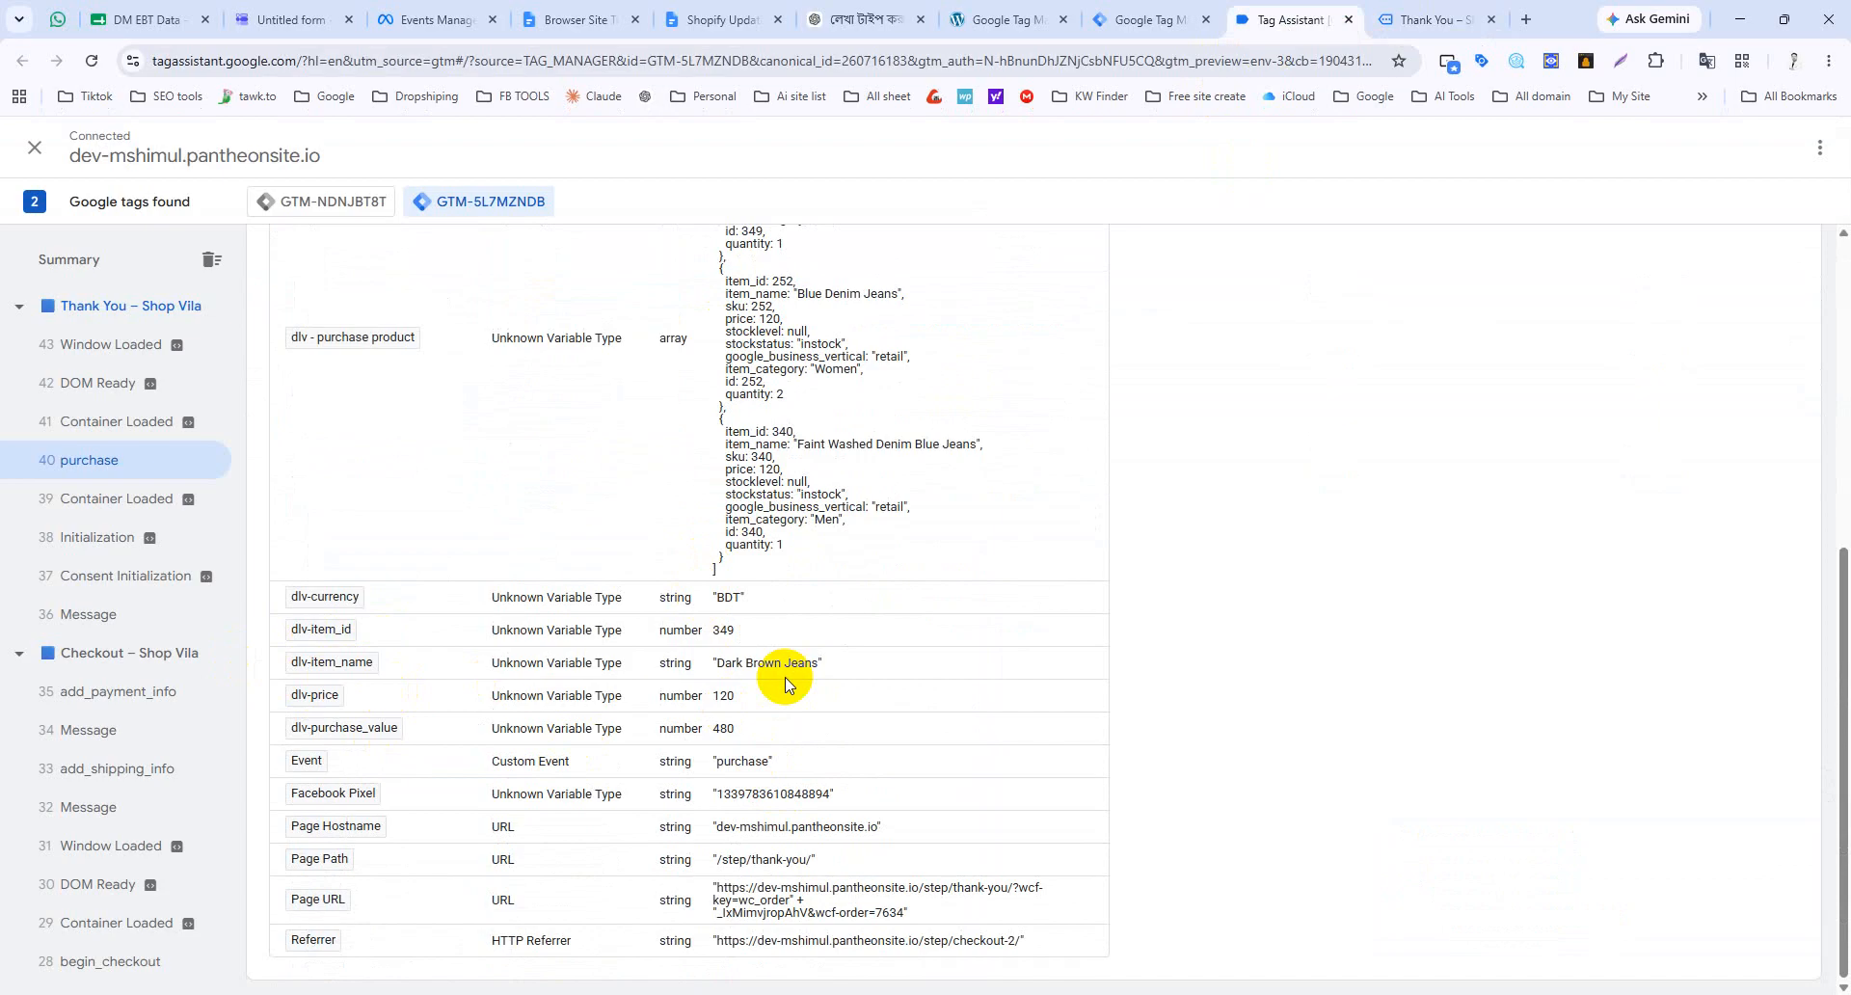
scroll(786, 684, "up", 4)
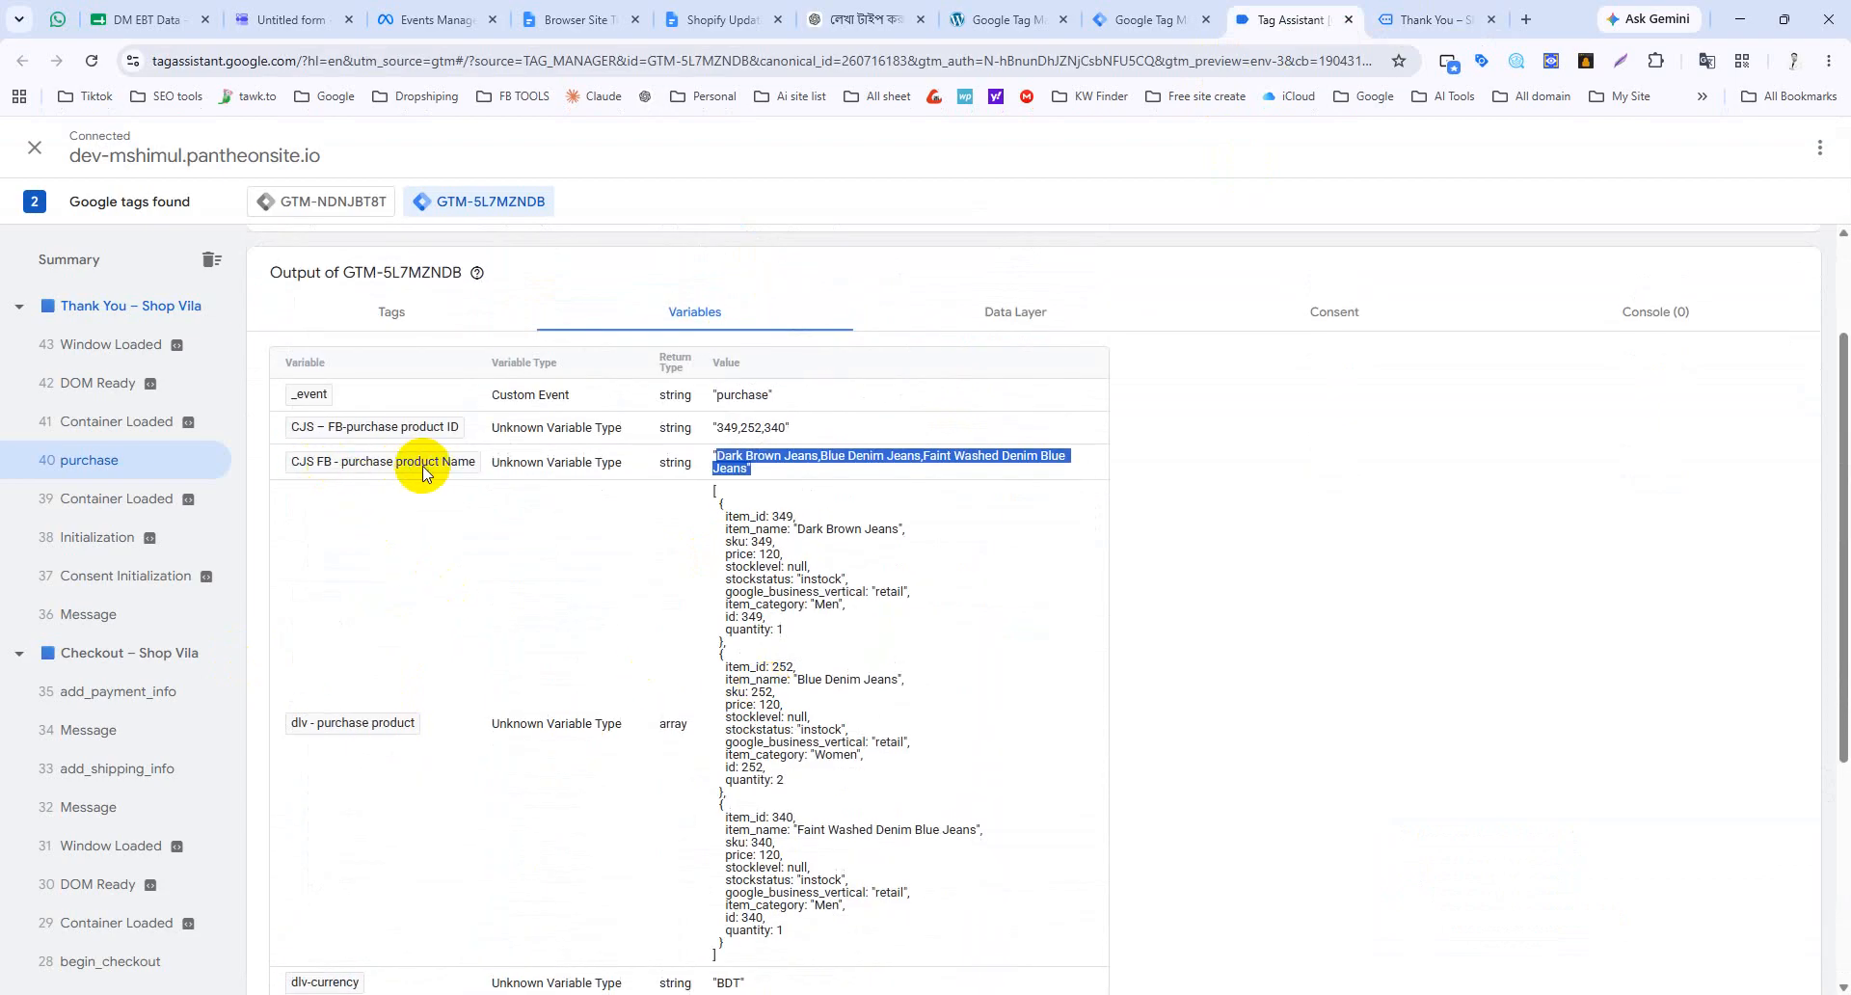
scroll(424, 472, "down", 3)
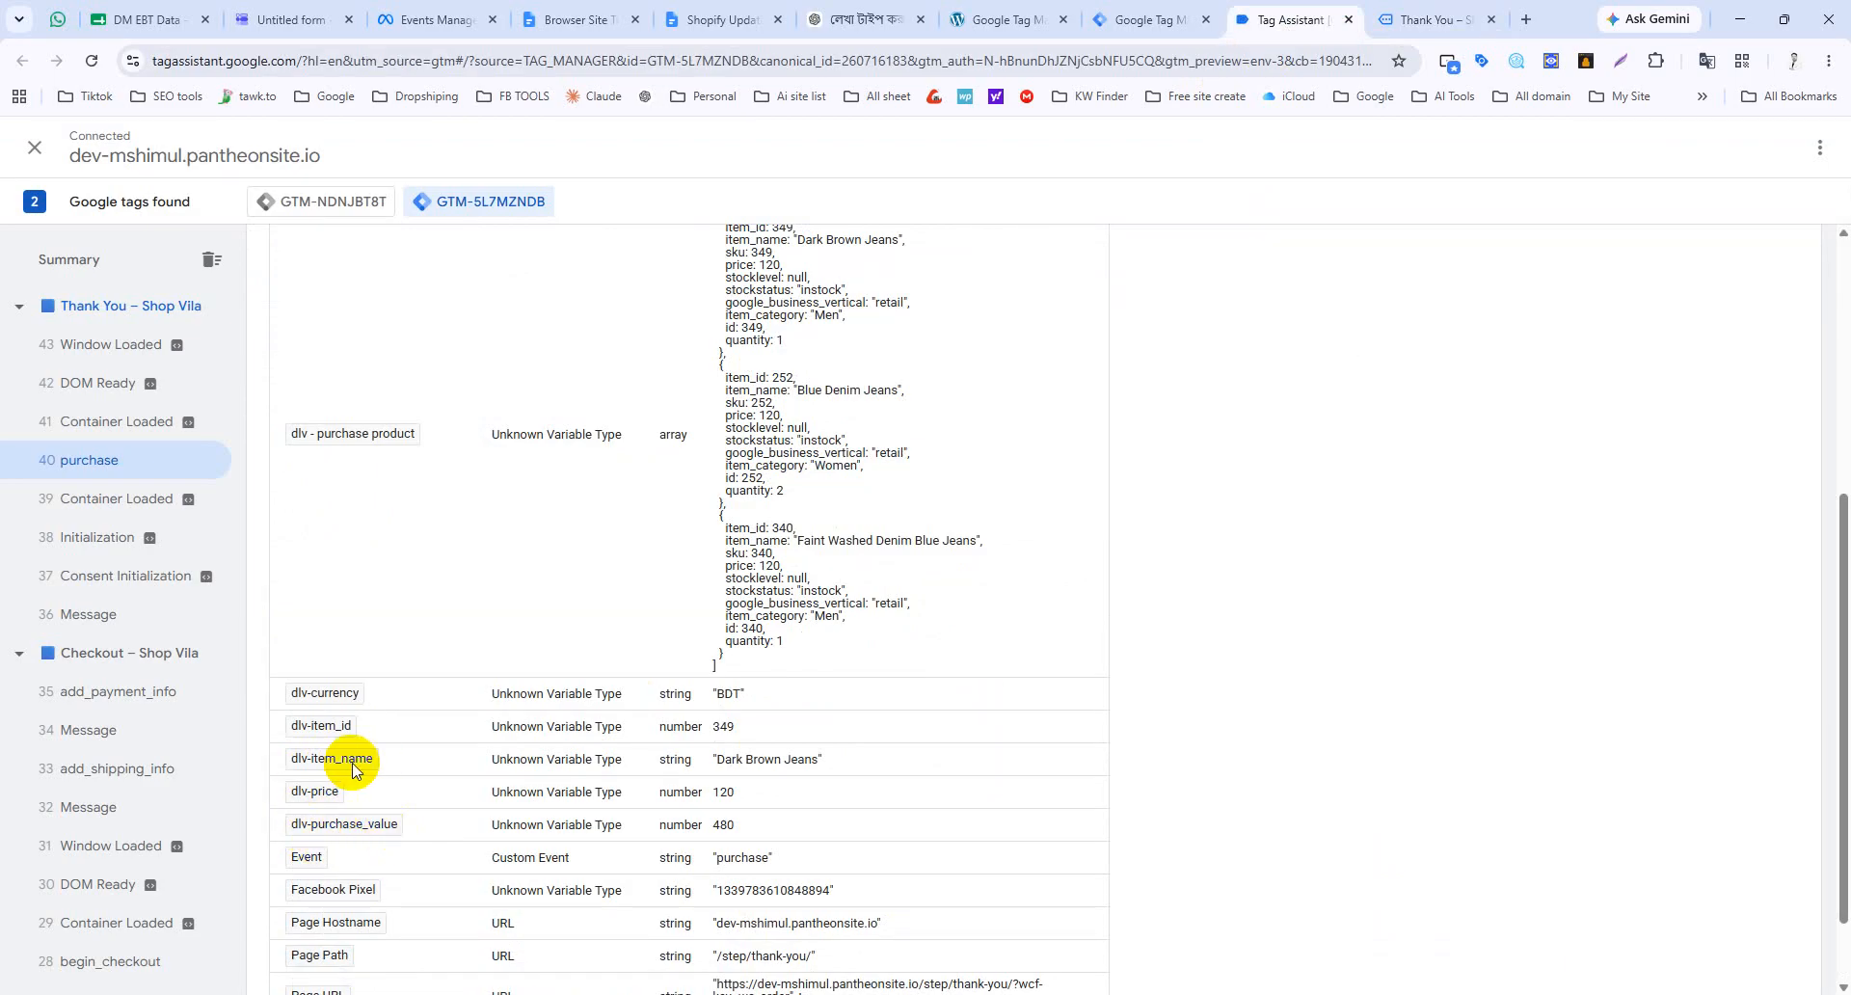
scroll(352, 769, "up", 4)
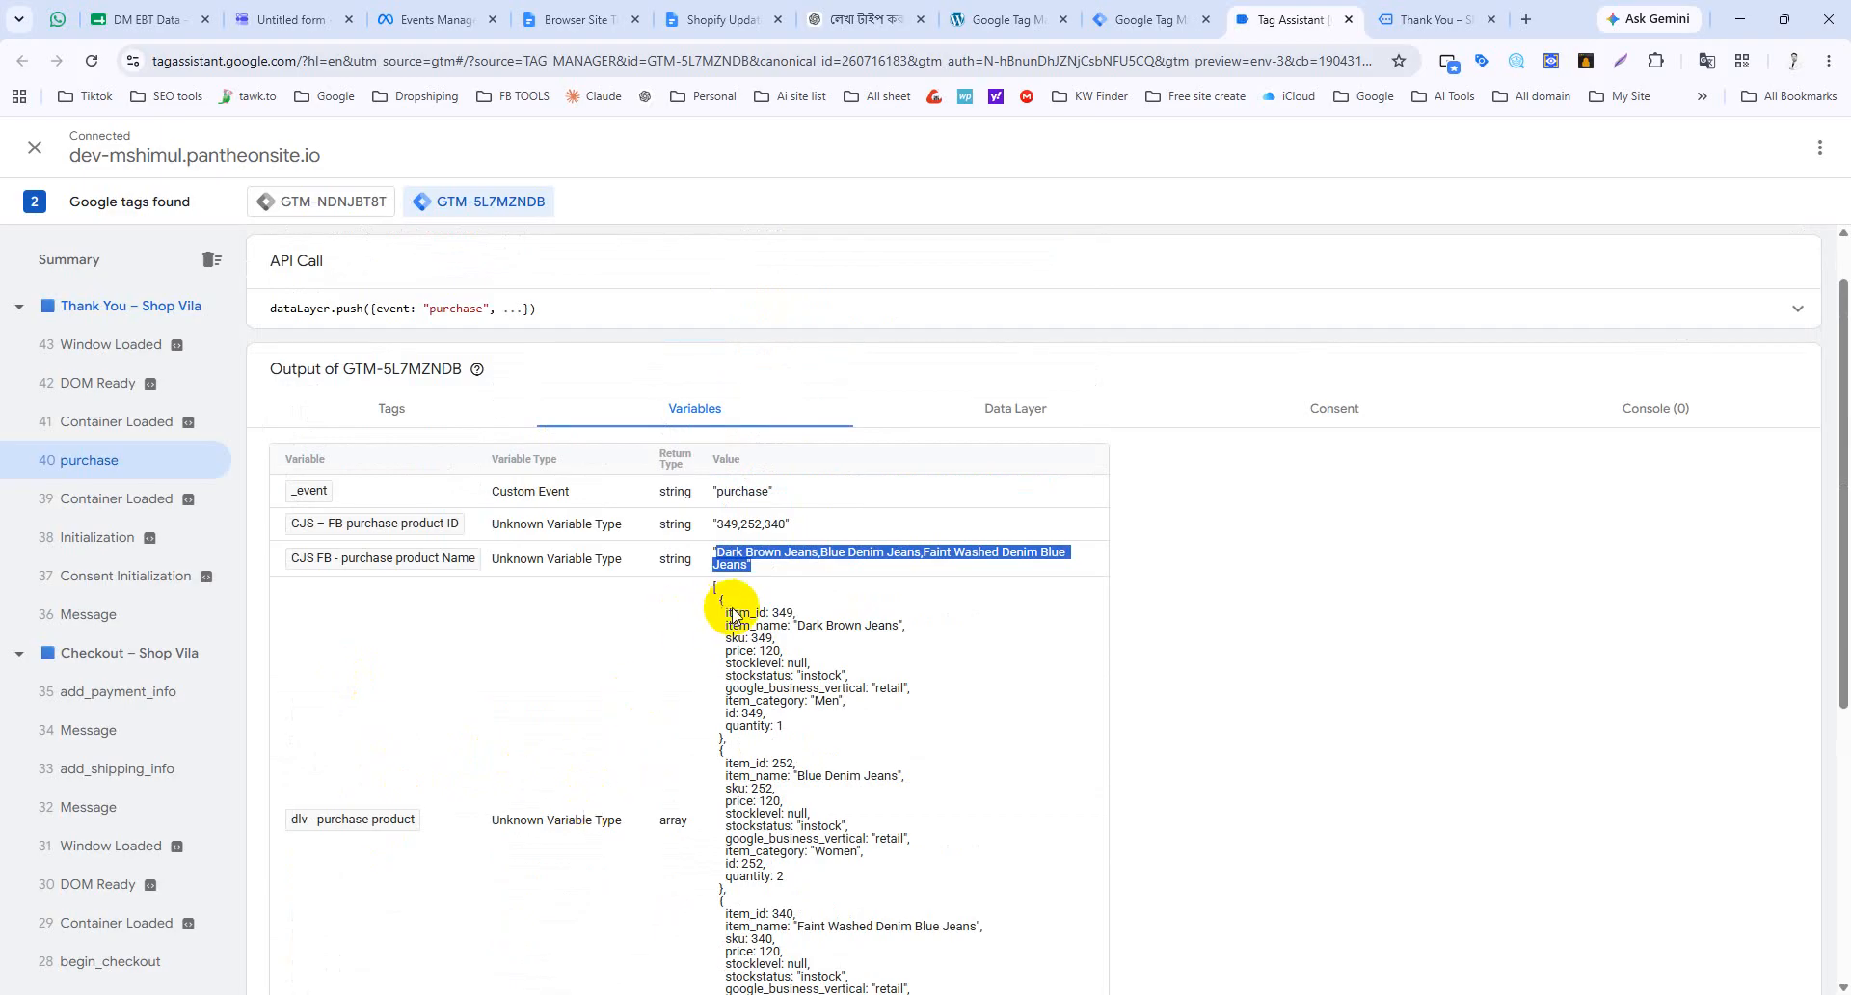
scroll(736, 694, "down", 5)
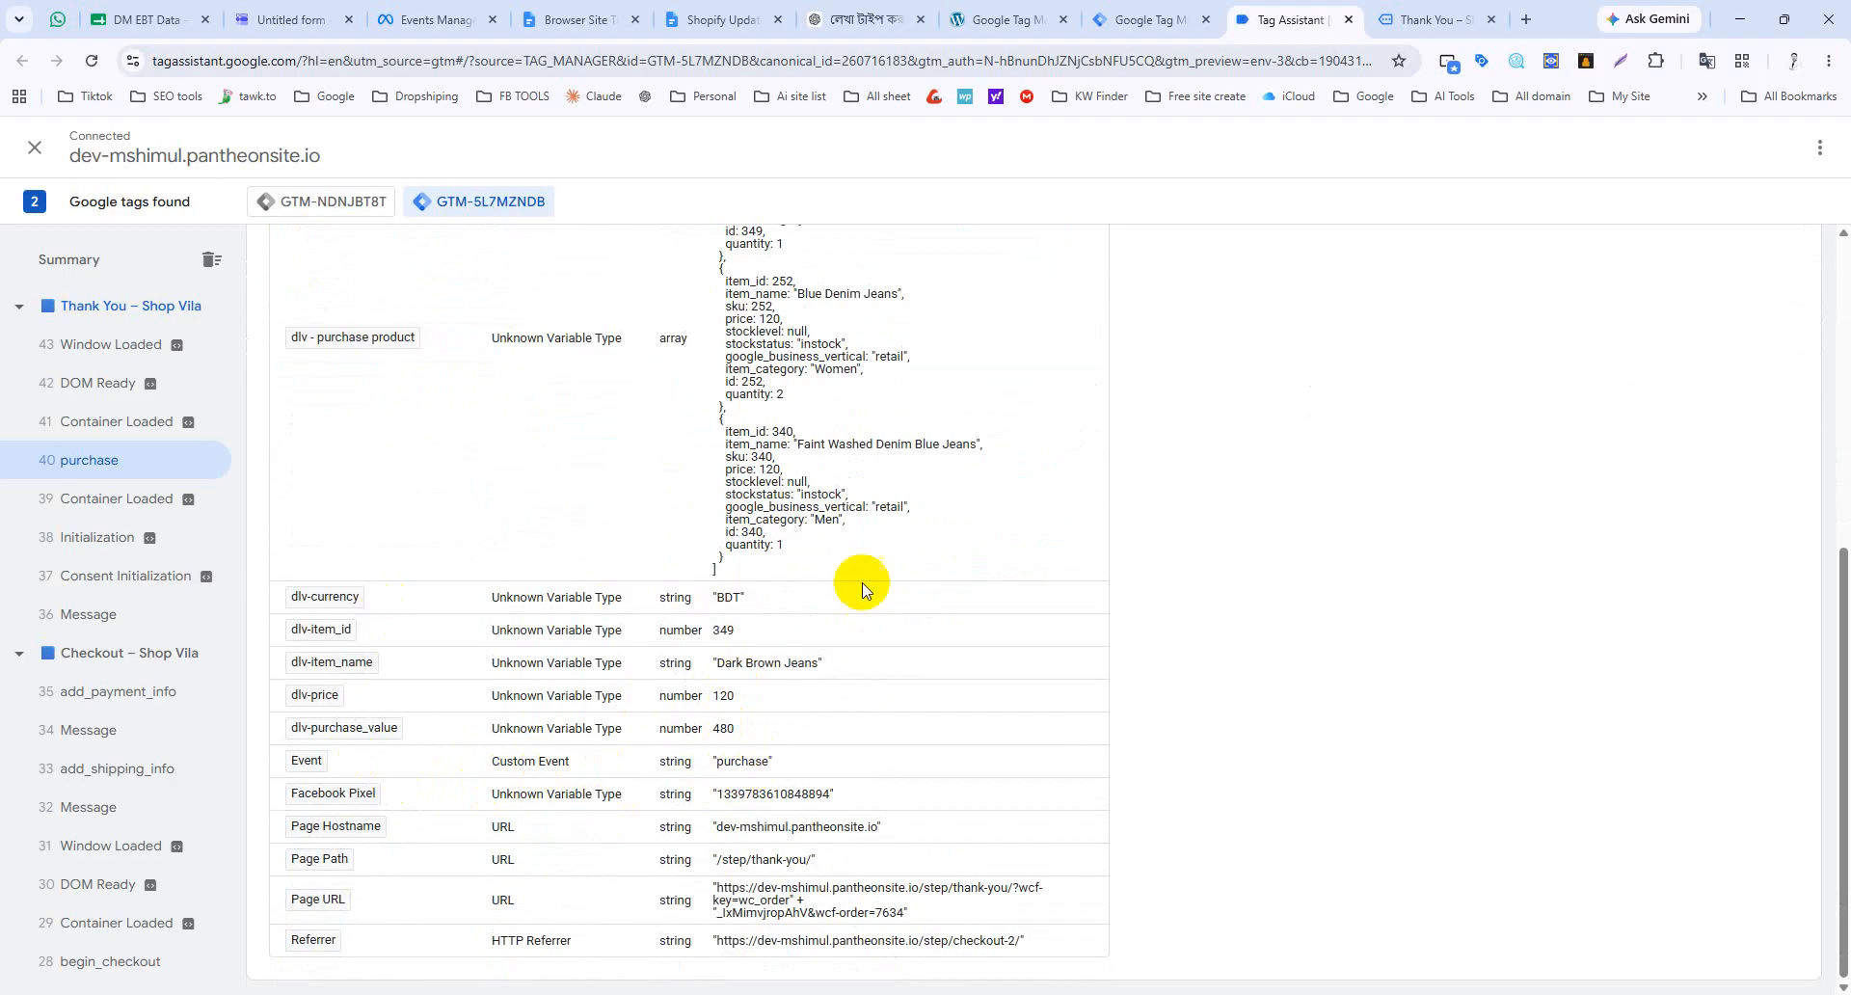
scroll(789, 644, "up", 4)
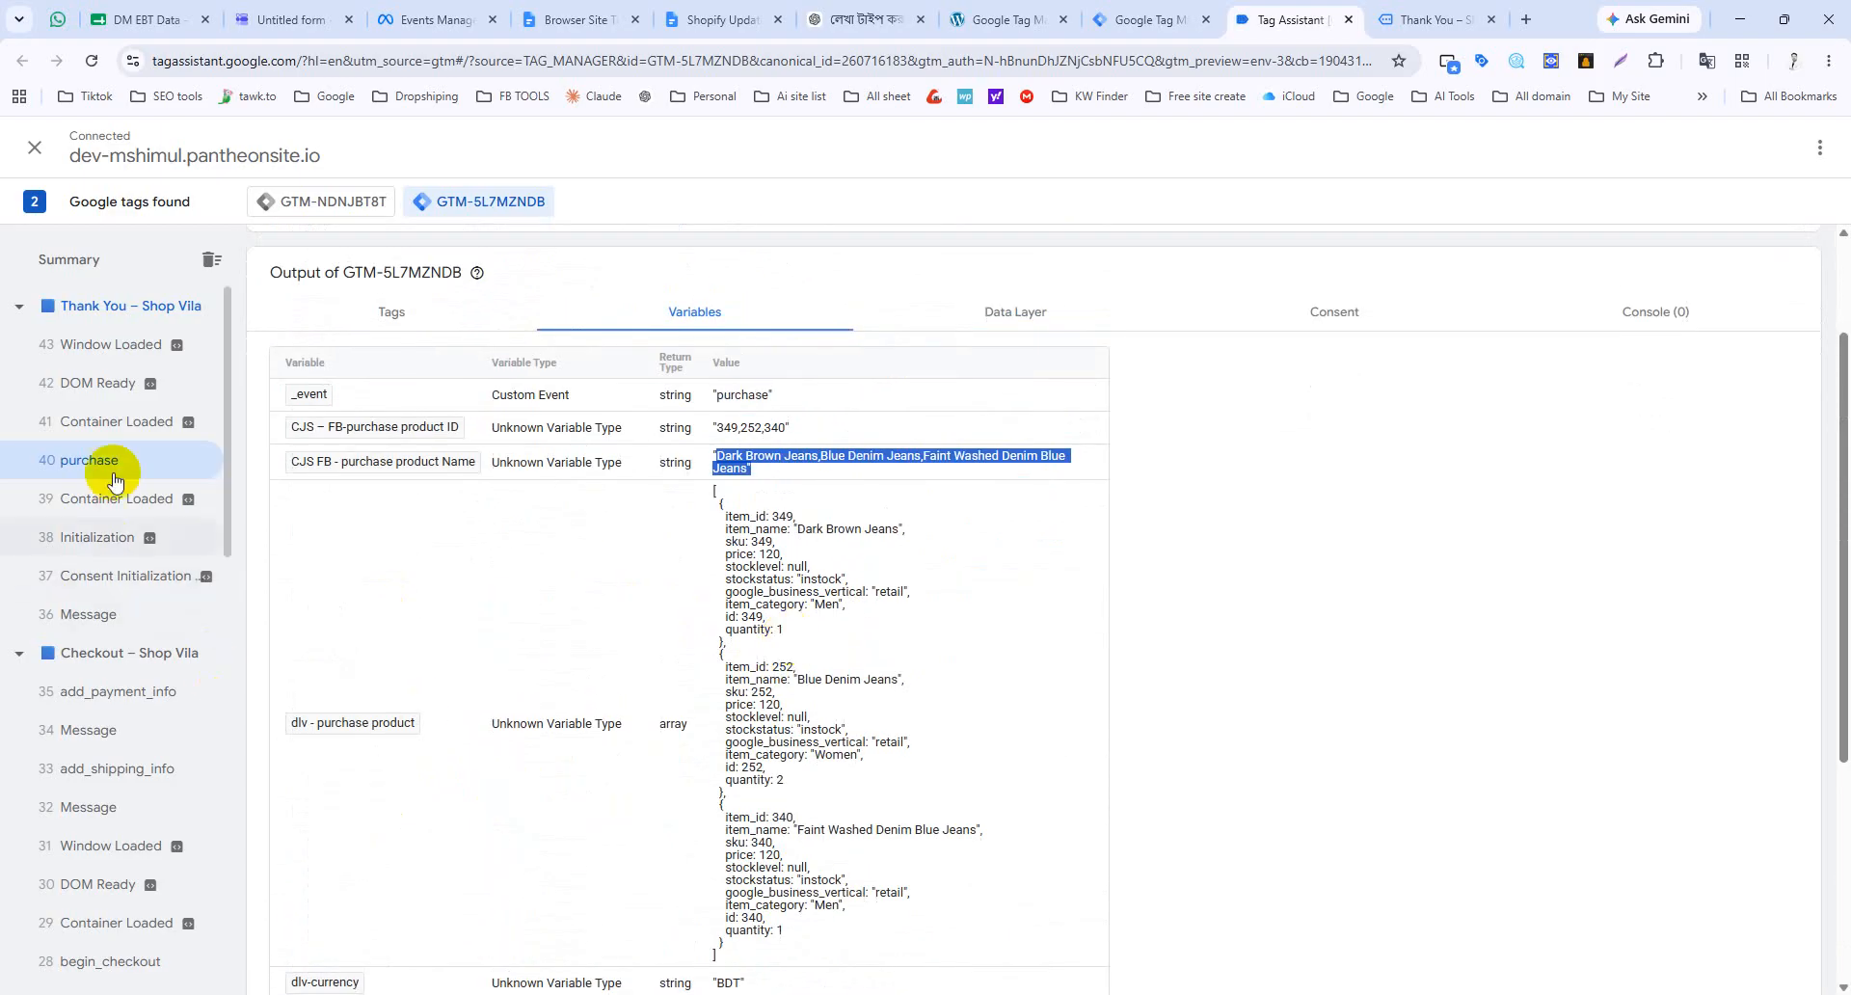
Step: Open the Checkout page's begin_checkout event and examine its product ID, product name, price and purchase value variables
scroll(96, 655, "down", 1)
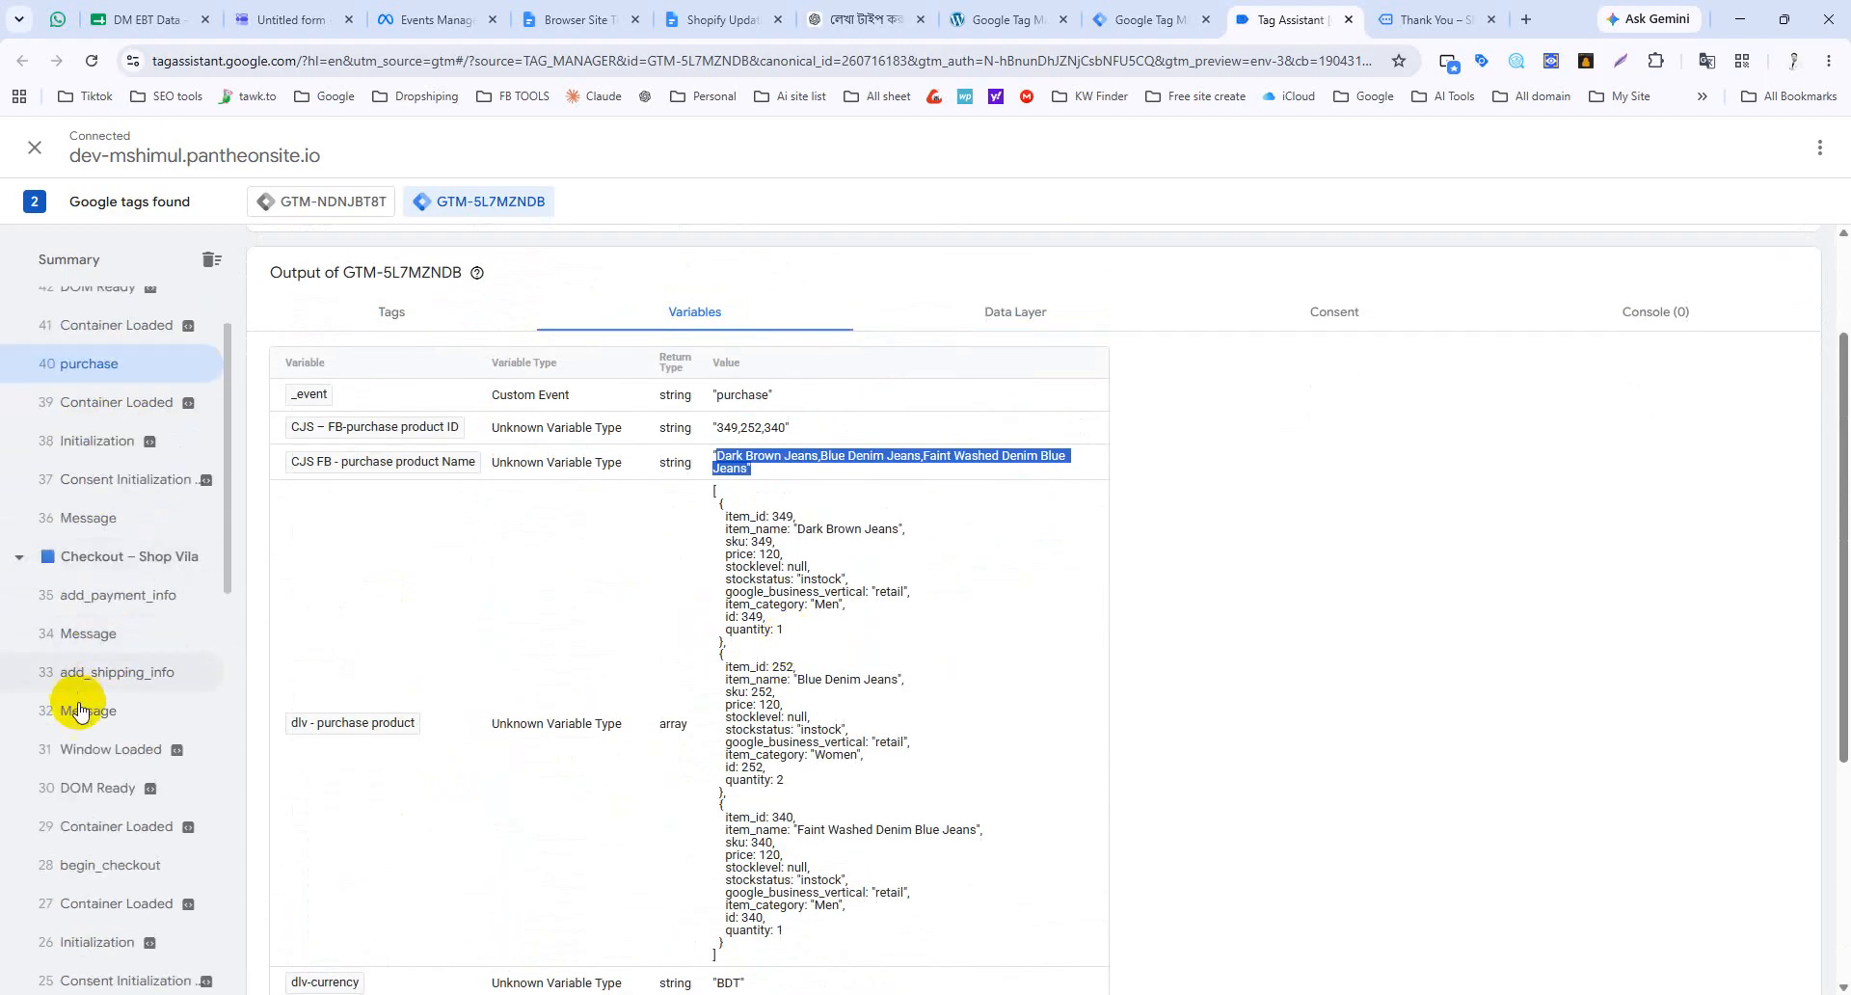
scroll(106, 752, "down", 2)
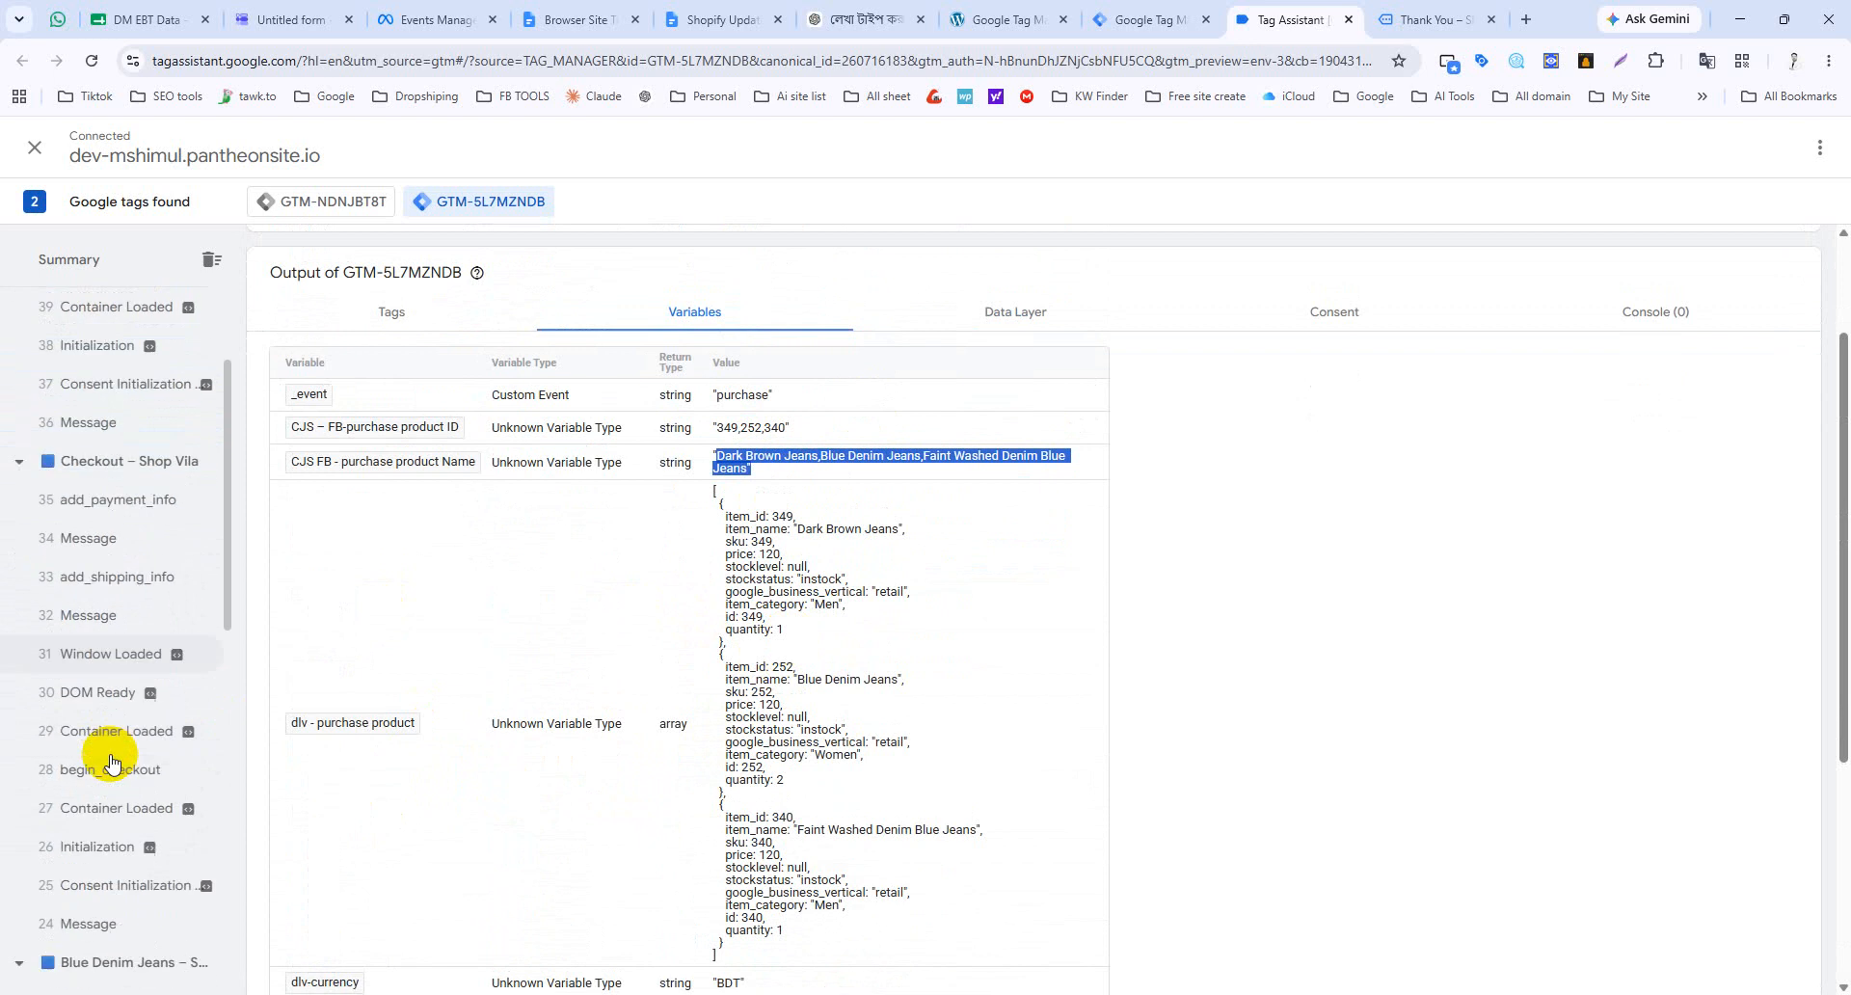
left_click(122, 687)
scroll(820, 675, "down", 3)
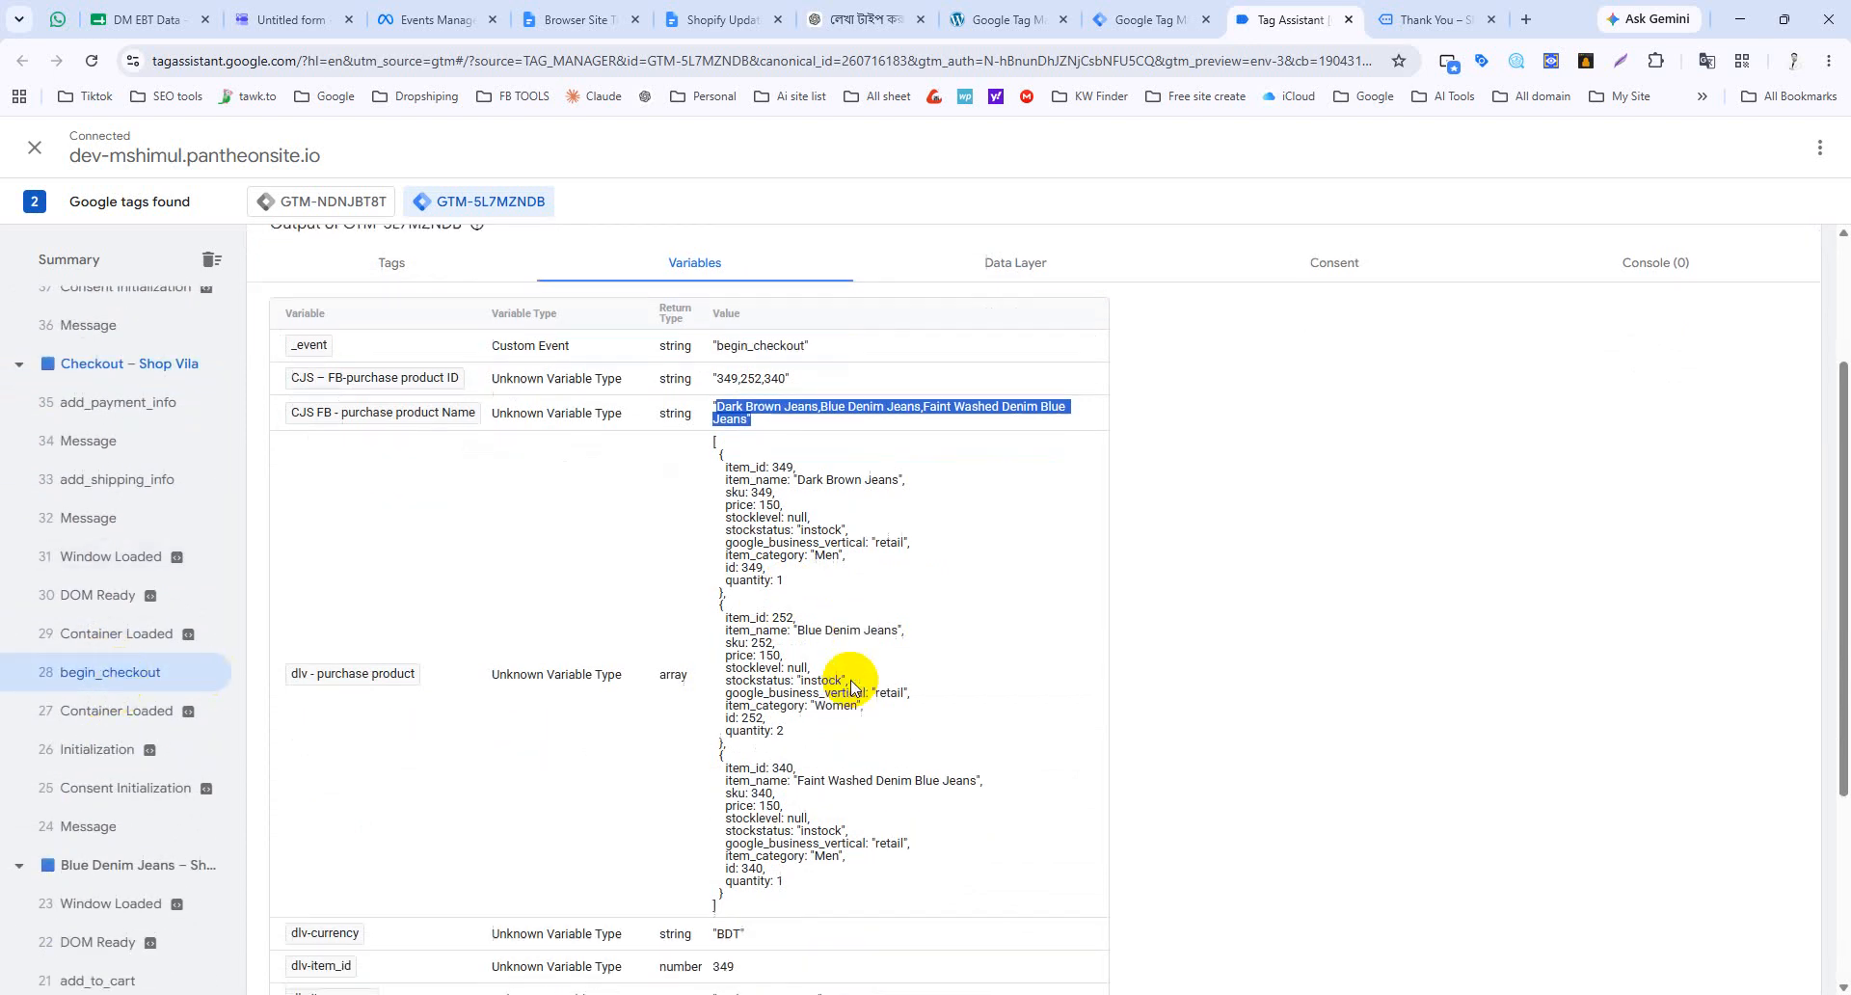
scroll(733, 598, "down", 1)
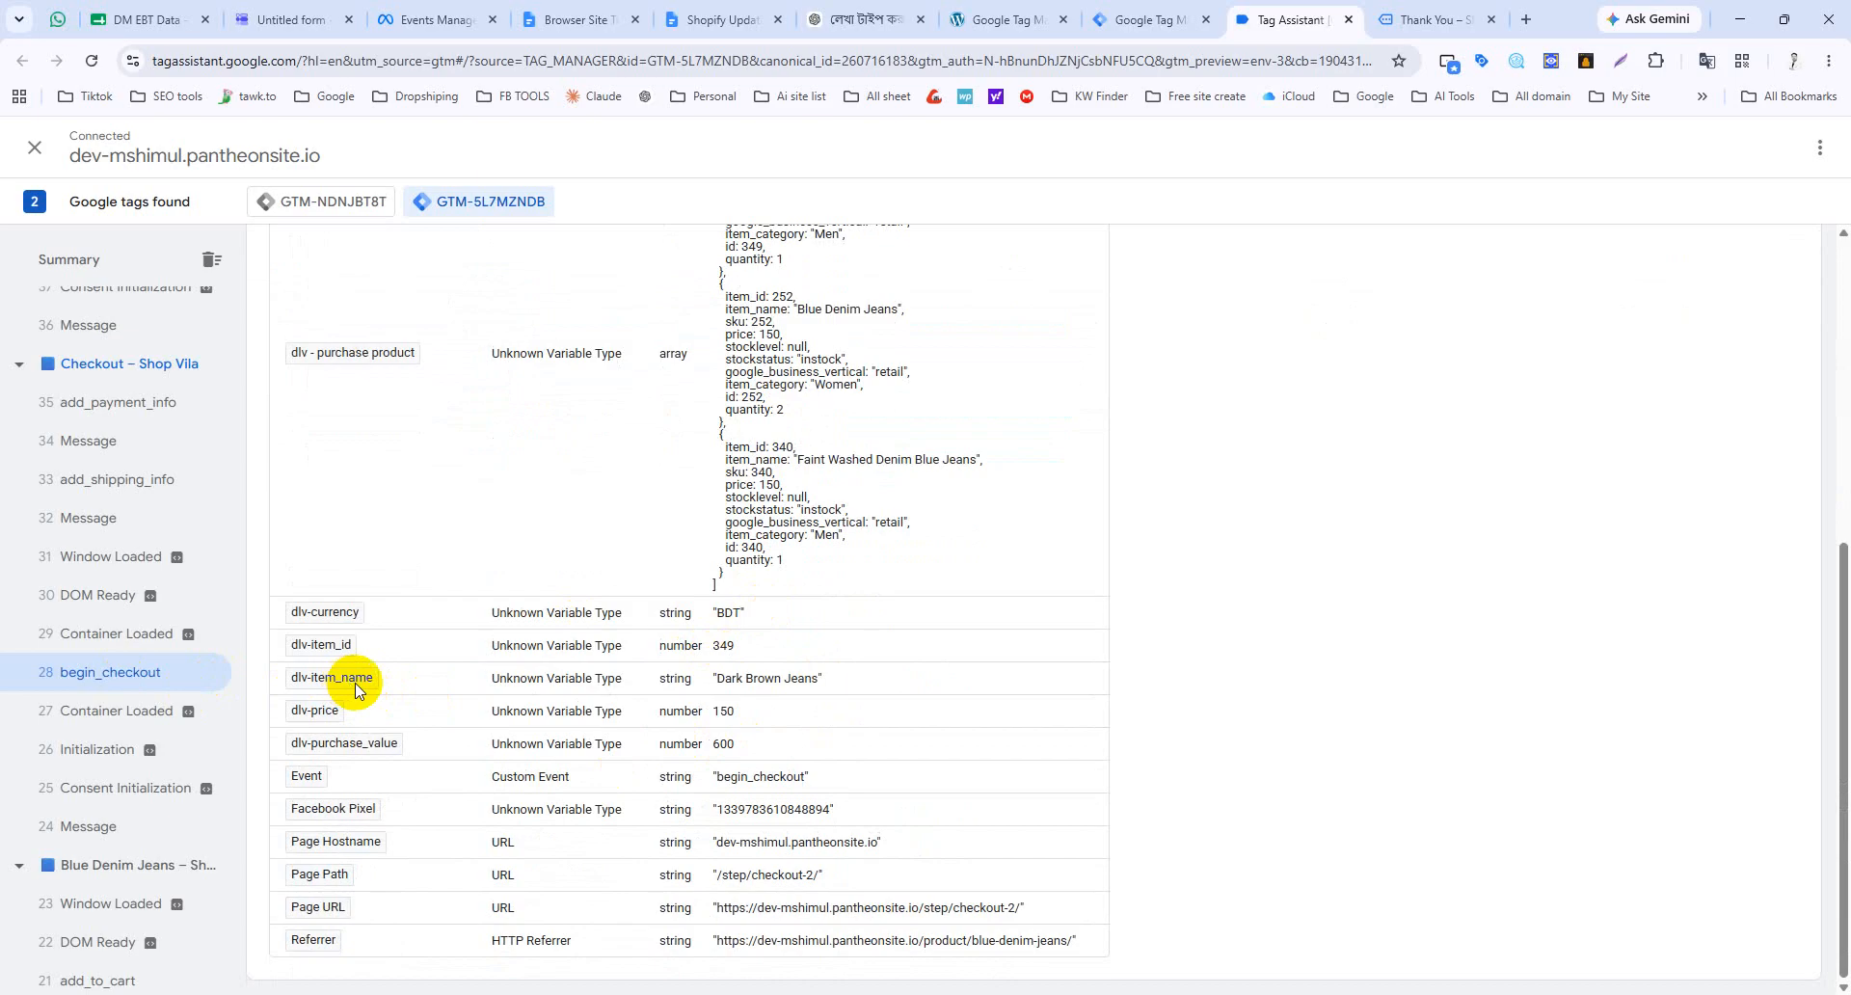
scroll(441, 619, "up", 3)
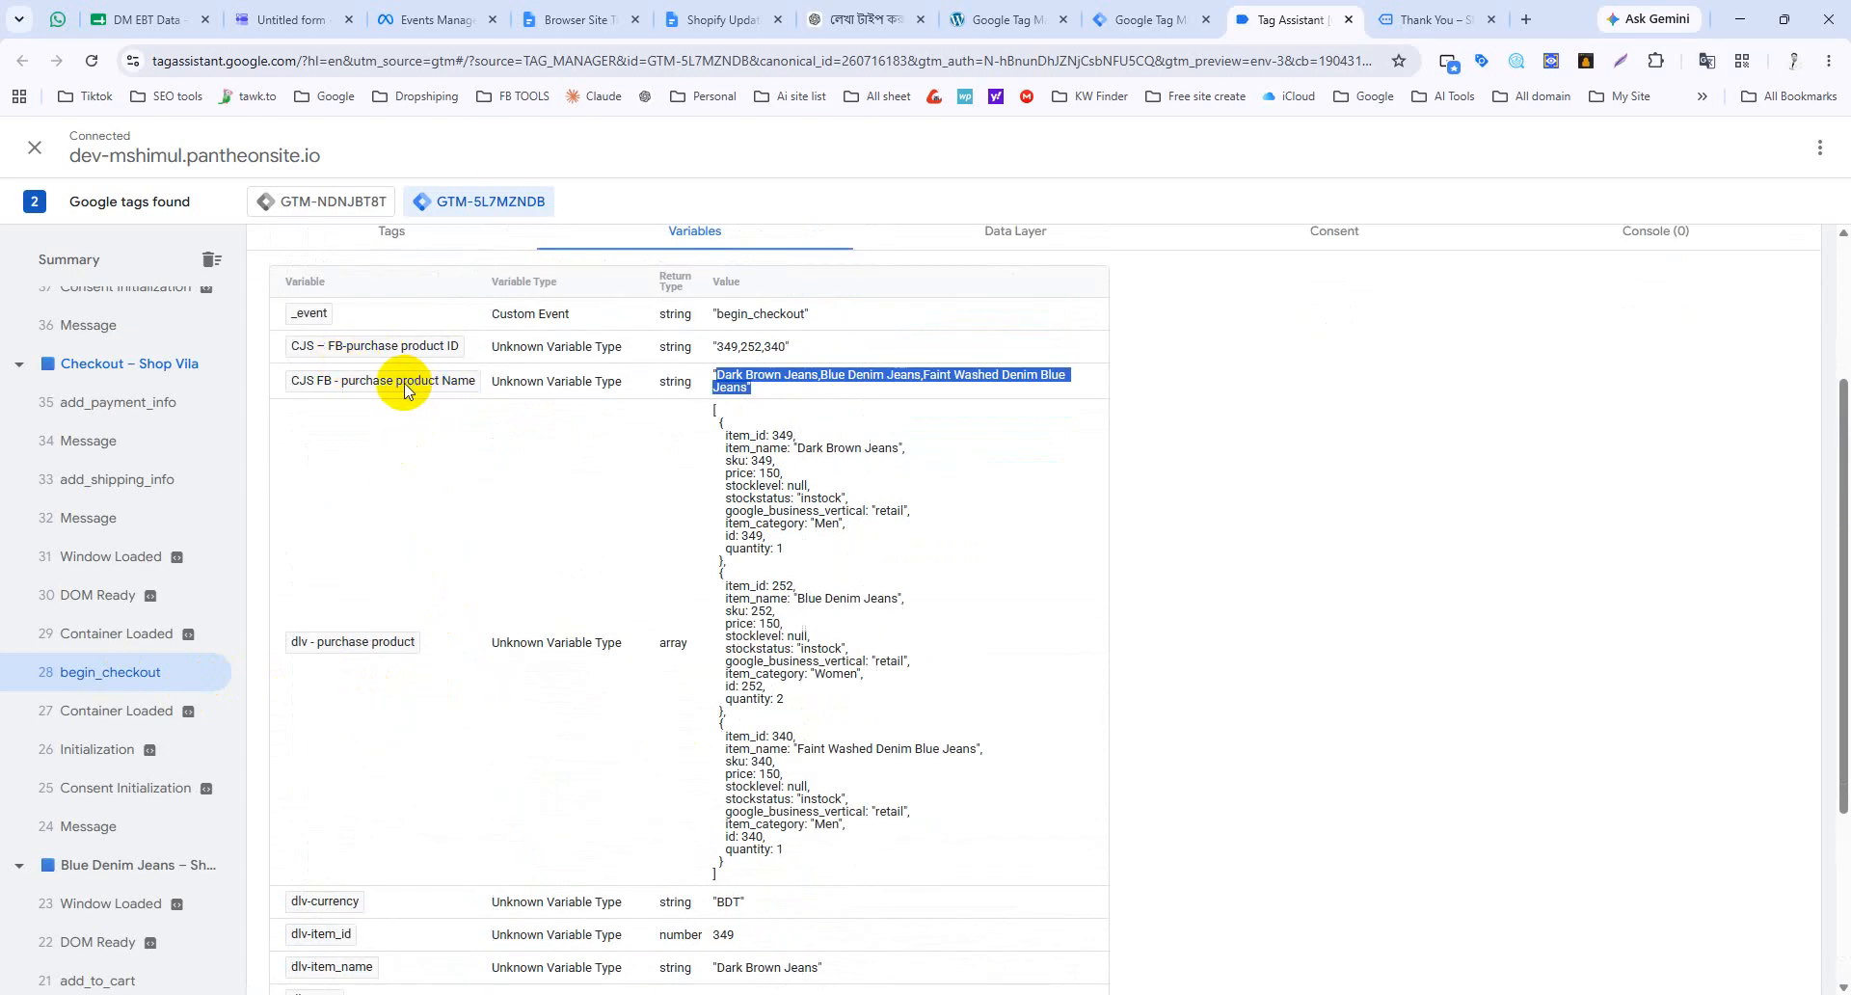
Step: Review the begin_checkout event's variables again, and check which tags fired for that event and in the overall summary
scroll(354, 835, "down", 2)
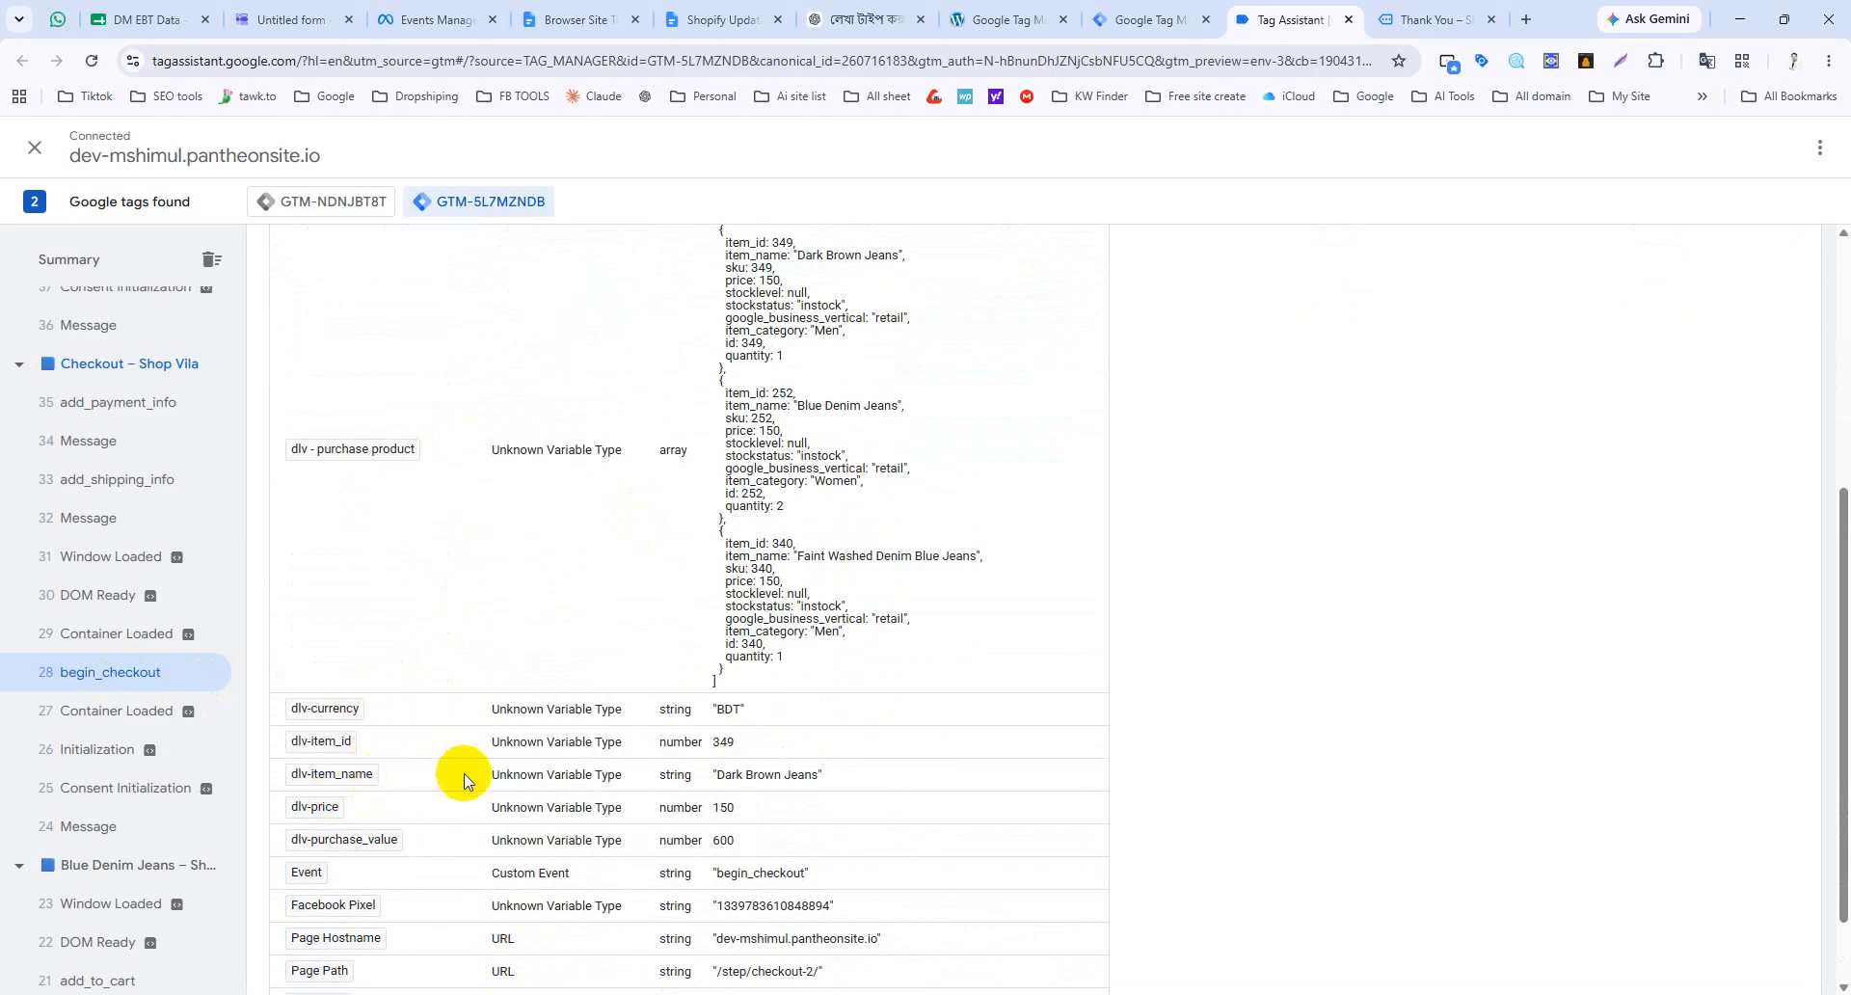
scroll(465, 773, "up", 5)
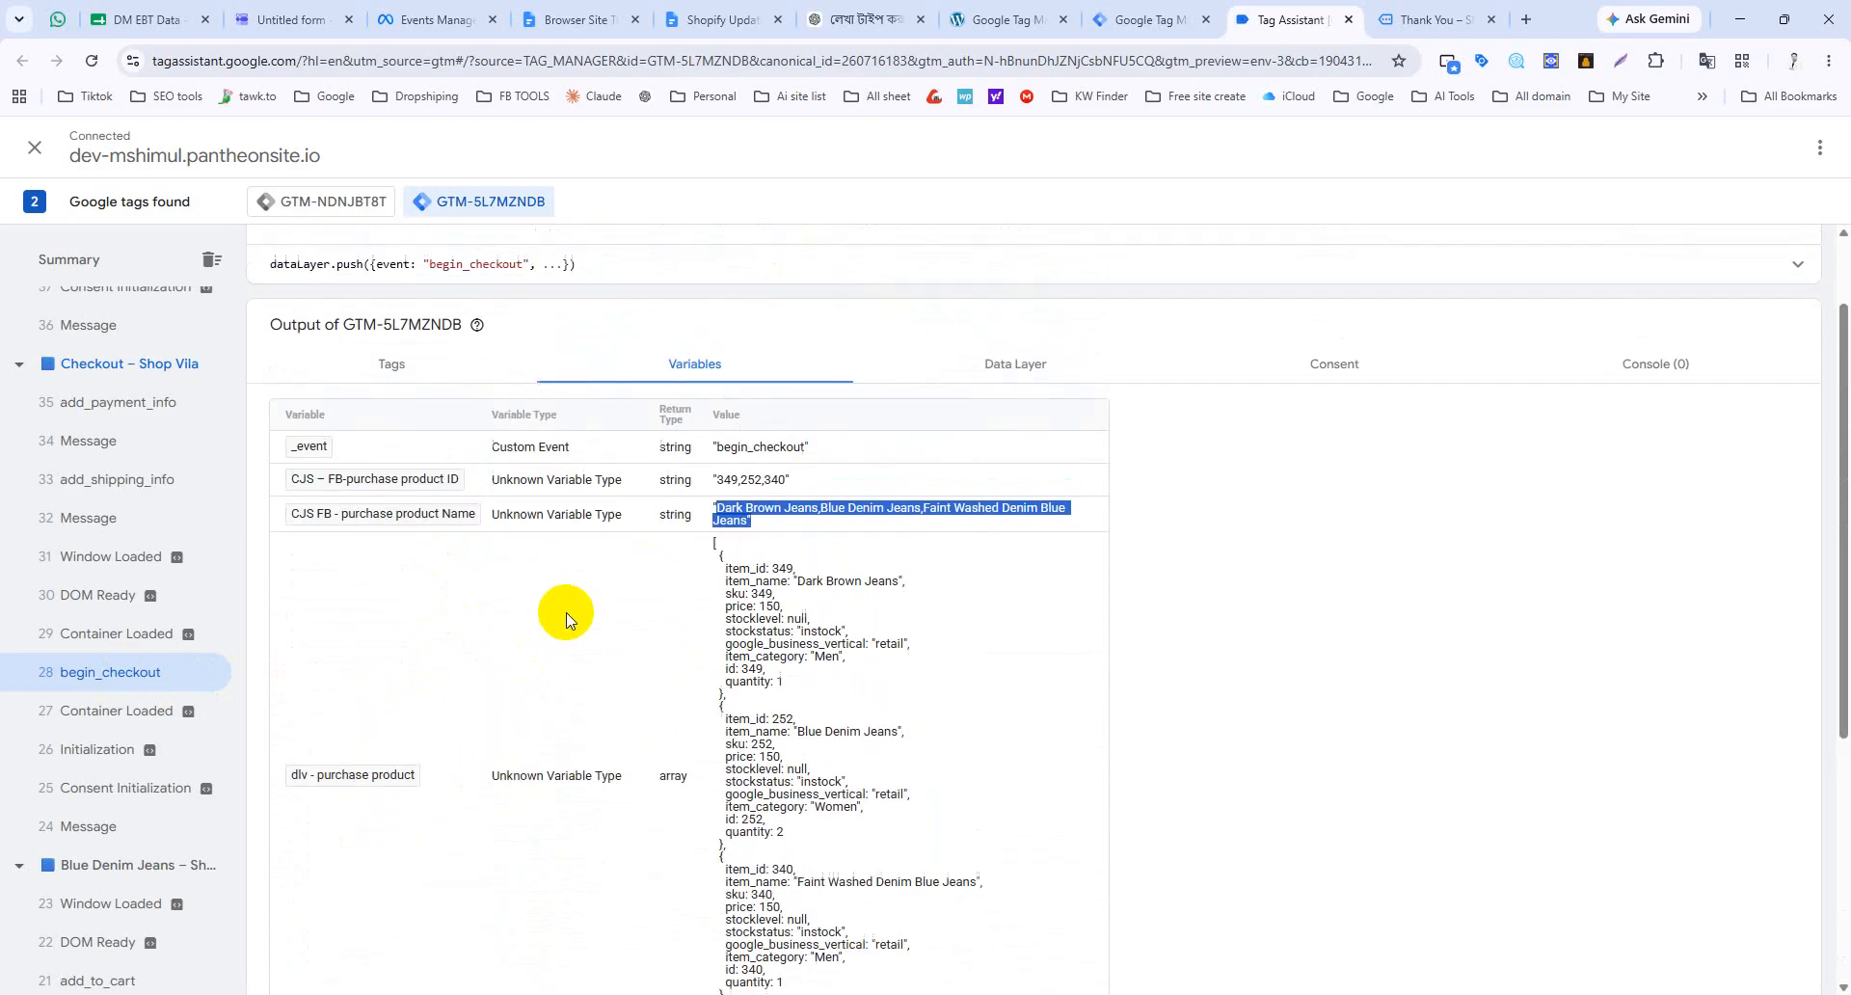
scroll(118, 627, "up", 3)
scroll(660, 623, "down", 5)
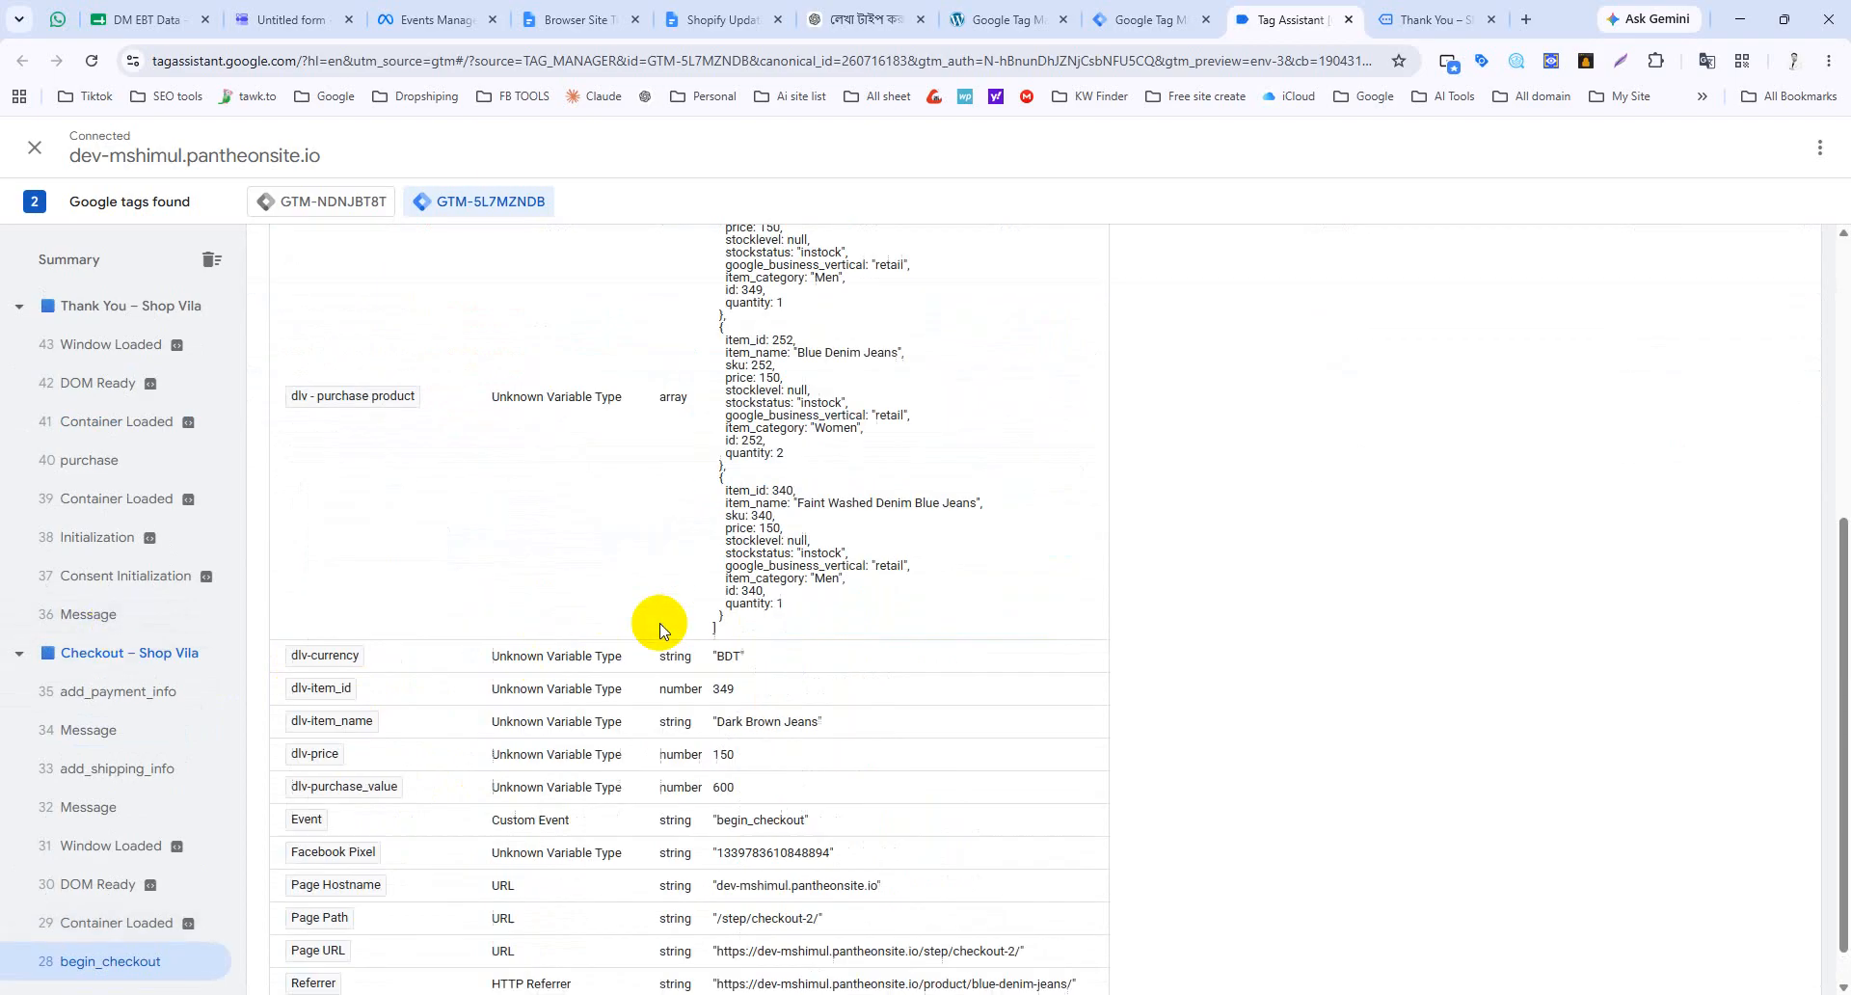
scroll(330, 396, "up", 5)
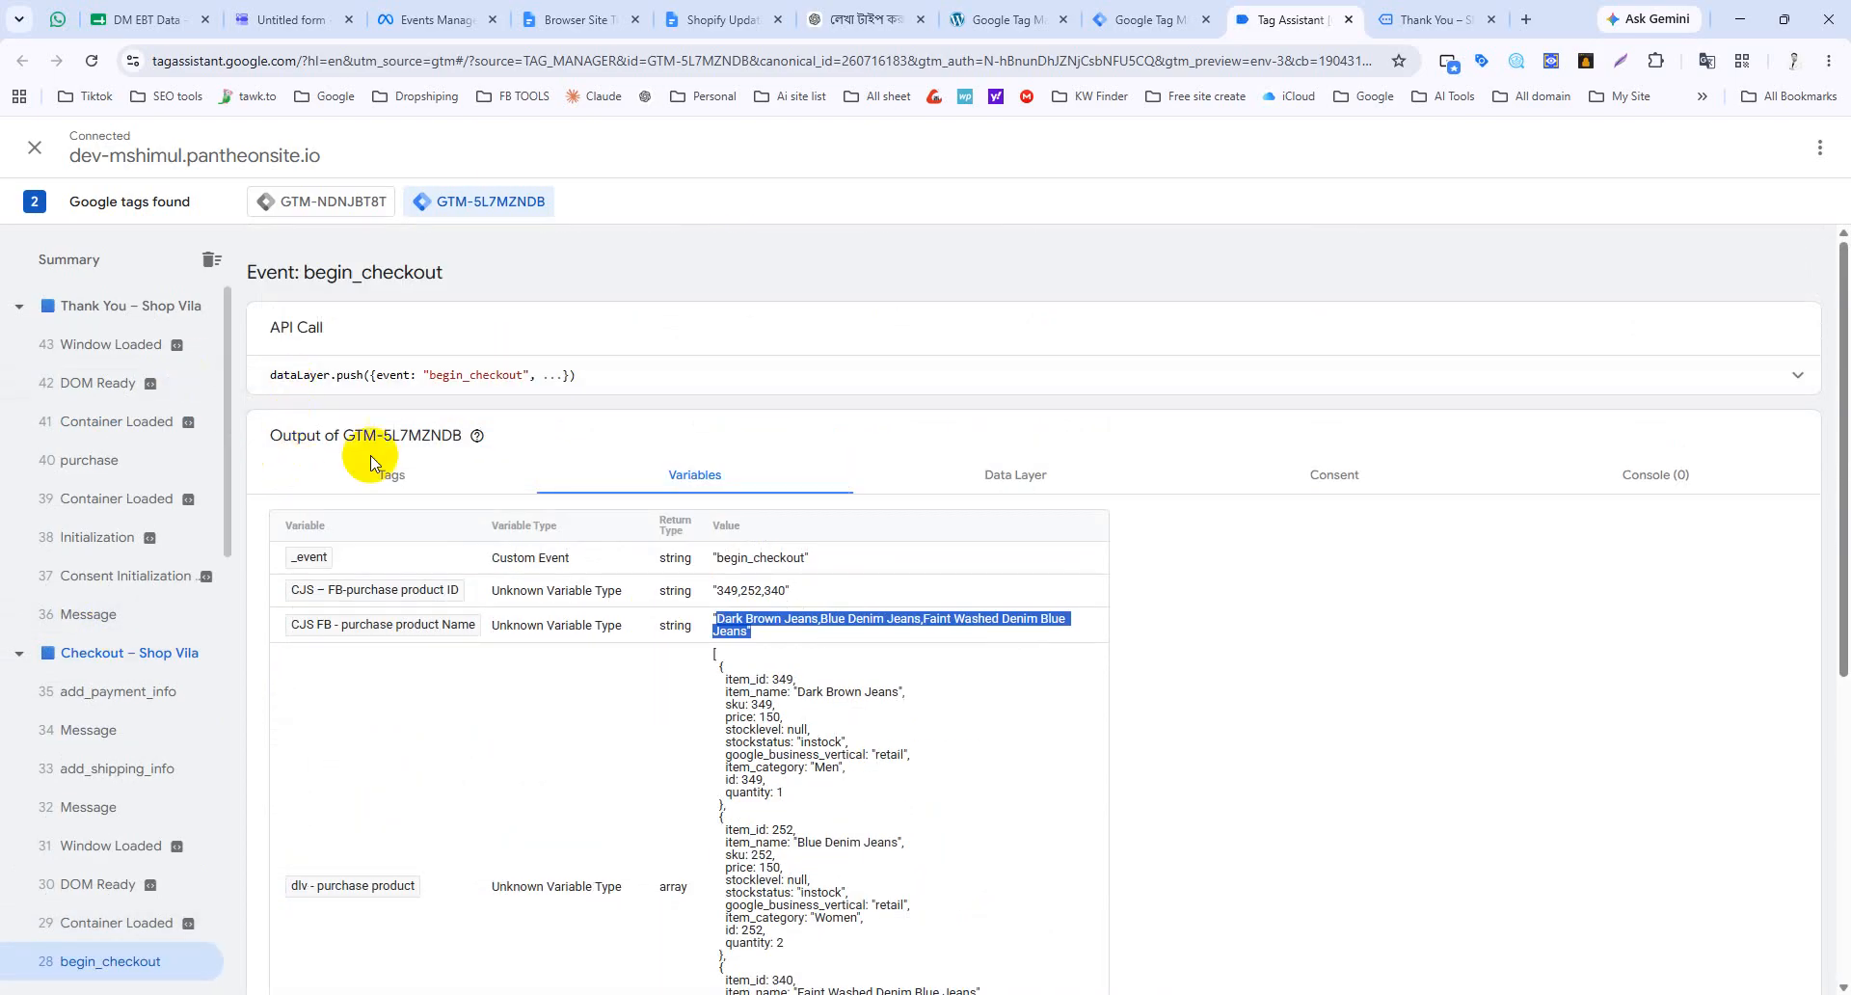
left_click(405, 476)
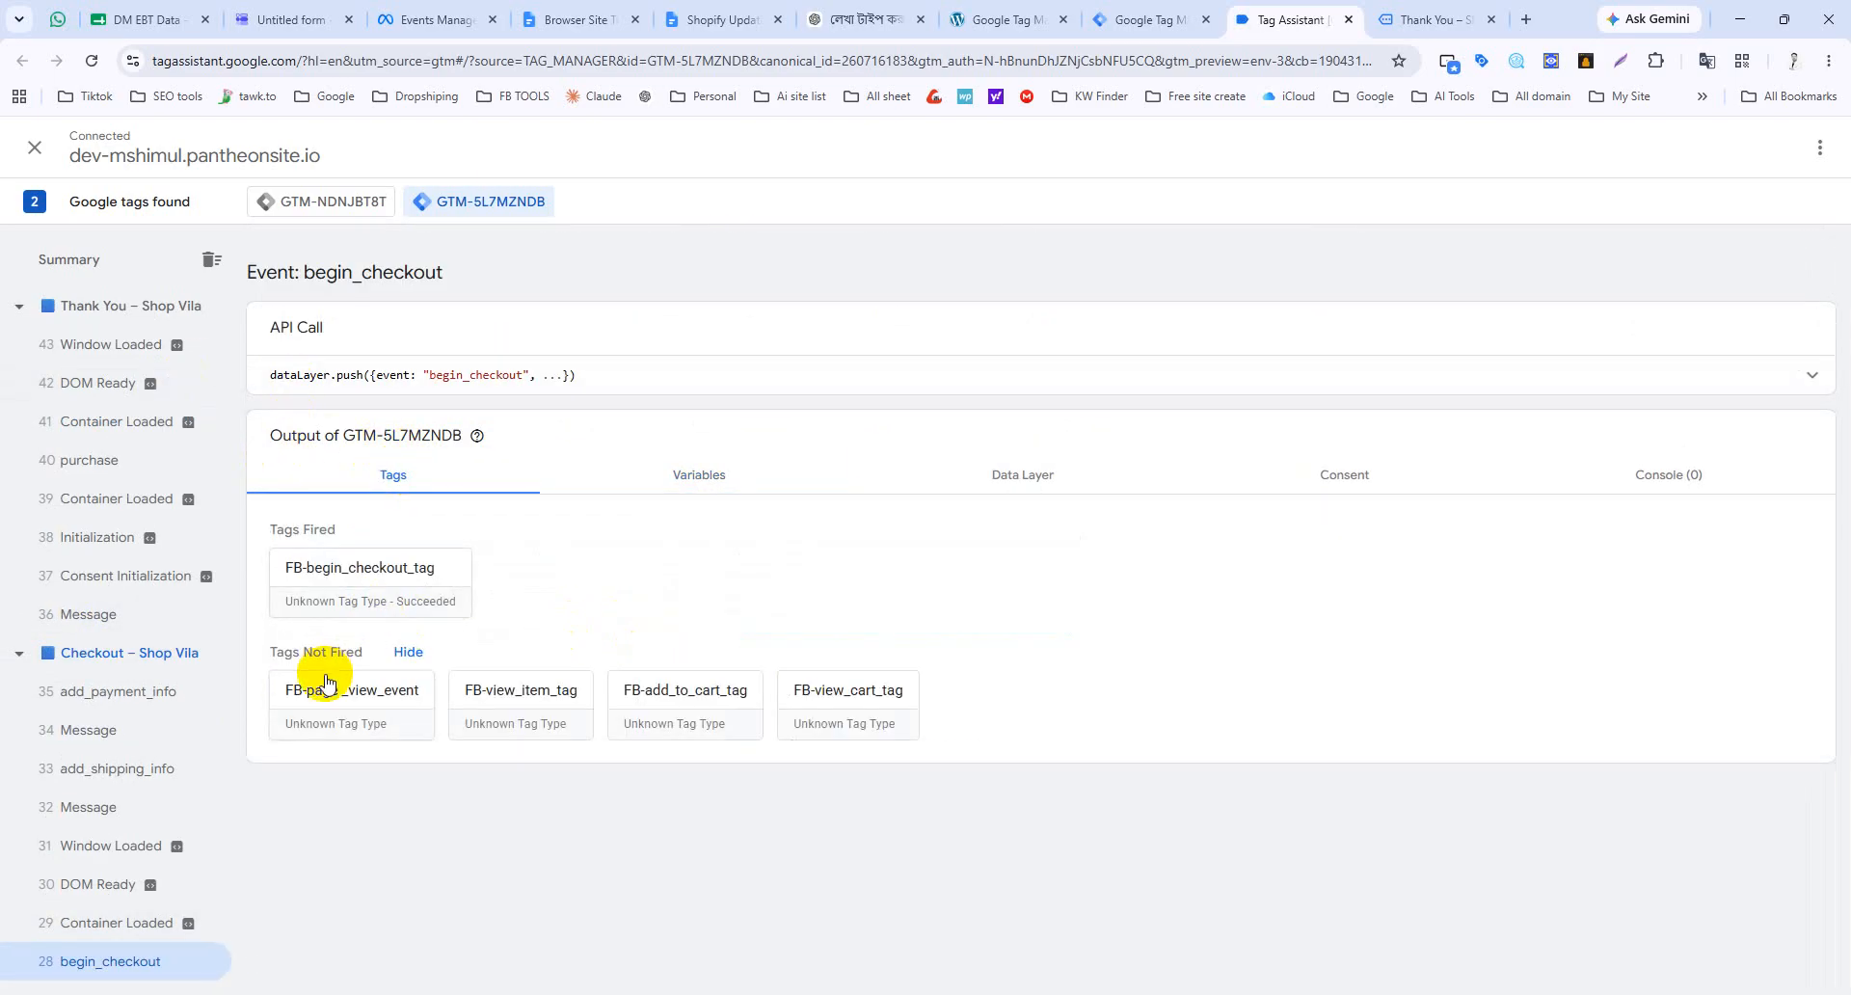
left_click(100, 264)
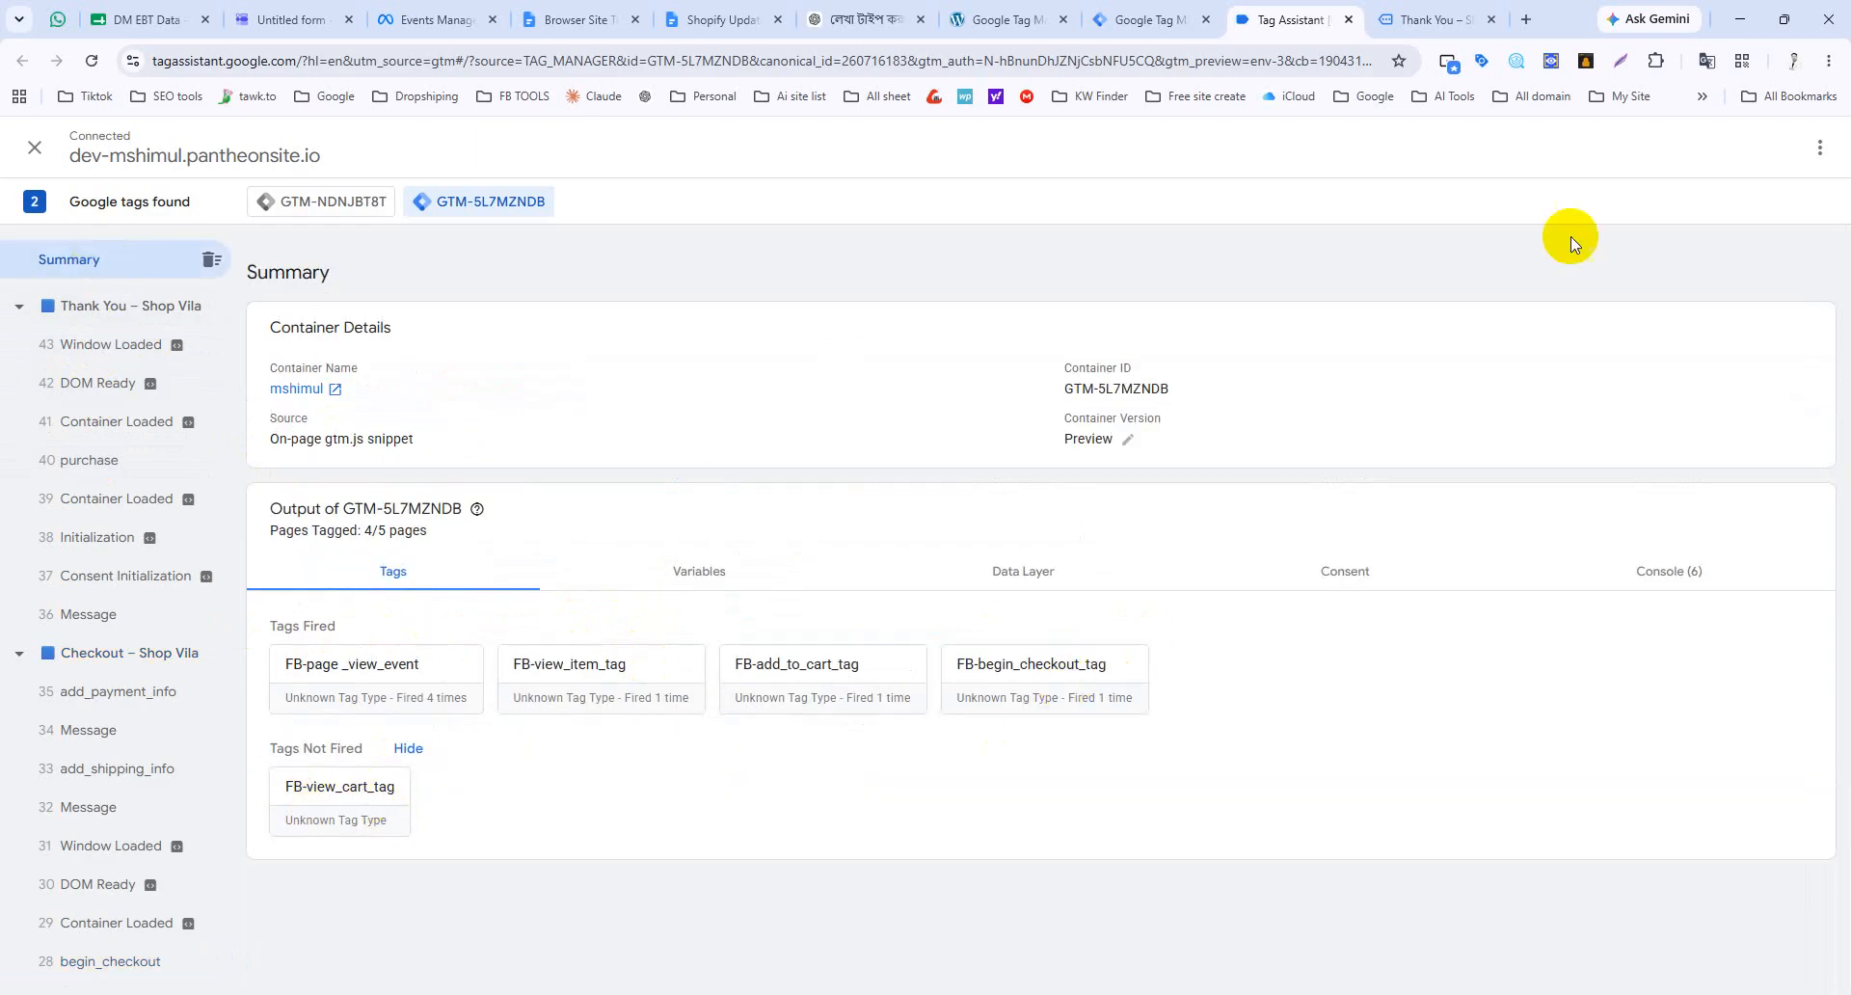
Step: Switch to Google Tag Manager and open the mshimul workspace's list of tags
left_click(1147, 12)
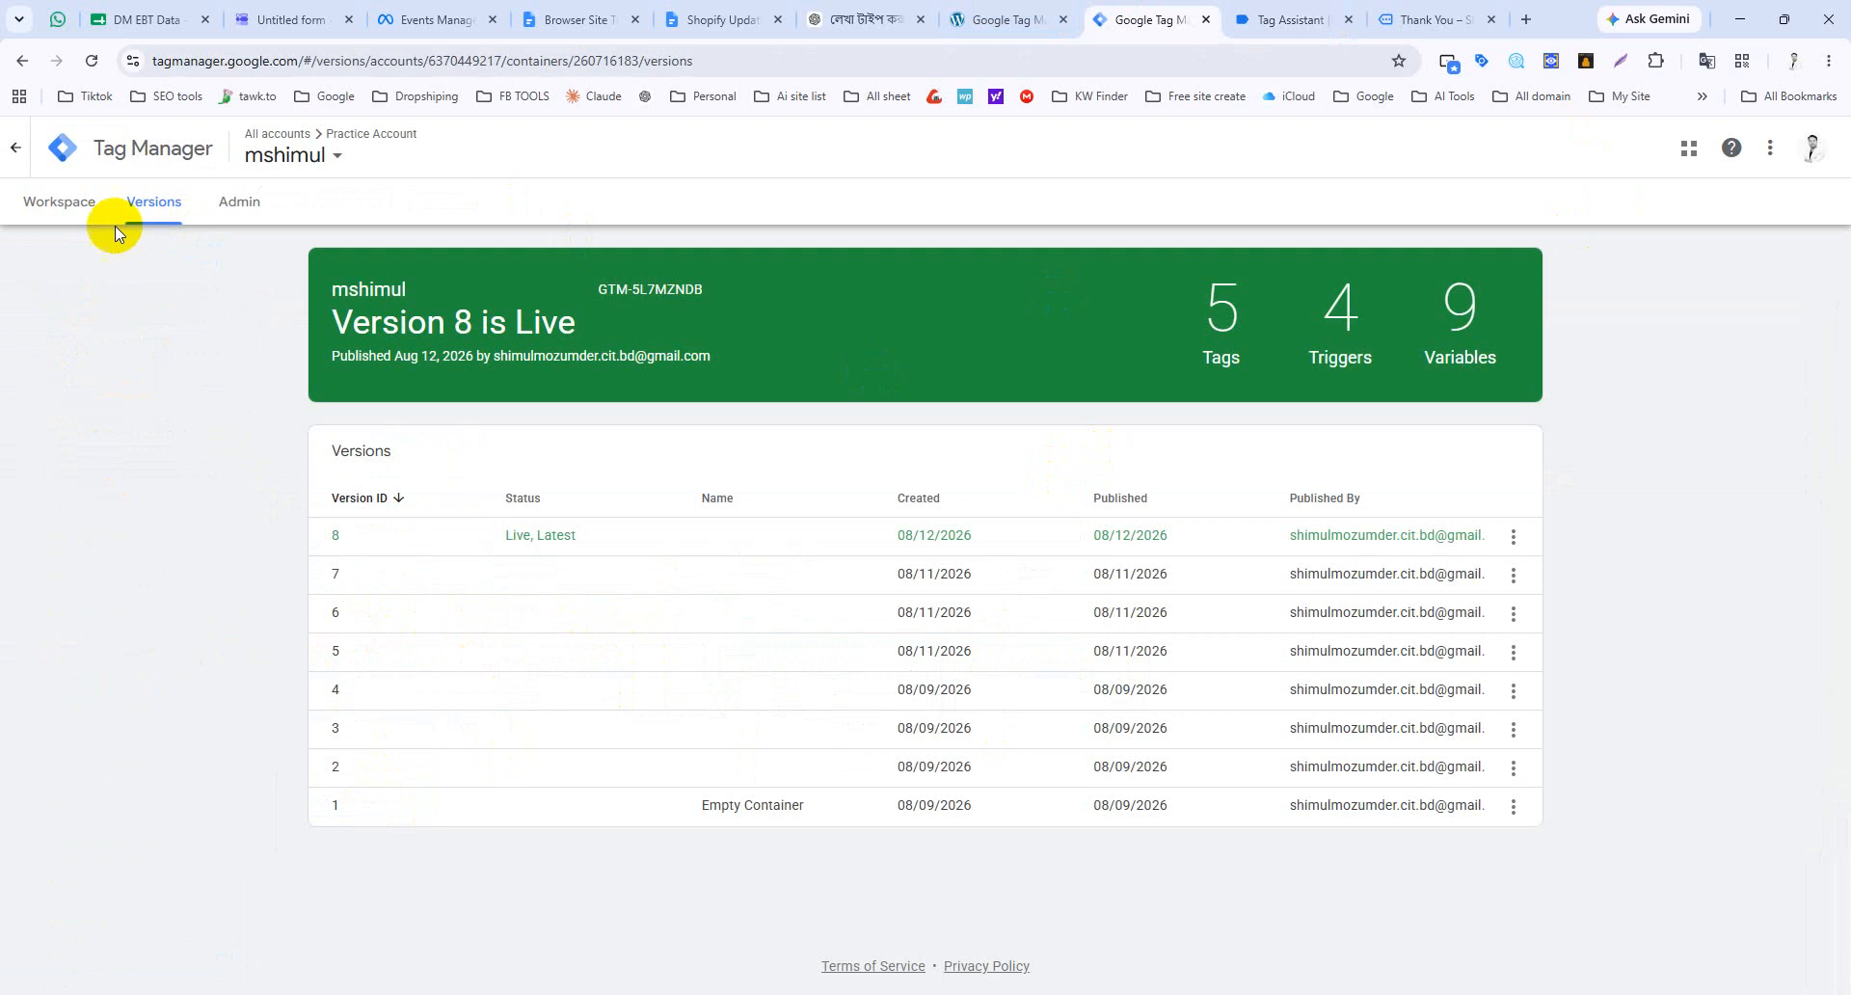
left_click(55, 206)
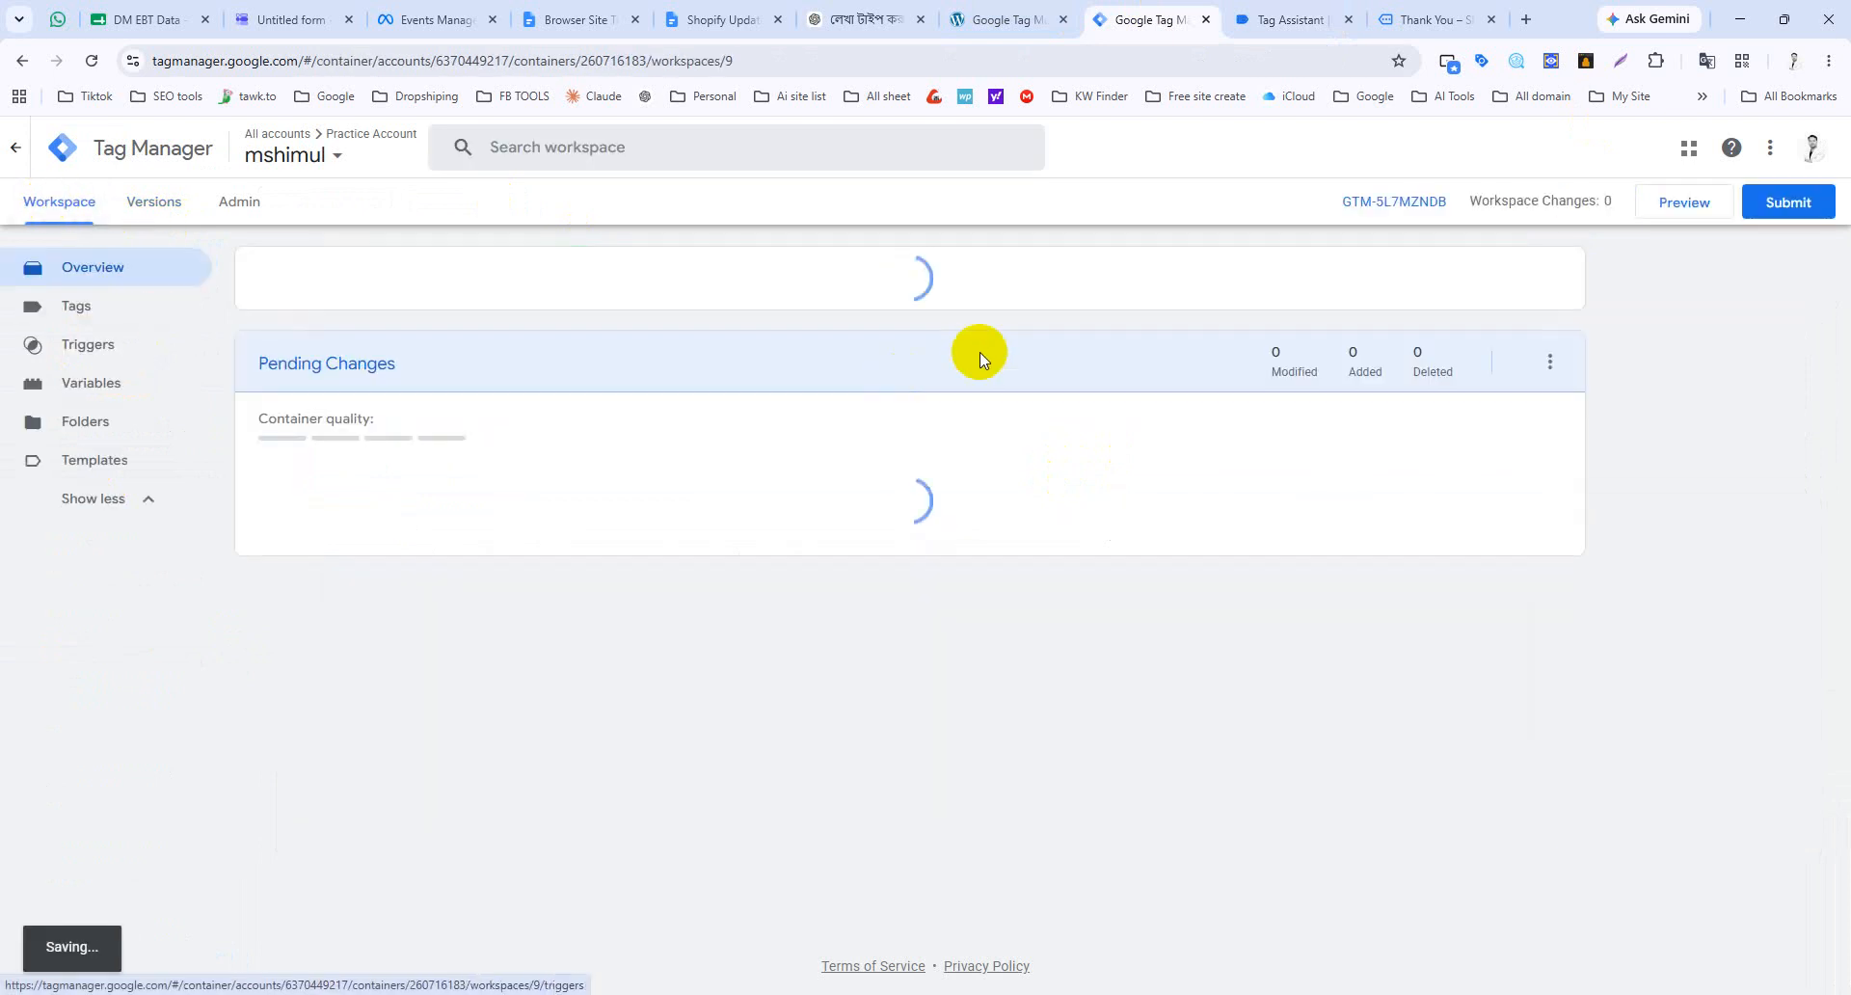
left_click(108, 314)
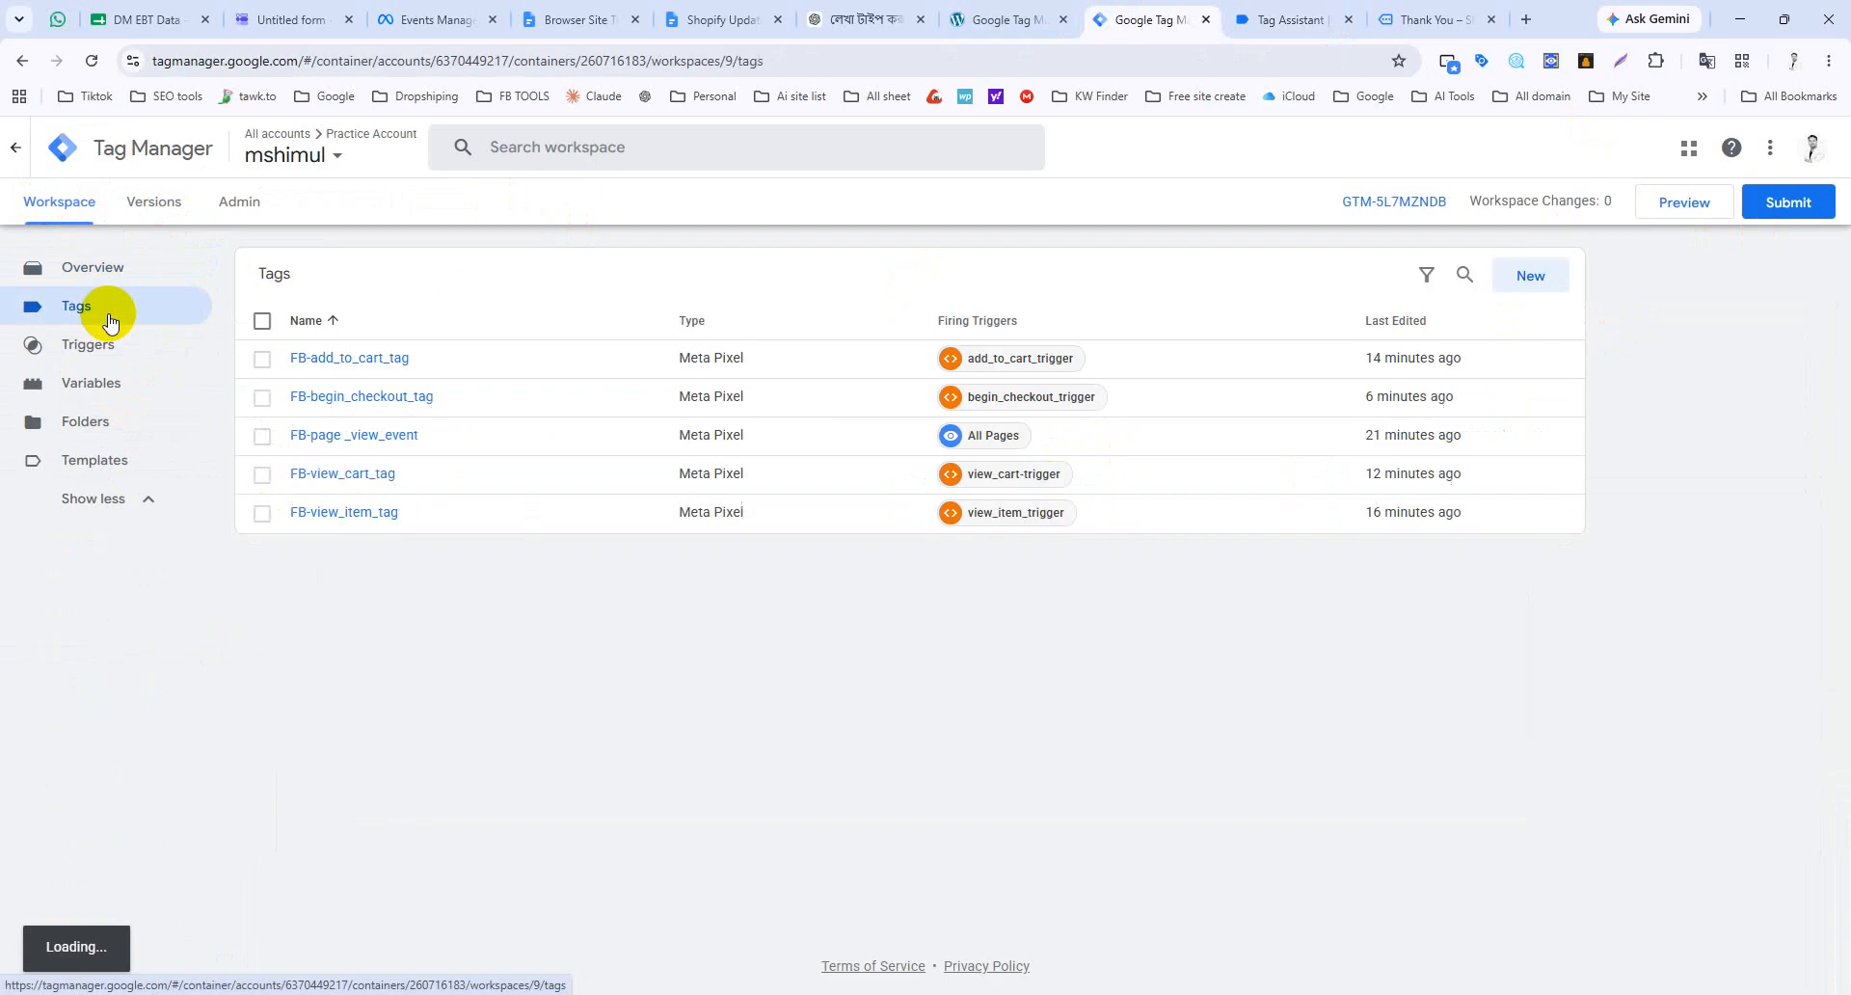
left_click(1519, 280)
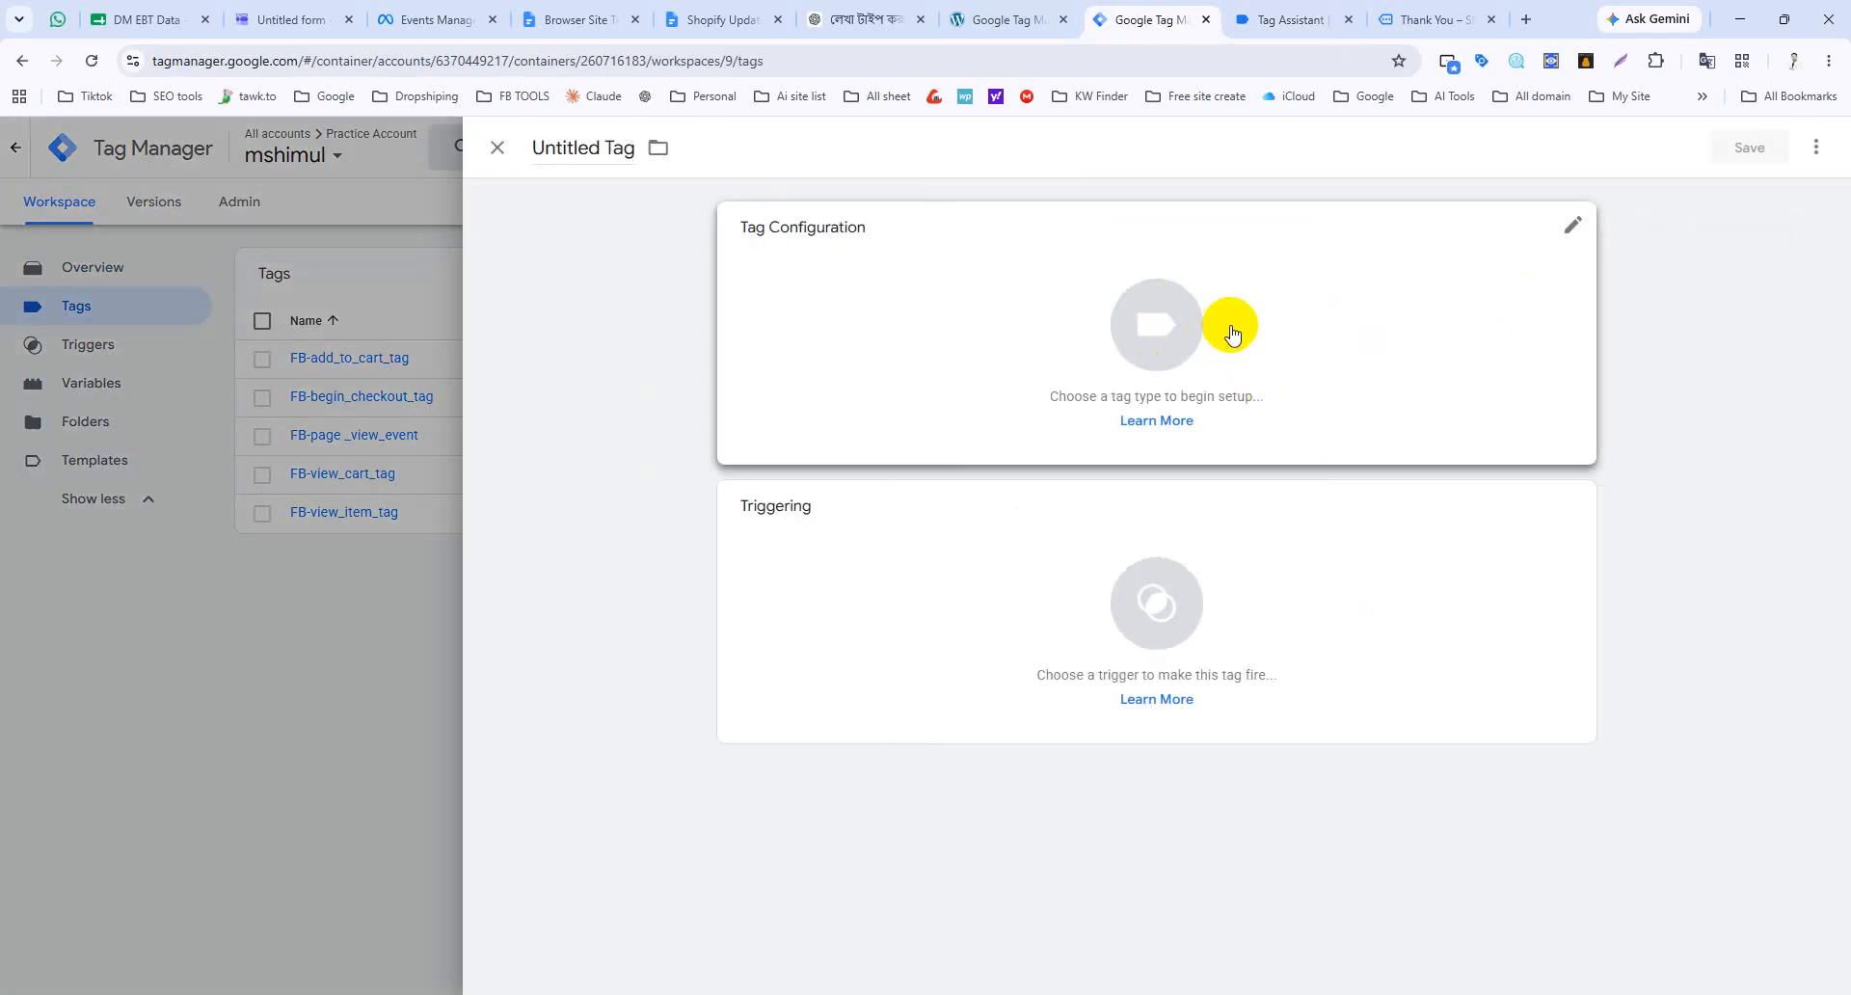
left_click(1227, 322)
scroll(1388, 648, "down", 2)
left_click(1394, 642)
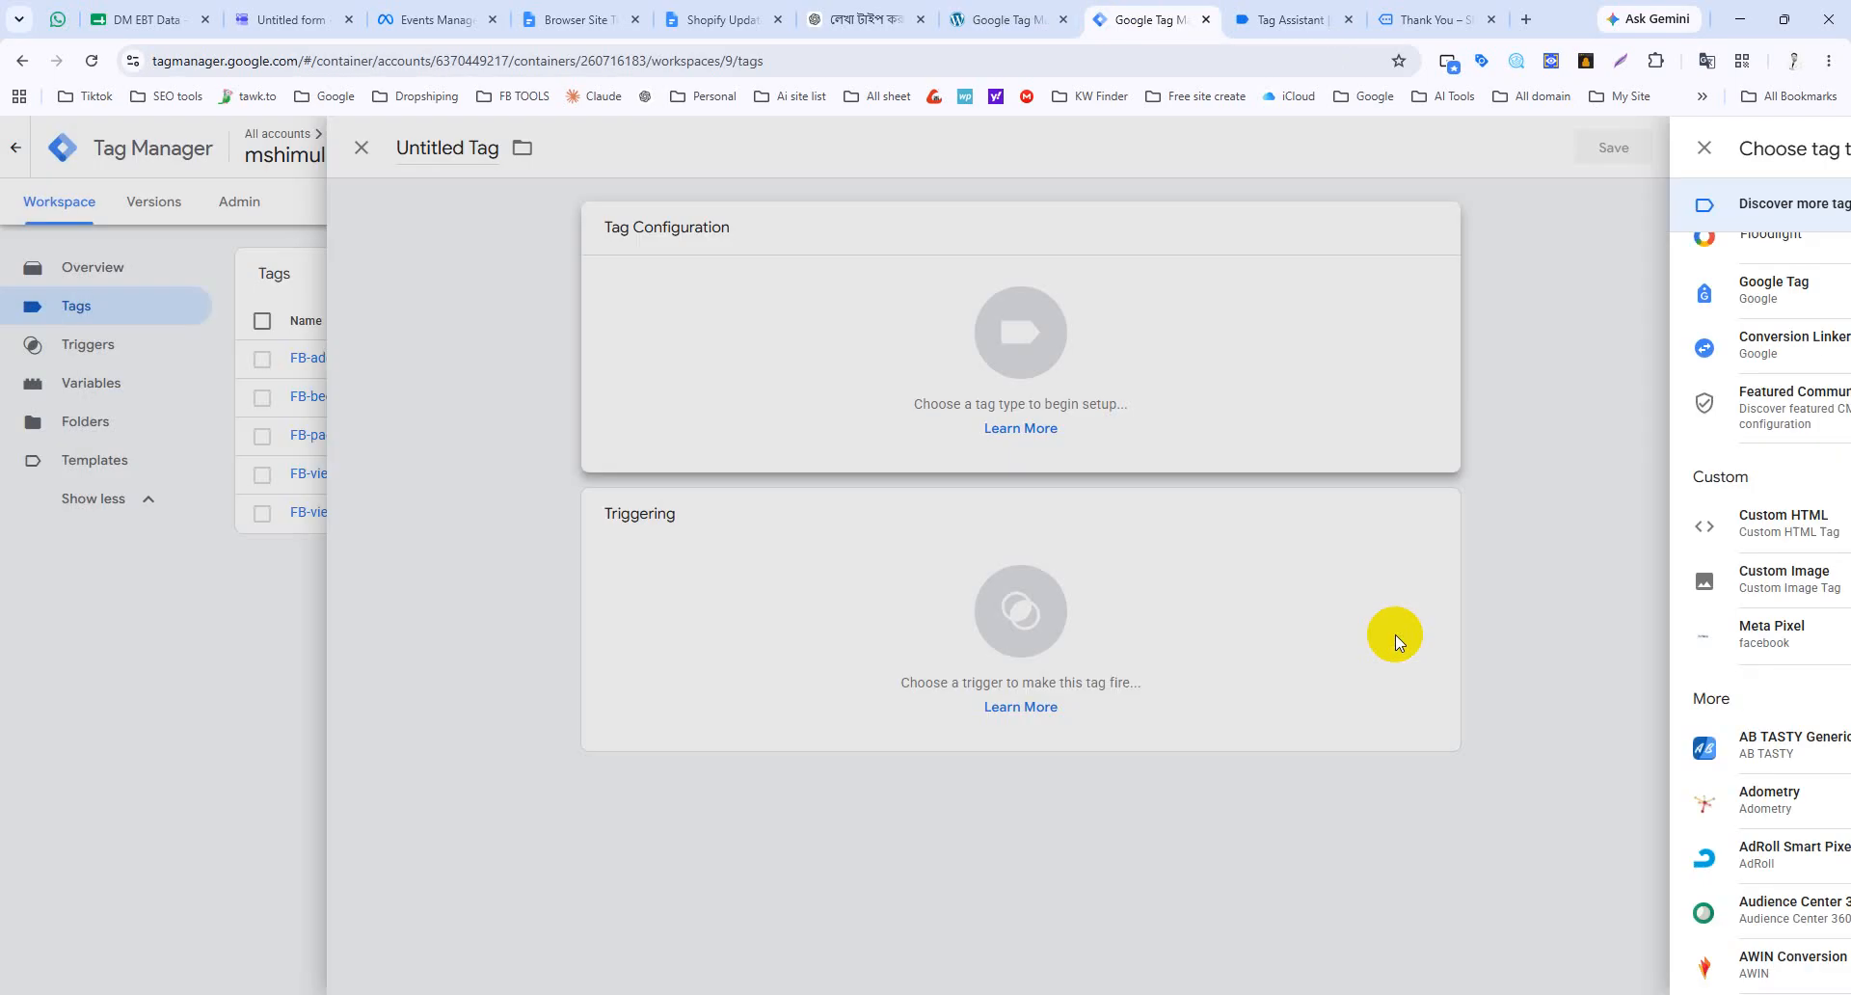
left_click(969, 442)
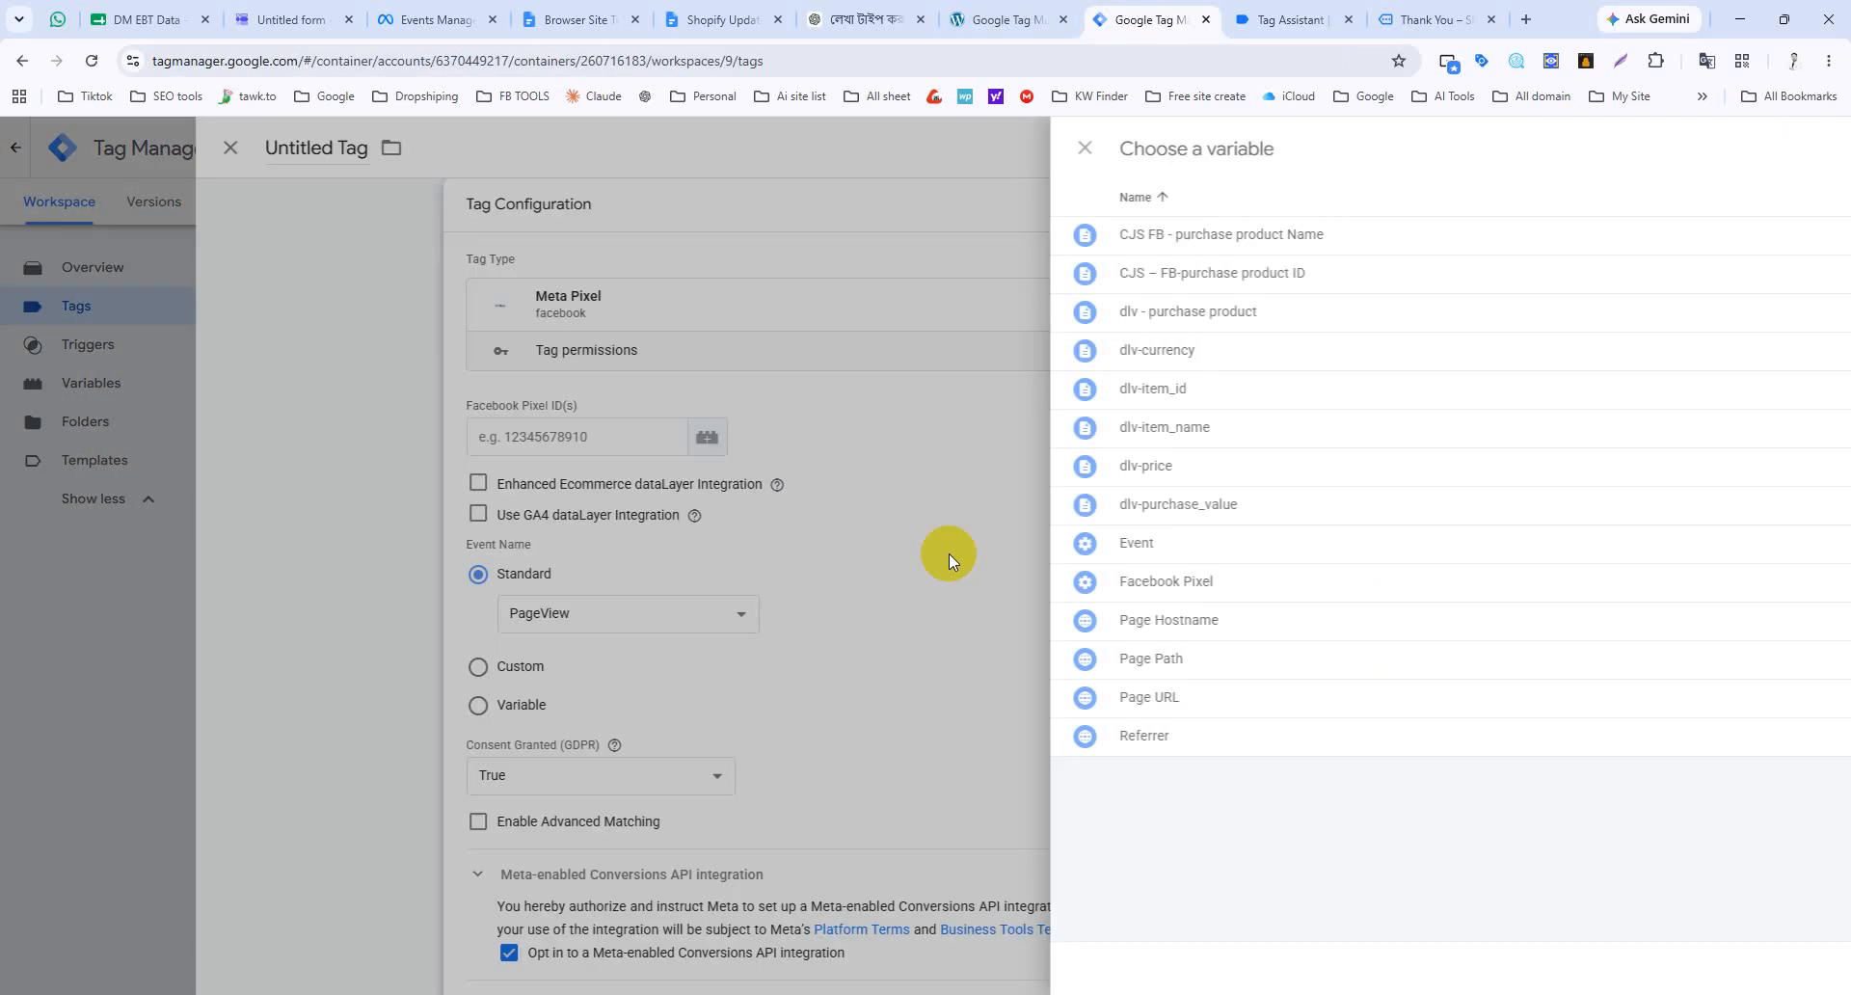
left_click(640, 584)
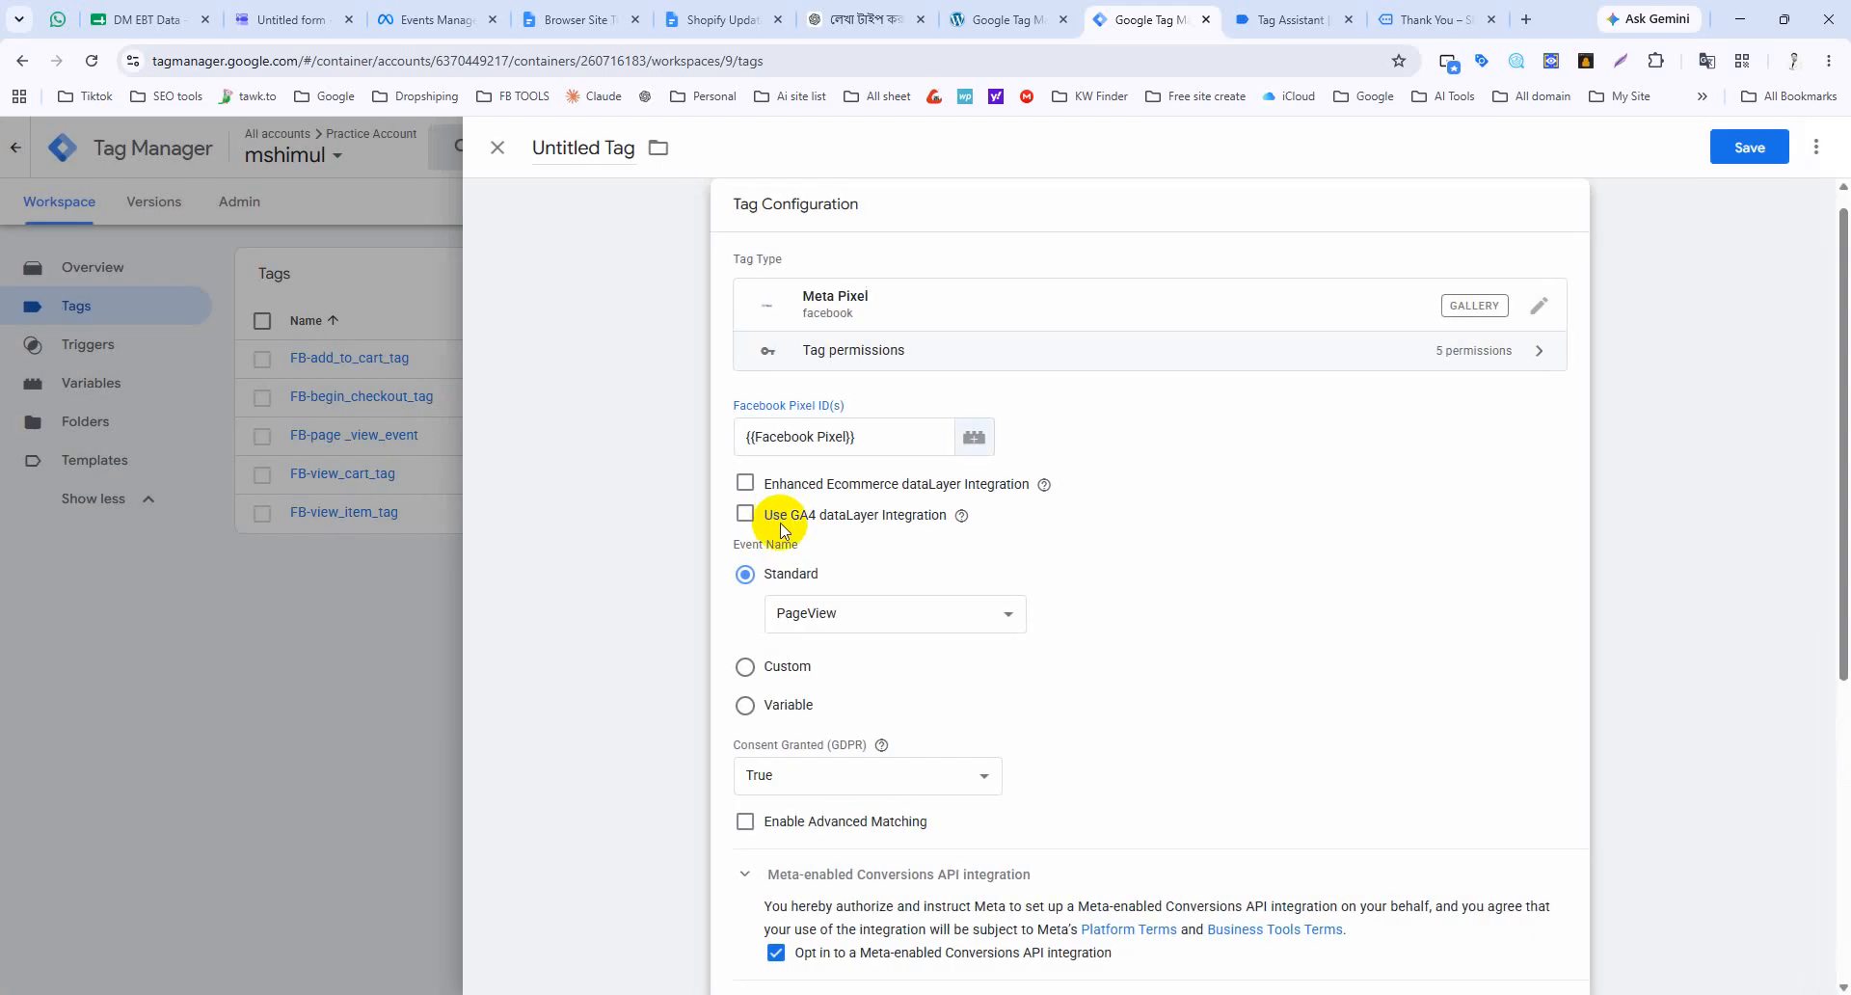
left_click(820, 615)
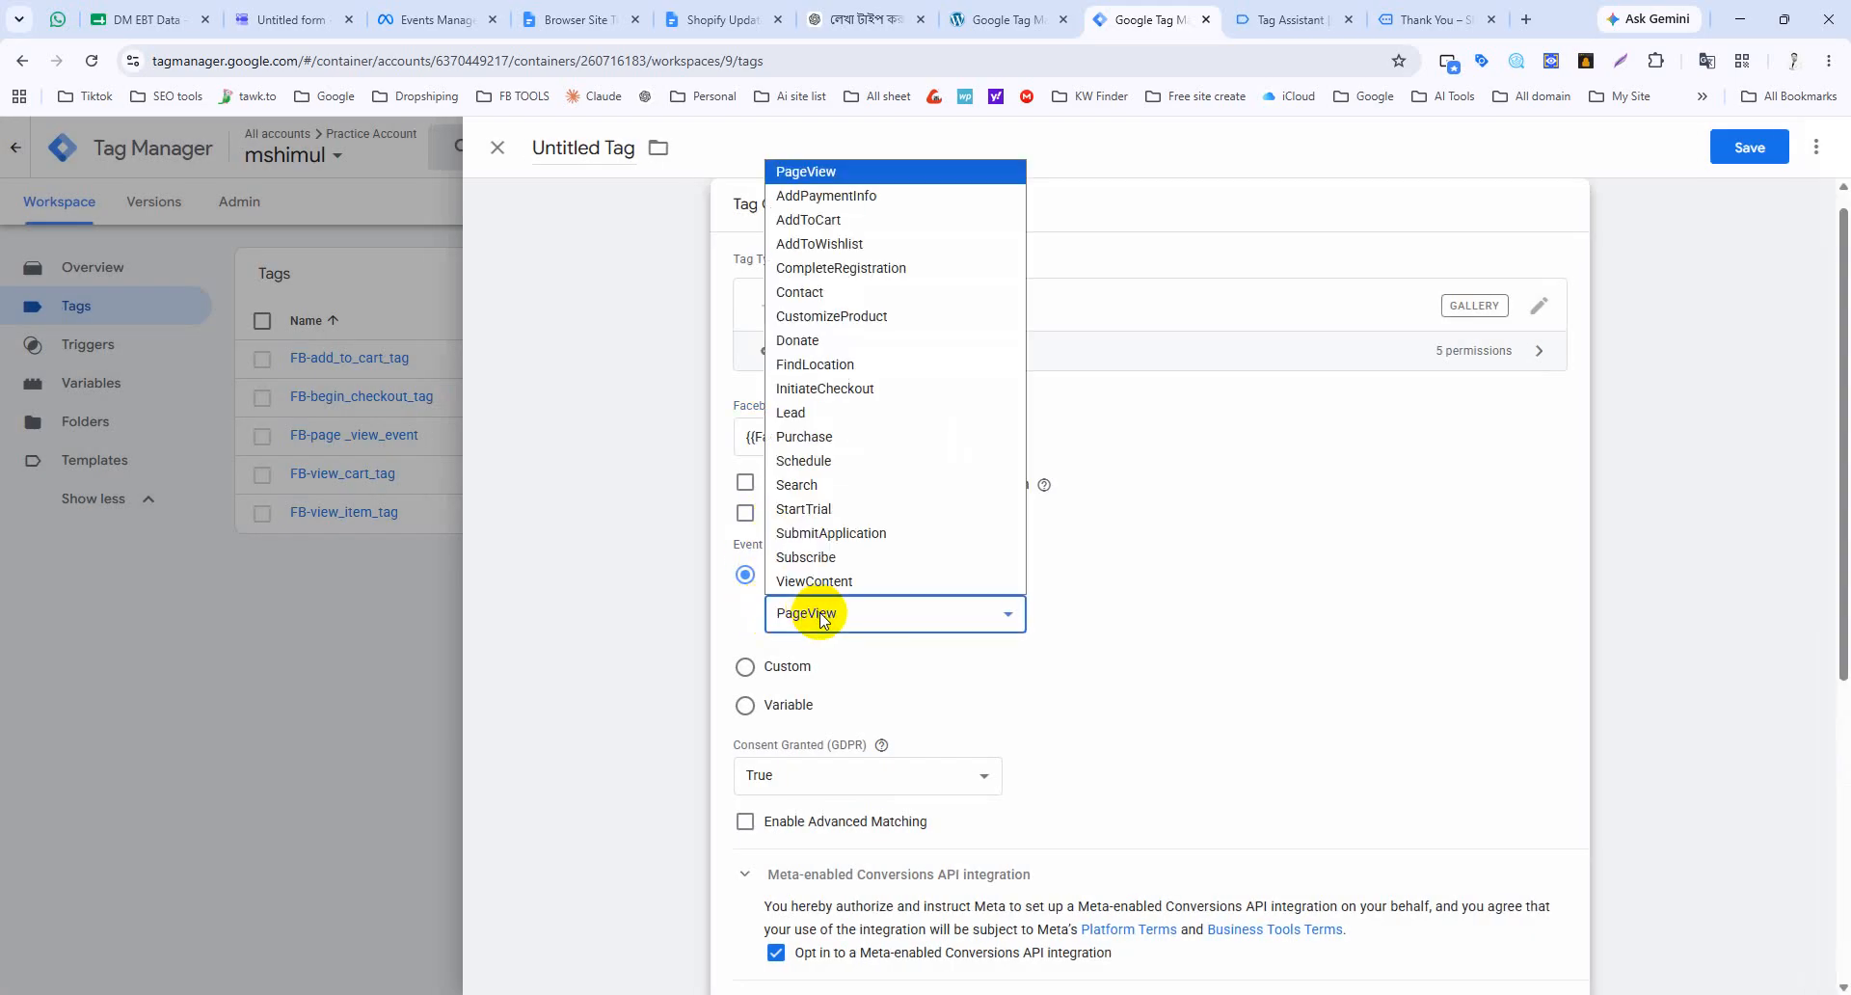
left_click(810, 436)
scroll(881, 639, "down", 1)
scroll(881, 638, "down", 3)
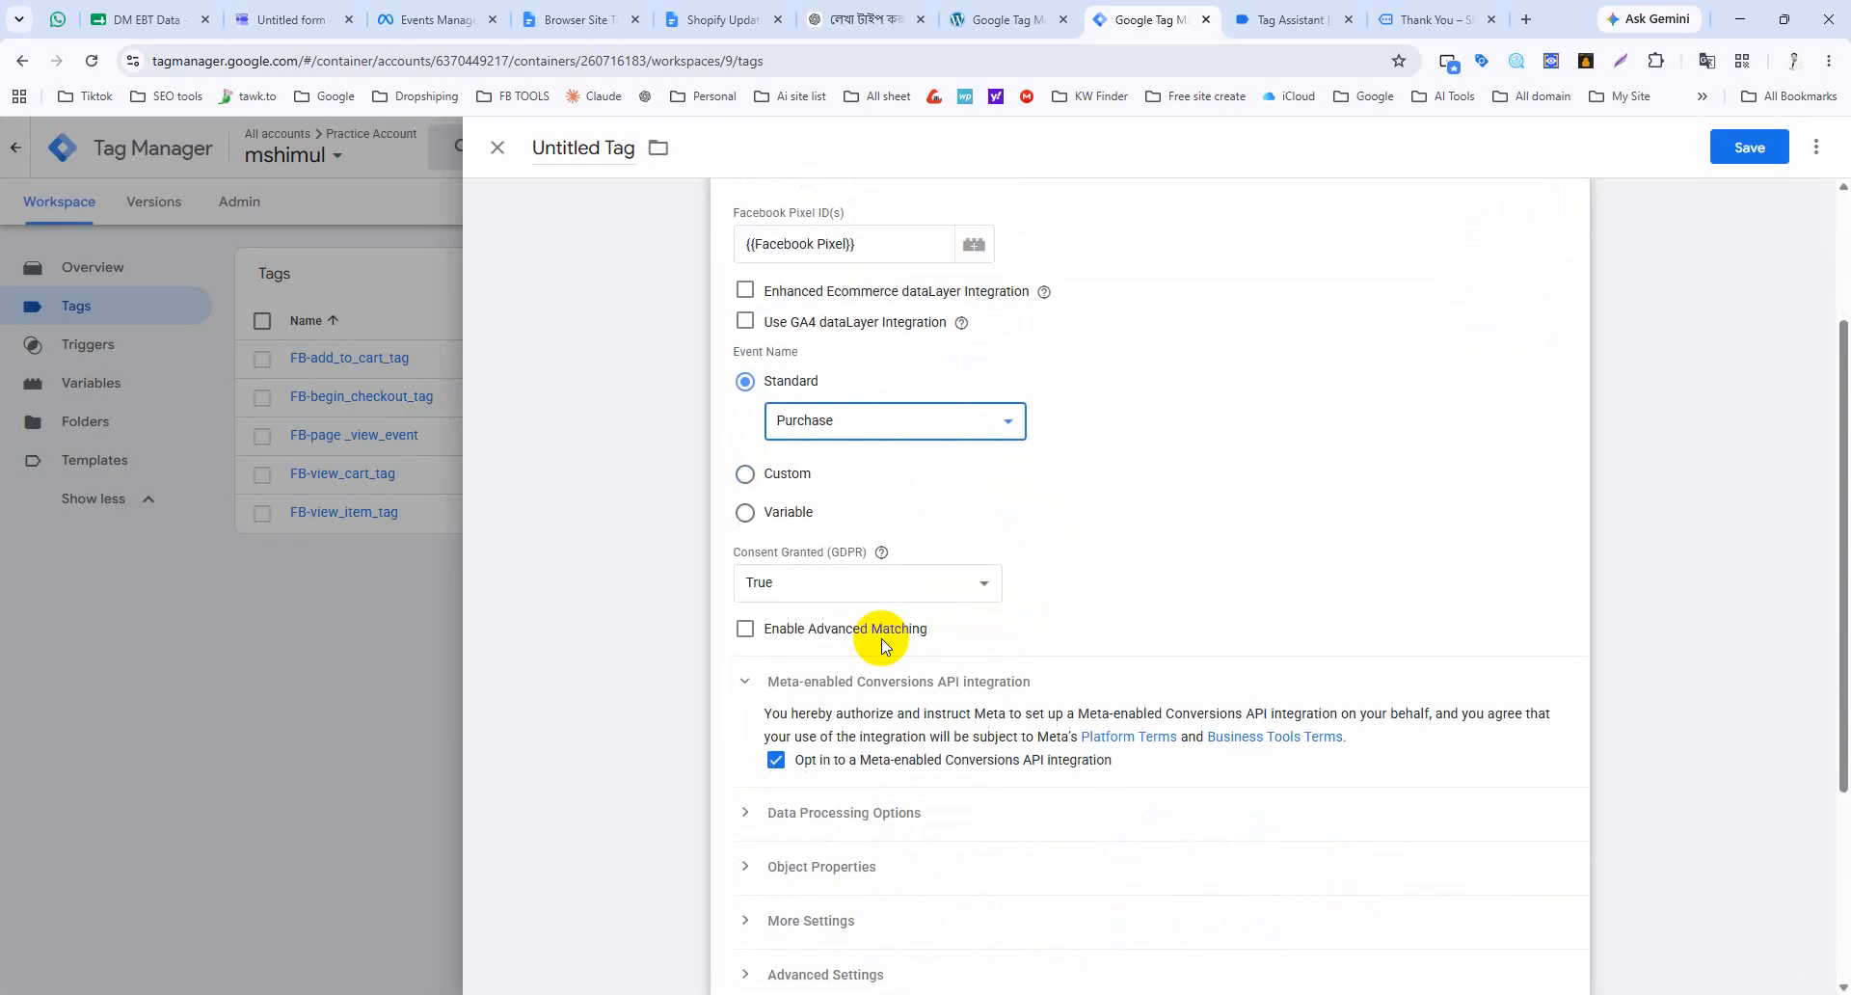
left_click(745, 679)
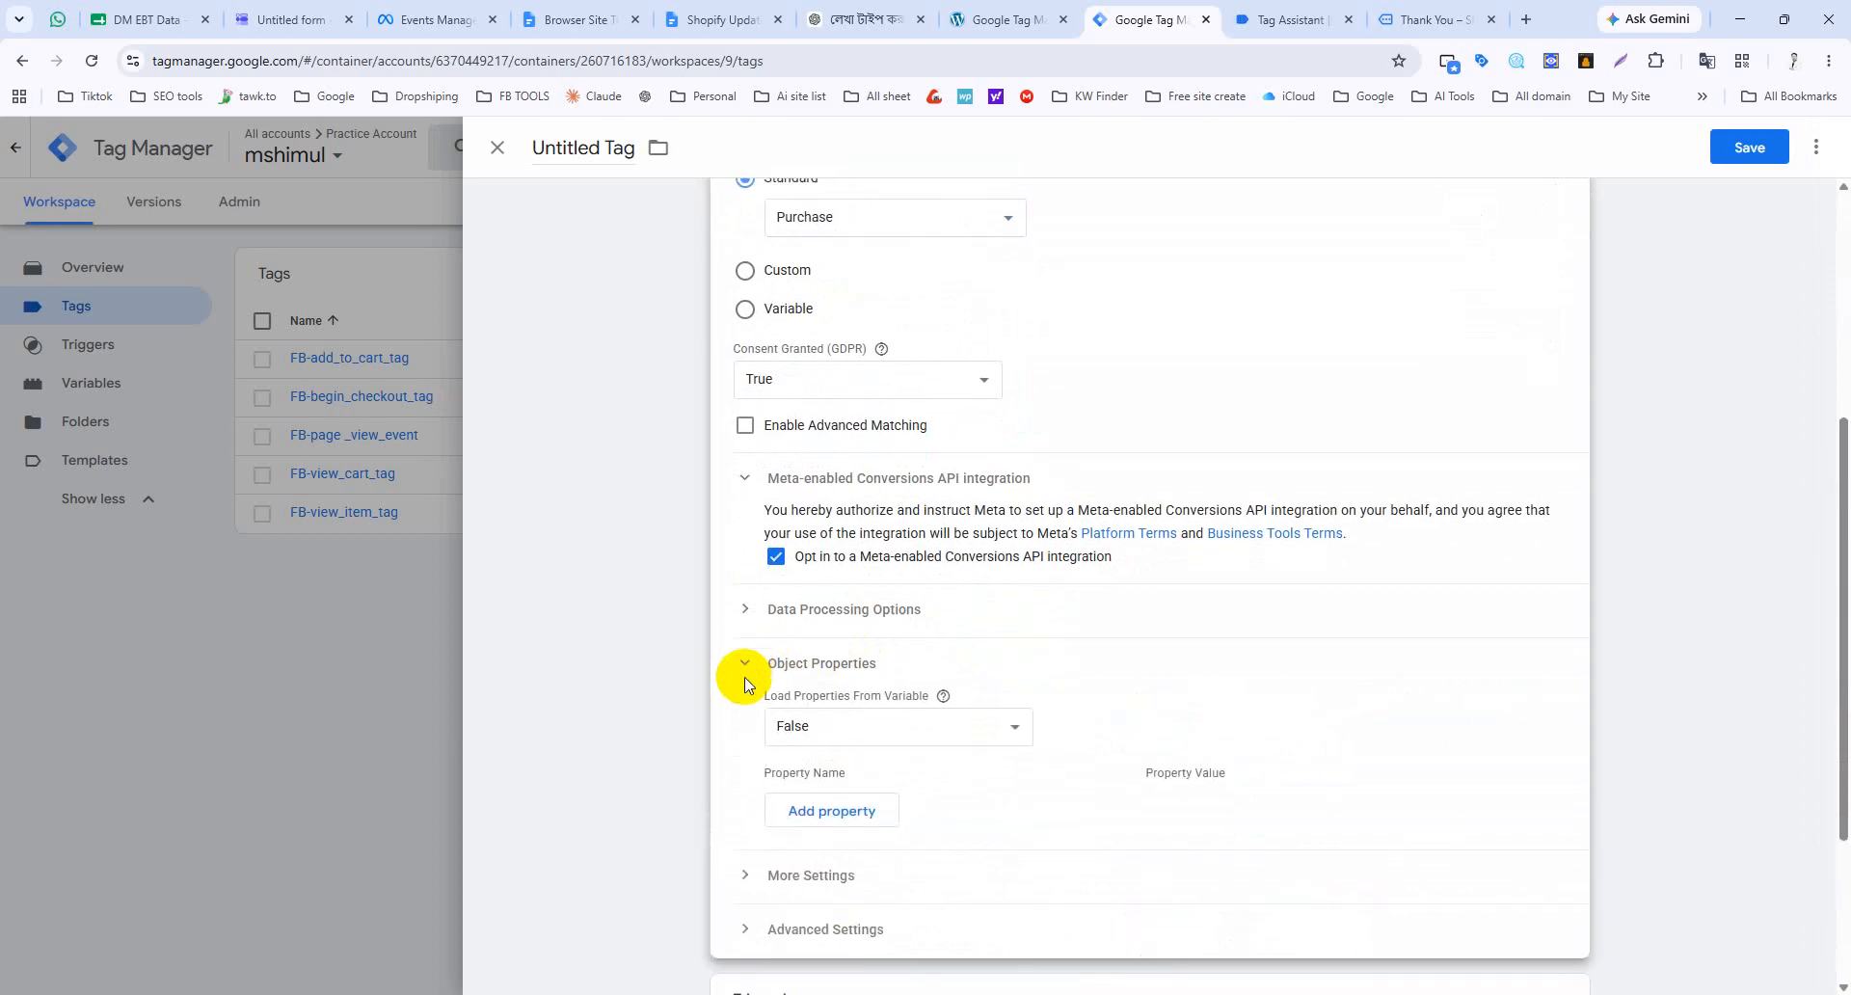
scroll(800, 598, "down", 3)
left_click(831, 540)
left_click(832, 585)
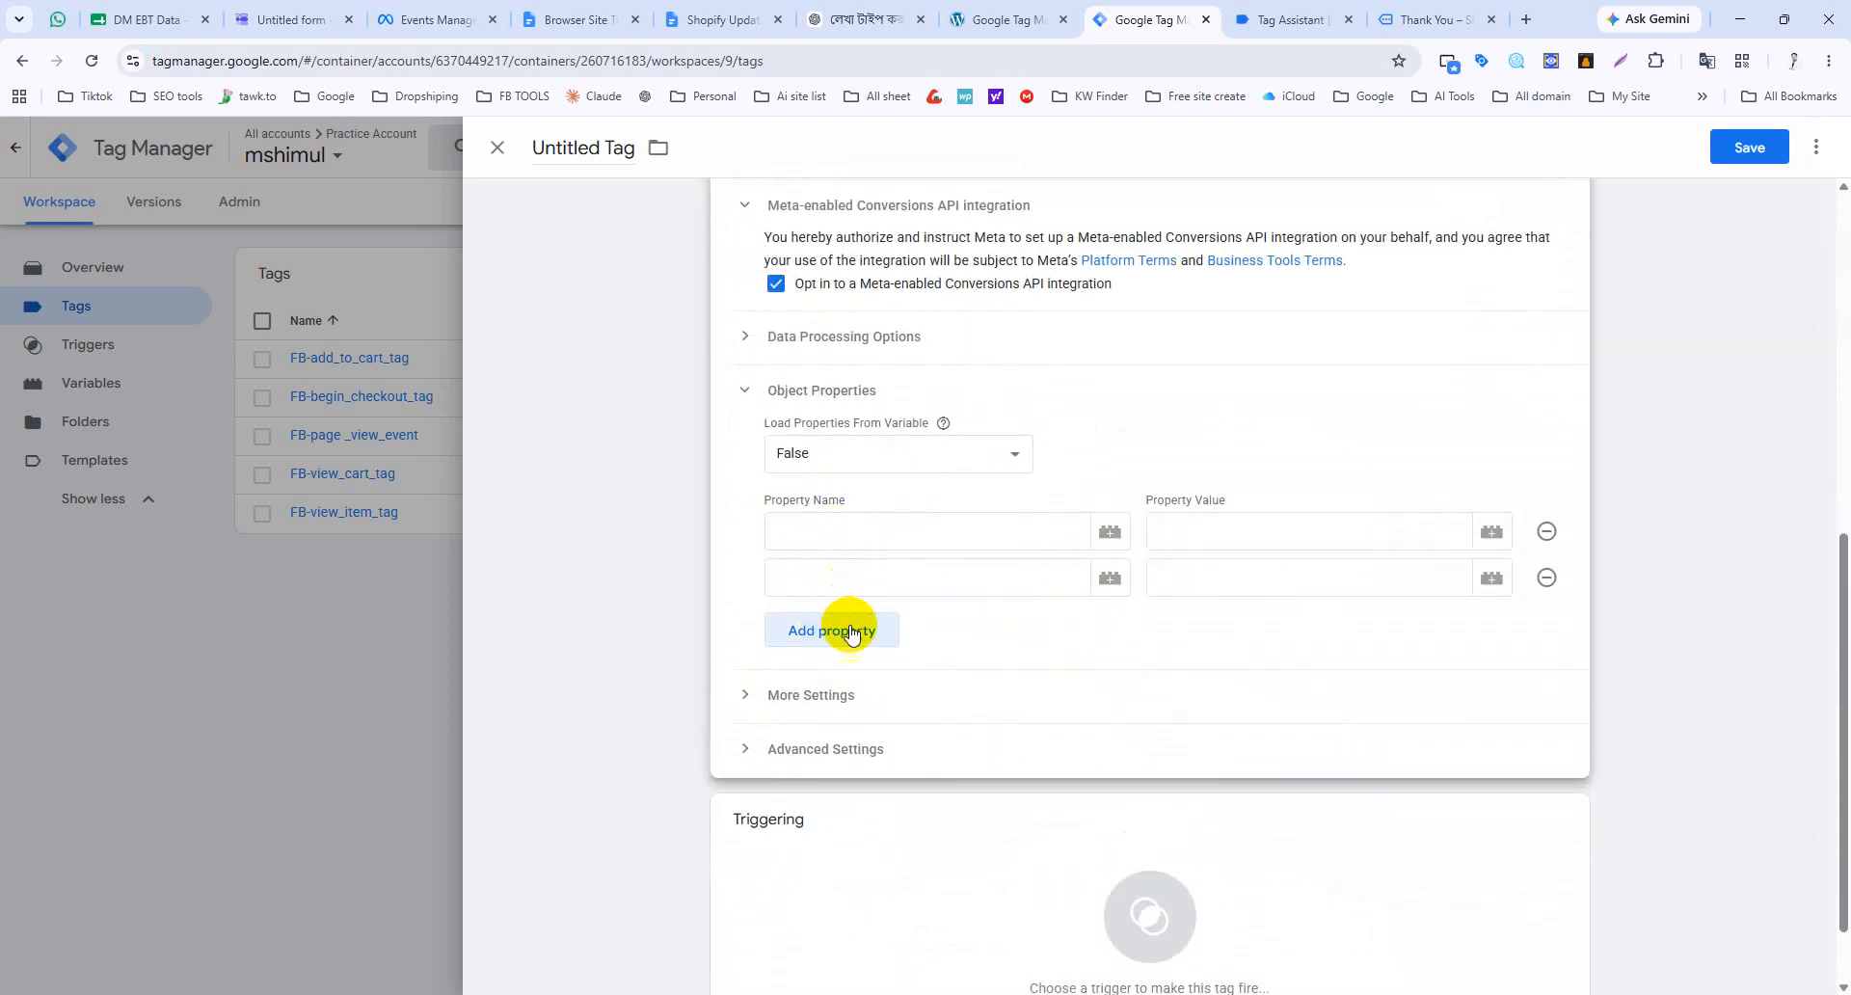
left_click(843, 629)
left_click(843, 675)
left_click(841, 731)
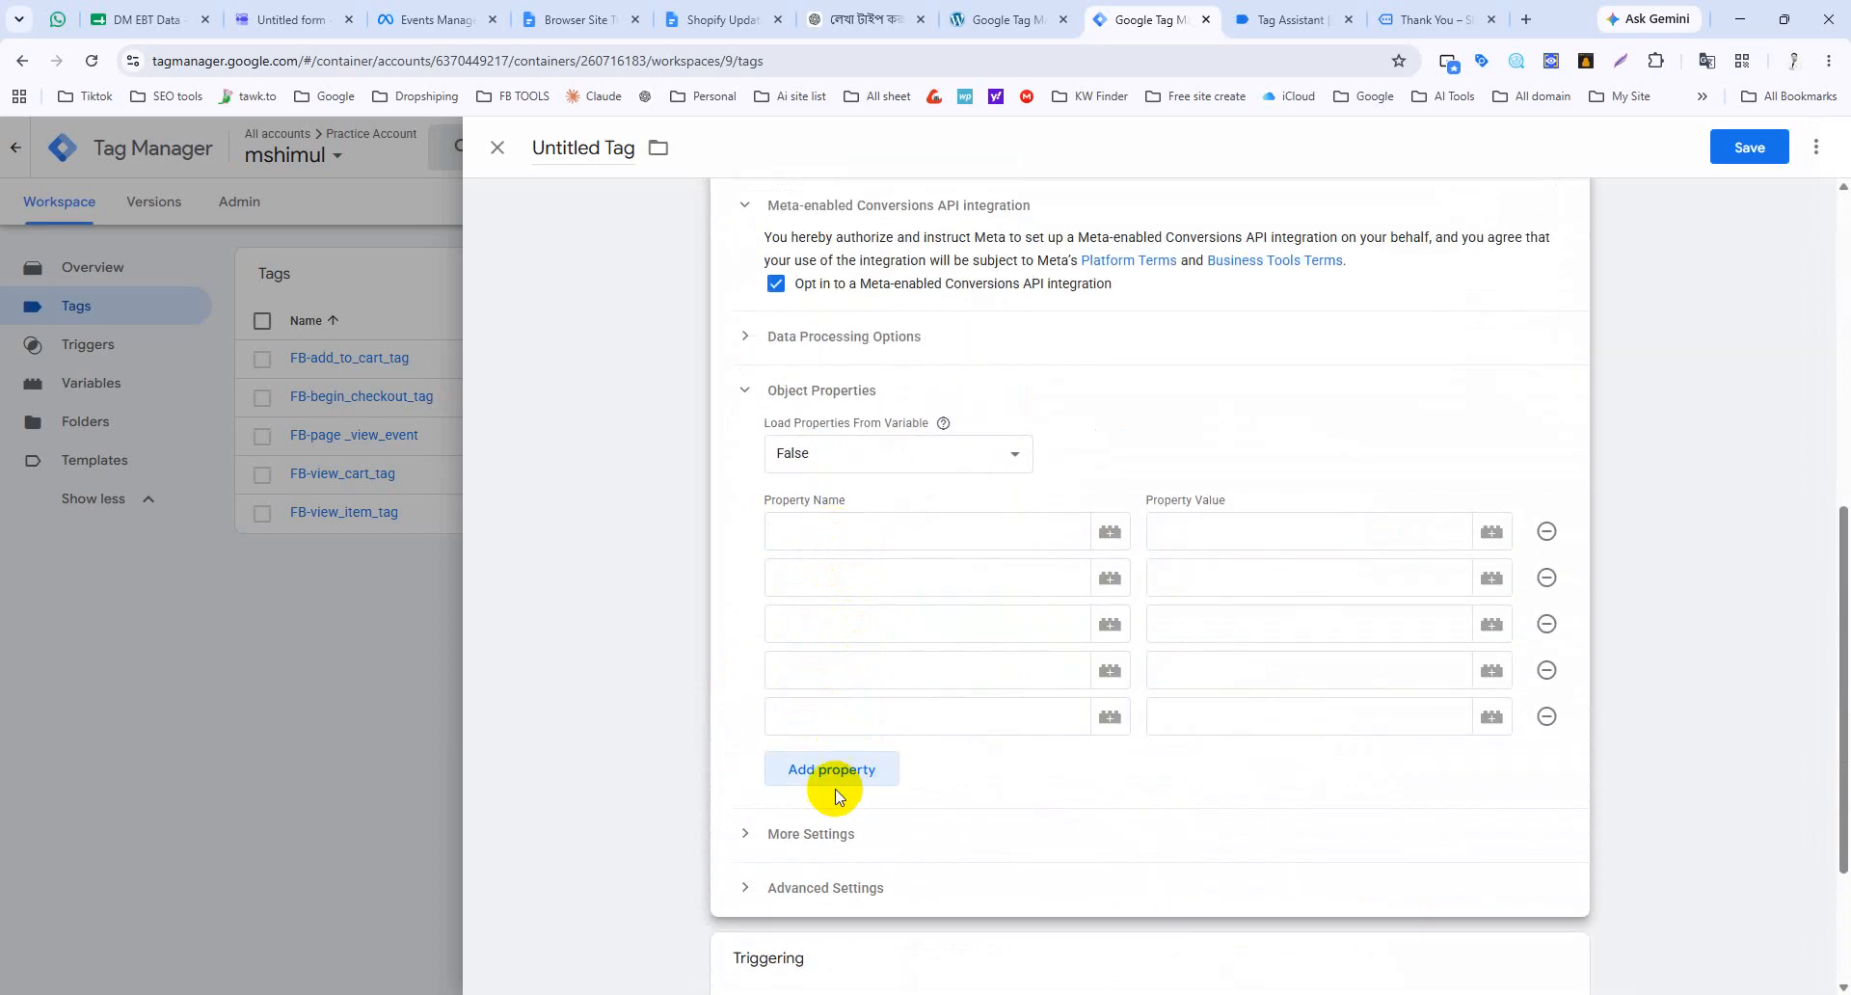
left_click(837, 775)
left_click(845, 818)
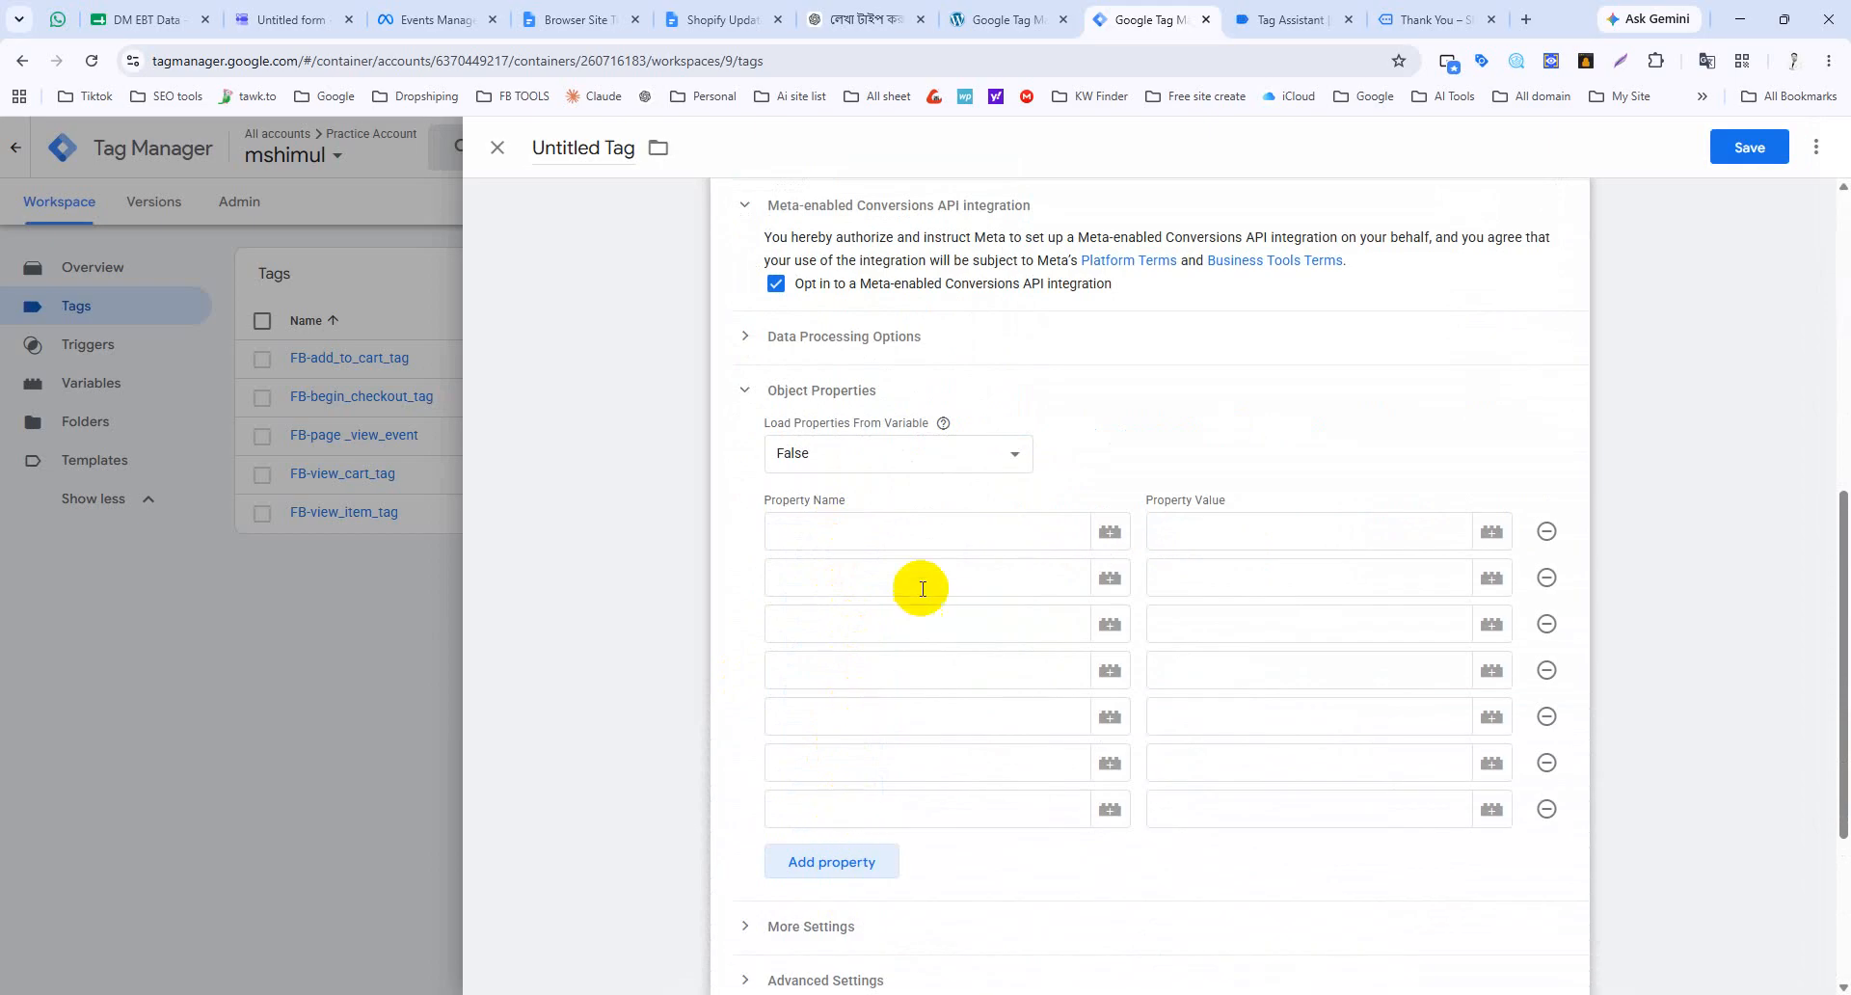
left_click(935, 534)
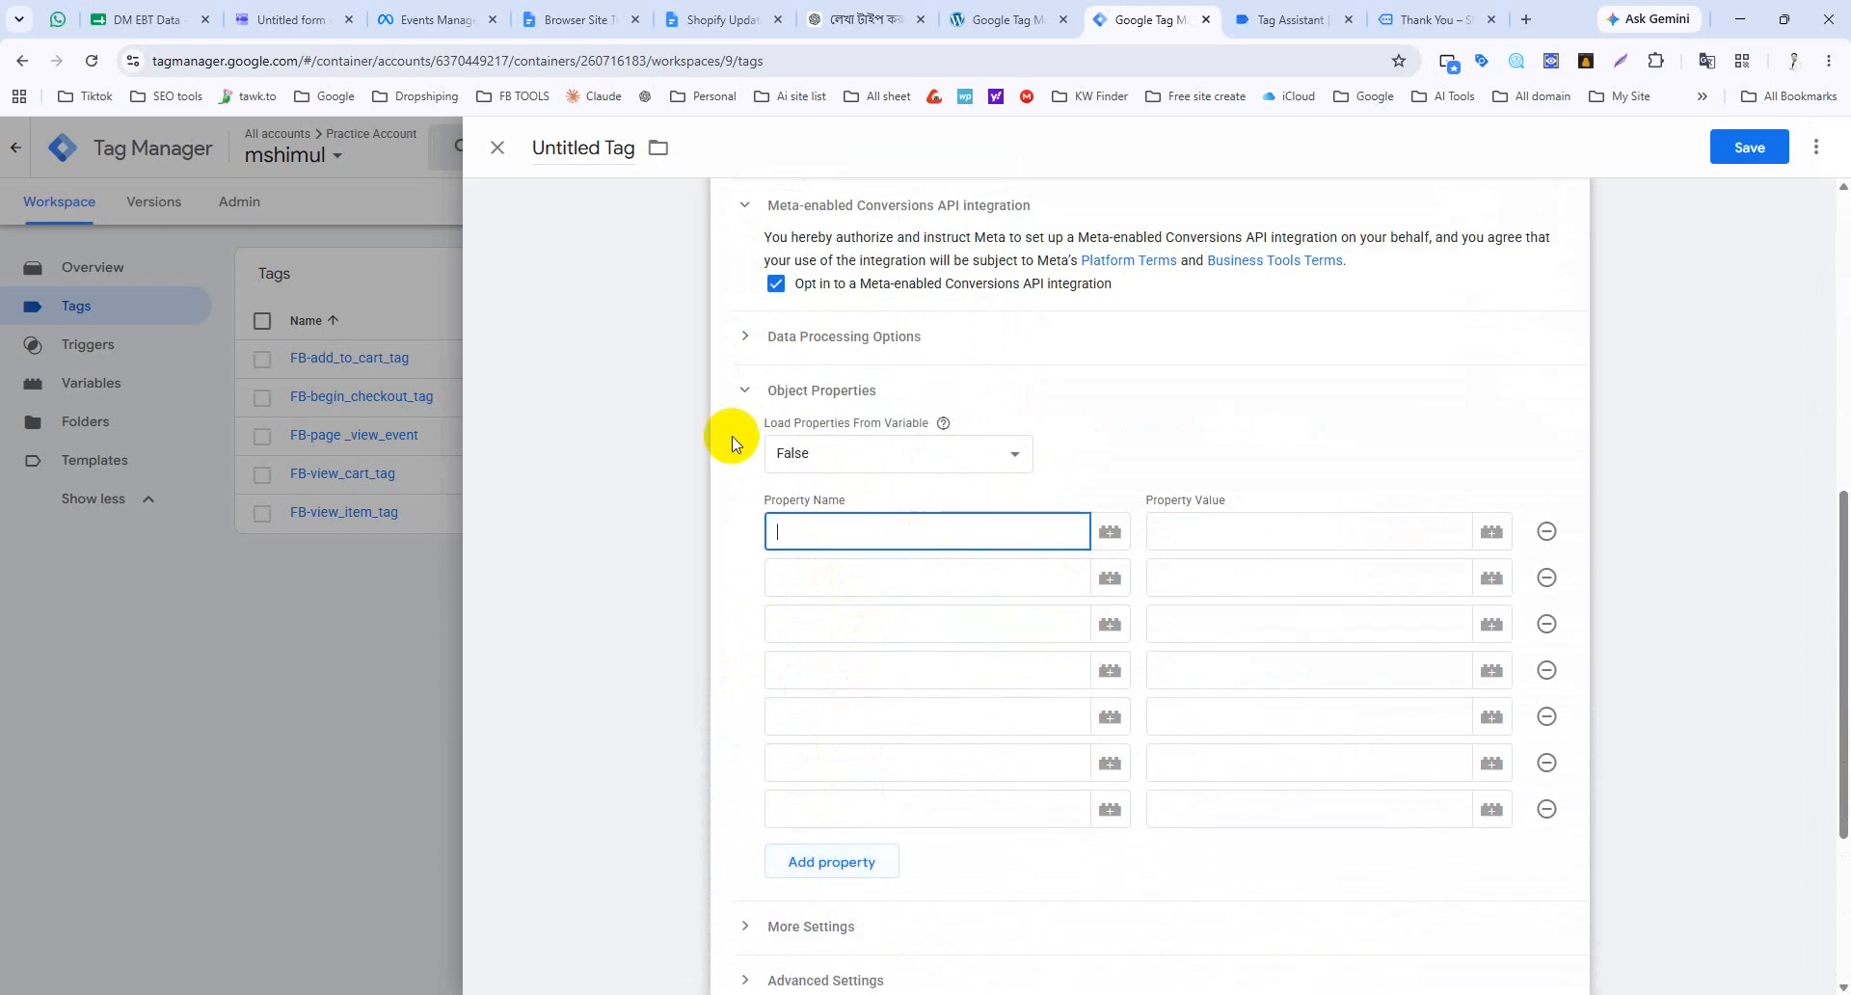
left_click(498, 146)
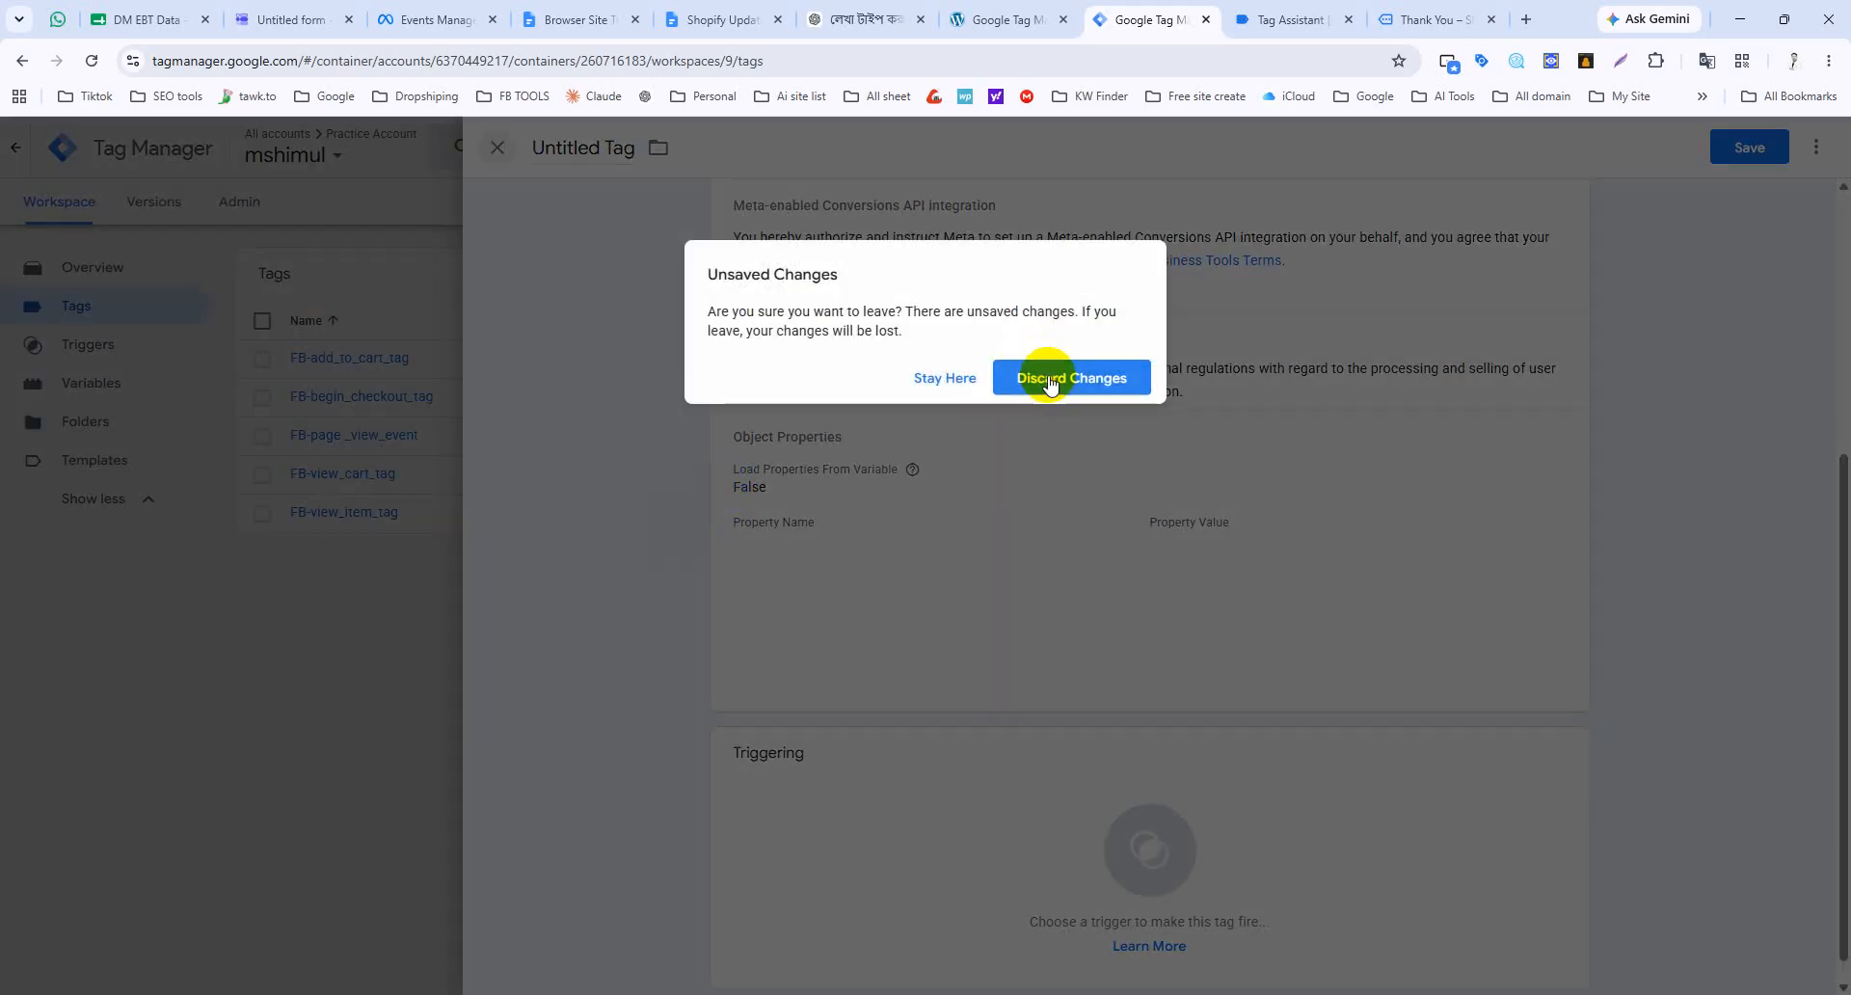
left_click(1046, 376)
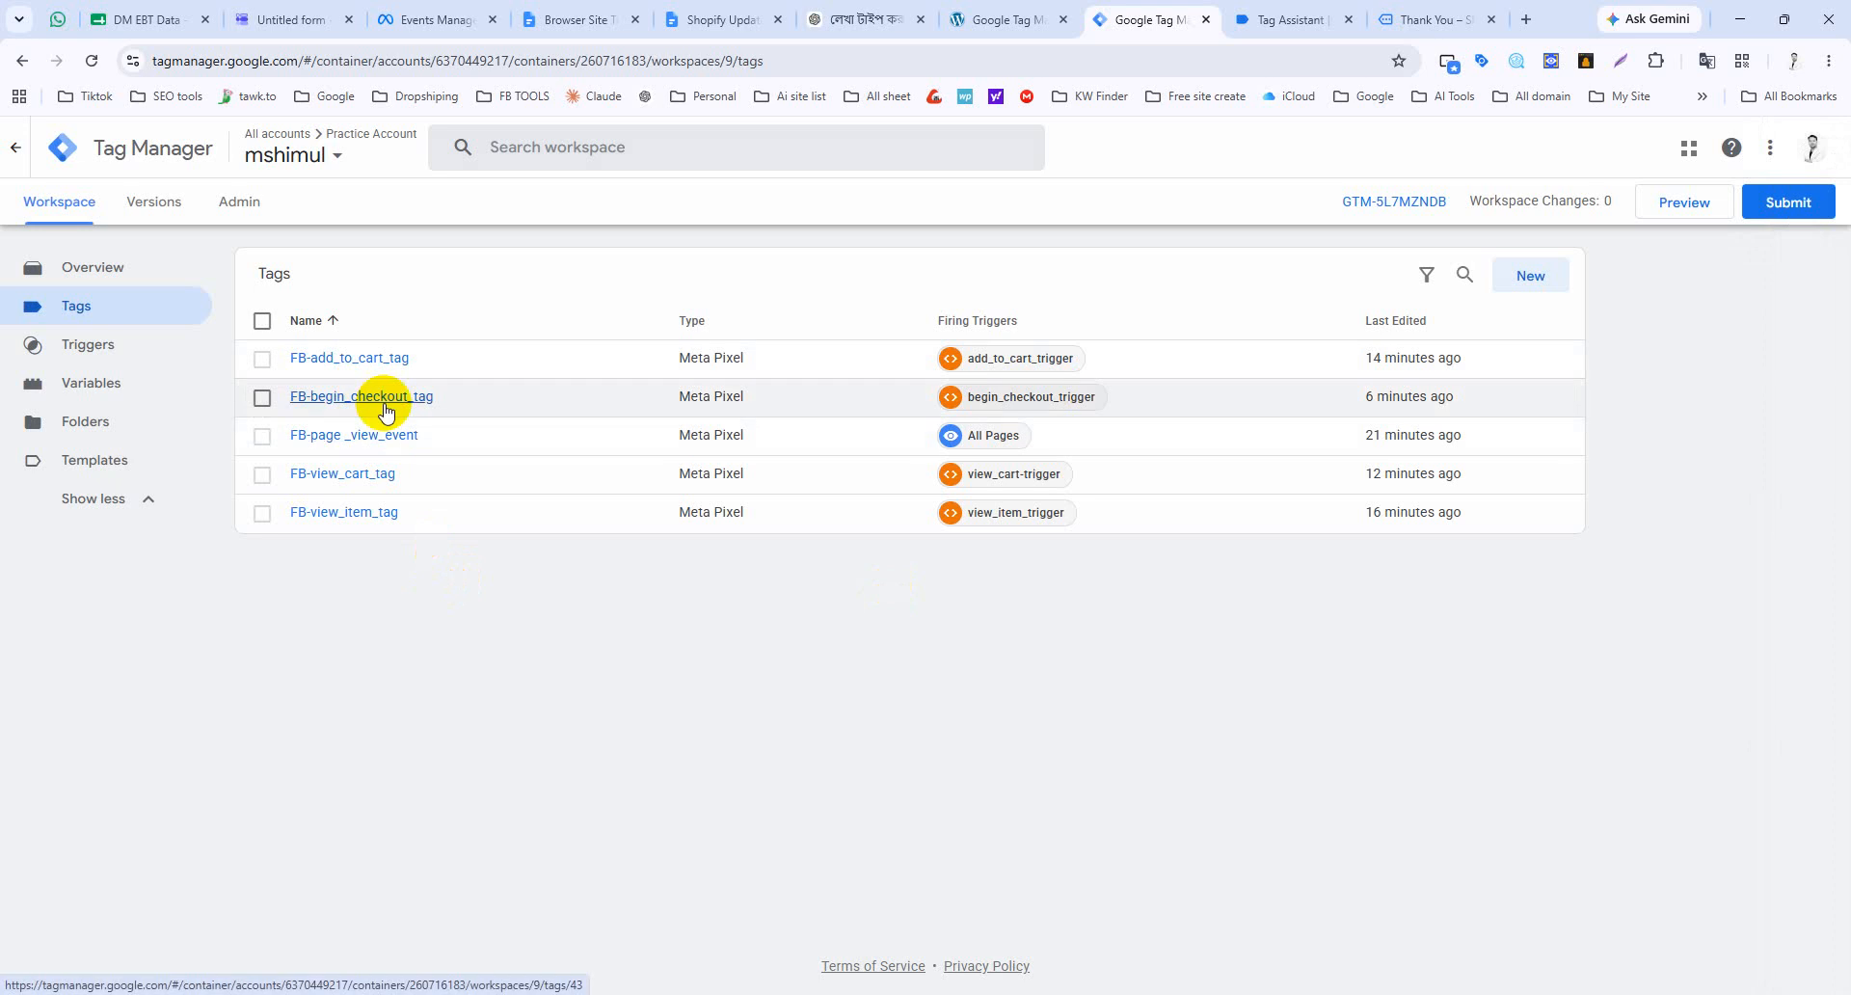
Step: Duplicate FB-begin_checkout_tag and name the copy FB-purchase_tag
left_click(384, 398)
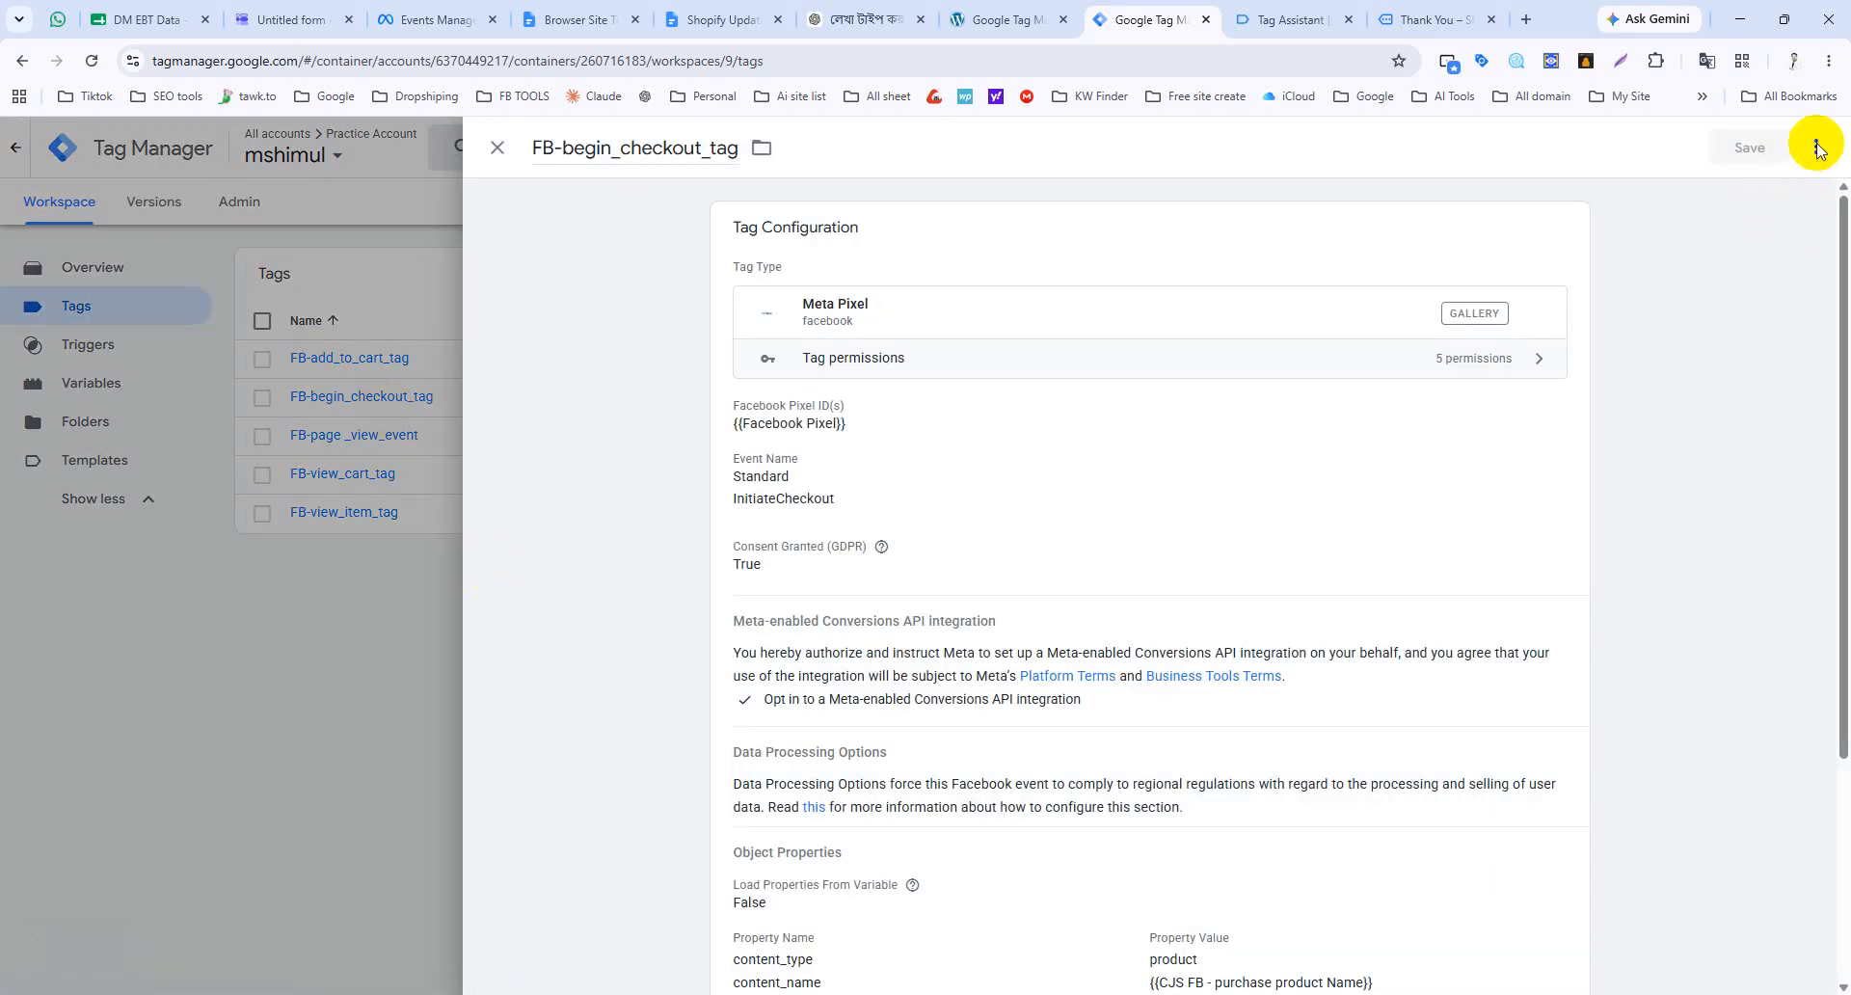
left_click(1816, 147)
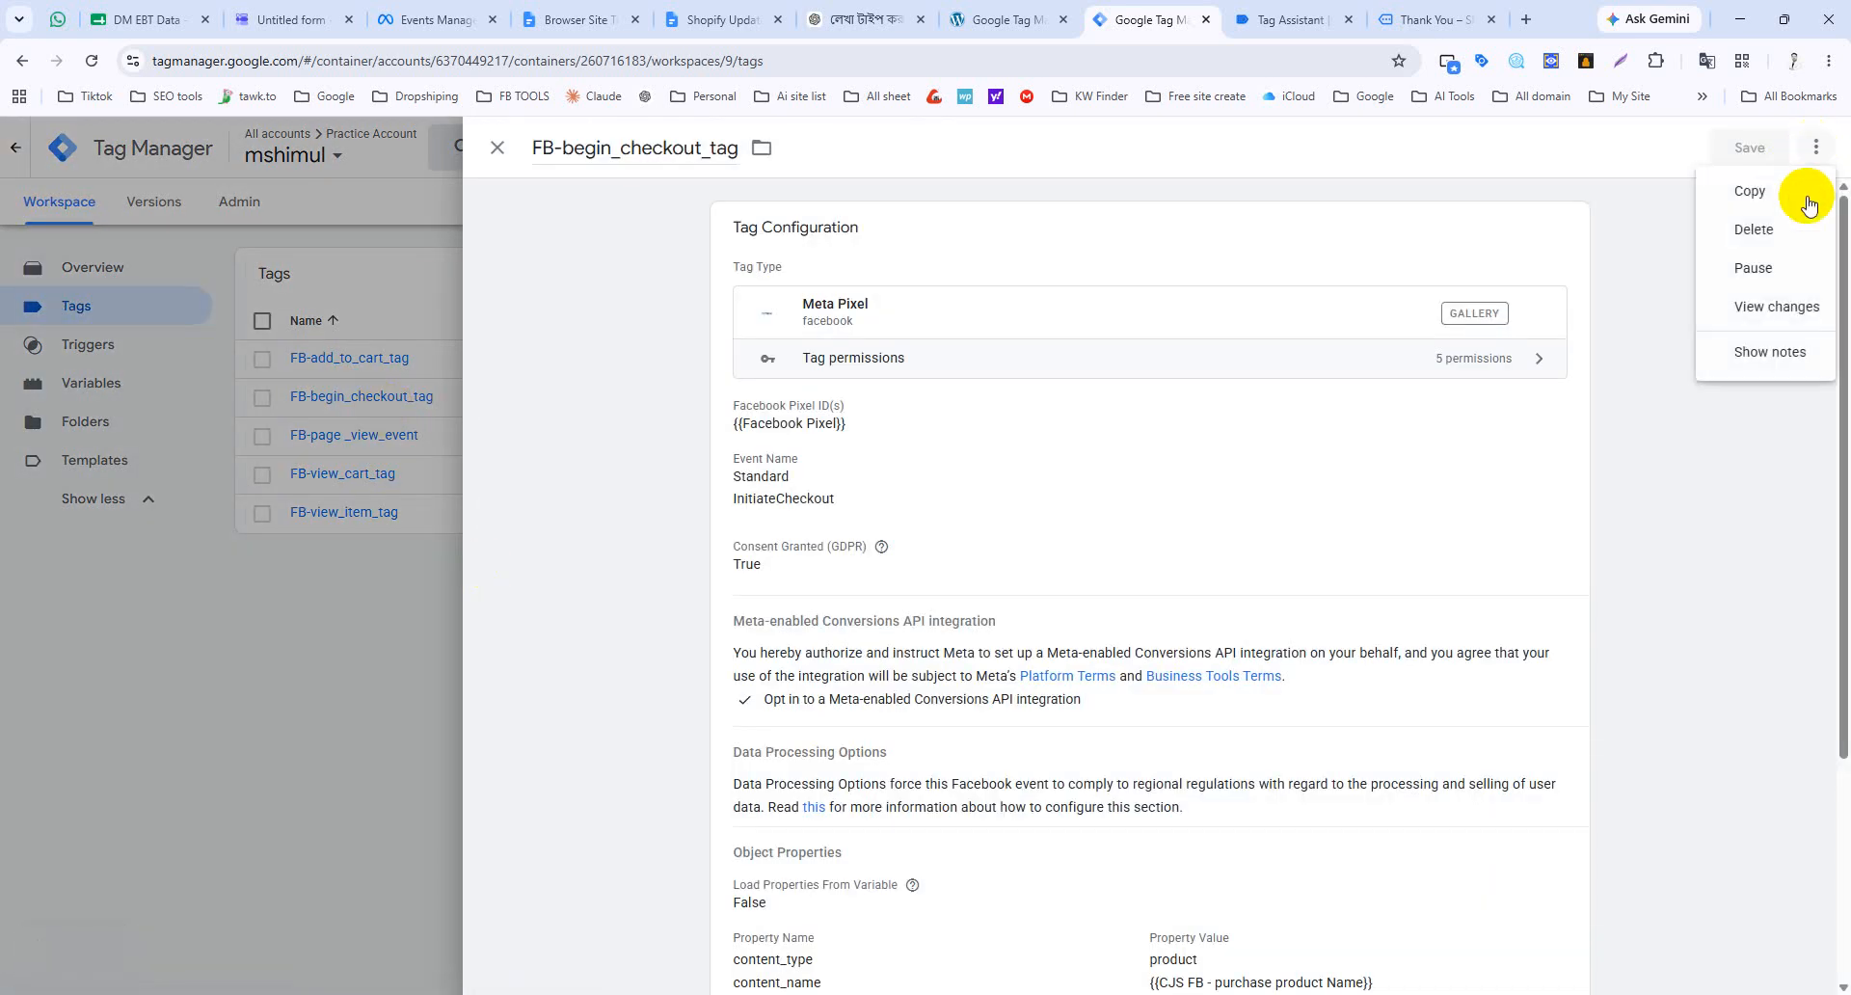
left_click(1792, 196)
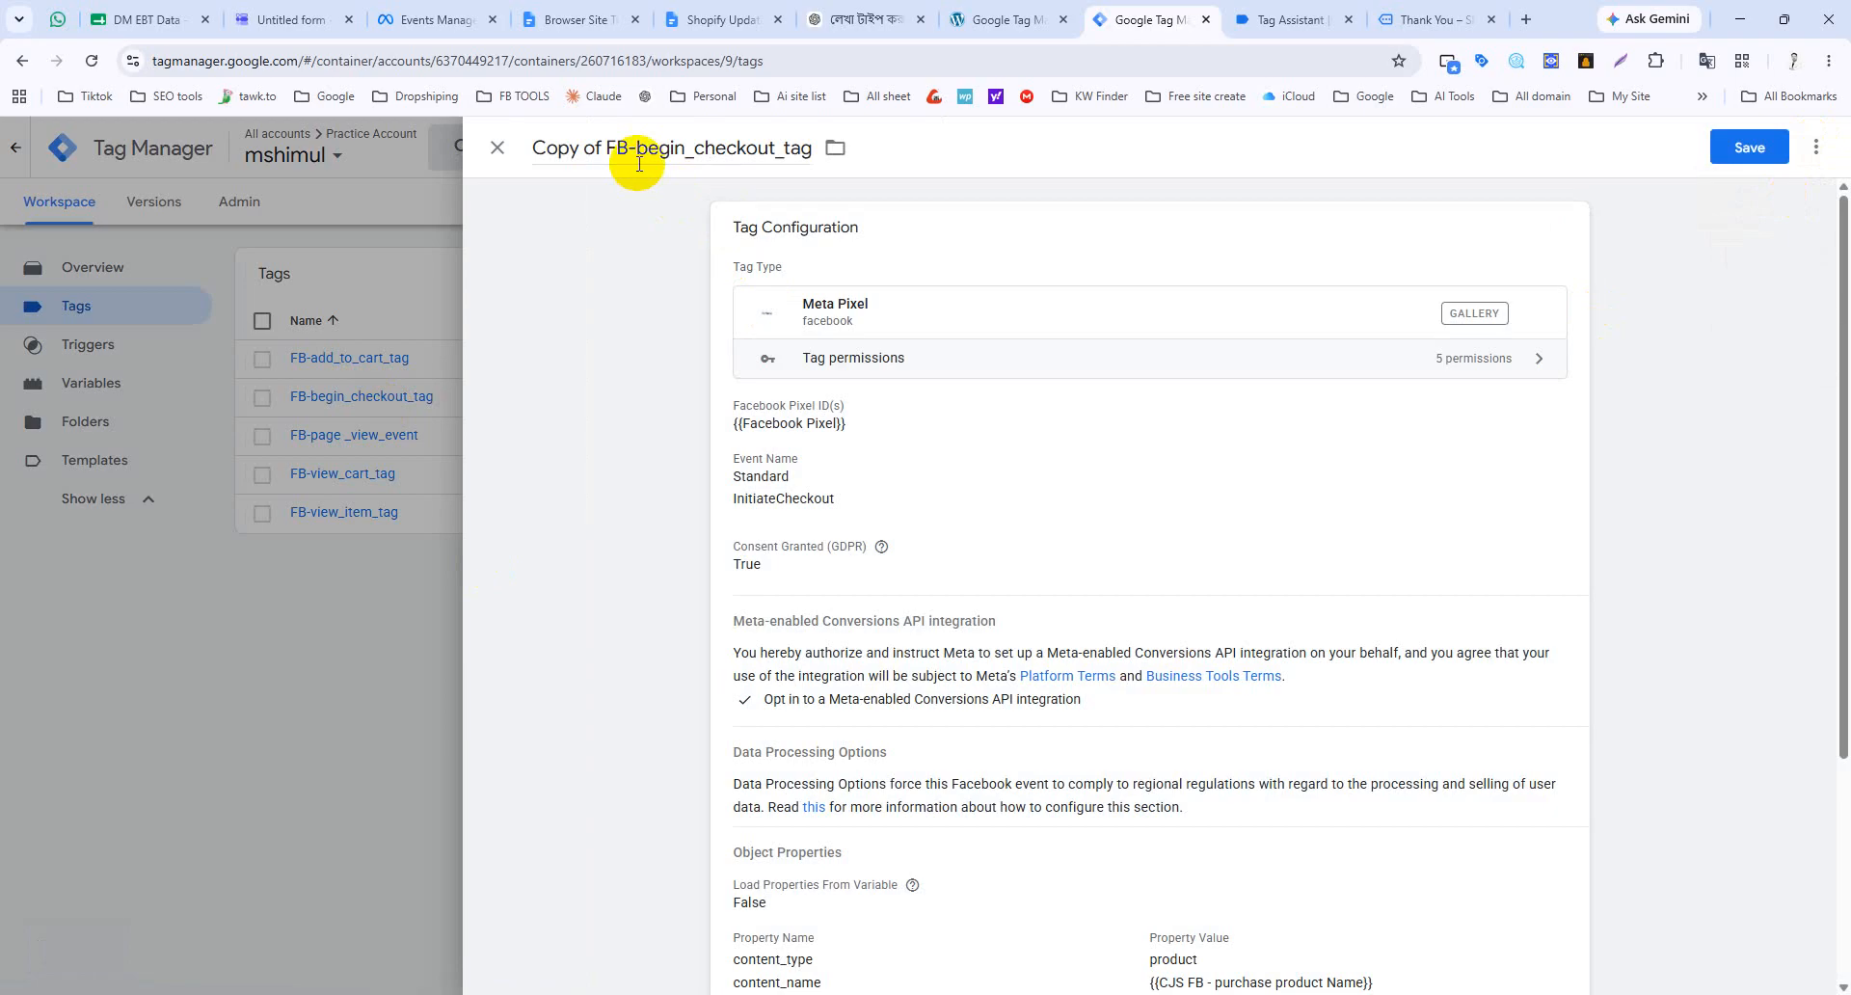
left_click_drag(602, 147, 517, 160)
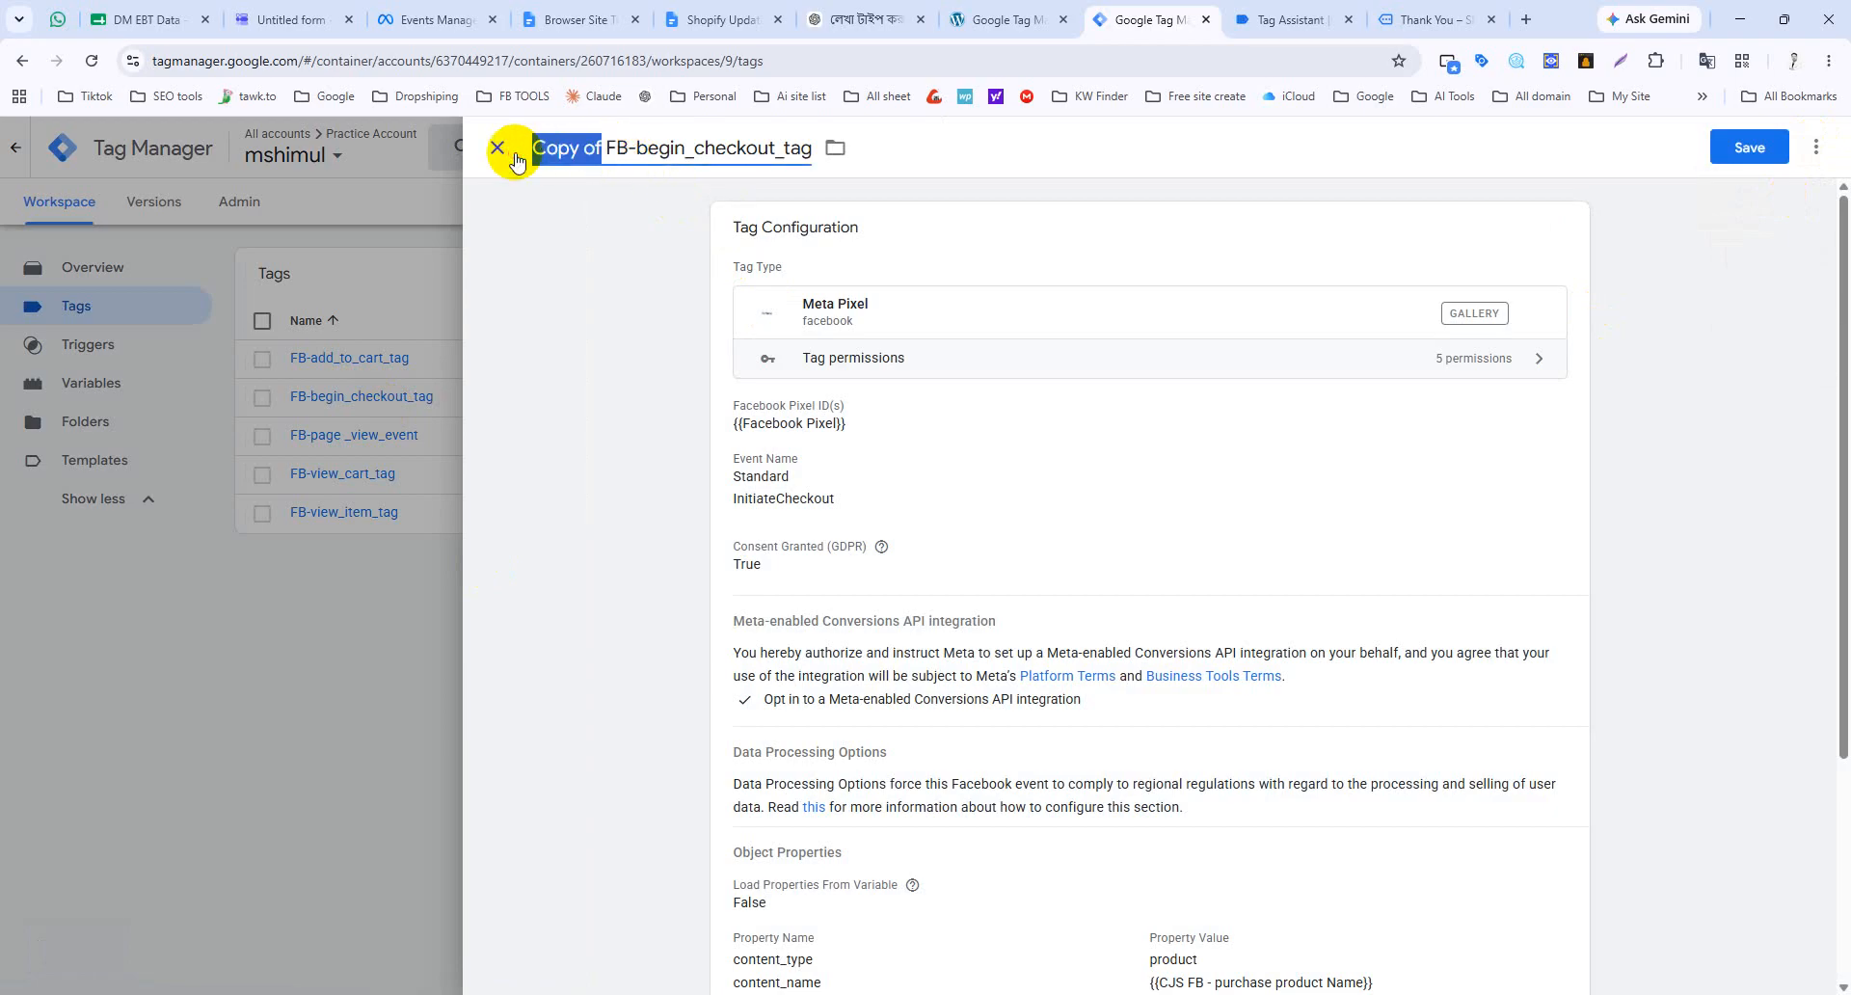
key("BackSpace")
left_click_drag(707, 148, 576, 156)
type("purchase")
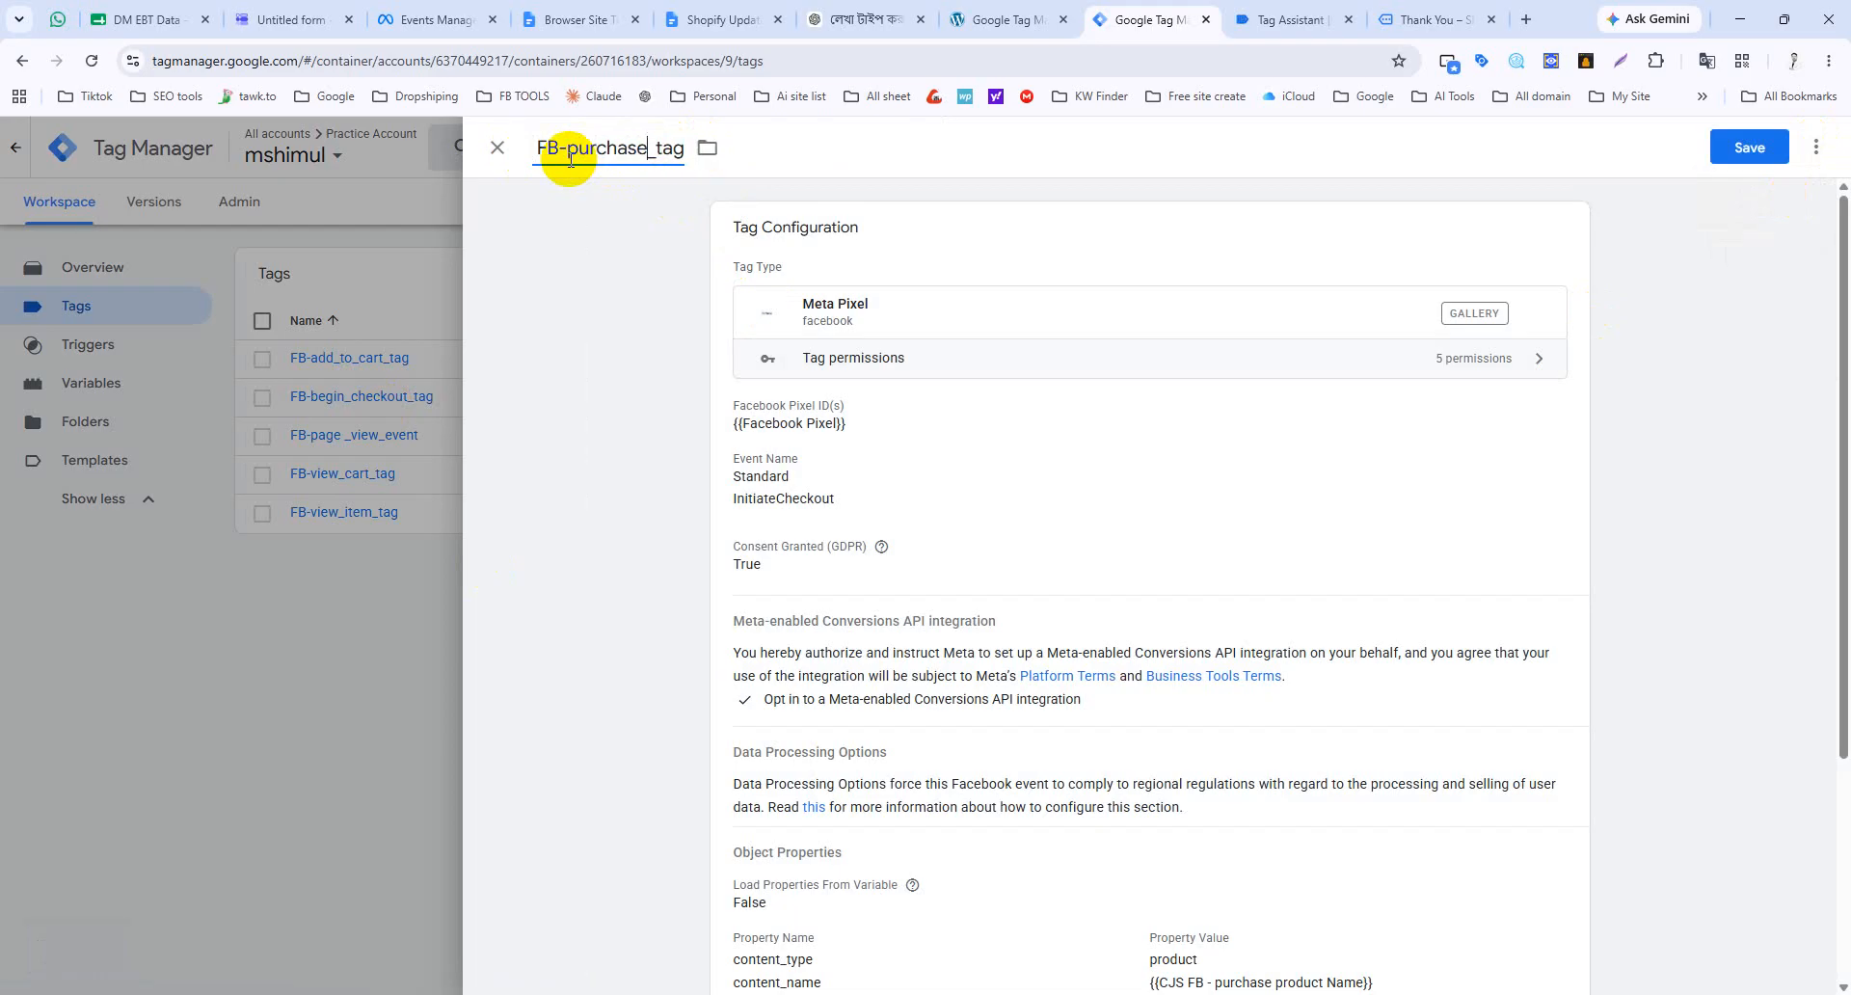
Step: Open the configuration of FB-purchase_tag for editing and set its standard event to Purchase
left_click(958, 488)
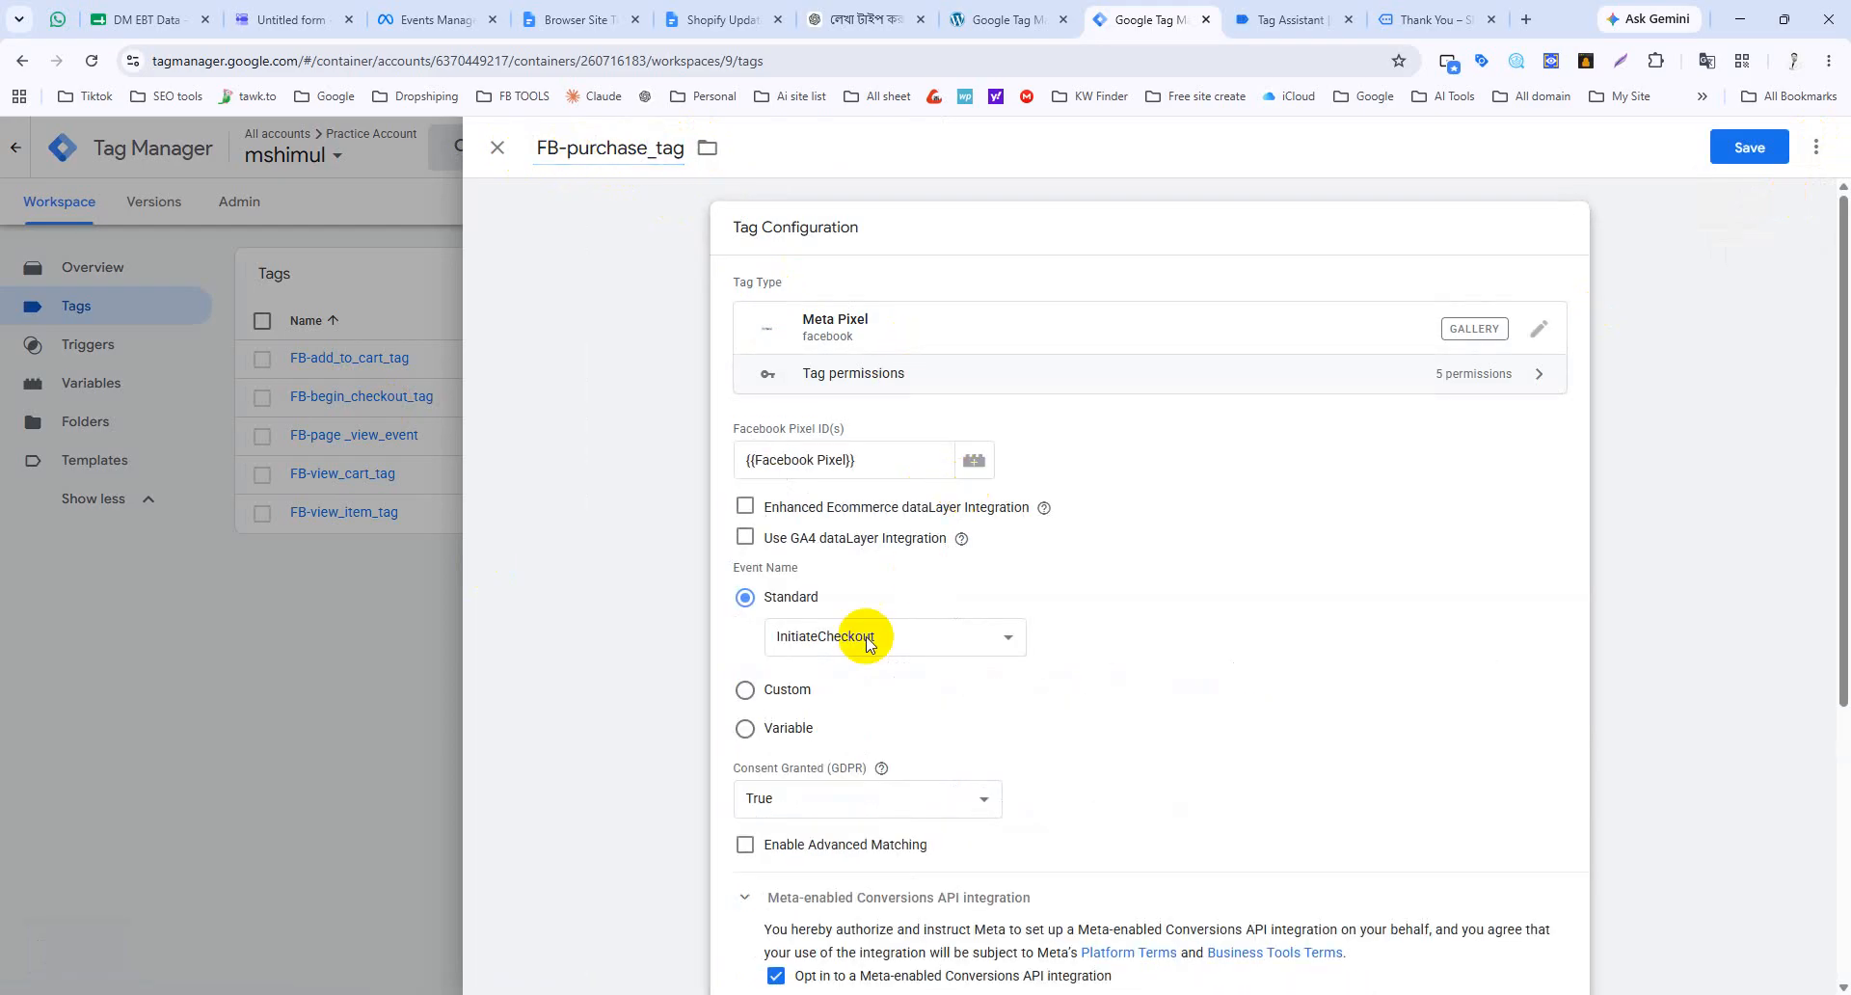
left_click(871, 638)
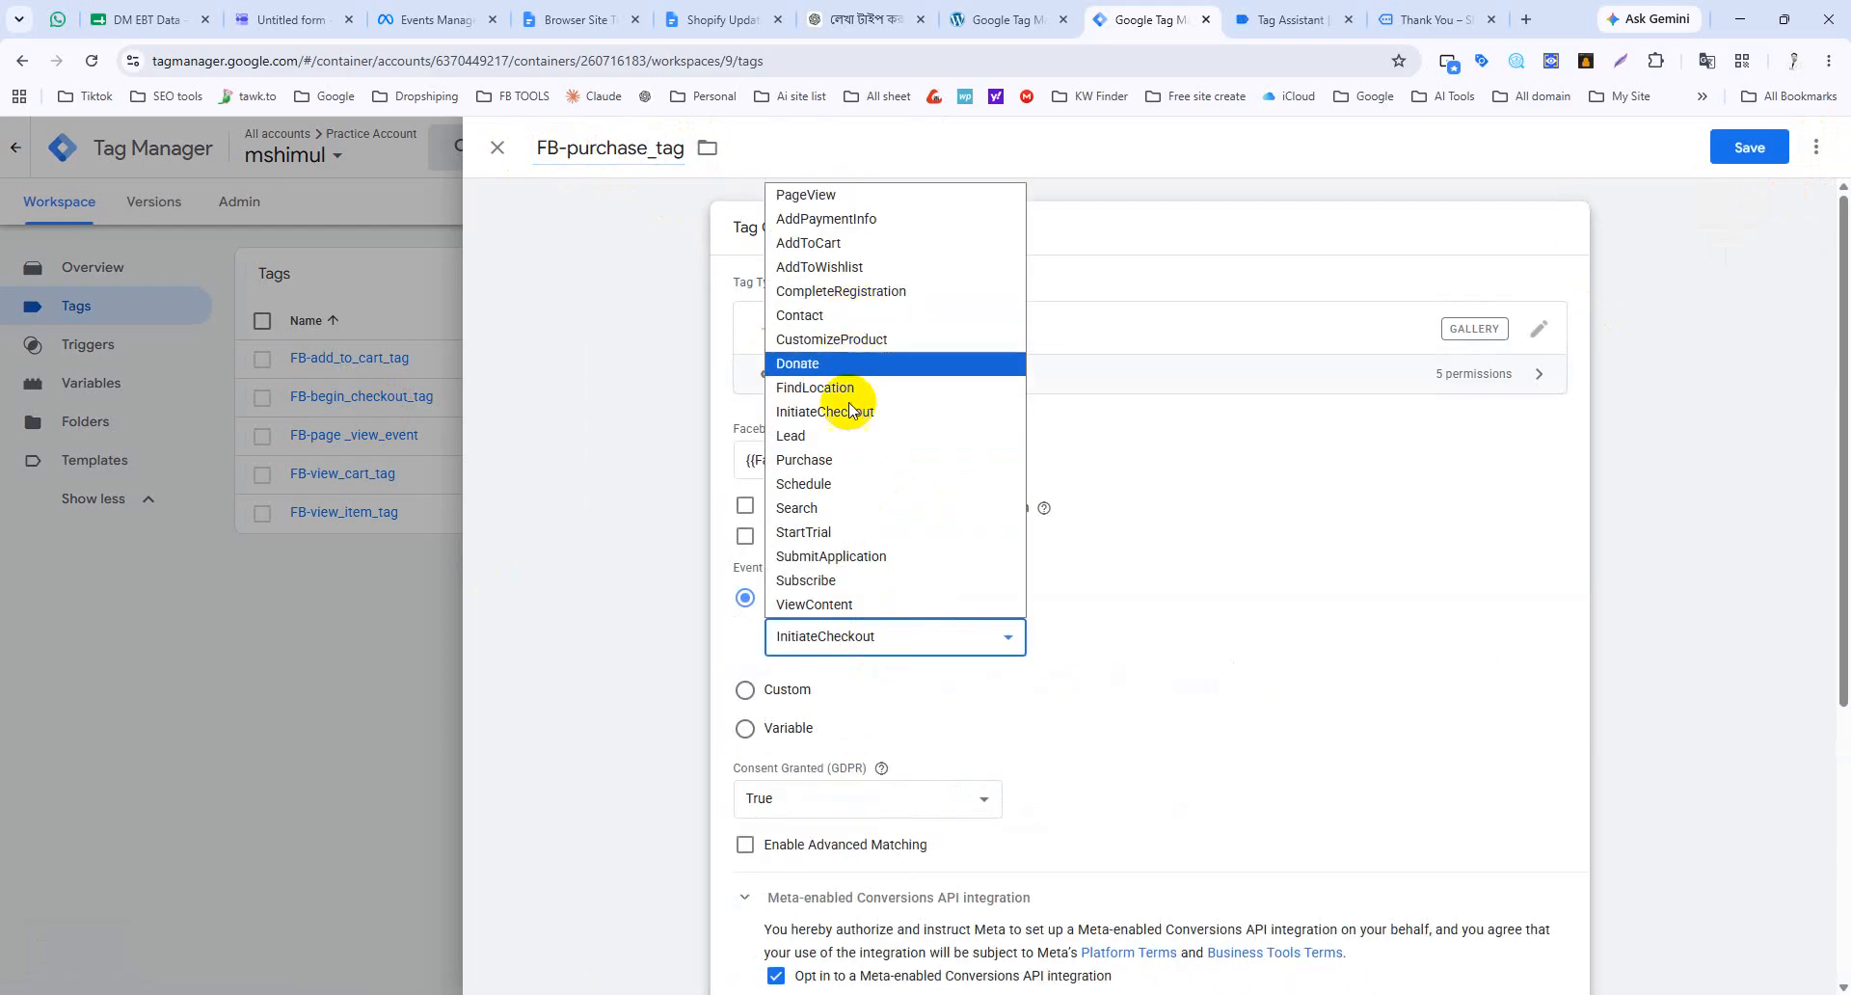
left_click(835, 460)
Step: Add an order_id property name to the tag's object properties, plus one more empty property row
scroll(1022, 540, "down", 4)
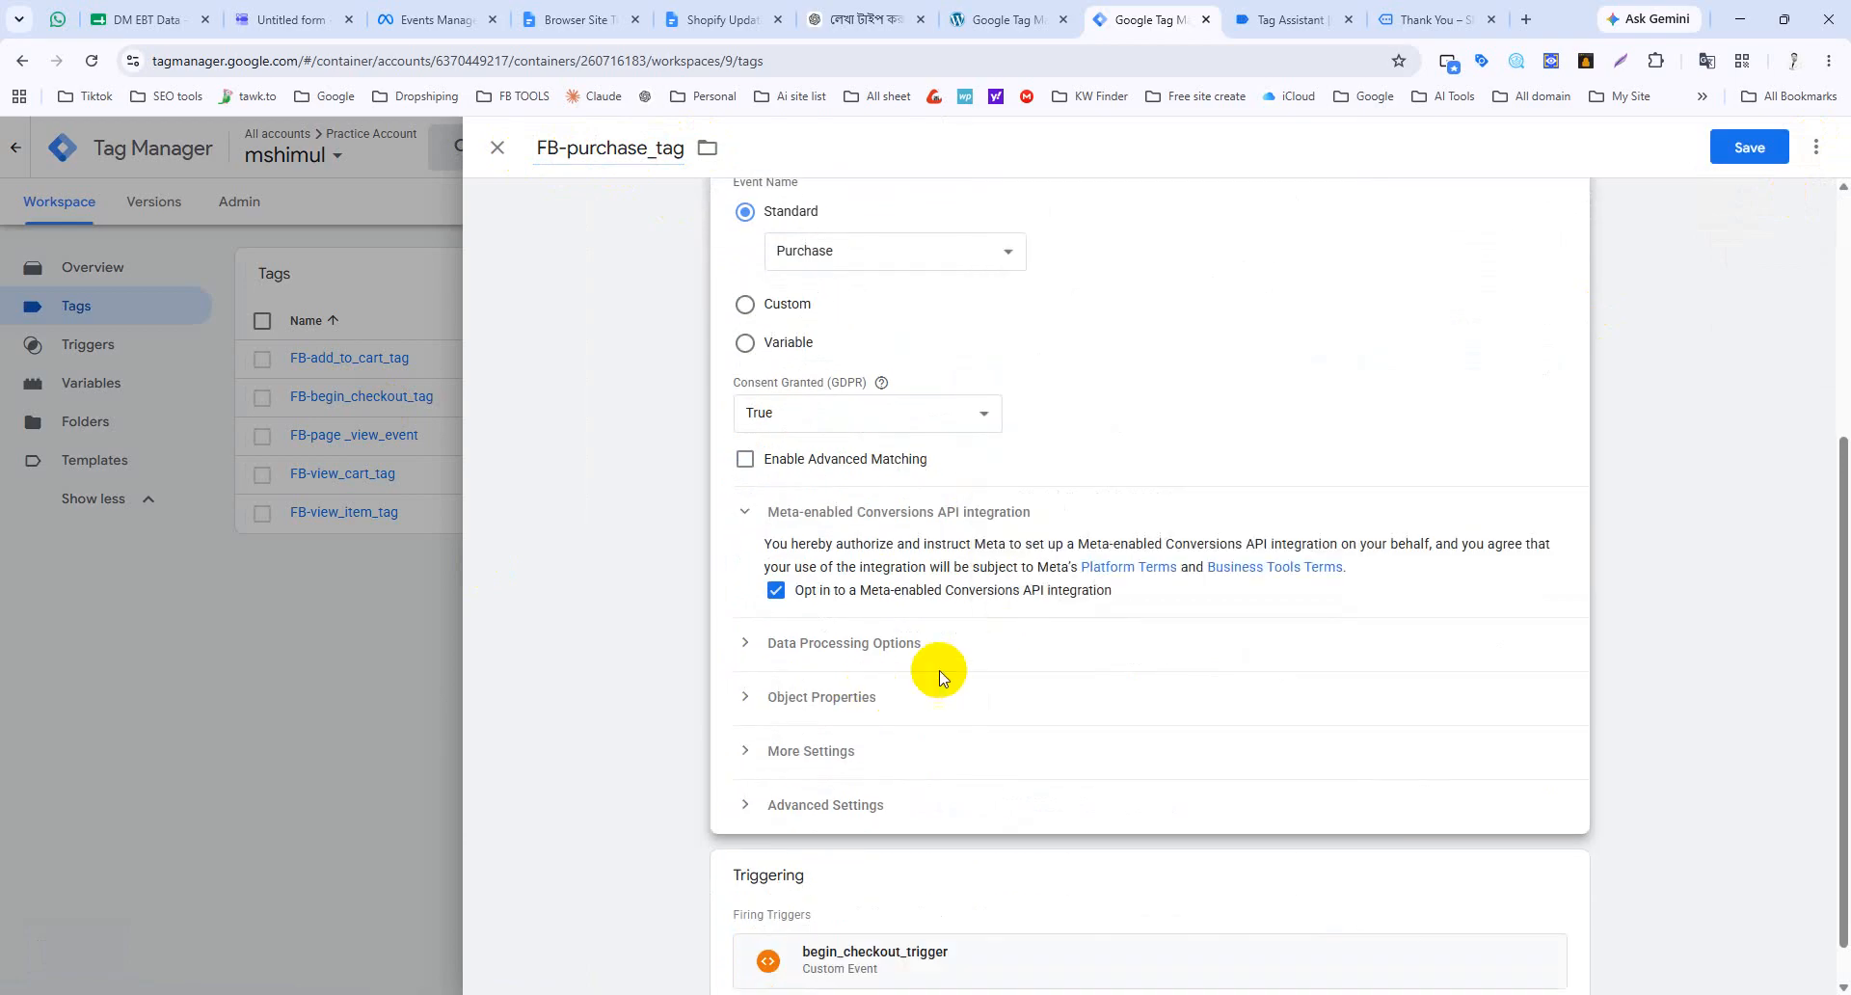
left_click(747, 692)
scroll(744, 684, "down", 5)
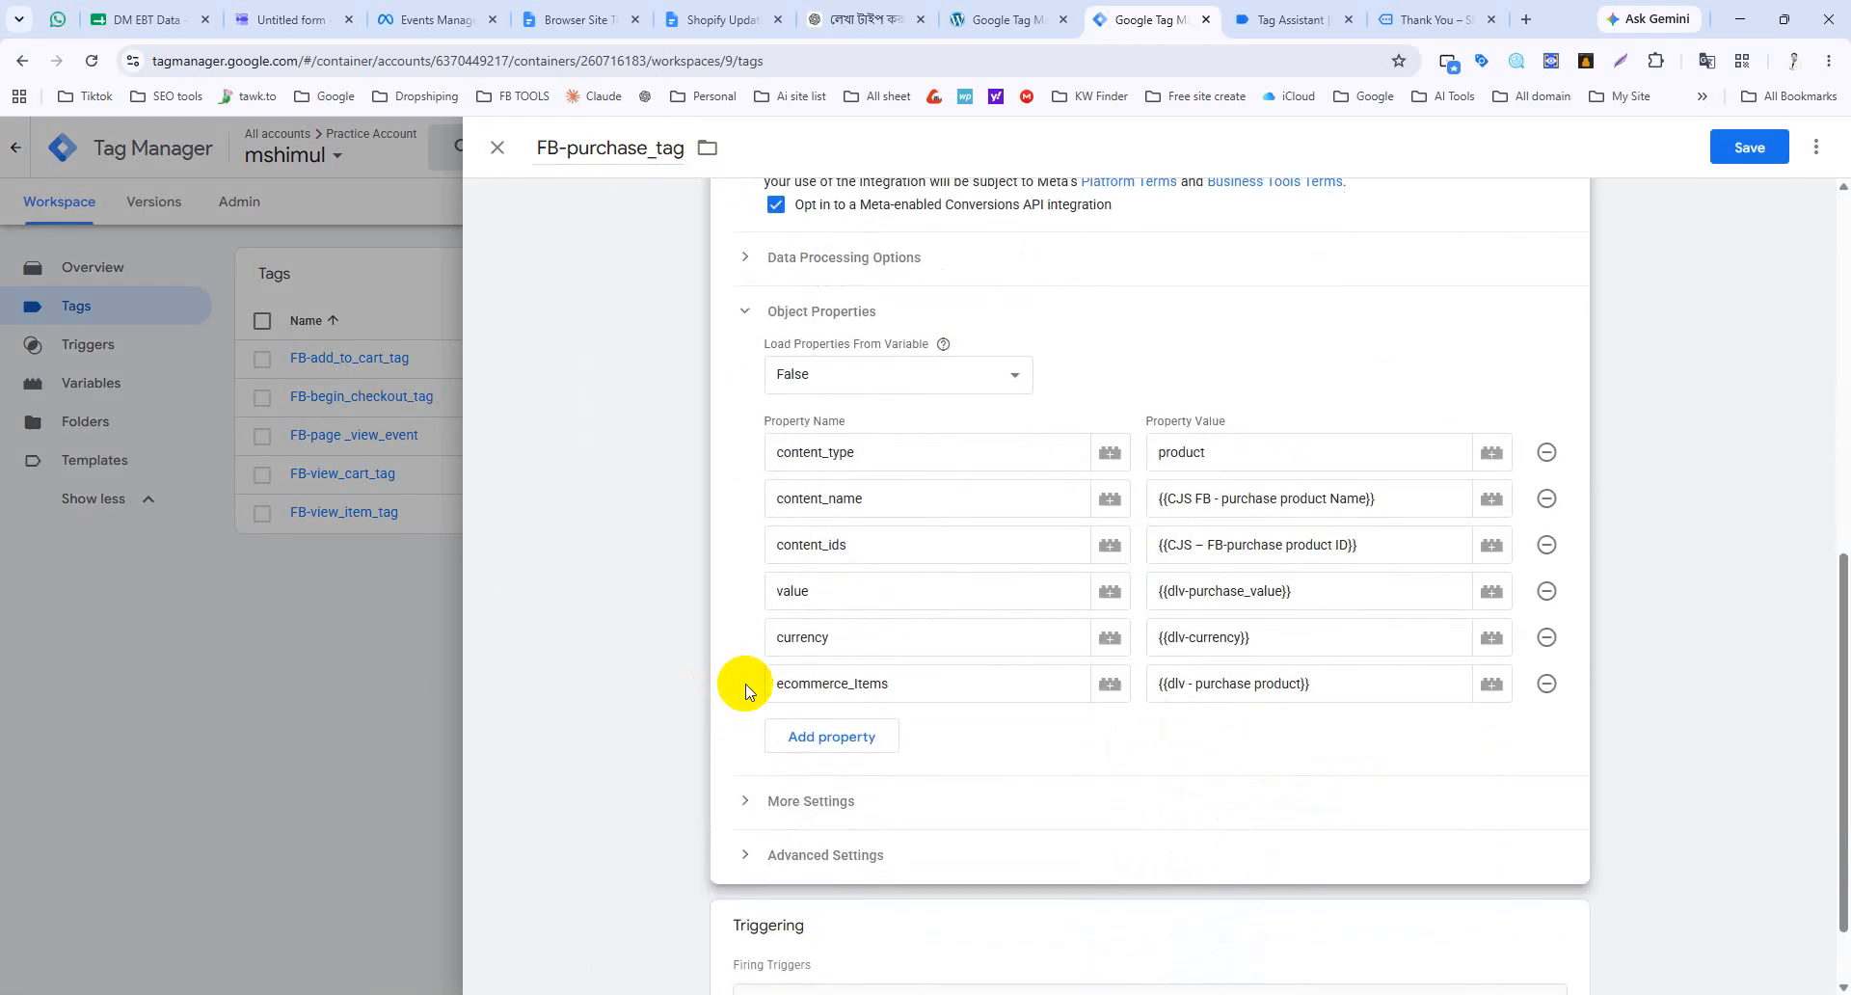
left_click(823, 646)
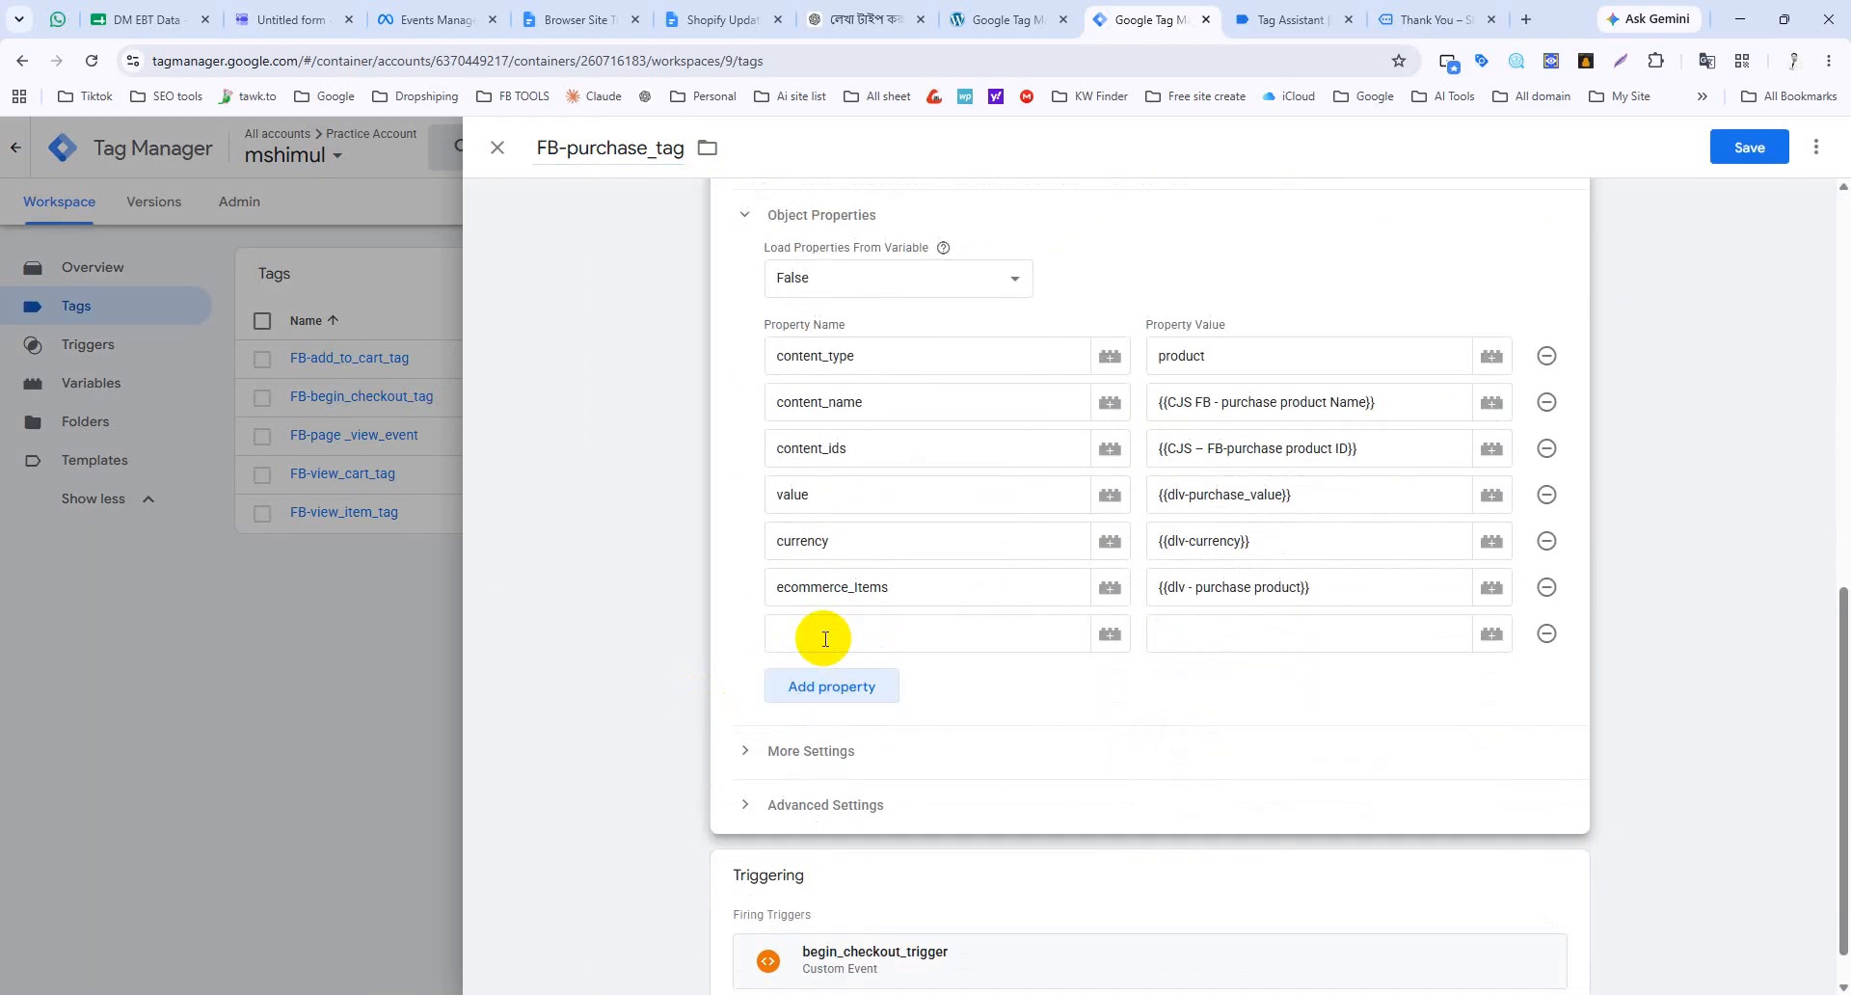
left_click(824, 636)
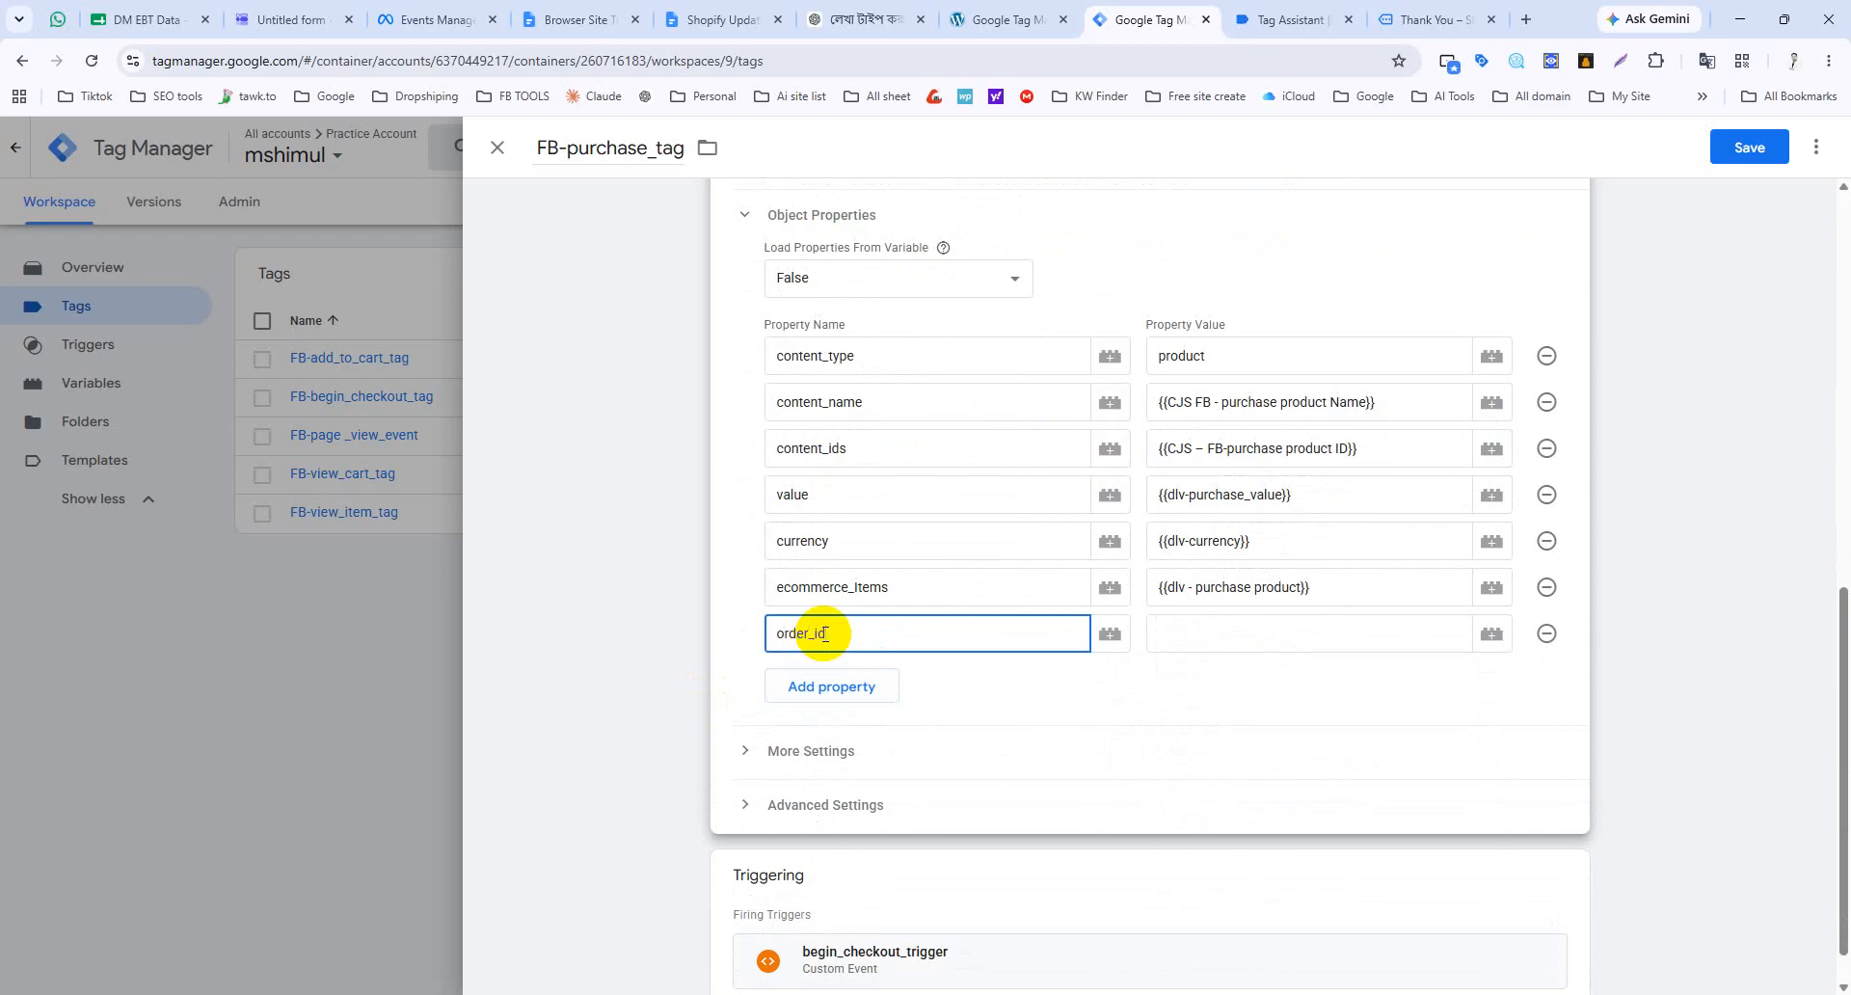
left_click(880, 686)
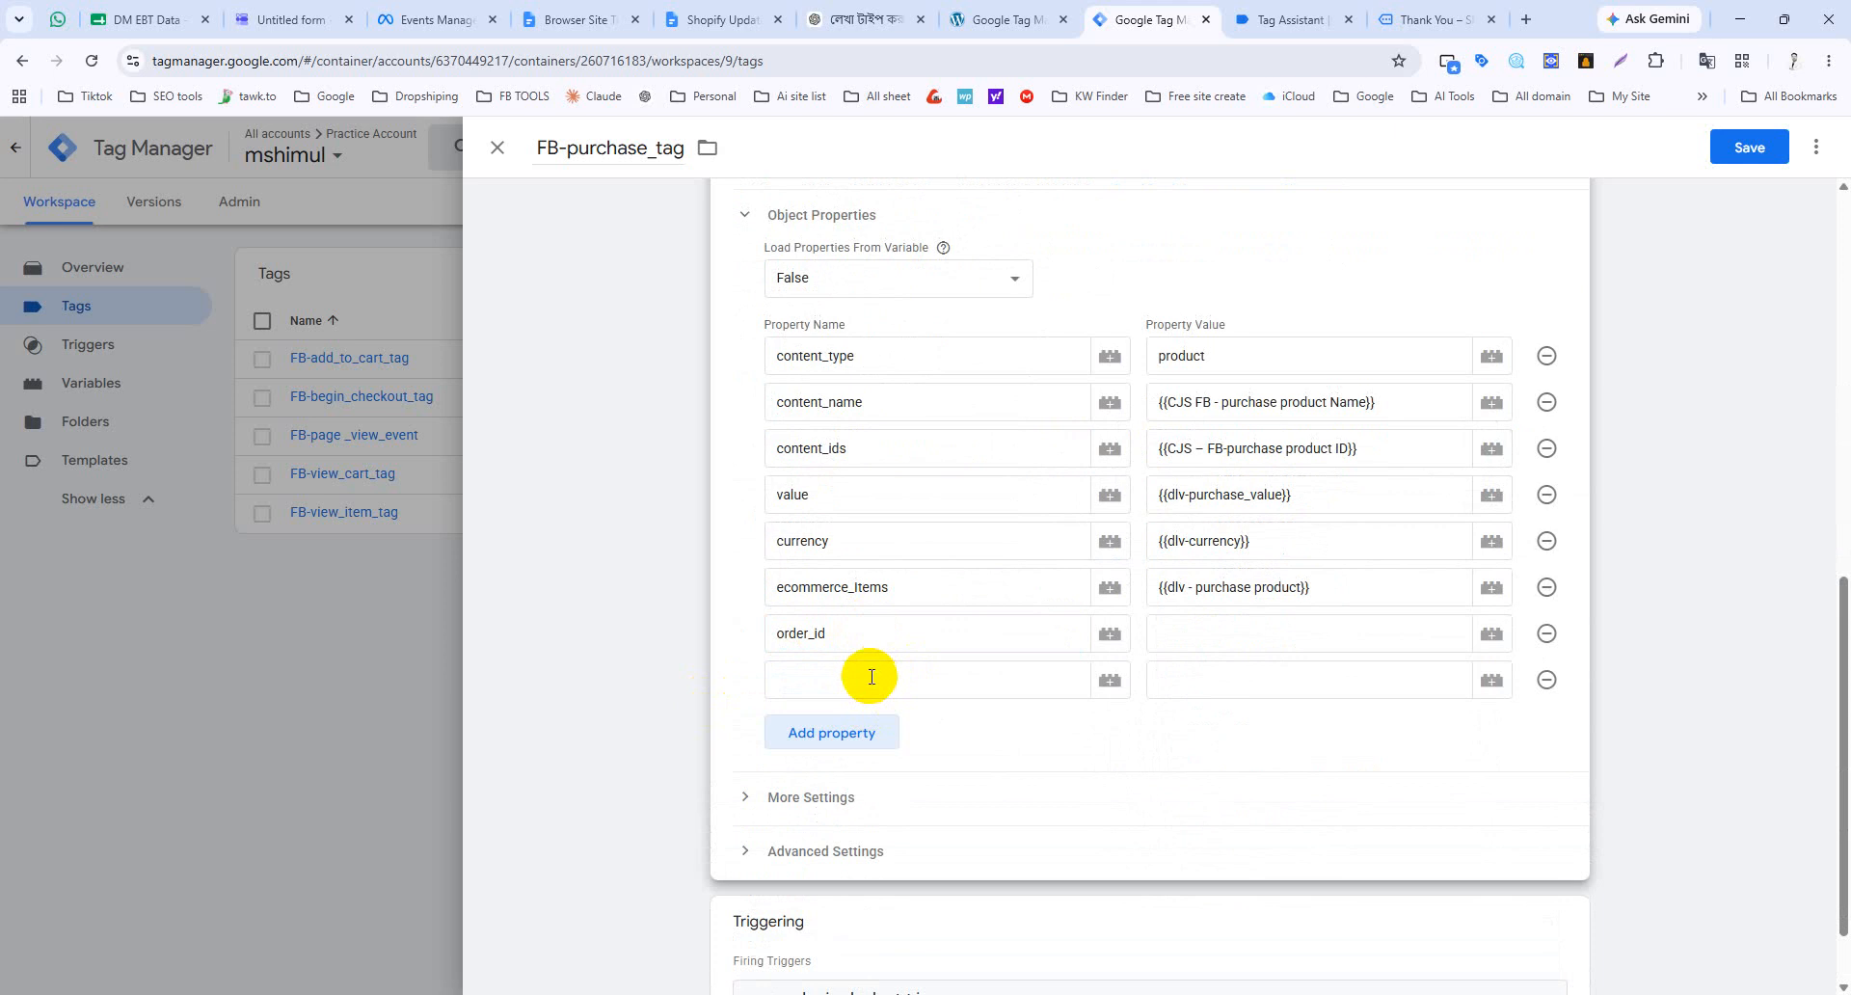
Step: Switch to Tag Assistant, expand the purchase event's data layer call under the Thank You page, and copy the ecommerce key
left_click(1290, 19)
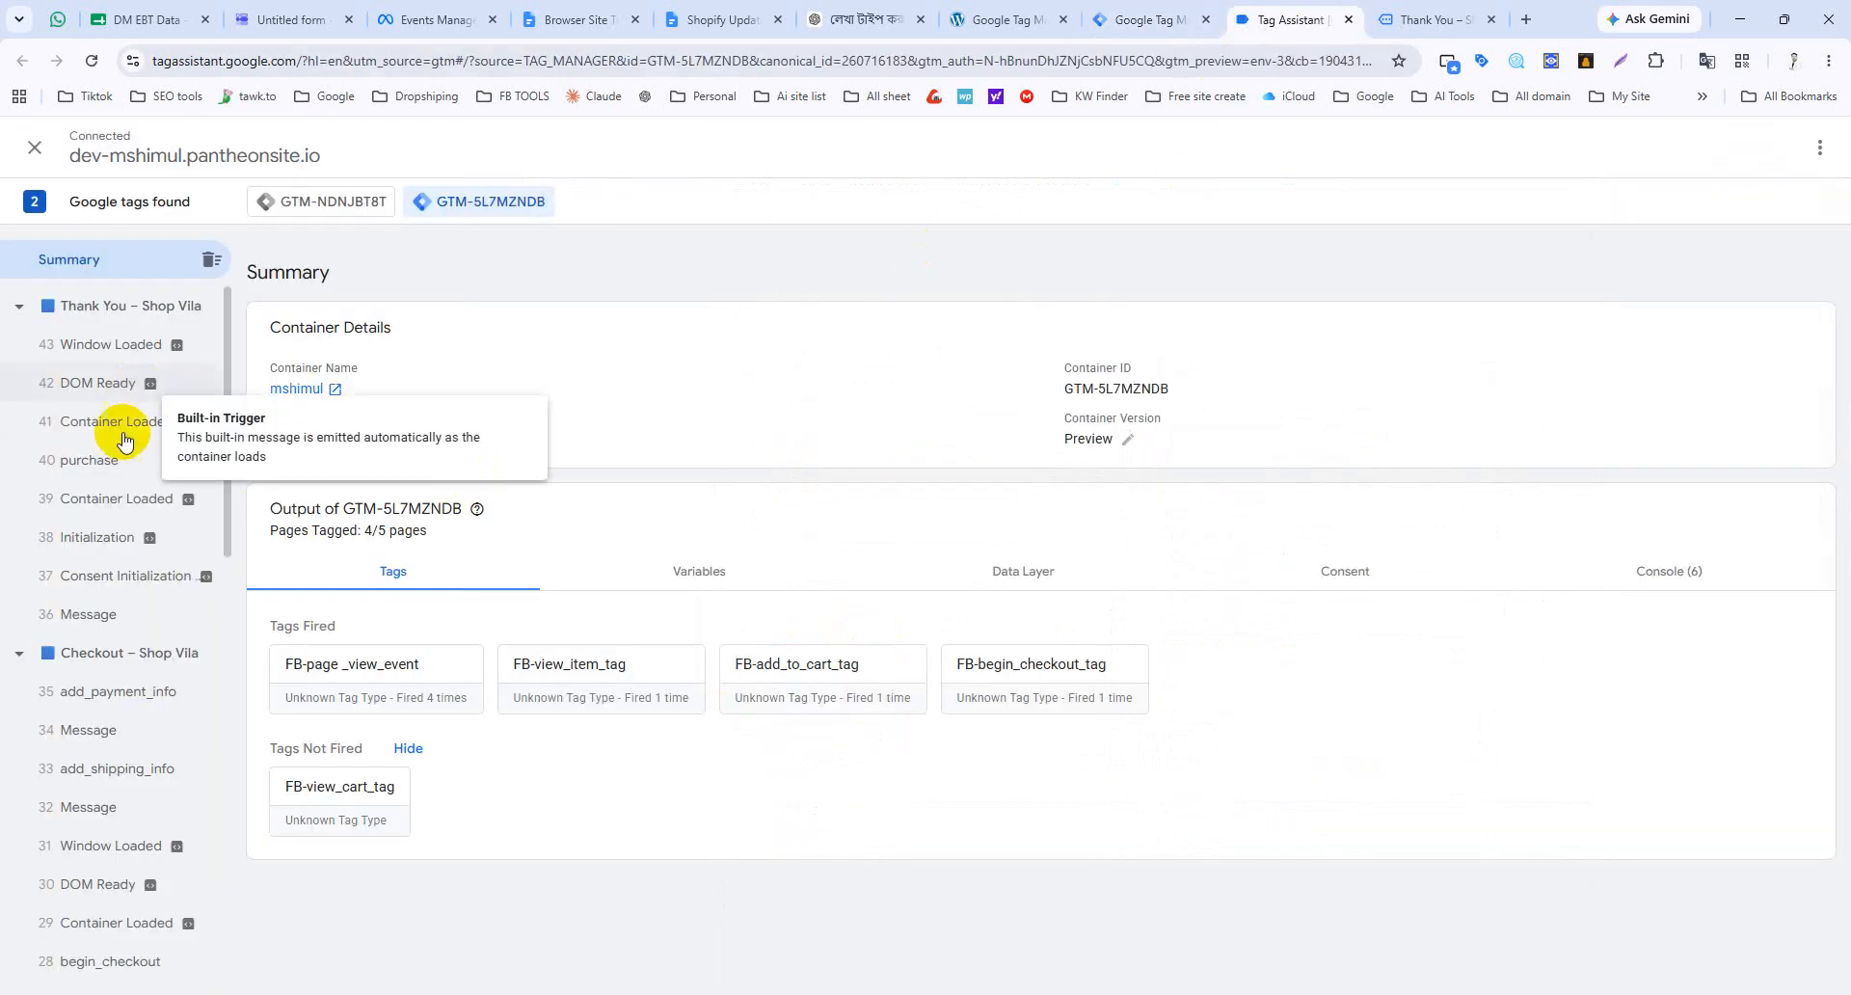
left_click(106, 460)
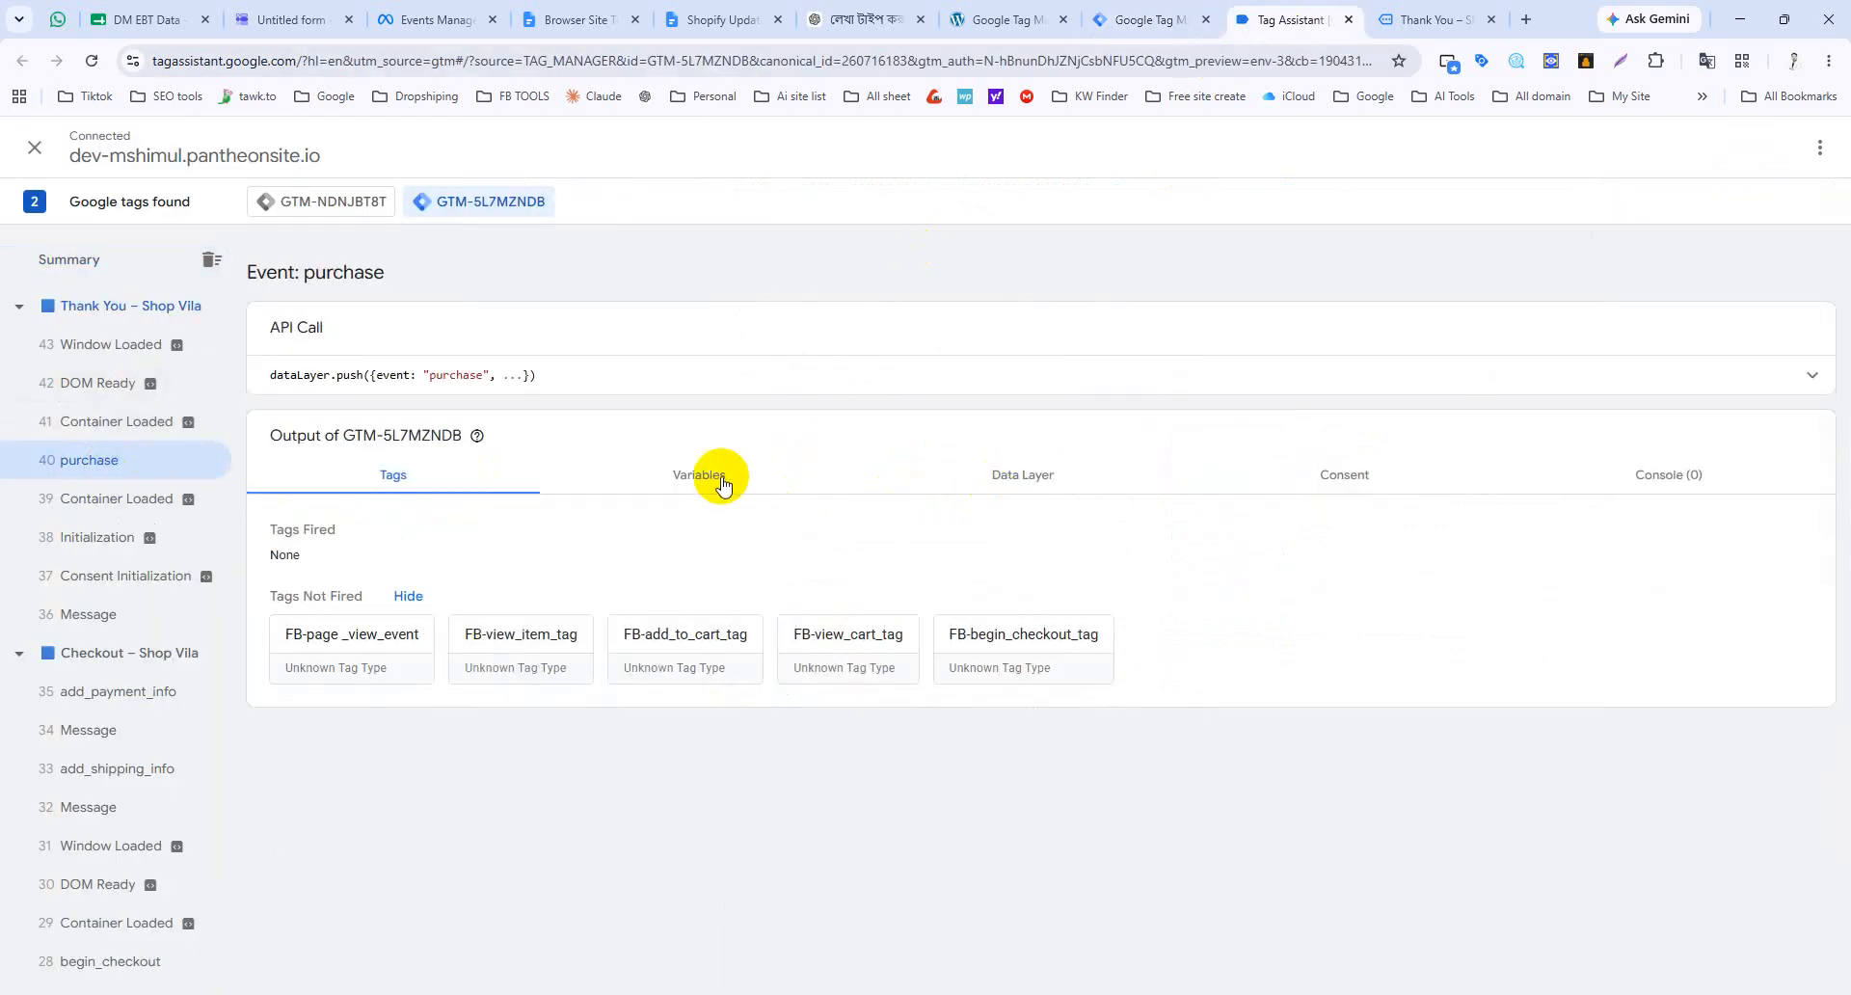
left_click(759, 378)
scroll(309, 453, "down", 1)
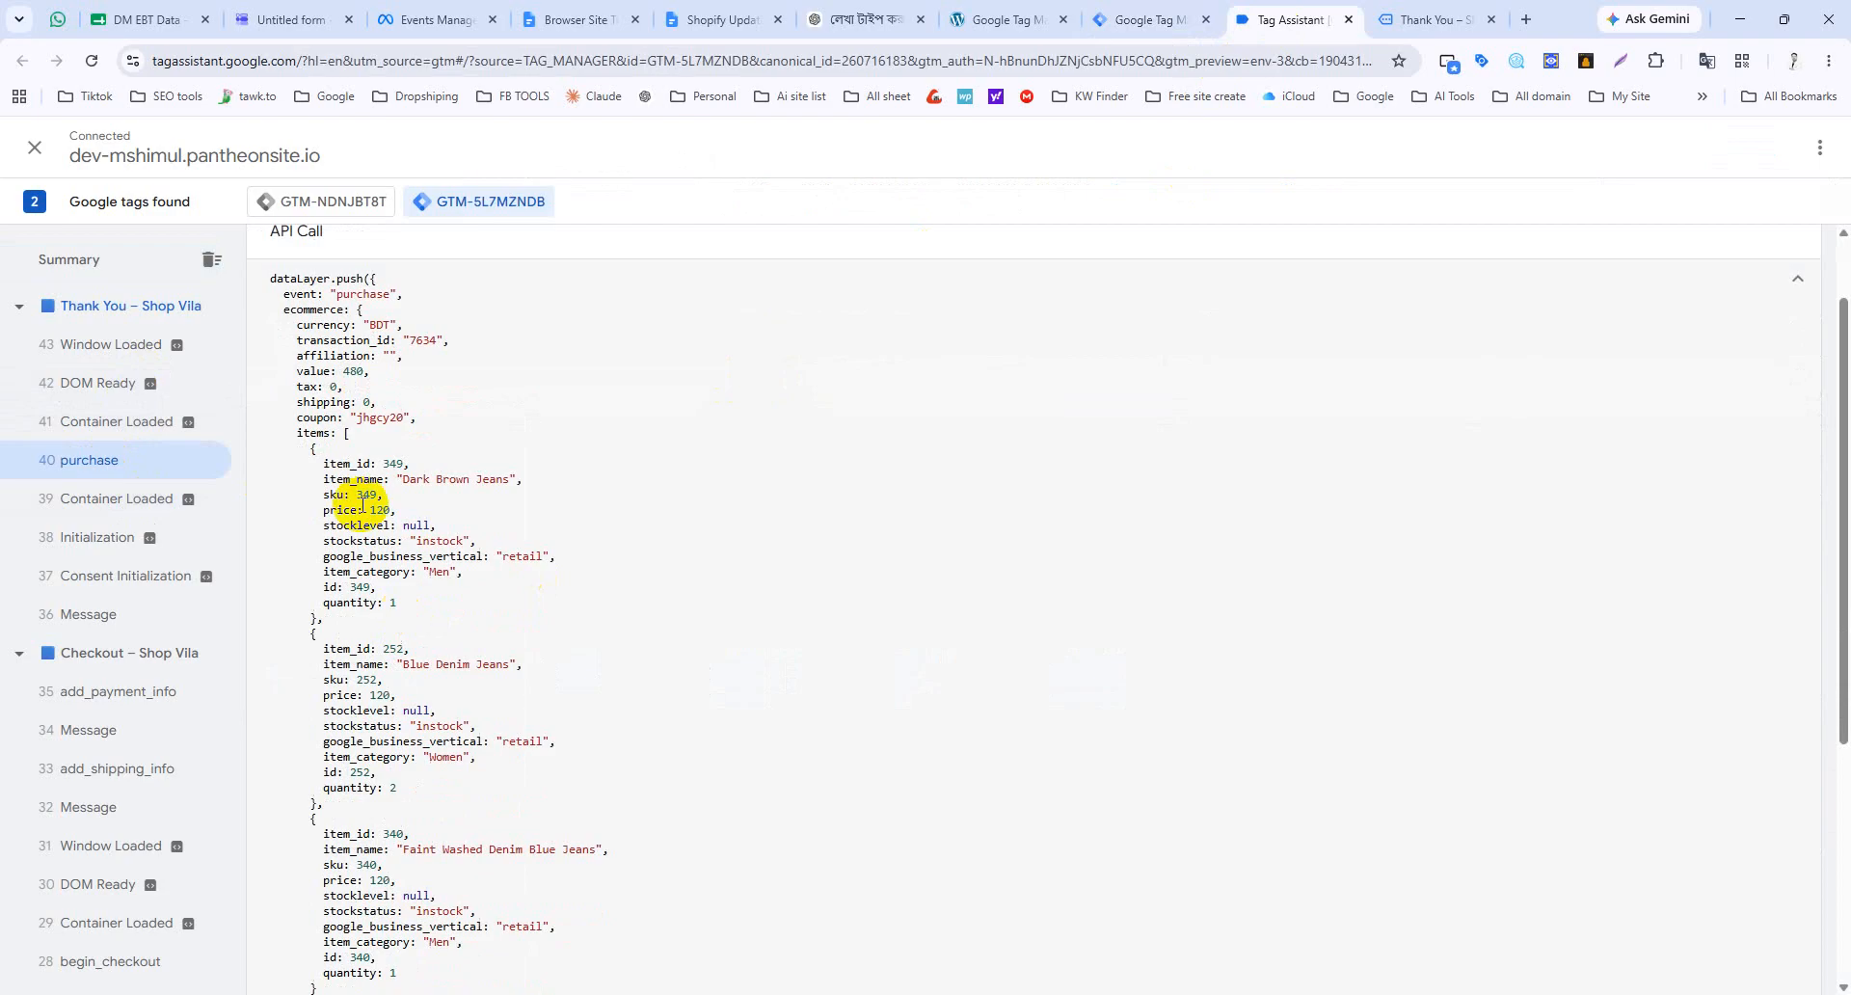
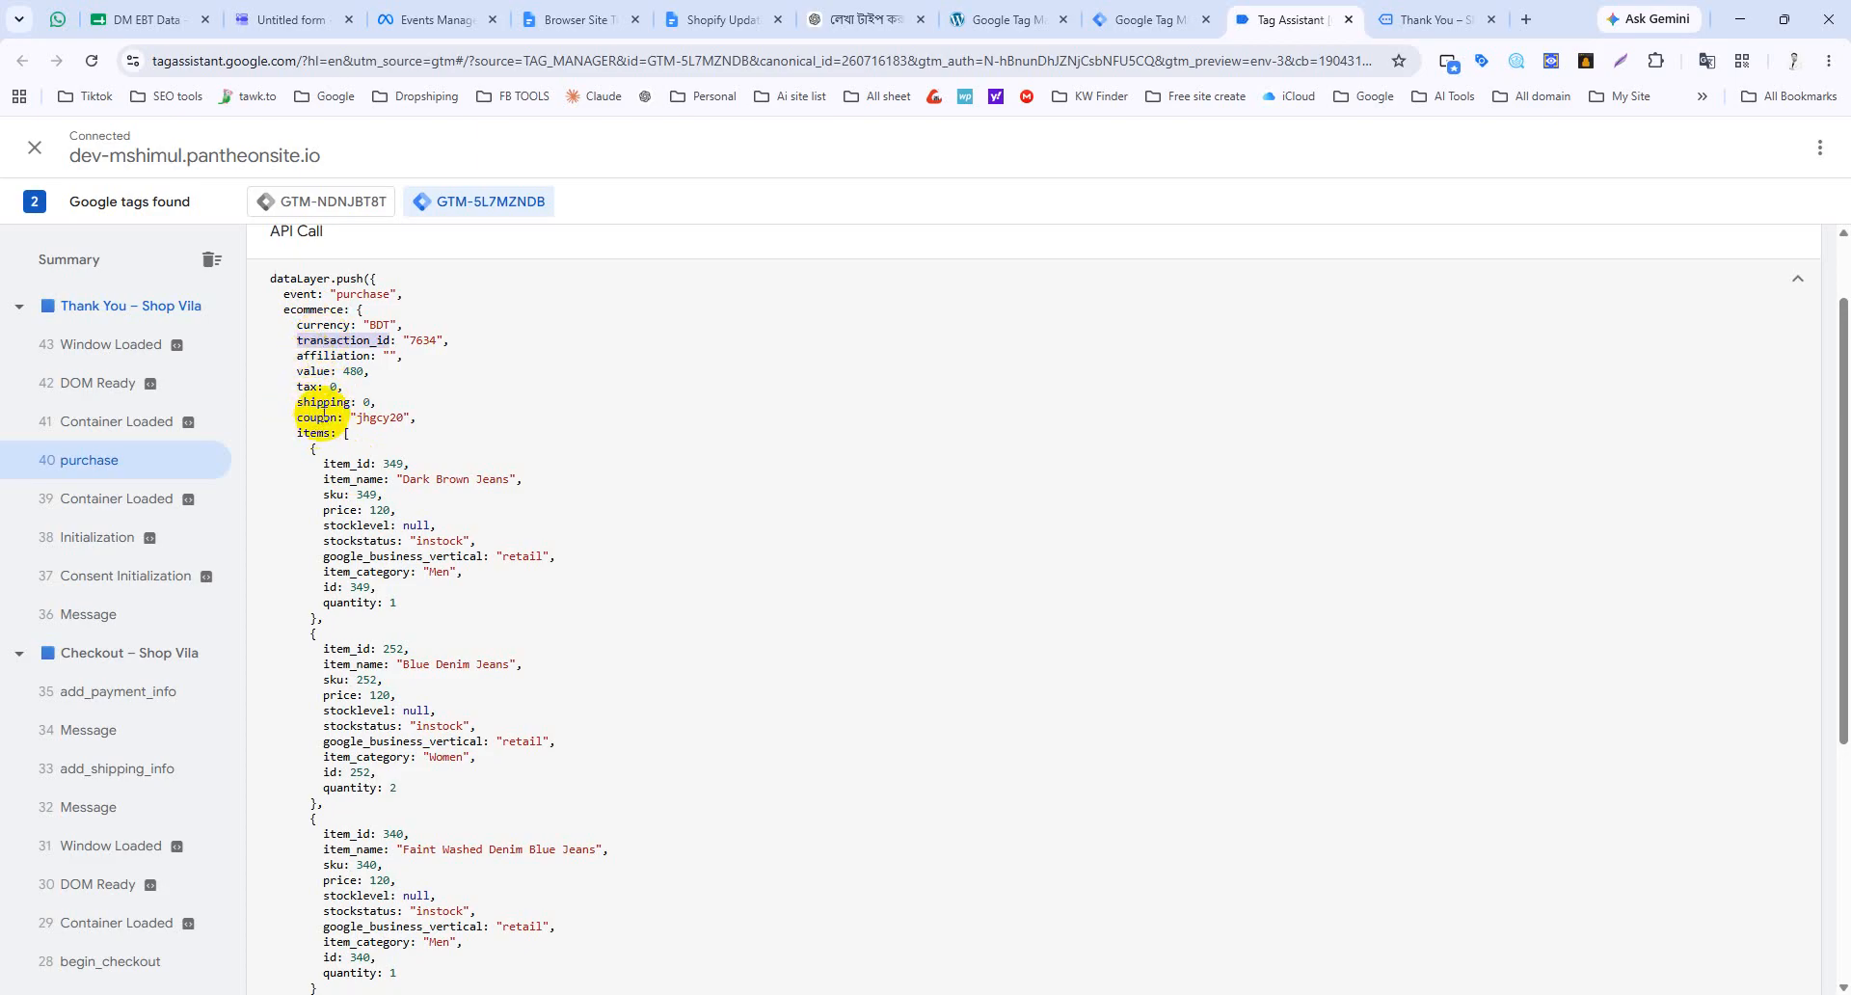
double_click(299, 310)
key("super+c")
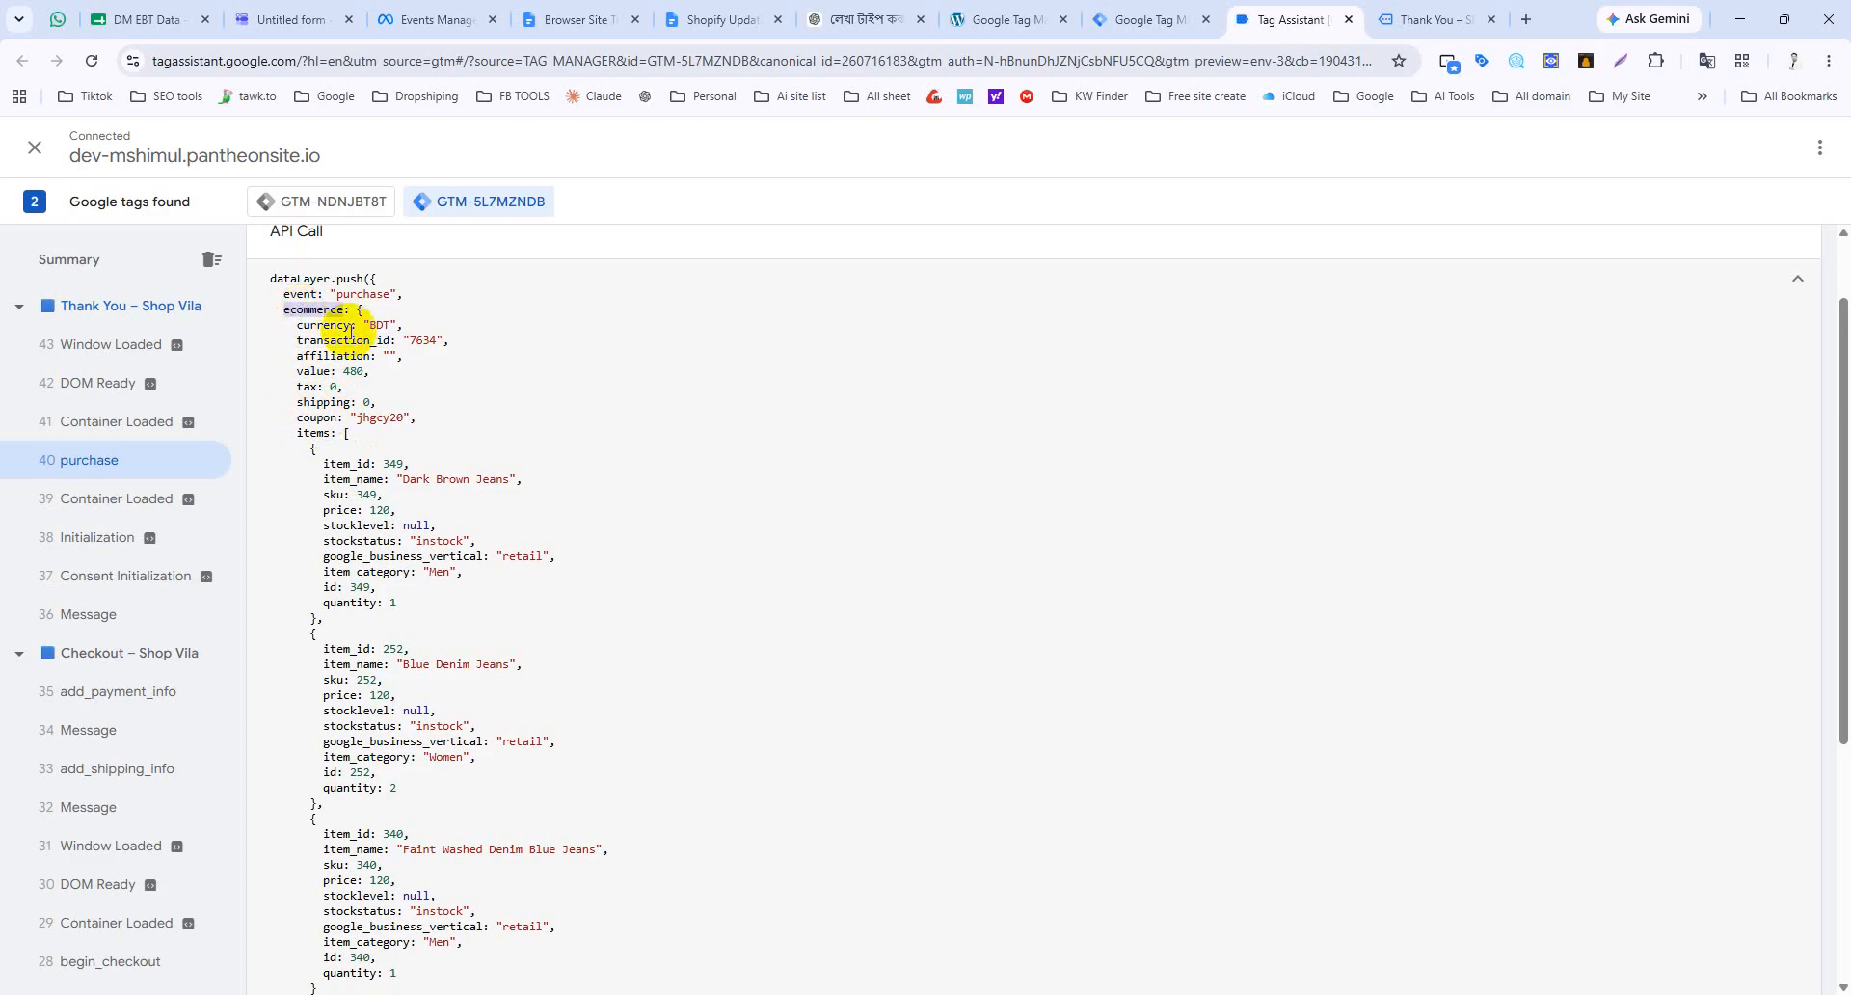
Step: Copy the coupon key from Tag Assistant and enter coupon as the empty property name in FB-purchase_tag
left_click(1083, 20)
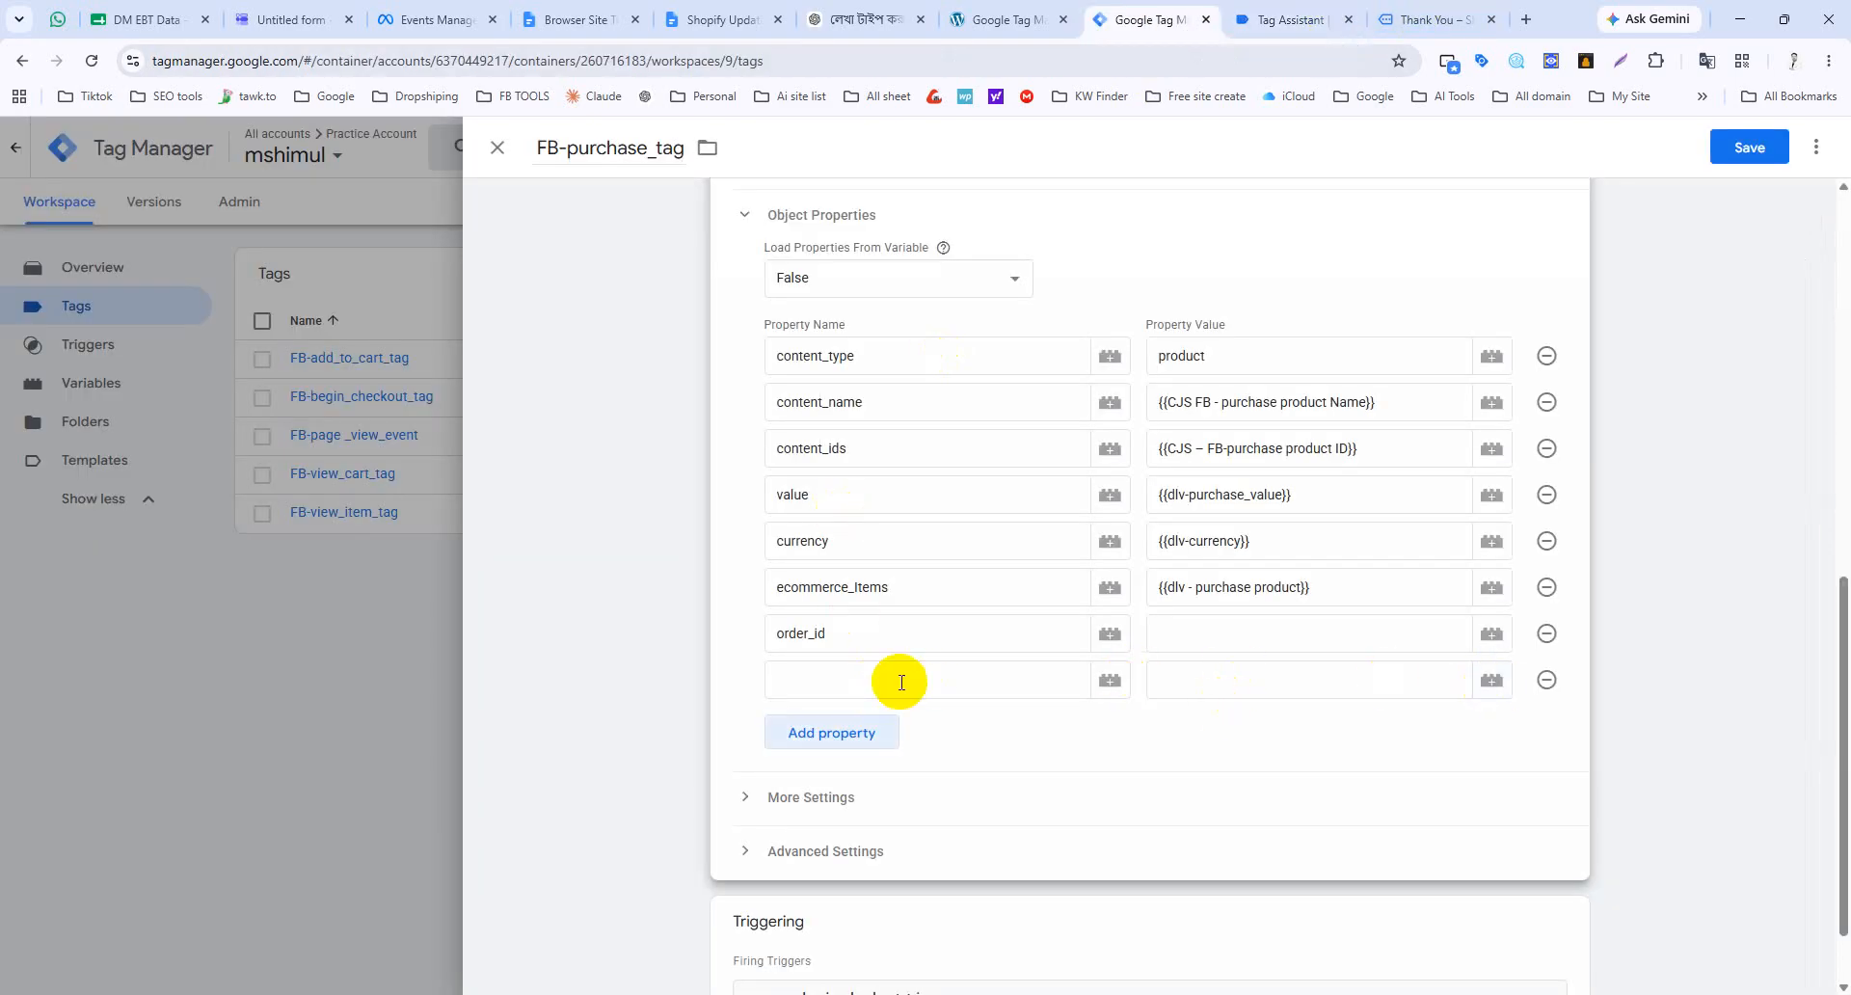
left_click(1427, 19)
left_click(1292, 19)
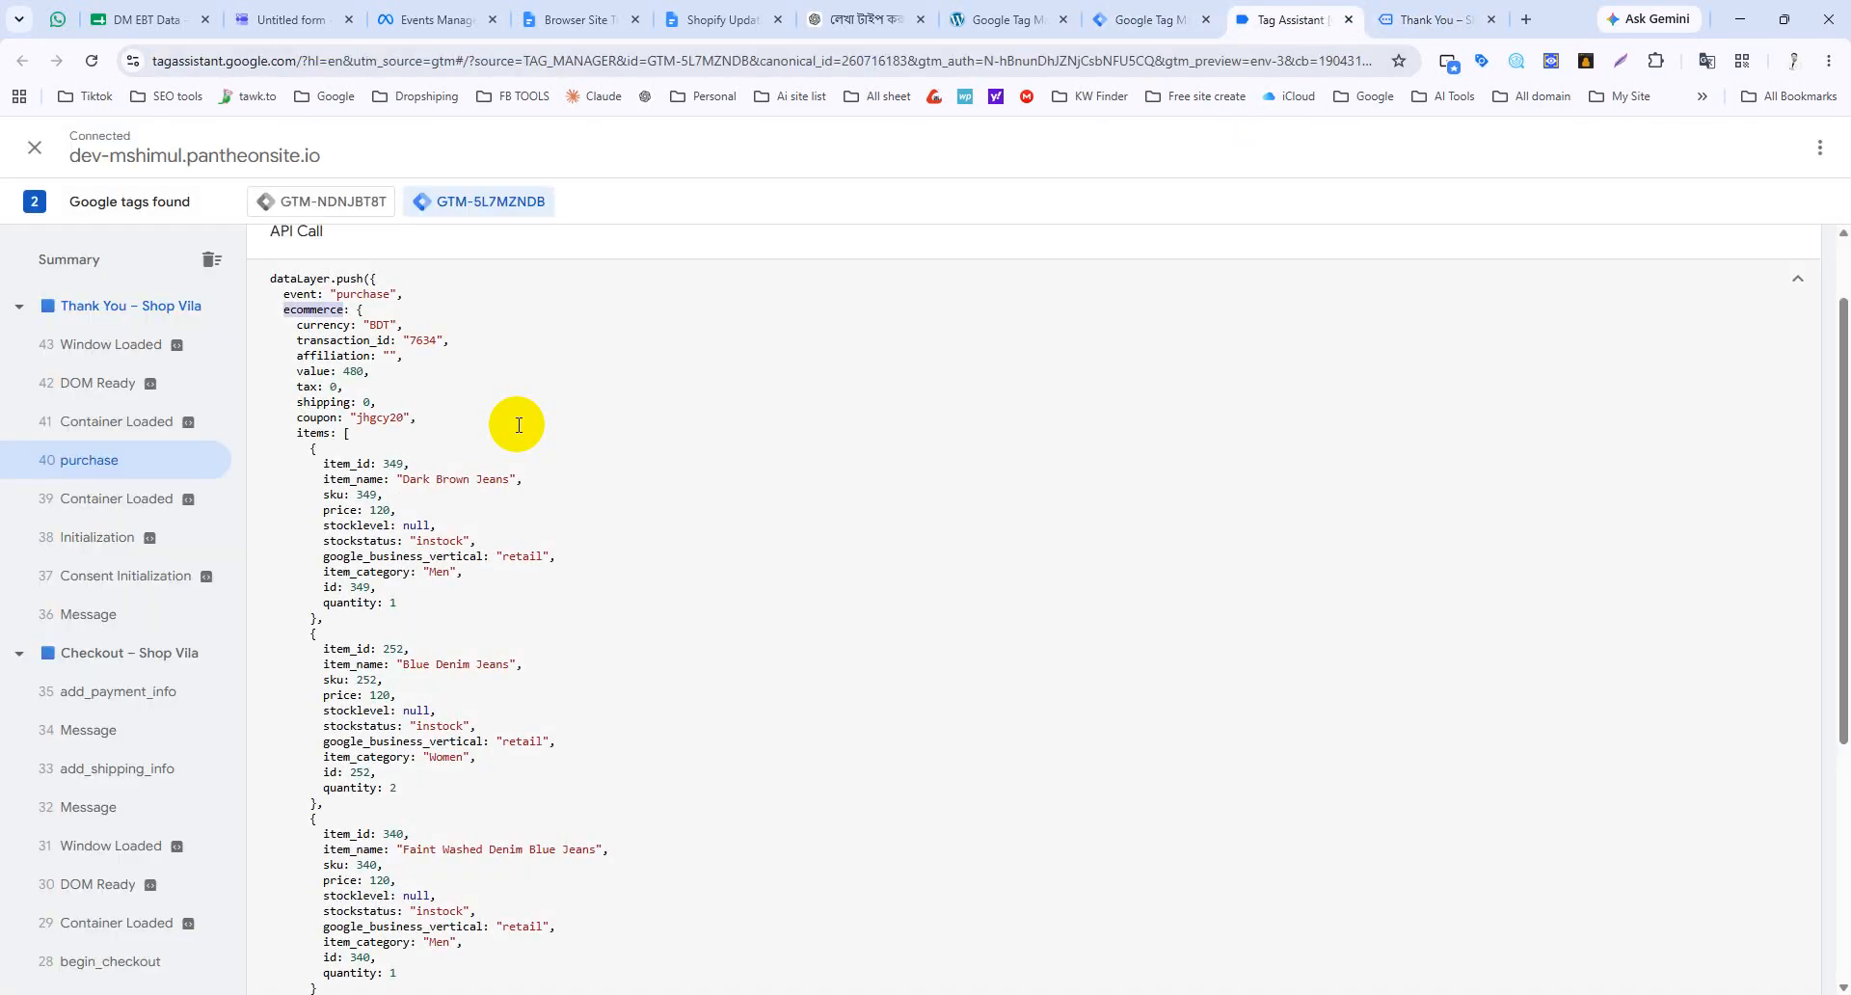
left_click(1138, 19)
left_click(857, 687)
type("coupon")
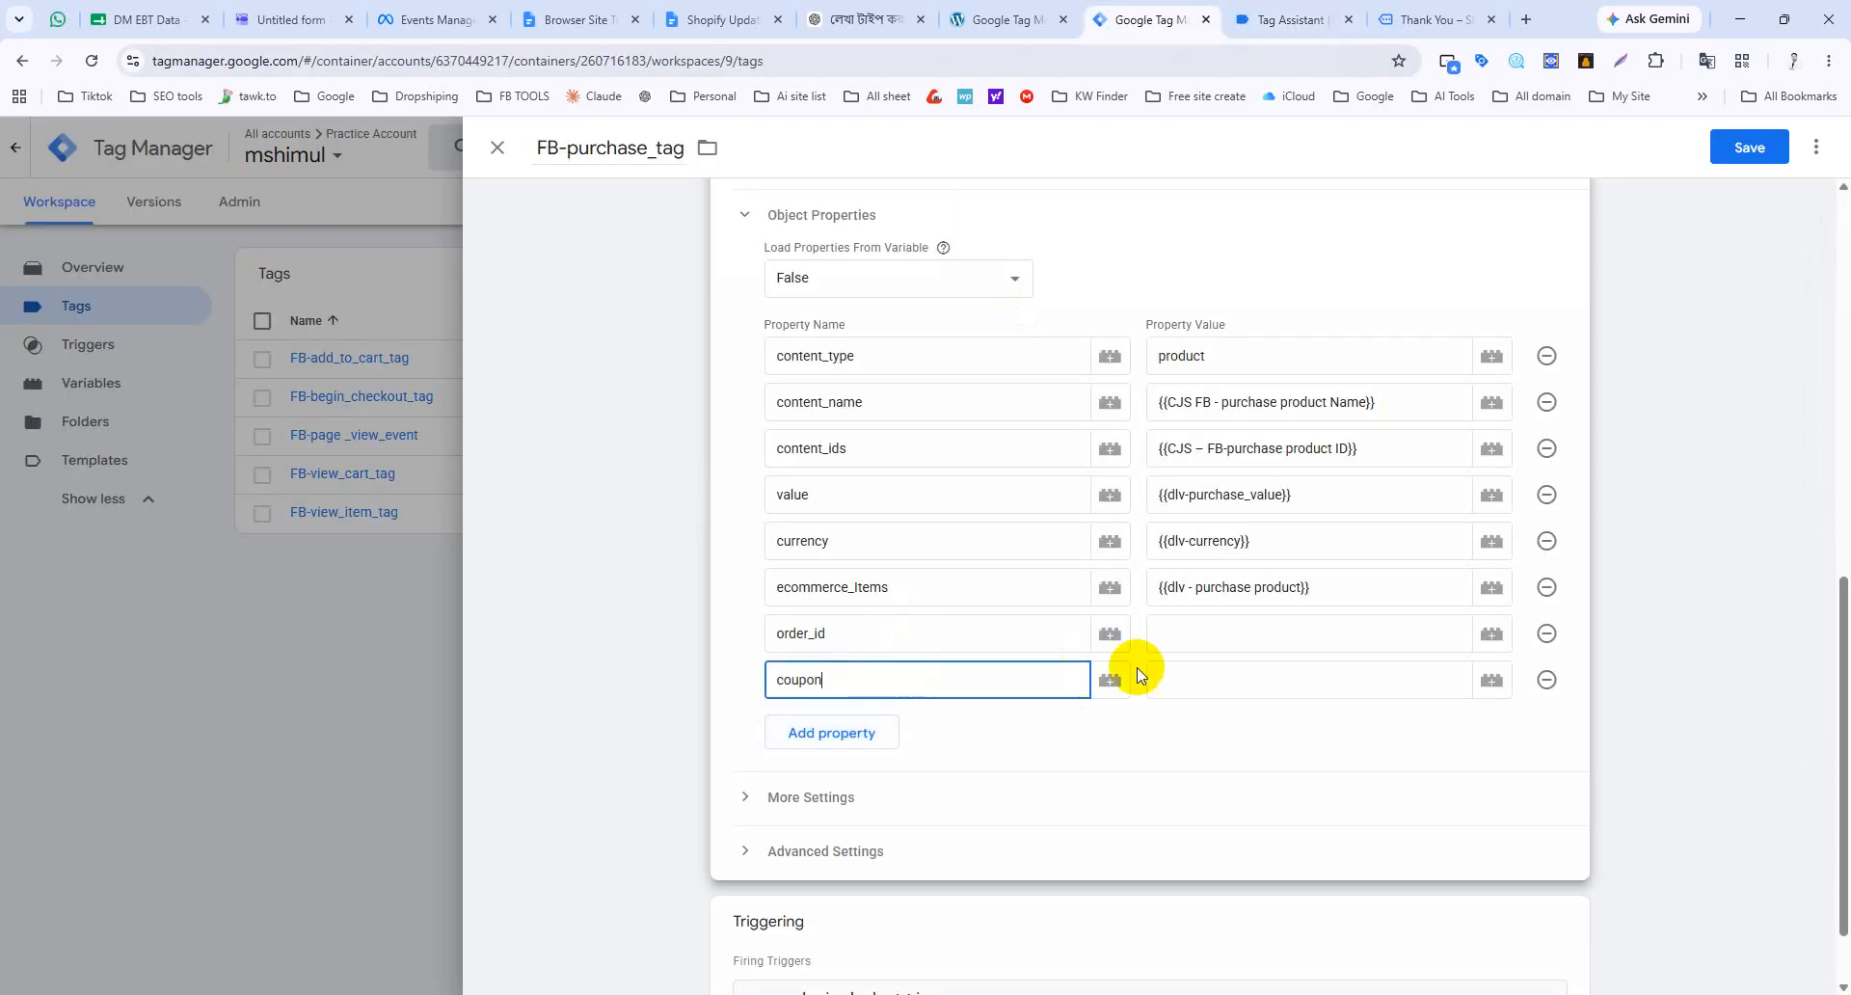
Step: Start a new variable for the order_id property value and choose Data Layer Variable as its type
left_click(1180, 636)
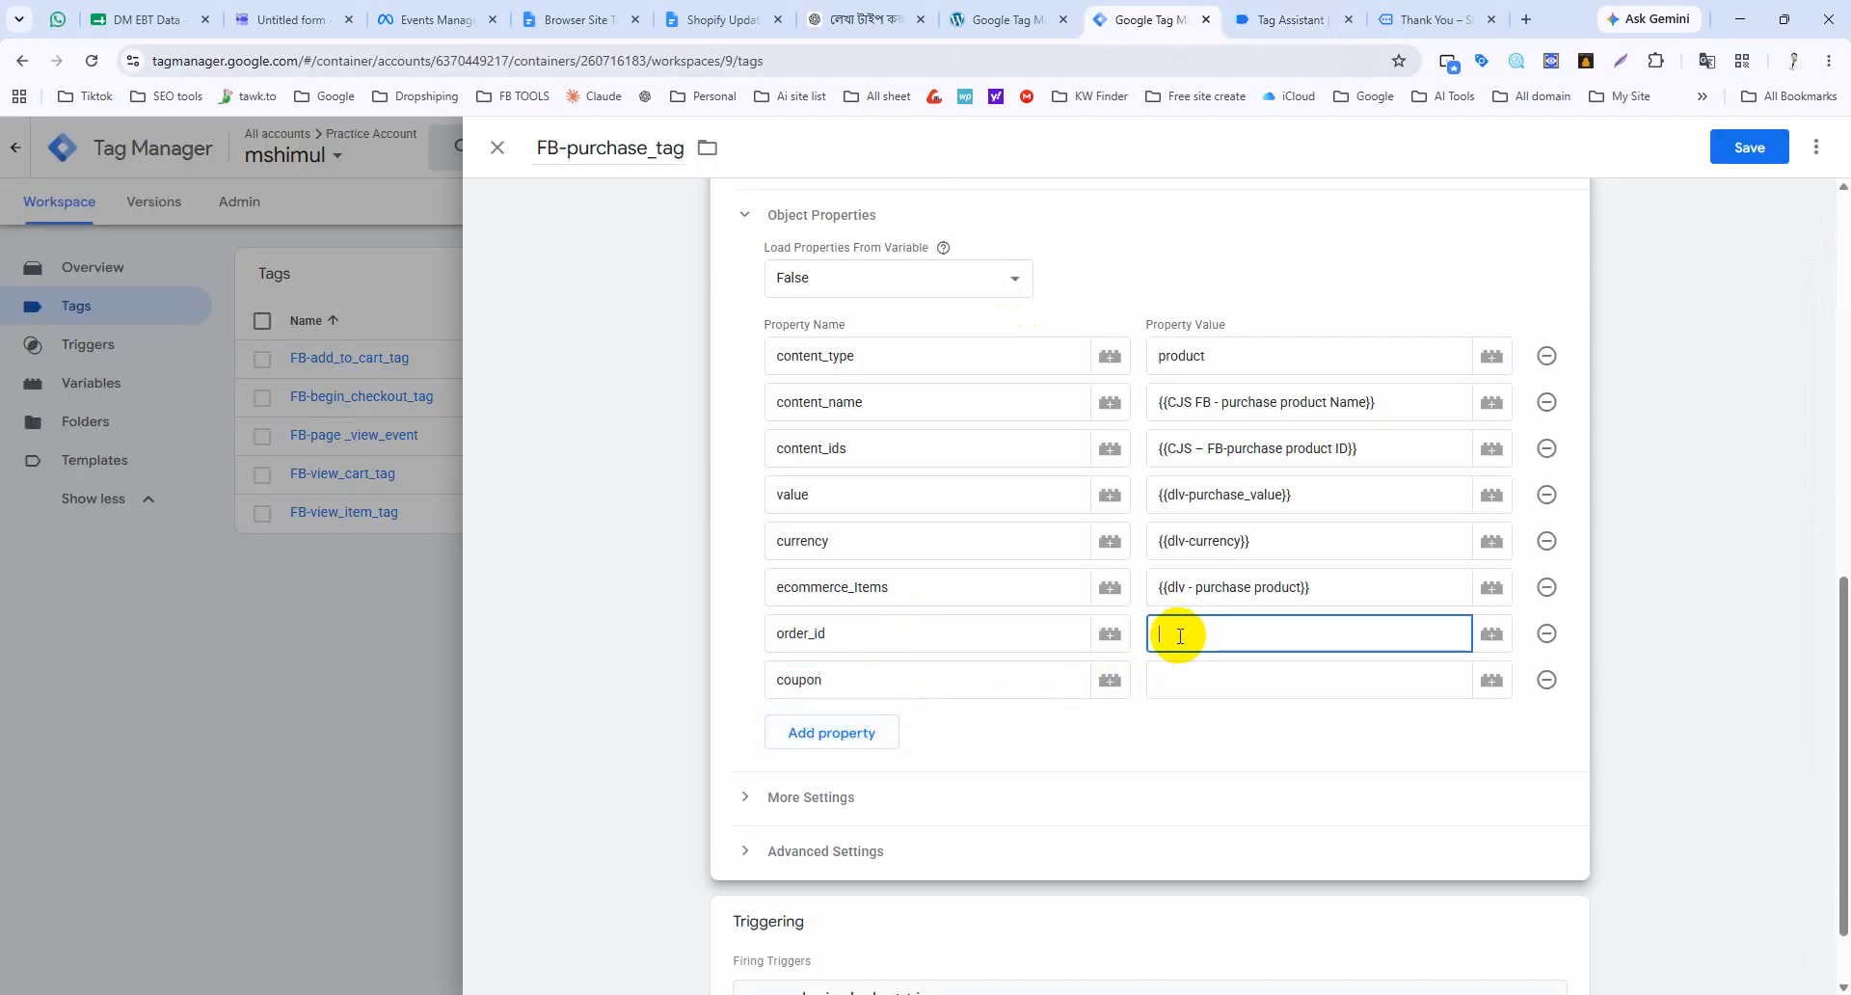
key("super+v")
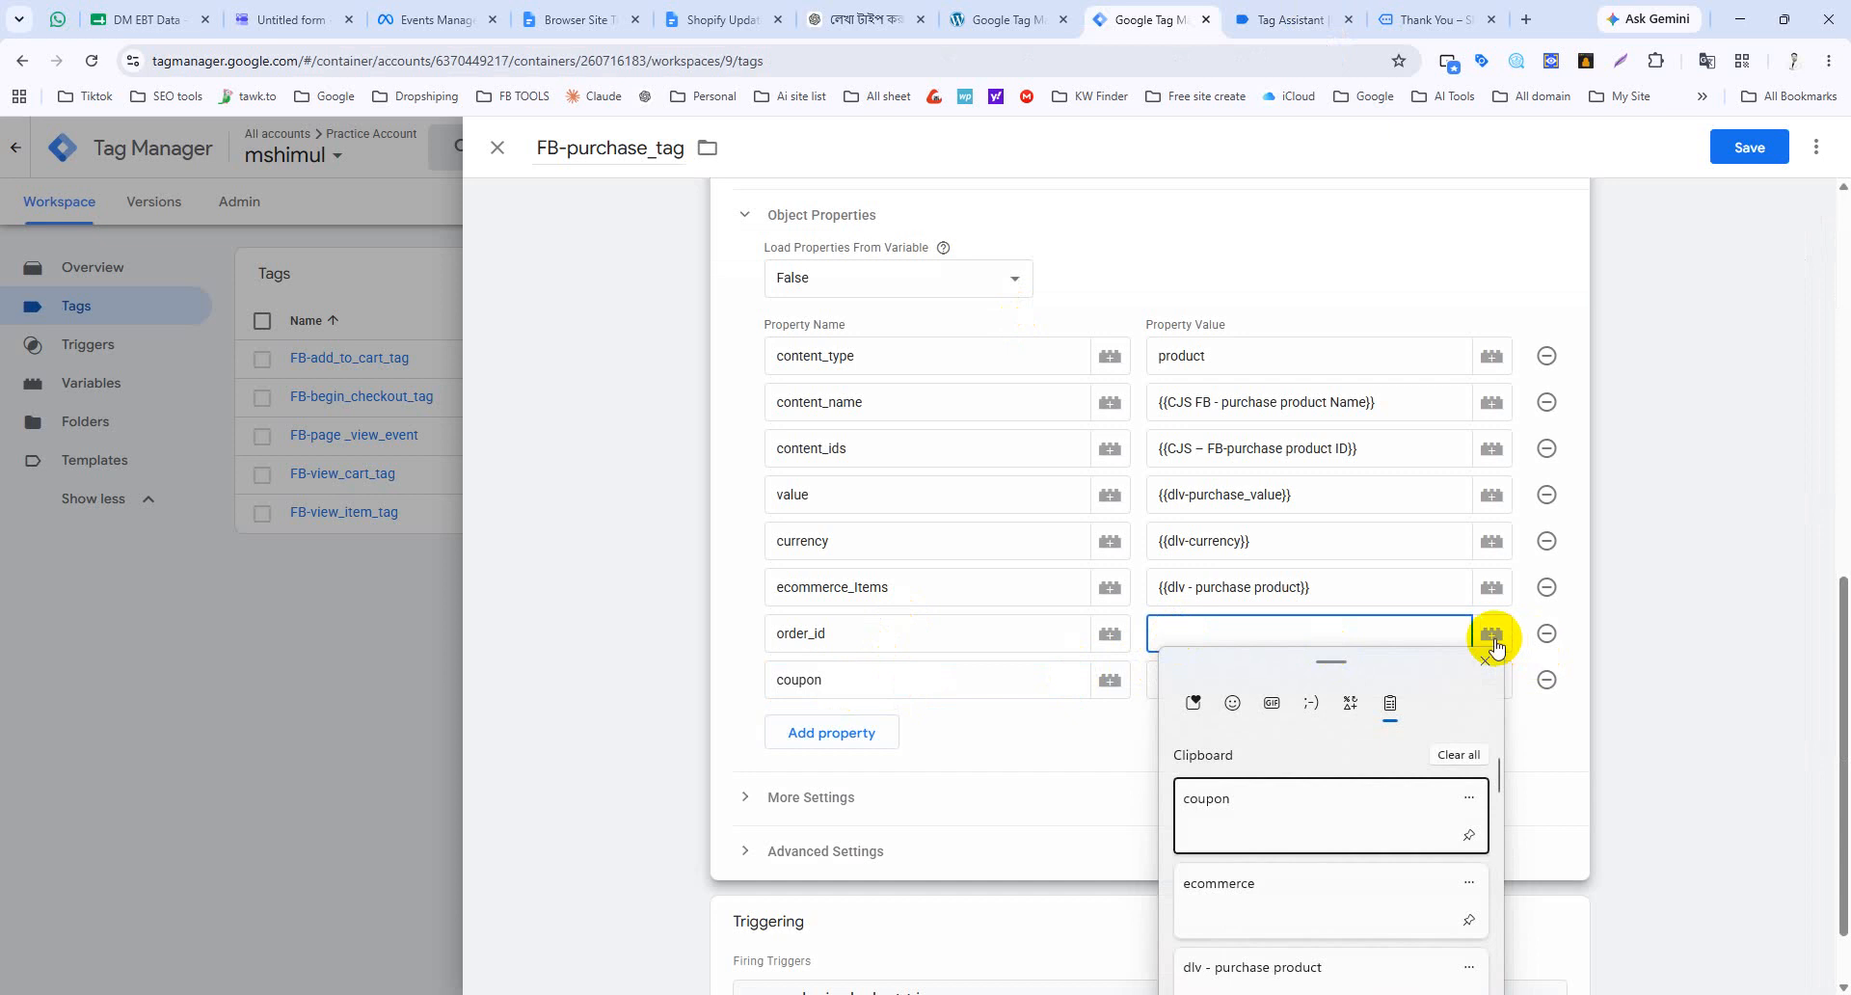
left_click(1493, 637)
left_click(1491, 635)
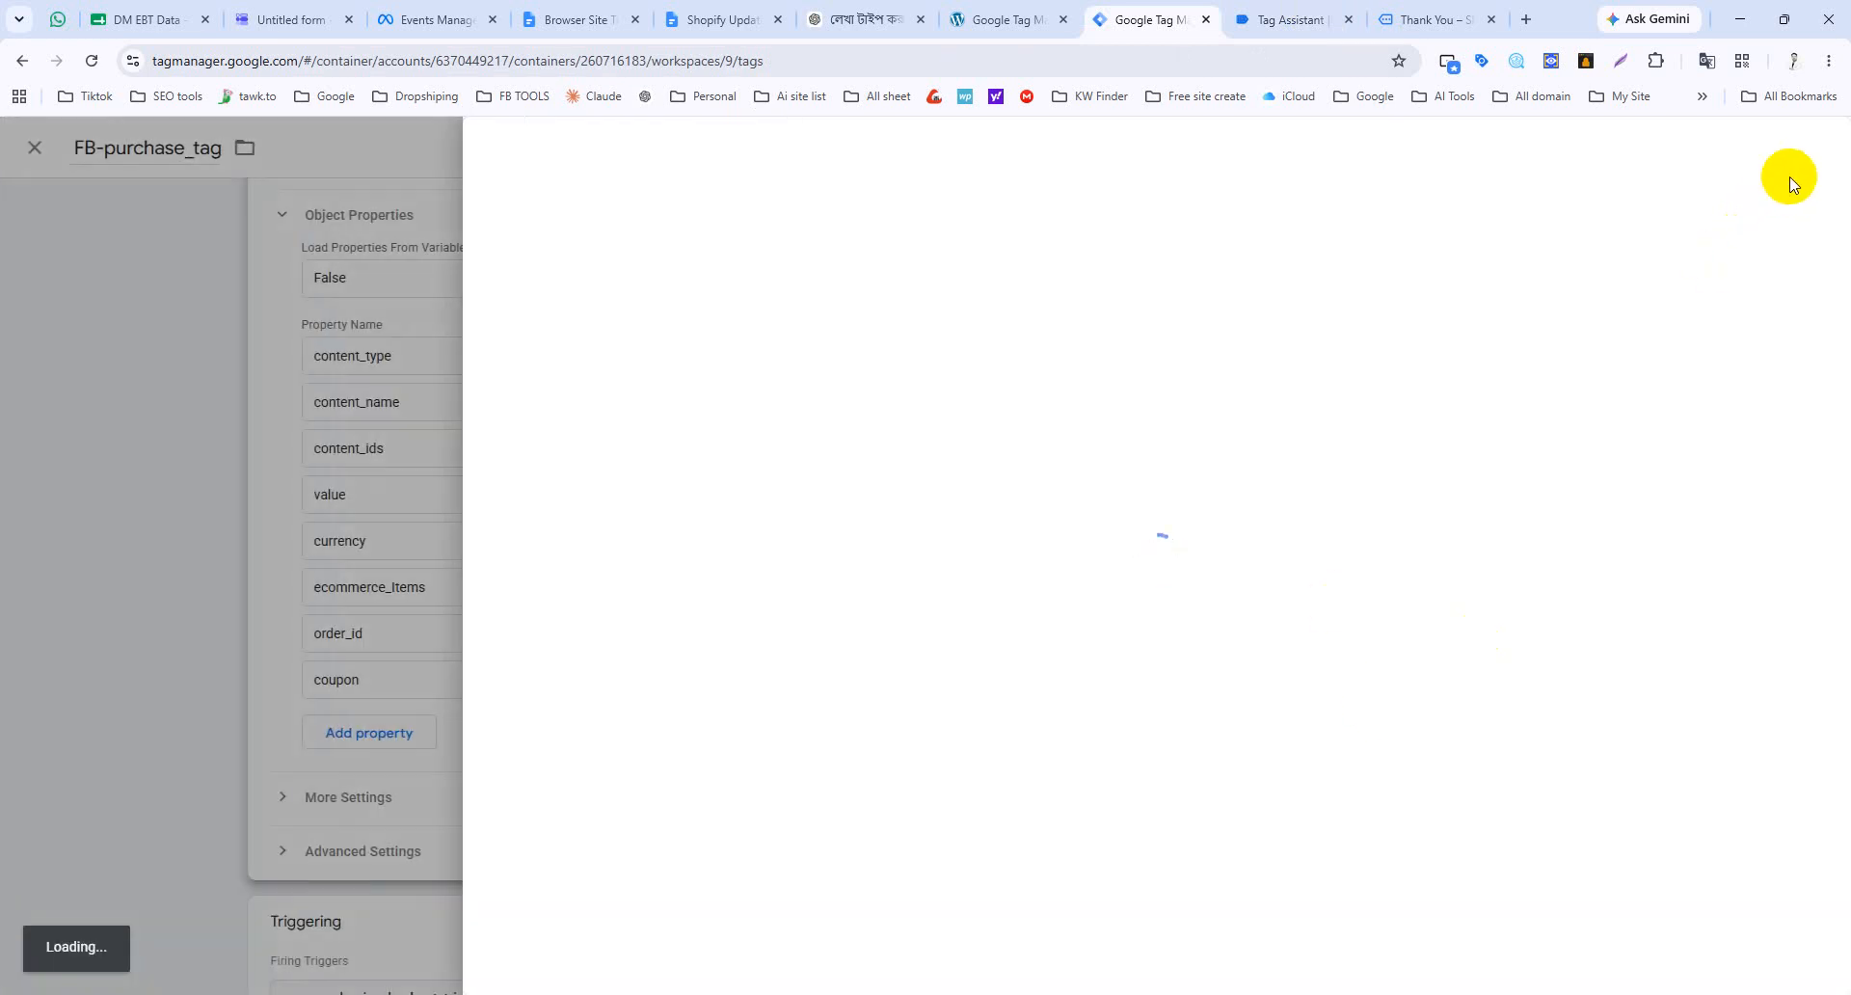
left_click(1806, 148)
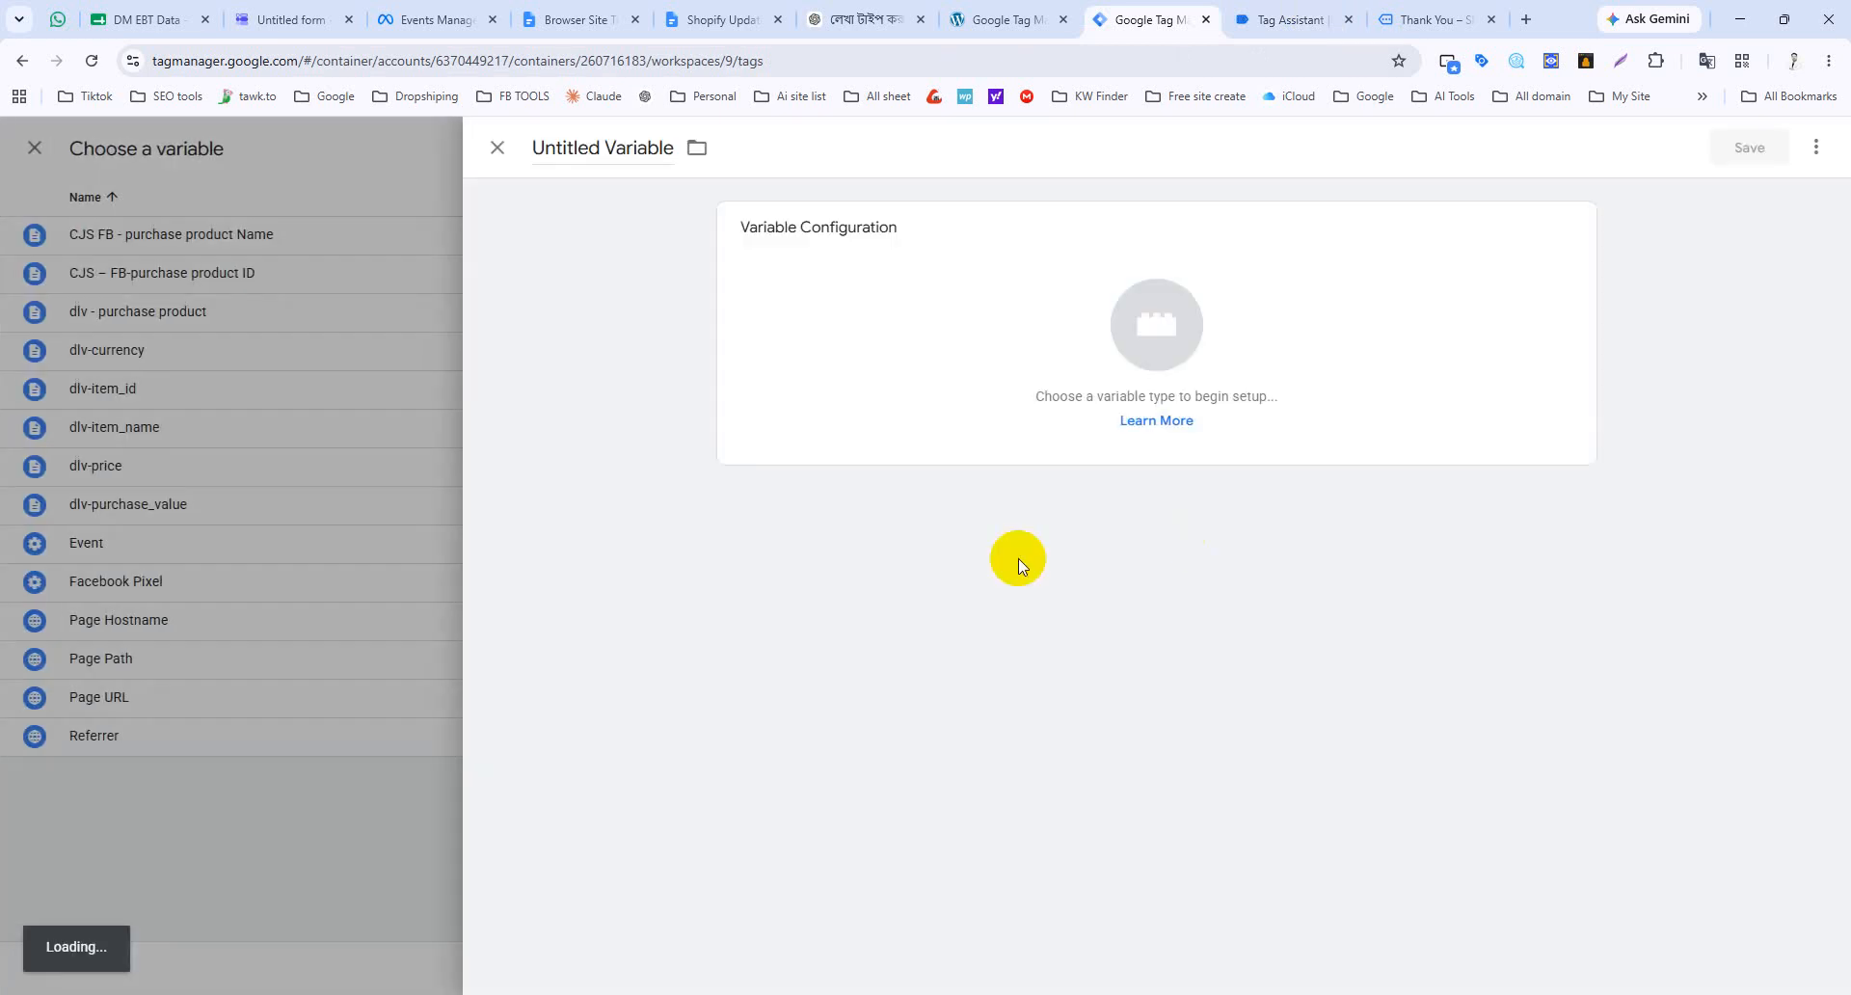
left_click(1132, 334)
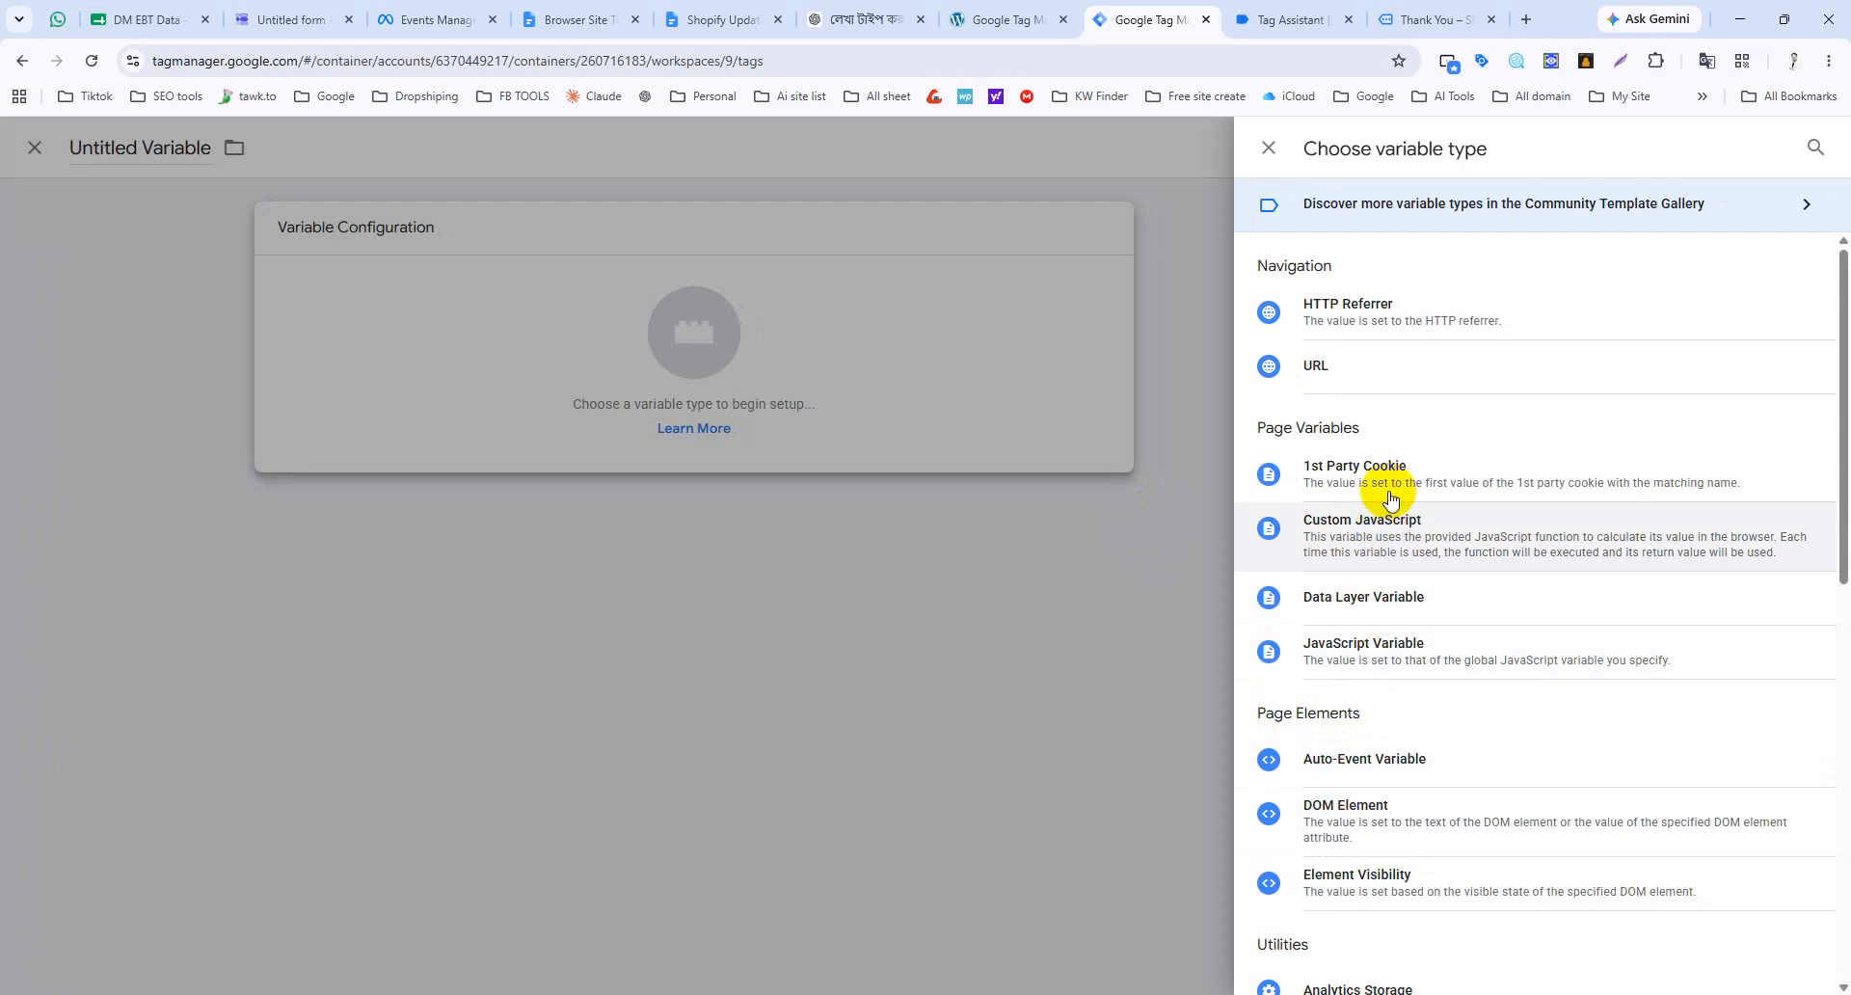
left_click(1326, 608)
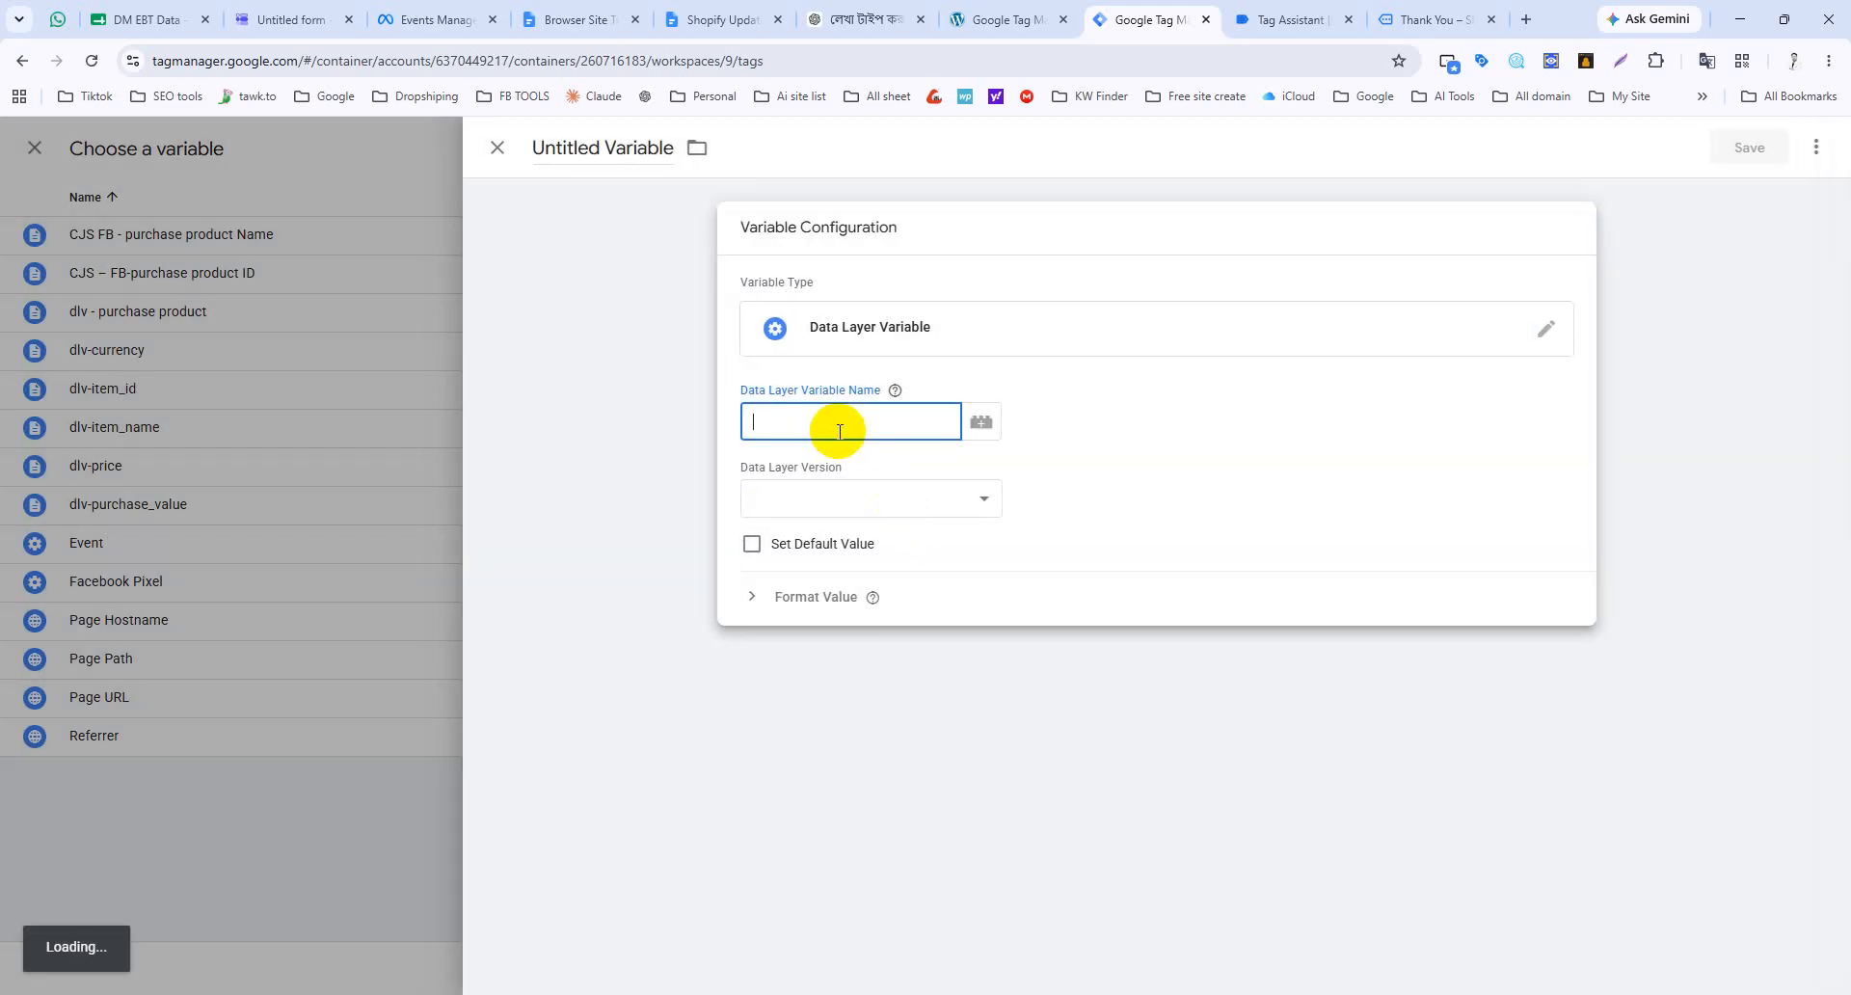
Step: Set the data layer variable name to ecommerce.transaction_id, taking the key from the purchase event in Tag Assistant
key("super+v")
left_click(847, 665)
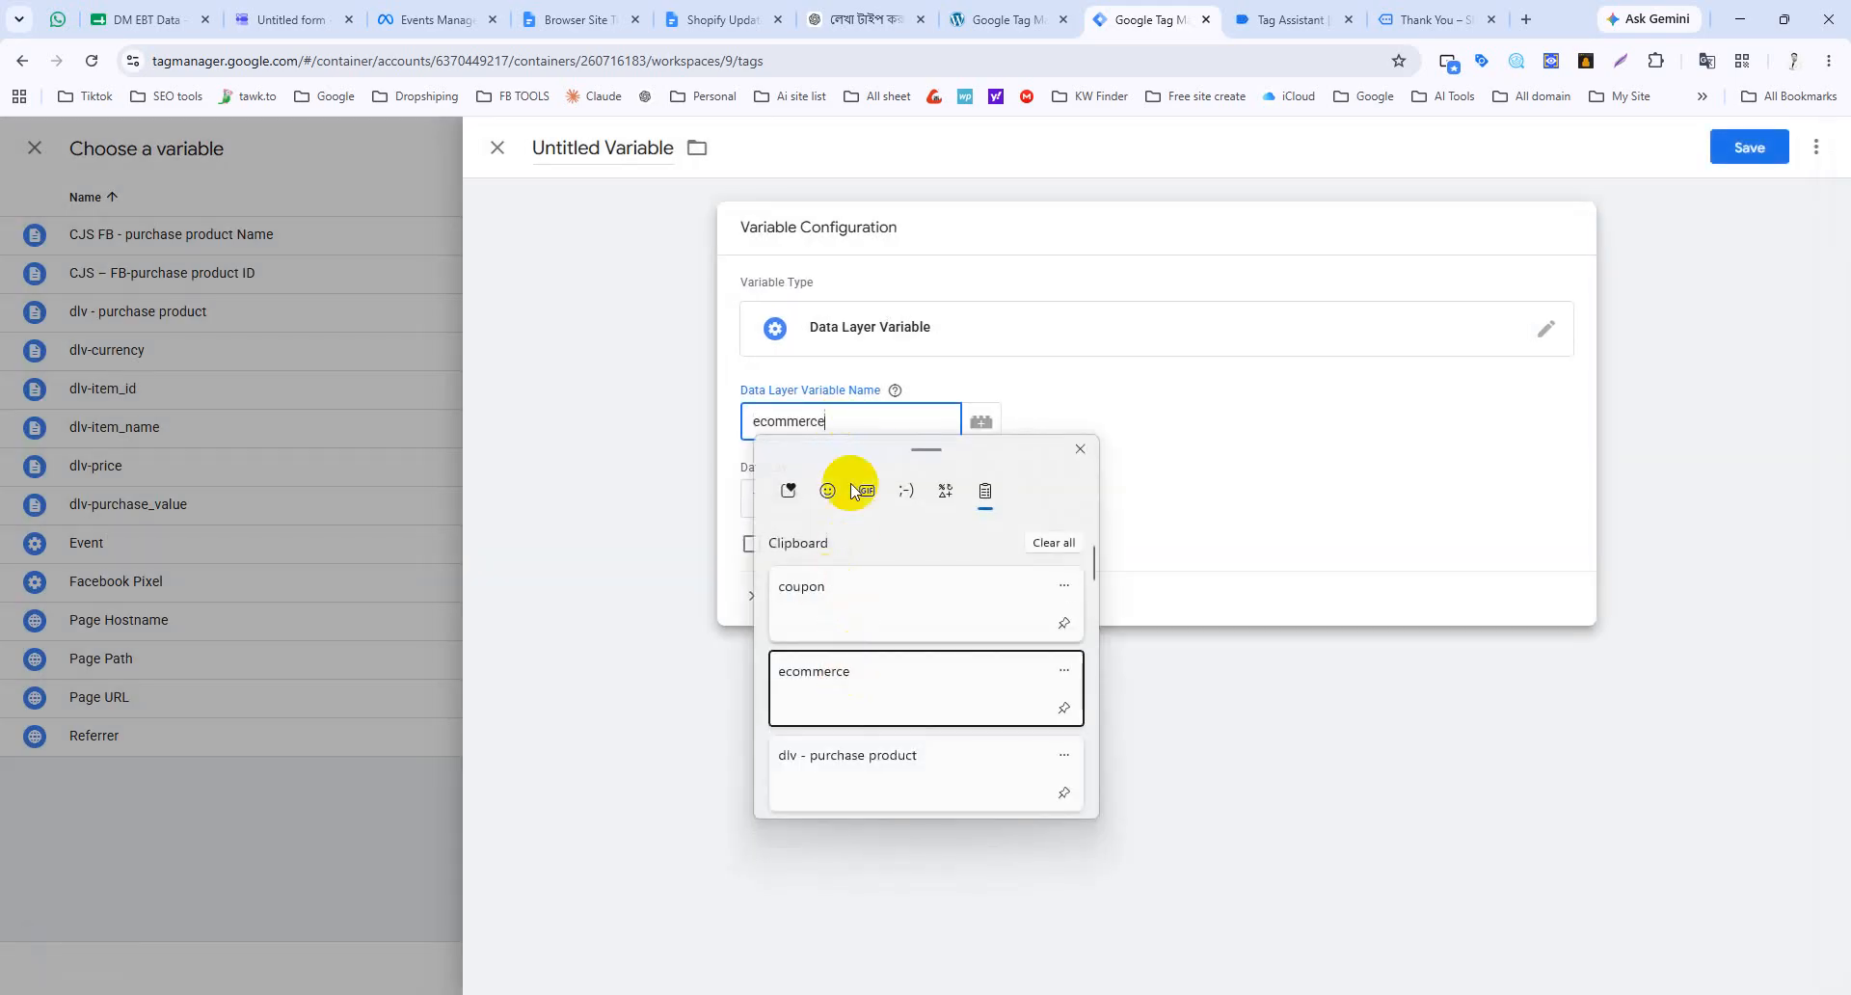
type(".")
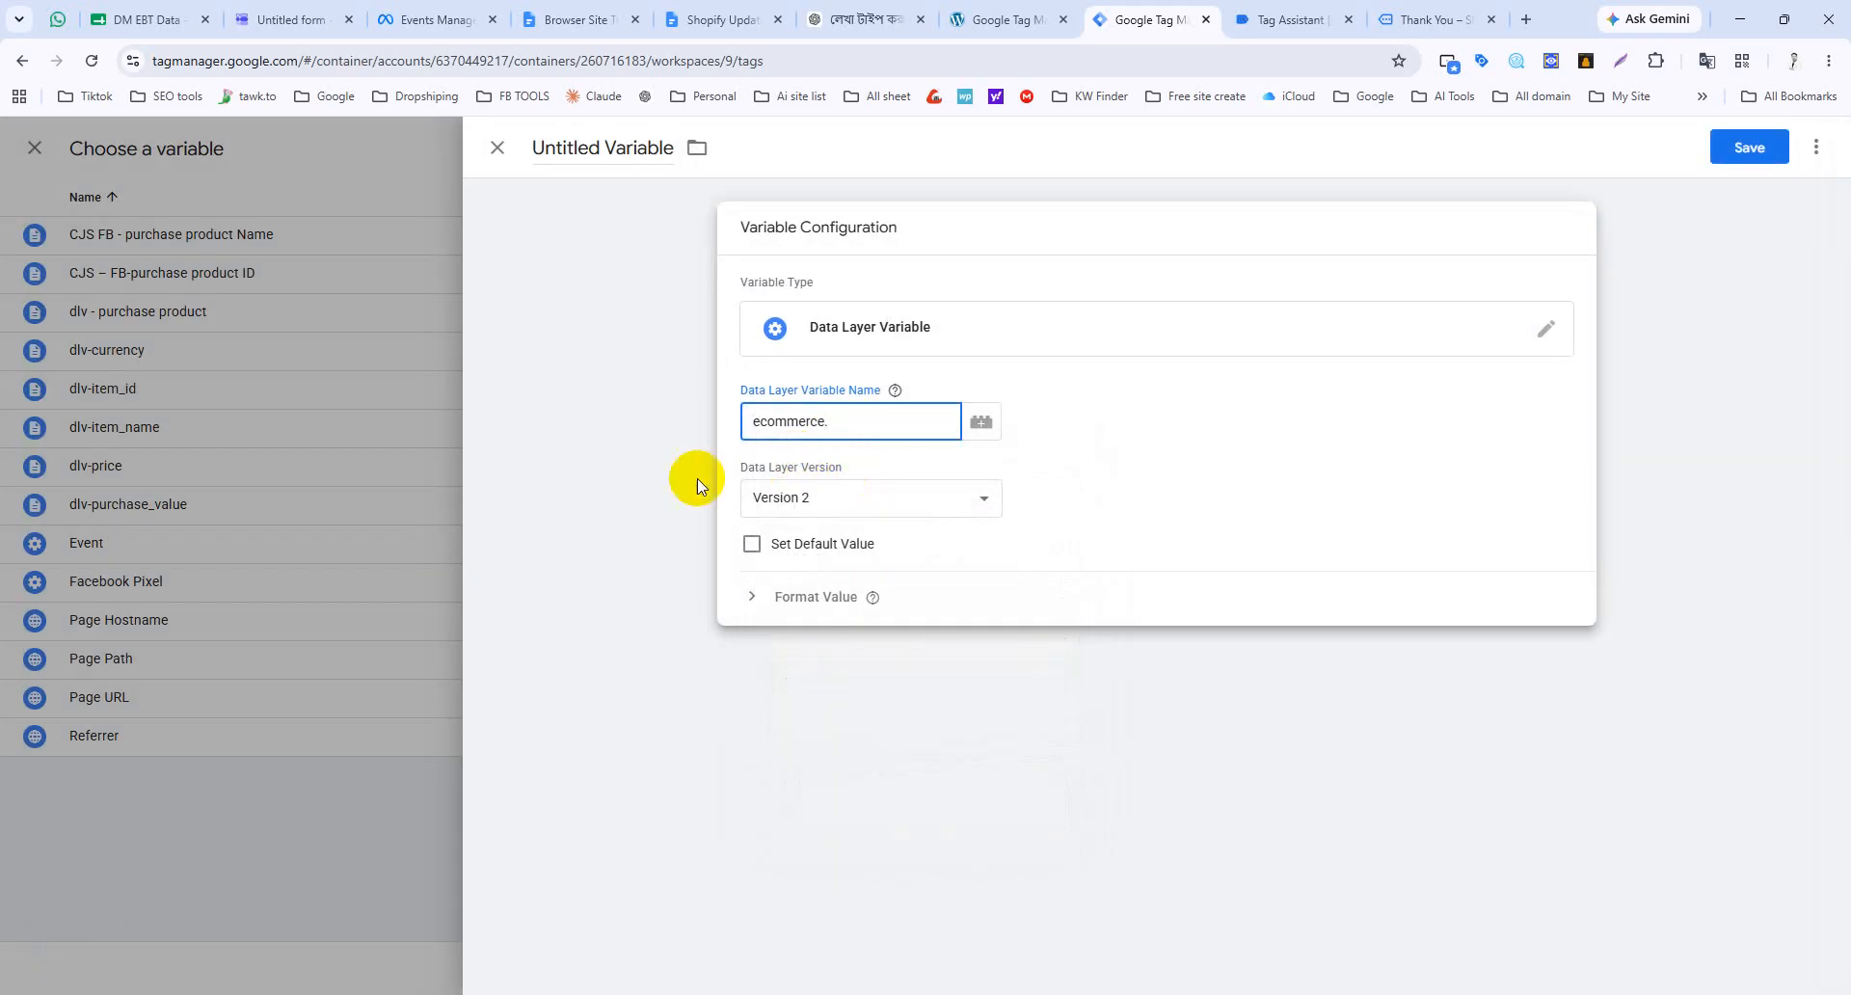
left_click(1416, 16)
left_click(1289, 14)
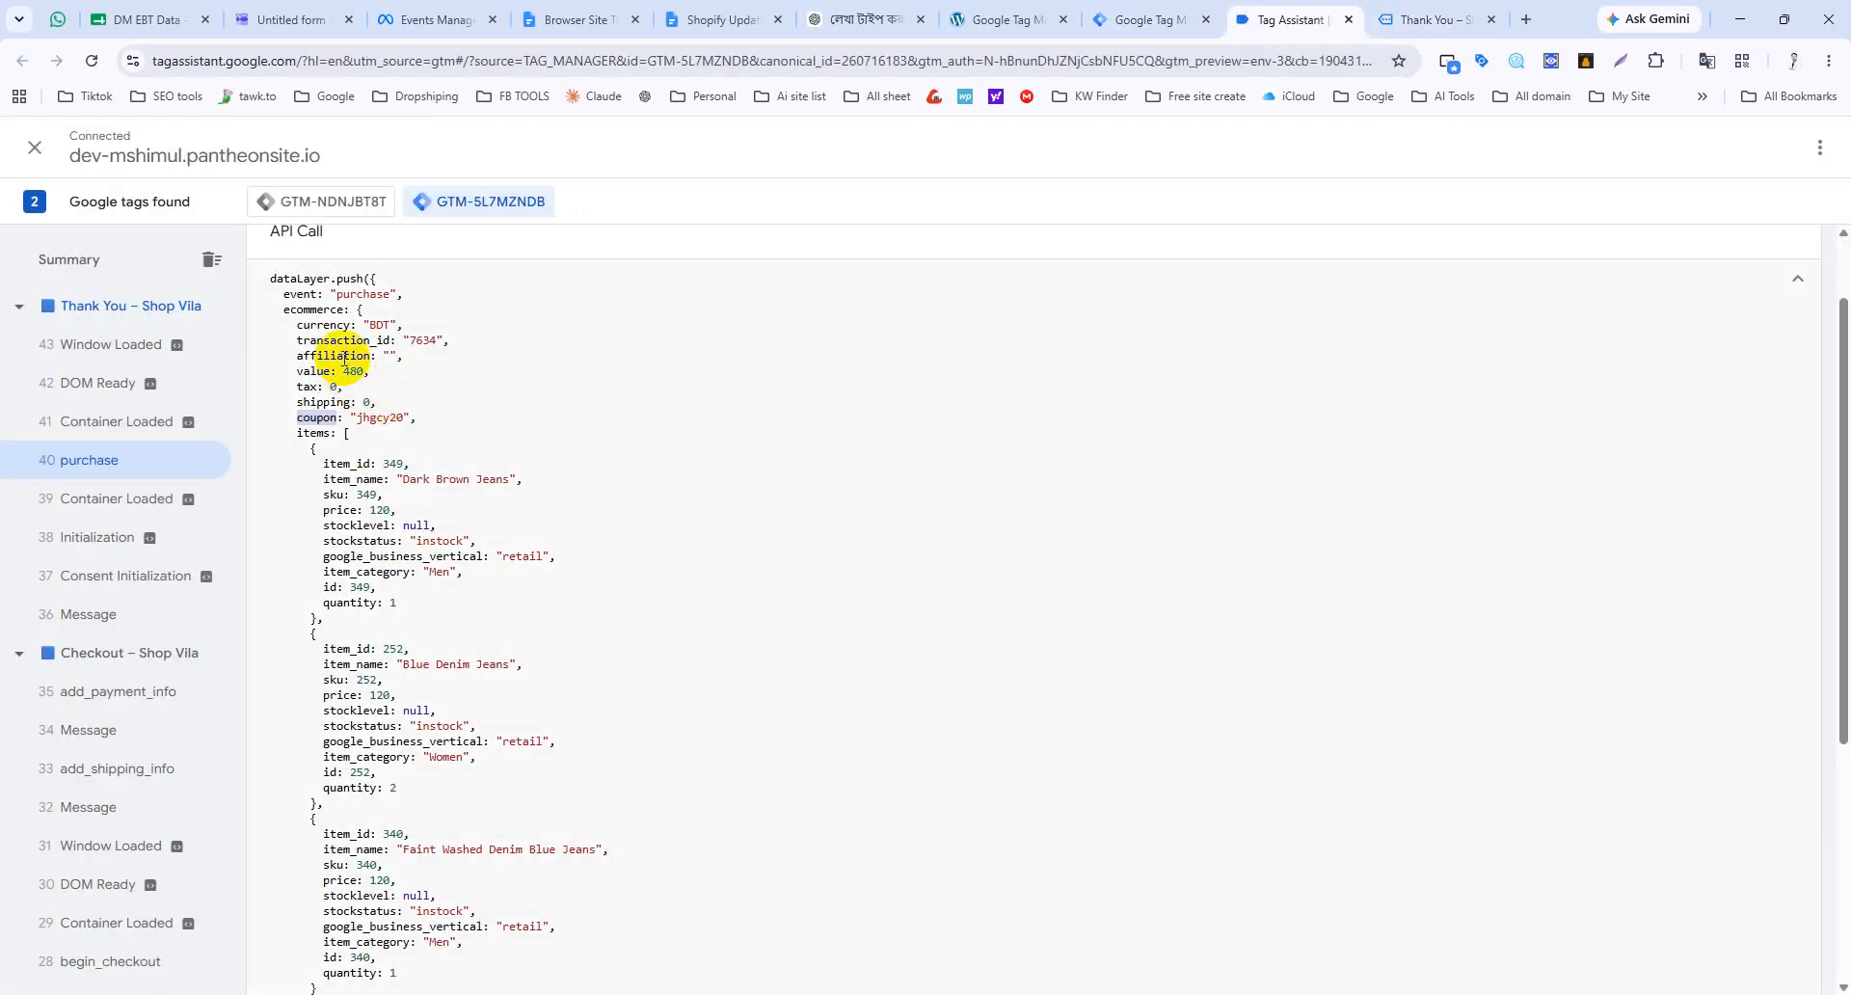
left_click(1138, 20)
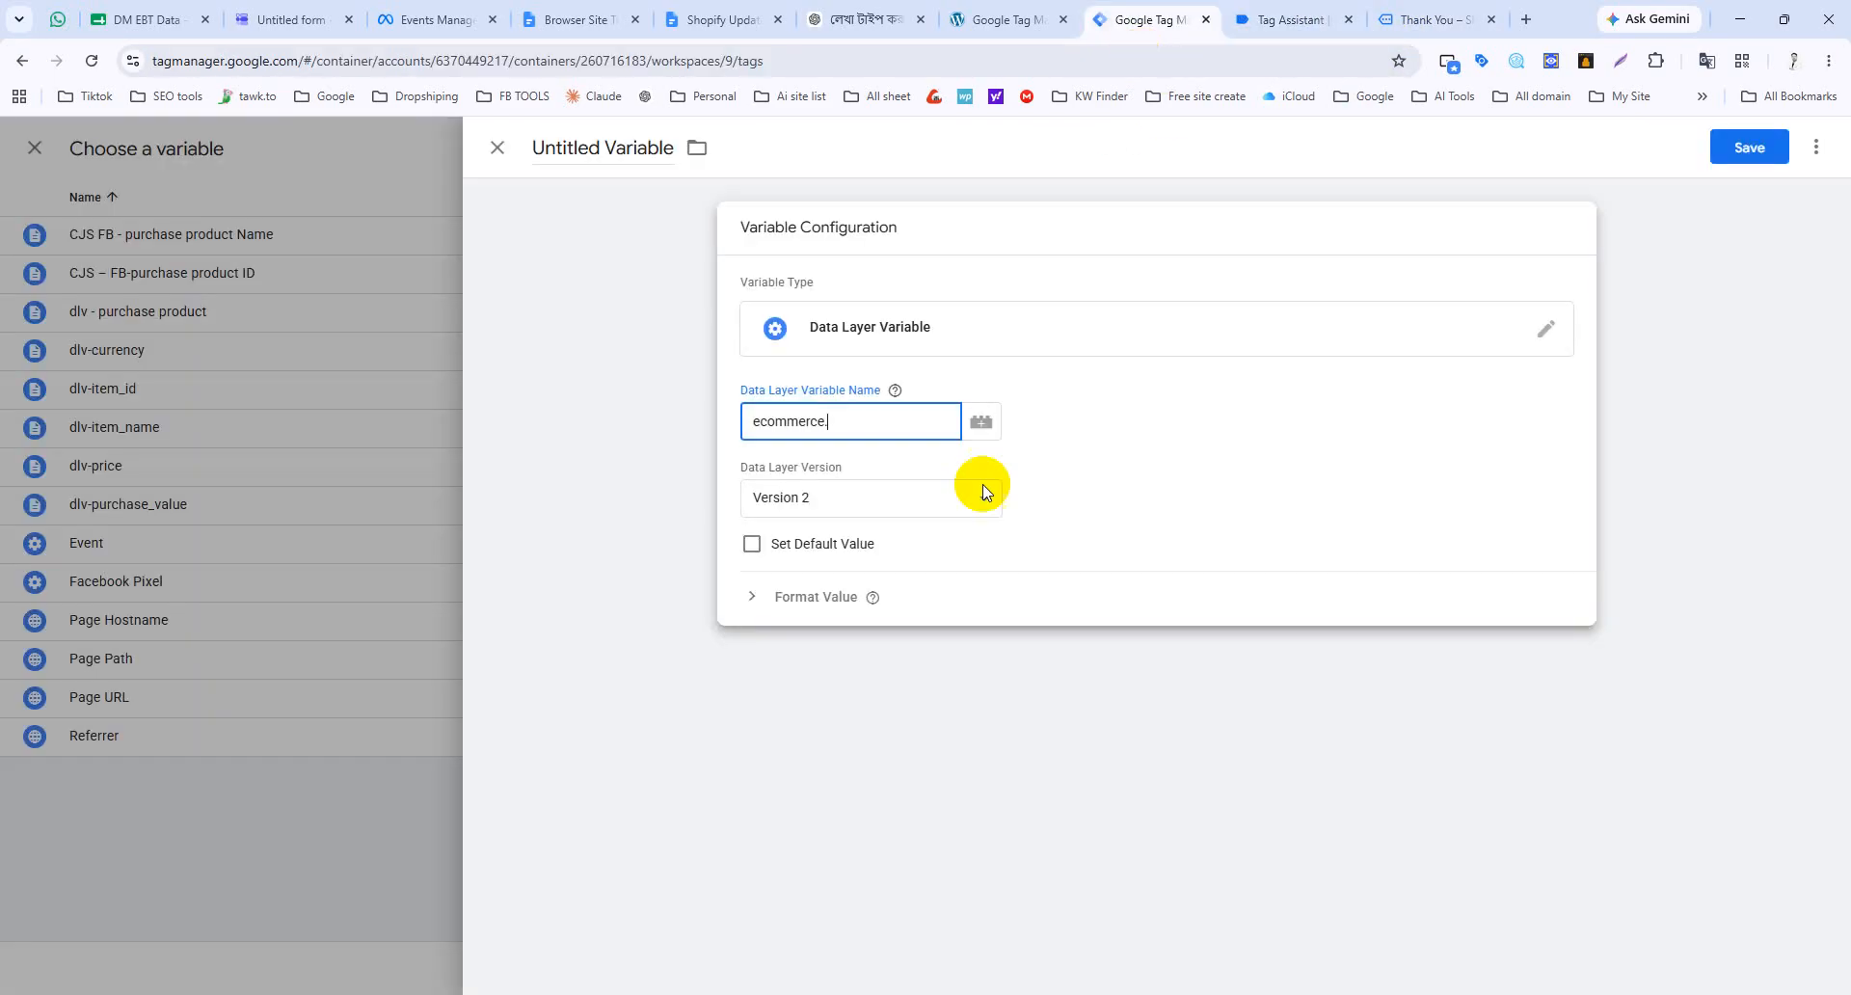
Step: Name the new variable dlv-transaction_id and save it as the order_id property's value
double_click(564, 145)
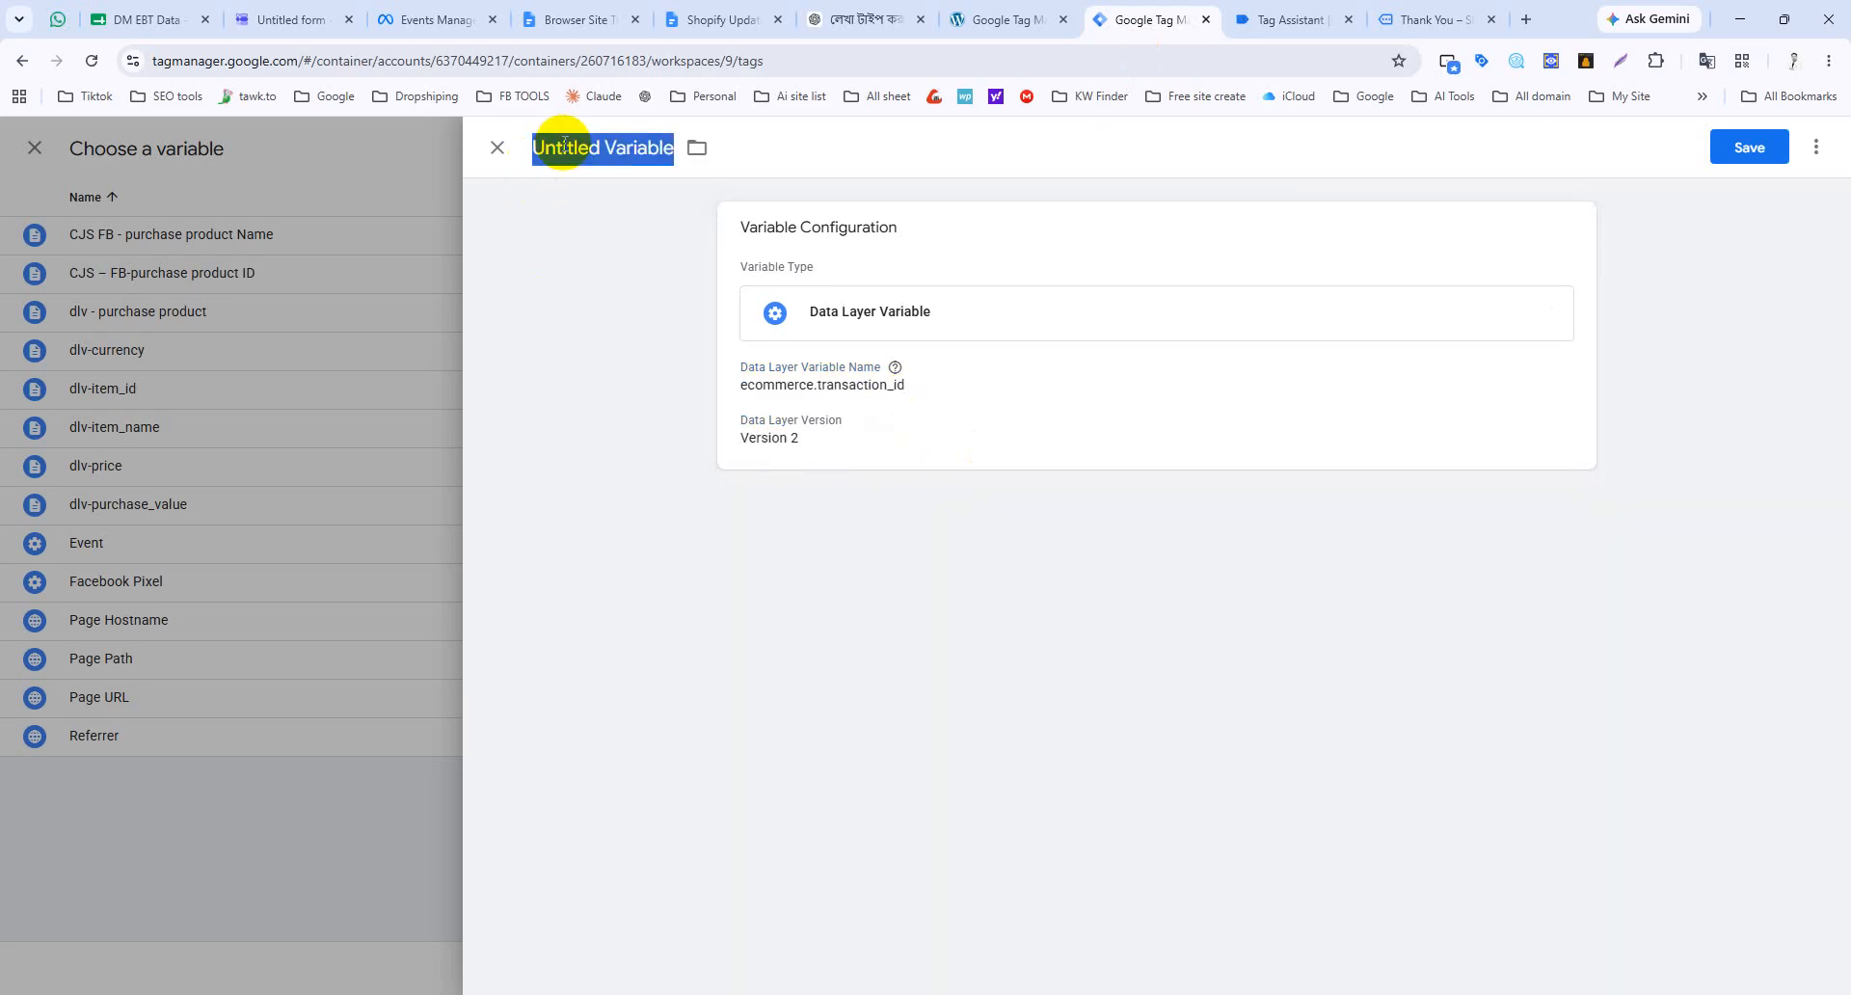
type("dlv-transaction_id")
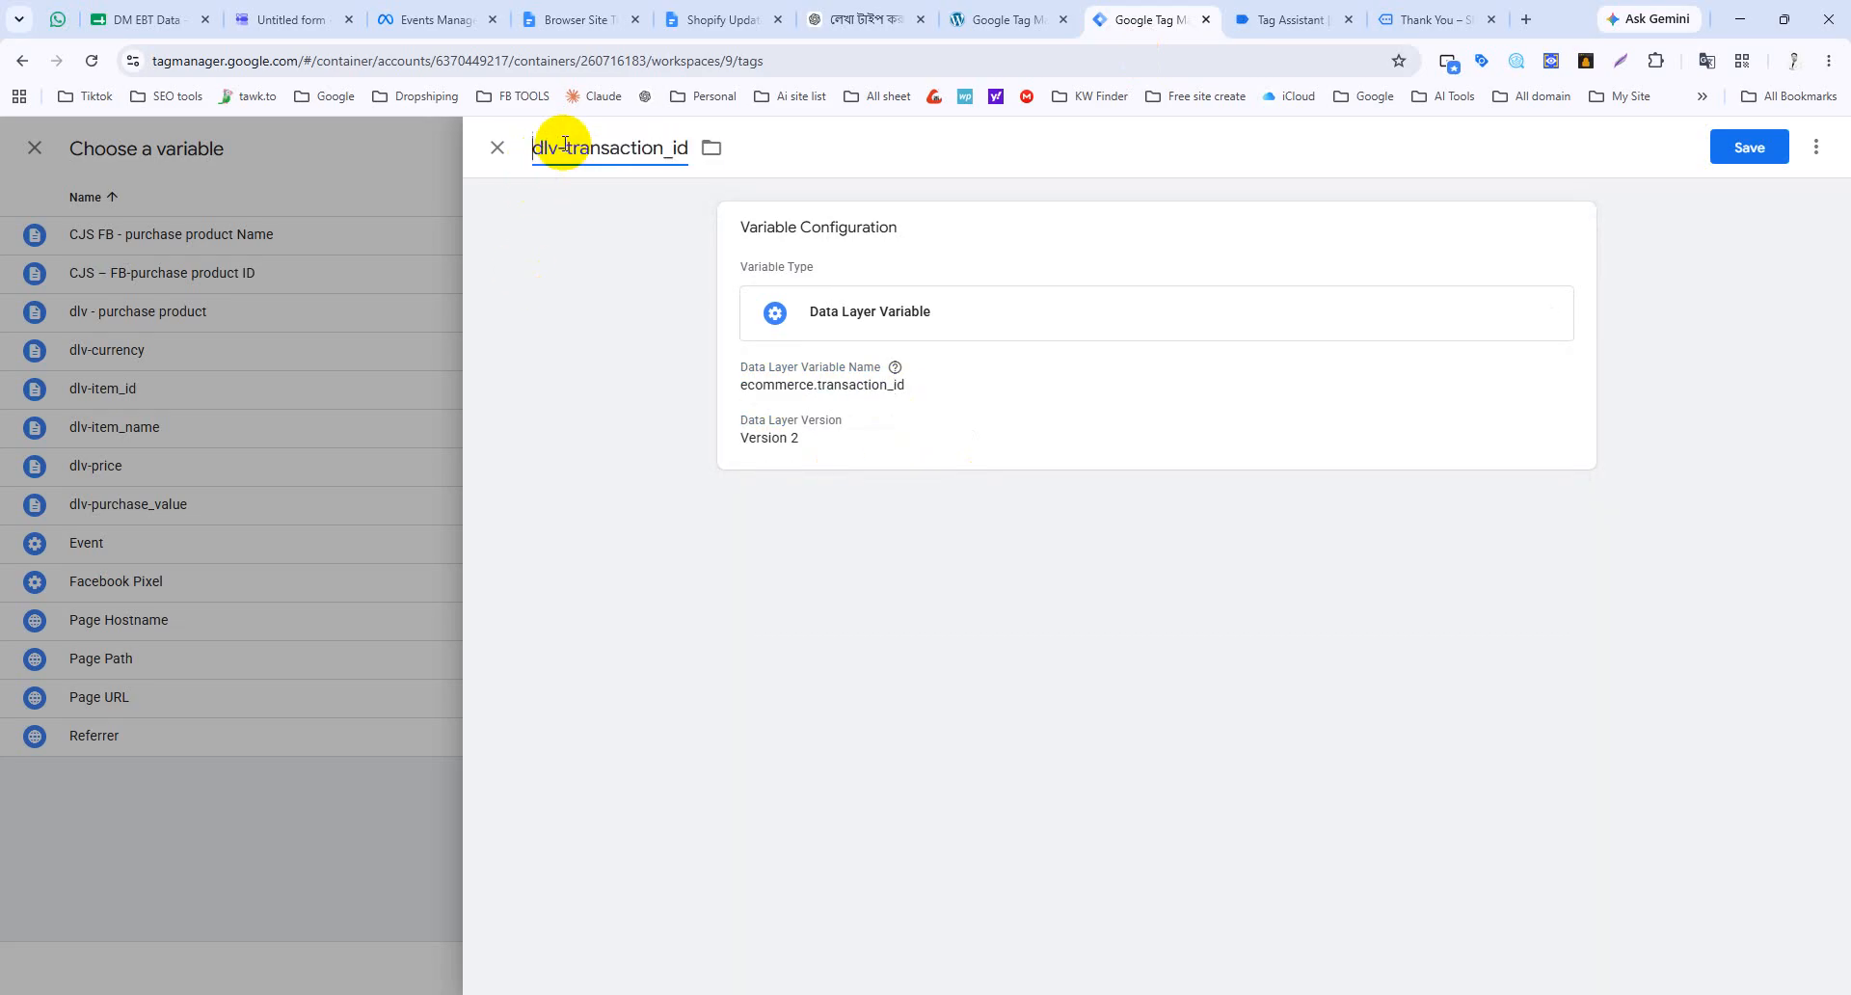
left_click(1774, 146)
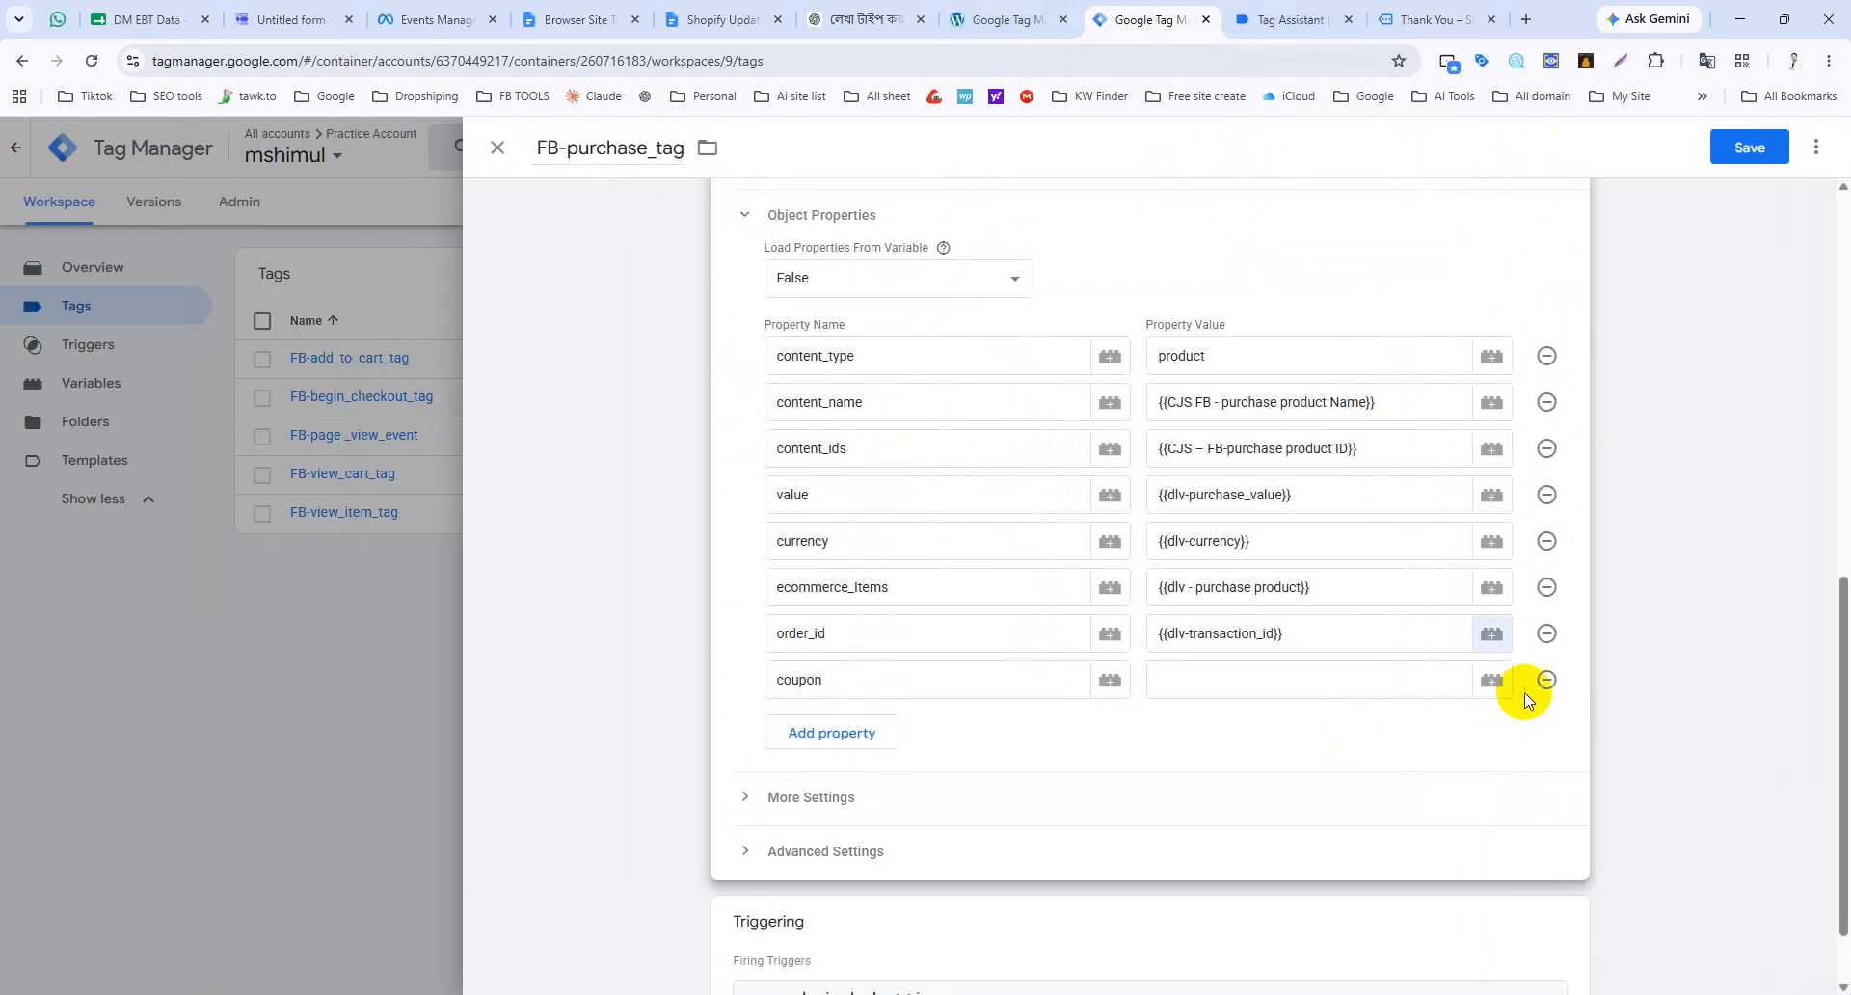
Step: Create a Data Layer Variable for the coupon property's value with the data layer variable name ecommerce.coupon
left_click(1492, 680)
left_click(1806, 145)
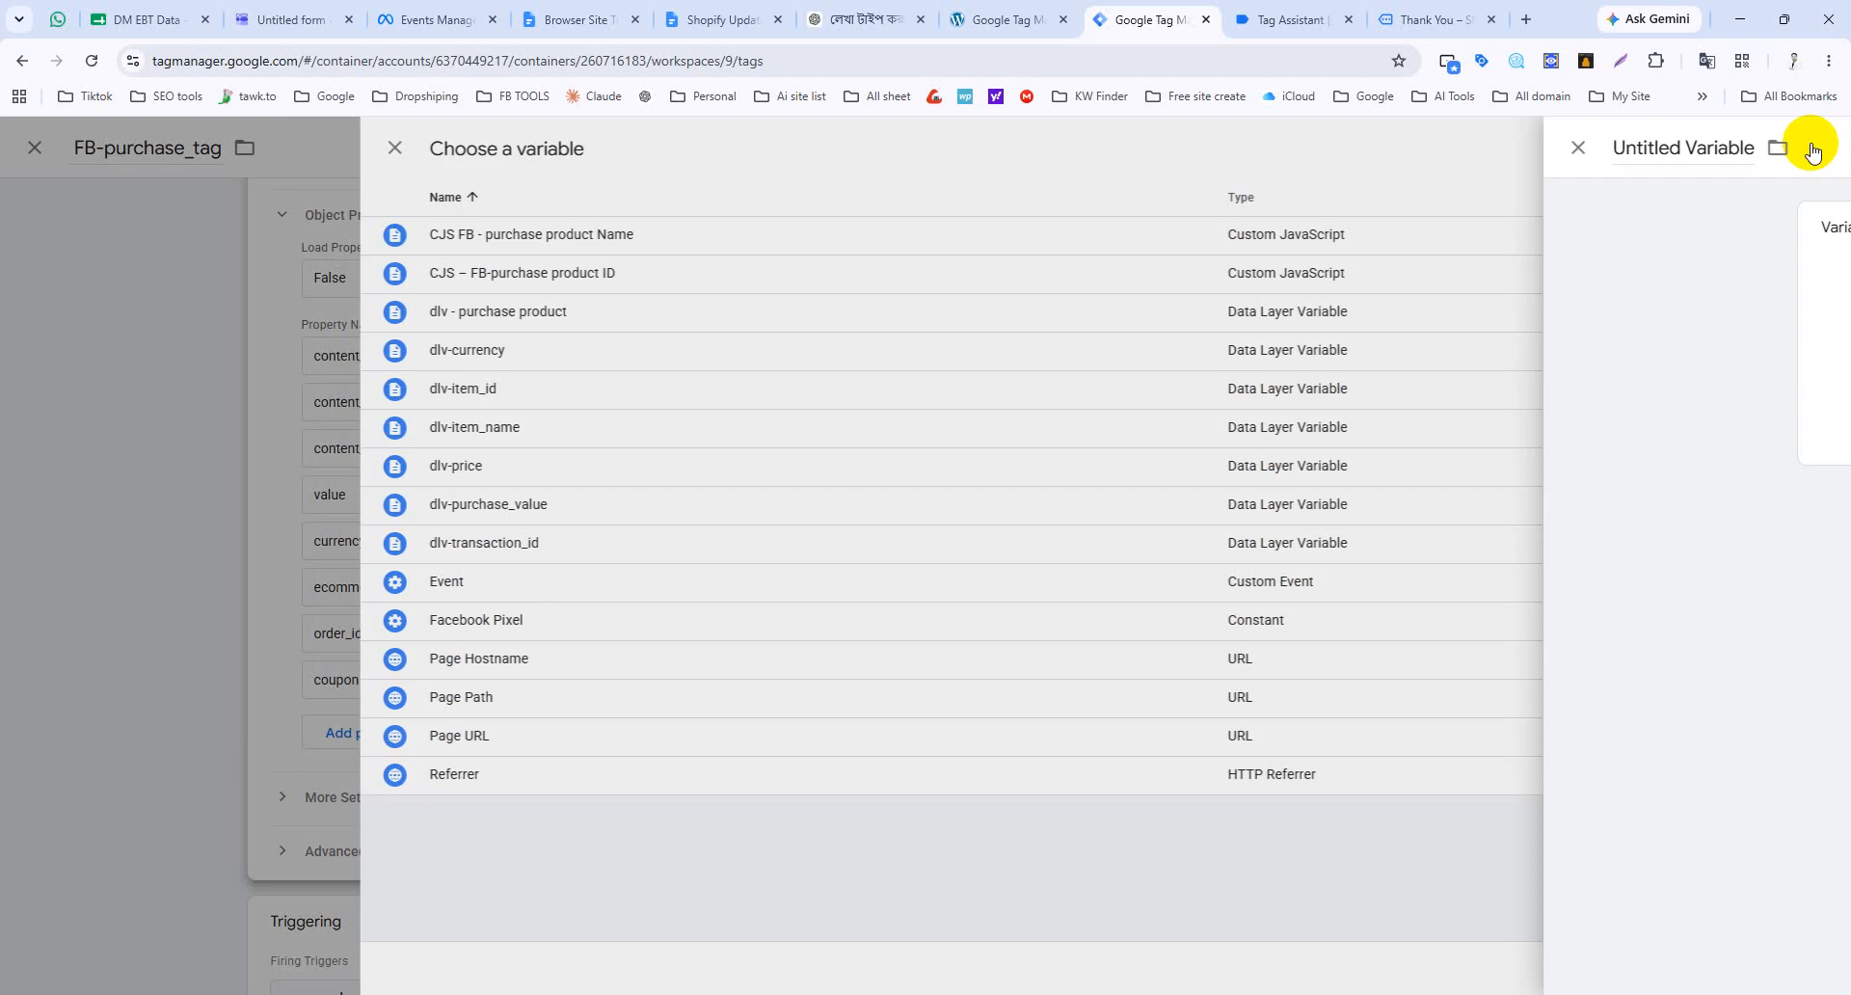
left_click(1088, 342)
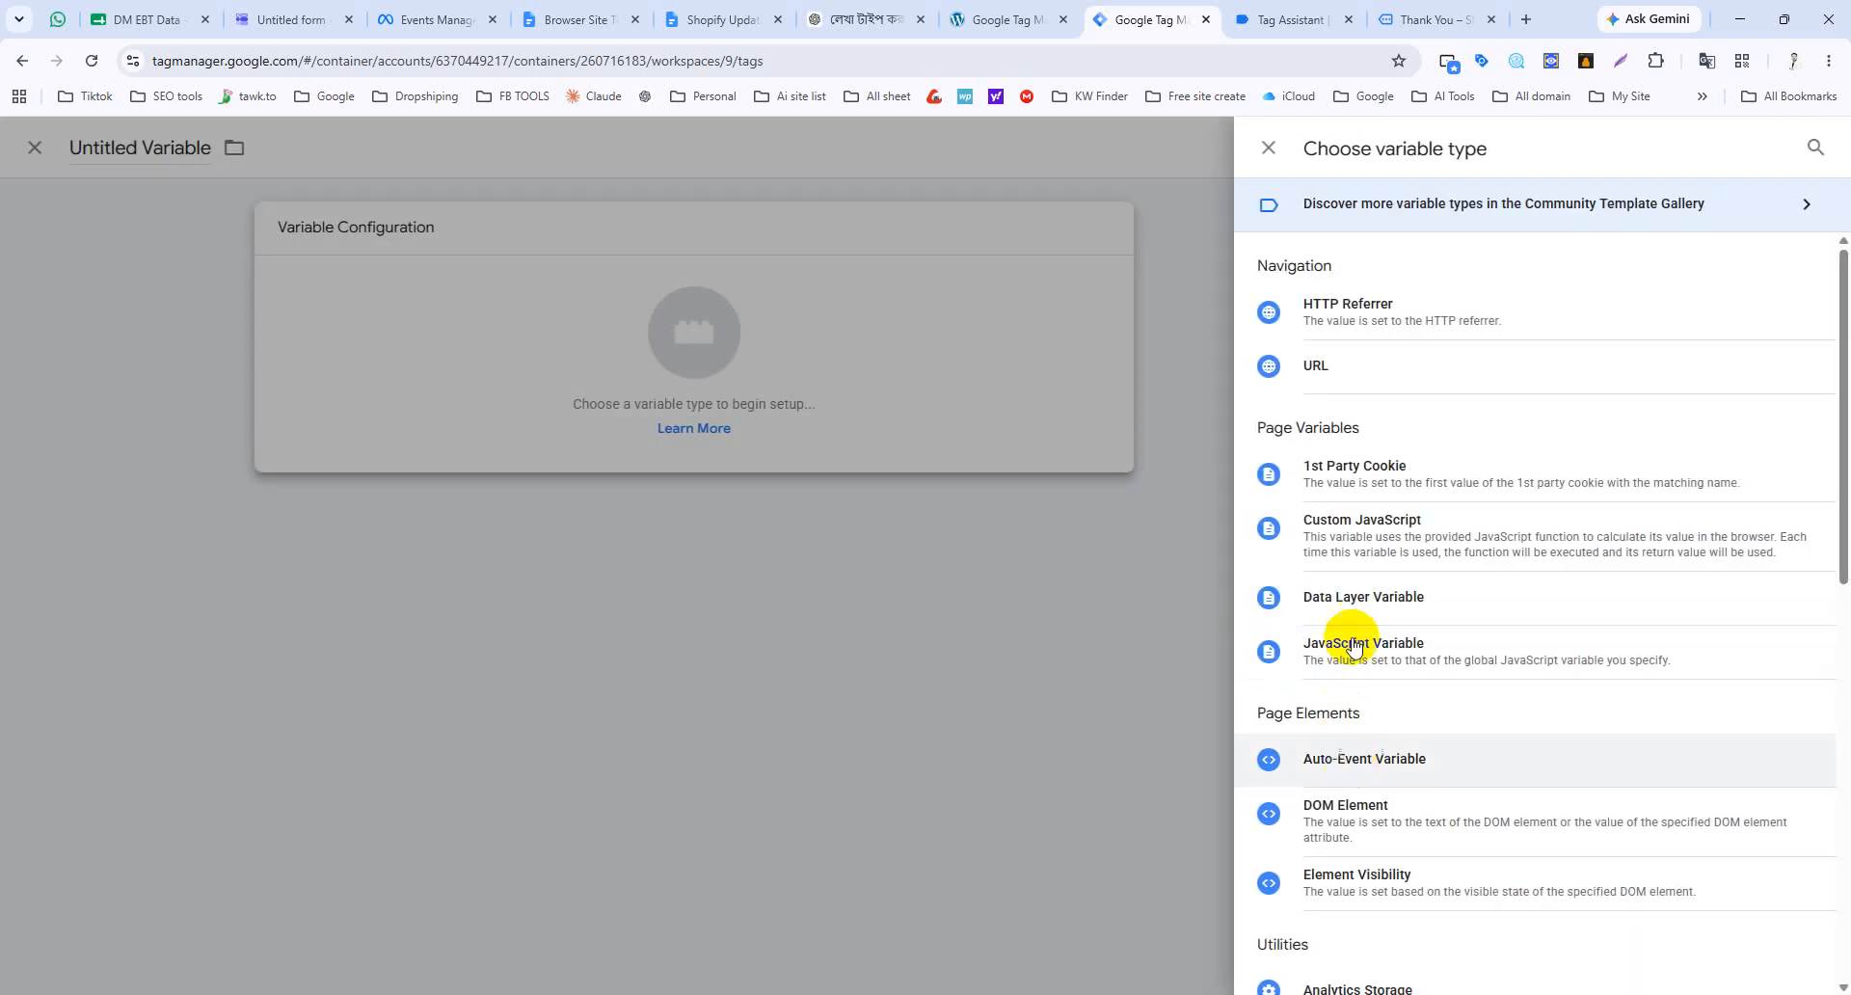
left_click(1365, 603)
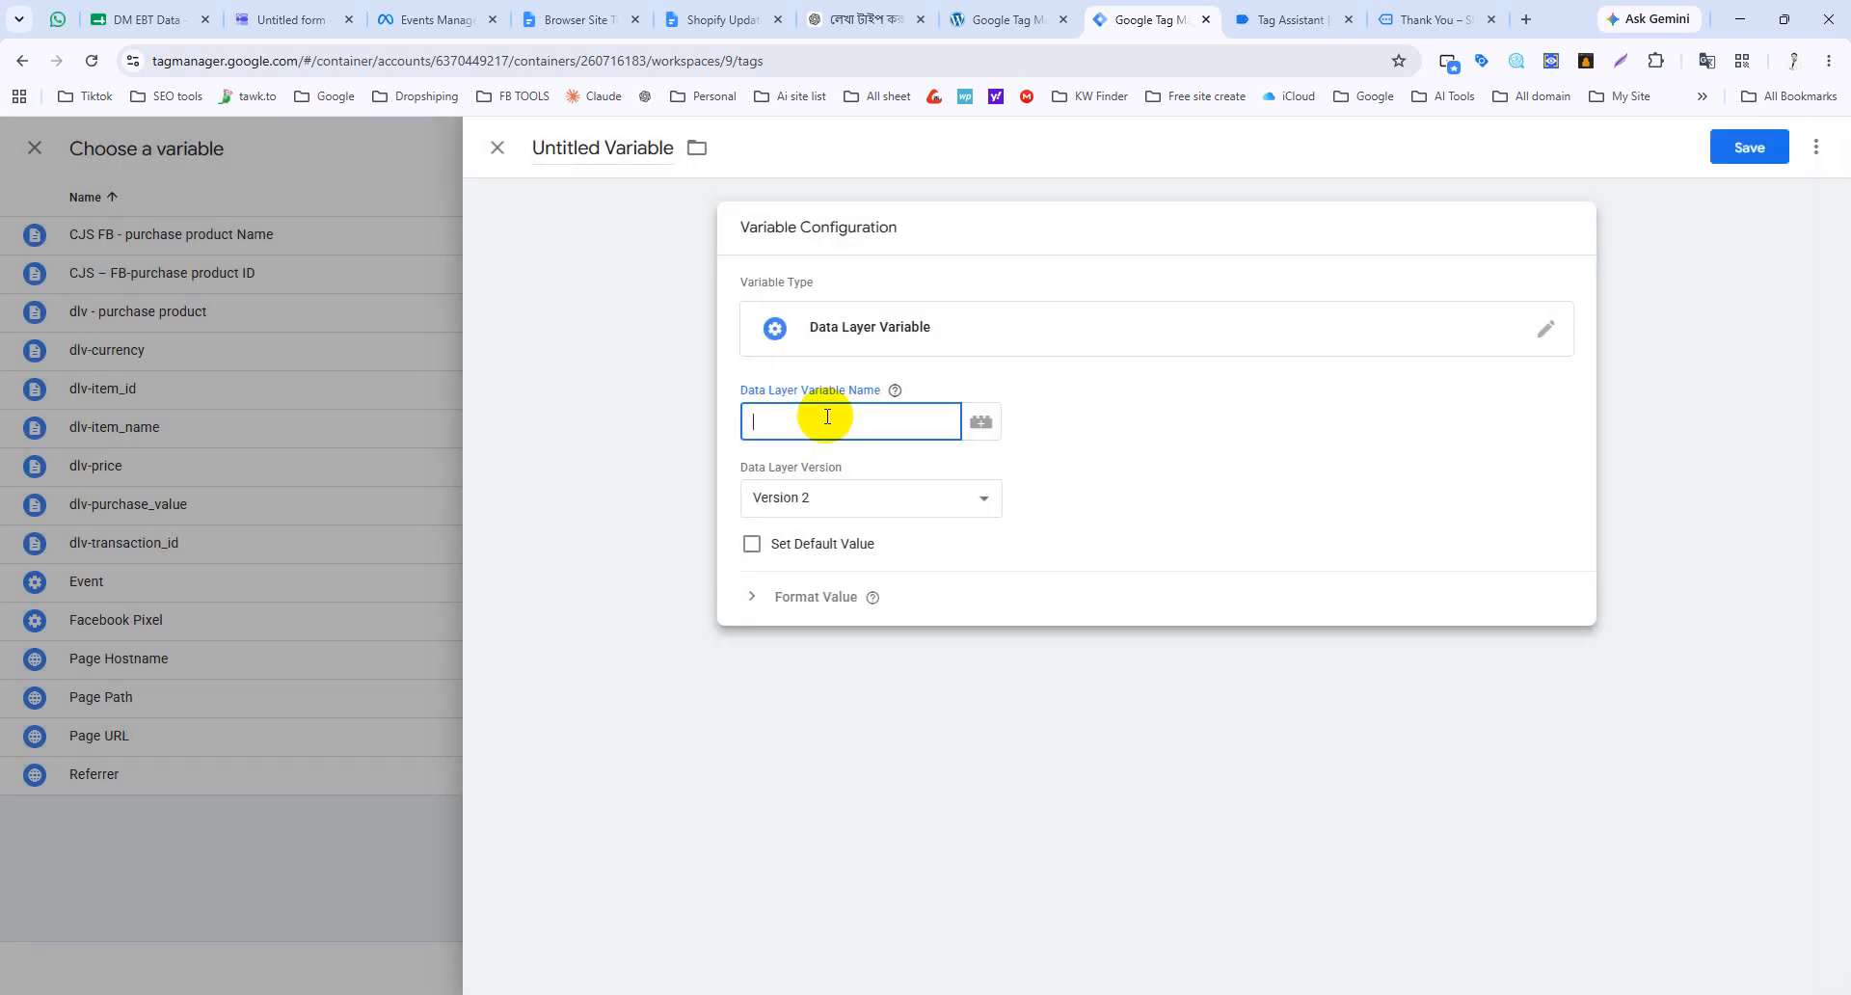
key("super+v")
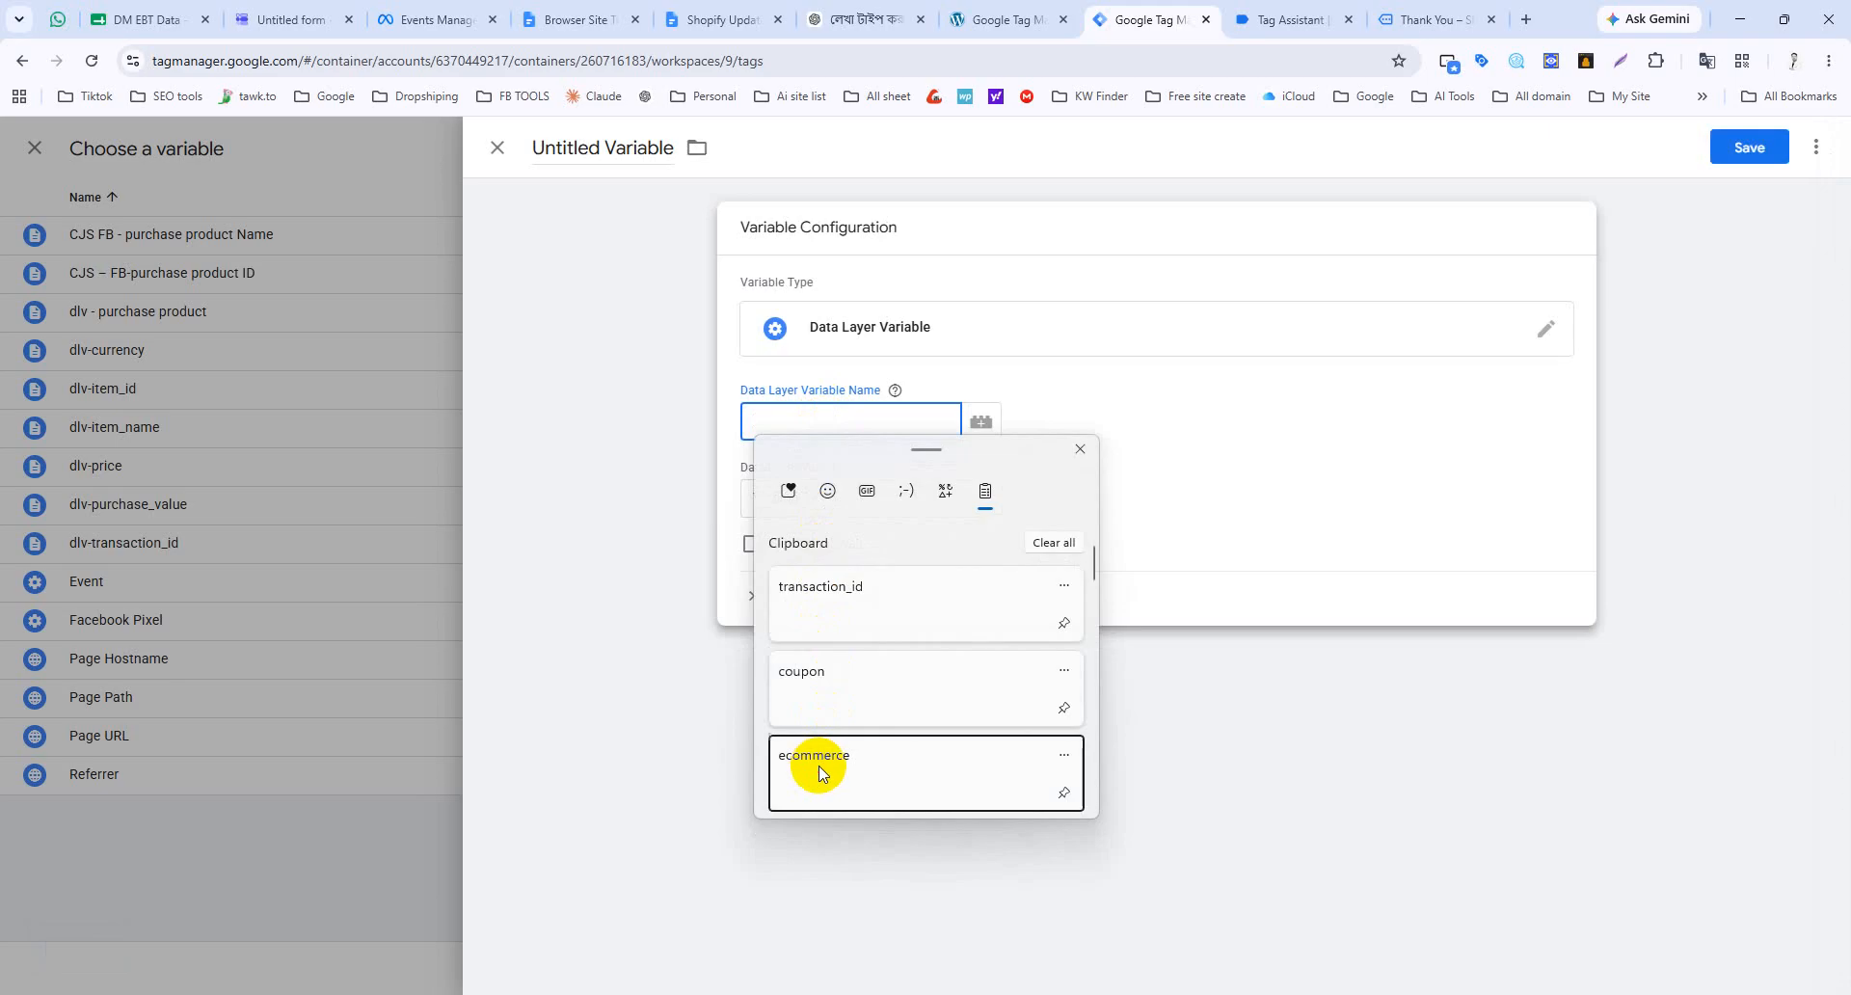
left_click(822, 773)
key("super+v")
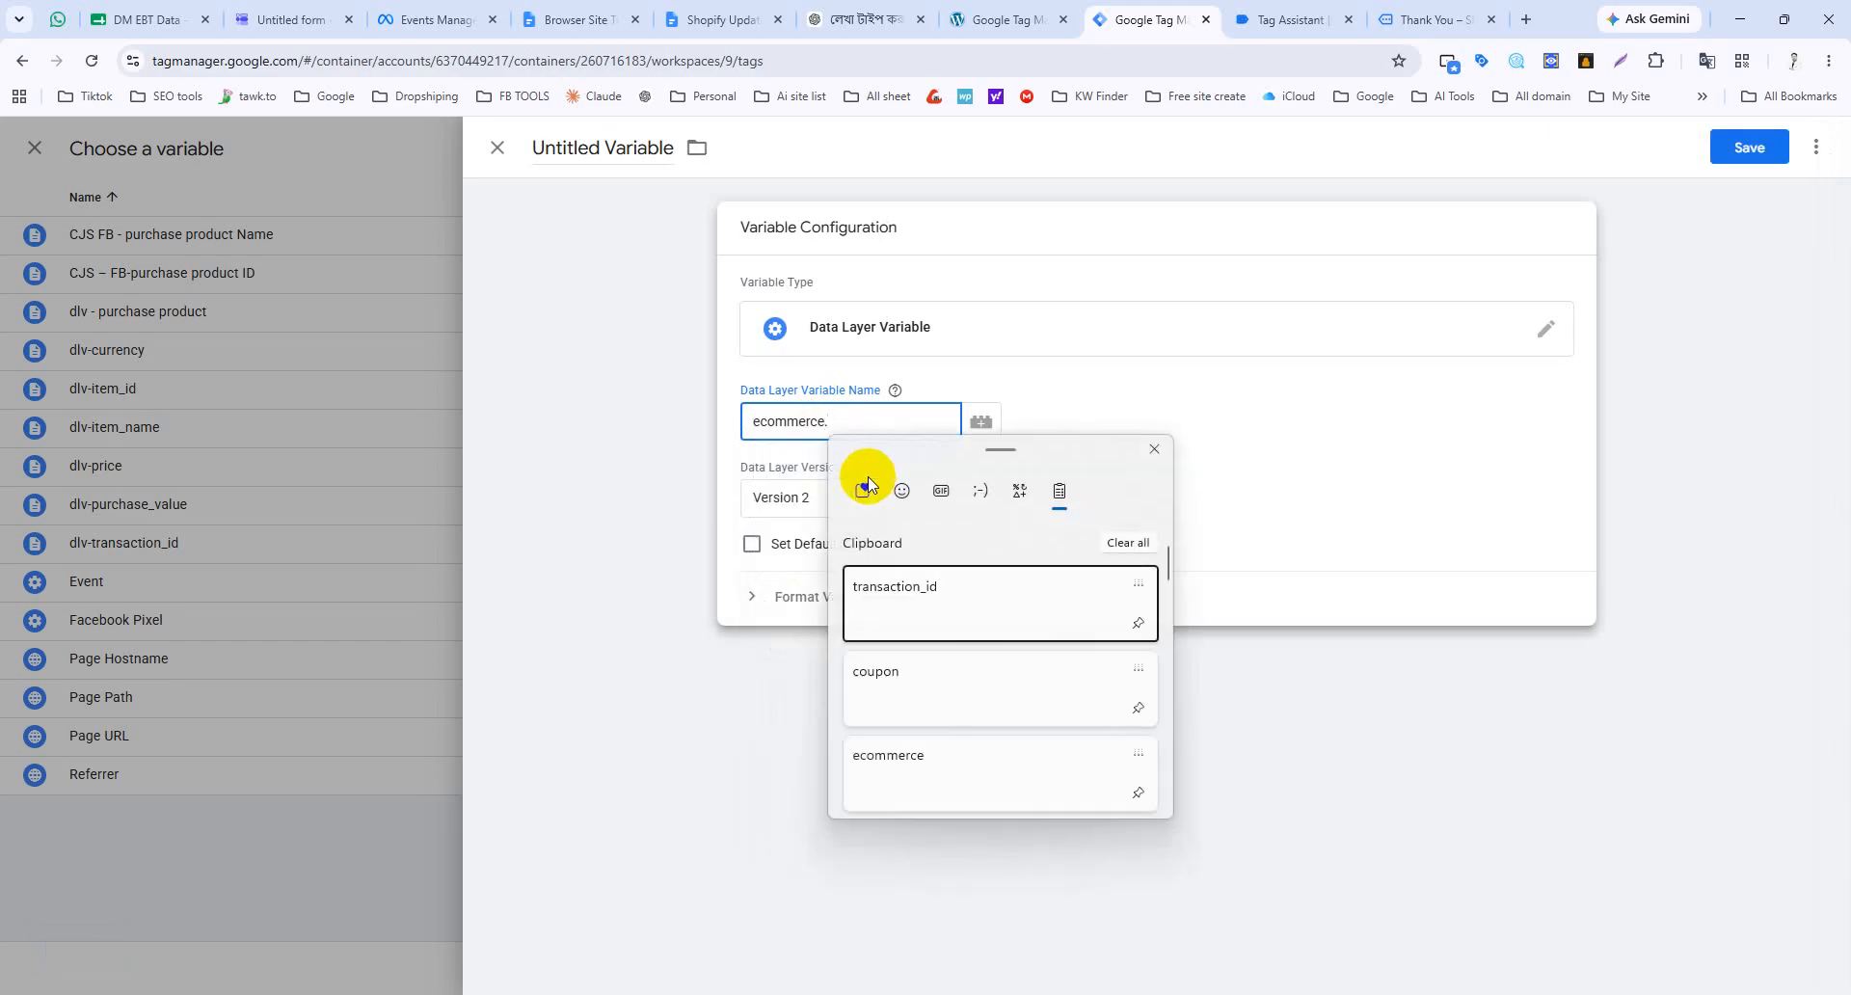
left_click(888, 678)
Step: Name the new variable dlv-coupon and save it as the coupon property's value
left_click(586, 150)
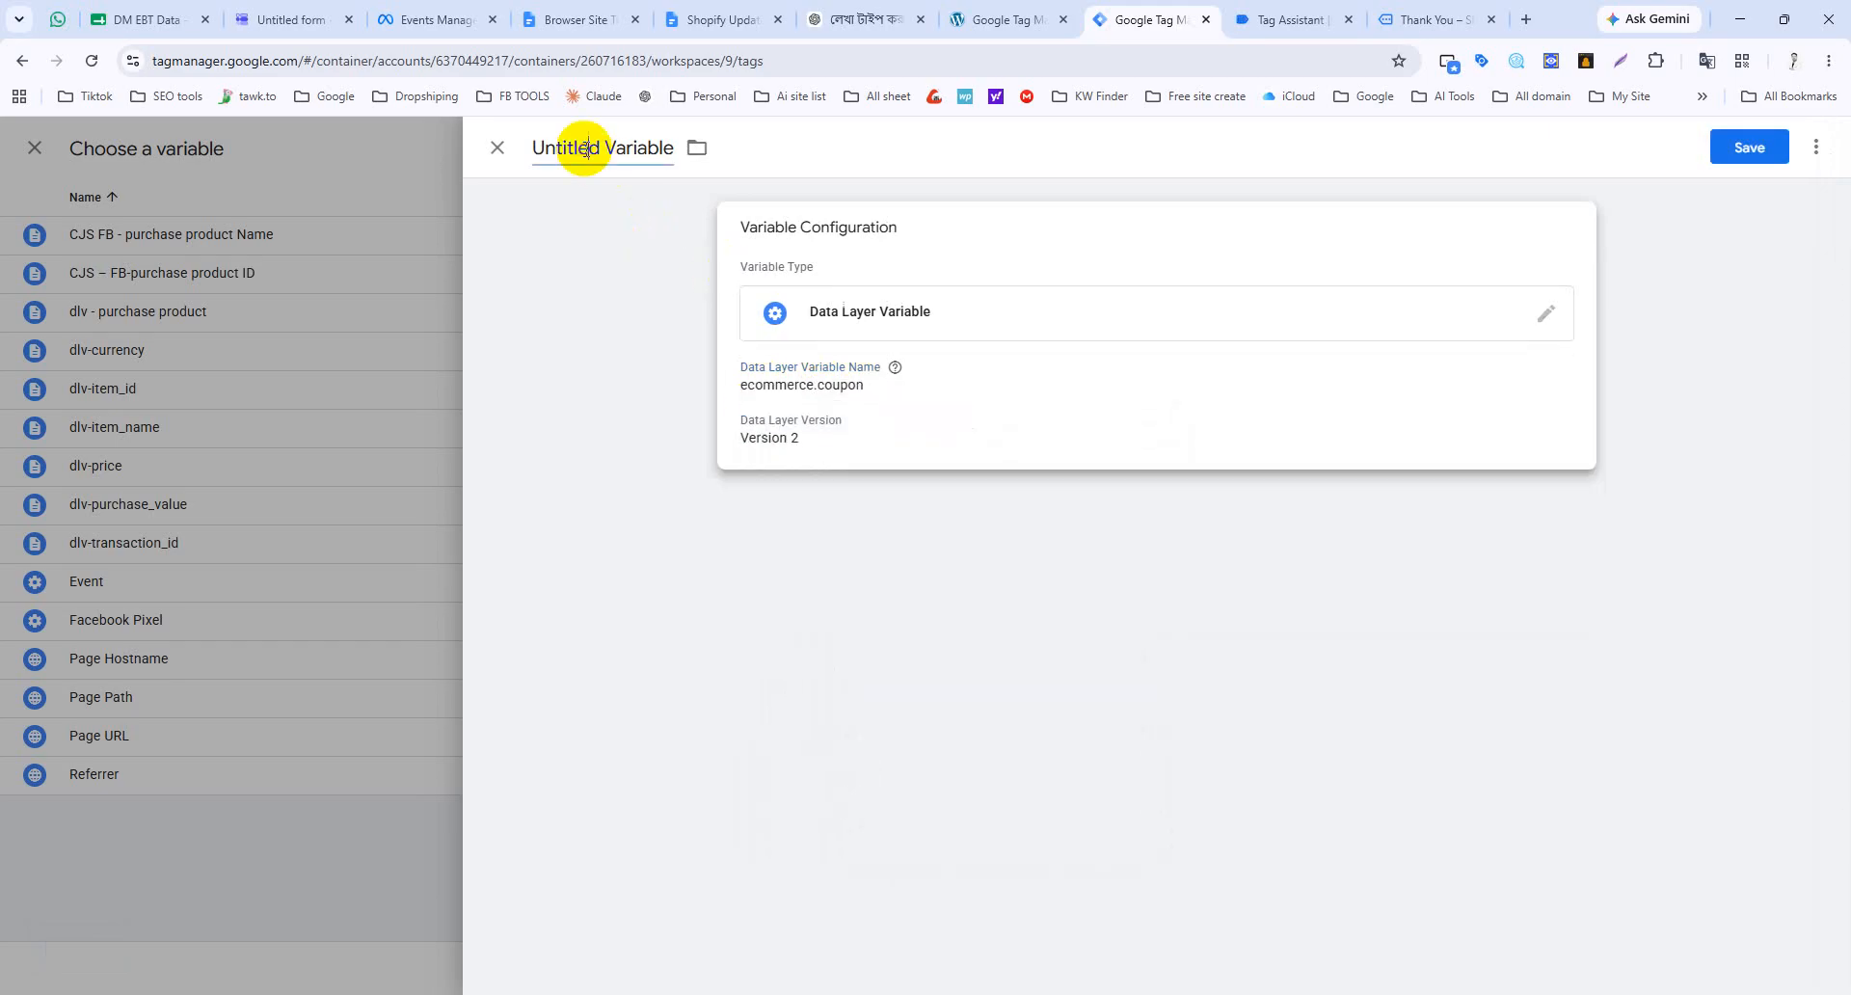
type("dlv")
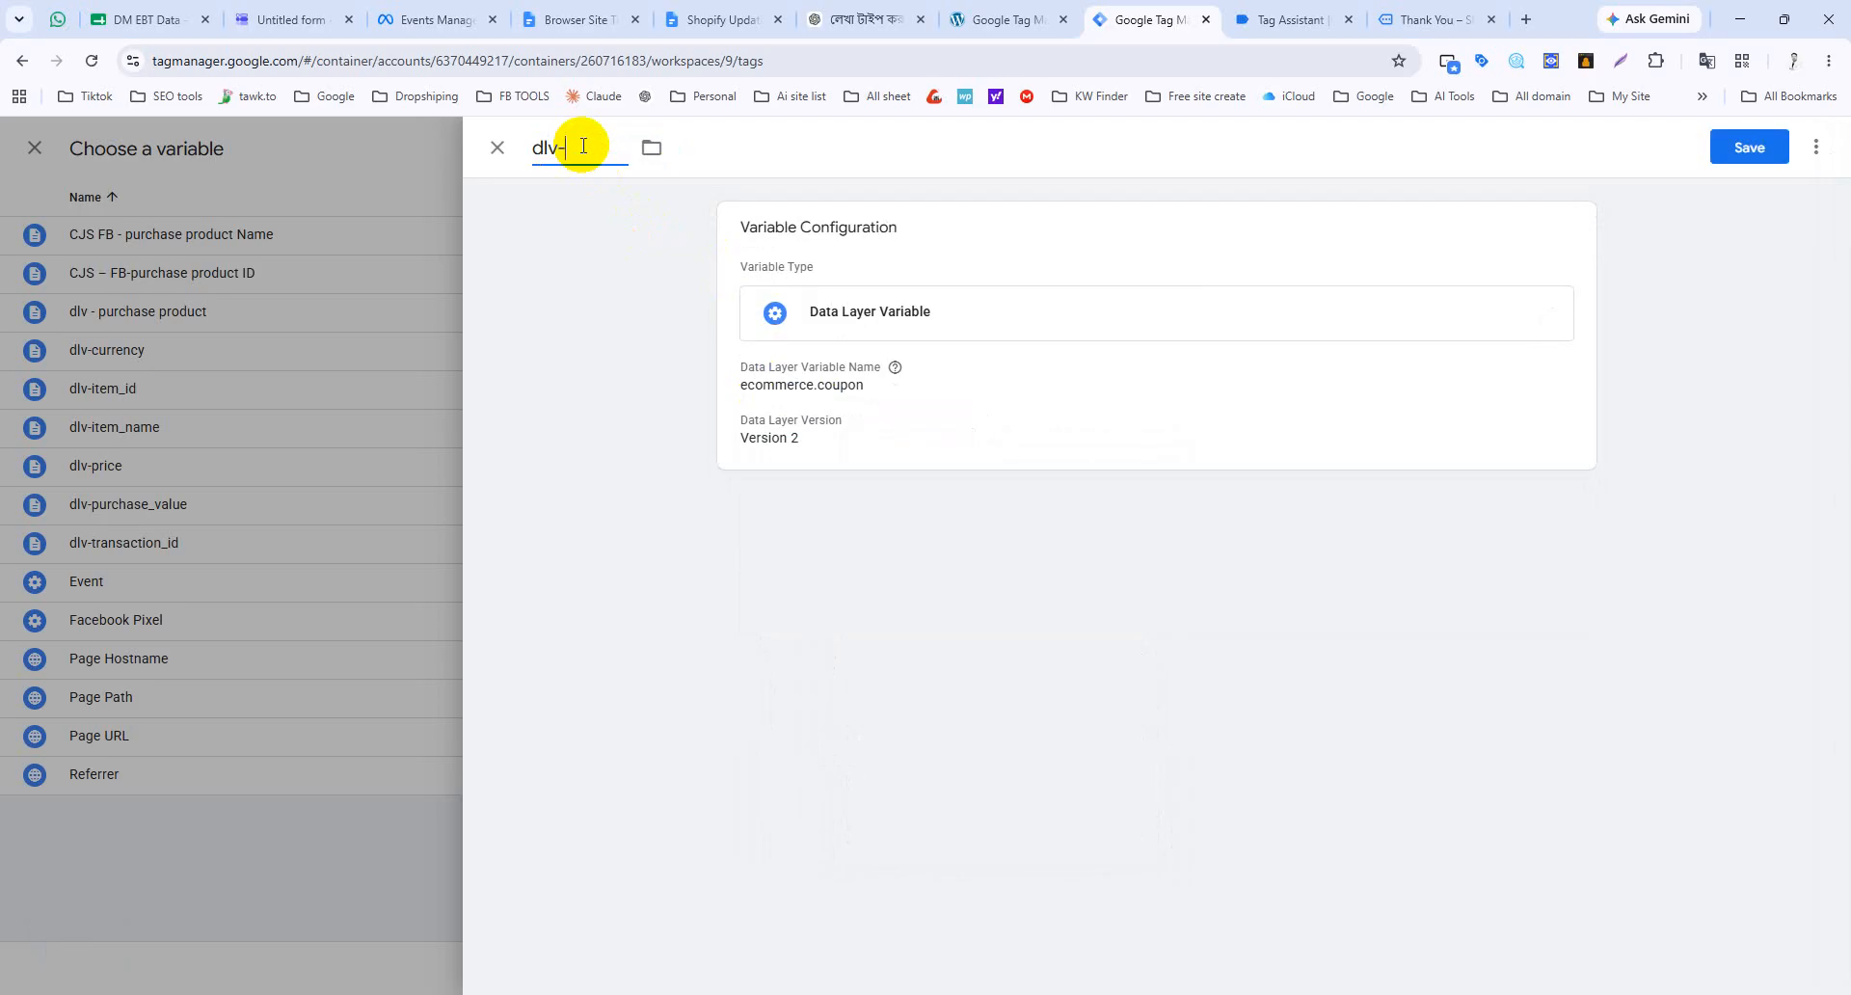
type("-")
key("super+v")
left_click(628, 413)
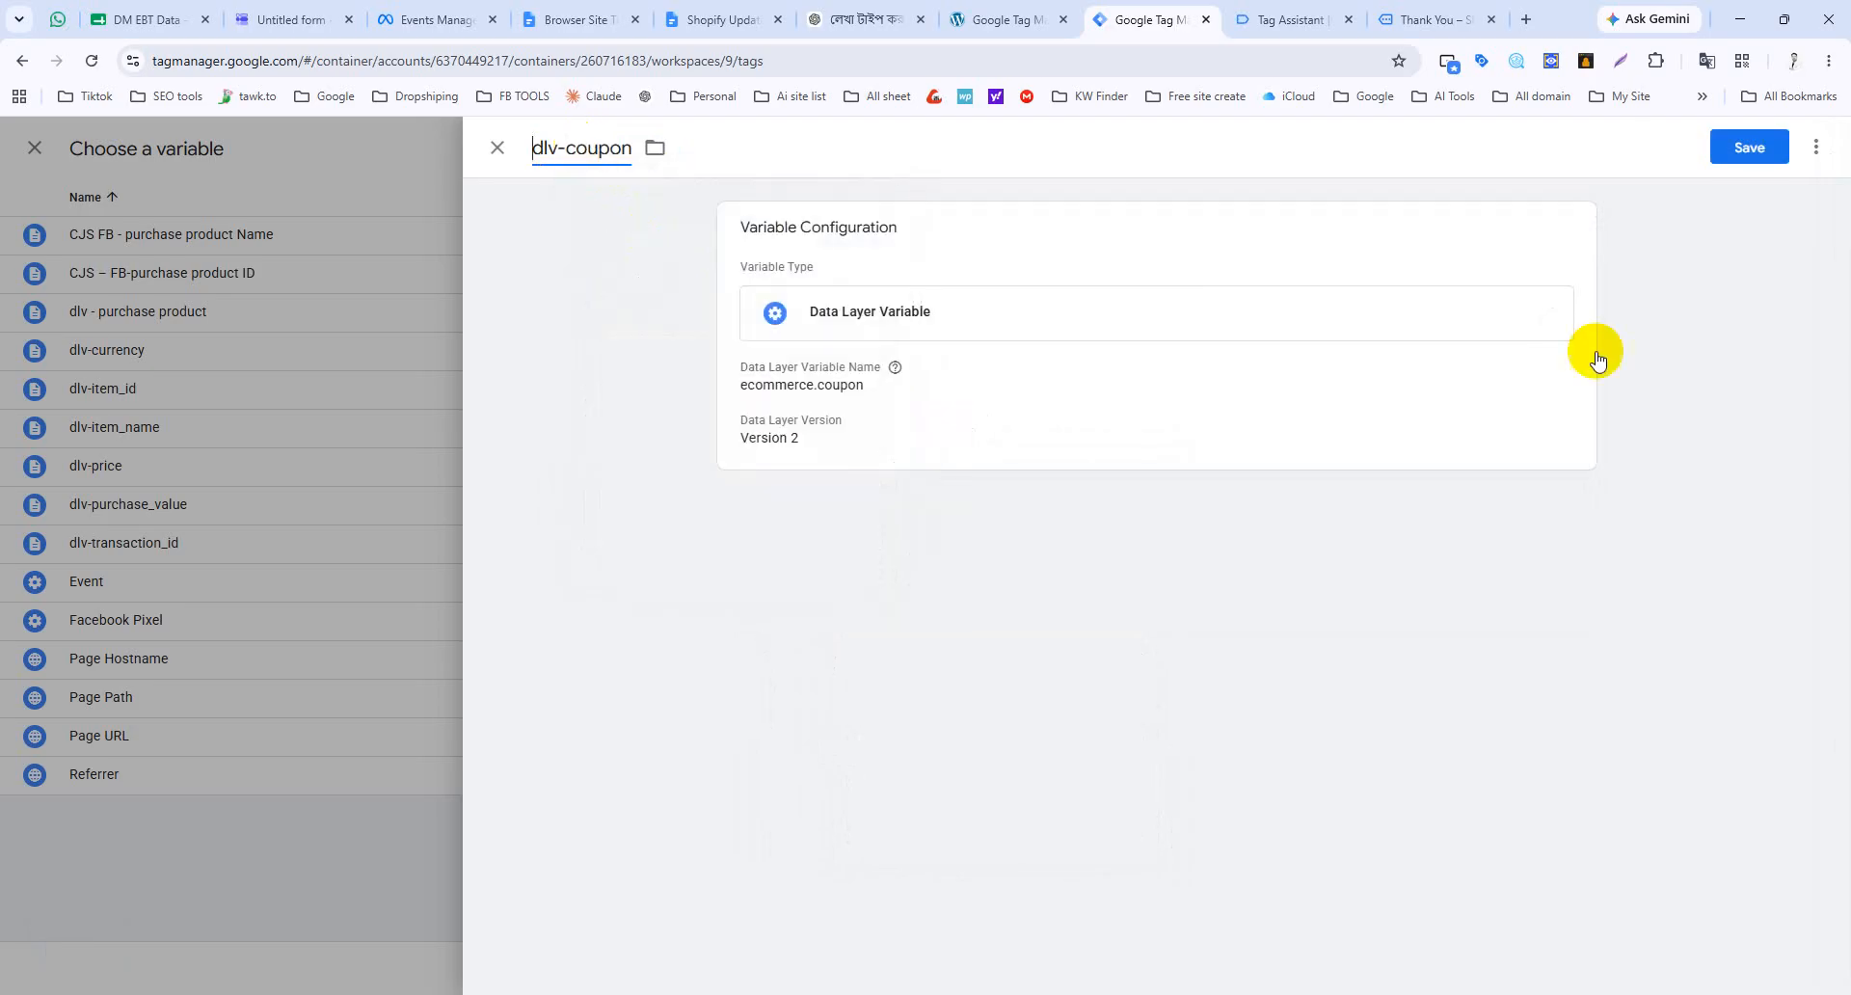
left_click(1744, 146)
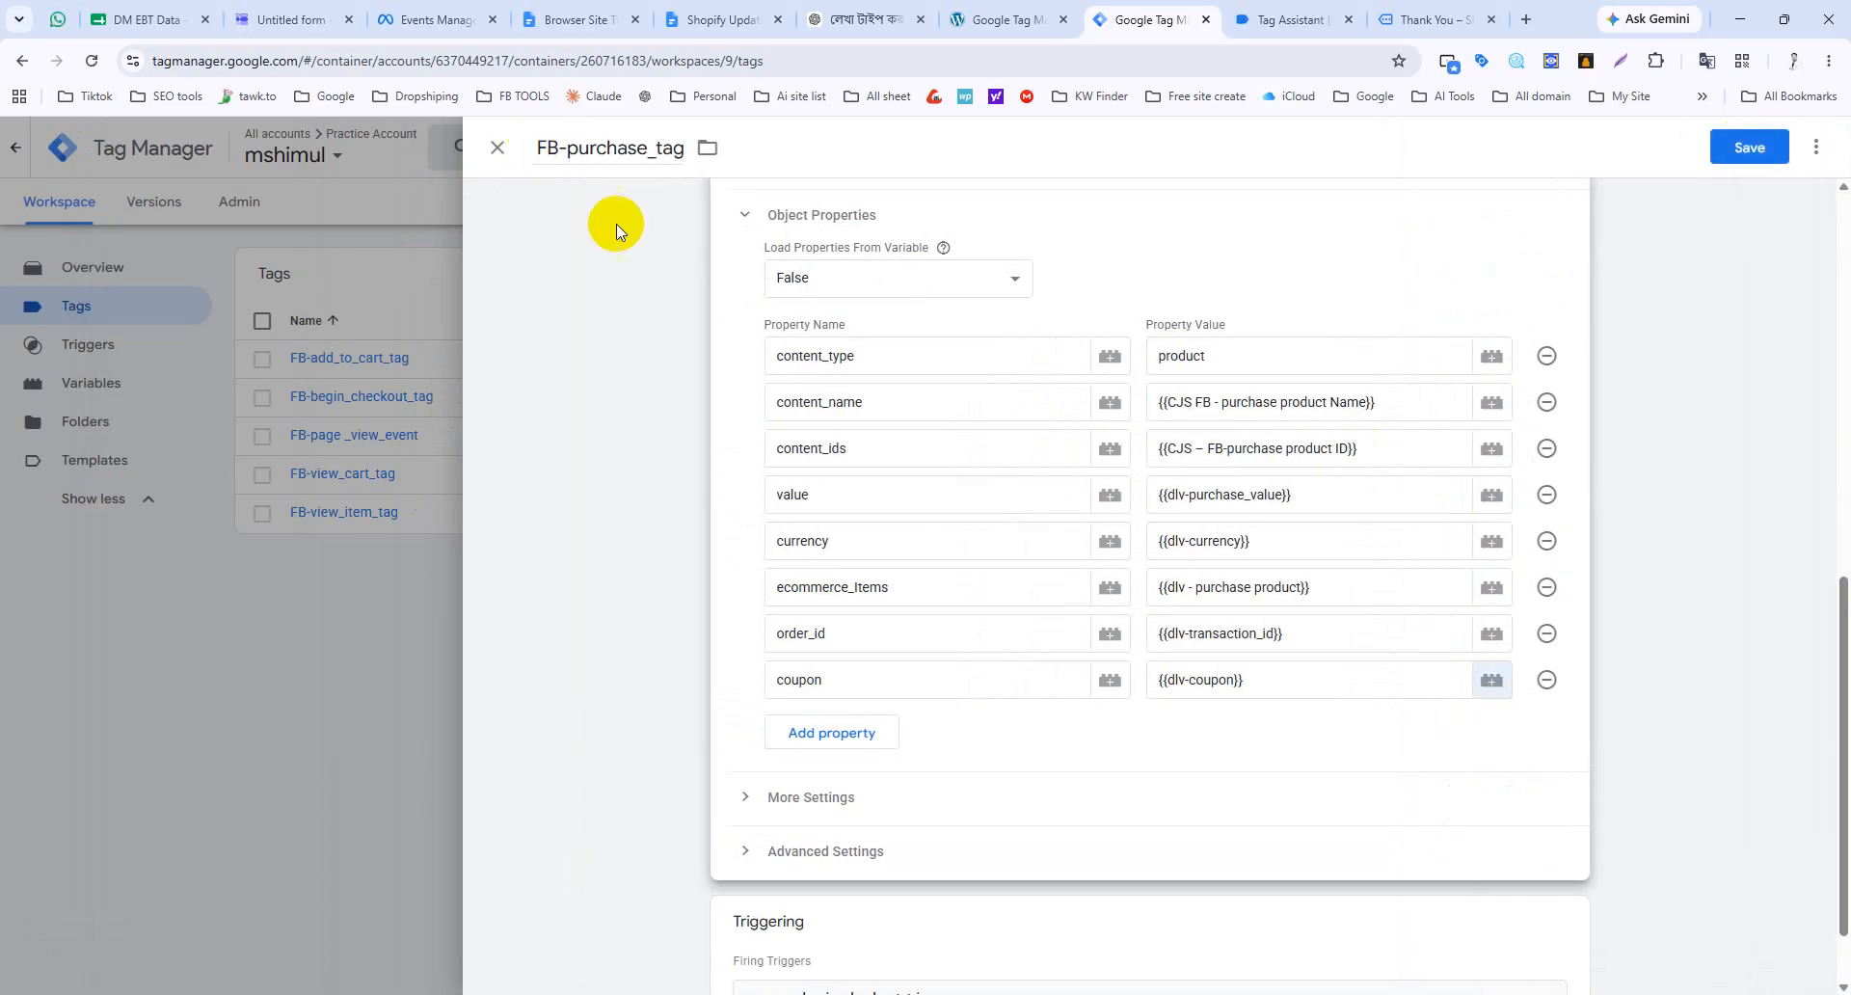
Step: Remove begin_checkout_trigger from the firing triggers of FB-purchase_tag
scroll(656, 318, "up", 3)
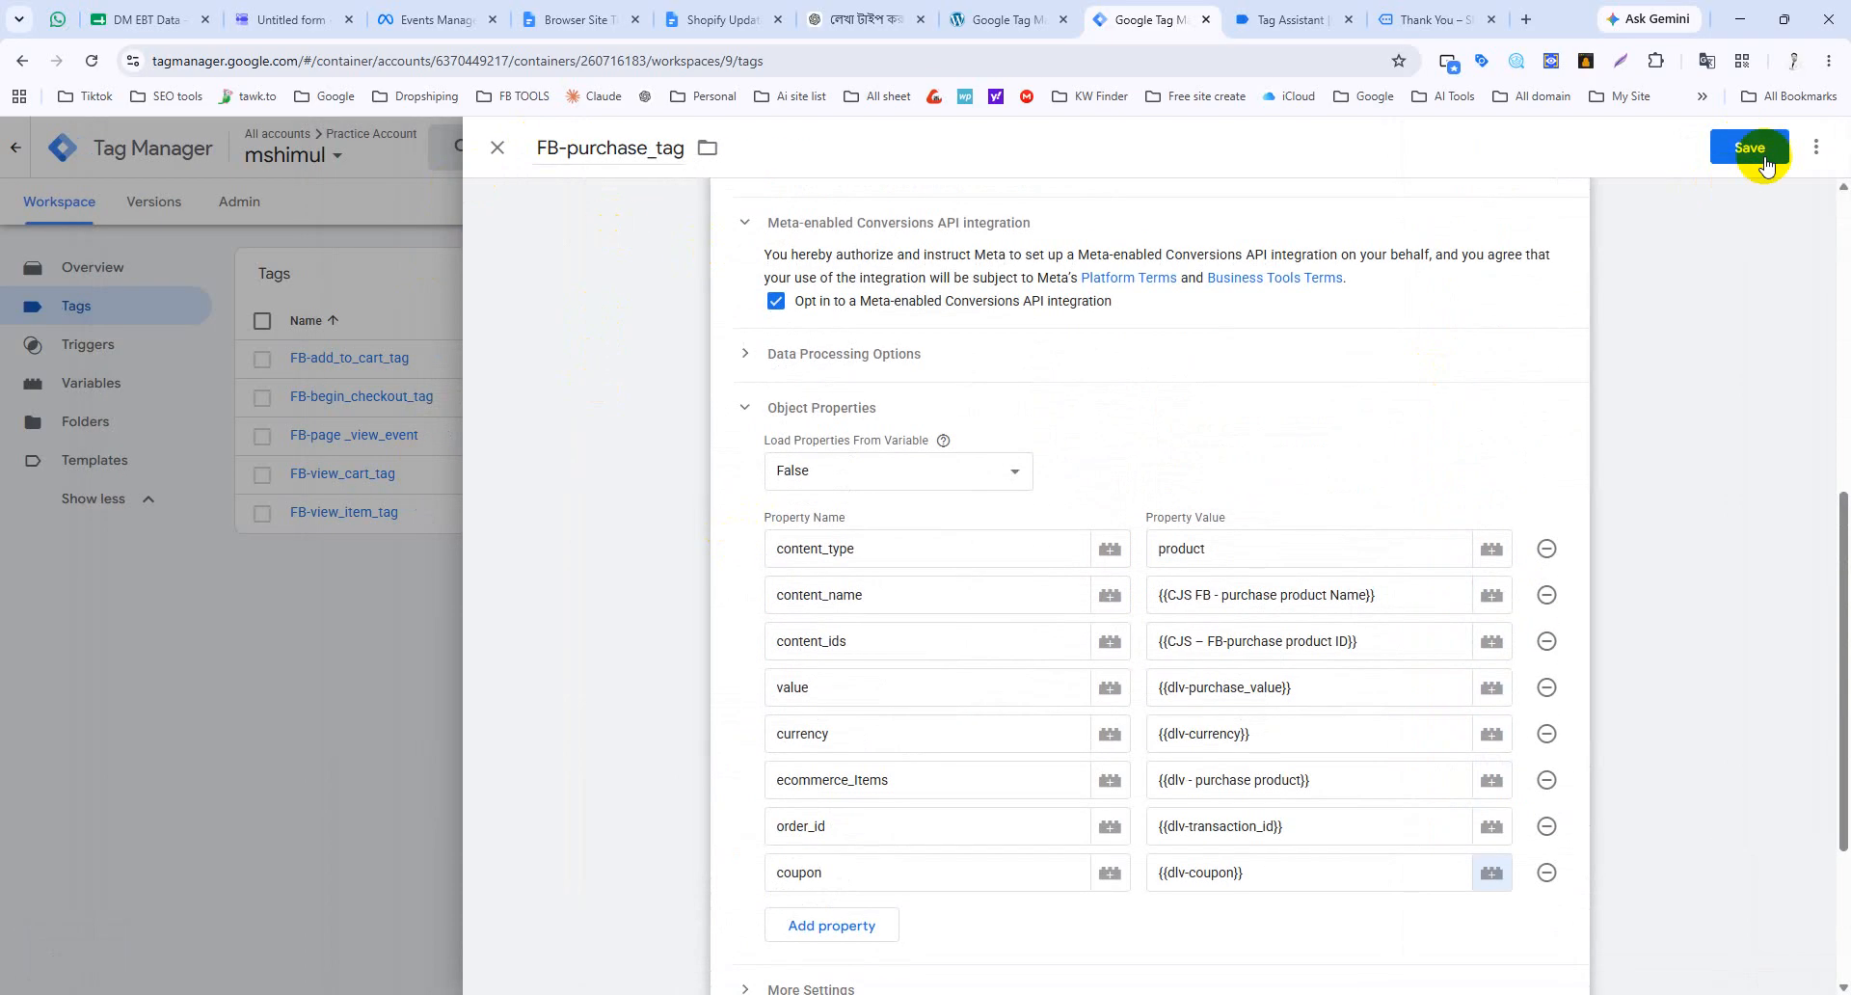
scroll(961, 887, "down", 4)
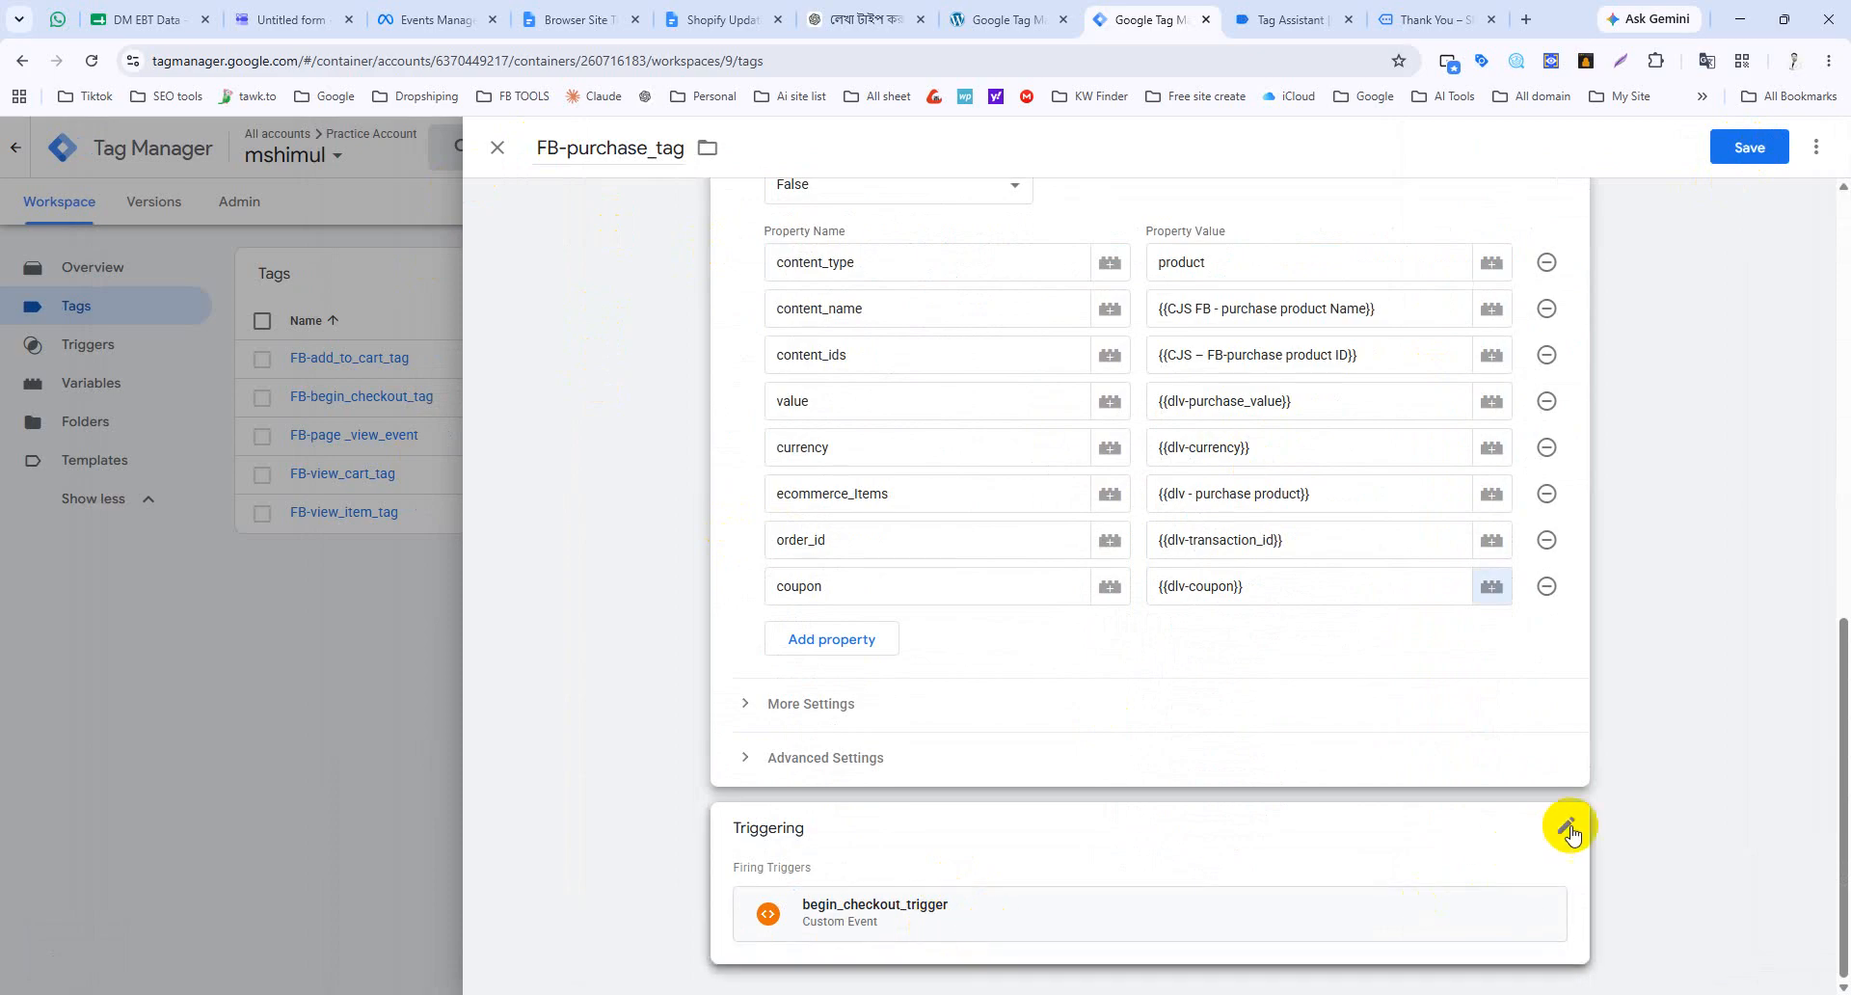
left_click(1550, 885)
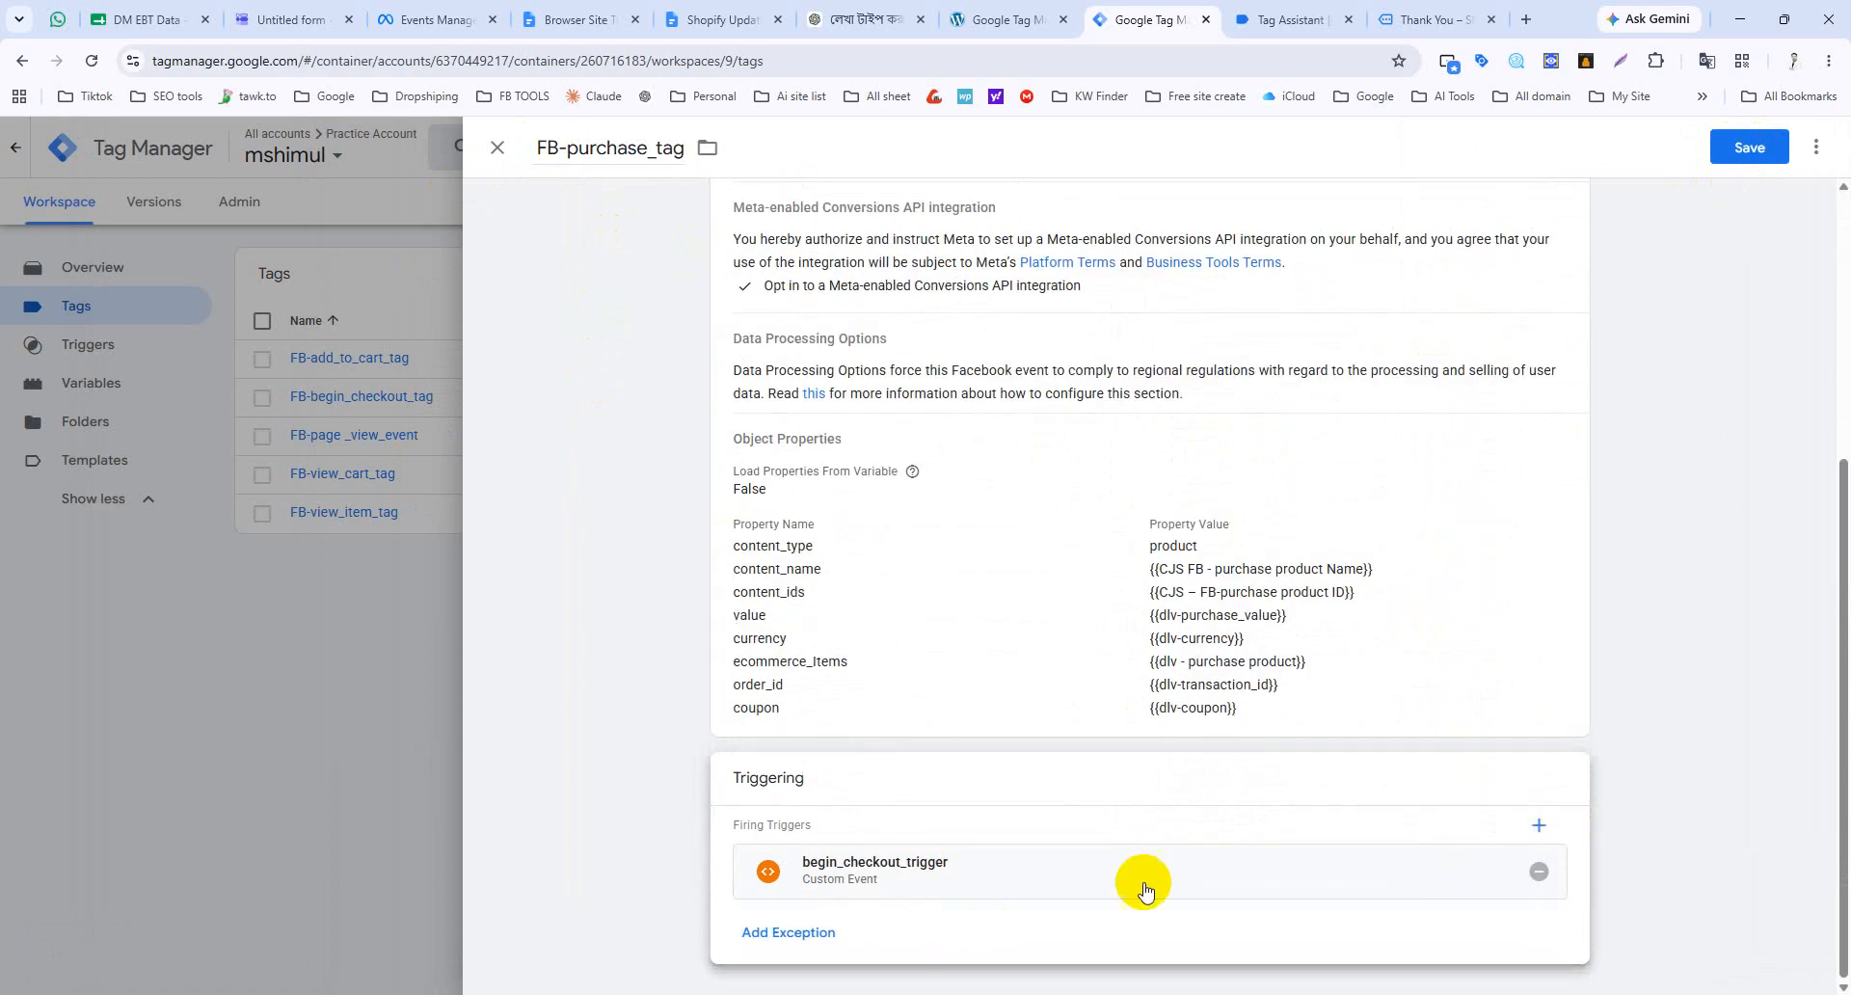
left_click(1540, 875)
Step: Create a new Custom Event trigger for the tag with the event name purchase, as shown in Tag Assistant
left_click(1157, 876)
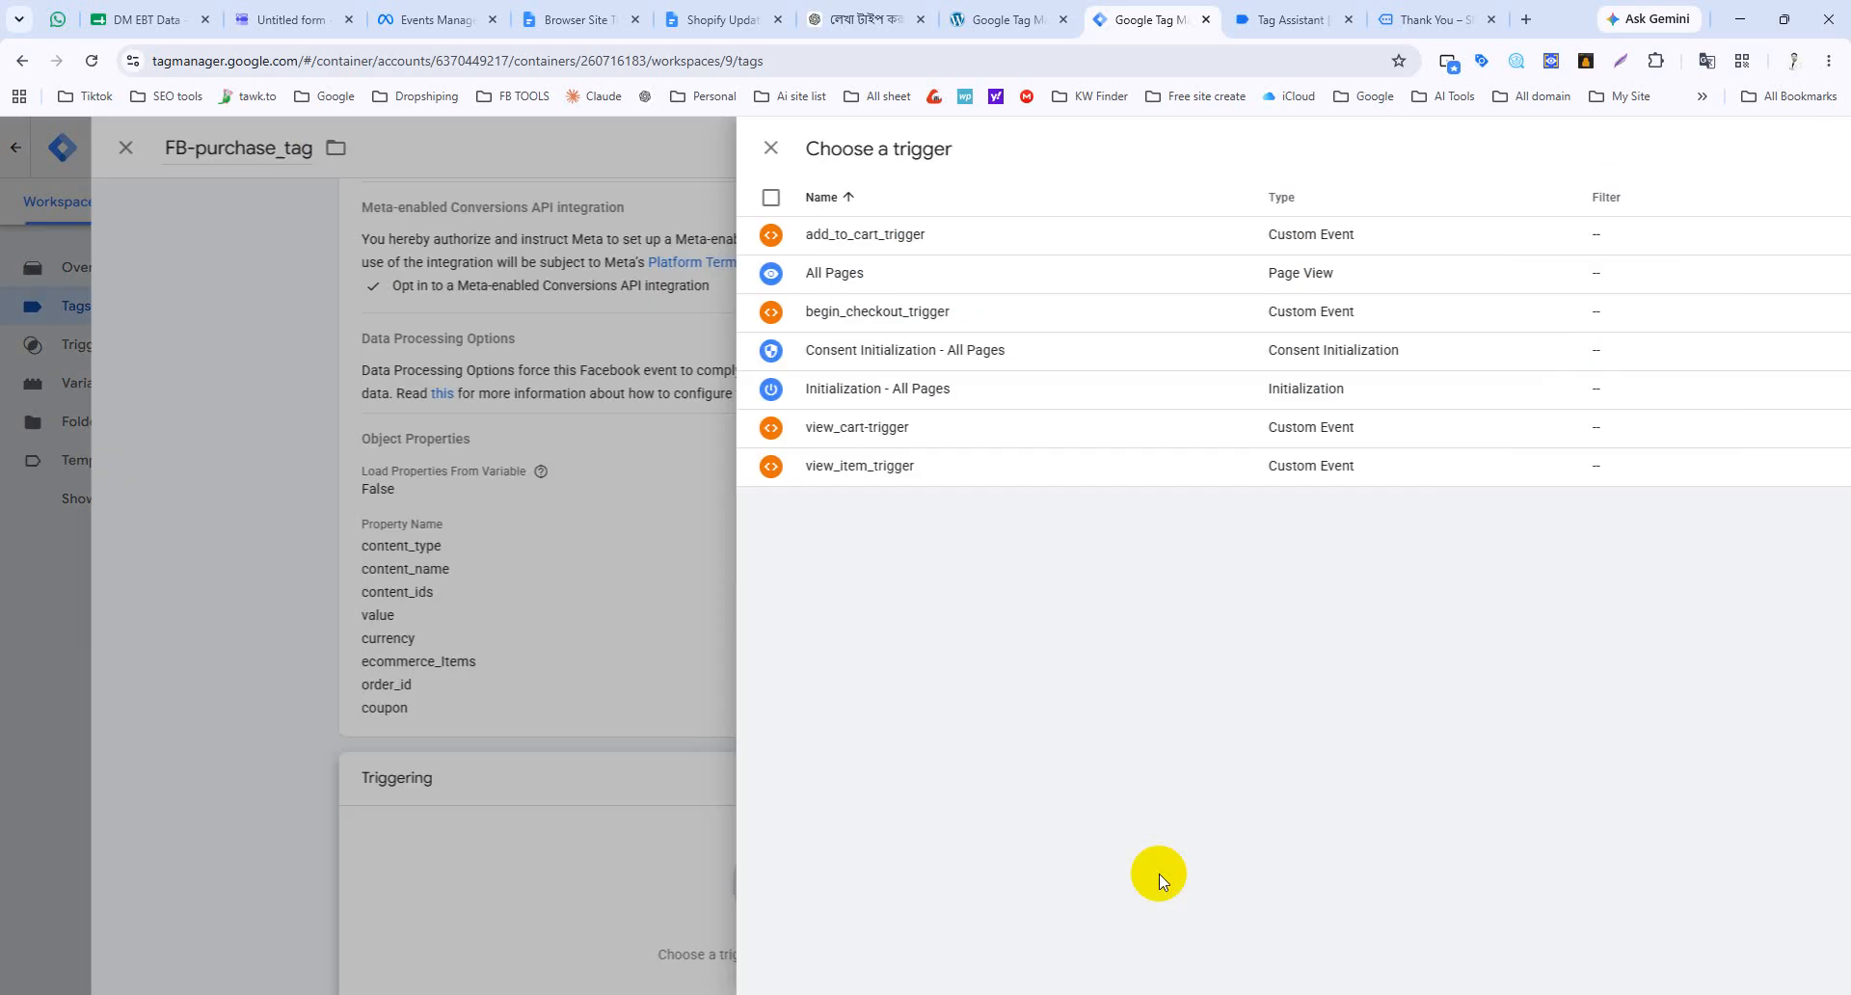
left_click(1812, 151)
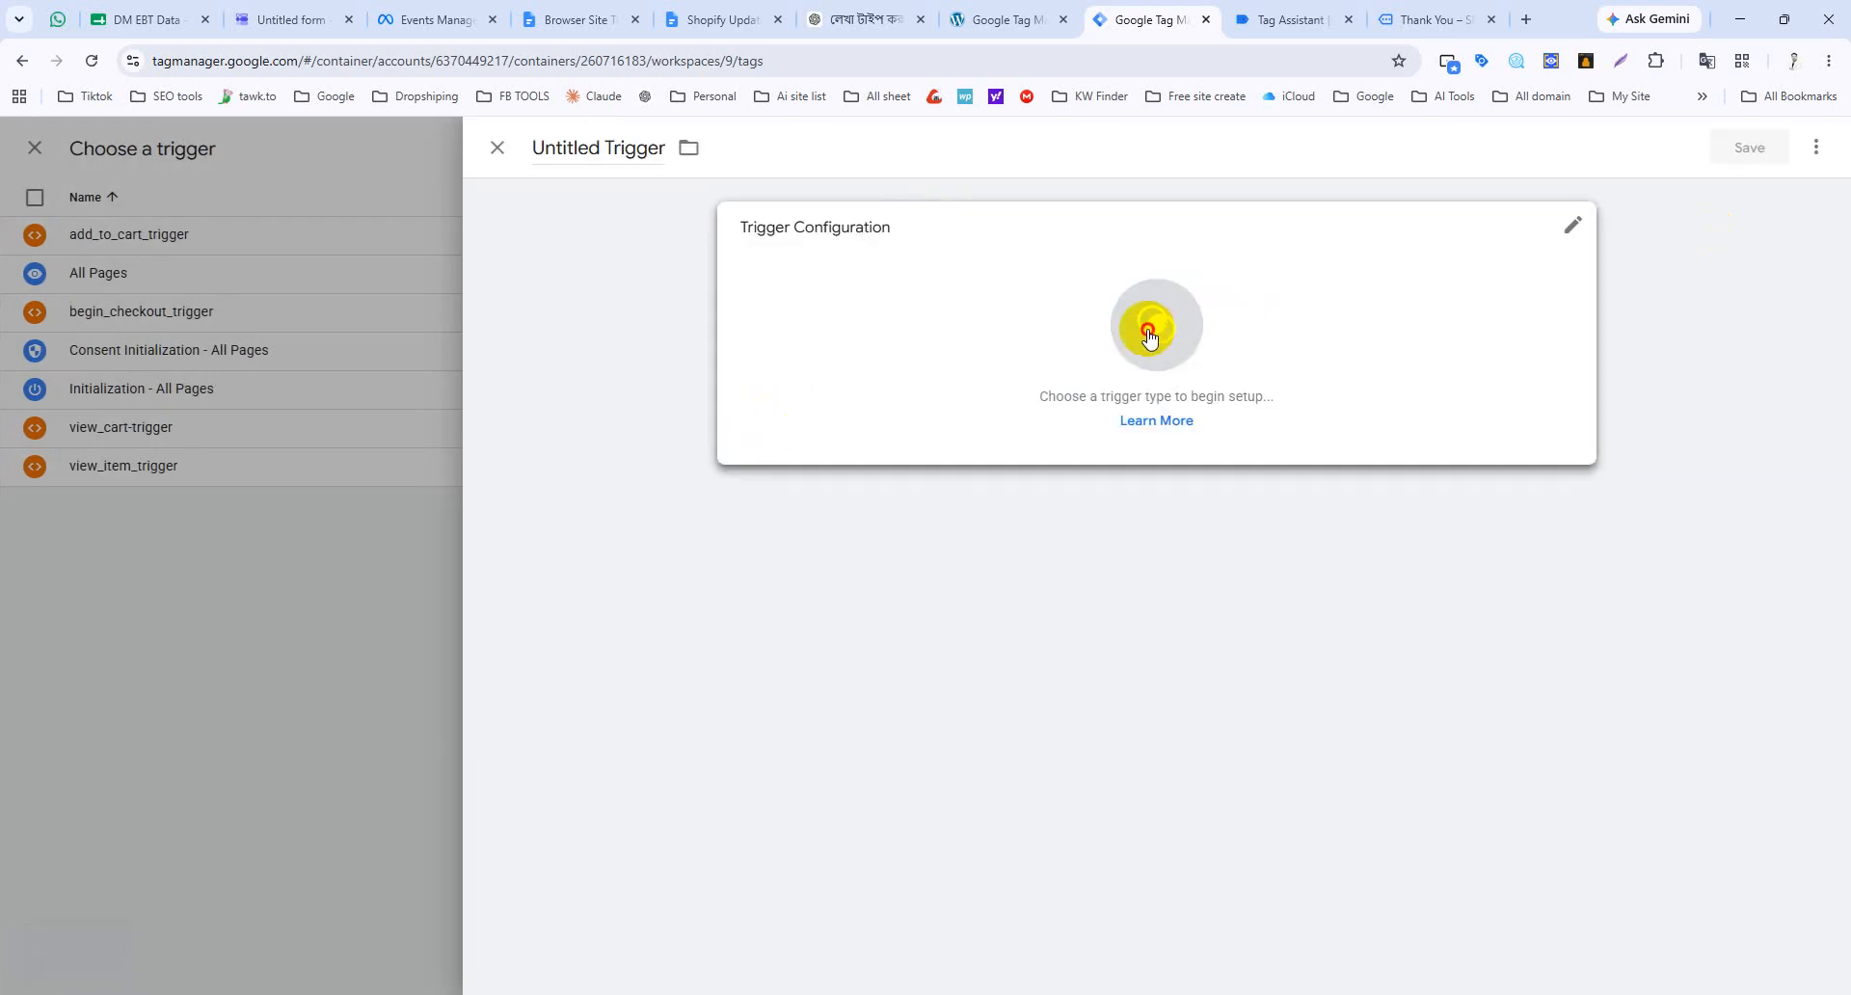
left_click(1160, 314)
scroll(1393, 694, "down", 3)
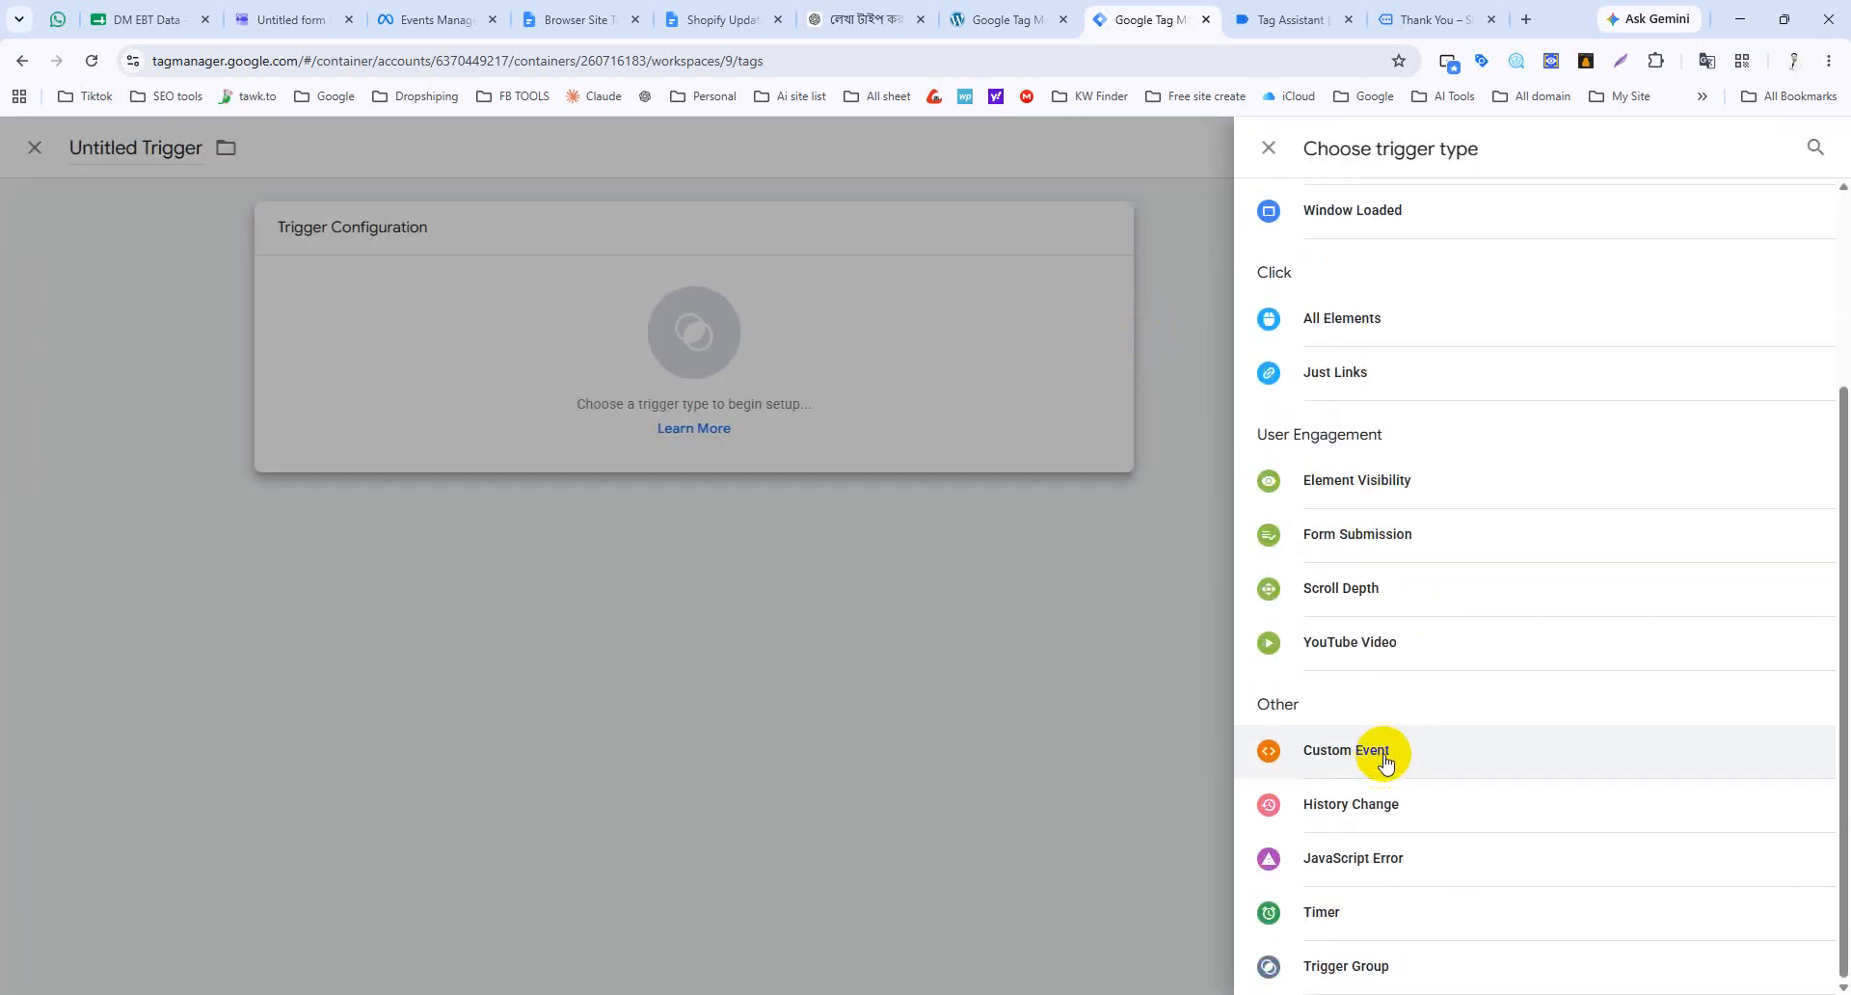
left_click(1379, 760)
left_click(1287, 19)
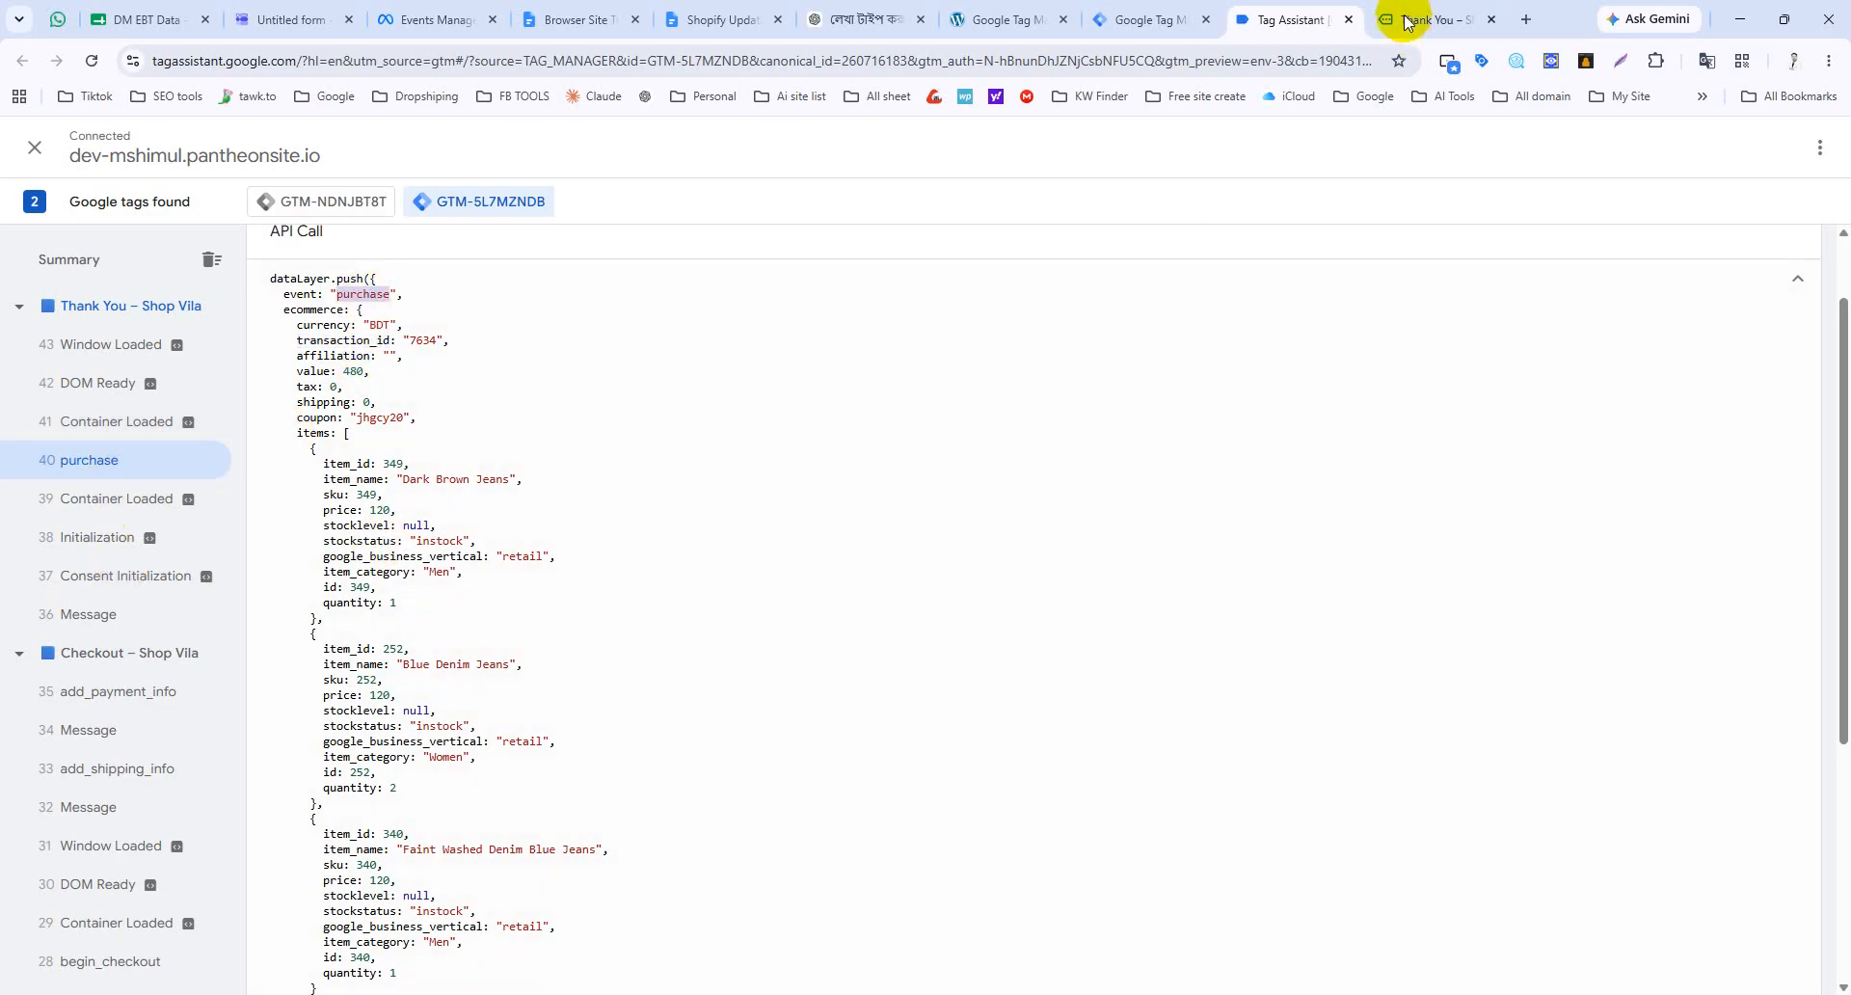
left_click(1124, 20)
left_click(855, 417)
type("purchase")
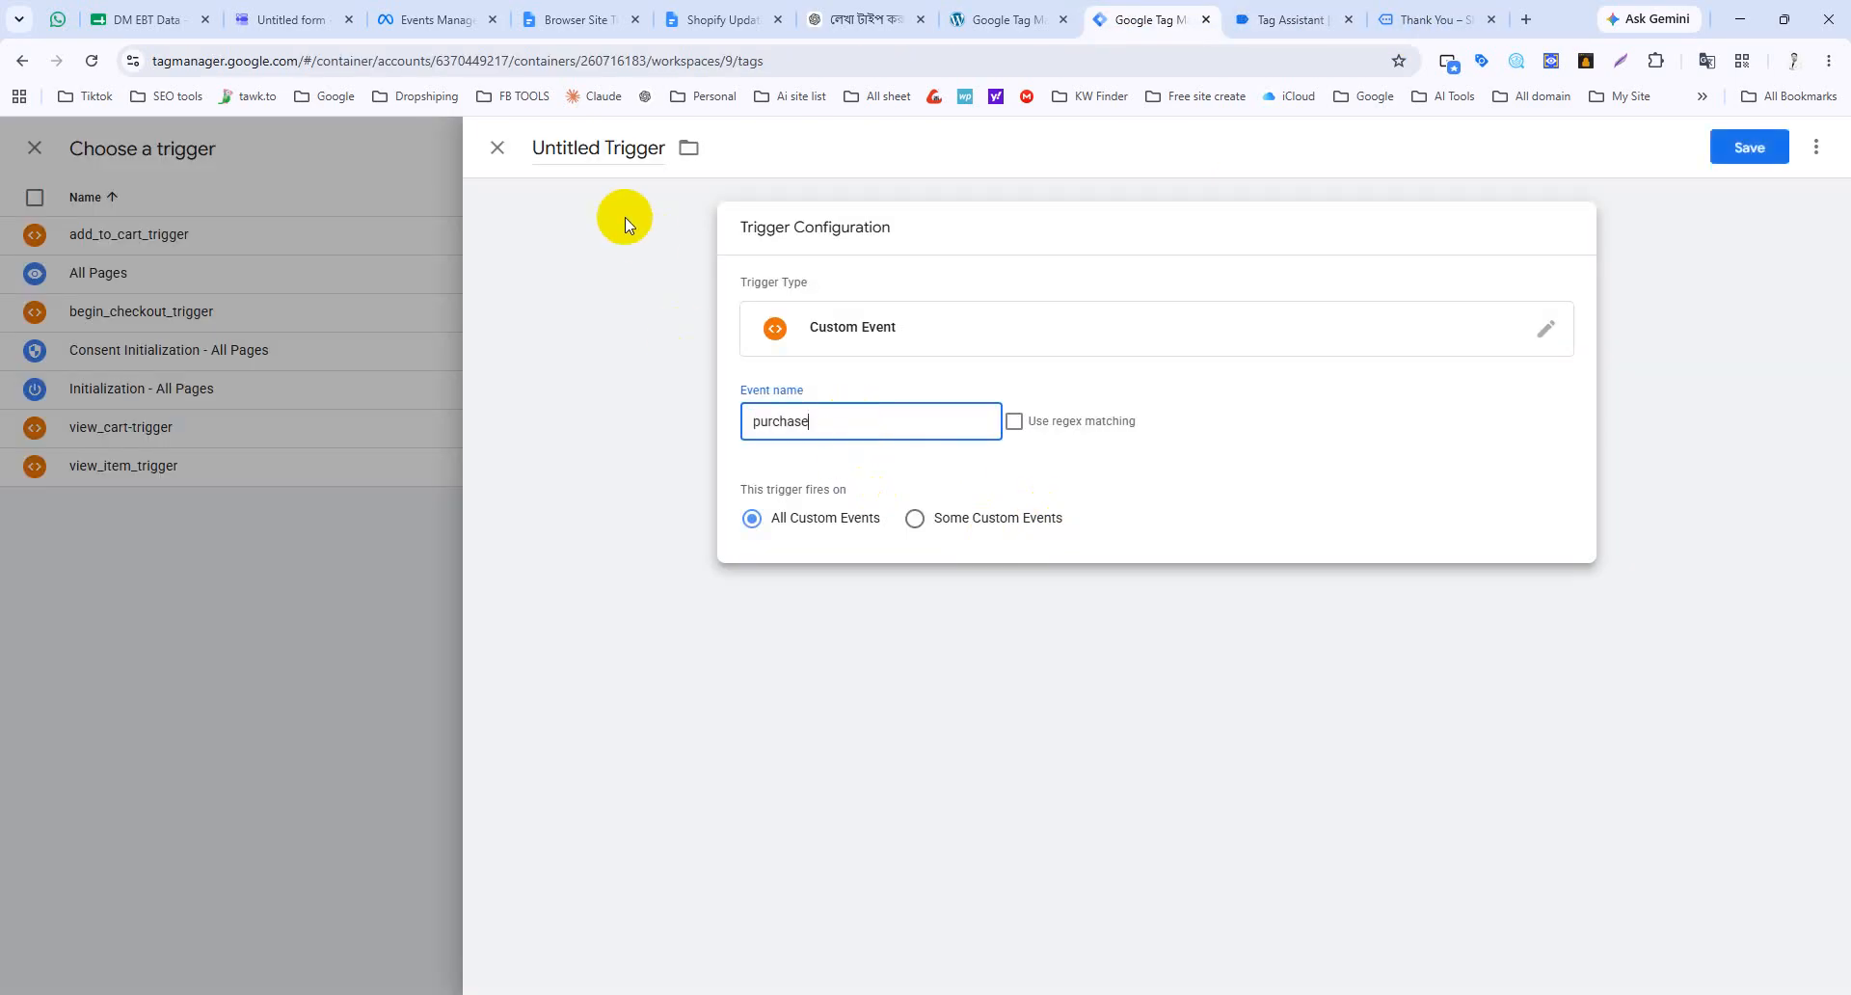
Step: Name the new trigger purchase_trigger, then save it and FB-purchase_tag
left_click(569, 152)
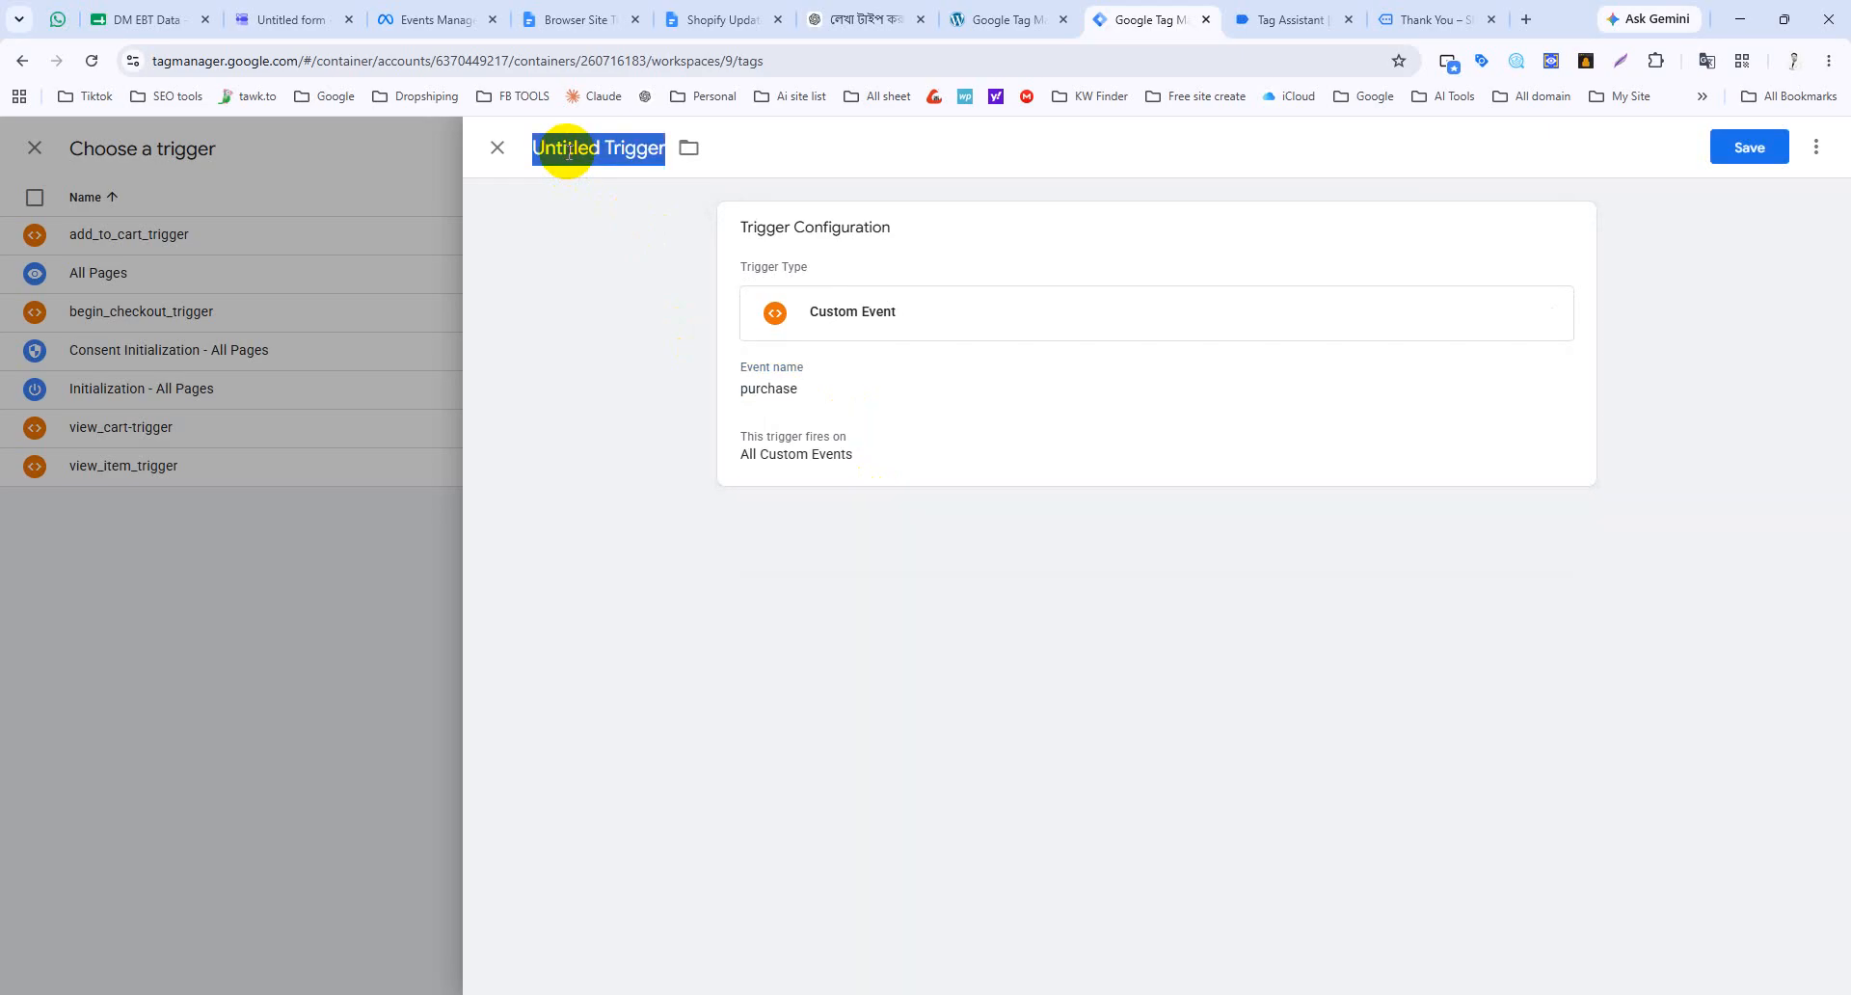
type("purchase")
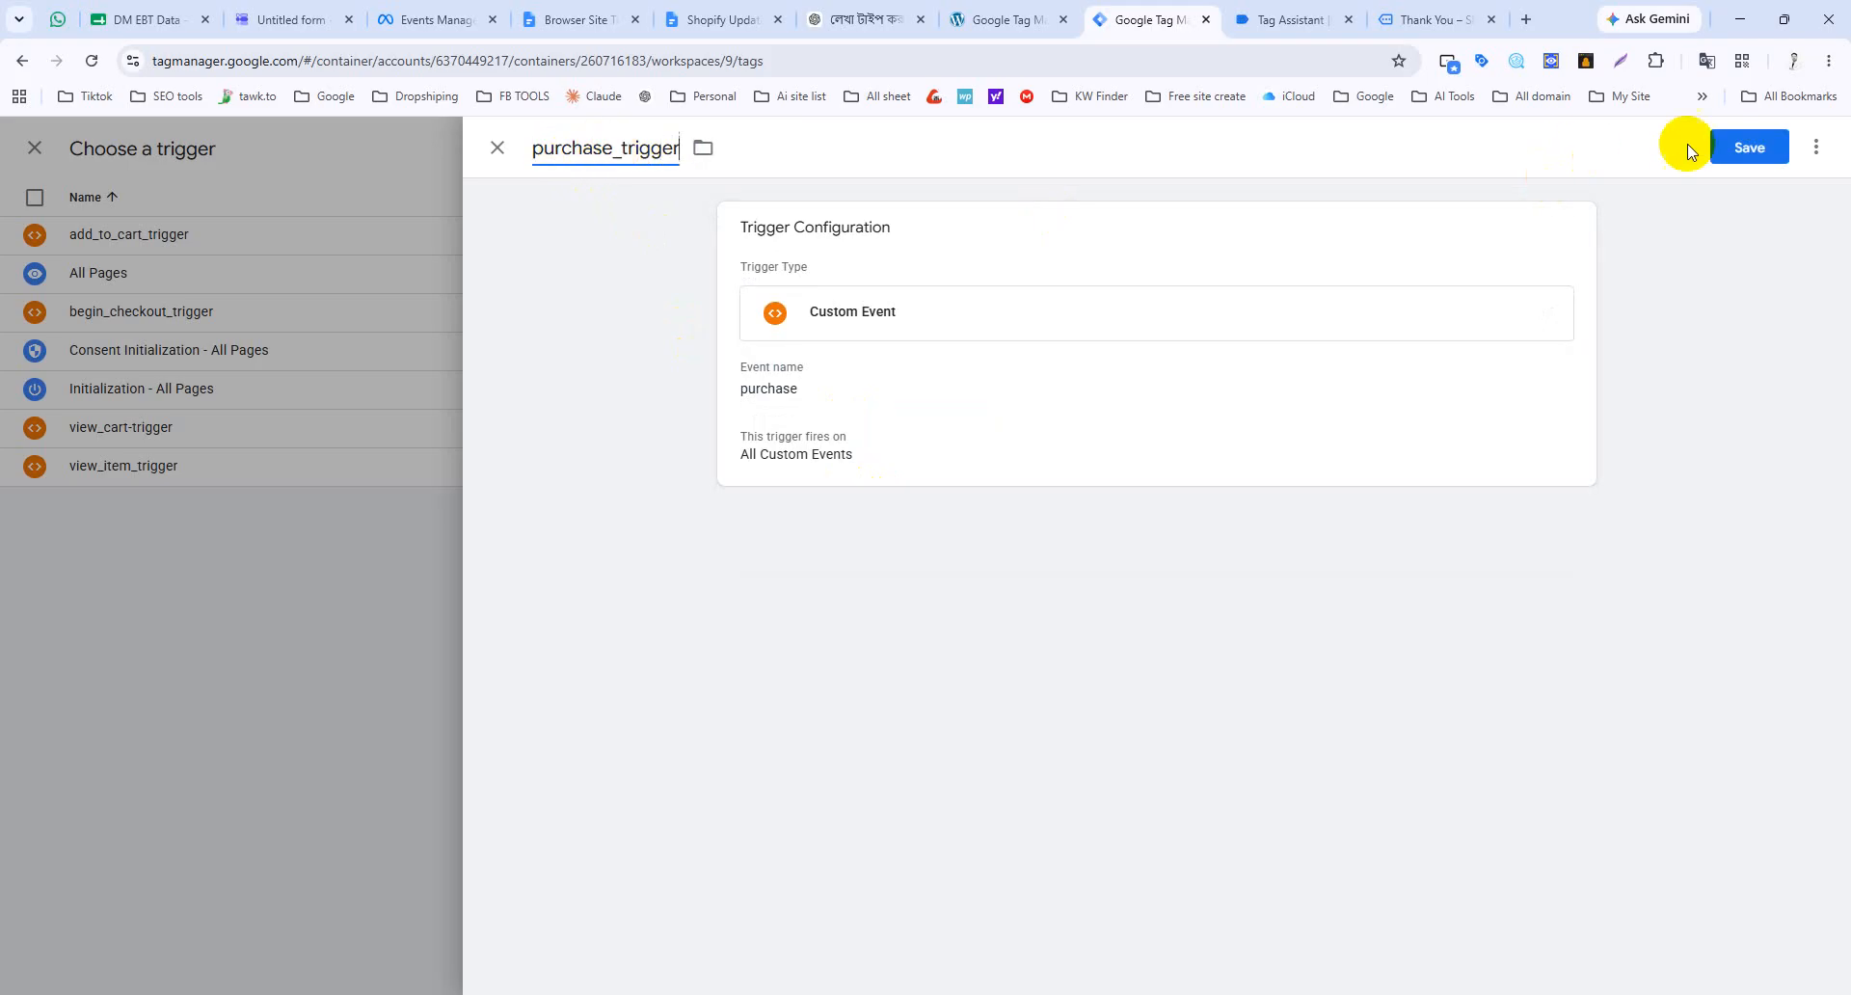
left_click(1747, 147)
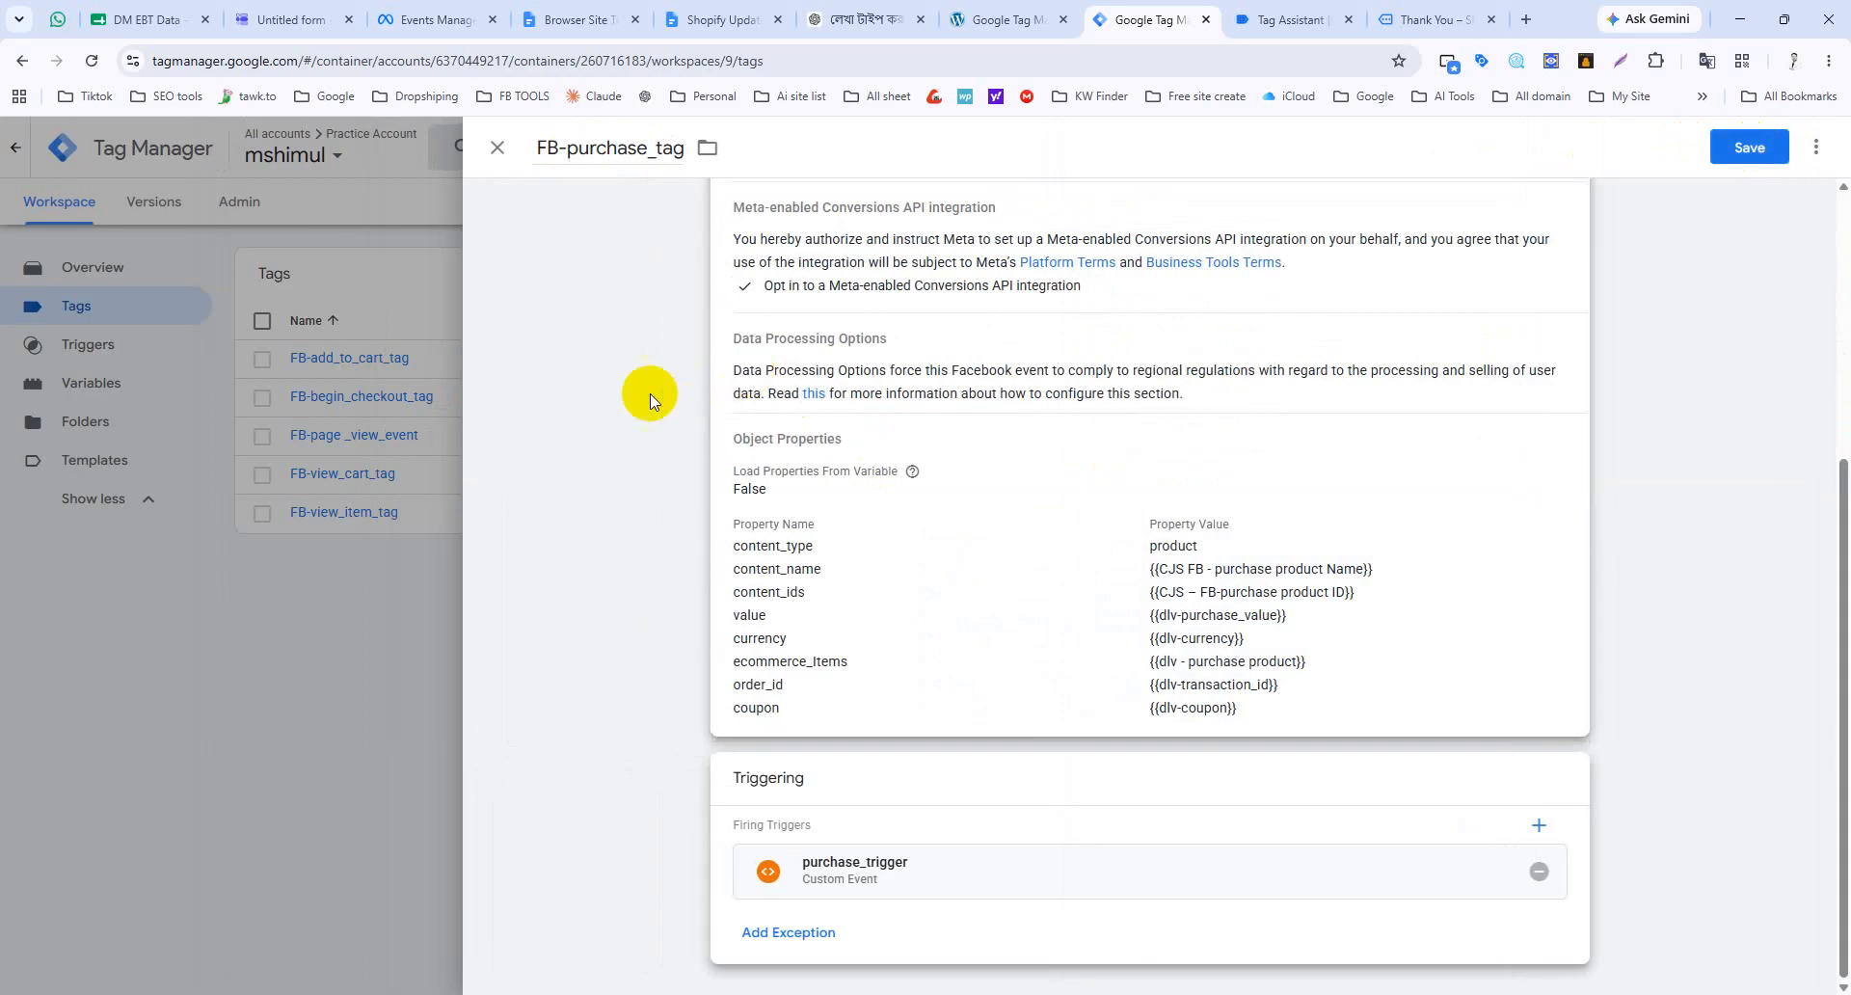
scroll(650, 318, "up", 4)
left_click(1747, 147)
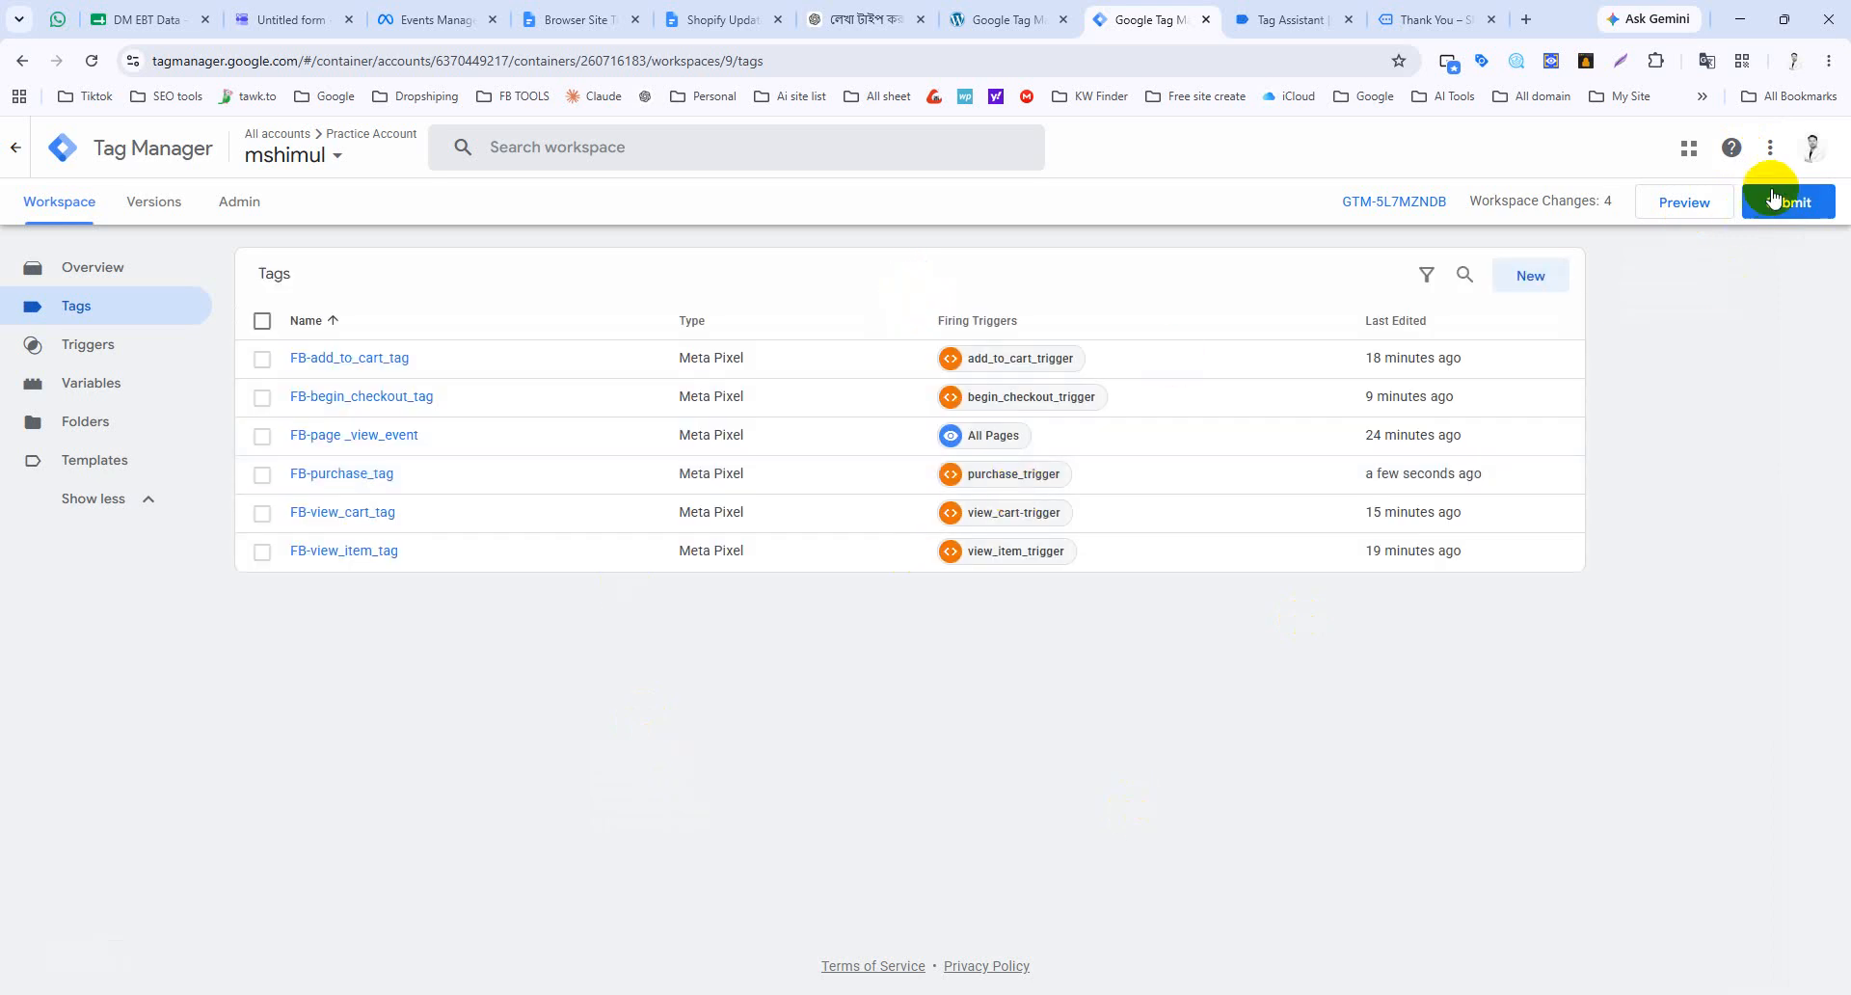
Step: Publish the container changes without a version name or description and return to the workspace
left_click(1790, 201)
left_click(1791, 151)
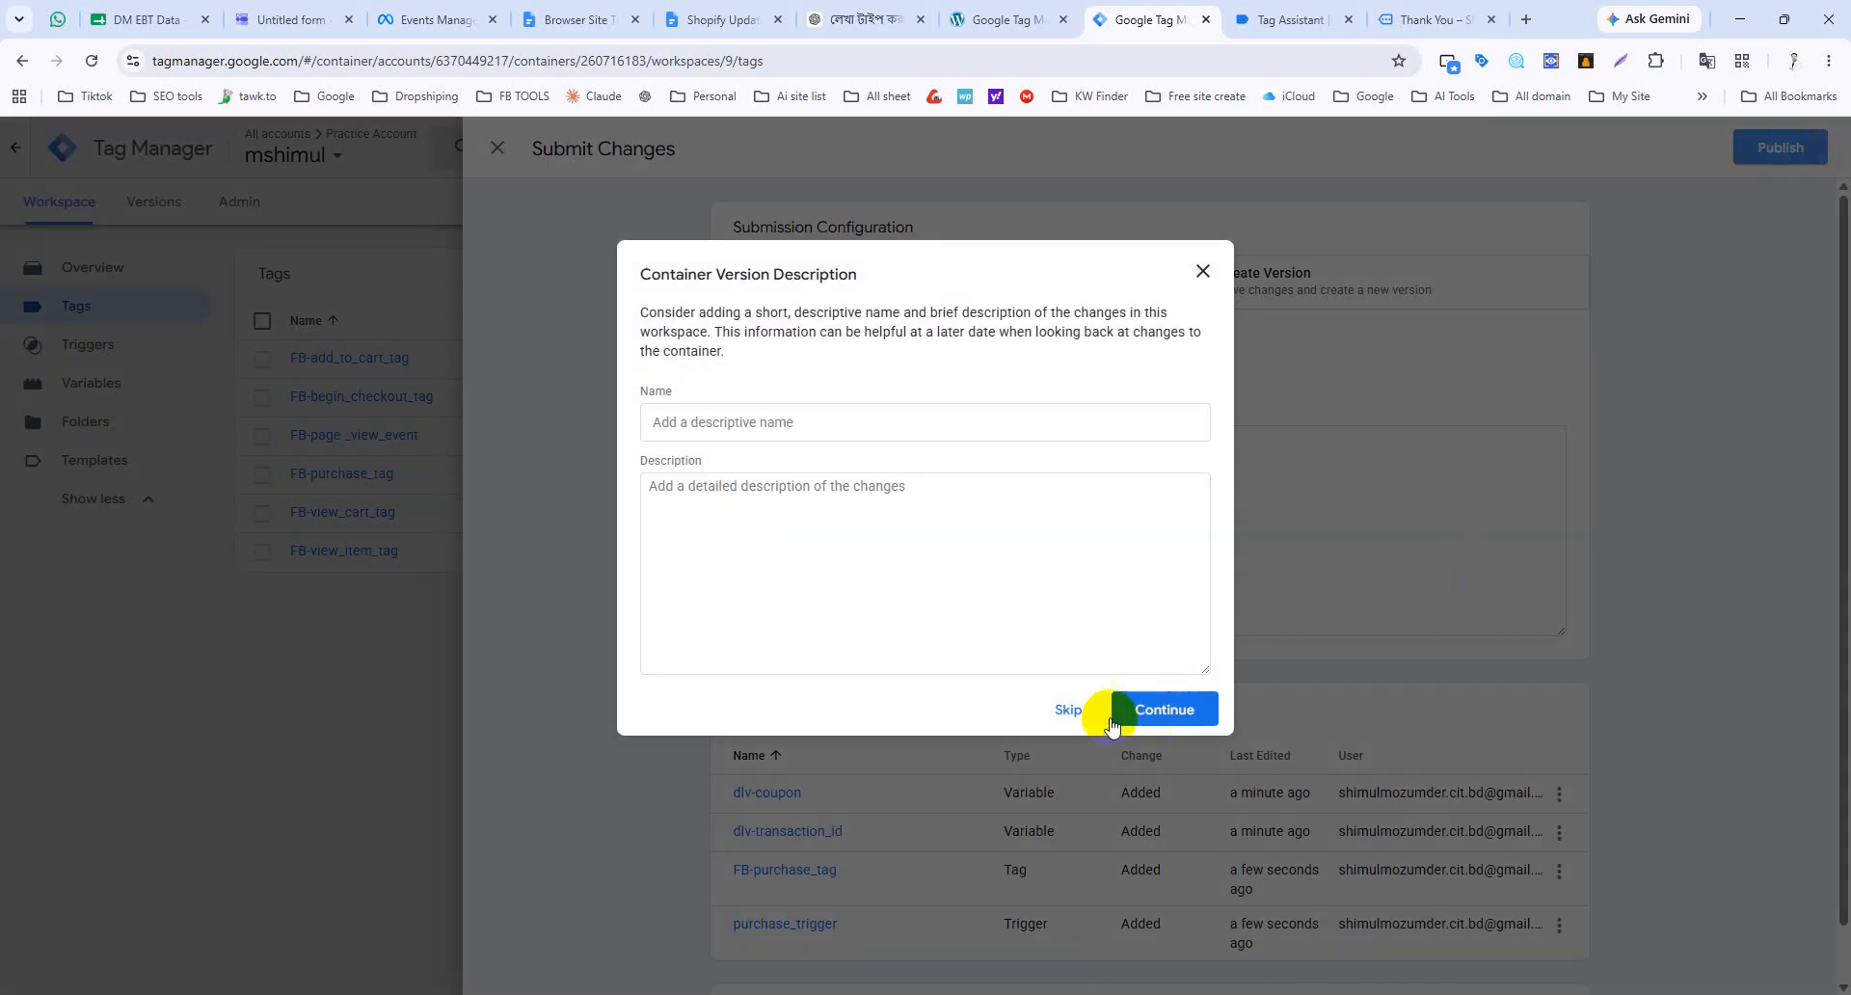
left_click(1068, 709)
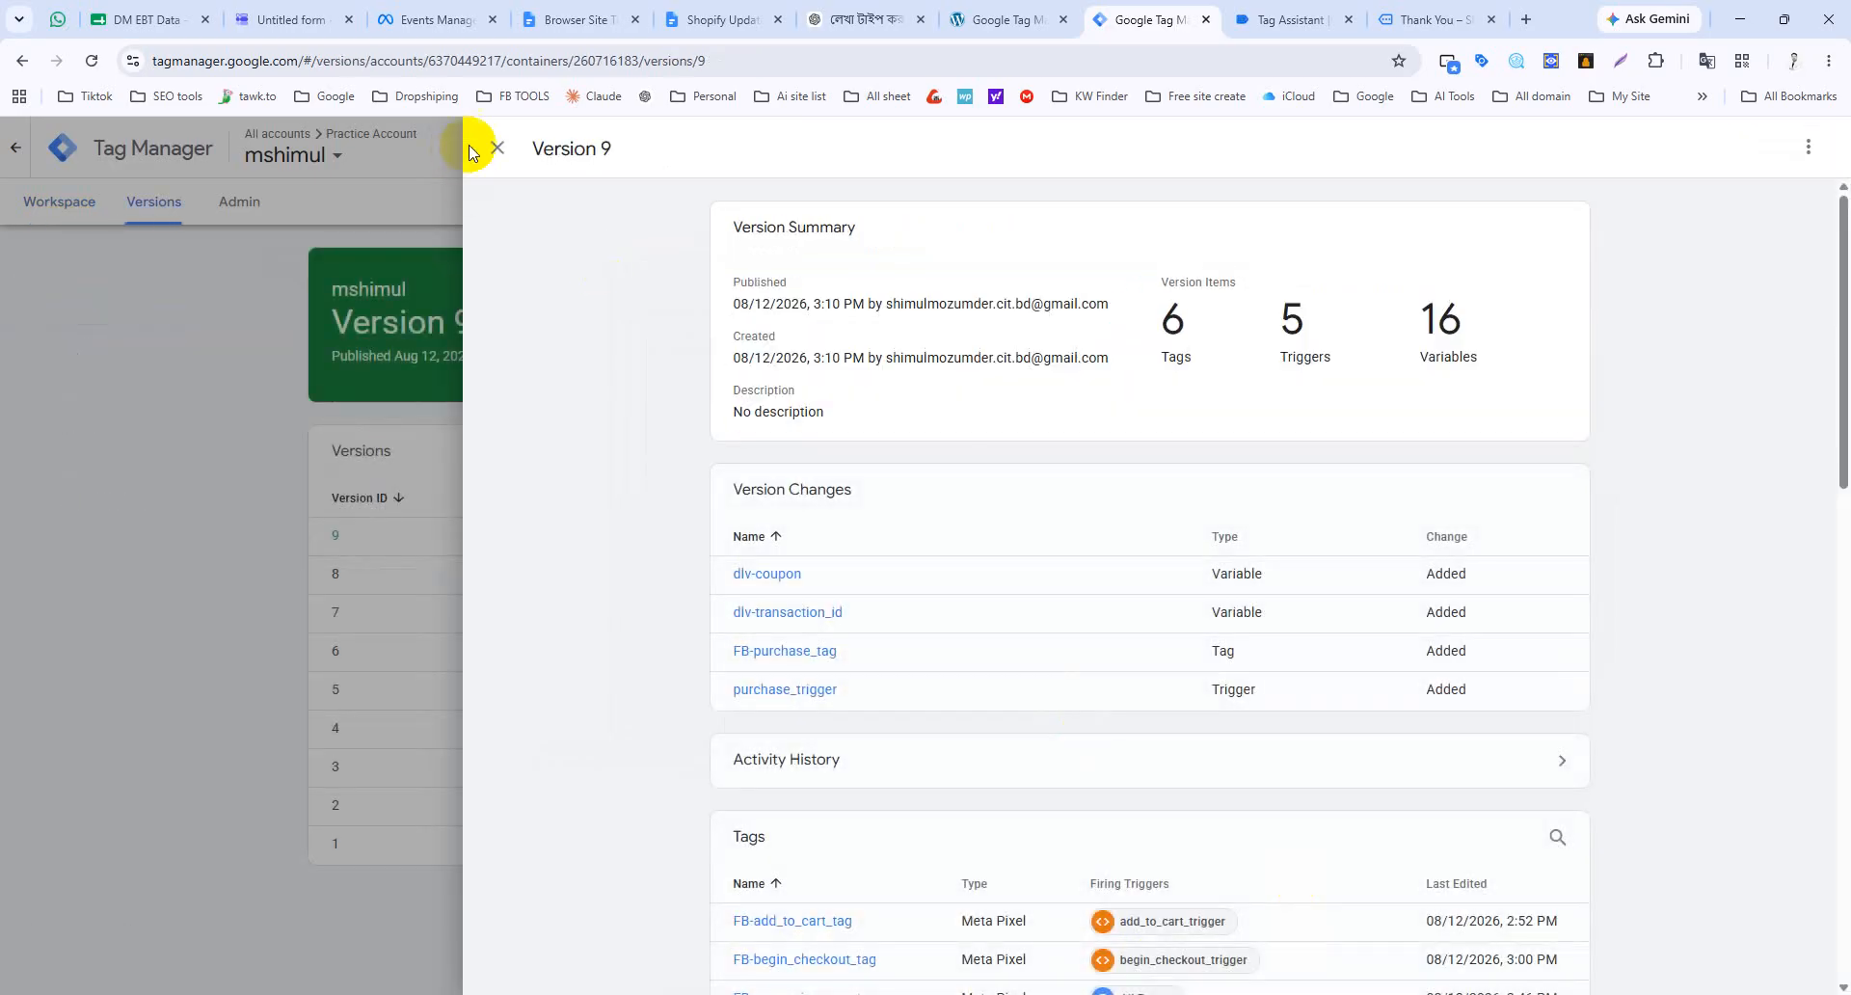
left_click(497, 149)
left_click(48, 199)
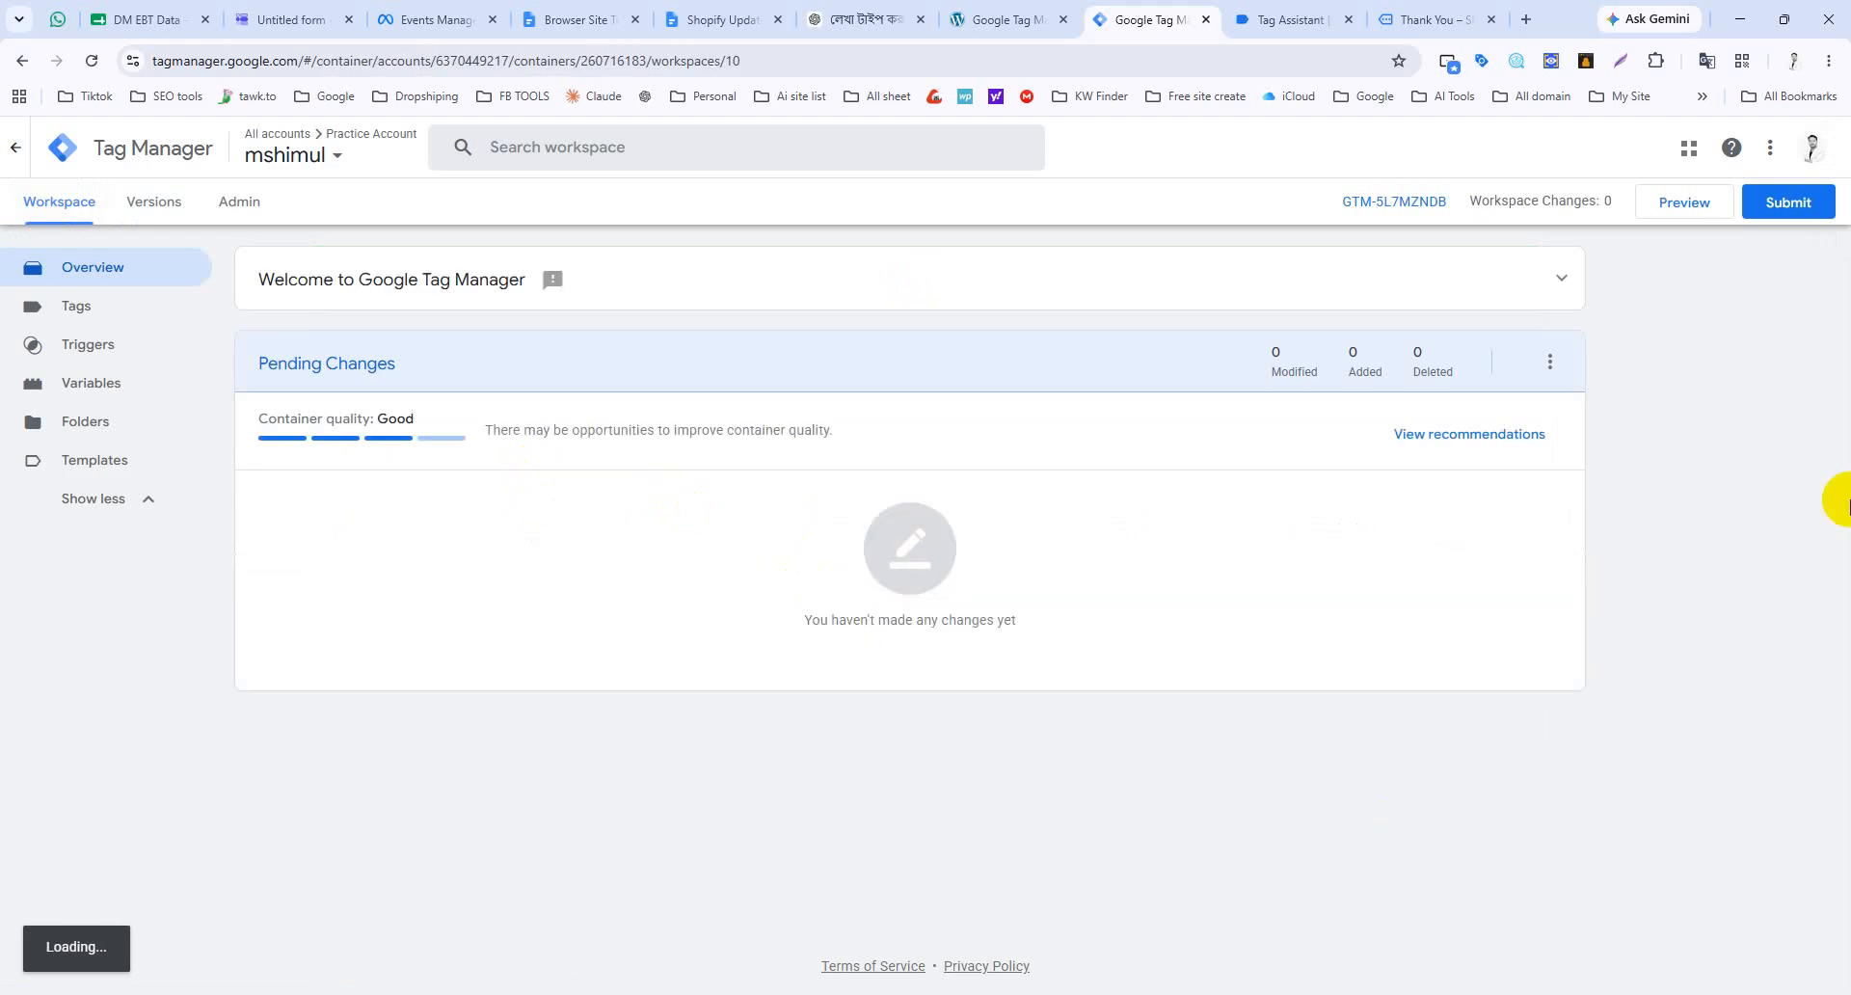
Step: Clear the recorded events in Tag Assistant and open the Blue Denim Jeans product page in the shop
left_click(1292, 19)
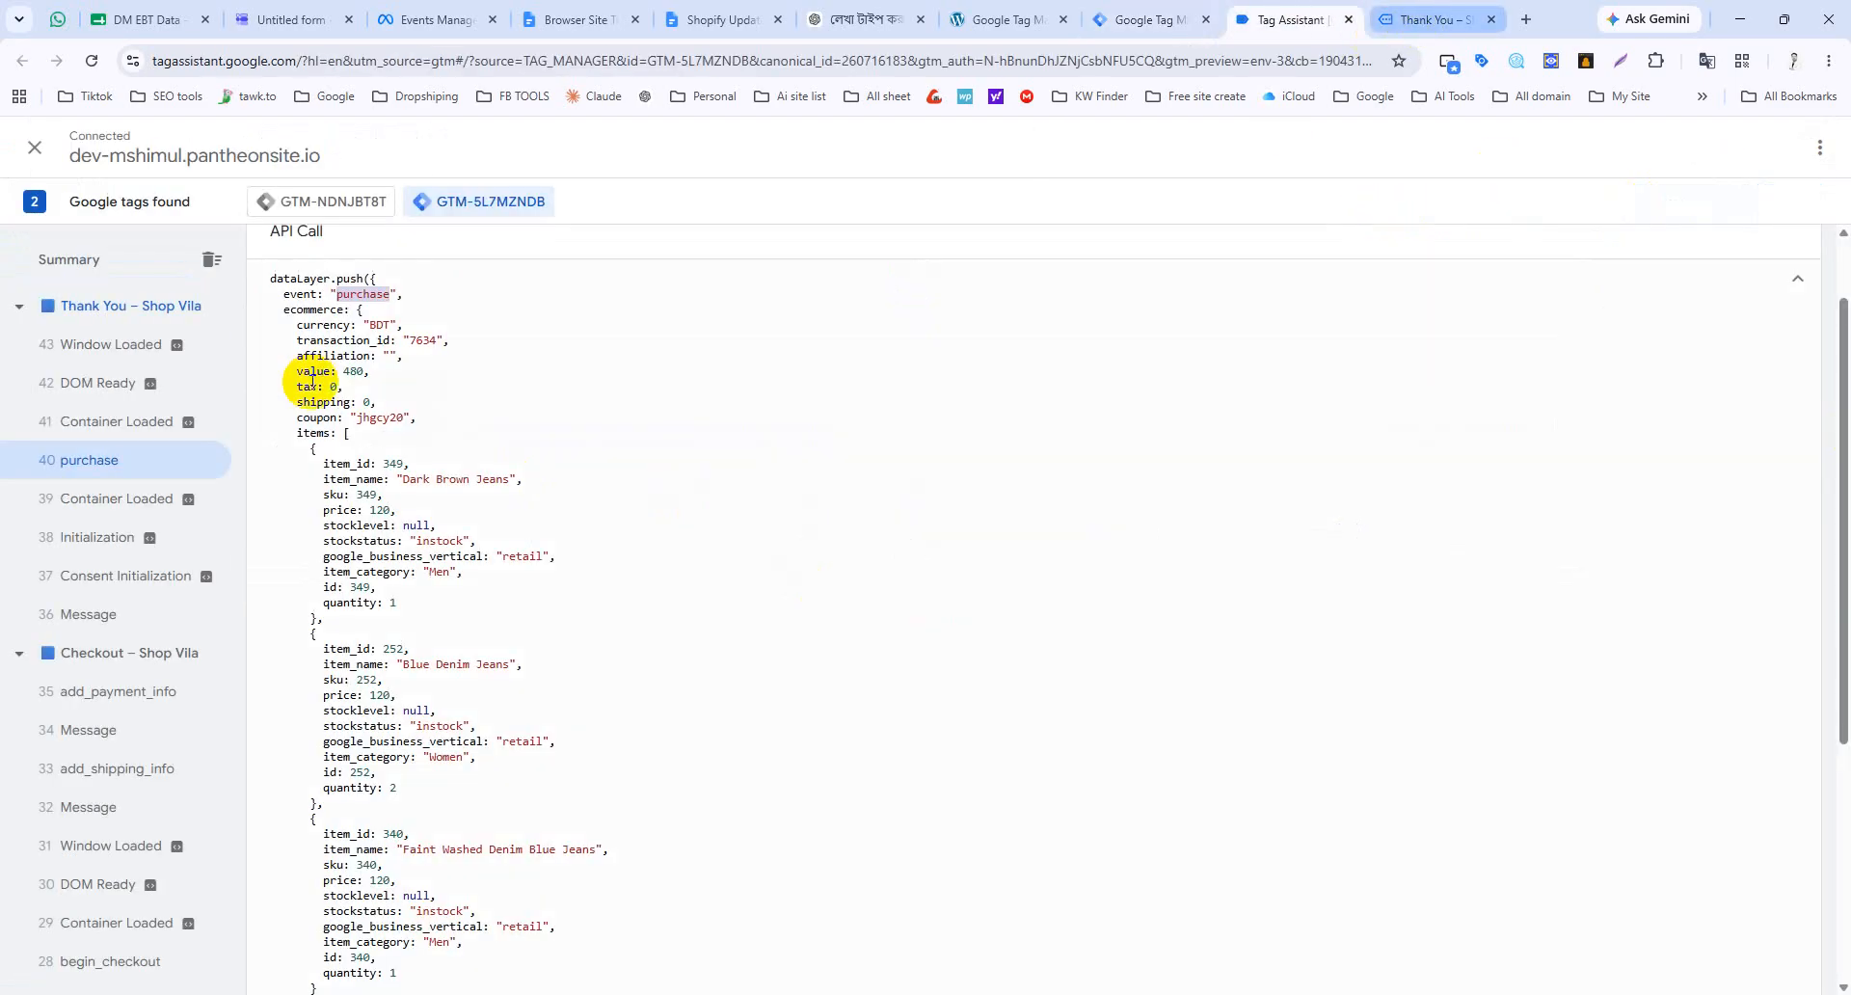
left_click(211, 260)
left_click(1418, 12)
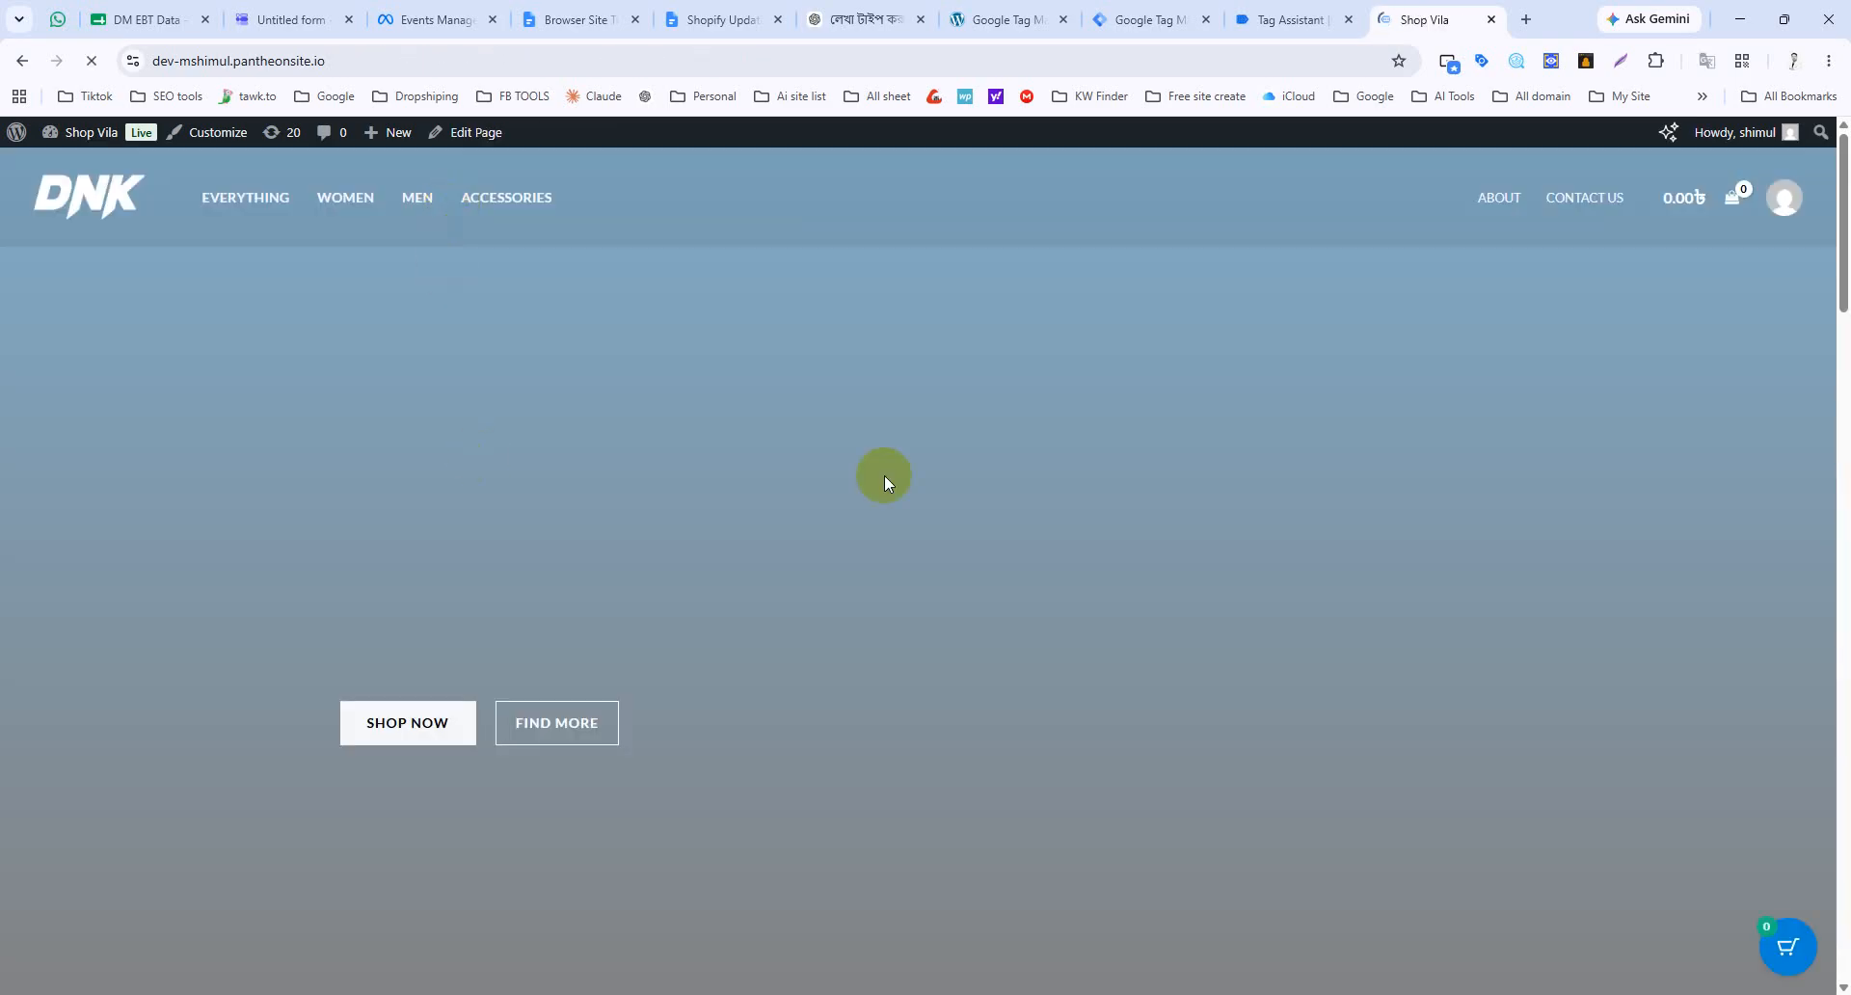
scroll(706, 656, "down", 9)
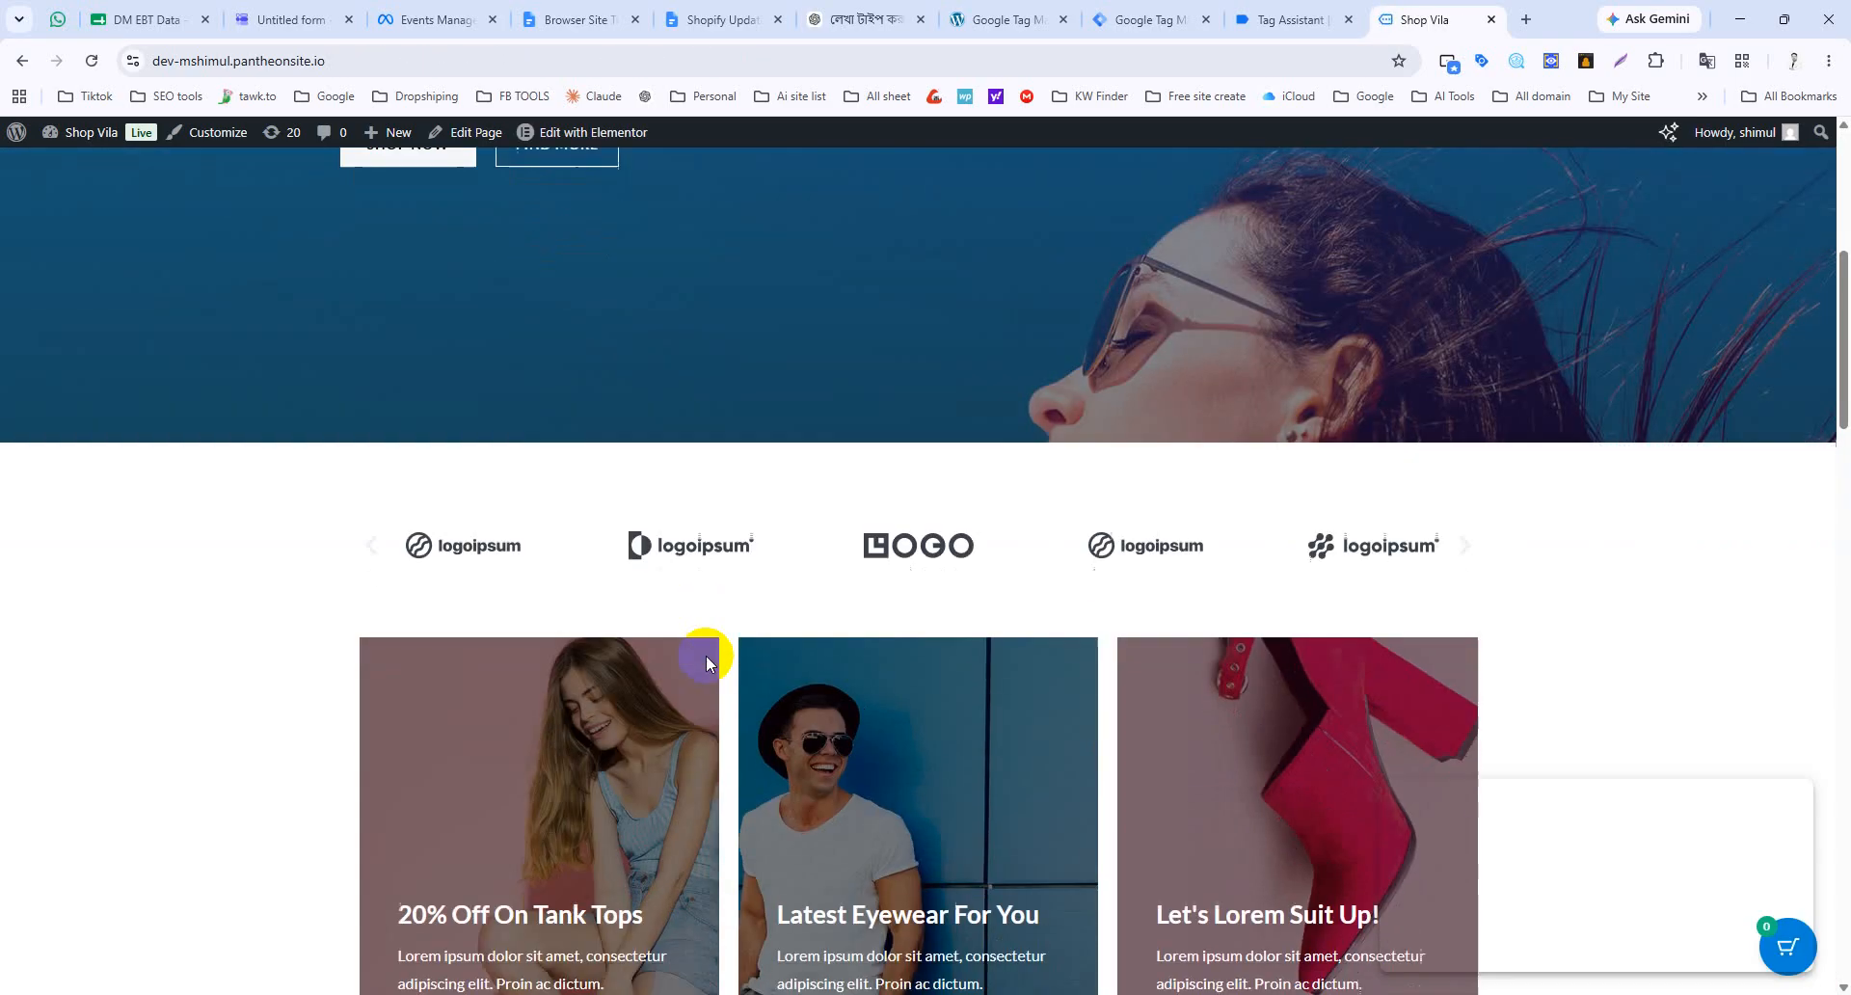
scroll(744, 675, "down", 5)
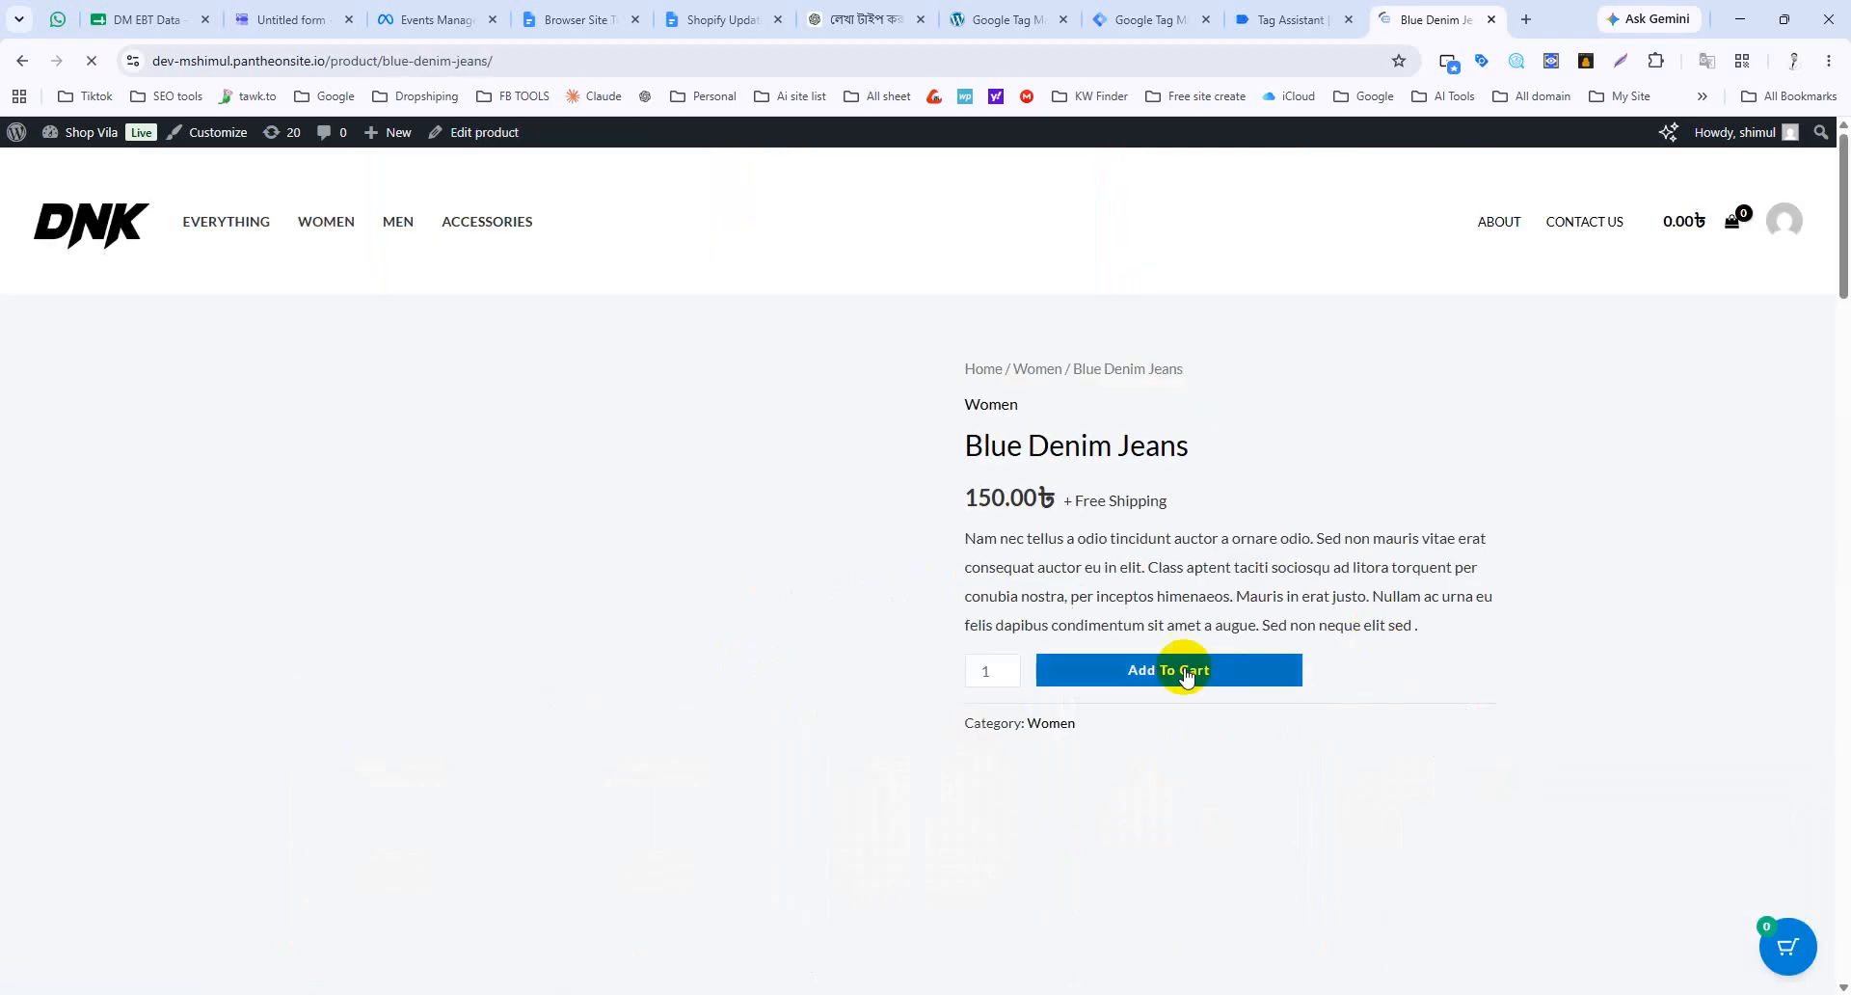
Step: Add the Blue Denim Jeans to the cart and place a cash-on-delivery test order through checkout
left_click(1174, 669)
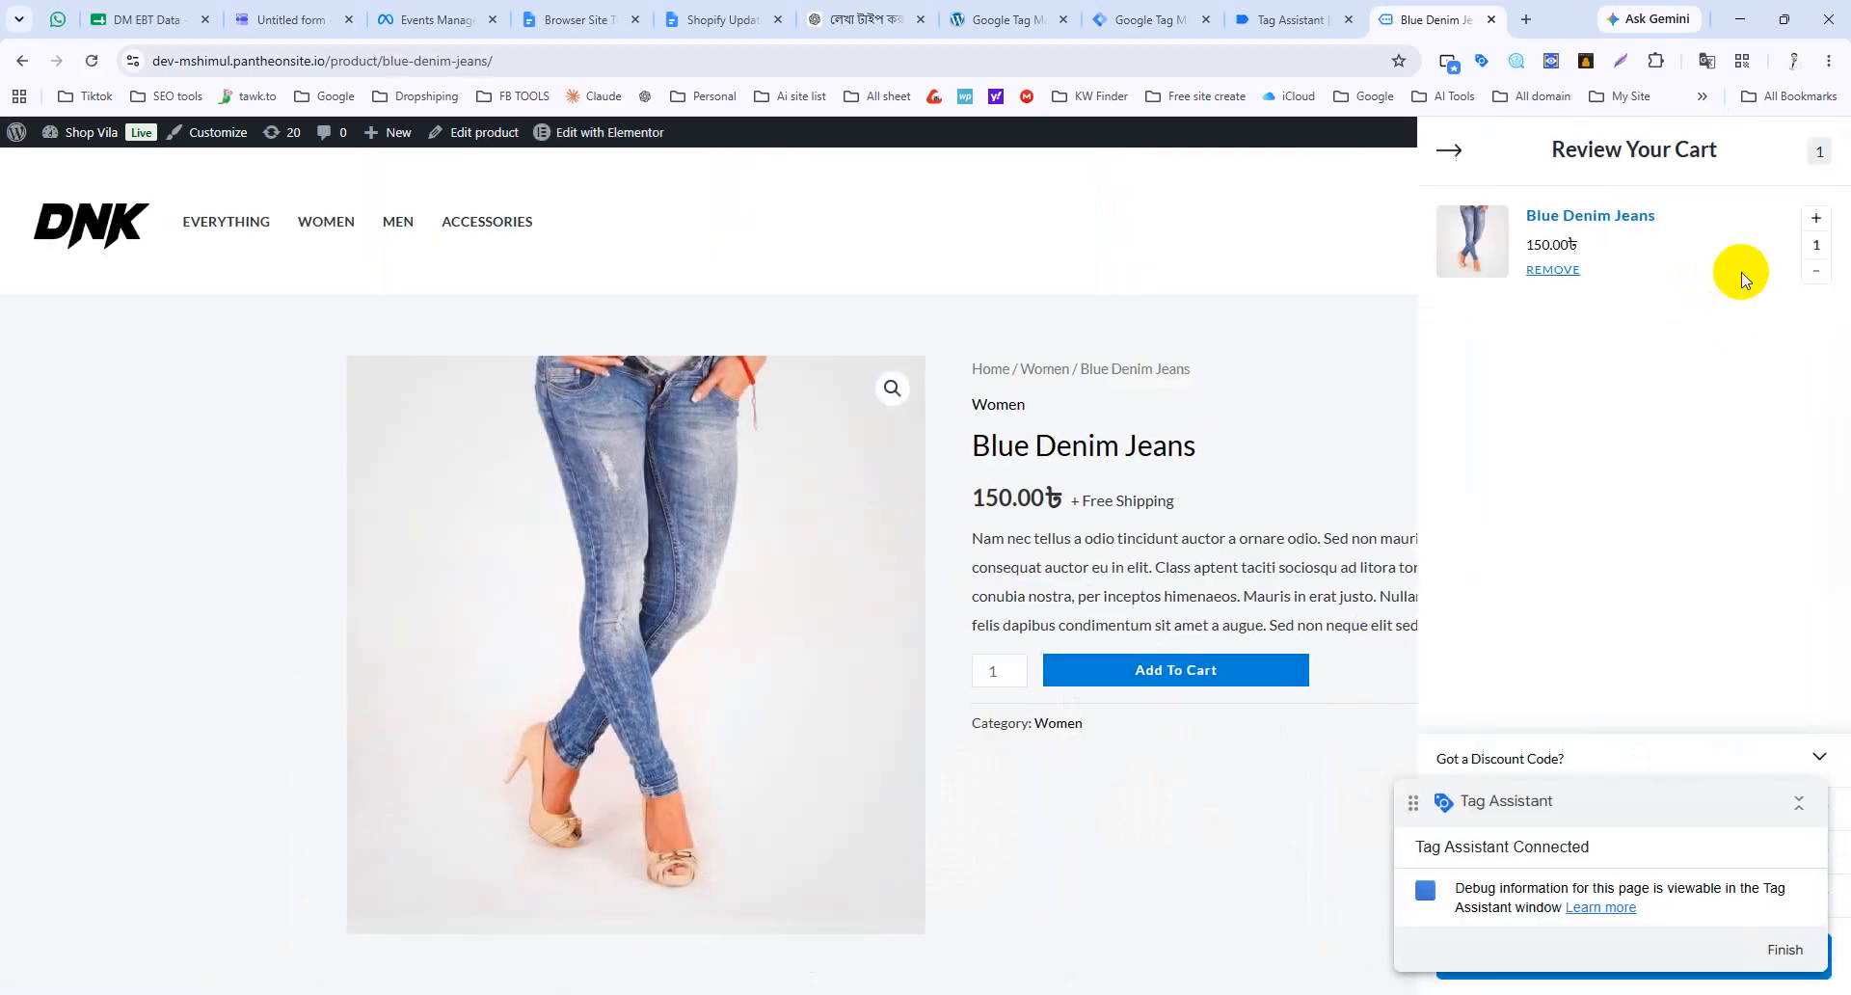
left_click(1798, 802)
left_click(1674, 958)
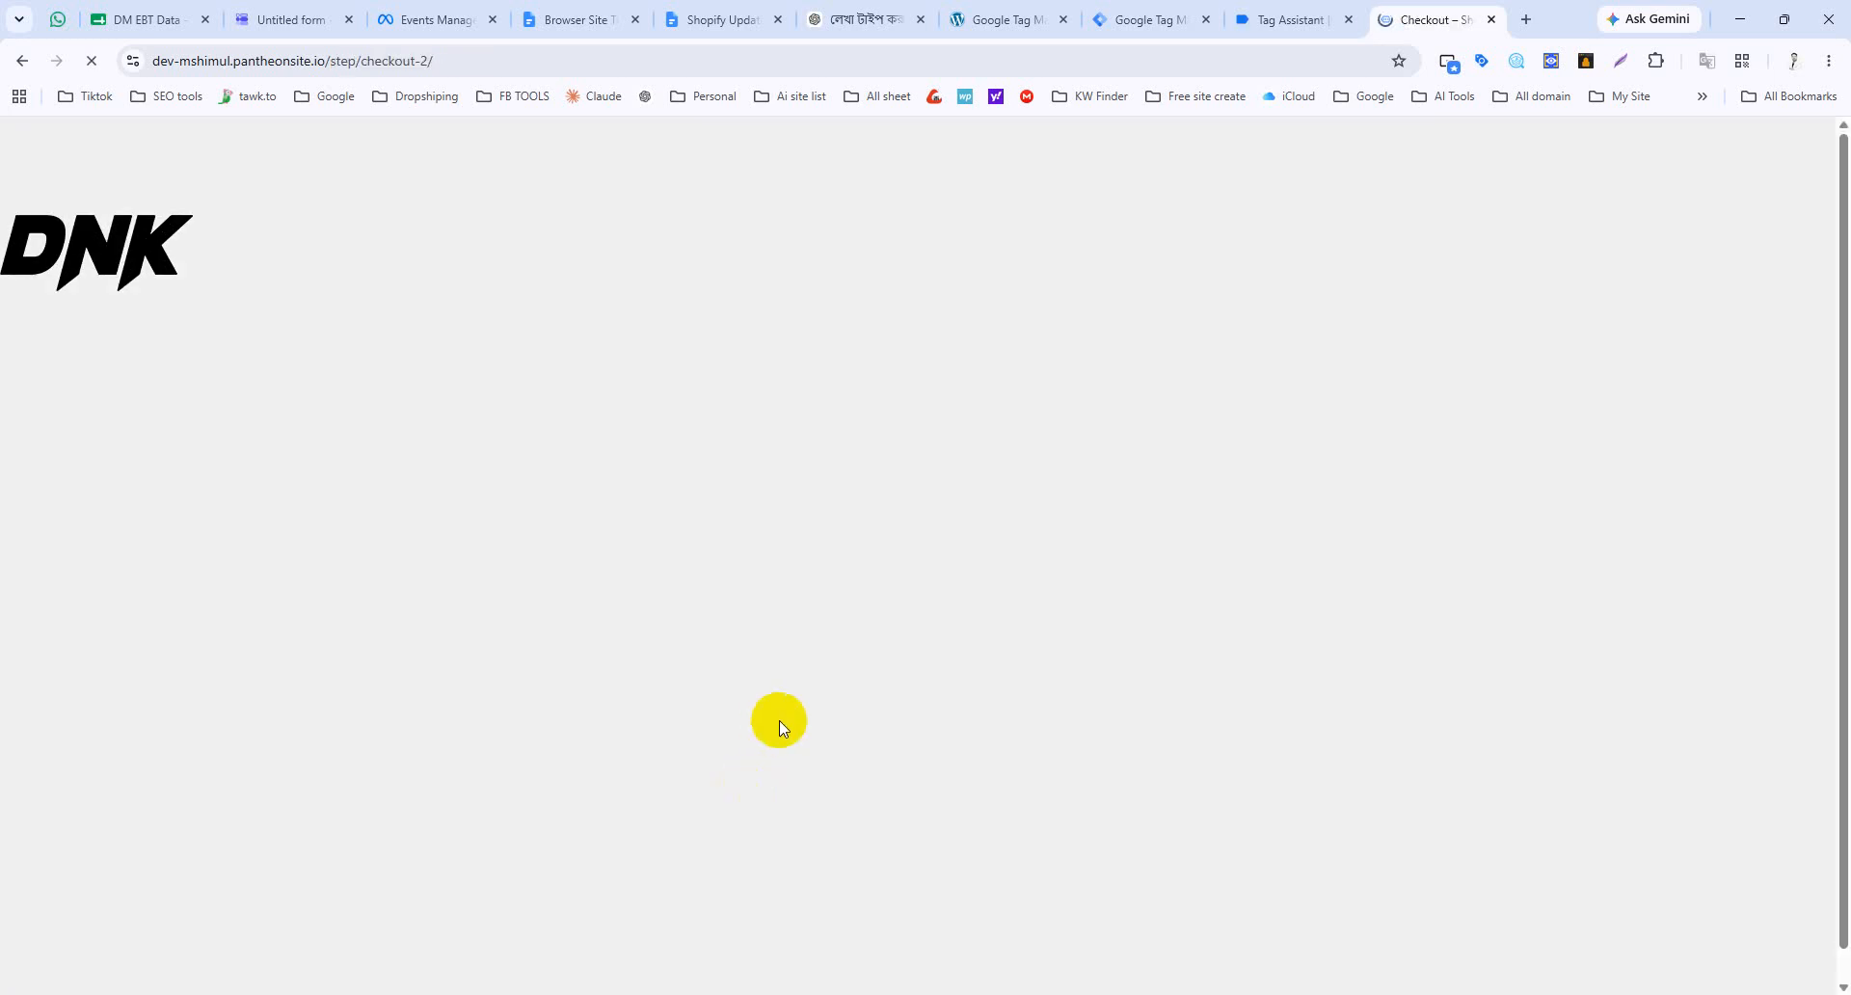
scroll(789, 729, "down", 4)
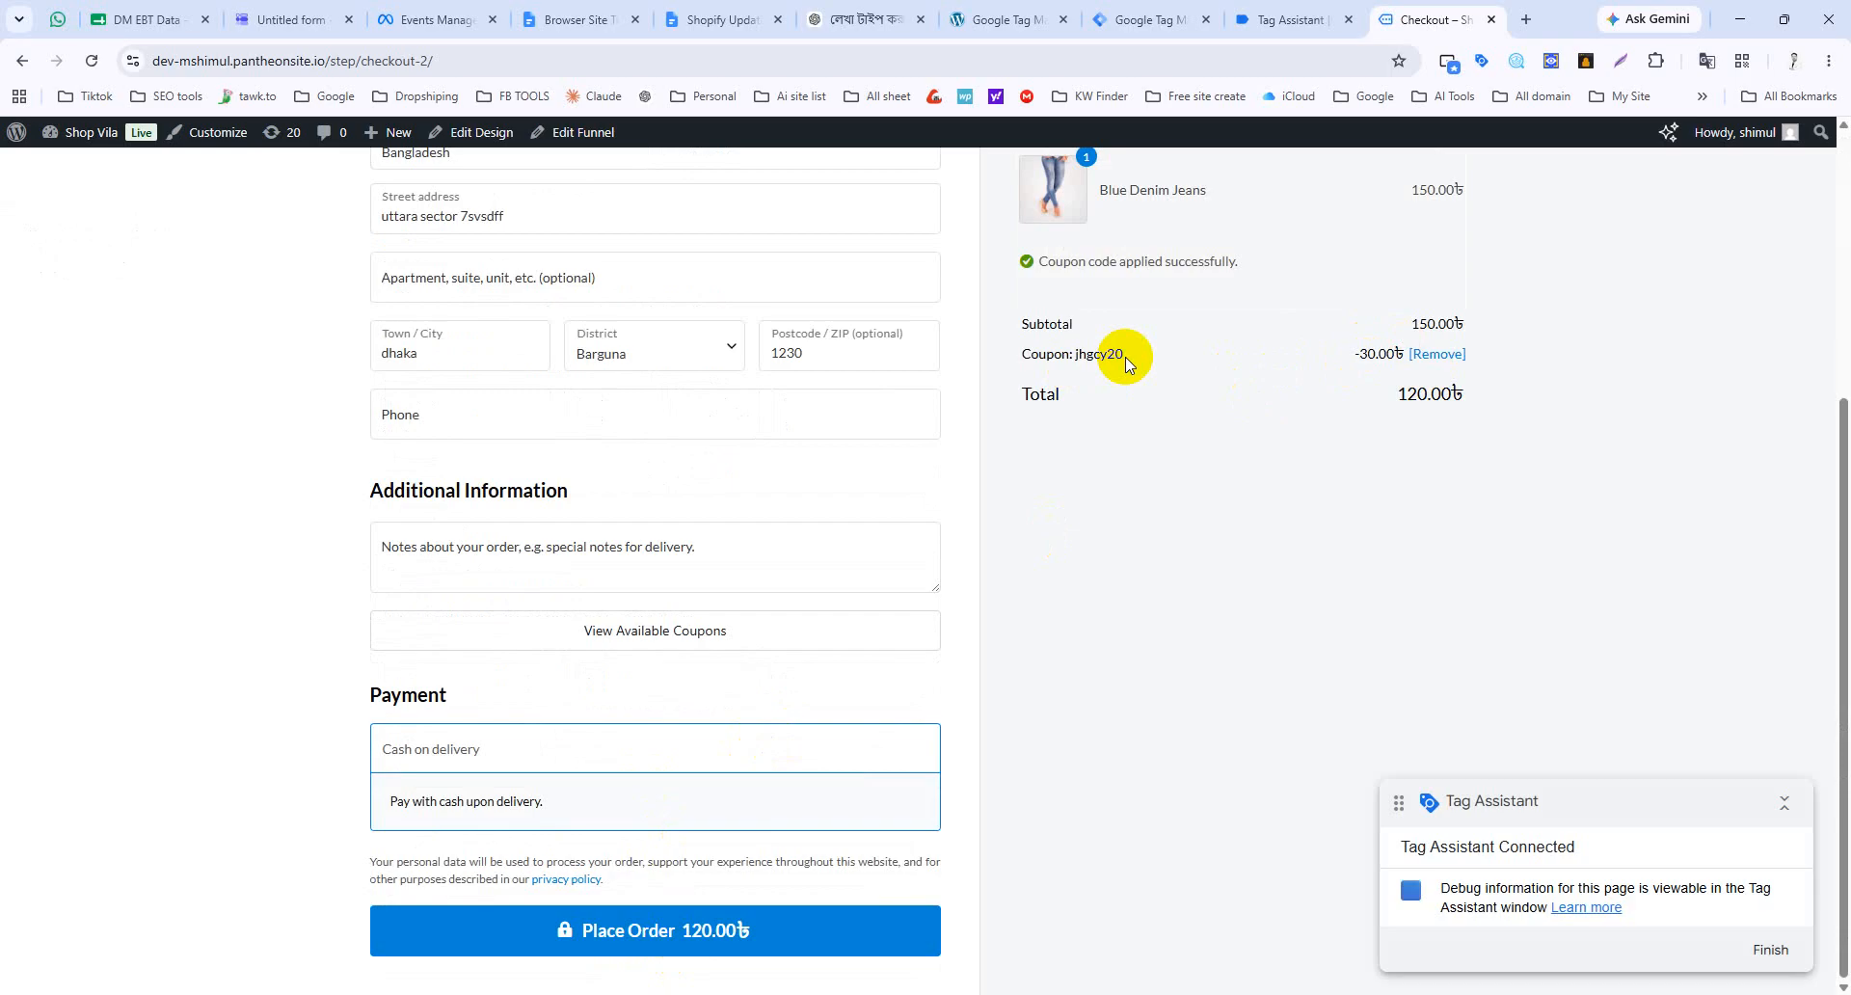
left_click(681, 932)
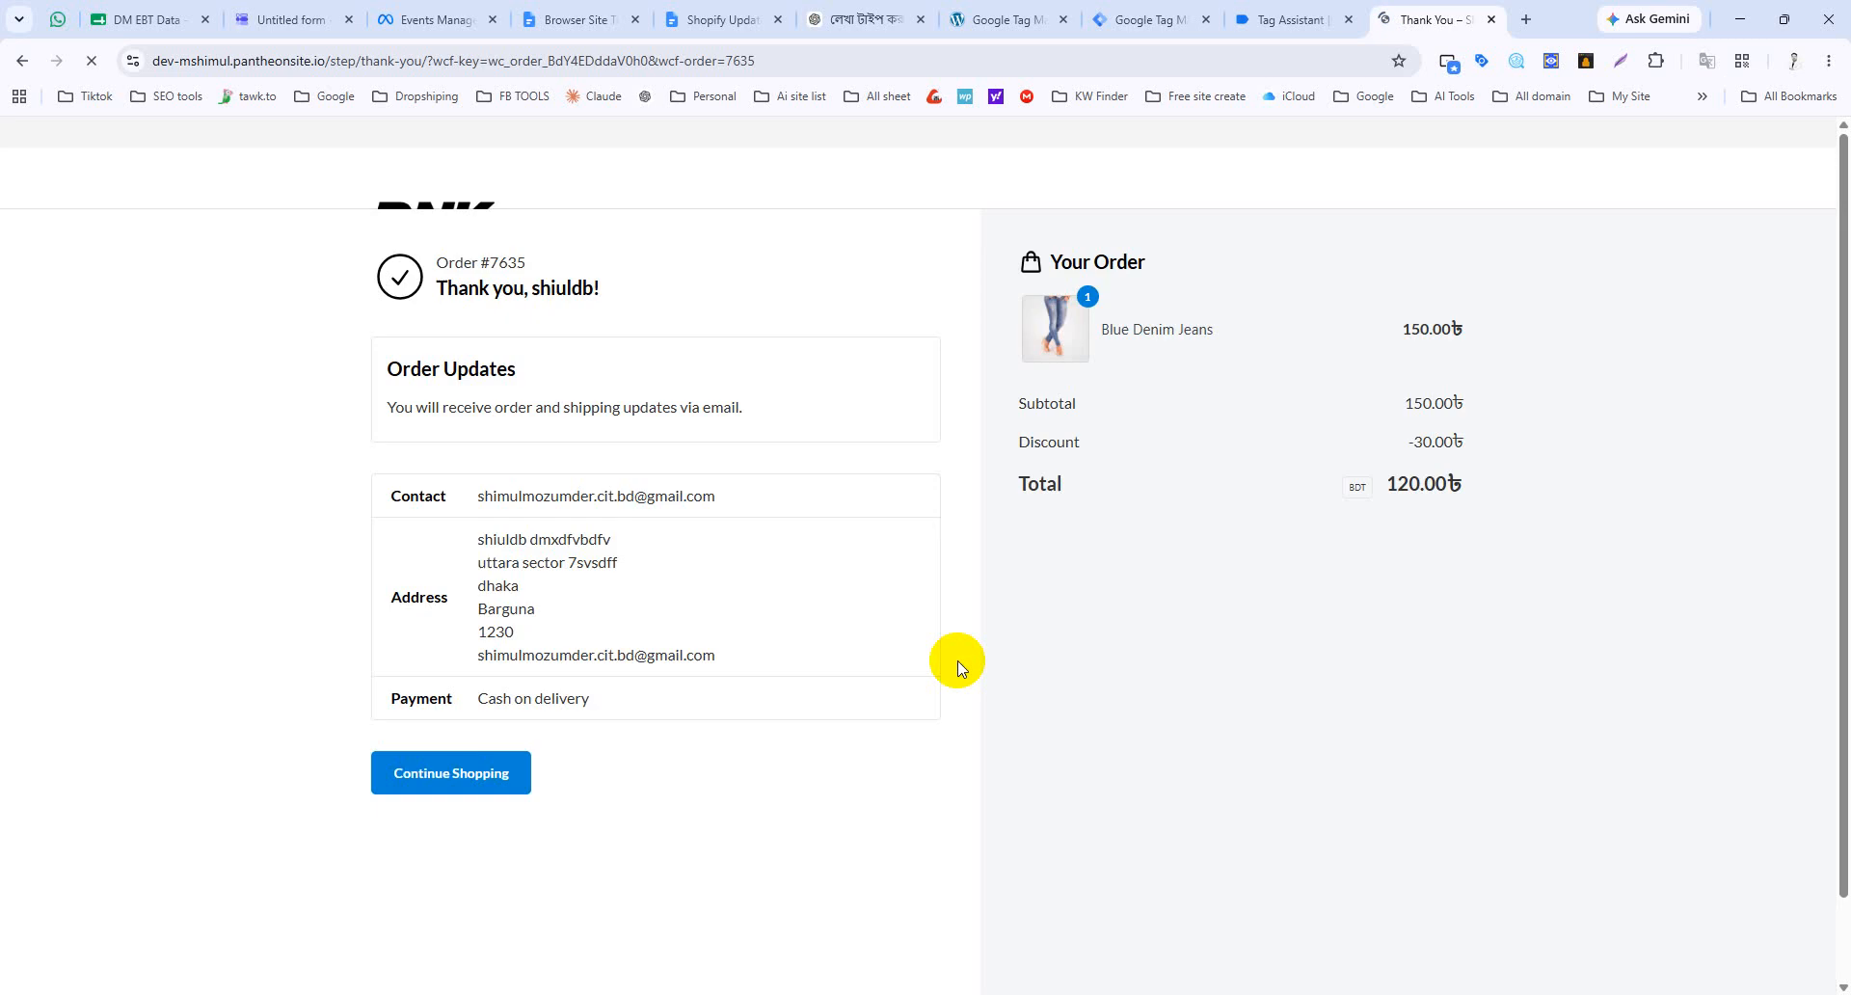
Step: Check in Tag Assistant which tags fire on the purchase event and examine its variable values, including dlv-coupon and dlv-transaction_id
left_click(1312, 20)
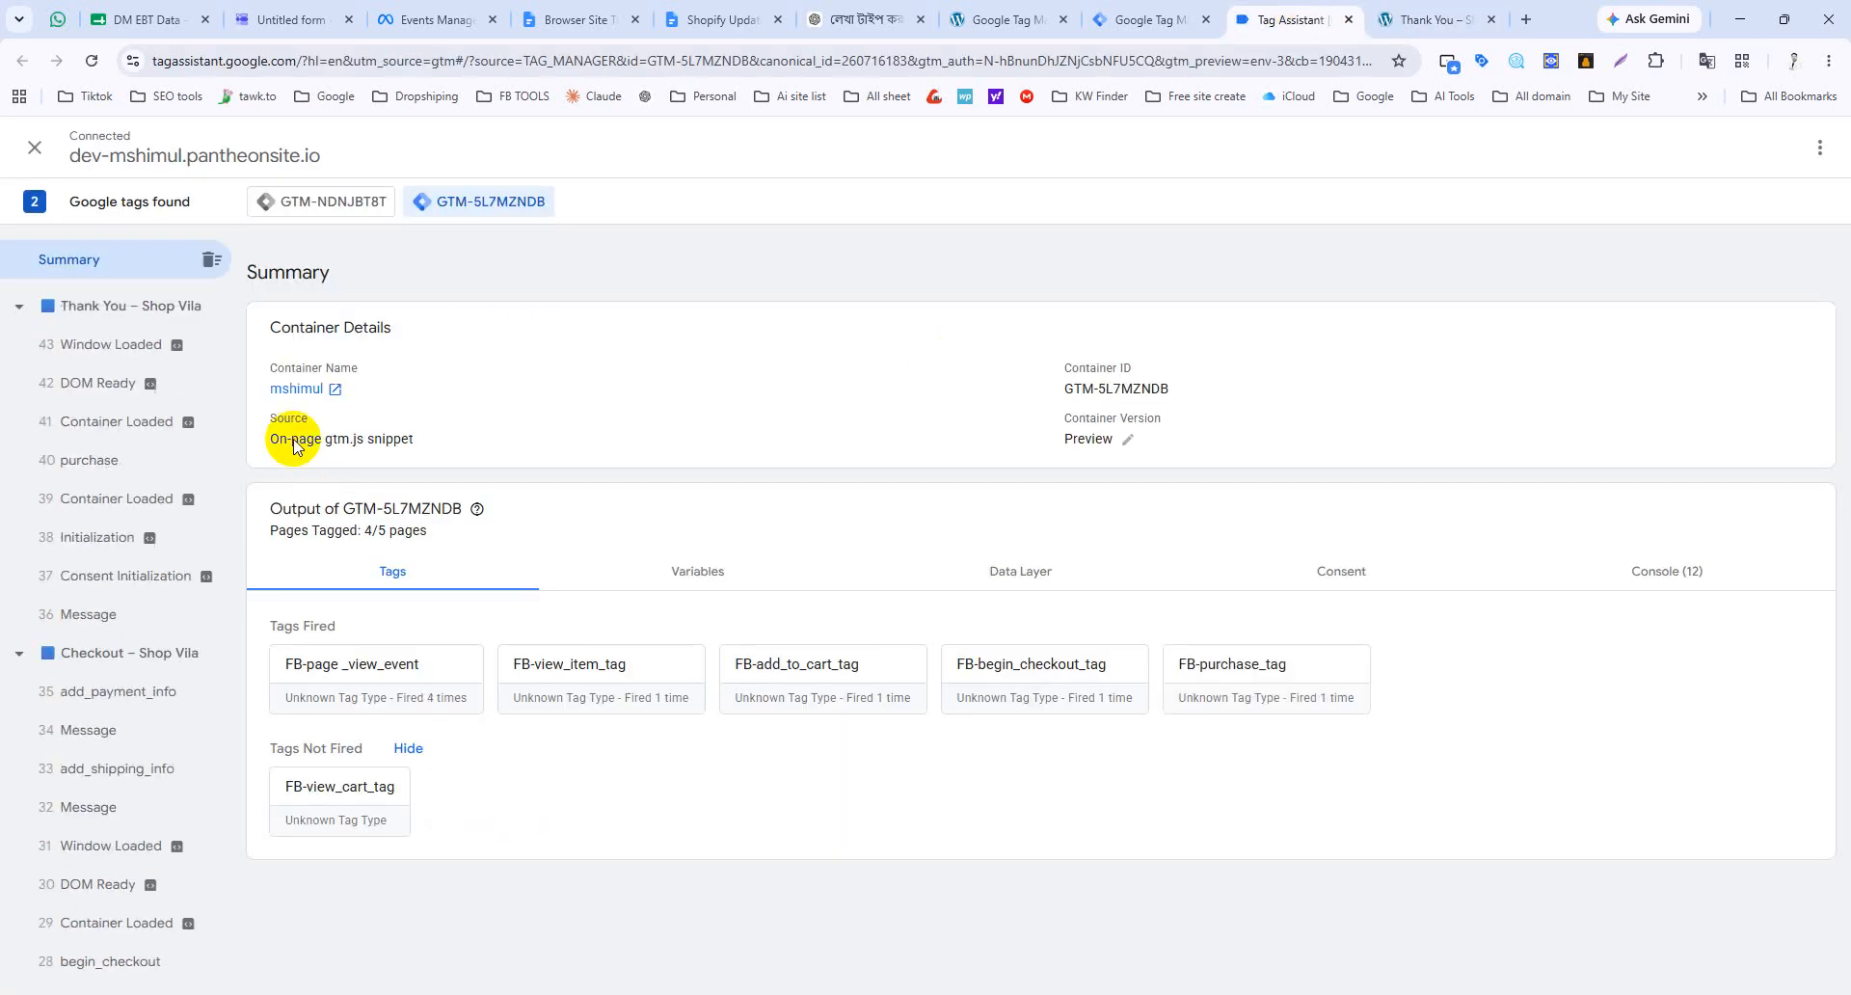
left_click(87, 461)
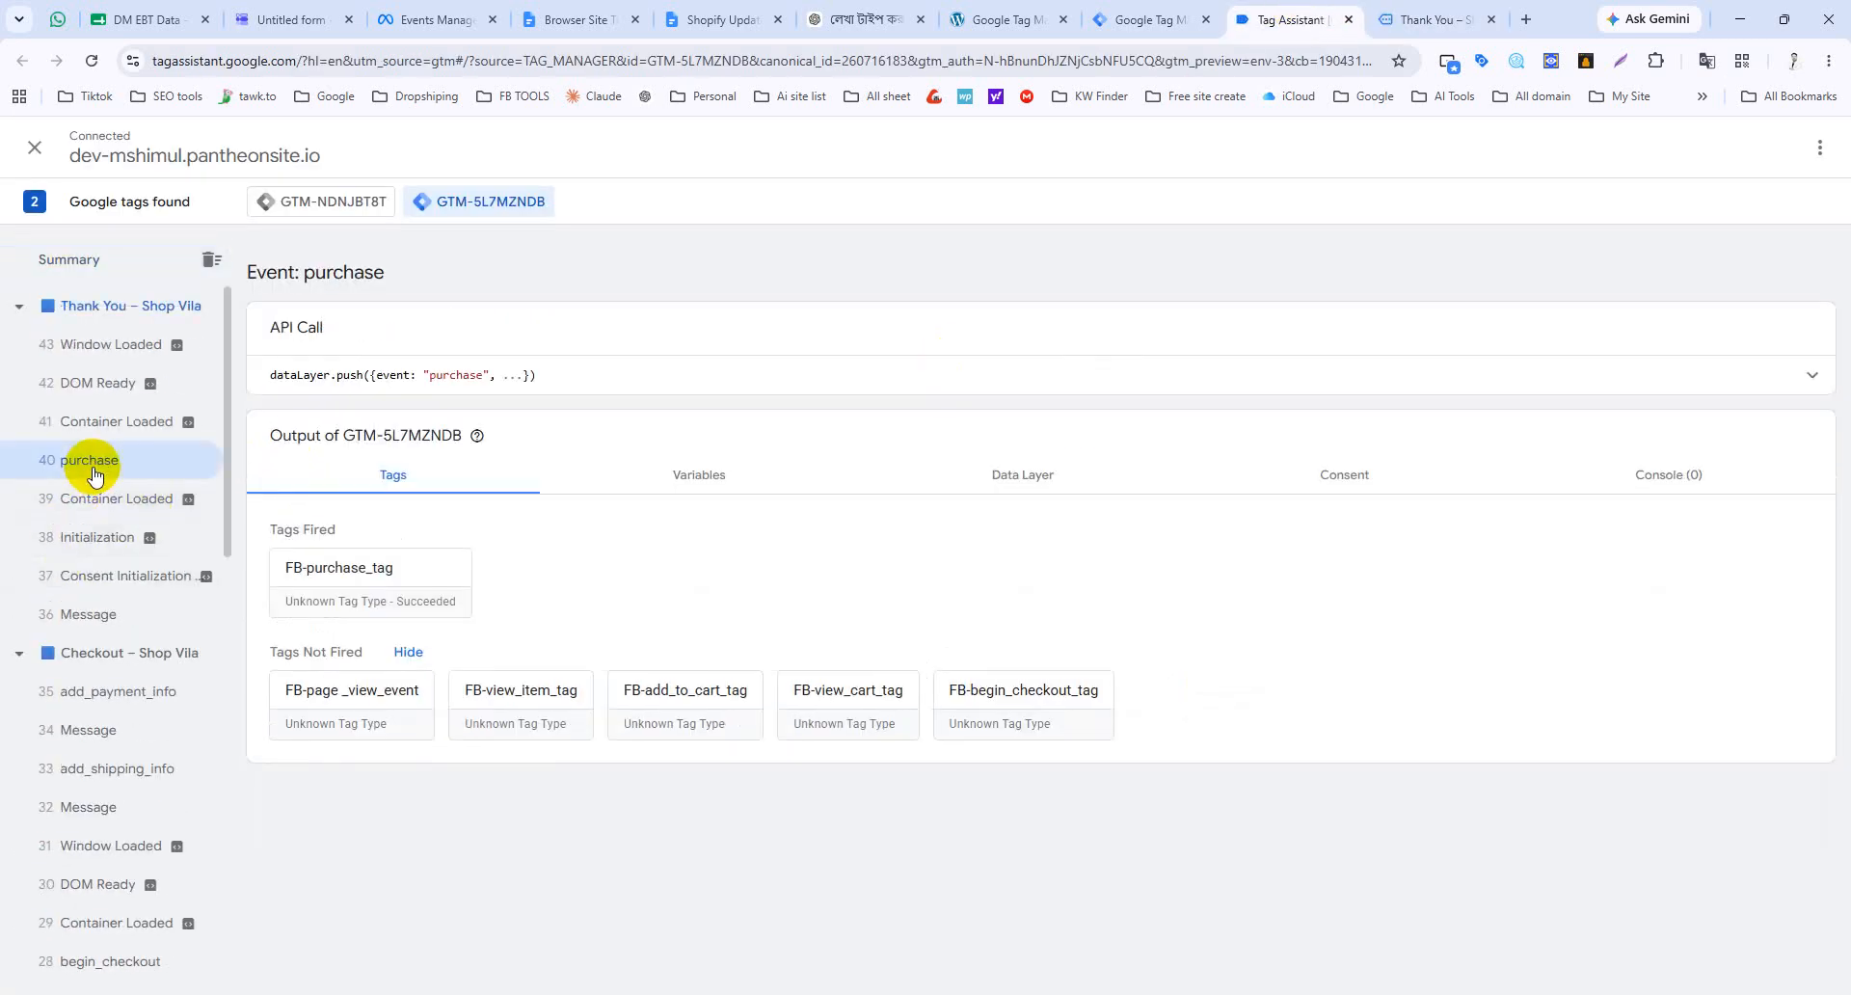
left_click(711, 474)
scroll(685, 578, "down", 2)
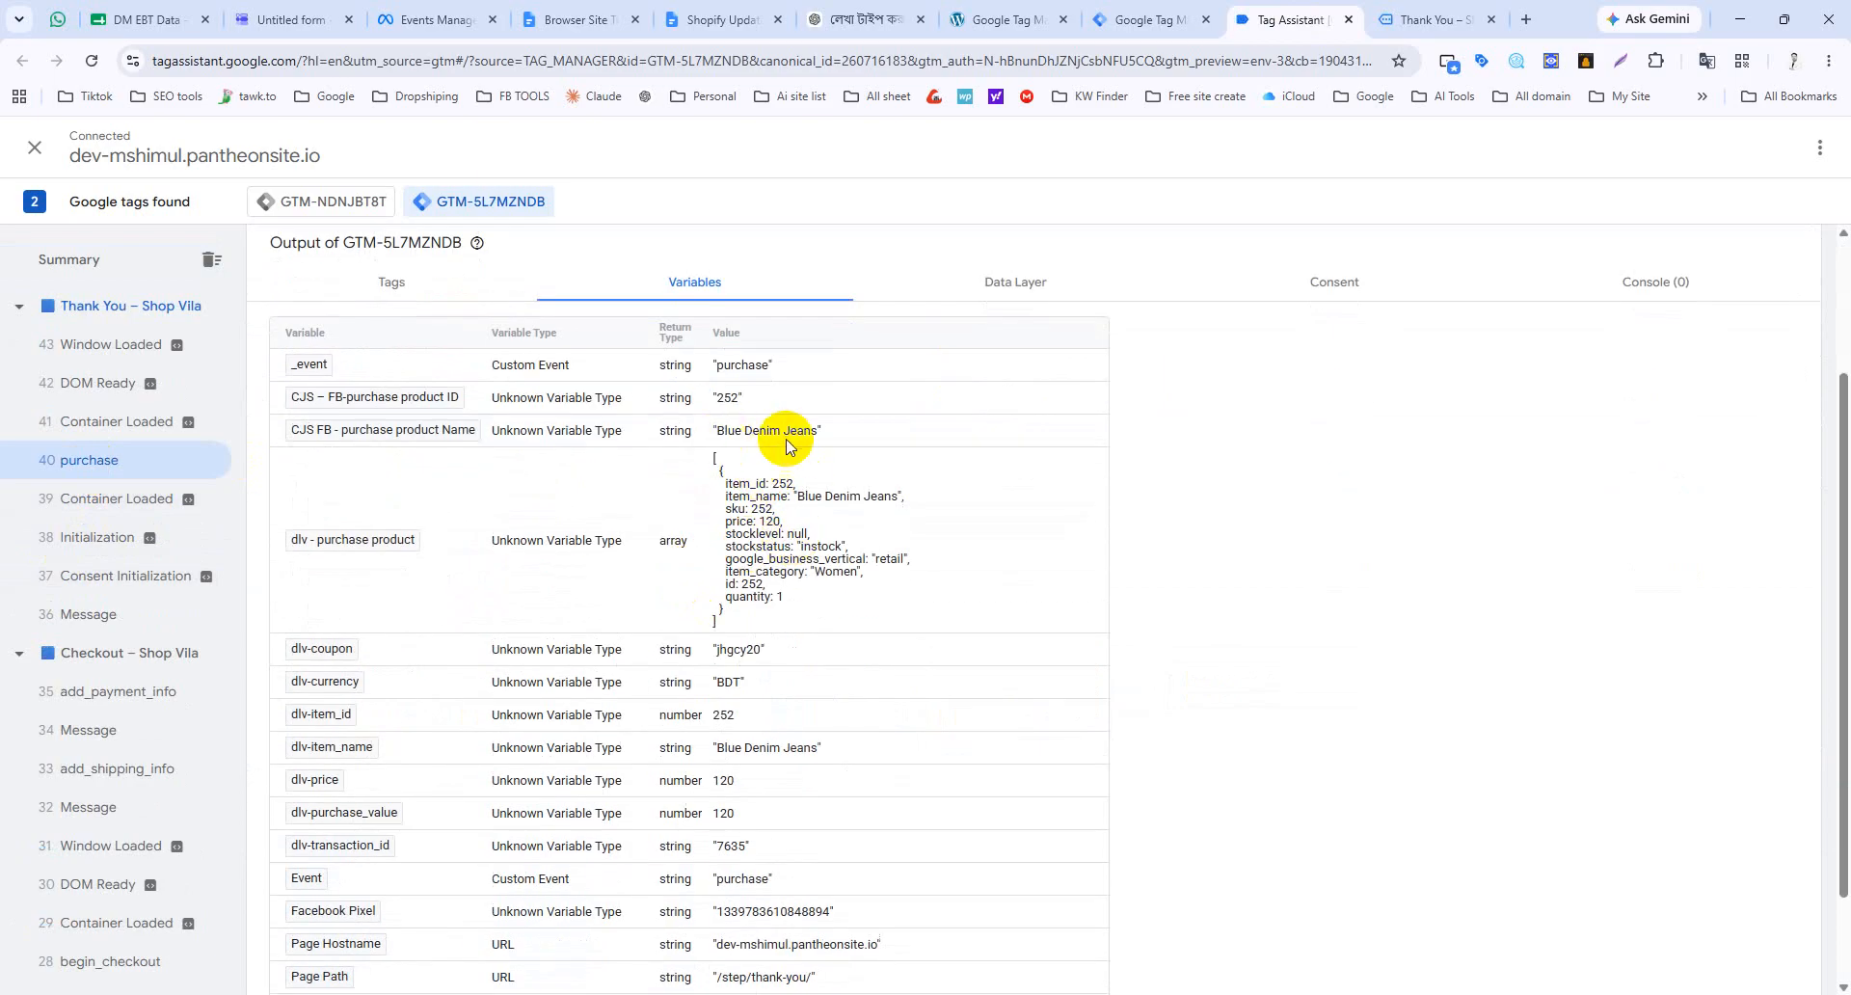
scroll(579, 597, "down", 2)
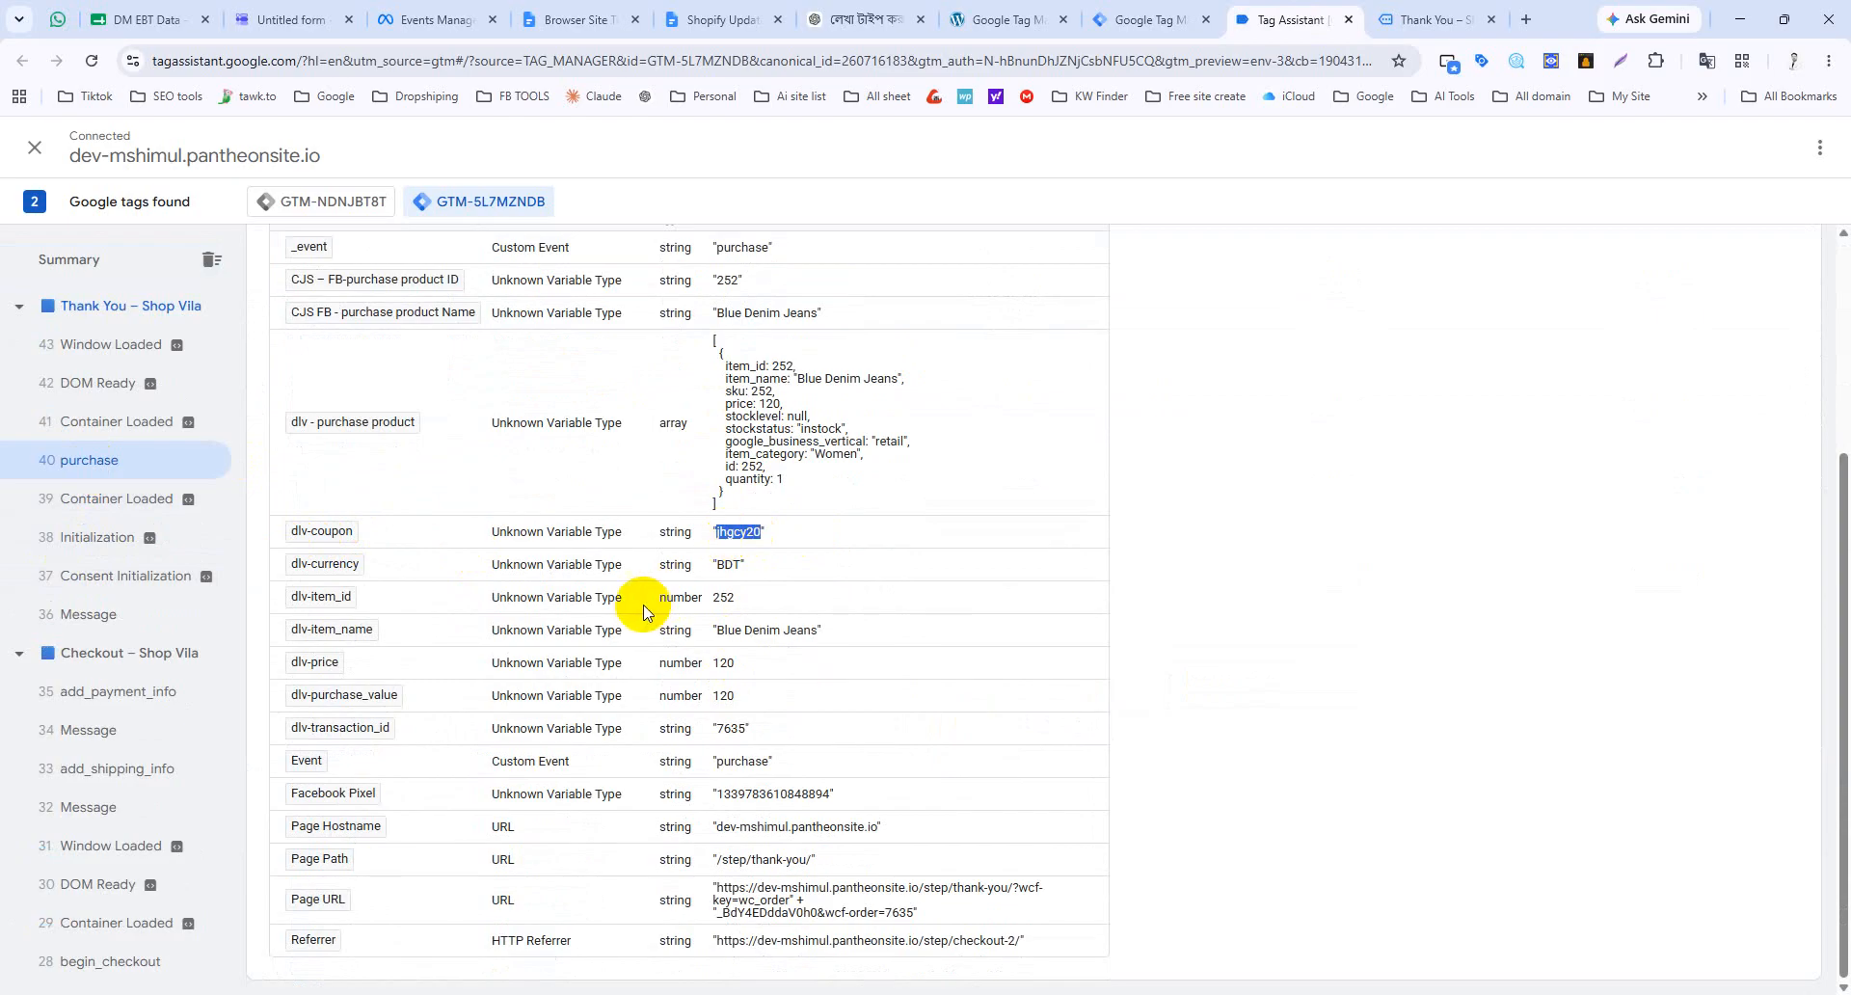
scroll(644, 605, "up", 2)
scroll(750, 571, "down", 2)
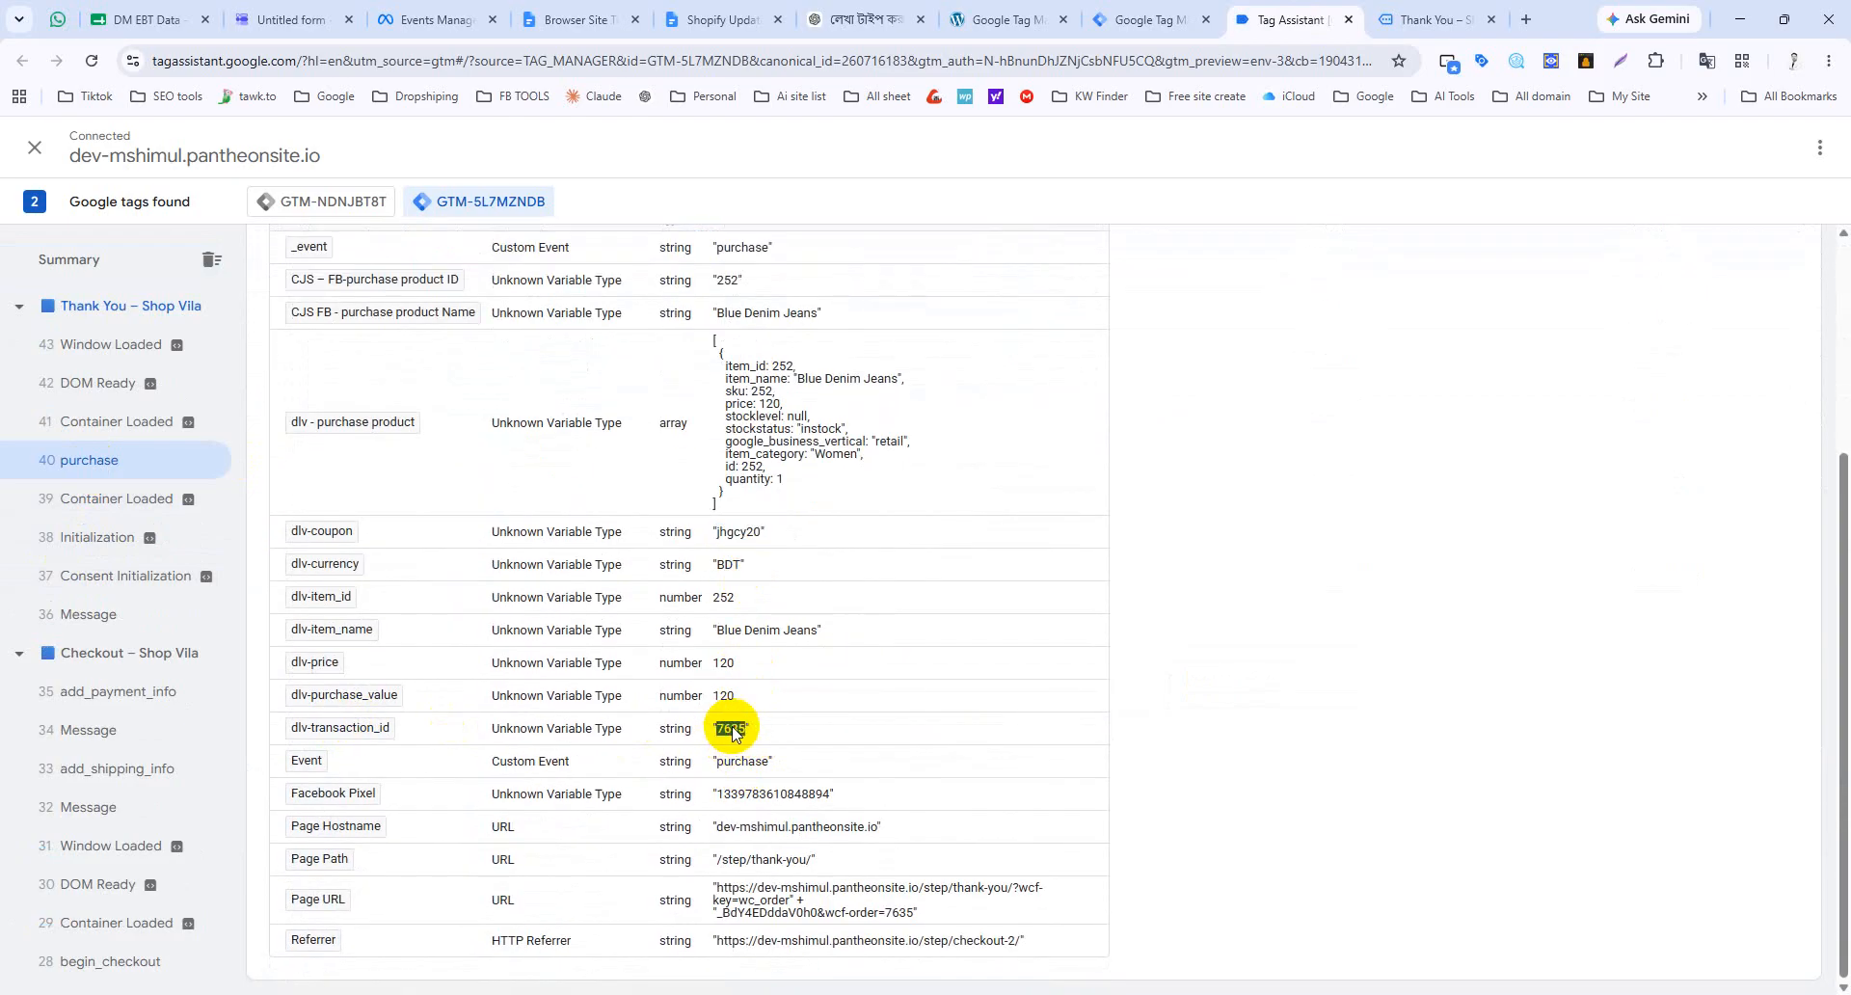
scroll(863, 682, "up", 4)
scroll(889, 681, "down", 4)
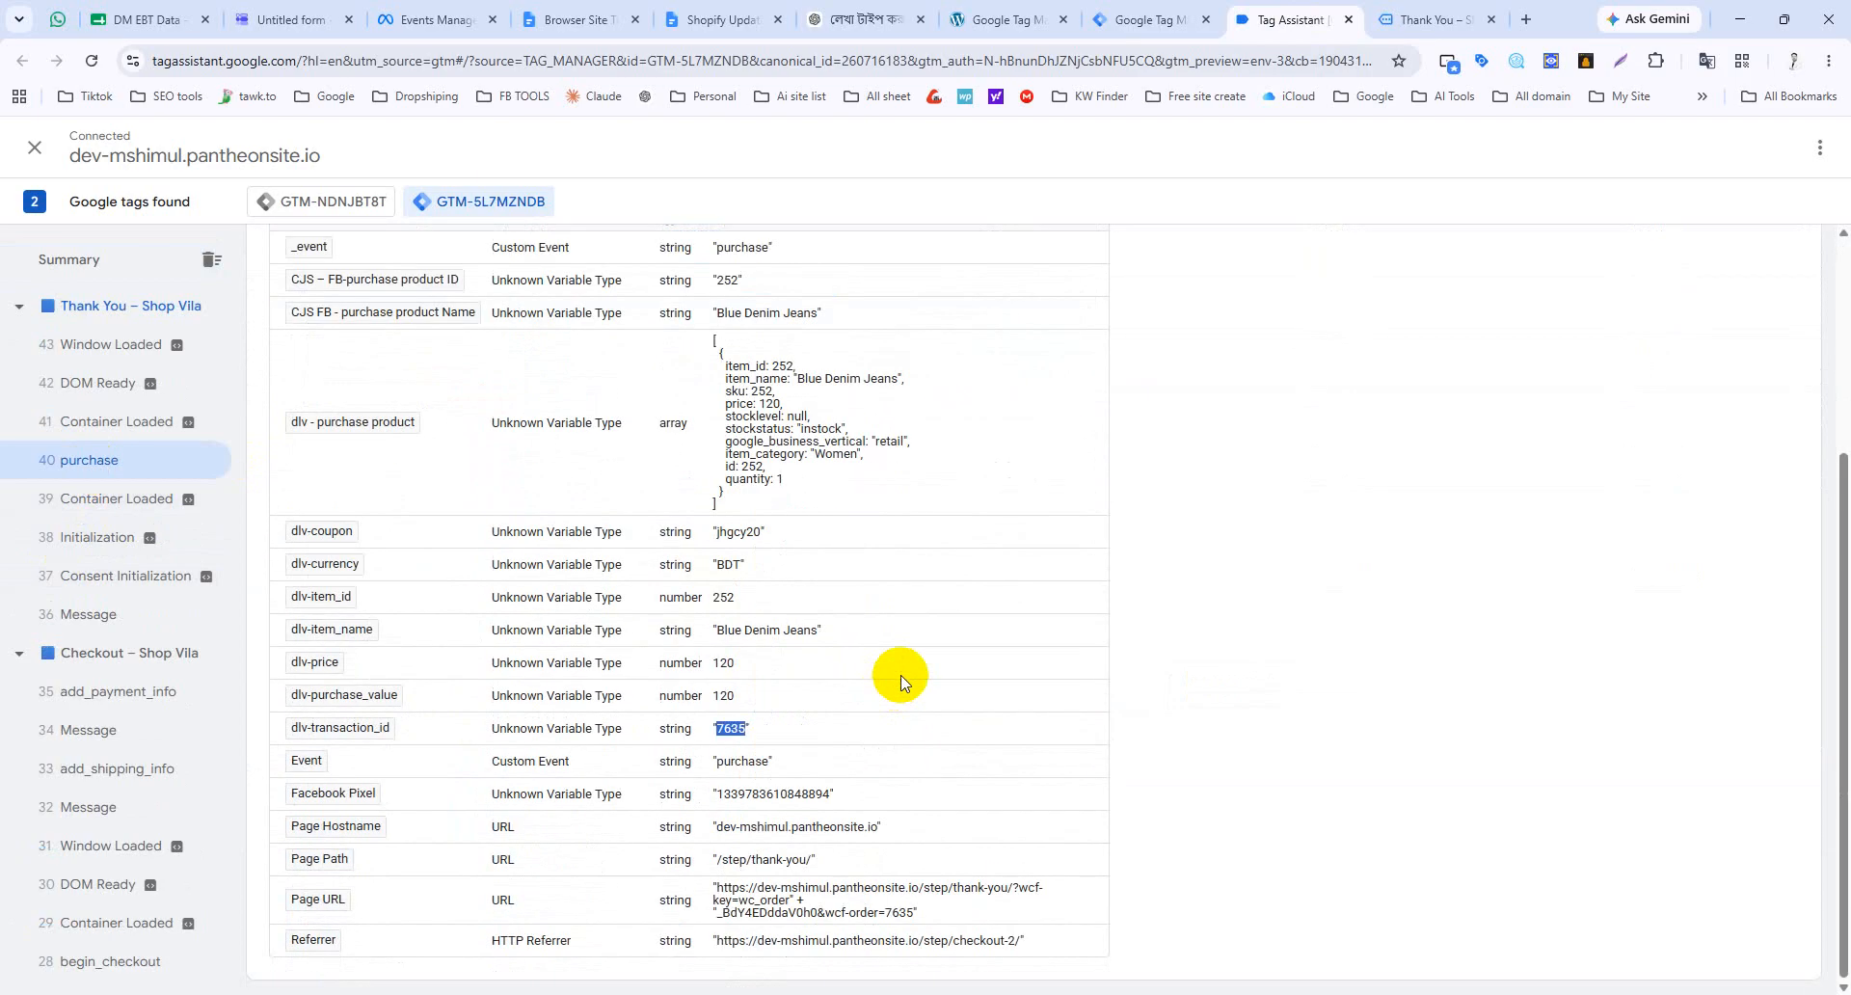
scroll(900, 680, "up", 4)
Step: Expand the purchase event's API call and compare its data layer values with the variables
left_click(665, 374)
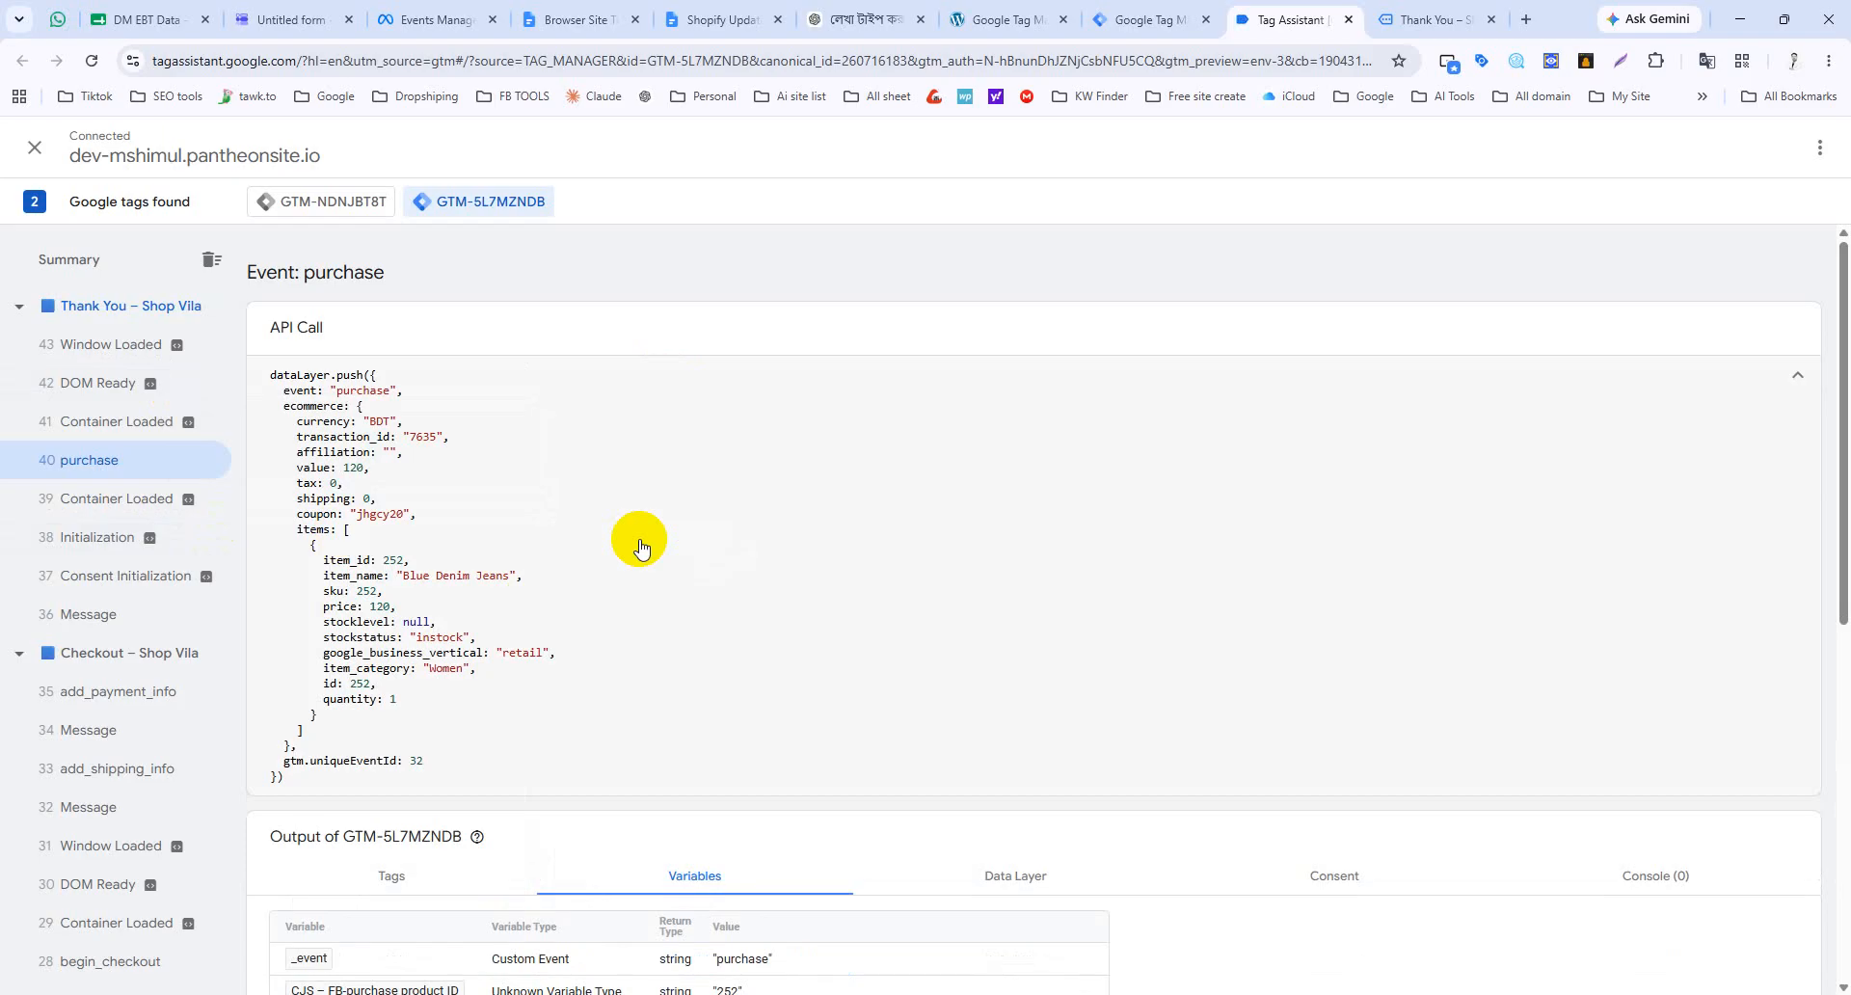
scroll(641, 578, "down", 3)
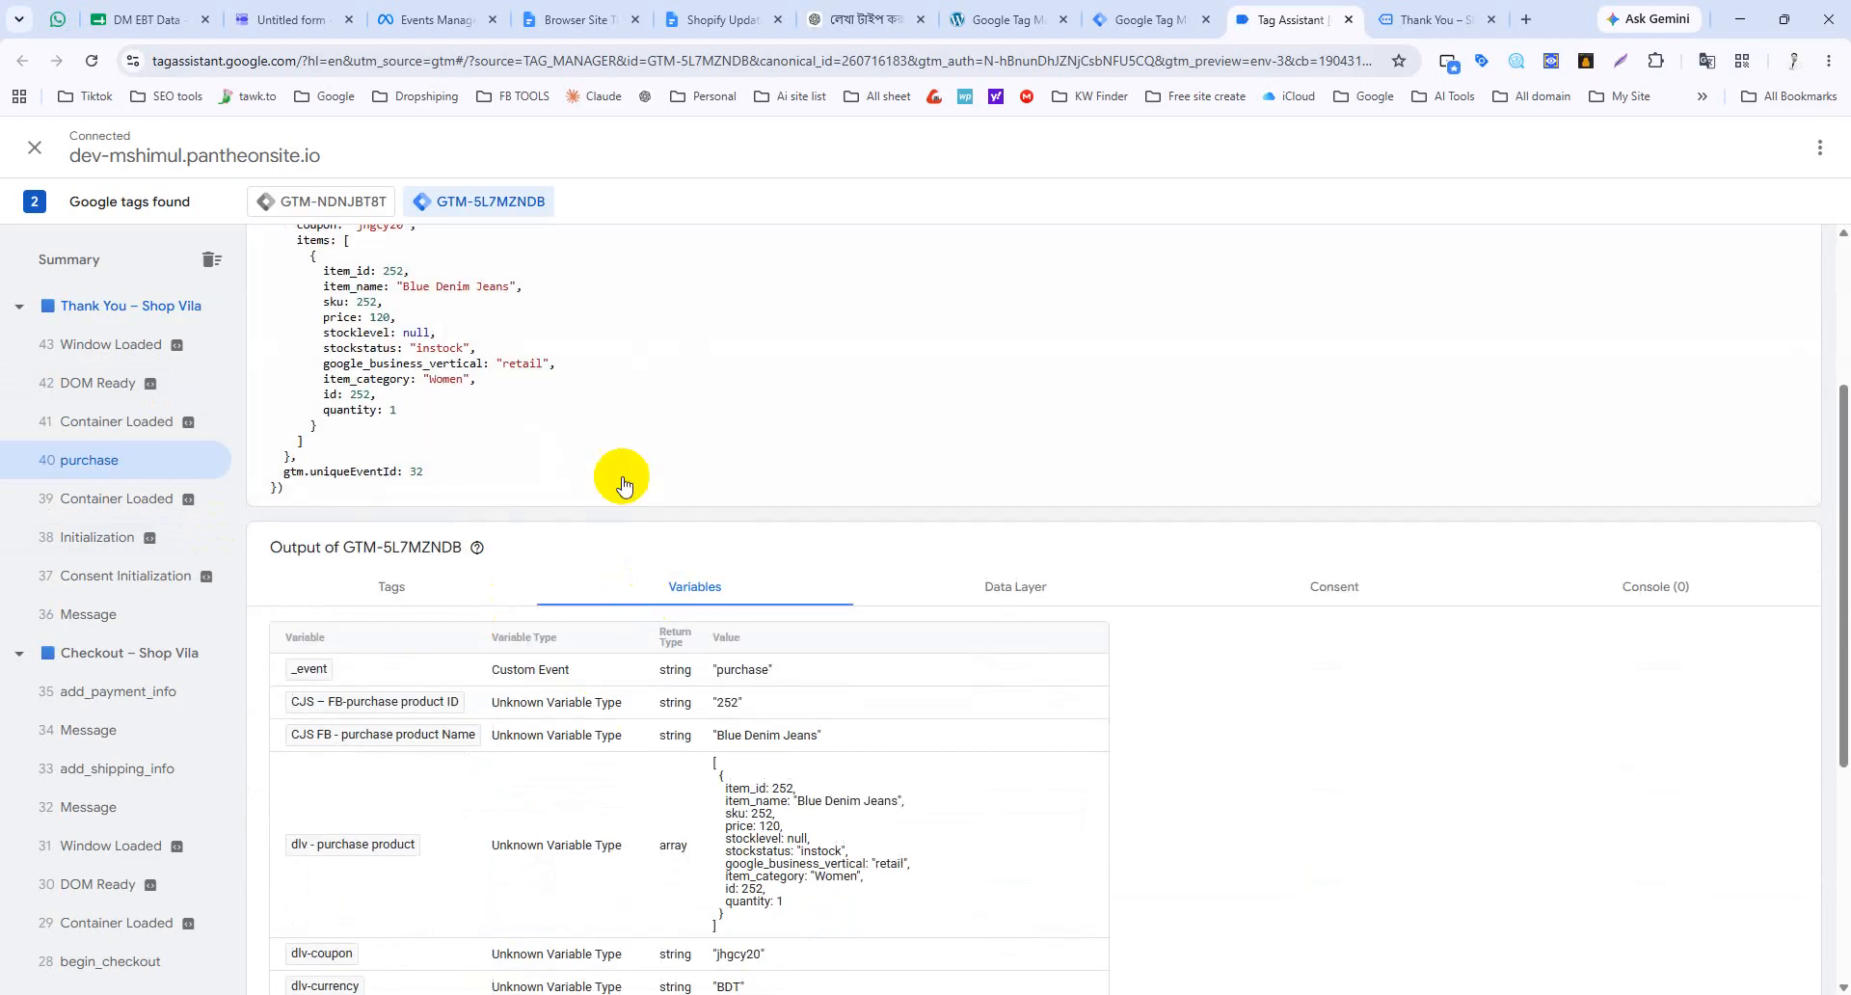
scroll(715, 586, "up", 3)
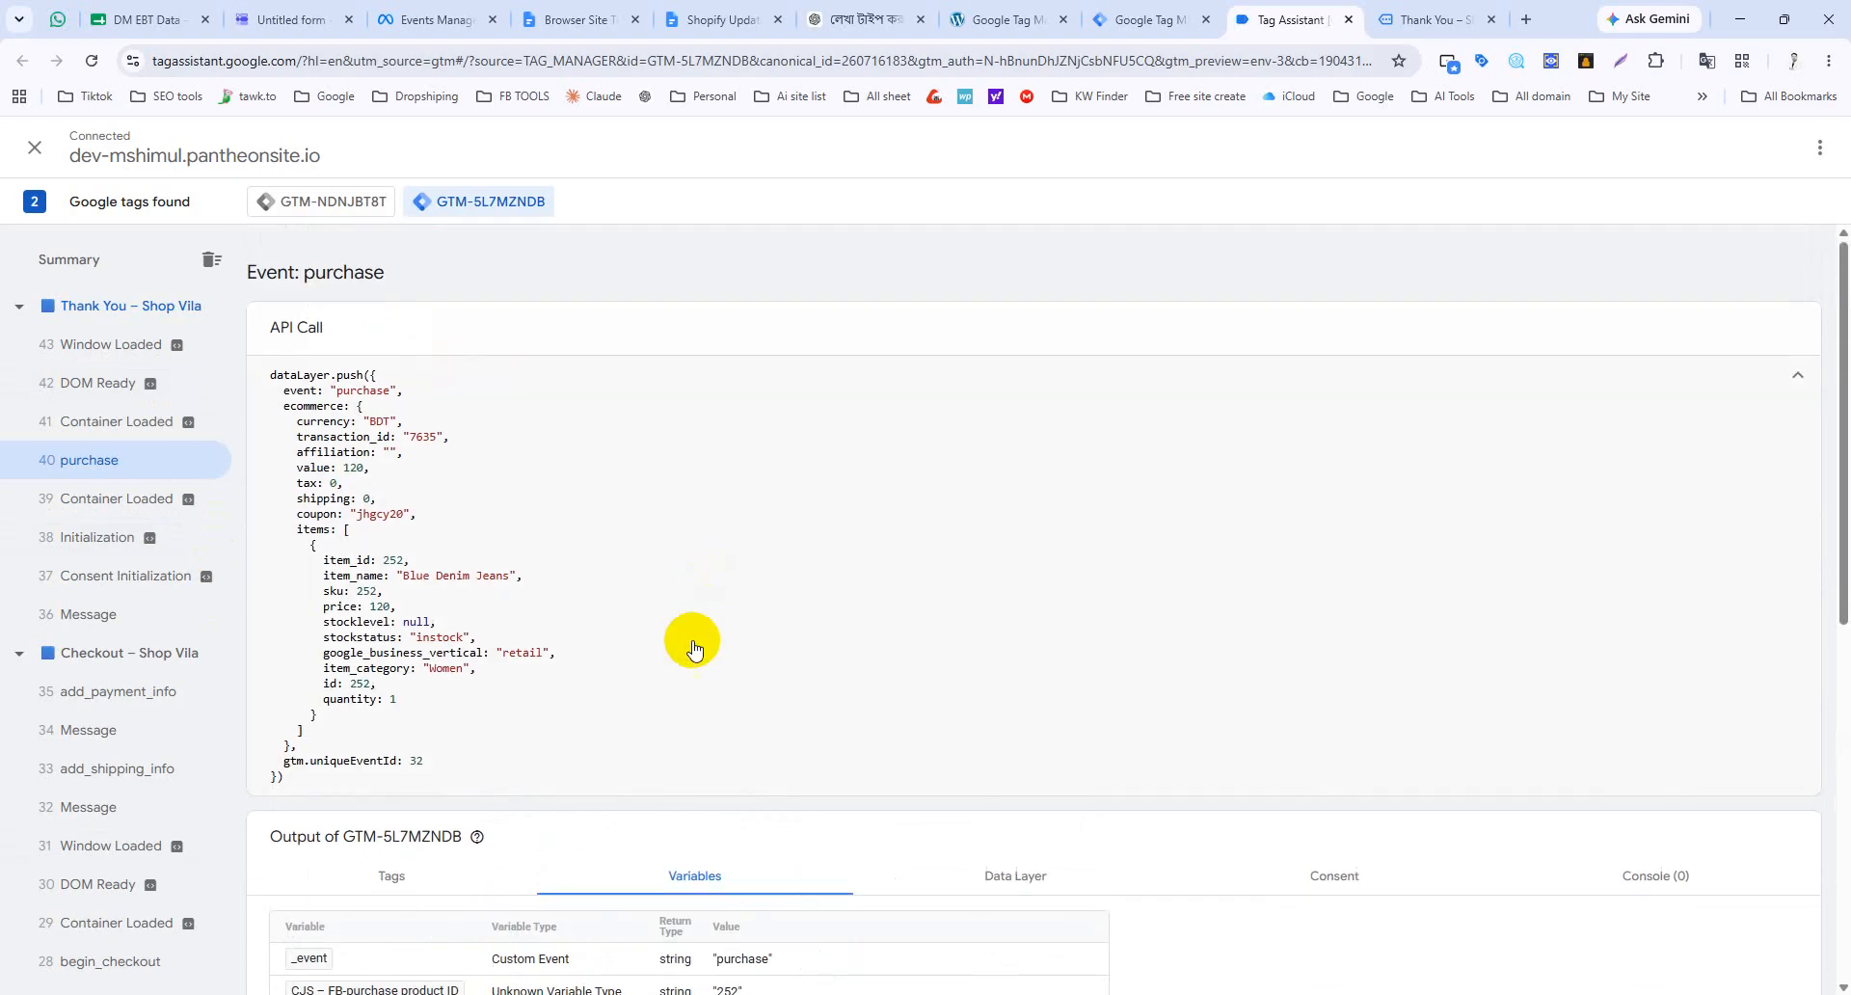
left_click(1104, 19)
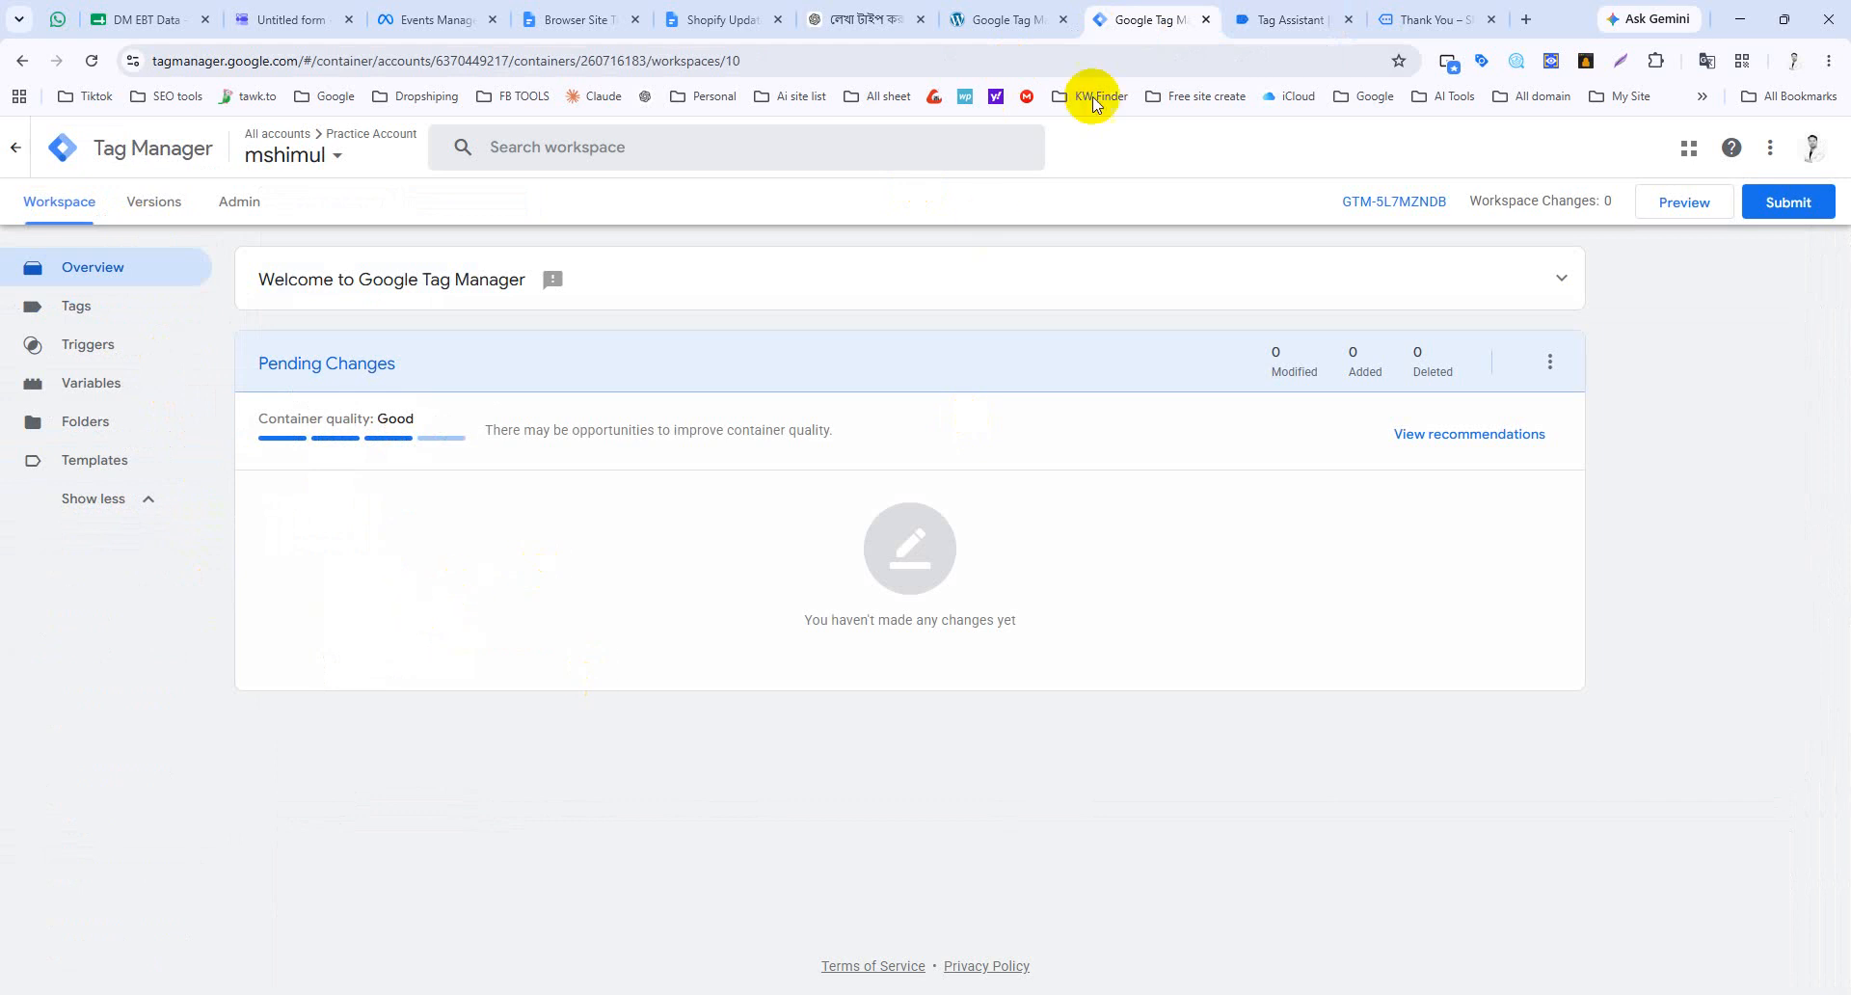
left_click(1254, 19)
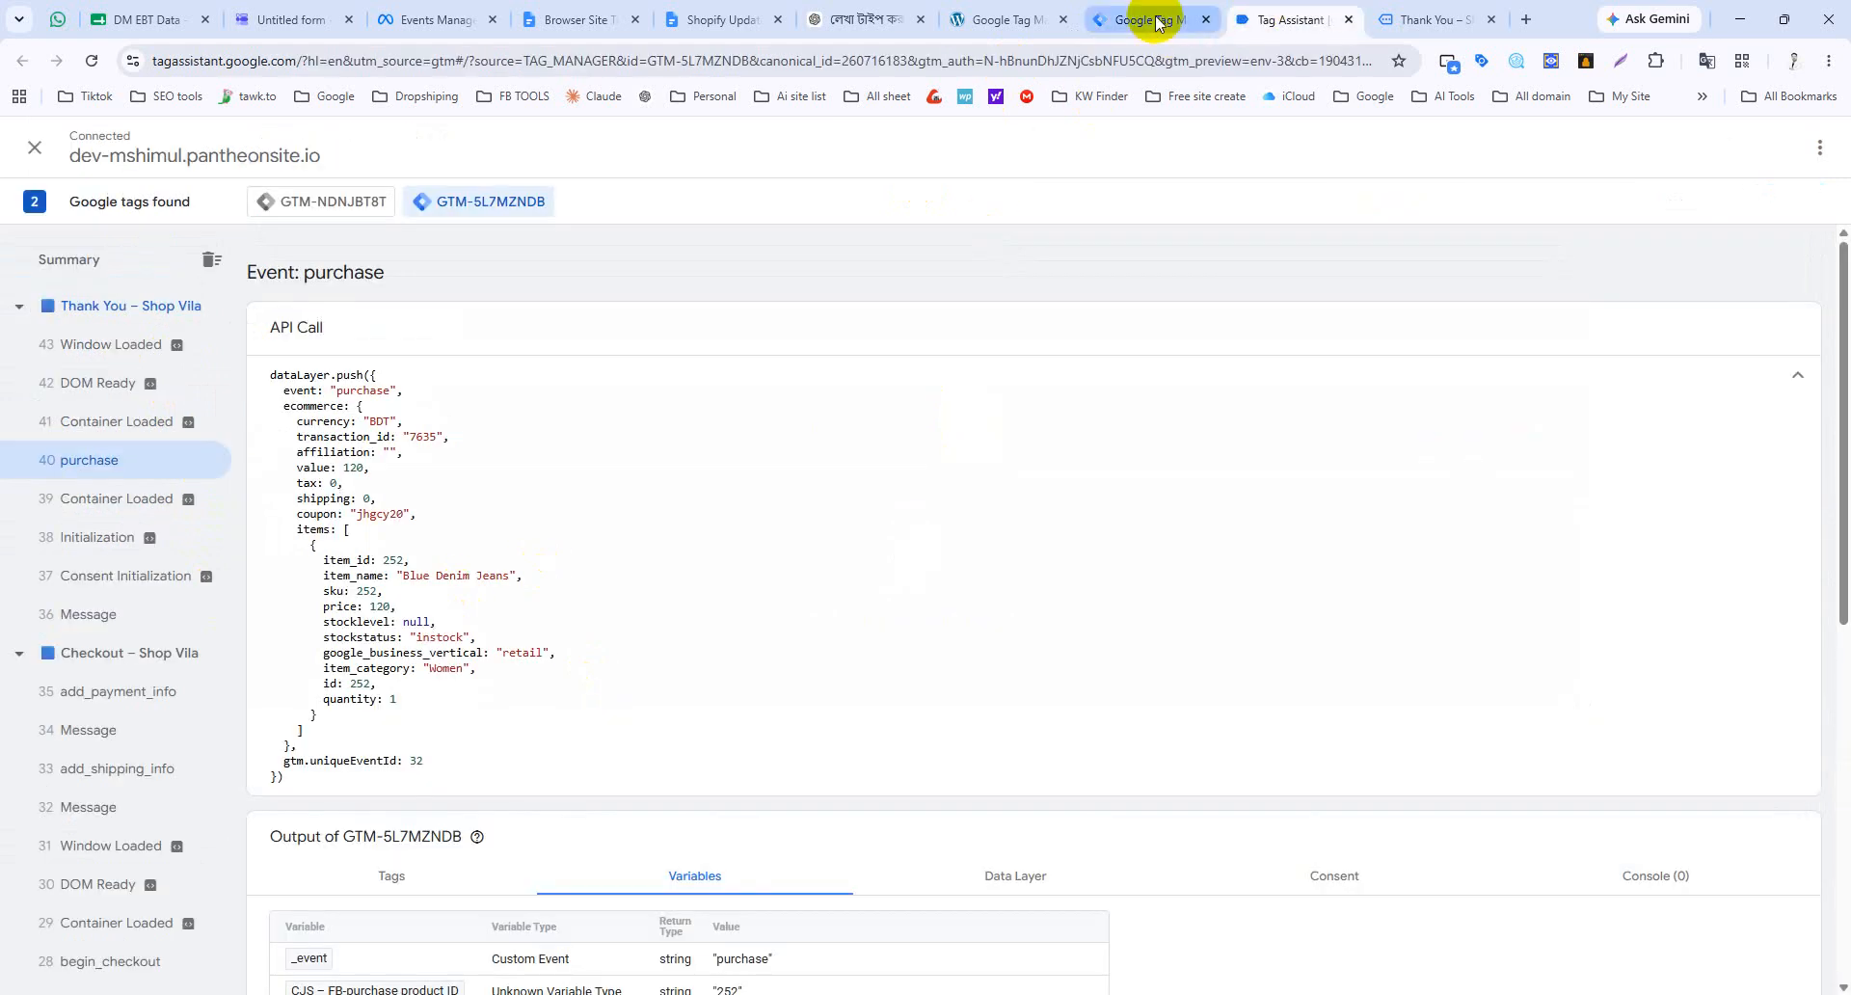
left_click(1157, 21)
left_click(1273, 17)
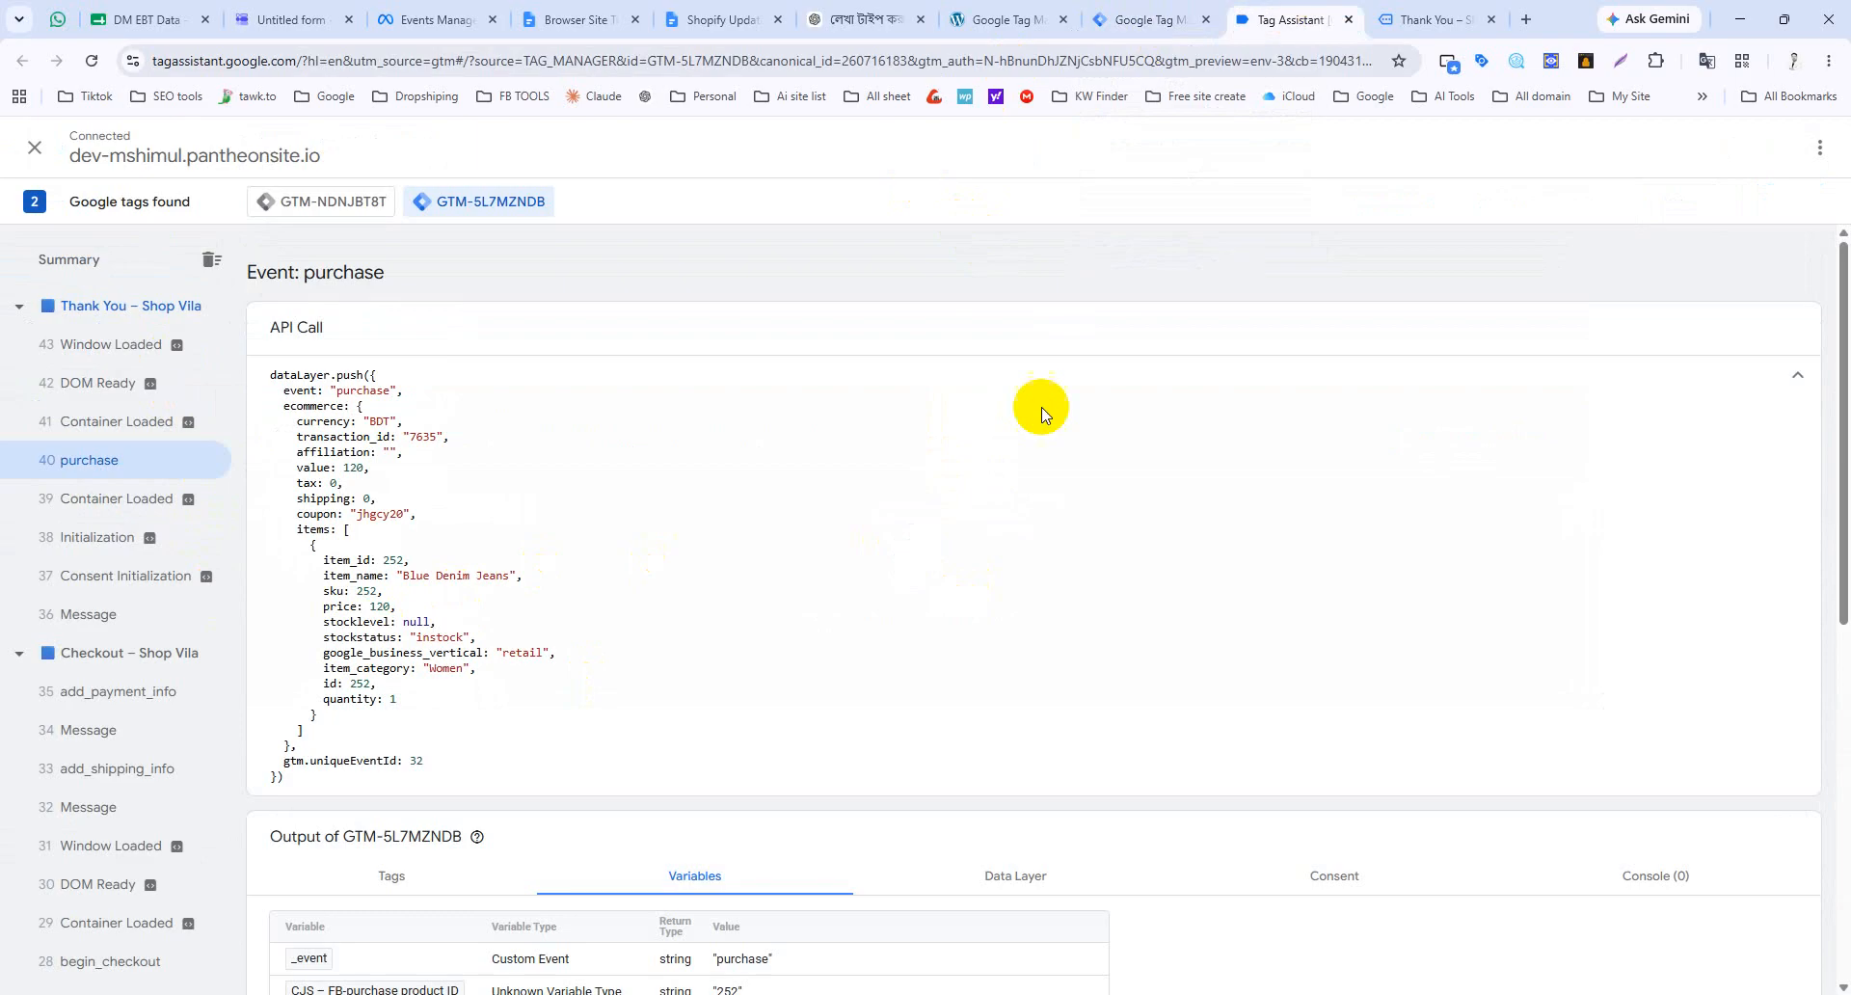